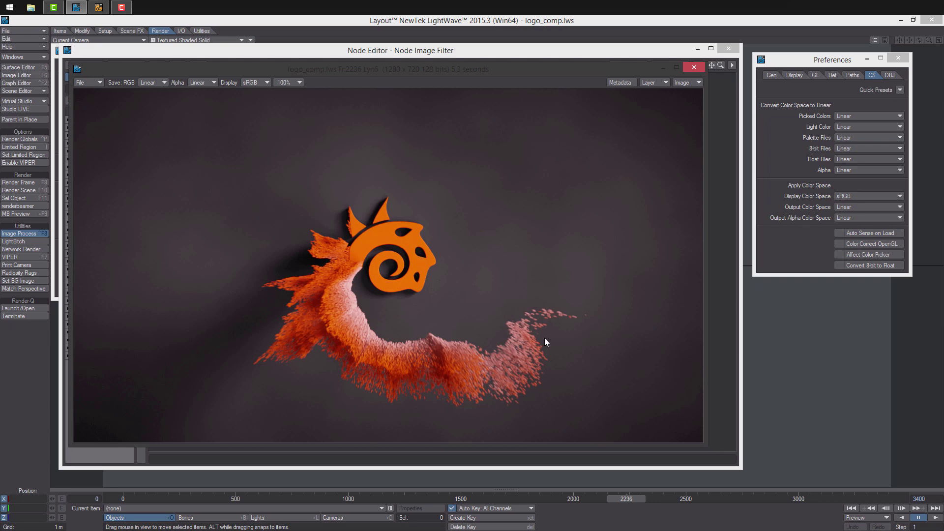
pyautogui.moveTo(293, 72); pyautogui.dragTo(497, 100)
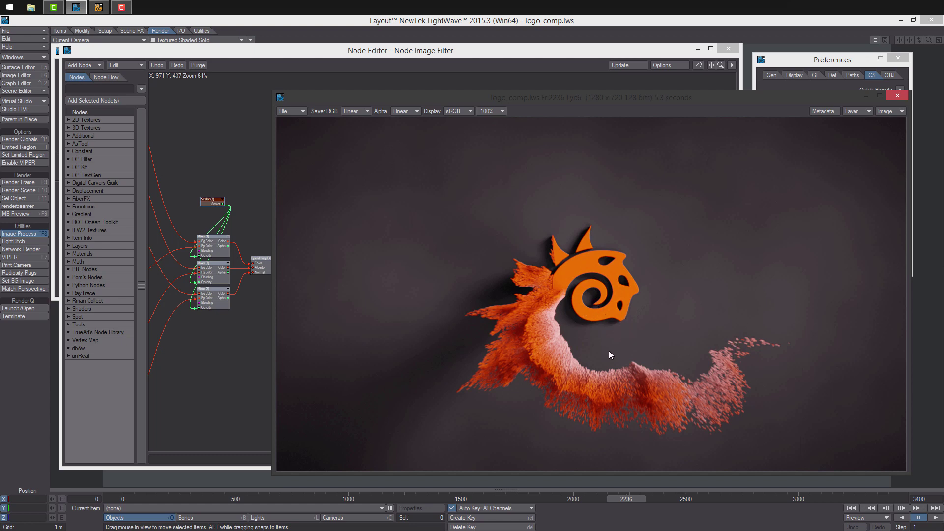
pyautogui.moveTo(537, 100); pyautogui.dragTo(387, 82)
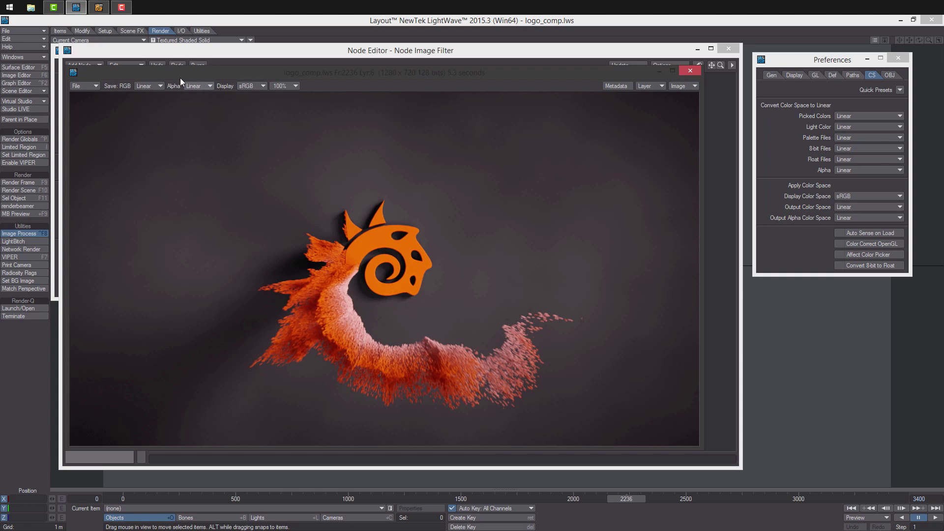
# - Switch to LightWave Modeler and view the entire logo on the first layer of LW_logo_01
pyautogui.click(102, 7)
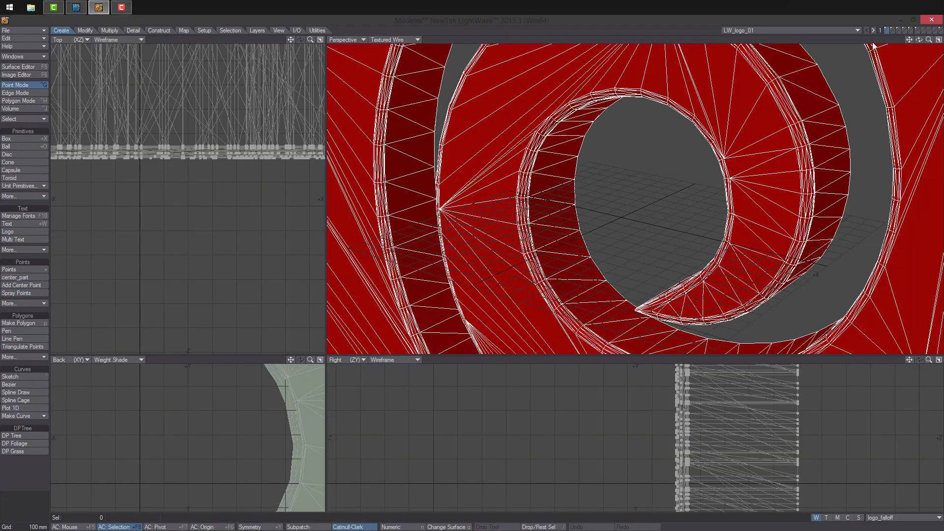
pyautogui.click(888, 31)
pyautogui.press('a')
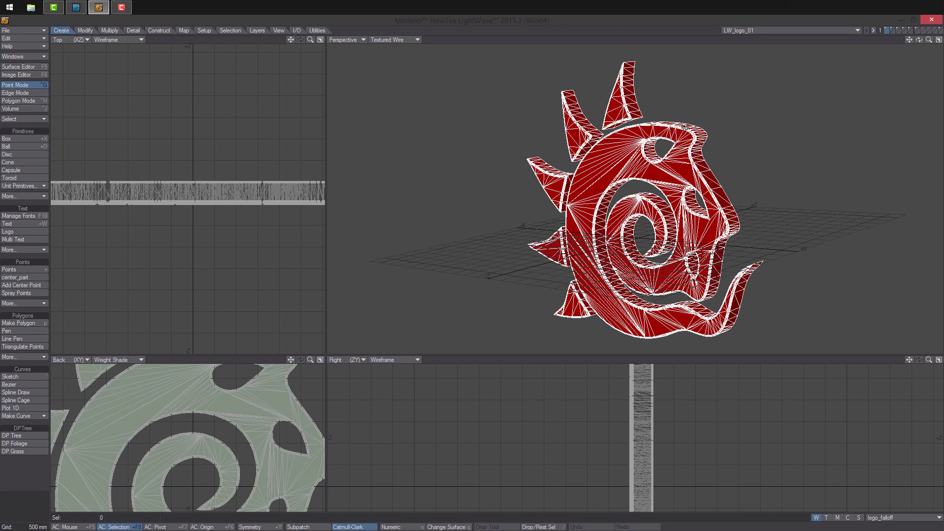
pyautogui.keyDown('alt'); pyautogui.moveTo(686, 127); pyautogui.dragTo(779, 78); pyautogui.keyUp('alt')
# - Set the Perspective view to Texture shading and inspect the edges of the first layer's logo up close
pyautogui.click(394, 39)
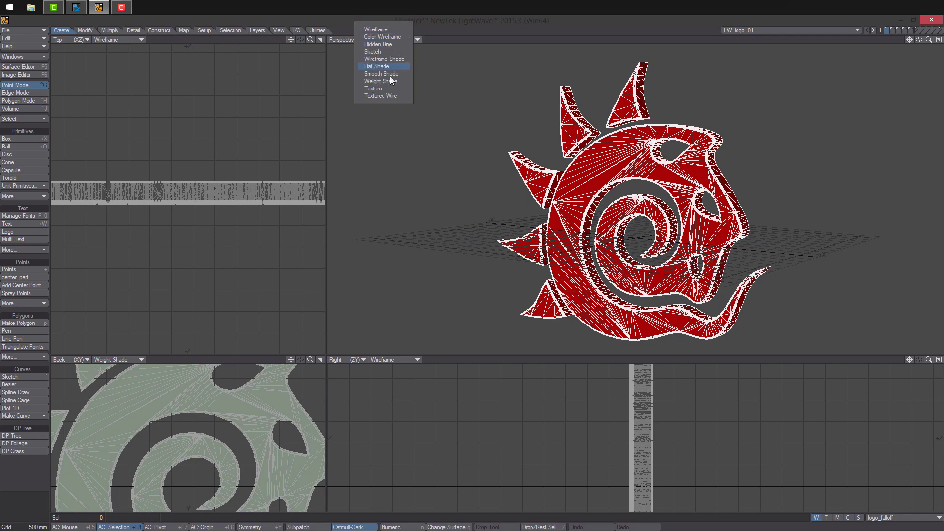
pyautogui.click(397, 95)
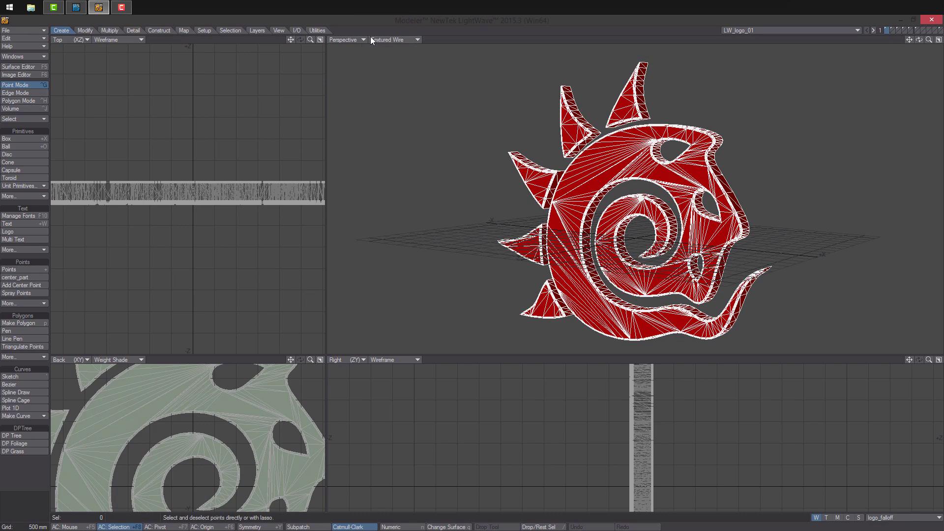
pyautogui.click(370, 38)
pyautogui.click(379, 83)
pyautogui.scroll(4, 687, 131)
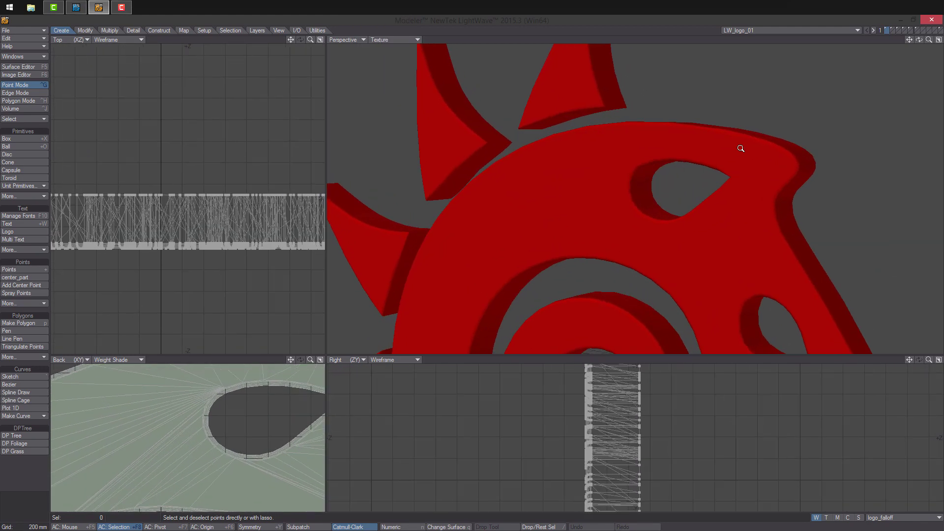
pyautogui.keyDown('alt'); pyautogui.moveTo(740, 148); pyautogui.dragTo(844, 82); pyautogui.keyUp('alt')
# - Show the second layer's logo in full, with the Perspective view in Textured Wire shading
pyautogui.click(893, 31)
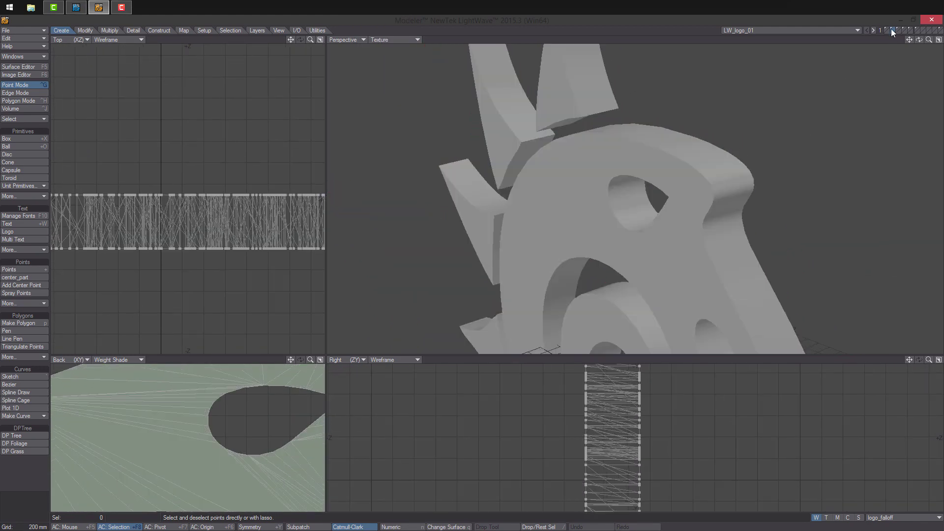
pyautogui.click(393, 40)
pyautogui.click(399, 82)
pyautogui.click(382, 40)
pyautogui.click(391, 87)
pyautogui.press('a')
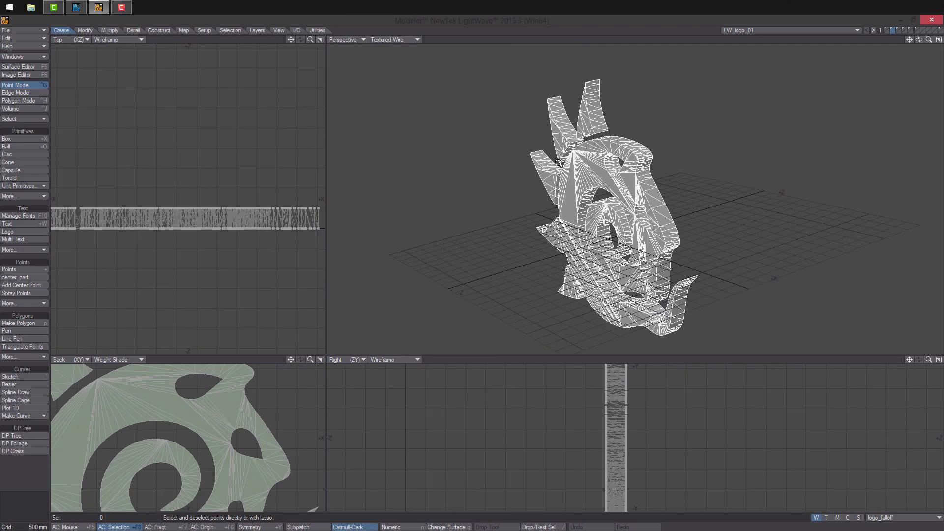
# - Show the third layer's flat plane and set the active weight map to (none)
pyautogui.click(900, 30)
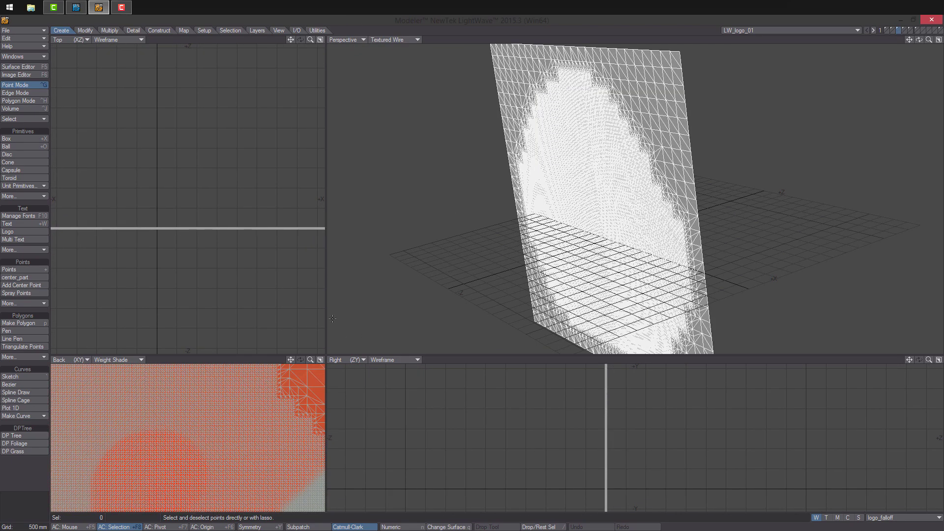
pyautogui.click(905, 517)
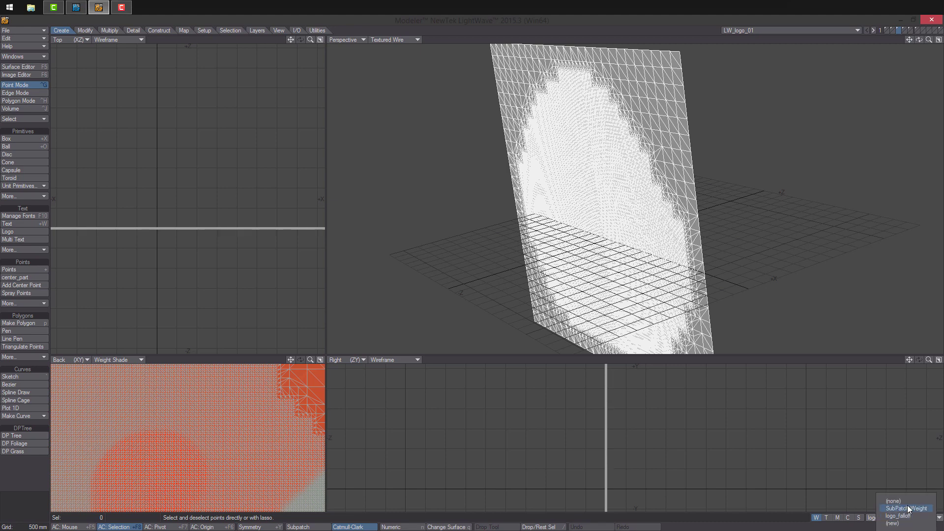
pyautogui.click(900, 501)
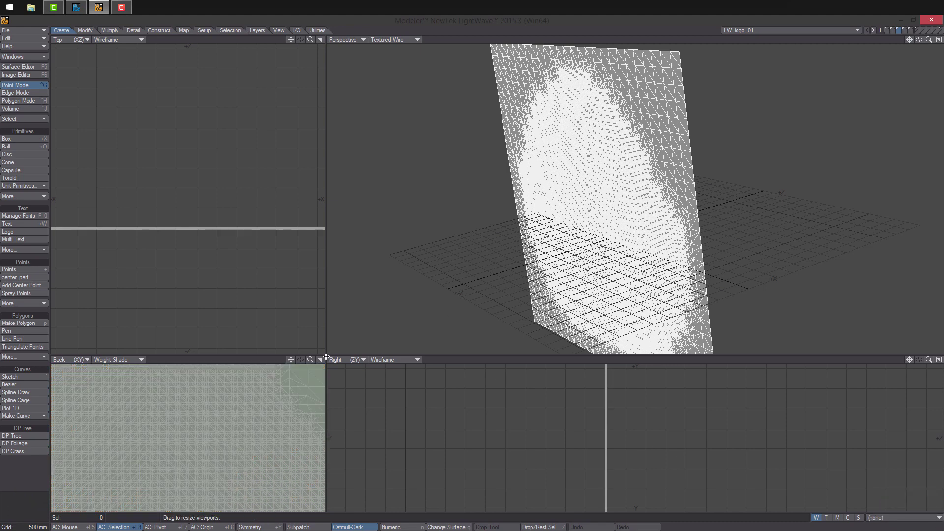
# - Enlarge the Back view, set it to Textured Wire shading and examine the plane's subdivided mesh
pyautogui.moveTo(327, 356); pyautogui.dragTo(533, 134)
pyautogui.click(108, 139)
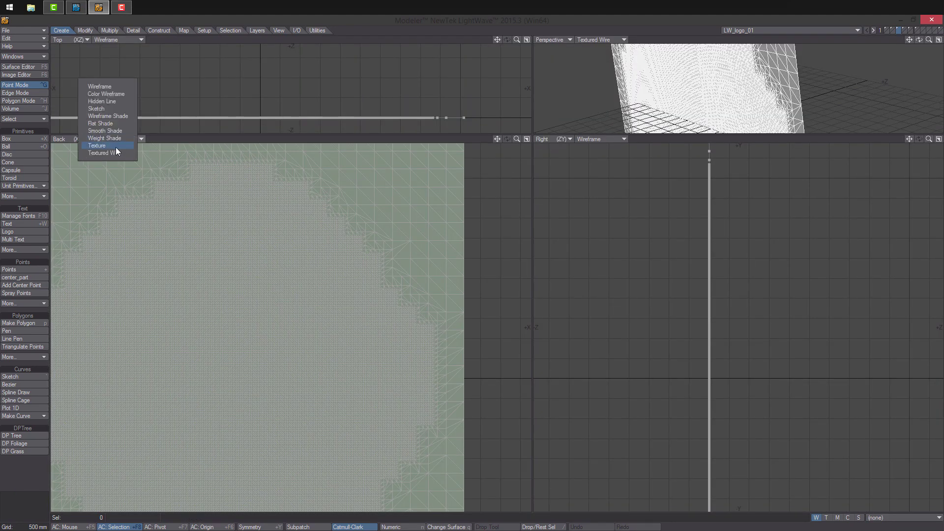
pyautogui.click(116, 146)
pyautogui.click(110, 139)
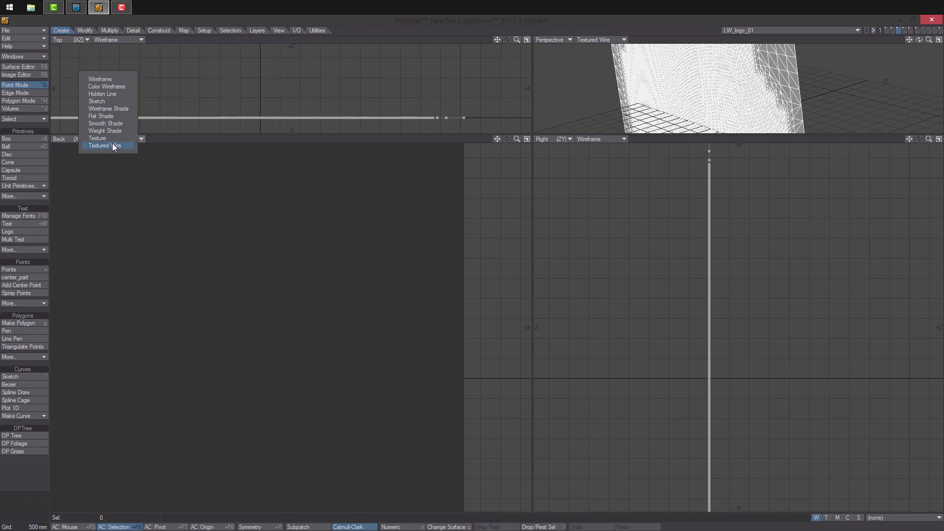
pyautogui.click(114, 146)
pyautogui.scroll(-2, 316, 285)
pyautogui.scroll(4, 327, 295)
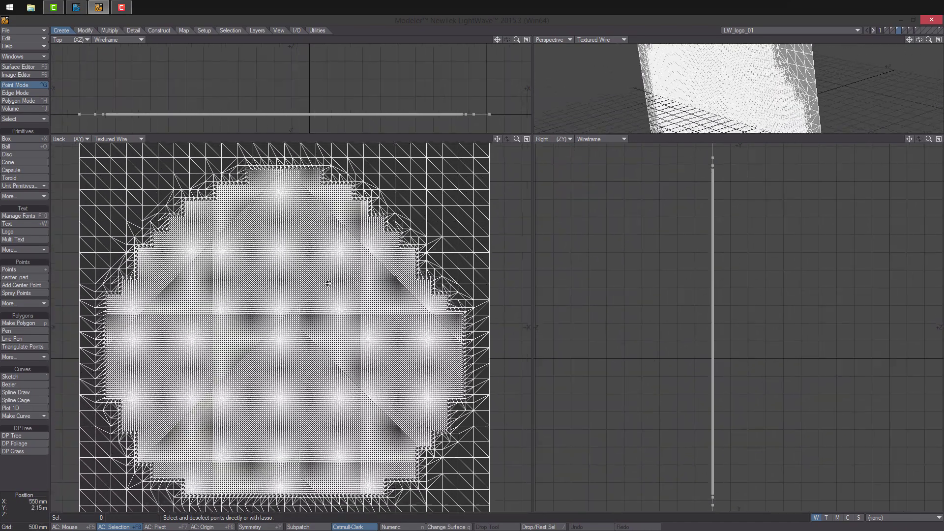
pyautogui.keyDown('ctrl'); pyautogui.keyDown('alt'); pyautogui.moveTo(328, 284); pyautogui.dragTo(341, 238); pyautogui.keyUp('alt'); pyautogui.keyUp('ctrl')
pyautogui.keyDown('alt'); pyautogui.moveTo(301, 286); pyautogui.dragTo(308, 286); pyautogui.keyUp('alt')
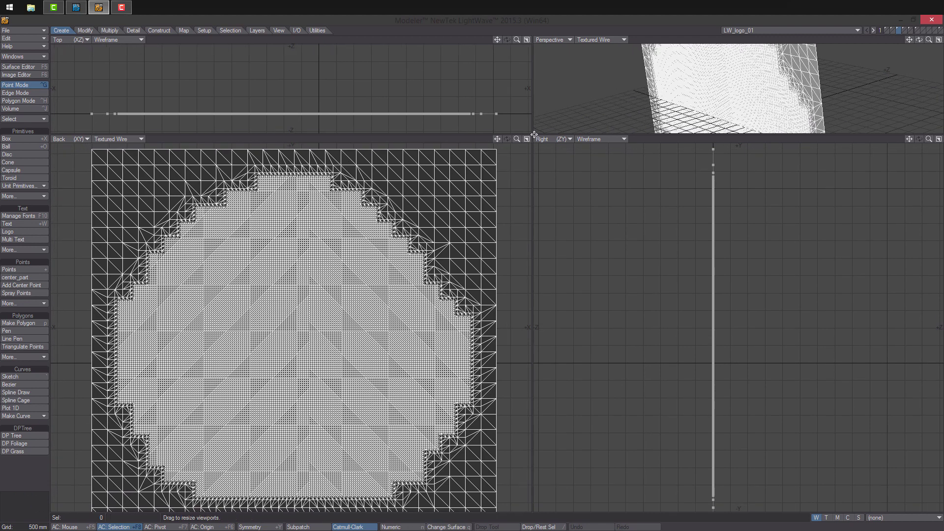
# - Enlarge the Perspective view and compare the fourth layer's thick panel with the third layer's flat plane
pyautogui.moveTo(534, 134); pyautogui.dragTo(500, 379)
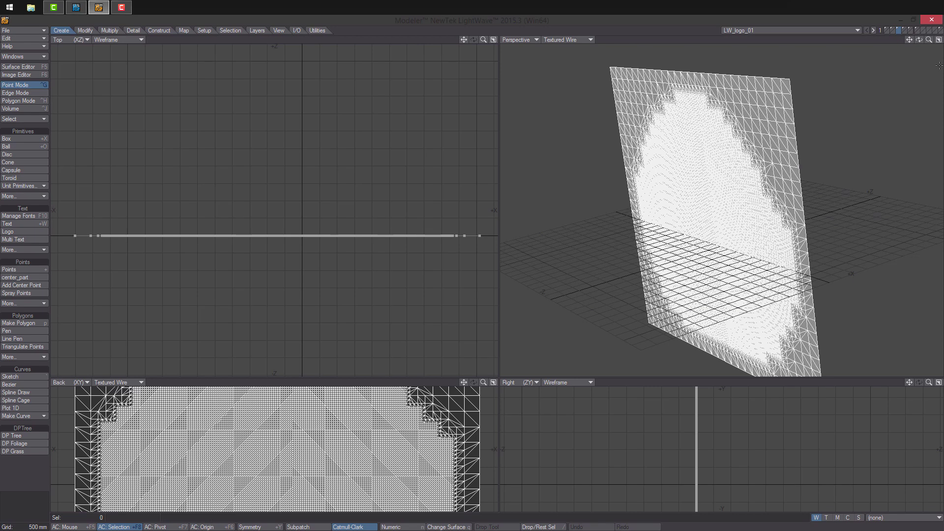
pyautogui.click(906, 30)
pyautogui.keyDown('alt'); pyautogui.moveTo(792, 119); pyautogui.dragTo(650, 143); pyautogui.keyUp('alt')
pyautogui.keyDown('alt'); pyautogui.moveTo(836, 197); pyautogui.dragTo(846, 219); pyautogui.keyUp('alt')
pyautogui.scroll(-3, 817, 211)
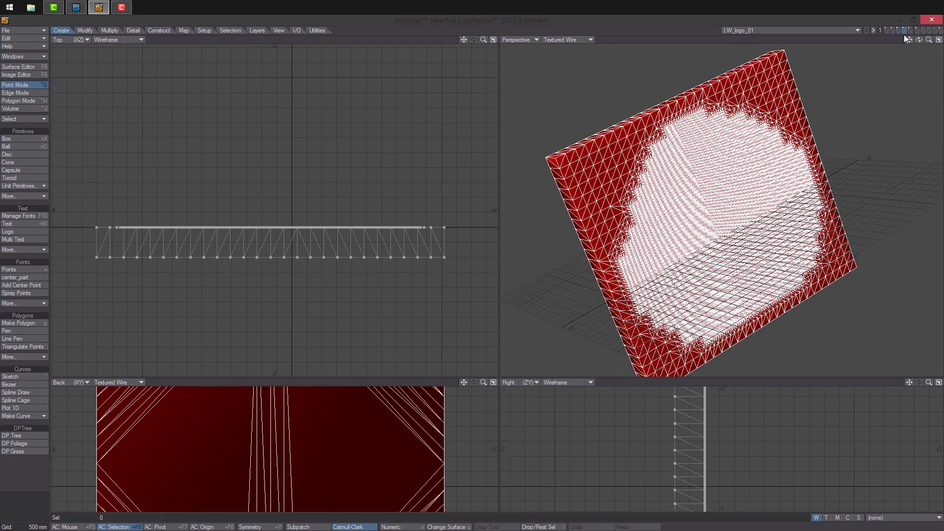
pyautogui.click(898, 30)
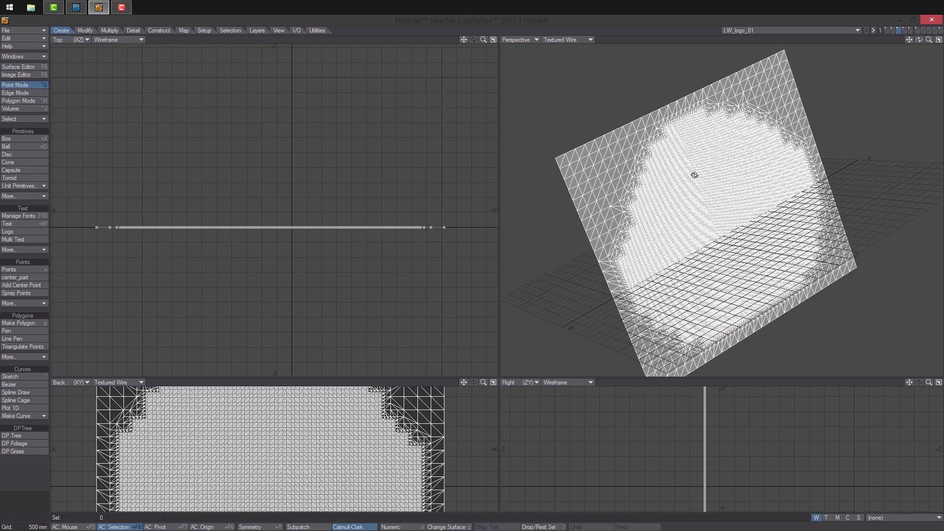
pyautogui.click(905, 28)
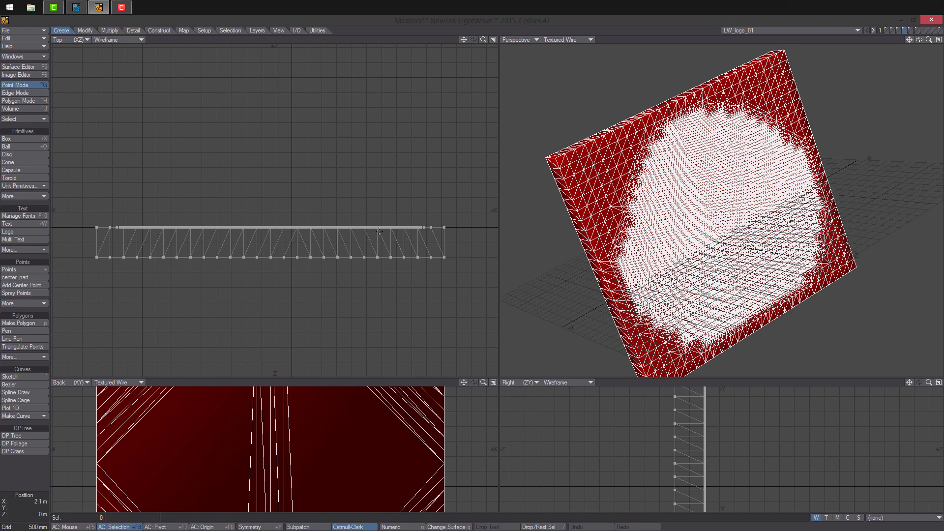
# - Show the fifth layer's spiral mesh in an enlarged Back view
pyautogui.click(909, 28)
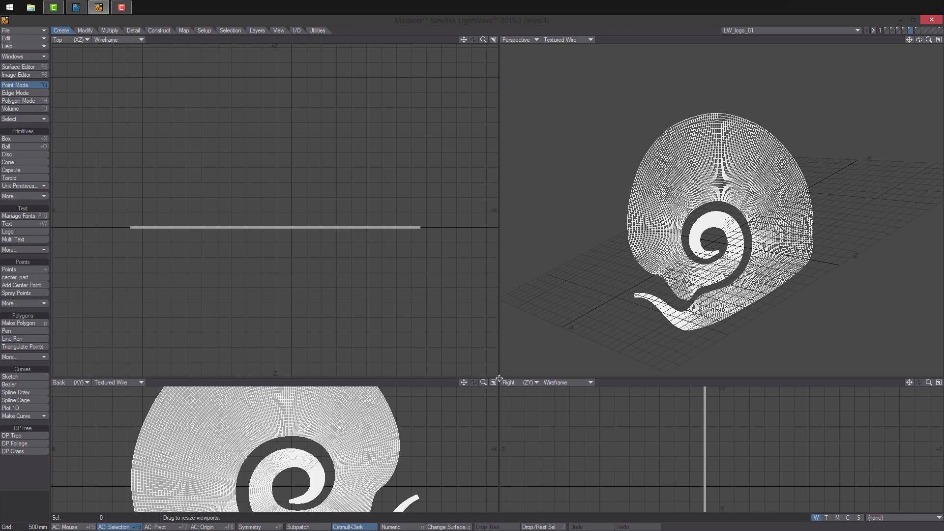
pyautogui.moveTo(500, 379); pyautogui.dragTo(560, 143)
pyautogui.scroll(4, 387, 301)
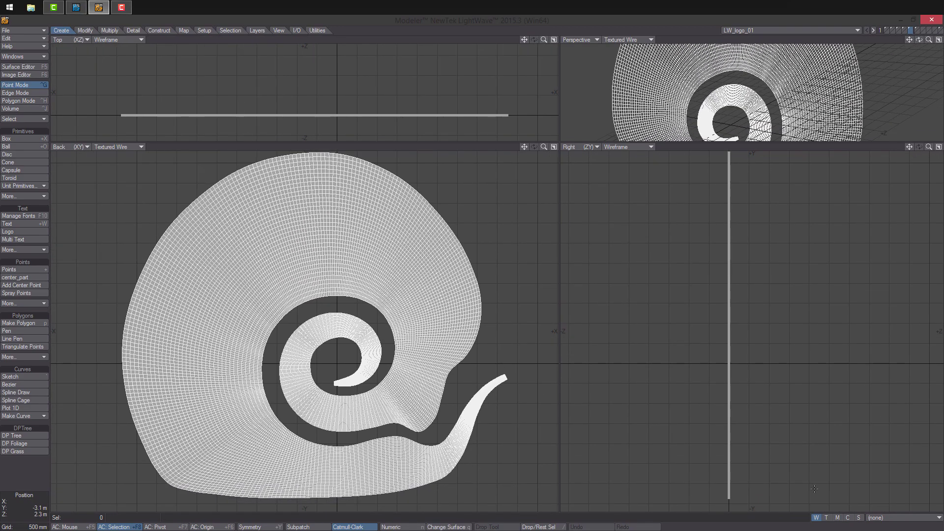
# - Display the logo_falloff weight map on the spiral mesh using Weight Shade in the Back view
pyautogui.click(880, 518)
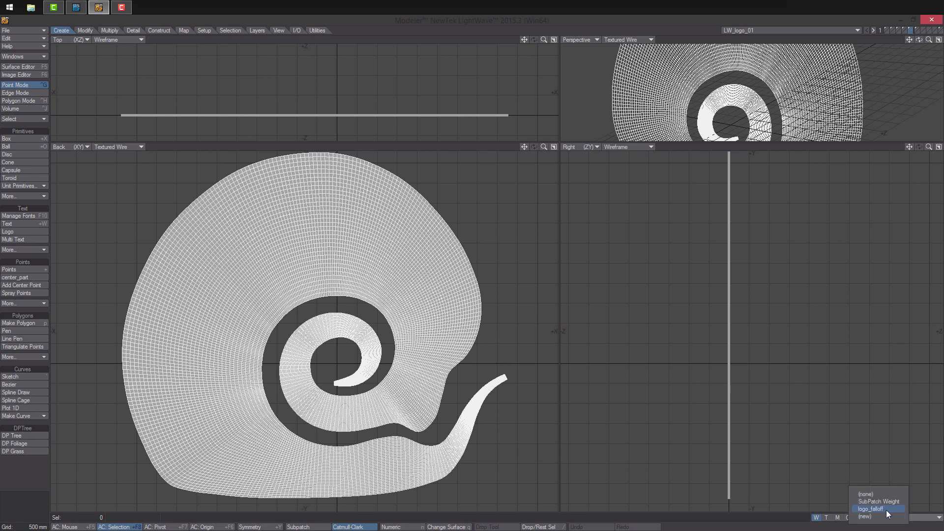
pyautogui.click(888, 512)
pyautogui.click(893, 522)
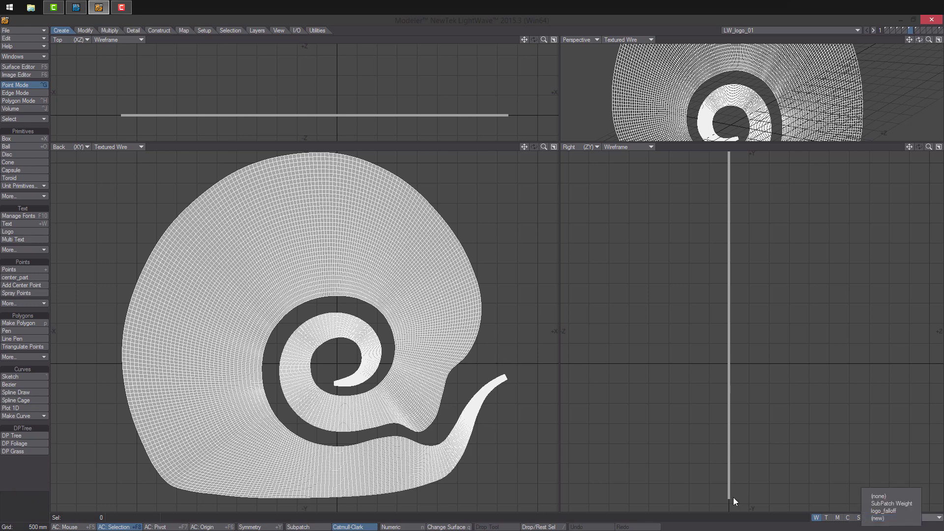
pyautogui.click(120, 146)
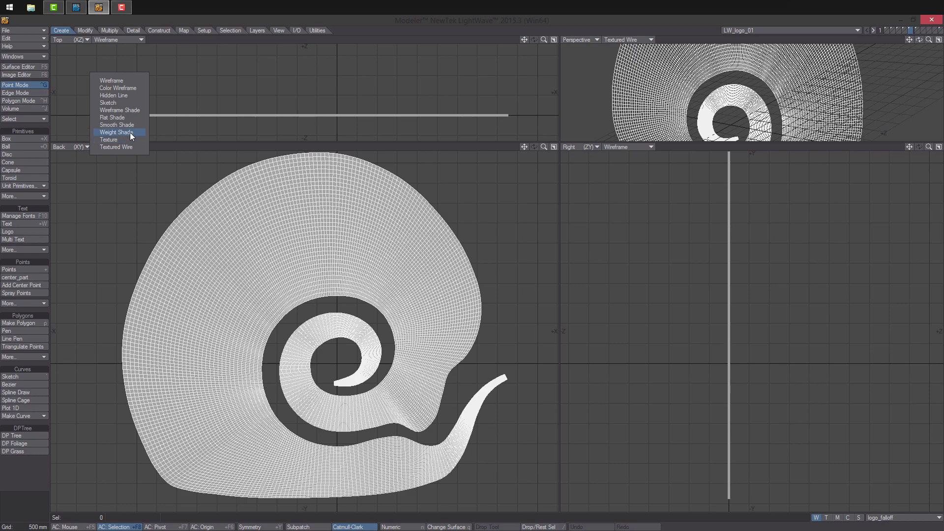
pyautogui.click(130, 132)
pyautogui.moveTo(346, 301)
pyautogui.keyDown('ctrl'); pyautogui.keyDown('alt'); pyautogui.mouseDown()
pyautogui.moveTo(442, 301)
pyautogui.moveTo(328, 301)
pyautogui.moveTo(339, 301)
pyautogui.mouseUp(); pyautogui.keyUp('alt'); pyautogui.keyUp('ctrl')
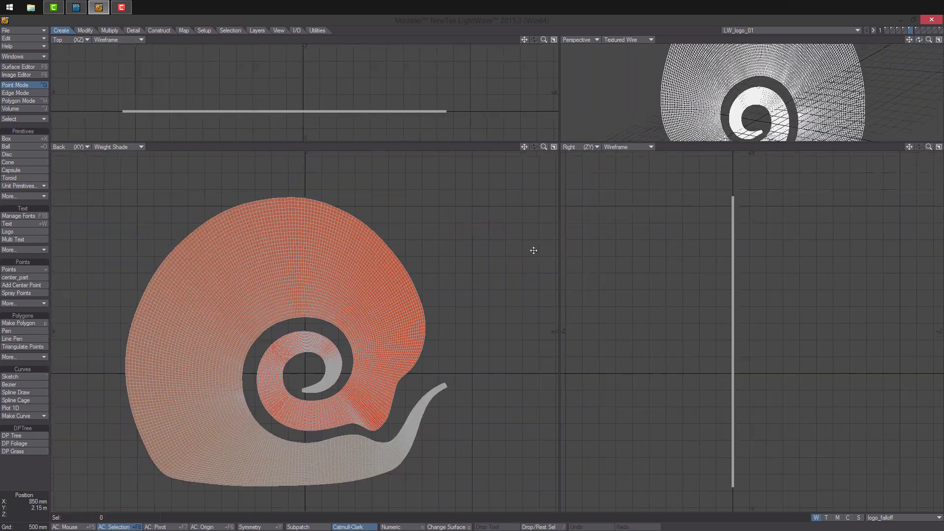
# - Show the sixth layer and inspect its single point at the origin in enlarged Top and Perspective views
pyautogui.click(916, 30)
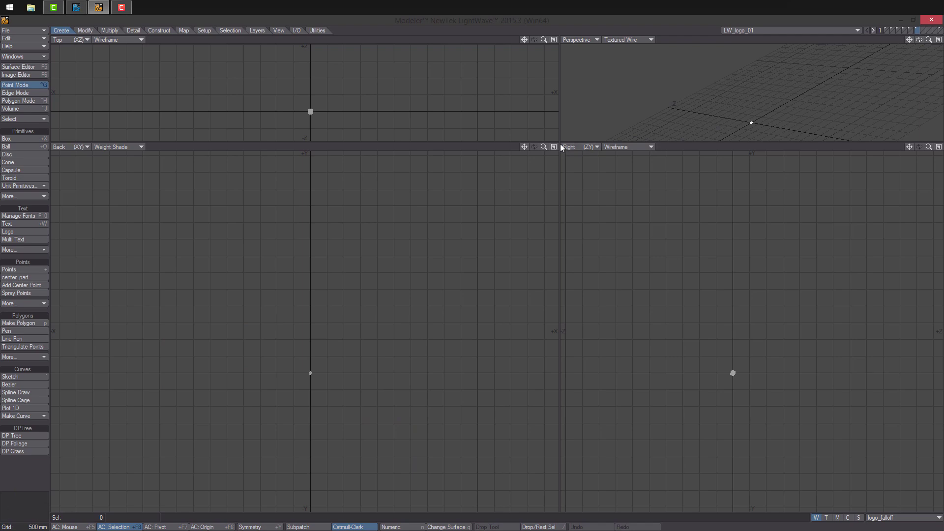
pyautogui.moveTo(560, 142); pyautogui.dragTo(564, 373)
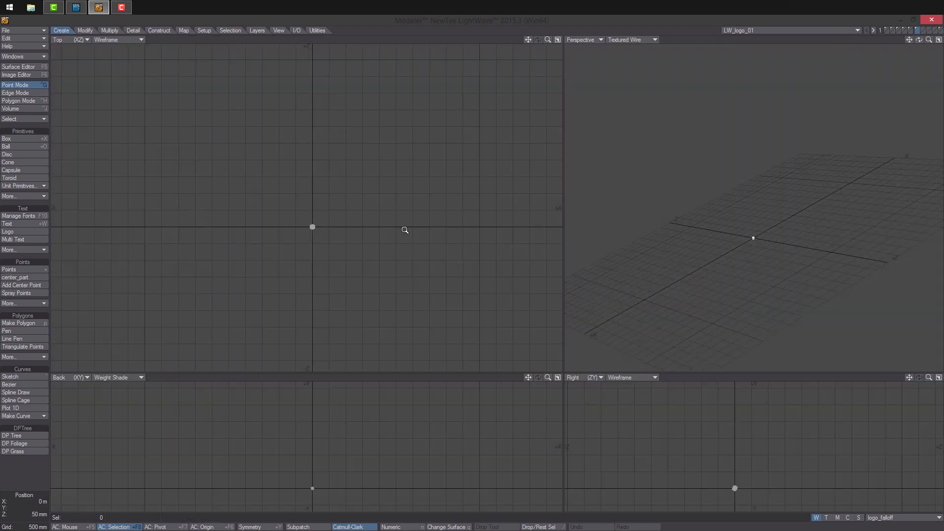
pyautogui.keyDown('ctrl'); pyautogui.keyDown('alt'); pyautogui.moveTo(404, 228); pyautogui.dragTo(461, 231); pyautogui.keyUp('alt'); pyautogui.keyUp('ctrl')
pyautogui.keyDown('alt'); pyautogui.keyDown('shift'); pyautogui.moveTo(750, 298); pyautogui.dragTo(661, 47); pyautogui.keyUp('shift'); pyautogui.keyUp('alt')
pyautogui.keyDown('ctrl'); pyautogui.keyDown('alt'); pyautogui.moveTo(770, 183); pyautogui.dragTo(828, 190); pyautogui.keyUp('alt'); pyautogui.keyUp('ctrl')
pyautogui.keyDown('alt'); pyautogui.moveTo(829, 190); pyautogui.dragTo(766, 169); pyautogui.keyUp('alt')
pyautogui.keyDown('alt'); pyautogui.keyDown('shift'); pyautogui.moveTo(270, 262); pyautogui.dragTo(308, 149); pyautogui.keyUp('shift'); pyautogui.keyUp('alt')
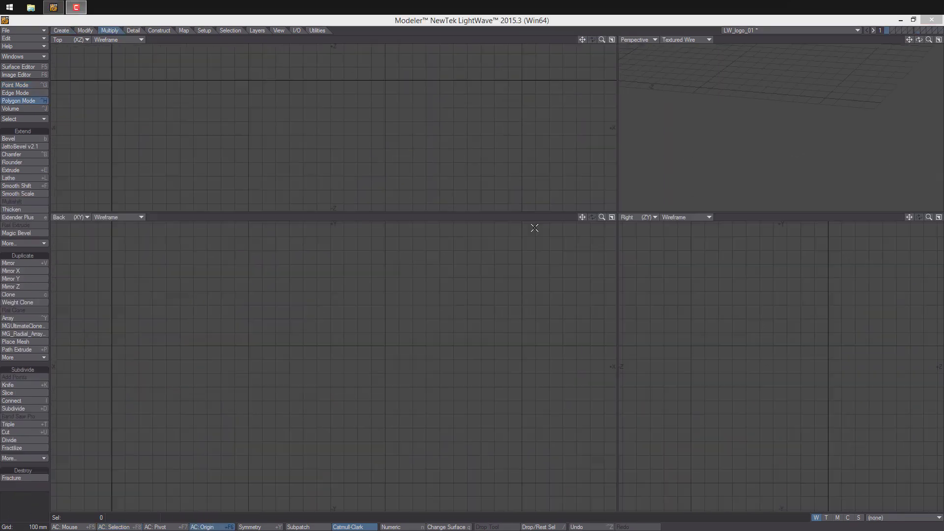
# - Import the logo outline file into the empty LW_logo_01 object and fit it in all views
pyautogui.click(24, 30)
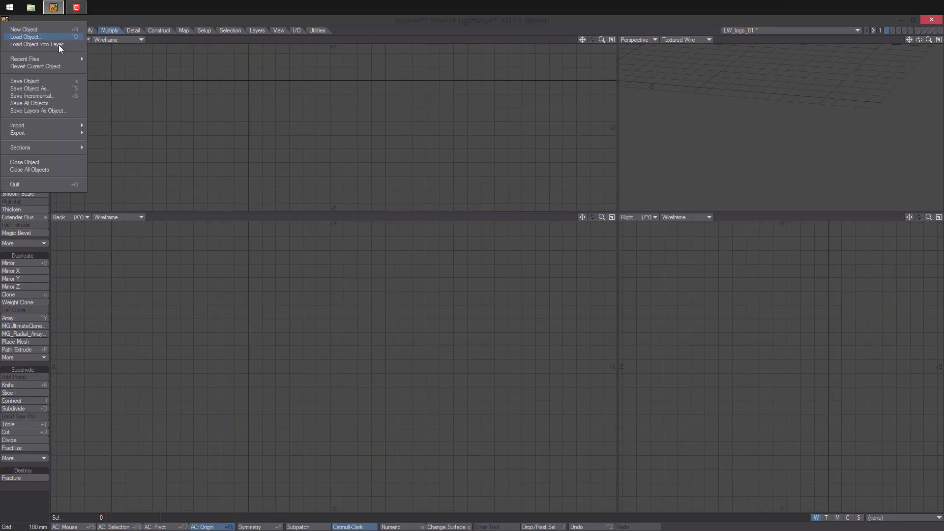
pyautogui.click(64, 128)
pyautogui.click(524, 152)
pyautogui.click(476, 194)
pyautogui.press('a')
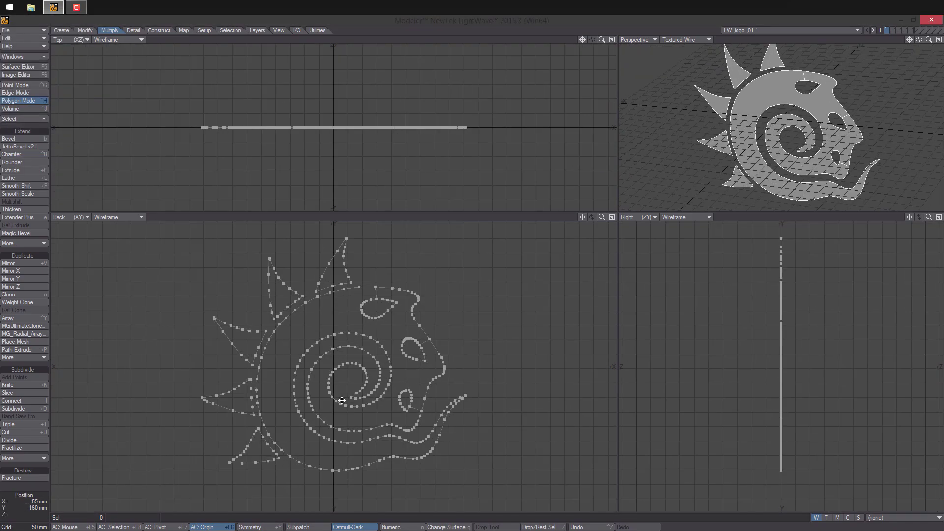
# - Move the imported logo so its spiral centre is near the origin and scale it to 1000%
pyautogui.press('t')
pyautogui.moveTo(324, 439)
pyautogui.mouseDown()
pyautogui.moveTo(310, 412)
pyautogui.moveTo(366, 389)
pyautogui.moveTo(341, 391)
pyautogui.moveTo(338, 437)
pyautogui.mouseUp()
pyautogui.hotkey('shift', 'h')
pyautogui.write('n1000')
pyautogui.press('Return')
pyautogui.press('a')
pyautogui.click(929, 50)
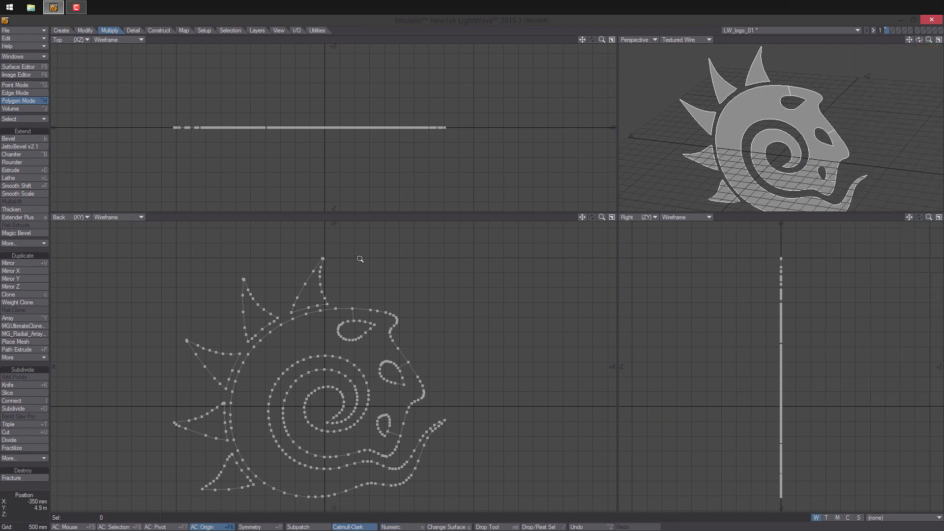
# - Fine-tune the logo's position to centre the spiral on the origin in the Back view
pyautogui.press('g')
pyautogui.keyDown('ctrl'); pyautogui.keyDown('alt'); pyautogui.moveTo(334, 367); pyautogui.dragTo(392, 386); pyautogui.keyUp('alt'); pyautogui.keyUp('ctrl')
pyautogui.press('t')
pyautogui.moveTo(323, 373); pyautogui.dragTo(305, 390)
pyautogui.moveTo(326, 377); pyautogui.dragTo(318, 395)
pyautogui.keyDown('ctrl'); pyautogui.keyDown('alt'); pyautogui.moveTo(318, 395); pyautogui.dragTo(276, 377); pyautogui.keyUp('alt'); pyautogui.keyUp('ctrl')
# - Delete two surplus points at the tip of the second horn from the top and reposition the neighbouring outline point
pyautogui.press('g')
pyautogui.keyDown('ctrl'); pyautogui.keyDown('alt'); pyautogui.moveTo(177, 418); pyautogui.dragTo(325, 382); pyautogui.keyUp('alt'); pyautogui.keyUp('ctrl')
pyautogui.press('g')
pyautogui.hotkey('ctrl', 'g')
pyautogui.click(333, 346)
pyautogui.click(329, 340)
pyautogui.press('Delete')
pyautogui.hotkey('ctrl', 't')
pyautogui.moveTo(338, 351); pyautogui.dragTo(348, 378)
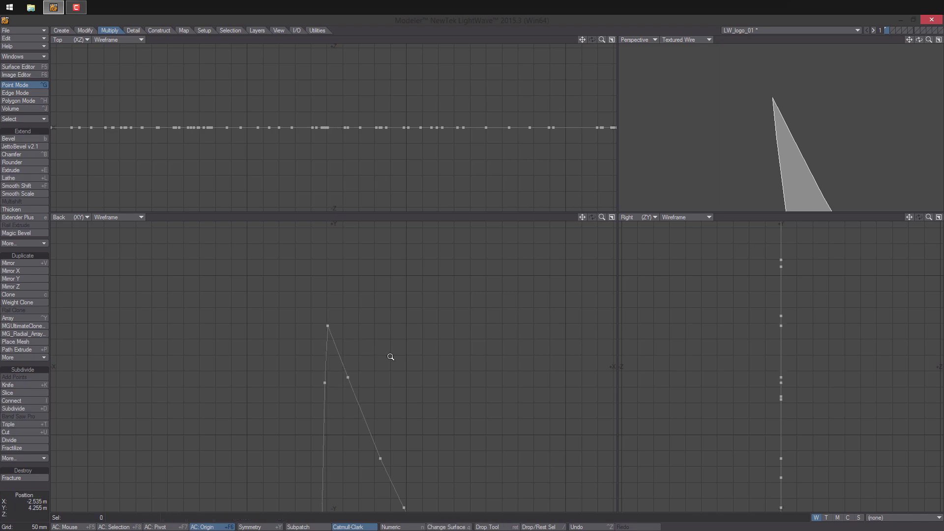
# - Delete the surplus points at the fourth horn's upper inner corner and adjust the remaining corner point
pyautogui.keyDown('ctrl'); pyautogui.keyDown('alt'); pyautogui.moveTo(390, 356); pyautogui.dragTo(319, 388); pyautogui.keyUp('alt'); pyautogui.keyUp('ctrl')
pyautogui.press('g')
pyautogui.press('g')
pyautogui.keyDown('ctrl'); pyautogui.keyDown('alt'); pyautogui.moveTo(252, 413); pyautogui.dragTo(275, 394); pyautogui.keyUp('alt'); pyautogui.keyUp('ctrl')
pyautogui.press('Return')
pyautogui.press('g')
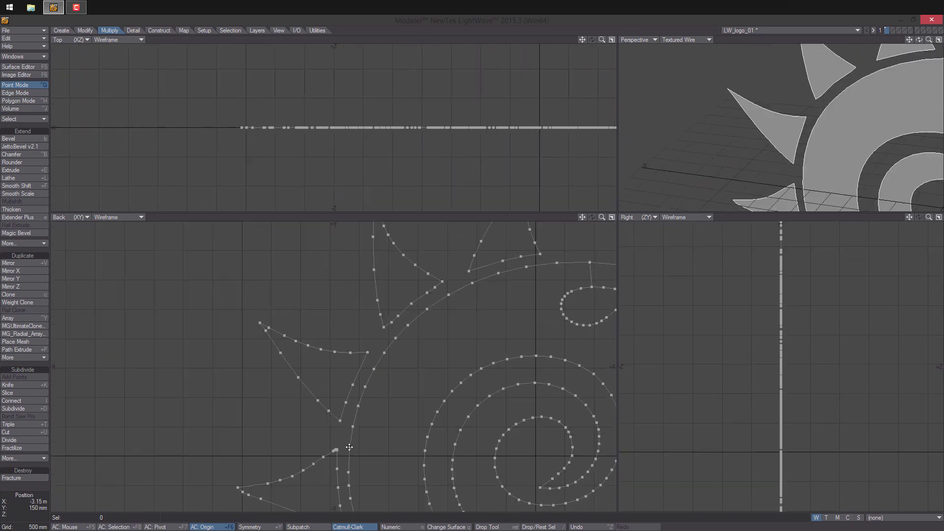
pyautogui.keyDown('ctrl'); pyautogui.keyDown('alt'); pyautogui.moveTo(320, 443); pyautogui.dragTo(403, 413); pyautogui.keyUp('alt'); pyautogui.keyUp('ctrl')
pyautogui.moveTo(397, 425); pyautogui.dragTo(414, 416)
pyautogui.press('Delete')
pyautogui.hotkey('ctrl', 't')
pyautogui.moveTo(416, 424); pyautogui.dragTo(416, 427)
pyautogui.scroll(-5, 416, 425)
pyautogui.press('g')
pyautogui.scroll(3, 401, 299)
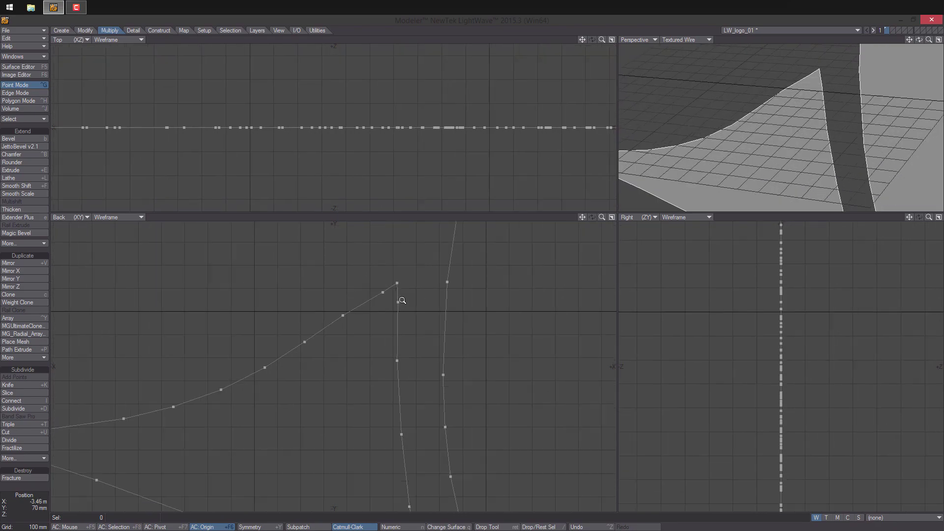
# - Reposition the outline points at the fourth horn's upper inner corner to sharpen the tip
pyautogui.scroll(-3, 399, 299)
pyautogui.press('g')
pyautogui.scroll(6, 367, 261)
pyautogui.moveTo(453, 323); pyautogui.dragTo(449, 324)
pyautogui.press('Return')
pyautogui.keyDown('ctrl'); pyautogui.keyDown('alt'); pyautogui.moveTo(474, 317); pyautogui.dragTo(355, 354); pyautogui.keyUp('alt'); pyautogui.keyUp('ctrl')
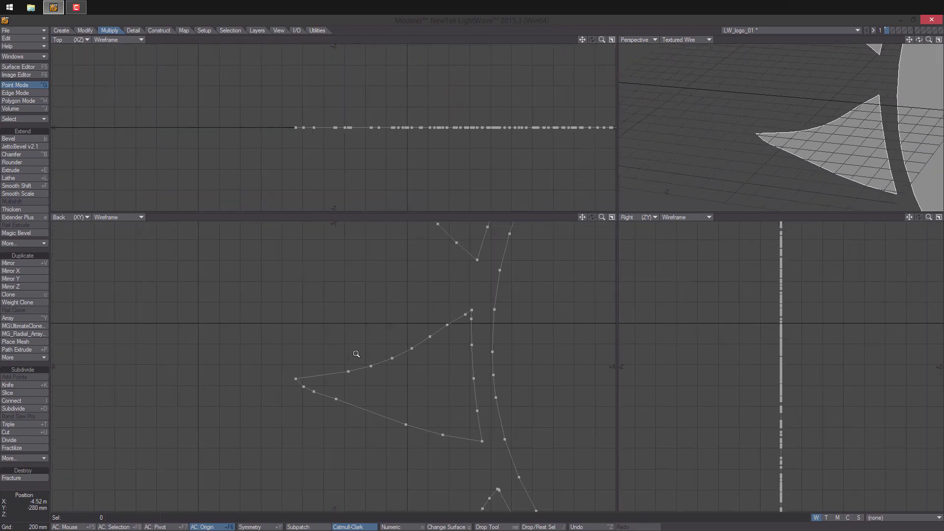
pyautogui.keyDown('alt'); pyautogui.moveTo(456, 348); pyautogui.dragTo(376, 399); pyautogui.keyUp('alt')
pyautogui.scroll(8, 390, 363)
pyautogui.hotkey('ctrl', 't')
pyautogui.moveTo(394, 357); pyautogui.dragTo(354, 434)
pyautogui.press('Return')
# - Reposition the closely spaced outline points at the top corner of the fifth horn
pyautogui.scroll(-9, 399, 370)
pyautogui.keyDown('alt'); pyautogui.moveTo(315, 275); pyautogui.dragTo(434, 348); pyautogui.keyUp('alt')
pyautogui.keyDown('ctrl'); pyautogui.keyDown('alt'); pyautogui.moveTo(361, 322); pyautogui.dragTo(375, 319); pyautogui.keyUp('alt'); pyautogui.keyUp('ctrl')
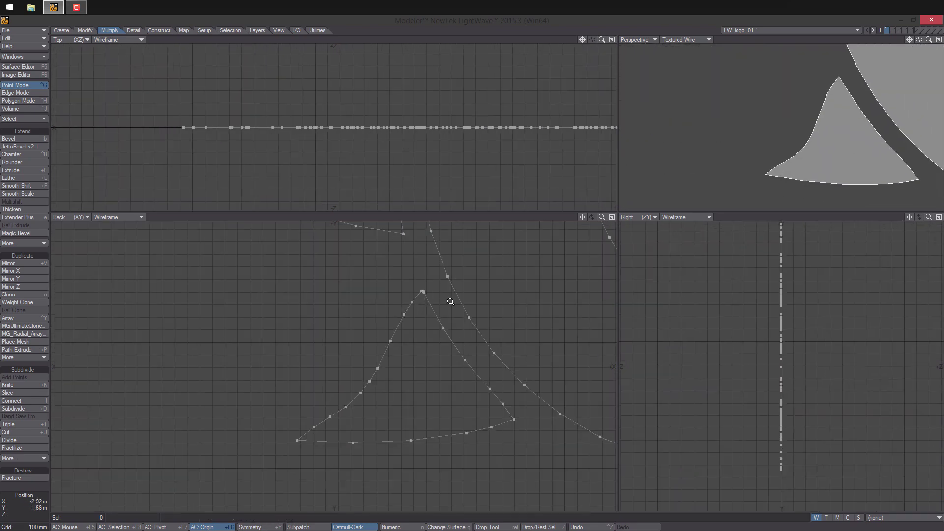
pyautogui.hotkey('ctrl', 't')
pyautogui.moveTo(422, 271); pyautogui.dragTo(457, 327)
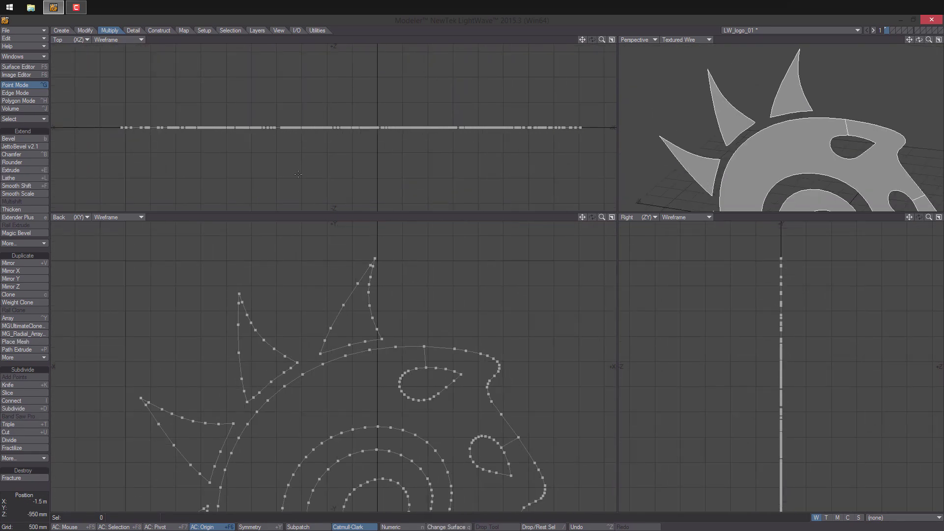
# - Extrude the whole logo outline 500 mm along Z and copy the result to the second layer
pyautogui.click(15, 170)
pyautogui.moveTo(276, 129); pyautogui.dragTo(298, 102)
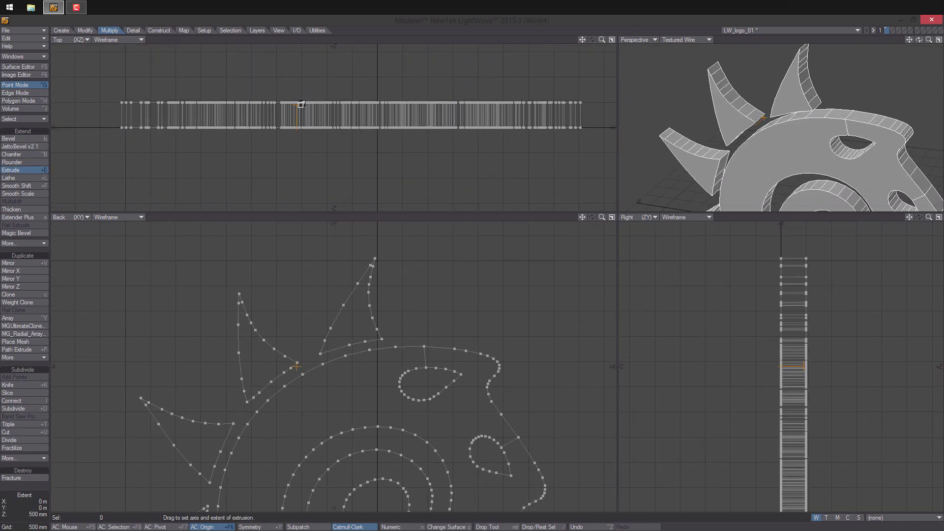
pyautogui.press('space')
pyautogui.moveTo(753, 128)
pyautogui.keyDown('alt'); pyautogui.mouseDown()
pyautogui.moveTo(762, 129)
pyautogui.moveTo(758, 140)
pyautogui.mouseUp(); pyautogui.keyUp('alt')
pyautogui.click(892, 31)
pyautogui.click(887, 31)
# - Select the front-facing polygons of the logo body and all five horns on the first layer
pyautogui.press('space')
pyautogui.press('space')
pyautogui.click(757, 140)
pyautogui.keyDown('shift'); pyautogui.click(761, 96); pyautogui.keyUp('shift')
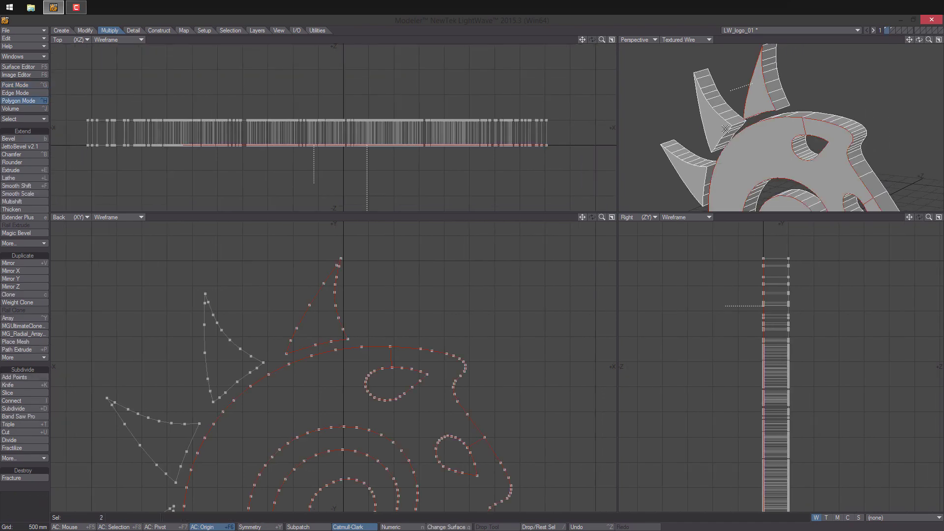
pyautogui.keyDown('shift'); pyautogui.click(712, 116); pyautogui.keyUp('shift')
pyautogui.keyDown('shift'); pyautogui.click(693, 170); pyautogui.keyUp('shift')
pyautogui.keyDown('alt'); pyautogui.keyDown('shift'); pyautogui.moveTo(694, 170); pyautogui.dragTo(743, 54); pyautogui.keyUp('shift'); pyautogui.keyUp('alt')
pyautogui.keyDown('shift'); pyautogui.click(758, 140); pyautogui.keyUp('shift')
# - Bevel the selected front faces with a shift of 0 m and an inset of 50 mm
pyautogui.press('b')
pyautogui.press('n')
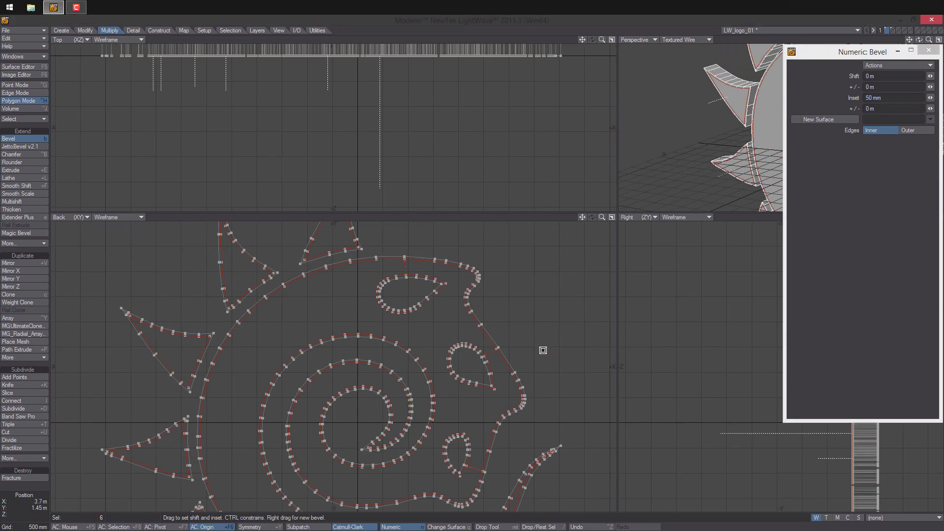
pyautogui.press('space')
pyautogui.keyDown('alt'); pyautogui.moveTo(916, 61); pyautogui.dragTo(916, 82); pyautogui.keyUp('alt')
pyautogui.keyDown('alt'); pyautogui.keyDown('shift'); pyautogui.moveTo(916, 83); pyautogui.dragTo(860, 137); pyautogui.keyUp('shift'); pyautogui.keyUp('alt')
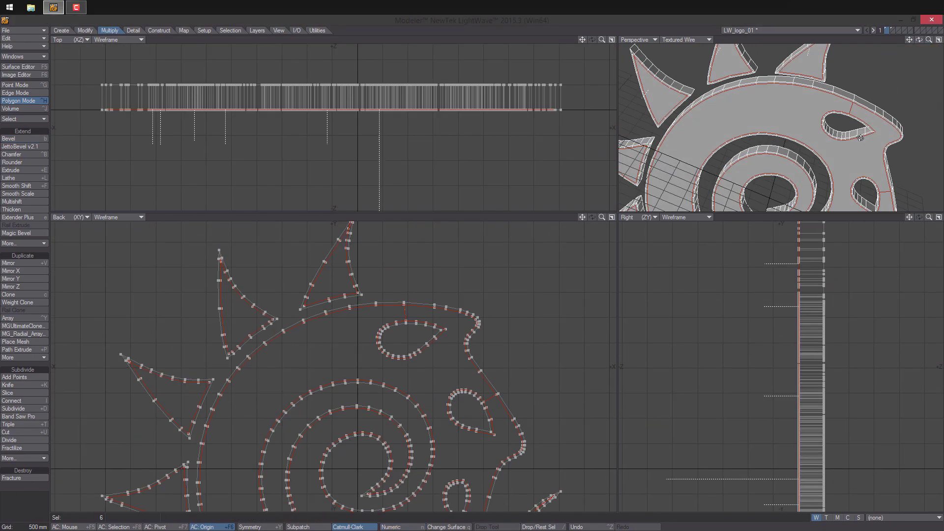
# - Knife a straight cut along X through the extruded sides, just behind and parallel to the front faces
pyautogui.scroll(-1, 861, 138)
pyautogui.press('space')
pyautogui.press('space')
pyautogui.press('space')
pyautogui.click(18, 386)
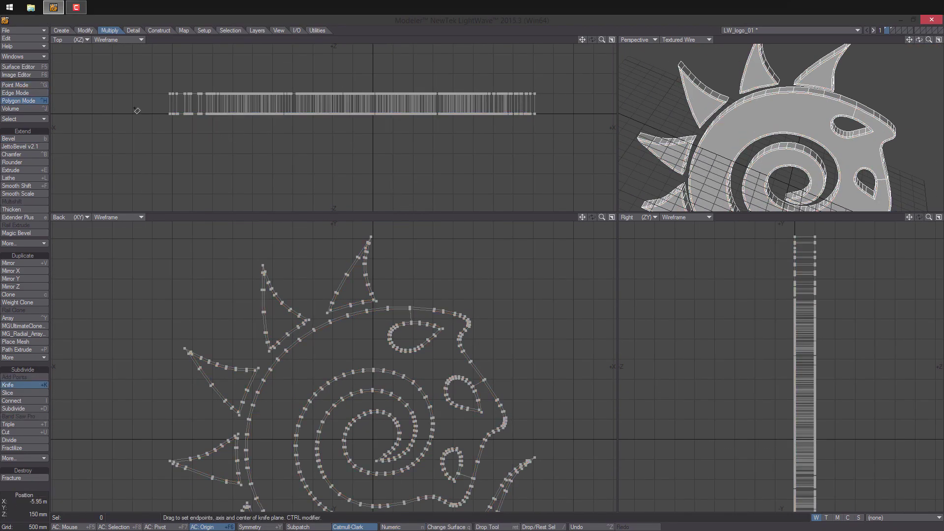
pyautogui.keyDown('ctrl'); pyautogui.moveTo(95, 108); pyautogui.dragTo(639, 116); pyautogui.keyUp('ctrl')
pyautogui.scroll(5, 388, 115)
pyautogui.scroll(1, 401, 122)
pyautogui.moveTo(403, 99); pyautogui.dragTo(403, 137)
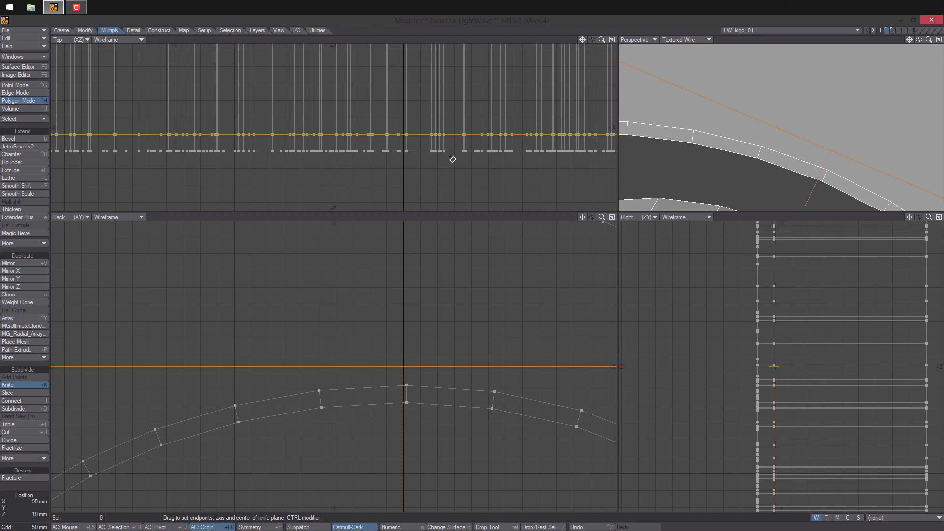
pyautogui.press('space')
# - Reposition the overlapping inner bevel points at the tip of the topmost horn in the Back view
pyautogui.scroll(-6, 368, 271)
pyautogui.scroll(6, 403, 342)
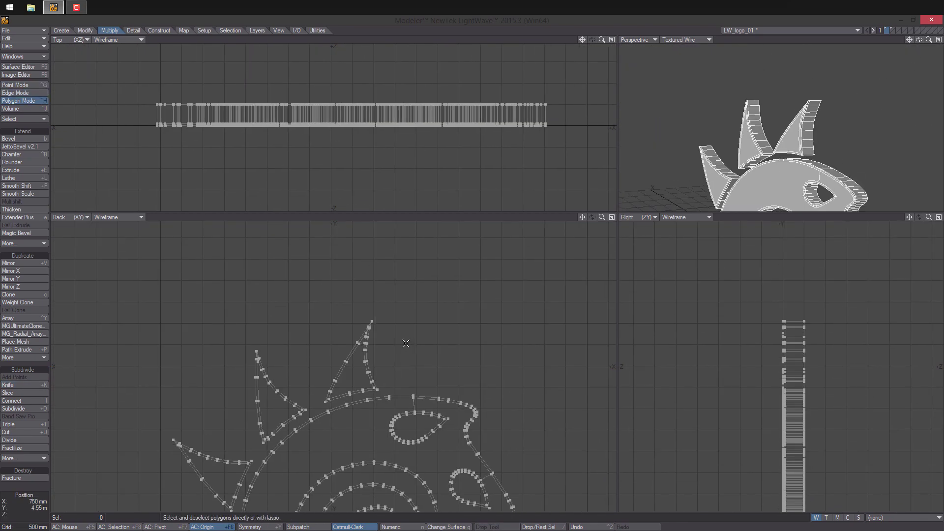
pyautogui.moveTo(373, 308); pyautogui.dragTo(364, 361)
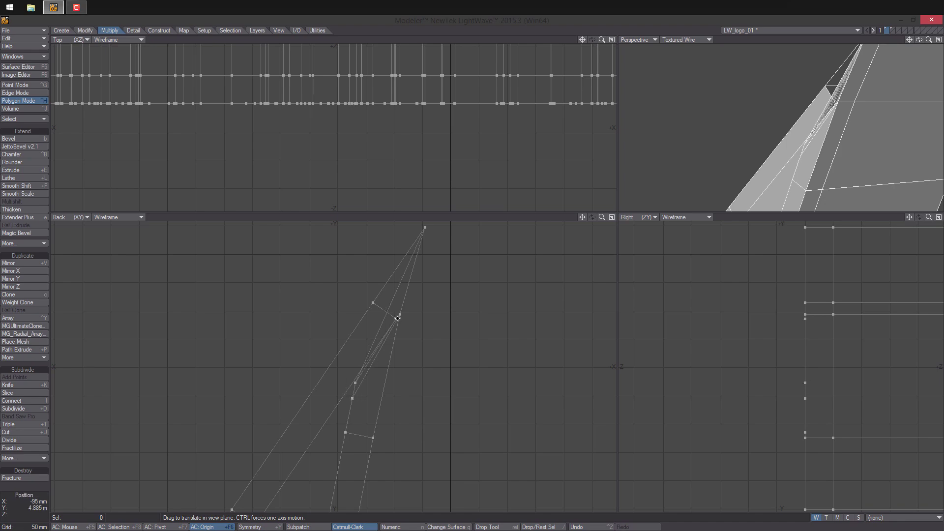
pyautogui.moveTo(396, 319); pyautogui.dragTo(359, 383)
pyautogui.scroll(2, 379, 345)
# - Untangle the crossing inner bevel points at the tip of the second horn
pyautogui.scroll(-8, 303, 360)
pyautogui.scroll(7, 191, 264)
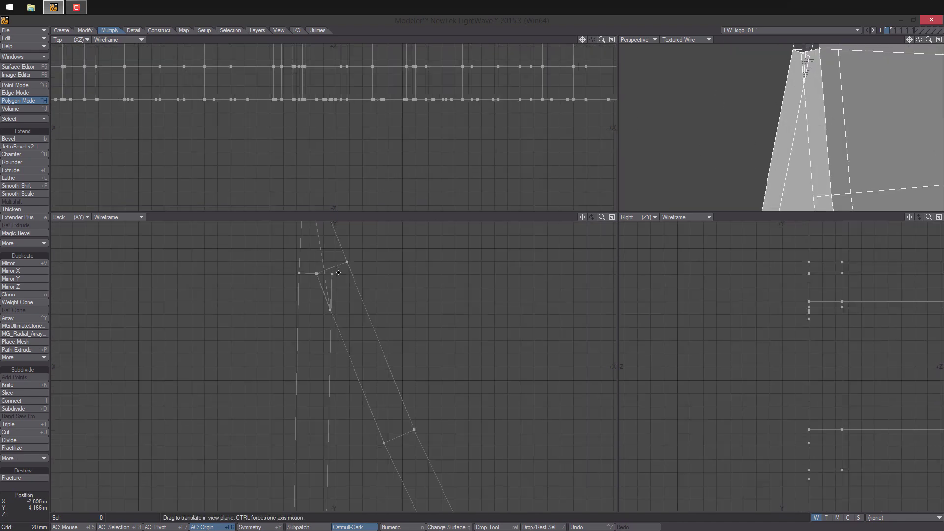
pyautogui.moveTo(339, 272); pyautogui.dragTo(311, 318)
pyautogui.scroll(3, 347, 327)
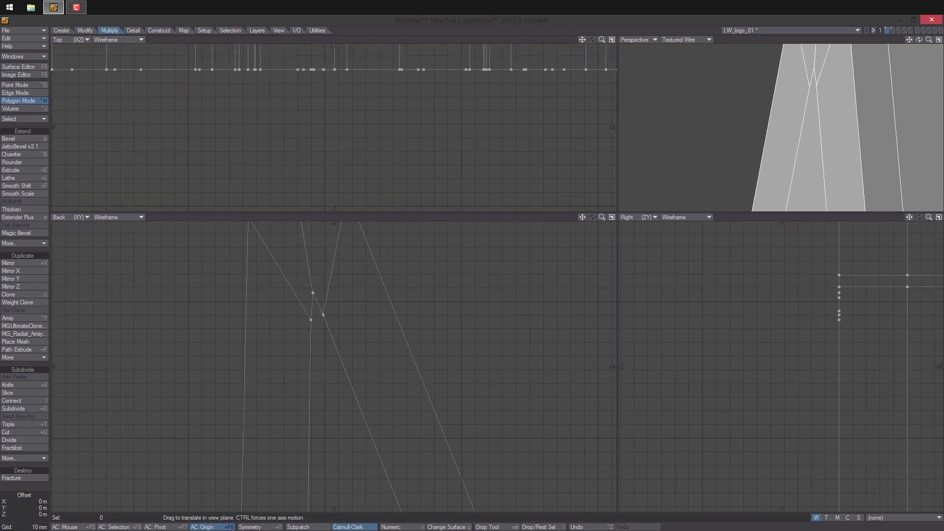
pyautogui.scroll(-6, 315, 320)
# - Move the overlapping inner bevel points at the third horn's tip so the inset follows the outline
pyautogui.scroll(5, 252, 321)
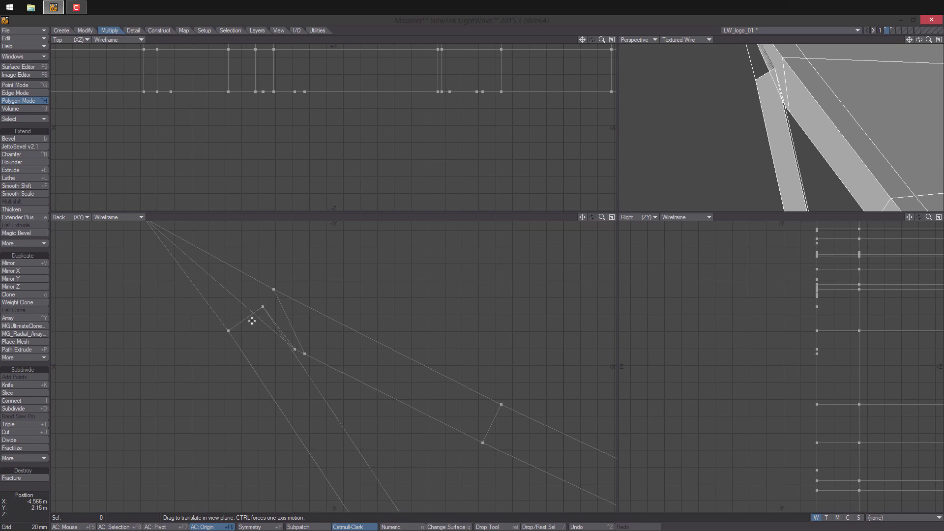
pyautogui.moveTo(251, 320); pyautogui.dragTo(285, 369)
pyautogui.scroll(-5, 322, 324)
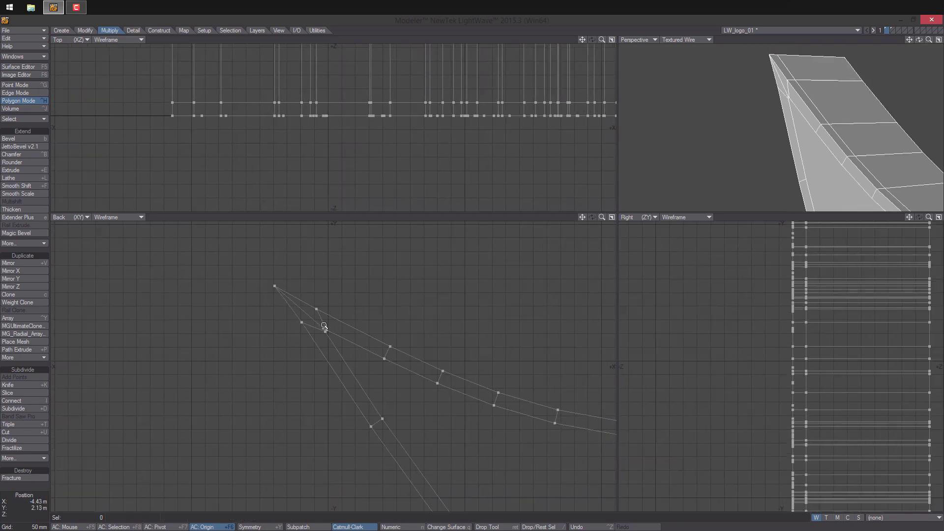
pyautogui.scroll(8, 386, 400)
pyautogui.moveTo(403, 376); pyautogui.dragTo(377, 393)
# - Adjust the crossing inner bevel points at the left-pointing tip of the fourth horn
pyautogui.scroll(-9, 381, 359)
pyautogui.scroll(3, 361, 274)
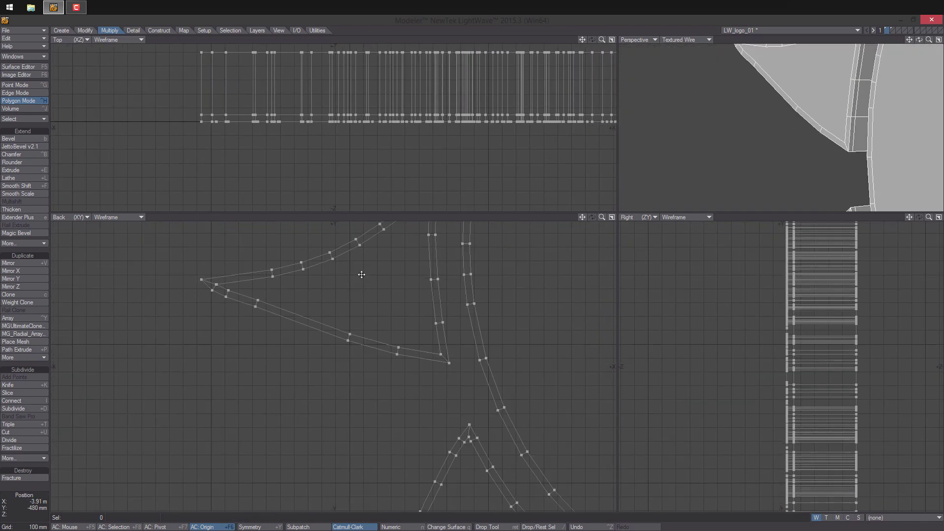
pyautogui.scroll(10, 214, 284)
pyautogui.moveTo(283, 303)
pyautogui.mouseDown()
pyautogui.moveTo(308, 316)
pyautogui.moveTo(273, 296)
pyautogui.mouseUp()
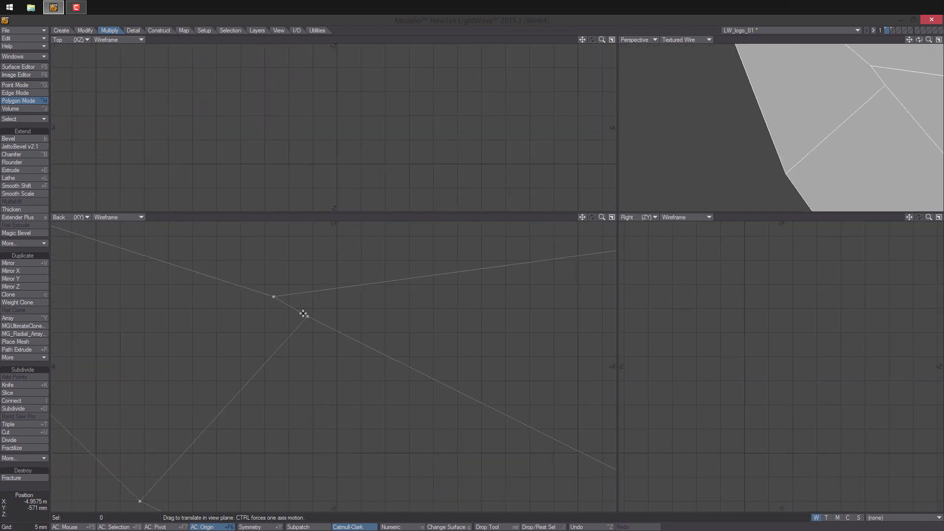
pyautogui.scroll(-3, 215, 338)
pyautogui.scroll(1, 365, 318)
pyautogui.scroll(-10, 349, 321)
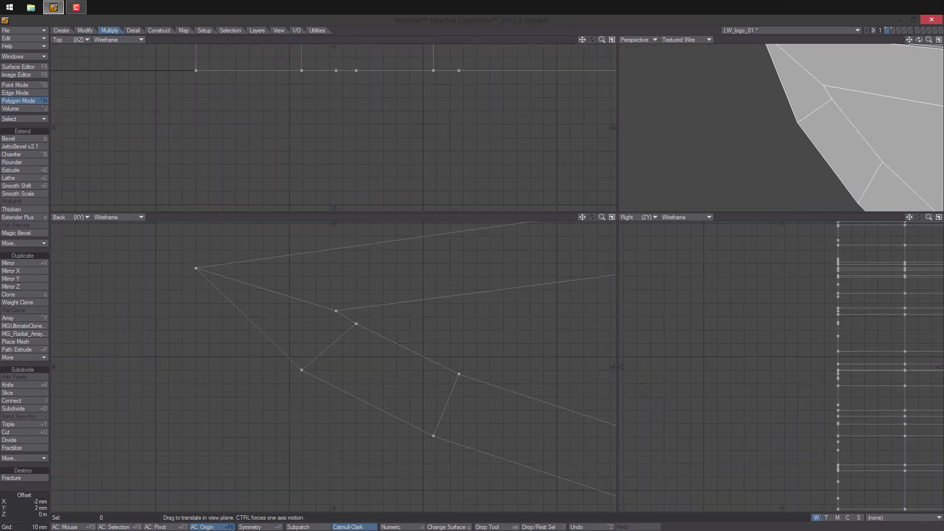
pyautogui.scroll(5, 280, 426)
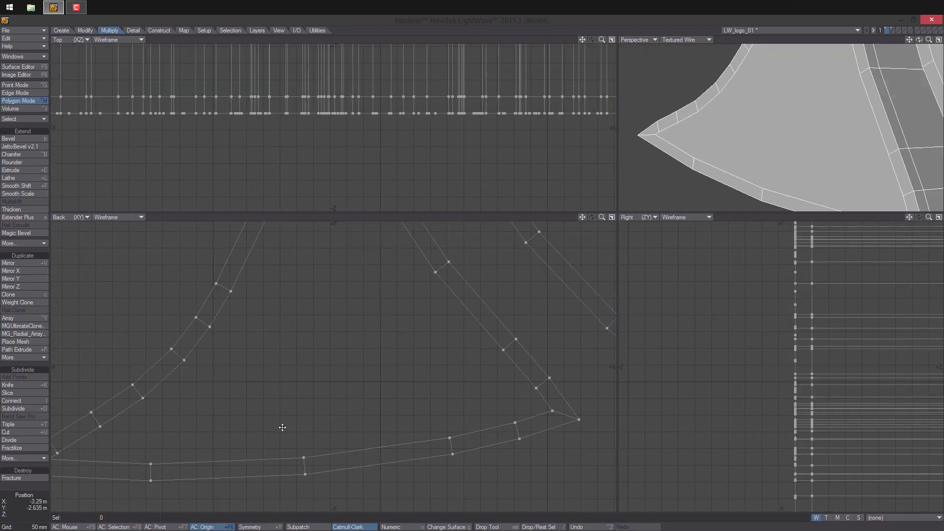
# - Reposition the overlapping inner bevel points at the pointed end of the lower jaw
pyautogui.scroll(-8, 468, 397)
pyautogui.scroll(10, 468, 397)
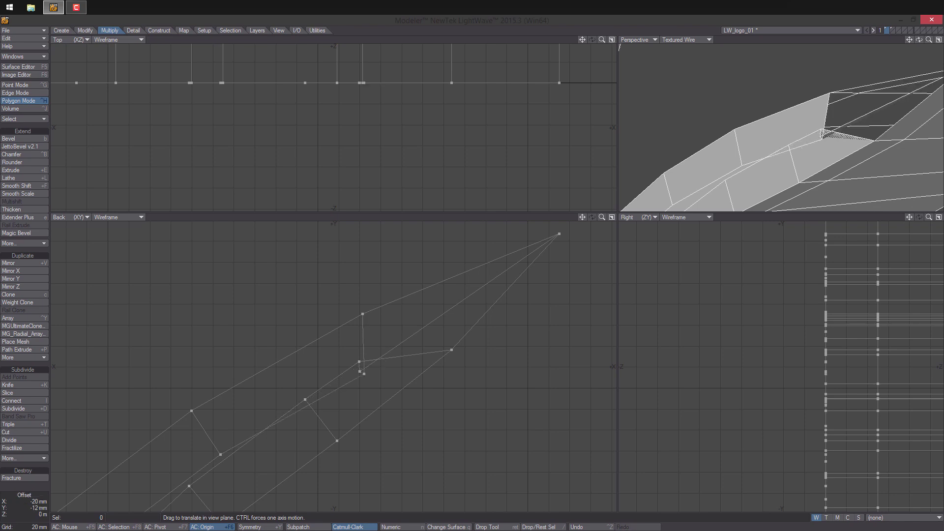
pyautogui.moveTo(362, 374); pyautogui.dragTo(339, 353)
pyautogui.scroll(-1, 320, 391)
pyautogui.press('g')
pyautogui.scroll(-6, 332, 359)
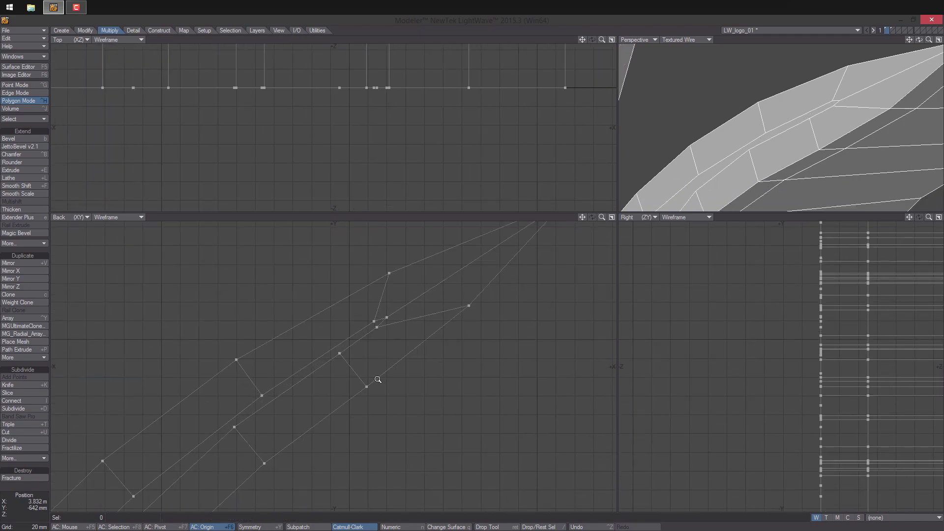
pyautogui.scroll(5, 437, 354)
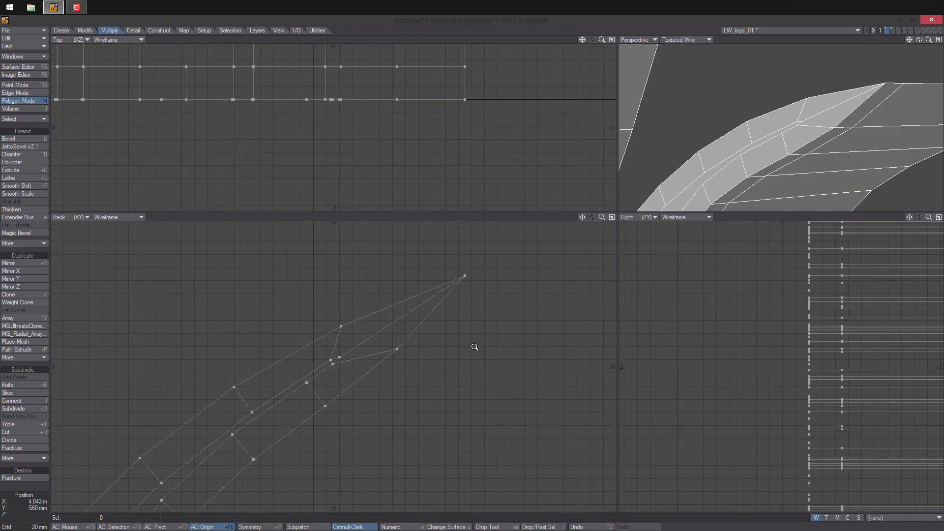
# - Switch to edge selection and pick single front-rim edges on the logo body, its openings and the top horn
pyautogui.scroll(-10, 439, 348)
pyautogui.keyDown('alt'); pyautogui.moveTo(733, 123); pyautogui.dragTo(792, 118); pyautogui.keyUp('alt')
pyautogui.press('space')
pyautogui.press('space')
pyautogui.press('space')
pyautogui.press('space')
pyautogui.keyDown('alt'); pyautogui.keyDown('shift'); pyautogui.moveTo(807, 89); pyautogui.dragTo(822, 154); pyautogui.keyUp('shift'); pyautogui.keyUp('alt')
pyautogui.scroll(5, 822, 154)
pyautogui.keyDown('alt'); pyautogui.moveTo(738, 142); pyautogui.dragTo(757, 168); pyautogui.keyUp('alt')
pyautogui.click(698, 163)
pyautogui.keyDown('alt'); pyautogui.keyDown('shift'); pyautogui.moveTo(757, 197); pyautogui.dragTo(771, 173); pyautogui.keyUp('shift'); pyautogui.keyUp('alt')
pyautogui.keyDown('shift'); pyautogui.click(771, 177); pyautogui.keyUp('shift')
pyautogui.keyDown('alt'); pyautogui.keyDown('shift'); pyautogui.moveTo(670, 85); pyautogui.dragTo(767, 148); pyautogui.keyUp('shift'); pyautogui.keyUp('alt')
pyautogui.keyDown('shift'); pyautogui.click(735, 113); pyautogui.keyUp('shift')
pyautogui.scroll(4, 806, 123)
pyautogui.keyDown('shift'); pyautogui.click(812, 143); pyautogui.keyUp('shift')
pyautogui.scroll(-4, 807, 132)
pyautogui.keyDown('alt'); pyautogui.keyDown('shift'); pyautogui.moveTo(767, 148); pyautogui.dragTo(788, 202); pyautogui.keyUp('shift'); pyautogui.keyUp('alt')
pyautogui.keyDown('alt'); pyautogui.keyDown('shift'); pyautogui.moveTo(678, 98); pyautogui.dragTo(753, 206); pyautogui.keyUp('shift'); pyautogui.keyUp('alt')
pyautogui.keyDown('shift'); pyautogui.click(807, 143); pyautogui.keyUp('shift')
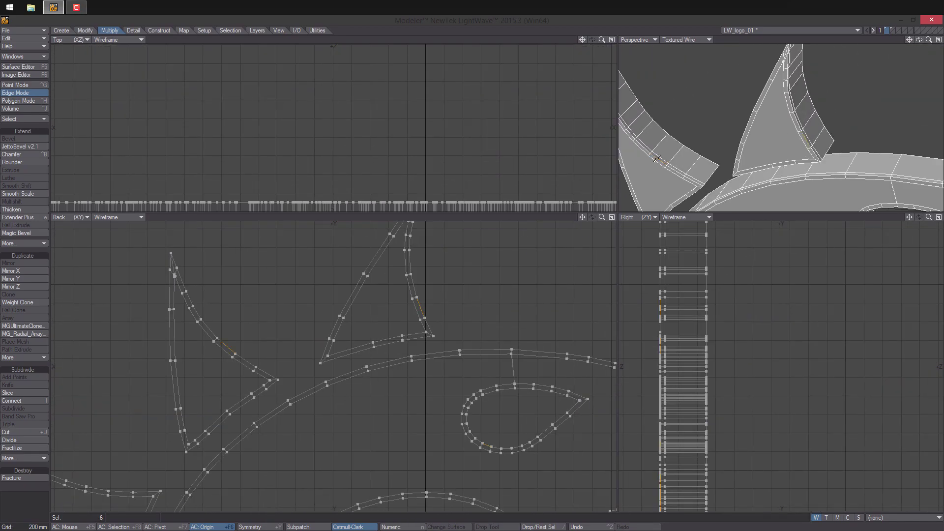
# - Add front-rim edges from the remaining horns and expand the selection to full edge loops
pyautogui.keyDown('alt'); pyautogui.keyDown('shift'); pyautogui.moveTo(658, 159); pyautogui.dragTo(738, 96); pyautogui.keyUp('shift'); pyautogui.keyUp('alt')
pyautogui.keyDown('shift'); pyautogui.click(715, 94); pyautogui.keyUp('shift')
pyautogui.scroll(4, 782, 108)
pyautogui.keyDown('shift'); pyautogui.click(728, 91); pyautogui.keyUp('shift')
pyautogui.keyDown('alt'); pyautogui.moveTo(738, 93); pyautogui.dragTo(757, 123); pyautogui.keyUp('alt')
pyautogui.scroll(-5, 757, 123)
pyautogui.scroll(4, 787, 133)
pyautogui.keyDown('alt'); pyautogui.keyDown('shift'); pyautogui.moveTo(787, 197); pyautogui.dragTo(813, 148); pyautogui.keyUp('shift'); pyautogui.keyUp('alt')
pyautogui.keyDown('alt'); pyautogui.keyDown('shift'); pyautogui.moveTo(654, 79); pyautogui.dragTo(699, 180); pyautogui.keyUp('shift'); pyautogui.keyUp('alt')
pyautogui.hotkey('ctrl', 'l')
pyautogui.scroll(-8, 769, 117)
pyautogui.scroll(4, 708, 167)
# - Round the selected front-rim edge loops with the Rounder tool and return to polygon selection
pyautogui.press('KP_0')
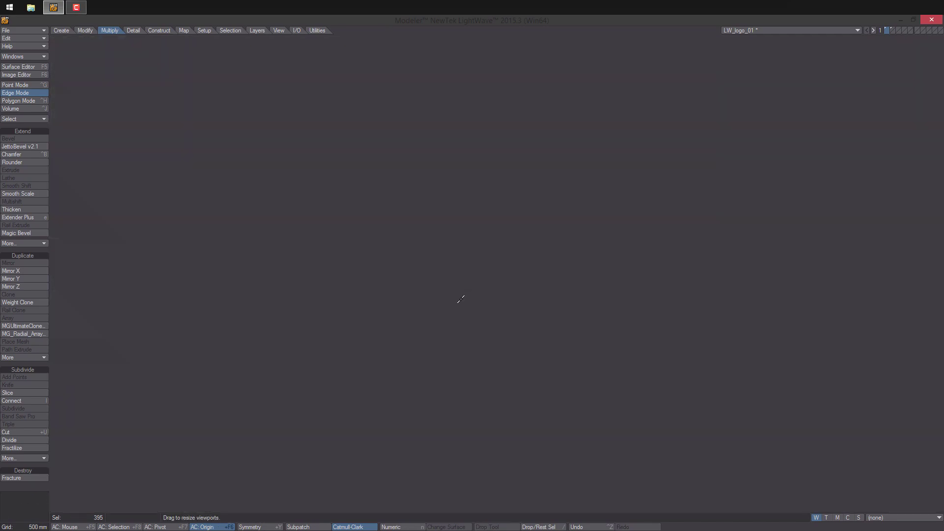
pyautogui.click(19, 162)
pyautogui.press('n')
pyautogui.scroll(4, 709, 148)
pyautogui.keyDown('alt'); pyautogui.moveTo(713, 148); pyautogui.dragTo(620, 164); pyautogui.keyUp('alt')
pyautogui.scroll(3, 688, 202)
pyautogui.scroll(-7, 688, 202)
pyautogui.moveTo(621, 165)
pyautogui.keyDown('alt'); pyautogui.mouseDown()
pyautogui.moveTo(615, 206)
pyautogui.moveTo(634, 172)
pyautogui.mouseUp(); pyautogui.keyUp('alt')
pyautogui.press('space')
pyautogui.press('space')
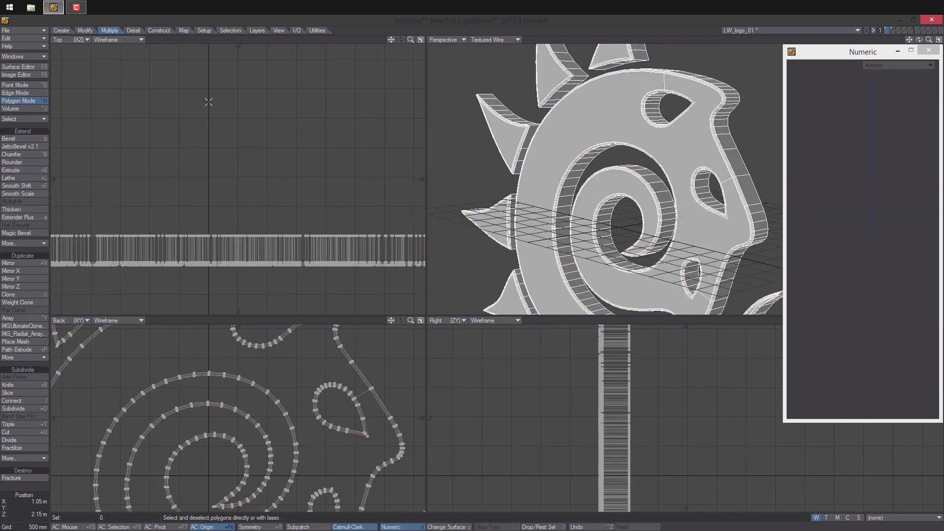
# - Assign a surface named "logo" to the bevelled logo on the first layer
pyautogui.click(29, 67)
pyautogui.click(341, 151)
pyautogui.click(929, 50)
pyautogui.keyDown('alt'); pyautogui.moveTo(702, 152); pyautogui.dragTo(742, 169); pyautogui.keyUp('alt')
pyautogui.press('q')
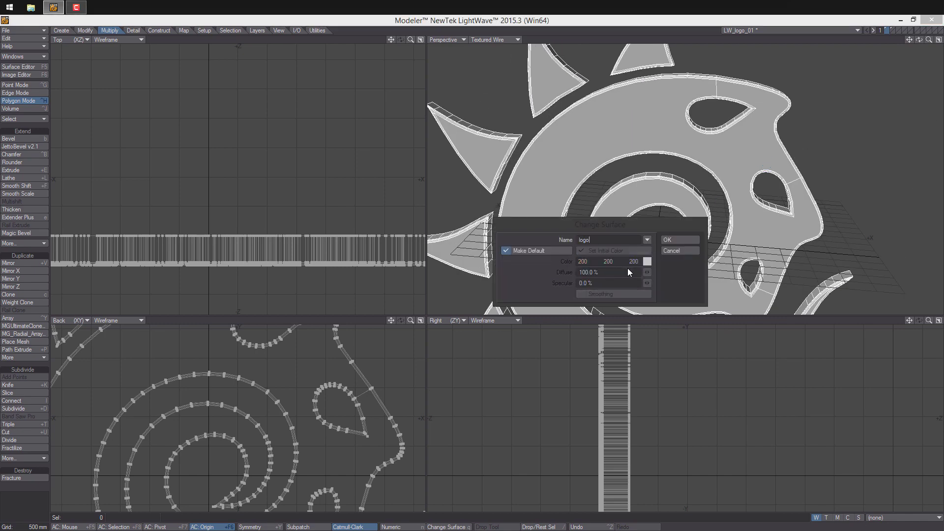
pyautogui.click(668, 242)
# - Assign a surface named "logo_low" to the plain extruded logo on the second layer
pyautogui.click(893, 29)
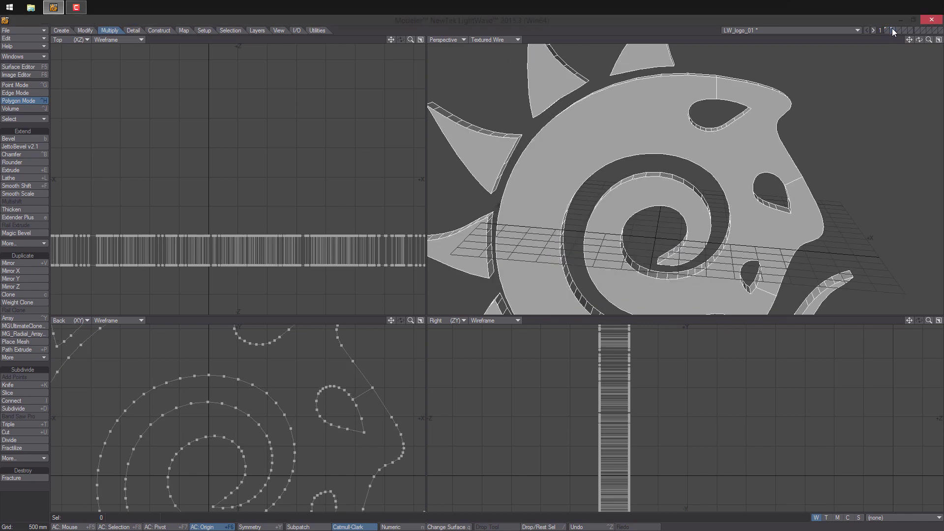
pyautogui.write('q_low')
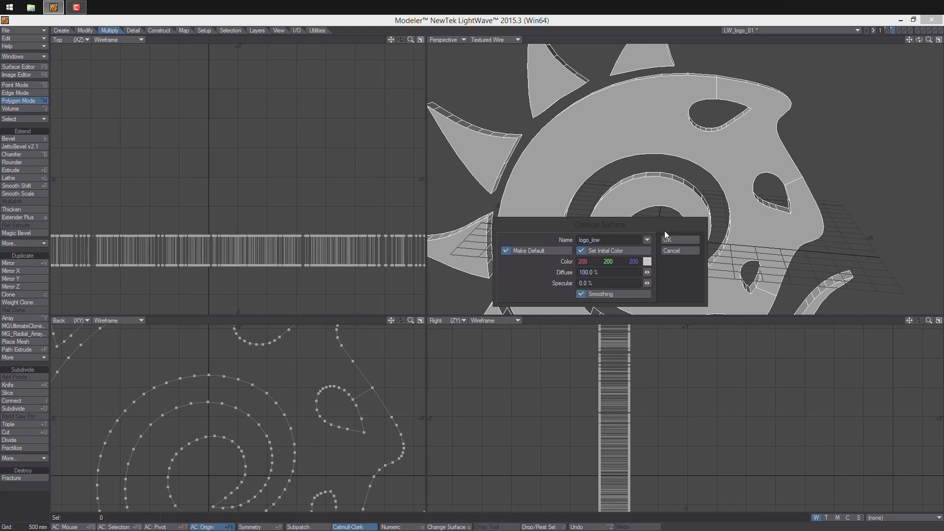
pyautogui.click(677, 240)
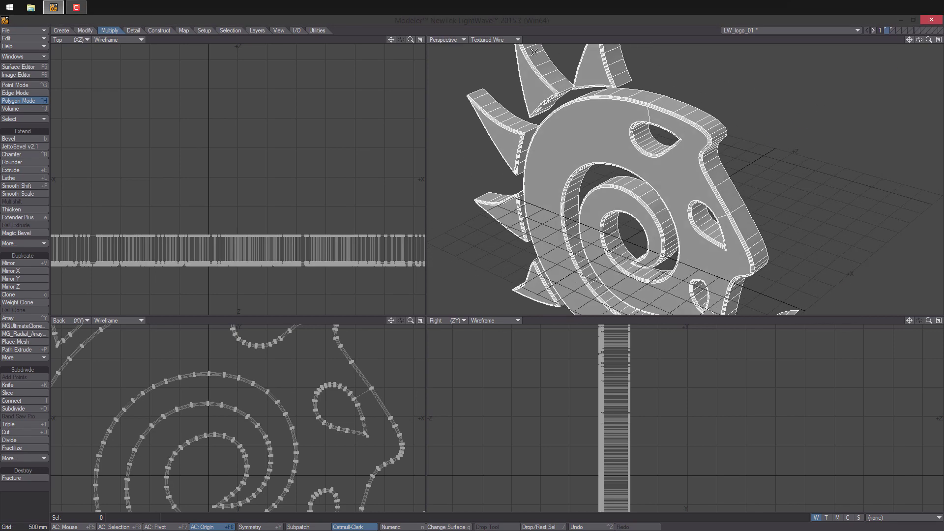
# - Save the logo object and inspect both layers in the Perspective view with Texture shading
pyautogui.keyDown('ctrl'); pyautogui.keyDown('alt'); pyautogui.moveTo(522, 101); pyautogui.dragTo(537, 109); pyautogui.keyUp('alt'); pyautogui.keyUp('ctrl')
pyautogui.keyDown('alt'); pyautogui.moveTo(536, 109); pyautogui.dragTo(705, 180); pyautogui.keyUp('alt')
pyautogui.keyDown('ctrl'); pyautogui.keyDown('alt'); pyautogui.moveTo(705, 180); pyautogui.dragTo(684, 195); pyautogui.keyUp('alt'); pyautogui.keyUp('ctrl')
pyautogui.moveTo(685, 194)
pyautogui.keyDown('alt'); pyautogui.mouseDown()
pyautogui.moveTo(728, 187)
pyautogui.moveTo(689, 194)
pyautogui.mouseUp(); pyautogui.keyUp('alt')
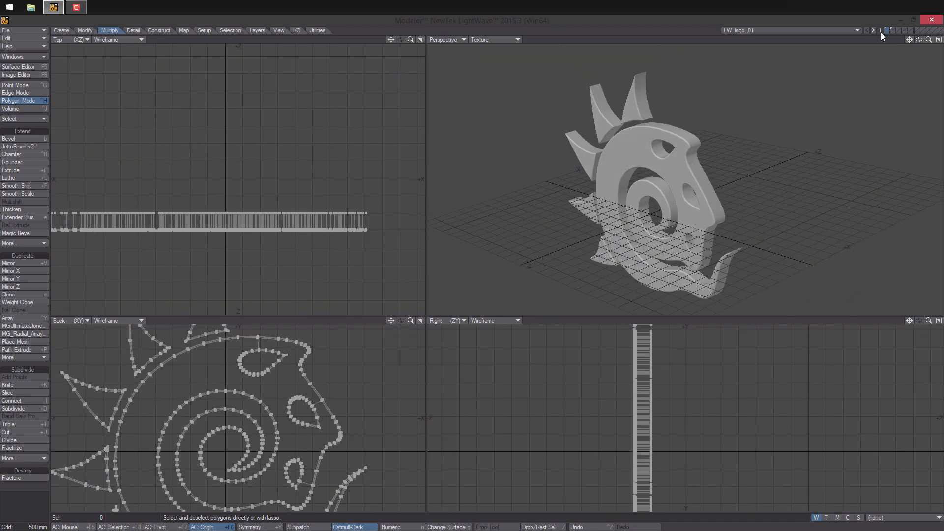
pyautogui.press('s')
pyautogui.keyDown('ctrl'); pyautogui.keyDown('alt'); pyautogui.moveTo(544, 193); pyautogui.dragTo(676, 187); pyautogui.keyUp('alt'); pyautogui.keyUp('ctrl')
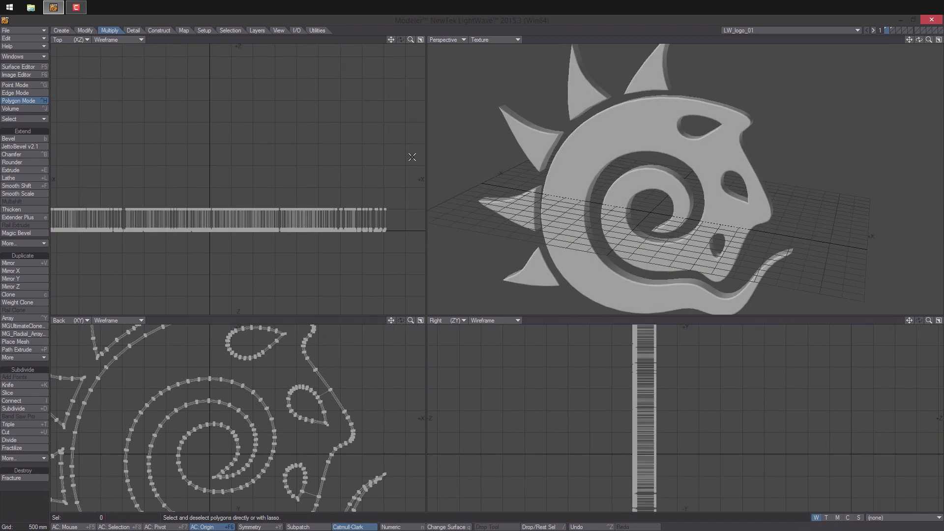
pyautogui.click(893, 31)
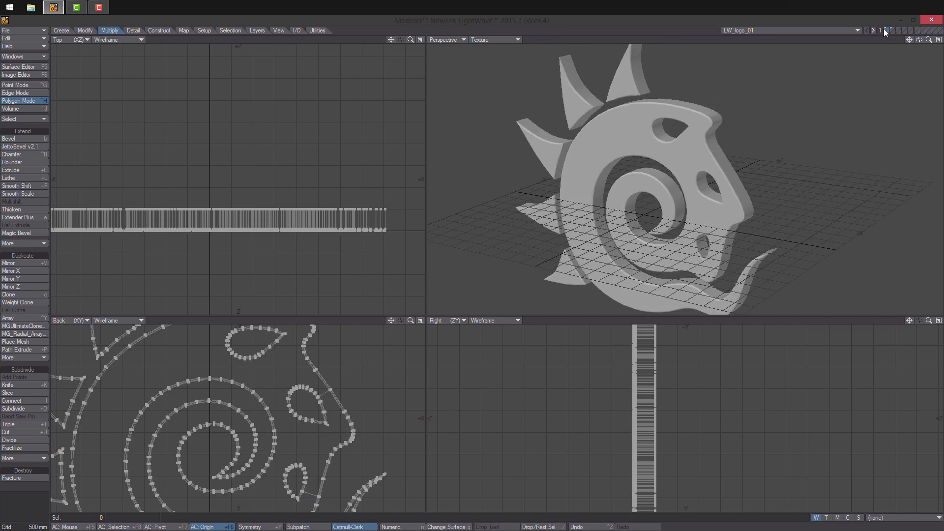
# - Set the Perspective view to Textured Wire and triple the logo's polygons
pyautogui.click(507, 40)
pyautogui.click(507, 92)
pyautogui.hotkey('shift', 't')
pyautogui.click(894, 31)
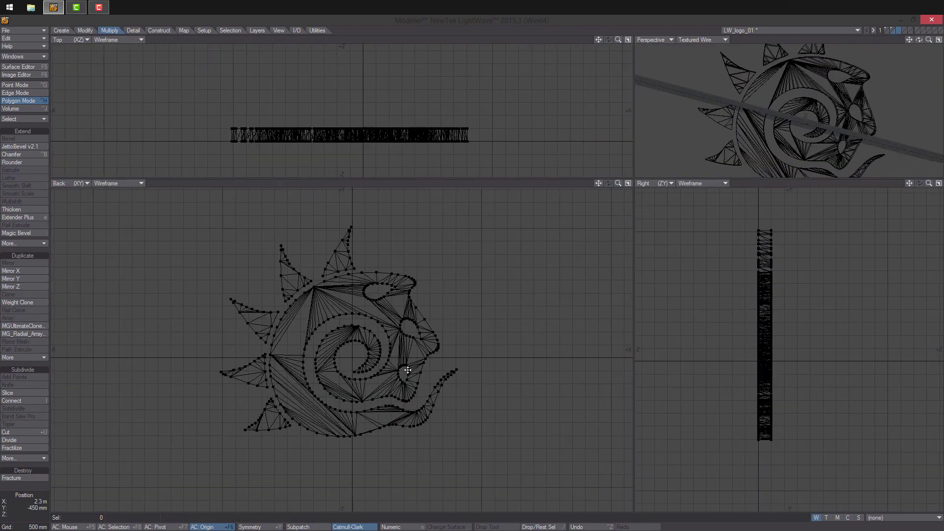
# - Draw a flat box behind the logo in the Back view, about 13 m wide and 12 m high
pyautogui.click(62, 30)
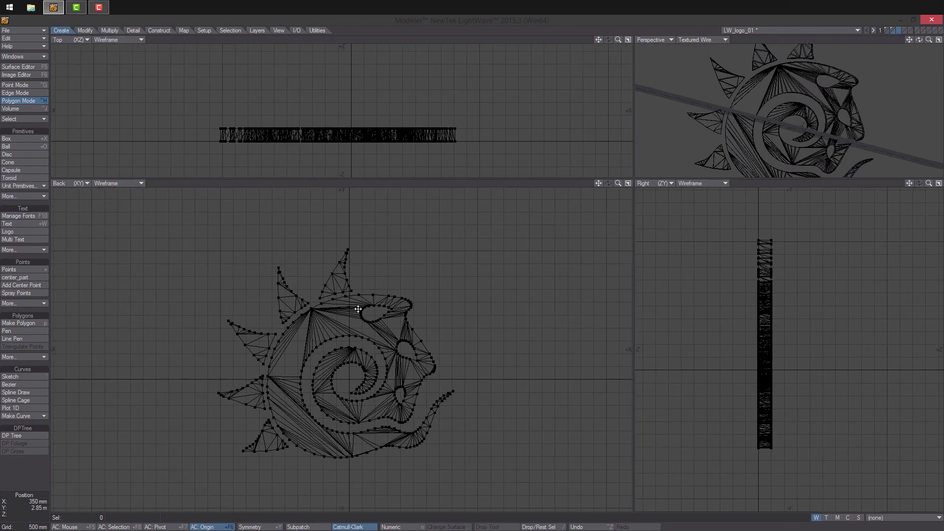
pyautogui.click(21, 141)
pyautogui.moveTo(169, 218); pyautogui.dragTo(503, 508)
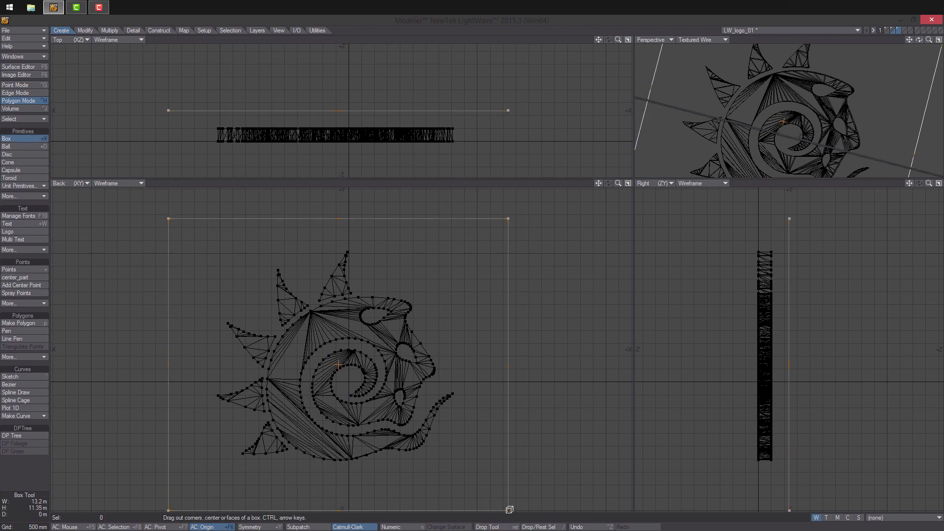
pyautogui.keyDown('alt'); pyautogui.moveTo(342, 506); pyautogui.dragTo(351, 472); pyautogui.keyUp('alt')
pyautogui.keyDown('alt'); pyautogui.moveTo(290, 348); pyautogui.dragTo(298, 404); pyautogui.keyUp('alt')
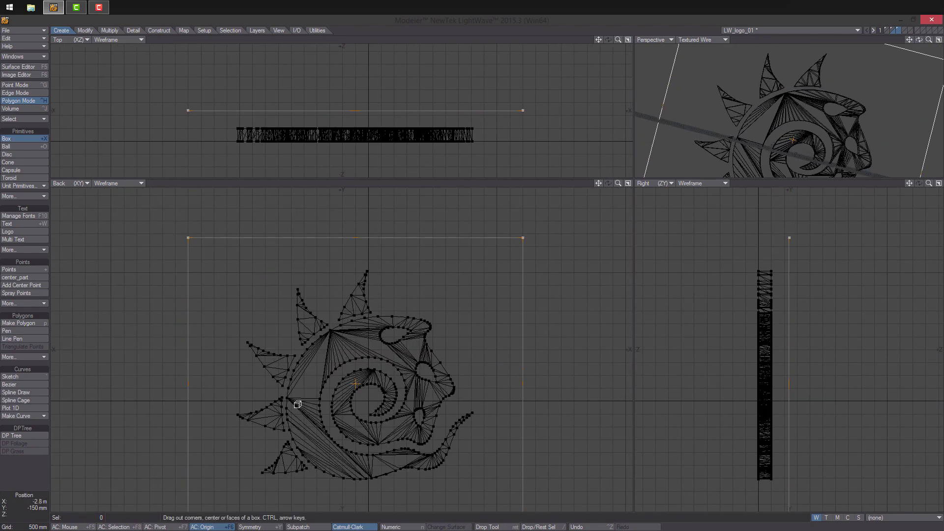
pyautogui.moveTo(361, 240); pyautogui.dragTo(363, 218)
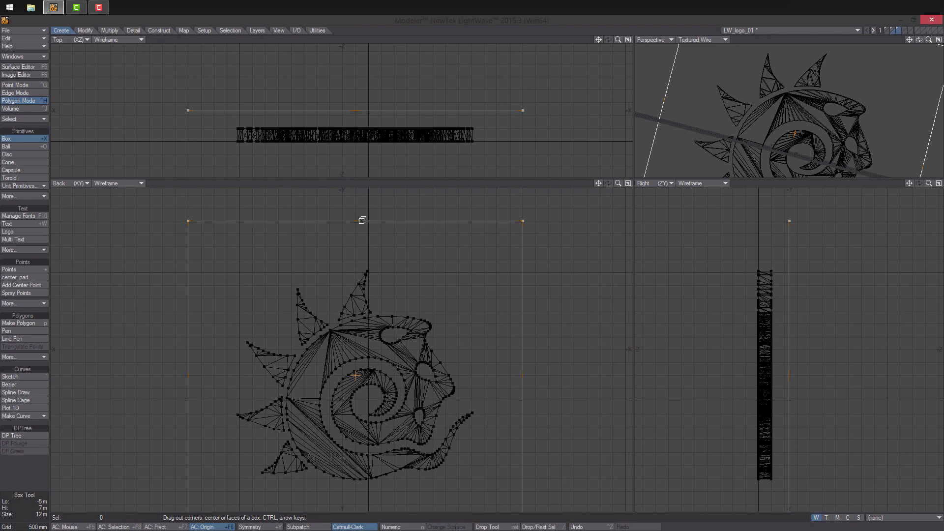
# - Divide the flat box into a grid of 26 columns by 24 rows and create it
pyautogui.scroll(-2, 438, 322)
pyautogui.scroll(2, 438, 322)
pyautogui.press('Up')
pyautogui.press('Up')
pyautogui.press('Up')
pyautogui.press('Up')
pyautogui.press('Up')
pyautogui.press('Up')
pyautogui.press('Up')
pyautogui.press('Up')
pyautogui.press('Up')
pyautogui.press('Up')
pyautogui.press('Up')
pyautogui.press('Up')
pyautogui.press('Up')
pyautogui.press('Up')
pyautogui.press('Up')
pyautogui.press('Up')
pyautogui.press('Up')
pyautogui.press('Up')
pyautogui.press('Up')
pyautogui.press('Up')
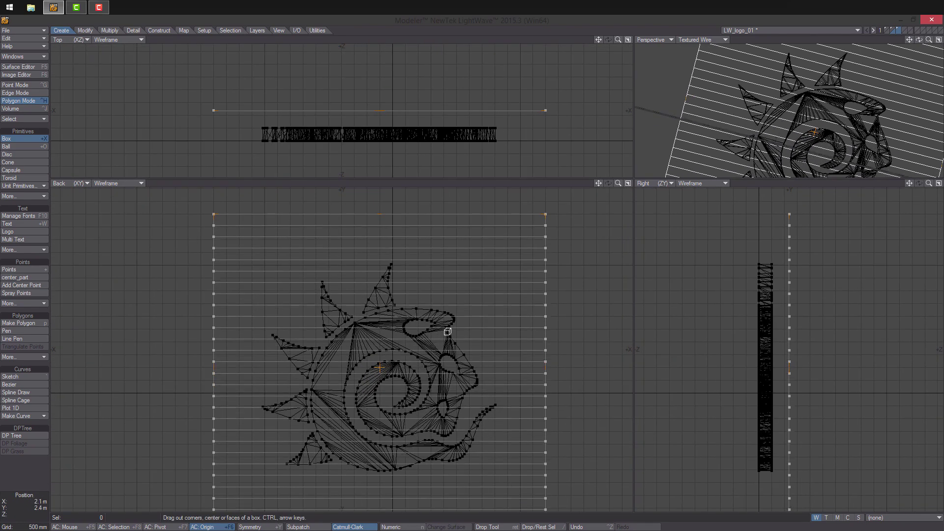
pyautogui.press('Right')
pyautogui.press('Right')
pyautogui.press('Right')
pyautogui.press('Right')
pyautogui.press('Right')
pyautogui.press('Right')
pyautogui.press('Right')
pyautogui.press('Right')
pyautogui.press('Right')
pyautogui.press('Right')
pyautogui.press('Right')
pyautogui.press('Right')
pyautogui.press('Right')
pyautogui.press('Right')
pyautogui.press('Right')
pyautogui.press('Right')
pyautogui.press('Right')
pyautogui.press('Right')
pyautogui.press('Right')
pyautogui.press('Right')
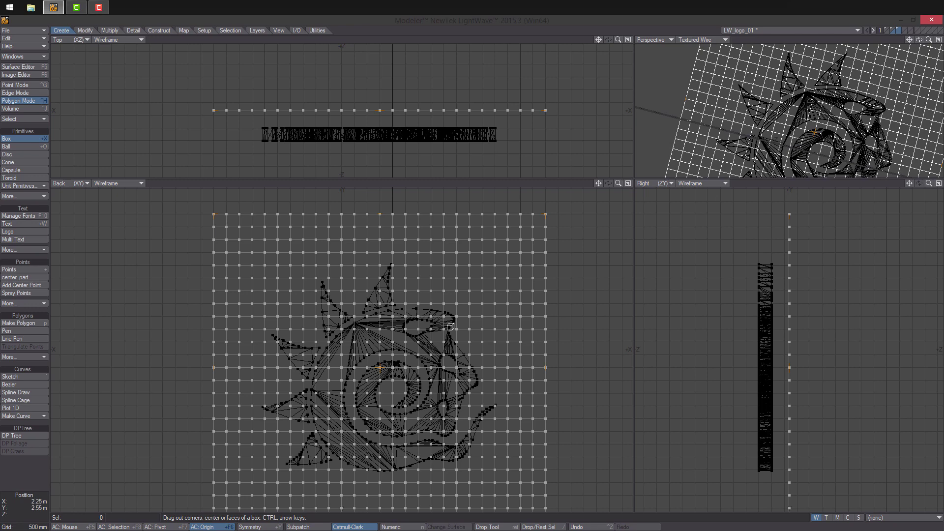
pyautogui.press('Return')
# - Select a broad rounded ring of grid polygons surrounding the logo's outline
pyautogui.scroll(-2, 410, 293)
pyautogui.moveTo(364, 259)
pyautogui.mouseDown()
pyautogui.moveTo(301, 309)
pyautogui.moveTo(291, 372)
pyautogui.moveTo(272, 390)
pyautogui.mouseUp()
pyautogui.moveTo(329, 284); pyautogui.dragTo(398, 265)
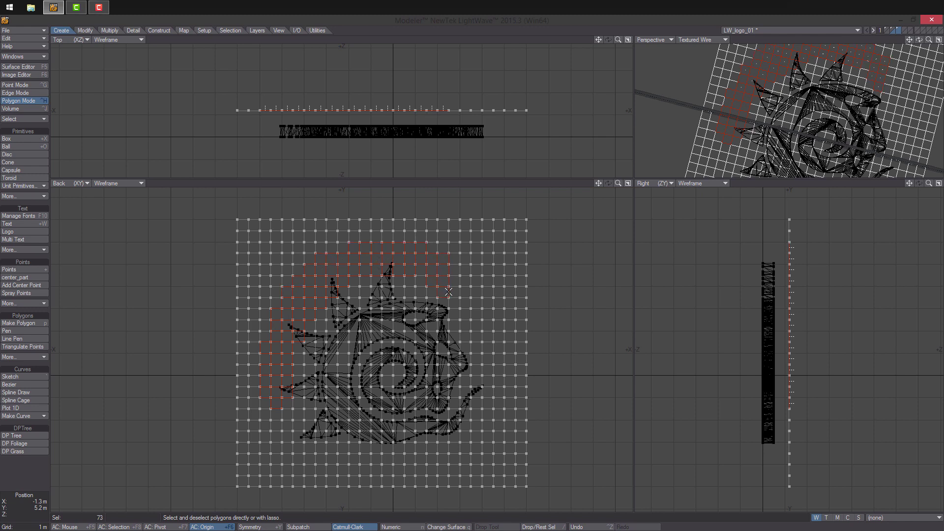
pyautogui.moveTo(418, 243); pyautogui.dragTo(477, 343)
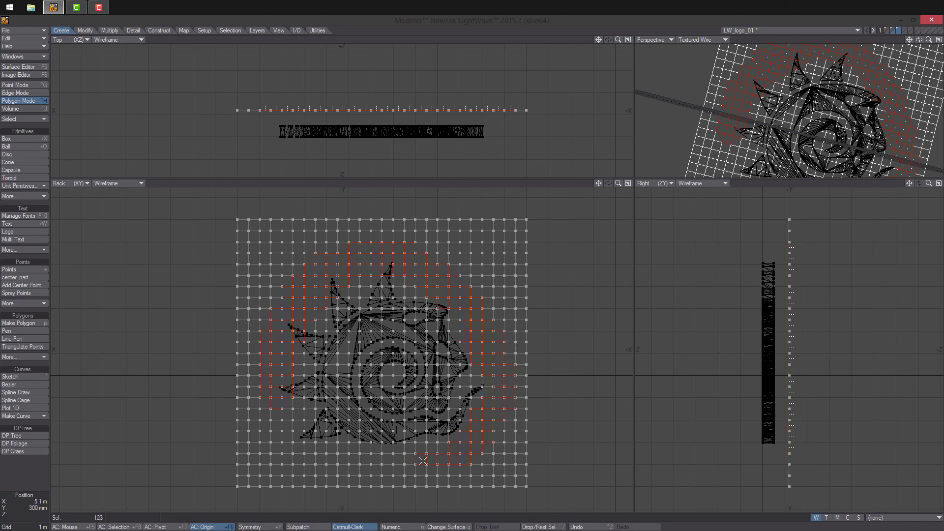
pyautogui.moveTo(347, 465); pyautogui.dragTo(284, 415)
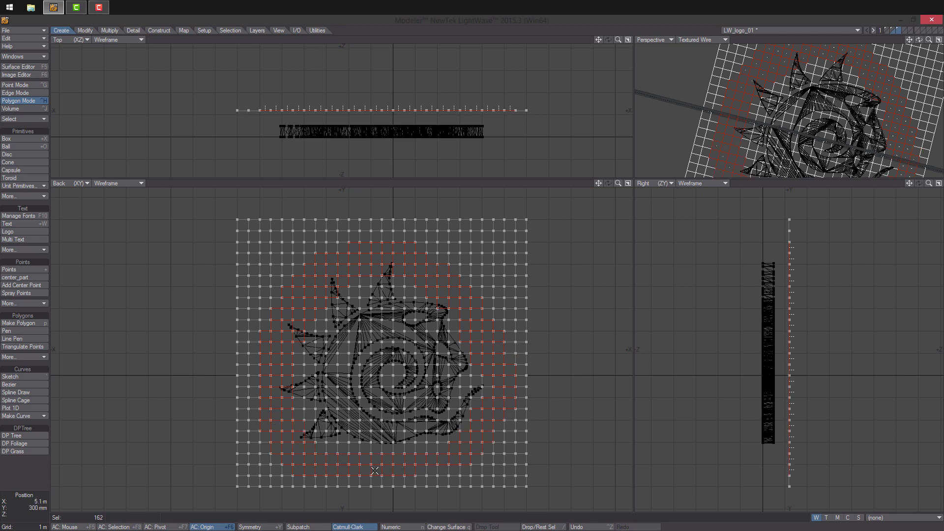
pyautogui.moveTo(488, 320); pyautogui.dragTo(423, 253)
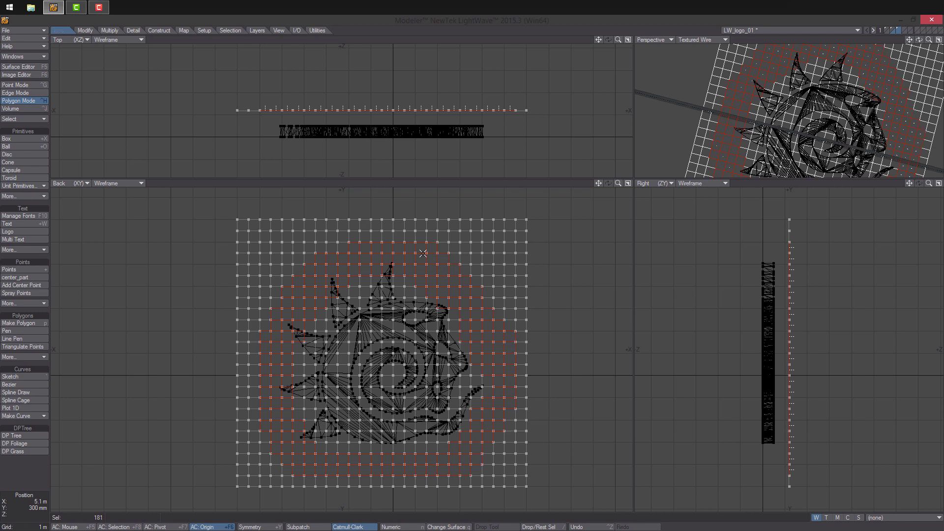
pyautogui.moveTo(276, 342); pyautogui.dragTo(332, 293)
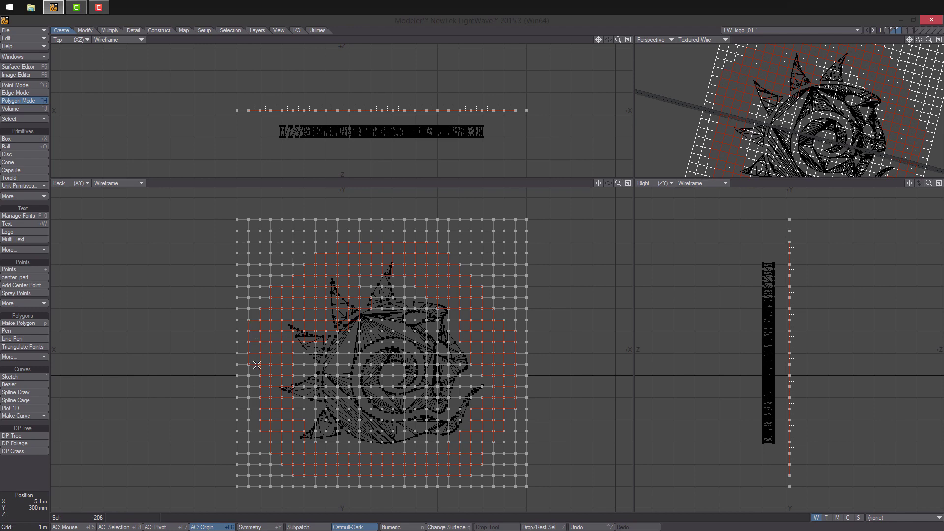
# - Extend the polygon selection across the ring's interior behind the logo and even out its rounded edge
pyautogui.moveTo(259, 401)
pyautogui.mouseDown()
pyautogui.moveTo(389, 295)
pyautogui.moveTo(305, 354)
pyautogui.moveTo(354, 443)
pyautogui.moveTo(483, 378)
pyautogui.moveTo(393, 276)
pyautogui.mouseUp()
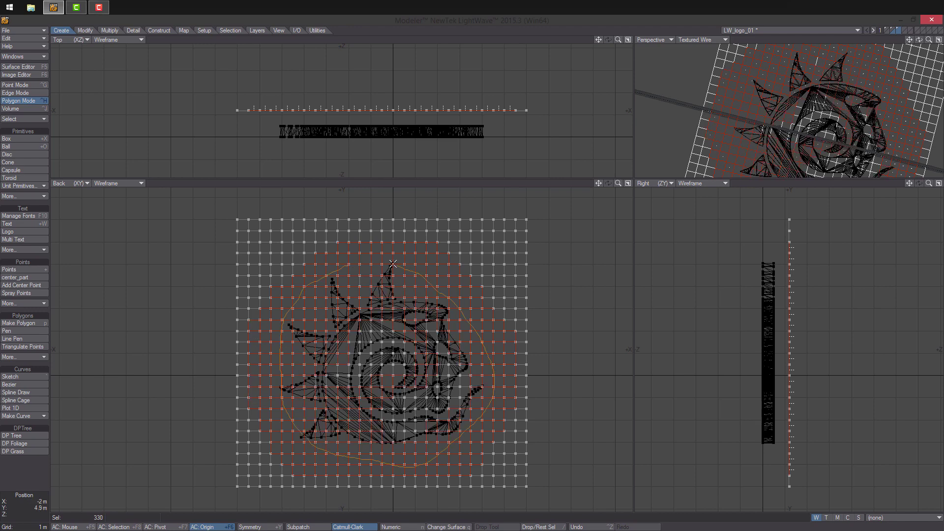
pyautogui.moveTo(393, 264); pyautogui.dragTo(395, 262, button='right')
pyautogui.moveTo(503, 370); pyautogui.dragTo(403, 273, button='right')
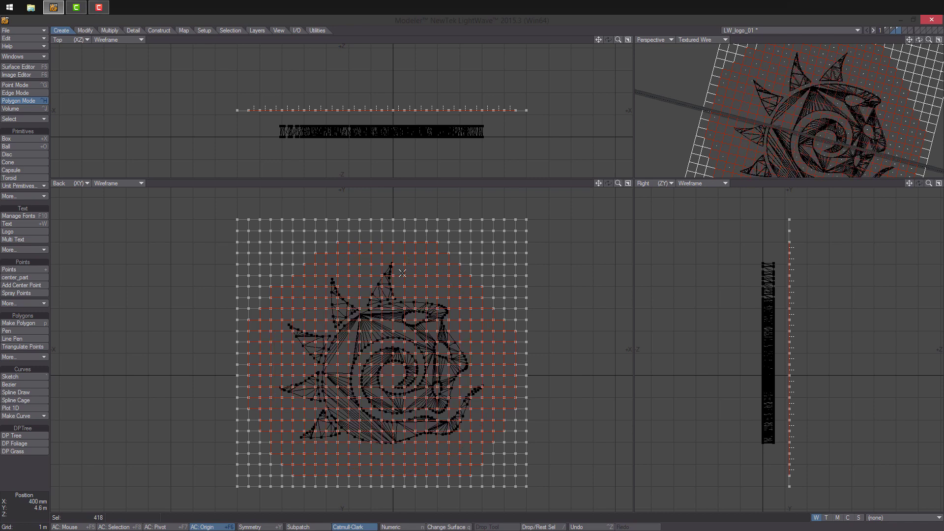
pyautogui.press('Delete')
pyautogui.hotkey('ctrl', 'z')
pyautogui.scroll(2, 408, 460)
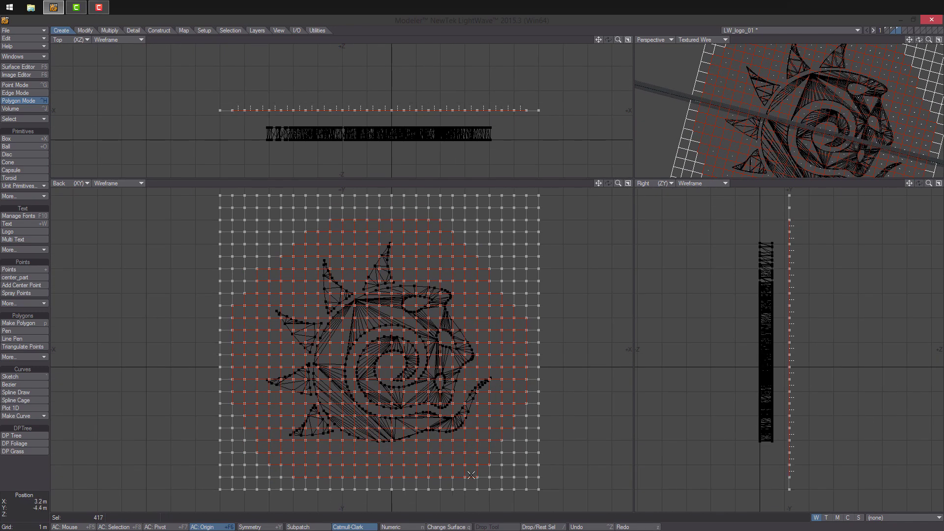
pyautogui.scroll(-1, 468, 390)
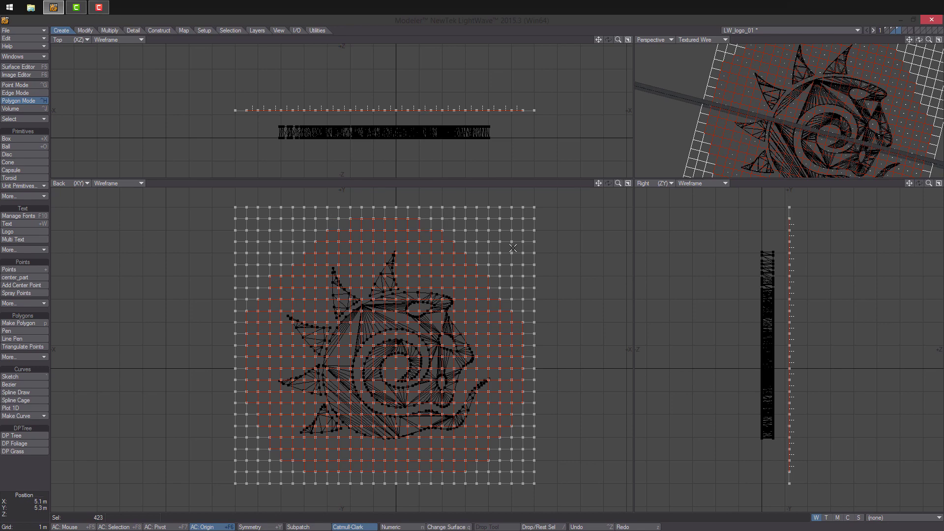
pyautogui.scroll(1, 514, 288)
pyautogui.keyDown('alt'); pyautogui.moveTo(500, 298); pyautogui.dragTo(491, 306); pyautogui.keyUp('alt')
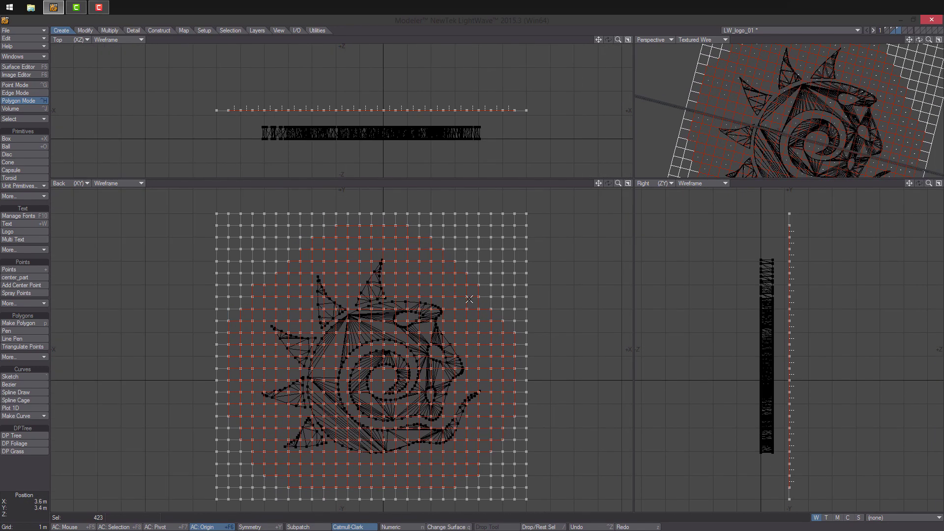
# - Try subdividing the selected grid polygons with the Faceted method, adjust the selection's edge, and undo the subdivision
pyautogui.hotkey('shift', 'd')
pyautogui.click(677, 241)
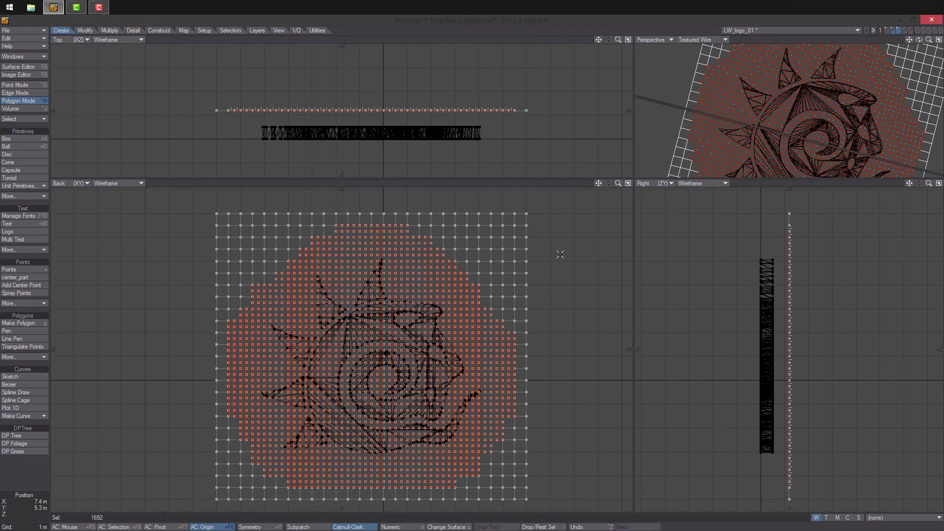
pyautogui.hotkey('ctrl', 'z')
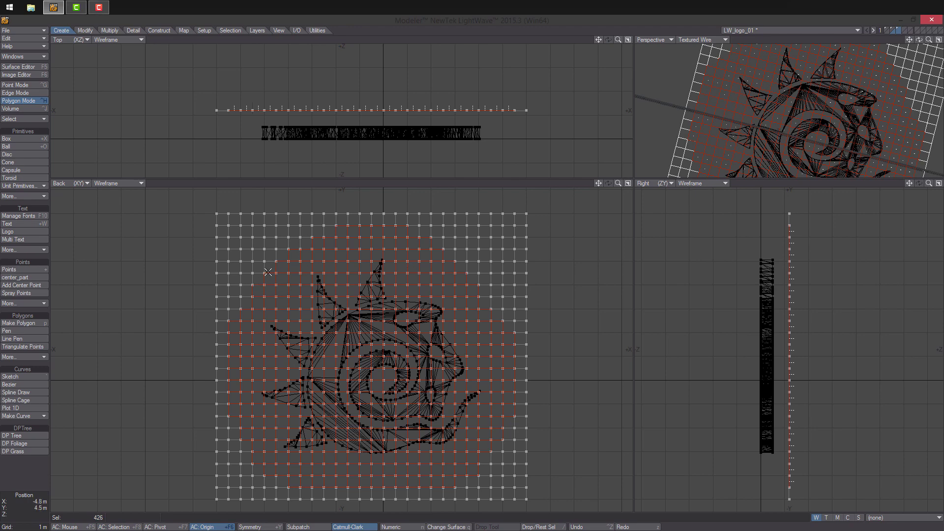
pyautogui.hotkey('shift', 'd')
pyautogui.click(678, 241)
pyautogui.scroll(1, 439, 342)
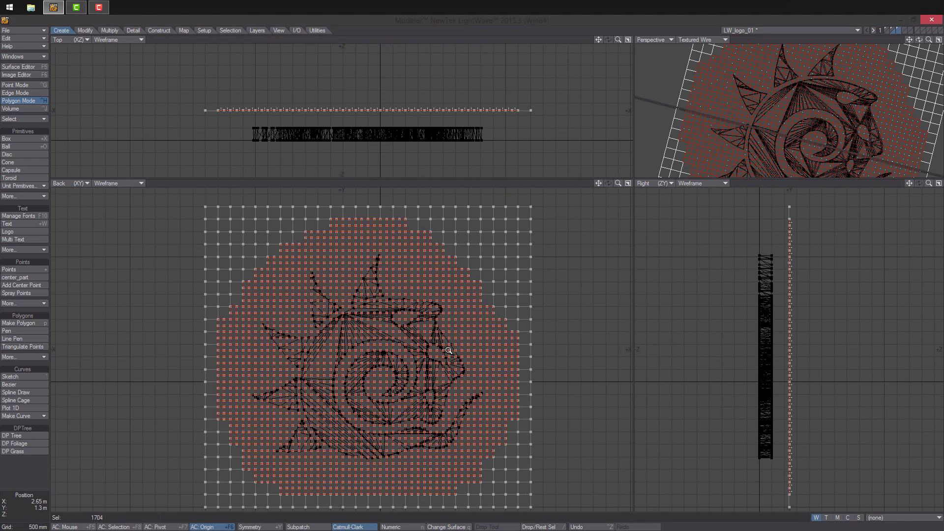
pyautogui.hotkey('shift', '[')
pyautogui.hotkey('ctrl', 'z')
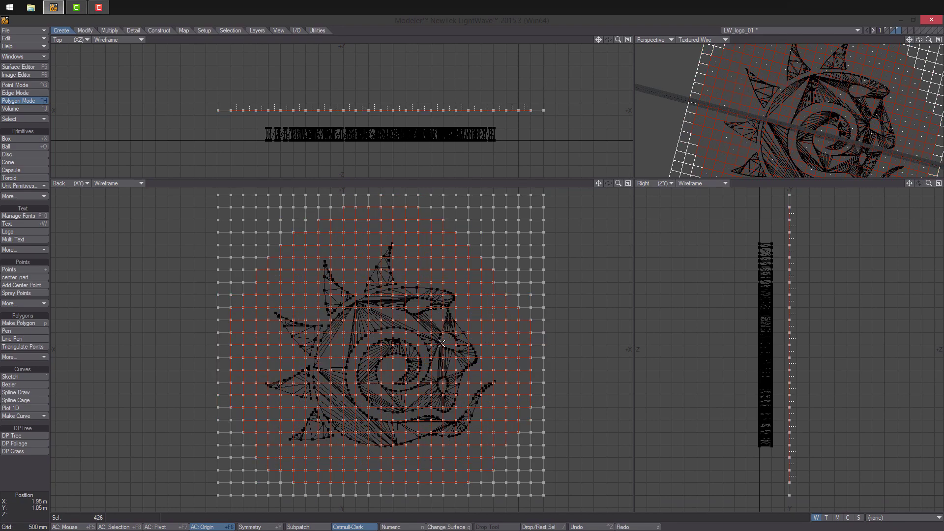
# - Subdivide the selected grid polygons three times with the Faceted method, contracting the selection between passes
pyautogui.hotkey('shift', 'd')
pyautogui.click(676, 240)
pyautogui.hotkey('shift', 'd')
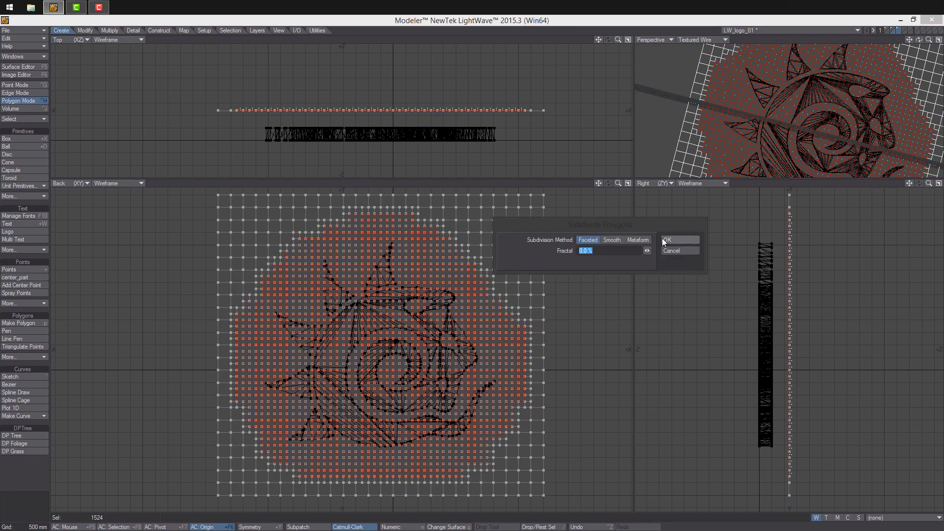
pyautogui.click(678, 241)
pyautogui.scroll(3, 350, 351)
pyautogui.scroll(-1, 334, 354)
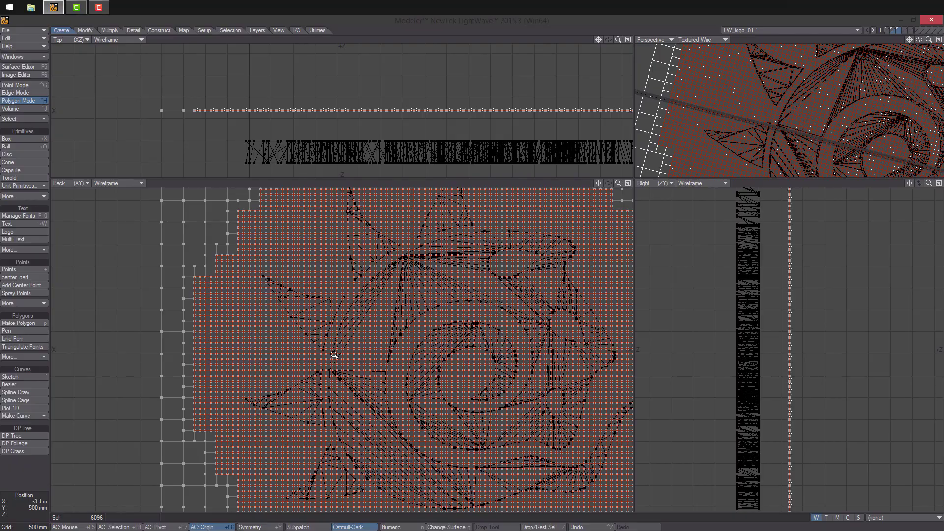
pyautogui.hotkey('shift', '[')
pyautogui.hotkey('shift', 'd')
pyautogui.click(679, 242)
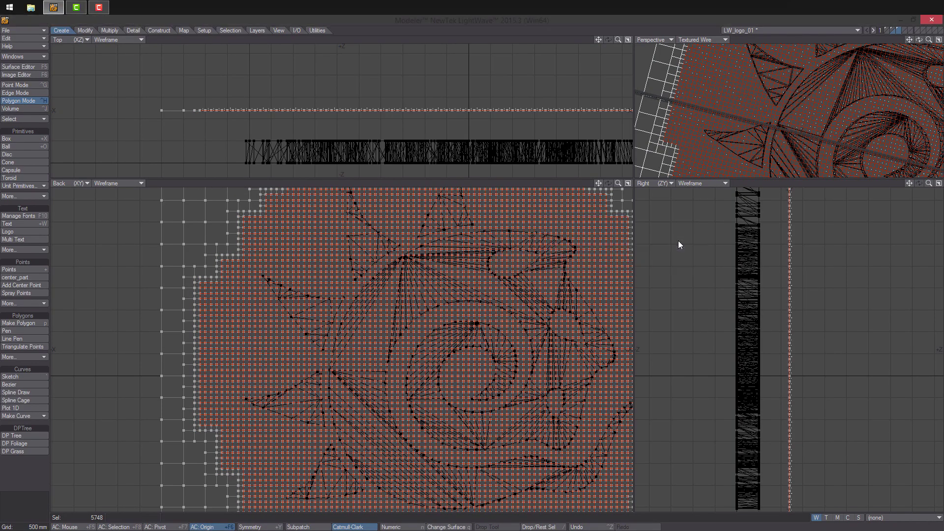
# - Drop the selection, enlarge the Perspective view and set all the grid's points to Z 0, flush with the logo
pyautogui.keyDown('ctrl'); pyautogui.keyDown('alt'); pyautogui.moveTo(325, 329); pyautogui.dragTo(368, 287); pyautogui.keyUp('alt'); pyautogui.keyUp('ctrl')
pyautogui.keyDown('alt'); pyautogui.moveTo(372, 286); pyautogui.dragTo(388, 259); pyautogui.keyUp('alt')
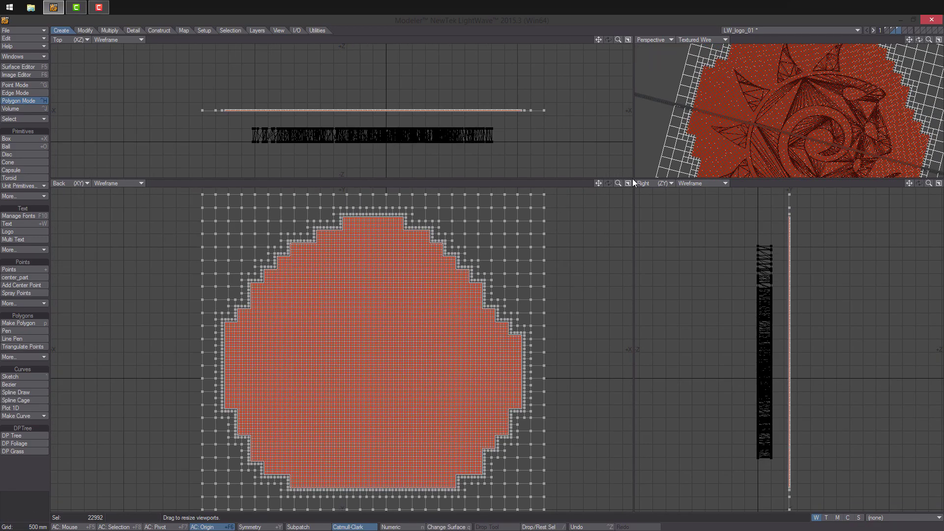
pyautogui.moveTo(633, 182); pyautogui.dragTo(588, 329)
pyautogui.press('space')
pyautogui.press('v')
pyautogui.click(679, 242)
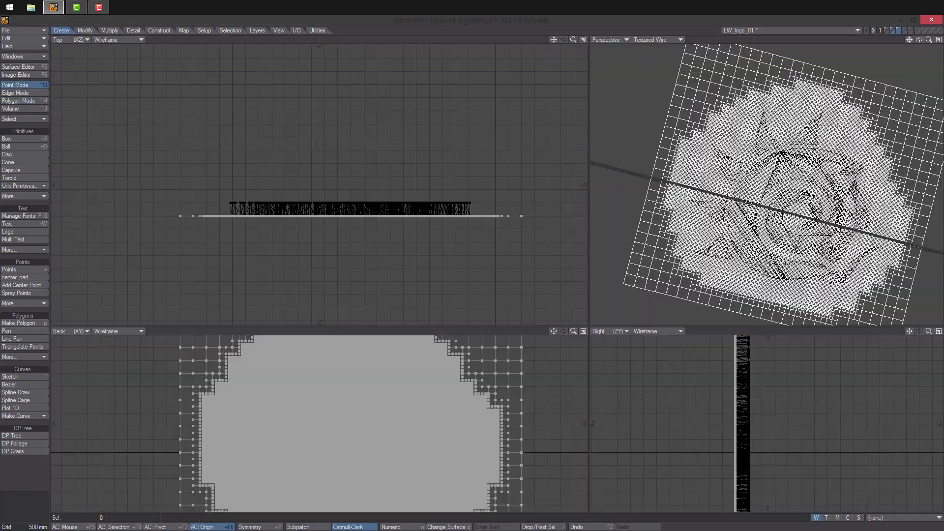
# - Examine the subdivided grid's density against the logo's outline, details and spikes in a full-size Back view
pyautogui.keyDown('alt'); pyautogui.moveTo(699, 222); pyautogui.dragTo(787, 224); pyautogui.keyUp('alt')
pyautogui.keyDown('ctrl'); pyautogui.keyDown('alt'); pyautogui.moveTo(403, 191); pyautogui.dragTo(362, 224); pyautogui.keyUp('alt'); pyautogui.keyUp('ctrl')
pyautogui.click(583, 331)
pyautogui.keyDown('ctrl'); pyautogui.keyDown('alt'); pyautogui.moveTo(668, 268); pyautogui.dragTo(548, 281); pyautogui.keyUp('alt'); pyautogui.keyUp('ctrl')
pyautogui.keyDown('alt'); pyautogui.moveTo(548, 281); pyautogui.dragTo(514, 234); pyautogui.keyUp('alt')
pyautogui.keyDown('ctrl'); pyautogui.keyDown('alt'); pyautogui.moveTo(457, 363); pyautogui.dragTo(531, 294); pyautogui.keyUp('alt'); pyautogui.keyUp('ctrl')
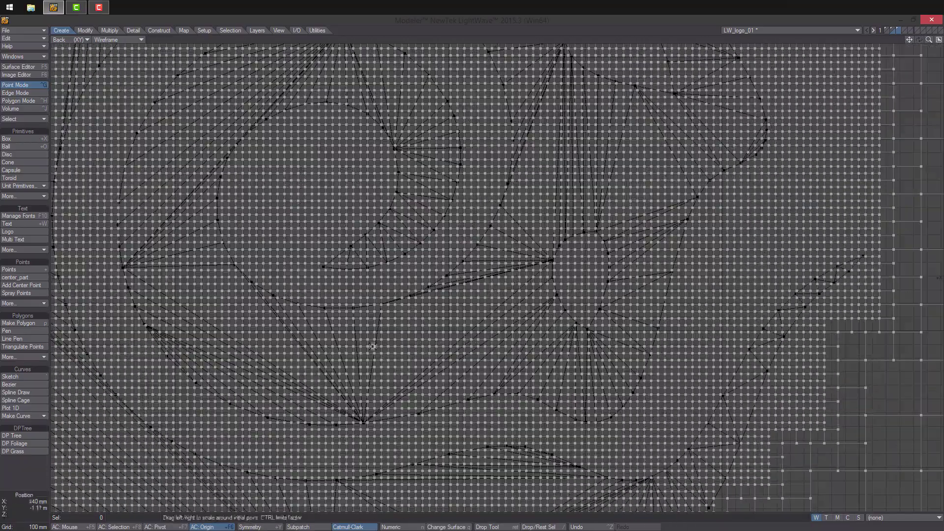
pyautogui.moveTo(372, 346); pyautogui.dragTo(383, 347)
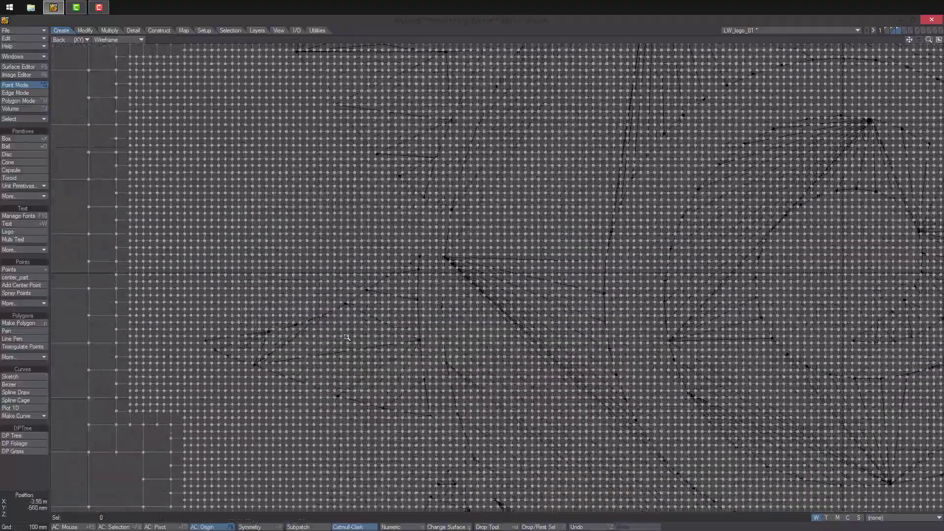
pyautogui.keyDown('alt'); pyautogui.moveTo(347, 338); pyautogui.dragTo(306, 230); pyautogui.keyUp('alt')
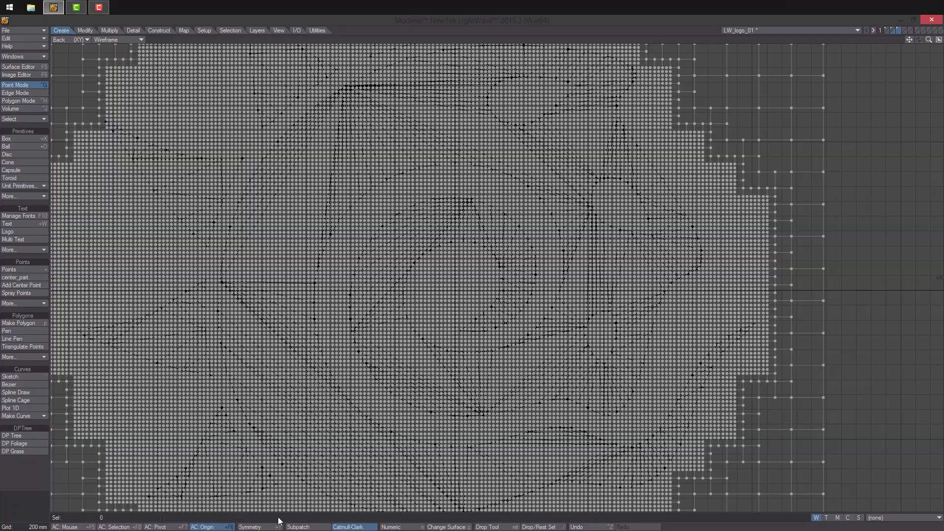
pyautogui.keyDown('ctrl'); pyautogui.keyDown('alt'); pyautogui.moveTo(460, 291); pyautogui.dragTo(255, 123); pyautogui.keyUp('alt'); pyautogui.keyUp('ctrl')
pyautogui.keyDown('alt'); pyautogui.moveTo(256, 123); pyautogui.dragTo(473, 88); pyautogui.keyUp('alt')
pyautogui.keyDown('ctrl'); pyautogui.keyDown('alt'); pyautogui.moveTo(472, 89); pyautogui.dragTo(930, 413); pyautogui.keyUp('alt'); pyautogui.keyUp('ctrl')
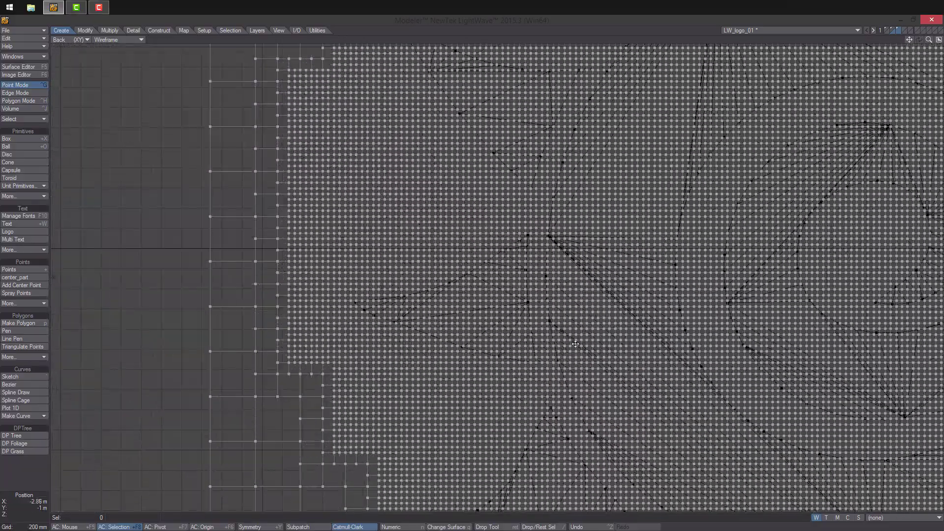
pyautogui.keyDown('alt'); pyautogui.moveTo(588, 169); pyautogui.dragTo(566, 295); pyautogui.keyUp('alt')
pyautogui.keyDown('alt'); pyautogui.moveTo(364, 158); pyautogui.dragTo(366, 366); pyautogui.keyUp('alt')
pyautogui.keyDown('alt'); pyautogui.moveTo(671, 234); pyautogui.dragTo(492, 275); pyautogui.keyUp('alt')
# - Triple the grid's polygons and assign the grid a surface named "cutter"
pyautogui.click(939, 40)
pyautogui.moveTo(589, 328); pyautogui.dragTo(697, 189)
pyautogui.keyDown('ctrl'); pyautogui.keyDown('alt'); pyautogui.moveTo(537, 323); pyautogui.dragTo(487, 325); pyautogui.keyUp('alt'); pyautogui.keyUp('ctrl')
pyautogui.moveTo(487, 325)
pyautogui.keyDown('alt'); pyautogui.mouseDown()
pyautogui.moveTo(525, 319)
pyautogui.moveTo(487, 315)
pyautogui.mouseUp(); pyautogui.keyUp('alt')
pyautogui.moveTo(487, 315)
pyautogui.keyDown('alt'); pyautogui.mouseDown()
pyautogui.moveTo(454, 316)
pyautogui.moveTo(497, 315)
pyautogui.mouseUp(); pyautogui.keyUp('alt')
pyautogui.keyDown('alt'); pyautogui.moveTo(497, 314); pyautogui.dragTo(443, 315); pyautogui.keyUp('alt')
pyautogui.keyDown('alt'); pyautogui.moveTo(443, 315); pyautogui.dragTo(445, 295); pyautogui.keyUp('alt')
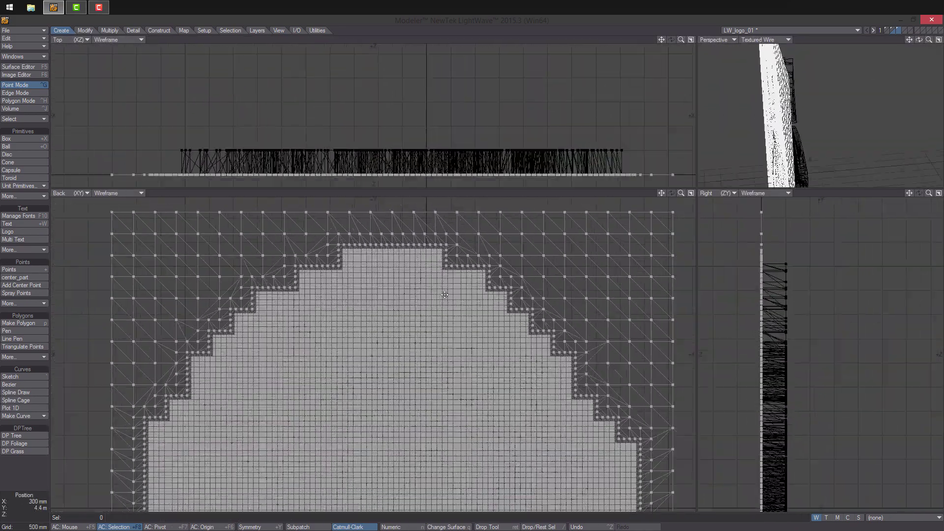
pyautogui.press('q')
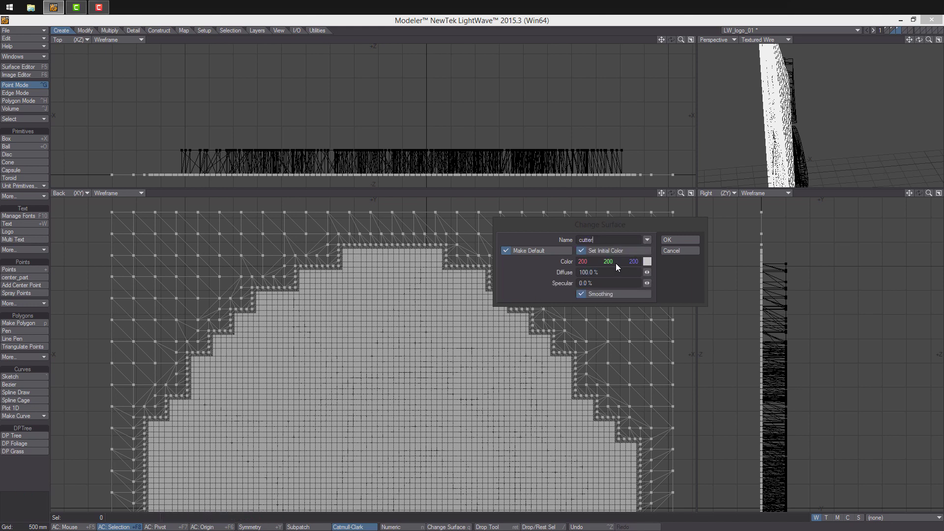
pyautogui.click(611, 240)
pyautogui.click(676, 239)
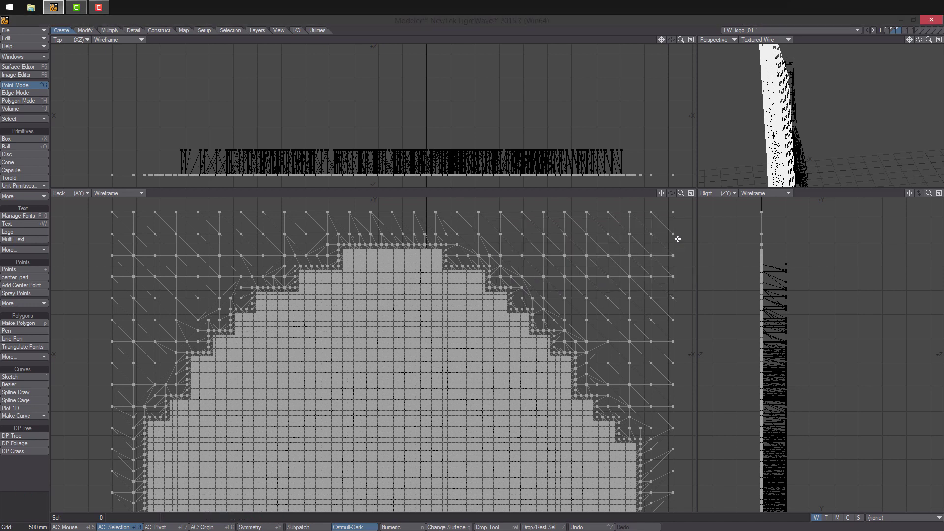
pyautogui.keyDown('ctrl'); pyautogui.keyDown('alt'); pyautogui.moveTo(467, 335); pyautogui.dragTo(414, 354); pyautogui.keyUp('alt'); pyautogui.keyUp('ctrl')
pyautogui.keyDown('alt'); pyautogui.moveTo(414, 354); pyautogui.dragTo(419, 321); pyautogui.keyUp('alt')
pyautogui.hotkey('ctrl', 'h')
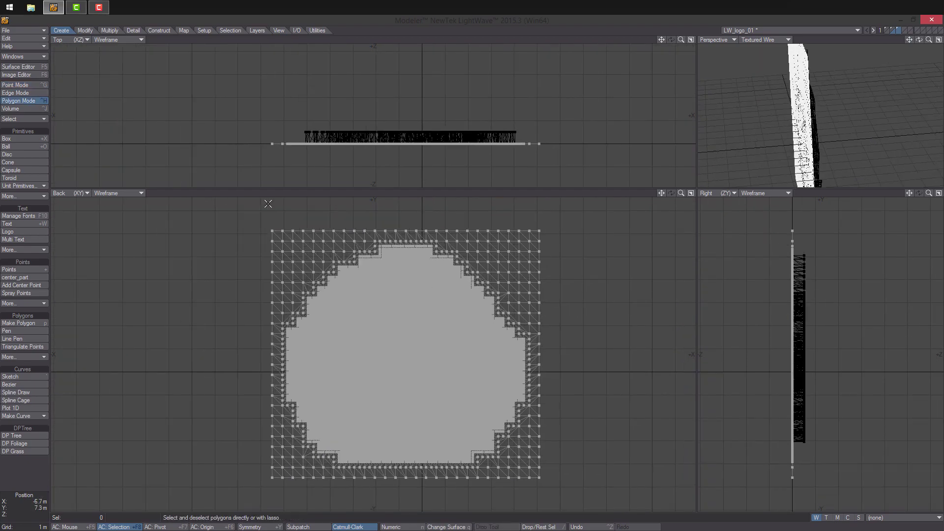
pyautogui.moveTo(258, 199); pyautogui.dragTo(268, 185, button='right')
pyautogui.moveTo(332, 196)
pyautogui.mouseDown(button='right')
pyautogui.moveTo(531, 212)
pyautogui.moveTo(413, 216)
pyautogui.mouseUp(button='right')
pyautogui.keyDown('ctrl'); pyautogui.keyDown('alt'); pyautogui.moveTo(403, 240); pyautogui.dragTo(441, 239); pyautogui.keyUp('alt'); pyautogui.keyUp('ctrl')
pyautogui.moveTo(290, 492)
pyautogui.keyDown('alt'); pyautogui.mouseDown()
pyautogui.moveTo(312, 367)
pyautogui.moveTo(400, 373)
pyautogui.moveTo(420, 304)
pyautogui.moveTo(487, 313)
pyautogui.mouseUp(); pyautogui.keyUp('alt')
pyautogui.keyDown('alt'); pyautogui.moveTo(487, 313); pyautogui.dragTo(314, 328); pyautogui.keyUp('alt')
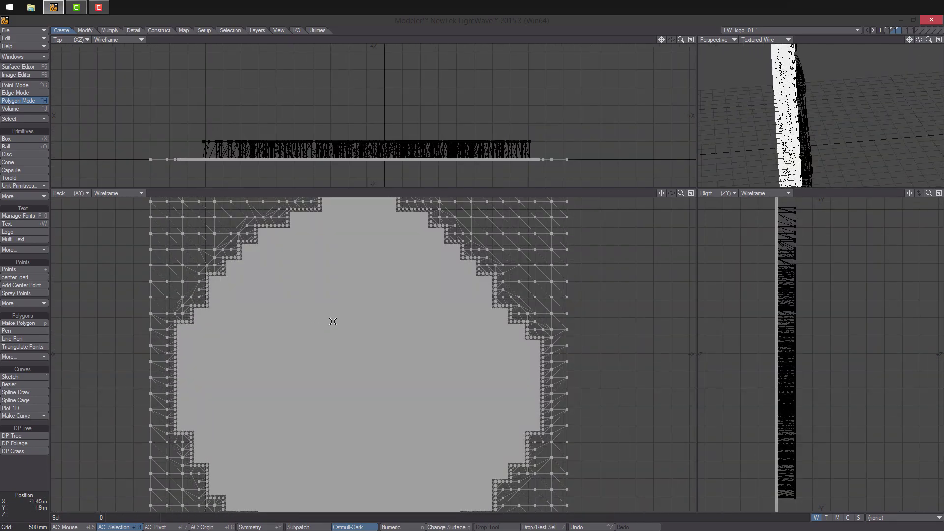
# - Paste a copy of the "cutter" grid into an empty layer without the logo in the background
pyautogui.click(905, 29)
pyautogui.click(900, 33)
pyautogui.press('v')
# - Extrude the pasted grid along Z into a thick block and enlarge the Perspective view
pyautogui.keyDown('ctrl'); pyautogui.keyDown('alt'); pyautogui.moveTo(459, 134); pyautogui.dragTo(460, 94); pyautogui.keyUp('alt'); pyautogui.keyUp('ctrl')
pyautogui.moveTo(807, 118)
pyautogui.keyDown('alt'); pyautogui.mouseDown()
pyautogui.moveTo(748, 135)
pyautogui.moveTo(791, 125)
pyautogui.mouseUp(); pyautogui.keyUp('alt')
pyautogui.keyDown('alt'); pyautogui.moveTo(308, 44); pyautogui.dragTo(499, 61); pyautogui.keyUp('alt')
pyautogui.click(117, 31)
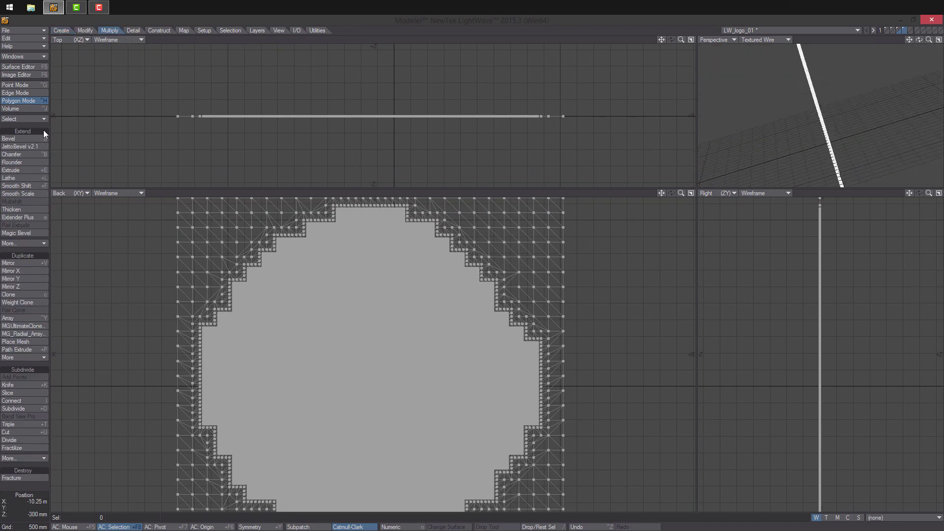
pyautogui.click(23, 170)
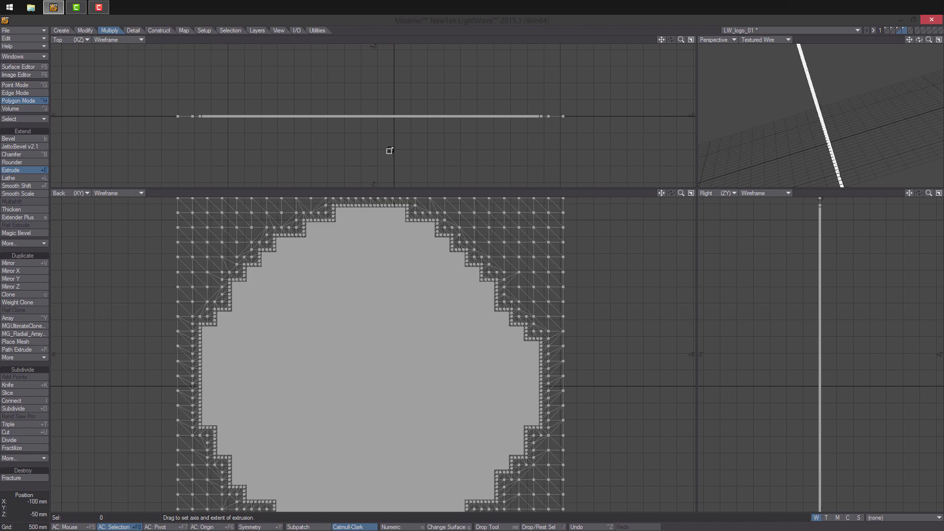
pyautogui.moveTo(263, 116); pyautogui.dragTo(263, 149)
pyautogui.press('n')
pyautogui.click(929, 49)
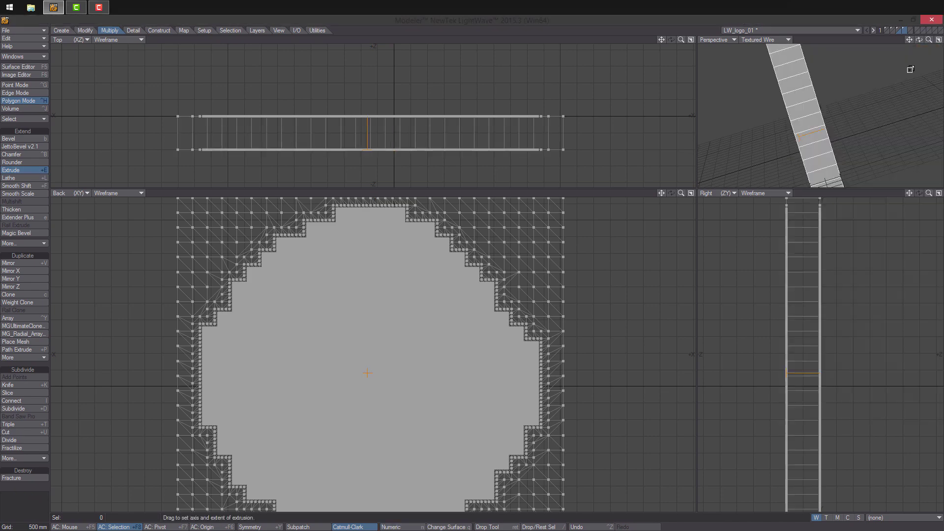
pyautogui.moveTo(697, 188); pyautogui.dragTo(636, 280)
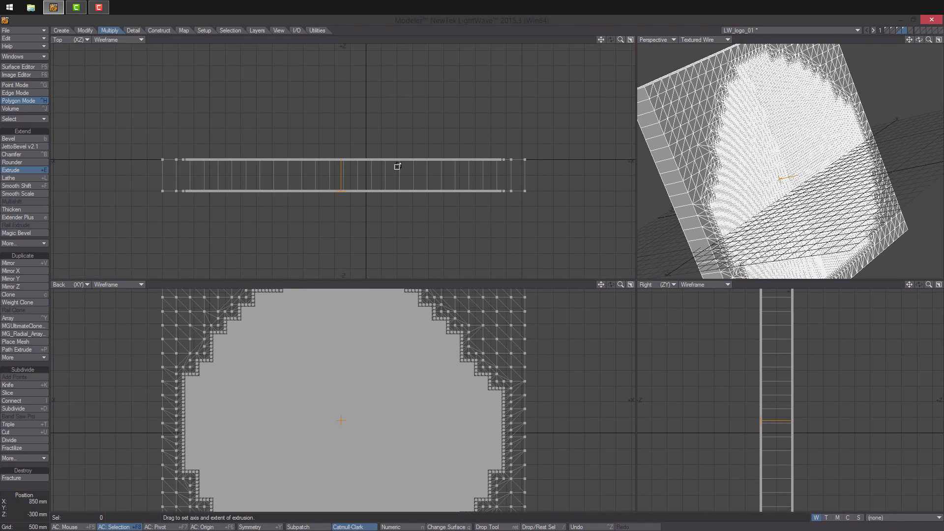
pyautogui.press('space')
# - Merge the polygons of the block's newly extruded face into one and delete the unused points left inside it
pyautogui.moveTo(167, 173); pyautogui.dragTo(526, 175, button='right')
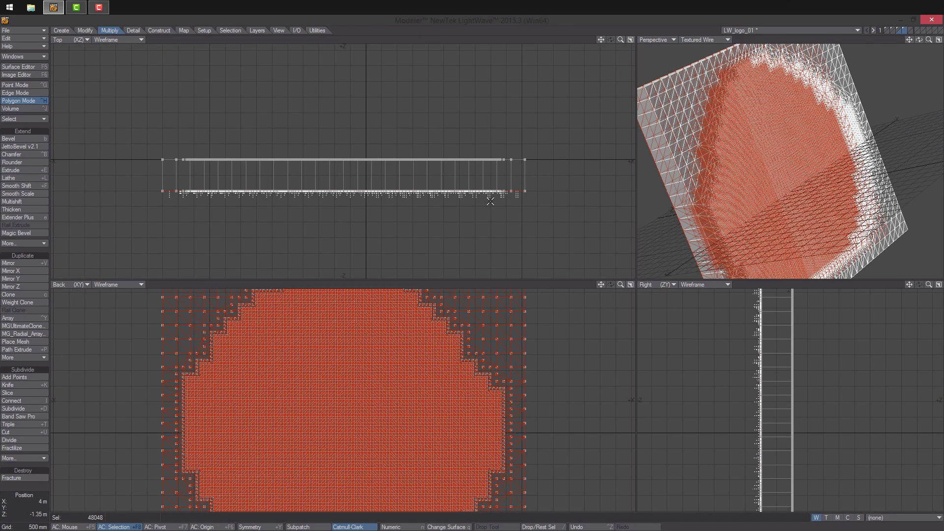
pyautogui.hotkey('shift', 'z')
pyautogui.moveTo(768, 162)
pyautogui.keyDown('alt'); pyautogui.mouseDown()
pyautogui.moveTo(811, 154)
pyautogui.moveTo(773, 147)
pyautogui.moveTo(787, 165)
pyautogui.moveTo(772, 172)
pyautogui.mouseUp(); pyautogui.keyUp('alt')
pyautogui.hotkey('ctrl', 'g')
pyautogui.press('w')
pyautogui.click(270, 356)
pyautogui.press('Delete')
pyautogui.click(458, 327)
# - Triple the block's polygons and assign the block the surface "cutter"
pyautogui.hotkey('ctrl', 'h')
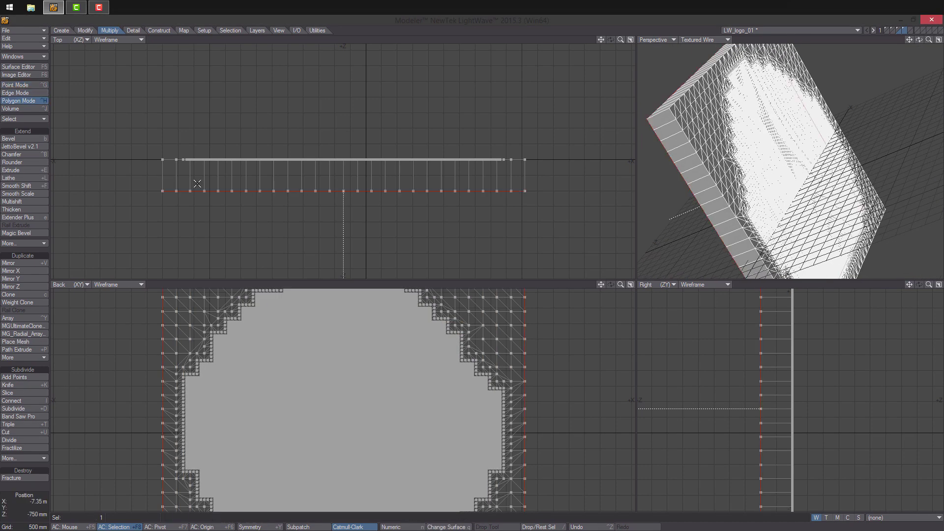
pyautogui.hotkey('shift', ']')
pyautogui.press('Delete')
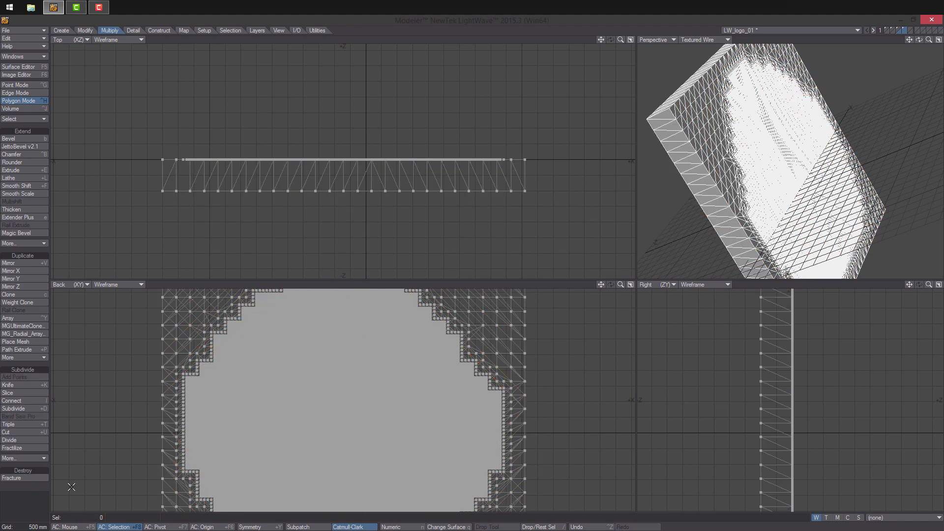
pyautogui.moveTo(836, 123)
pyautogui.keyDown('alt'); pyautogui.mouseDown()
pyautogui.moveTo(861, 84)
pyautogui.moveTo(810, 133)
pyautogui.moveTo(838, 114)
pyautogui.mouseUp(); pyautogui.keyUp('alt')
pyautogui.click(904, 28)
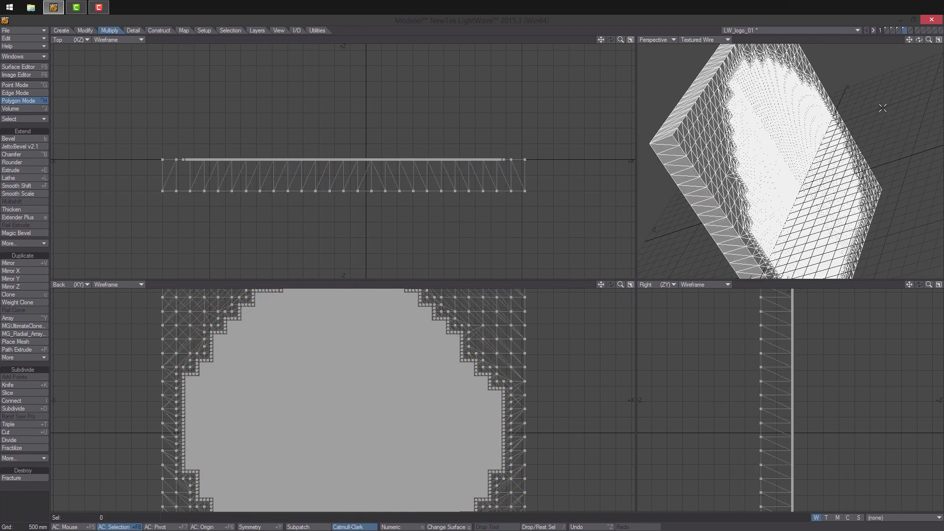
pyautogui.write('qcutter')
pyautogui.press('Return')
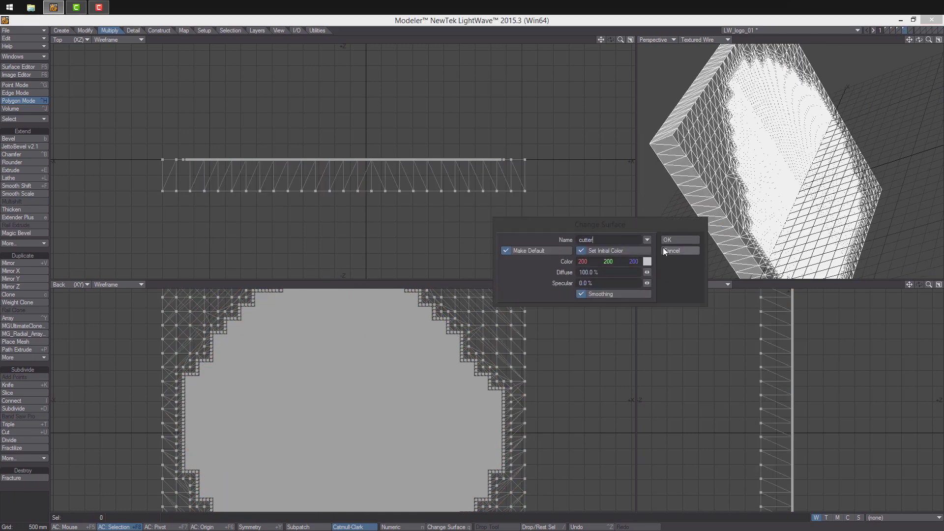
pyautogui.click(680, 240)
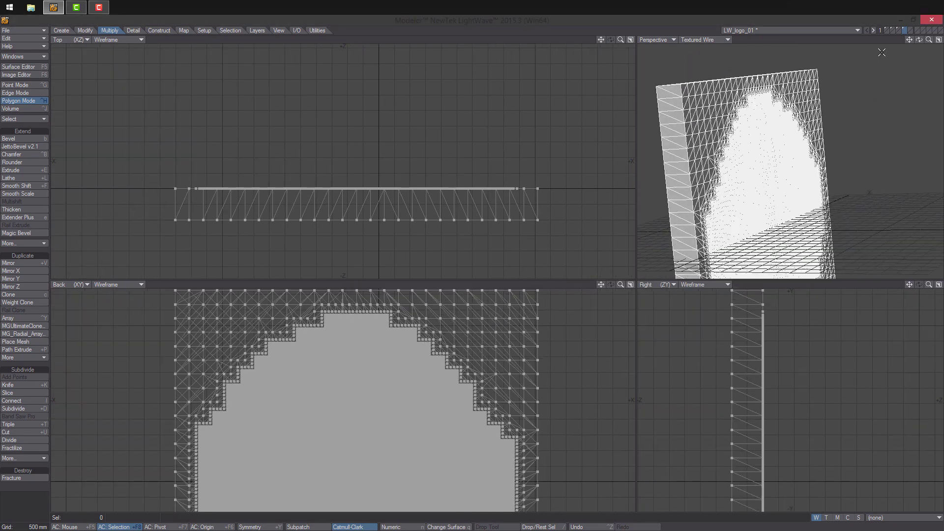
# - In an empty layer with the logo in the background, draw a spline from the tail tip under the body and around the spikes
pyautogui.click(898, 30)
pyautogui.click(889, 30)
pyautogui.click(899, 27)
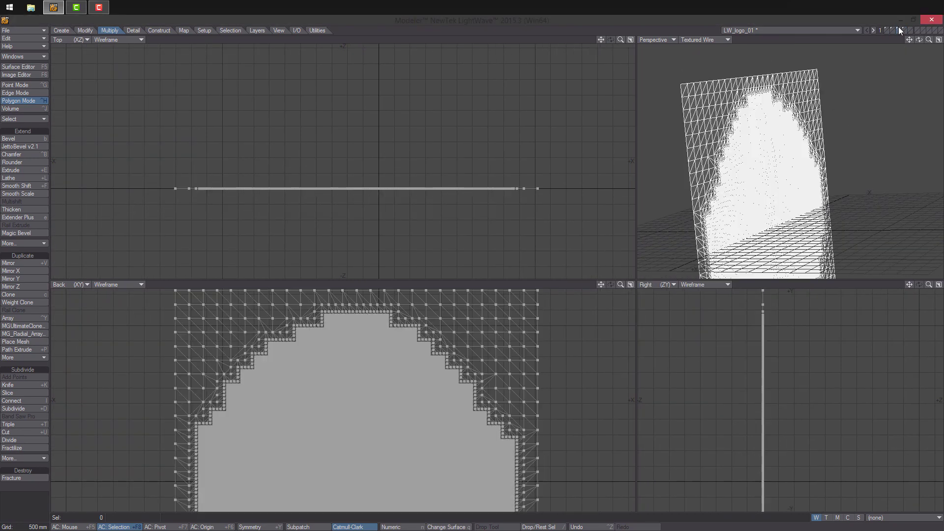
pyautogui.click(904, 27)
pyautogui.click(910, 30)
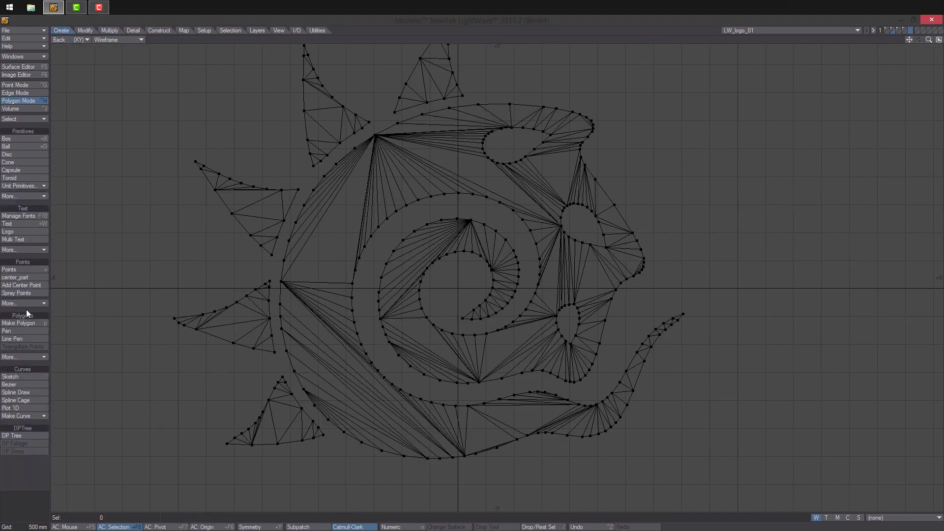
pyautogui.click(16, 392)
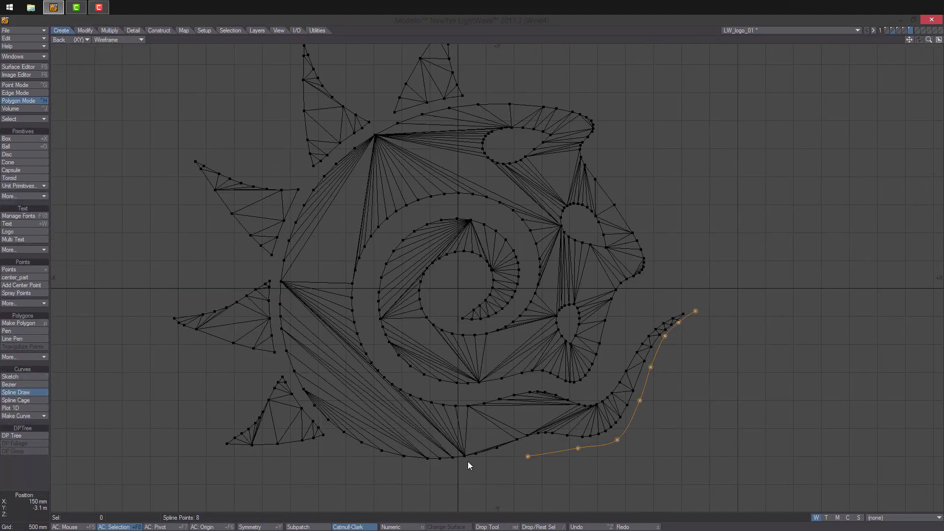
pyautogui.moveTo(163, 356)
pyautogui.mouseDown()
pyautogui.moveTo(228, 200)
pyautogui.moveTo(487, 70)
pyautogui.mouseUp()
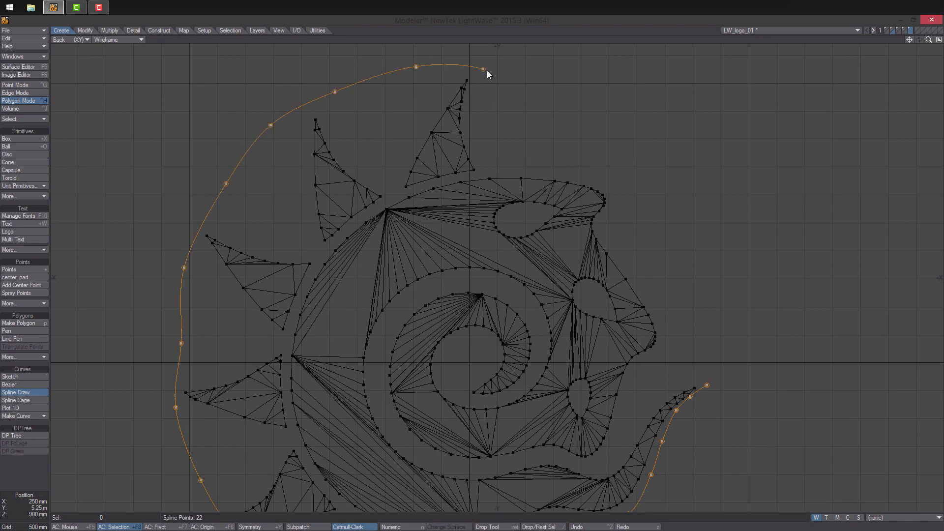
# - Continue the spline down the front of the head, fitting its points around the snout and along the jaw
pyautogui.keyDown('alt'); pyautogui.moveTo(643, 372); pyautogui.dragTo(673, 332); pyautogui.keyUp('alt')
pyautogui.scroll(3, 674, 332)
pyautogui.click(570, 389)
pyautogui.moveTo(613, 299); pyautogui.dragTo(595, 309)
pyautogui.moveTo(655, 251); pyautogui.dragTo(649, 273)
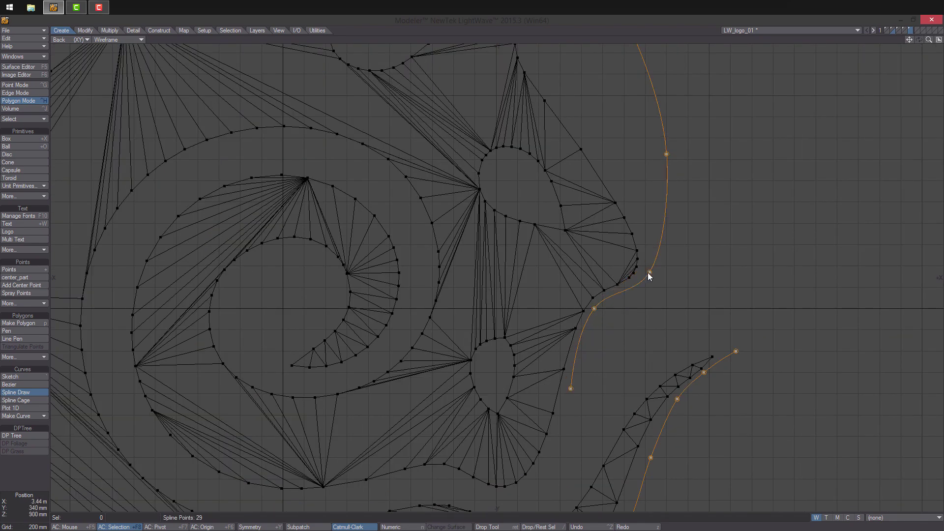
pyautogui.click(543, 455)
pyautogui.keyDown('alt'); pyautogui.moveTo(545, 454); pyautogui.dragTo(562, 405); pyautogui.keyUp('alt')
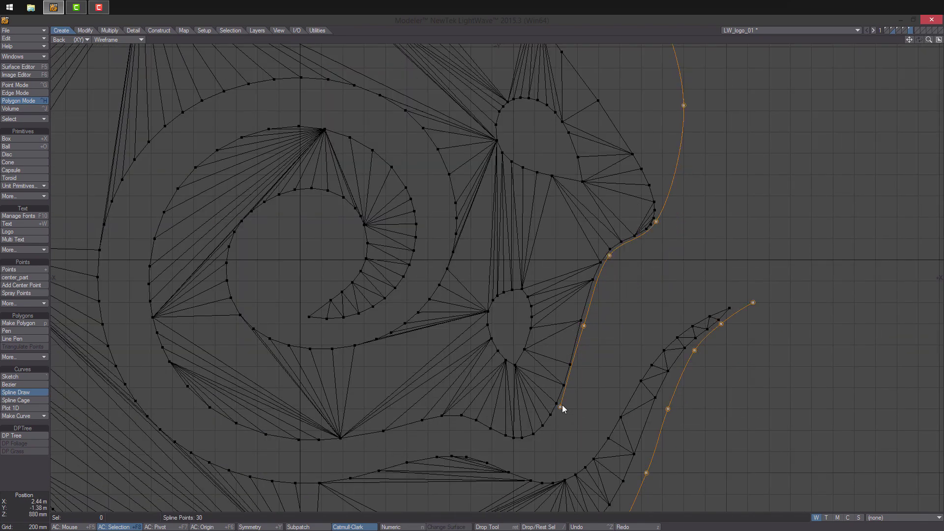
# - Continue the spline under the chin and along the spiral's outer edge to the spiral's inner end
pyautogui.keyDown('alt'); pyautogui.moveTo(477, 424); pyautogui.dragTo(590, 368); pyautogui.keyUp('alt')
pyautogui.click(528, 368)
pyautogui.click(447, 385)
pyautogui.click(370, 378)
pyautogui.click(315, 351)
pyautogui.keyDown('alt'); pyautogui.moveTo(315, 351); pyautogui.dragTo(336, 407); pyautogui.keyUp('alt')
pyautogui.click(293, 345)
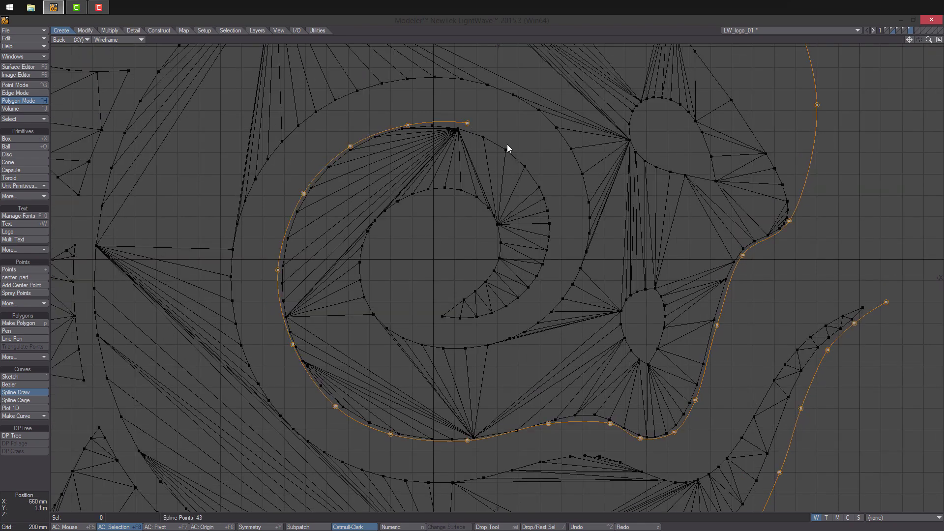
pyautogui.click(425, 318)
pyautogui.scroll(5, 455, 317)
pyautogui.moveTo(407, 327); pyautogui.dragTo(405, 325)
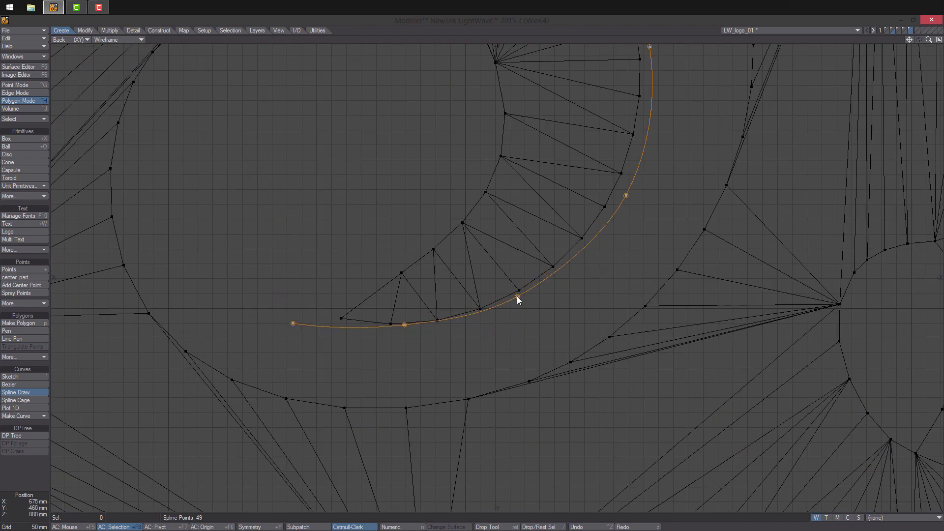
# - Adjust the spline points at the spiral's inner end and along its right and top edges to follow the outline
pyautogui.moveTo(518, 296); pyautogui.dragTo(515, 294)
pyautogui.moveTo(406, 325); pyautogui.dragTo(409, 327)
pyautogui.moveTo(626, 195); pyautogui.dragTo(614, 194)
pyautogui.moveTo(514, 293); pyautogui.dragTo(518, 292)
pyautogui.keyDown('alt'); pyautogui.moveTo(518, 292); pyautogui.dragTo(468, 381); pyautogui.keyUp('alt')
pyautogui.moveTo(562, 284); pyautogui.dragTo(518, 412)
pyautogui.moveTo(558, 257); pyautogui.dragTo(552, 267)
pyautogui.keyDown('alt'); pyautogui.moveTo(480, 96); pyautogui.dragTo(512, 232); pyautogui.keyUp('alt')
pyautogui.moveTo(507, 228); pyautogui.dragTo(521, 250)
pyautogui.moveTo(352, 124); pyautogui.dragTo(356, 145)
# - Adjust the spline points along the spiral's left and lower edges to follow the logo's outline
pyautogui.keyDown('alt'); pyautogui.moveTo(190, 144); pyautogui.dragTo(337, 162); pyautogui.keyUp('alt')
pyautogui.keyDown('alt'); pyautogui.moveTo(172, 217); pyautogui.dragTo(305, 200); pyautogui.keyUp('alt')
pyautogui.keyDown('alt'); pyautogui.moveTo(296, 273); pyautogui.dragTo(483, 112); pyautogui.keyUp('alt')
pyautogui.moveTo(358, 167); pyautogui.dragTo(366, 170)
pyautogui.keyDown('alt'); pyautogui.moveTo(352, 431); pyautogui.dragTo(348, 54); pyautogui.keyUp('alt')
pyautogui.moveTo(448, 382); pyautogui.dragTo(455, 384)
pyautogui.keyDown('alt'); pyautogui.moveTo(592, 464); pyautogui.dragTo(516, 409); pyautogui.keyUp('alt')
pyautogui.moveTo(524, 408); pyautogui.dragTo(533, 406)
# - Fit the spline points under the chin and up along the jaw to the logo's outline
pyautogui.keyDown('alt'); pyautogui.moveTo(717, 426); pyautogui.dragTo(557, 372); pyautogui.keyUp('alt')
pyautogui.keyDown('alt'); pyautogui.moveTo(780, 325); pyautogui.dragTo(598, 353); pyautogui.keyUp('alt')
pyautogui.moveTo(375, 396); pyautogui.dragTo(343, 397)
pyautogui.moveTo(599, 353); pyautogui.dragTo(575, 361)
pyautogui.moveTo(771, 349); pyautogui.dragTo(709, 332)
pyautogui.keyDown('alt'); pyautogui.moveTo(668, 346); pyautogui.dragTo(499, 343); pyautogui.keyUp('alt')
pyautogui.moveTo(688, 388); pyautogui.dragTo(690, 385)
pyautogui.moveTo(781, 372); pyautogui.dragTo(762, 383)
pyautogui.keyDown('alt'); pyautogui.moveTo(844, 283); pyautogui.dragTo(682, 331); pyautogui.keyUp('alt')
pyautogui.moveTo(682, 328); pyautogui.dragTo(677, 329)
# - Smooth the spline's outer loop above and beside the spikes by shifting its points
pyautogui.keyDown('alt'); pyautogui.moveTo(733, 143); pyautogui.dragTo(659, 344); pyautogui.keyUp('alt')
pyautogui.keyDown('ctrl'); pyautogui.keyDown('alt'); pyautogui.moveTo(689, 324); pyautogui.dragTo(551, 275); pyautogui.keyUp('alt'); pyautogui.keyUp('ctrl')
pyautogui.keyDown('alt'); pyautogui.moveTo(424, 74); pyautogui.dragTo(511, 162); pyautogui.keyUp('alt')
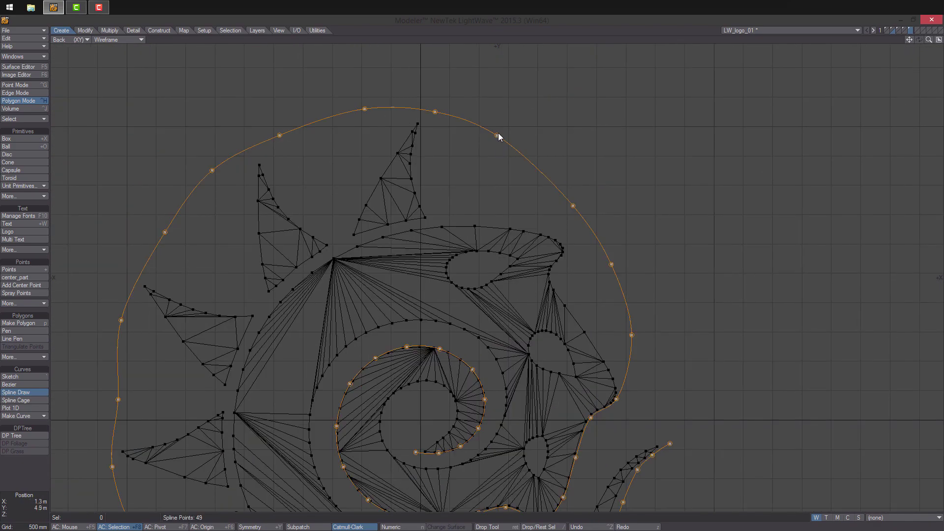
pyautogui.moveTo(368, 111); pyautogui.dragTo(365, 112)
pyautogui.moveTo(212, 171); pyautogui.dragTo(218, 179)
pyautogui.keyDown('alt'); pyautogui.moveTo(118, 399); pyautogui.dragTo(270, 309); pyautogui.keyUp('alt')
pyautogui.moveTo(269, 308); pyautogui.dragTo(260, 296)
pyautogui.keyDown('alt'); pyautogui.moveTo(323, 506); pyautogui.dragTo(338, 382); pyautogui.keyUp('alt')
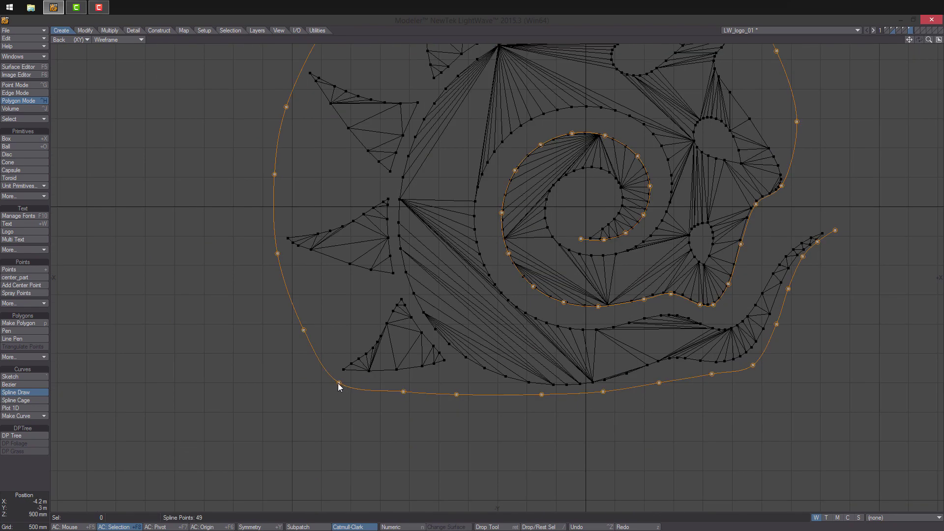
# - Smooth the spline's outer loop below the logo, check the whole shape and finish the spline
pyautogui.moveTo(402, 394); pyautogui.dragTo(404, 395)
pyautogui.moveTo(460, 400); pyautogui.dragTo(462, 397)
pyautogui.moveTo(404, 394); pyautogui.dragTo(404, 398)
pyautogui.moveTo(462, 397); pyautogui.dragTo(471, 404)
pyautogui.moveTo(542, 395); pyautogui.dragTo(550, 404)
pyautogui.moveTo(604, 391); pyautogui.dragTo(672, 395)
pyautogui.moveTo(551, 403); pyautogui.dragTo(545, 403)
pyautogui.keyDown('ctrl'); pyautogui.keyDown('alt'); pyautogui.moveTo(679, 375); pyautogui.dragTo(623, 381); pyautogui.keyUp('alt'); pyautogui.keyUp('ctrl')
pyautogui.keyDown('alt'); pyautogui.moveTo(491, 276); pyautogui.dragTo(439, 324); pyautogui.keyUp('alt')
pyautogui.moveTo(331, 278); pyautogui.dragTo(329, 278)
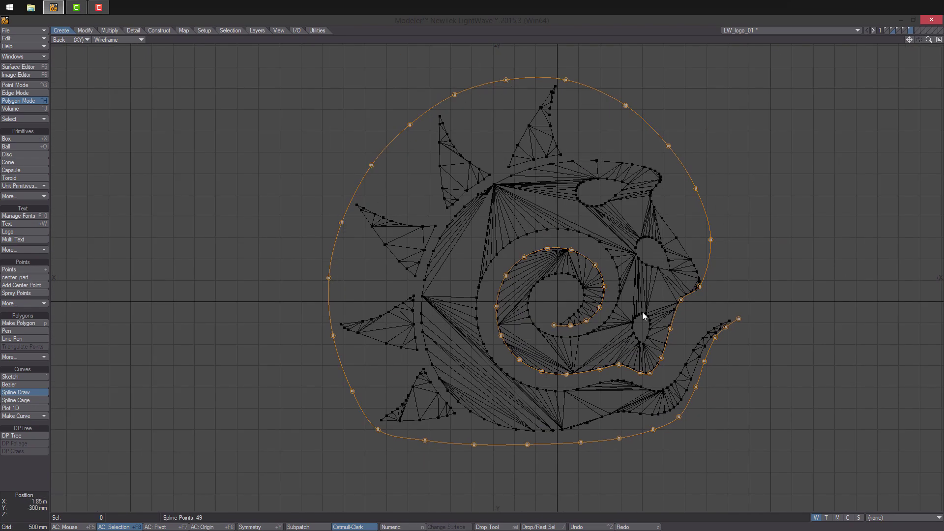
pyautogui.scroll(4, 643, 324)
pyautogui.scroll(-3, 639, 320)
pyautogui.scroll(2, 590, 251)
pyautogui.scroll(-3, 591, 322)
pyautogui.press('space')
# - Paste the source point into an empty layer and Rail Extrude it along the spline with 70 uniform-length segments
pyautogui.click(917, 30)
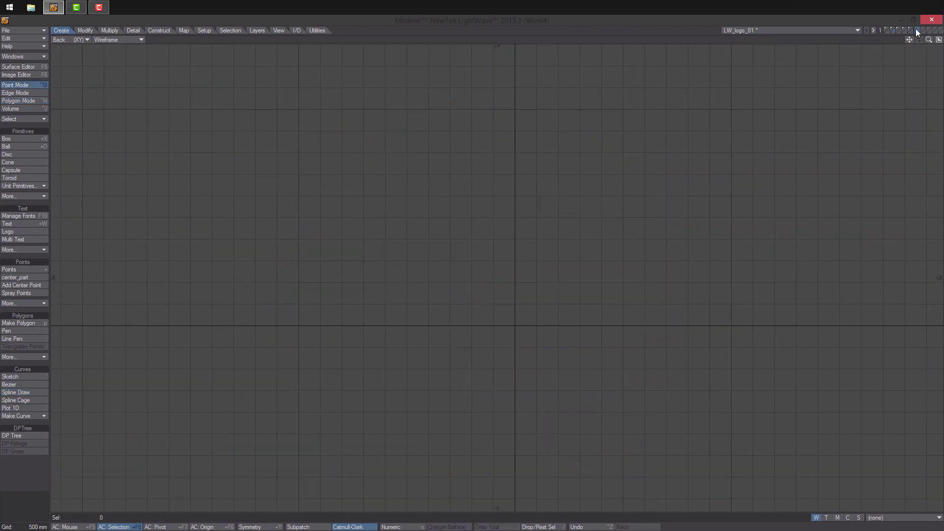
pyautogui.hotkey('ctrl', 'v')
pyautogui.click(912, 32)
pyautogui.click(110, 30)
pyautogui.click(16, 226)
pyautogui.click(585, 281)
pyautogui.click(588, 302)
pyautogui.click(593, 249)
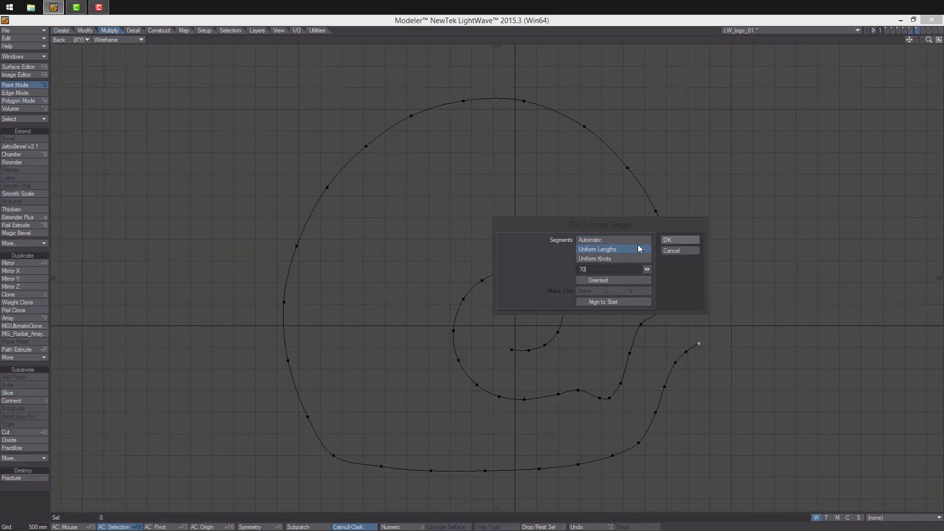
pyautogui.press('Return')
# - Replace the spline in its layer with the evenly spaced points from the rail extrusion
pyautogui.click(916, 30)
pyautogui.hotkey('ctrl', 'x')
pyautogui.click(911, 29)
pyautogui.press('Delete')
pyautogui.hotkey('ctrl', 'v')
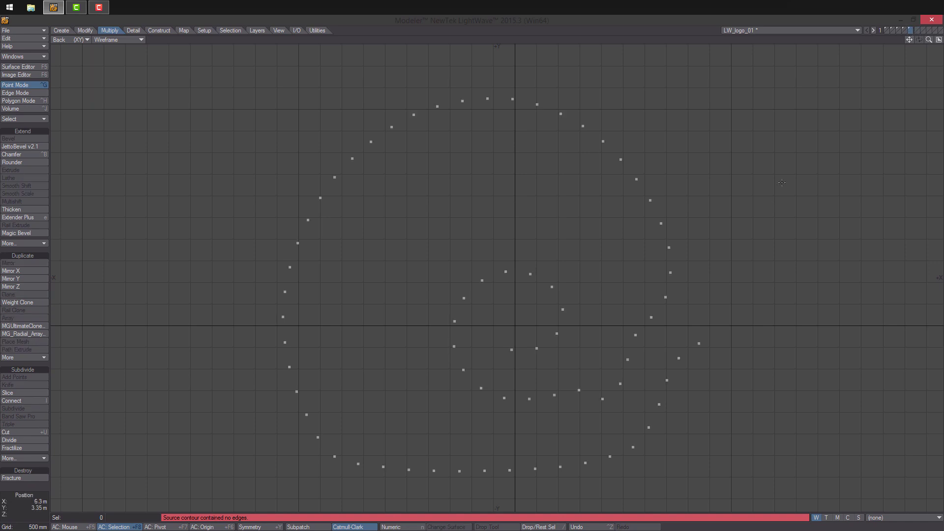
# - Select the evenly spaced points in order from the tail end to the spiral's centre and make an open curve through them
pyautogui.moveTo(699, 344); pyautogui.dragTo(673, 369)
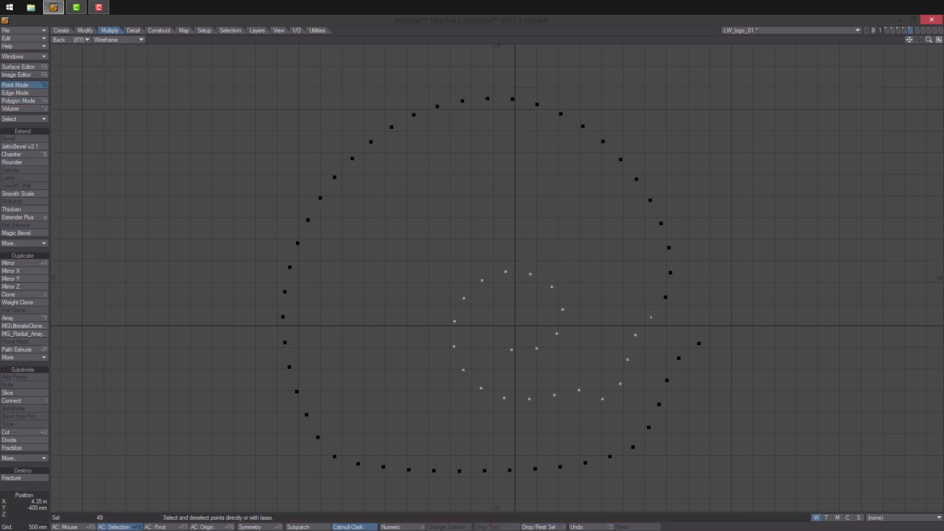
pyautogui.moveTo(562, 311); pyautogui.dragTo(512, 350)
pyautogui.hotkey('ctrl', 'p')
pyautogui.press('/')
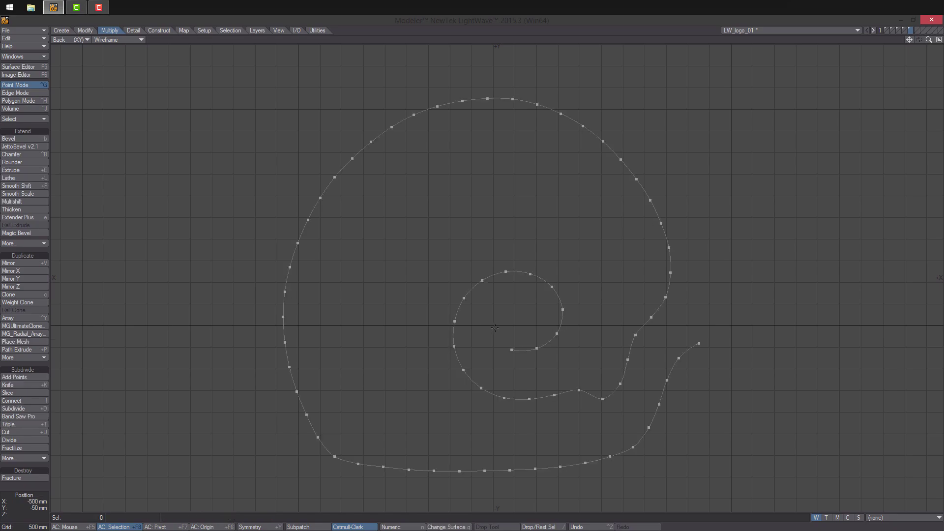
# - Show the logo in the background and drag the curve's points along the face and jaw onto its outline
pyautogui.press('a')
pyautogui.click(894, 32)
pyautogui.scroll(5, 676, 318)
pyautogui.hotkey('ctrl', 't')
pyautogui.moveTo(584, 286); pyautogui.dragTo(593, 287)
pyautogui.keyDown('alt'); pyautogui.moveTo(538, 340); pyautogui.dragTo(509, 268); pyautogui.keyUp('alt')
pyautogui.scroll(1, 459, 394)
pyautogui.keyDown('alt'); pyautogui.moveTo(459, 394); pyautogui.dragTo(469, 308); pyautogui.keyUp('alt')
pyautogui.moveTo(472, 331); pyautogui.dragTo(475, 335)
pyautogui.moveTo(498, 250); pyautogui.dragTo(496, 250)
pyautogui.keyDown('ctrl'); pyautogui.keyDown('alt'); pyautogui.moveTo(491, 261); pyautogui.dragTo(433, 265); pyautogui.keyUp('alt'); pyautogui.keyUp('ctrl')
pyautogui.keyDown('alt'); pyautogui.moveTo(373, 290); pyautogui.dragTo(564, 273); pyautogui.keyUp('alt')
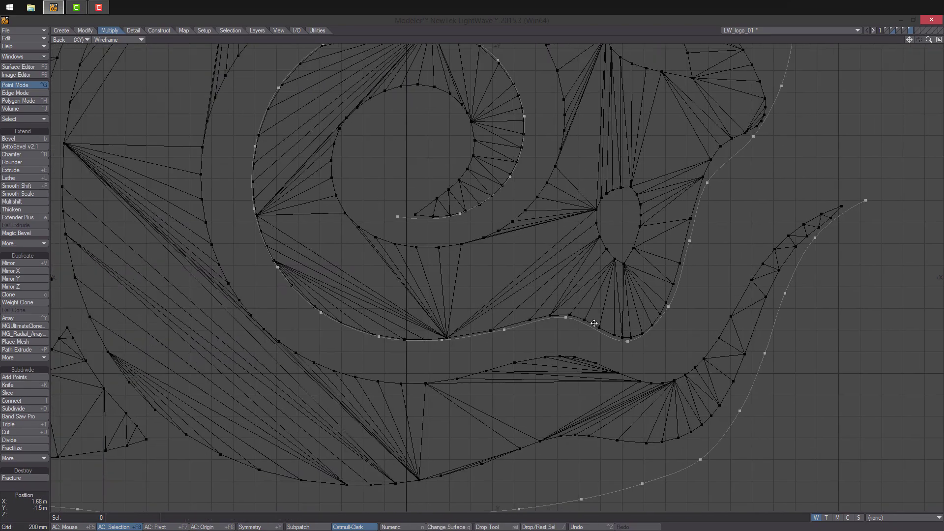
# - Nudge the curve's points on the spiral's lower left and left side onto the logo's outline
pyautogui.keyDown('ctrl'); pyautogui.keyDown('alt'); pyautogui.moveTo(472, 320); pyautogui.dragTo(582, 329); pyautogui.keyUp('alt'); pyautogui.keyUp('ctrl')
pyautogui.keyDown('alt'); pyautogui.moveTo(443, 275); pyautogui.dragTo(689, 331); pyautogui.keyUp('alt')
pyautogui.keyDown('ctrl'); pyautogui.keyDown('alt'); pyautogui.moveTo(442, 275); pyautogui.dragTo(541, 275); pyautogui.keyUp('alt'); pyautogui.keyUp('ctrl')
pyautogui.moveTo(264, 183); pyautogui.dragTo(261, 185)
pyautogui.keyDown('ctrl'); pyautogui.keyDown('alt'); pyautogui.moveTo(511, 323); pyautogui.dragTo(418, 322); pyautogui.keyUp('alt'); pyautogui.keyUp('ctrl')
pyautogui.keyDown('alt'); pyautogui.moveTo(398, 123); pyautogui.dragTo(376, 418); pyautogui.keyUp('alt')
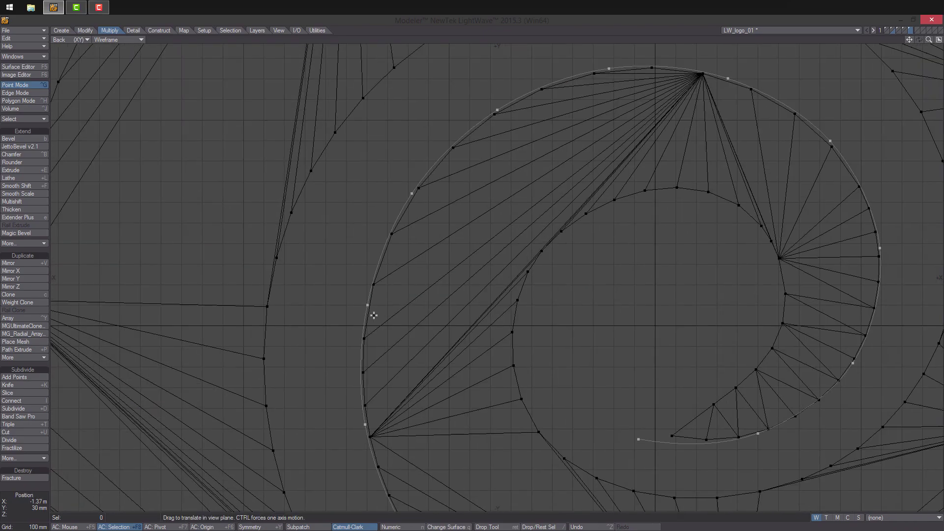
pyautogui.moveTo(375, 314); pyautogui.dragTo(372, 315)
# - Nudge a curve point near the spiral's inner end and check the fit around the rest of the spiral
pyautogui.keyDown('alt'); pyautogui.moveTo(718, 293); pyautogui.dragTo(510, 244); pyautogui.keyUp('alt')
pyautogui.keyDown('ctrl'); pyautogui.keyDown('alt'); pyautogui.moveTo(512, 275); pyautogui.dragTo(590, 275); pyautogui.keyUp('alt'); pyautogui.keyUp('ctrl')
pyautogui.moveTo(596, 467); pyautogui.dragTo(600, 469)
pyautogui.keyDown('ctrl'); pyautogui.keyDown('alt'); pyautogui.moveTo(600, 212); pyautogui.dragTo(541, 206); pyautogui.keyUp('alt'); pyautogui.keyUp('ctrl')
pyautogui.keyDown('alt'); pyautogui.moveTo(541, 207); pyautogui.dragTo(607, 335); pyautogui.keyUp('alt')
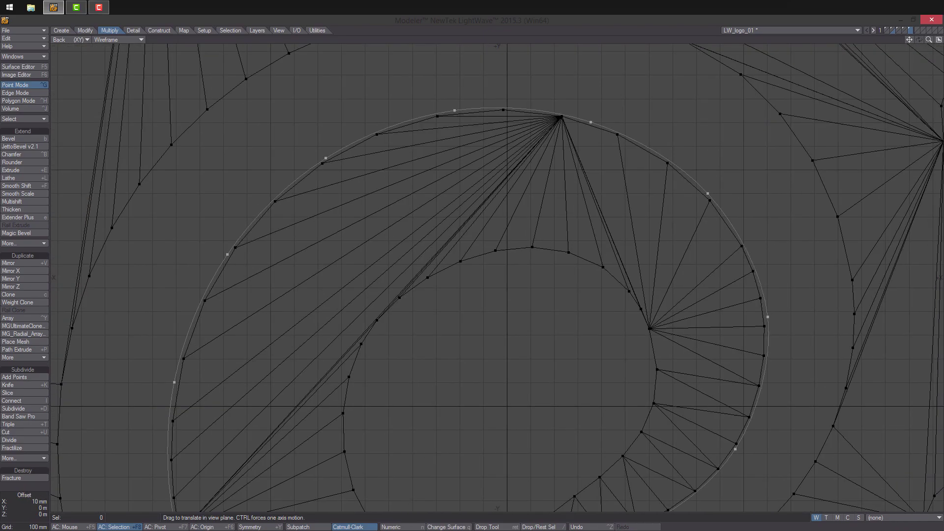
pyautogui.keyDown('ctrl'); pyautogui.keyDown('alt'); pyautogui.moveTo(708, 423); pyautogui.dragTo(654, 426); pyautogui.keyUp('alt'); pyautogui.keyUp('ctrl')
pyautogui.keyDown('alt'); pyautogui.moveTo(653, 426); pyautogui.dragTo(625, 235); pyautogui.keyUp('alt')
pyautogui.keyDown('alt'); pyautogui.moveTo(625, 236); pyautogui.dragTo(770, 305); pyautogui.keyUp('alt')
pyautogui.keyDown('alt'); pyautogui.moveTo(771, 305); pyautogui.dragTo(876, 310); pyautogui.keyUp('alt')
# - Paste a copy of the curve into an empty layer and show the logo in the background
pyautogui.hotkey('ctrl', 'c')
pyautogui.click(916, 30)
pyautogui.hotkey('ctrl', 'v')
pyautogui.keyDown('shift'); pyautogui.click(894, 33); pyautogui.keyUp('shift')
pyautogui.keyDown('alt'); pyautogui.moveTo(876, 310); pyautogui.dragTo(778, 291); pyautogui.keyUp('alt')
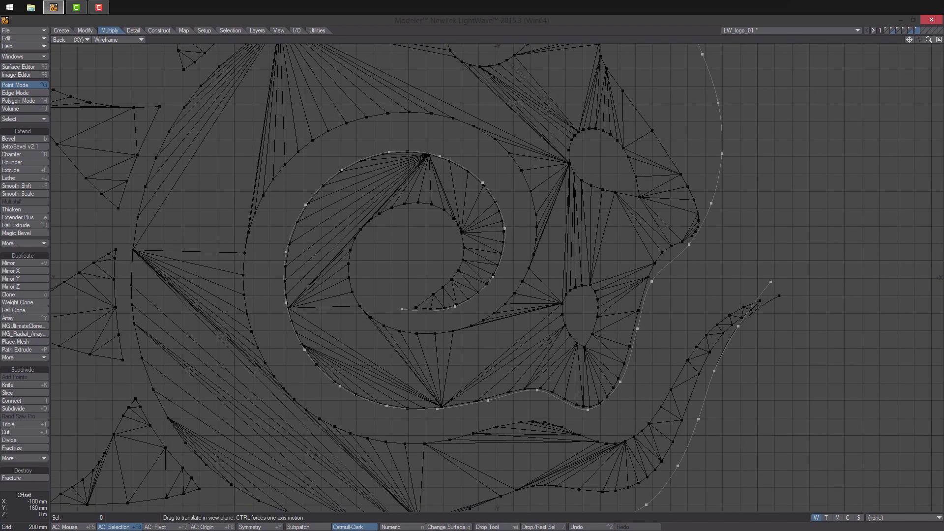
# - Move the copied curve's points from the jaw's tail around the chin onto the upper edge of the logo's jaw
pyautogui.moveTo(738, 327); pyautogui.dragTo(727, 312)
pyautogui.moveTo(714, 371); pyautogui.dragTo(690, 353)
pyautogui.keyDown('alt'); pyautogui.moveTo(698, 420); pyautogui.dragTo(661, 327); pyautogui.keyUp('alt')
pyautogui.moveTo(673, 398); pyautogui.dragTo(642, 357)
pyautogui.moveTo(642, 437); pyautogui.dragTo(626, 369)
pyautogui.moveTo(595, 457); pyautogui.dragTo(600, 373)
pyautogui.moveTo(546, 469); pyautogui.dragTo(552, 356)
pyautogui.moveTo(496, 477); pyautogui.dragTo(487, 358)
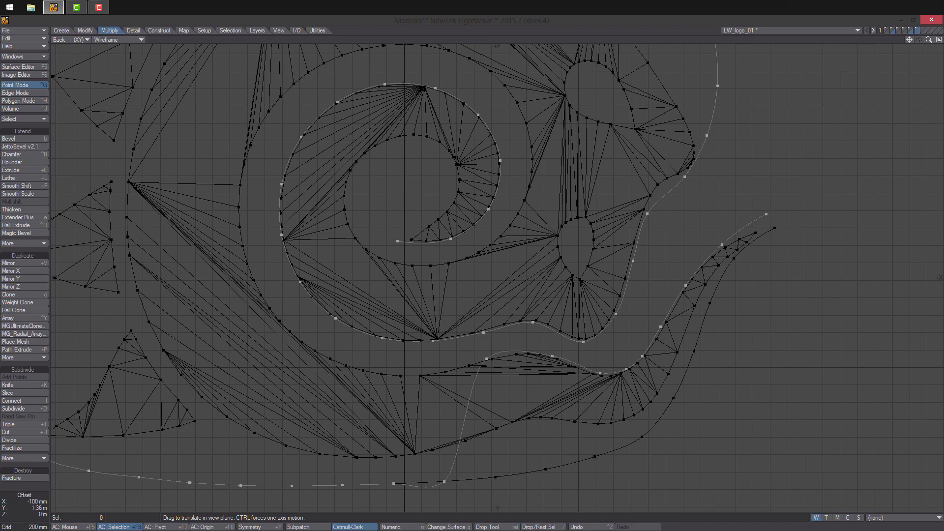
# - Move the next points of the curve's bottom run onto the underside of the spiral's outer turn
pyautogui.keyDown('alt'); pyautogui.moveTo(444, 482); pyautogui.dragTo(517, 458); pyautogui.keyUp('alt')
pyautogui.moveTo(518, 458); pyautogui.dragTo(509, 347)
pyautogui.moveTo(466, 460); pyautogui.dragTo(468, 348)
pyautogui.moveTo(416, 461); pyautogui.dragTo(427, 343)
pyautogui.keyDown('alt'); pyautogui.moveTo(365, 462); pyautogui.dragTo(473, 416); pyautogui.keyUp('alt')
pyautogui.moveTo(412, 435); pyautogui.dragTo(507, 280)
pyautogui.moveTo(362, 430); pyautogui.dragTo(437, 334)
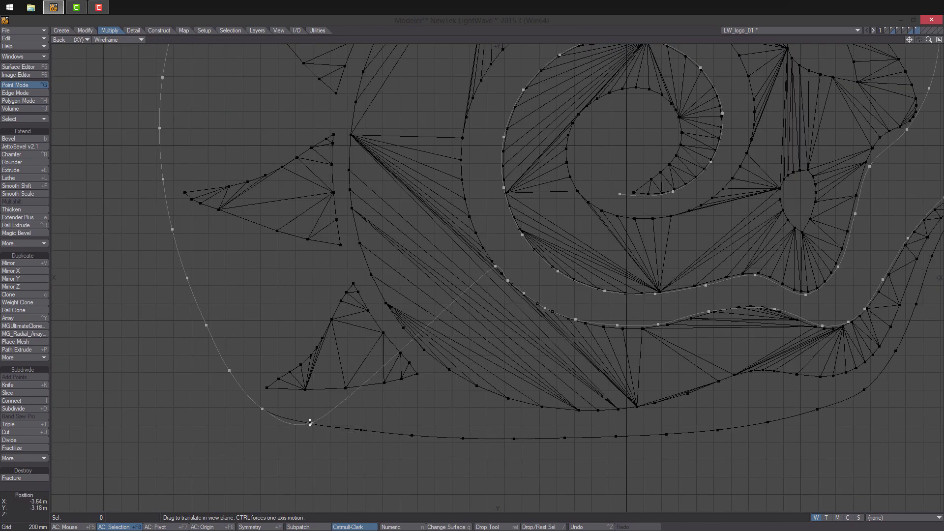
# - Bring the curve's points from the head outline's lower left onto the lower left of the spiral's outer turn
pyautogui.moveTo(310, 422); pyautogui.dragTo(487, 253)
pyautogui.moveTo(262, 408); pyautogui.dragTo(480, 240)
pyautogui.moveTo(230, 370); pyautogui.dragTo(475, 229)
pyautogui.moveTo(206, 325); pyautogui.dragTo(472, 218)
pyautogui.moveTo(187, 279); pyautogui.dragTo(470, 208)
pyautogui.moveTo(172, 230); pyautogui.dragTo(467, 199)
pyautogui.moveTo(163, 179); pyautogui.dragTo(464, 189)
pyautogui.press('g')
pyautogui.moveTo(186, 233); pyautogui.dragTo(488, 274)
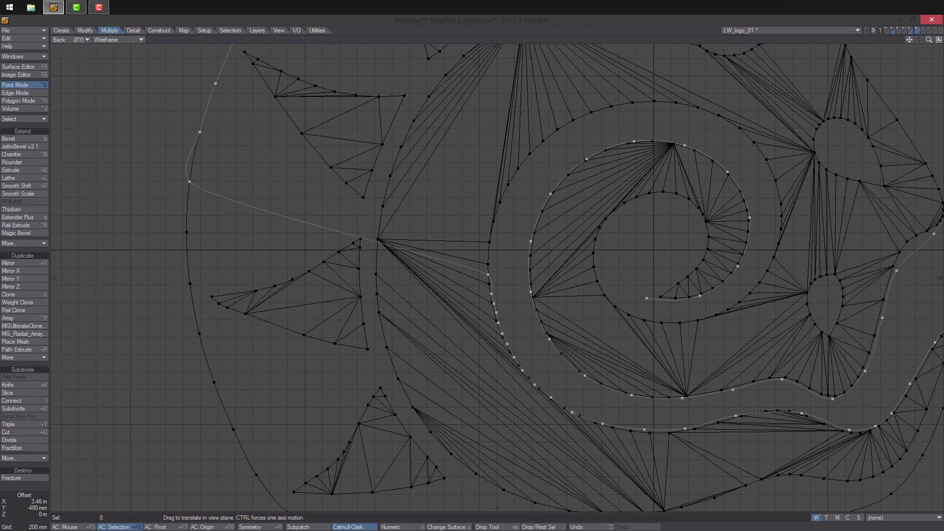
# - Bring the curve's points from the head's left side onto the left and upper left of the spiral's outer turn
pyautogui.moveTo(189, 182); pyautogui.dragTo(490, 258)
pyautogui.moveTo(199, 133); pyautogui.dragTo(491, 239)
pyautogui.moveTo(215, 83); pyautogui.dragTo(493, 221)
pyautogui.press('g')
pyautogui.moveTo(204, 116); pyautogui.dragTo(466, 288)
pyautogui.moveTo(229, 72); pyautogui.dragTo(477, 265)
pyautogui.press('g')
pyautogui.moveTo(236, 121); pyautogui.dragTo(462, 342)
pyautogui.moveTo(271, 84); pyautogui.dragTo(476, 328)
pyautogui.press('g')
pyautogui.moveTo(274, 66); pyautogui.dragTo(453, 331)
pyautogui.press('g')
# - Bring the curve's points along the top of the head down onto the top arc of the spiral's outer turn
pyautogui.scroll(-1, 546, 211)
pyautogui.moveTo(288, 132); pyautogui.dragTo(423, 383)
pyautogui.moveTo(327, 110); pyautogui.dragTo(434, 375)
pyautogui.moveTo(369, 94); pyautogui.dragTo(450, 366)
pyautogui.moveTo(413, 86); pyautogui.dragTo(462, 361)
pyautogui.moveTo(458, 81); pyautogui.dragTo(480, 356)
pyautogui.moveTo(504, 82); pyautogui.dragTo(498, 358)
pyautogui.moveTo(547, 91); pyautogui.dragTo(516, 357)
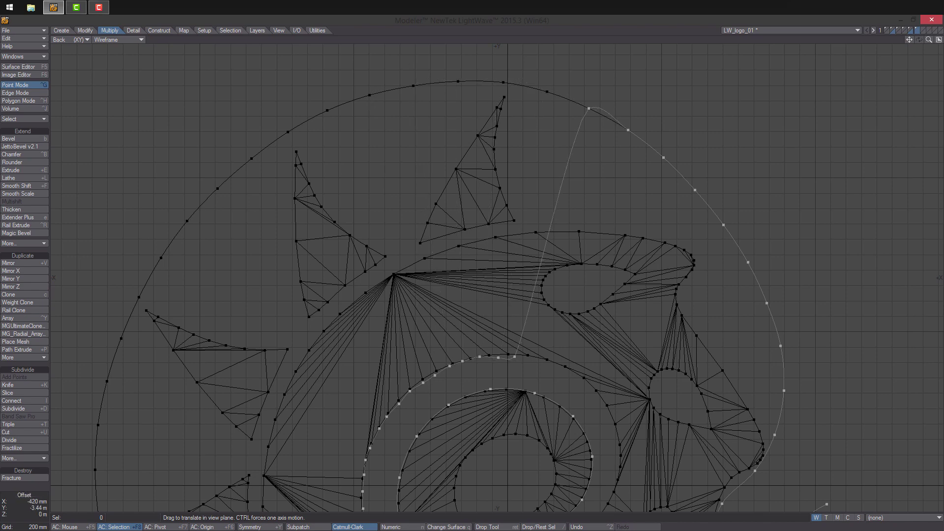
pyautogui.moveTo(589, 108); pyautogui.dragTo(529, 358)
# - Move the curve's points from the forehead and face onto the upper right and right side of the spiral's outer turn
pyautogui.press('g')
pyautogui.scroll(-1, 529, 335)
pyautogui.moveTo(595, 78); pyautogui.dragTo(513, 302)
pyautogui.moveTo(630, 105); pyautogui.dragTo(526, 307)
pyautogui.moveTo(659, 136); pyautogui.dragTo(560, 285)
pyautogui.moveTo(688, 171); pyautogui.dragTo(549, 318)
pyautogui.press('g')
pyautogui.moveTo(651, 108); pyautogui.dragTo(497, 226)
pyautogui.moveTo(670, 148); pyautogui.dragTo(507, 237)
pyautogui.moveTo(685, 197); pyautogui.dragTo(527, 294)
pyautogui.moveTo(626, 343); pyautogui.dragTo(524, 316)
pyautogui.moveTo(613, 383); pyautogui.dragTo(518, 335)
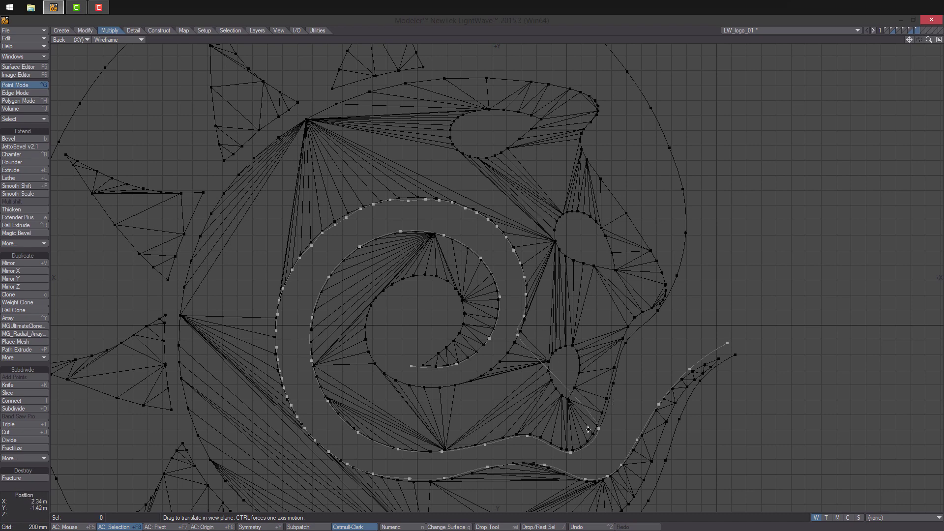
# - Move the remaining curve points around the bottom, left side and top of the spiral's innermost turn
pyautogui.moveTo(571, 453); pyautogui.dragTo(499, 361)
pyautogui.moveTo(507, 353); pyautogui.dragTo(510, 348)
pyautogui.moveTo(527, 435); pyautogui.dragTo(490, 368)
pyautogui.moveTo(485, 445); pyautogui.dragTo(472, 377)
pyautogui.moveTo(442, 451); pyautogui.dragTo(441, 387)
pyautogui.moveTo(398, 449); pyautogui.dragTo(408, 381)
pyautogui.moveTo(358, 432); pyautogui.dragTo(388, 374)
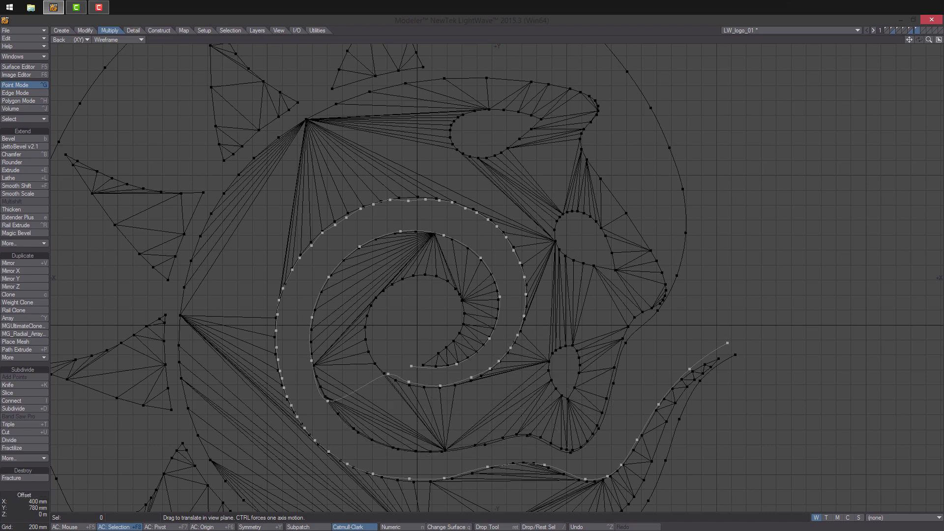
pyautogui.moveTo(311, 317); pyautogui.dragTo(368, 320)
pyautogui.moveTo(329, 277); pyautogui.dragTo(374, 305)
pyautogui.moveTo(359, 247); pyautogui.dragTo(384, 291)
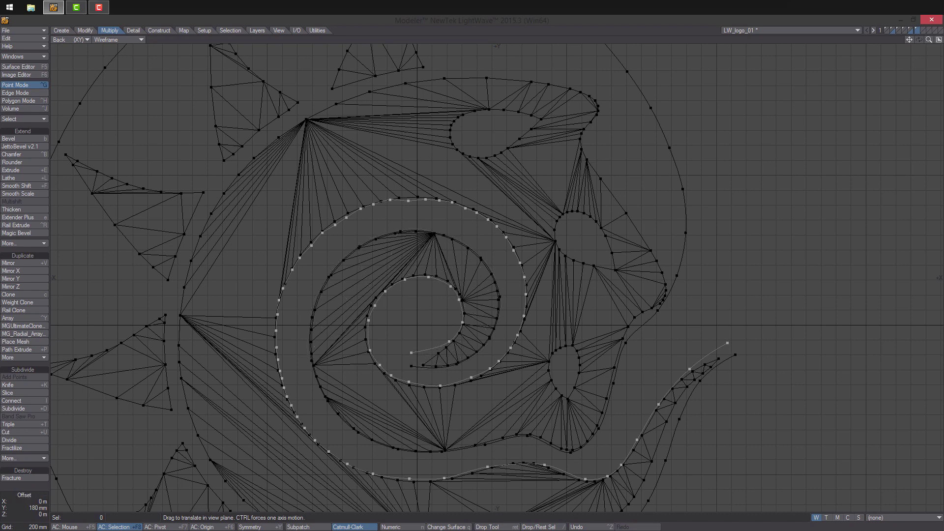
# - Nudge the curve's points on the top and upper left of the innermost turn closer to the logo's edge
pyautogui.scroll(4, 438, 361)
pyautogui.scroll(3, 508, 298)
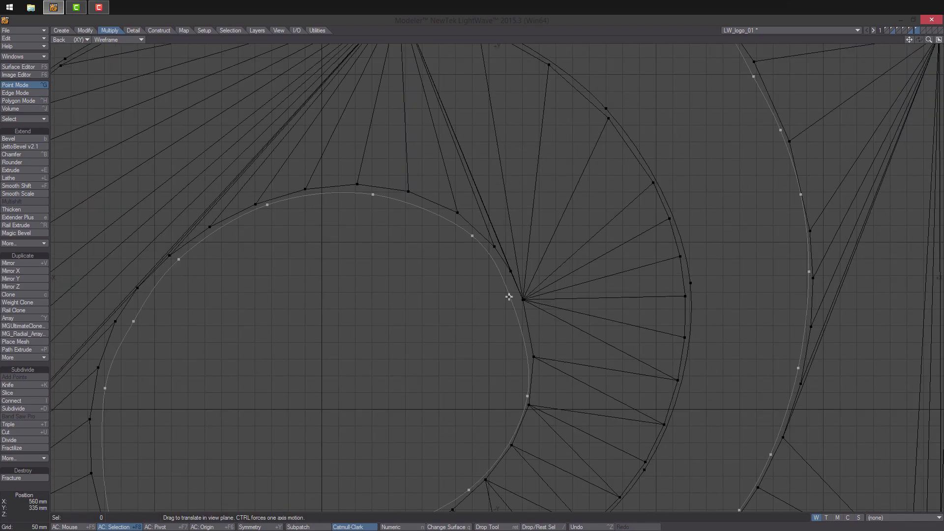
pyautogui.moveTo(373, 195); pyautogui.dragTo(378, 192)
pyautogui.moveTo(472, 233); pyautogui.dragTo(465, 225)
pyautogui.press('g')
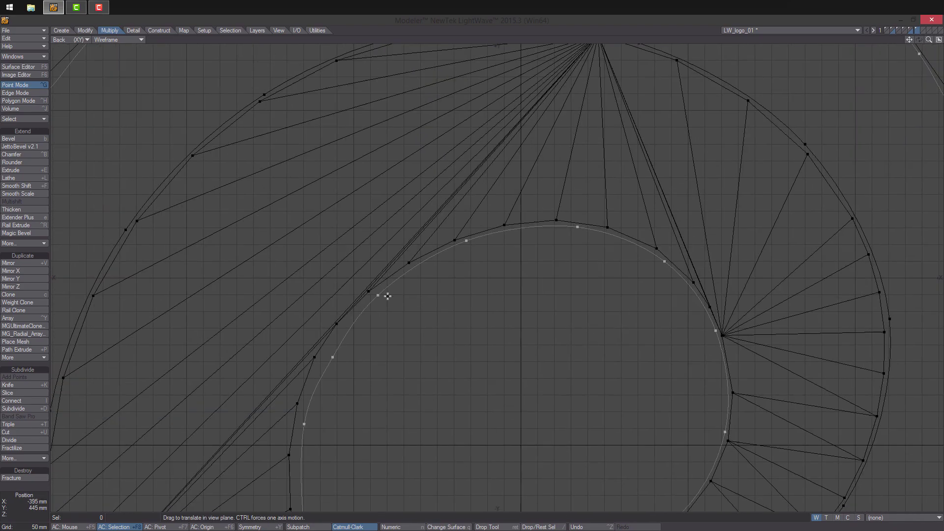
pyautogui.moveTo(379, 294); pyautogui.dragTo(382, 289)
pyautogui.moveTo(333, 356); pyautogui.dragTo(326, 349)
# - Fine-tune the curve's points down the left side and lower left of the innermost turn
pyautogui.press('g')
pyautogui.scroll(-2, 452, 417)
pyautogui.moveTo(391, 281); pyautogui.dragTo(386, 286)
pyautogui.moveTo(395, 378); pyautogui.dragTo(393, 373)
pyautogui.moveTo(427, 426); pyautogui.dragTo(425, 431)
pyautogui.press('g')
pyautogui.moveTo(445, 386); pyautogui.dragTo(445, 388)
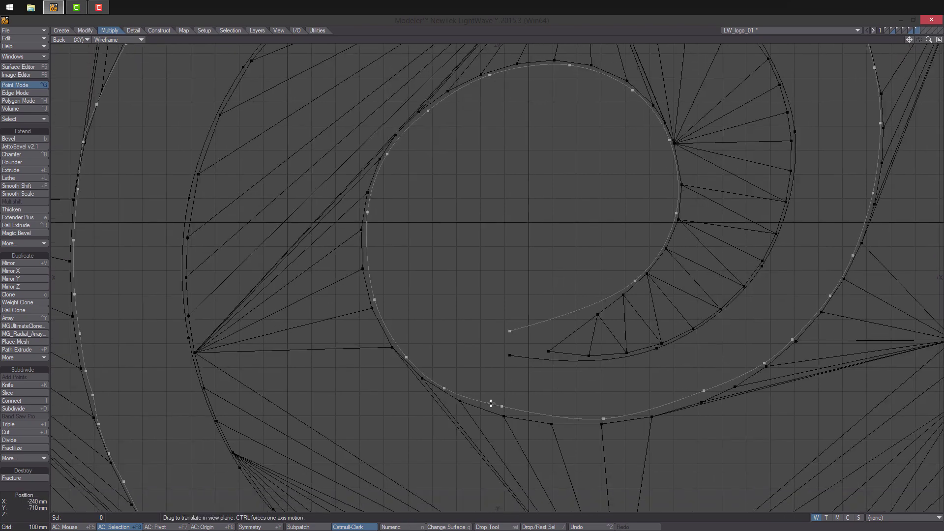
pyautogui.moveTo(503, 407); pyautogui.dragTo(504, 411)
# - Nudge the curve's points along the bottom and lower right of the innermost turn onto the logo's edge
pyautogui.press('g')
pyautogui.moveTo(430, 389); pyautogui.dragTo(433, 389)
pyautogui.moveTo(531, 362); pyautogui.dragTo(529, 369)
pyautogui.moveTo(330, 382); pyautogui.dragTo(333, 385)
pyautogui.keyDown('alt'); pyautogui.moveTo(595, 341); pyautogui.dragTo(546, 376); pyautogui.keyUp('alt')
pyautogui.moveTo(542, 370); pyautogui.dragTo(535, 375)
pyautogui.moveTo(570, 346); pyautogui.dragTo(576, 339)
pyautogui.scroll(1, 635, 248)
pyautogui.moveTo(632, 259); pyautogui.dragTo(605, 264)
pyautogui.scroll(-2, 594, 298)
pyautogui.scroll(2, 580, 212)
# - Smooth the curve along the upper right and top of the spiral's outer turn by nudging its points
pyautogui.moveTo(590, 203); pyautogui.dragTo(588, 207)
pyautogui.scroll(-2, 622, 282)
pyautogui.scroll(3, 637, 262)
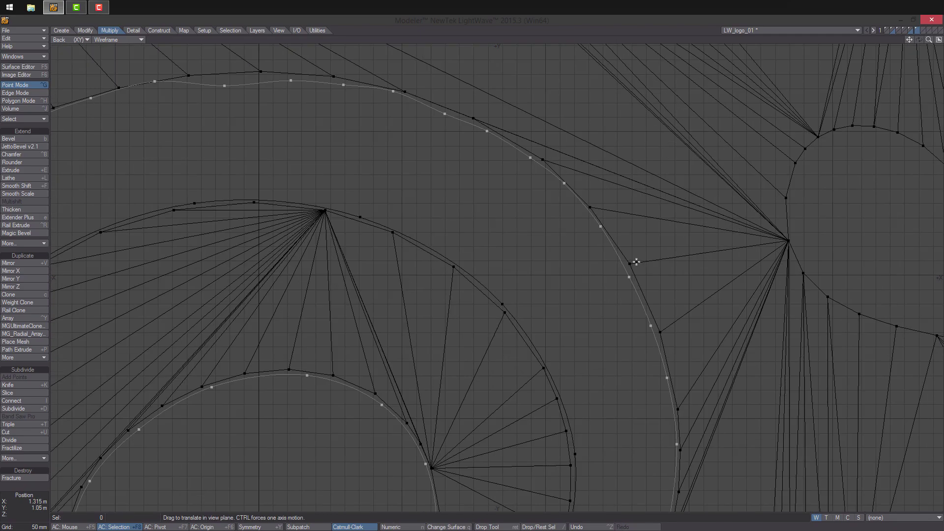
pyautogui.moveTo(625, 256); pyautogui.dragTo(627, 257)
pyautogui.keyDown('alt'); pyautogui.moveTo(683, 321); pyautogui.dragTo(697, 372); pyautogui.keyUp('alt')
pyautogui.scroll(-2, 697, 372)
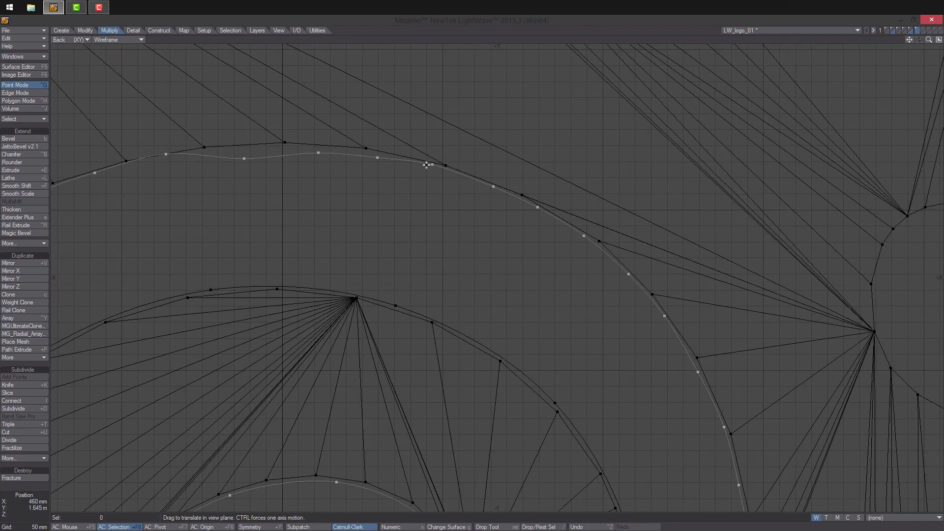
pyautogui.scroll(-3, 483, 187)
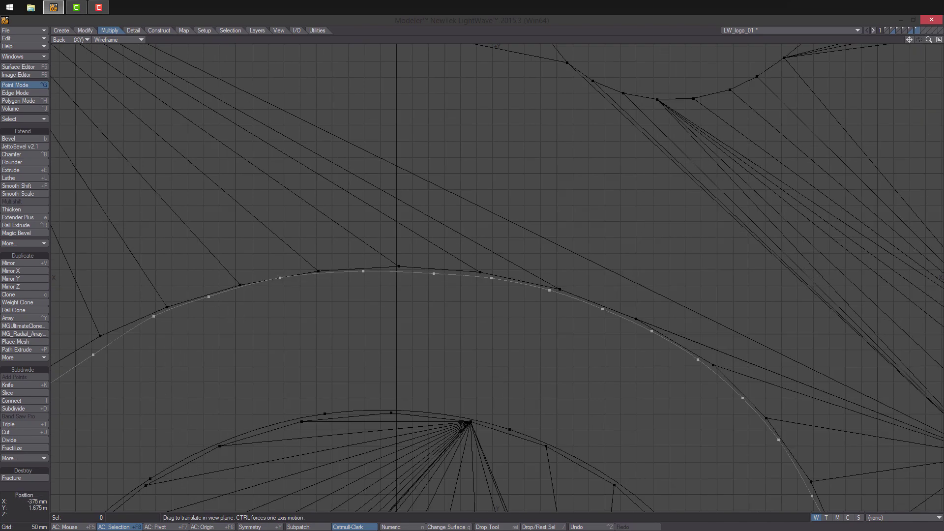
pyautogui.scroll(3, 407, 275)
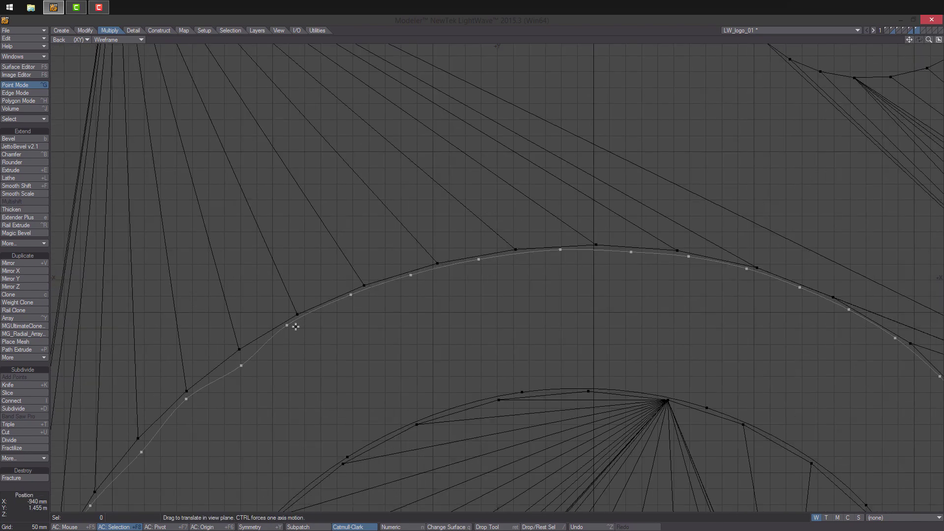
# - Nudge the curve's points on the upper left of the outer turn to remove the kinks
pyautogui.keyDown('alt'); pyautogui.moveTo(296, 327); pyautogui.dragTo(456, 282); pyautogui.keyUp('alt')
pyautogui.moveTo(402, 321); pyautogui.dragTo(529, 251)
pyautogui.moveTo(481, 292); pyautogui.dragTo(480, 289)
pyautogui.moveTo(436, 344); pyautogui.dragTo(432, 339)
pyautogui.scroll(-2, 529, 304)
pyautogui.scroll(2, 529, 303)
pyautogui.moveTo(560, 252); pyautogui.dragTo(557, 252)
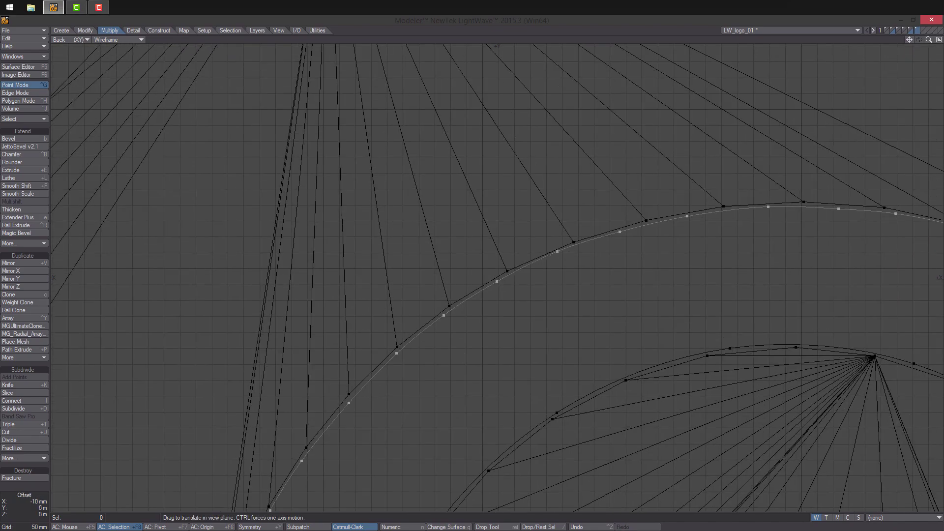
# - Fine-tune the curve's points down the left side of the spiral's outer turn
pyautogui.scroll(-3, 709, 187)
pyautogui.scroll(3, 436, 374)
pyautogui.scroll(-1, 443, 394)
pyautogui.keyDown('alt'); pyautogui.moveTo(443, 393); pyautogui.dragTo(468, 289); pyautogui.keyUp('alt')
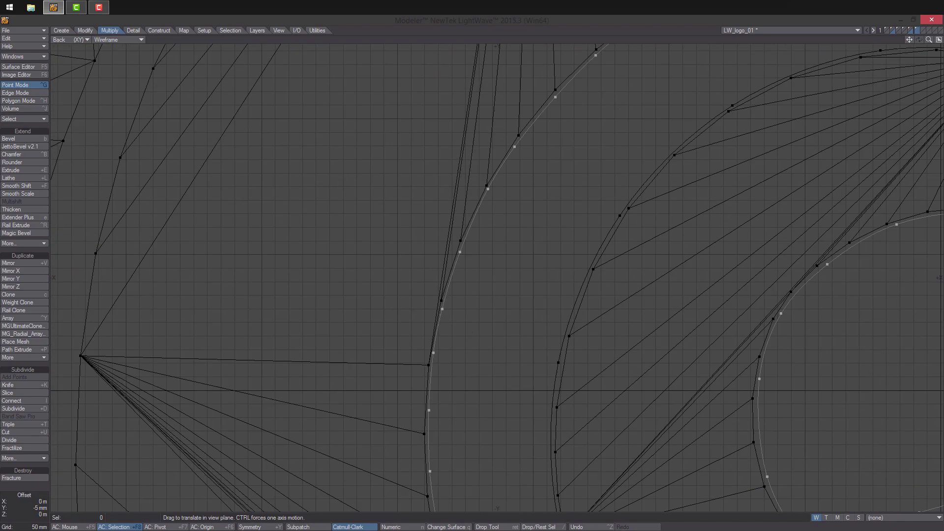
pyautogui.keyDown('alt'); pyautogui.moveTo(443, 364); pyautogui.dragTo(448, 258); pyautogui.keyUp('alt')
pyautogui.scroll(-2, 524, 358)
pyautogui.scroll(2, 457, 396)
pyautogui.keyDown('alt'); pyautogui.moveTo(458, 397); pyautogui.dragTo(448, 296); pyautogui.keyUp('alt')
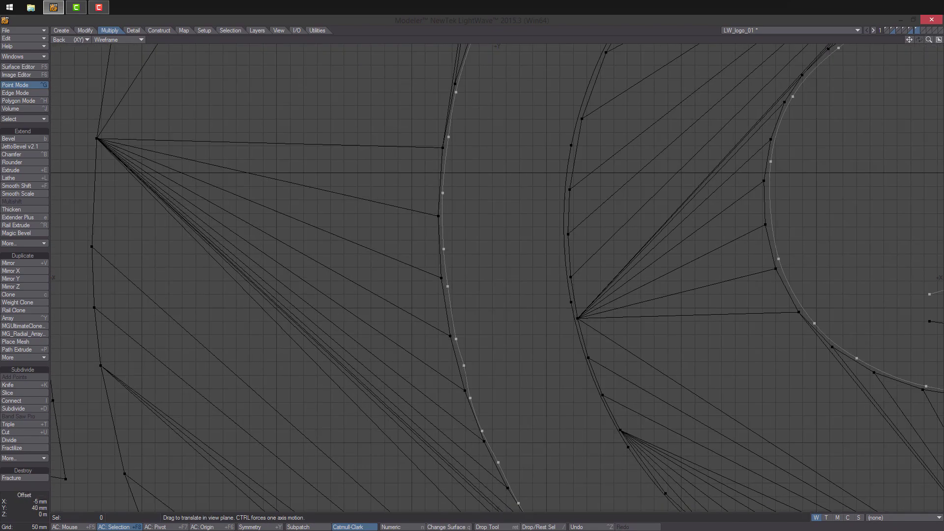
pyautogui.scroll(-2, 464, 360)
pyautogui.keyDown('alt'); pyautogui.moveTo(523, 432); pyautogui.dragTo(493, 369); pyautogui.keyUp('alt')
pyautogui.scroll(3, 444, 313)
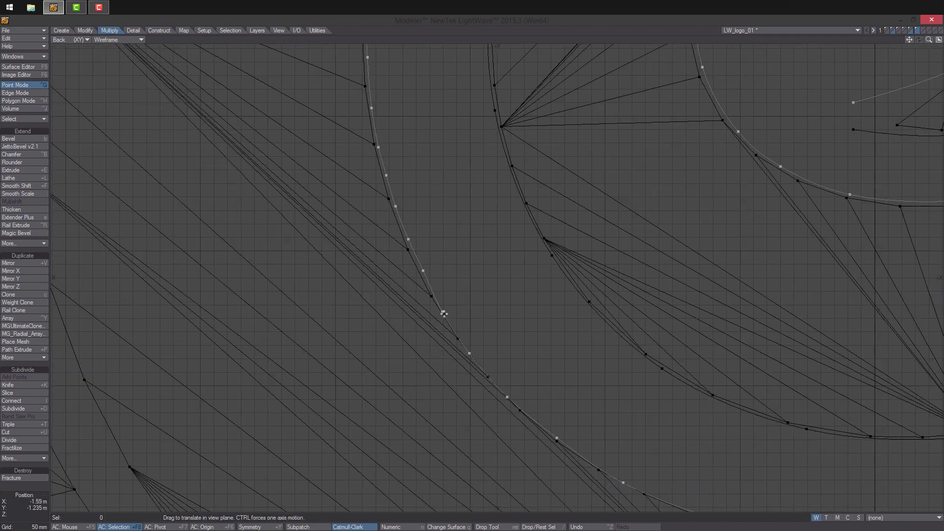
# - Follow the outer turn's lower left and bottom and nudge a curve point there onto the logo's edge
pyautogui.keyDown('alt'); pyautogui.moveTo(437, 271); pyautogui.dragTo(423, 222); pyautogui.keyUp('alt')
pyautogui.moveTo(543, 388)
pyautogui.keyDown('alt'); pyautogui.mouseDown()
pyautogui.moveTo(481, 333)
pyautogui.moveTo(551, 375)
pyautogui.mouseUp(); pyautogui.keyUp('alt')
pyautogui.keyDown('alt'); pyautogui.moveTo(769, 430); pyautogui.dragTo(630, 368); pyautogui.keyUp('alt')
pyautogui.keyDown('alt'); pyautogui.moveTo(917, 324); pyautogui.dragTo(588, 302); pyautogui.keyUp('alt')
pyautogui.moveTo(585, 299); pyautogui.dragTo(588, 302)
pyautogui.keyDown('alt'); pyautogui.moveTo(690, 288); pyautogui.dragTo(473, 289); pyautogui.keyUp('alt')
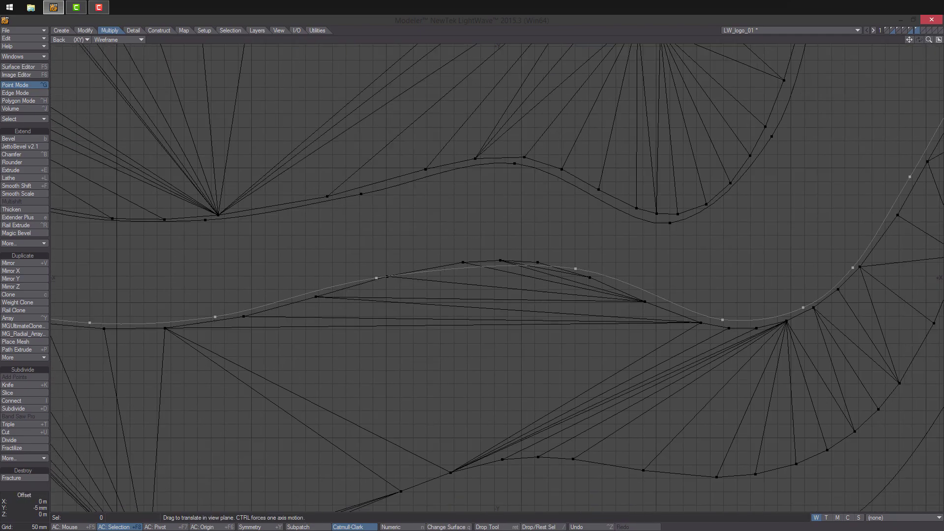
# - Adjust the curve's points along the rising upper edge of the jaw's tail
pyautogui.keyDown('alt'); pyautogui.moveTo(802, 330); pyautogui.dragTo(616, 331); pyautogui.keyUp('alt')
pyautogui.keyDown('alt'); pyautogui.moveTo(664, 267); pyautogui.dragTo(495, 259); pyautogui.keyUp('alt')
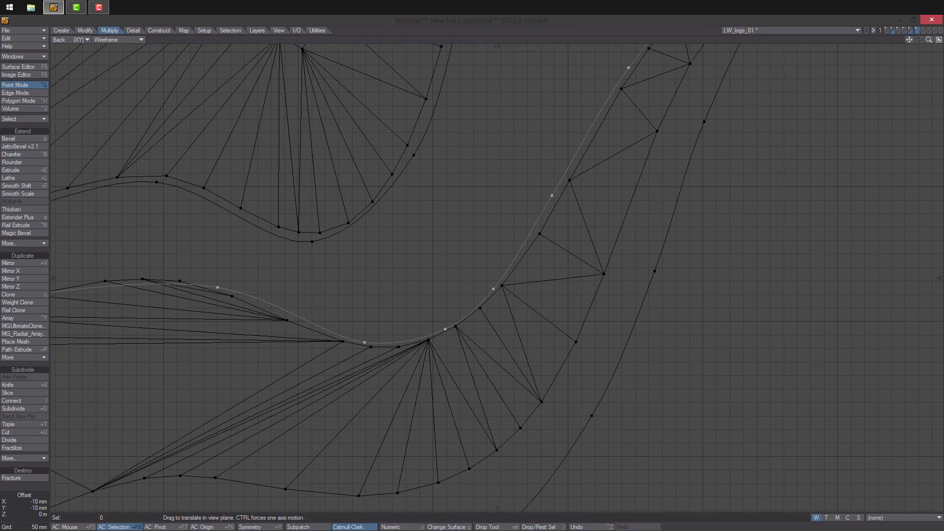
pyautogui.keyDown('alt'); pyautogui.moveTo(614, 103); pyautogui.dragTo(421, 305); pyautogui.keyUp('alt')
pyautogui.keyDown('ctrl'); pyautogui.keyDown('alt'); pyautogui.moveTo(421, 305); pyautogui.dragTo(618, 177); pyautogui.keyUp('alt'); pyautogui.keyUp('ctrl')
pyautogui.moveTo(619, 135); pyautogui.dragTo(620, 139)
pyautogui.keyDown('alt'); pyautogui.moveTo(316, 423); pyautogui.dragTo(602, 315); pyautogui.keyUp('alt')
pyautogui.keyDown('alt'); pyautogui.moveTo(172, 359); pyautogui.dragTo(549, 289); pyautogui.keyUp('alt')
pyautogui.moveTo(359, 299); pyautogui.dragTo(266, 290)
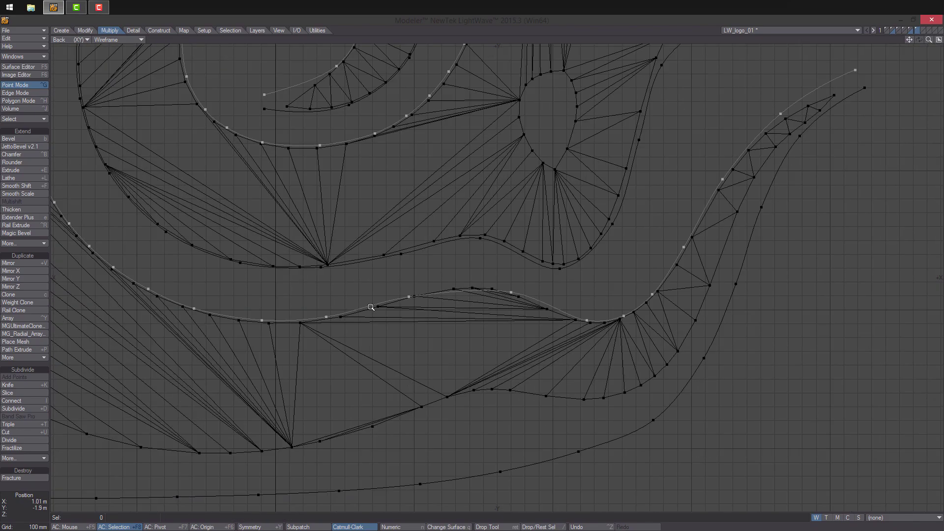
# - Nudge the curve's points over the raised bump of the jaw's upper edge
pyautogui.moveTo(392, 297); pyautogui.dragTo(396, 294)
pyautogui.keyDown('ctrl'); pyautogui.keyDown('alt'); pyautogui.moveTo(516, 298); pyautogui.dragTo(612, 295); pyautogui.keyUp('alt'); pyautogui.keyUp('ctrl')
pyautogui.moveTo(536, 285); pyautogui.dragTo(508, 278)
pyautogui.moveTo(310, 287); pyautogui.dragTo(314, 285)
pyautogui.keyDown('ctrl'); pyautogui.keyDown('alt'); pyautogui.moveTo(497, 291); pyautogui.dragTo(395, 284); pyautogui.keyUp('alt'); pyautogui.keyUp('ctrl')
# - Nudge the two curve points at the bend before the jaw's tail and check the whole curve's fit
pyautogui.keyDown('alt'); pyautogui.moveTo(591, 300); pyautogui.dragTo(525, 294); pyautogui.keyUp('alt')
pyautogui.keyDown('ctrl'); pyautogui.keyDown('alt'); pyautogui.moveTo(525, 294); pyautogui.dragTo(614, 295); pyautogui.keyUp('alt'); pyautogui.keyUp('ctrl')
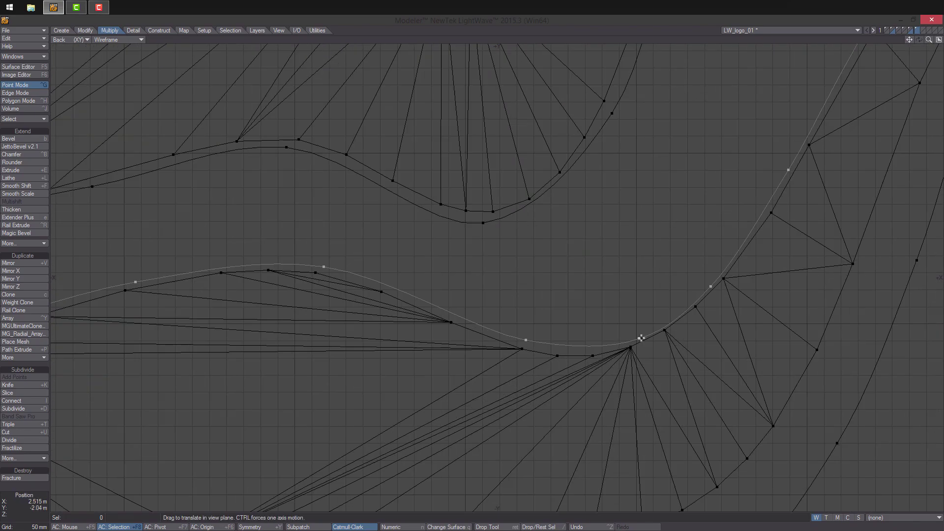
pyautogui.moveTo(643, 338); pyautogui.dragTo(634, 340)
pyautogui.moveTo(720, 277); pyautogui.dragTo(715, 280)
pyautogui.keyDown('alt'); pyautogui.moveTo(472, 206); pyautogui.dragTo(566, 290); pyautogui.keyUp('alt')
pyautogui.keyDown('ctrl'); pyautogui.keyDown('alt'); pyautogui.moveTo(566, 291); pyautogui.dragTo(345, 286); pyautogui.keyUp('alt'); pyautogui.keyUp('ctrl')
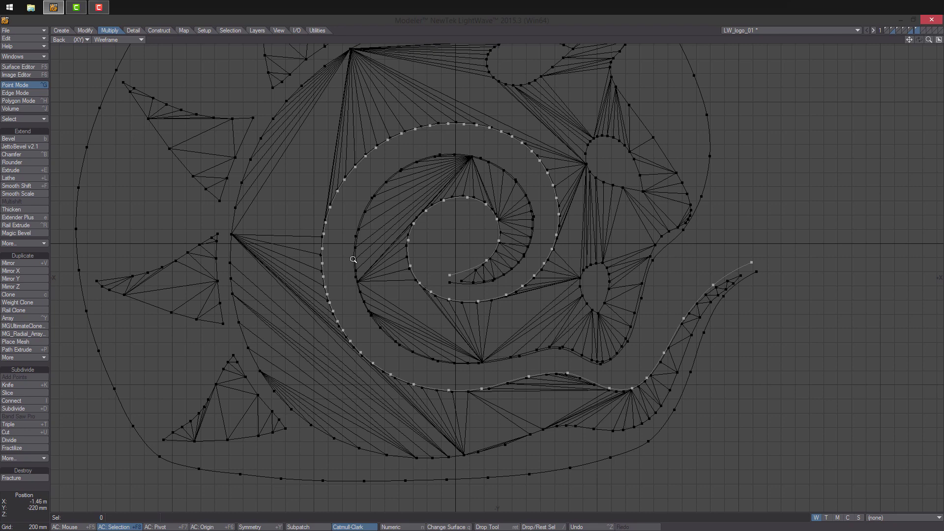
pyautogui.keyDown('ctrl'); pyautogui.keyDown('alt'); pyautogui.moveTo(550, 264); pyautogui.dragTo(509, 298); pyautogui.keyUp('alt'); pyautogui.keyUp('ctrl')
# - Move the reshaped curve into the layer that holds the original path curve
pyautogui.hotkey('ctrl', 'x')
pyautogui.click(911, 30)
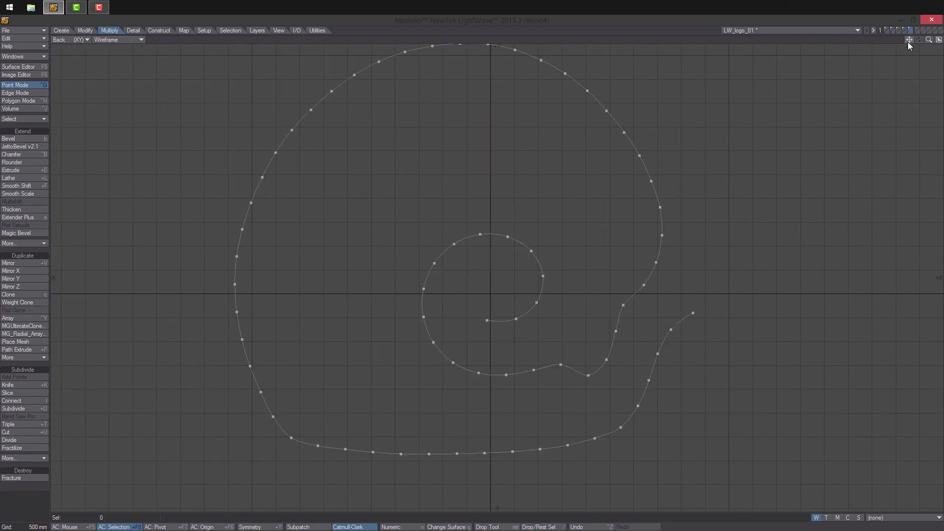
pyautogui.hotkey('ctrl', 'v')
# - Isolate the lower of the two curves' tail end points in its own layer, with the tail ends in the background
pyautogui.scroll(1, 695, 311)
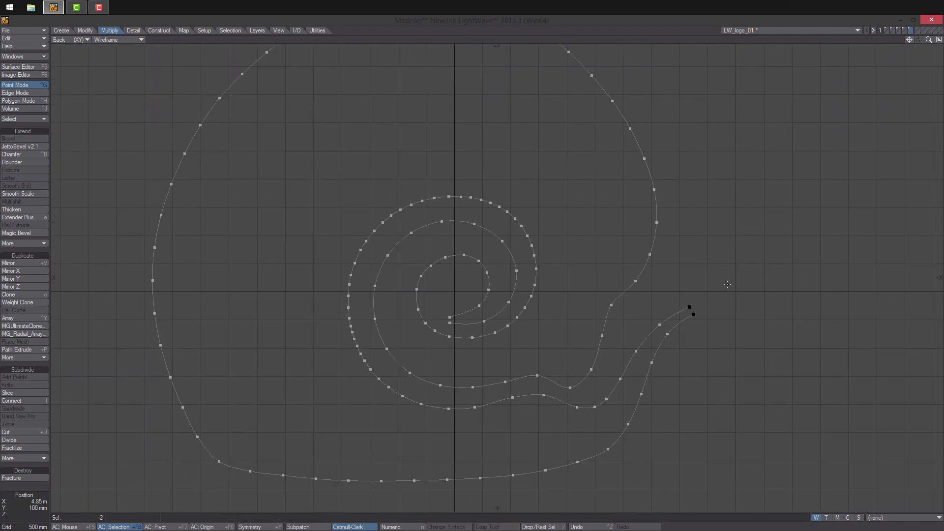
pyautogui.click(918, 31)
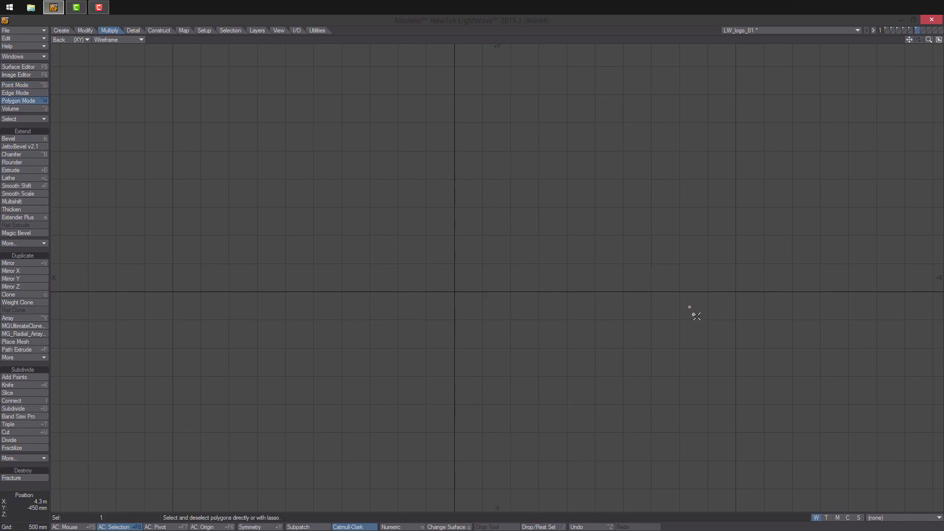
pyautogui.click(693, 314)
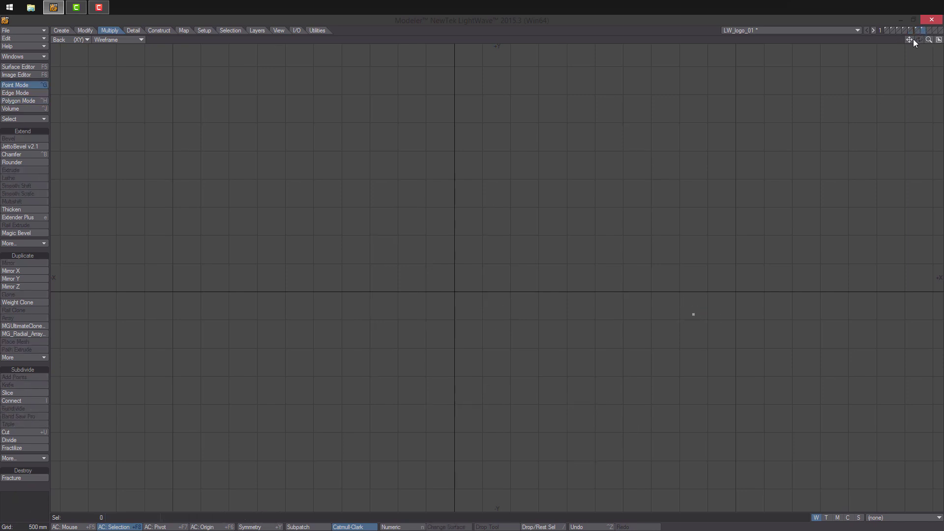
pyautogui.hotkey('ctrl', 'h')
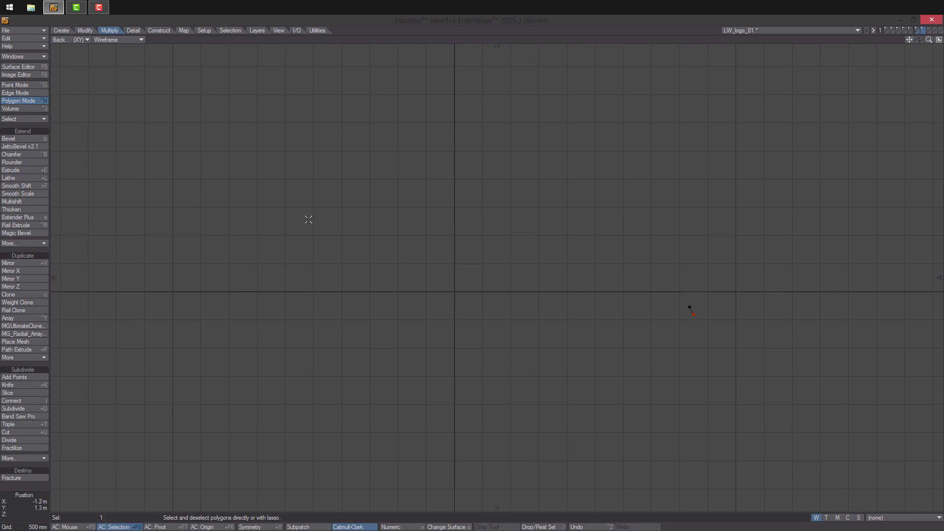
# - Rail Extrude the isolated end point along the background line between the tail ends, using Uniform Lengths segments
pyautogui.click(16, 225)
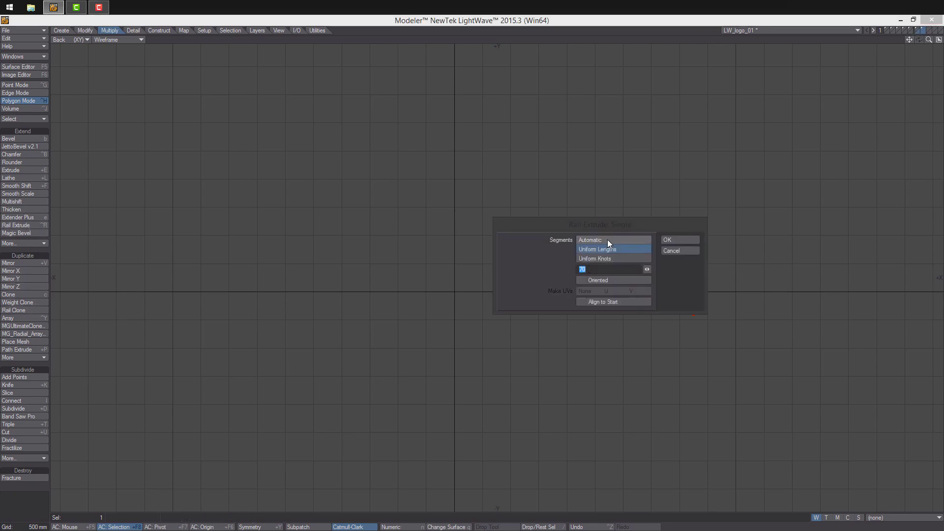
pyautogui.click(581, 279)
pyautogui.click(675, 241)
pyautogui.keyDown('ctrl'); pyautogui.keyDown('alt'); pyautogui.moveTo(694, 312); pyautogui.dragTo(876, 314); pyautogui.keyUp('alt'); pyautogui.keyUp('ctrl')
pyautogui.keyDown('ctrl'); pyautogui.keyDown('alt'); pyautogui.moveTo(652, 295); pyautogui.dragTo(613, 285); pyautogui.keyUp('alt'); pyautogui.keyUp('ctrl')
pyautogui.click(918, 30)
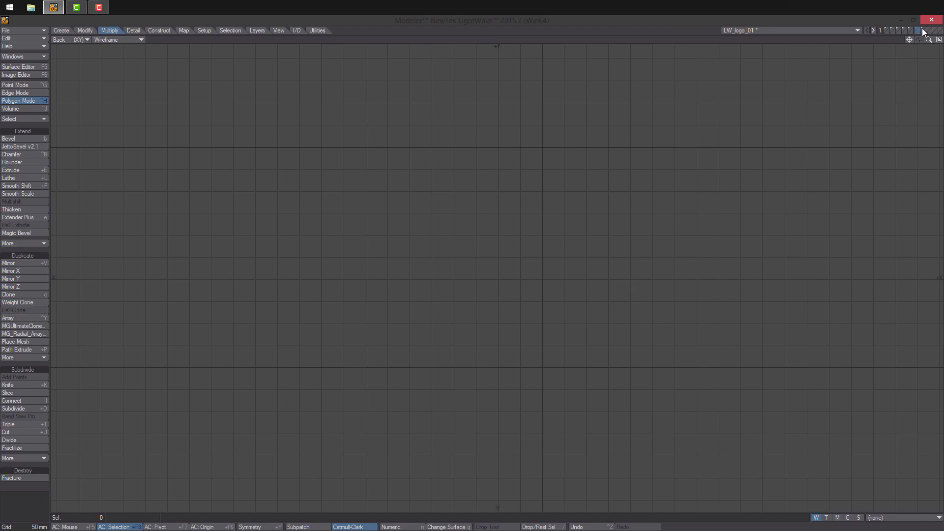
# - Put the path curves in the background of the extruded line's layer and create a new UV map named Texture
pyautogui.click(912, 32)
pyautogui.keyDown('ctrl'); pyautogui.keyDown('alt'); pyautogui.moveTo(641, 282); pyautogui.dragTo(450, 280); pyautogui.keyUp('alt'); pyautogui.keyUp('ctrl')
pyautogui.keyDown('alt'); pyautogui.moveTo(450, 280); pyautogui.dragTo(656, 336); pyautogui.keyUp('alt')
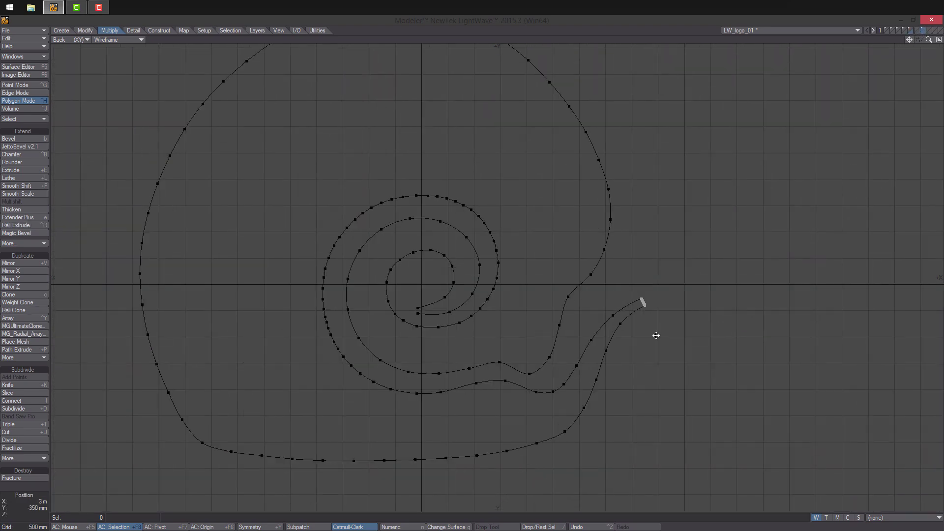
pyautogui.click(826, 518)
pyautogui.click(879, 516)
pyautogui.click(506, 350)
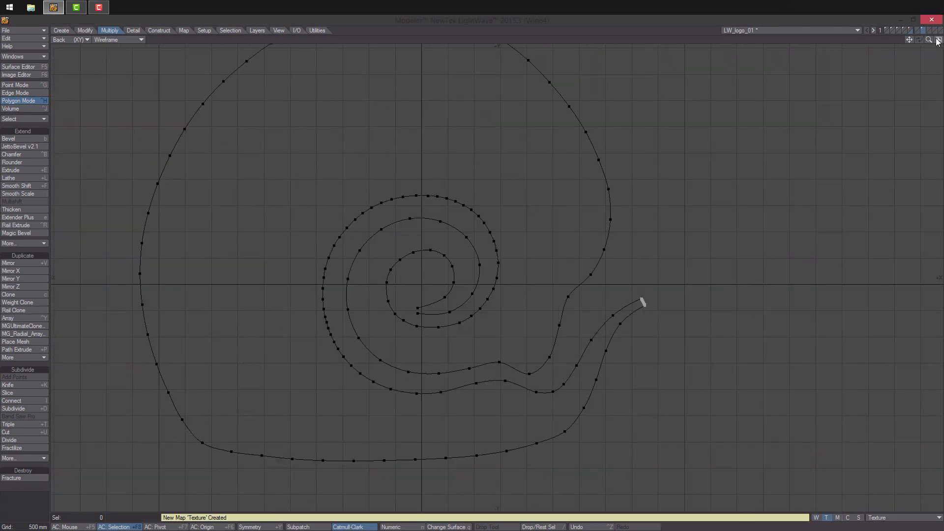
# - Return to the four-viewport layout and change the Top viewport to a UV Texture view
pyautogui.click(939, 41)
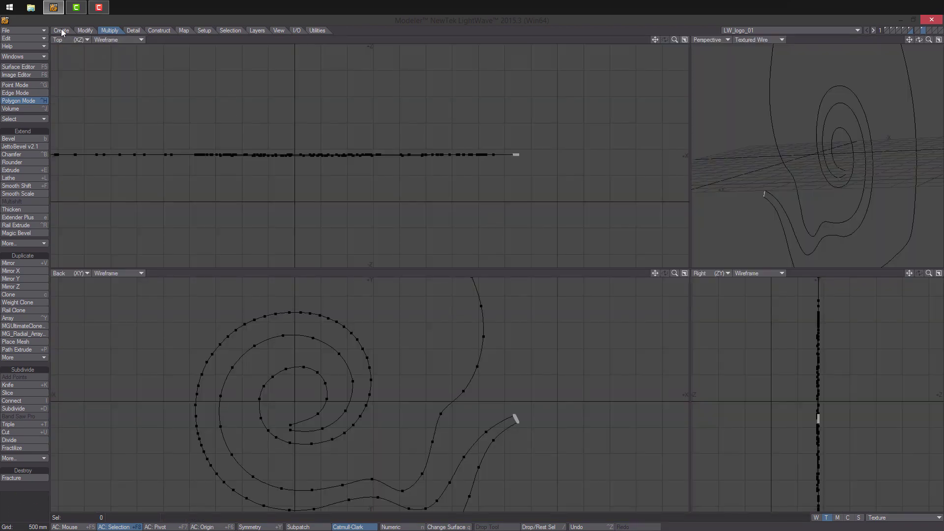
pyautogui.keyDown('ctrl'); pyautogui.keyDown('alt'); pyautogui.moveTo(430, 143); pyautogui.dragTo(370, 146); pyautogui.keyUp('alt'); pyautogui.keyUp('ctrl')
pyautogui.keyDown('alt'); pyautogui.moveTo(370, 146); pyautogui.dragTo(435, 152); pyautogui.keyUp('alt')
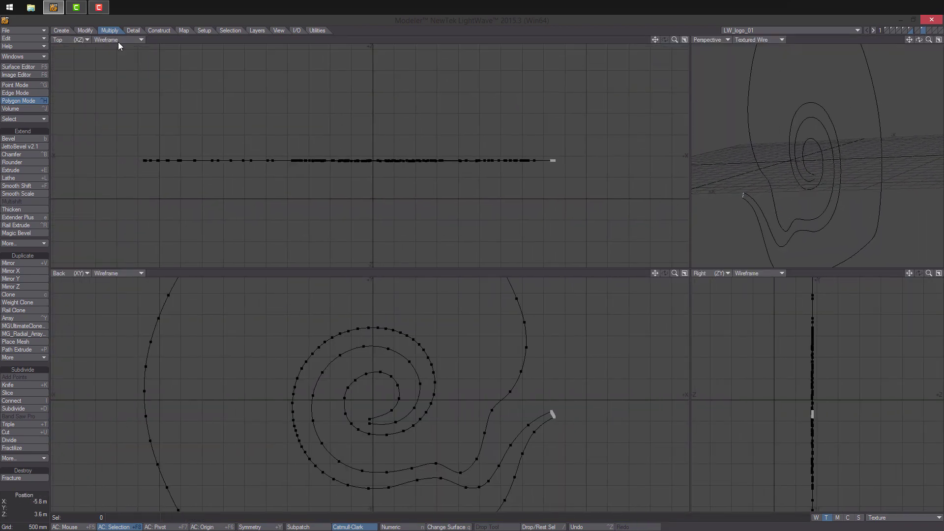
pyautogui.click(85, 30)
pyautogui.keyDown('ctrl'); pyautogui.keyDown('alt'); pyautogui.moveTo(545, 170); pyautogui.dragTo(539, 170); pyautogui.keyUp('alt'); pyautogui.keyUp('ctrl')
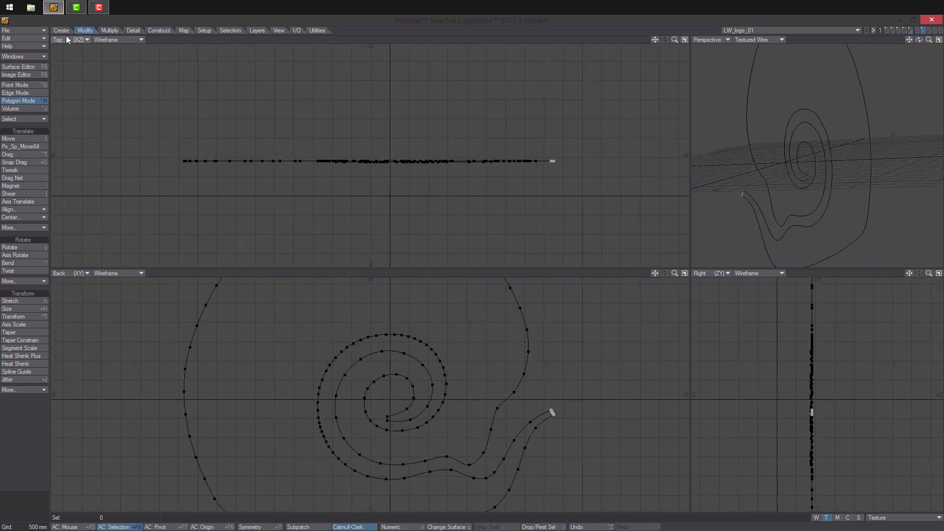
pyautogui.moveTo(65, 39); pyautogui.dragTo(67, 95)
pyautogui.keyDown('ctrl'); pyautogui.keyDown('alt'); pyautogui.moveTo(387, 133); pyautogui.dragTo(468, 143); pyautogui.keyUp('alt'); pyautogui.keyUp('ctrl')
pyautogui.moveTo(551, 412)
pyautogui.keyDown('ctrl'); pyautogui.keyDown('alt'); pyautogui.mouseDown()
pyautogui.moveTo(586, 413)
pyautogui.moveTo(537, 412)
pyautogui.mouseUp(); pyautogui.keyUp('alt'); pyautogui.keyUp('ctrl')
pyautogui.click(109, 31)
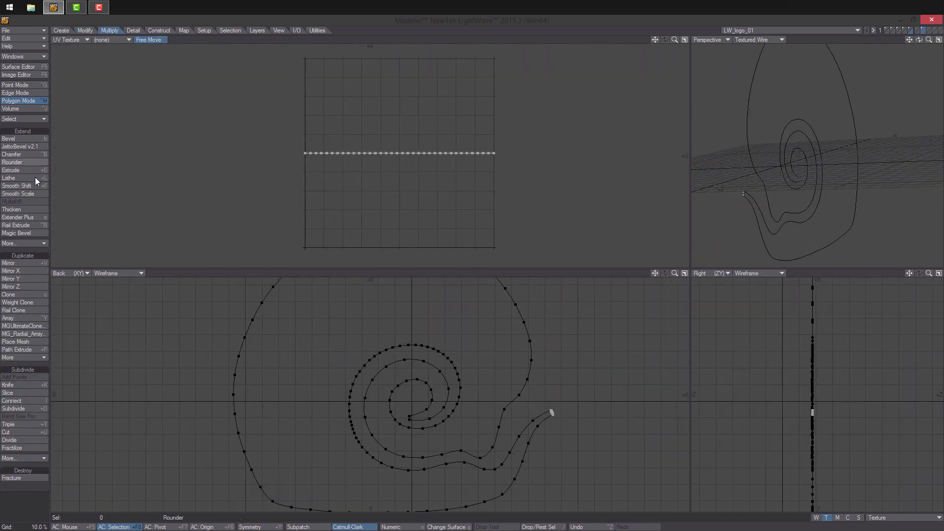
# - Try Rail Extrude on the short line along the background curves with 300 uniform knots, scaling and V UVs, and undo it
pyautogui.click(28, 225)
pyautogui.write('300')
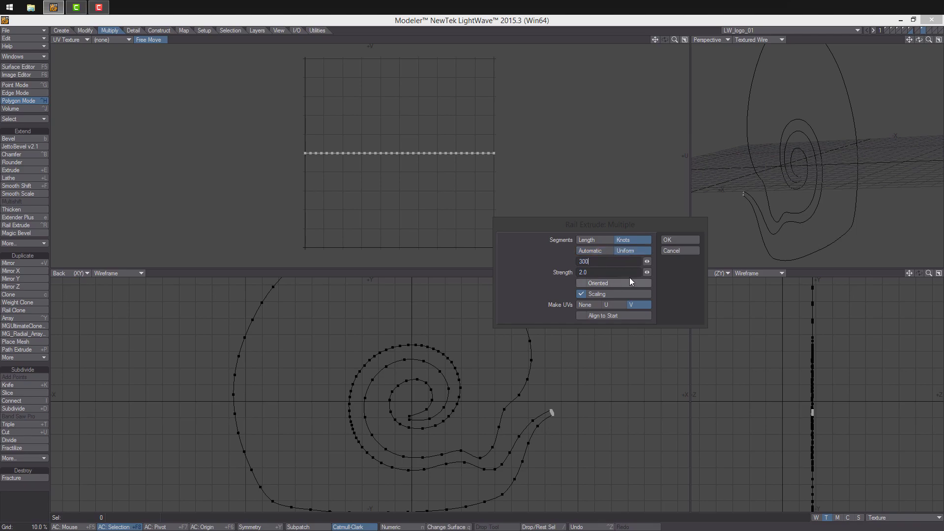
pyautogui.click(680, 240)
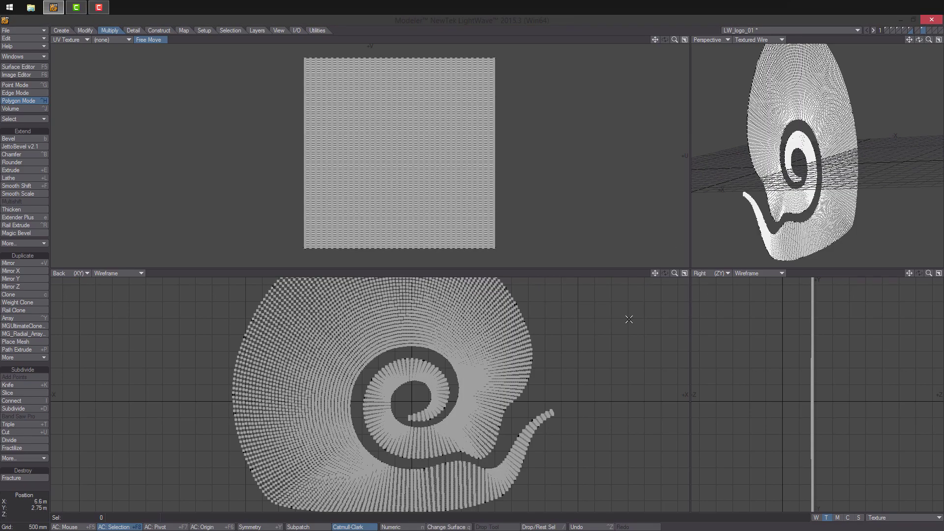
pyautogui.keyDown('ctrl'); pyautogui.keyDown('alt'); pyautogui.moveTo(518, 425); pyautogui.dragTo(366, 442); pyautogui.keyUp('alt'); pyautogui.keyUp('ctrl')
pyautogui.press('a')
pyautogui.moveTo(691, 268); pyautogui.dragTo(670, 138)
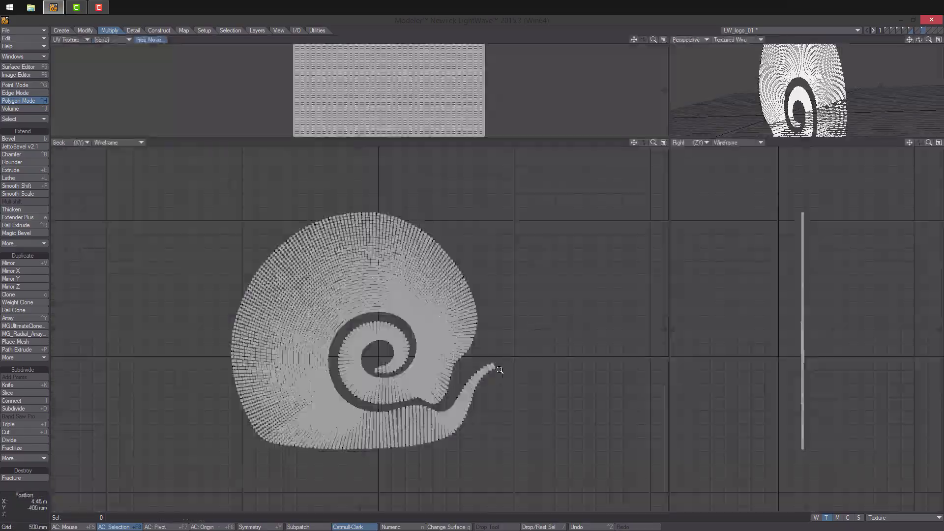
pyautogui.scroll(8, 506, 371)
pyautogui.scroll(-5, 450, 352)
pyautogui.keyDown('alt'); pyautogui.moveTo(498, 339); pyautogui.dragTo(510, 372); pyautogui.keyUp('alt')
pyautogui.moveTo(487, 422)
pyautogui.keyDown('ctrl'); pyautogui.keyDown('alt'); pyautogui.mouseDown()
pyautogui.moveTo(476, 414)
pyautogui.moveTo(497, 430)
pyautogui.moveTo(481, 408)
pyautogui.mouseUp(); pyautogui.keyUp('alt'); pyautogui.keyUp('ctrl')
pyautogui.hotkey('ctrl', 'z')
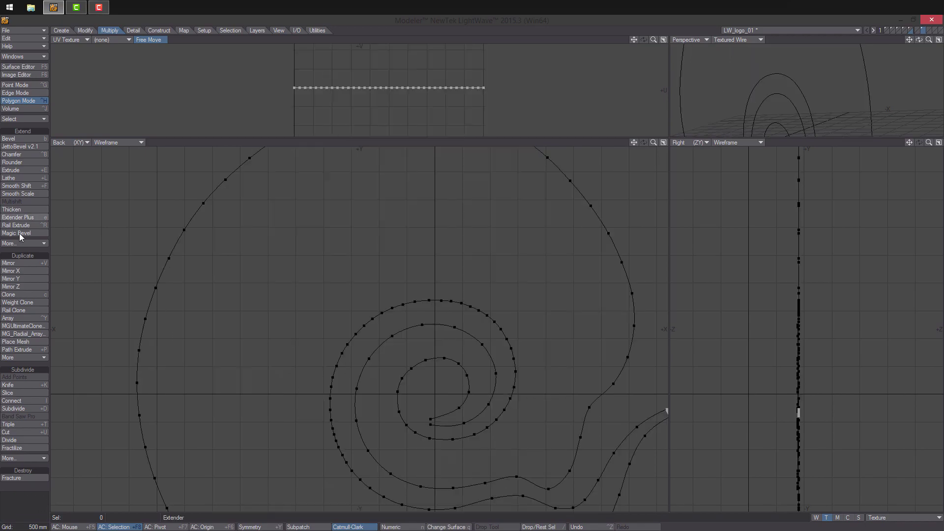
# - Rail Extrude the line along the background curves with 400 uniform knots, Oriented and Scaling on and V UVs, and inspect the mesh
pyautogui.click(16, 225)
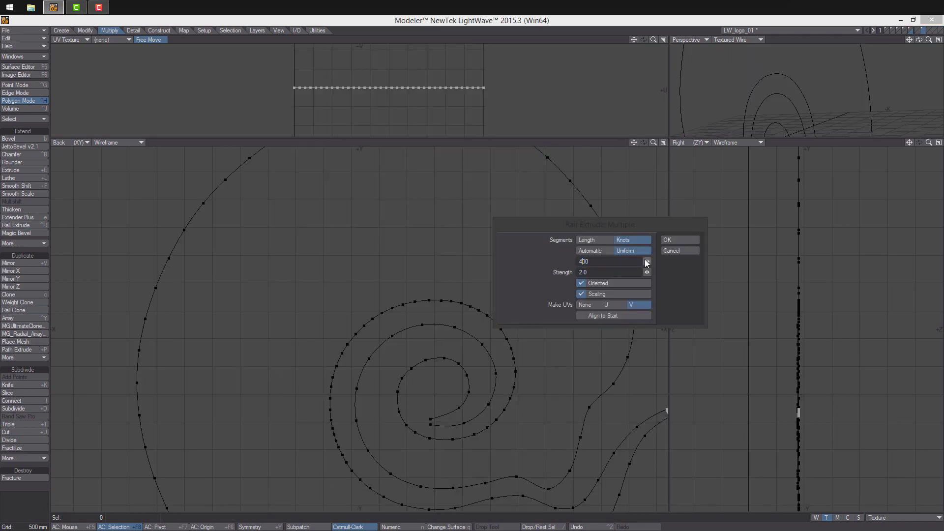
pyautogui.click(668, 241)
pyautogui.moveTo(535, 393)
pyautogui.keyDown('ctrl'); pyautogui.keyDown('alt'); pyautogui.mouseDown()
pyautogui.moveTo(566, 386)
pyautogui.moveTo(536, 384)
pyautogui.mouseUp(); pyautogui.keyUp('alt'); pyautogui.keyUp('ctrl')
pyautogui.keyDown('alt'); pyautogui.moveTo(654, 416); pyautogui.dragTo(551, 379); pyautogui.keyUp('alt')
pyautogui.moveTo(551, 379)
pyautogui.keyDown('ctrl'); pyautogui.keyDown('alt'); pyautogui.mouseDown()
pyautogui.moveTo(619, 375)
pyautogui.moveTo(550, 379)
pyautogui.moveTo(563, 378)
pyautogui.mouseUp(); pyautogui.keyUp('alt'); pyautogui.keyUp('ctrl')
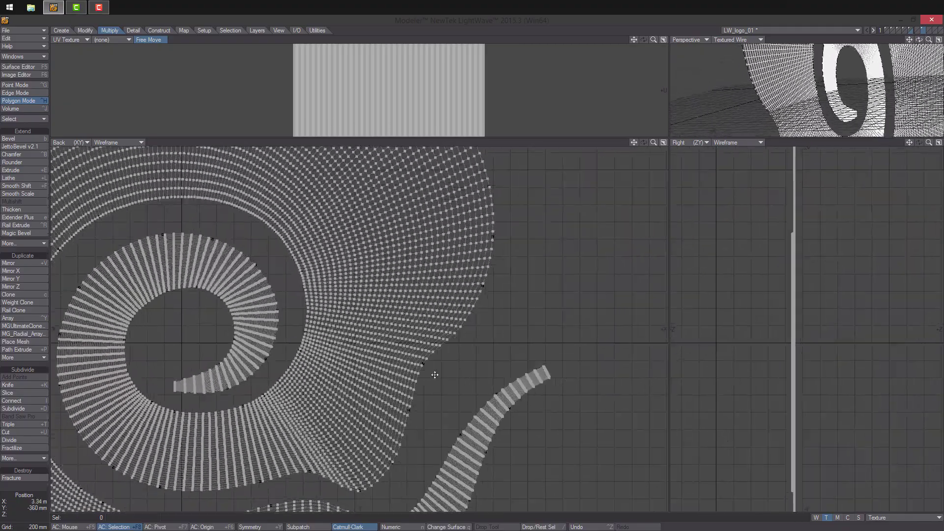
pyautogui.keyDown('alt'); pyautogui.moveTo(354, 388); pyautogui.dragTo(531, 306); pyautogui.keyUp('alt')
pyautogui.moveTo(669, 139); pyautogui.dragTo(576, 340)
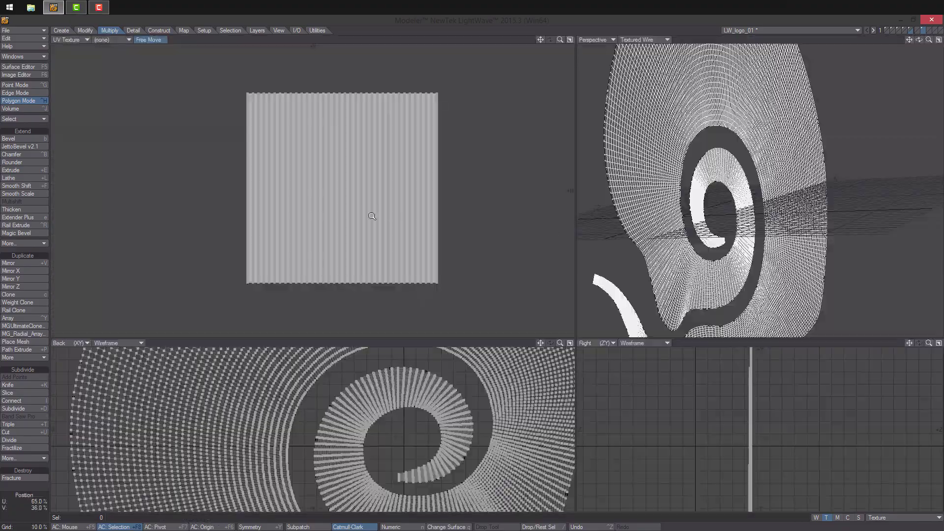
pyautogui.keyDown('ctrl'); pyautogui.keyDown('alt'); pyautogui.moveTo(162, 423); pyautogui.dragTo(201, 418); pyautogui.keyUp('alt'); pyautogui.keyUp('ctrl')
pyautogui.keyDown('alt'); pyautogui.moveTo(162, 393); pyautogui.dragTo(344, 342); pyautogui.keyUp('alt')
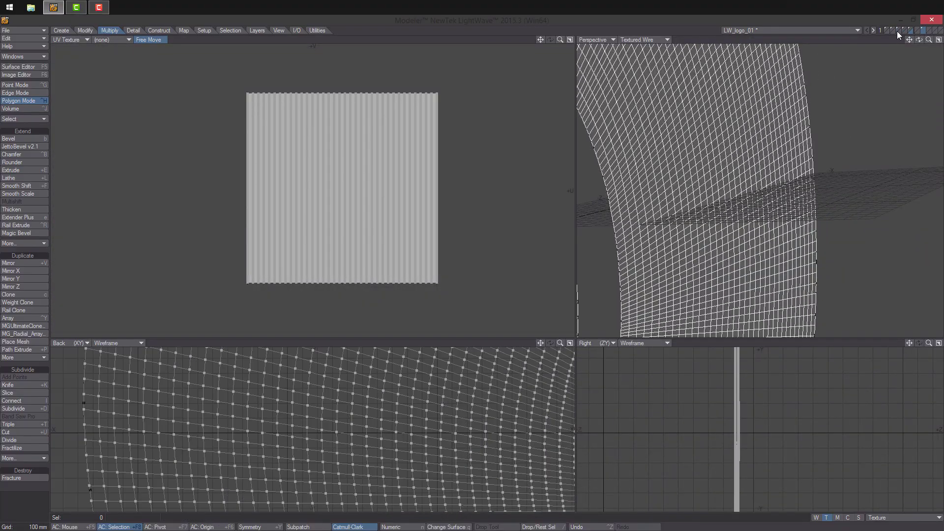
# - Show the extruded mesh without the background curves, set the Back view to Weight Shade, and drop any selection
pyautogui.click(896, 29)
pyautogui.click(893, 30)
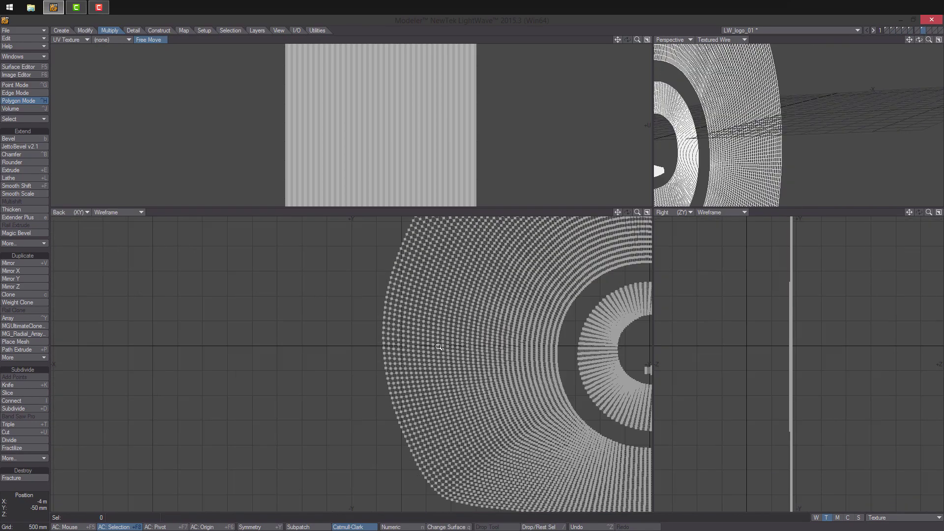
pyautogui.press('a')
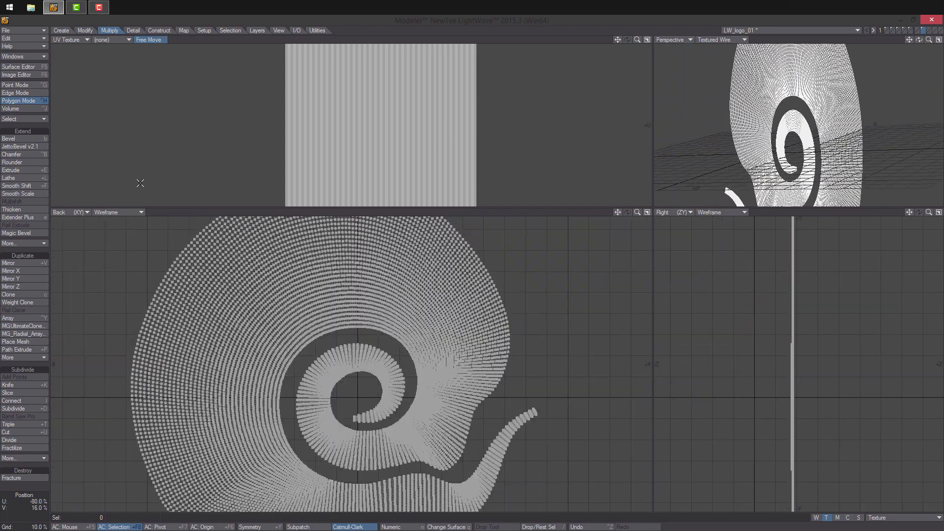
pyautogui.click(127, 265)
pyautogui.scroll(3, 388, 329)
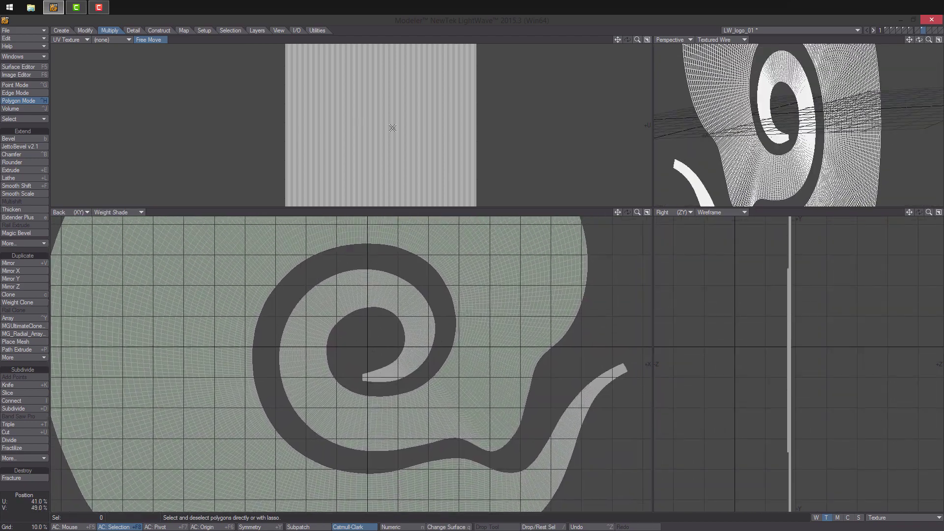
pyautogui.press('a')
pyautogui.moveTo(421, 110)
pyautogui.mouseDown()
pyautogui.moveTo(426, 174)
pyautogui.moveTo(421, 118)
pyautogui.moveTo(367, 130)
pyautogui.mouseUp()
pyautogui.press('/')
pyautogui.scroll(-5, 422, 126)
pyautogui.scroll(2, 456, 339)
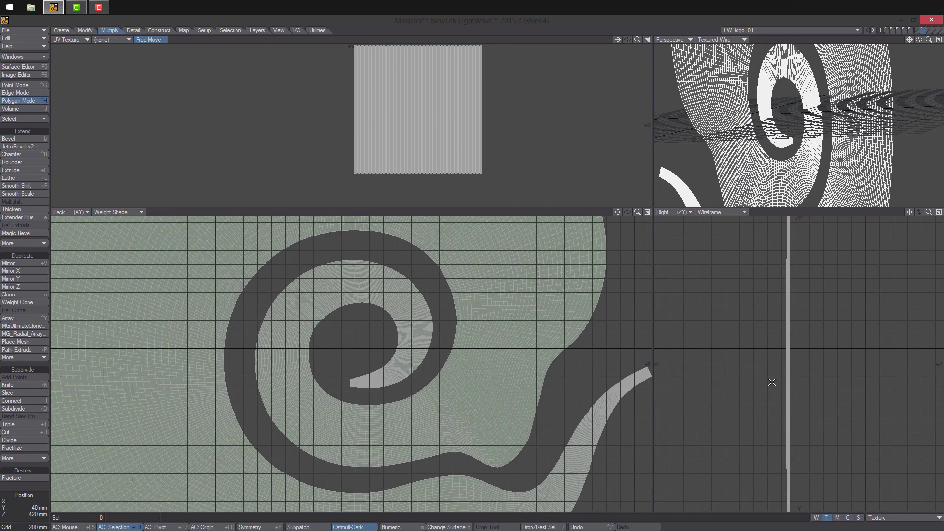
# - Try to convert the V values of the Texture UV map to a weight map named logo_falloff, and undo it
pyautogui.click(184, 30)
pyautogui.click(18, 216)
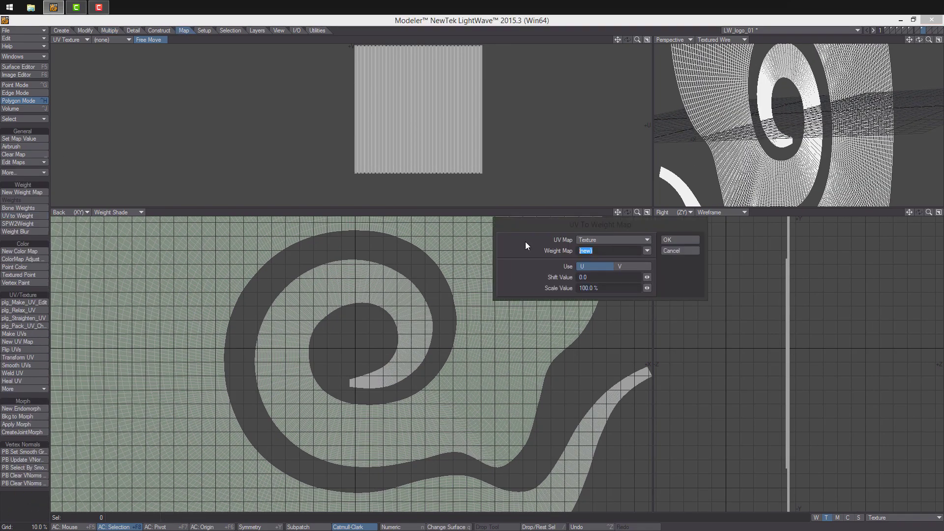
pyautogui.write('logo_falloff')
pyautogui.click(648, 266)
pyautogui.click(680, 240)
pyautogui.scroll(-2, 549, 369)
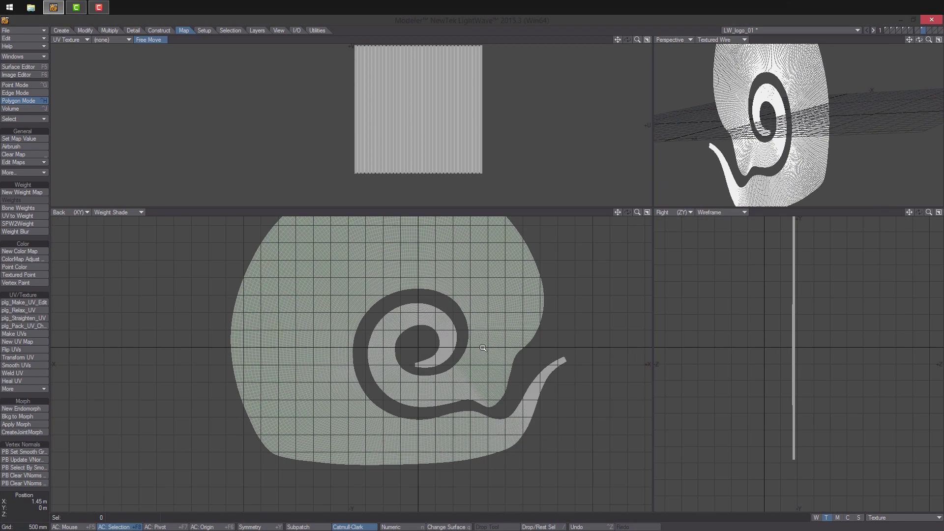
pyautogui.scroll(5, 541, 354)
pyautogui.hotkey('ctrl', 'z')
# - Convert the V values of the Texture UV map to a new weight map and make that weight map current
pyautogui.click(18, 216)
pyautogui.click(642, 267)
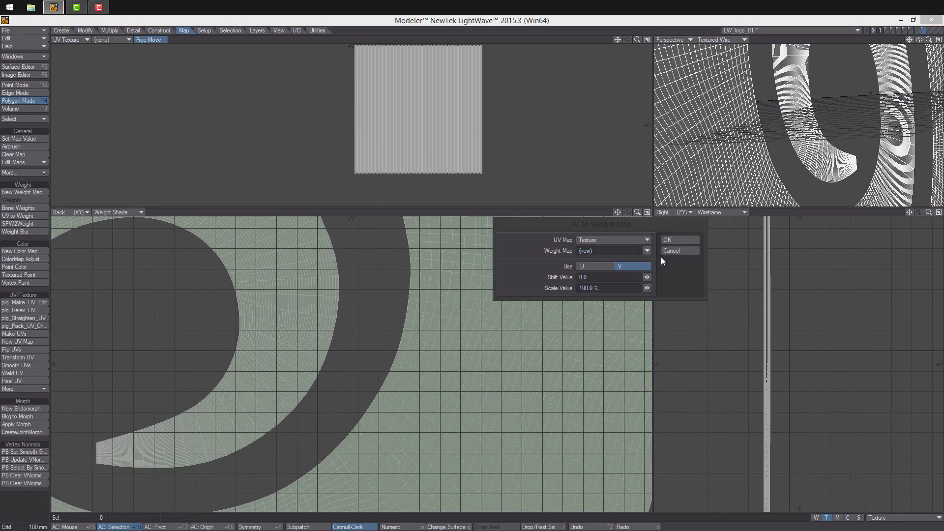
pyautogui.click(678, 241)
pyautogui.click(904, 518)
pyautogui.click(816, 518)
pyautogui.click(891, 518)
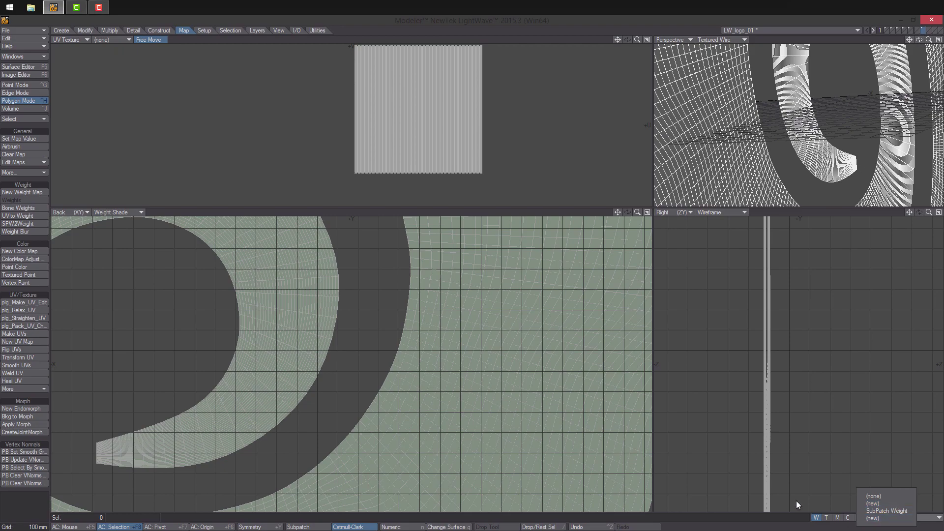
pyautogui.click(881, 519)
pyautogui.scroll(-2, 405, 325)
# - Rename the new weight map logo_falloff and check its gradient across the whole mesh
pyautogui.click(23, 56)
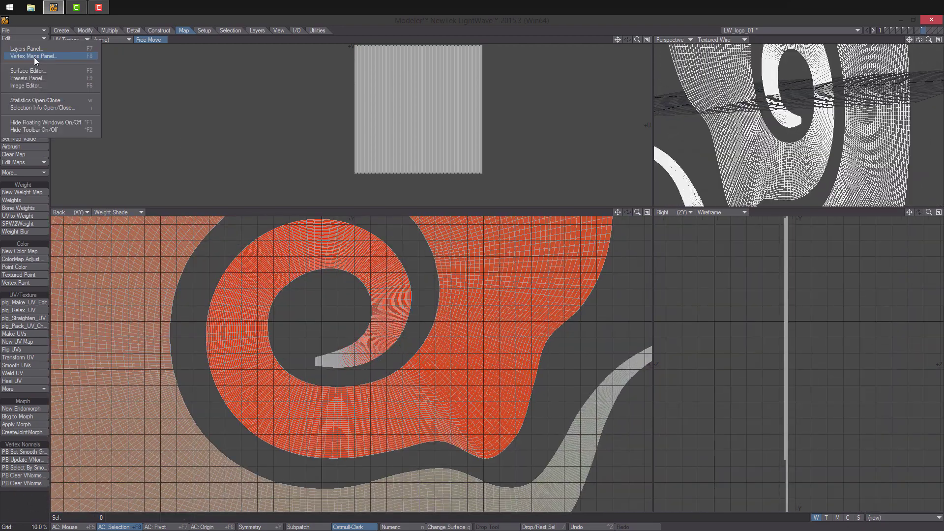
pyautogui.click(64, 100)
pyautogui.click(714, 172)
pyautogui.rightClick(714, 172)
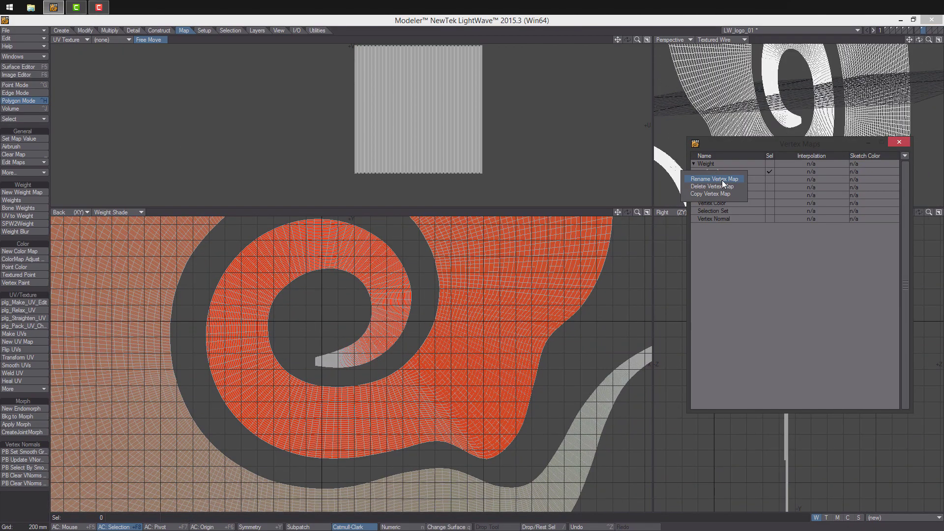
pyautogui.click(722, 180)
pyautogui.write('logo_falloff')
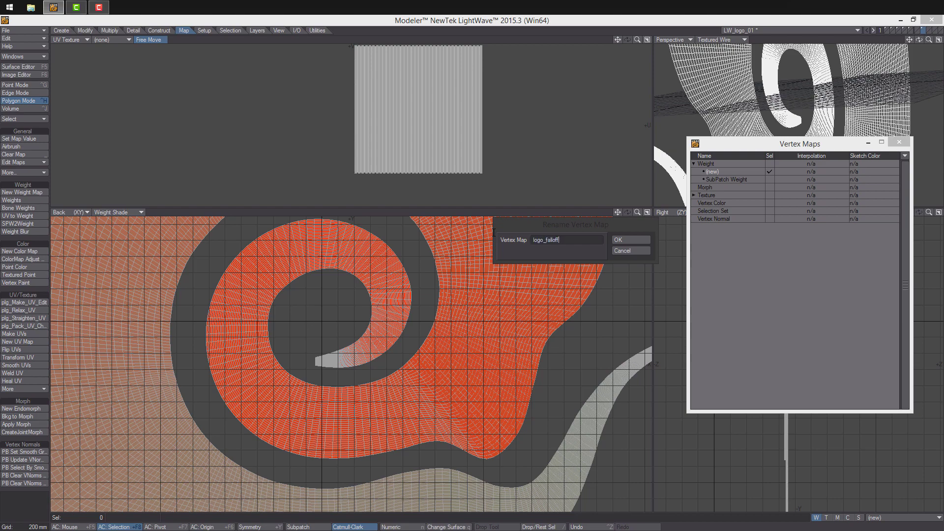
pyautogui.click(626, 240)
pyautogui.keyDown('ctrl'); pyautogui.keyDown('alt'); pyautogui.moveTo(434, 367); pyautogui.dragTo(394, 383); pyautogui.keyUp('alt'); pyautogui.keyUp('ctrl')
pyautogui.keyDown('alt'); pyautogui.moveTo(510, 287); pyautogui.dragTo(487, 340); pyautogui.keyUp('alt')
pyautogui.click(900, 143)
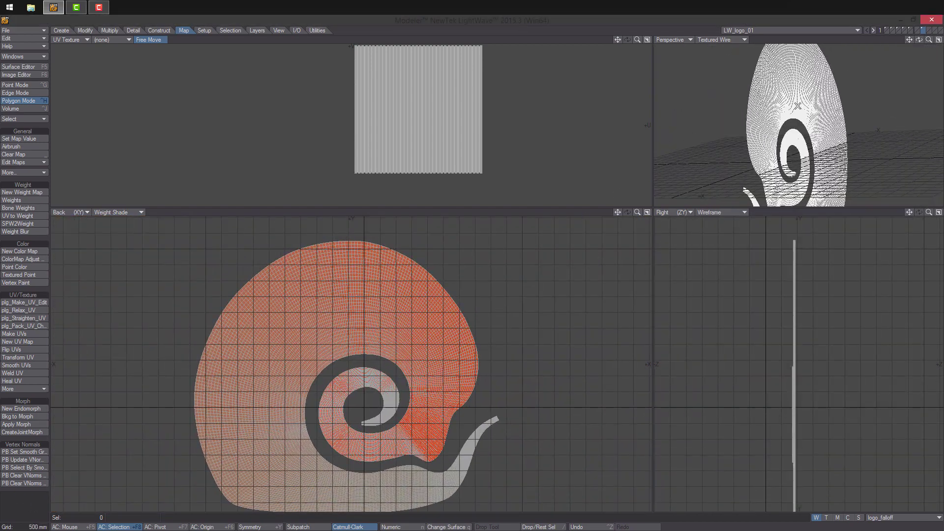
# - Switch the UV viewport back to Top (XZ) and use Set Value to flatten the mesh onto the Z origin plane
pyautogui.click(68, 39)
pyautogui.click(64, 24)
pyautogui.keyDown('ctrl'); pyautogui.keyDown('alt'); pyautogui.moveTo(381, 136); pyautogui.dragTo(438, 143); pyautogui.keyUp('alt'); pyautogui.keyUp('ctrl')
pyautogui.press('v')
pyautogui.press('Return')
pyautogui.press('Return')
pyautogui.keyDown('ctrl'); pyautogui.keyDown('alt'); pyautogui.moveTo(418, 308); pyautogui.dragTo(398, 315); pyautogui.keyUp('alt'); pyautogui.keyUp('ctrl')
# - Show the solid logo's layer together with the weighted mesh and check that the mesh covers the logo
pyautogui.keyDown('shift'); pyautogui.click(886, 29); pyautogui.keyUp('shift')
pyautogui.keyDown('ctrl'); pyautogui.keyDown('alt'); pyautogui.moveTo(441, 363); pyautogui.dragTo(480, 358); pyautogui.keyUp('alt'); pyautogui.keyUp('ctrl')
pyautogui.keyDown('alt'); pyautogui.moveTo(359, 366); pyautogui.dragTo(451, 369); pyautogui.keyUp('alt')
pyautogui.keyDown('ctrl'); pyautogui.keyDown('alt'); pyautogui.moveTo(450, 369); pyautogui.dragTo(422, 377); pyautogui.keyUp('alt'); pyautogui.keyUp('ctrl')
pyautogui.press('KP_0')
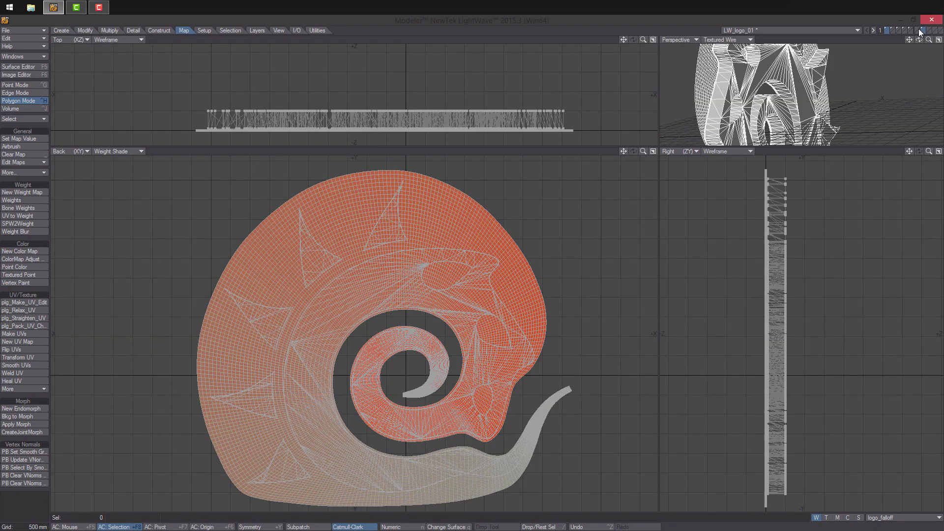
# - Move the path curves to the last layer and put the weighted mesh in the layer they occupied
pyautogui.click(892, 29)
pyautogui.click(895, 27)
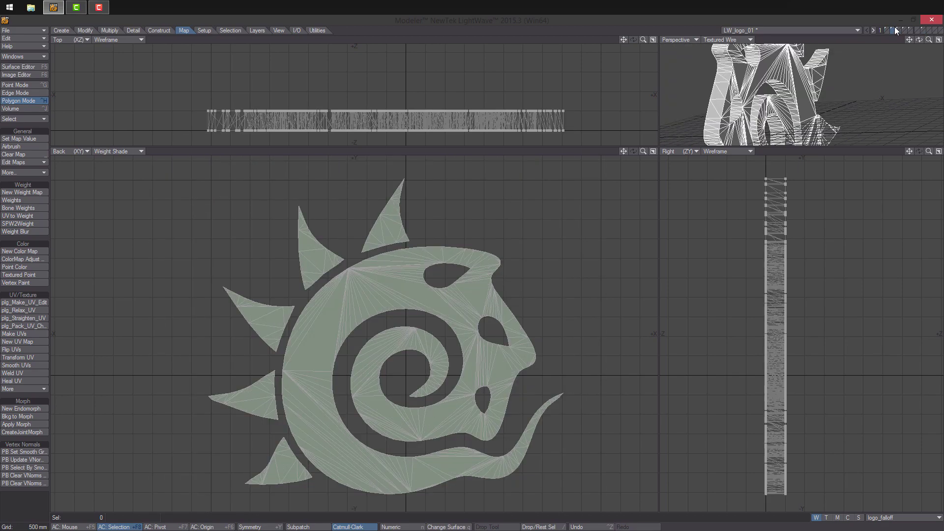
pyautogui.click(908, 27)
pyautogui.click(921, 28)
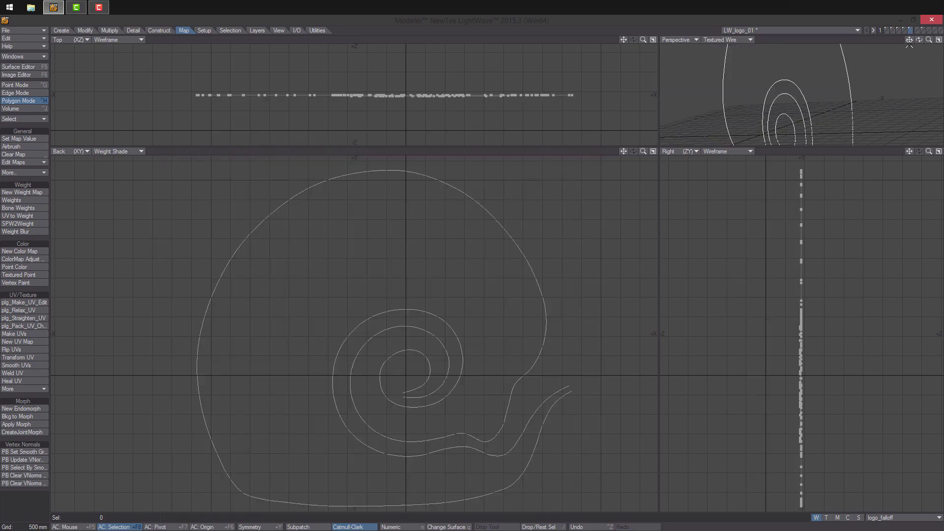
pyautogui.click(941, 30)
pyautogui.click(910, 29)
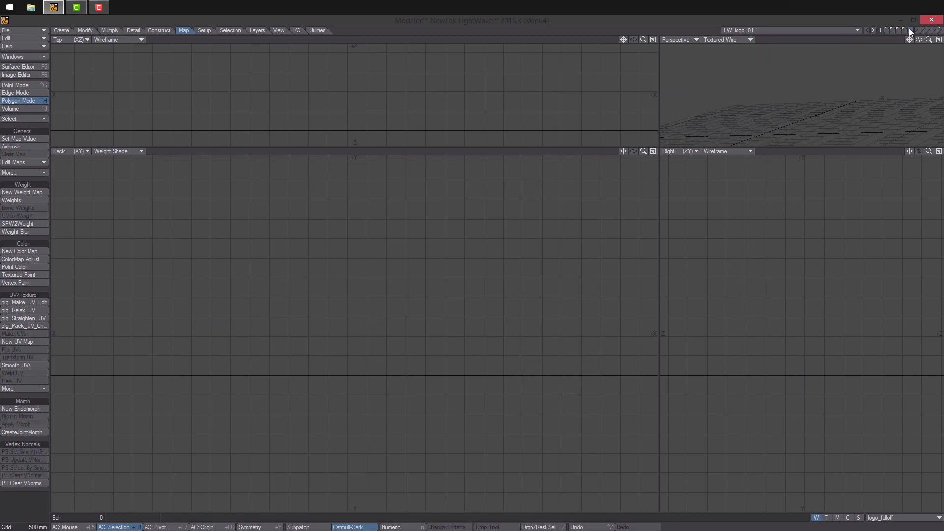
pyautogui.click(910, 29)
# - Assign the weighted mesh a new surface named logo_weight_template
pyautogui.write('q')
pyautogui.write('wir')
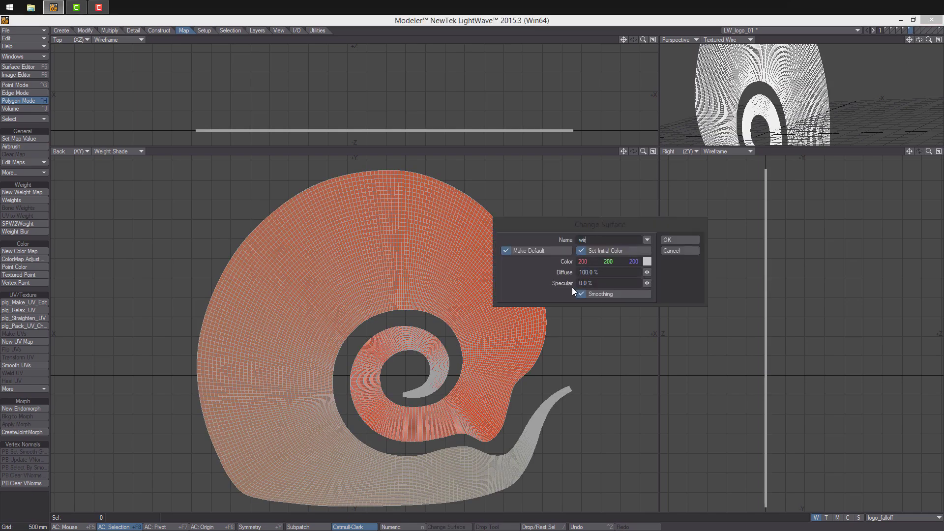
pyautogui.press('BackSpace')
pyautogui.press('BackSpace')
pyautogui.press('BackSpace')
pyautogui.write('logo_wq')
pyautogui.press('BackSpace')
pyautogui.write('eighgt')
pyautogui.press('BackSpace')
pyautogui.press('BackSpace')
pyautogui.press('BackSpace')
pyautogui.press('BackSpace')
pyautogui.press('BackSpace')
pyautogui.press('BackSpace')
pyautogui.write('eight_template')
pyautogui.click(680, 240)
# - Save the logo object and view the weighted mesh from the front in perspective
pyautogui.press('a')
pyautogui.moveTo(659, 146); pyautogui.dragTo(605, 254)
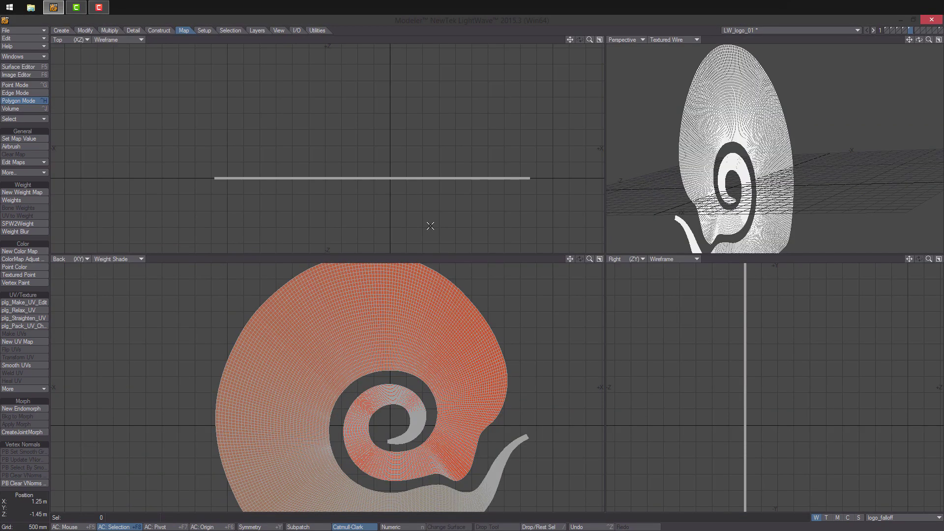
pyautogui.press('s')
pyautogui.keyDown('alt'); pyautogui.moveTo(728, 165); pyautogui.dragTo(900, 48); pyautogui.keyUp('alt')
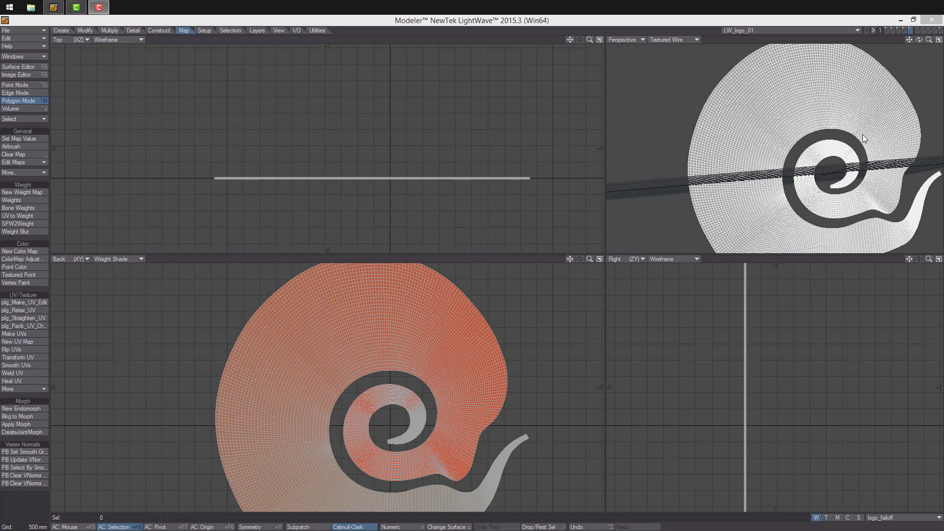
# - Set the Back view to Wireframe and review the contents of the logo and mesh layers
pyautogui.click(888, 30)
pyautogui.click(892, 30)
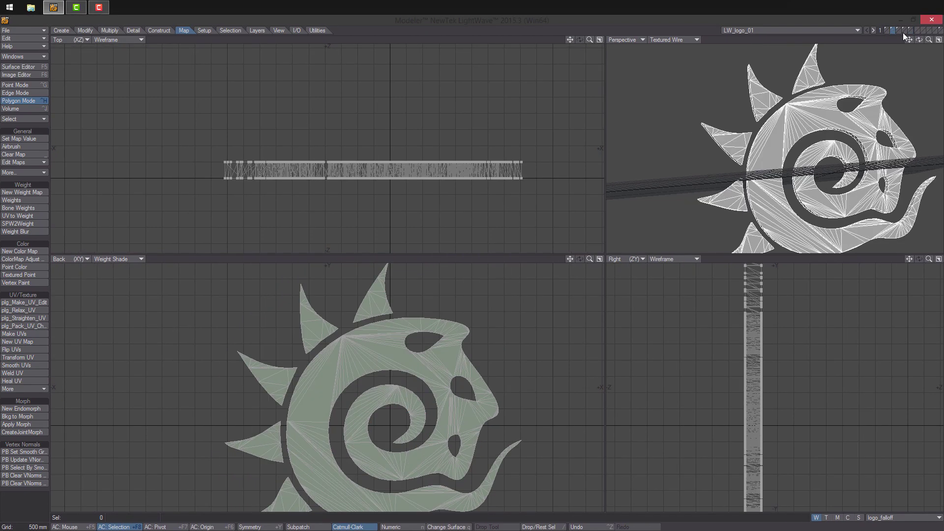
pyautogui.click(900, 31)
pyautogui.click(122, 258)
pyautogui.click(129, 223)
pyautogui.press('5')
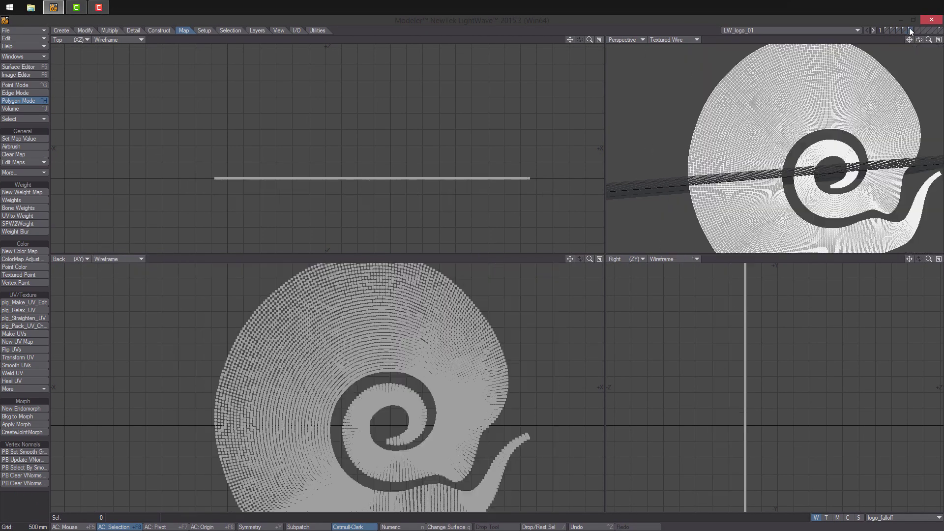
# - Make the empty sixth layer active with the layer 2 low-poly logo in the background
pyautogui.keyDown('alt'); pyautogui.moveTo(389, 346); pyautogui.dragTo(379, 351); pyautogui.keyUp('alt')
pyautogui.click(917, 30)
pyautogui.click(894, 32)
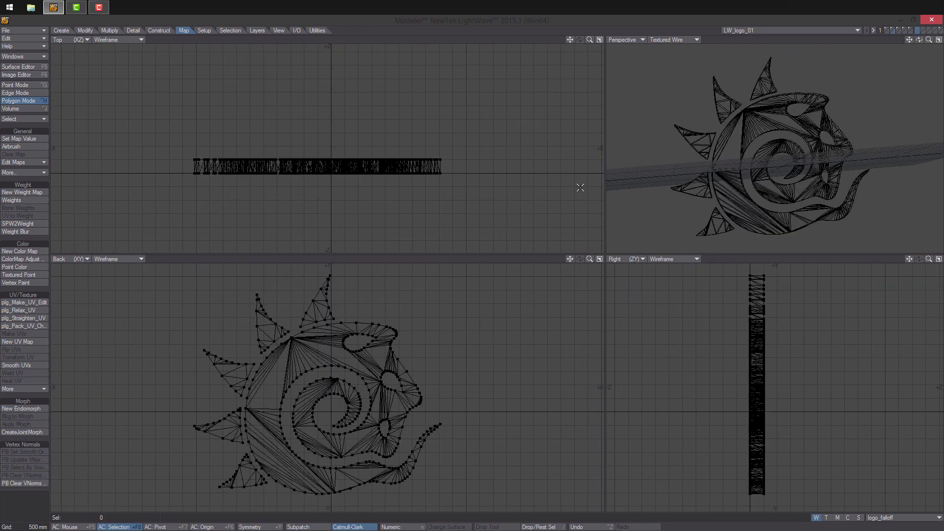
# - Start a ball primitive at the origin using the Tessellation type
pyautogui.click(61, 30)
pyautogui.click(19, 146)
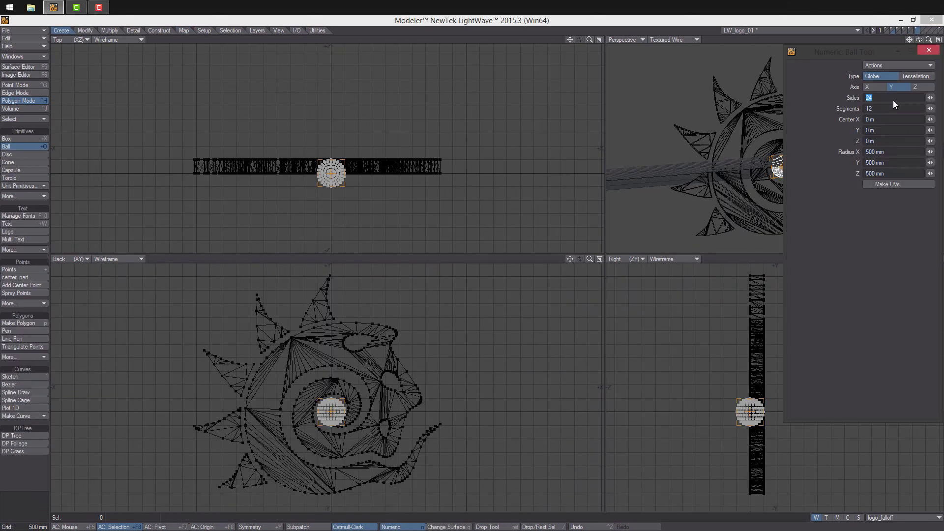
pyautogui.click(916, 76)
pyautogui.scroll(5, 334, 421)
# - Set the tessellated ball's radius to 50 mm on X, Y and Z, and finish creating it
pyautogui.click(875, 152)
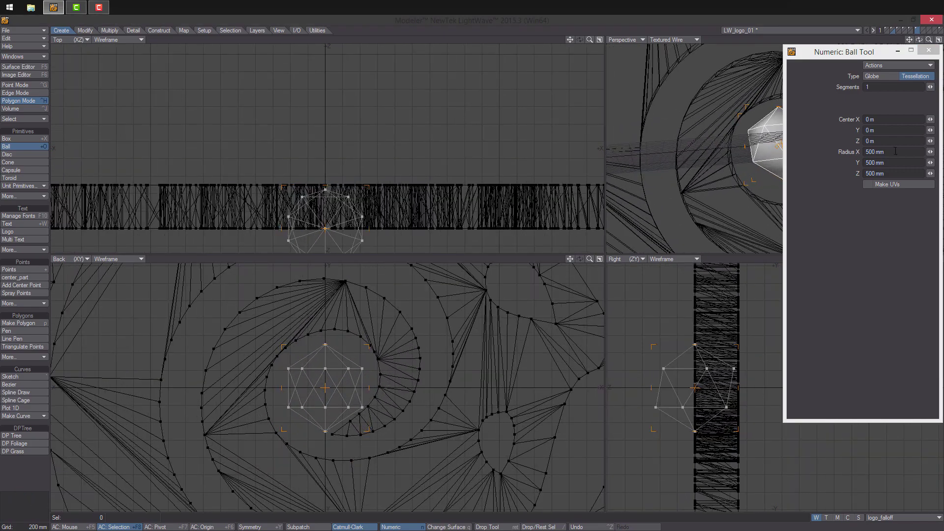
pyautogui.press('BackSpace')
pyautogui.click(874, 164)
pyautogui.press('BackSpace')
pyautogui.click(874, 174)
pyautogui.press('BackSpace')
pyautogui.press('Return')
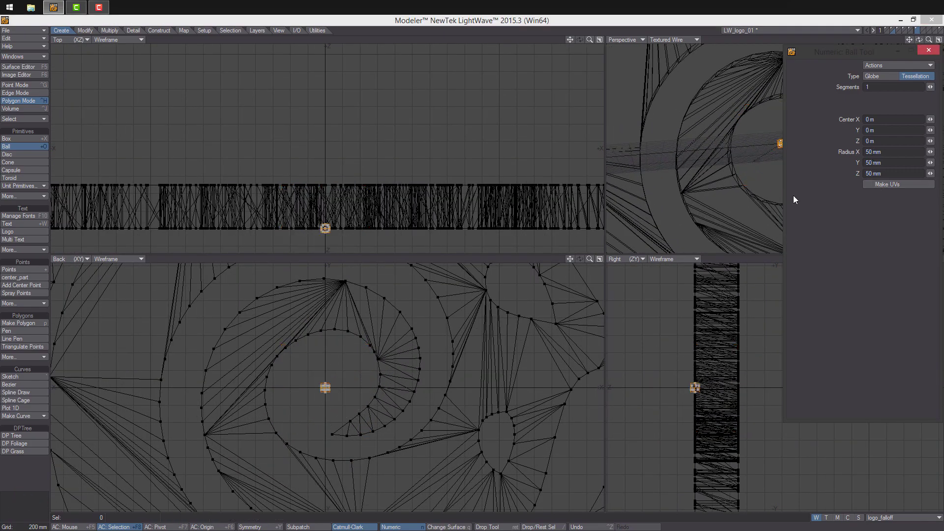
pyautogui.scroll(-5, 452, 349)
pyautogui.keyDown('alt'); pyautogui.moveTo(451, 348); pyautogui.dragTo(399, 349); pyautogui.keyUp('alt')
pyautogui.press('Return')
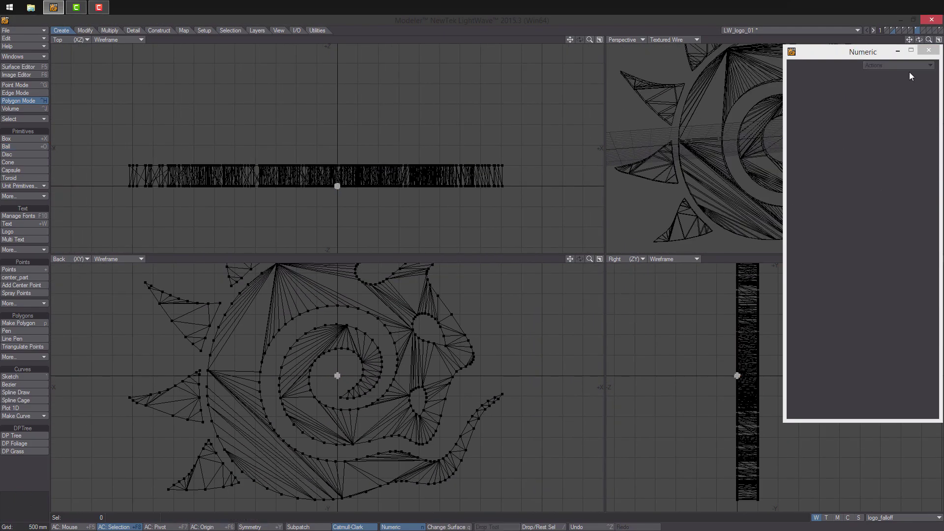
pyautogui.click(929, 50)
# - Assign the small ball a new surface named instance
pyautogui.scroll(5, 768, 158)
pyautogui.keyDown('alt'); pyautogui.moveTo(848, 148); pyautogui.dragTo(754, 150); pyautogui.keyUp('alt')
pyautogui.write('q')
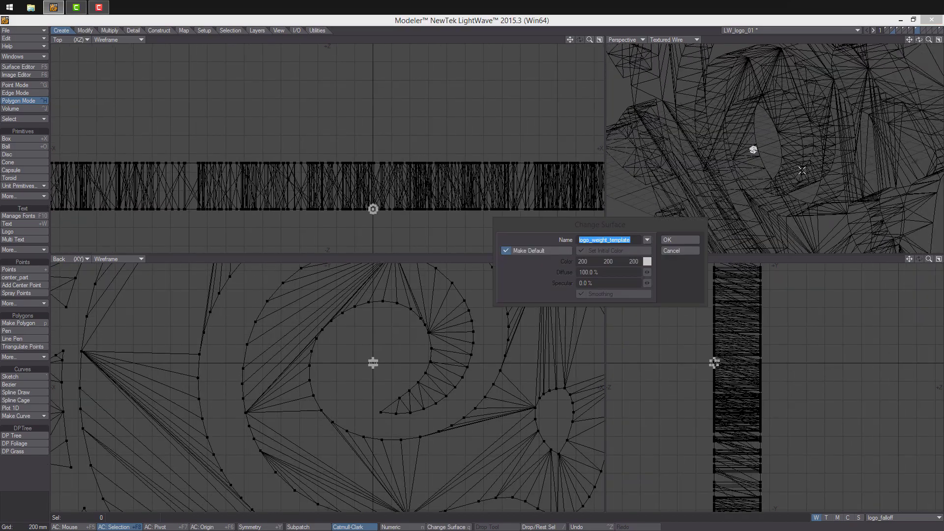
pyautogui.write('instance')
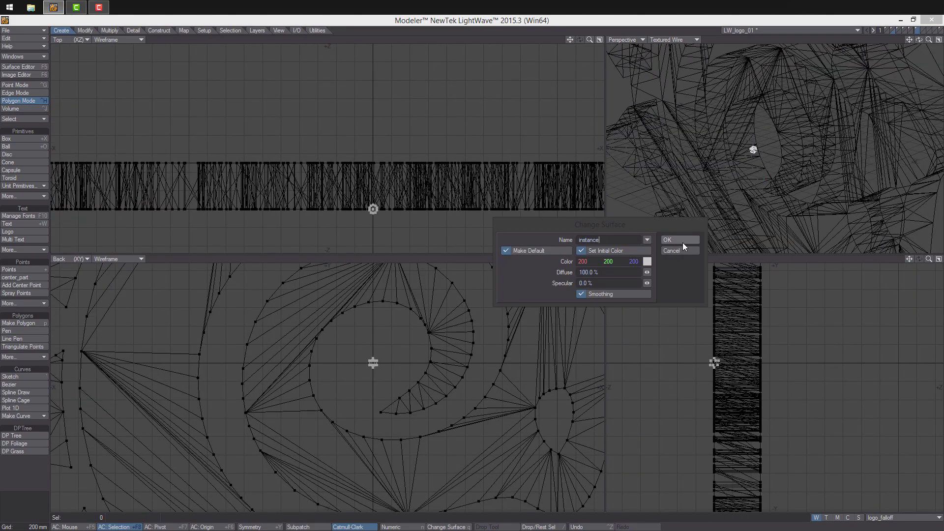
pyautogui.click(682, 241)
pyautogui.scroll(3, 748, 148)
pyautogui.scroll(-1, 787, 145)
pyautogui.scroll(-1, 824, 167)
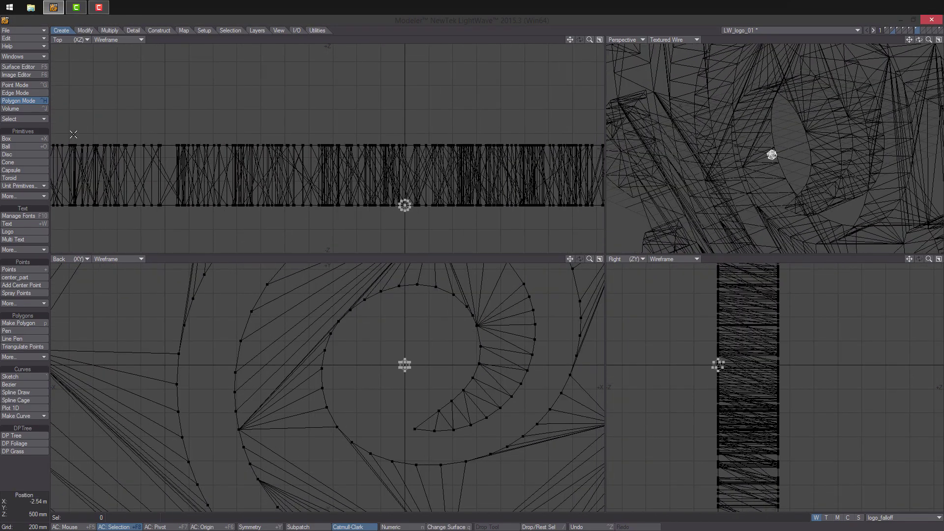
# - Open the layer list of LW_logo_01 and name the first layer logo
pyautogui.click(24, 58)
pyautogui.click(39, 89)
pyautogui.moveTo(211, 190); pyautogui.dragTo(370, 202)
pyautogui.click(300, 222)
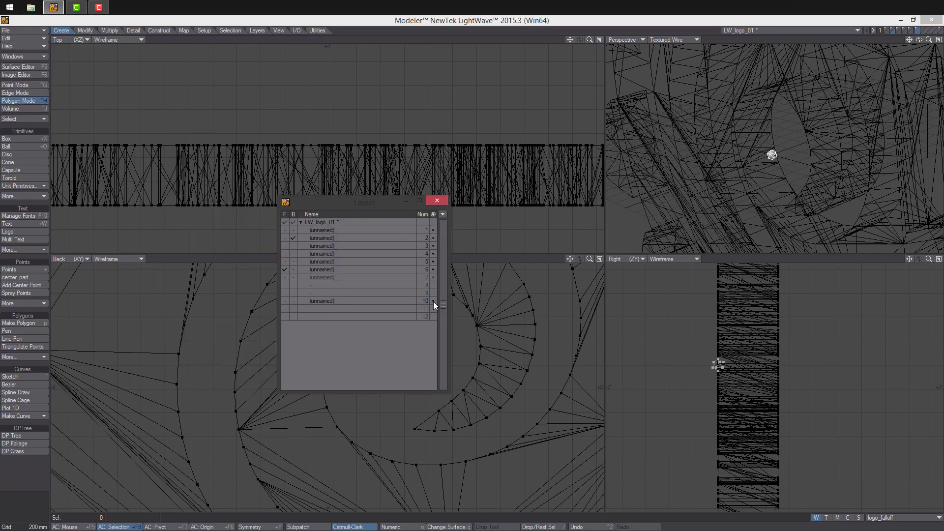
pyautogui.click(327, 230)
pyautogui.doubleClick(325, 231)
pyautogui.write('logo')
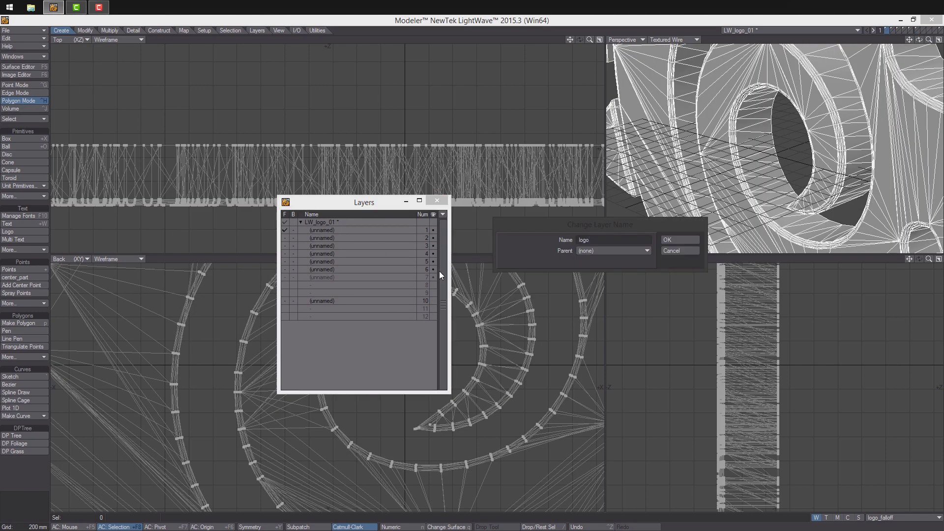
pyautogui.press('Return')
# - Name layers 2 to 5 logo_low, cutter_template, cutter and weight_template
pyautogui.doubleClick(419, 238)
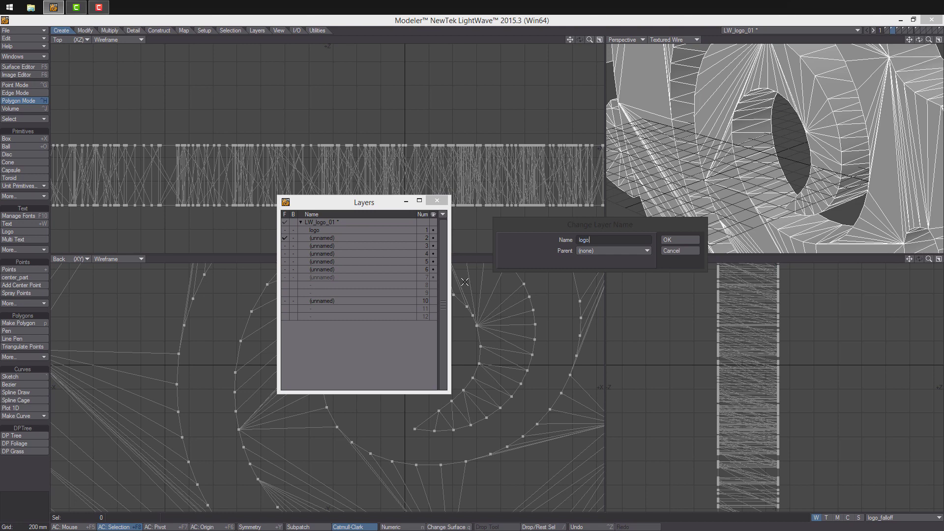
pyautogui.click(664, 241)
pyautogui.doubleClick(344, 246)
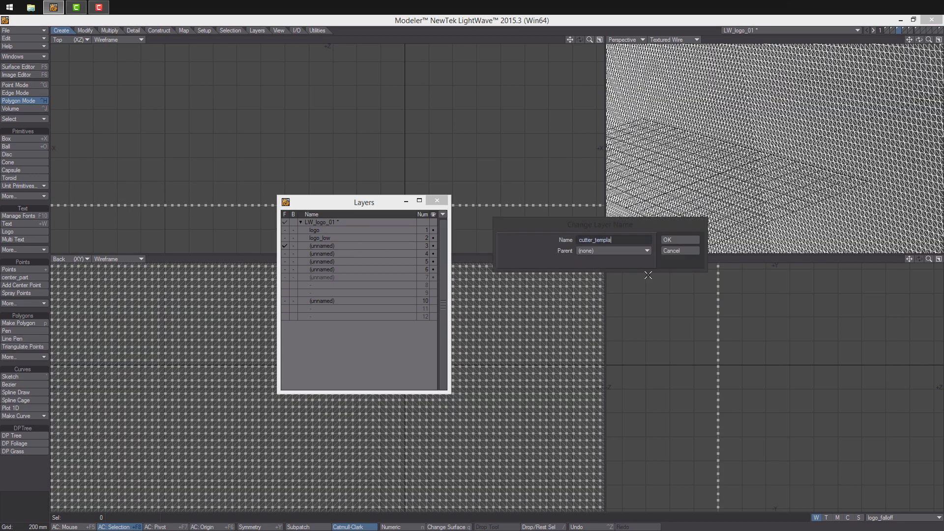
pyautogui.click(672, 240)
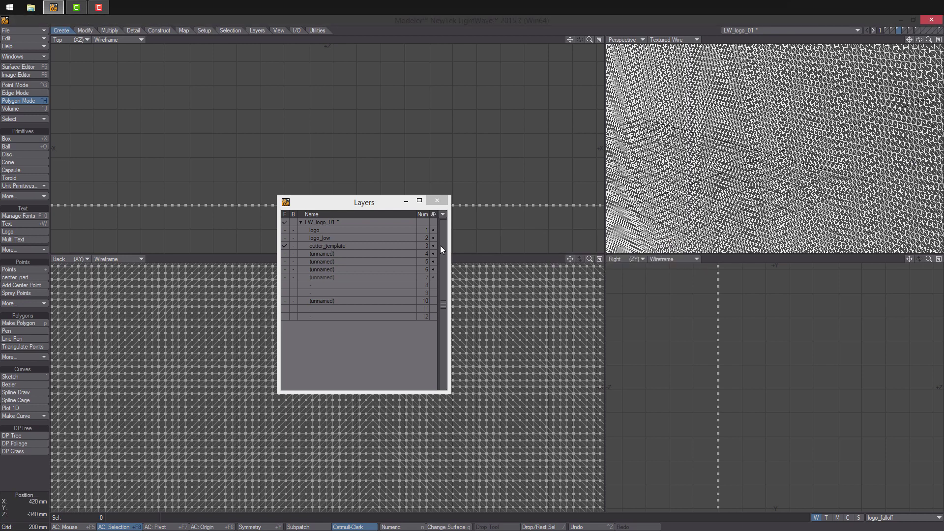
pyautogui.doubleClick(428, 254)
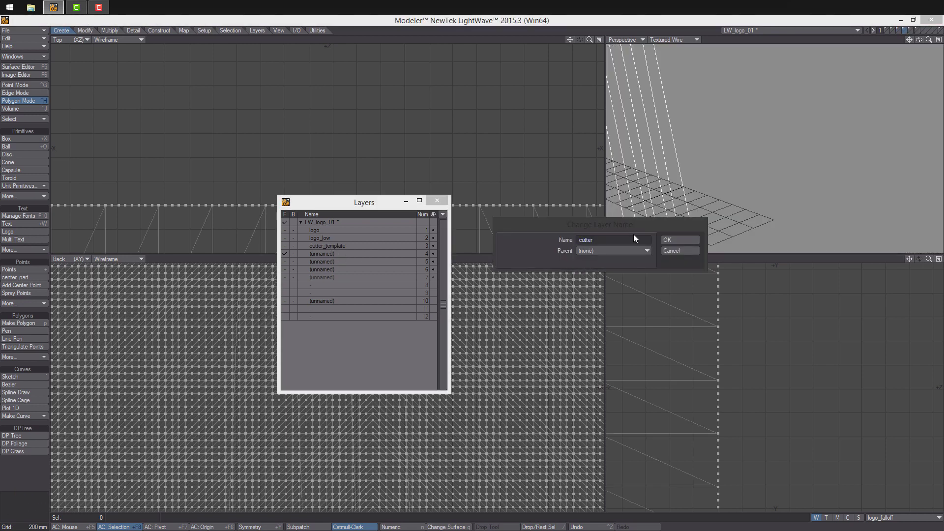
pyautogui.click(672, 241)
pyautogui.doubleClick(324, 260)
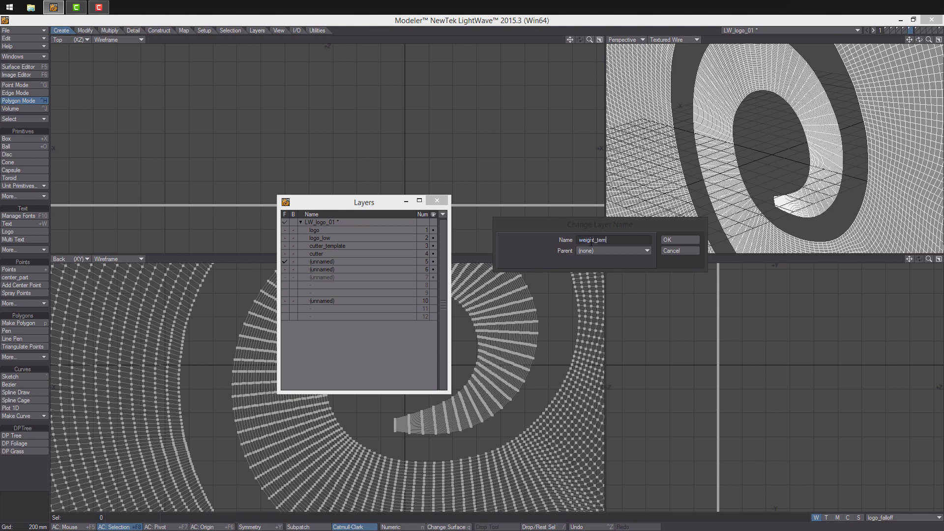
pyautogui.click(676, 241)
# - Name the sixth layer, which holds the small ball, instance and close the layer list
pyautogui.doubleClick(326, 270)
pyautogui.write('instance')
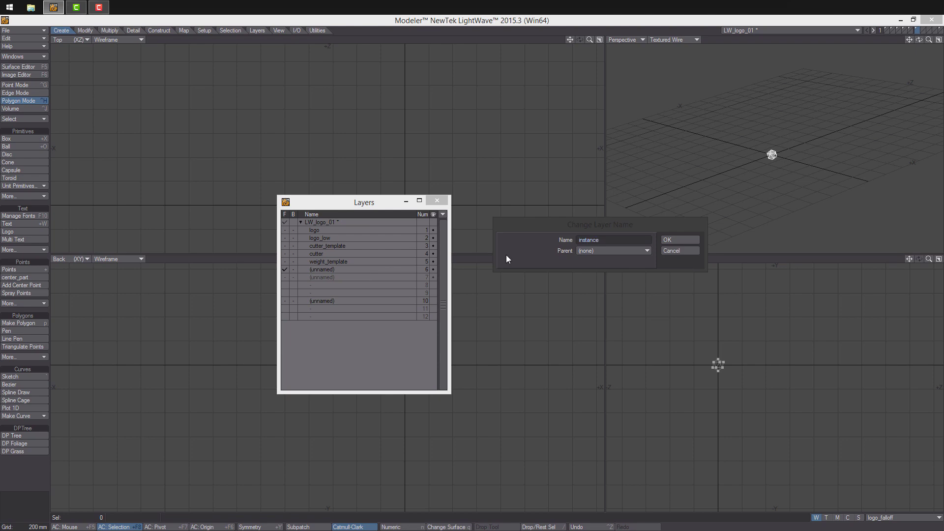
pyautogui.press('Return')
pyautogui.click(436, 200)
# - Review the logo object's surfaces, including logo_weight_template and cutter, in the Surface Editor
pyautogui.press('F5')
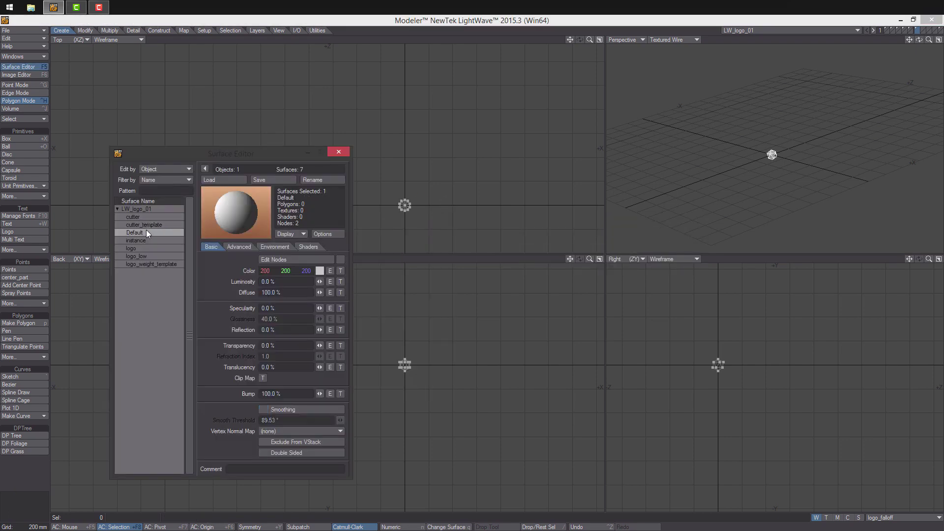
pyautogui.click(152, 264)
pyautogui.click(140, 217)
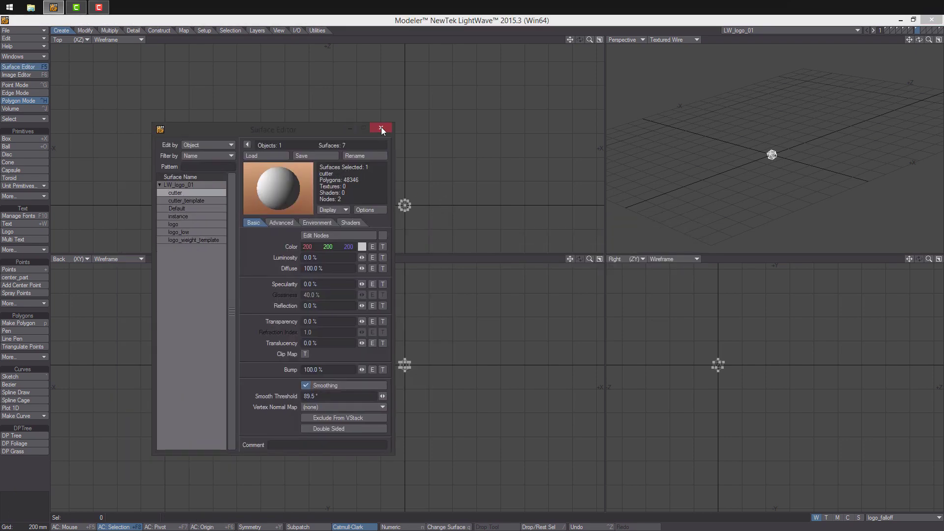
pyautogui.click(382, 129)
# - Enlarge the Perspective viewport and look through the logo, logo_low, cutter_template, cutter and weight_template layers
pyautogui.moveTo(606, 256); pyautogui.dragTo(363, 301)
pyautogui.click(888, 31)
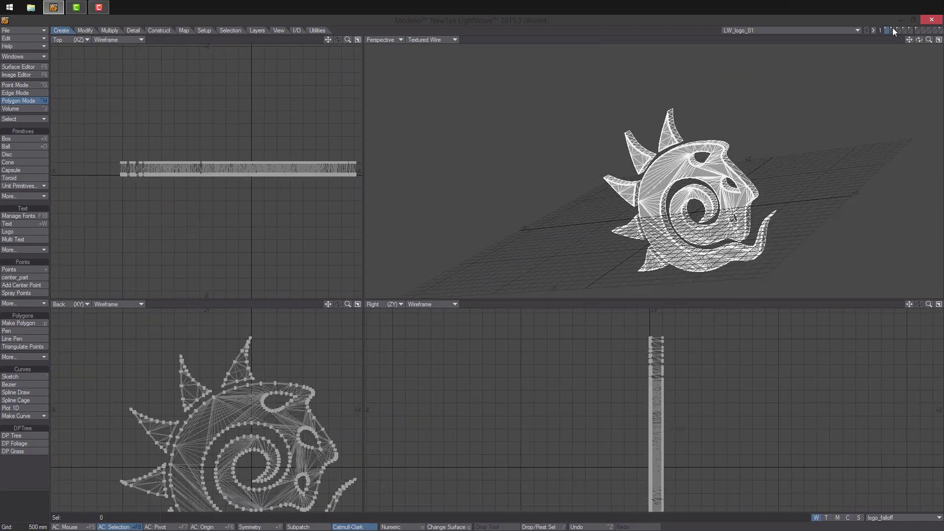
pyautogui.click(894, 30)
pyautogui.click(900, 30)
pyautogui.click(905, 31)
pyautogui.moveTo(920, 40); pyautogui.dragTo(881, 39)
pyautogui.click(910, 31)
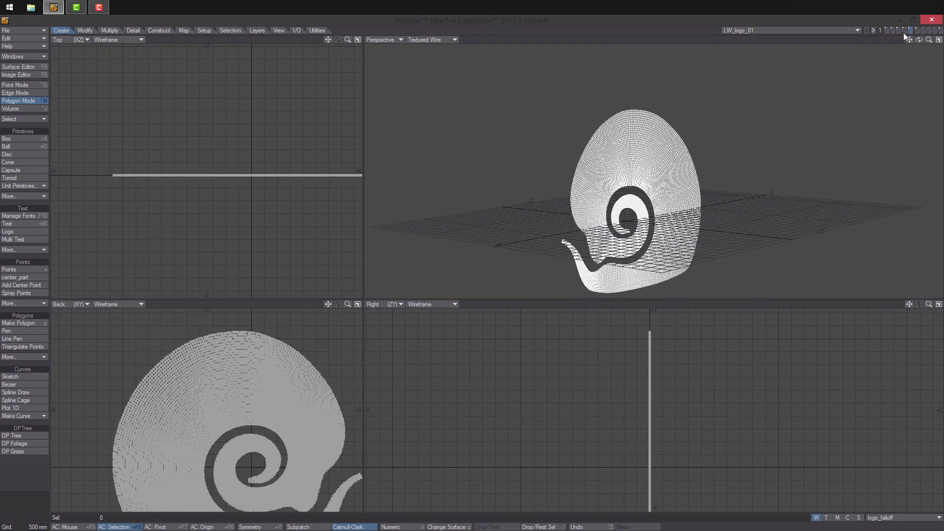
# - Inspect the weight_template spiral mesh from the front in perspective and recheck the surface list
pyautogui.keyDown('alt'); pyautogui.moveTo(738, 167); pyautogui.dragTo(608, 162); pyautogui.keyUp('alt')
pyautogui.keyDown('alt'); pyautogui.keyDown('shift'); pyautogui.moveTo(608, 162); pyautogui.dragTo(590, 172); pyautogui.keyUp('shift'); pyautogui.keyUp('alt')
pyautogui.keyDown('ctrl'); pyautogui.keyDown('alt'); pyautogui.moveTo(590, 172); pyautogui.dragTo(639, 164); pyautogui.keyUp('alt'); pyautogui.keyUp('ctrl')
pyautogui.keyDown('ctrl'); pyautogui.keyDown('alt'); pyautogui.moveTo(639, 165); pyautogui.dragTo(610, 162); pyautogui.keyUp('alt'); pyautogui.keyUp('ctrl')
pyautogui.press('F5')
pyautogui.click(380, 128)
pyautogui.keyDown('alt'); pyautogui.moveTo(610, 162); pyautogui.dragTo(635, 148); pyautogui.keyUp('alt')
# - Run an additional Detail polygon command on the weight_template mesh and save the object
pyautogui.click(159, 30)
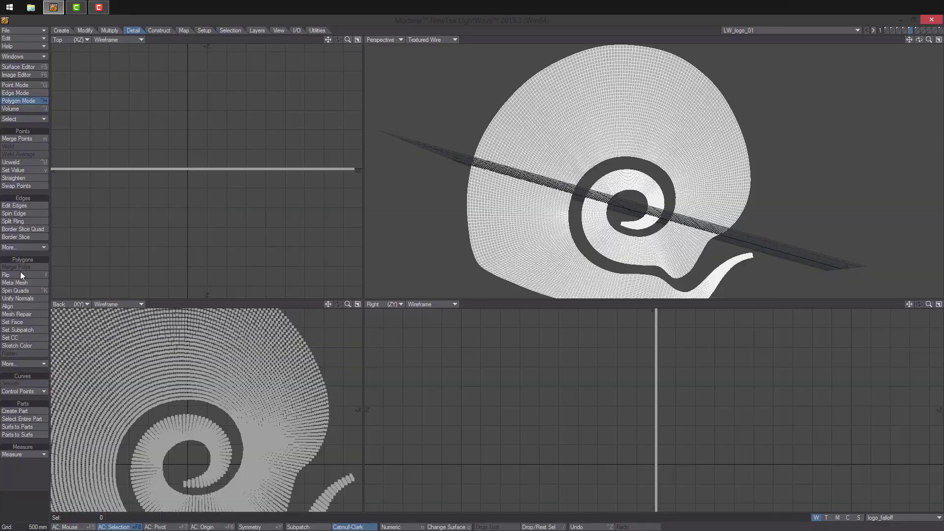
pyautogui.click(25, 363)
pyautogui.click(42, 377)
pyautogui.keyDown('alt'); pyautogui.moveTo(551, 132); pyautogui.dragTo(516, 161); pyautogui.keyUp('alt')
pyautogui.press('s')
# - Examine the weight_template mesh up close, and check the instance ball layer and the last layer with the path curves
pyautogui.scroll(3, 689, 160)
pyautogui.scroll(-1, 725, 164)
pyautogui.moveTo(725, 165)
pyautogui.keyDown('alt'); pyautogui.mouseDown()
pyautogui.moveTo(690, 127)
pyautogui.moveTo(737, 236)
pyautogui.moveTo(707, 198)
pyautogui.moveTo(718, 170)
pyautogui.mouseUp(); pyautogui.keyUp('alt')
pyautogui.scroll(4, 743, 238)
pyautogui.scroll(-7, 710, 234)
pyautogui.keyDown('alt'); pyautogui.keyDown('shift'); pyautogui.moveTo(719, 170); pyautogui.dragTo(698, 148); pyautogui.keyUp('shift'); pyautogui.keyUp('alt')
pyautogui.click(916, 30)
pyautogui.click(940, 30)
pyautogui.click(918, 31)
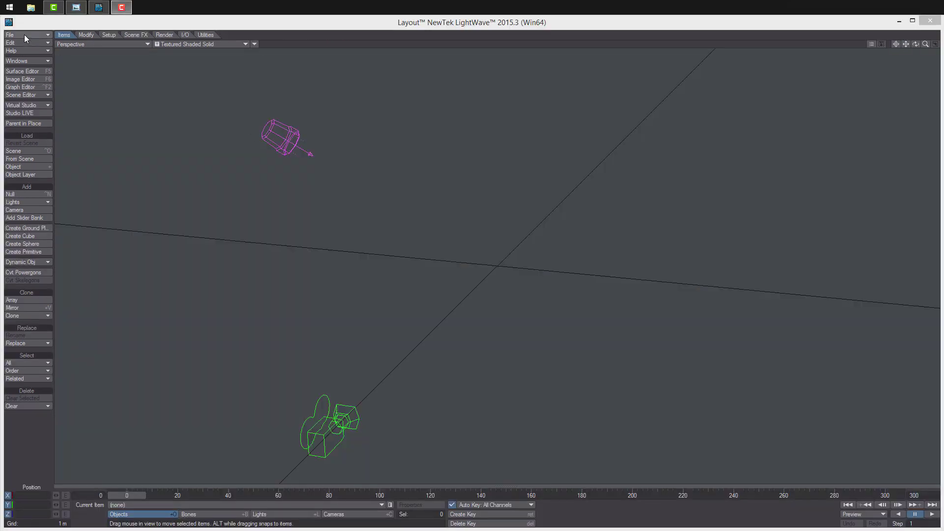
# - In LightWave Layout, load the logo_low layer from LW_logo_01.lwo into the scene
pyautogui.click(25, 35)
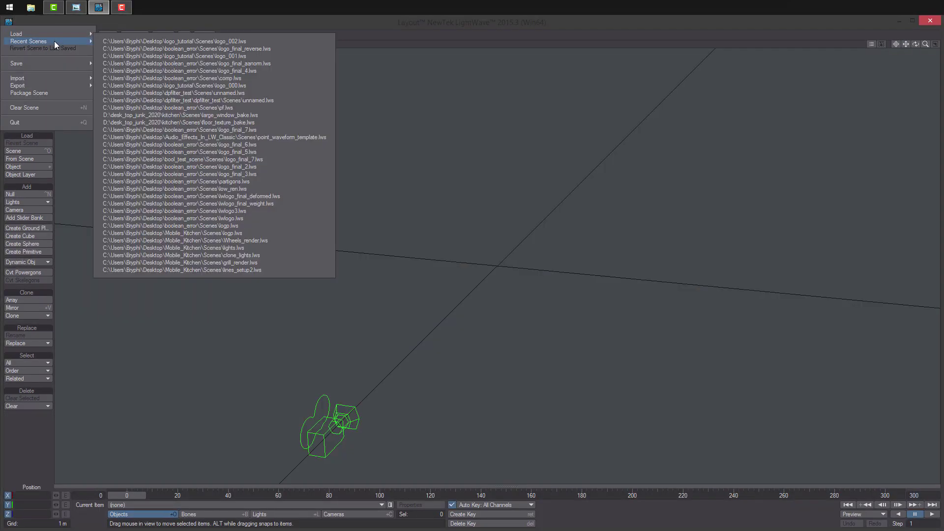
pyautogui.moveTo(57, 34)
pyautogui.click(126, 71)
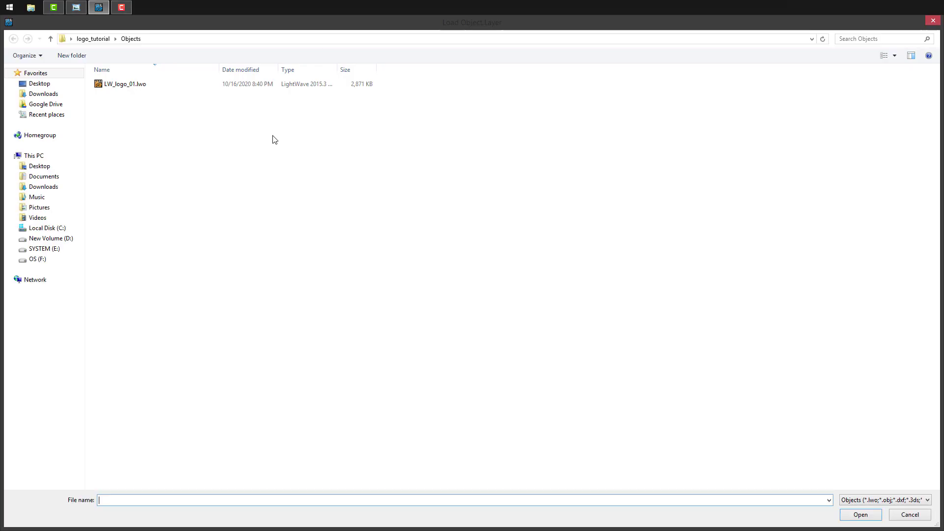
pyautogui.doubleClick(198, 87)
pyautogui.click(640, 134)
pyautogui.click(653, 143)
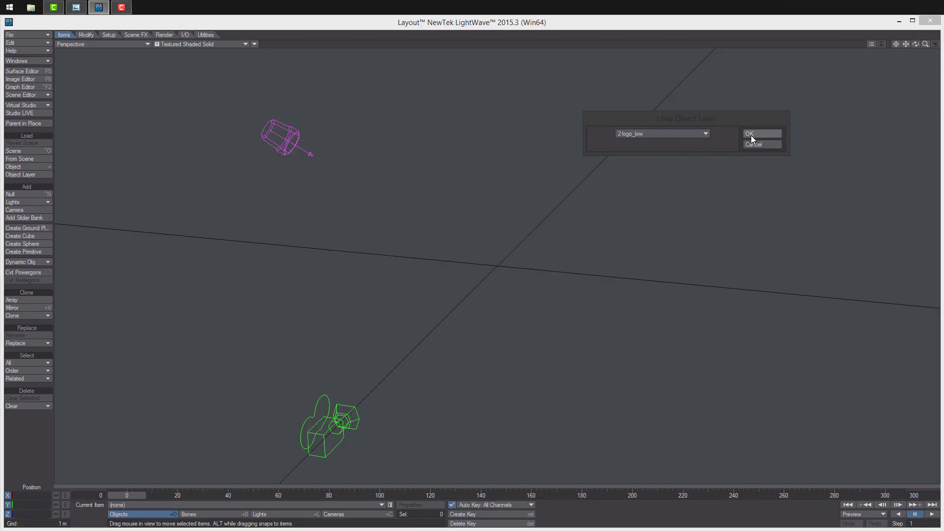
pyautogui.click(757, 134)
# - Load the cutter_template layer from LW_logo_01.lwo into the scene
pyautogui.click(17, 36)
pyautogui.moveTo(31, 35)
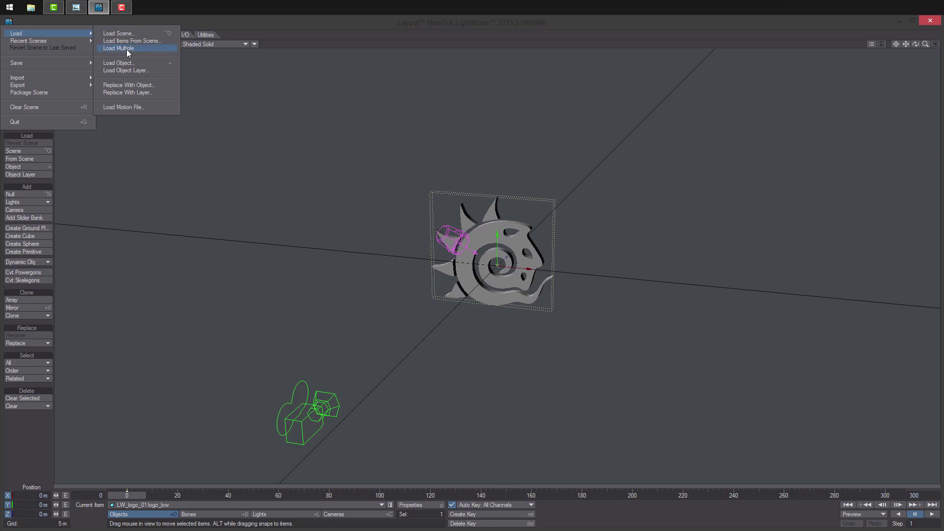
pyautogui.click(125, 71)
pyautogui.doubleClick(210, 87)
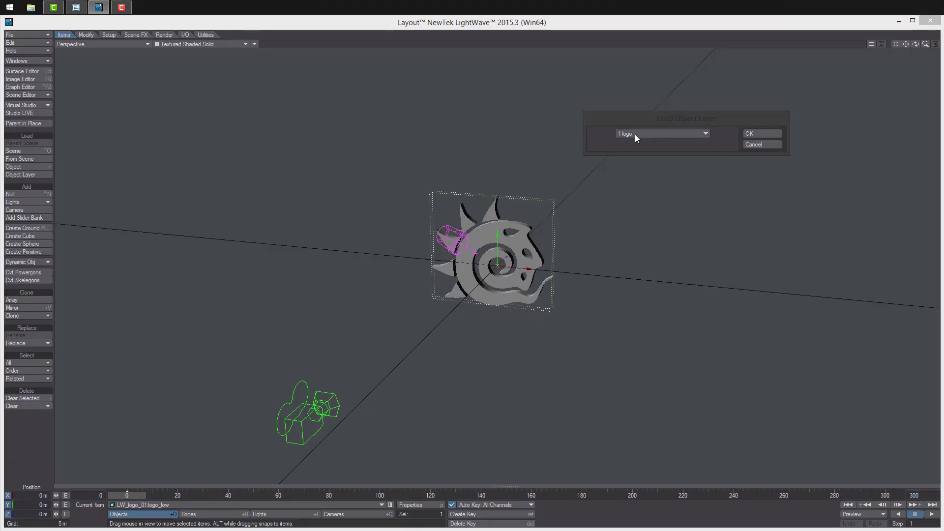
pyautogui.click(639, 134)
pyautogui.click(662, 151)
pyautogui.click(758, 134)
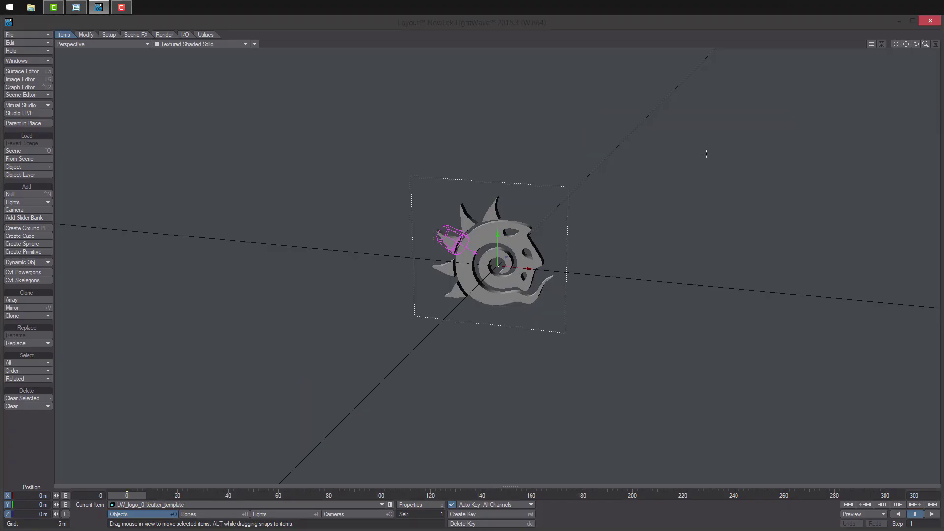
# - Turn on the viewport Headlight to light the logo and cutter template from the viewing direction
pyautogui.keyDown('alt'); pyautogui.moveTo(706, 152); pyautogui.dragTo(623, 181); pyautogui.keyUp('alt')
pyautogui.click(254, 44)
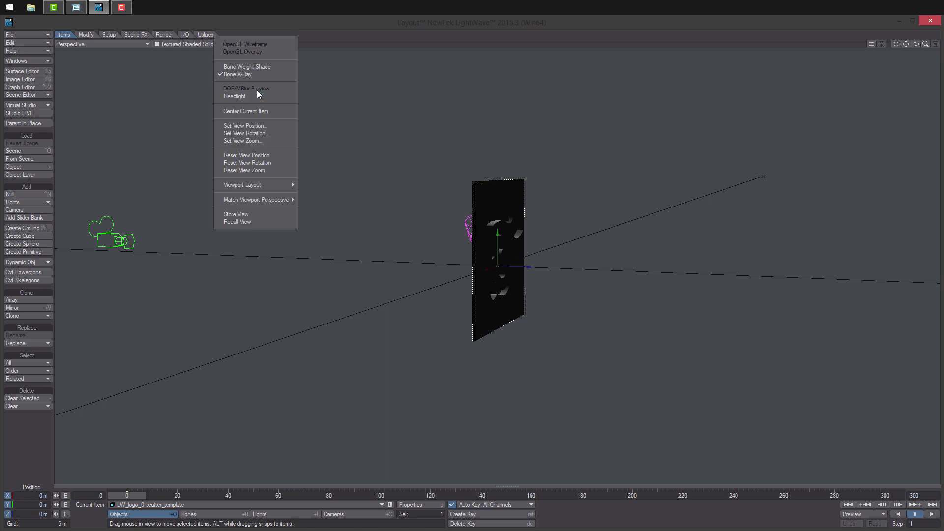
pyautogui.click(258, 93)
pyautogui.keyDown('alt'); pyautogui.moveTo(302, 133); pyautogui.dragTo(386, 211); pyautogui.keyUp('alt')
# - Turn off Affect Diffuse, Affect OpenGL and Affect Specular for the distant light, and move it to about -48.65 m on X
pyautogui.hotkey('shift', 'l')
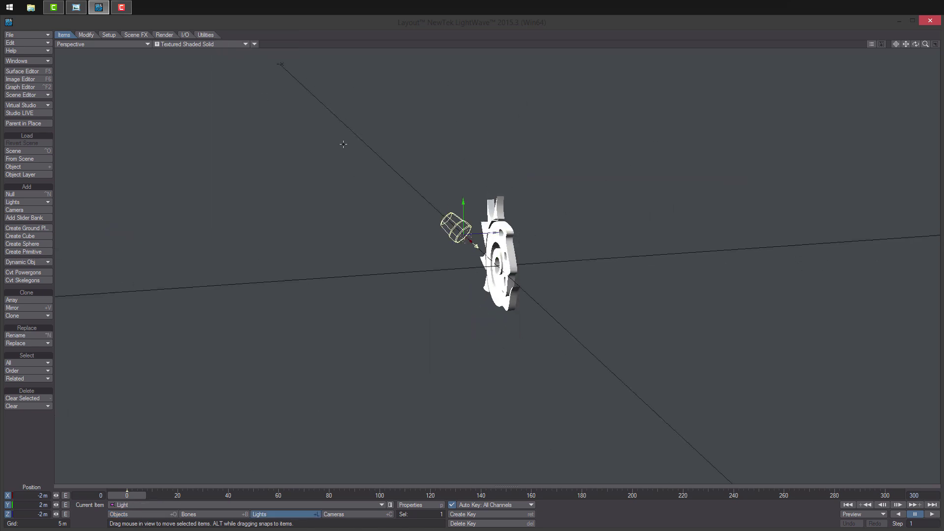
pyautogui.press('p')
pyautogui.click(244, 215)
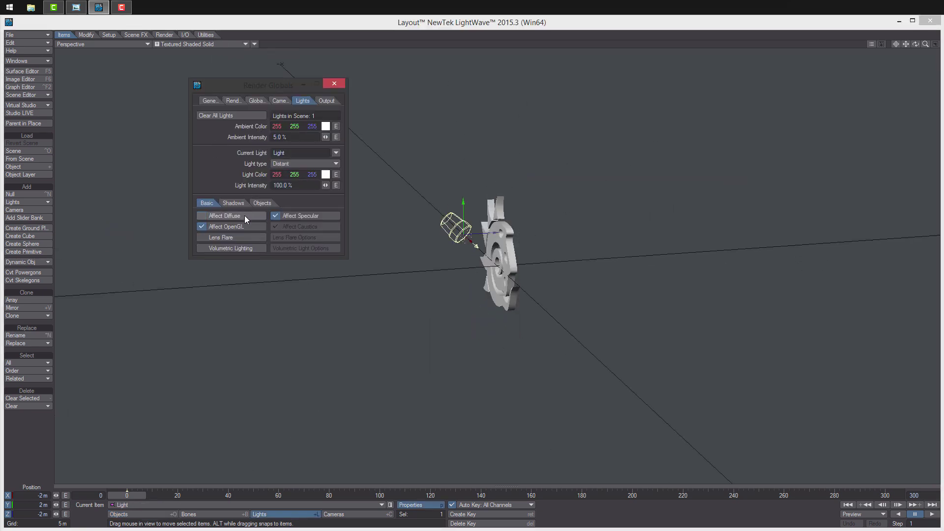
pyautogui.click(244, 226)
pyautogui.click(280, 215)
pyautogui.click(334, 84)
pyautogui.moveTo(476, 246); pyautogui.dragTo(384, 159)
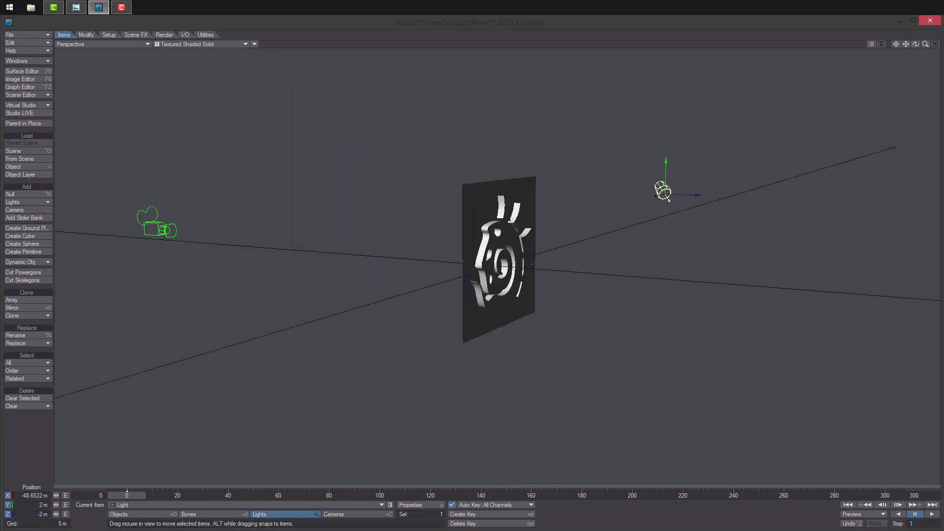
pyautogui.scroll(3, 669, 199)
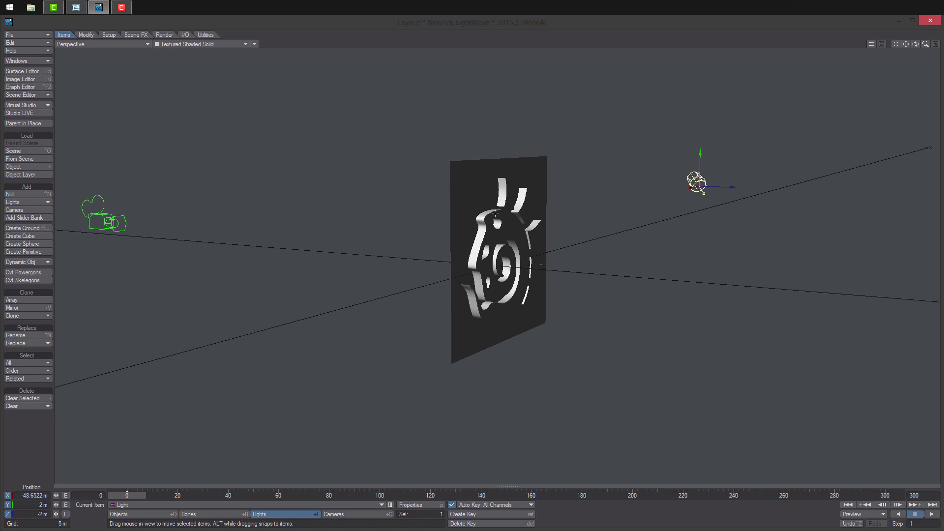
# - Set the visibility of the logo_low object to Hidden in the Scene Editor
pyautogui.click(150, 515)
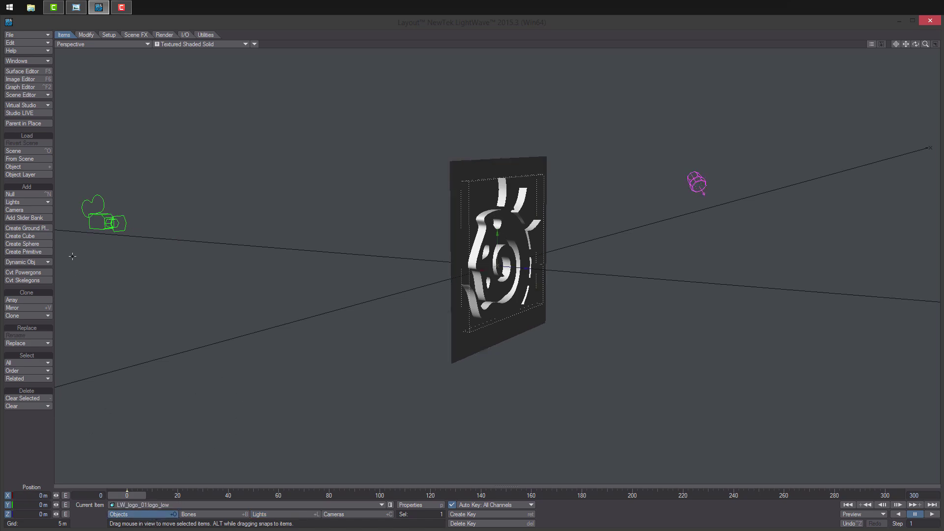
pyautogui.click(36, 95)
pyautogui.click(560, 294)
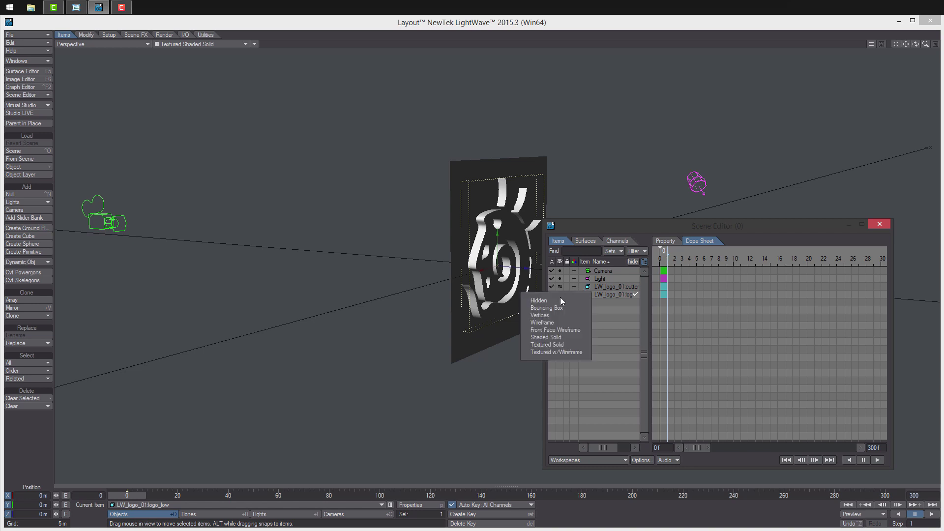
pyautogui.click(562, 298)
pyautogui.click(879, 224)
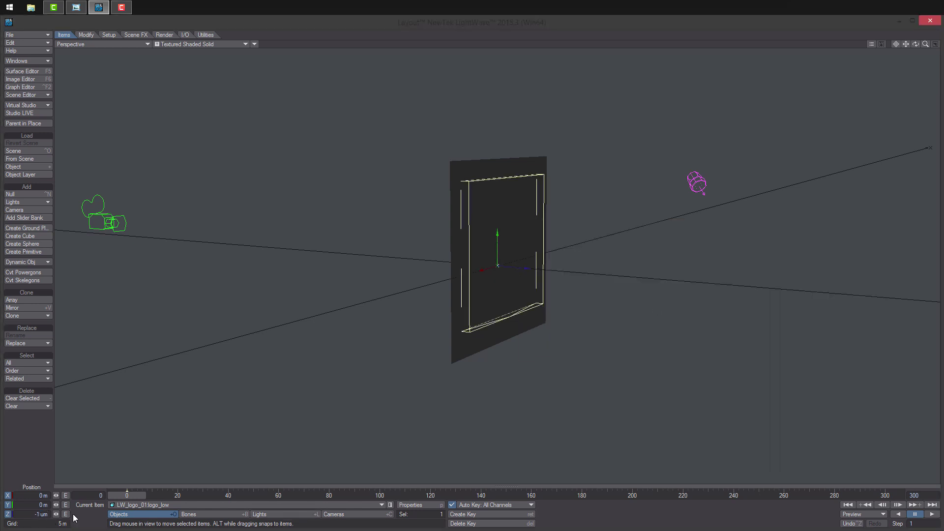
# - Enable node displacement on the cutter_template object and set its node displacement order to Before World Displacement
pyautogui.press('Down')
pyautogui.press('p')
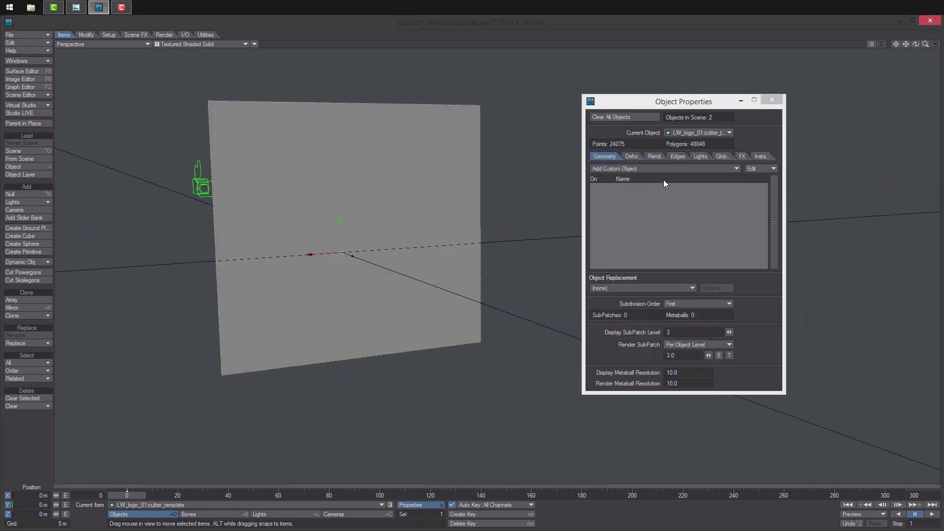
pyautogui.click(631, 157)
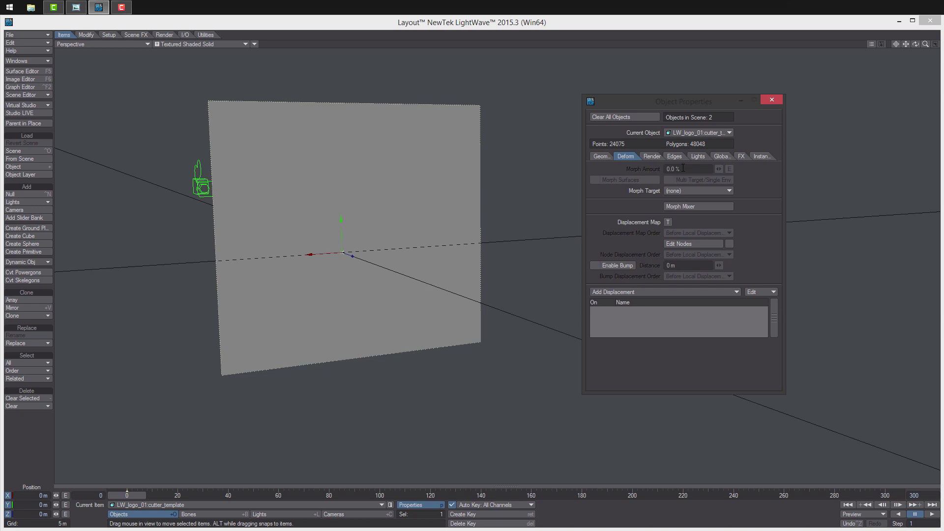
pyautogui.click(730, 244)
pyautogui.click(730, 255)
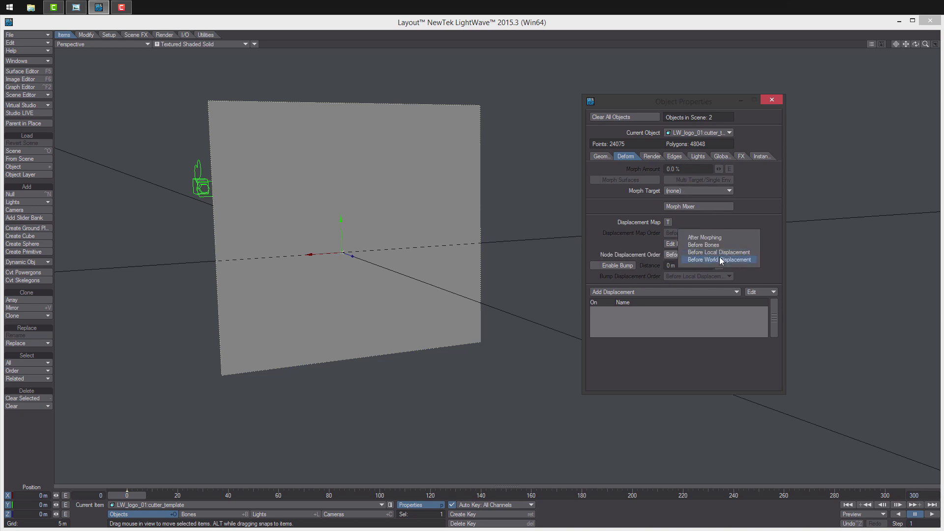
pyautogui.click(721, 257)
# - Add a DP Kit Boolean node to cutter_template's displacement node network
pyautogui.click(674, 245)
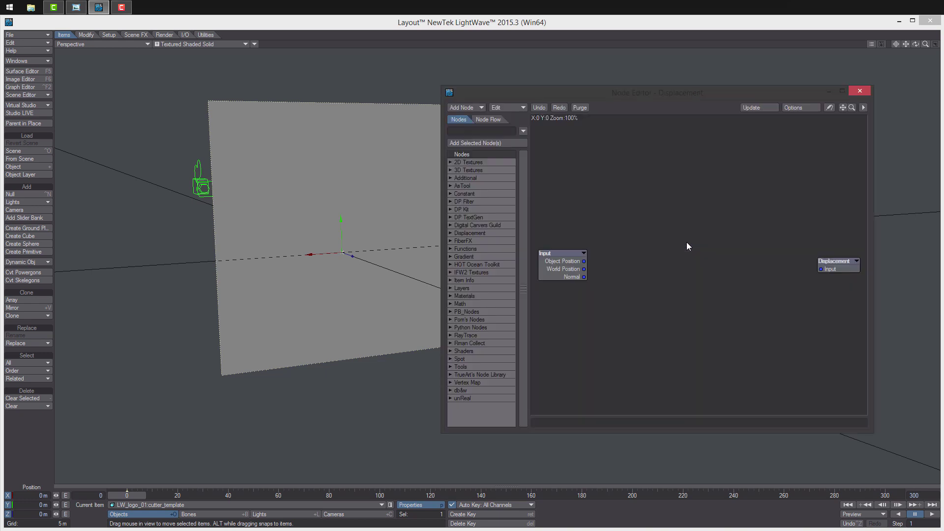
pyautogui.rightClick(656, 245)
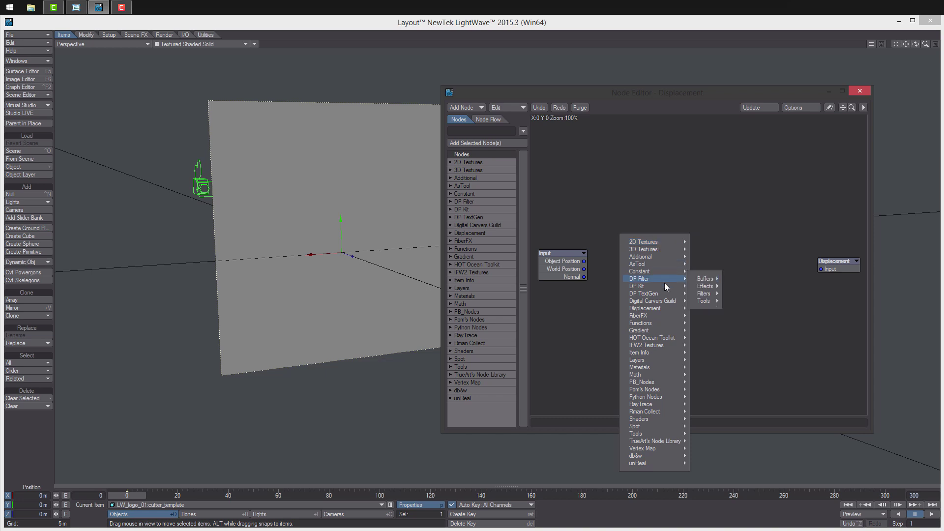
pyautogui.moveTo(677, 287)
pyautogui.moveTo(731, 344)
pyautogui.click(790, 353)
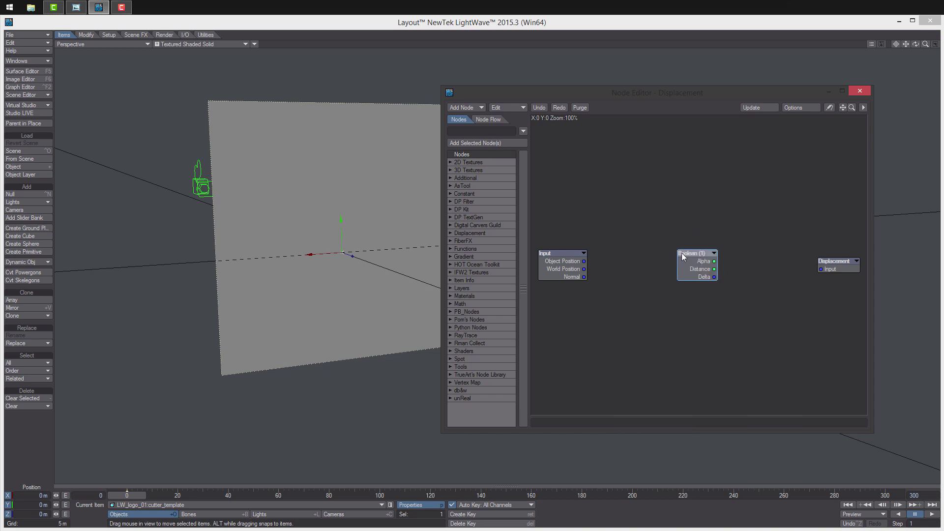
# - Target the Boolean node at LW_logo_01:logo_low and connect its Delta output to the Displacement input
pyautogui.doubleClick(680, 262)
pyautogui.click(743, 178)
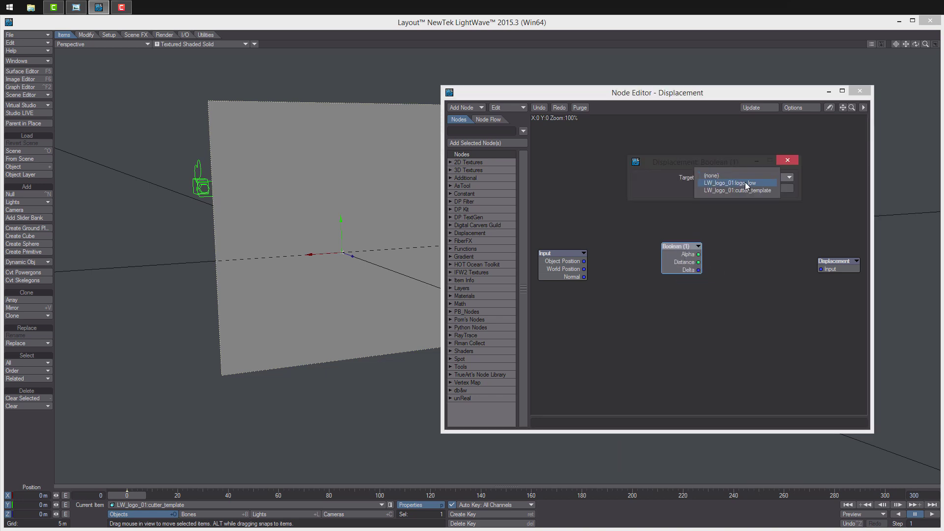
pyautogui.click(745, 183)
pyautogui.moveTo(699, 271); pyautogui.dragTo(821, 270)
pyautogui.moveTo(522, 97); pyautogui.dragTo(614, 121)
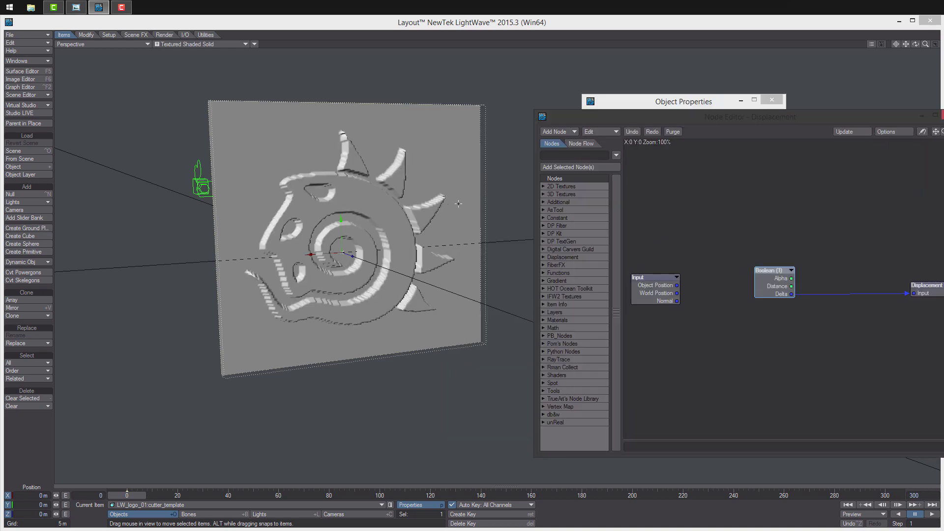
pyautogui.keyDown('alt'); pyautogui.moveTo(443, 207); pyautogui.dragTo(472, 211); pyautogui.keyUp('alt')
pyautogui.keyDown('alt'); pyautogui.moveTo(426, 253); pyautogui.dragTo(440, 240); pyautogui.keyUp('alt')
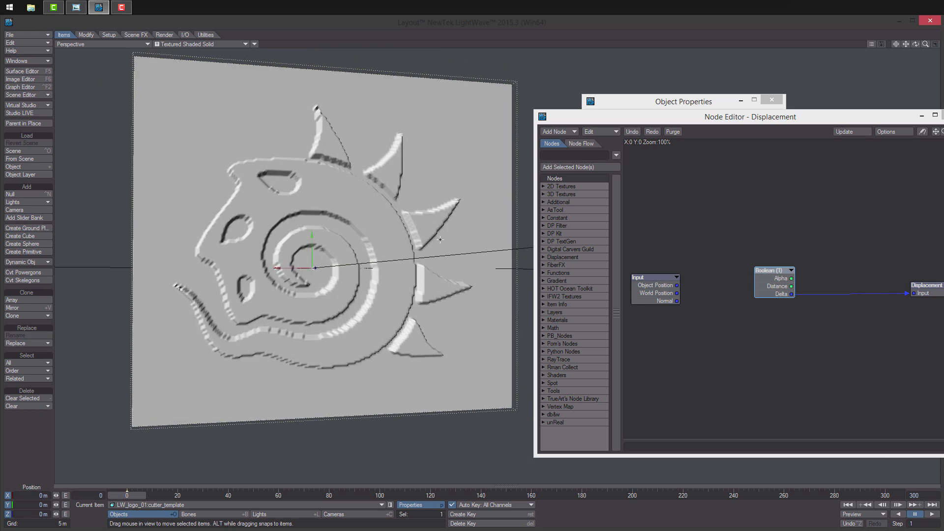
# - Rearrange the displacement nodes and add a DP Kit Blur Filter node between Boolean and Displacement
pyautogui.moveTo(765, 282); pyautogui.dragTo(723, 266)
pyautogui.moveTo(663, 278); pyautogui.dragTo(654, 277)
pyautogui.keyDown('alt'); pyautogui.moveTo(737, 322); pyautogui.dragTo(686, 310); pyautogui.keyUp('alt')
pyautogui.rightClick(686, 310)
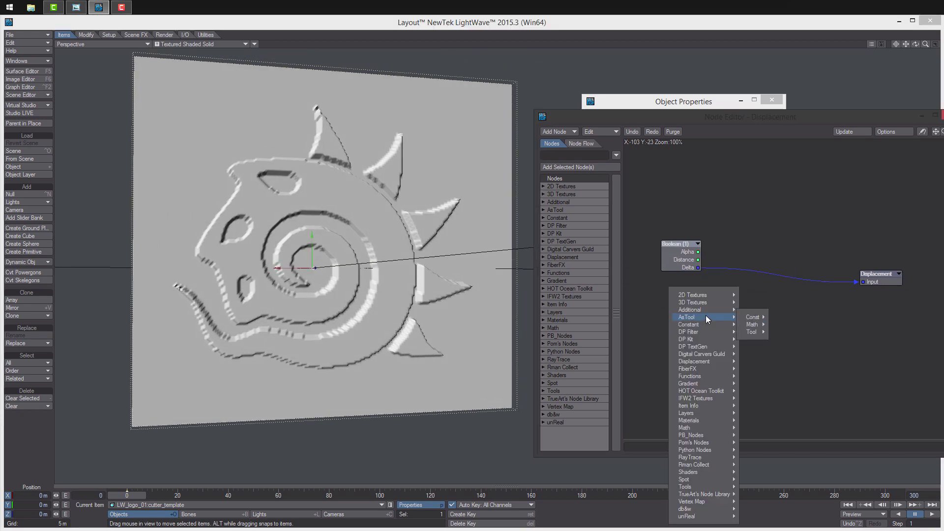
pyautogui.moveTo(719, 341)
pyautogui.moveTo(780, 407)
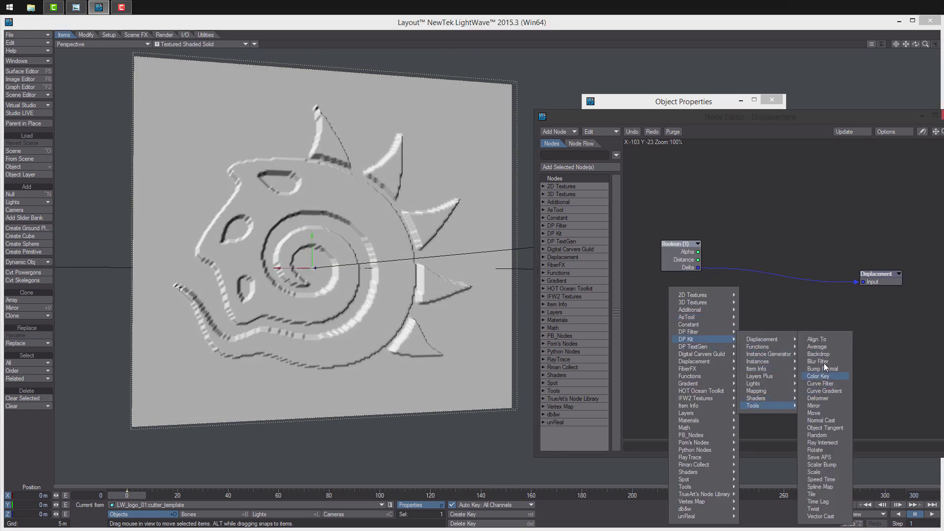
pyautogui.click(831, 362)
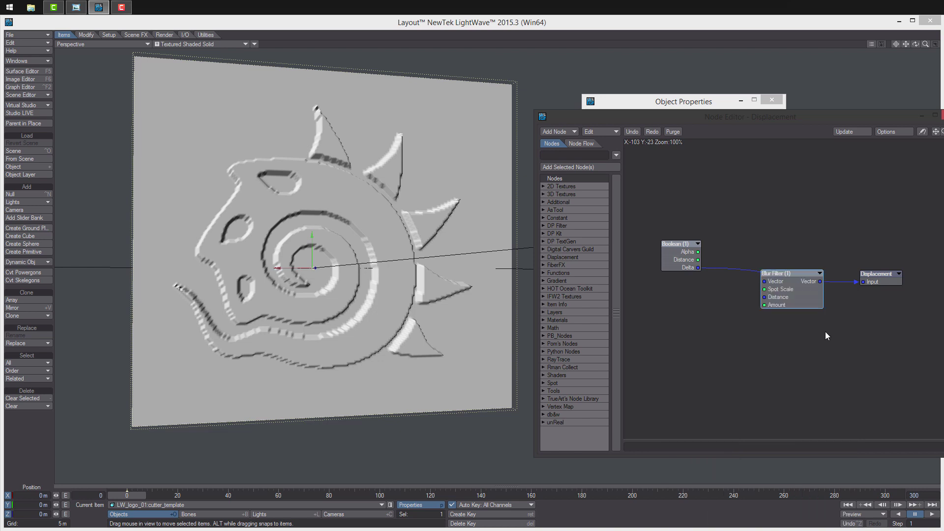
# - Set the Blur Filter to size 4x4x4 in Distance mode with World Coordinates enabled
pyautogui.doubleClick(790, 292)
pyautogui.click(768, 177)
pyautogui.click(760, 195)
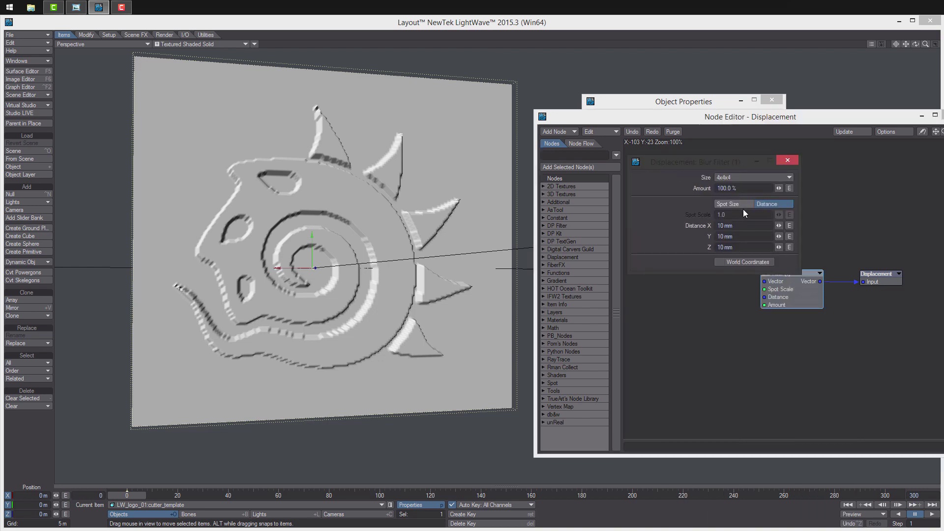
pyautogui.click(728, 262)
pyautogui.press('BackSpace')
pyautogui.write('7')
pyautogui.click(723, 298)
# - Route the Boolean node's Delta output through the Blur Filter into the Displacement input
pyautogui.moveTo(790, 295); pyautogui.dragTo(778, 302)
pyautogui.moveTo(699, 262)
pyautogui.mouseDown()
pyautogui.moveTo(754, 282)
pyautogui.moveTo(864, 282)
pyautogui.mouseUp()
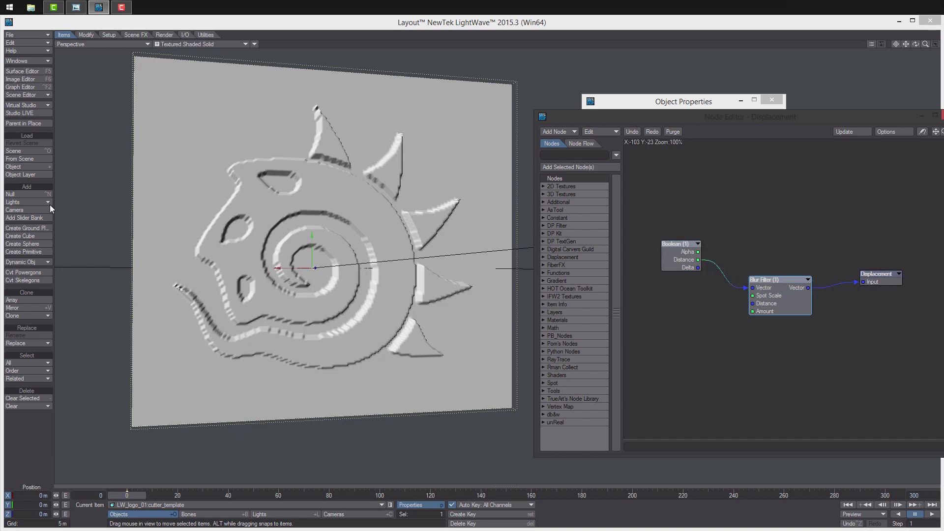
pyautogui.moveTo(926, 44)
pyautogui.mouseDown()
pyautogui.moveTo(916, 44)
pyautogui.moveTo(940, 49)
pyautogui.mouseUp()
pyautogui.moveTo(698, 268); pyautogui.dragTo(755, 287)
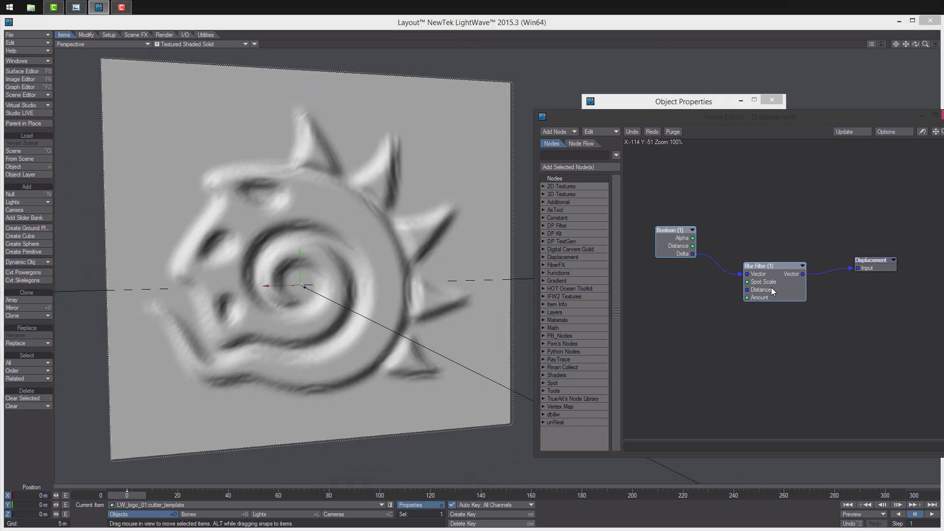
# - Duplicate the Blur Filter node, disconnect the Displacement input, and spread the nodes out for rewiring
pyautogui.hotkey('ctrl', 'v')
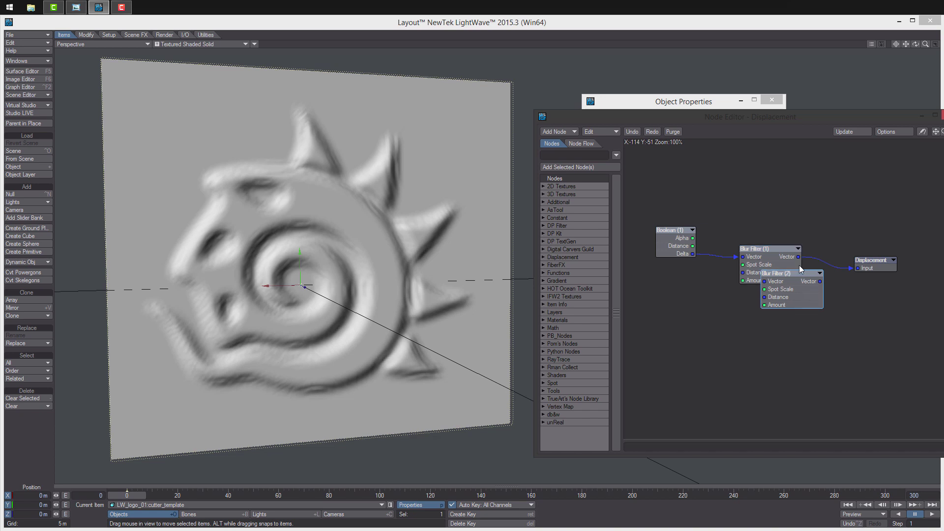
pyautogui.moveTo(786, 284); pyautogui.dragTo(763, 320)
pyautogui.doubleClick(772, 325)
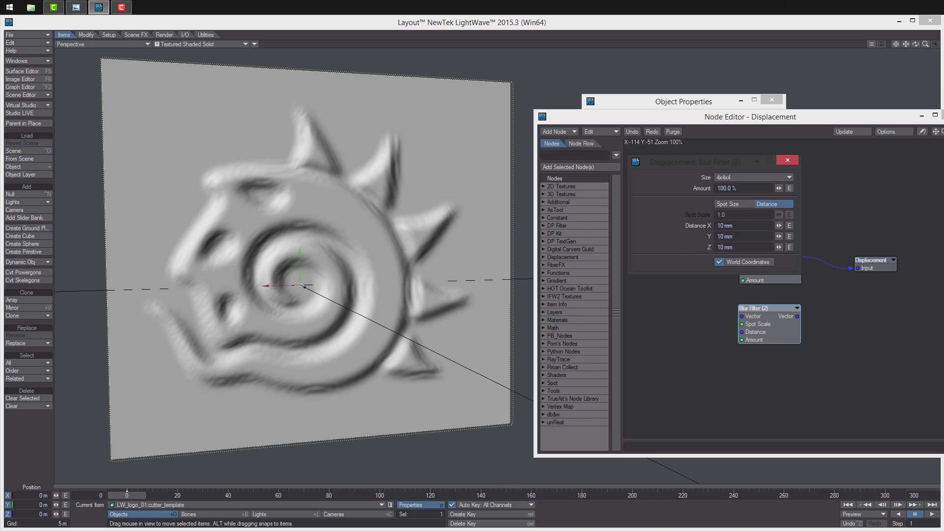
pyautogui.click(851, 268)
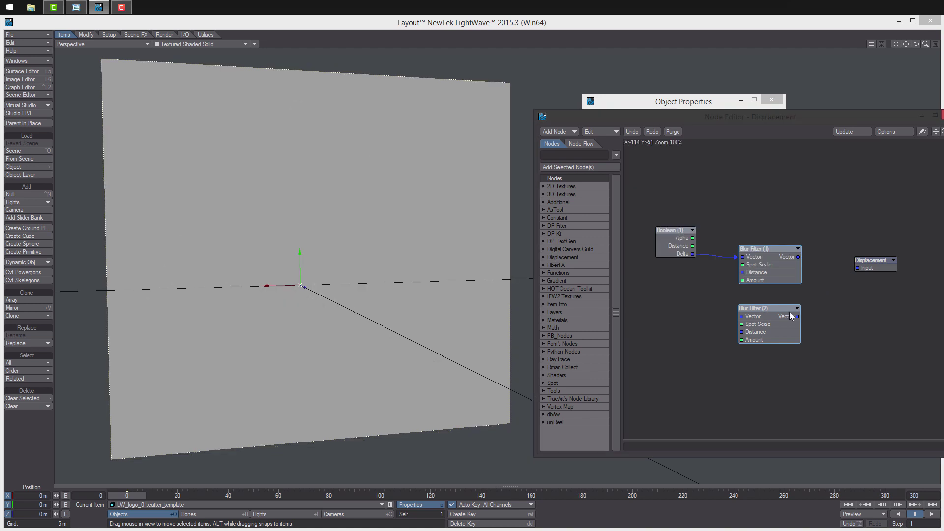
pyautogui.moveTo(789, 312); pyautogui.dragTo(787, 291)
pyautogui.moveTo(843, 254); pyautogui.dragTo(882, 250)
pyautogui.moveTo(767, 316); pyautogui.dragTo(679, 295)
# - Set the duplicated Blur Filter to size 2x2x2 and chain it between the Boolean's Delta output and the original Blur Filter
pyautogui.doubleClick(805, 308)
pyautogui.click(784, 163)
pyautogui.keyDown('alt'); pyautogui.moveTo(714, 258); pyautogui.dragTo(789, 257); pyautogui.keyUp('alt')
pyautogui.doubleClick(740, 297)
pyautogui.click(762, 178)
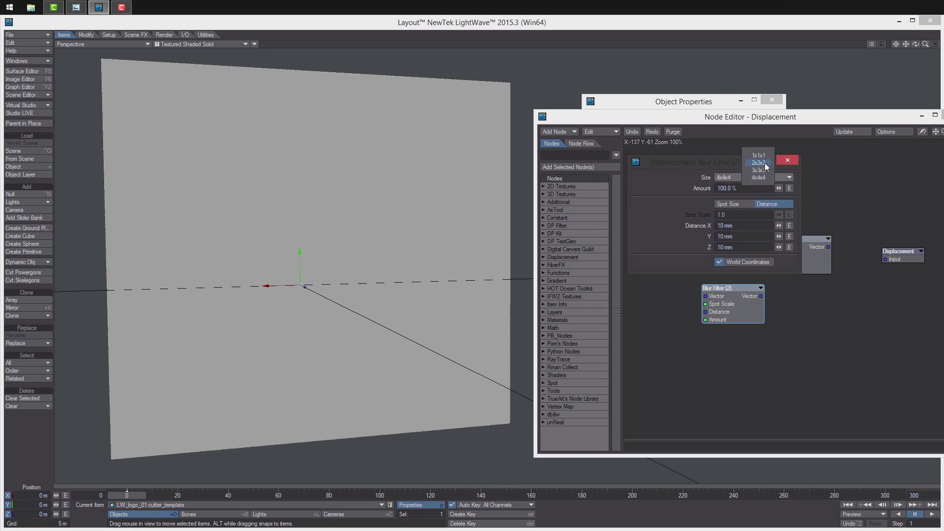
pyautogui.click(765, 164)
pyautogui.click(787, 162)
pyautogui.moveTo(768, 247); pyautogui.dragTo(801, 283)
pyautogui.keyDown('alt'); pyautogui.moveTo(756, 329); pyautogui.dragTo(757, 315); pyautogui.keyUp('alt')
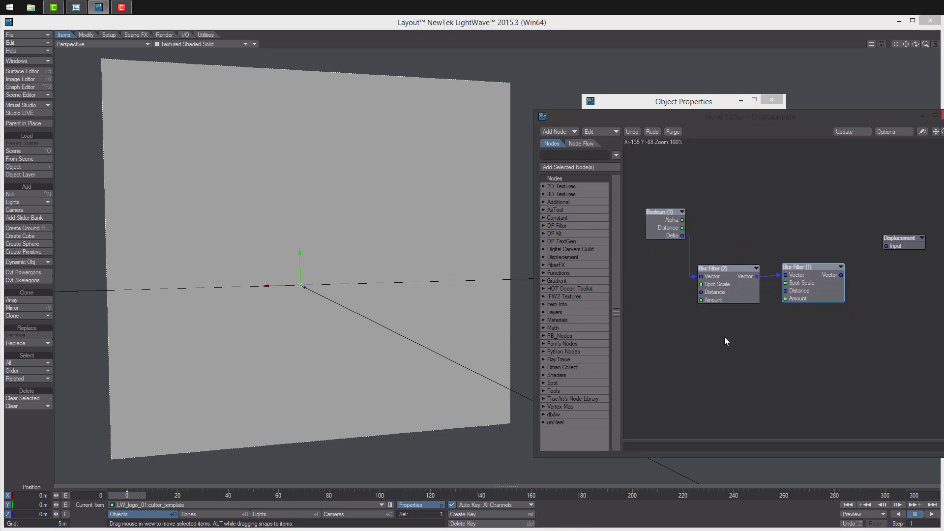
# - Add a vector math Scale node and feed it from the original Blur Filter's Vector output
pyautogui.rightClick(725, 337)
pyautogui.moveTo(733, 433)
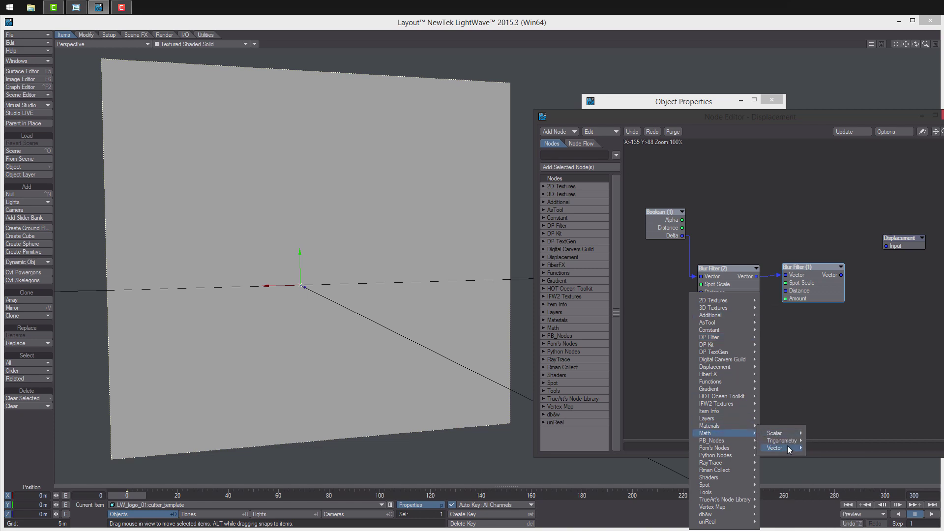
pyautogui.moveTo(777, 448)
pyautogui.click(837, 485)
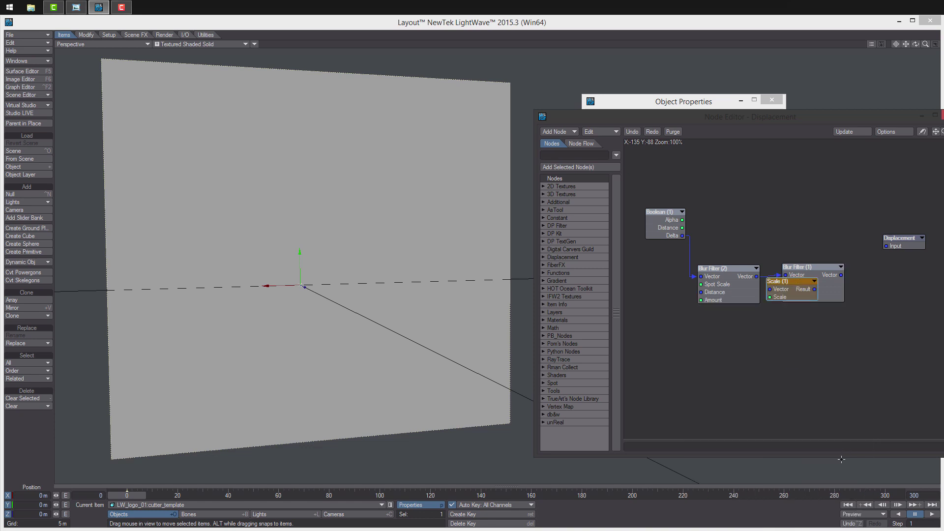
pyautogui.keyDown('alt'); pyautogui.moveTo(814, 335); pyautogui.dragTo(757, 339); pyautogui.keyUp('alt')
pyautogui.moveTo(740, 296); pyautogui.dragTo(844, 285)
pyautogui.moveTo(784, 279); pyautogui.dragTo(817, 283)
# - Set the Scale node to -225% and connect its Result to the Displacement input
pyautogui.doubleClick(840, 283)
pyautogui.click(747, 215)
pyautogui.write('-225')
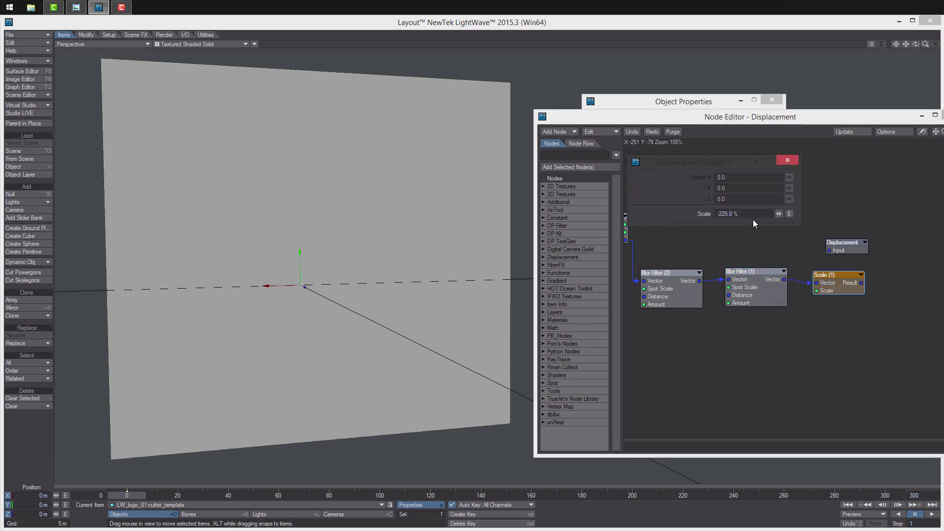
pyautogui.click(789, 161)
pyautogui.moveTo(847, 244); pyautogui.dragTo(772, 255)
pyautogui.click(853, 265)
pyautogui.moveTo(715, 257); pyautogui.dragTo(719, 252)
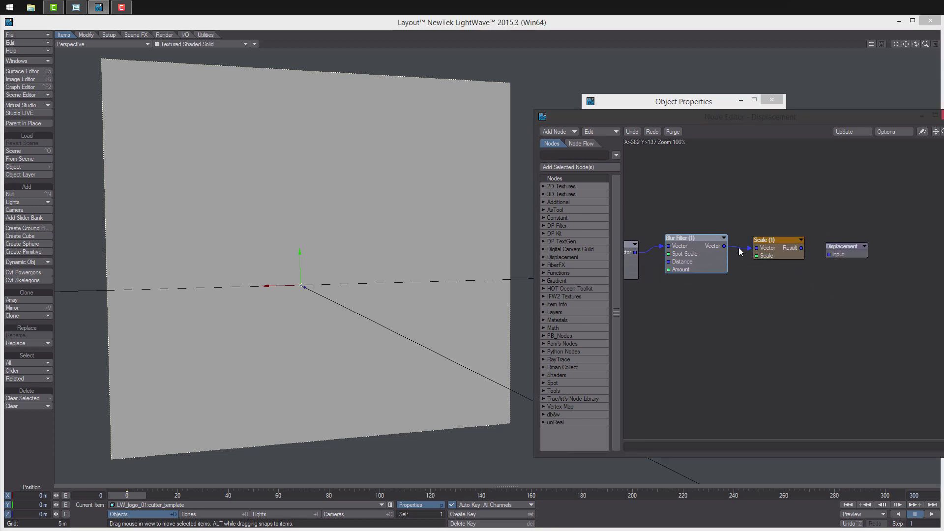
pyautogui.moveTo(801, 250); pyautogui.dragTo(830, 254)
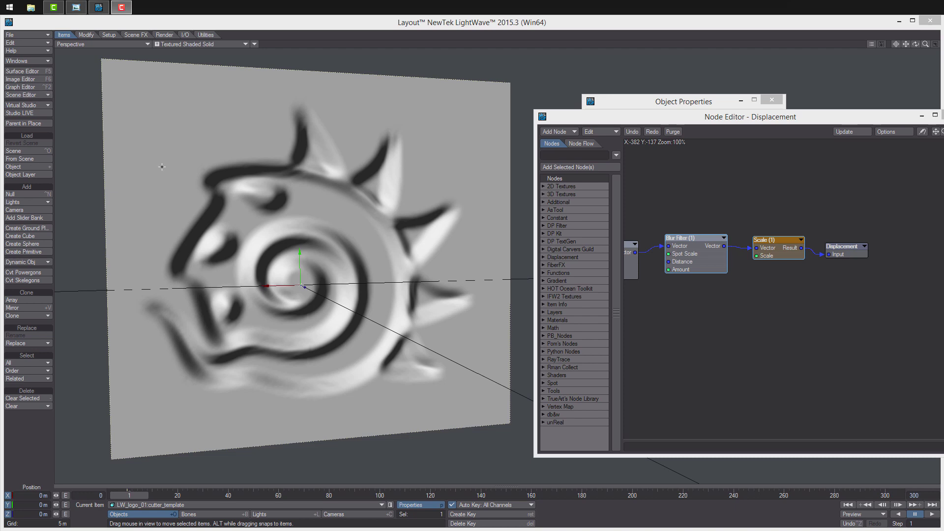
# - Save the displaced cutter_template shape as an endomorph named logo_inprint
pyautogui.moveTo(162, 167)
pyautogui.keyDown('alt'); pyautogui.mouseDown()
pyautogui.moveTo(192, 190)
pyautogui.moveTo(62, 179)
pyautogui.moveTo(144, 172)
pyautogui.mouseUp(); pyautogui.keyUp('alt')
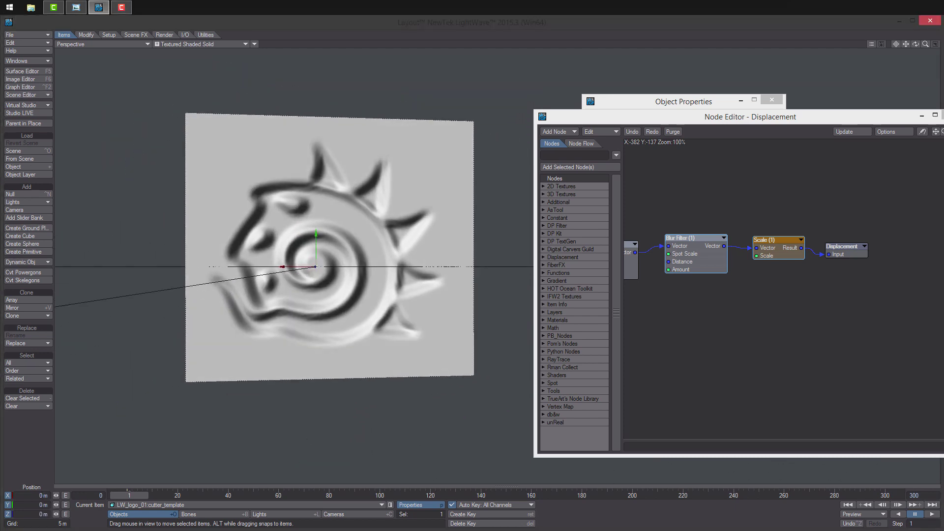
pyautogui.keyDown('alt'); pyautogui.moveTo(223, 168); pyautogui.dragTo(235, 156); pyautogui.keyUp('alt')
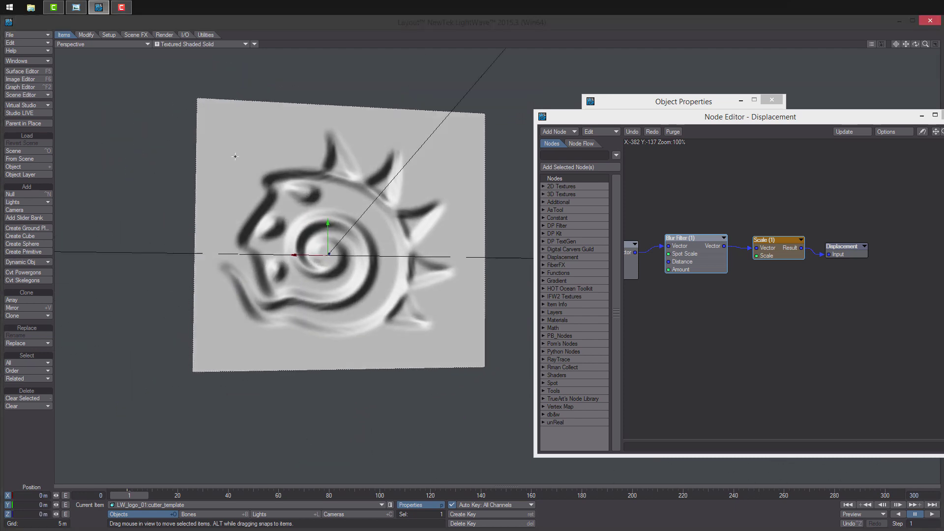
pyautogui.click(36, 34)
pyautogui.moveTo(50, 64)
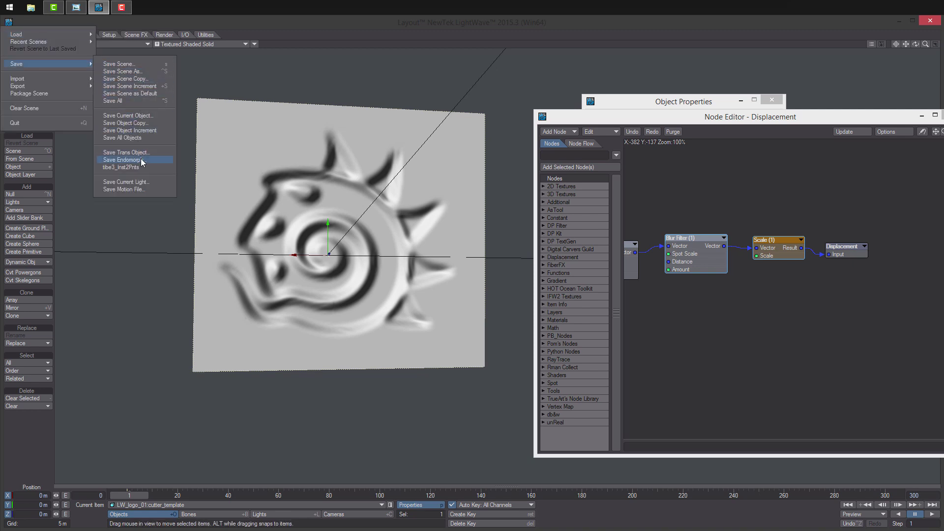
pyautogui.click(126, 160)
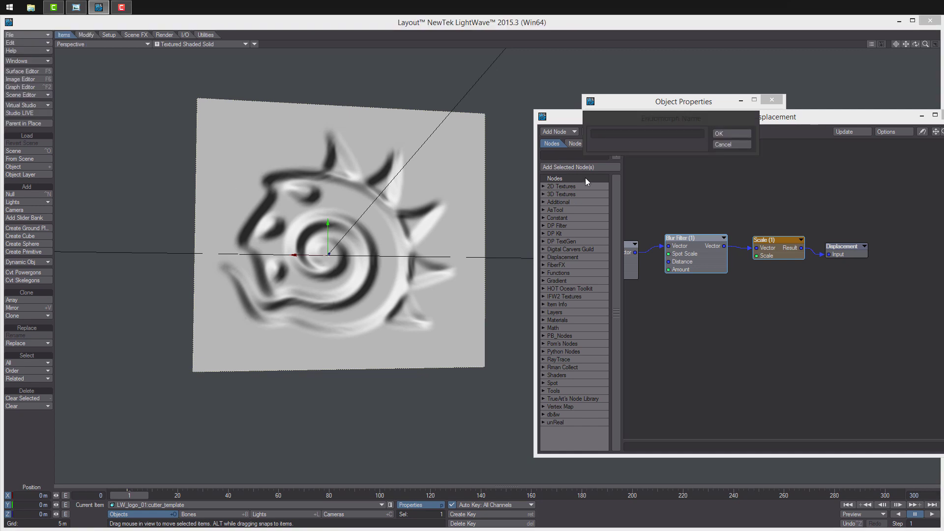
pyautogui.write('logo_inprint')
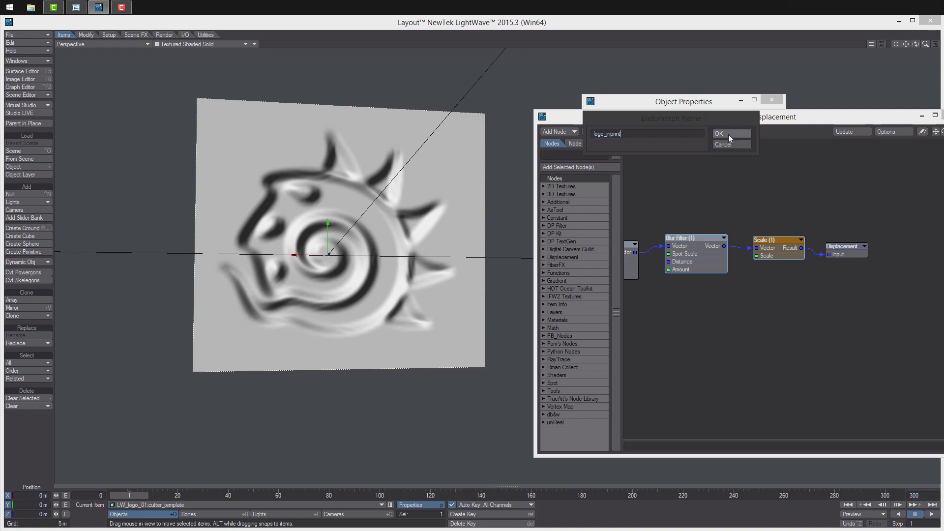
pyautogui.click(730, 134)
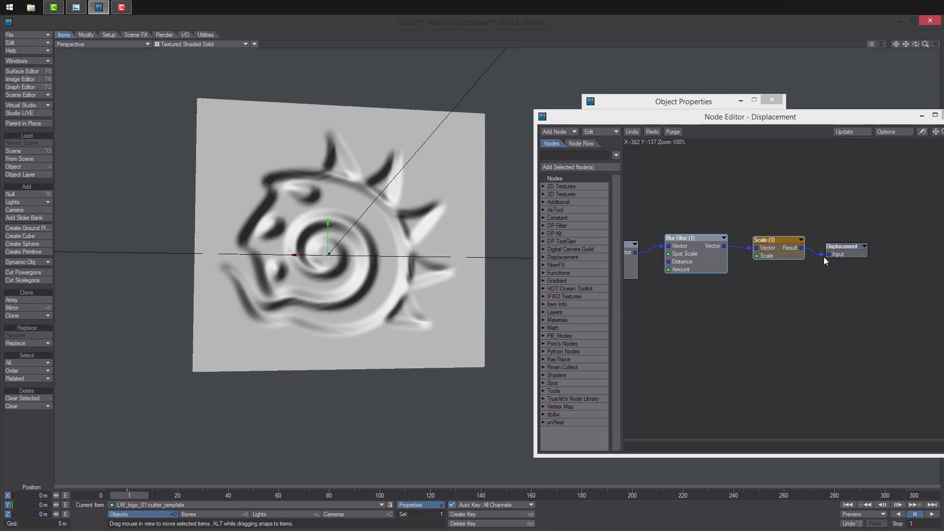
# - Disconnect the Scale node from the Displacement input and save the scene over logo_002.lws together with all objects
pyautogui.moveTo(824, 257); pyautogui.dragTo(809, 263)
pyautogui.keyDown('alt'); pyautogui.moveTo(414, 273); pyautogui.dragTo(359, 233); pyautogui.keyUp('alt')
pyautogui.hotkey('ctrl', 's')
pyautogui.click(127, 94)
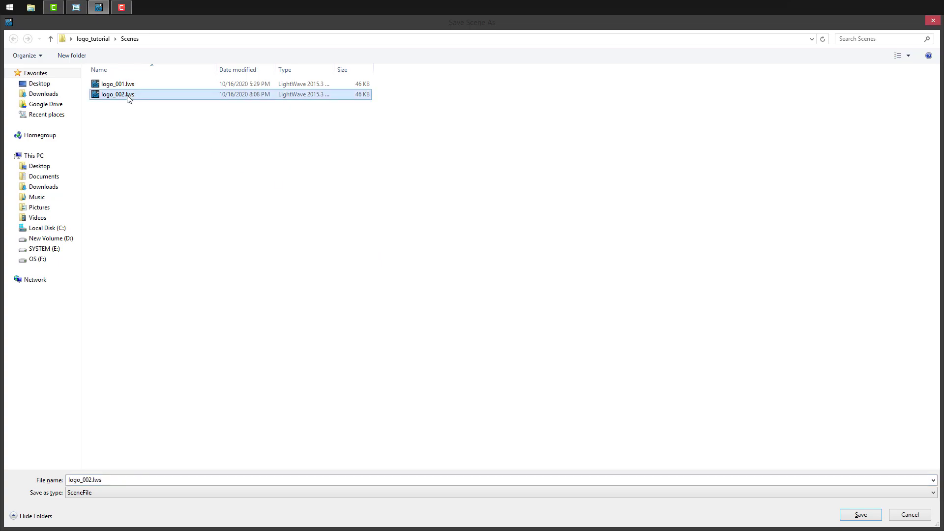
pyautogui.press('Return')
pyautogui.click(486, 312)
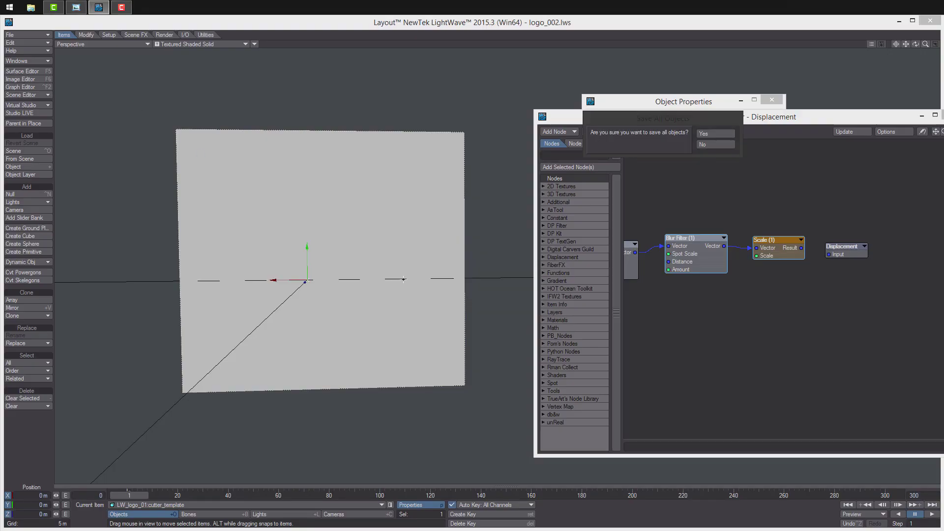
pyautogui.click(716, 134)
# - Gather the existing displacement nodes together and move the Displacement node away from them to free up workspace
pyautogui.keyDown('alt'); pyautogui.moveTo(682, 291); pyautogui.dragTo(796, 341); pyautogui.keyUp('alt')
pyautogui.moveTo(720, 298); pyautogui.dragTo(715, 284)
pyautogui.moveTo(786, 302); pyautogui.dragTo(768, 317)
pyautogui.moveTo(878, 298); pyautogui.dragTo(846, 332)
pyautogui.moveTo(866, 363); pyautogui.dragTo(661, 238)
pyautogui.moveTo(669, 239); pyautogui.dragTo(654, 171)
pyautogui.keyDown('alt'); pyautogui.moveTo(780, 270); pyautogui.dragTo(668, 217); pyautogui.keyUp('alt')
pyautogui.moveTo(845, 245); pyautogui.dragTo(903, 334)
pyautogui.keyDown('alt'); pyautogui.moveTo(777, 326); pyautogui.dragTo(764, 285); pyautogui.keyUp('alt')
# - Add a Morph Map node using the logo_inprint vertex map and connect its Position output to the Displacement input
pyautogui.rightClick(723, 280)
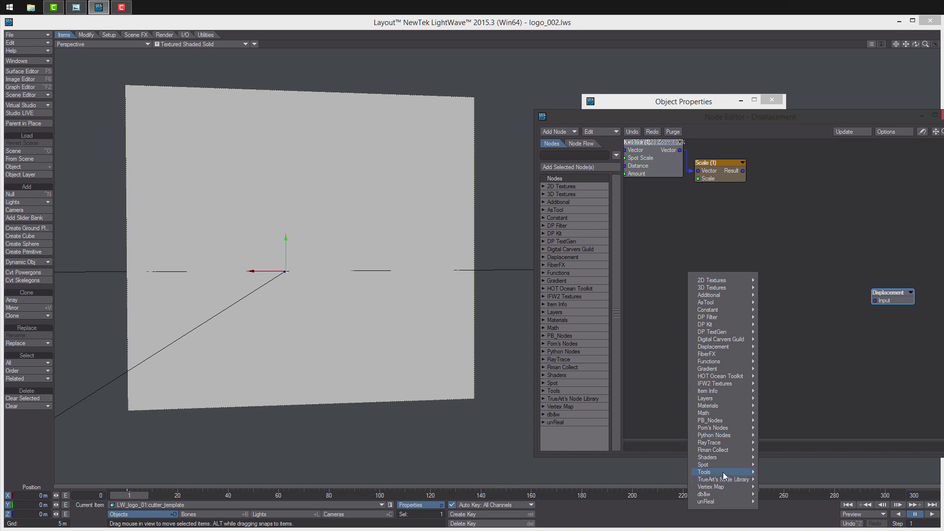
pyautogui.moveTo(733, 470)
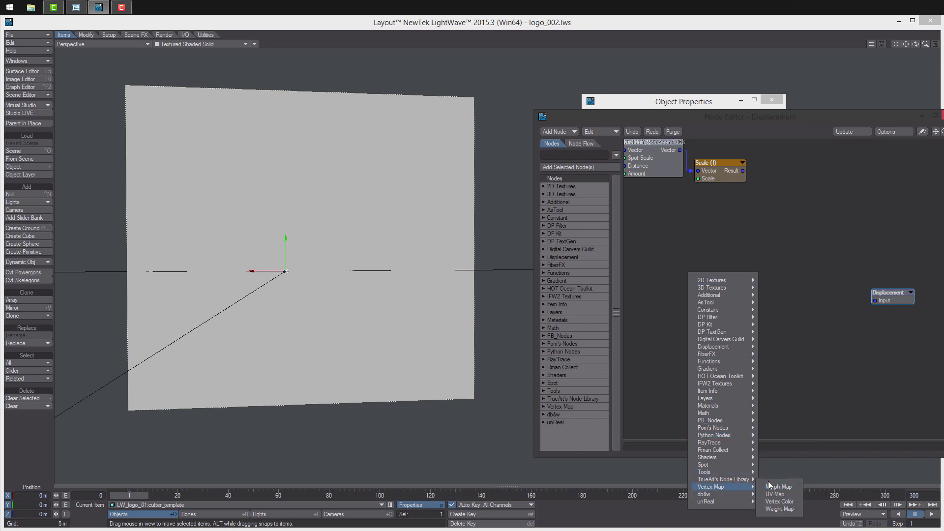
pyautogui.click(772, 487)
pyautogui.doubleClick(798, 291)
pyautogui.click(753, 188)
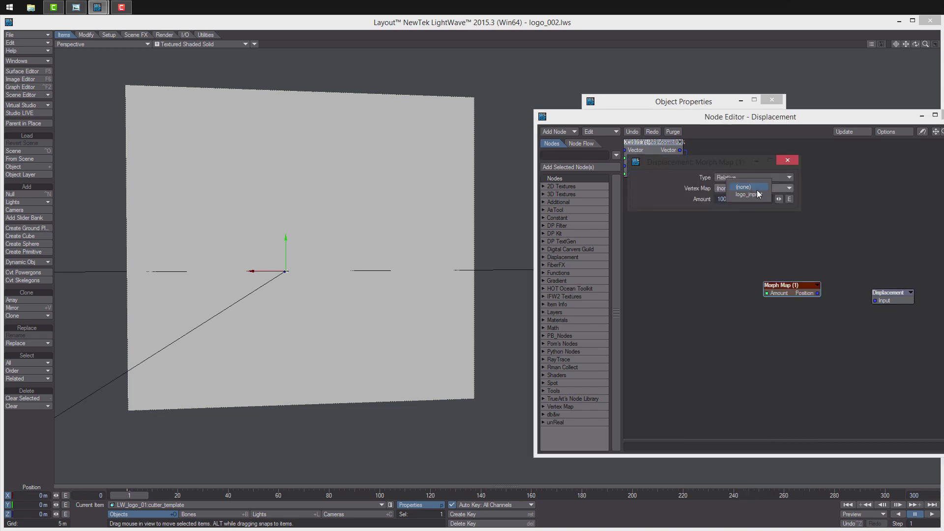
pyautogui.click(745, 194)
pyautogui.moveTo(817, 293); pyautogui.dragTo(879, 300)
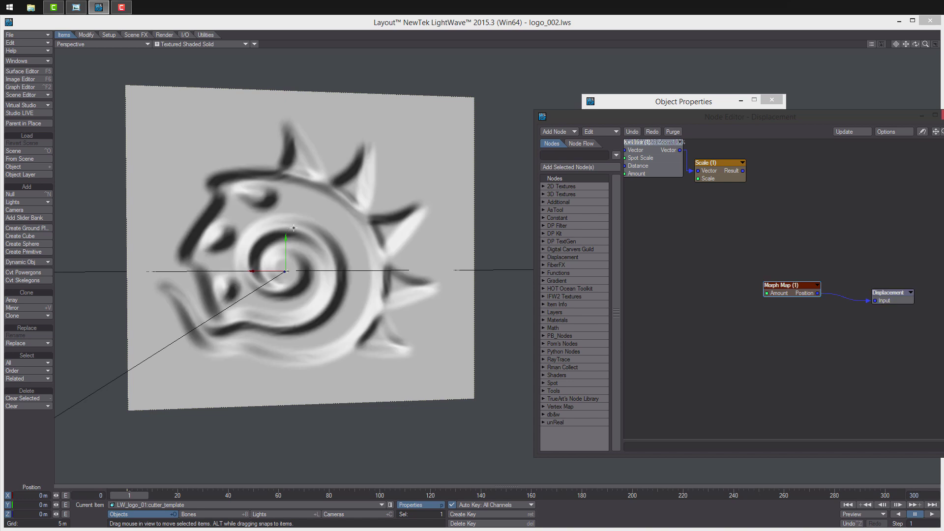
# - Make the cutter_template surface double-sided with a 135° smooth threshold and check the imprint in the perspective view
pyautogui.click(22, 71)
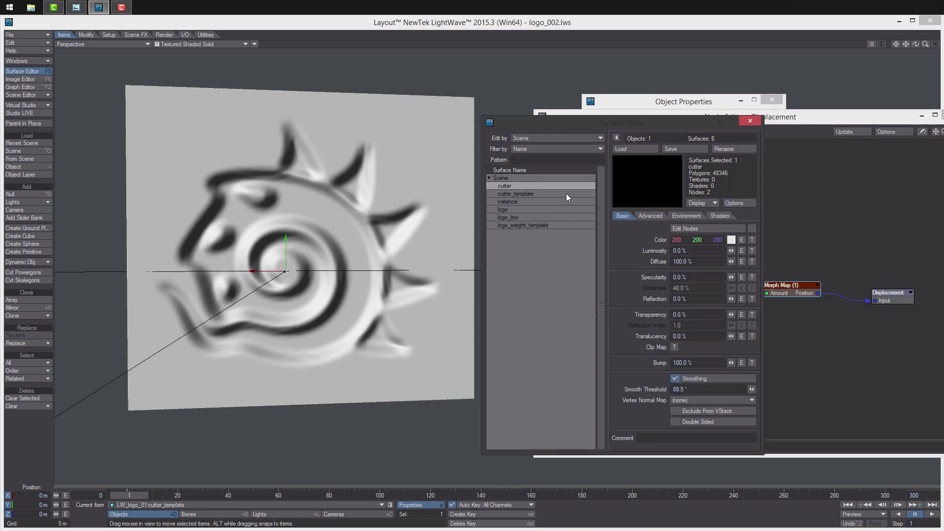
pyautogui.click(530, 194)
pyautogui.click(684, 421)
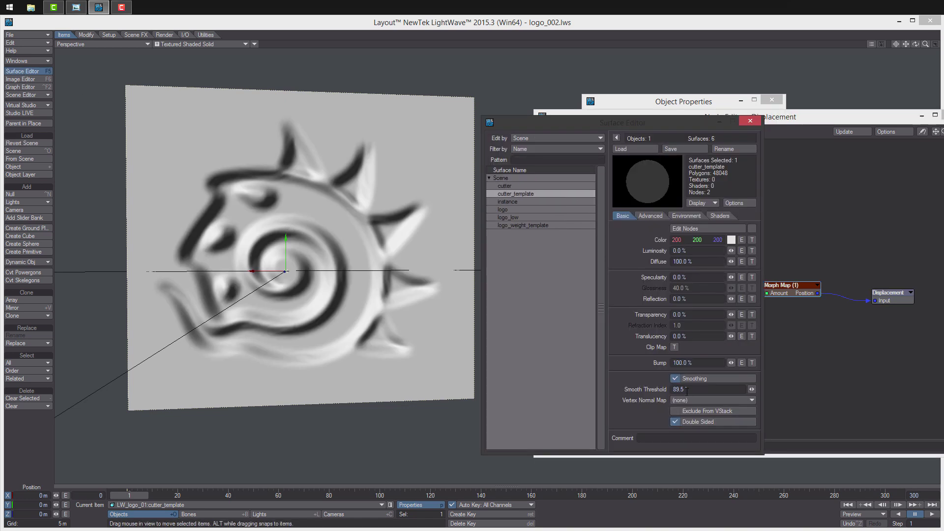
pyautogui.write('135')
pyautogui.press('Return')
pyautogui.moveTo(142, 494); pyautogui.dragTo(140, 494)
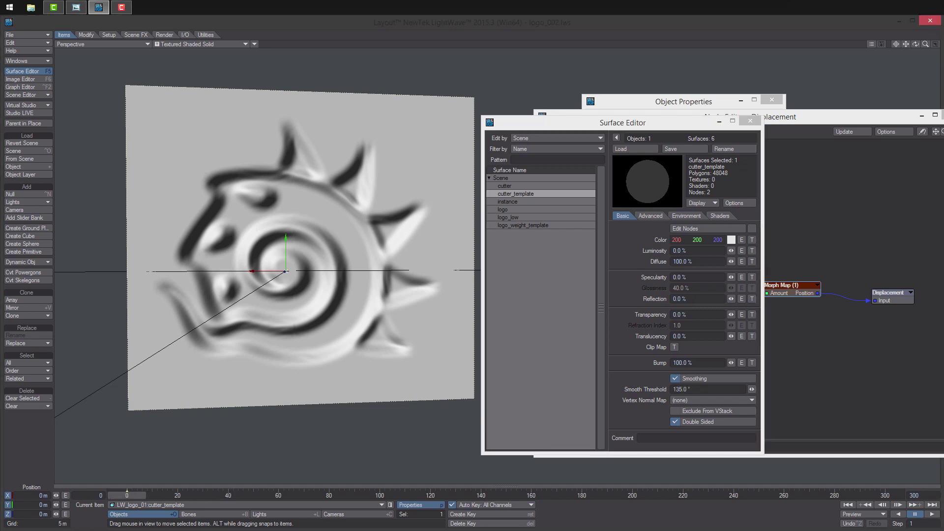
pyautogui.scroll(-5, 225, 424)
pyautogui.keyDown('alt'); pyautogui.moveTo(225, 300); pyautogui.dragTo(416, 301); pyautogui.keyUp('alt')
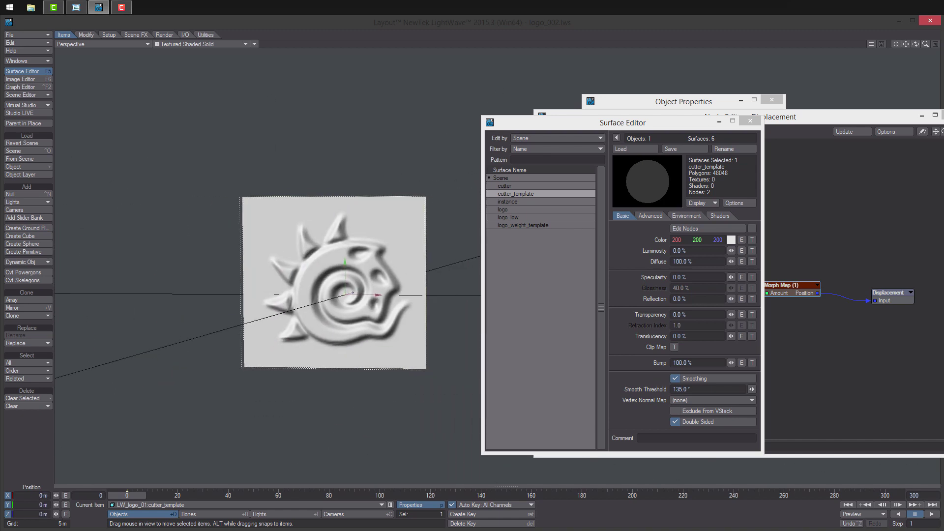
pyautogui.scroll(4, 416, 301)
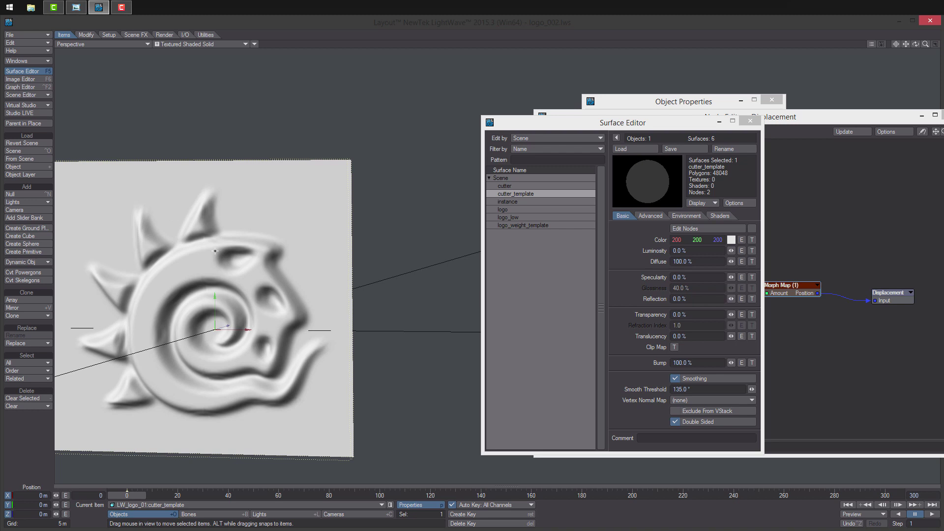
pyautogui.scroll(-2, 224, 249)
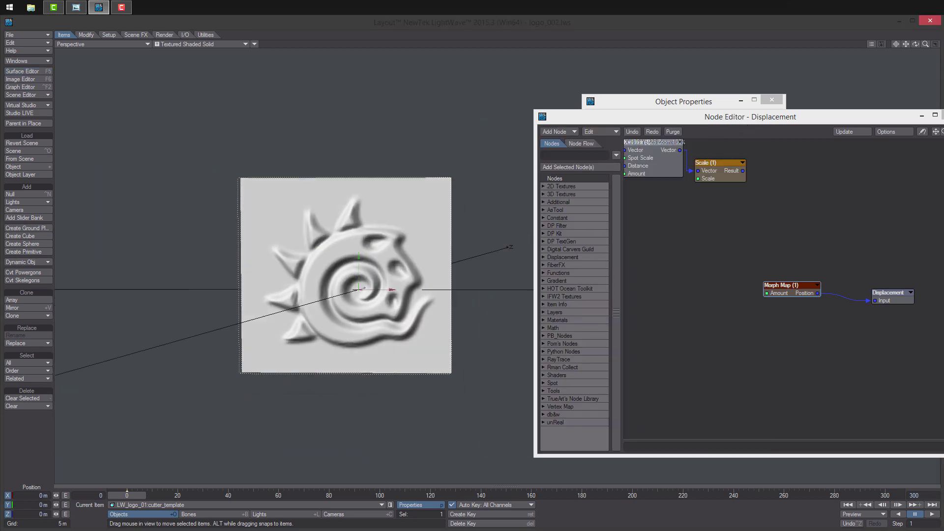
# - Disconnect the Morph Map node from the Displacement input and move the two nodes farther apart
pyautogui.click(869, 300)
pyautogui.moveTo(801, 286); pyautogui.dragTo(755, 228)
pyautogui.click(504, 266)
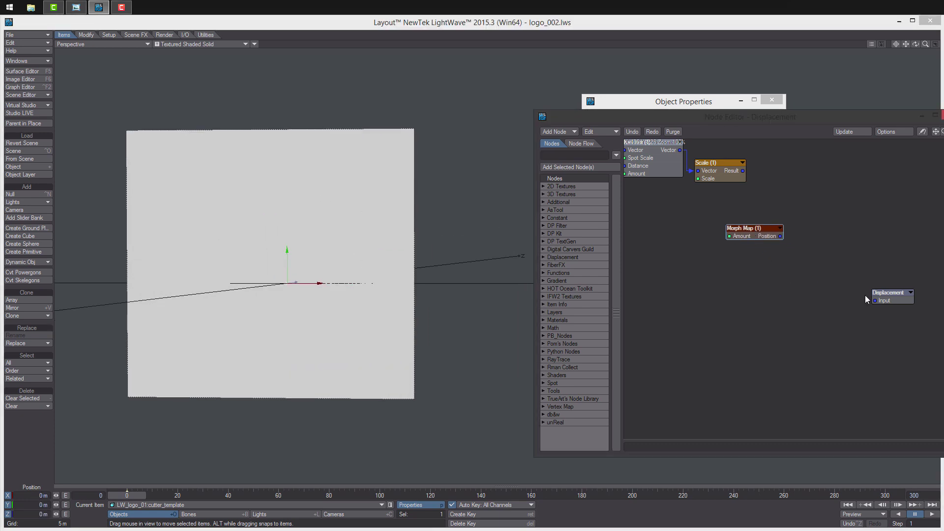
pyautogui.moveTo(881, 293); pyautogui.dragTo(904, 289)
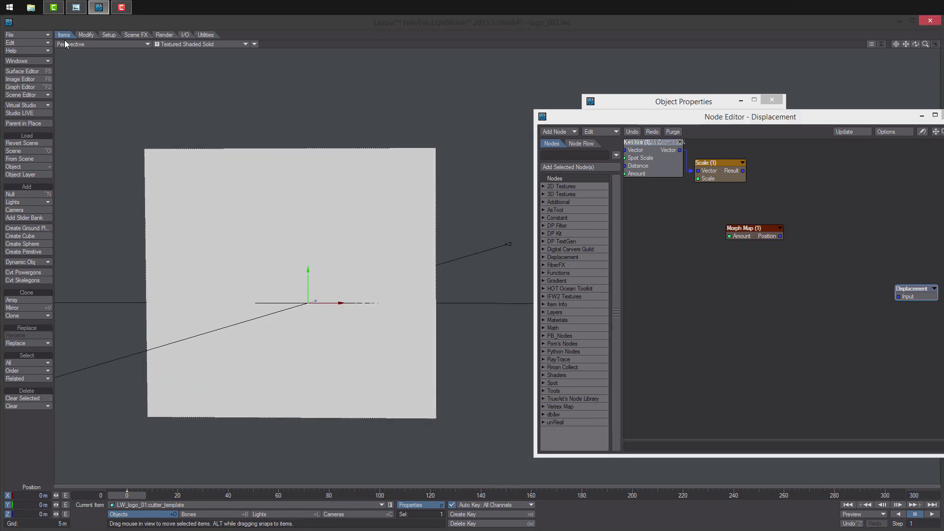
# - Load layer 5, weight_template, of the LW_logo_01 object into the scene
pyautogui.click(30, 36)
pyautogui.moveTo(48, 34)
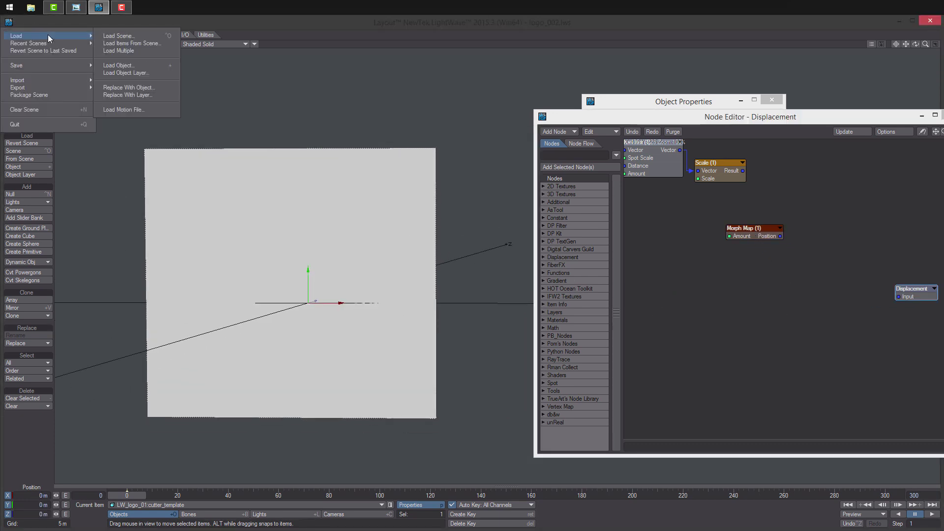
pyautogui.click(143, 73)
pyautogui.doubleClick(171, 84)
pyautogui.click(670, 134)
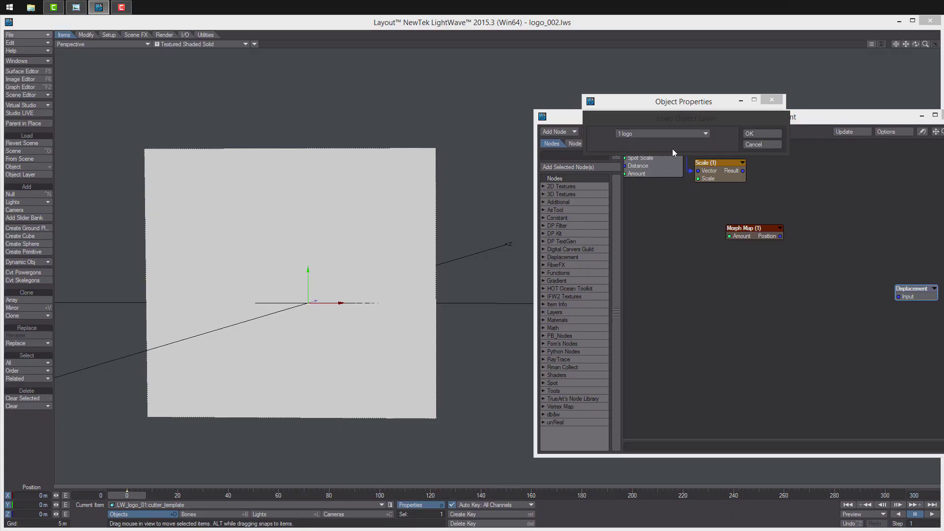
pyautogui.click(670, 162)
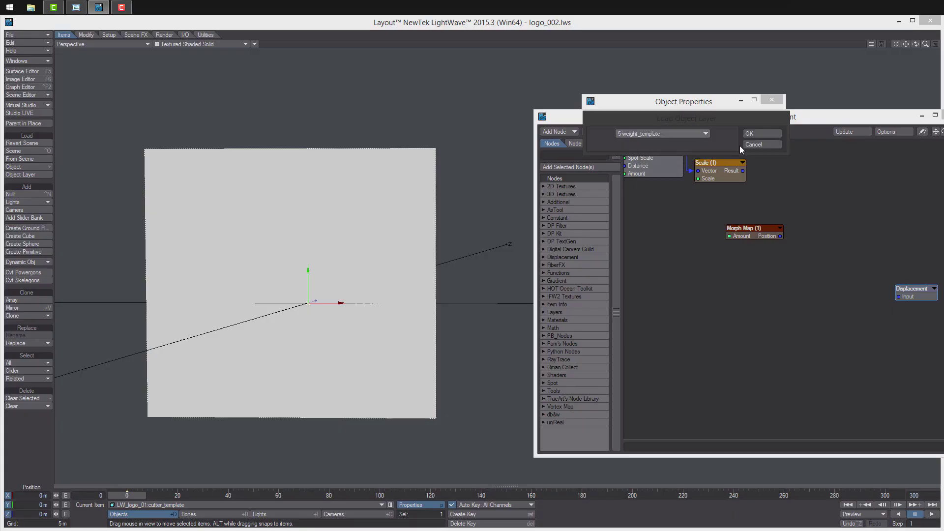
pyautogui.click(754, 134)
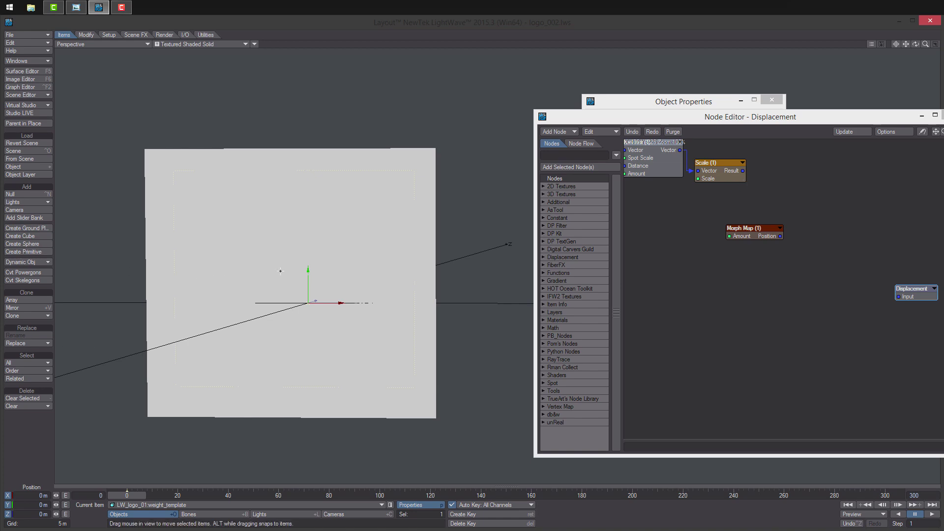
# - Set the perspective view's shading to Textured Shaded Solid Wireframe
pyautogui.moveTo(189, 45); pyautogui.dragTo(218, 74)
pyautogui.keyDown('ctrl'); pyautogui.keyDown('alt'); pyautogui.moveTo(266, 152); pyautogui.dragTo(327, 135); pyautogui.keyUp('alt'); pyautogui.keyUp('ctrl')
pyautogui.keyDown('ctrl'); pyautogui.keyDown('alt'); pyautogui.moveTo(327, 135); pyautogui.dragTo(298, 135); pyautogui.keyUp('alt'); pyautogui.keyUp('ctrl')
# - Add the DP Kit Nearest Point and Point Info nodes and arrange them side by side below the Morph Map node
pyautogui.moveTo(748, 230); pyautogui.dragTo(748, 226)
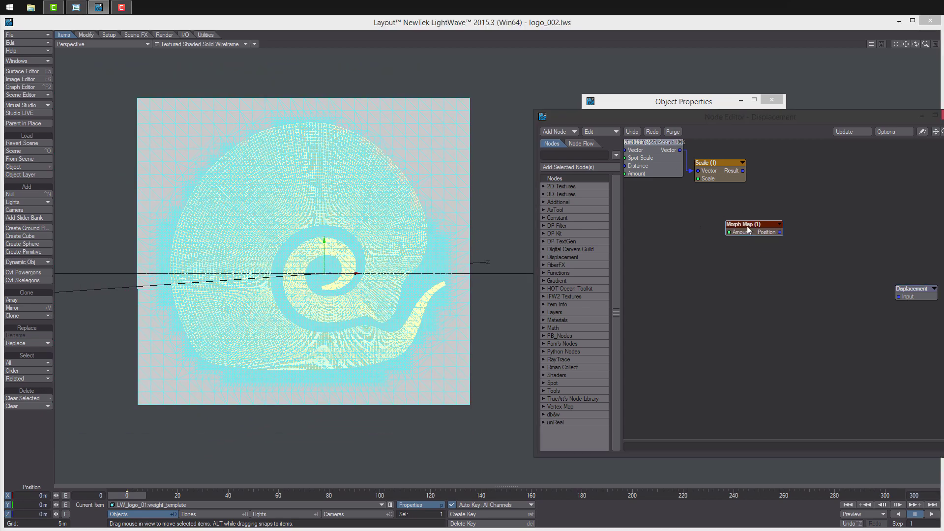
pyautogui.rightClick(722, 274)
pyautogui.moveTo(711, 322)
pyautogui.moveTo(782, 351)
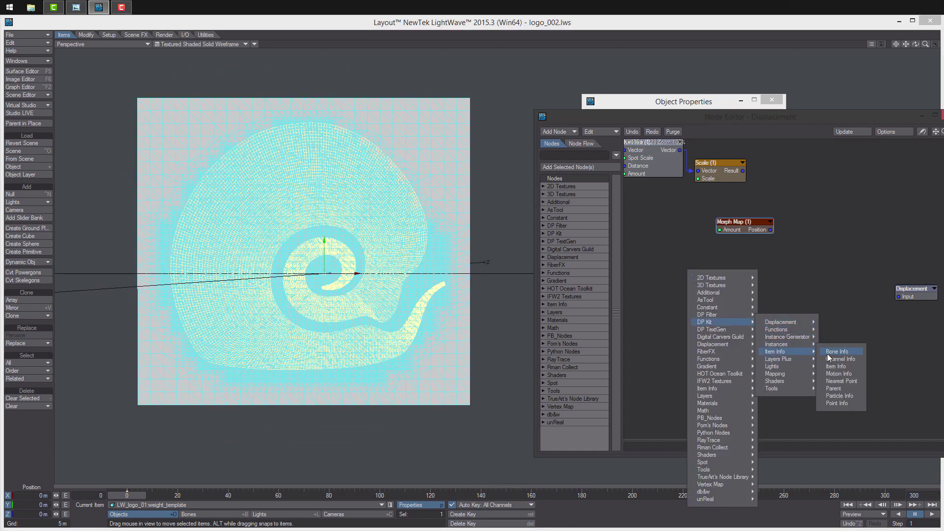
pyautogui.click(841, 382)
pyautogui.rightClick(749, 310)
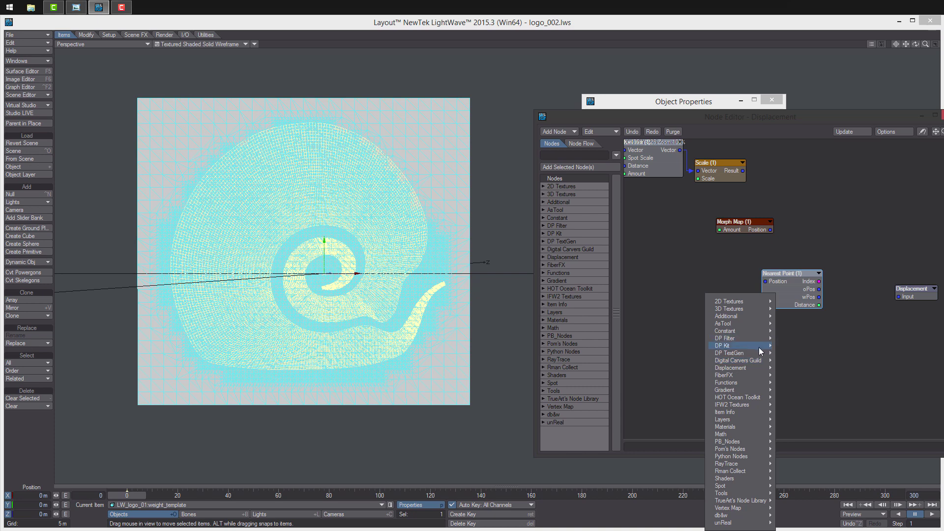
pyautogui.moveTo(807, 375)
pyautogui.click(862, 426)
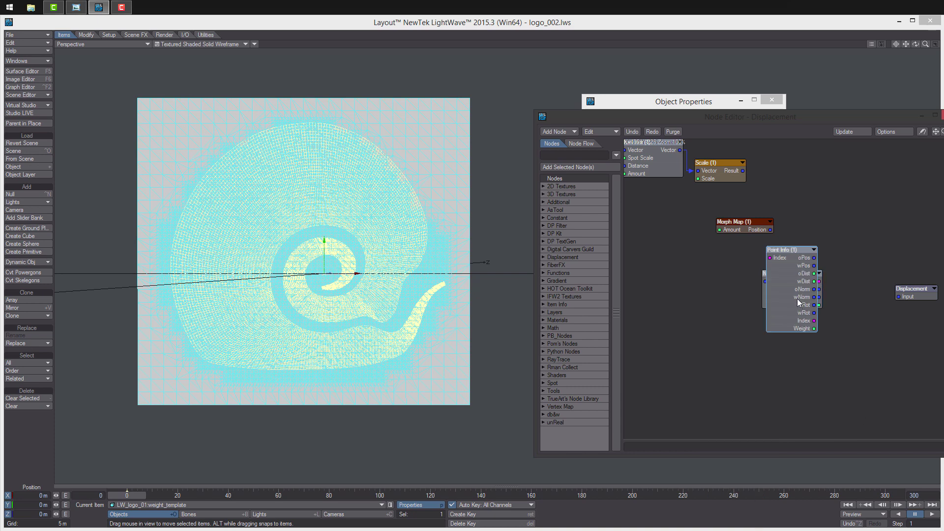
pyautogui.moveTo(798, 300); pyautogui.dragTo(854, 360)
pyautogui.moveTo(790, 299); pyautogui.dragTo(766, 292)
# - Set LW_logo_01:weight_template as the reference object in both the Nearest Point and Point Info nodes
pyautogui.doubleClick(766, 291)
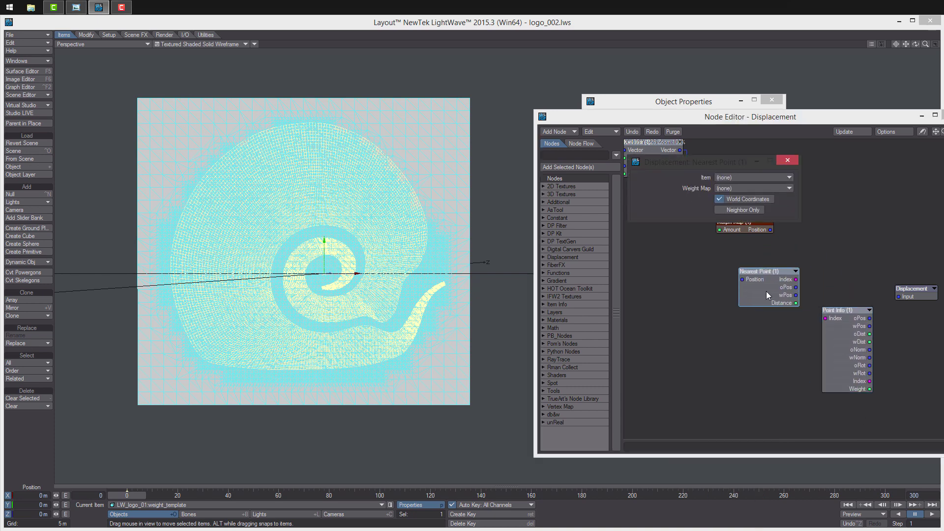
pyautogui.click(750, 179)
pyautogui.click(772, 200)
pyautogui.doubleClick(829, 327)
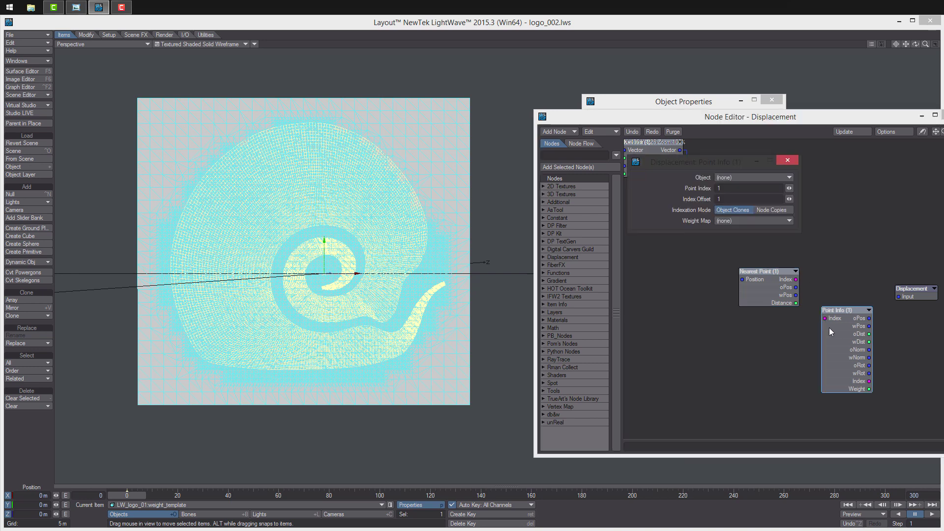
pyautogui.click(745, 178)
pyautogui.click(768, 199)
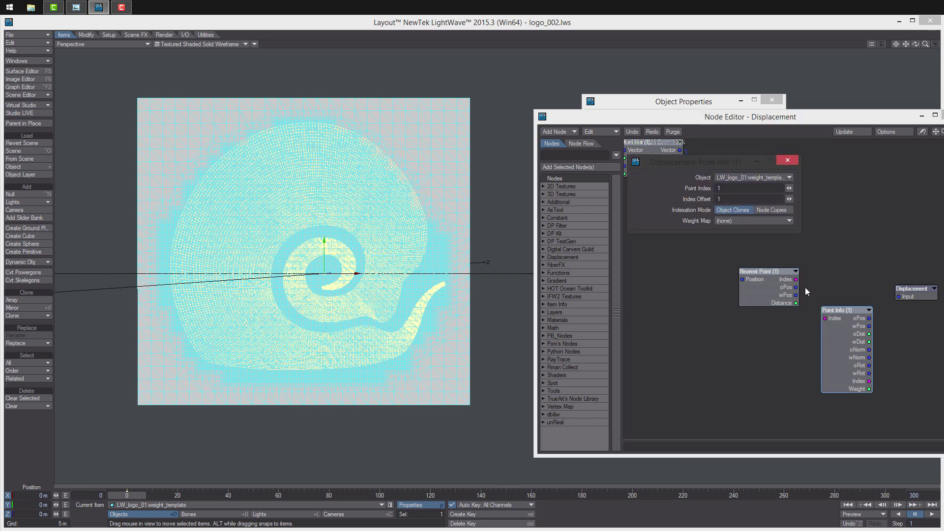
# - Feed Nearest Point's Index into Point Info's Index and set Point Info's weight map to logo_falloff
pyautogui.moveTo(796, 279); pyautogui.dragTo(827, 319)
pyautogui.moveTo(831, 320); pyautogui.dragTo(829, 278)
pyautogui.doubleClick(828, 278)
pyautogui.click(750, 221)
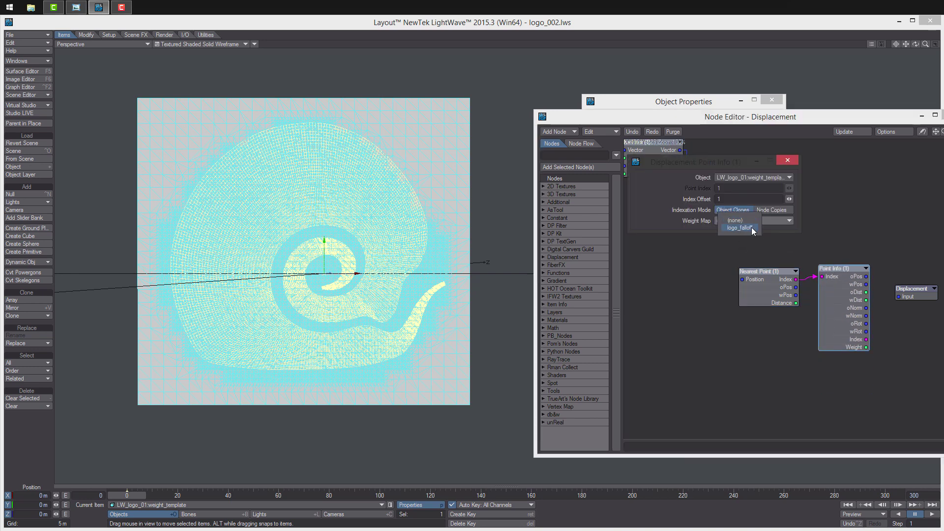
pyautogui.click(752, 228)
# - Duplicate the Scale node and place the copy beside Point Info, below the Displacement node
pyautogui.keyDown('alt'); pyautogui.moveTo(792, 237); pyautogui.dragTo(750, 242); pyautogui.keyUp('alt')
pyautogui.click(682, 173)
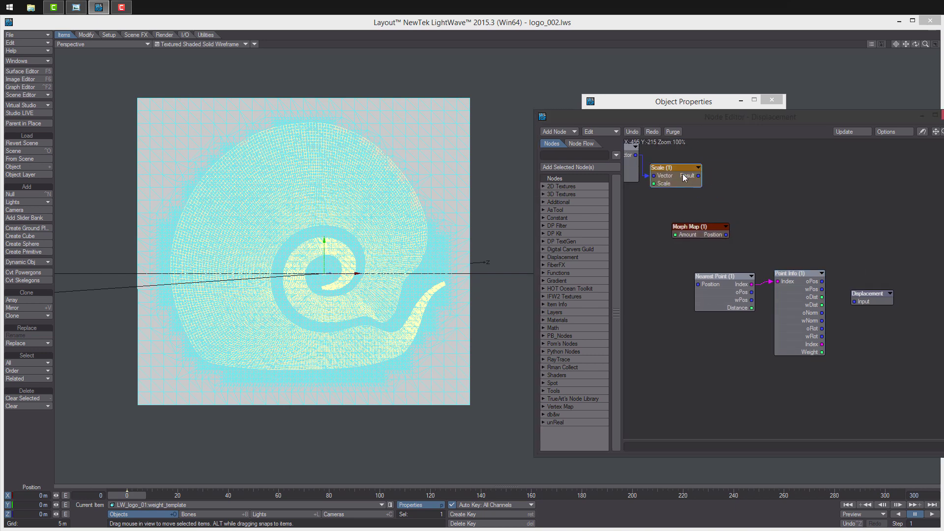
pyautogui.hotkey('ctrl', 'c')
pyautogui.hotkey('ctrl', 'v')
pyautogui.keyDown('alt'); pyautogui.moveTo(820, 292); pyautogui.dragTo(865, 336); pyautogui.keyUp('alt')
# - Set the duplicated Scale node's Z vector to 1, driven by Point Info's Weight, and connect its Result to the Displacement input
pyautogui.doubleClick(866, 335)
pyautogui.click(714, 214)
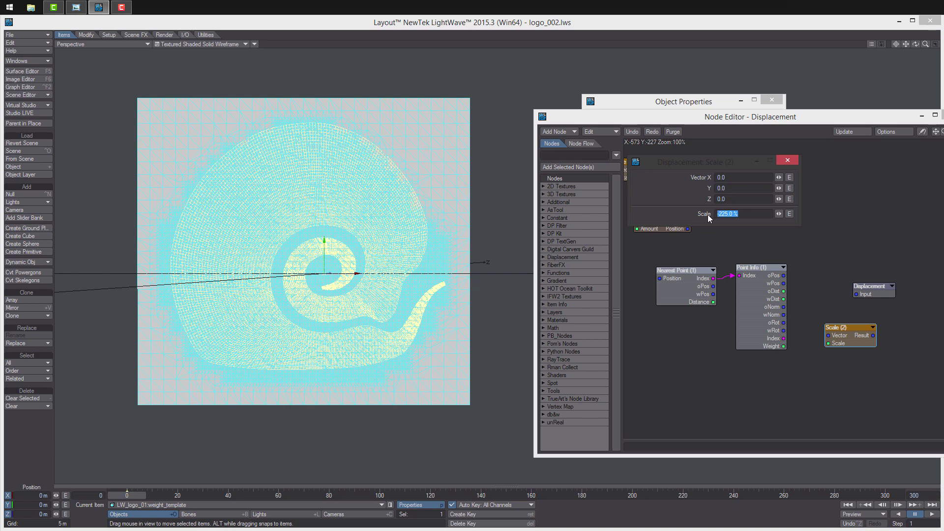
pyautogui.moveTo(785, 347); pyautogui.dragTo(829, 344)
pyautogui.write('1')
pyautogui.press('Return')
pyautogui.moveTo(874, 337); pyautogui.dragTo(856, 294)
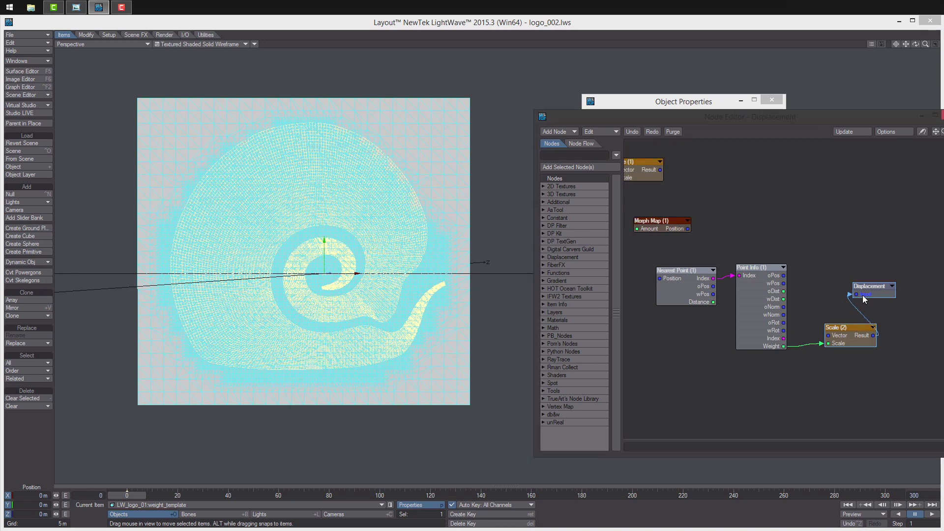
# - Examine from the side how the falloff weight displaces the template mesh
pyautogui.moveTo(143, 494); pyautogui.dragTo(140, 490)
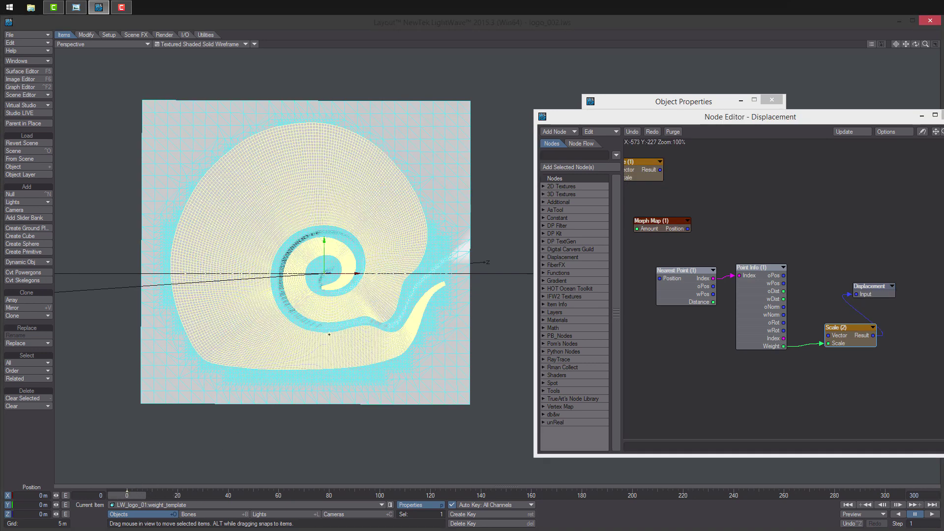
pyautogui.keyDown('alt'); pyautogui.moveTo(315, 305); pyautogui.dragTo(256, 345); pyautogui.keyUp('alt')
pyautogui.keyDown('alt'); pyautogui.moveTo(305, 245); pyautogui.dragTo(374, 216); pyautogui.keyUp('alt')
pyautogui.click(897, 45)
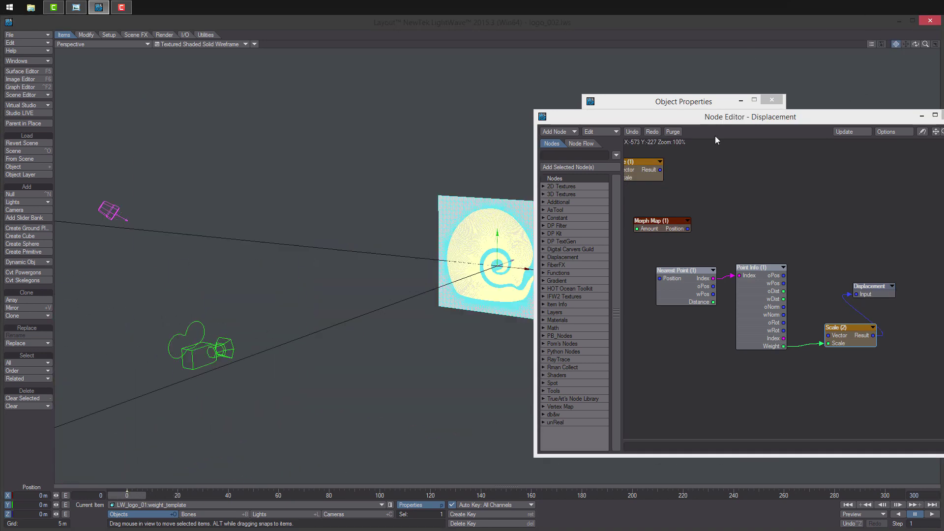
pyautogui.keyDown('alt'); pyautogui.moveTo(438, 236); pyautogui.dragTo(410, 244); pyautogui.keyUp('alt')
pyautogui.moveTo(797, 74); pyautogui.dragTo(741, 100)
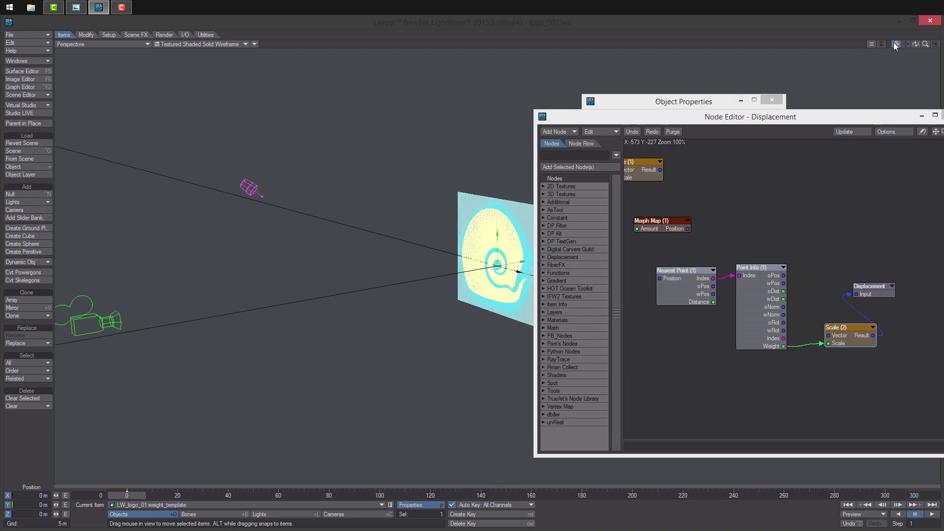
pyautogui.keyDown('alt'); pyautogui.keyDown('shift'); pyautogui.moveTo(426, 282); pyautogui.dragTo(482, 284); pyautogui.keyUp('shift'); pyautogui.keyUp('alt')
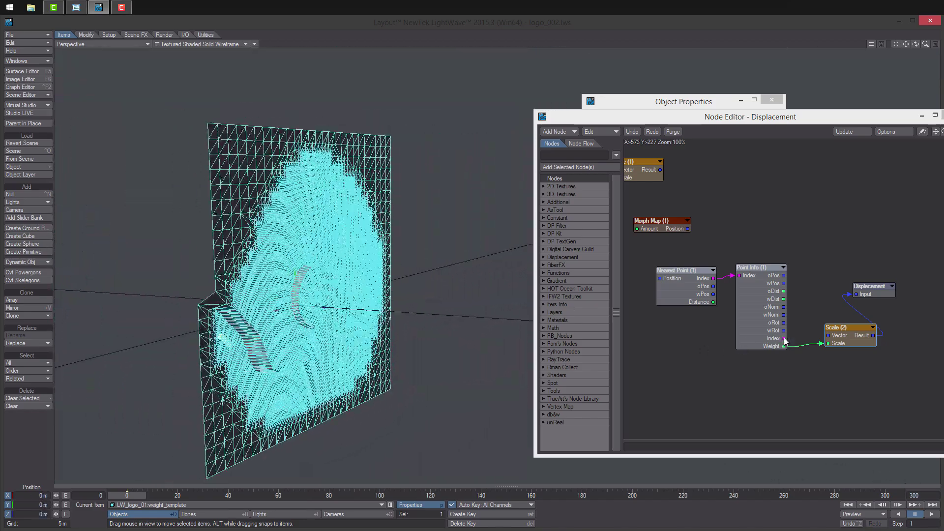
# - Disconnect Point Info's Weight from Scale (2), move the Nearest Point and Point Info nodes out of the way, and open Scale (2)'s settings
pyautogui.moveTo(821, 343); pyautogui.dragTo(770, 398)
pyautogui.moveTo(771, 393); pyautogui.dragTo(718, 194)
pyautogui.keyDown('alt'); pyautogui.moveTo(754, 341); pyautogui.dragTo(733, 251); pyautogui.keyUp('alt')
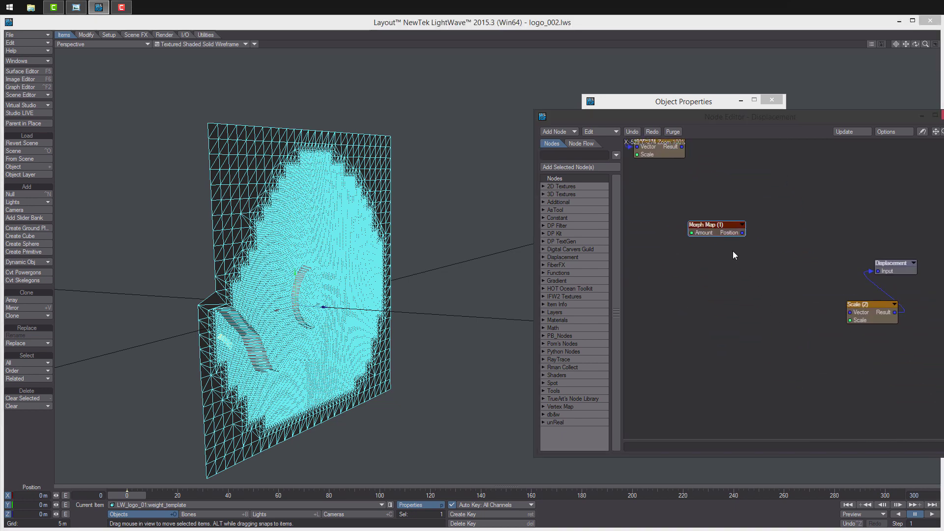
pyautogui.doubleClick(872, 316)
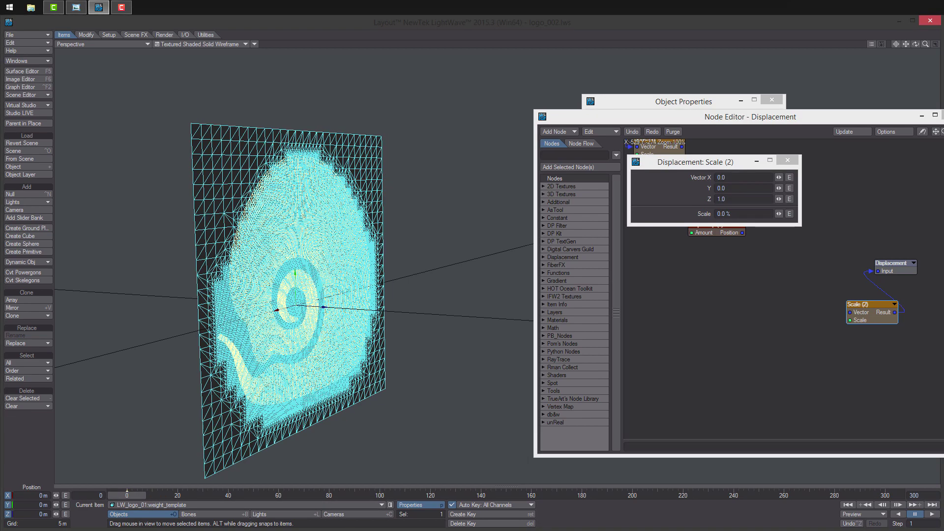
# - Select the cutter_template object and activate the Paint Weights tool on it
pyautogui.keyDown('alt'); pyautogui.moveTo(392, 286); pyautogui.dragTo(249, 56); pyautogui.keyUp('alt')
pyautogui.click(111, 36)
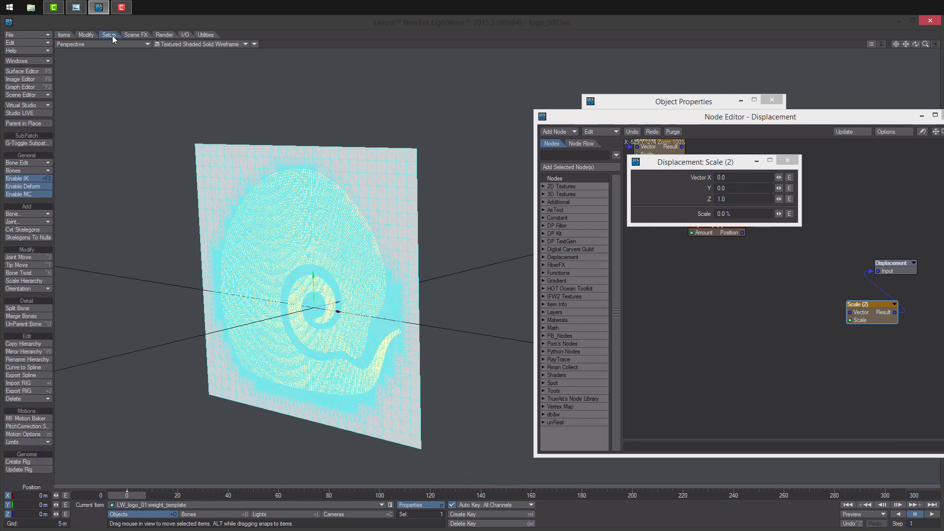
pyautogui.click(85, 35)
pyautogui.click(200, 165)
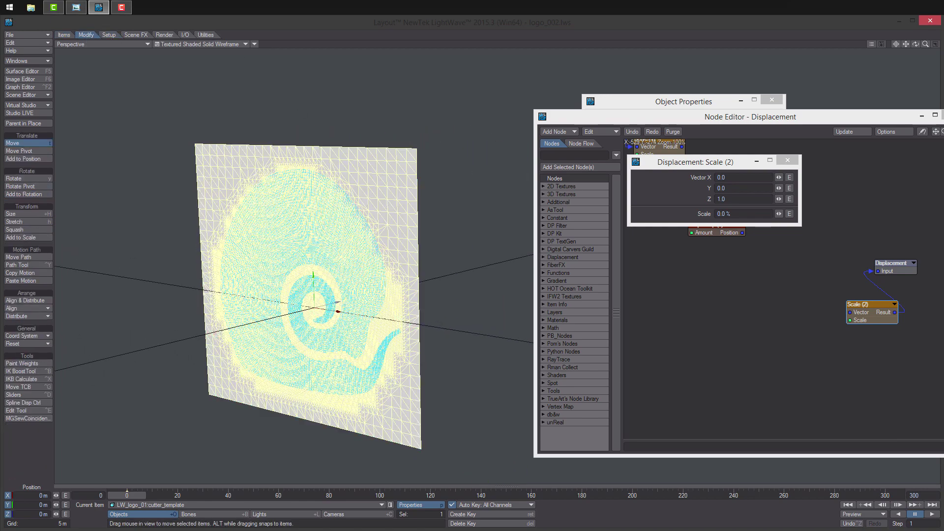
pyautogui.keyDown('alt'); pyautogui.moveTo(199, 165); pyautogui.dragTo(222, 202); pyautogui.keyUp('alt')
pyautogui.click(34, 363)
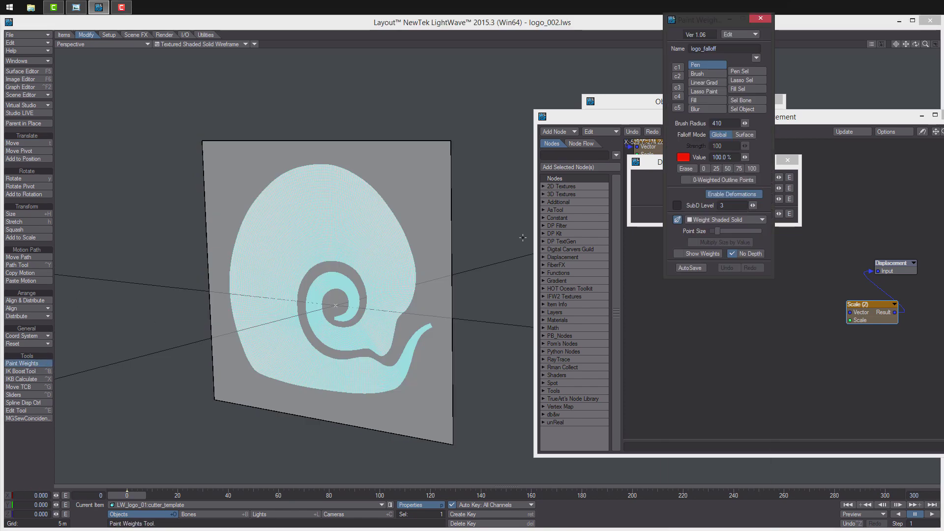
pyautogui.keyDown('alt'); pyautogui.moveTo(347, 297); pyautogui.dragTo(379, 294); pyautogui.keyUp('alt')
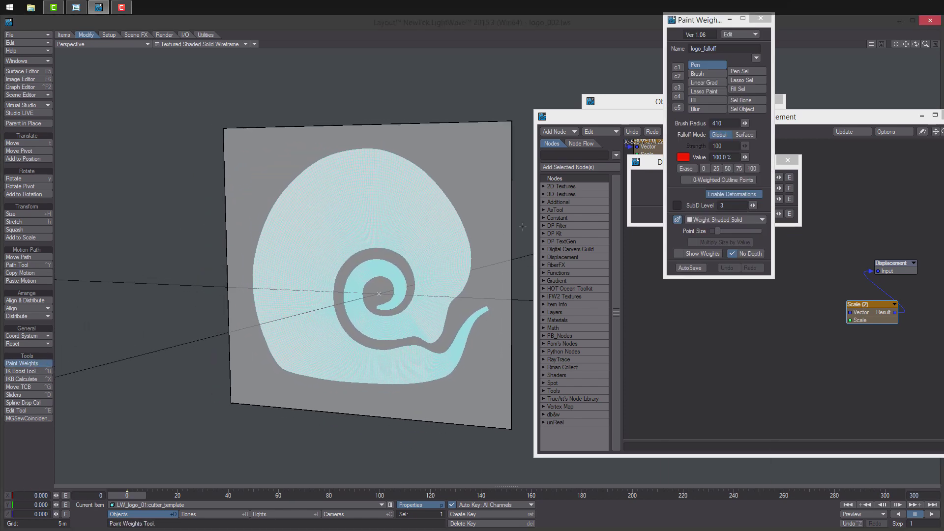
pyautogui.click(758, 165)
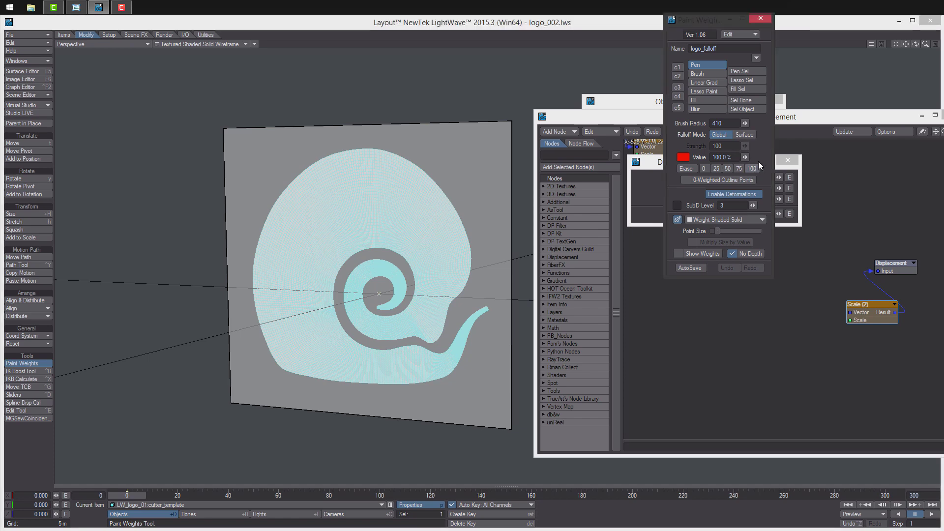
# - Transfer all weight maps from LW_logo_01:weight_template to the cutter template
pyautogui.click(740, 34)
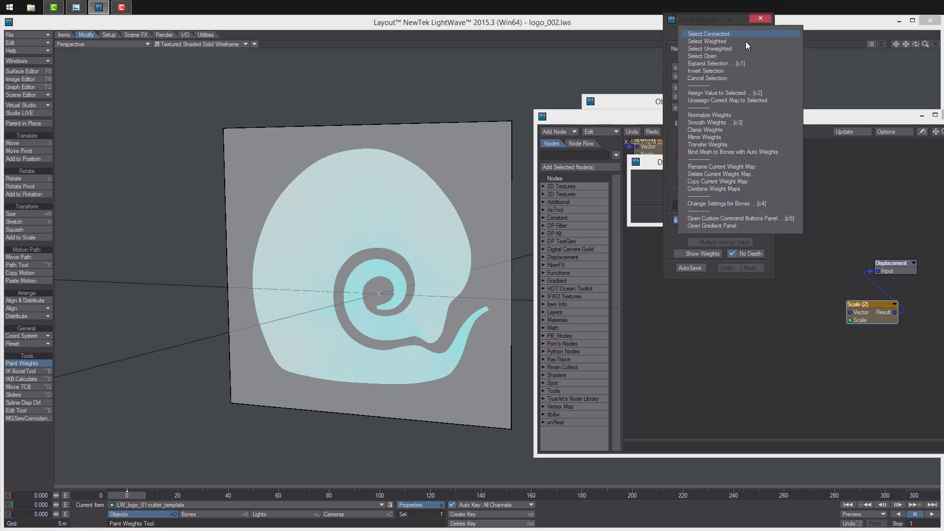
pyautogui.click(736, 144)
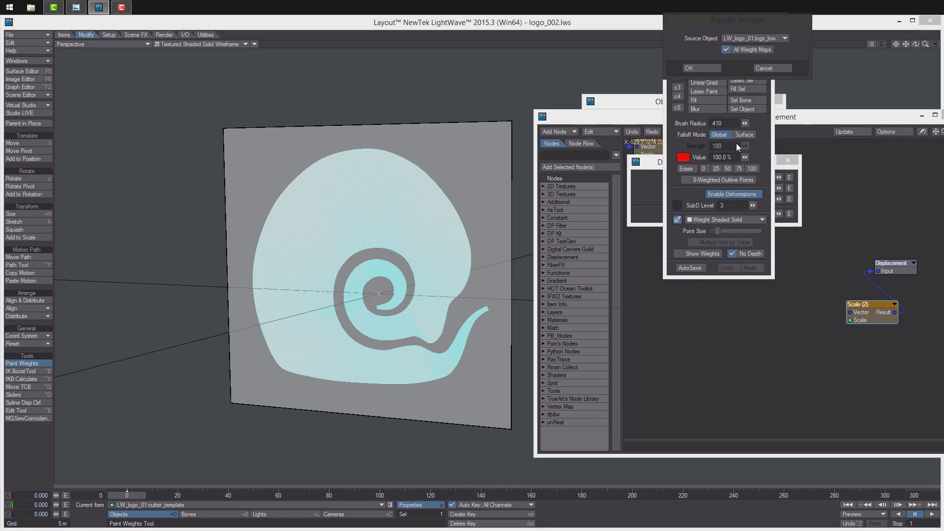
pyautogui.click(750, 37)
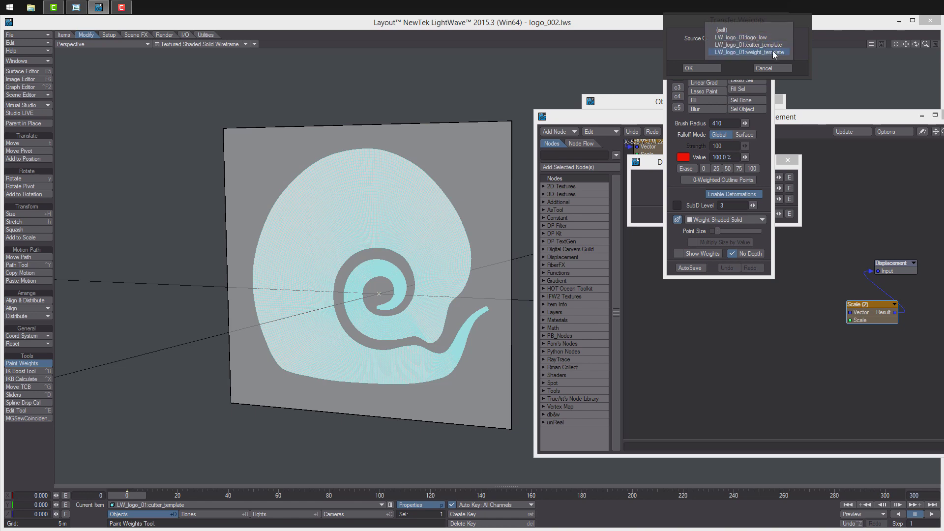
pyautogui.click(772, 54)
pyautogui.click(704, 68)
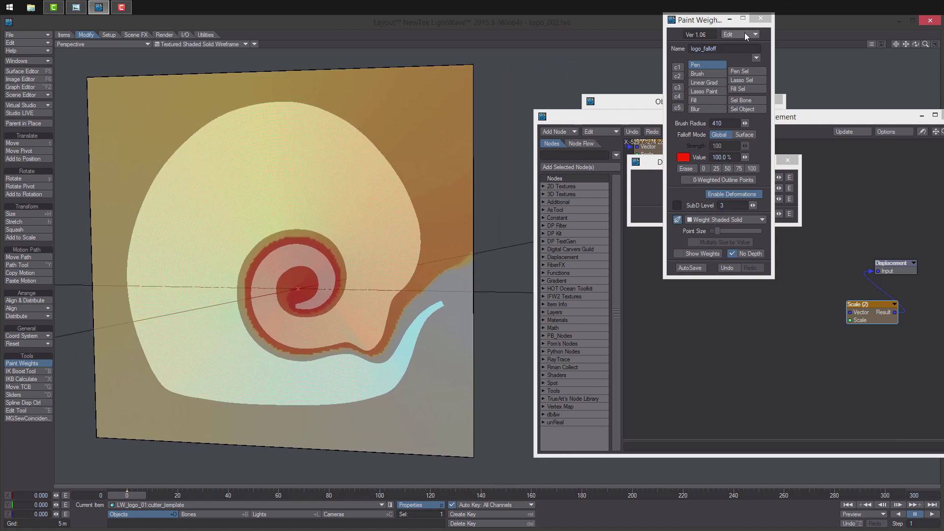
# - Smooth the current weight map at 10% strength with 4 iterations, and close the Paint Weights and Scale (2) settings
pyautogui.click(744, 33)
pyautogui.click(733, 120)
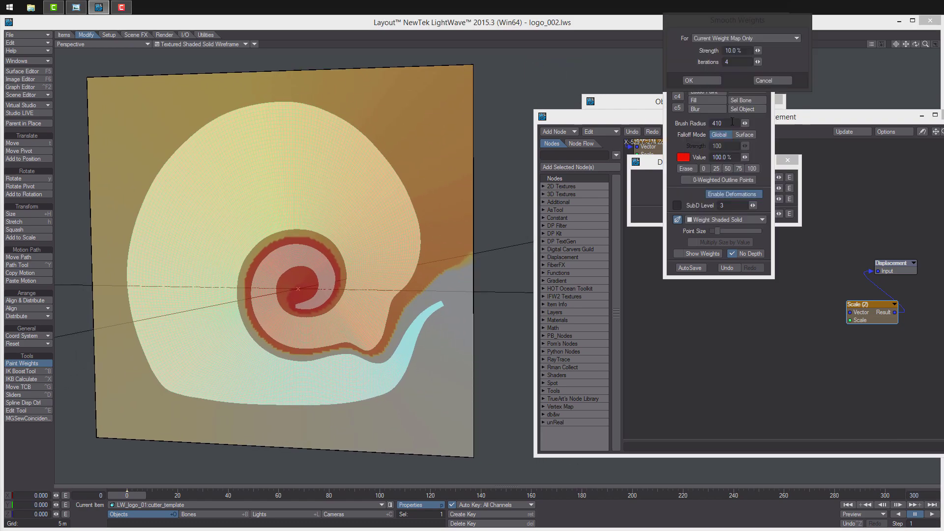
pyautogui.click(717, 81)
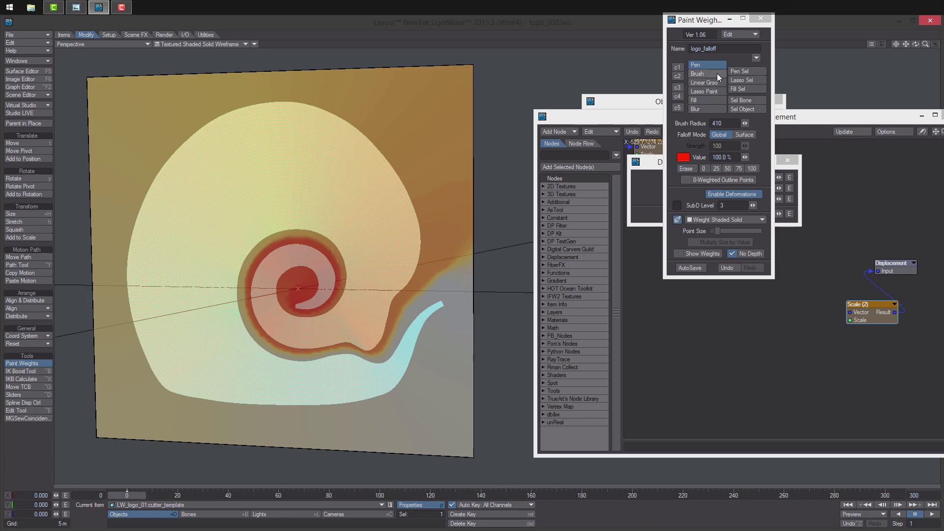
pyautogui.click(761, 19)
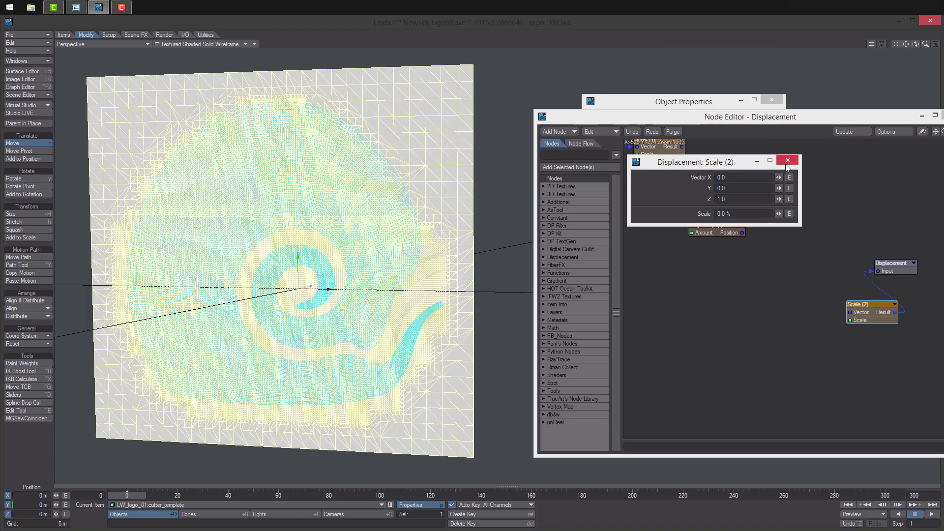
pyautogui.click(787, 160)
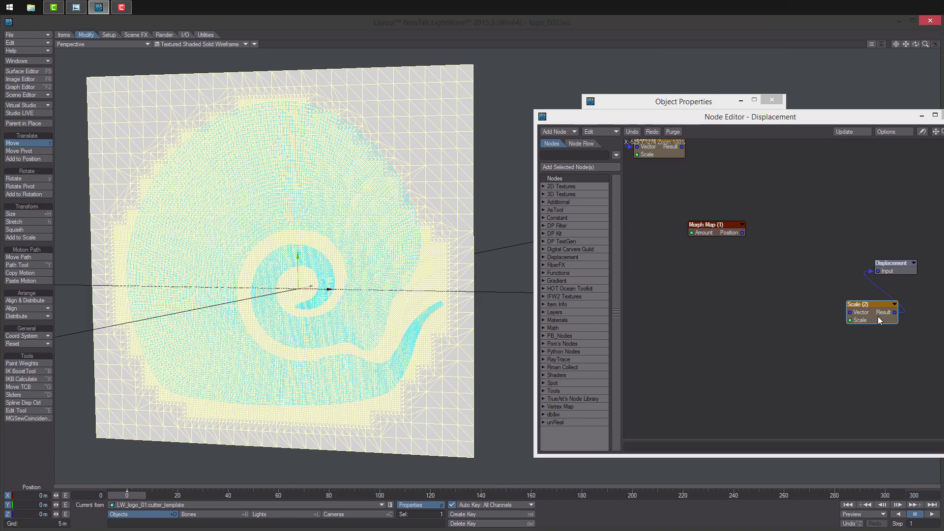
# - Move Scale (2) beside the Displacement node and place the Nearest Point and Point Info nodes below them
pyautogui.moveTo(878, 317); pyautogui.dragTo(834, 293)
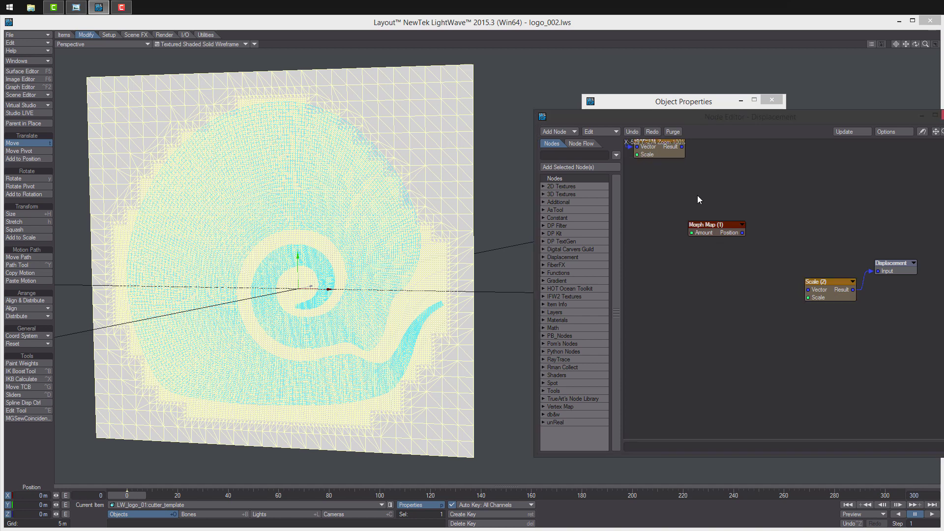
pyautogui.moveTo(697, 196); pyautogui.dragTo(755, 281, button='middle')
pyautogui.moveTo(819, 227); pyautogui.dragTo(811, 296, button='middle')
pyautogui.moveTo(830, 294); pyautogui.dragTo(742, 199)
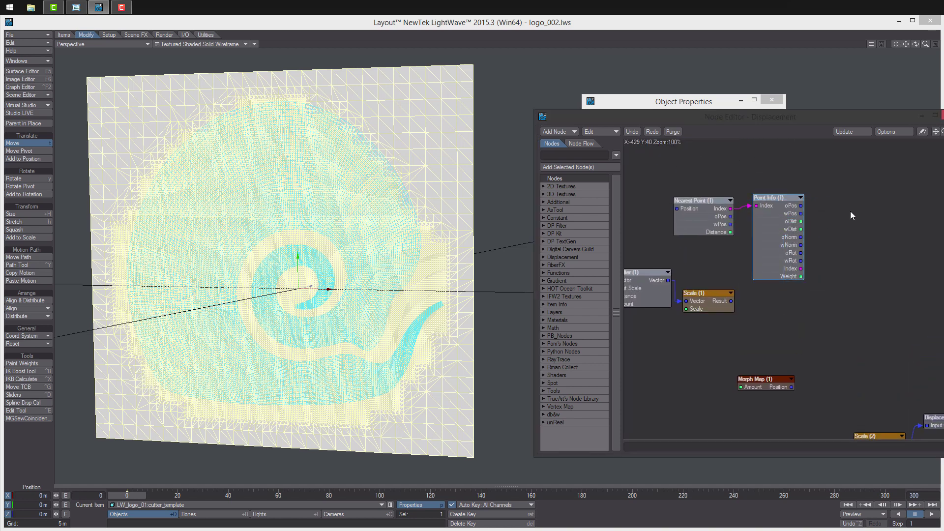
pyautogui.moveTo(843, 222); pyautogui.dragTo(705, 201)
pyautogui.moveTo(820, 274); pyautogui.dragTo(787, 218, button='middle')
pyautogui.moveTo(762, 180); pyautogui.dragTo(765, 406)
pyautogui.moveTo(766, 406); pyautogui.dragTo(770, 277, button='middle')
pyautogui.moveTo(765, 261); pyautogui.dragTo(793, 393)
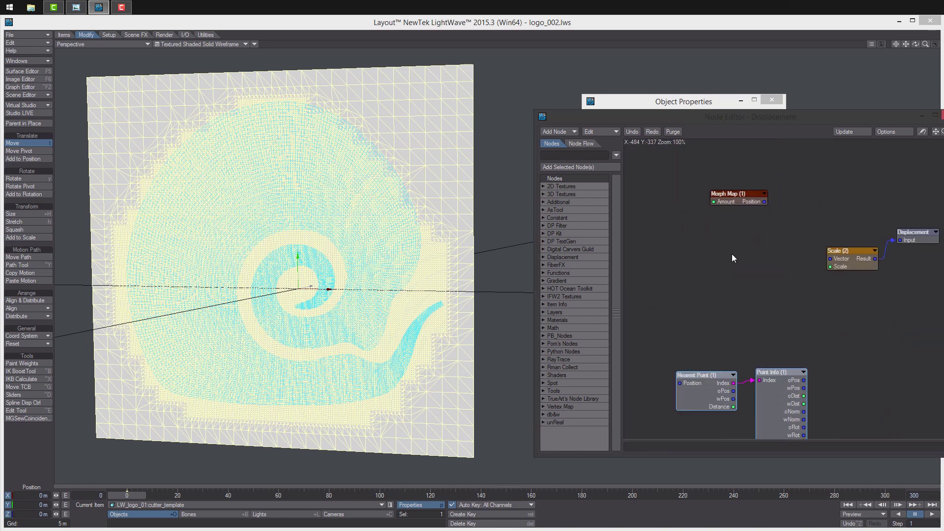
# - Add a Weight Map node, choose its weight map, and connect its Value to Scale (2)'s Scale input
pyautogui.rightClick(733, 258)
pyautogui.moveTo(739, 362)
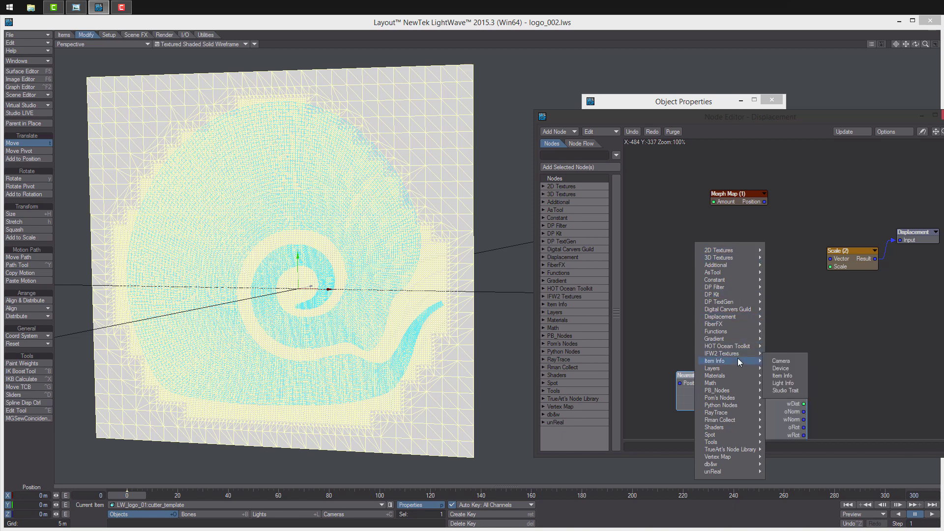
pyautogui.moveTo(757, 464)
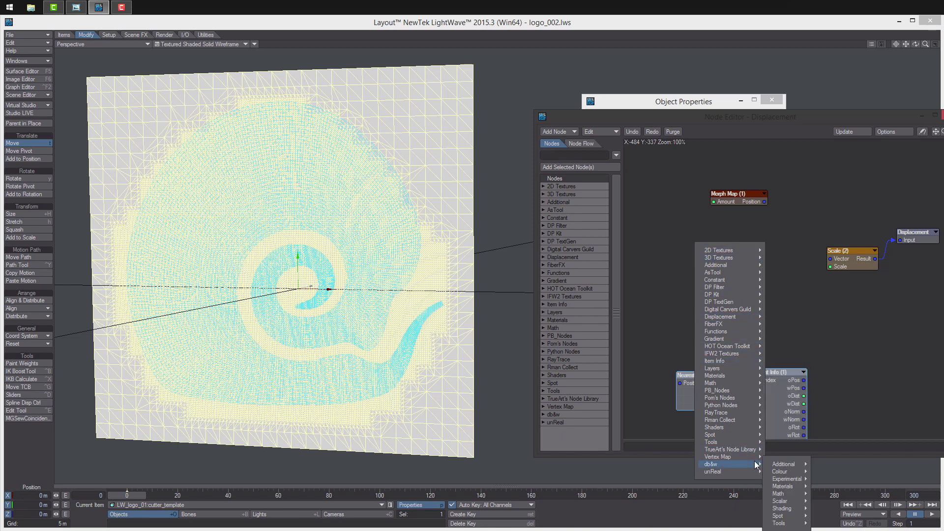
pyautogui.click(785, 460)
pyautogui.moveTo(797, 282); pyautogui.dragTo(748, 236)
pyautogui.doubleClick(724, 278)
pyautogui.click(745, 179)
pyautogui.click(759, 184)
pyautogui.moveTo(710, 243); pyautogui.dragTo(801, 224)
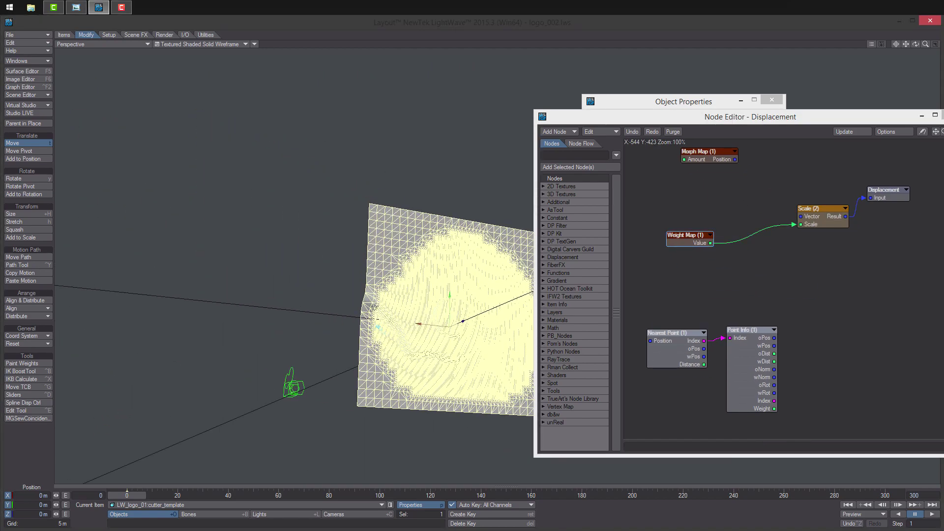
# - Switch the perspective viewport to Textured Shaded Solid and inspect the displaced cutter template up close
pyautogui.moveTo(295, 265)
pyautogui.keyDown('alt'); pyautogui.mouseDown()
pyautogui.moveTo(374, 261)
pyautogui.moveTo(295, 216)
pyautogui.moveTo(393, 217)
pyautogui.moveTo(408, 305)
pyautogui.moveTo(345, 211)
pyautogui.moveTo(295, 197)
pyautogui.mouseUp(); pyautogui.keyUp('alt')
pyautogui.click(193, 44)
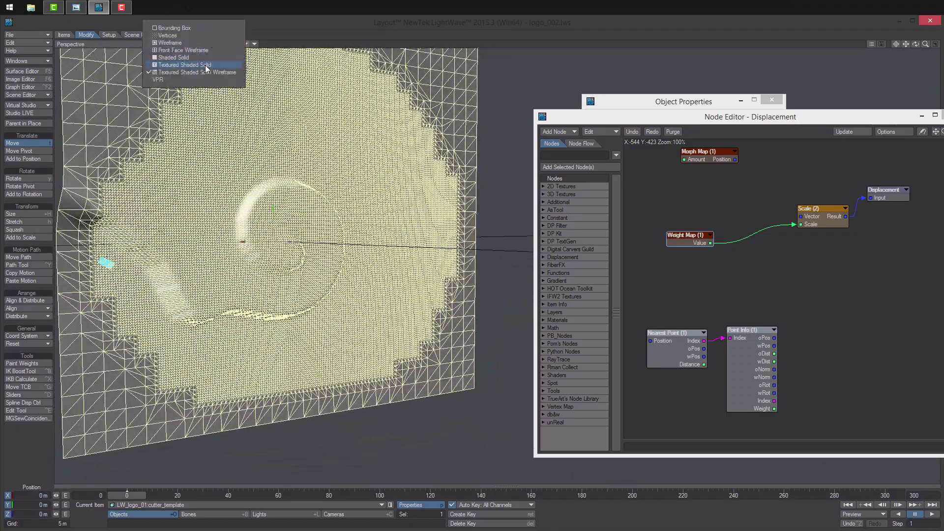
pyautogui.click(206, 66)
pyautogui.moveTo(246, 172)
pyautogui.keyDown('alt'); pyautogui.mouseDown()
pyautogui.moveTo(373, 256)
pyautogui.moveTo(305, 229)
pyautogui.mouseUp(); pyautogui.keyUp('alt')
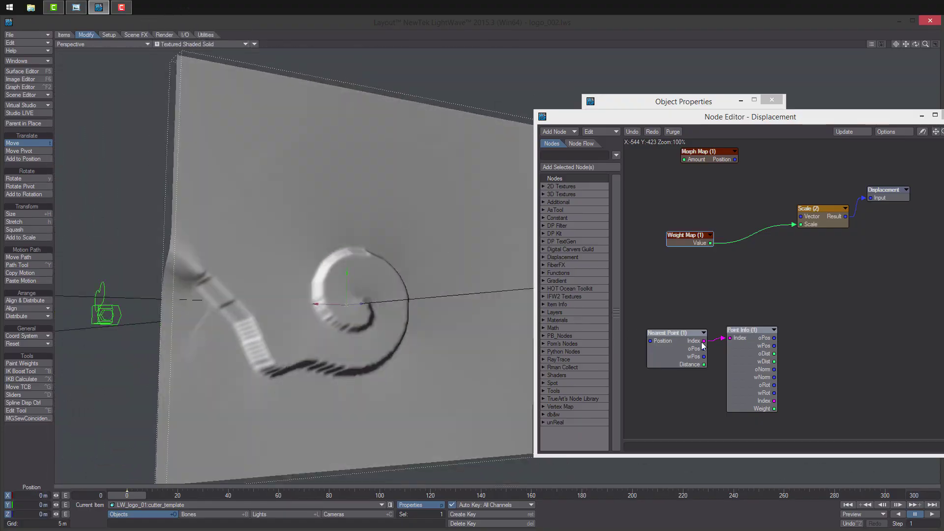
# - Feed Point Info's Weight into Scale (2) to compare the displacement, and reconnect the Weight Map node's Value to Scale
pyautogui.moveTo(774, 409); pyautogui.dragTo(814, 227)
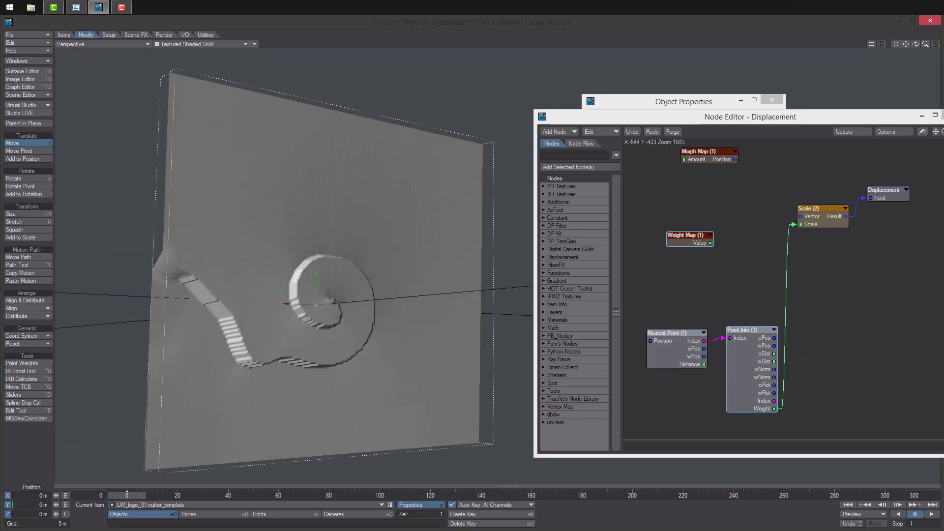
pyautogui.keyDown('alt'); pyautogui.moveTo(305, 228); pyautogui.dragTo(320, 264); pyautogui.keyUp('alt')
pyautogui.moveTo(737, 355); pyautogui.dragTo(739, 358)
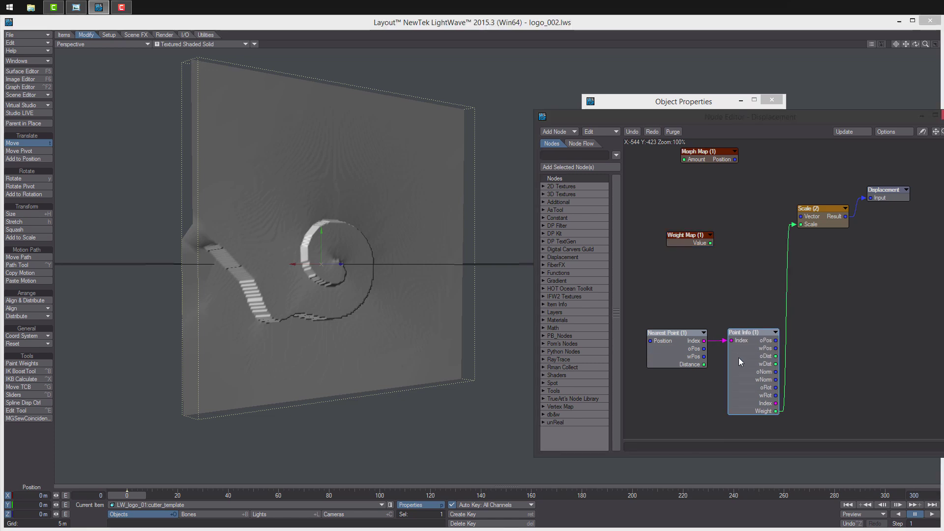
pyautogui.keyDown('ctrl'); pyautogui.keyDown('alt'); pyautogui.moveTo(424, 267); pyautogui.dragTo(419, 268); pyautogui.keyUp('alt'); pyautogui.keyUp('ctrl')
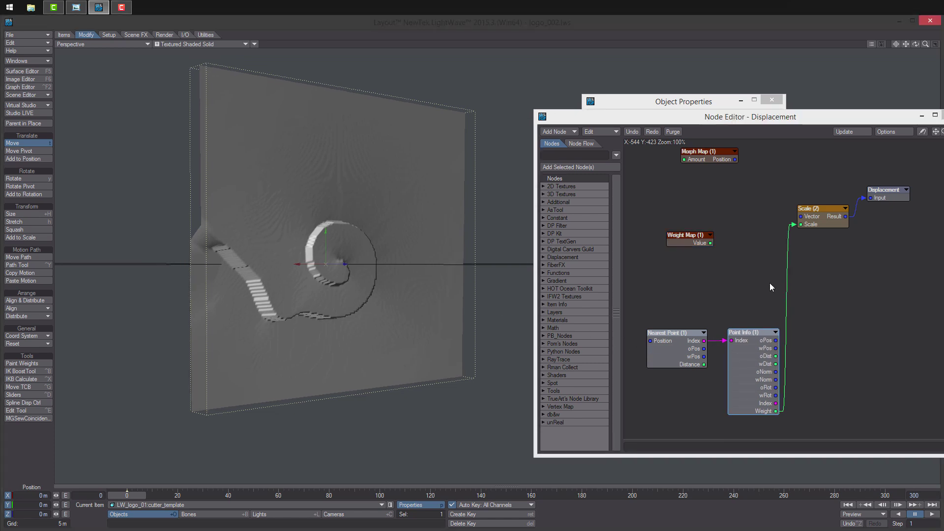
pyautogui.moveTo(794, 226); pyautogui.dragTo(812, 366)
pyautogui.keyDown('alt'); pyautogui.moveTo(744, 261); pyautogui.dragTo(824, 283); pyautogui.keyUp('alt')
pyautogui.keyDown('alt'); pyautogui.moveTo(473, 295); pyautogui.dragTo(282, 209); pyautogui.keyUp('alt')
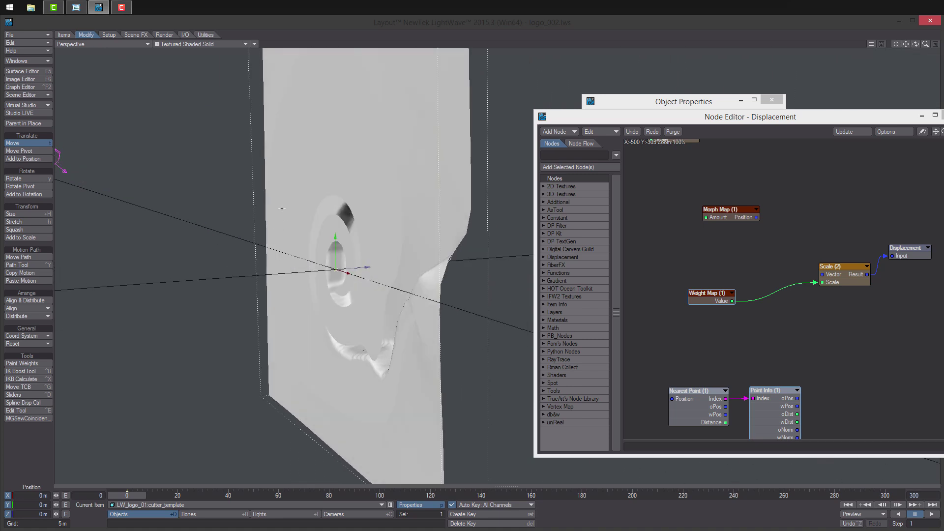
# - Clear the weight_template object from the scene
pyautogui.click(295, 191)
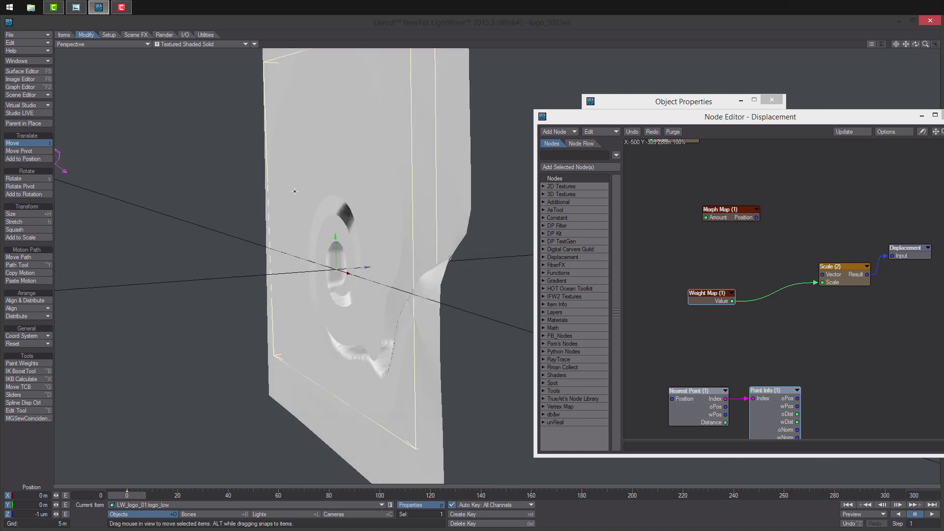
pyautogui.scroll(-3, 327, 185)
pyautogui.keyDown('alt'); pyautogui.moveTo(326, 185); pyautogui.dragTo(327, 174); pyautogui.keyUp('alt')
pyautogui.press('Down')
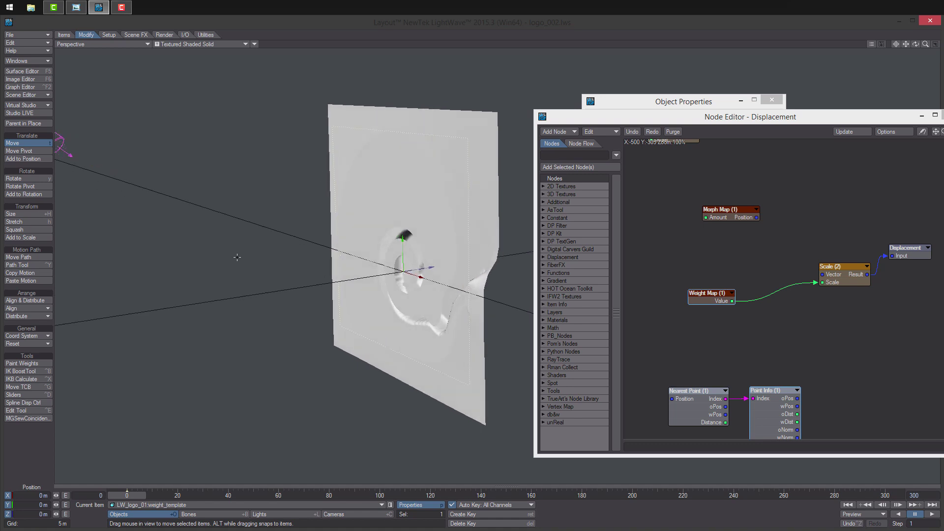
pyautogui.press('-')
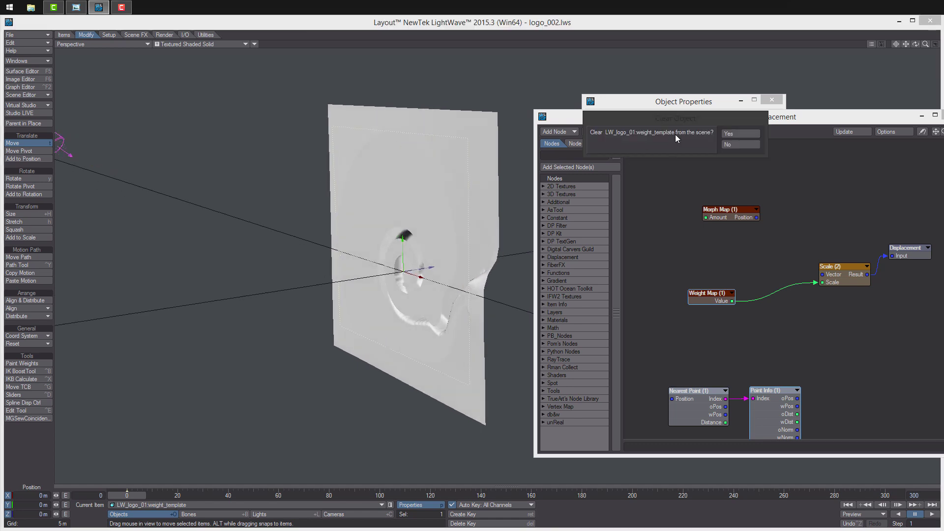
pyautogui.click(741, 133)
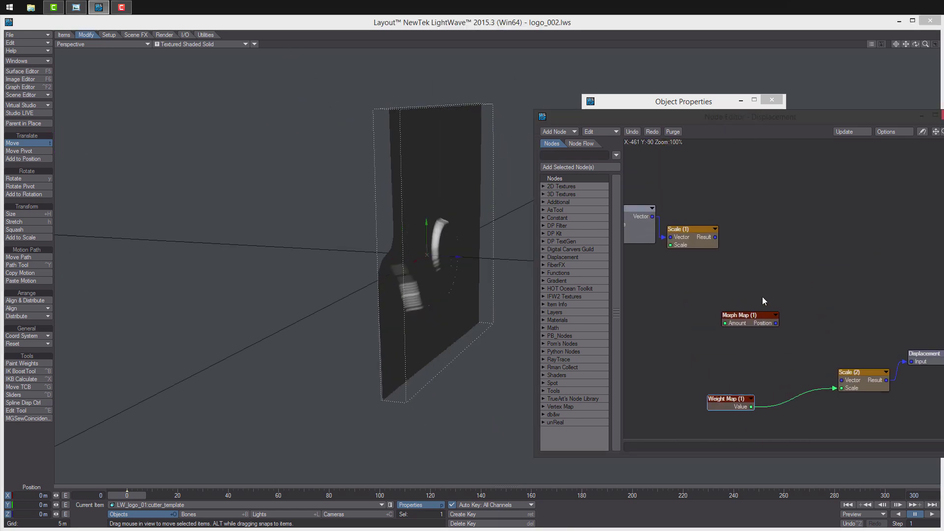
# - Delete the Nearest Point and Point Info nodes from the cutter template's displacement network
pyautogui.keyDown('alt'); pyautogui.moveTo(729, 266); pyautogui.dragTo(863, 307); pyautogui.keyUp('alt')
pyautogui.moveTo(856, 419)
pyautogui.keyDown('alt'); pyautogui.mouseDown()
pyautogui.moveTo(808, 271)
pyautogui.moveTo(754, 183)
pyautogui.mouseUp(); pyautogui.keyUp('alt')
pyautogui.moveTo(861, 282)
pyautogui.mouseDown()
pyautogui.moveTo(792, 342)
pyautogui.moveTo(736, 338)
pyautogui.mouseUp()
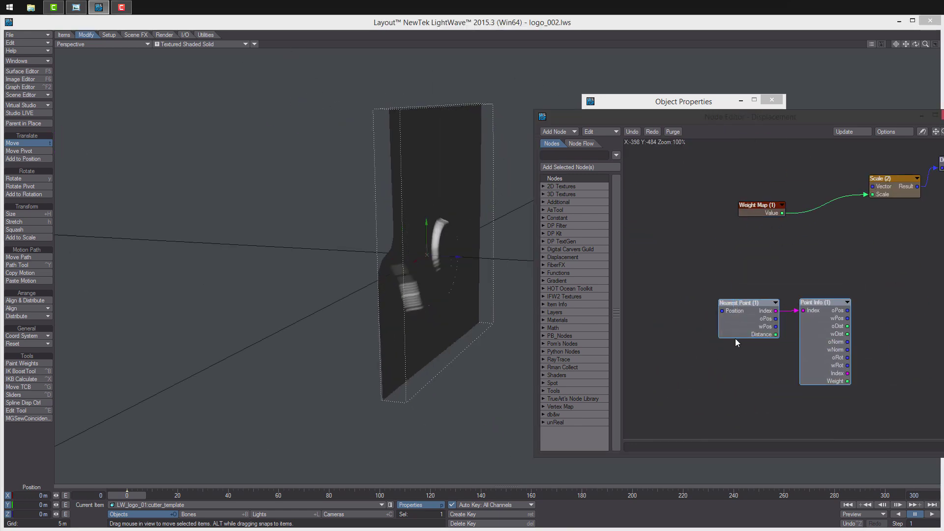
pyautogui.press('Delete')
# - Rearrange the Scale (2) and Displacement nodes, and disconnect the Weight Map node from Scale (2)'s Scale input
pyautogui.keyDown('alt'); pyautogui.moveTo(492, 256); pyautogui.dragTo(366, 244); pyautogui.keyUp('alt')
pyautogui.keyDown('alt'); pyautogui.moveTo(875, 247); pyautogui.dragTo(800, 304); pyautogui.keyUp('alt')
pyautogui.moveTo(824, 249); pyautogui.dragTo(801, 251)
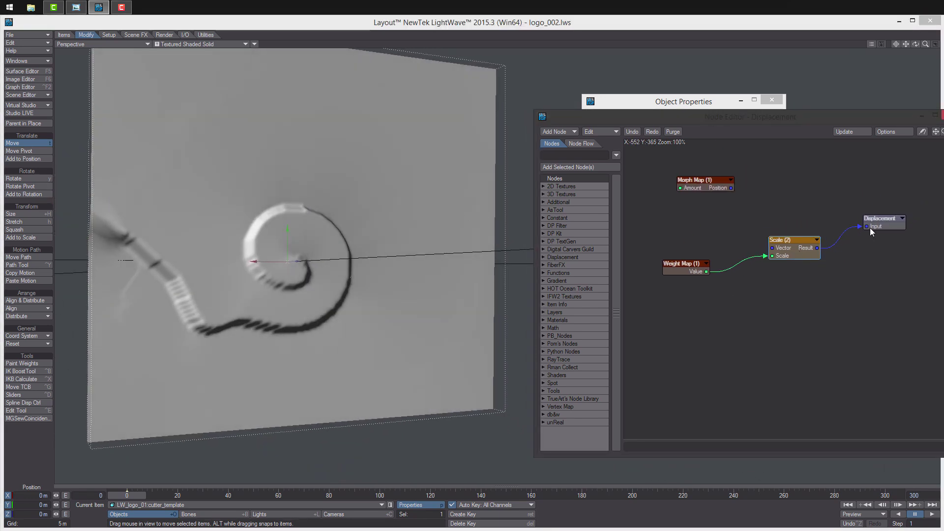
pyautogui.moveTo(877, 224); pyautogui.dragTo(878, 233)
pyautogui.moveTo(797, 251); pyautogui.dragTo(832, 281)
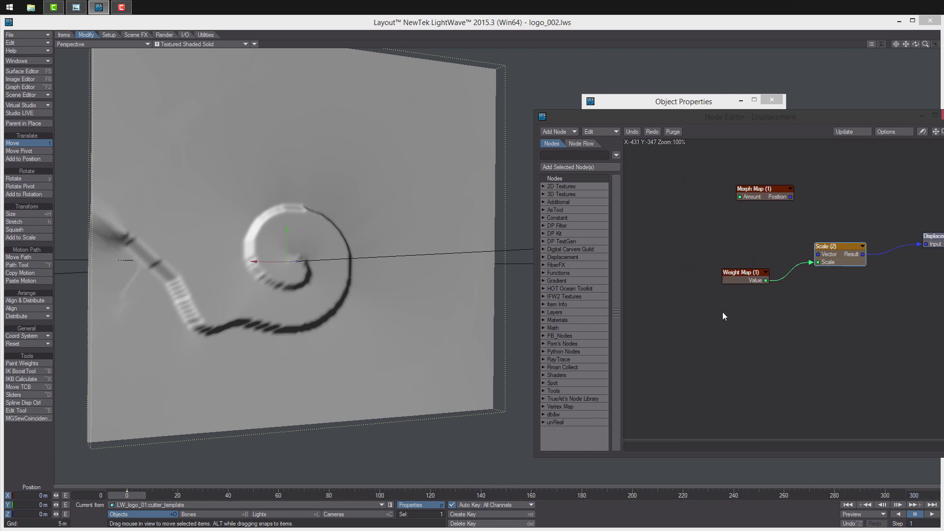
pyautogui.click(810, 261)
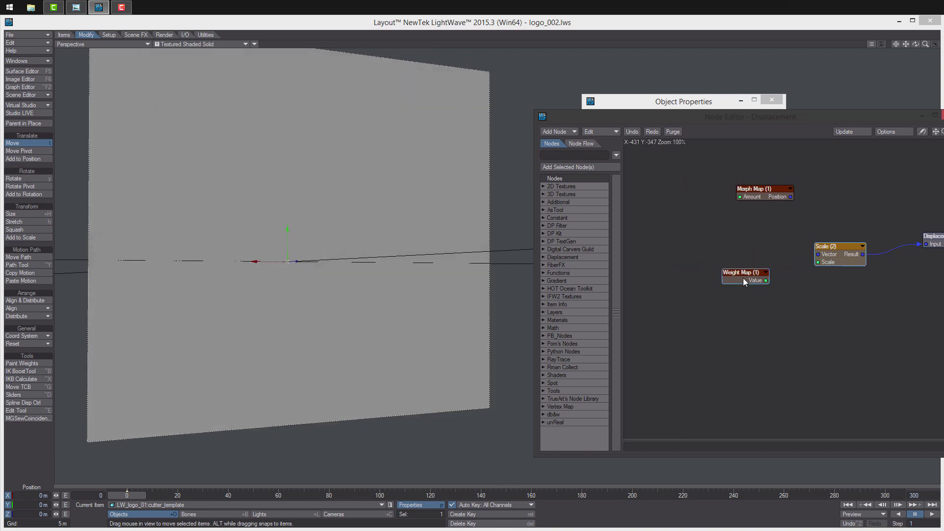
# - Move the Weight Map node away from Scale (2) and add a vector Add node to the displacement network
pyautogui.moveTo(743, 278); pyautogui.dragTo(696, 223)
pyautogui.rightClick(786, 250)
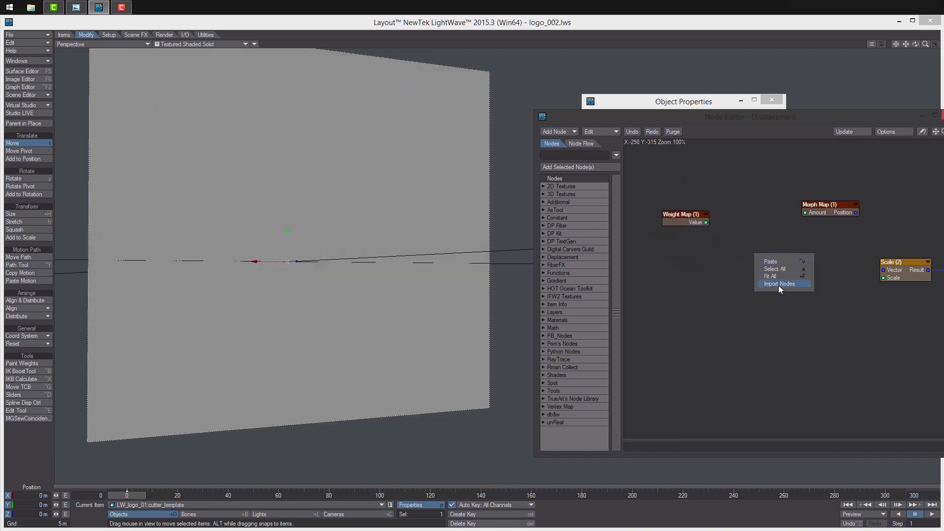
pyautogui.rightClick(751, 317)
pyautogui.moveTo(768, 435)
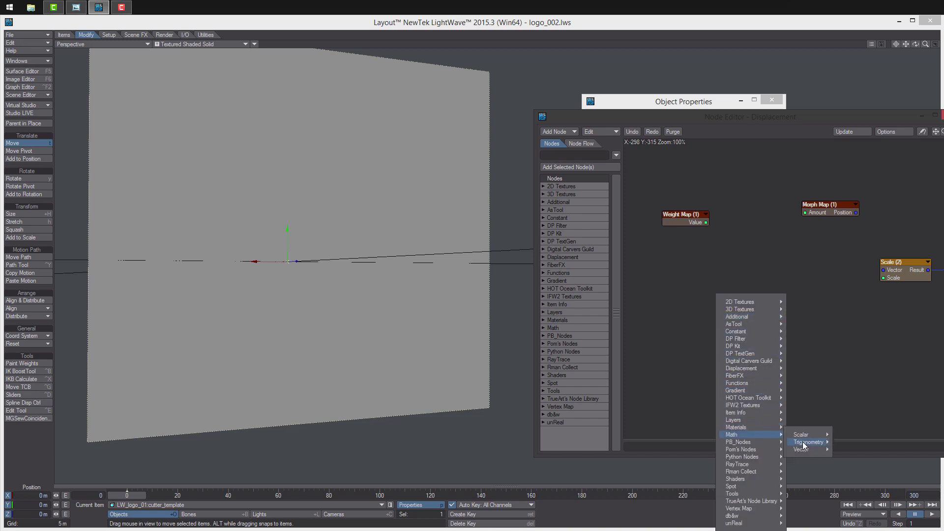
pyautogui.moveTo(818, 450)
pyautogui.click(852, 383)
pyautogui.moveTo(813, 300); pyautogui.dragTo(738, 288, button='middle')
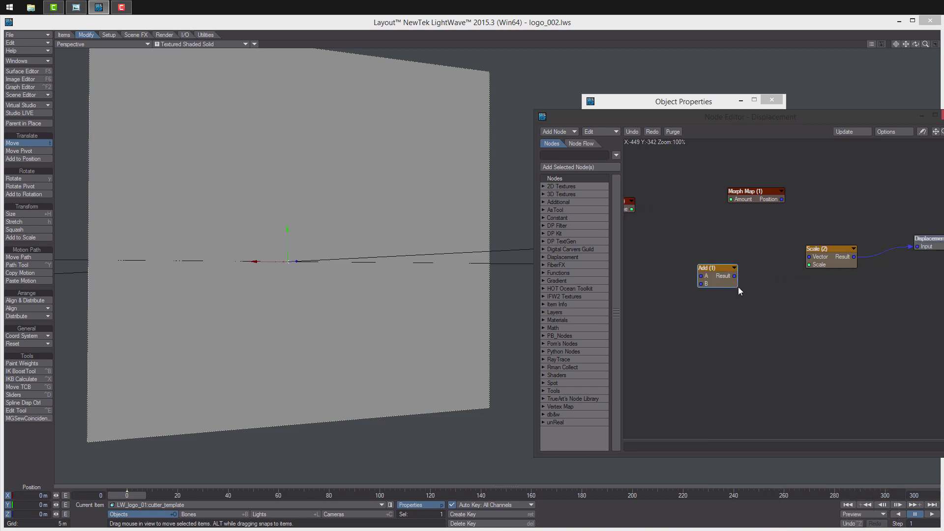
# - Feed Morph Map's Position and Scale (2)'s Result into the Add node's A and B, with its Result driving Displacement
pyautogui.moveTo(718, 269); pyautogui.dragTo(838, 211)
pyautogui.moveTo(782, 199); pyautogui.dragTo(918, 247)
pyautogui.moveTo(832, 249); pyautogui.dragTo(748, 257)
pyautogui.moveTo(763, 258); pyautogui.dragTo(830, 247, button='middle')
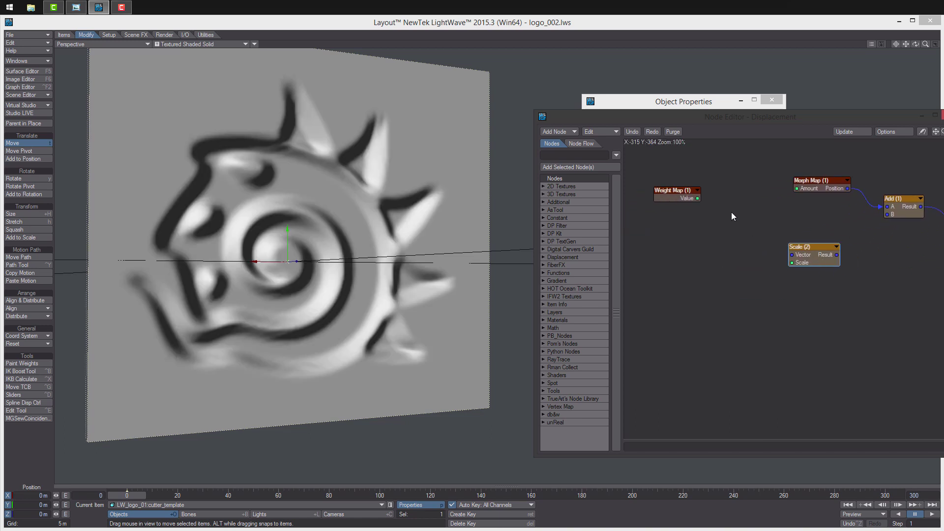
pyautogui.moveTo(837, 255); pyautogui.dragTo(850, 247)
pyautogui.moveTo(889, 217); pyautogui.dragTo(890, 217)
pyautogui.doubleClick(815, 259)
pyautogui.click(789, 161)
# - Add a Gradient node beside the Weight Map node and connect Weight Map's Value to its Input
pyautogui.moveTo(715, 272); pyautogui.dragTo(793, 291, button='middle')
pyautogui.moveTo(760, 211); pyautogui.dragTo(745, 202)
pyautogui.rightClick(726, 250)
pyautogui.moveTo(753, 343)
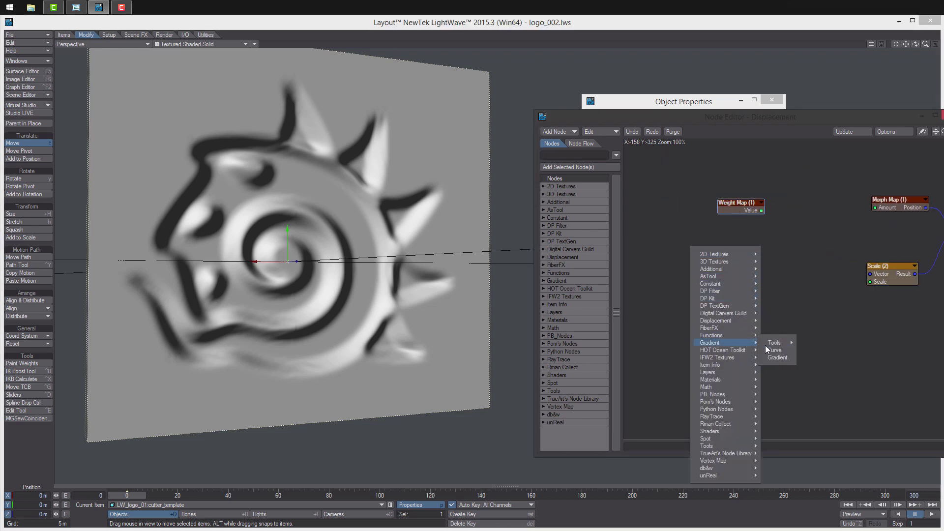
pyautogui.click(778, 357)
pyautogui.moveTo(779, 277); pyautogui.dragTo(771, 244)
pyautogui.moveTo(762, 210); pyautogui.dragTo(761, 253)
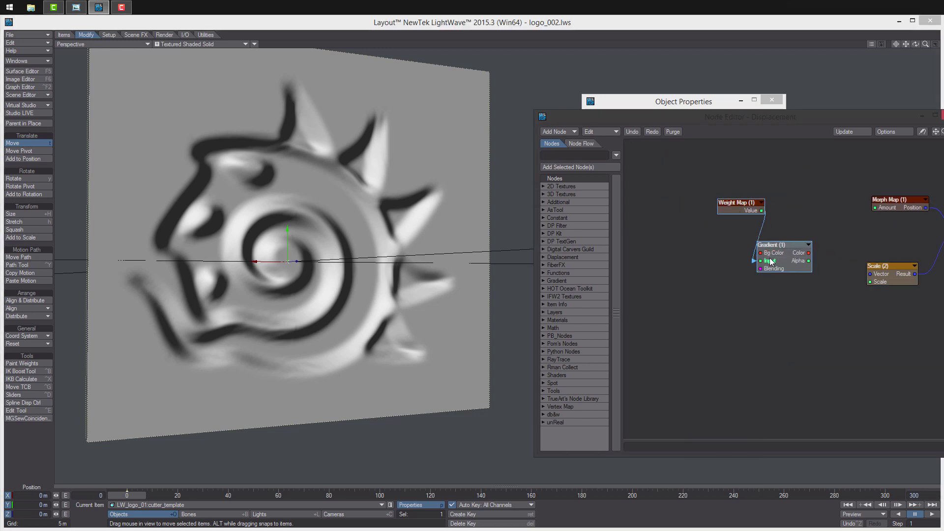
# - Expose the Gradient node's key parameters as node connections and add a second key at the gradient's end
pyautogui.doubleClick(784, 240)
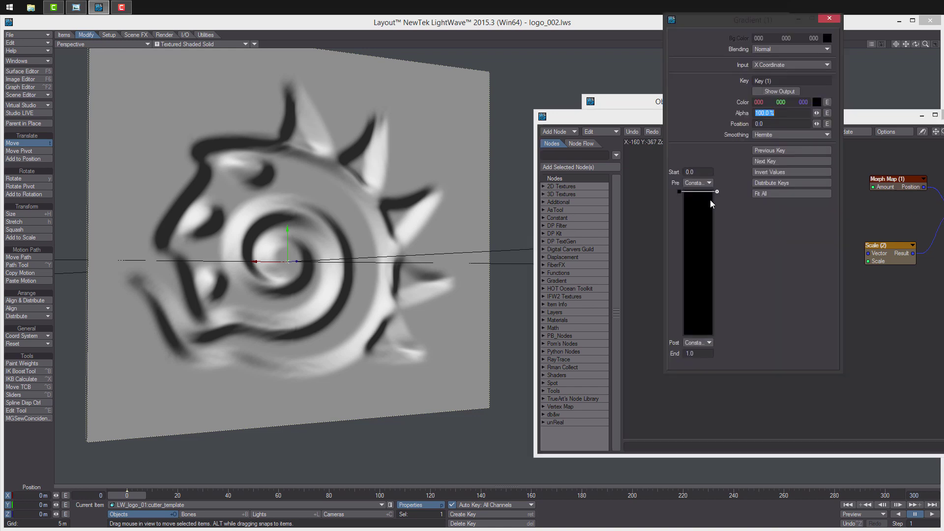
pyautogui.click(758, 91)
pyautogui.click(698, 333)
pyautogui.keyDown('alt'); pyautogui.moveTo(743, 306); pyautogui.dragTo(761, 313); pyautogui.keyUp('alt')
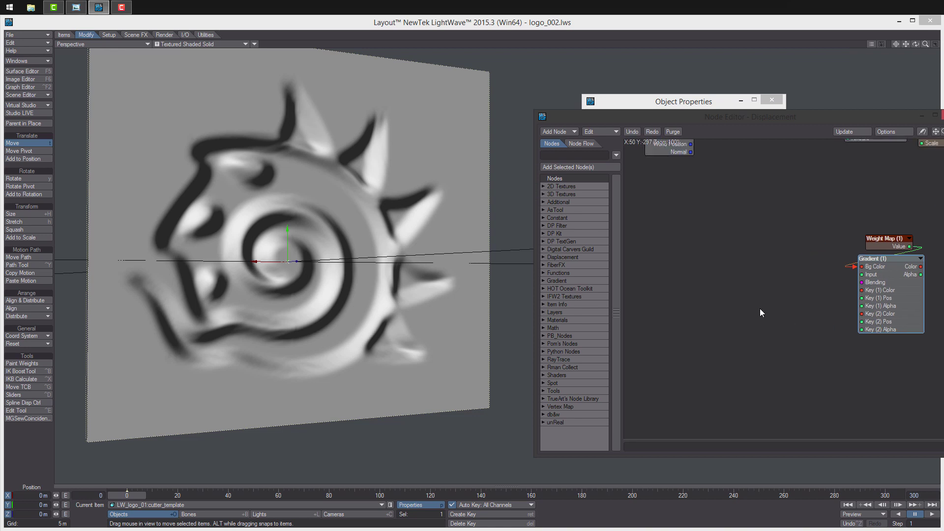
# - View the logo relief from its front side and set the viewport shading to Textured Shaded Solid Wireframe
pyautogui.keyDown('alt'); pyautogui.moveTo(223, 168); pyautogui.dragTo(399, 170); pyautogui.keyUp('alt')
pyautogui.keyDown('alt'); pyautogui.moveTo(399, 169); pyautogui.dragTo(376, 120); pyautogui.keyUp('alt')
pyautogui.click(200, 44)
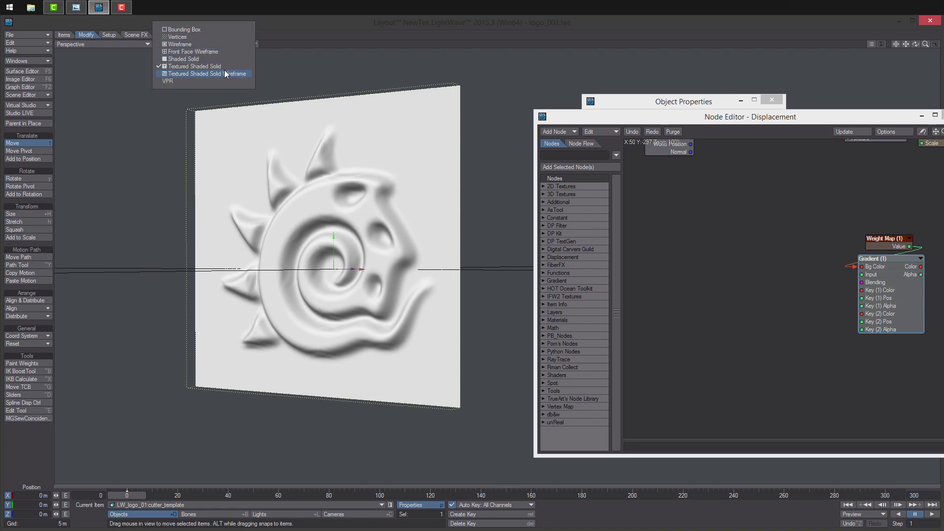
pyautogui.click(209, 75)
# - Set the cutter_template object's wireframe color to black in the Scene Editor
pyautogui.click(206, 174)
pyautogui.click(47, 94)
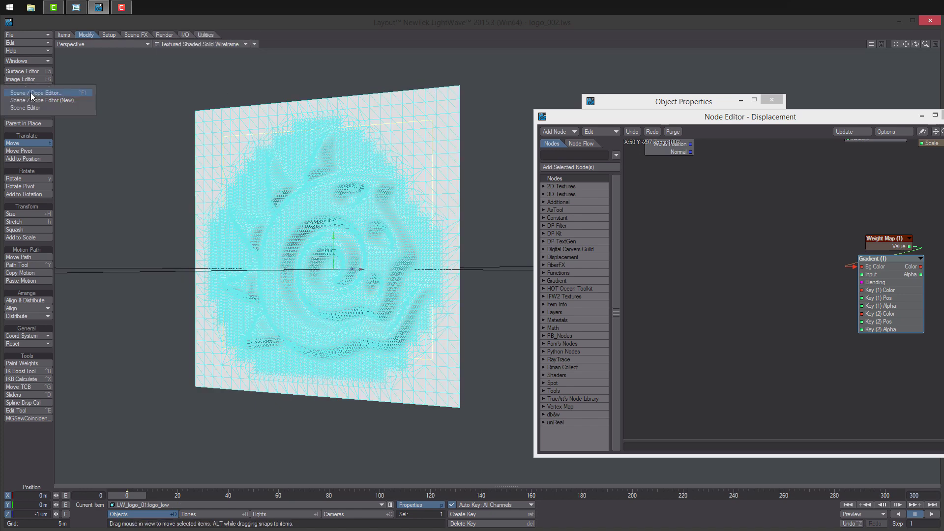
pyautogui.click(74, 96)
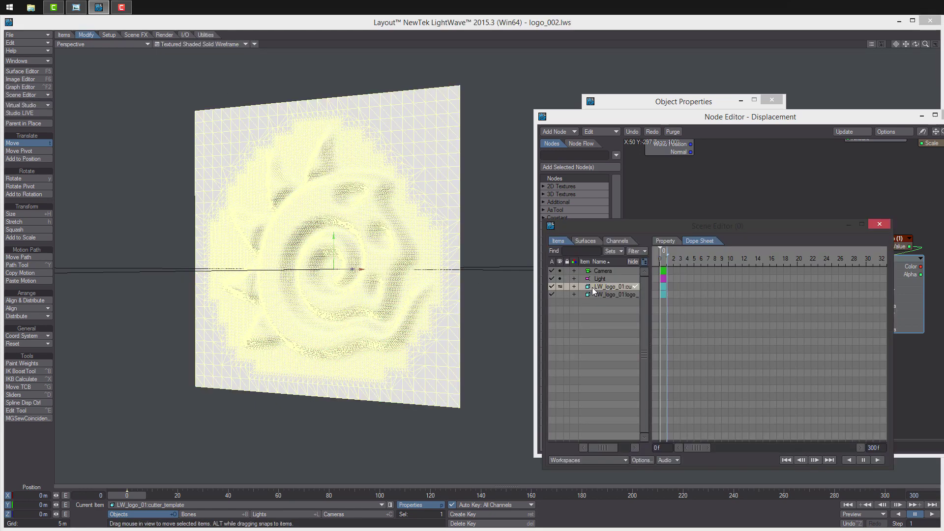
pyautogui.click(588, 287)
pyautogui.click(593, 291)
pyautogui.press('.')
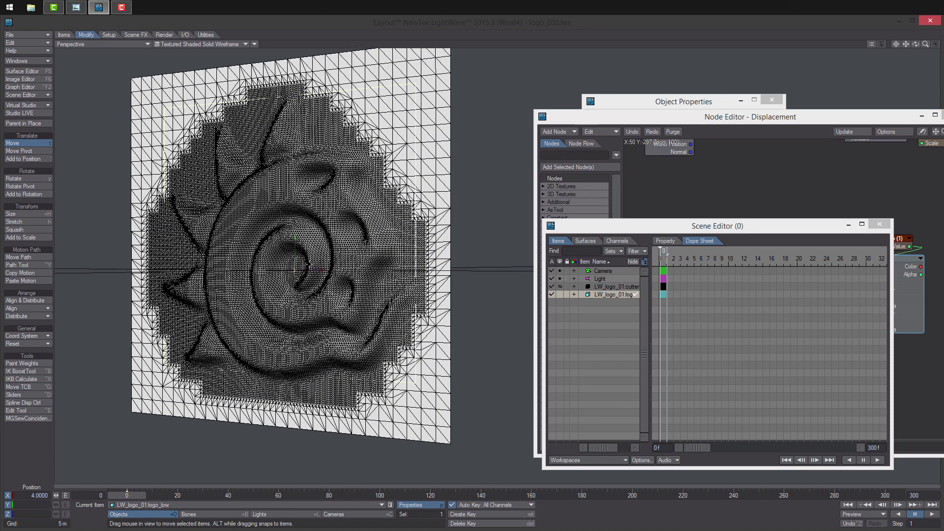
# - Start a new null named spiral_control and give it a filled custom shape
pyautogui.click(64, 34)
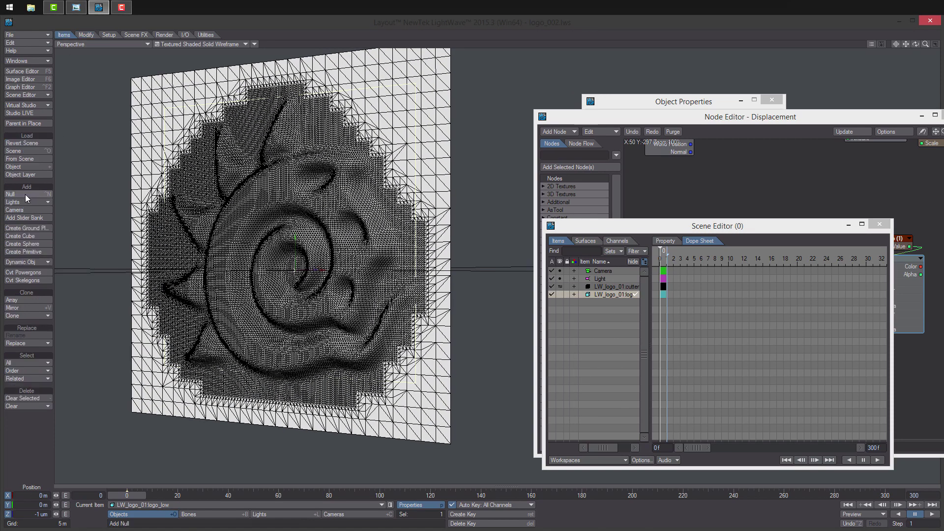
pyautogui.click(25, 194)
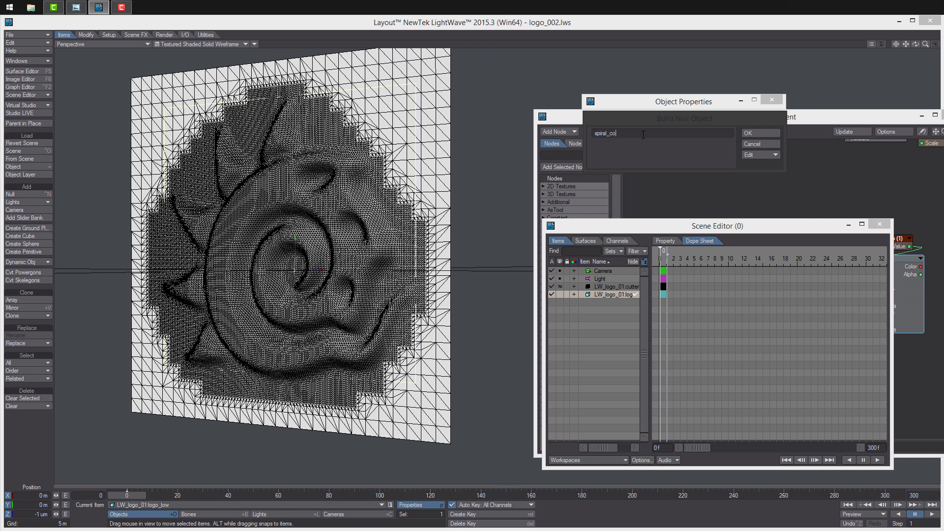
pyautogui.click(761, 155)
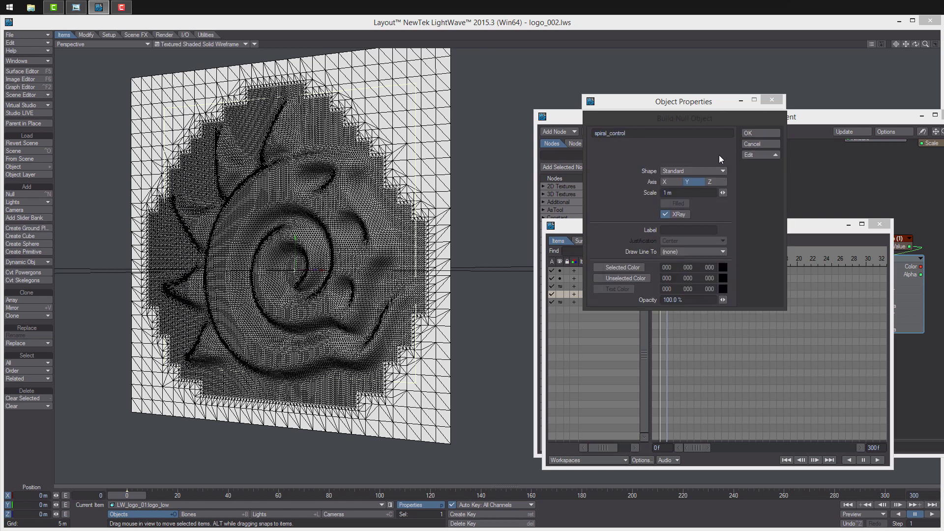
pyautogui.click(709, 170)
pyautogui.click(699, 172)
pyautogui.click(679, 203)
# - Give the null a selected color of 255, 28, 0, create it, and close the Scene Editor
pyautogui.click(623, 267)
pyautogui.click(723, 268)
pyautogui.click(769, 224)
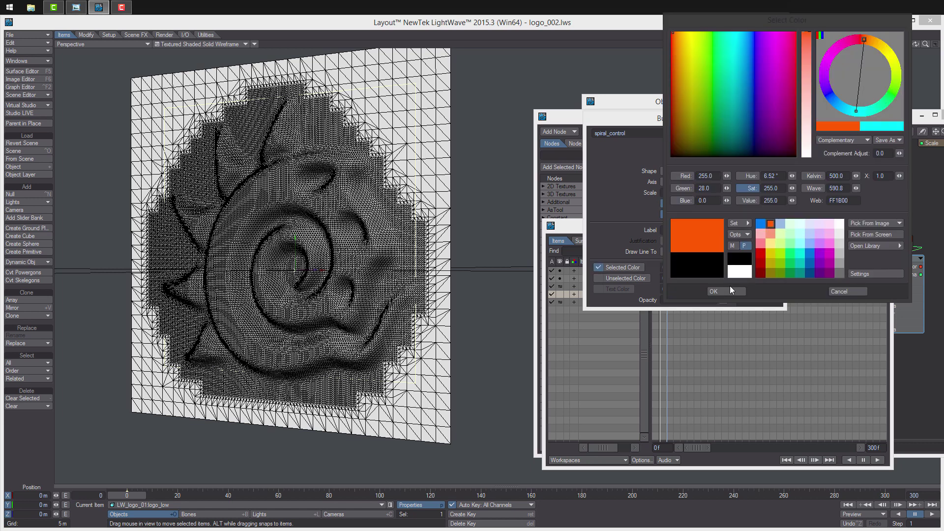
pyautogui.click(730, 288)
pyautogui.click(758, 133)
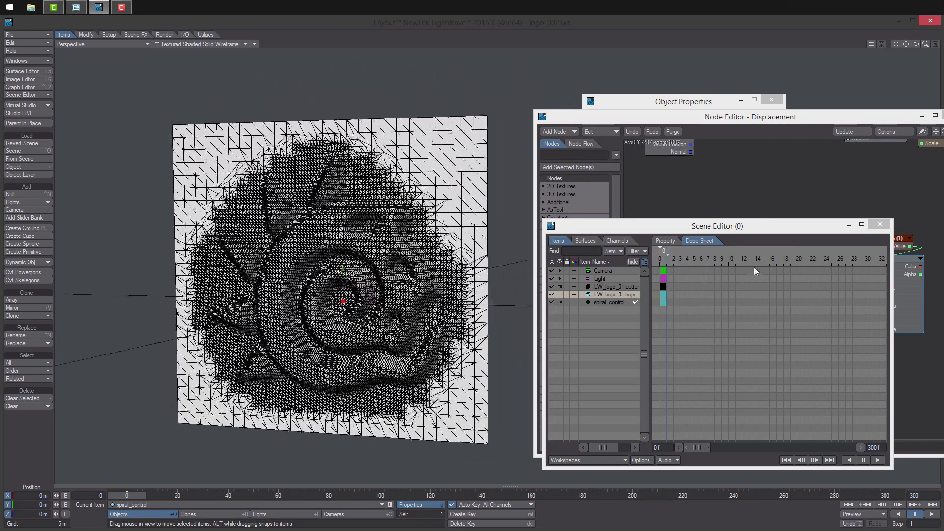
pyautogui.click(880, 224)
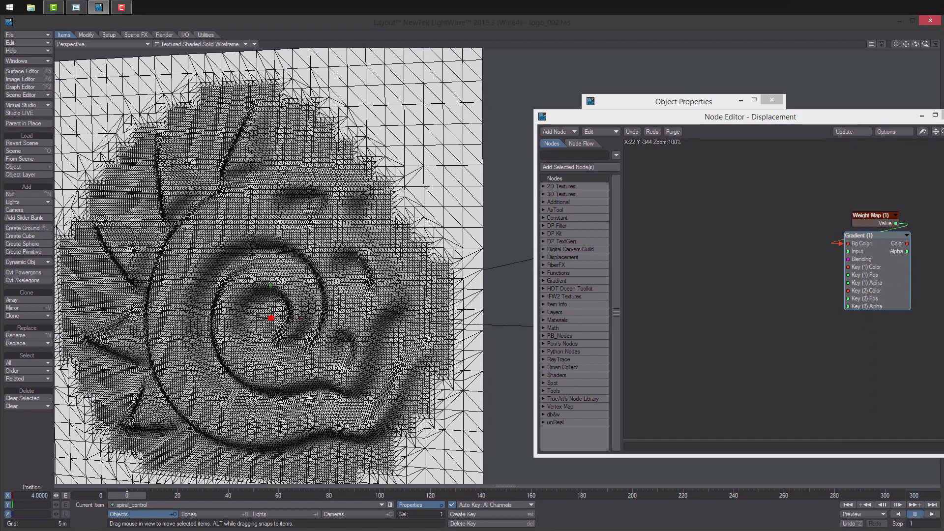
pyautogui.keyDown('alt'); pyautogui.moveTo(358, 256); pyautogui.dragTo(505, 245); pyautogui.keyUp('alt')
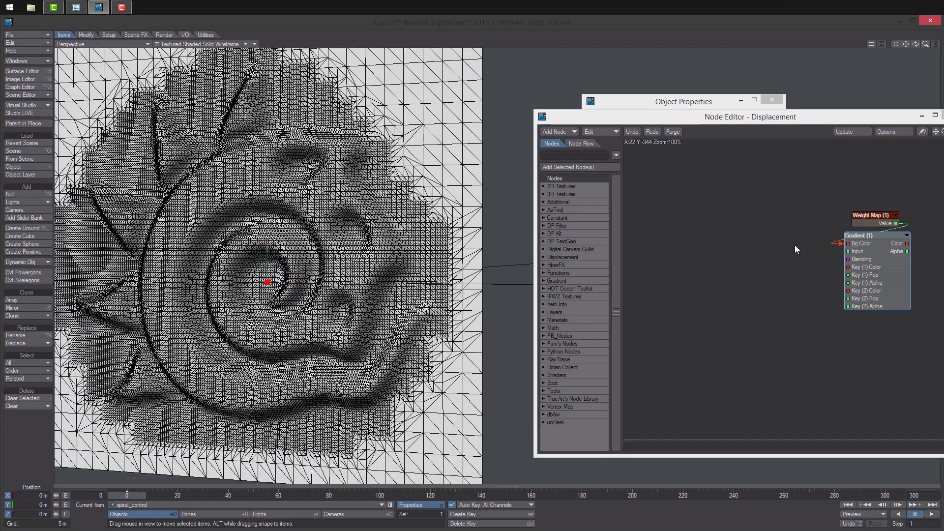
# - Add a DP Kit Item Info node to the displacement network and set its Item to spiral_control
pyautogui.rightClick(701, 246)
pyautogui.moveTo(704, 285)
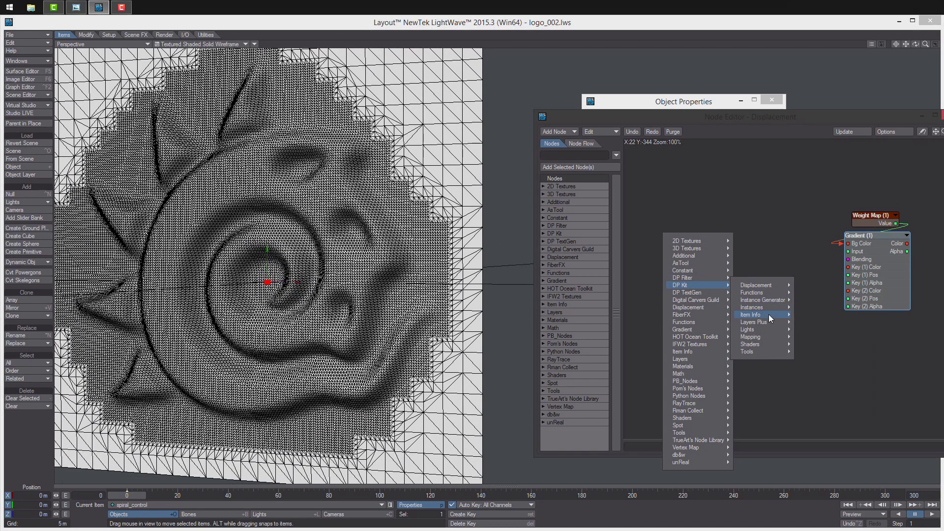
pyautogui.moveTo(769, 315)
pyautogui.click(824, 330)
pyautogui.doubleClick(727, 287)
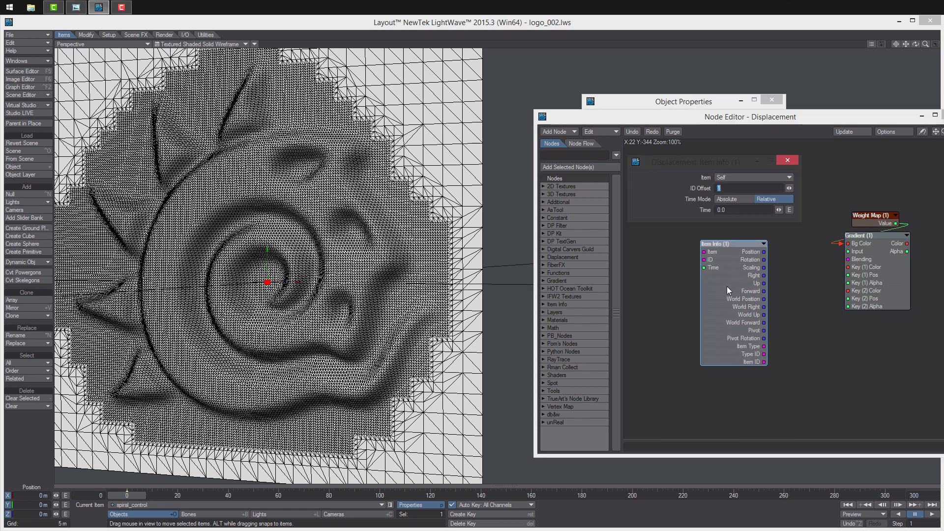
pyautogui.click(734, 177)
pyautogui.click(751, 199)
pyautogui.click(786, 159)
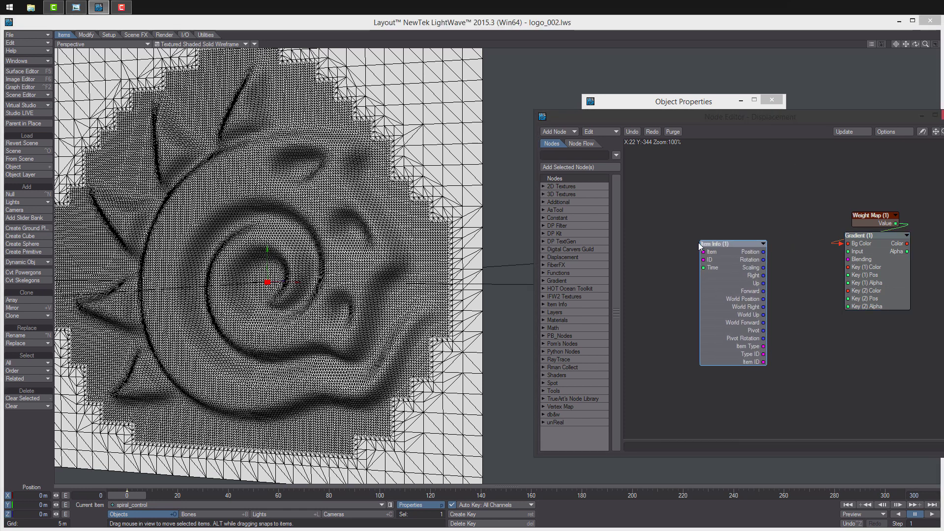
# - Move the Item Info node aside, add a Vector Scalar node, and set its Mode to Minimum
pyautogui.moveTo(701, 245); pyautogui.dragTo(638, 217)
pyautogui.rightClick(676, 296)
pyautogui.moveTo(712, 491)
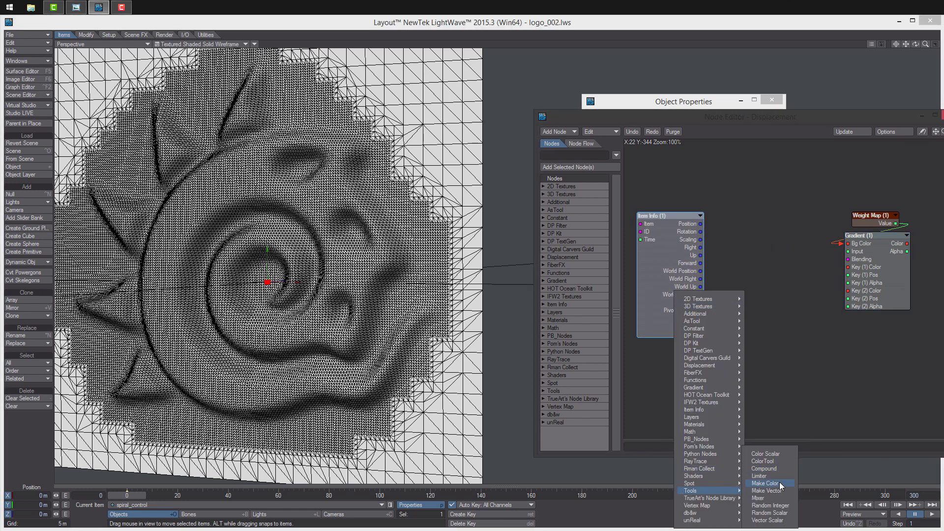
pyautogui.click(783, 520)
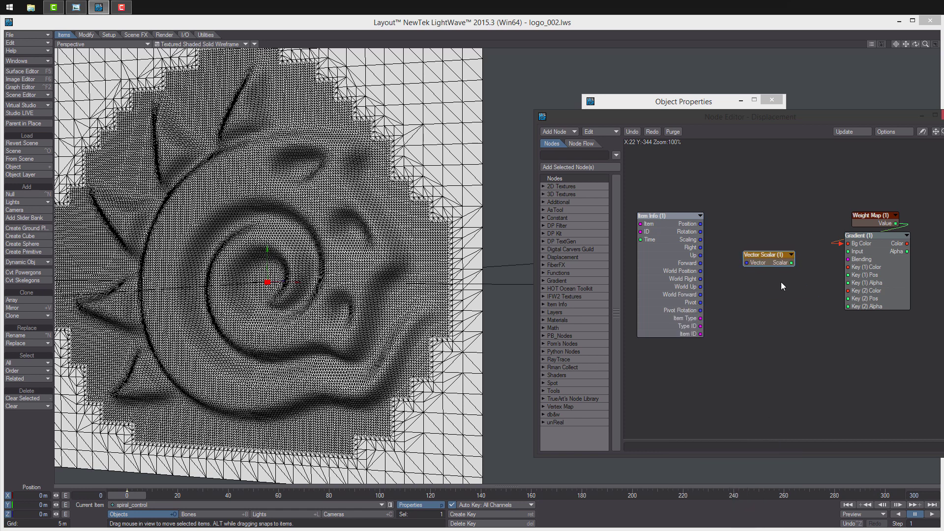
pyautogui.doubleClick(771, 257)
pyautogui.click(763, 177)
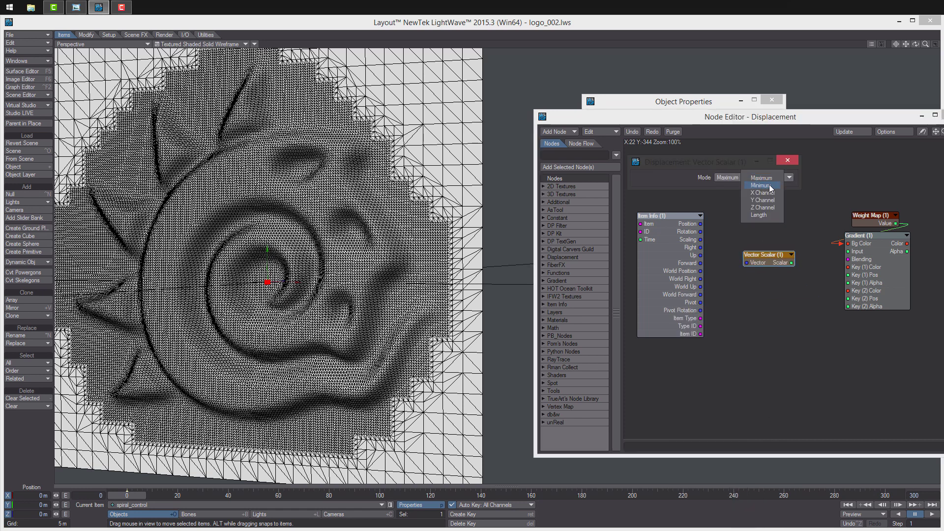
pyautogui.click(761, 185)
pyautogui.click(788, 160)
# - Duplicate the Vector Scalar node and arrange both copies beside the Item Info node
pyautogui.hotkey('ctrl', 'c')
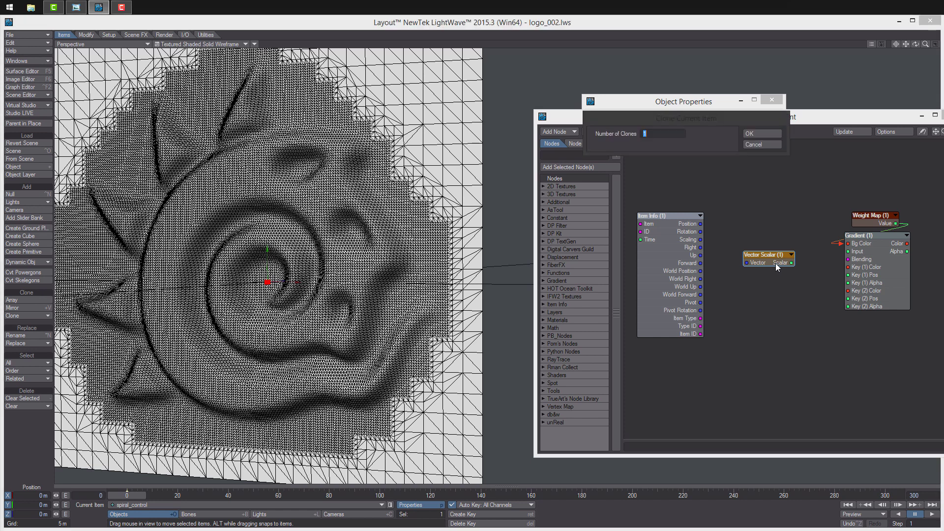
pyautogui.click(763, 145)
pyautogui.click(770, 261)
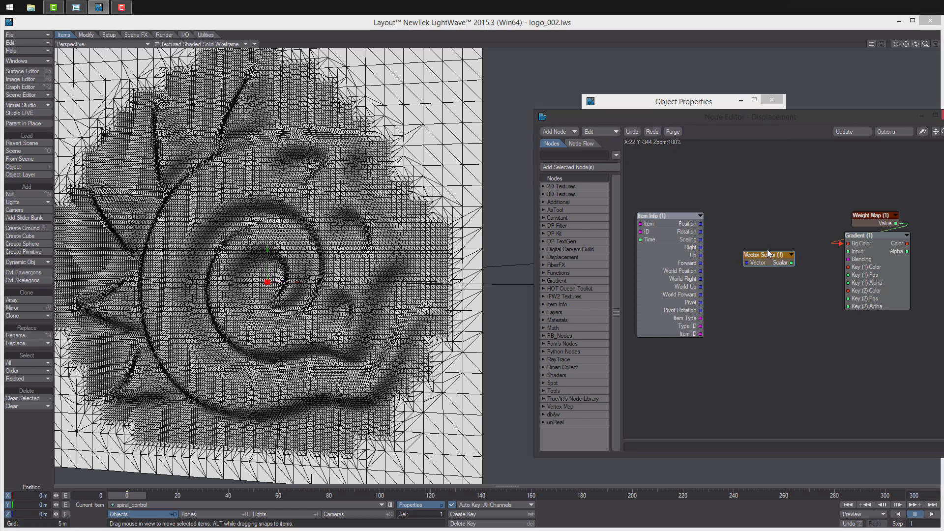
pyautogui.hotkey('ctrl', 'v')
pyautogui.moveTo(773, 262); pyautogui.dragTo(755, 234)
pyautogui.moveTo(786, 291); pyautogui.dragTo(753, 257)
# - Connect Item Info's Position to Vector Scalar (1) and its Scaling to Vector Scalar (2)
pyautogui.moveTo(703, 224); pyautogui.dragTo(738, 259)
pyautogui.moveTo(680, 275); pyautogui.dragTo(643, 277)
pyautogui.moveTo(757, 253); pyautogui.dragTo(733, 265)
pyautogui.moveTo(760, 274); pyautogui.dragTo(727, 276, button='middle')
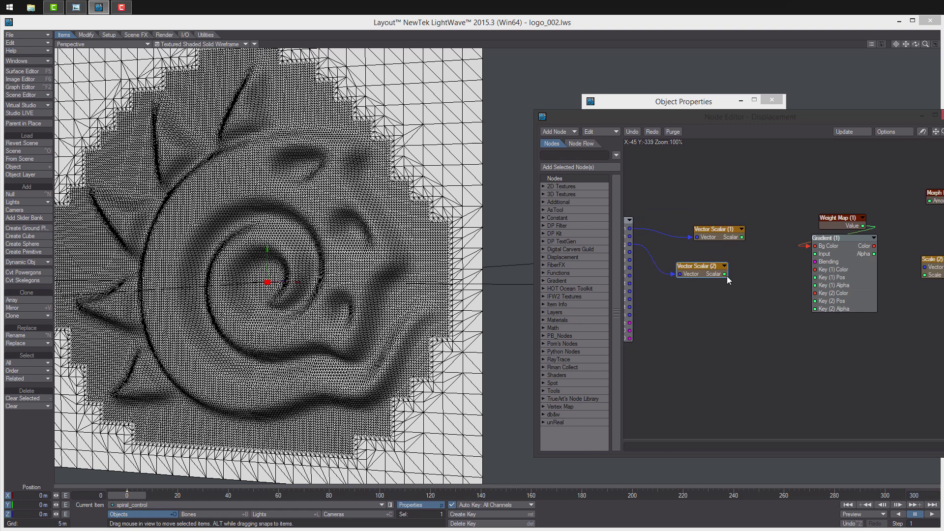
# - Add a scalar math node between the Vector Scalar nodes and the Gradient node
pyautogui.rightClick(763, 309)
pyautogui.moveTo(761, 430)
pyautogui.moveTo(822, 430)
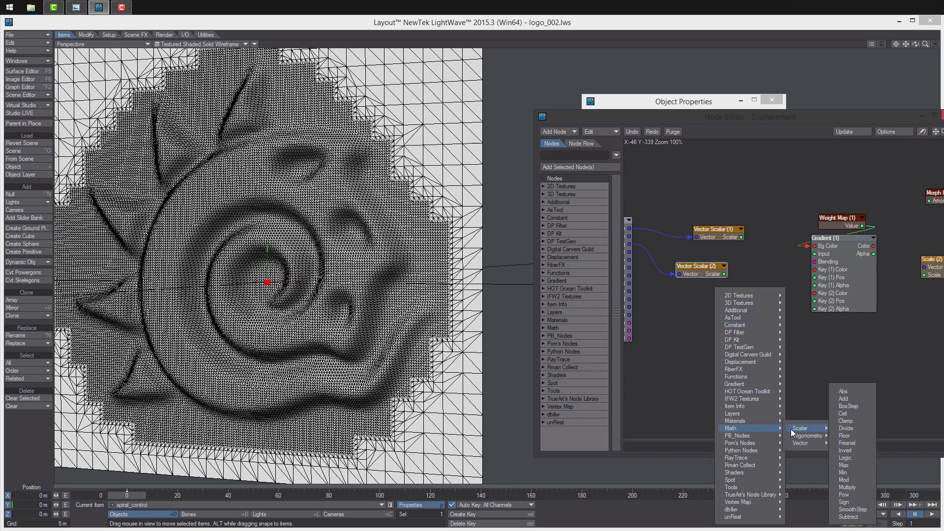
# - Add a scalar Add node combining both Vector Scalar outputs, wiring Vector Scalar (1) to the gradient's Key (1) Pos and the Add result to Key (2) Pos
pyautogui.click(856, 399)
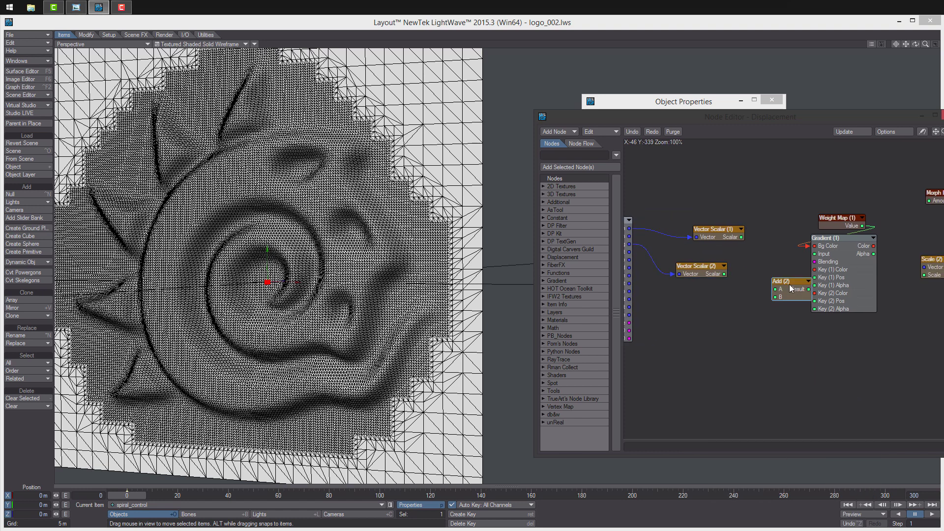
pyautogui.moveTo(741, 237); pyautogui.dragTo(754, 276)
pyautogui.moveTo(766, 268); pyautogui.dragTo(763, 271)
pyautogui.moveTo(742, 237); pyautogui.dragTo(814, 301)
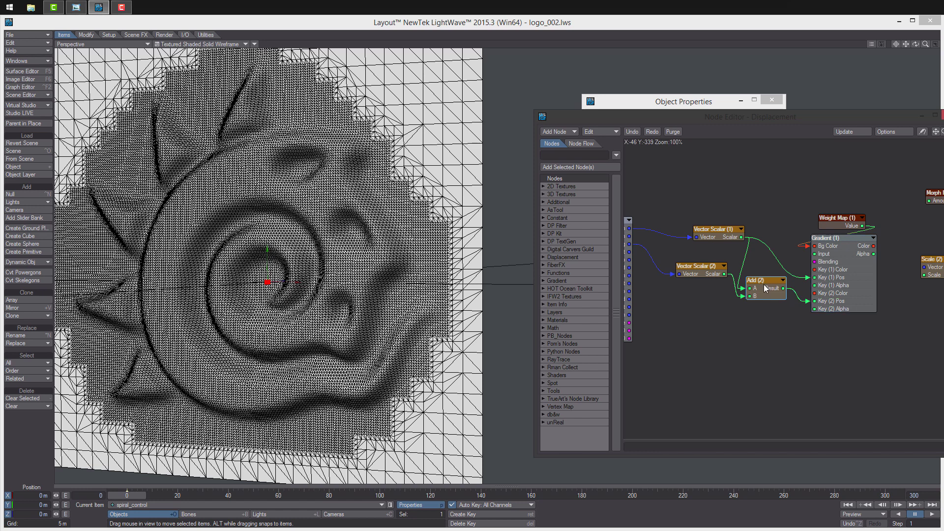
pyautogui.moveTo(765, 280); pyautogui.dragTo(746, 334)
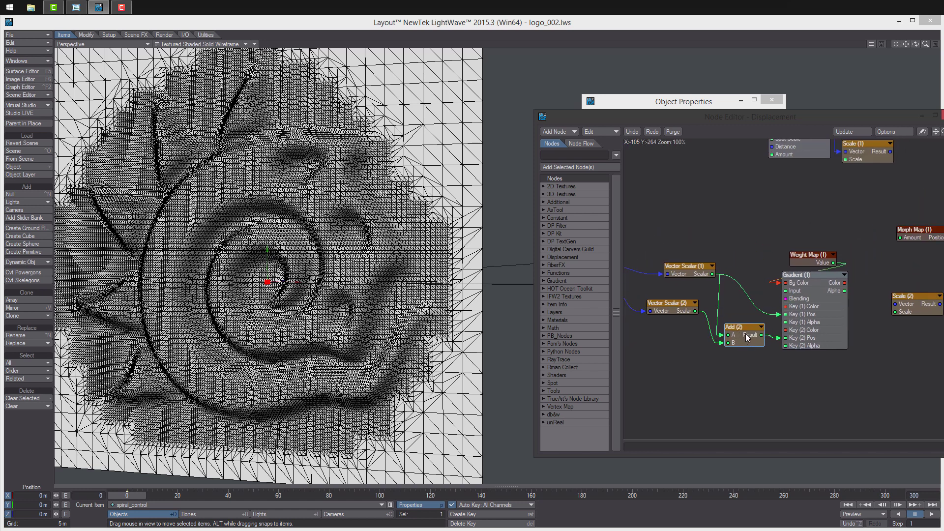
pyautogui.moveTo(681, 328)
pyautogui.keyDown('alt'); pyautogui.mouseDown()
pyautogui.moveTo(736, 335)
pyautogui.moveTo(697, 323)
pyautogui.mouseUp(); pyautogui.keyUp('alt')
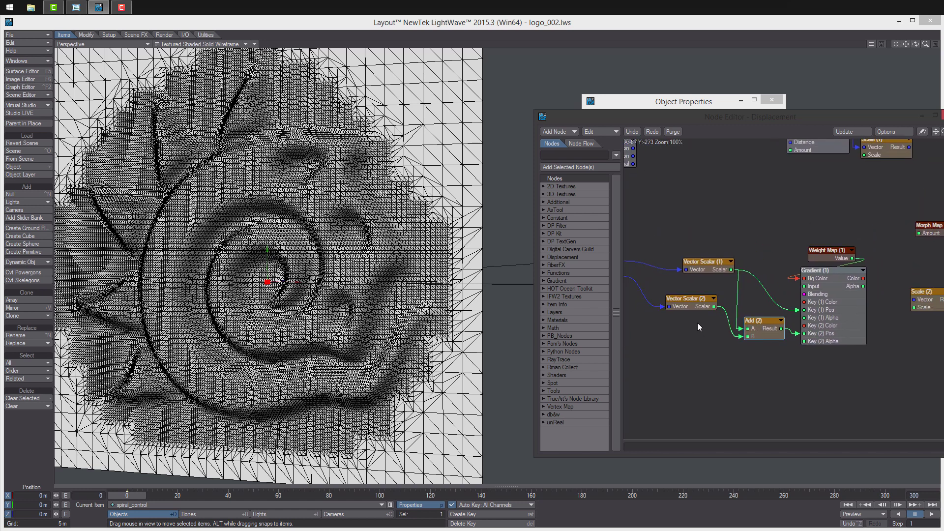
# - Add two constant Scalar nodes and connect them to the gradient's Key (1) Alpha and Key (2) Alpha inputs
pyautogui.rightClick(752, 219)
pyautogui.moveTo(761, 249)
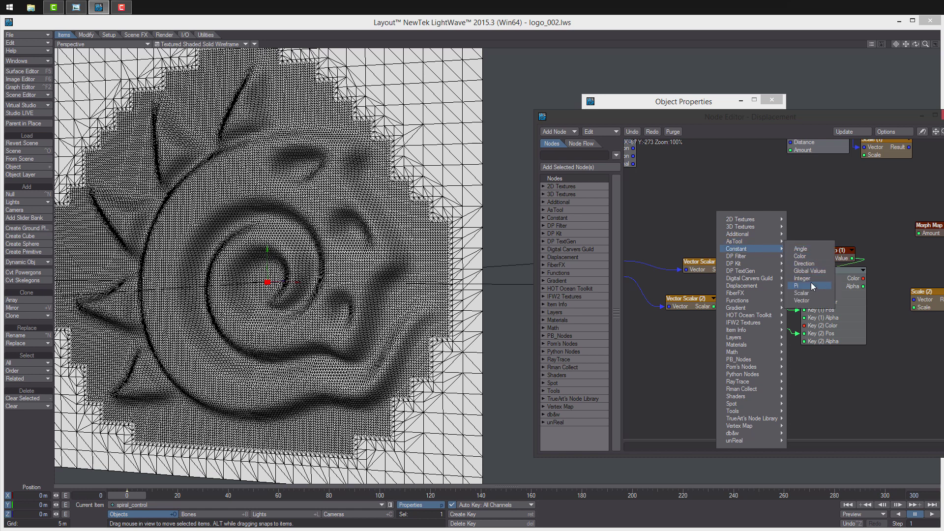
pyautogui.click(802, 294)
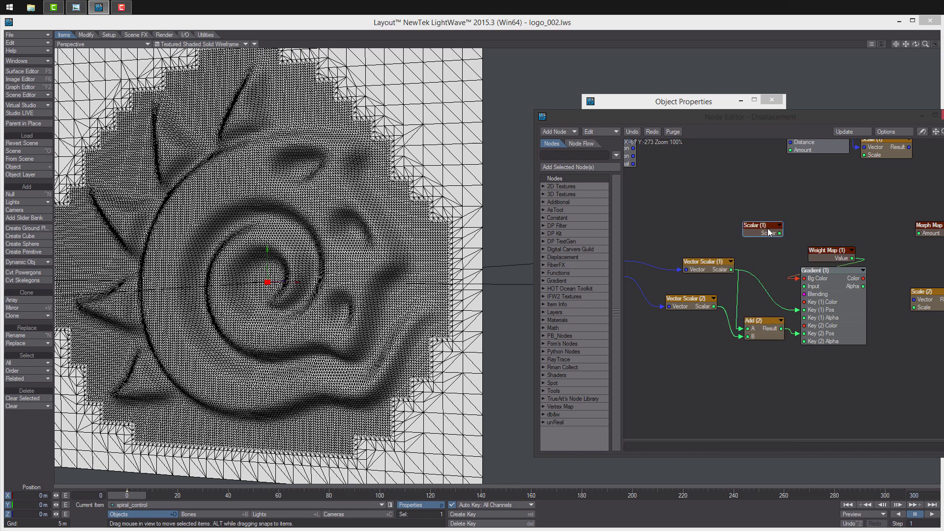
pyautogui.hotkey('ctrl', 'v')
pyautogui.moveTo(790, 290); pyautogui.dragTo(805, 342)
pyautogui.moveTo(780, 233); pyautogui.dragTo(805, 318)
pyautogui.moveTo(777, 370); pyautogui.dragTo(768, 367)
# - Set the Scalar (2) constant feeding Key (2) Alpha to 0
pyautogui.doubleClick(768, 367)
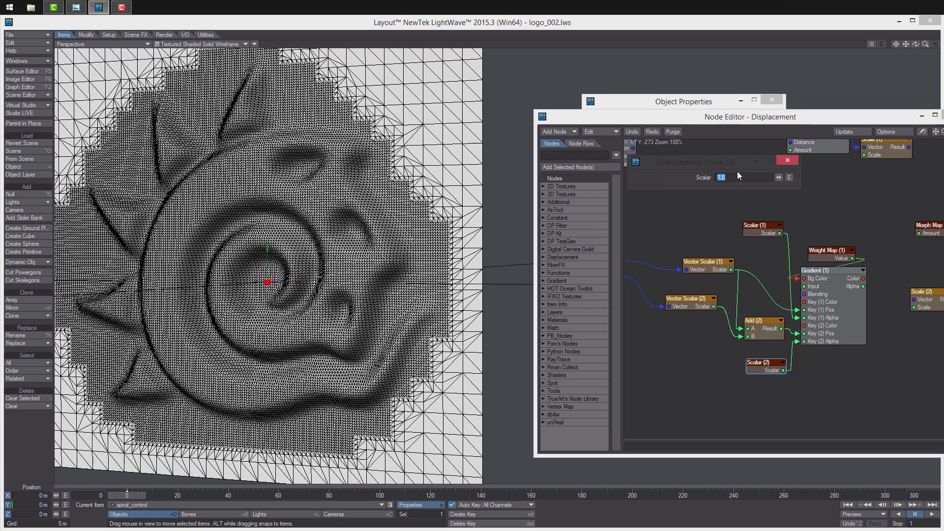
pyautogui.write('0')
pyautogui.press('Return')
# - Connect the gradient's Alpha to the Scale input of Scale (2), and reroute the Weight Map value to the gradient's Input
pyautogui.moveTo(864, 287); pyautogui.dragTo(908, 308)
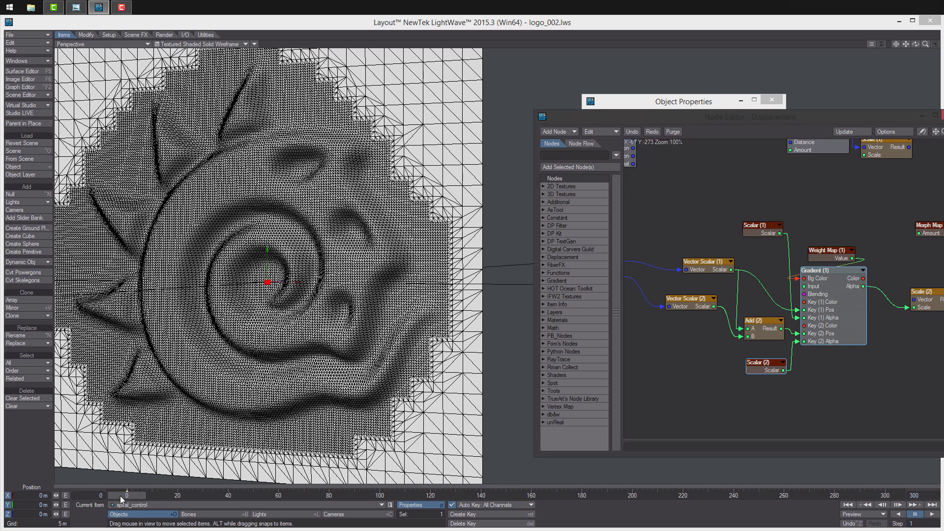
pyautogui.moveTo(121, 496); pyautogui.dragTo(119, 497)
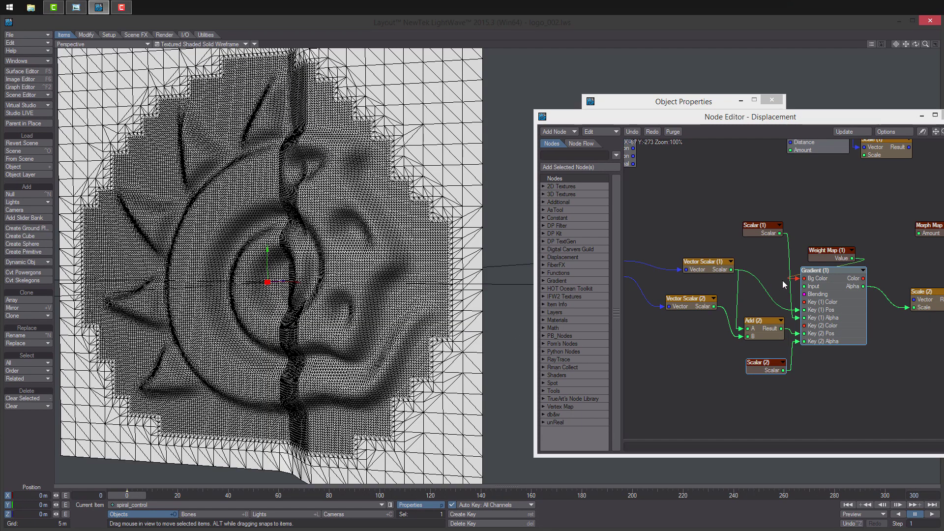
pyautogui.moveTo(783, 280); pyautogui.dragTo(802, 286)
pyautogui.moveTo(133, 497)
pyautogui.mouseDown()
pyautogui.moveTo(190, 498)
pyautogui.moveTo(129, 498)
pyautogui.mouseUp()
# - Enable Studio LIVE and move spiral_control along X to about 640 mm to test the displacement
pyautogui.keyDown('alt'); pyautogui.moveTo(236, 364); pyautogui.dragTo(333, 332); pyautogui.keyUp('alt')
pyautogui.scroll(3, 333, 331)
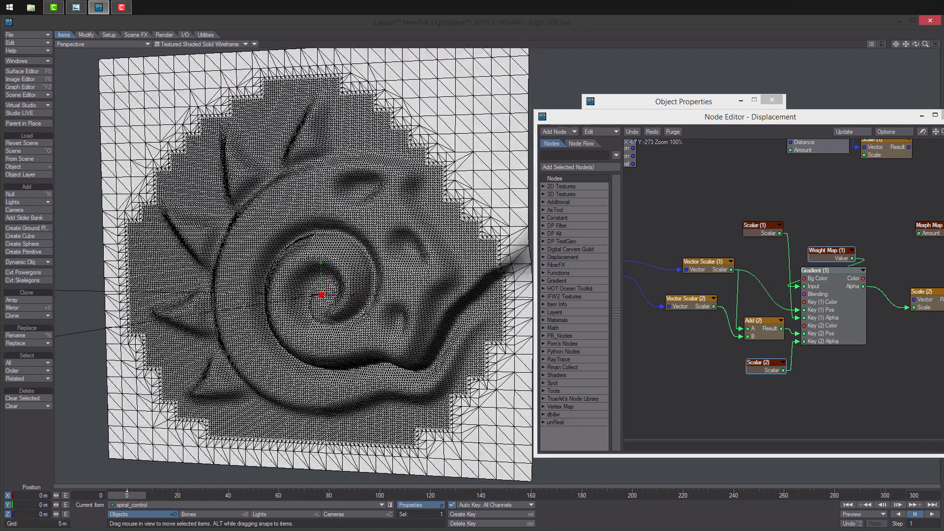
pyautogui.click(39, 113)
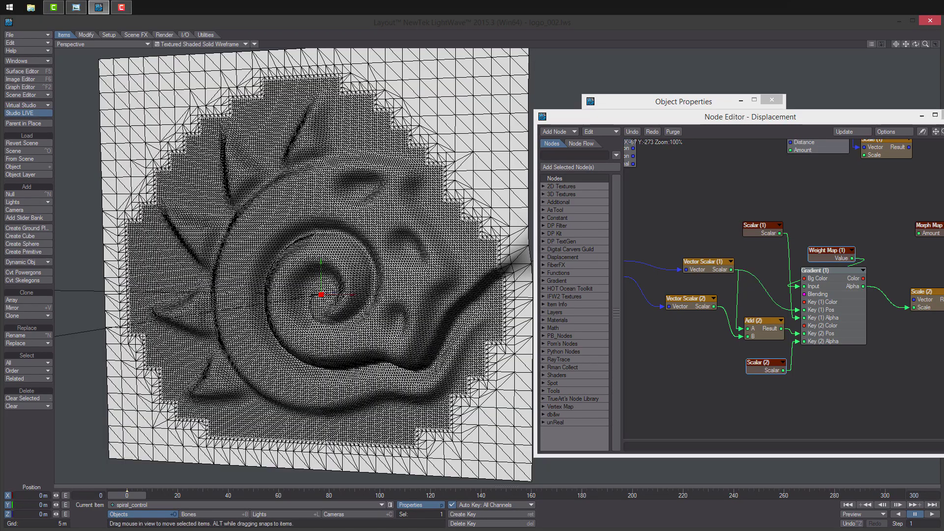
pyautogui.moveTo(351, 295); pyautogui.dragTo(375, 295)
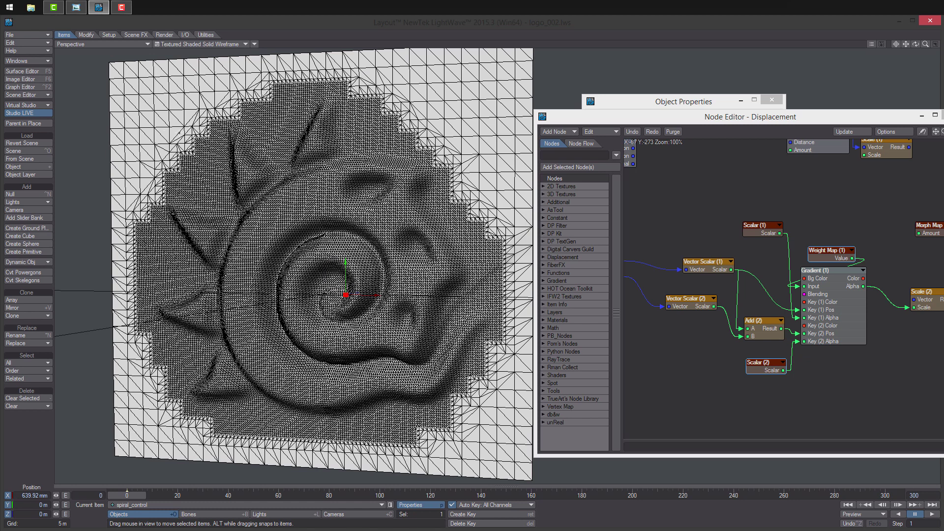
# - In the Scene Editor, set the visibility of LW_logo_01:logo_low to Textured w/Wireframe
pyautogui.click(43, 95)
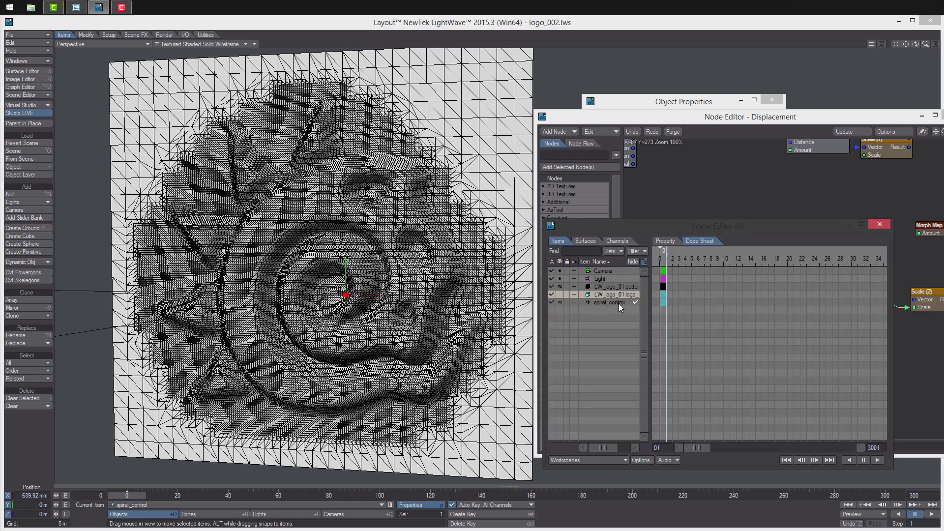
pyautogui.click(619, 303)
pyautogui.click(621, 289)
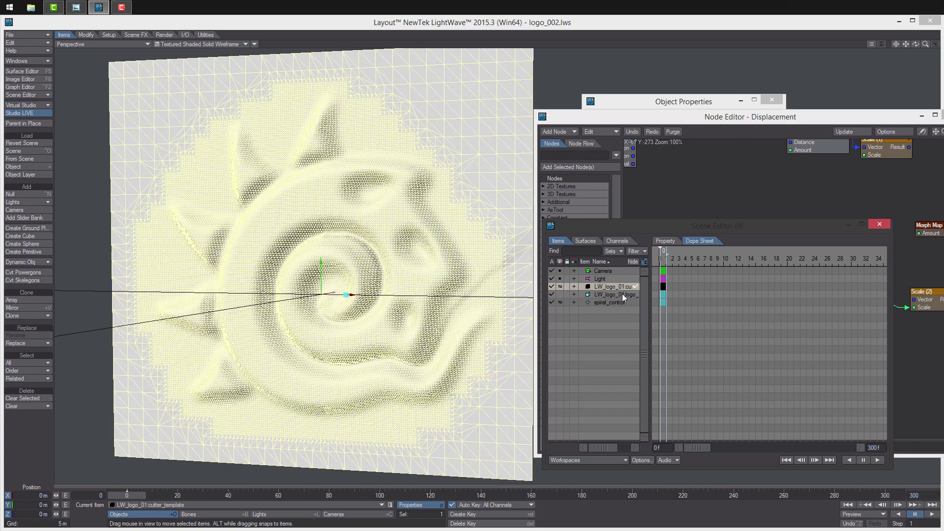
pyautogui.click(622, 294)
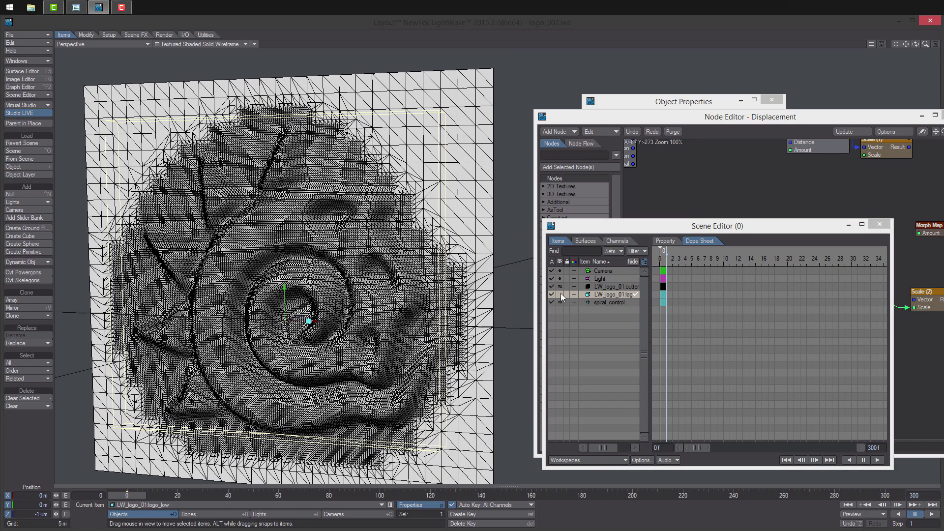
pyautogui.click(560, 294)
pyautogui.click(566, 346)
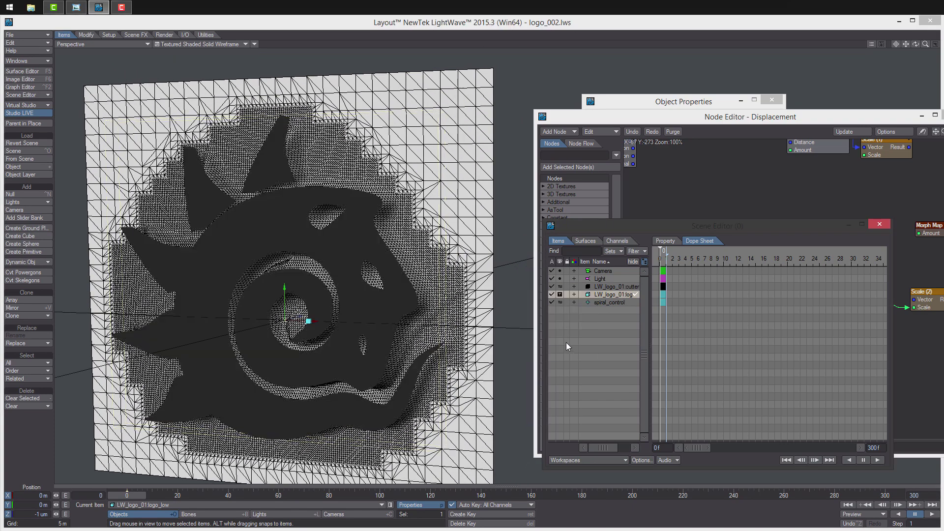
pyautogui.click(562, 295)
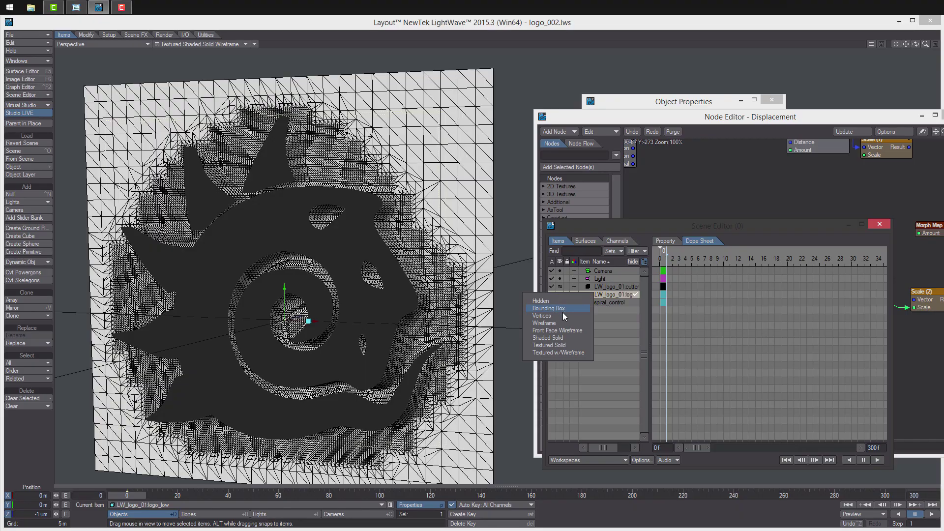
pyautogui.click(565, 351)
pyautogui.keyDown('alt'); pyautogui.moveTo(418, 275); pyautogui.dragTo(423, 253); pyautogui.keyUp('alt')
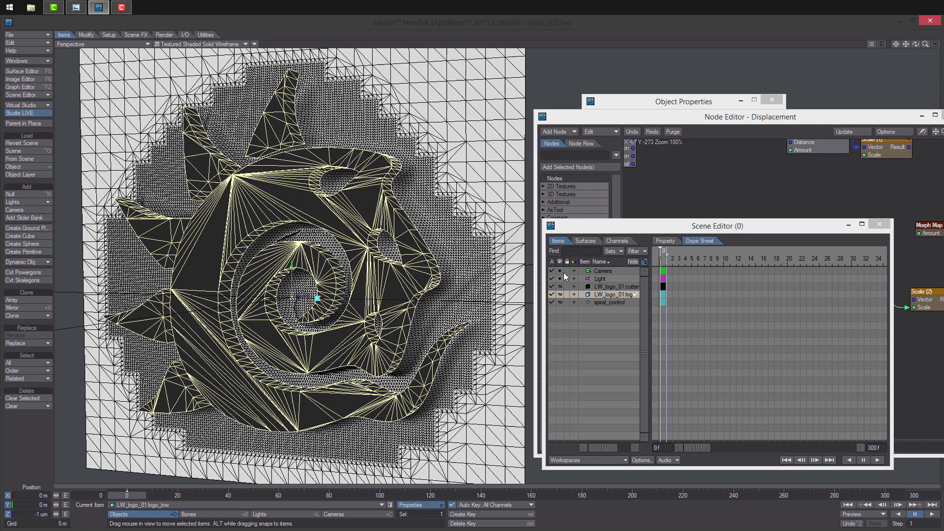
# - Set the wireframe colour of LW_logo_01:logo_low to Red and close the Scene Editor
pyautogui.click(587, 295)
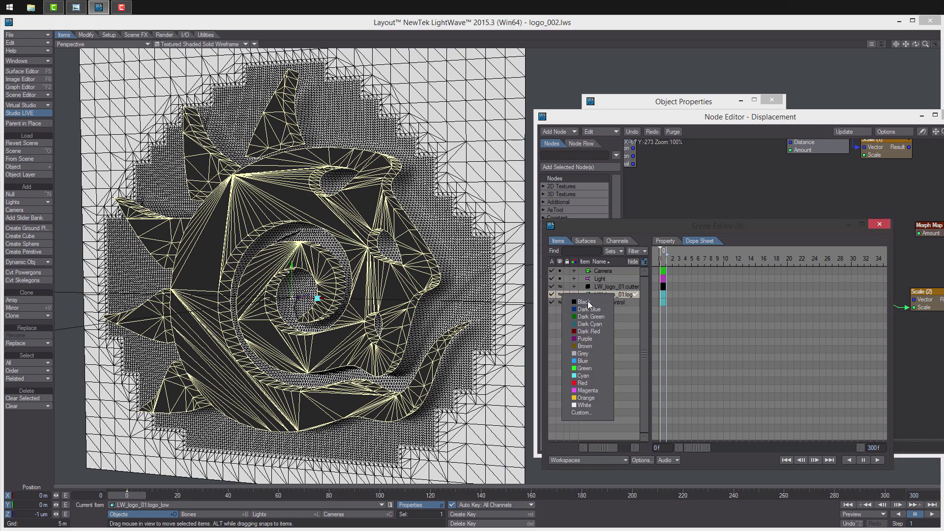
pyautogui.click(595, 384)
pyautogui.click(878, 224)
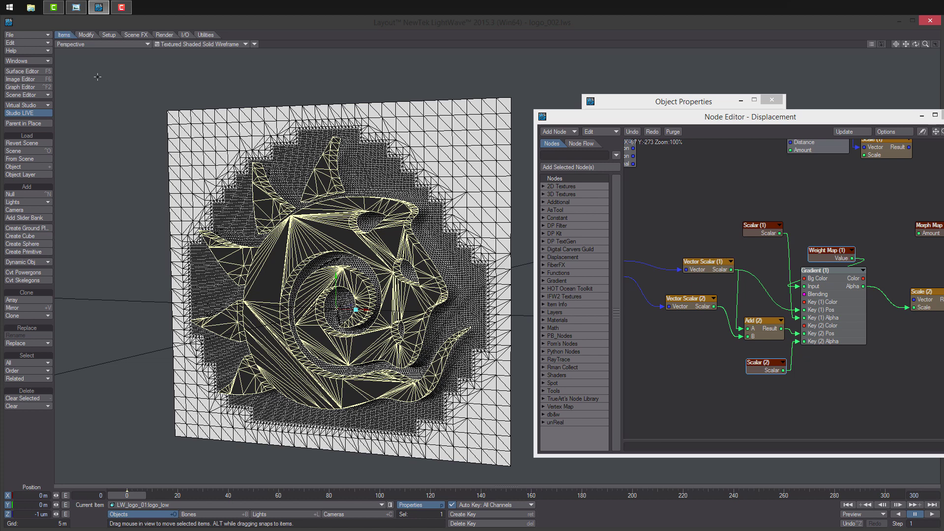
# - Save the scene, overwriting logo_002.lws
pyautogui.press('s')
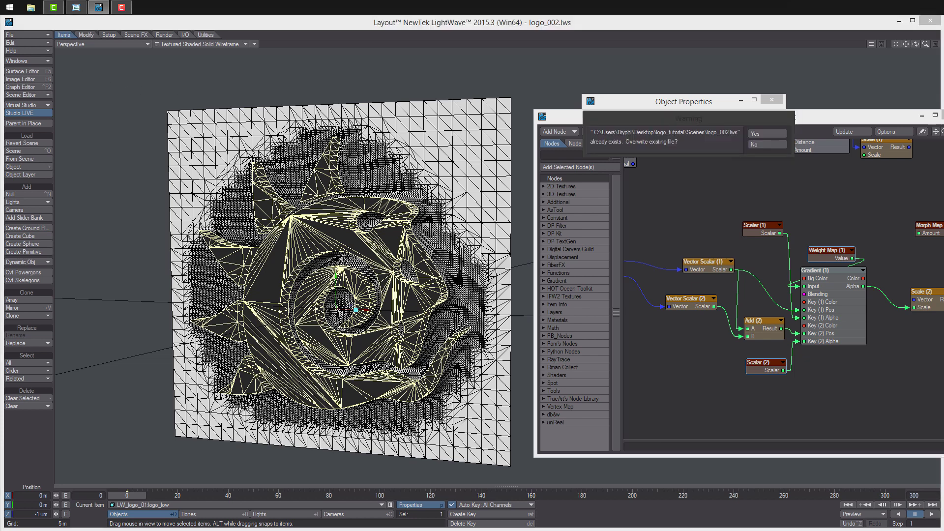
pyautogui.click(763, 132)
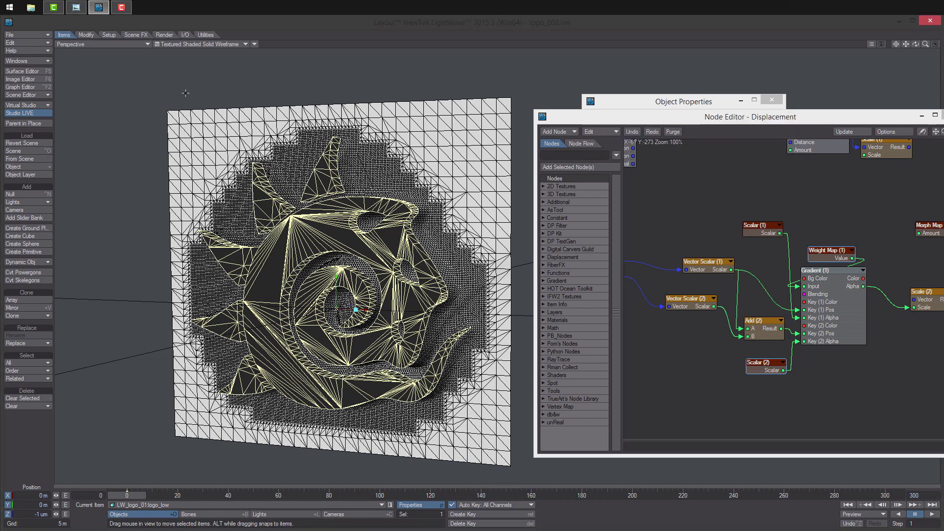
pyautogui.click(44, 114)
pyautogui.click(26, 34)
pyautogui.click(185, 7)
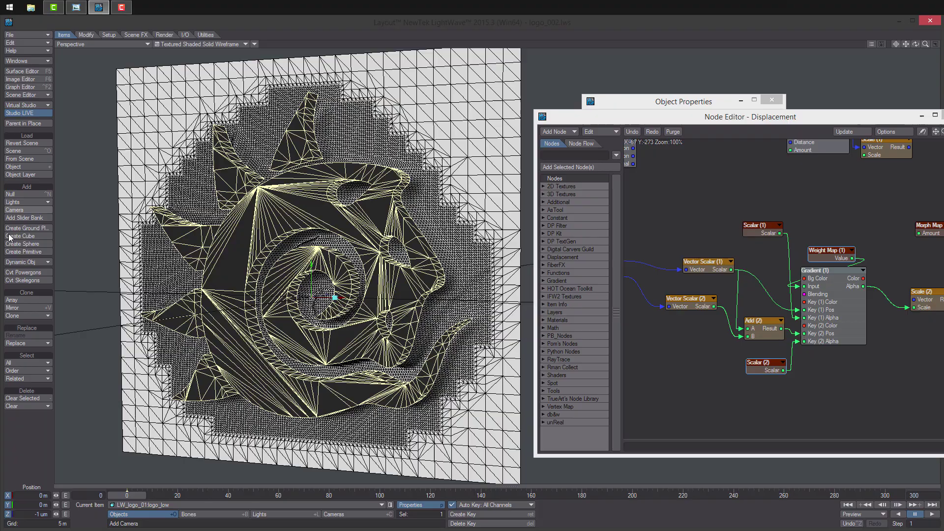
# - Replace LW_logo_01:logo_low with object layer 1, logo, from the logo's object file
pyautogui.click(27, 343)
pyautogui.click(30, 357)
pyautogui.doubleClick(140, 84)
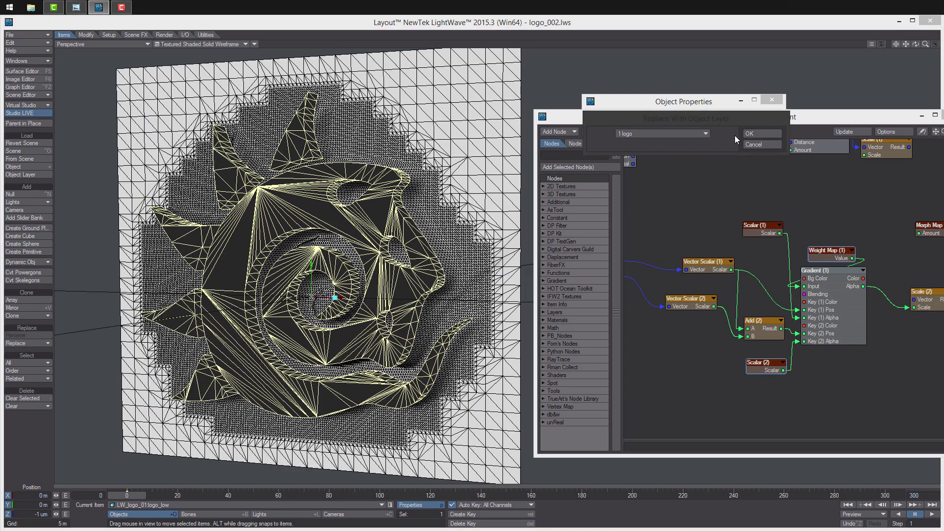
pyautogui.click(762, 133)
pyautogui.keyDown('alt'); pyautogui.moveTo(314, 276); pyautogui.dragTo(258, 300); pyautogui.keyUp('alt')
pyautogui.scroll(-1, 251, 308)
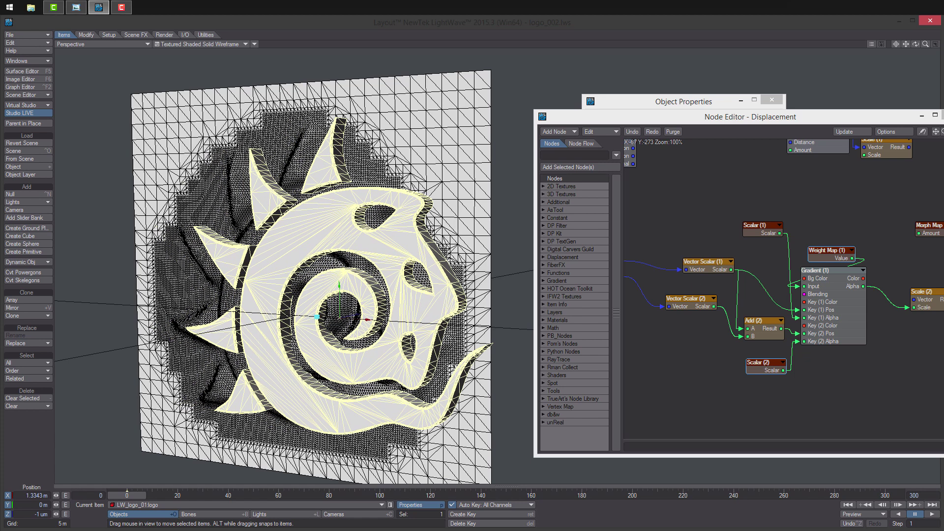
# - Select spiral_control and move it along X to about -110 mm
pyautogui.click(319, 316)
pyautogui.moveTo(343, 317); pyautogui.dragTo(293, 315)
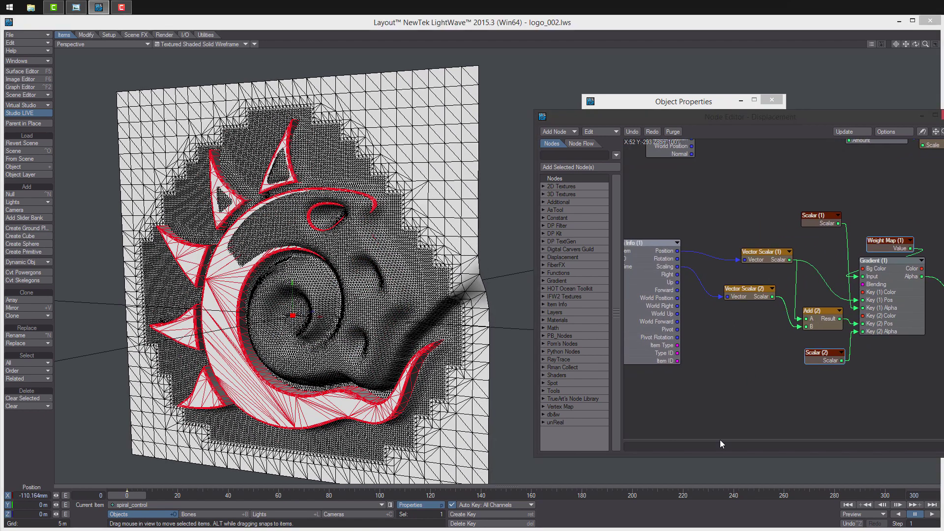
# - Set the X scale of spiral_control to 0.5 to narrow the gradient falloff
pyautogui.click(736, 299)
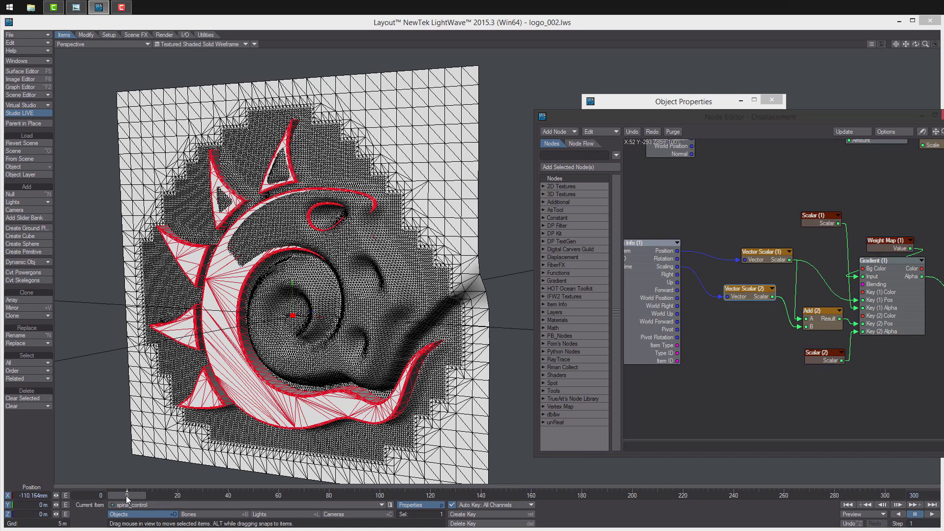
pyautogui.press('h')
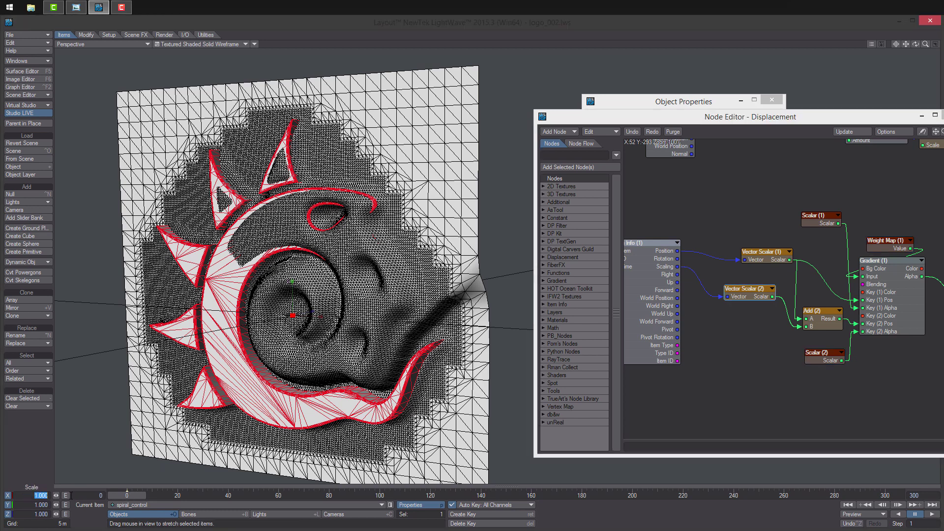
pyautogui.write('.5')
pyautogui.press('Return')
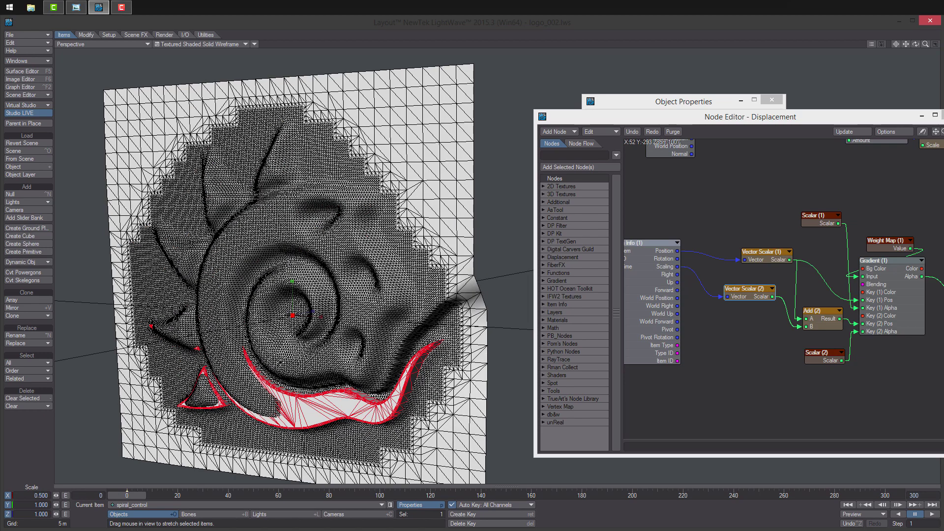
# - Move spiral_control along X to about 28 mm with the narrowed falloff
pyautogui.press('t')
pyautogui.moveTo(320, 317)
pyautogui.mouseDown()
pyautogui.moveTo(365, 318)
pyautogui.moveTo(307, 318)
pyautogui.moveTo(335, 318)
pyautogui.mouseUp()
pyautogui.moveTo(484, 263); pyautogui.dragTo(474, 263)
# - Open the displacement map texture of LW_logo_01:cutter_template and enable World Coordinates for its layer
pyautogui.press('p')
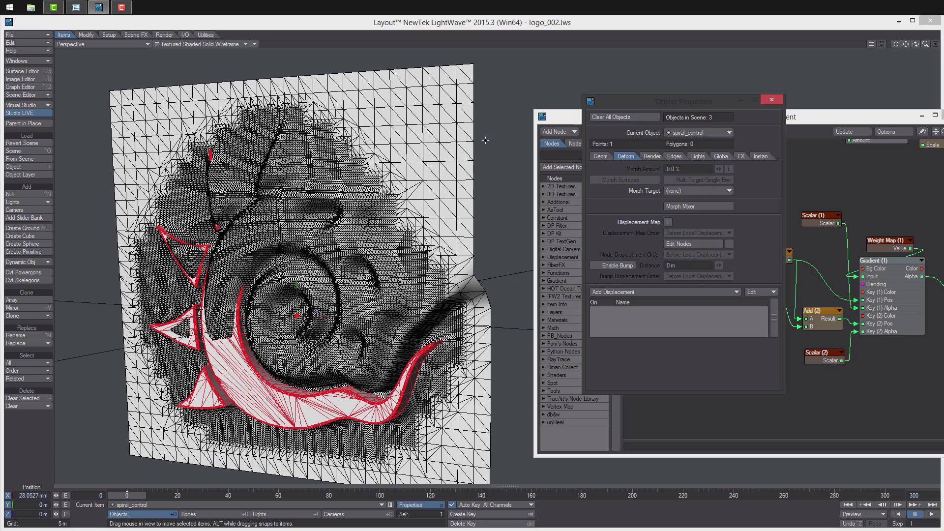
pyautogui.press('Up')
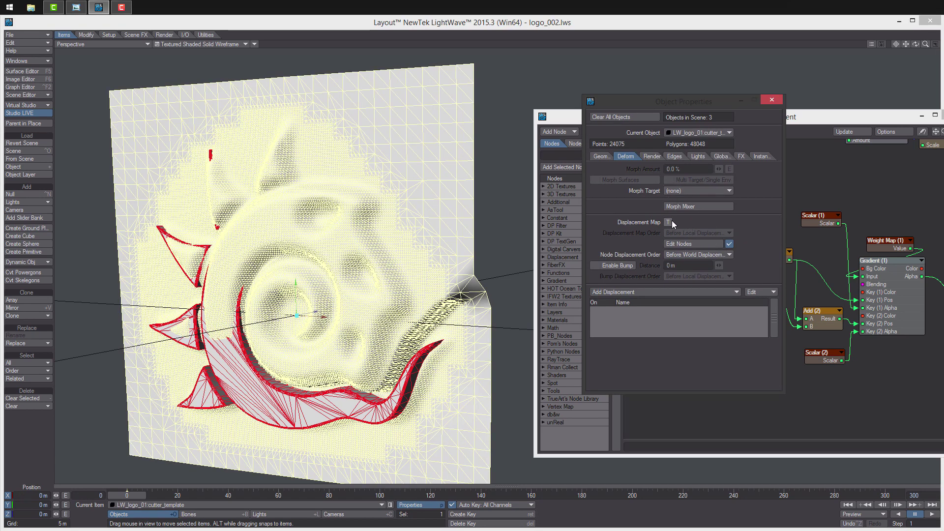
pyautogui.click(668, 222)
pyautogui.moveTo(727, 113); pyautogui.dragTo(692, 101)
pyautogui.click(704, 233)
pyautogui.click(708, 241)
pyautogui.click(633, 309)
# - Change the displacement layer type to Procedural Texture, using Turbulence
pyautogui.click(732, 117)
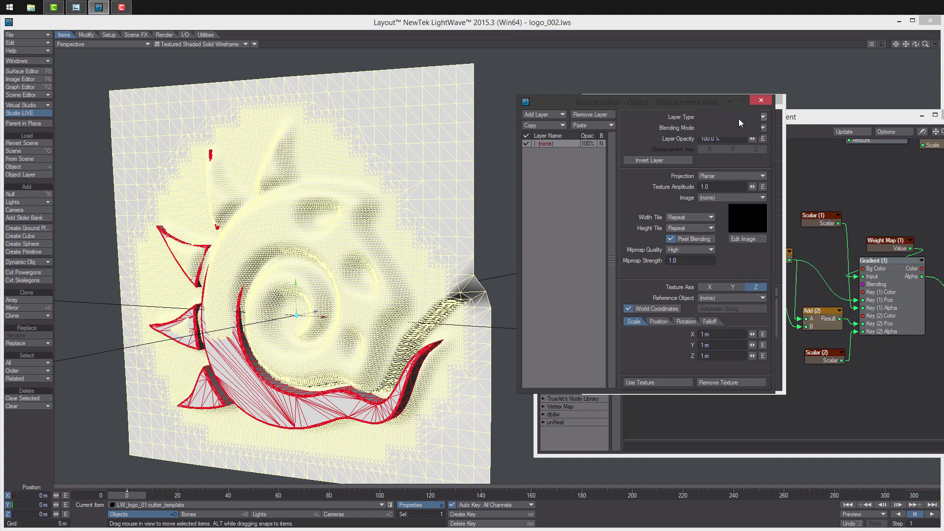
pyautogui.click(739, 120)
pyautogui.click(756, 149)
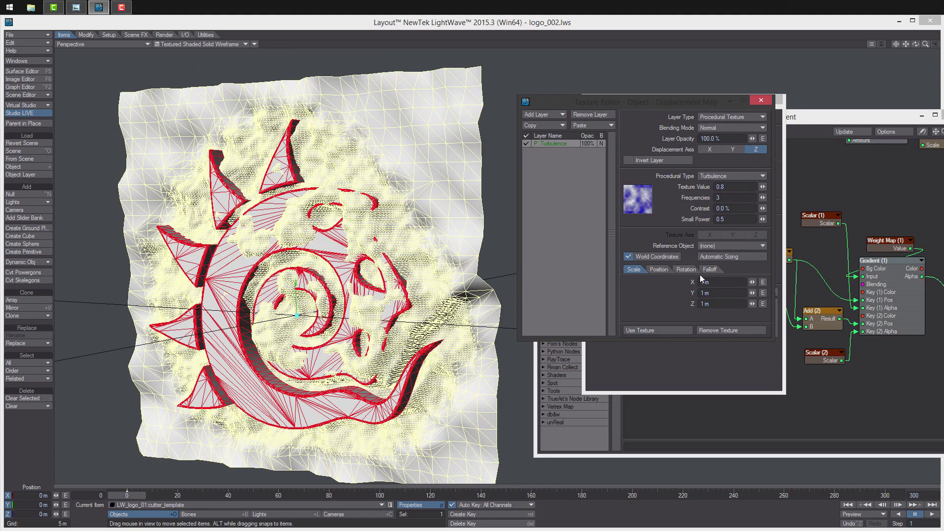
# - Set the Turbulence texture scale to 2.25 m on the X, Y and Z axes
pyautogui.write('2,25')
pyautogui.press('Tab')
pyautogui.write('2.25')
pyautogui.press('Tab')
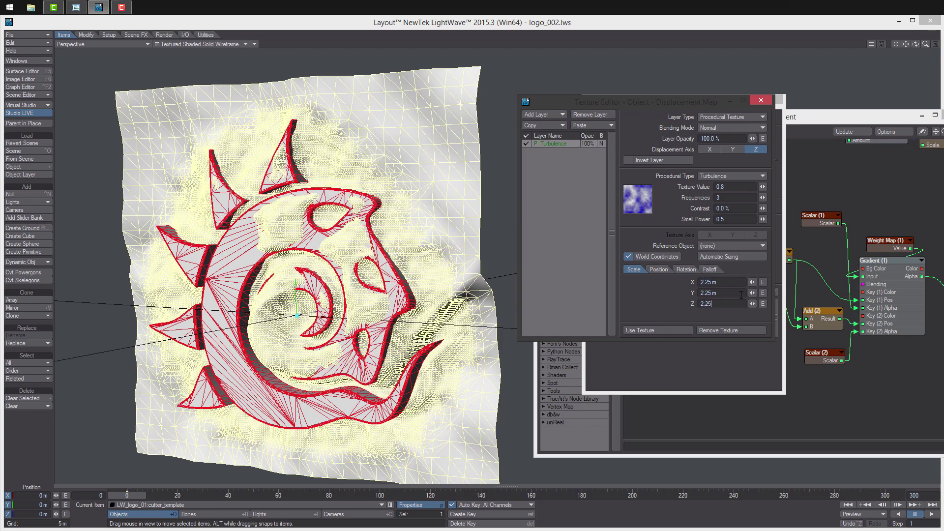
pyautogui.write('2.25')
pyautogui.press('Return')
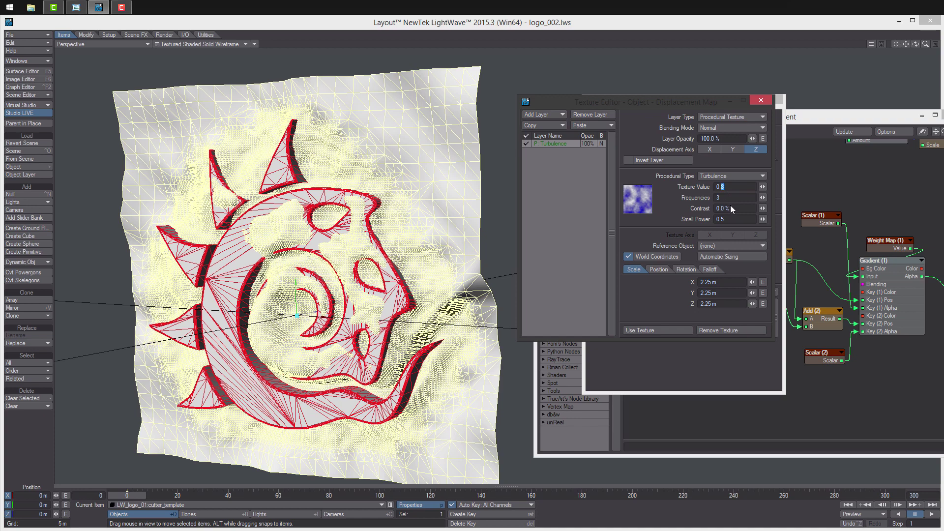
# - Set the Turbulence texture value to 0.6 and close the texture and object property windows
pyautogui.press('Return')
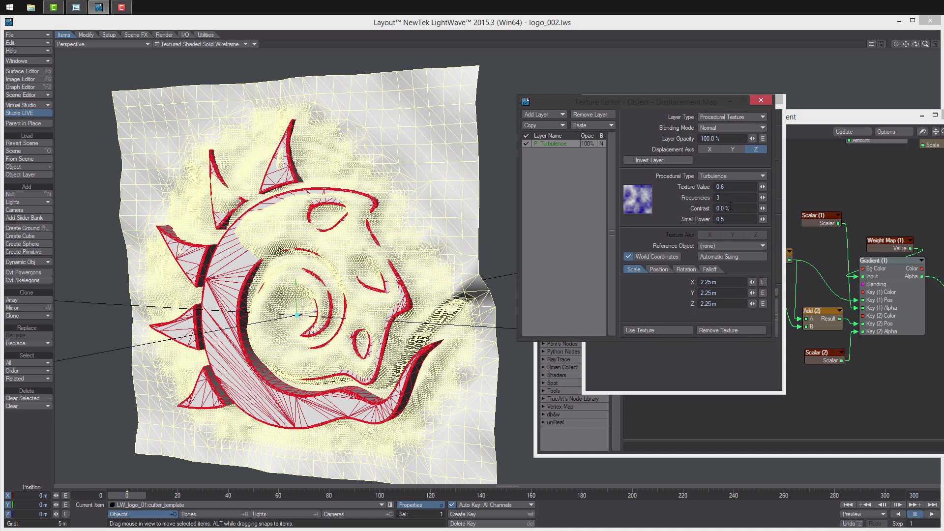
pyautogui.click(761, 101)
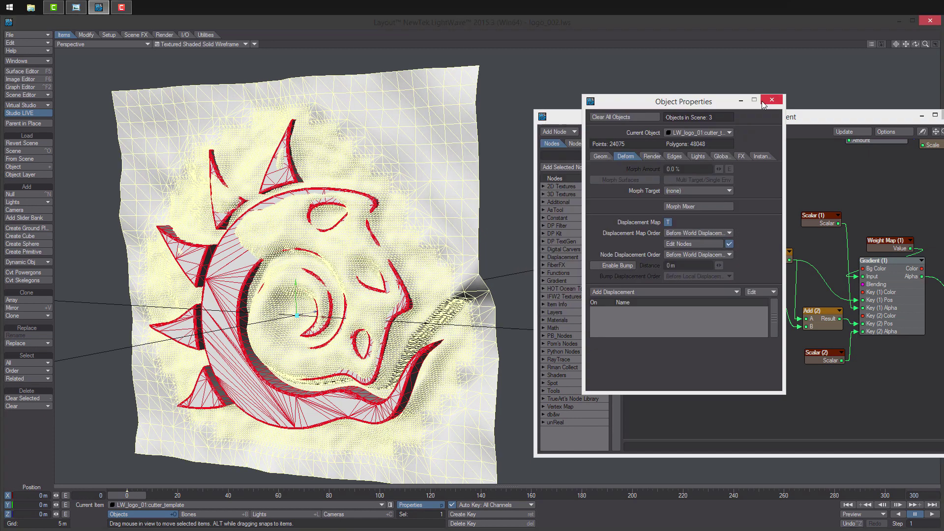
pyautogui.click(771, 101)
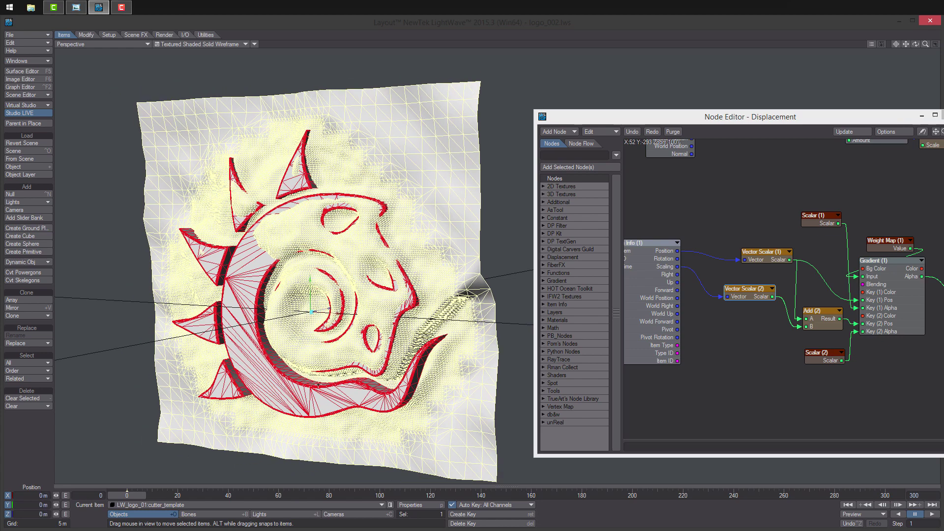
# - Select spiral_control in object mode and move it along X to about -635 mm
pyautogui.click(199, 516)
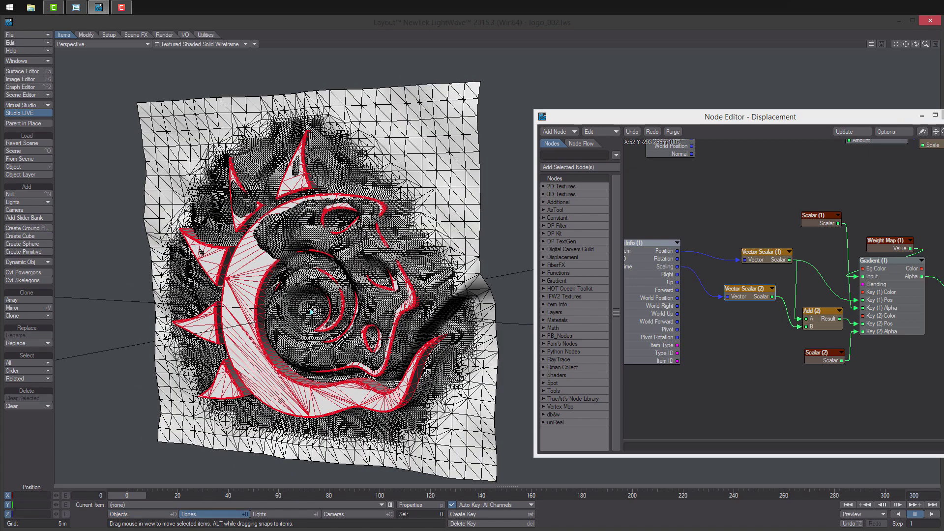
pyautogui.click(201, 252)
pyautogui.click(163, 515)
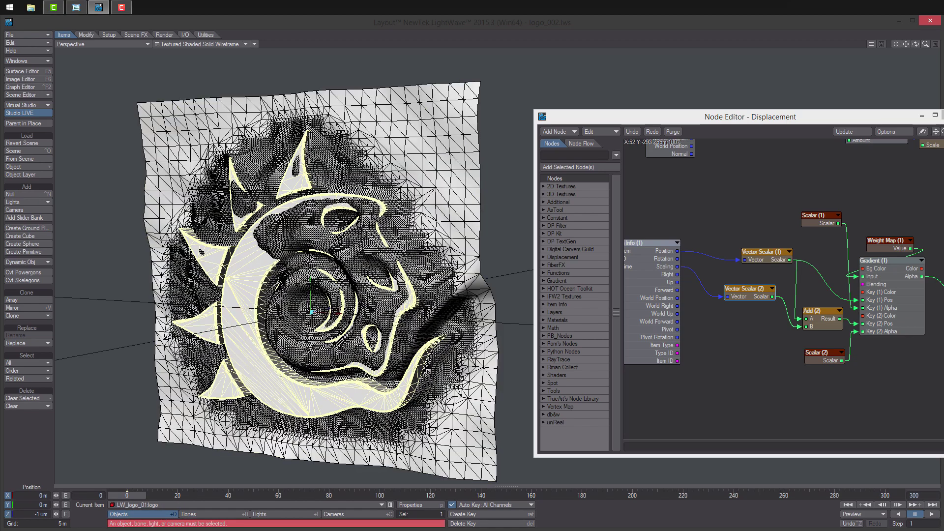
pyautogui.moveTo(320, 312); pyautogui.dragTo(296, 312)
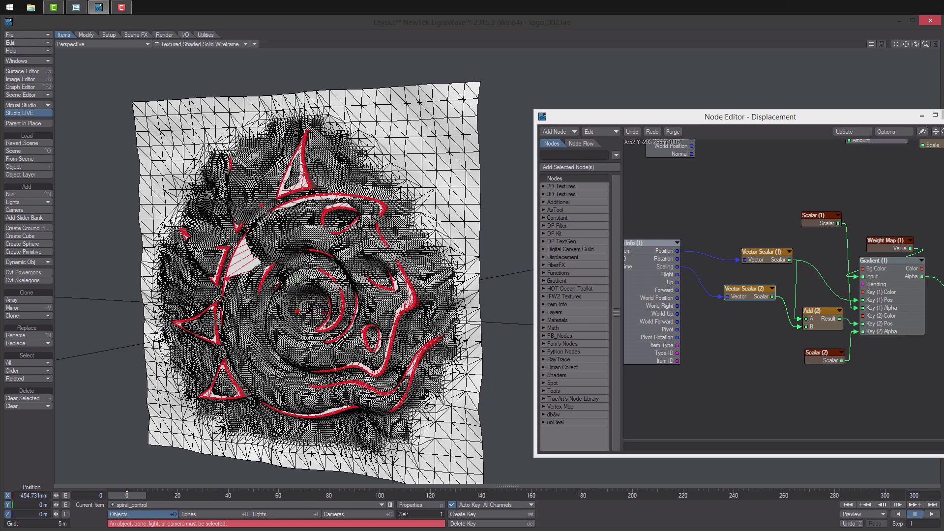
# - Set the Scalar (2) node to -0.384 and move spiral_control along X to about 1.29 m
pyautogui.doubleClick(817, 359)
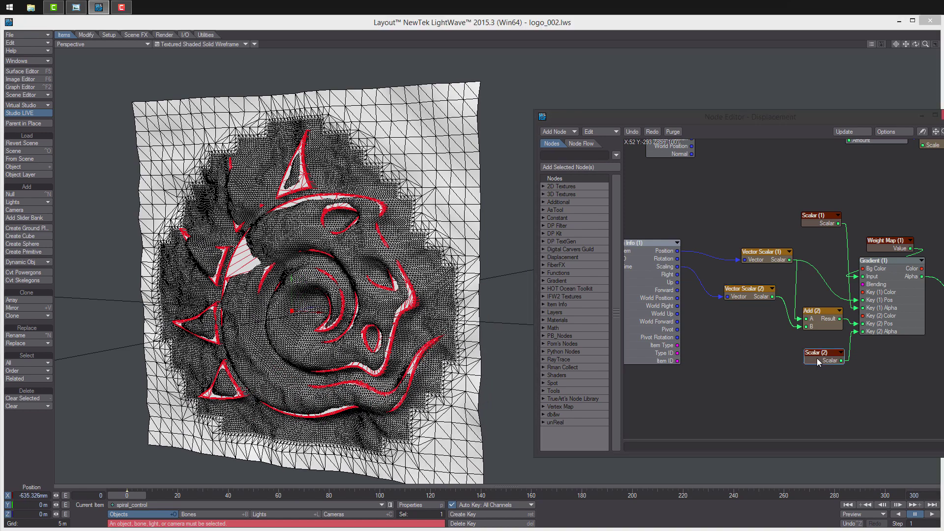
pyautogui.moveTo(778, 177); pyautogui.dragTo(776, 177)
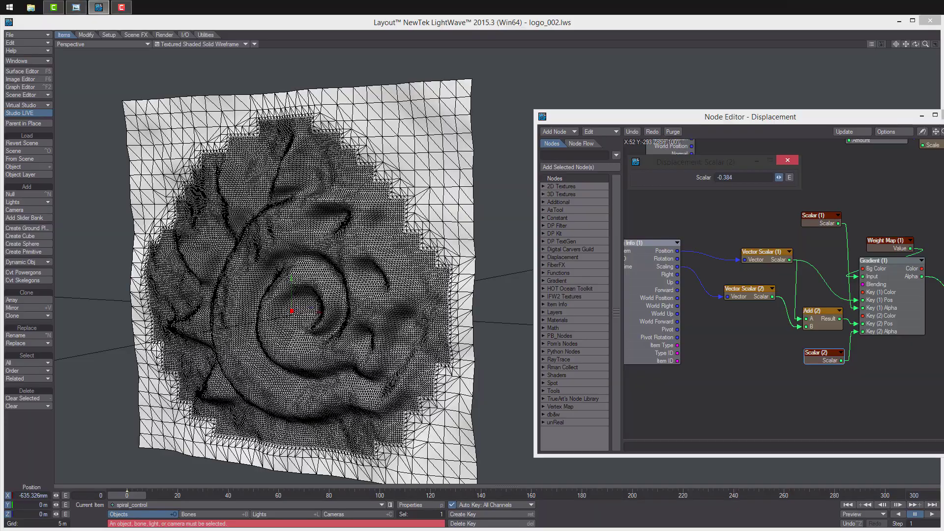
pyautogui.keyDown('alt'); pyautogui.moveTo(423, 276); pyautogui.dragTo(343, 272); pyautogui.keyUp('alt')
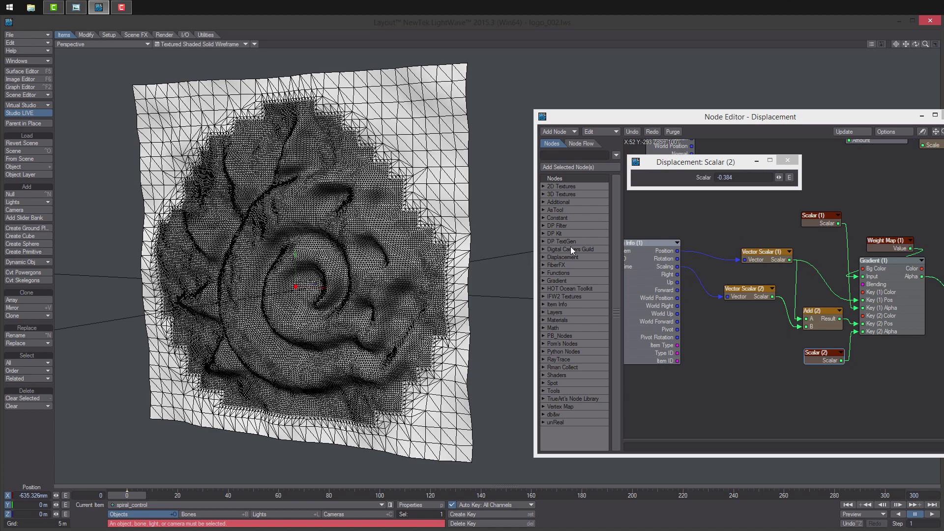
pyautogui.moveTo(324, 288); pyautogui.dragTo(345, 256)
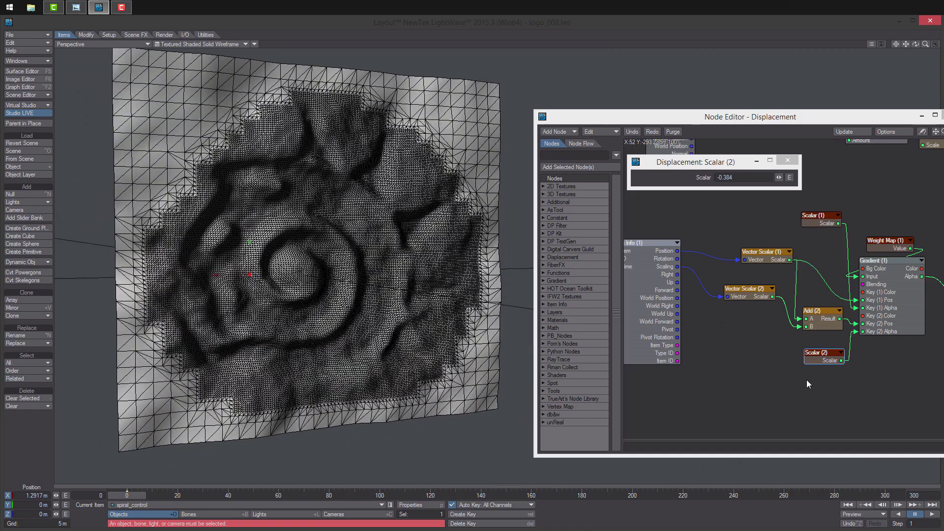
# - Set the Scalar (1) node to 0.911 and view the displaced mesh from the side
pyautogui.click(820, 216)
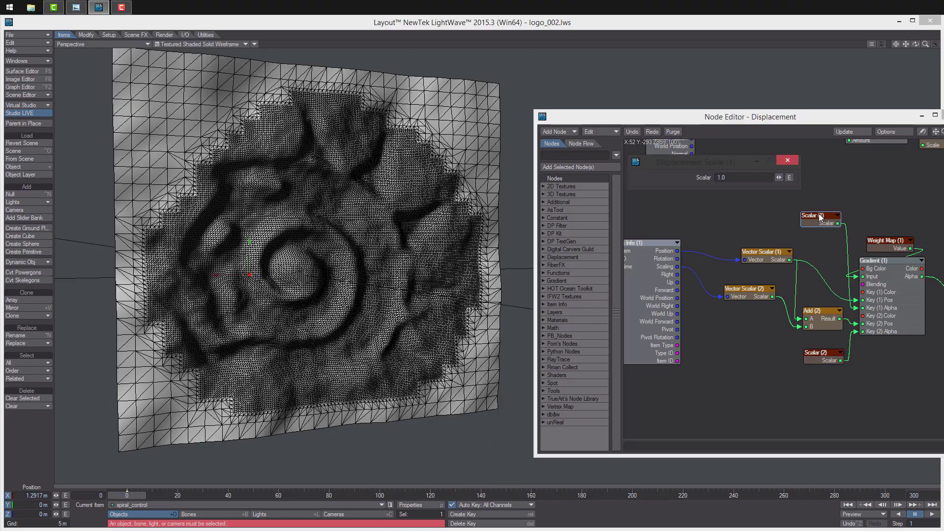
pyautogui.moveTo(779, 177); pyautogui.dragTo(773, 177)
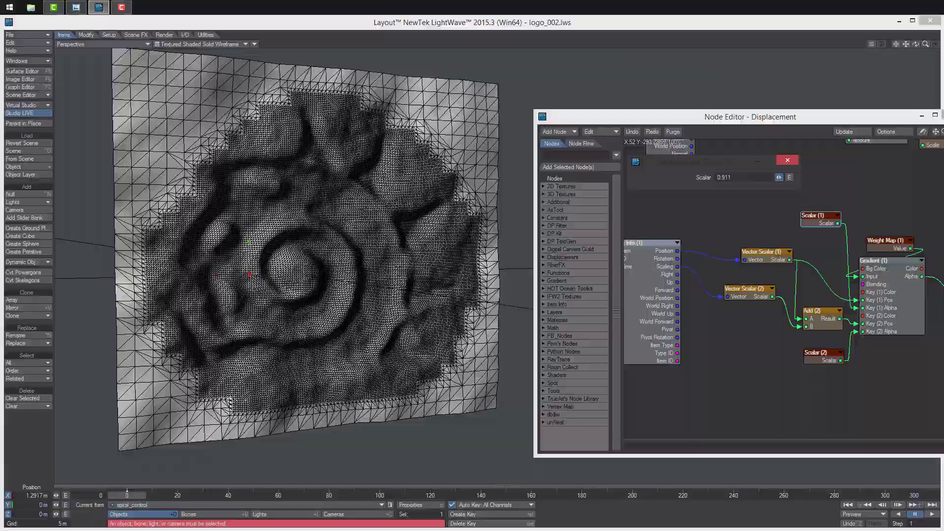
pyautogui.keyDown('alt'); pyautogui.moveTo(345, 266); pyautogui.dragTo(394, 211); pyautogui.keyUp('alt')
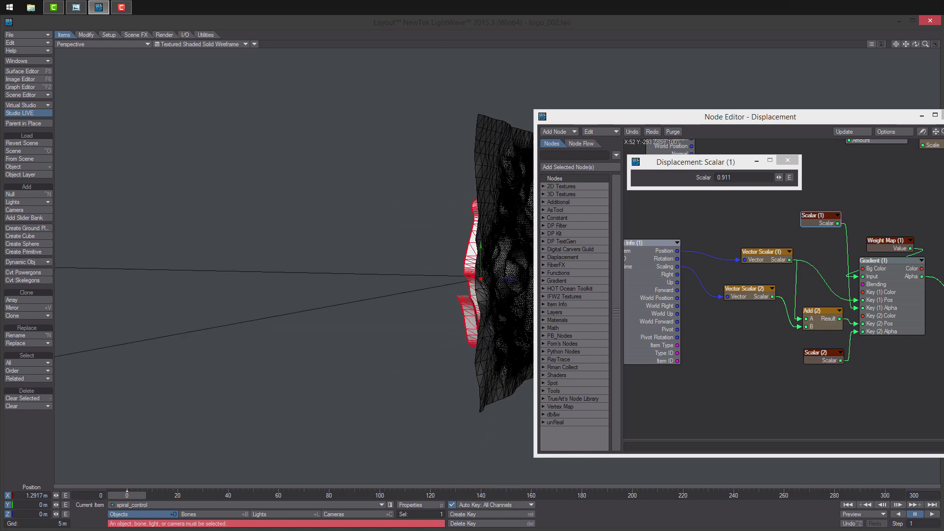
# - Move spiral_control back along X to about 519 mm while viewing the logo from the front
pyautogui.click(896, 44)
pyautogui.keyDown('alt'); pyautogui.moveTo(527, 199); pyautogui.dragTo(393, 275); pyautogui.keyUp('alt')
pyautogui.keyDown('alt'); pyautogui.moveTo(364, 246); pyautogui.dragTo(370, 282); pyautogui.keyUp('alt')
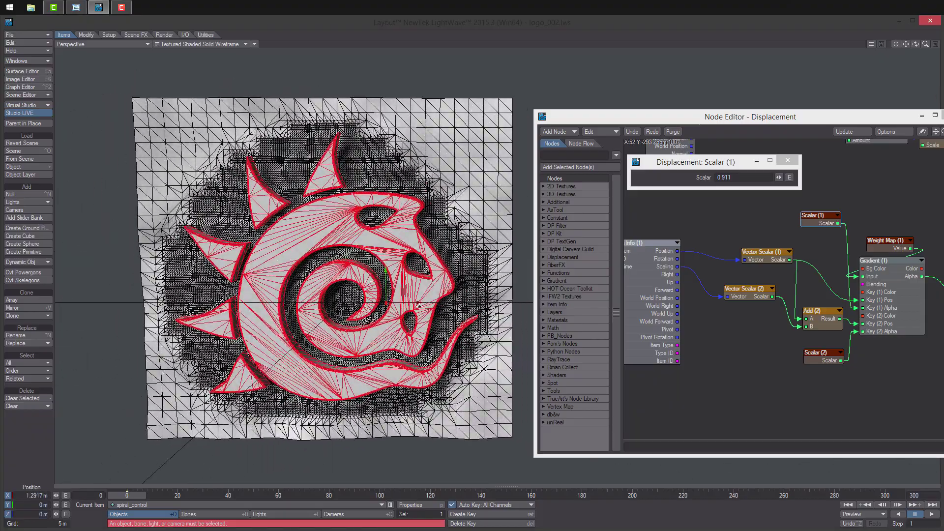
pyautogui.moveTo(419, 305); pyautogui.dragTo(395, 305)
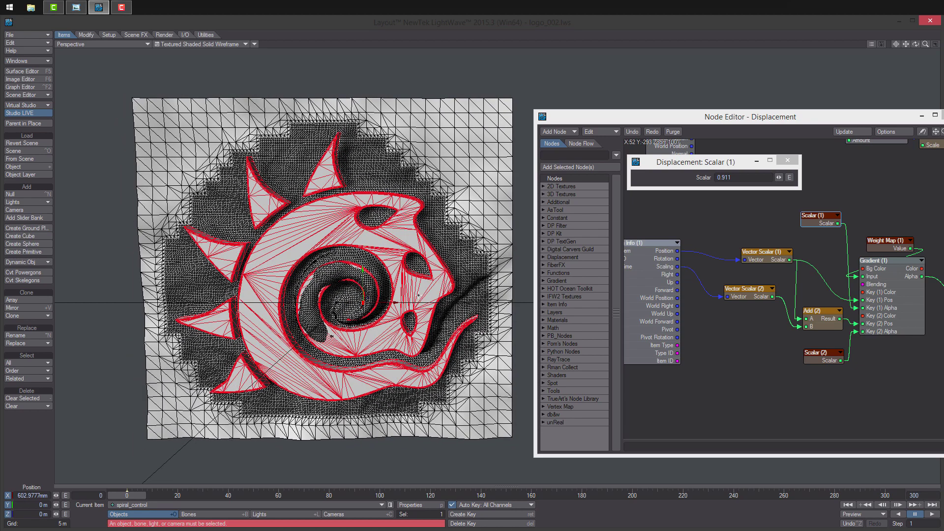
pyautogui.scroll(5, 419, 295)
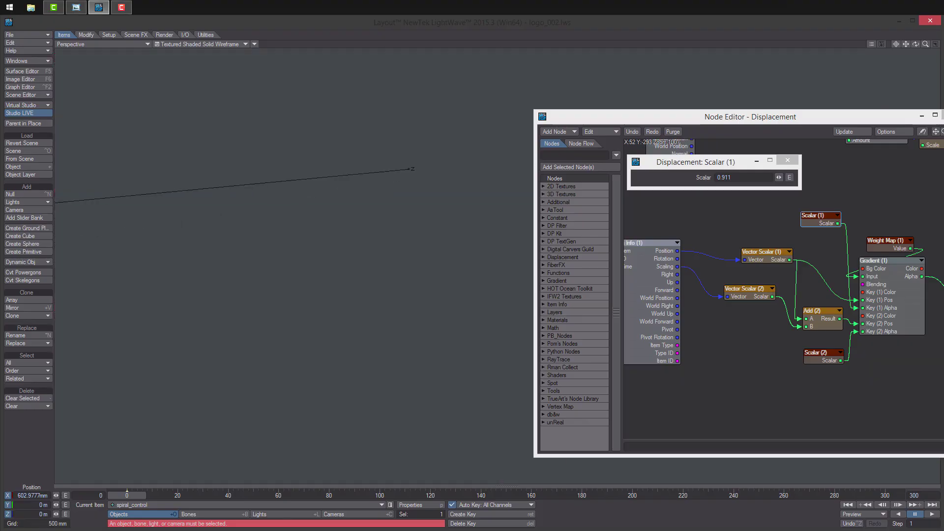
pyautogui.scroll(-5, 304, 340)
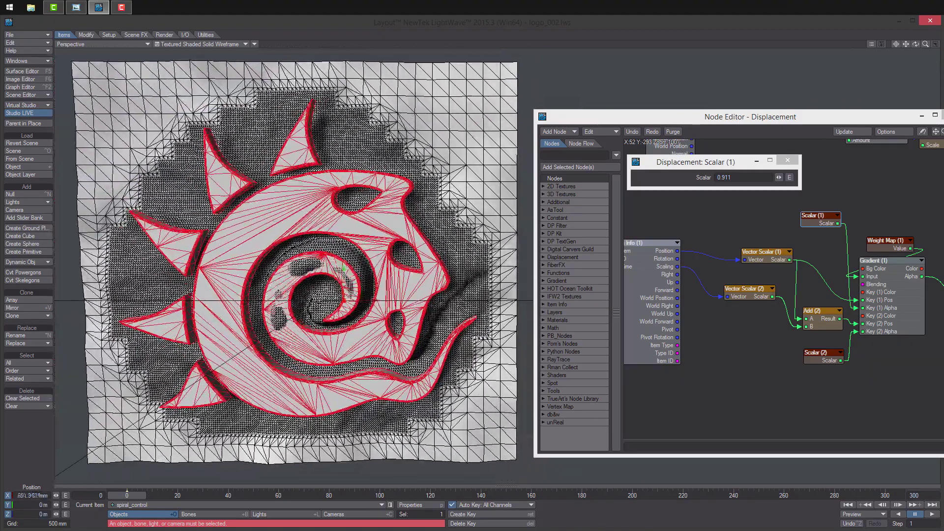
pyautogui.moveTo(393, 305)
pyautogui.mouseDown()
pyautogui.moveTo(356, 304)
pyautogui.moveTo(402, 305)
pyautogui.moveTo(346, 305)
pyautogui.moveTo(388, 305)
pyautogui.mouseUp()
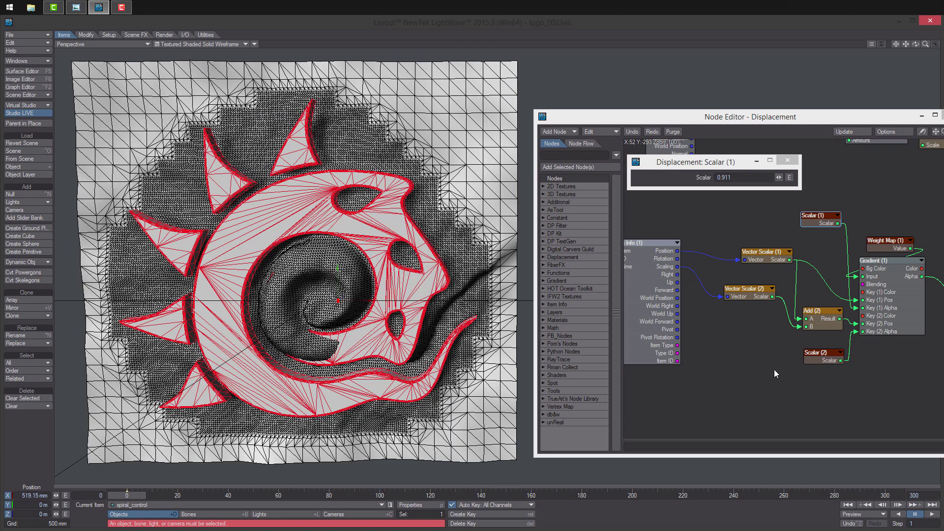
# - Open the Vector Scalar (2) settings and set spiral_control's X scale to 0.450
pyautogui.doubleClick(741, 296)
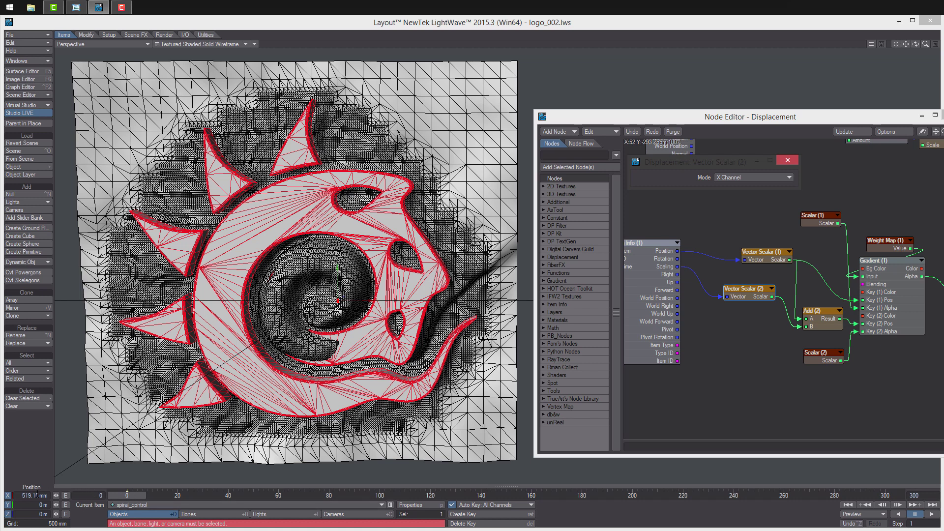
pyautogui.press('h')
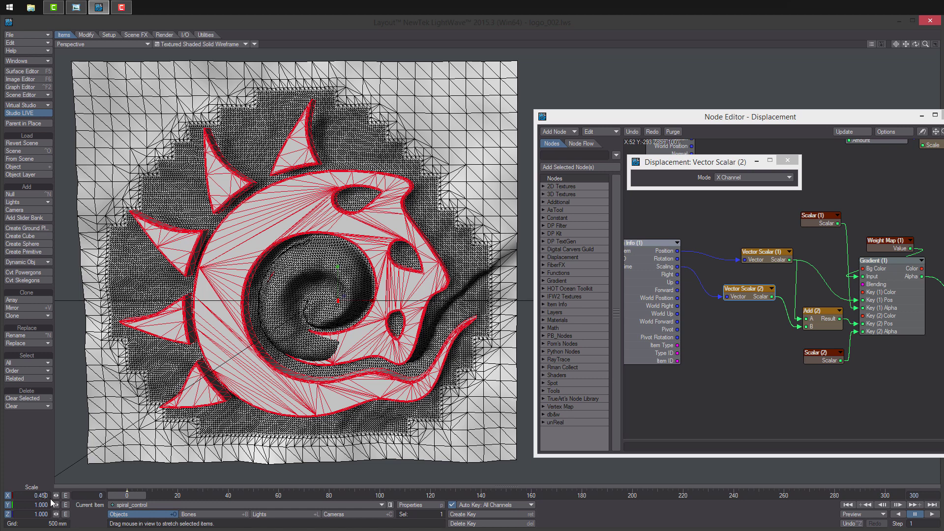
pyautogui.press('Return')
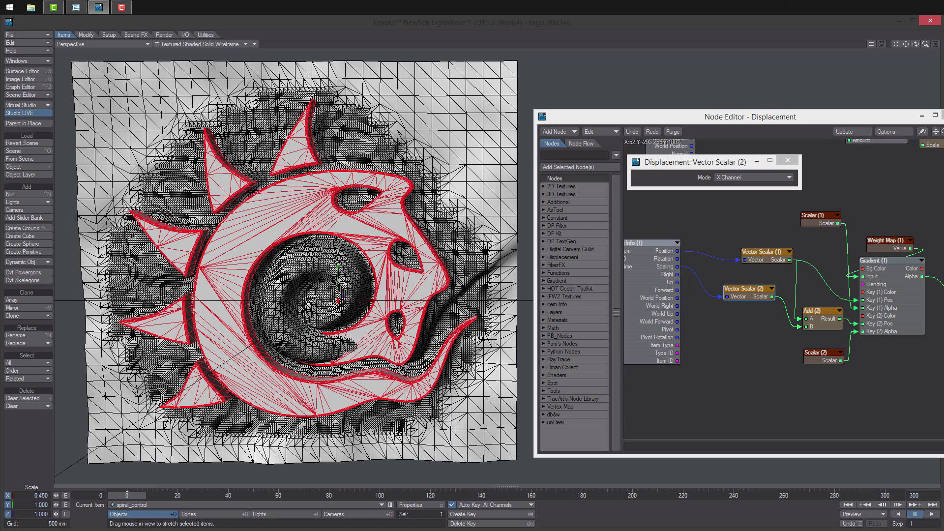
# - Animate spiral_control along X from about -455 mm at frame 0 to about 1.03 m at frame 300
pyautogui.moveTo(374, 301); pyautogui.dragTo(335, 300)
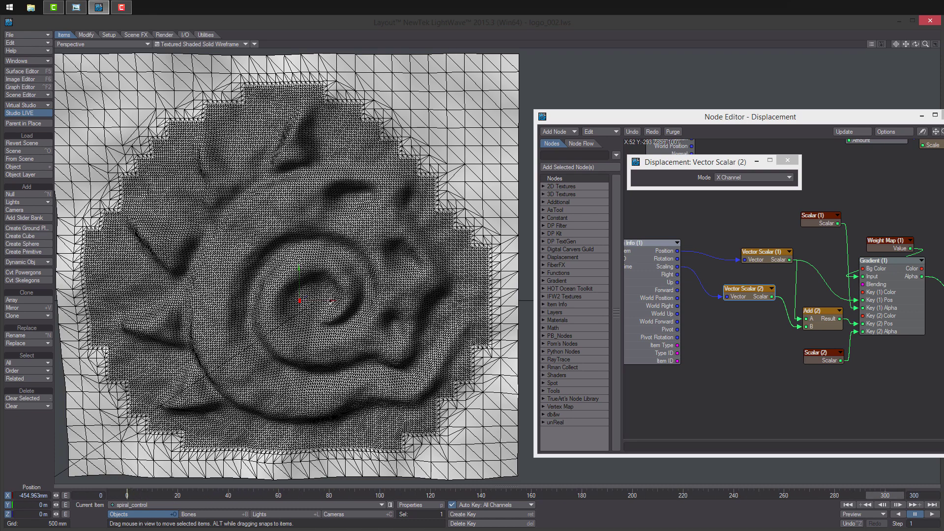
pyautogui.moveTo(334, 300); pyautogui.dragTo(389, 300)
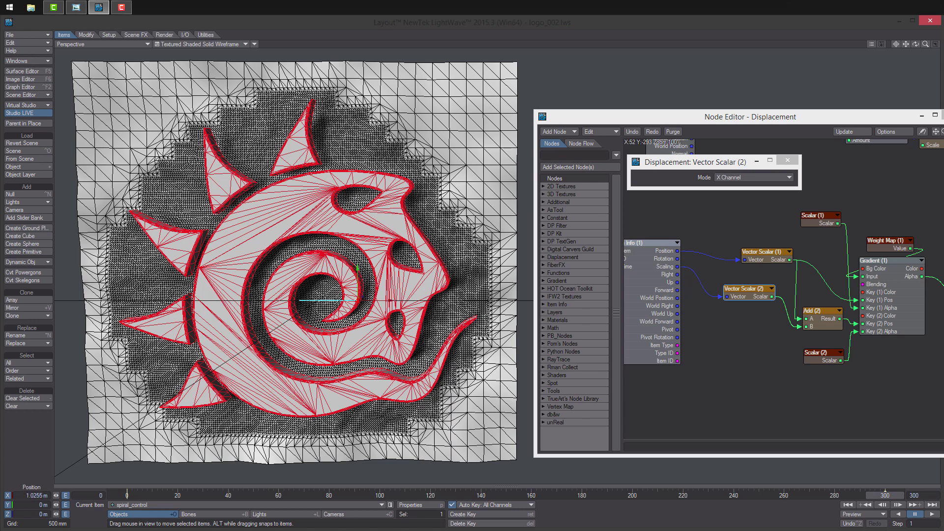
pyautogui.keyDown('alt'); pyautogui.moveTo(391, 300); pyautogui.dragTo(394, 268); pyautogui.keyUp('alt')
pyautogui.moveTo(889, 496); pyautogui.dragTo(127, 496)
# - Close the Vector Scalar (2) settings and reposition the node editor to show the end of the node network
pyautogui.scroll(-3, 305, 251)
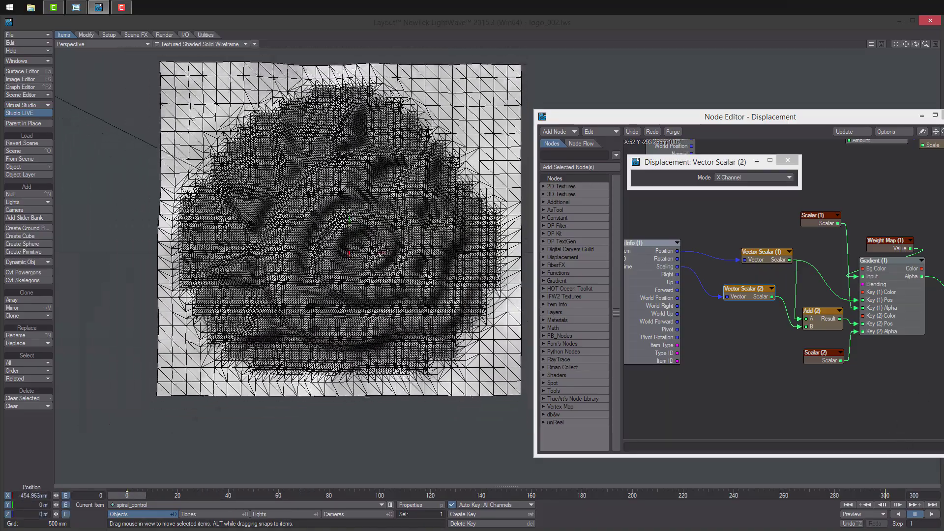
pyautogui.keyDown('alt'); pyautogui.moveTo(305, 251); pyautogui.dragTo(330, 238); pyautogui.keyUp('alt')
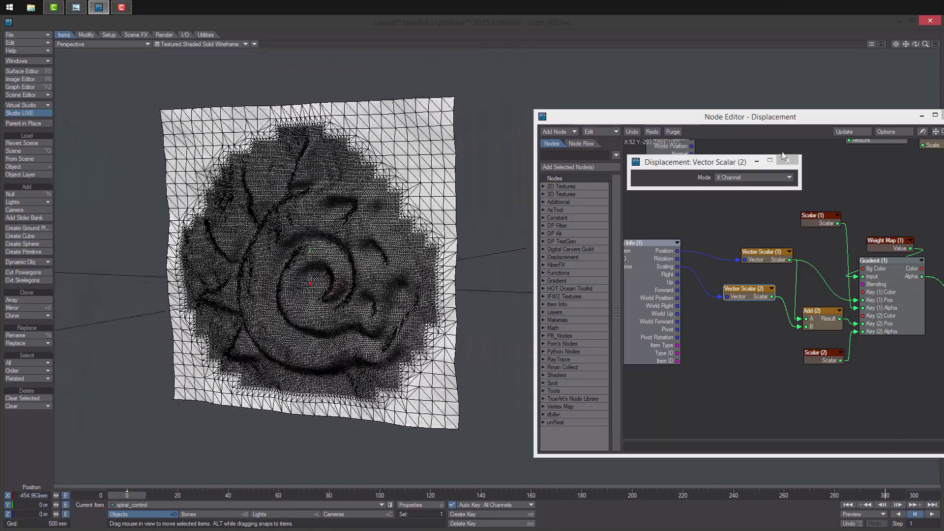
pyautogui.click(785, 159)
pyautogui.moveTo(779, 116); pyautogui.dragTo(687, 82)
pyautogui.keyDown('alt'); pyautogui.moveTo(727, 245); pyautogui.dragTo(604, 242); pyautogui.keyUp('alt')
# - Scrub from frame 0 to frame 300 and play the spiral_control animation to review the reveal
pyautogui.moveTo(129, 500); pyautogui.dragTo(880, 499)
pyautogui.keyDown('alt'); pyautogui.moveTo(185, 380); pyautogui.dragTo(153, 376); pyautogui.keyUp('alt')
pyautogui.keyDown('alt'); pyautogui.keyDown('shift'); pyautogui.moveTo(305, 344); pyautogui.dragTo(251, 342); pyautogui.keyUp('shift'); pyautogui.keyUp('alt')
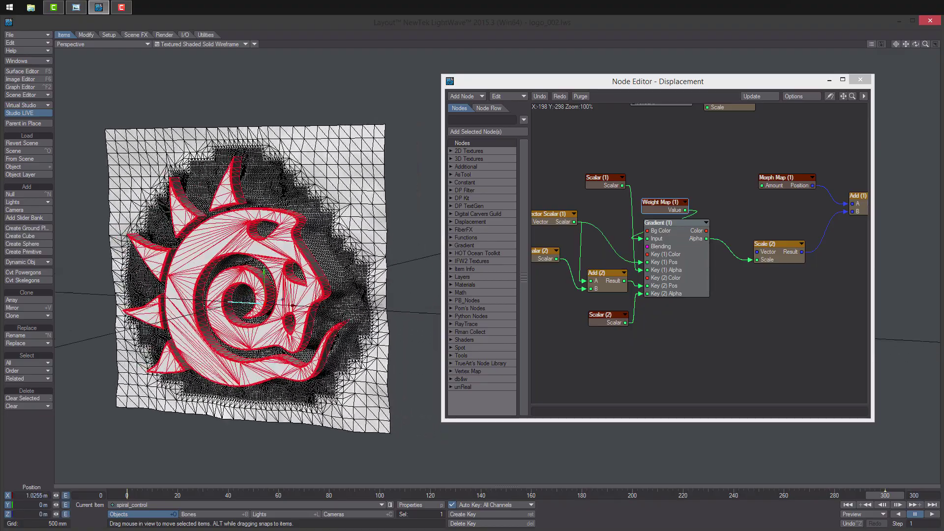
pyautogui.click(883, 503)
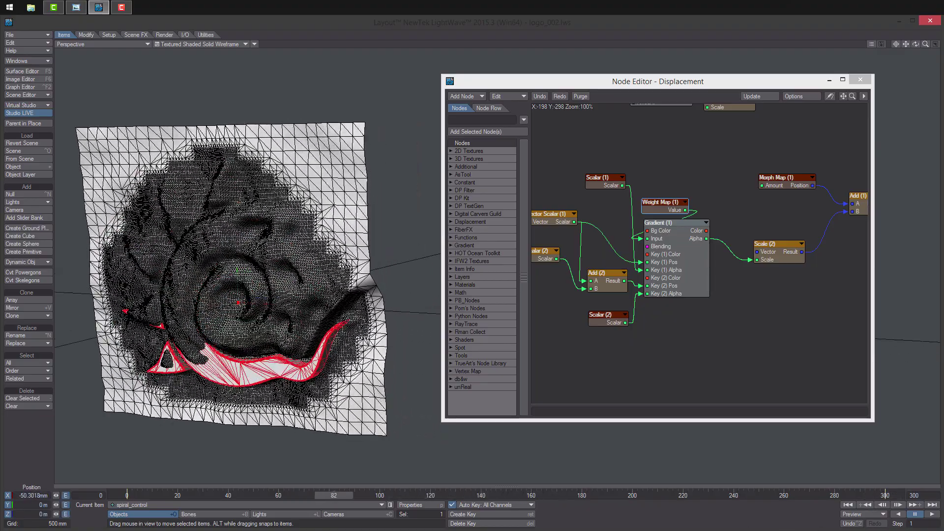
# - Switch the perspective view to Textured Shaded Solid and go to frame 80
pyautogui.keyDown('alt'); pyautogui.moveTo(344, 305); pyautogui.dragTo(398, 282); pyautogui.keyUp('alt')
pyautogui.click(210, 45)
pyautogui.click(211, 62)
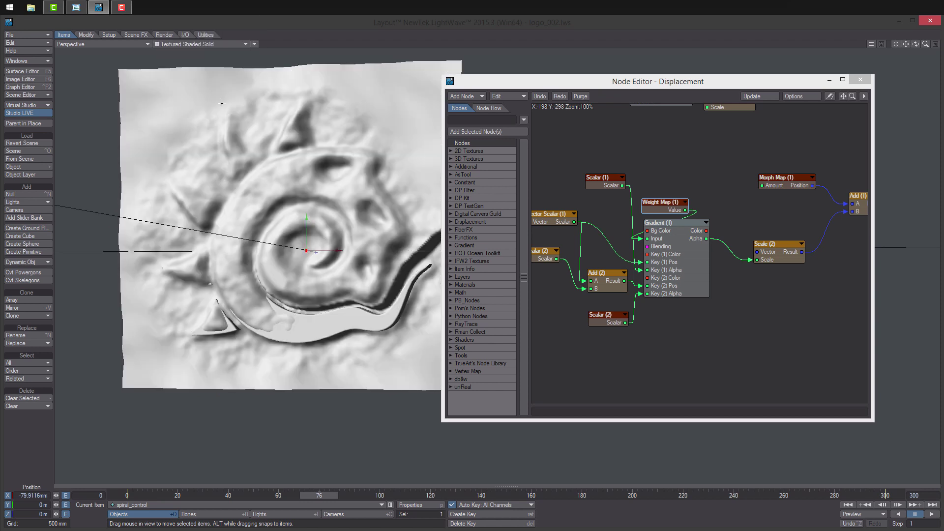
pyautogui.moveTo(319, 496)
pyautogui.mouseDown()
pyautogui.moveTo(384, 496)
pyautogui.moveTo(329, 495)
pyautogui.mouseUp()
# - Move the Morph Map (1), Scale (2) and Add (1) nodes away from Gradient (1) to make room
pyautogui.keyDown('alt'); pyautogui.moveTo(719, 330); pyautogui.dragTo(609, 344); pyautogui.keyUp('alt')
pyautogui.keyDown('alt'); pyautogui.moveTo(703, 309); pyautogui.dragTo(651, 299); pyautogui.keyUp('alt')
pyautogui.moveTo(808, 286); pyautogui.dragTo(632, 164)
pyautogui.moveTo(647, 182); pyautogui.dragTo(782, 181)
# - Add a Curve node near Scale (2) and connect the Weight Map (1) value to its Input
pyautogui.rightClick(661, 311)
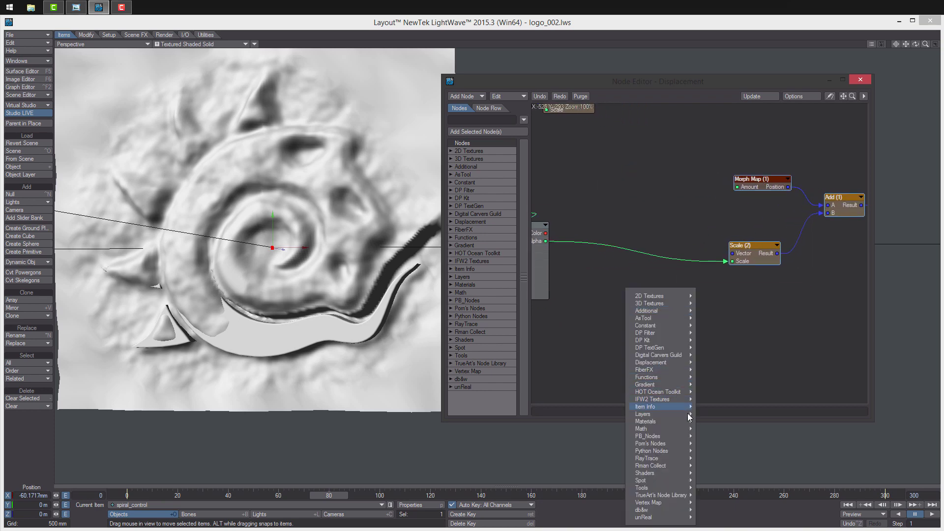
pyautogui.moveTo(684, 385)
pyautogui.click(713, 393)
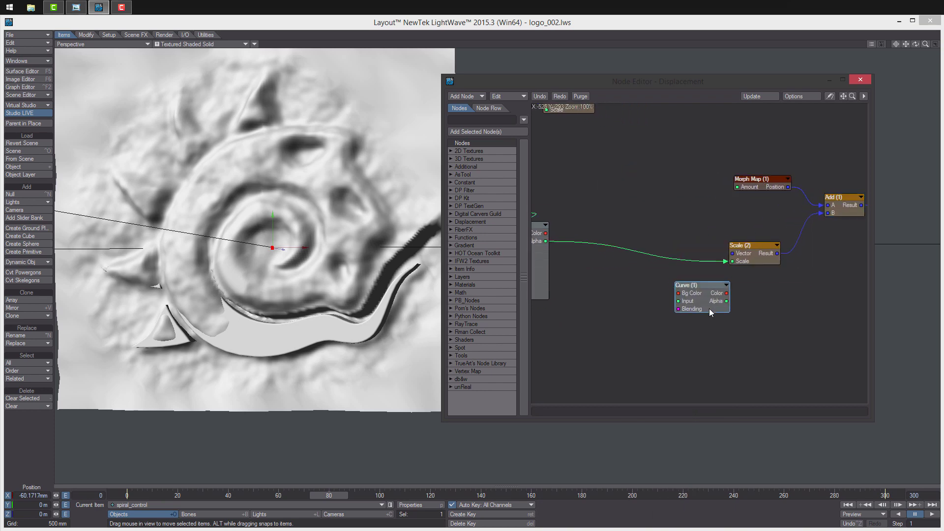
pyautogui.moveTo(709, 309); pyautogui.dragTo(708, 359)
pyautogui.keyDown('alt'); pyautogui.moveTo(602, 268); pyautogui.dragTo(664, 285); pyautogui.keyUp('alt')
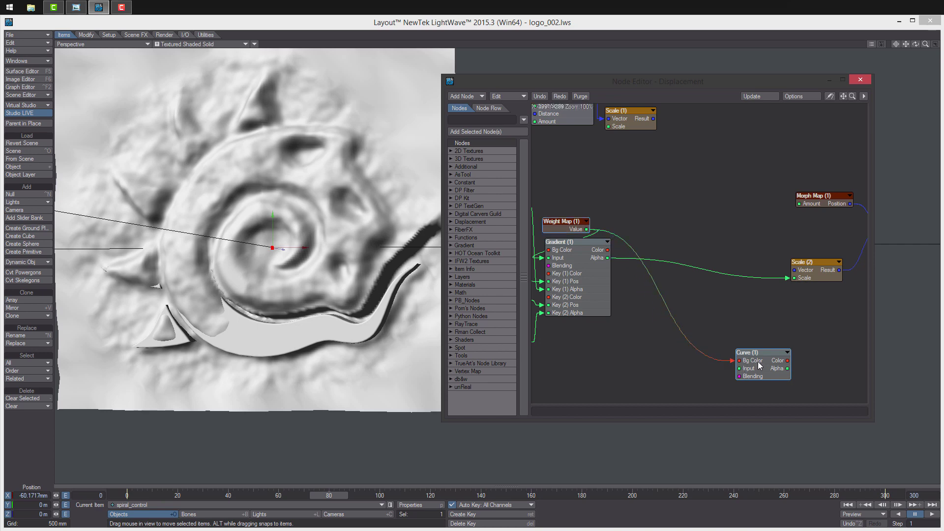
pyautogui.moveTo(751, 370); pyautogui.dragTo(746, 316)
# - Open the Curve (1) editor and set up an Alpha channel key with value 1.0 at position 0
pyautogui.doubleClick(747, 316)
pyautogui.click(246, 391)
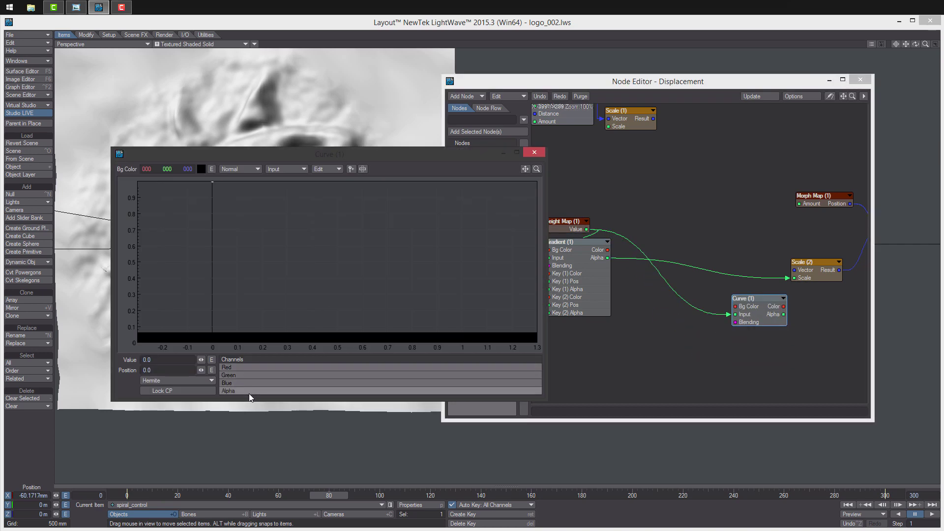
pyautogui.keyDown('alt'); pyautogui.moveTo(249, 231); pyautogui.dragTo(281, 282); pyautogui.keyUp('alt')
# - Check the value of the Scalar (1) node and return to the Curve (1) editor
pyautogui.keyDown('alt'); pyautogui.moveTo(630, 343); pyautogui.dragTo(748, 356); pyautogui.keyUp('alt')
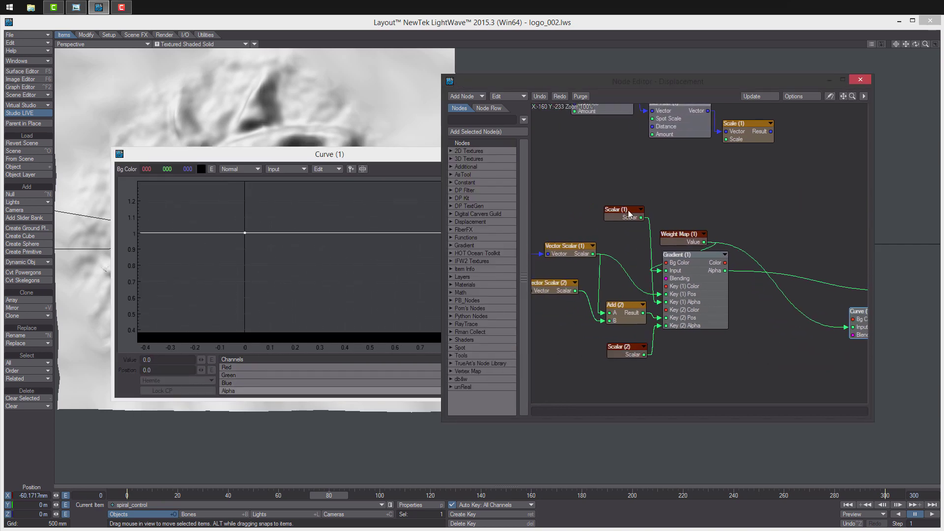
pyautogui.doubleClick(622, 215)
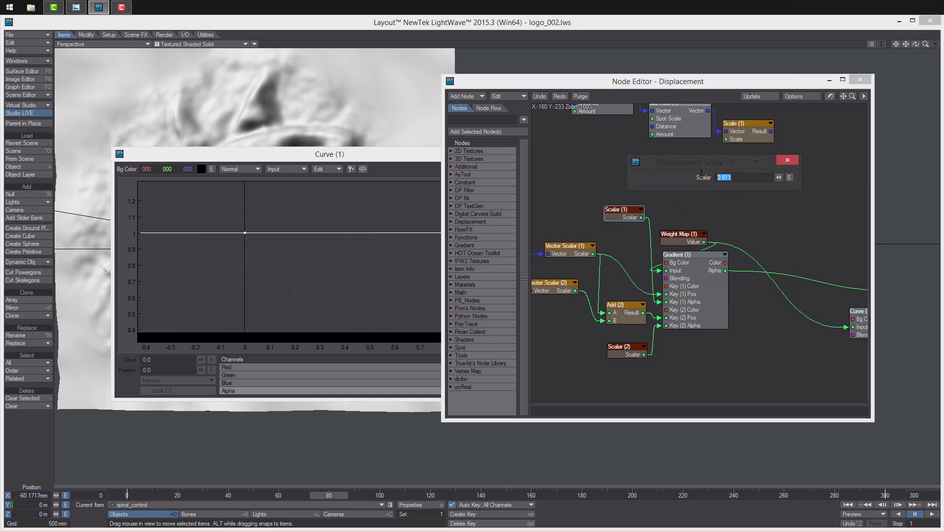
pyautogui.click(228, 213)
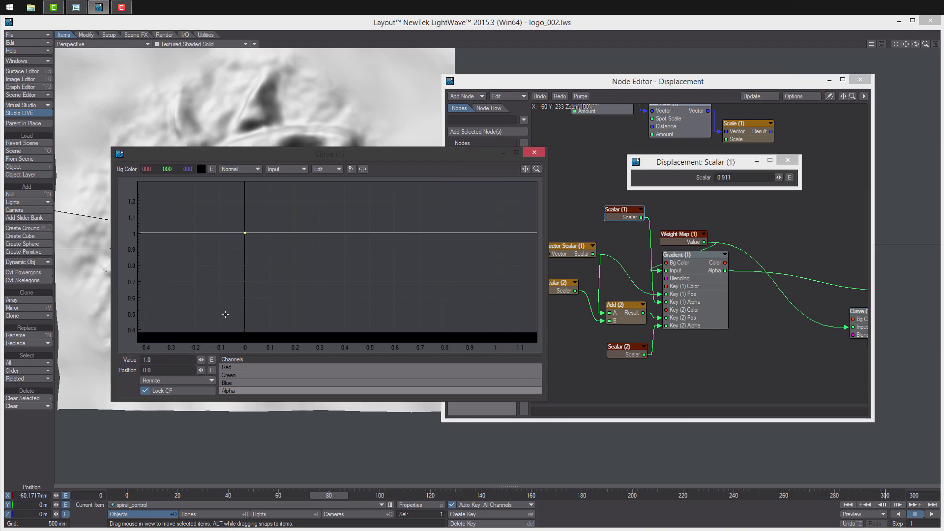
# - Set the Curve (1) Alpha channel's first key to 0.911 and add a second key at about 0.45 with Scalar (2)'s value, -0.384
pyautogui.press('Return')
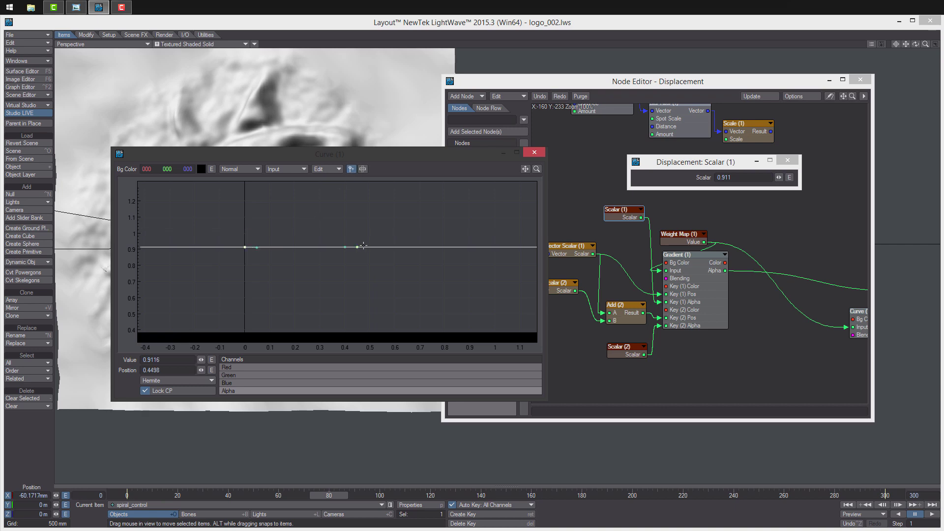
pyautogui.click(630, 351)
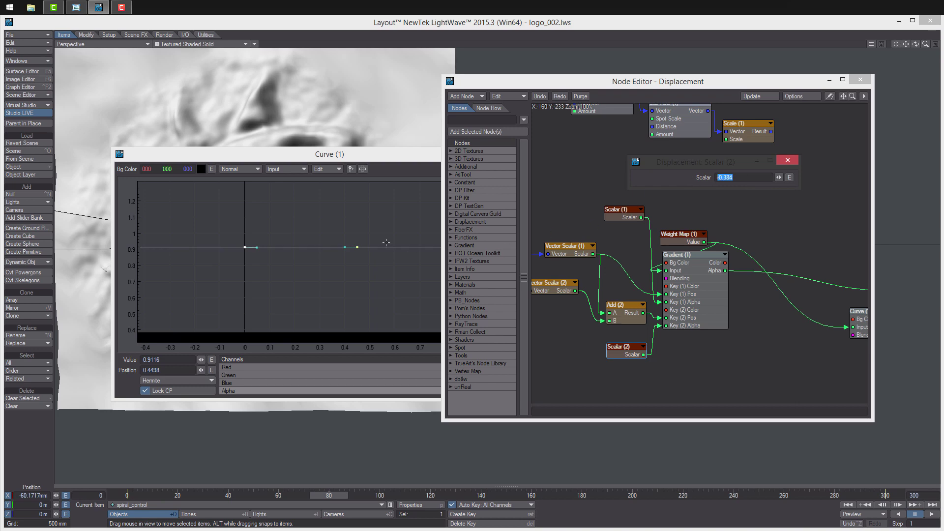
pyautogui.click(172, 359)
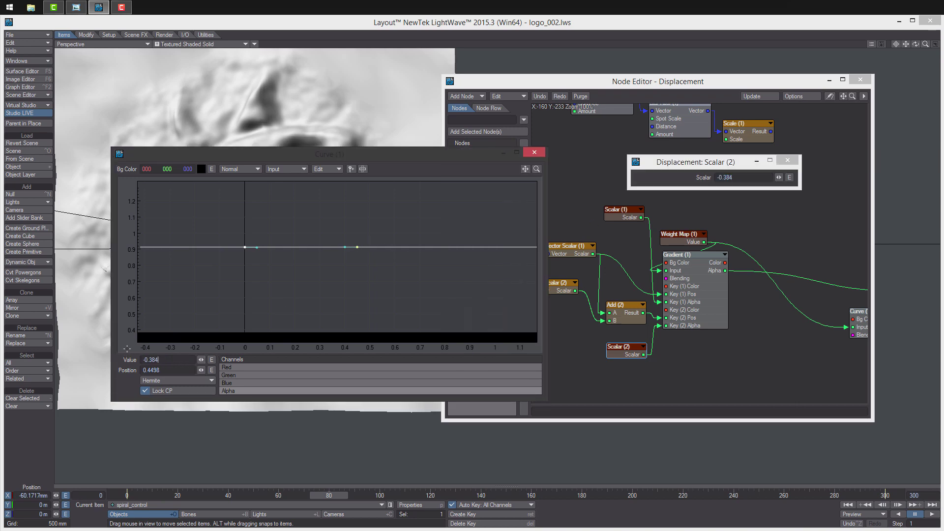
pyautogui.moveTo(535, 173); pyautogui.dragTo(534, 174)
pyautogui.keyDown('alt'); pyautogui.moveTo(403, 241); pyautogui.dragTo(412, 199); pyautogui.keyUp('alt')
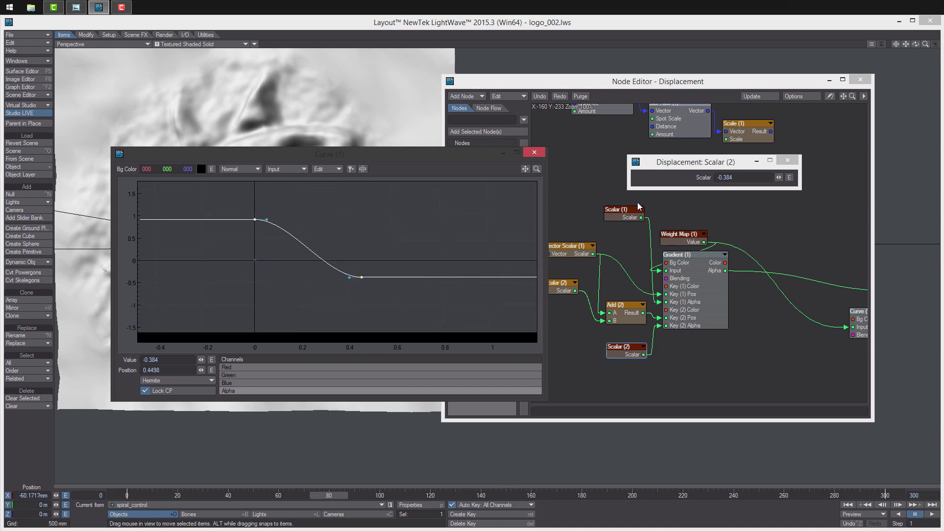
# - Copy the Item Info (1), Vector Scalar (1), Vector Scalar (2) and Add (2) nodes from the displacement network
pyautogui.click(583, 191)
pyautogui.keyDown('alt'); pyautogui.moveTo(582, 190); pyautogui.dragTo(750, 187); pyautogui.keyUp('alt')
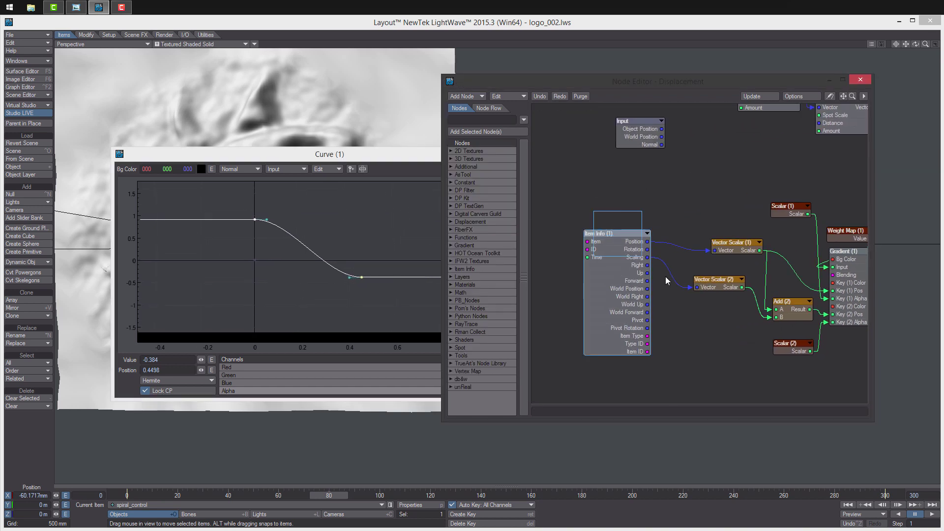
pyautogui.moveTo(762, 312); pyautogui.dragTo(764, 311)
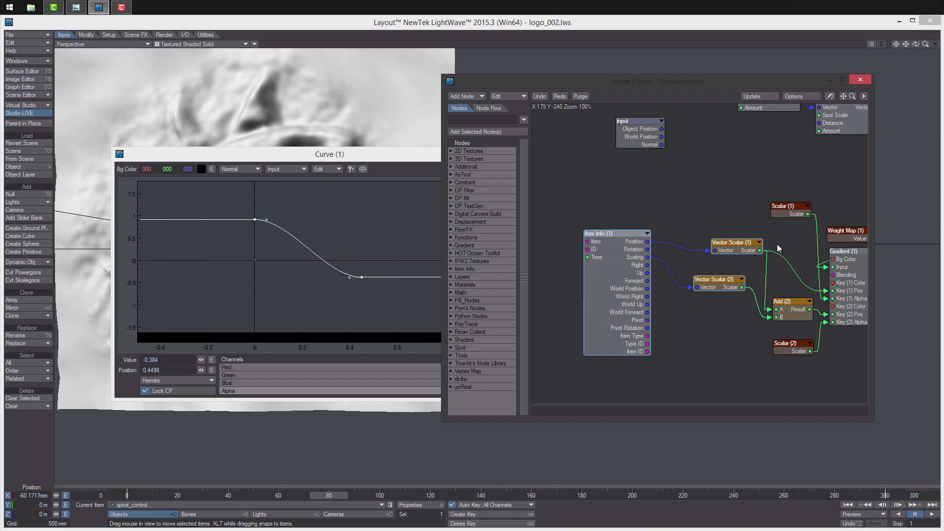
pyautogui.moveTo(780, 231); pyautogui.dragTo(626, 311)
# - Open the Position envelope of the curve's first key and delete the envelope's keyframe at frame 0
pyautogui.click(255, 220)
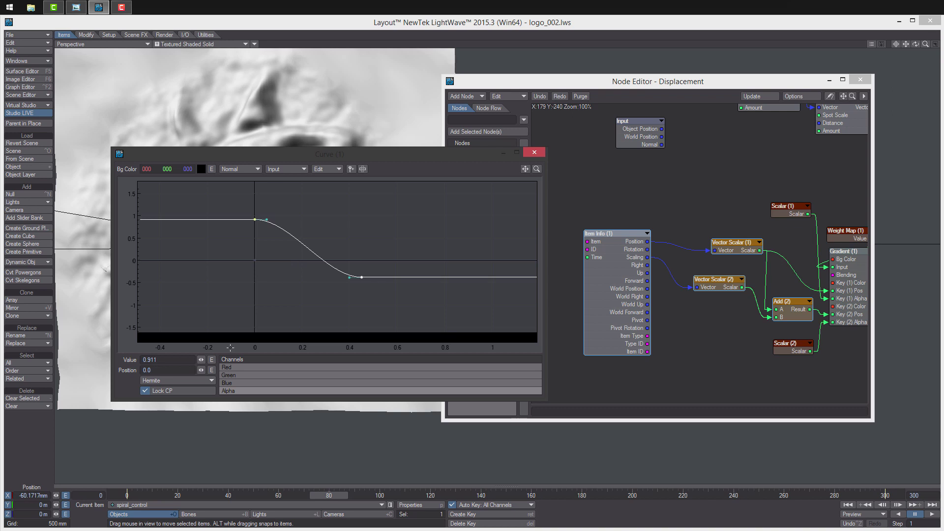
pyautogui.click(211, 370)
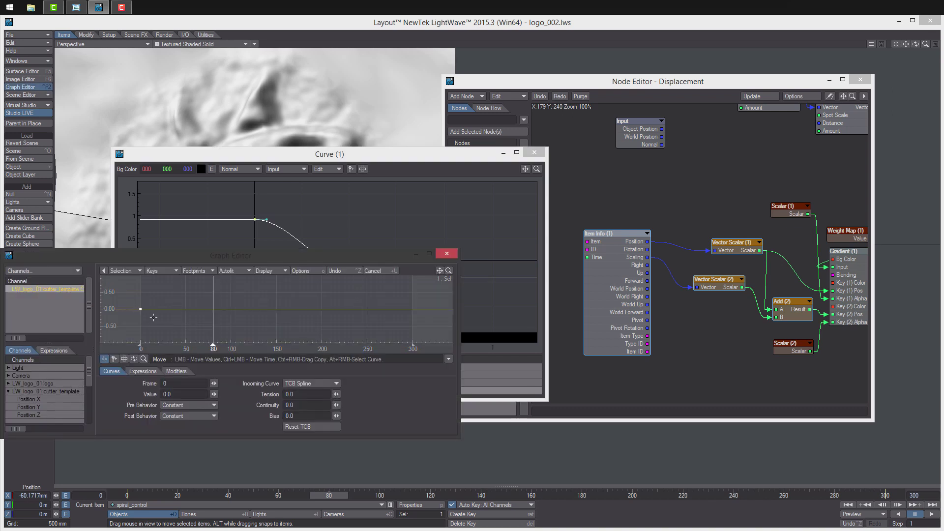
pyautogui.press('Delete')
pyautogui.click(178, 372)
pyautogui.click(182, 383)
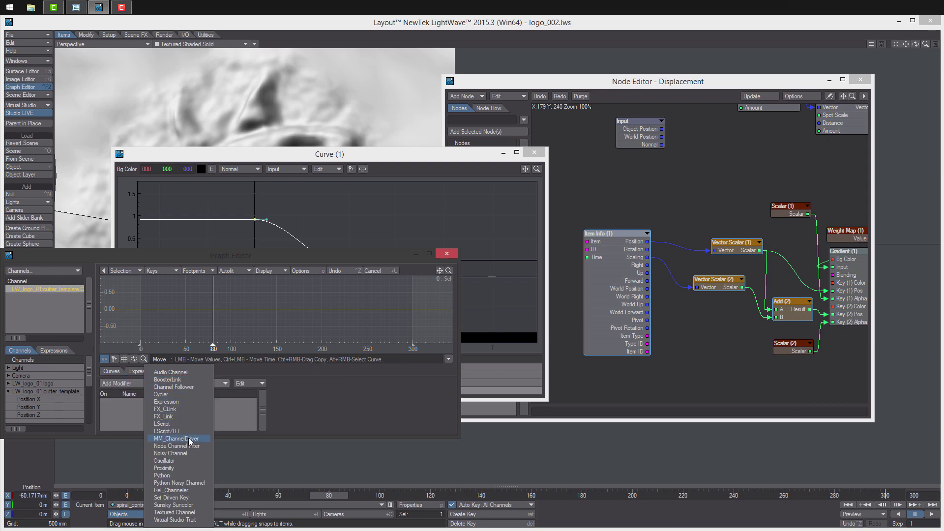
pyautogui.click(192, 441)
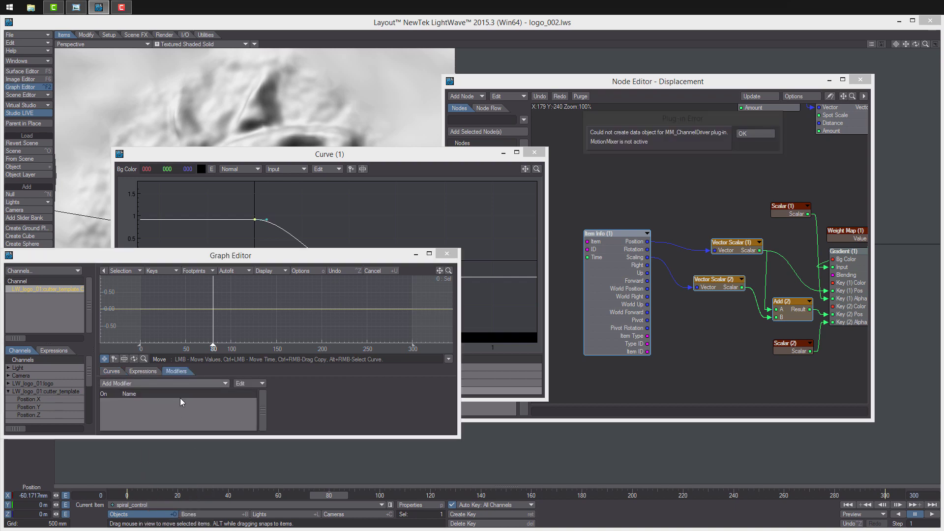
pyautogui.click(749, 132)
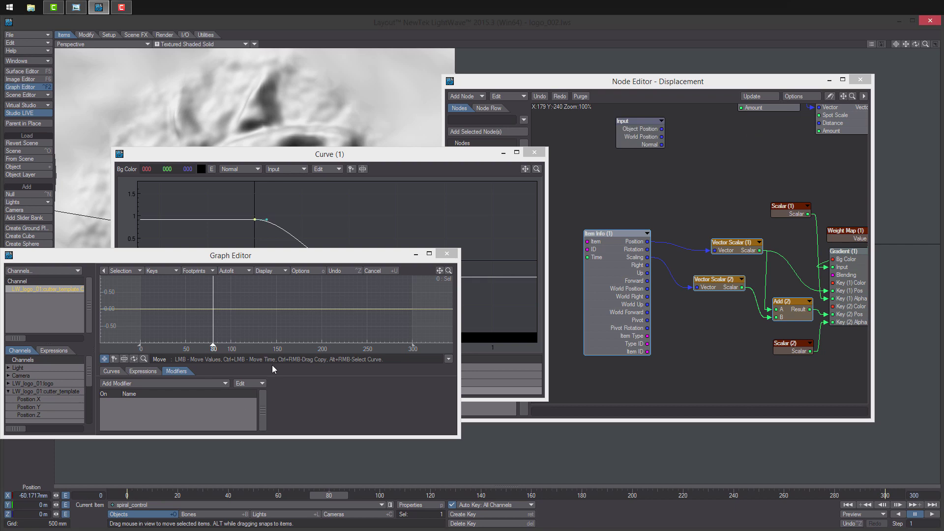
# - Add a Node Channel Filter modifier to the first key's Position envelope and open its node network
pyautogui.click(191, 384)
pyautogui.click(197, 388)
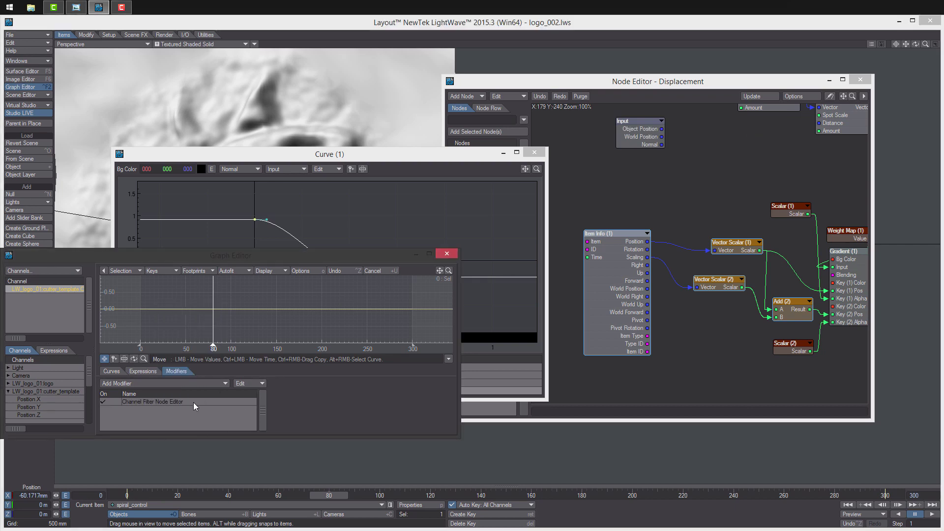
pyautogui.doubleClick(194, 402)
pyautogui.keyDown('alt'); pyautogui.moveTo(639, 228); pyautogui.dragTo(627, 230); pyautogui.keyUp('alt')
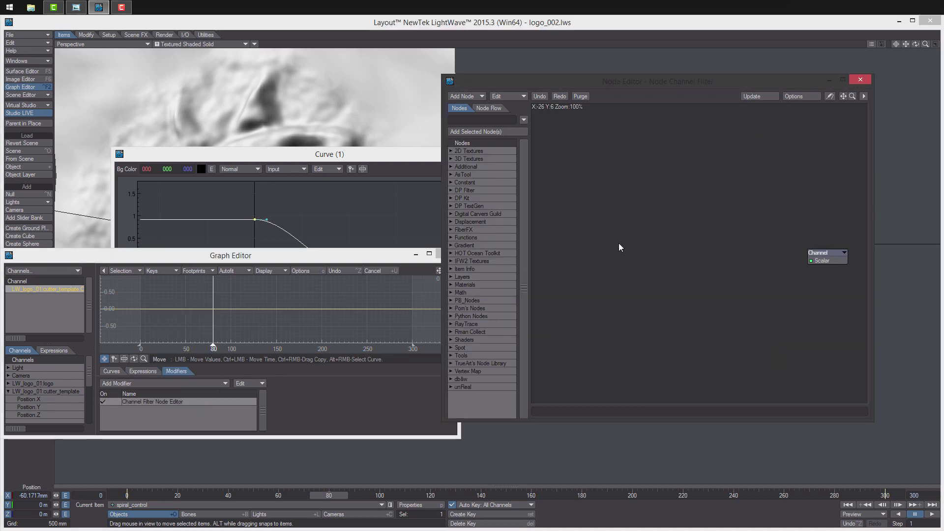
# - Paste the copied nodes, connect Vector Scalar (1) to the Channel's Scalar, and delete the unneeded Vector Scalar (2) and Add nodes
pyautogui.hotkey('ctrl', 'v')
pyautogui.keyDown('alt'); pyautogui.moveTo(712, 280); pyautogui.dragTo(669, 304); pyautogui.keyUp('alt')
pyautogui.moveTo(798, 274)
pyautogui.mouseDown()
pyautogui.moveTo(833, 251)
pyautogui.moveTo(803, 261)
pyautogui.mouseUp()
pyautogui.moveTo(798, 310); pyautogui.dragTo(692, 270)
pyautogui.press('Delete')
pyautogui.click(861, 80)
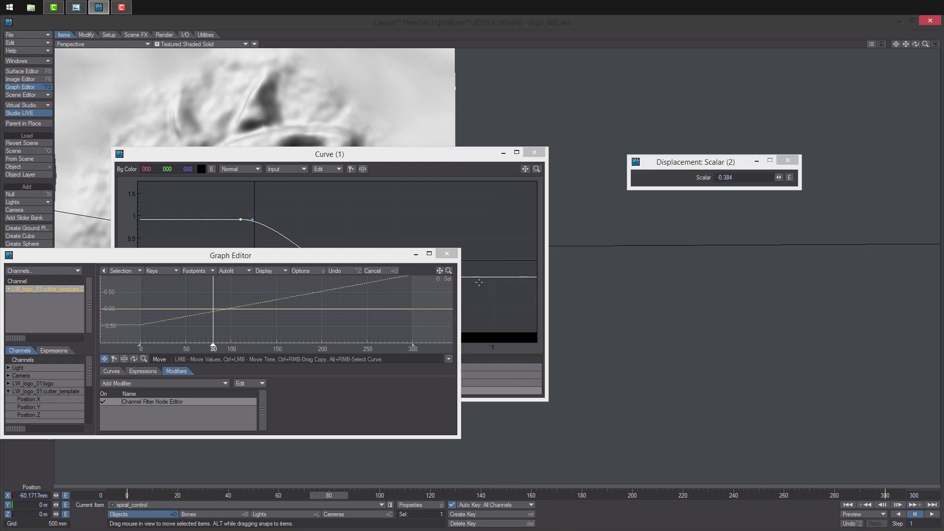
pyautogui.click(416, 255)
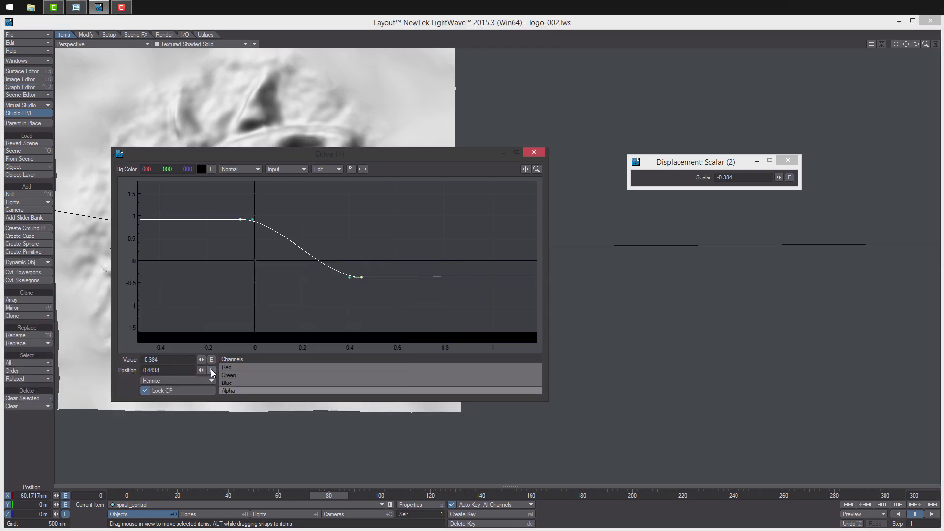
# - Replace the second key's Position keyframe with a Node Channel Filter whose pasted Add (1) result feeds the Channel's Scalar
pyautogui.hotkey('ctrl', 'F2')
pyautogui.press('Delete')
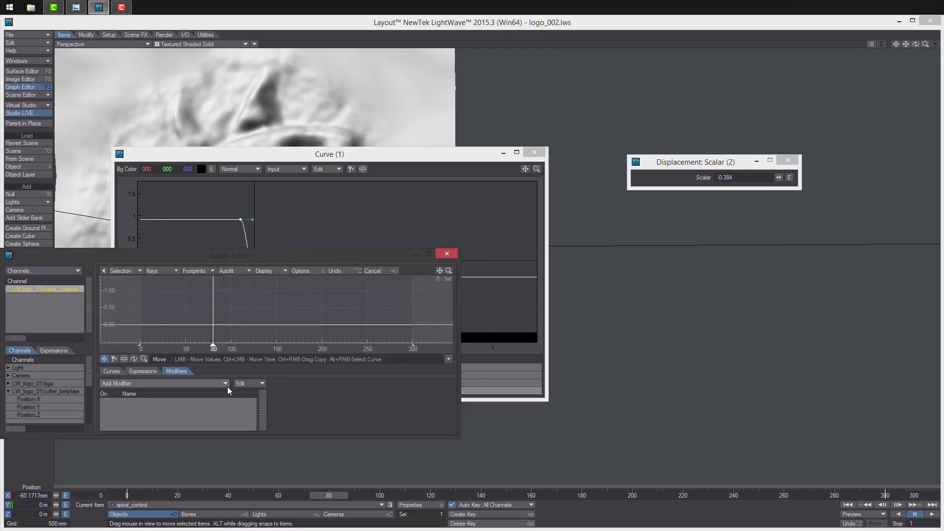
pyautogui.click(196, 383)
pyautogui.click(199, 385)
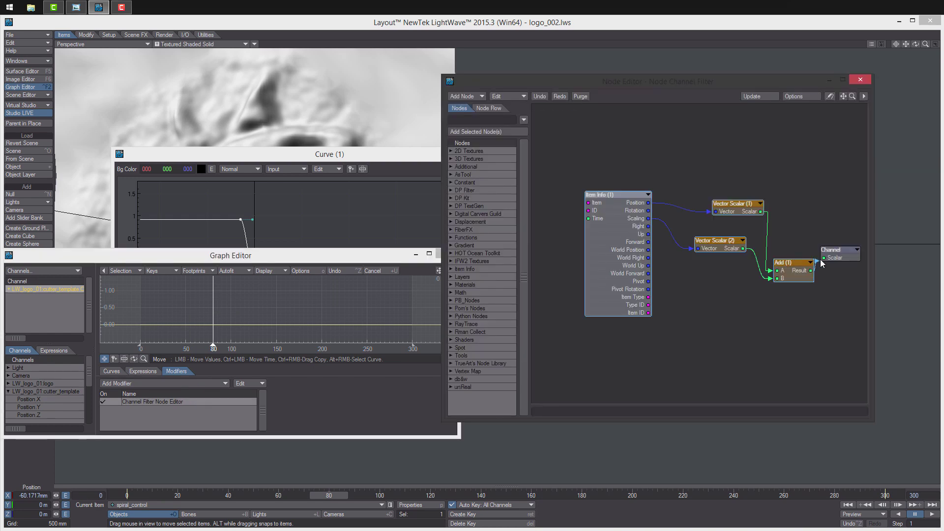
pyautogui.moveTo(821, 264); pyautogui.dragTo(824, 258)
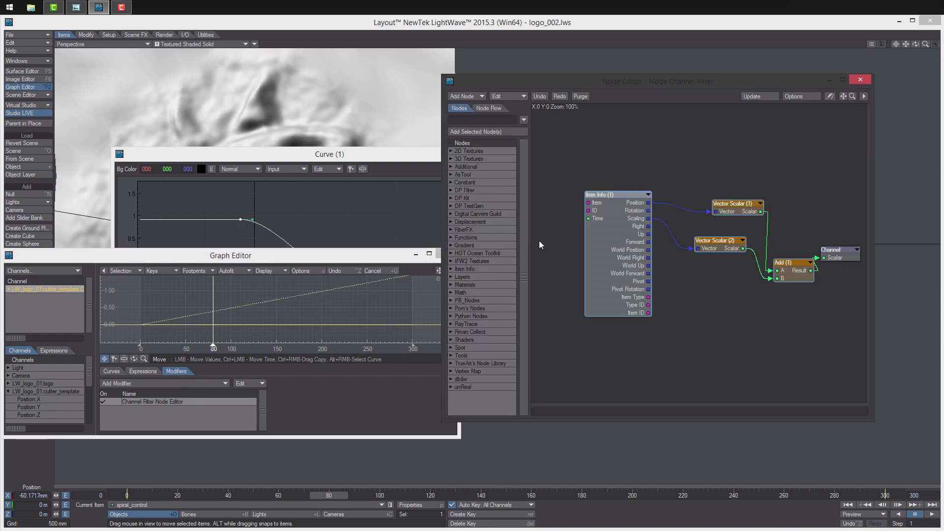
pyautogui.click(437, 254)
pyautogui.click(860, 79)
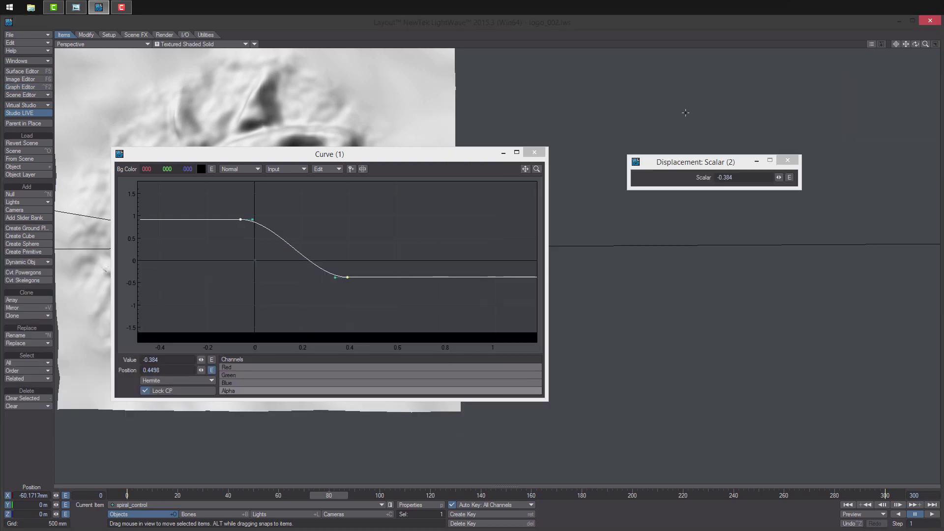
pyautogui.click(535, 152)
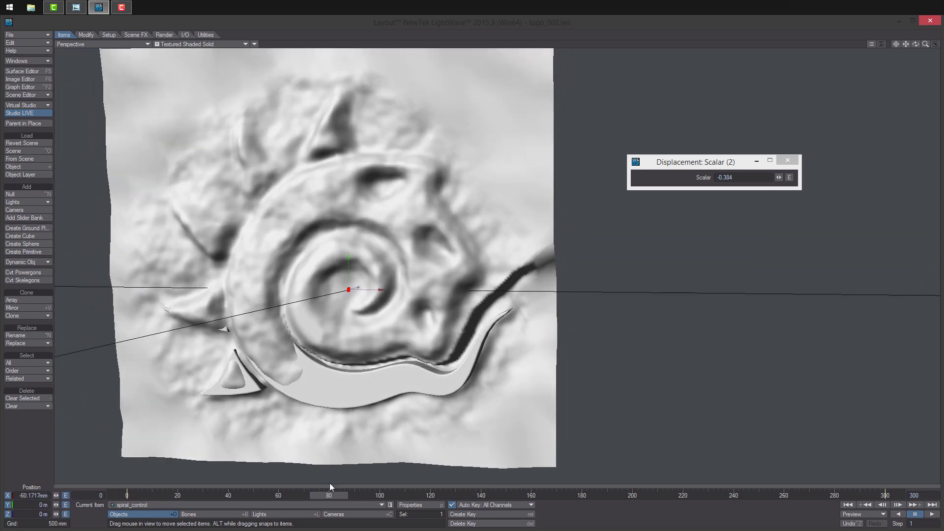
# - Open the cutter_template object's displacement nodes and connect the Curve (1) Alpha to the Scale input of Scale (2) in place of the gradient
pyautogui.moveTo(329, 487); pyautogui.dragTo(217, 495)
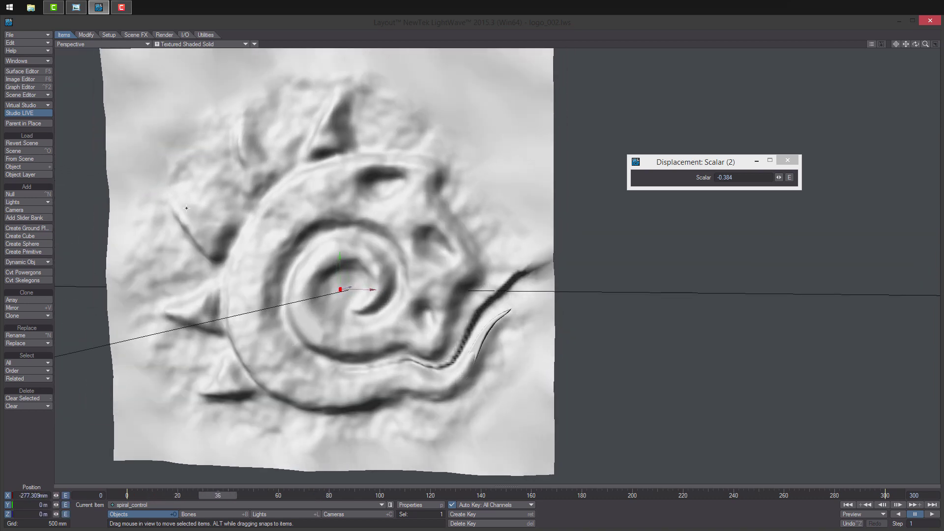
pyautogui.press('p')
pyautogui.press('Down')
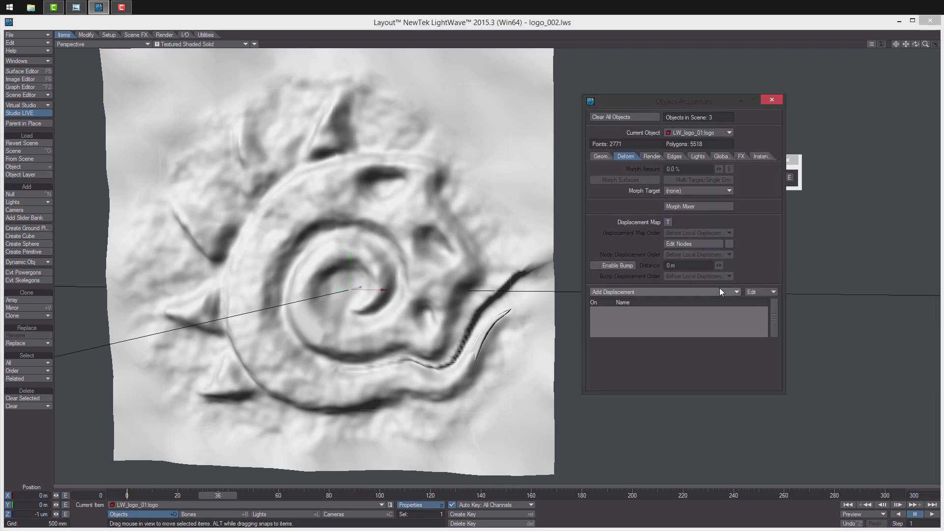
pyautogui.press('Down')
pyautogui.click(709, 246)
pyautogui.keyDown('alt'); pyautogui.moveTo(831, 295); pyautogui.dragTo(643, 275); pyautogui.keyUp('alt')
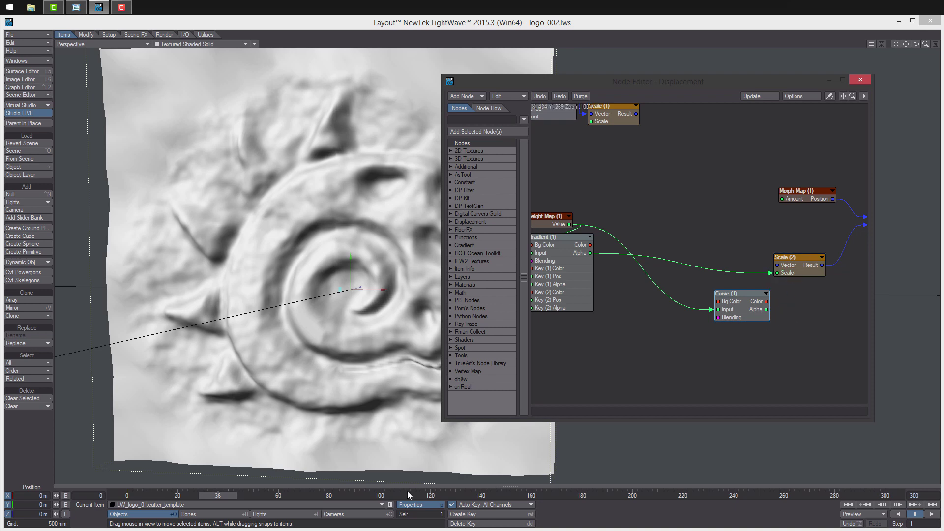
pyautogui.moveTo(219, 491); pyautogui.dragTo(291, 491)
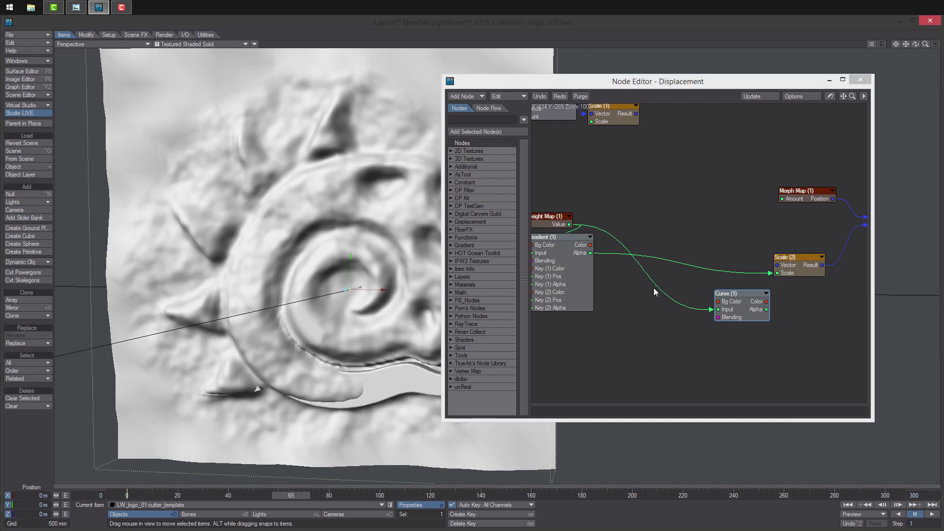
pyautogui.moveTo(766, 309); pyautogui.dragTo(778, 273)
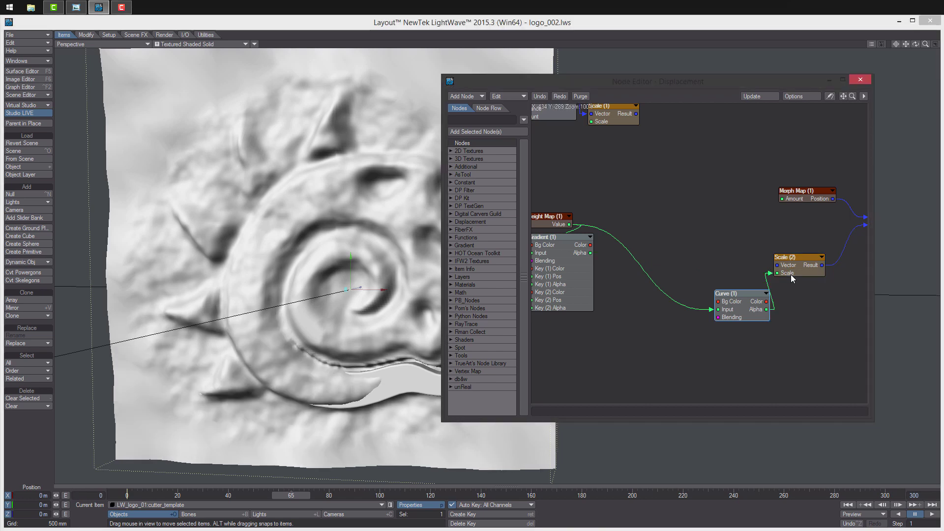
# - Scrub the animation to check the new falloff, and move Curve (1) into line between Gradient (1) and Scale (2)
pyautogui.keyDown('alt'); pyautogui.moveTo(335, 373); pyautogui.dragTo(398, 450); pyautogui.keyUp('alt')
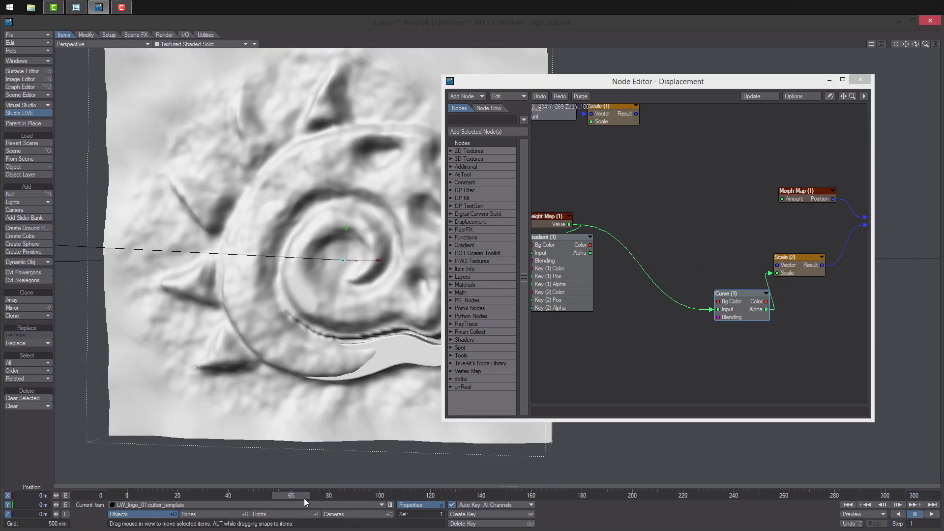
pyautogui.moveTo(304, 498); pyautogui.dragTo(417, 497)
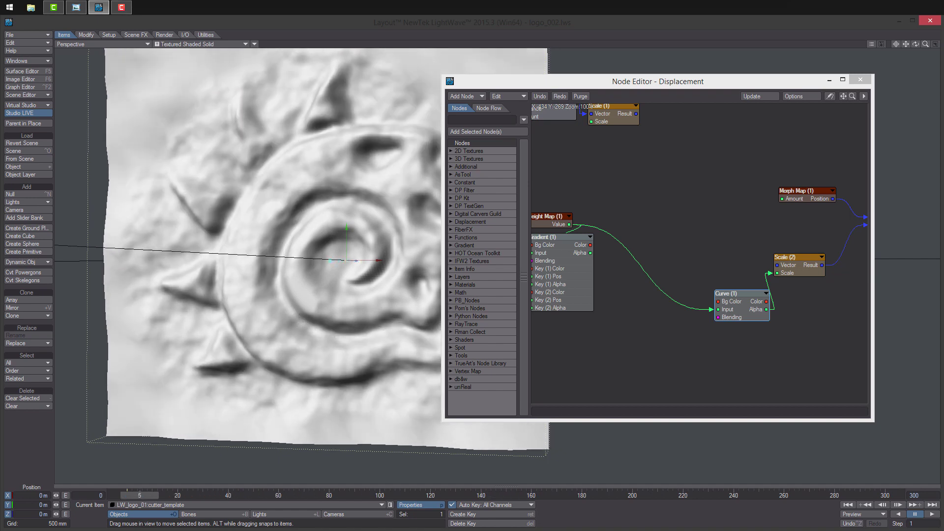
pyautogui.moveTo(728, 311); pyautogui.dragTo(690, 276)
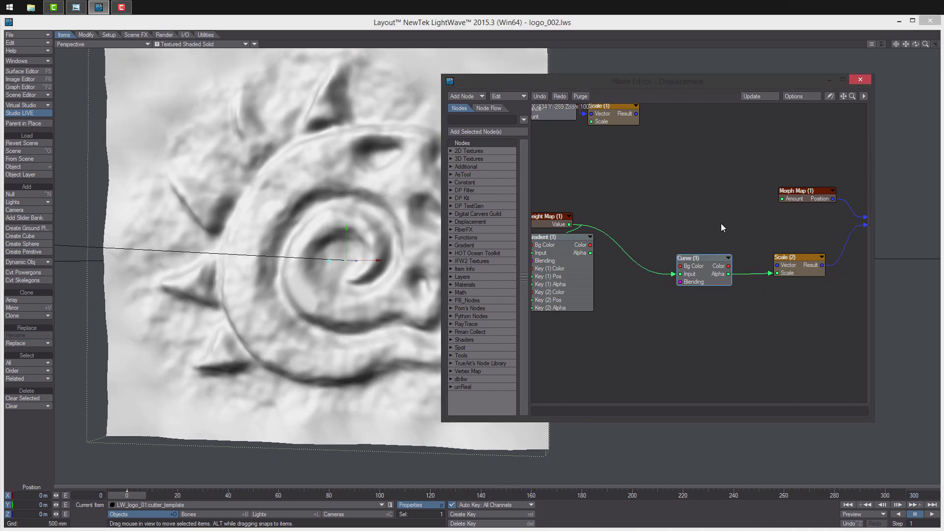
pyautogui.click(861, 82)
# - Save the logo_002.lws scene together with all of its objects
pyautogui.hotkey('ctrl', 's')
pyautogui.click(779, 133)
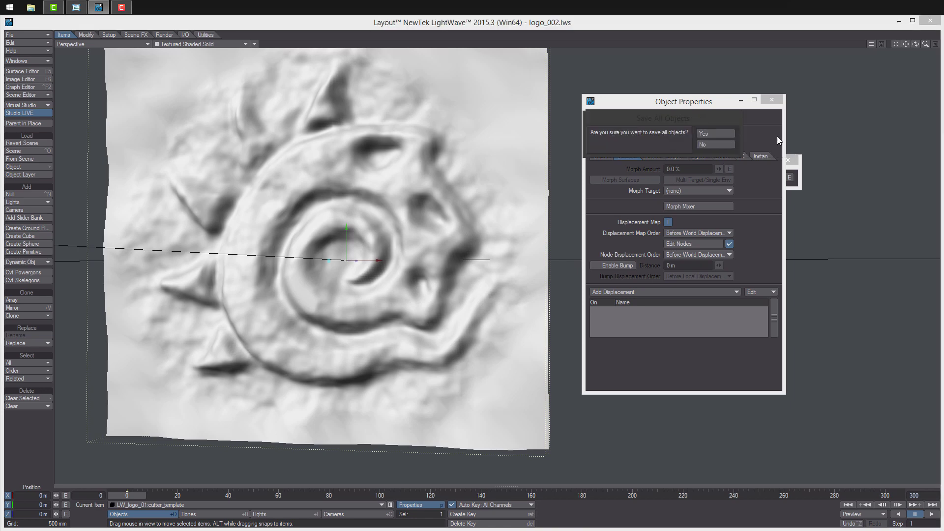
pyautogui.press('Return')
pyautogui.click(769, 101)
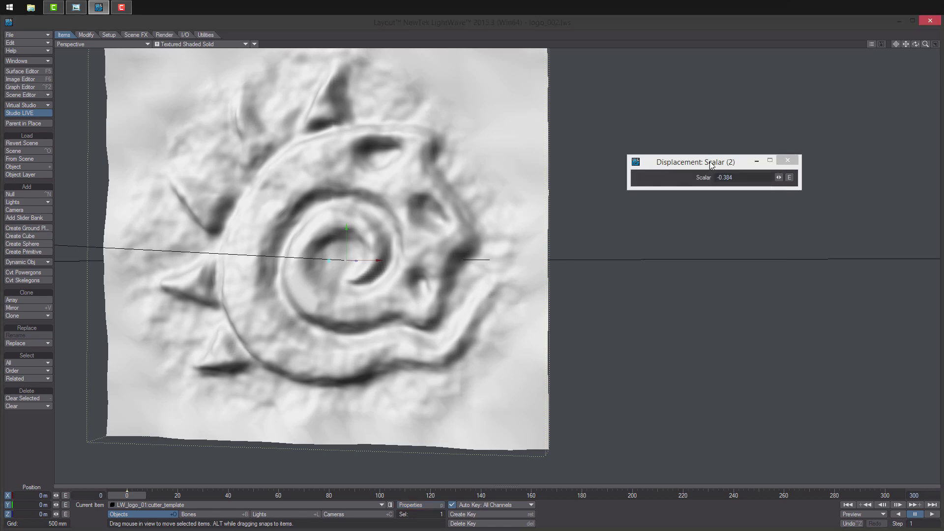
# - Examine the displaced wall and logo from the side while scrubbing the animation from frame 0 to frame 290
pyautogui.moveTo(711, 163); pyautogui.dragTo(808, 117)
pyautogui.keyDown('alt'); pyautogui.moveTo(737, 206); pyautogui.dragTo(787, 216); pyautogui.keyUp('alt')
pyautogui.keyDown('ctrl'); pyautogui.keyDown('alt'); pyautogui.moveTo(787, 217); pyautogui.dragTo(737, 216); pyautogui.keyUp('alt'); pyautogui.keyUp('ctrl')
pyautogui.keyDown('alt'); pyautogui.moveTo(640, 256); pyautogui.dragTo(580, 265); pyautogui.keyUp('alt')
pyautogui.keyDown('ctrl'); pyautogui.keyDown('alt'); pyautogui.moveTo(581, 266); pyautogui.dragTo(635, 268); pyautogui.keyUp('alt'); pyautogui.keyUp('ctrl')
pyautogui.keyDown('alt'); pyautogui.moveTo(374, 408); pyautogui.dragTo(243, 417); pyautogui.keyUp('alt')
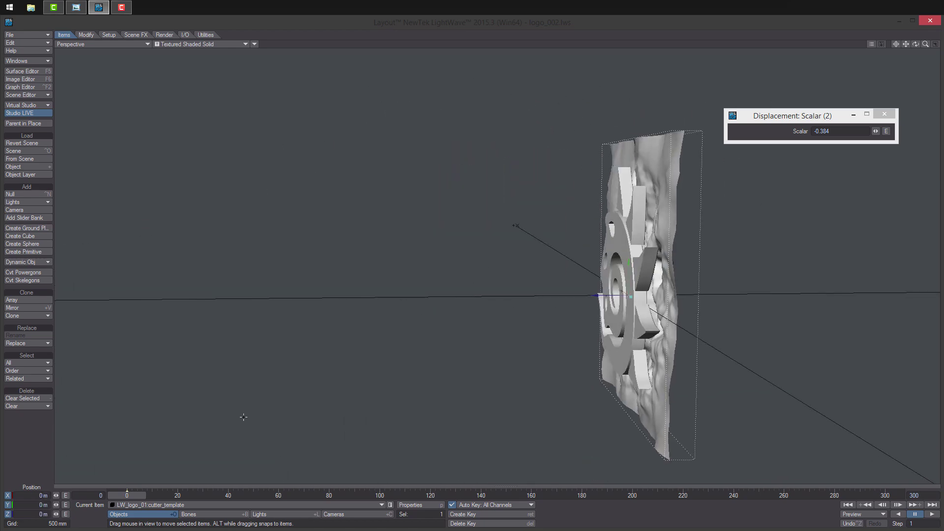
pyautogui.moveTo(137, 496); pyautogui.dragTo(860, 495)
pyautogui.keyDown('alt'); pyautogui.moveTo(639, 393); pyautogui.dragTo(522, 394); pyautogui.keyUp('alt')
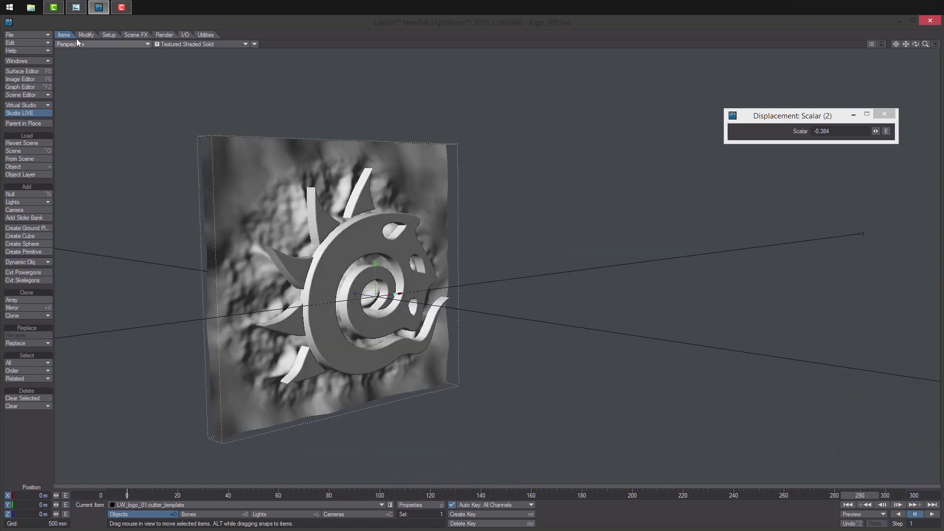
# - Load layer 4, cutter, of the LW_logo_01 object into the scene
pyautogui.click(35, 36)
pyautogui.moveTo(47, 37)
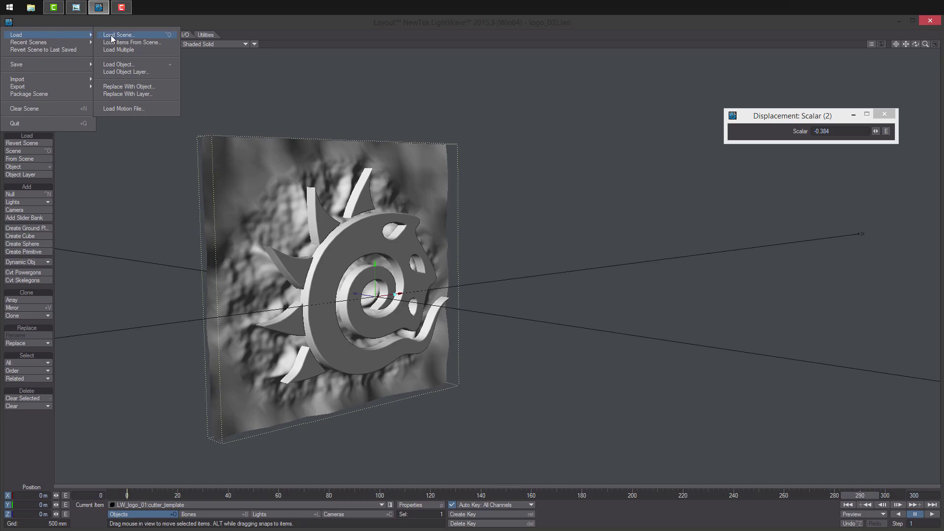
pyautogui.click(138, 72)
pyautogui.doubleClick(143, 84)
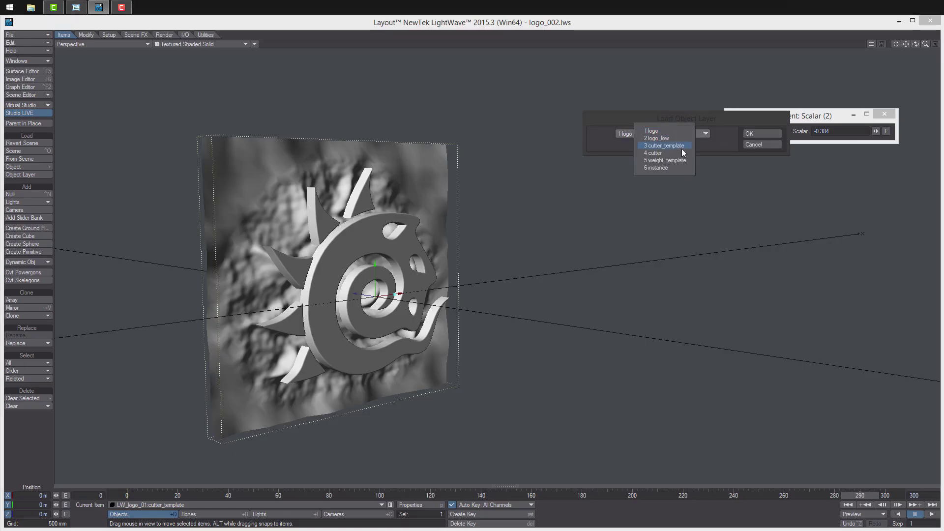
pyautogui.click(684, 134)
pyautogui.click(677, 152)
pyautogui.click(757, 134)
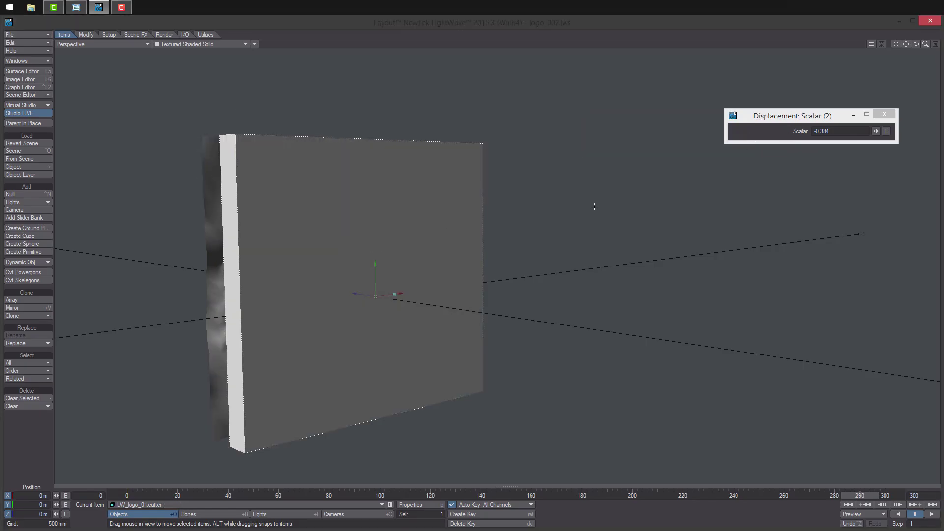
# - Set the viewport display of the cutter_template object to Wireframe
pyautogui.moveTo(916, 44); pyautogui.dragTo(806, 57)
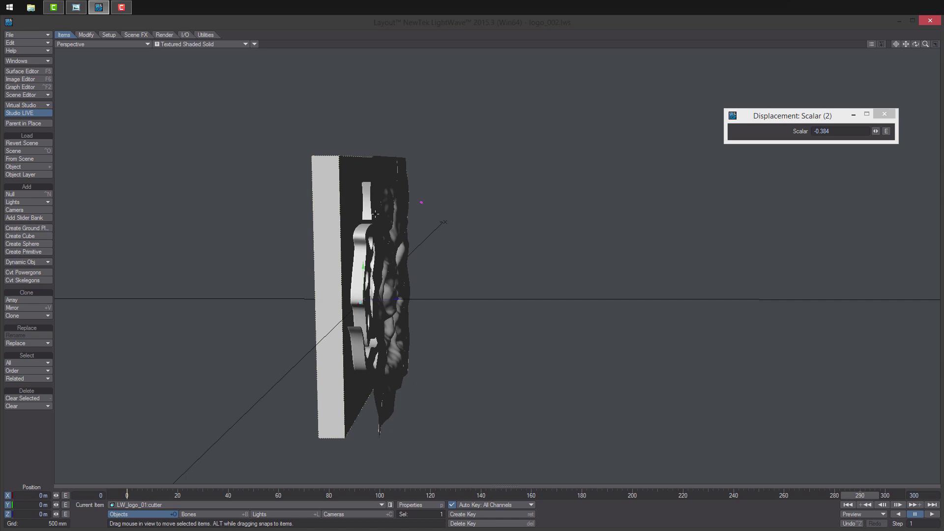
pyautogui.press('p')
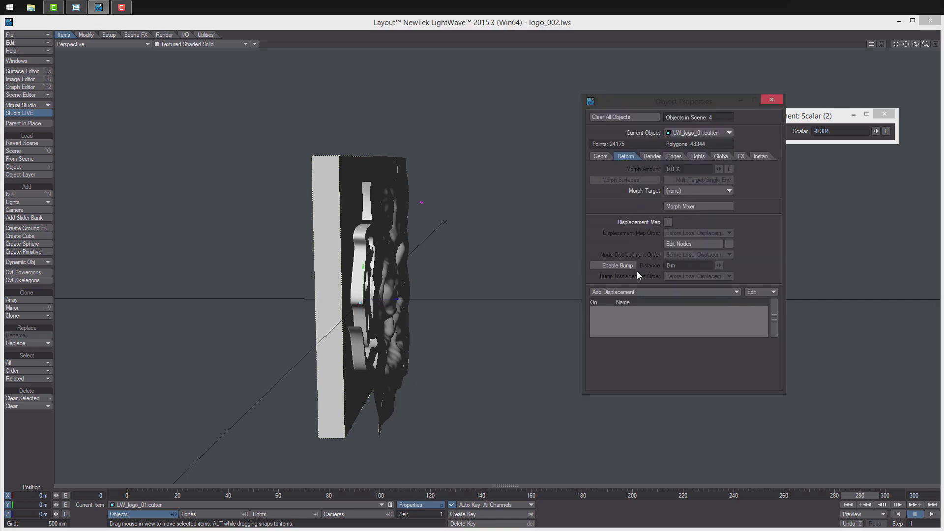
pyautogui.keyDown('alt'); pyautogui.moveTo(350, 235); pyautogui.dragTo(387, 260); pyautogui.keyUp('alt')
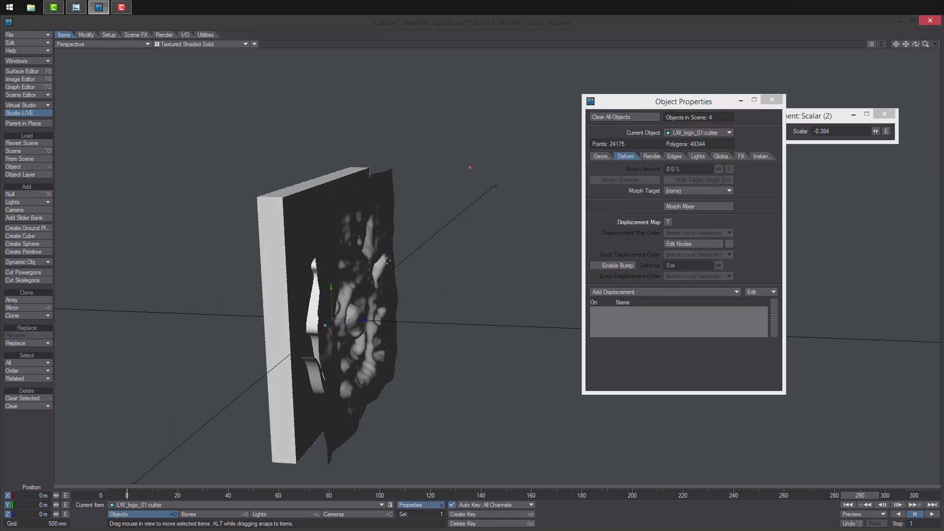
pyautogui.click(391, 174)
pyautogui.click(35, 95)
pyautogui.click(37, 97)
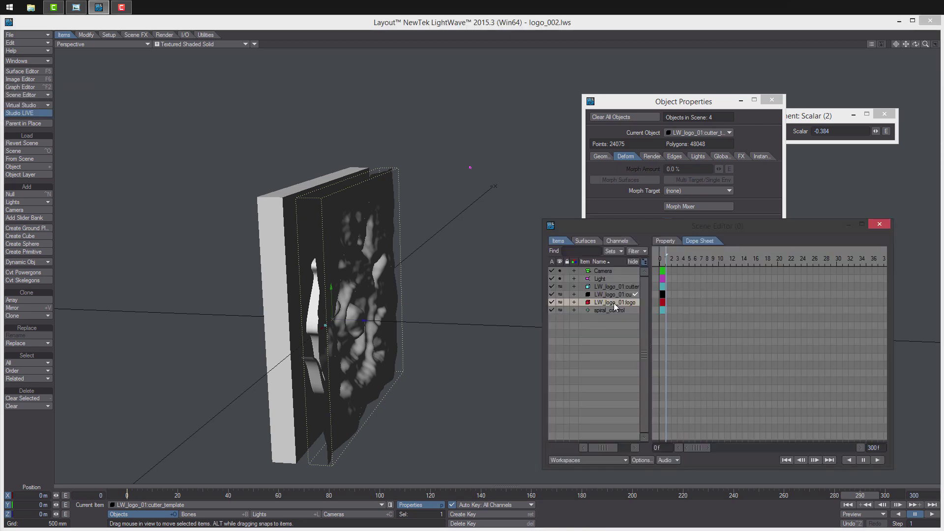
pyautogui.click(562, 298)
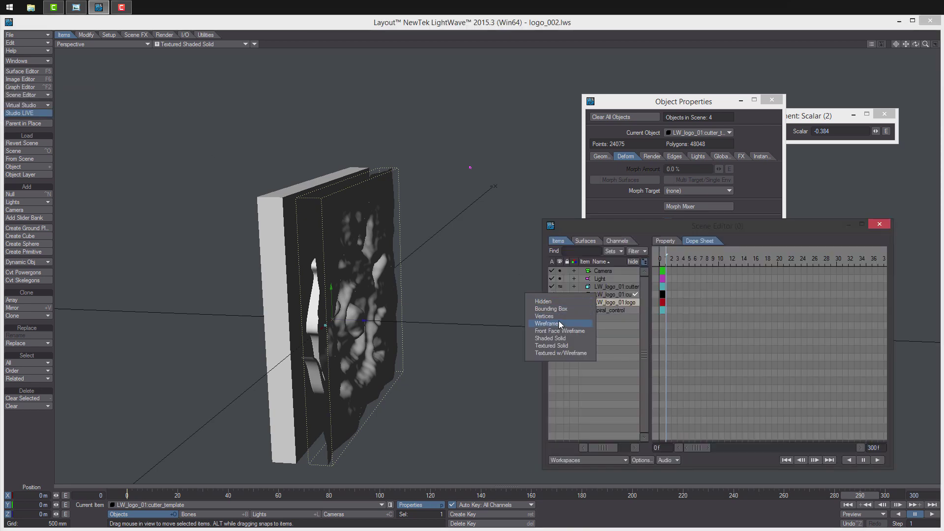
pyautogui.click(563, 326)
pyautogui.click(880, 225)
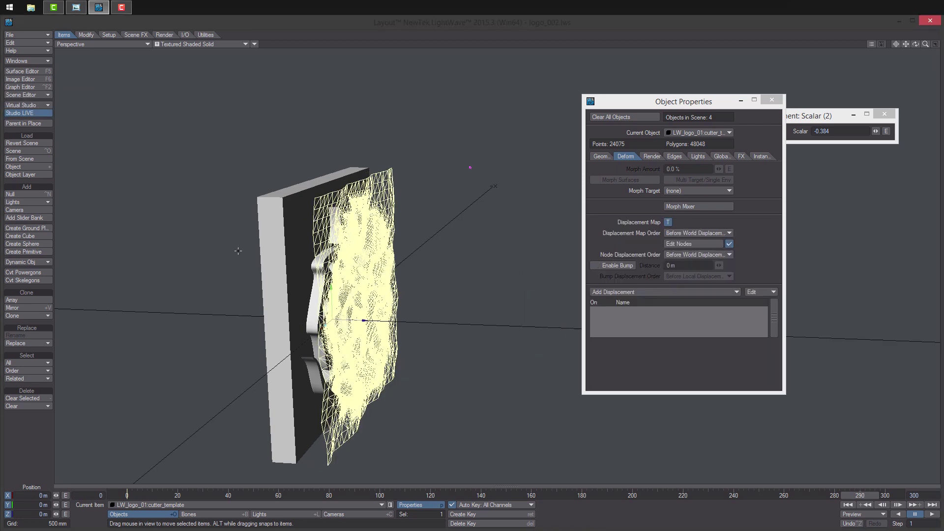
# - Enable node displacement on the cutter object and add a DP Kit Nearest Point node to its network
pyautogui.click(268, 203)
pyautogui.keyDown('alt'); pyautogui.moveTo(268, 204); pyautogui.dragTo(357, 224); pyautogui.keyUp('alt')
pyautogui.click(732, 245)
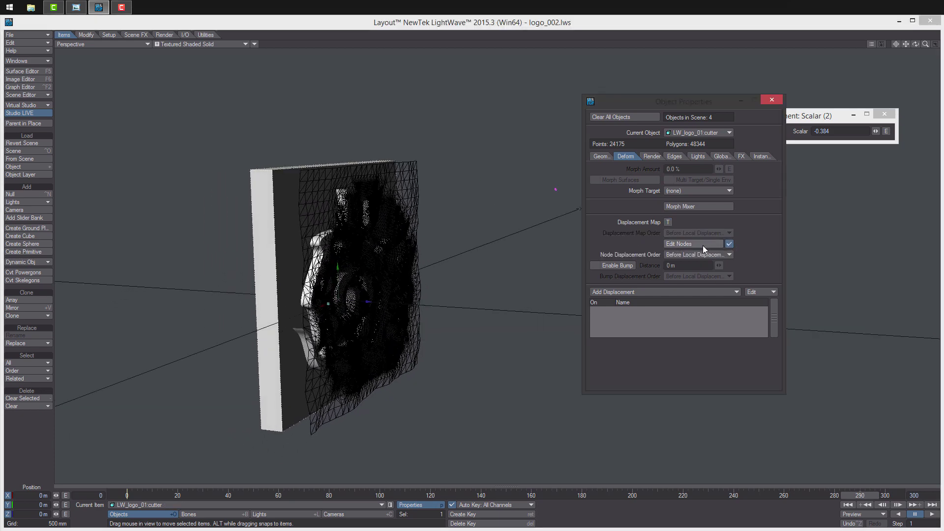
pyautogui.click(704, 245)
pyautogui.scroll(-2, 648, 222)
pyautogui.rightClick(652, 222)
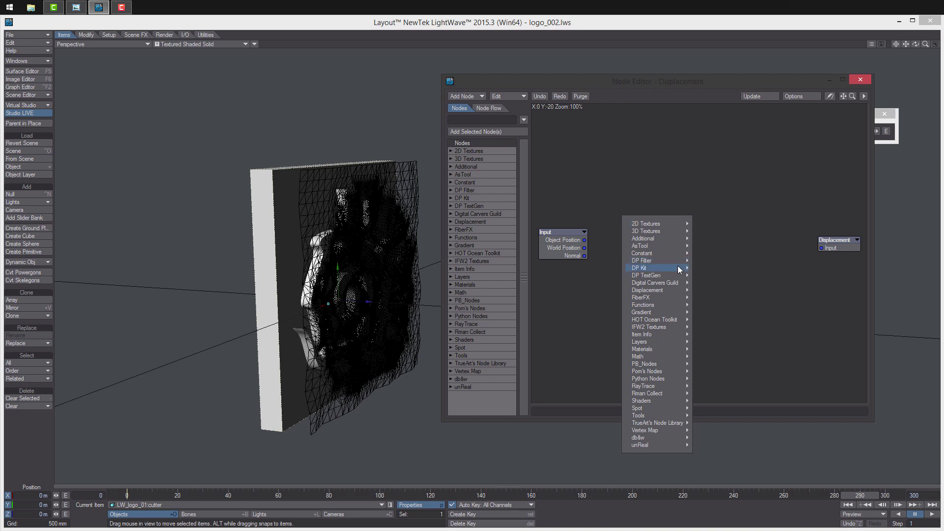
pyautogui.moveTo(678, 268)
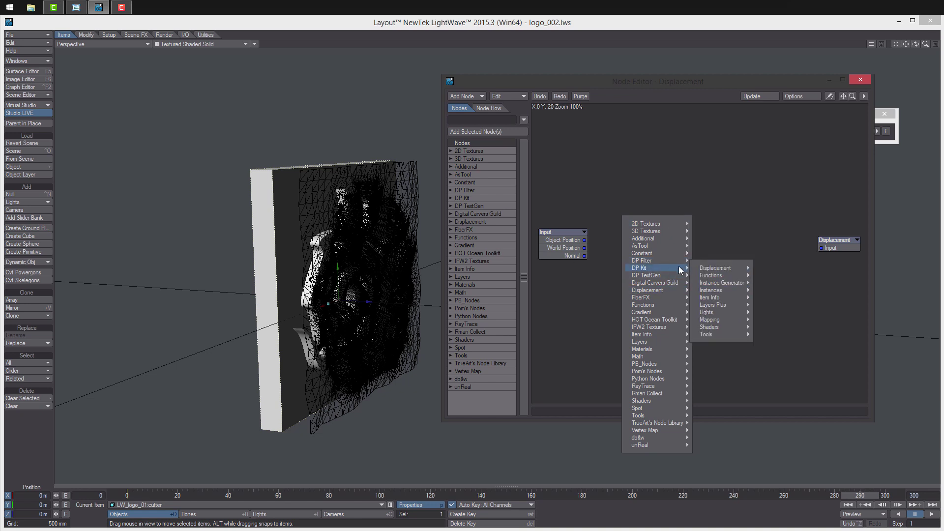
pyautogui.moveTo(750, 298)
pyautogui.click(779, 325)
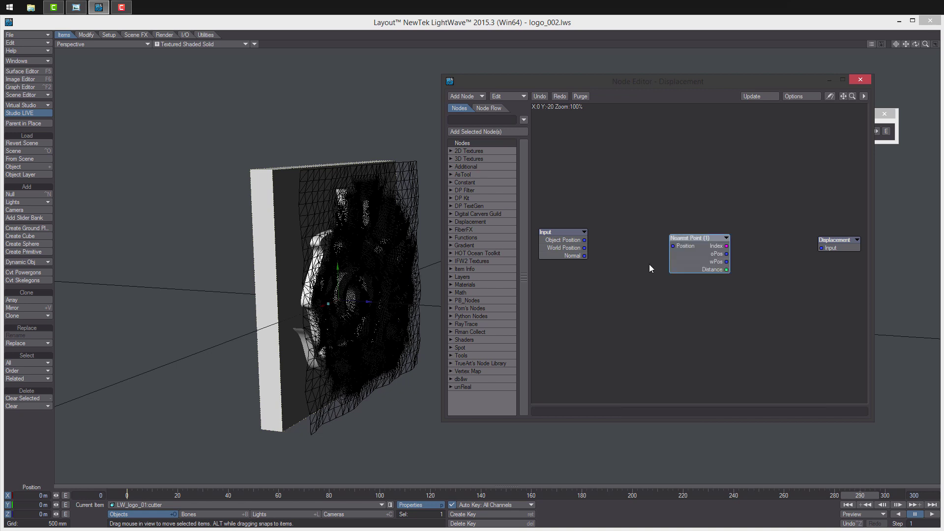
# - Add an AsTool LogicV1 node and place it between the Nearest Point and Displacement nodes
pyautogui.rightClick(649, 264)
pyautogui.moveTo(671, 287)
pyautogui.moveTo(706, 297)
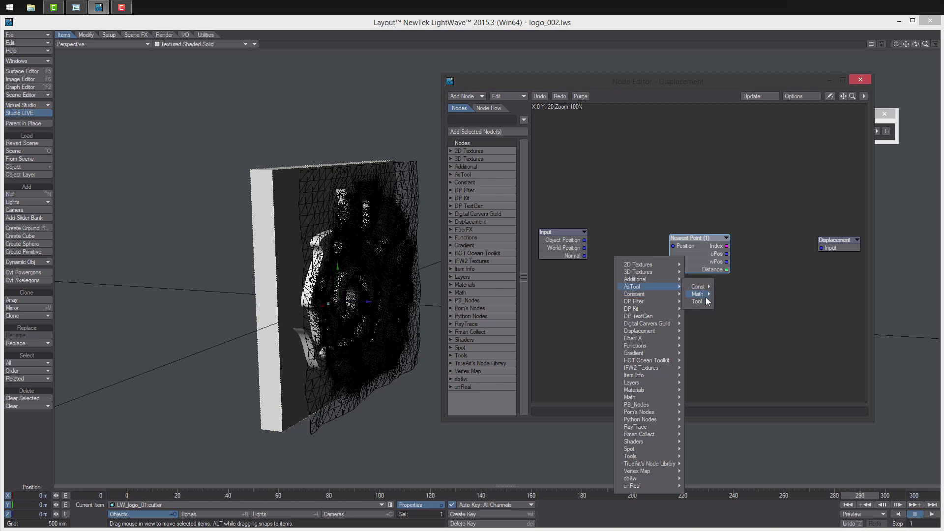
pyautogui.moveTo(728, 308)
pyautogui.click(774, 324)
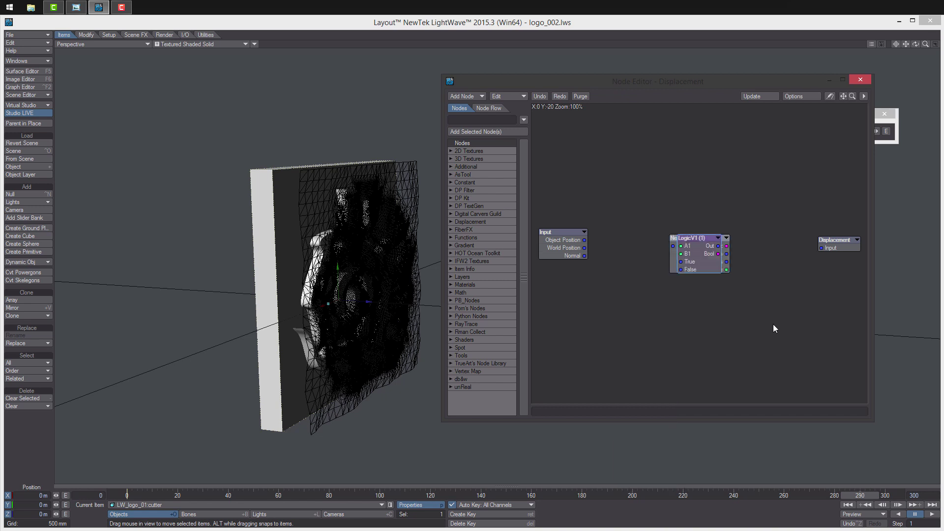
pyautogui.moveTo(716, 261); pyautogui.dragTo(793, 283)
# - Add a vector Subtract node below the Nearest Point node and move the Input node beneath it
pyautogui.keyDown('alt'); pyautogui.moveTo(712, 296); pyautogui.dragTo(654, 276); pyautogui.keyUp('alt')
pyautogui.rightClick(650, 276)
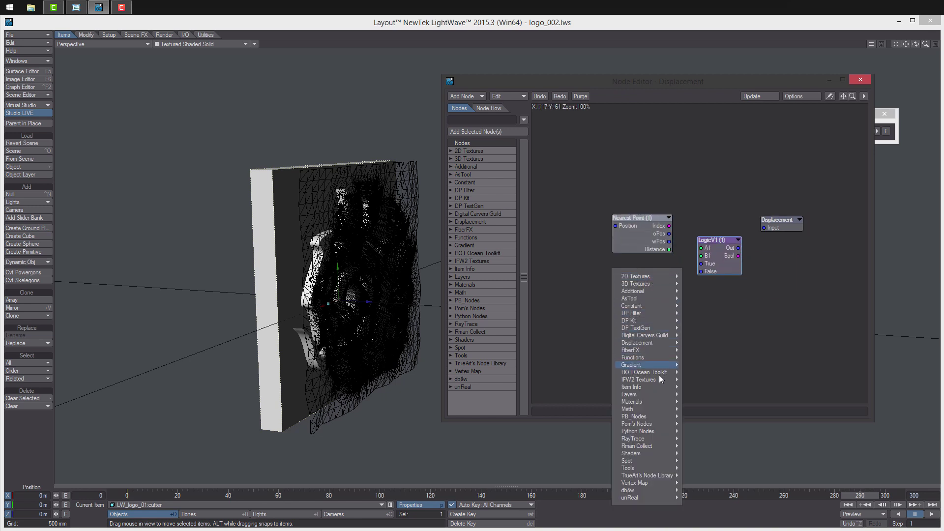
pyautogui.moveTo(649, 409)
pyautogui.moveTo(704, 424)
pyautogui.click(747, 491)
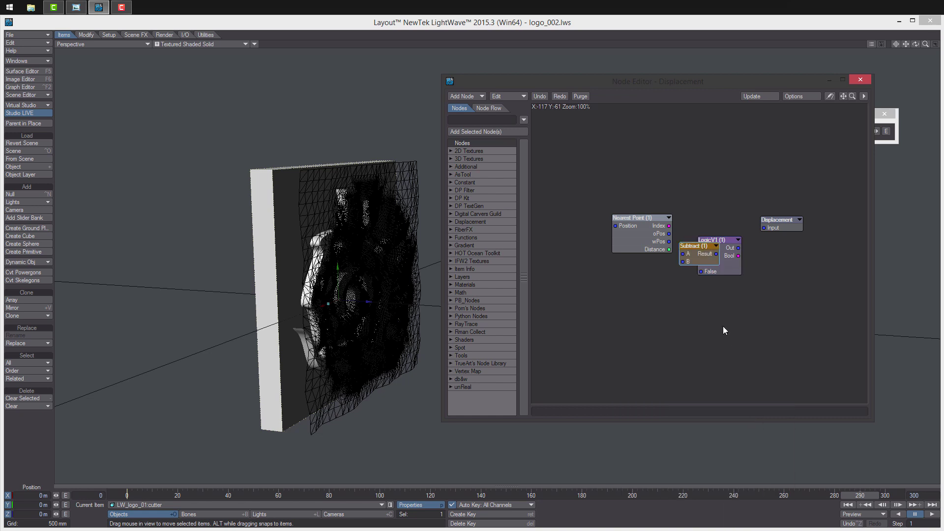
pyautogui.keyDown('alt'); pyautogui.moveTo(674, 292); pyautogui.dragTo(716, 286); pyautogui.keyUp('alt')
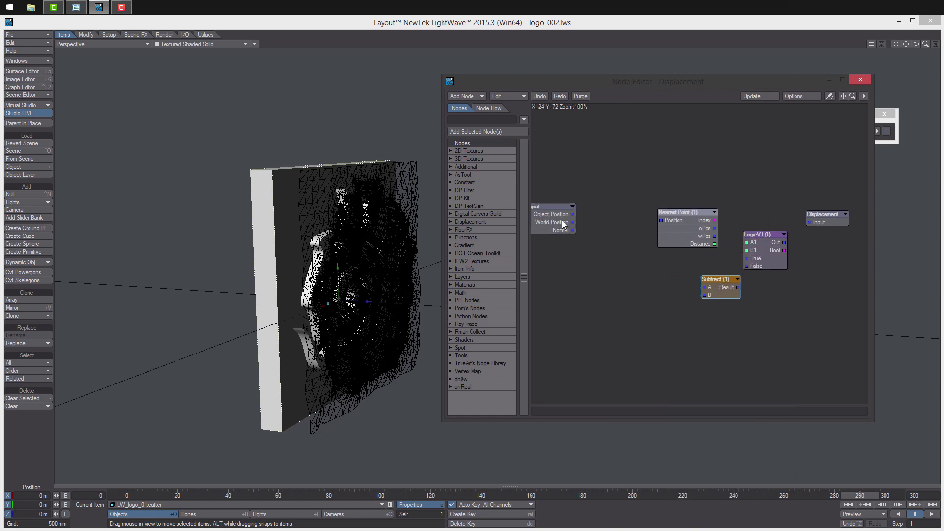
pyautogui.moveTo(548, 218); pyautogui.dragTo(642, 320)
pyautogui.keyDown('alt'); pyautogui.moveTo(718, 294); pyautogui.dragTo(693, 293); pyautogui.keyUp('alt')
pyautogui.moveTo(693, 293); pyautogui.dragTo(676, 286)
pyautogui.rightClick(655, 295)
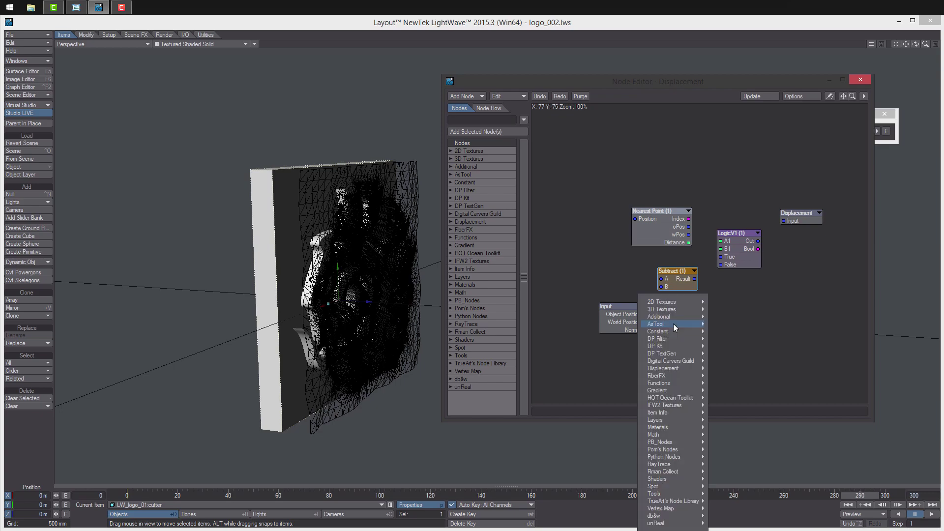
pyautogui.moveTo(674, 368)
pyautogui.click(653, 333)
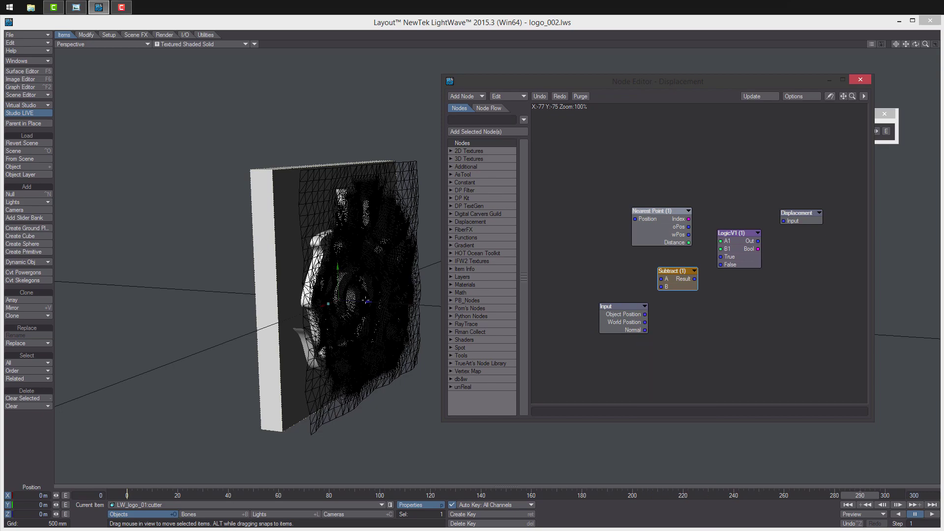
# - Set LW_logo_01:cutter_template as the Nearest Point node's item
pyautogui.keyDown('alt'); pyautogui.moveTo(366, 300); pyautogui.dragTo(303, 277); pyautogui.keyUp('alt')
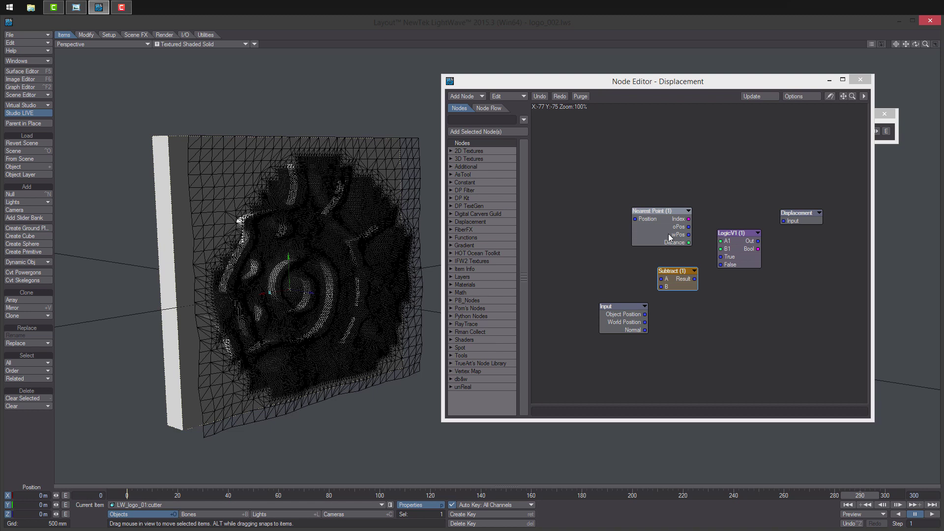
pyautogui.moveTo(669, 234); pyautogui.dragTo(629, 240)
pyautogui.doubleClick(638, 246)
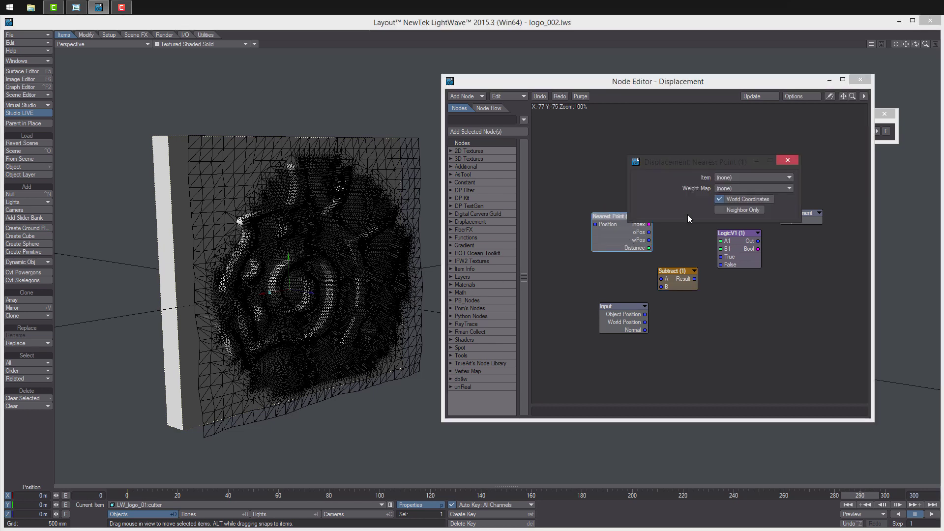
pyautogui.click(736, 178)
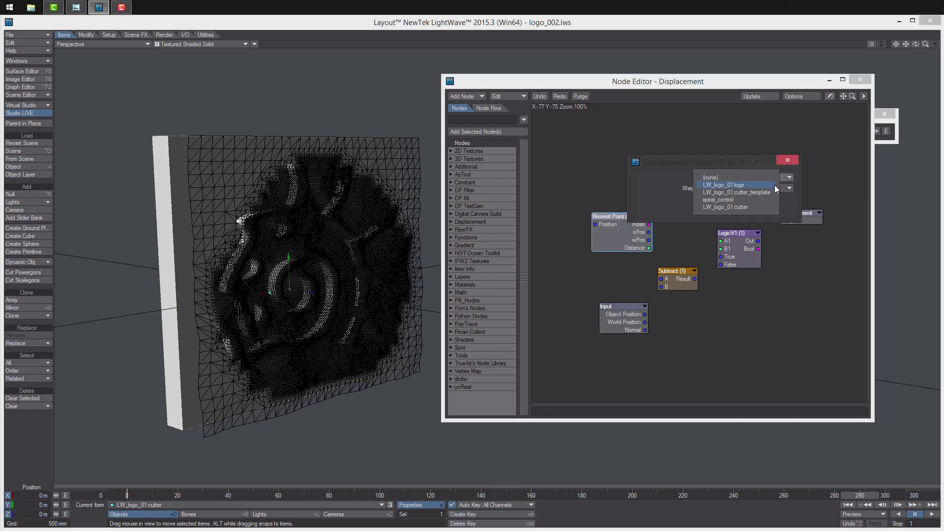
pyautogui.click(769, 192)
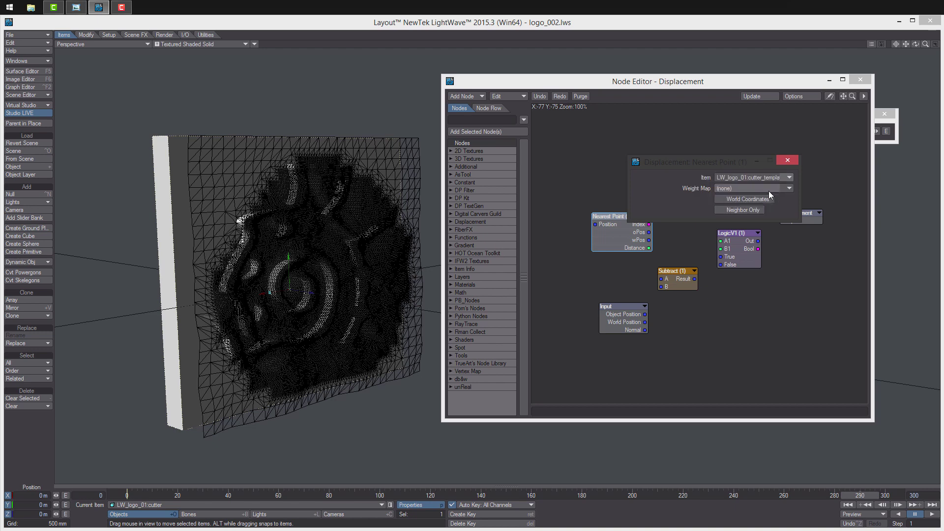
pyautogui.click(787, 162)
# - Wire Distance to LogicV1's A1, wPos and World Position to Subtract's A and B, Result to True, and Out to Displacement
pyautogui.moveTo(650, 248); pyautogui.dragTo(721, 241)
pyautogui.doubleClick(737, 244)
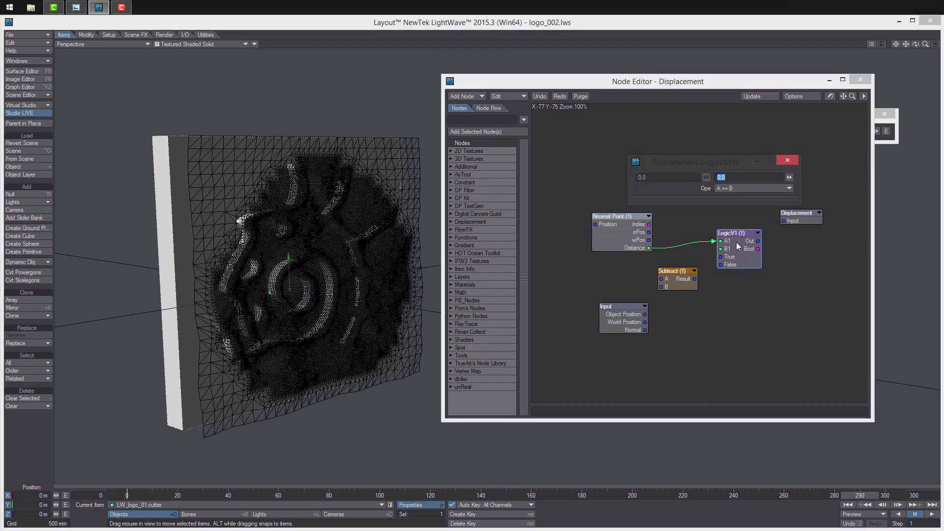
pyautogui.doubleClick(683, 280)
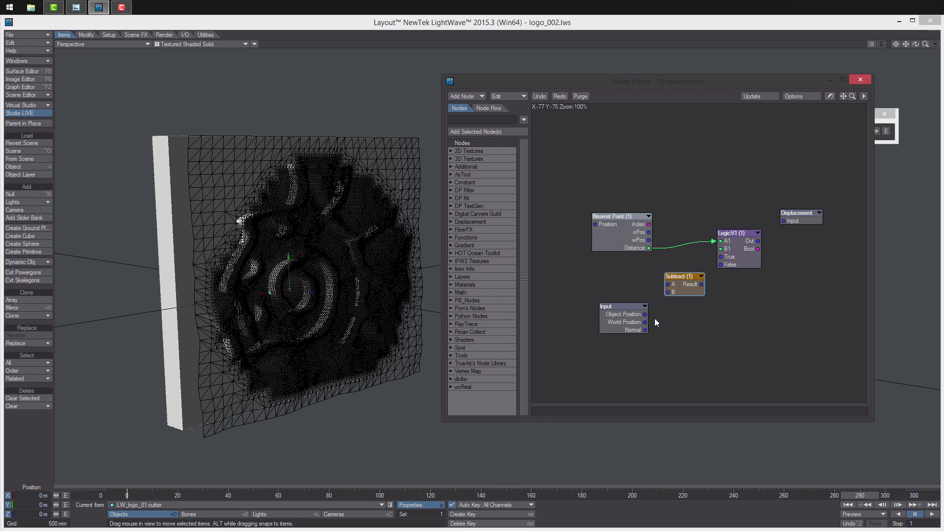
pyautogui.moveTo(645, 322); pyautogui.dragTo(659, 304)
pyautogui.moveTo(650, 240); pyautogui.dragTo(721, 257)
# - Move the node editor aside and examine the displaced cutter while scrubbing the animation to frame 262
pyautogui.keyDown('alt'); pyautogui.moveTo(340, 239); pyautogui.dragTo(386, 303); pyautogui.keyUp('alt')
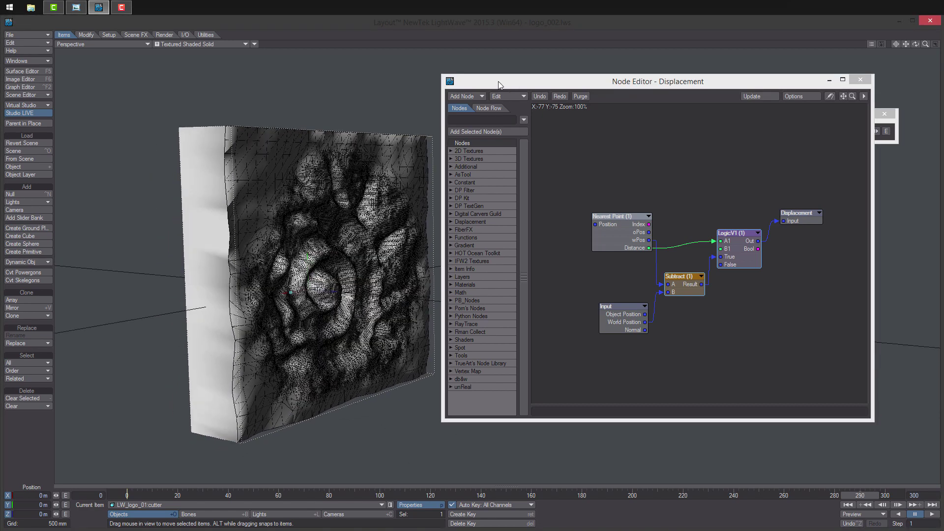
pyautogui.moveTo(498, 82); pyautogui.dragTo(583, 83)
pyautogui.keyDown('ctrl'); pyautogui.keyDown('alt'); pyautogui.moveTo(462, 320); pyautogui.dragTo(494, 333); pyautogui.keyUp('alt'); pyautogui.keyUp('ctrl')
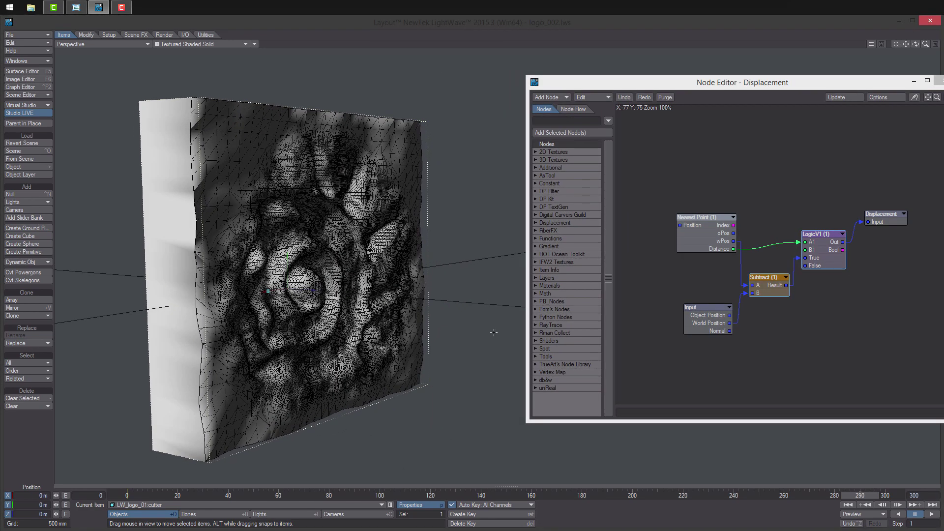
pyautogui.moveTo(870, 497); pyautogui.dragTo(210, 497)
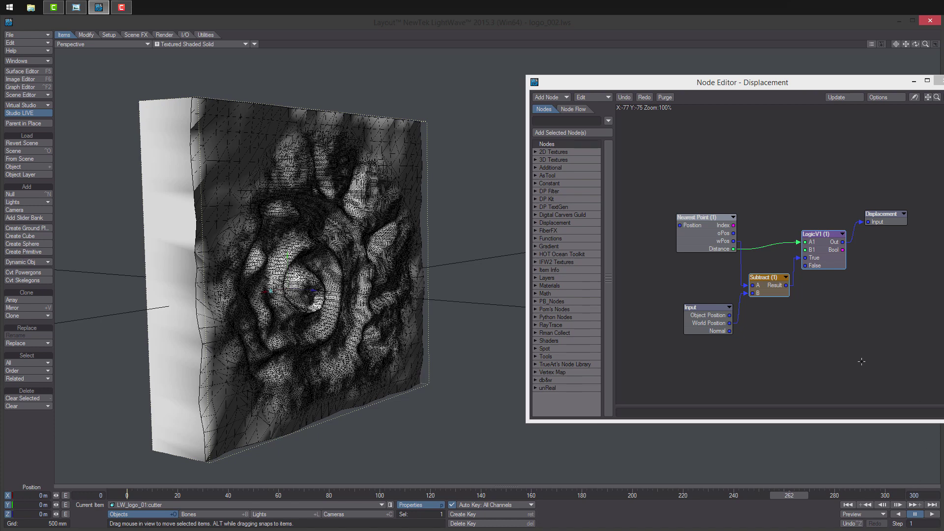
# - Add the MD Baker displacement to the cutter object and open its settings
pyautogui.press('p')
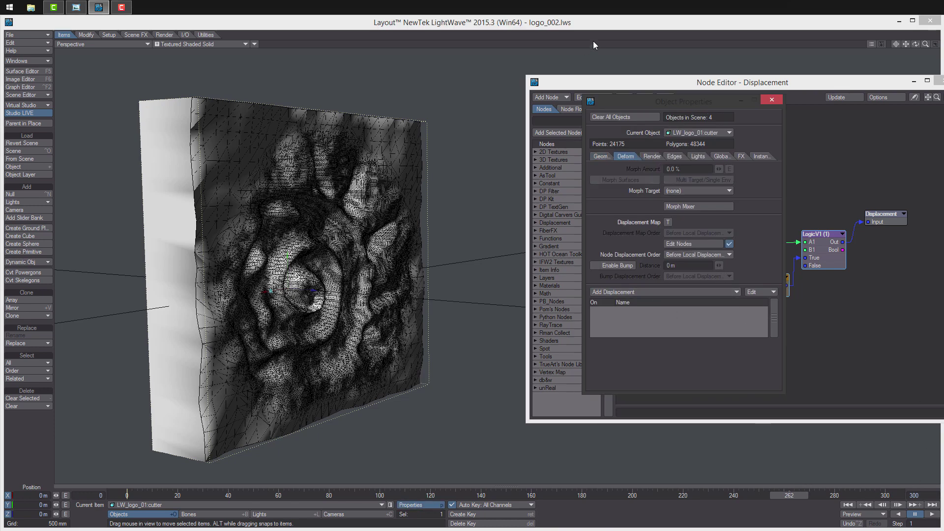
pyautogui.click(631, 96)
pyautogui.click(635, 292)
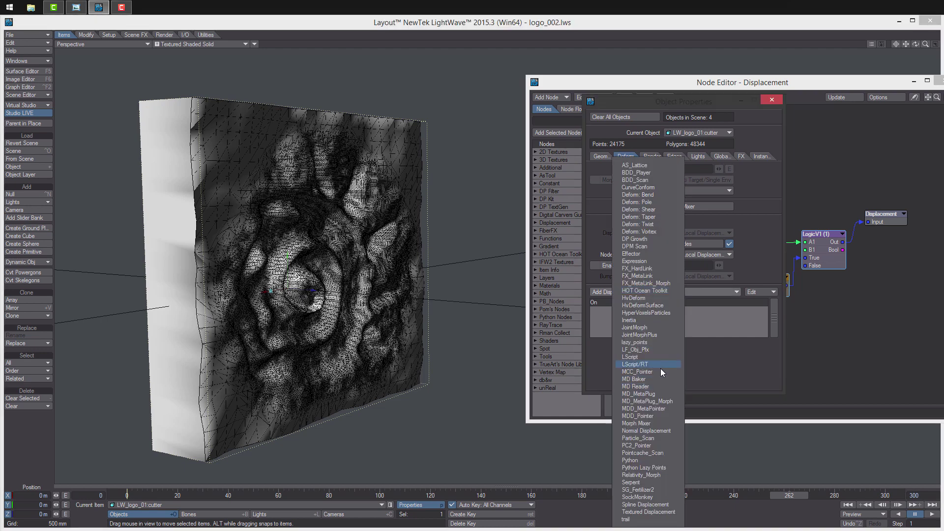
pyautogui.click(660, 379)
pyautogui.doubleClick(656, 310)
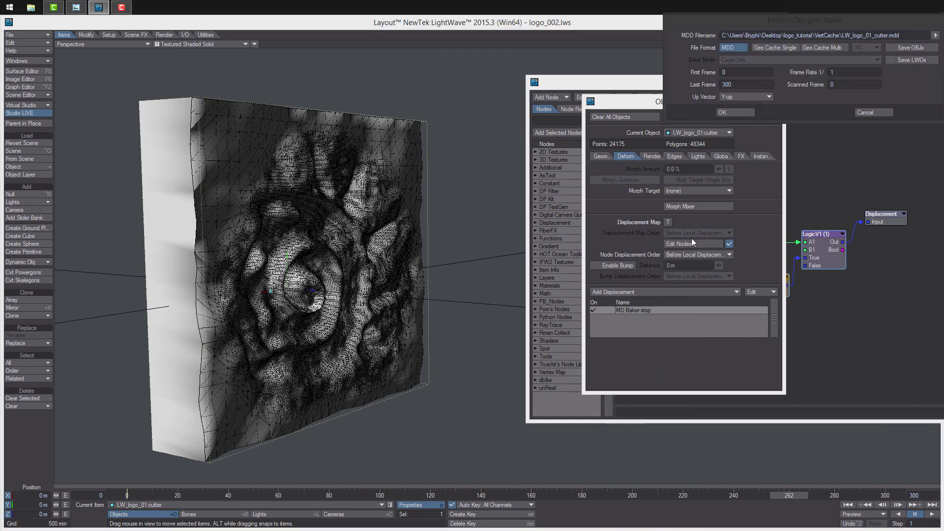
# - Bake the cutter's motion for frames 0 to 300 in MDD format, overwriting LW_logo_01_cutter_intro.mdd
pyautogui.click(936, 35)
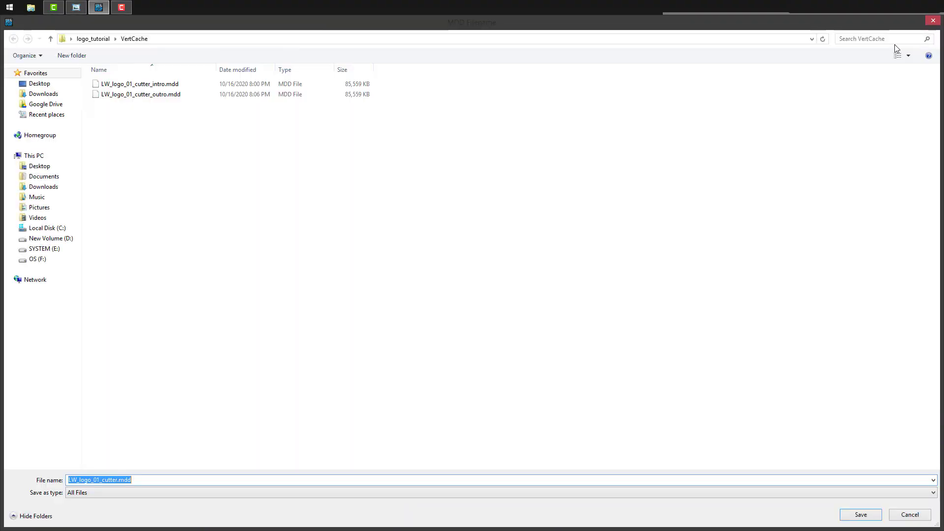
pyautogui.doubleClick(139, 83)
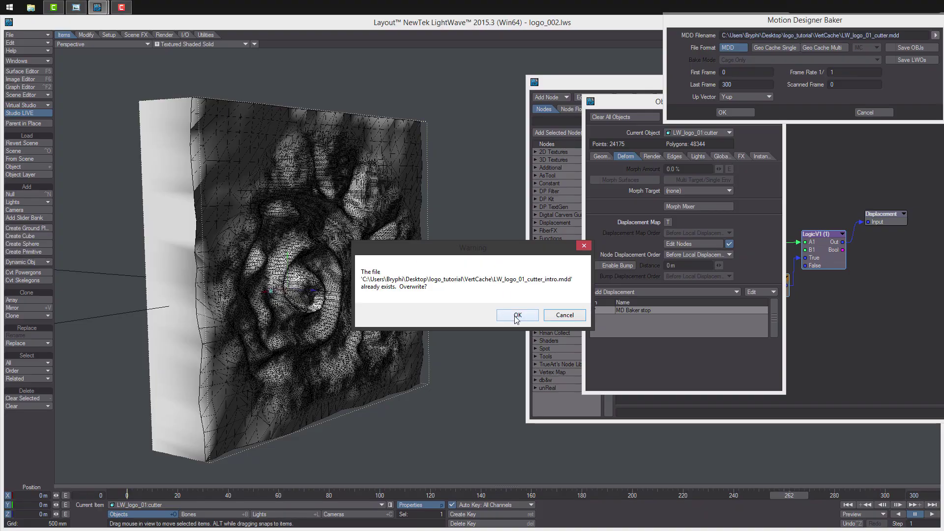
pyautogui.click(517, 317)
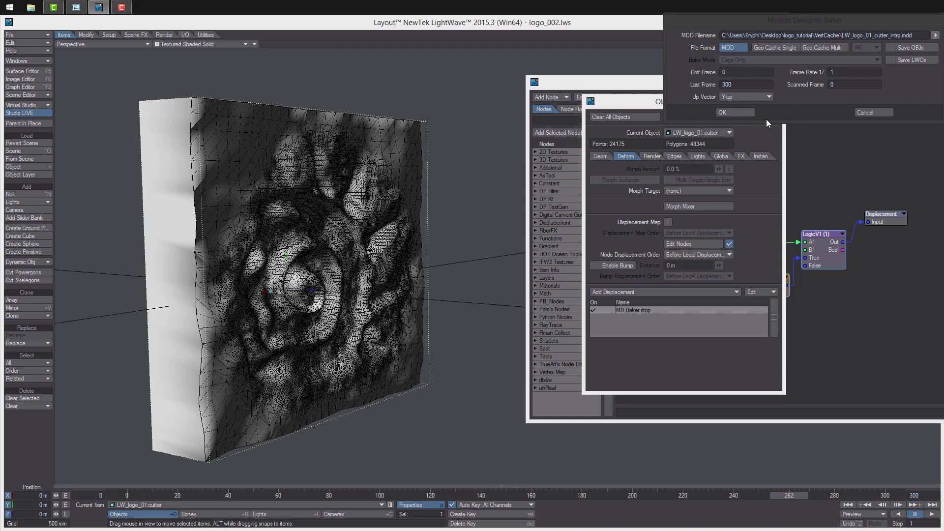
pyautogui.click(737, 112)
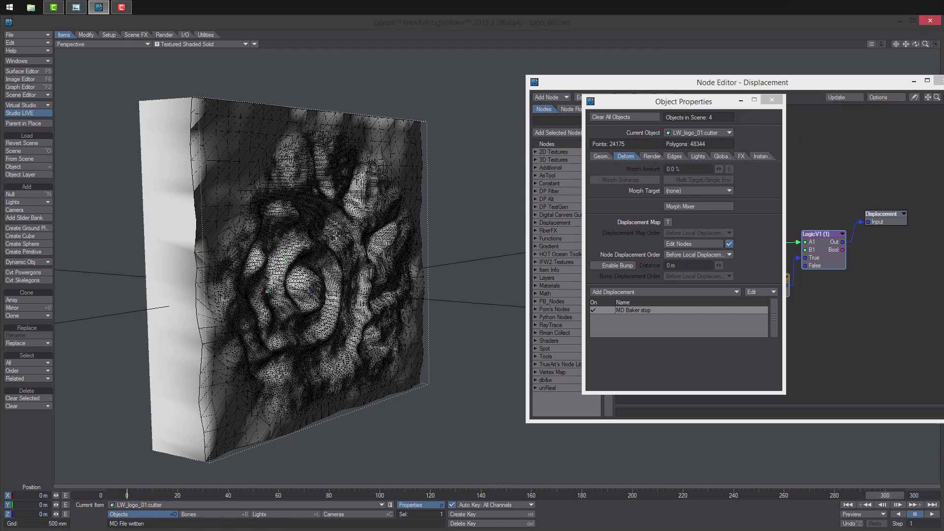
# - Remove MD Baker from the cutter's displacement list and scrub the animation back to frame 69
pyautogui.rightClick(686, 309)
pyautogui.click(689, 341)
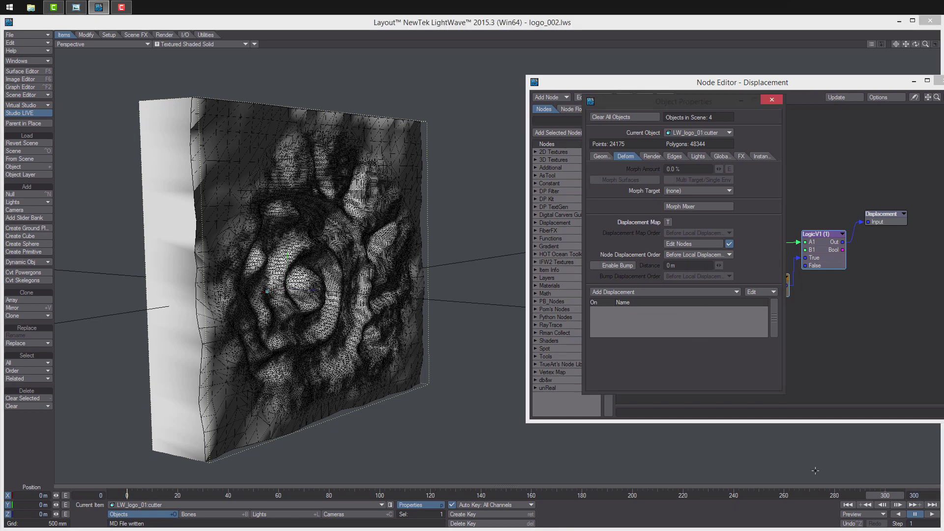
pyautogui.moveTo(893, 495); pyautogui.dragTo(301, 494)
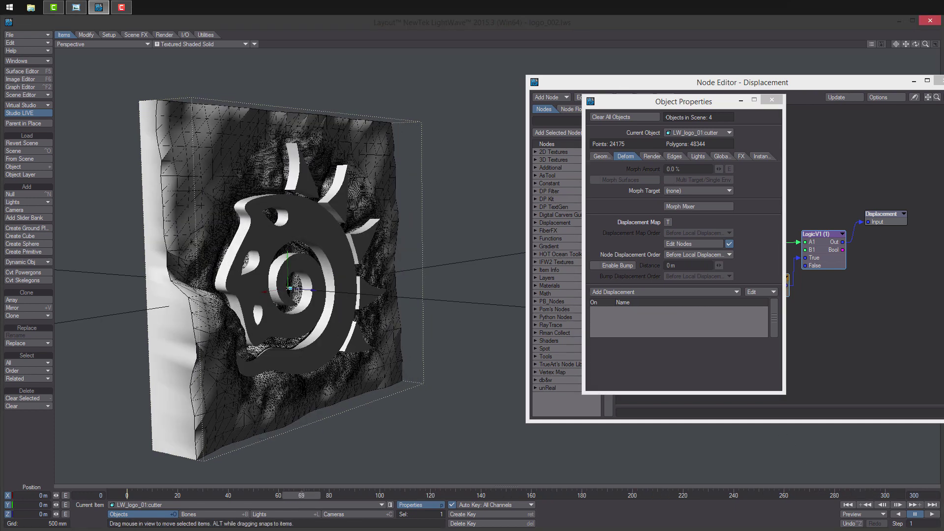
# - Turn off Studio LIVE and open the cutter template's displacement node network for editing
pyautogui.click(34, 113)
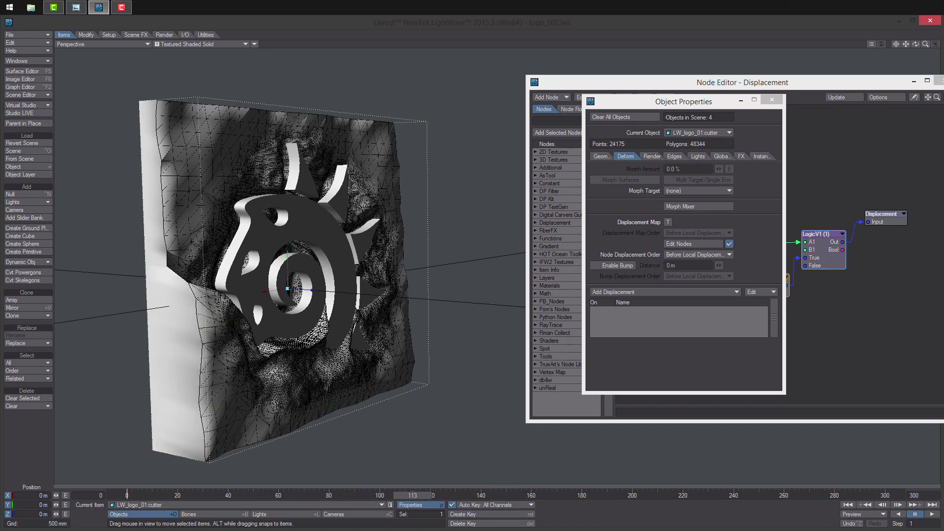
pyautogui.click(771, 100)
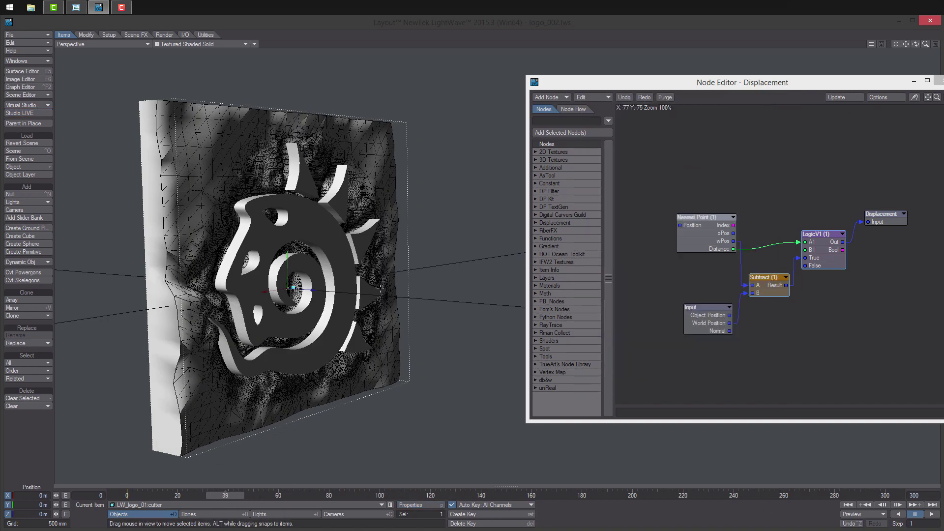
pyautogui.keyDown('alt'); pyautogui.moveTo(275, 276); pyautogui.dragTo(226, 264); pyautogui.keyUp('alt')
pyautogui.scroll(2, 227, 264)
pyautogui.click(252, 262)
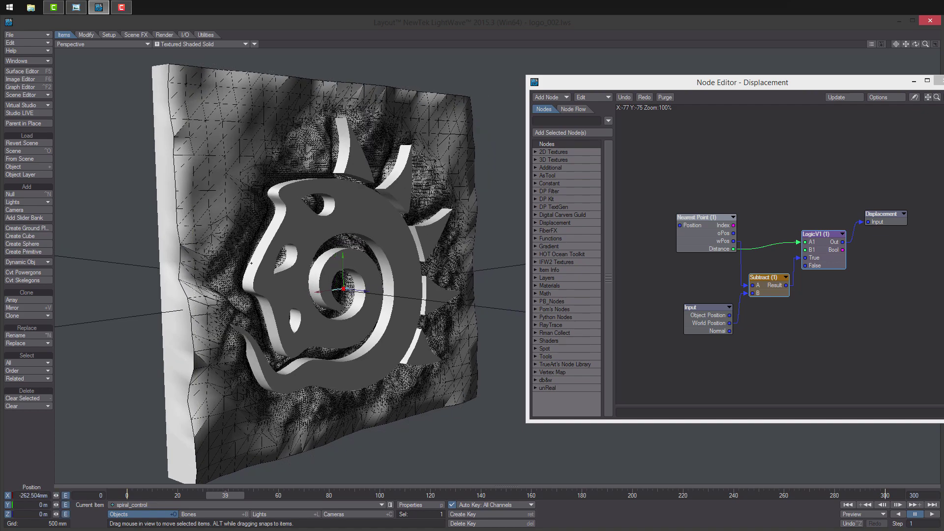
pyautogui.press('p')
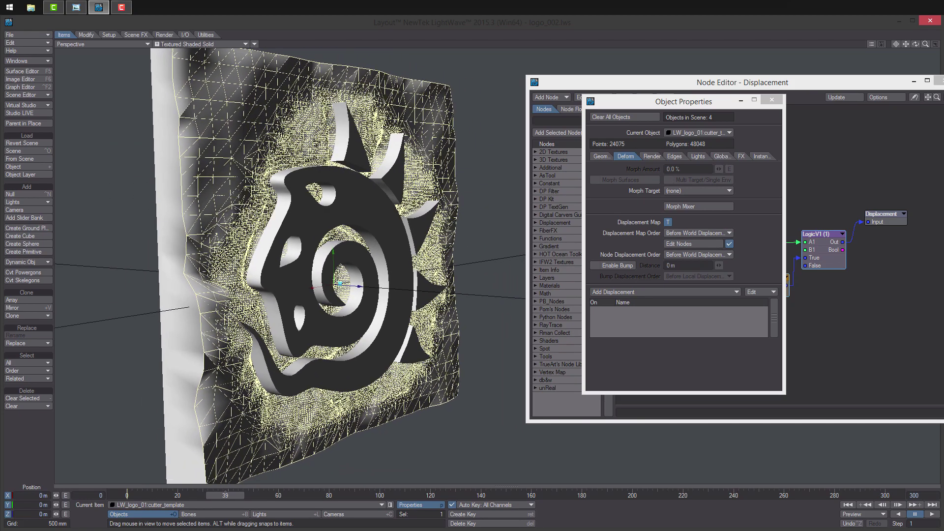
pyautogui.click(685, 242)
# - Insert a scalar Invert node between the Weight Map value and the Curve input, and scrub the animation to frame 95
pyautogui.keyDown('alt'); pyautogui.moveTo(736, 233); pyautogui.dragTo(845, 258); pyautogui.keyUp('alt')
pyautogui.moveTo(751, 284); pyautogui.dragTo(778, 317)
pyautogui.moveTo(736, 256); pyautogui.dragTo(756, 233)
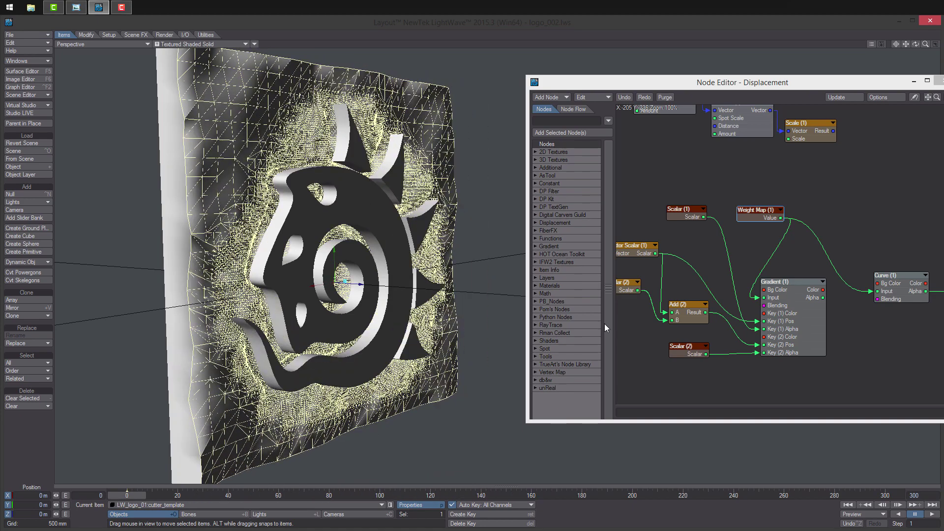
pyautogui.rightClick(818, 195)
pyautogui.moveTo(817, 323)
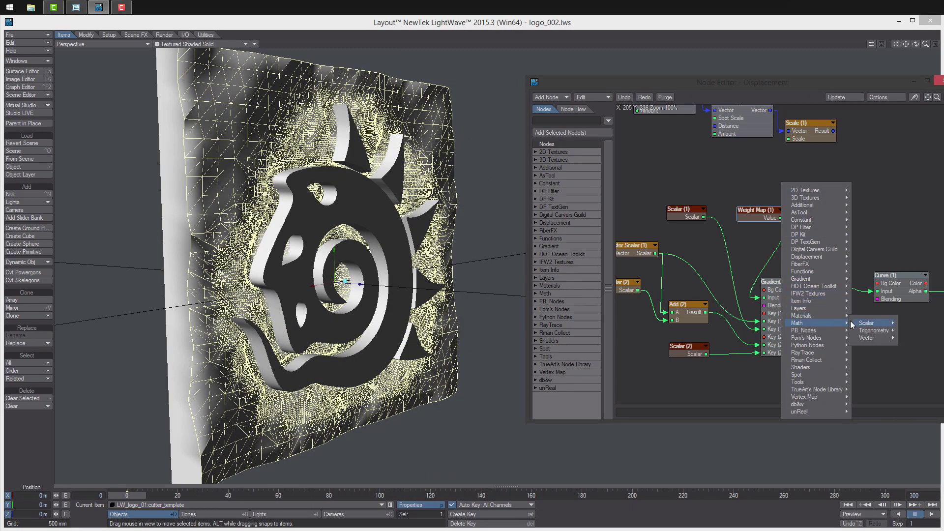
pyautogui.moveTo(874, 324)
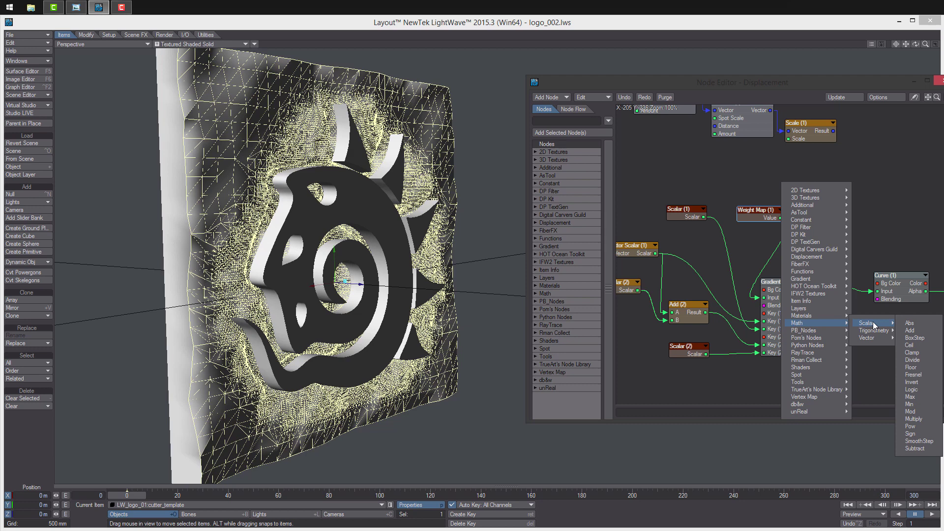
pyautogui.click(924, 383)
pyautogui.keyDown('alt'); pyautogui.moveTo(870, 297); pyautogui.dragTo(823, 320); pyautogui.keyUp('alt')
pyautogui.moveTo(850, 307); pyautogui.dragTo(867, 304)
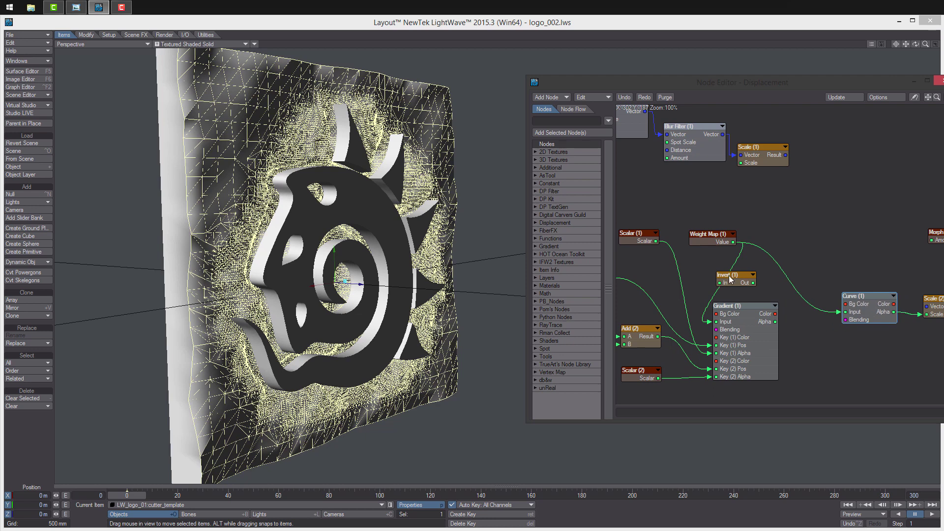
pyautogui.moveTo(730, 275); pyautogui.dragTo(865, 317)
pyautogui.moveTo(136, 496); pyautogui.dragTo(366, 496)
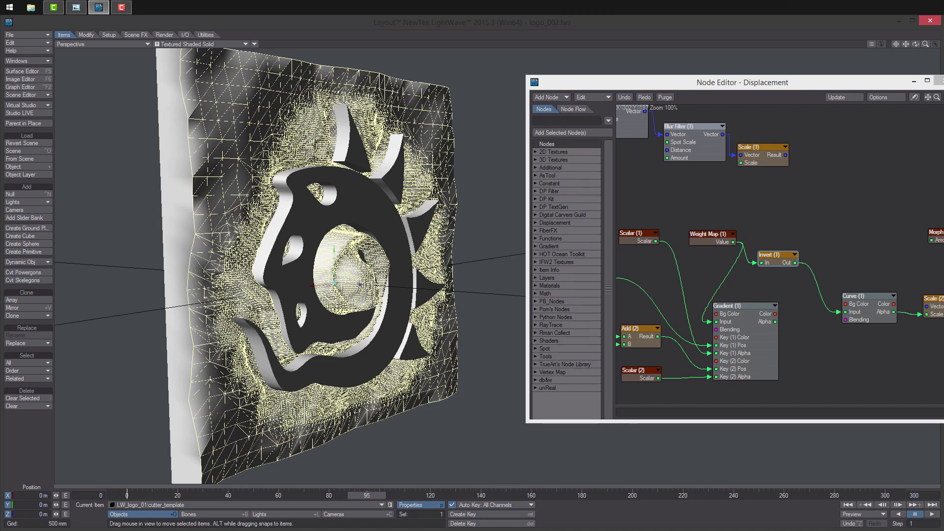
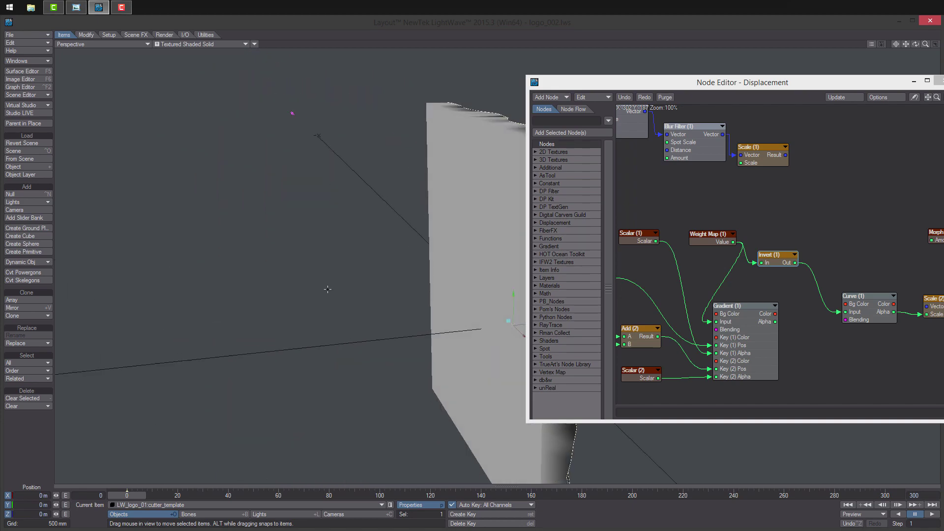
# - Select the cutter object, add the MD Baker displacement to it and open the baker's settings
pyautogui.press('Down')
pyautogui.press('Down')
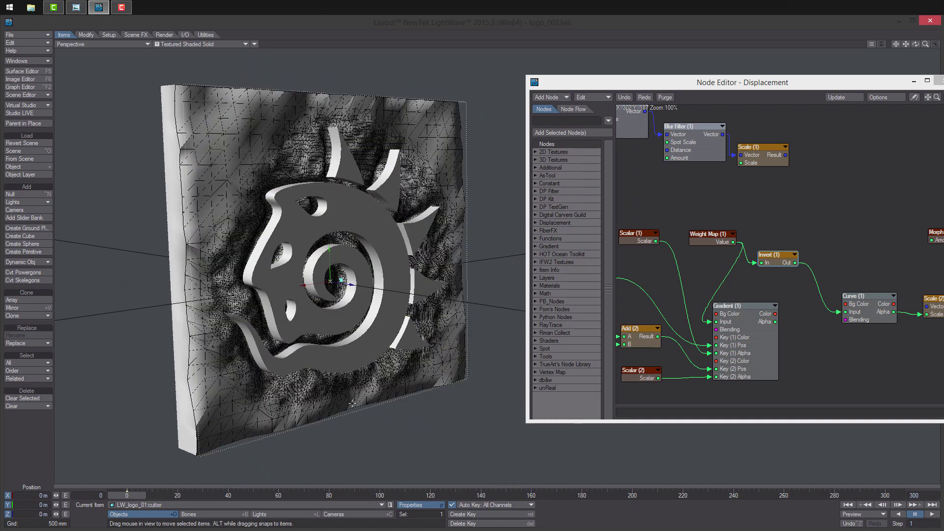
pyautogui.press('Down')
pyautogui.press('Up')
pyautogui.press('p')
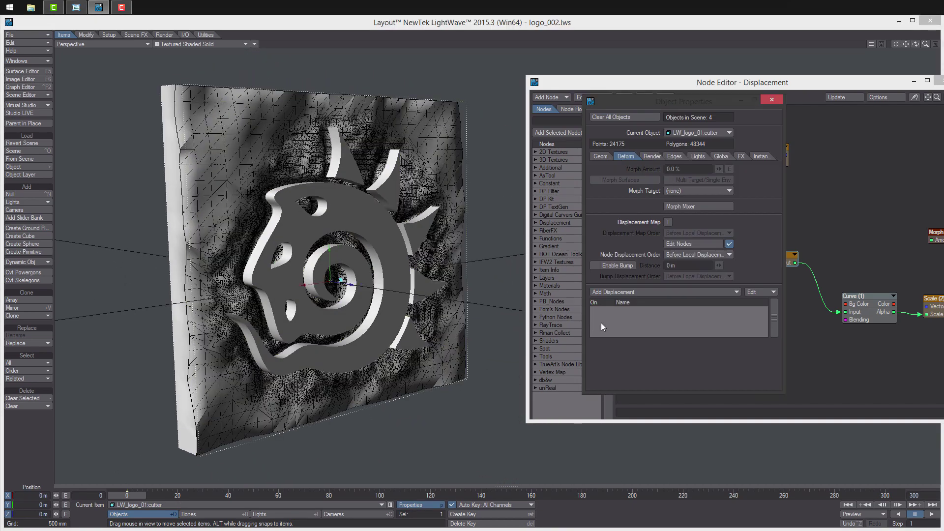
pyautogui.click(690, 294)
pyautogui.click(673, 294)
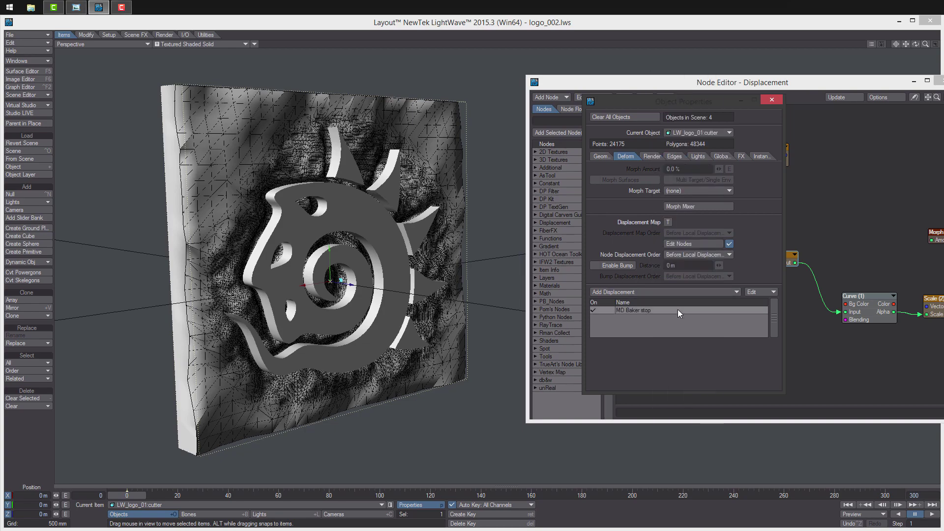
pyautogui.doubleClick(678, 309)
# - Bake the cutter's inverted motion for frames 0 to 300 in MDD format, overwriting LW_logo_01_cutter_outro.mdd
pyautogui.click(935, 35)
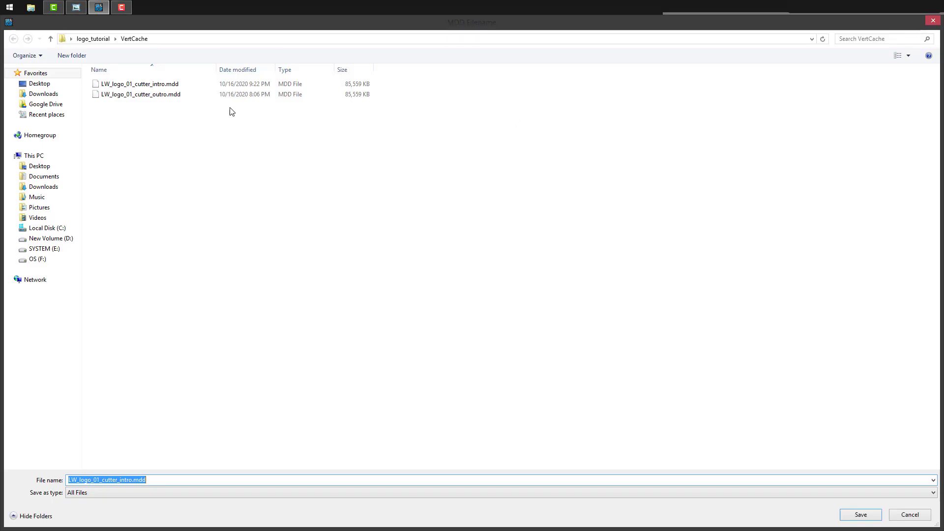
pyautogui.click(162, 93)
pyautogui.press('Return')
pyautogui.click(519, 319)
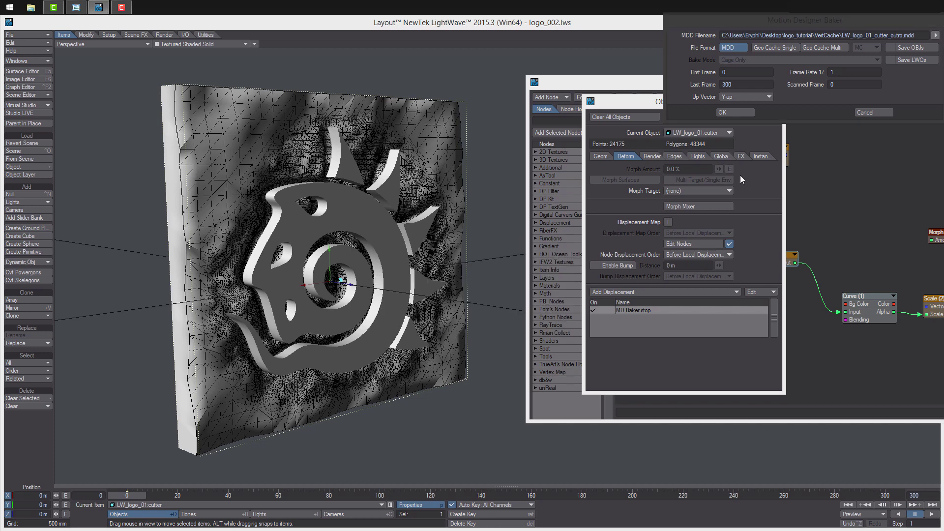
pyautogui.click(735, 112)
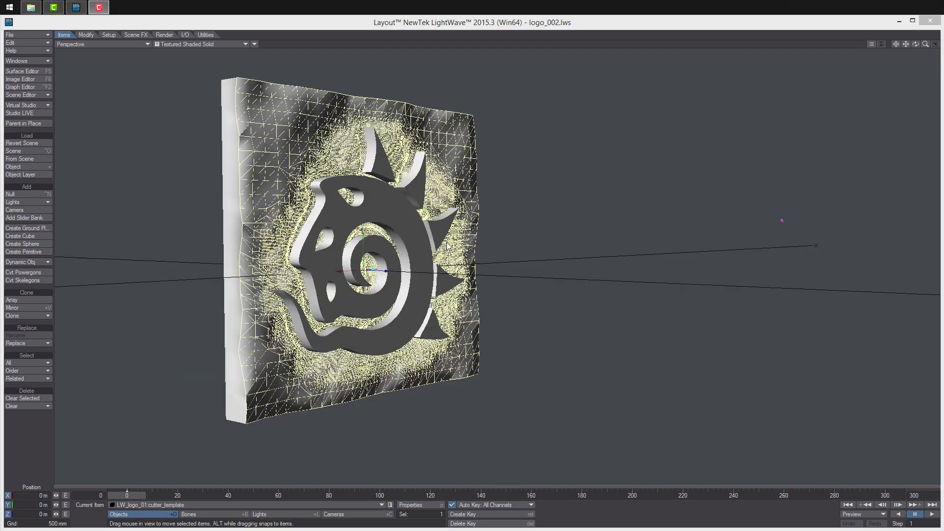
# - Save the scene as a new version named logo_003.lws in the Scenes folder
pyautogui.moveTo(447, 245)
pyautogui.keyDown('alt'); pyautogui.mouseDown()
pyautogui.moveTo(489, 248)
pyautogui.moveTo(438, 260)
pyautogui.mouseUp(); pyautogui.keyUp('alt')
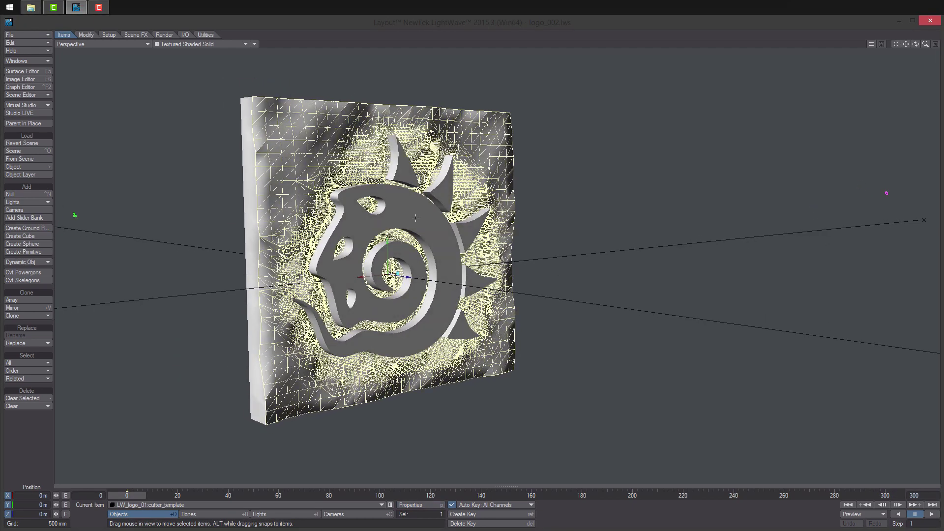
pyautogui.click(28, 35)
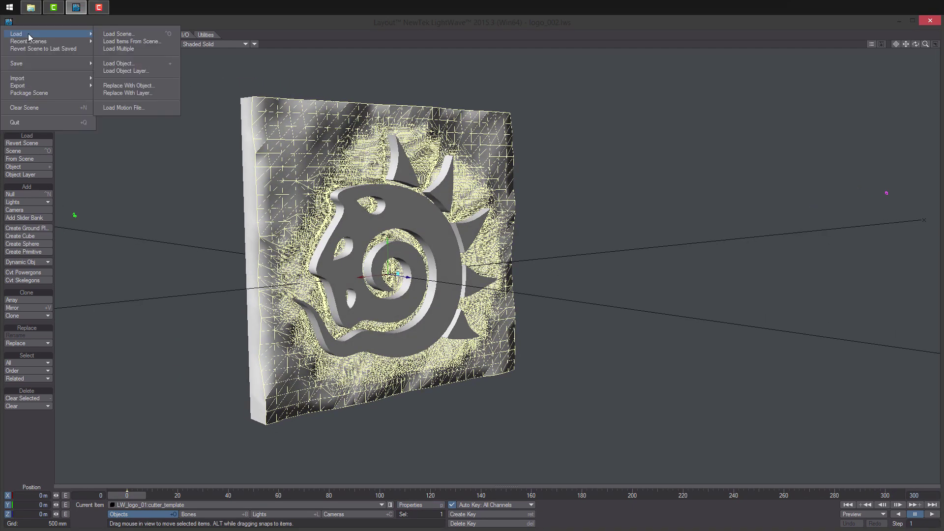
pyautogui.moveTo(49, 63)
pyautogui.click(129, 72)
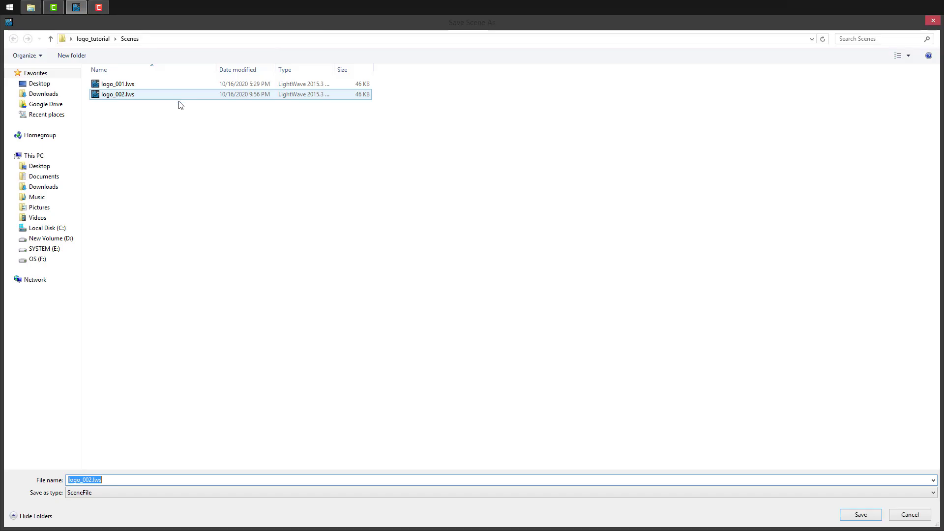
pyautogui.click(91, 481)
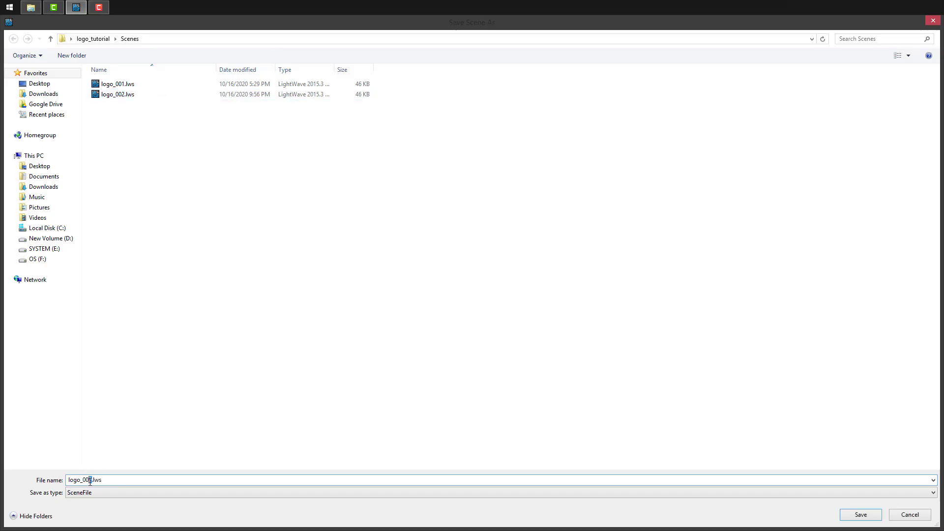
pyautogui.press('BackSpace')
pyautogui.write('3')
pyautogui.press('Return')
# - Open the cutter object's deformation properties and disable its node displacement
pyautogui.scroll(2, 249, 242)
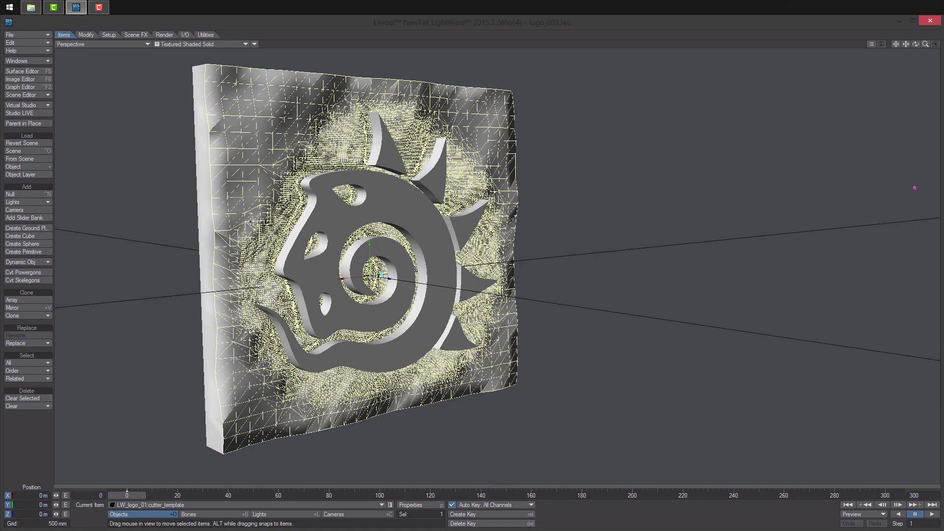
pyautogui.keyDown('alt'); pyautogui.moveTo(249, 243); pyautogui.dragTo(266, 244); pyautogui.keyUp('alt')
pyautogui.click(219, 216)
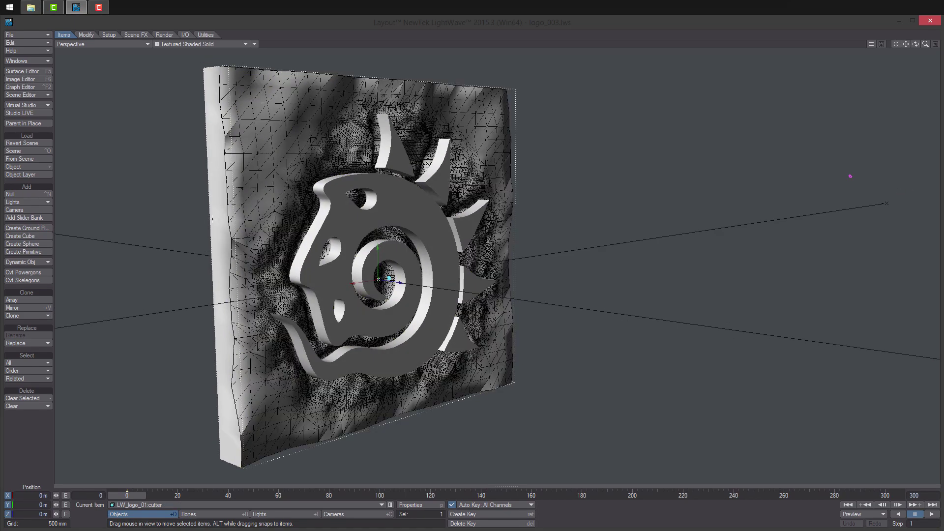
pyautogui.press('p')
pyautogui.click(626, 156)
pyautogui.click(730, 244)
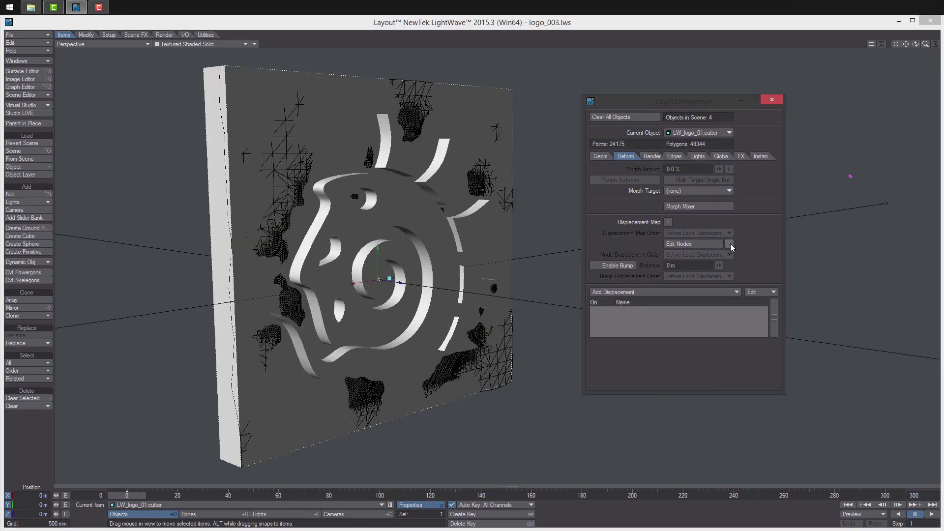
# - Remove the cutter template object from the scene and select the cutter
pyautogui.click(298, 192)
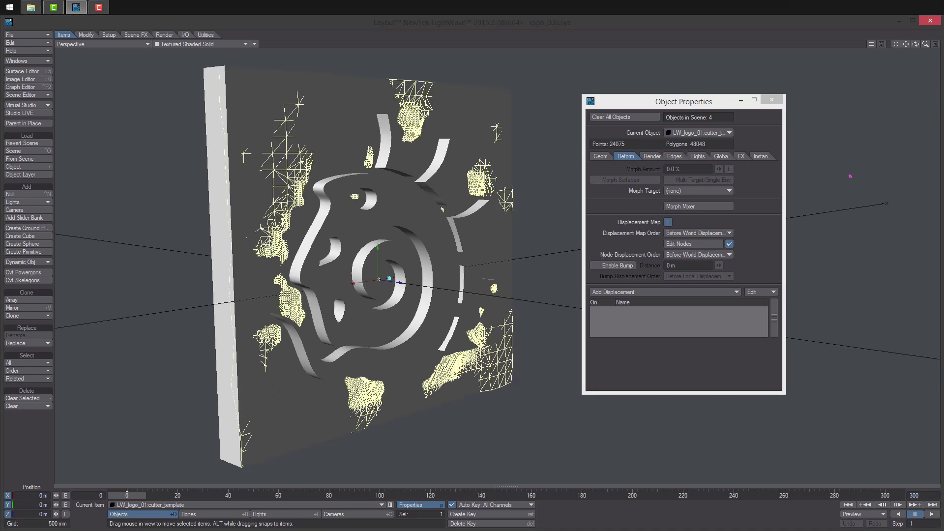
pyautogui.press('-')
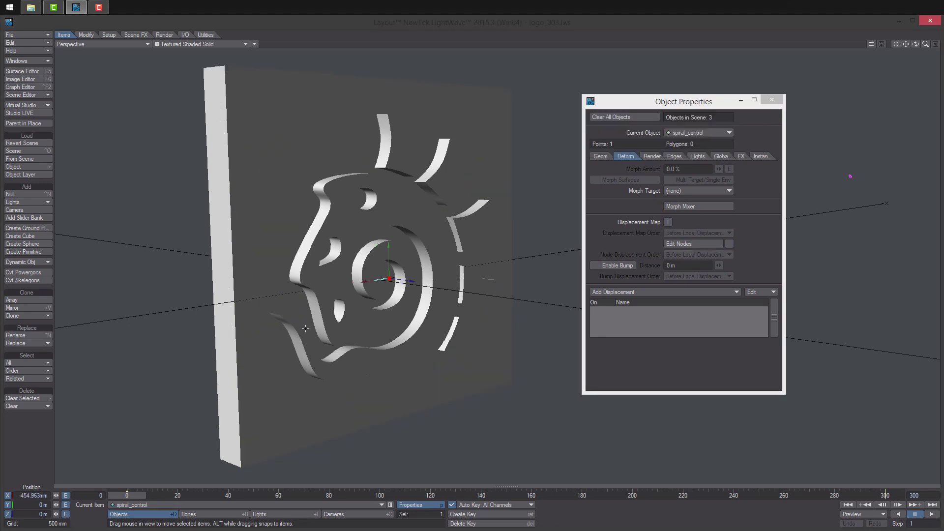
pyautogui.click(333, 236)
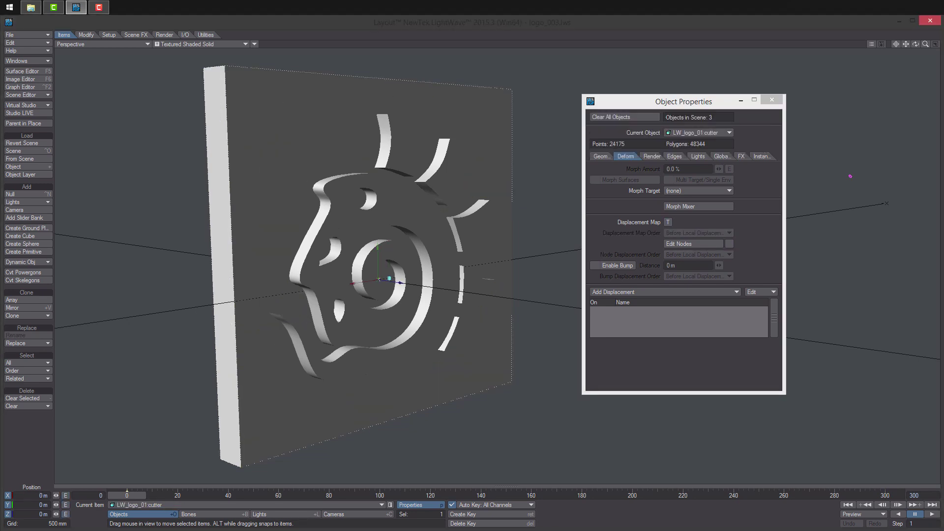
pyautogui.click(314, 295)
pyautogui.press('Return')
pyautogui.click(247, 166)
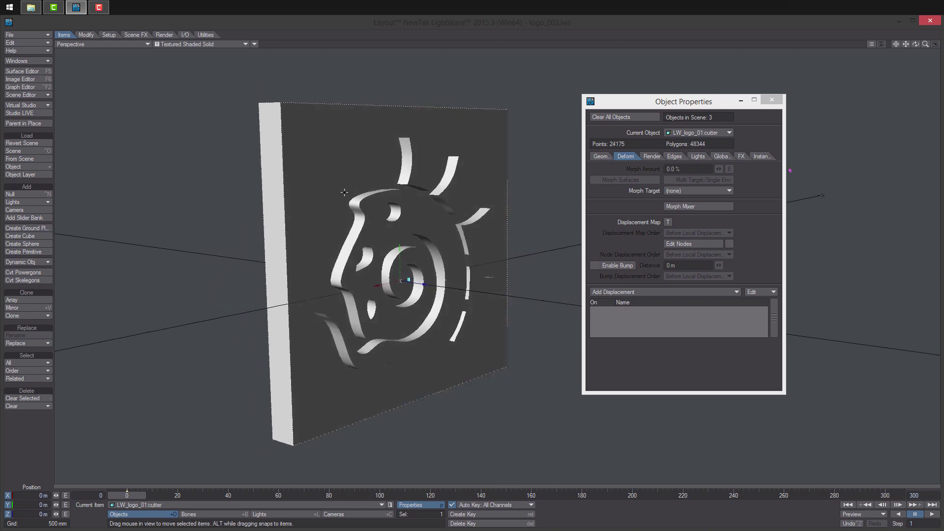
# - Add an MD Reader displacement to the cutter and load LW_logo_01_cutter_outro.mdd as its vertex cache
pyautogui.click(654, 292)
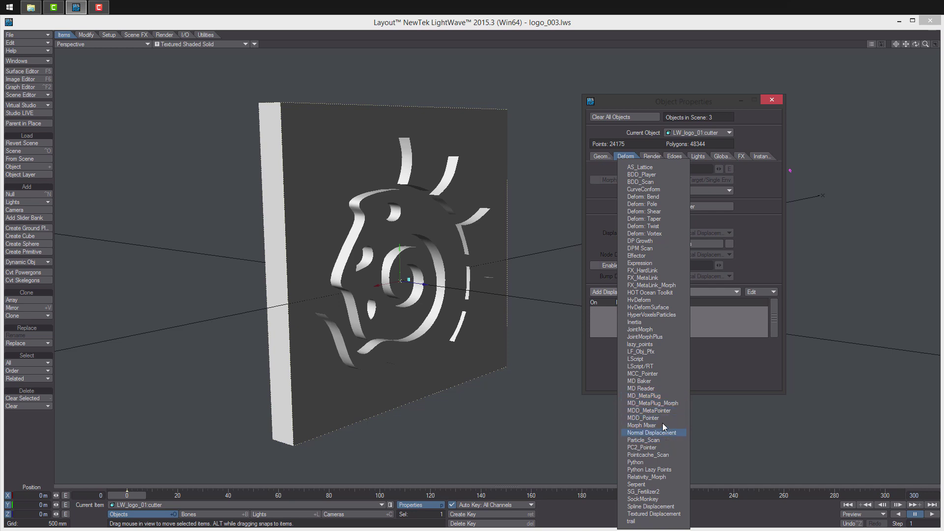
pyautogui.click(662, 388)
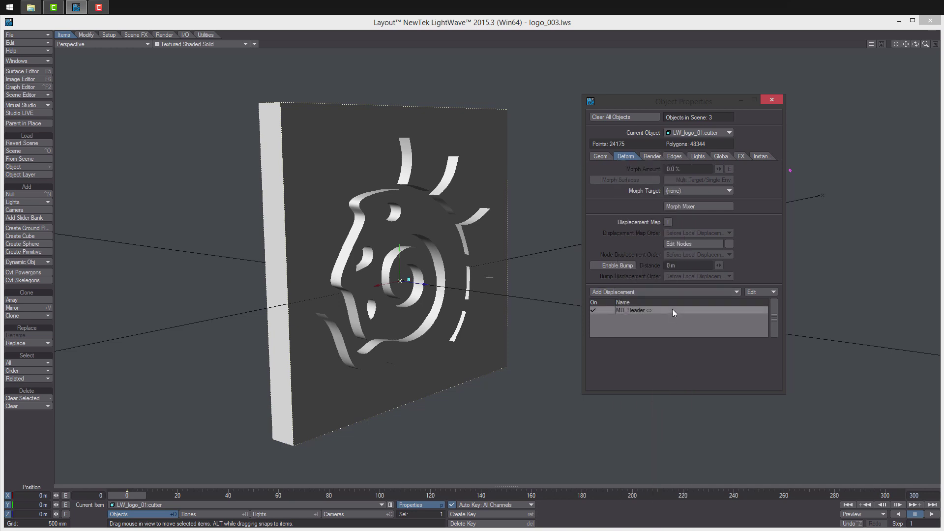
pyautogui.click(590, 232)
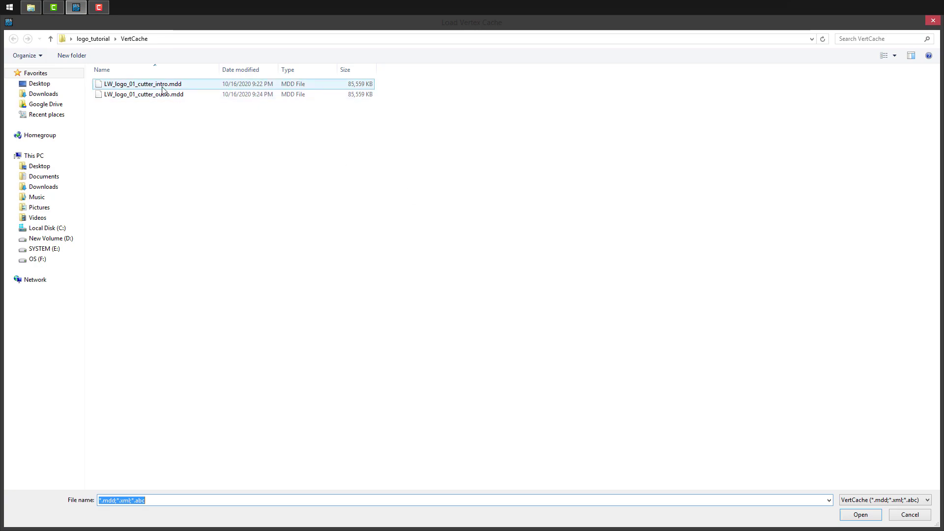
pyautogui.doubleClick(172, 94)
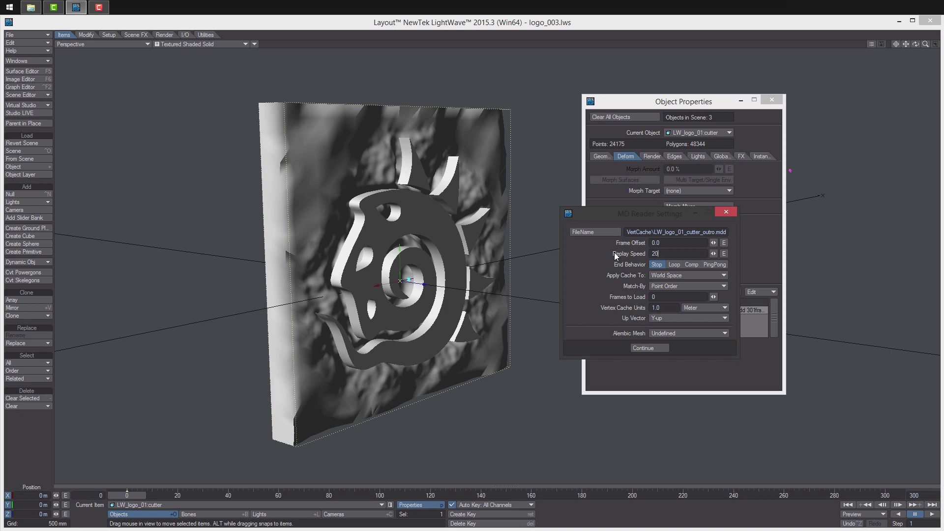
# - Set the MD Reader replay speed to 20% and the scene's last frame to 1700
pyautogui.moveTo(924, 496); pyautogui.dragTo(868, 489)
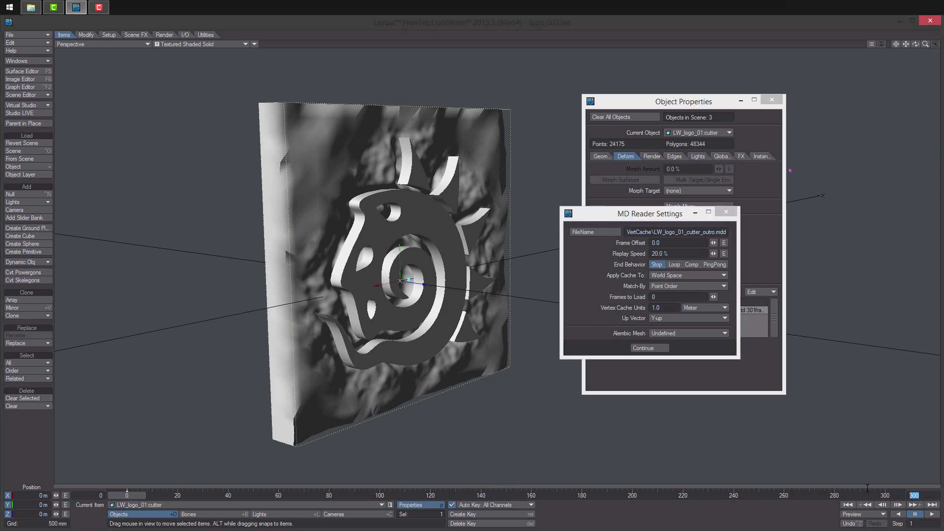
pyautogui.write('1700')
pyautogui.press('Return')
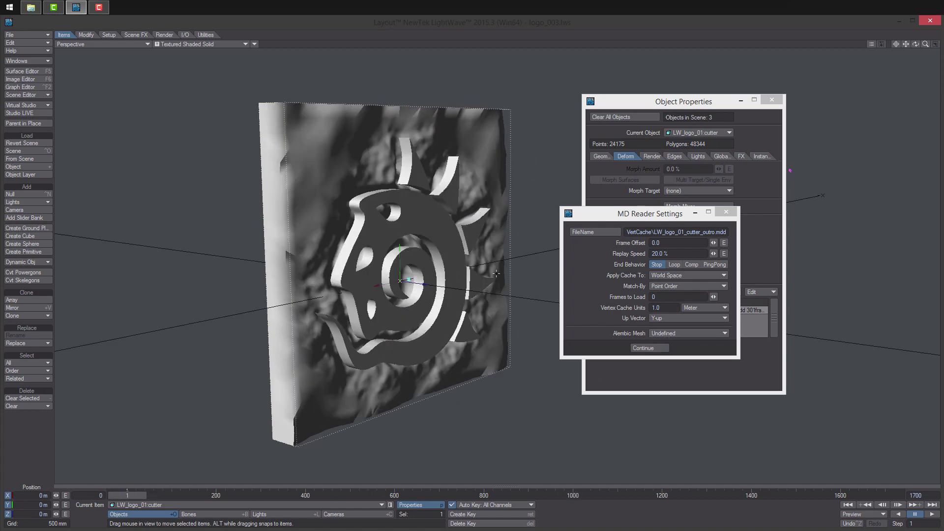
pyautogui.click(726, 212)
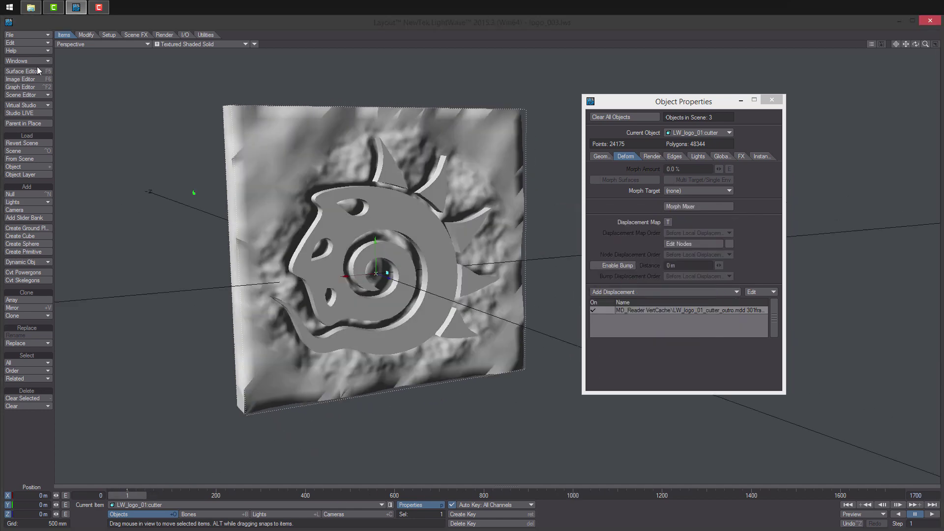
# - Make the cutter surface double sided with a 135° smooth threshold, and move the animation to frame 458
pyautogui.click(38, 72)
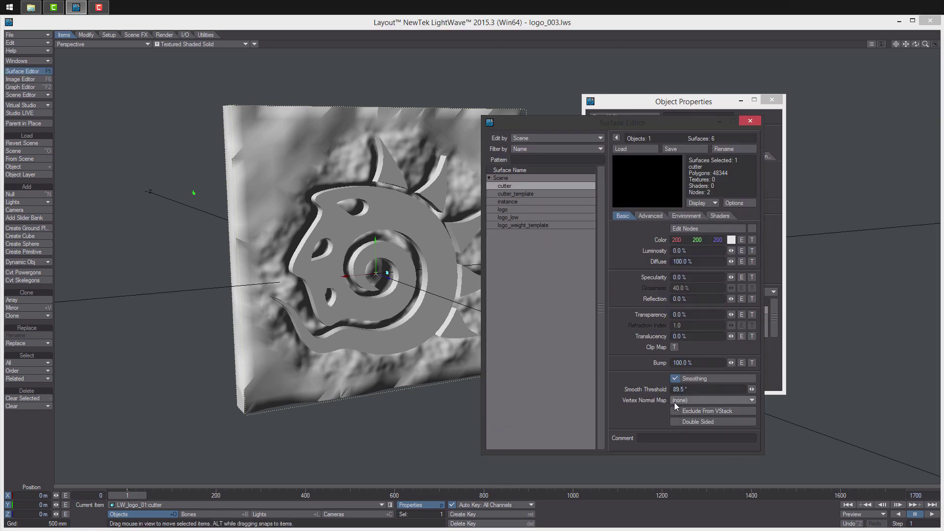
pyautogui.click(681, 422)
pyautogui.write('125')
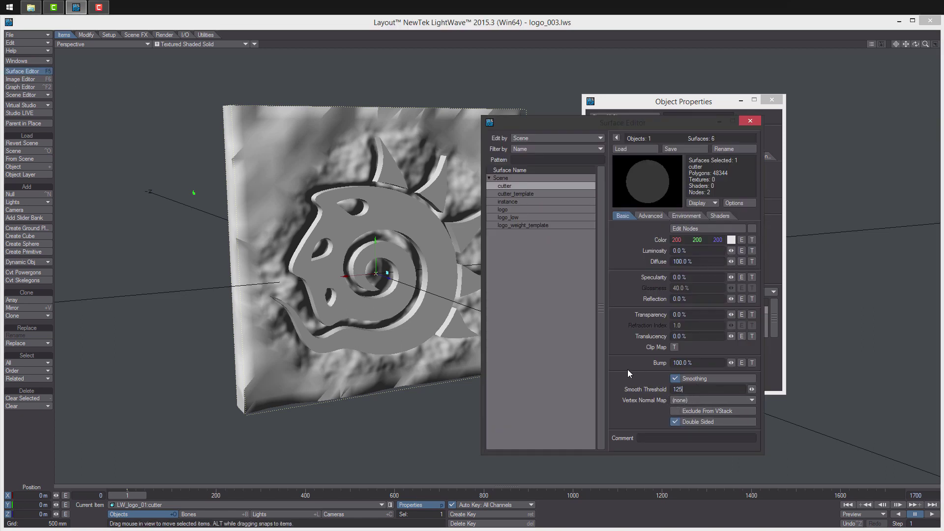
pyautogui.press('Return')
pyautogui.moveTo(128, 496); pyautogui.dragTo(331, 496)
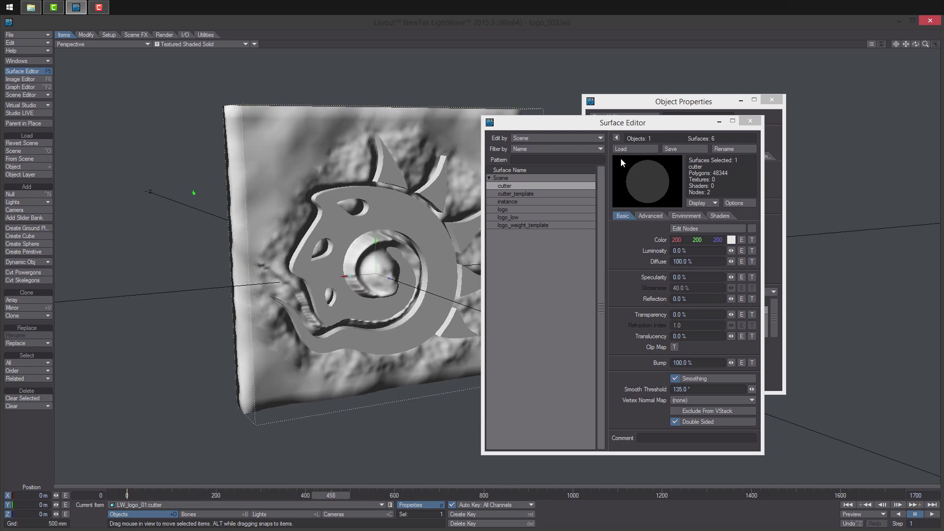
pyautogui.click(750, 122)
# - Show the cutter object as a black wireframe in the scene and select the logo object
pyautogui.moveTo(682, 102); pyautogui.dragTo(765, 104)
pyautogui.keyDown('alt'); pyautogui.moveTo(566, 207); pyautogui.dragTo(718, 210); pyautogui.keyUp('alt')
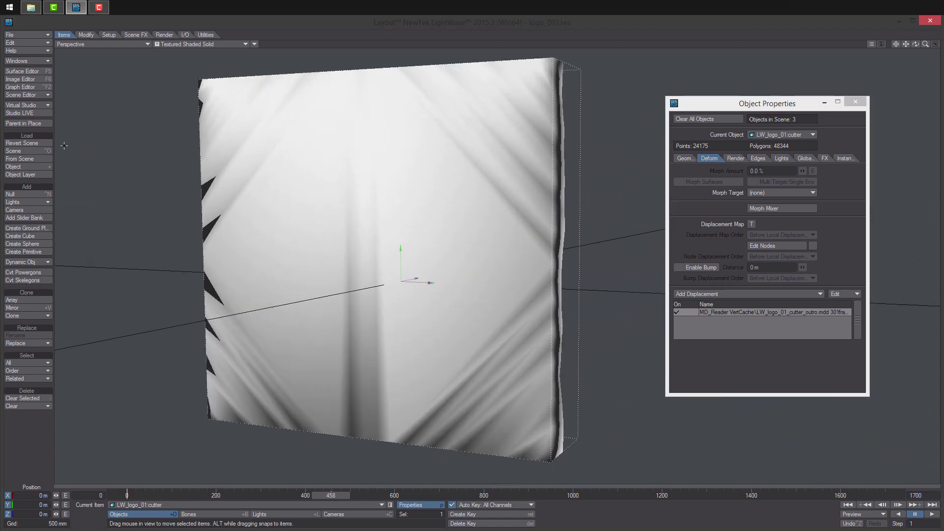
pyautogui.click(31, 94)
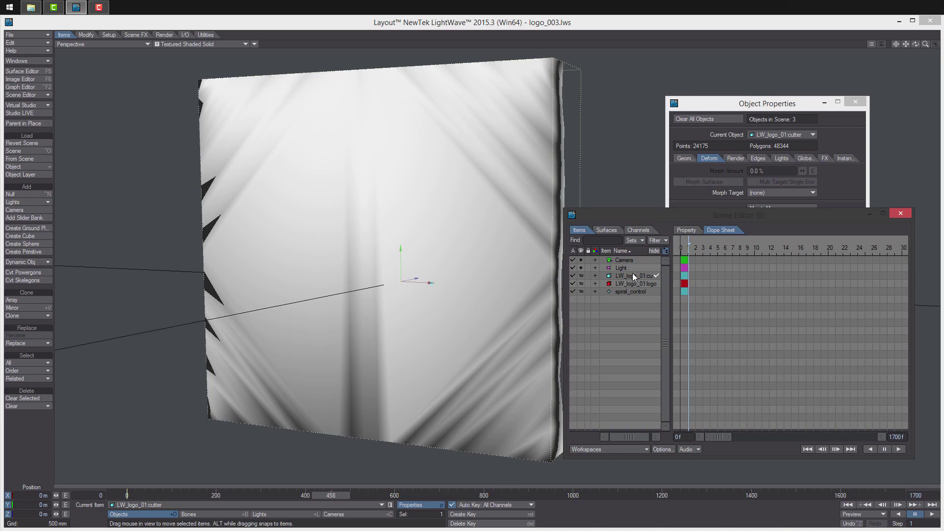
pyautogui.click(581, 276)
pyautogui.click(582, 297)
pyautogui.click(596, 277)
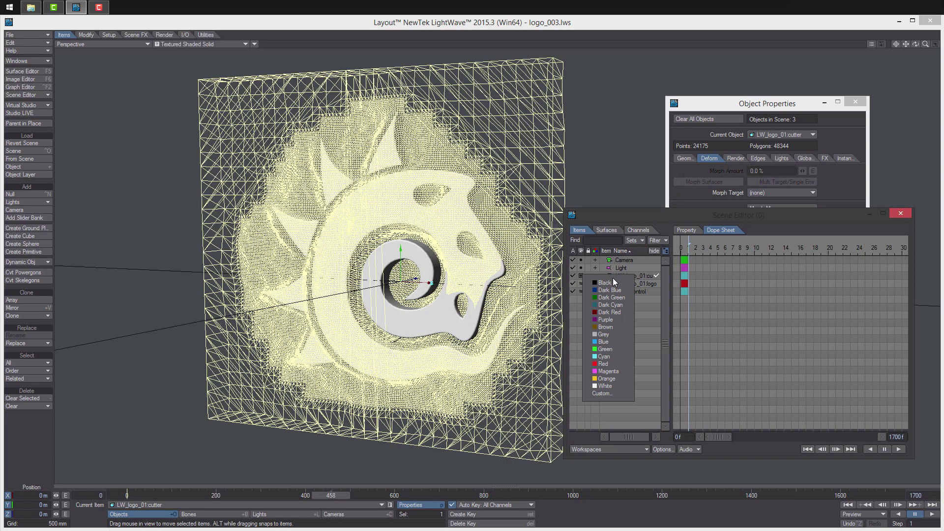
pyautogui.click(613, 281)
pyautogui.click(623, 284)
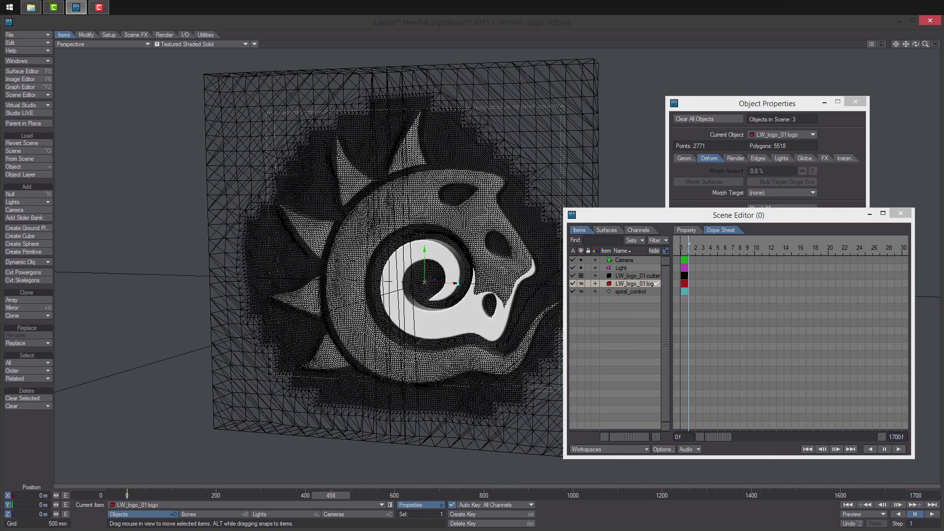
pyautogui.click(900, 213)
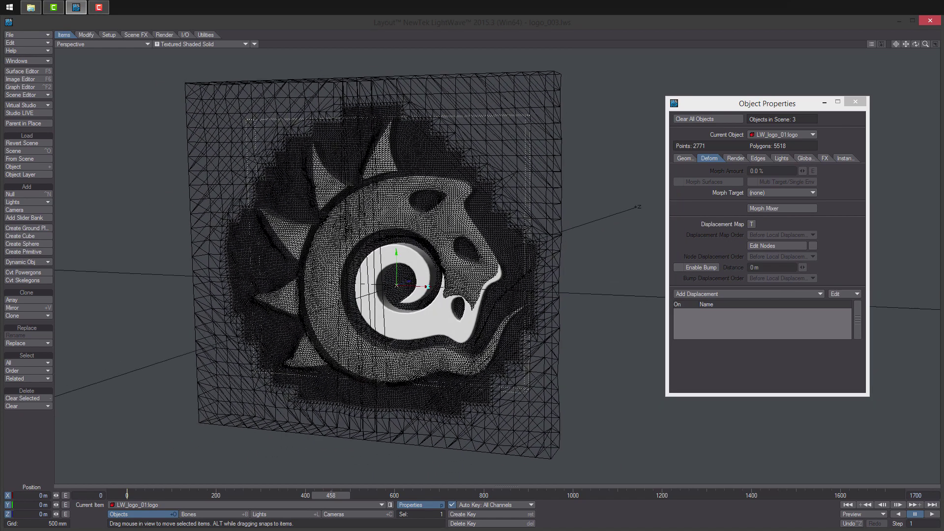
# - Move the animation to frame 950 and open the cutter surface for editing
pyautogui.moveTo(331, 499); pyautogui.dragTo(550, 496)
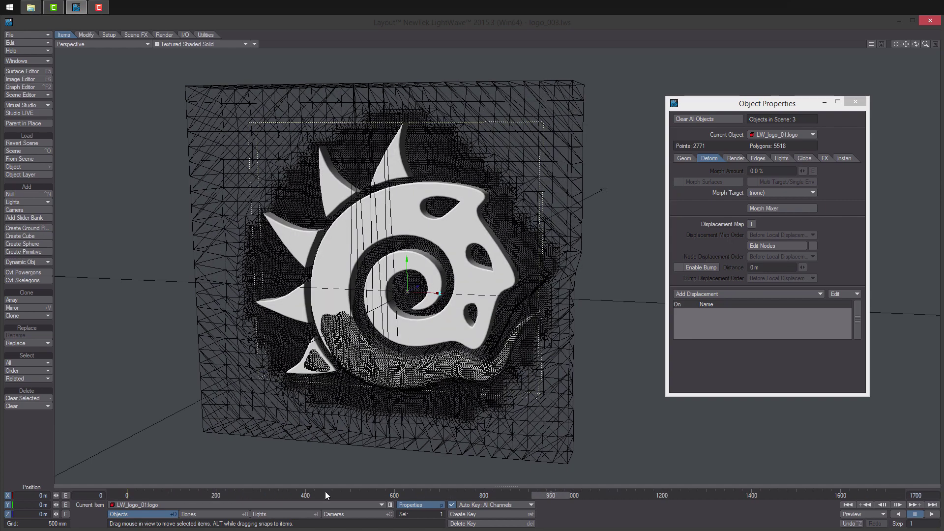
pyautogui.keyDown('alt'); pyautogui.moveTo(374, 224); pyautogui.dragTo(398, 210); pyautogui.keyUp('alt')
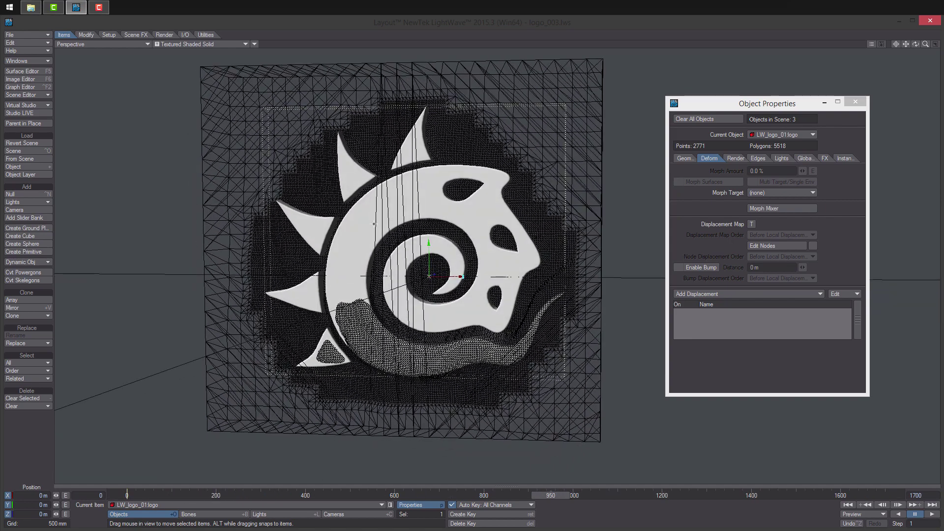
pyautogui.click(25, 71)
pyautogui.moveTo(617, 127); pyautogui.dragTo(737, 140)
pyautogui.keyDown('alt'); pyautogui.keyDown('shift'); pyautogui.moveTo(563, 183); pyautogui.dragTo(530, 181); pyautogui.keyUp('shift'); pyautogui.keyUp('alt')
pyautogui.click(651, 199)
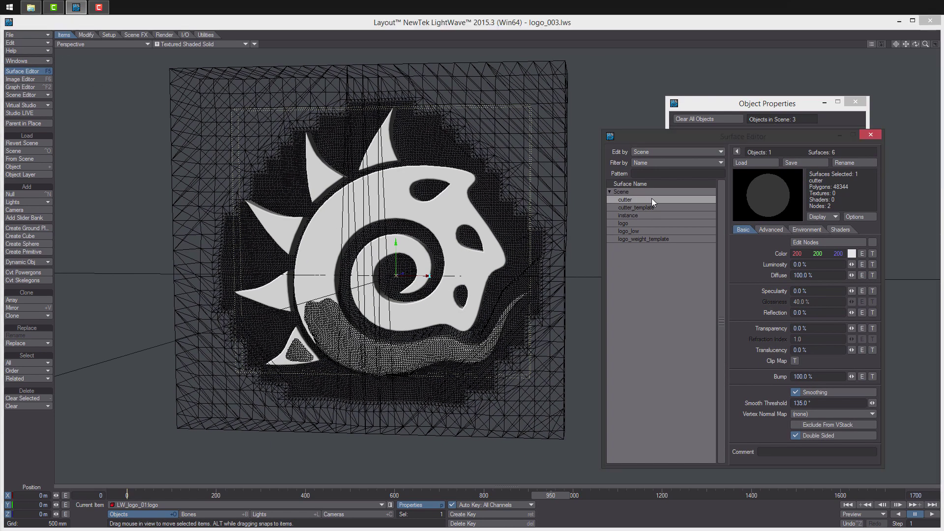
# - Enable node shading on the cutter surface and add a DP Kit Boolean shader node
pyautogui.click(874, 241)
pyautogui.rightClick(625, 227)
pyautogui.moveTo(682, 277)
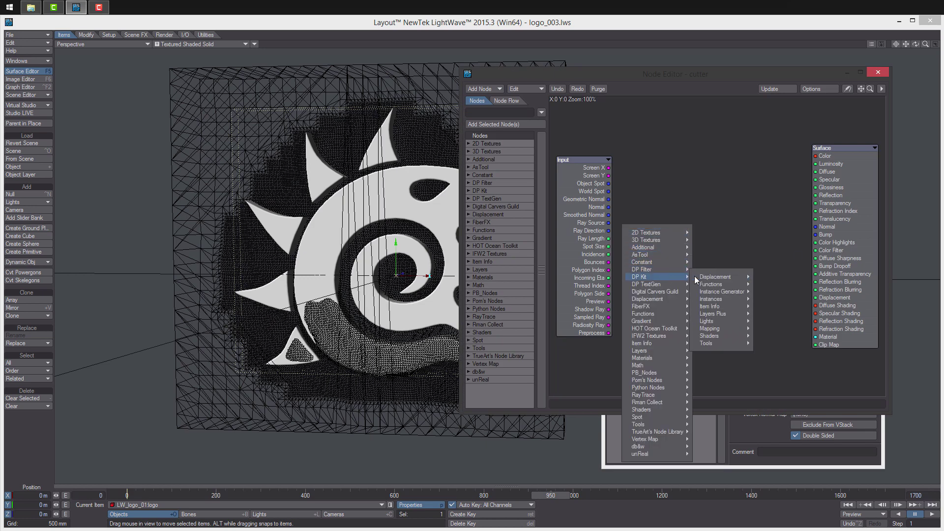
pyautogui.moveTo(723, 343)
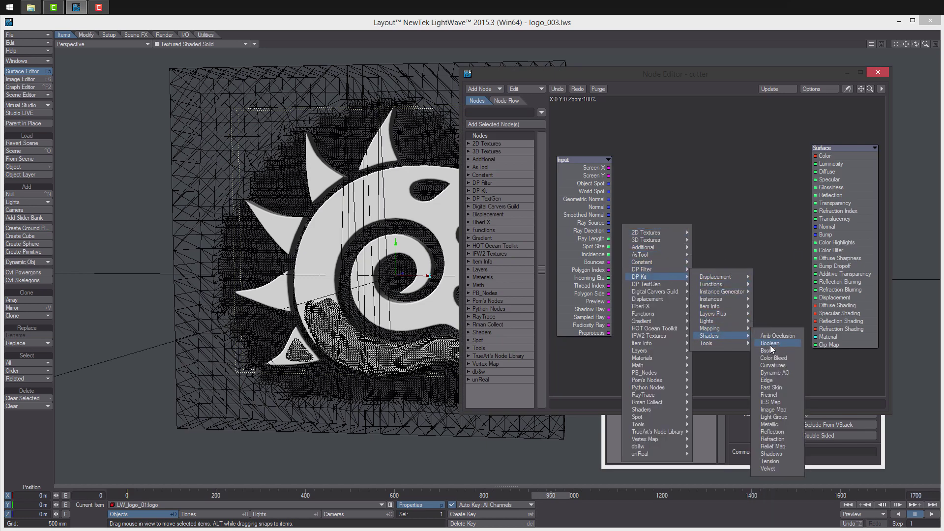
pyautogui.click(770, 345)
# - Set the Boolean node's target object to LW_logo_01:logo and connect its Alpha to the cutter surface's Clip Map
pyautogui.doubleClick(717, 255)
pyautogui.click(832, 131)
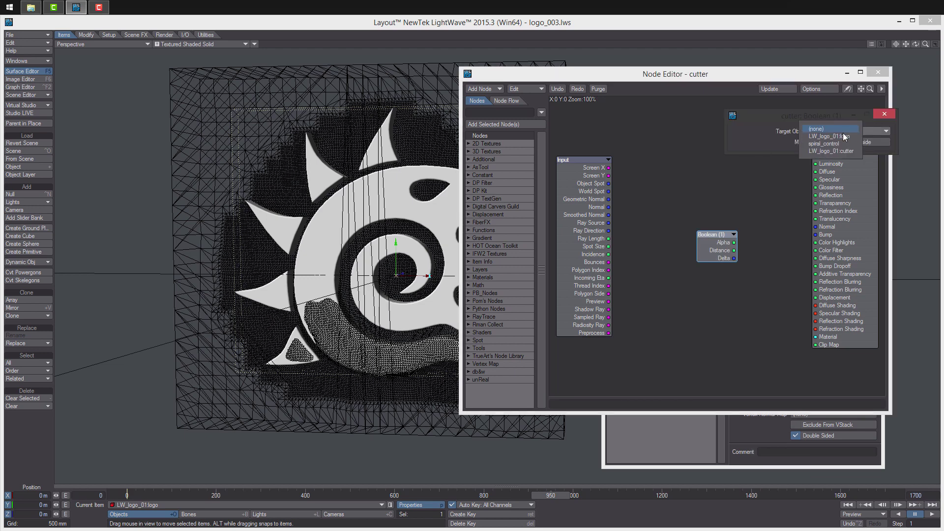
pyautogui.click(858, 140)
pyautogui.click(885, 114)
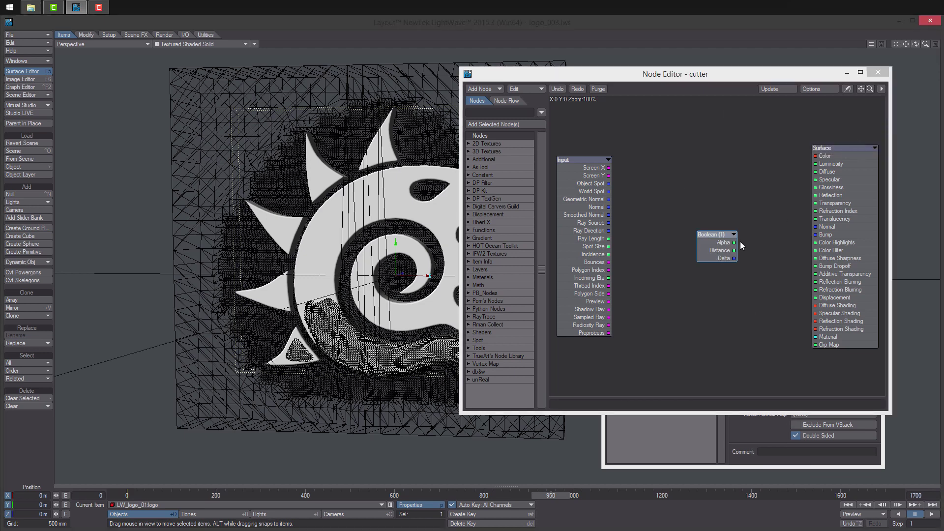
pyautogui.moveTo(734, 242); pyautogui.dragTo(815, 345)
pyautogui.click(878, 72)
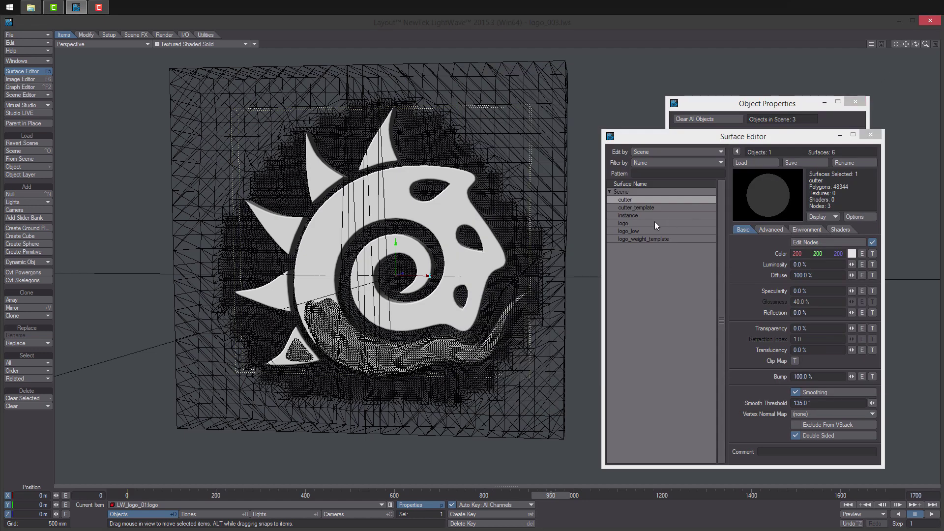
# - Enable node shading on the logo surface and add a DP Kit Boolean shader node to it
pyautogui.click(644, 224)
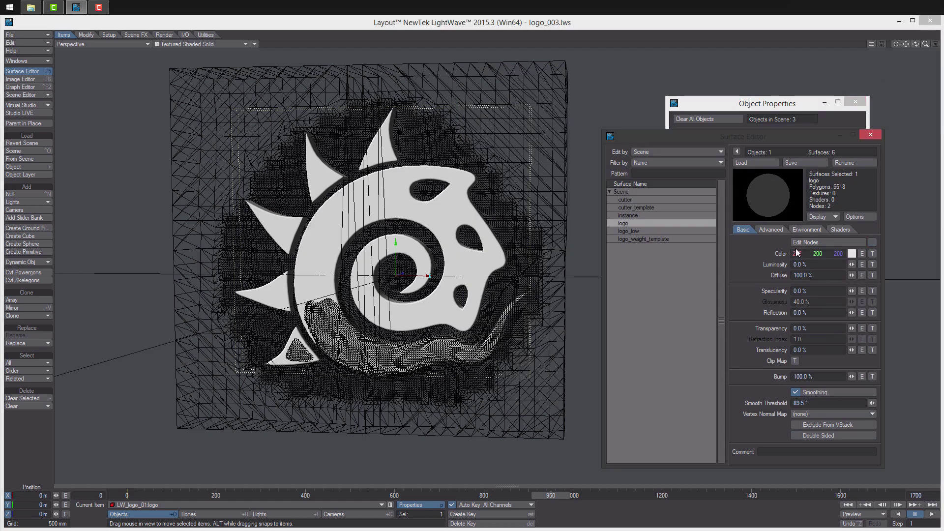
pyautogui.click(872, 242)
pyautogui.click(839, 241)
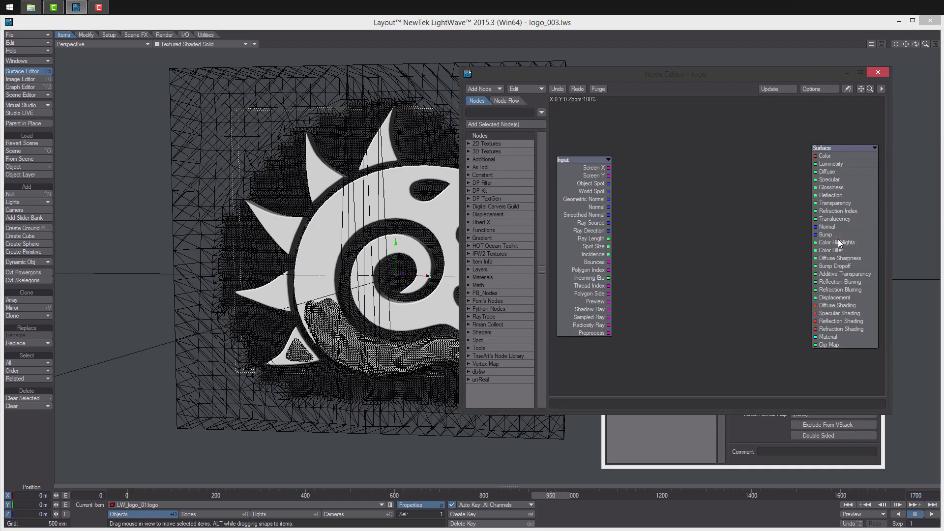
pyautogui.rightClick(671, 229)
pyautogui.moveTo(720, 310)
pyautogui.moveTo(715, 279)
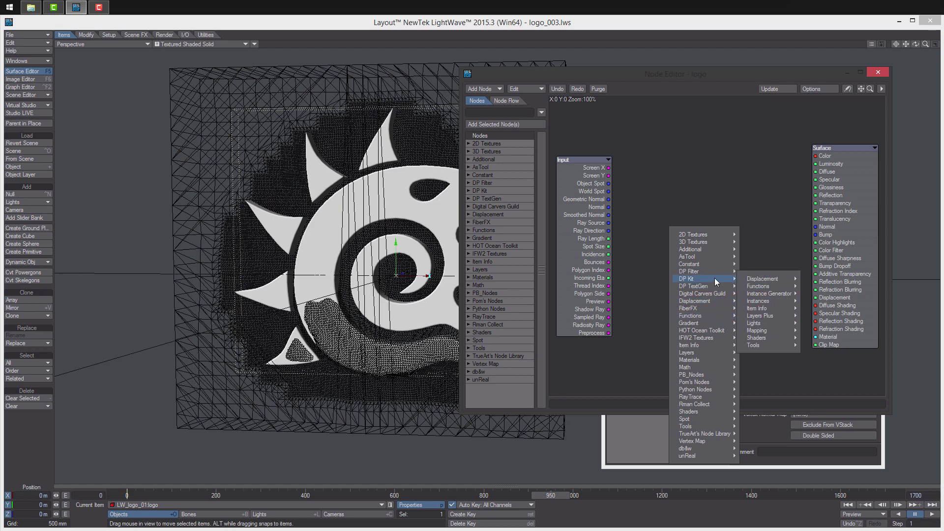
pyautogui.moveTo(774, 338)
pyautogui.click(813, 345)
# - Set the logo's Boolean node to target LW_logo_01:cutter and connect its Alpha to the surface's Clip Map
pyautogui.doubleClick(721, 236)
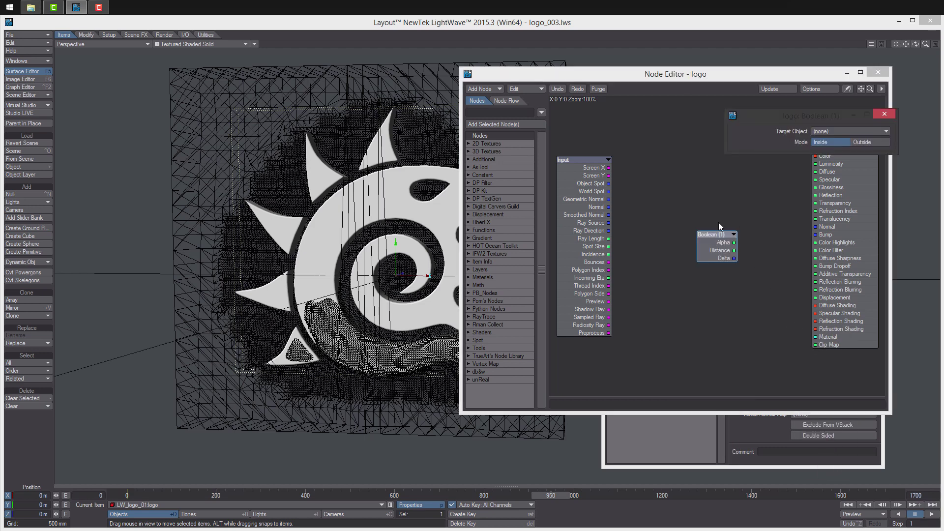
pyautogui.click(855, 132)
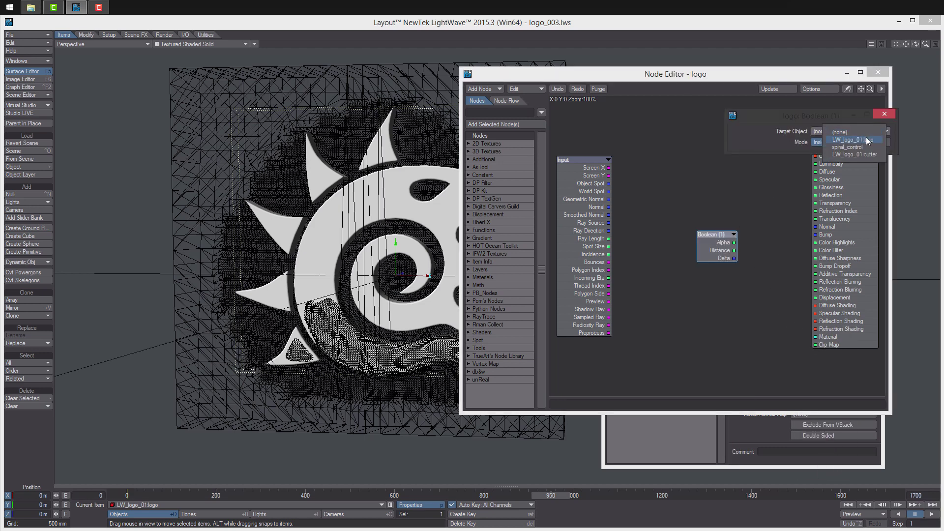
pyautogui.click(854, 154)
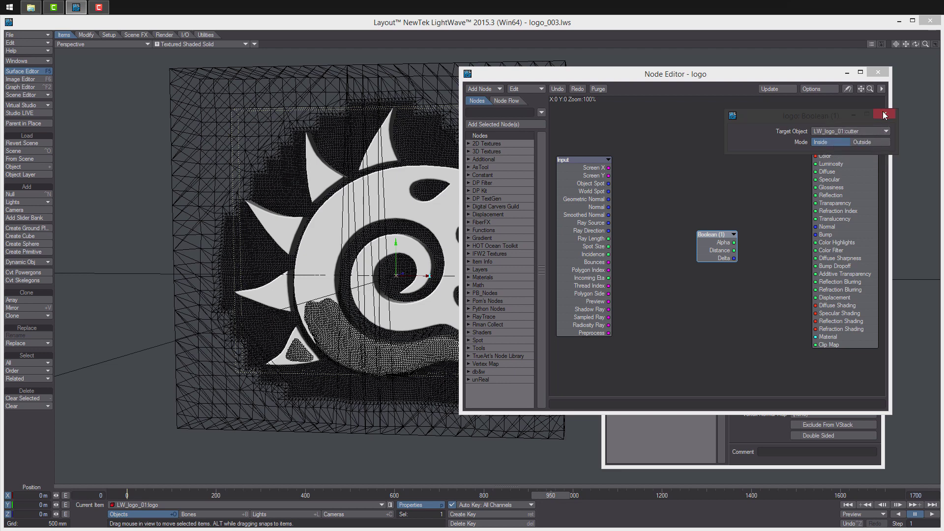
pyautogui.click(884, 115)
pyautogui.moveTo(734, 243); pyautogui.dragTo(811, 344)
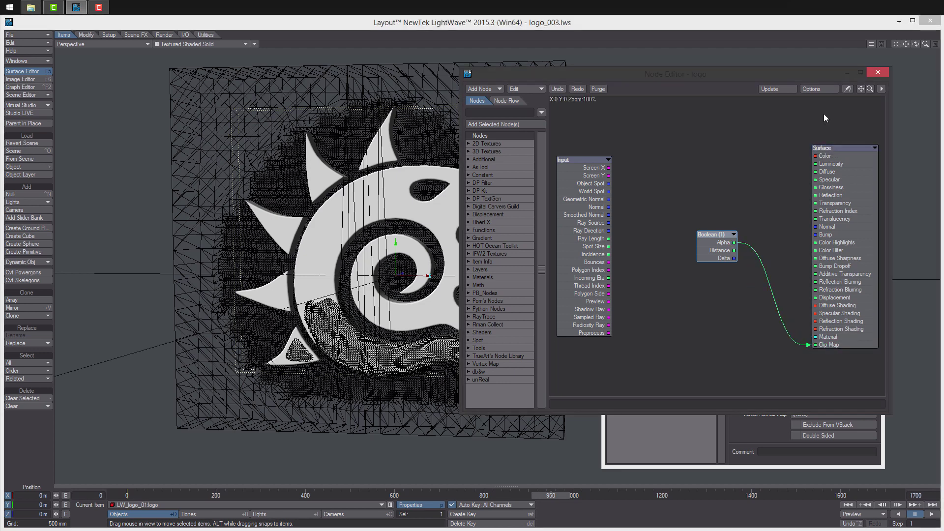
pyautogui.click(879, 72)
pyautogui.click(871, 135)
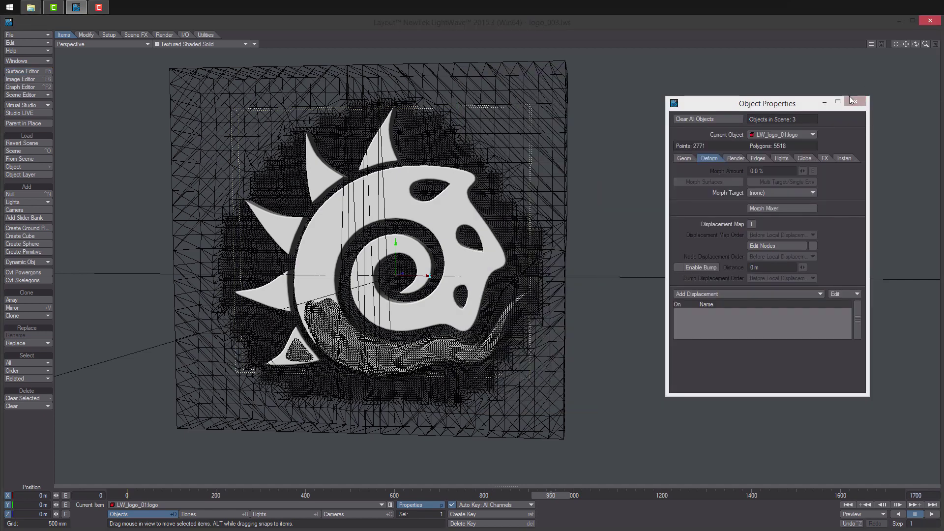
# - Open the camera's properties, set the Box reconstruction filter and Fixed sampling pattern, and disable adaptive sampling
pyautogui.click(856, 101)
pyautogui.click(342, 514)
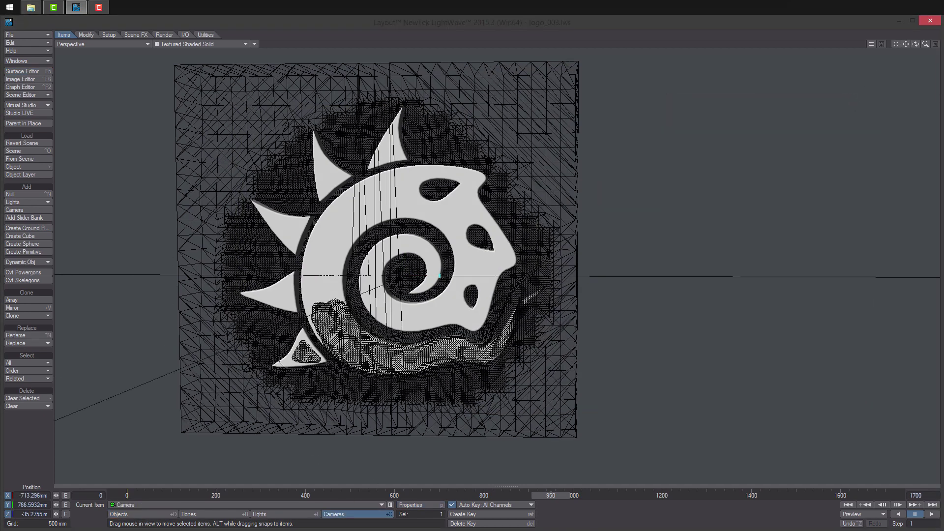
pyautogui.click(421, 506)
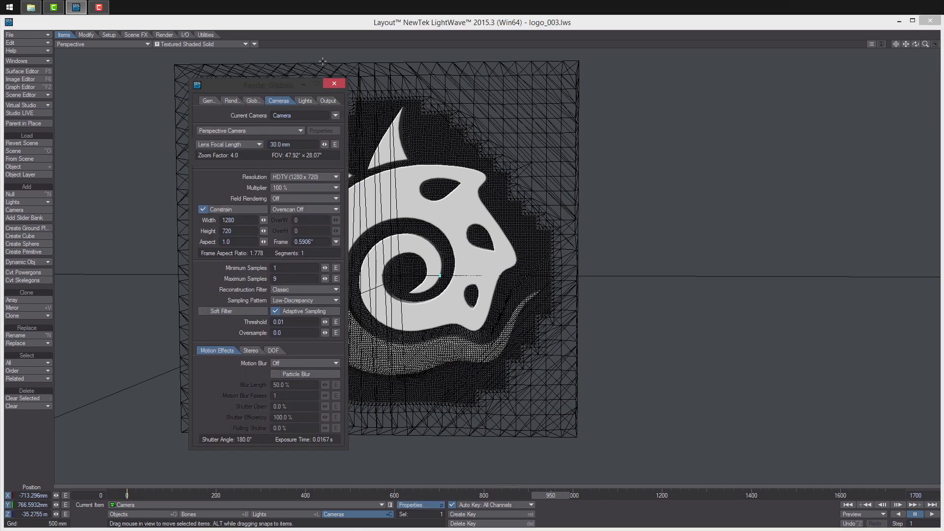
pyautogui.moveTo(256, 88); pyautogui.dragTo(690, 124)
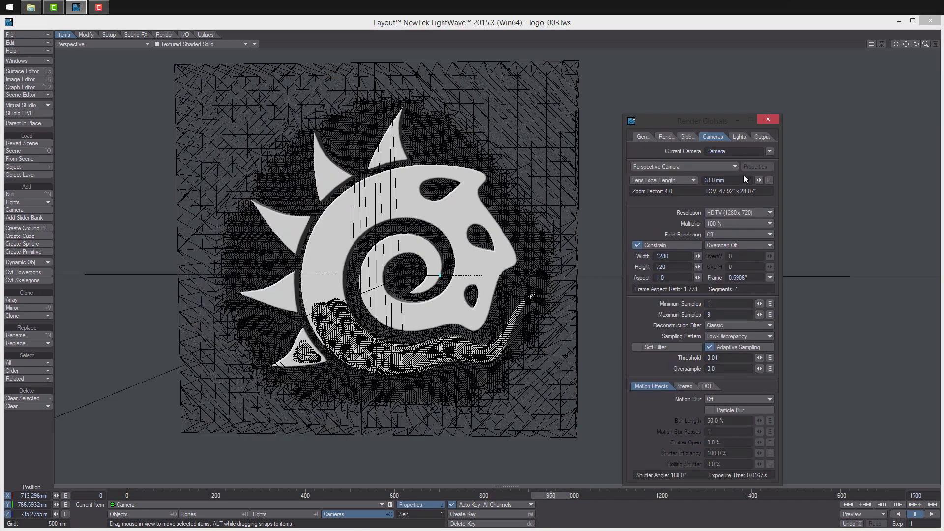
pyautogui.click(709, 347)
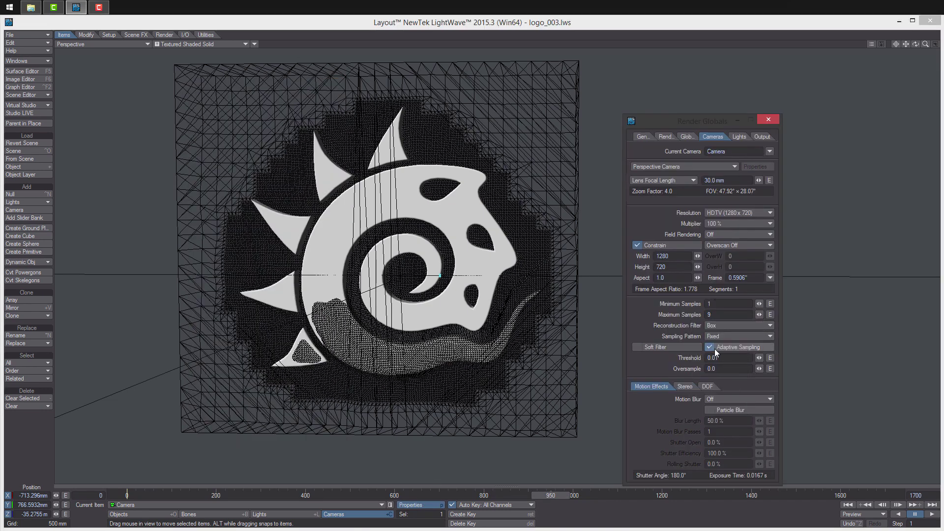
pyautogui.click(716, 349)
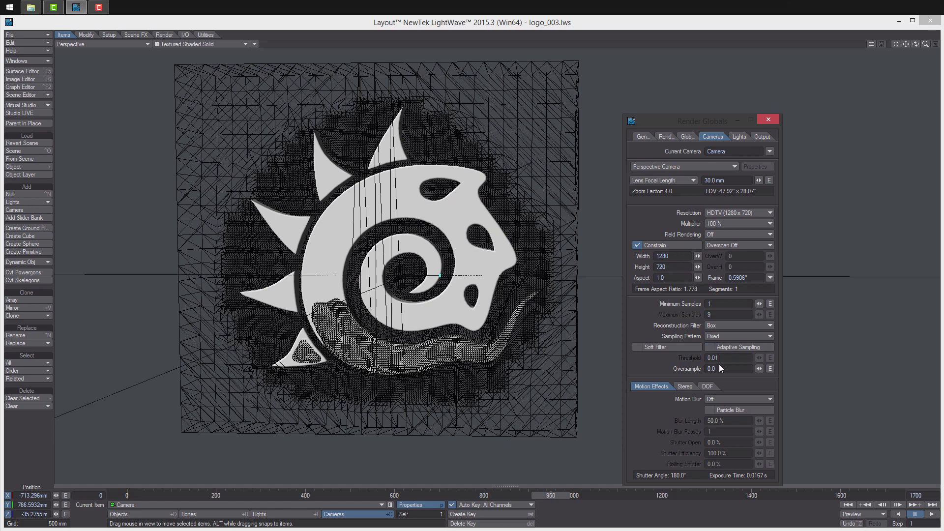
# - Set the camera's oversample to 0.1 and use Classic motion blur with 500% blur length and 16 passes
pyautogui.click(738, 399)
pyautogui.click(728, 403)
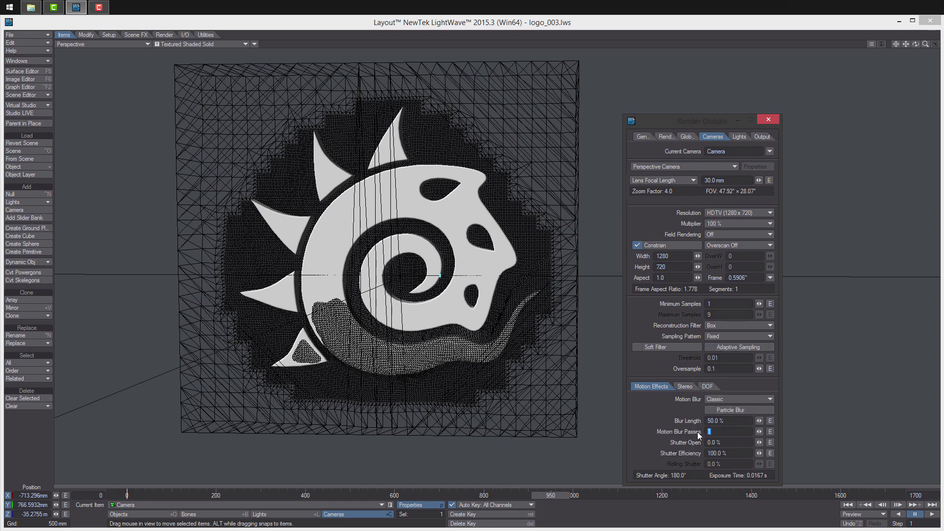
pyautogui.click(715, 421)
pyautogui.write('500')
pyautogui.press('Return')
pyautogui.keyDown('ctrl'); pyautogui.keyDown('alt'); pyautogui.moveTo(565, 280); pyautogui.dragTo(622, 192); pyautogui.keyUp('alt'); pyautogui.keyUp('ctrl')
pyautogui.keyDown('alt'); pyautogui.moveTo(550, 195); pyautogui.dragTo(561, 197); pyautogui.keyUp('alt')
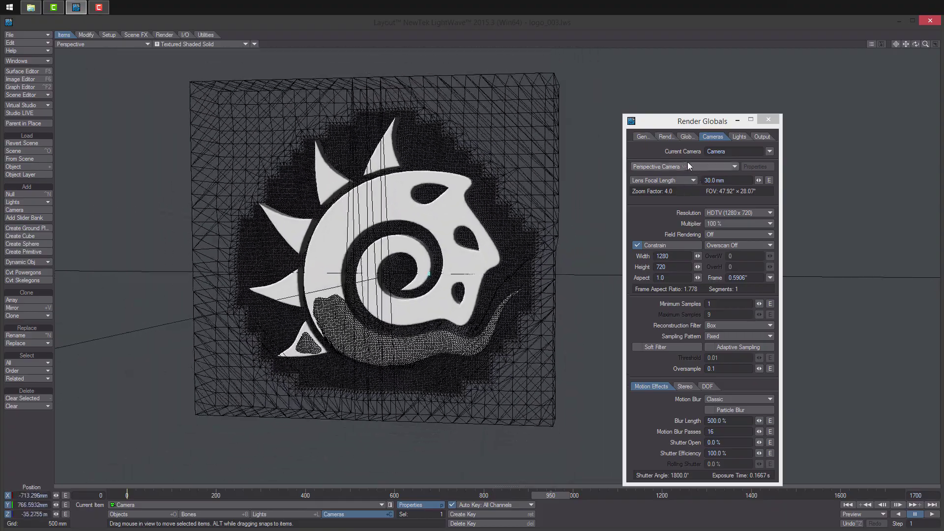
# - Disable all raytracing options, render lines, lens flares, two-sided area lights, shadow maps, volumetric lights and mipmapping, and set the ray recursion limit to 2
pyautogui.click(667, 137)
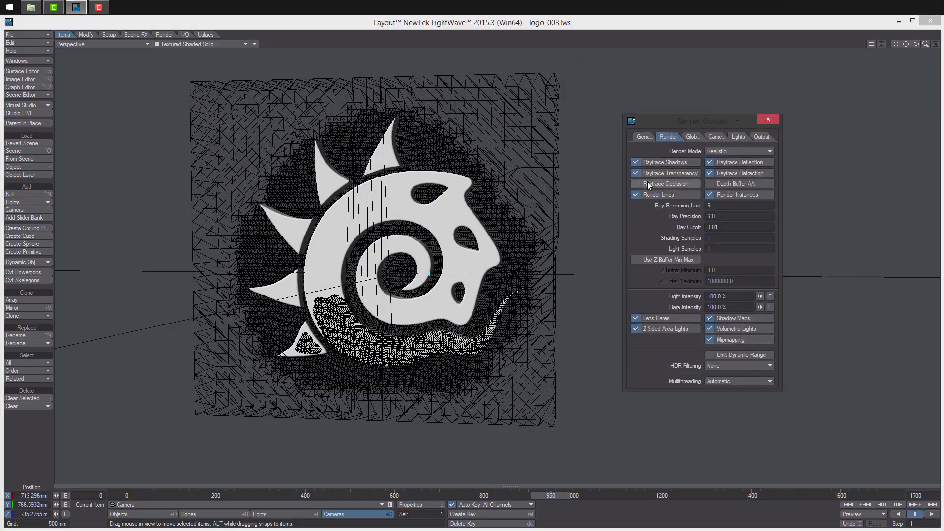
pyautogui.click(661, 162)
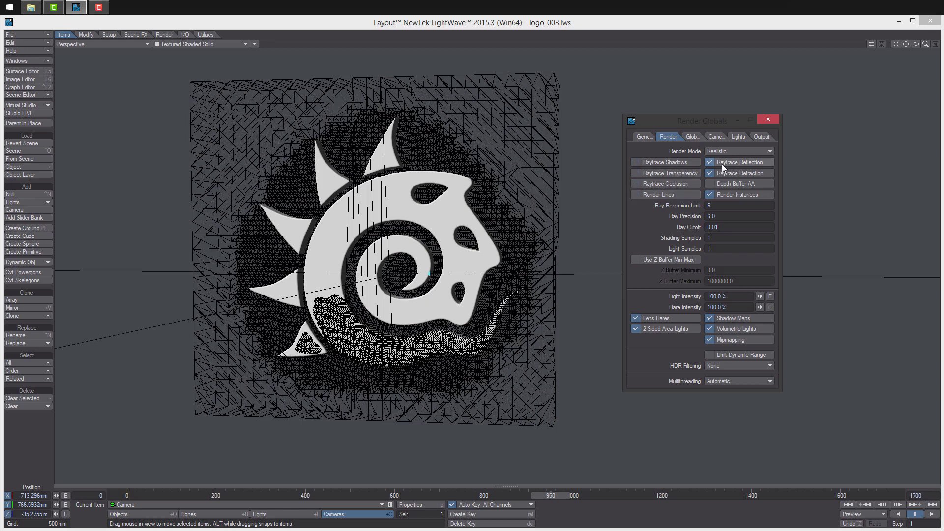
pyautogui.click(722, 163)
pyautogui.click(723, 173)
pyautogui.click(645, 329)
pyautogui.click(711, 318)
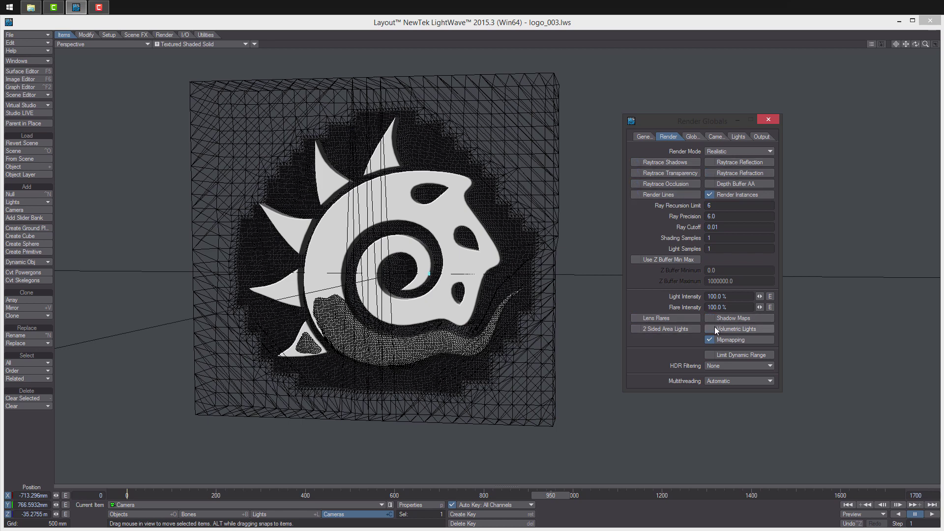
pyautogui.click(710, 329)
pyautogui.click(710, 340)
pyautogui.click(710, 205)
pyautogui.write('2')
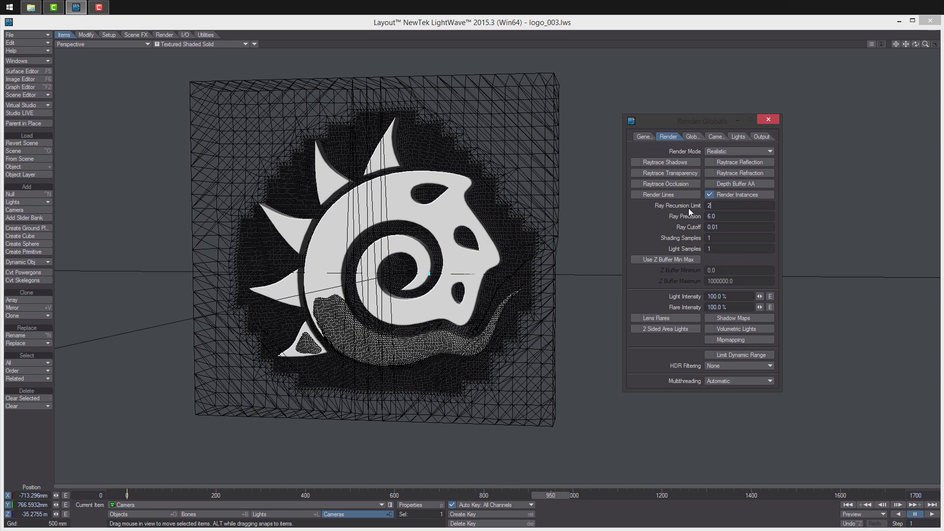
# - Set the indirect bounces of the Monte Carlo radiosity to 2 and return to the camera render settings
pyautogui.click(690, 137)
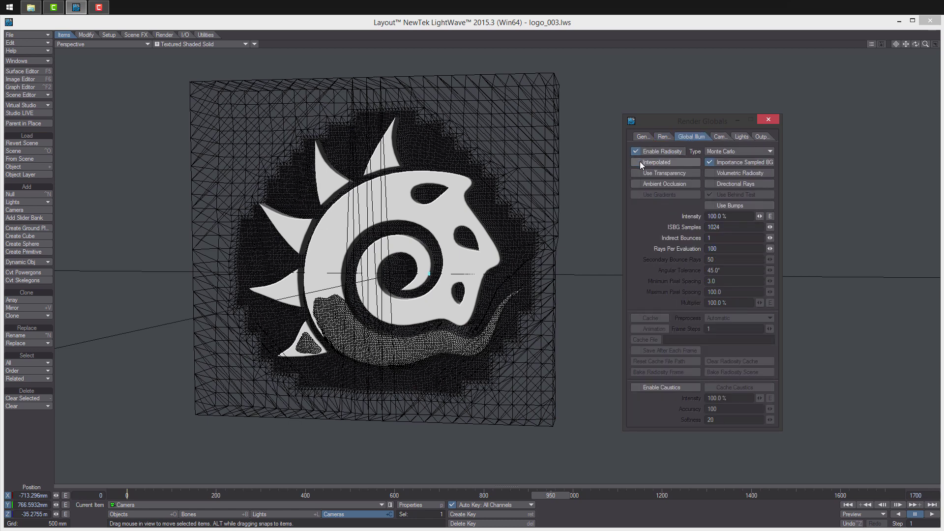
pyautogui.click(738, 154)
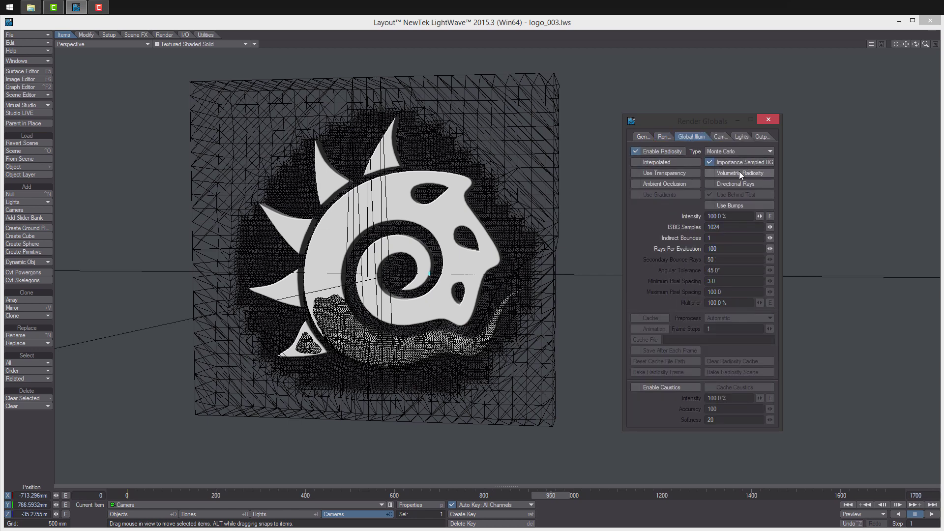
pyautogui.click(713, 237)
pyautogui.write('2')
pyautogui.click(663, 136)
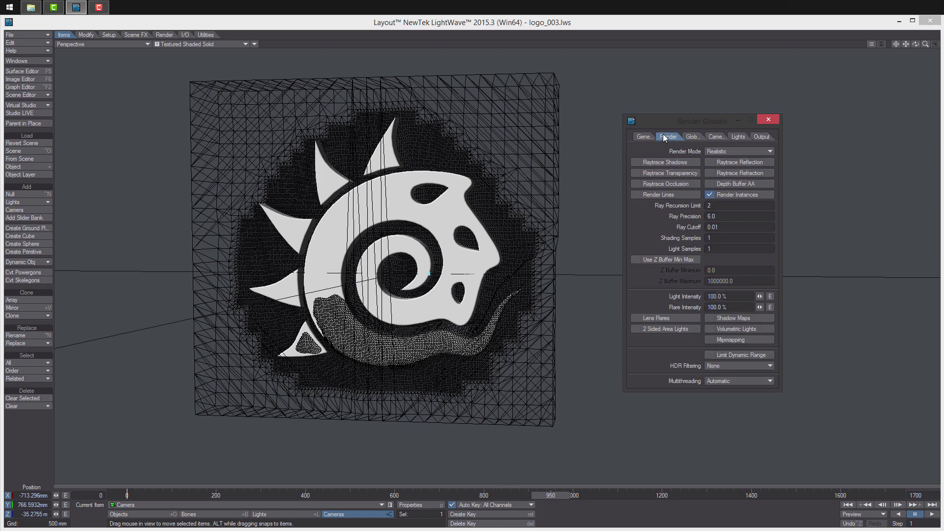
pyautogui.click(711, 136)
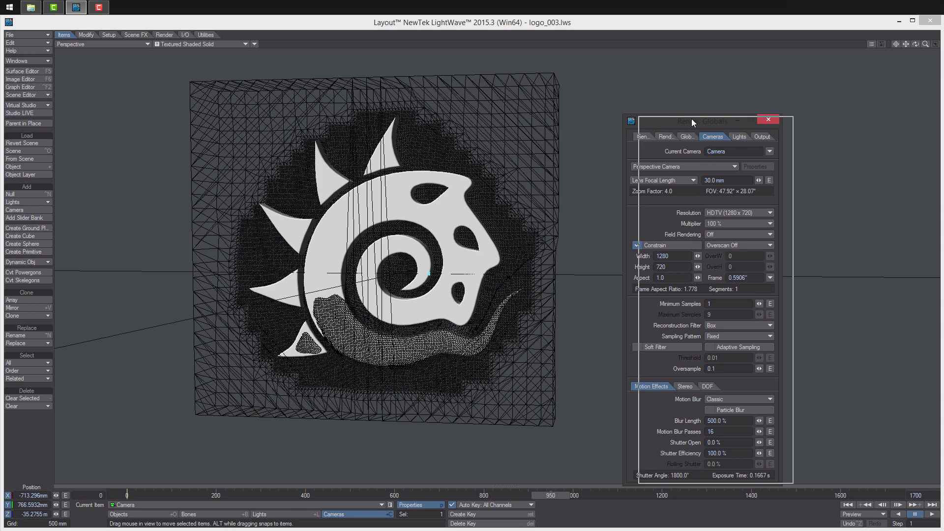
# - Centre the camera on the logo by setting its X and Y position to 0 m at frame 0, and close the render settings
pyautogui.moveTo(692, 119); pyautogui.dragTo(763, 86)
pyautogui.press('6')
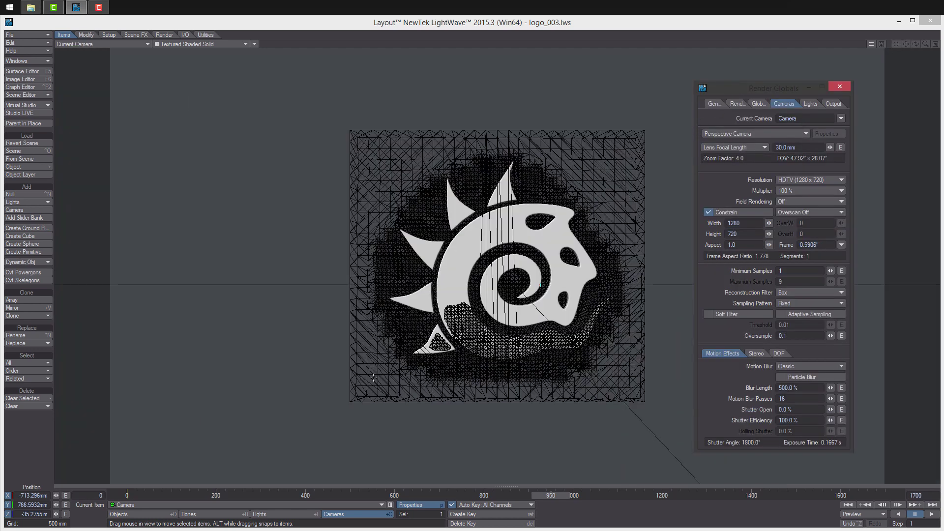
pyautogui.moveTo(549, 495); pyautogui.dragTo(127, 496)
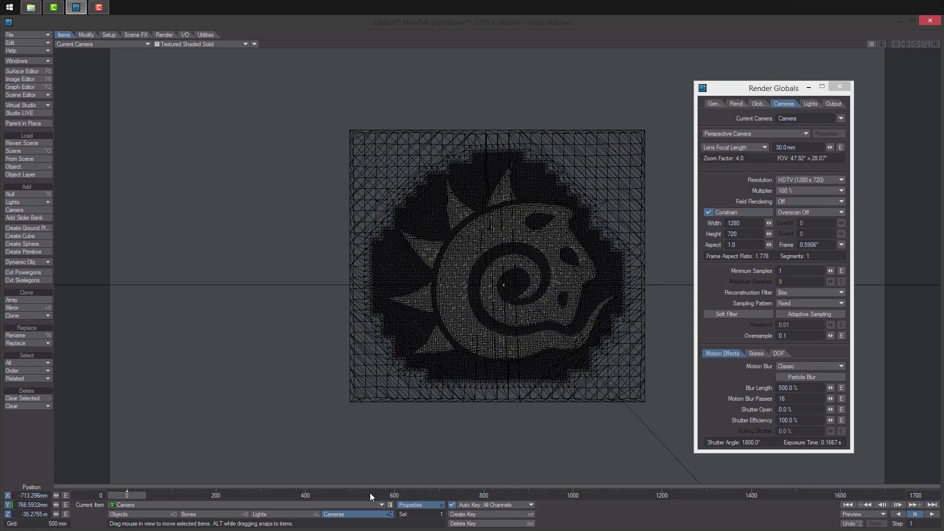
pyautogui.click(32, 496)
pyautogui.write('0')
pyautogui.press('Tab')
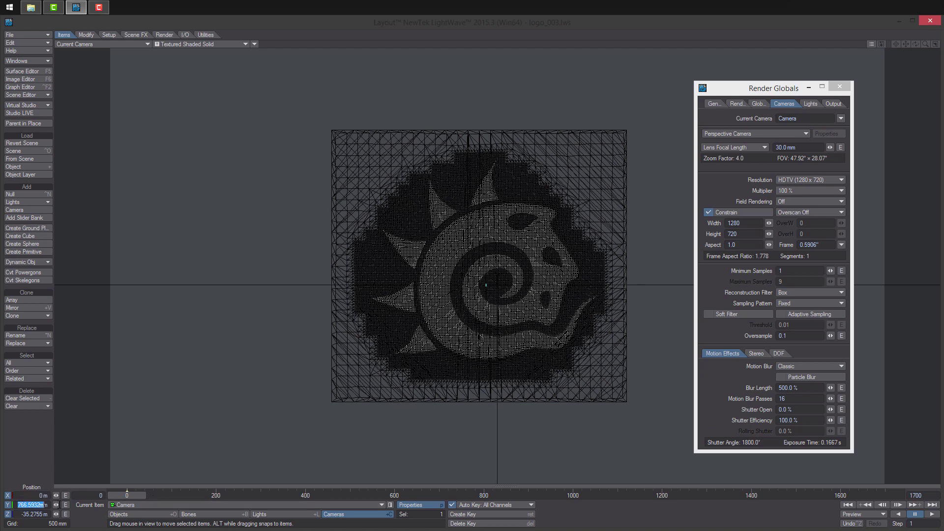
pyautogui.write('0')
pyautogui.press('Return')
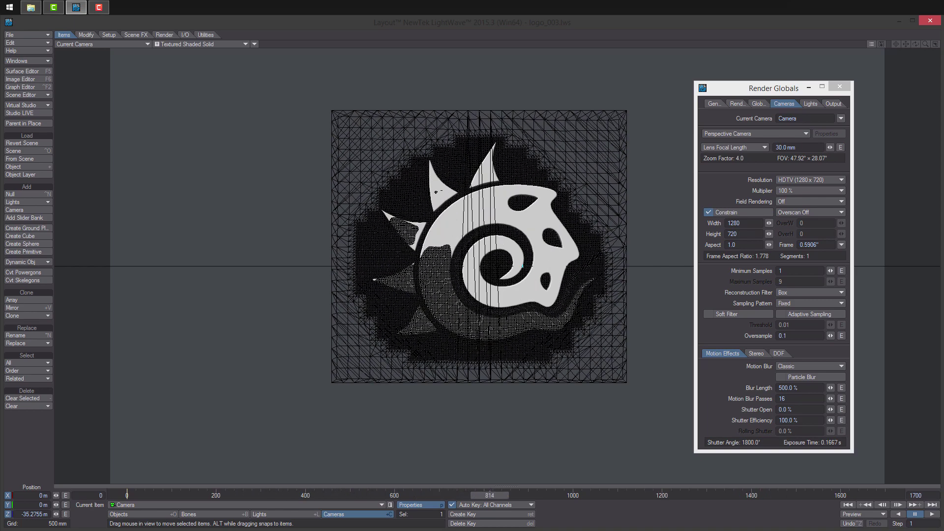
pyautogui.click(840, 87)
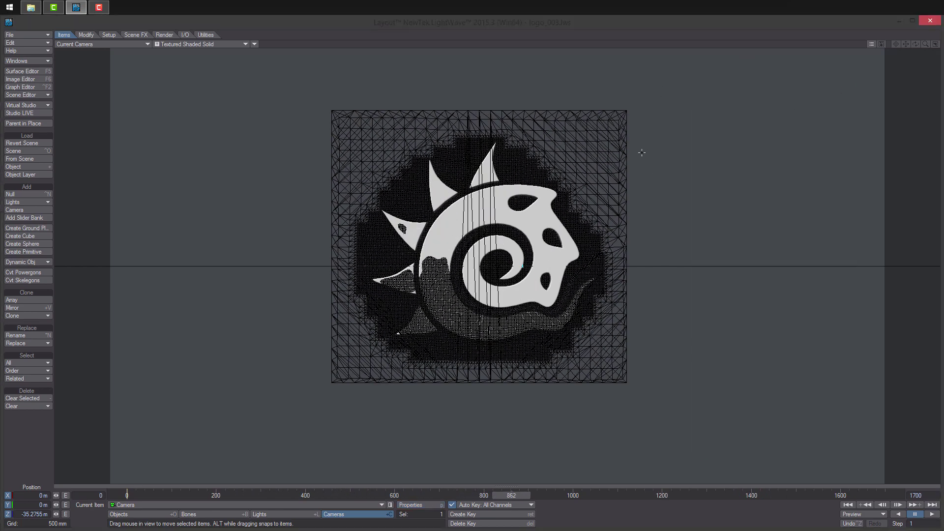
# - Create a 60 m by 60 m ground plane with one segment per direction and save it as GroundPlane.lwo
pyautogui.press('4')
pyautogui.scroll(-4, 598, 168)
pyautogui.keyDown('alt'); pyautogui.moveTo(599, 169); pyautogui.dragTo(517, 172); pyautogui.keyUp('alt')
pyautogui.scroll(-2, 517, 172)
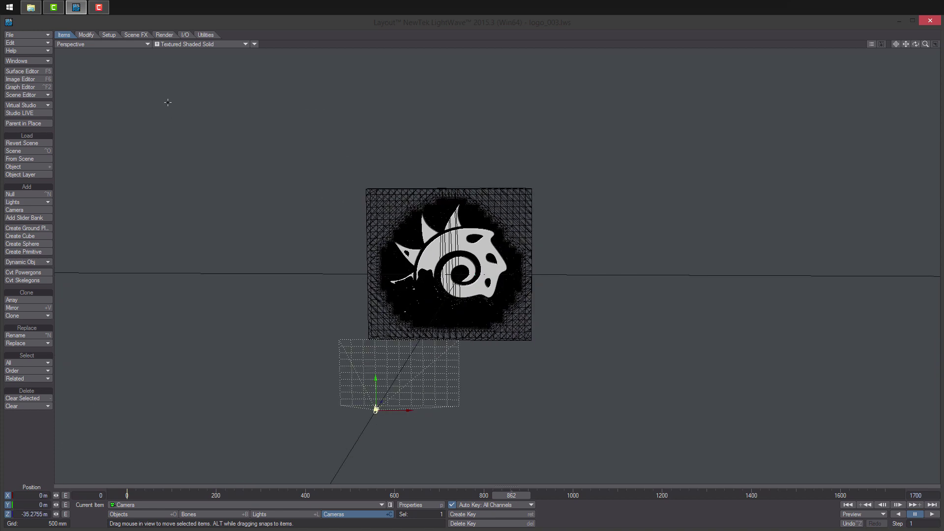
pyautogui.click(38, 228)
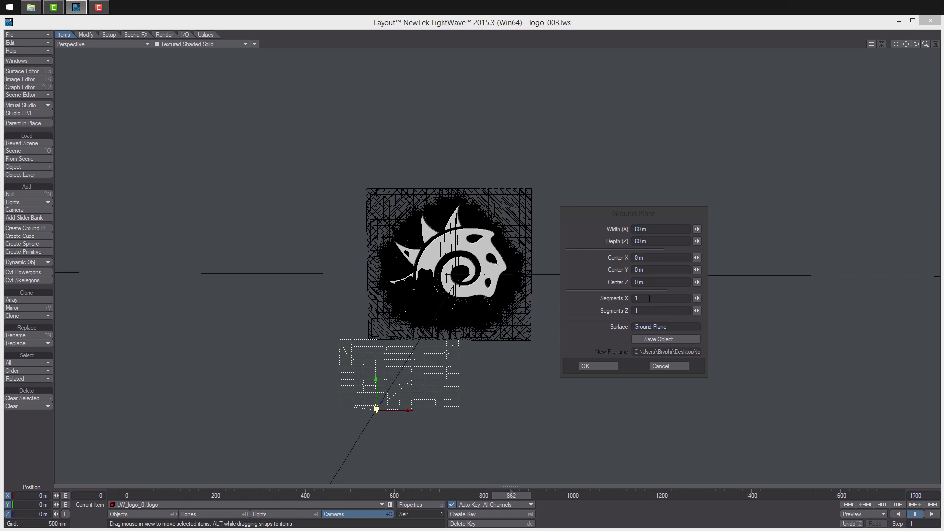
pyautogui.click(650, 339)
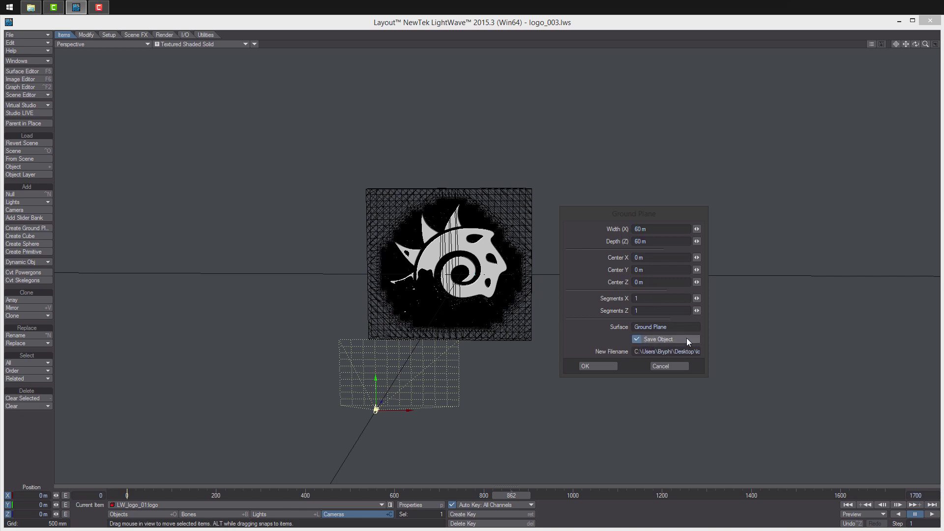
pyautogui.click(696, 351)
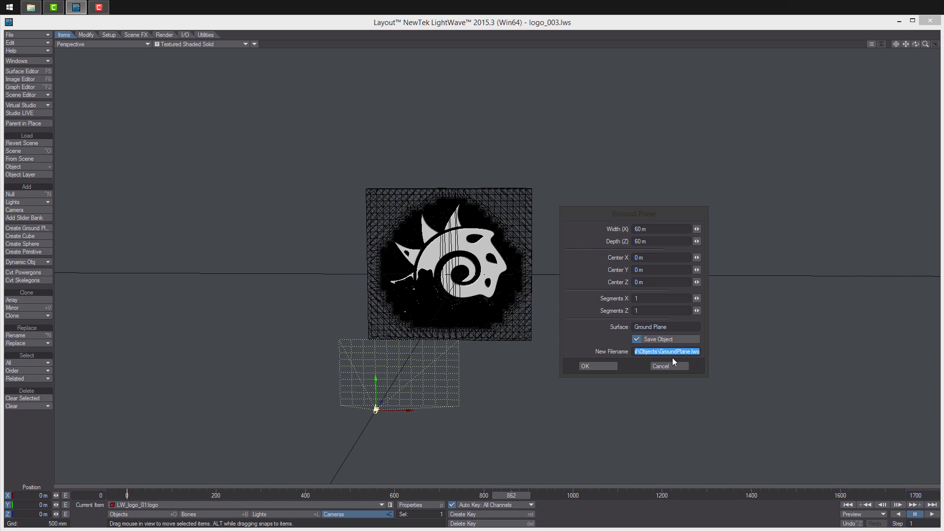
pyautogui.click(605, 365)
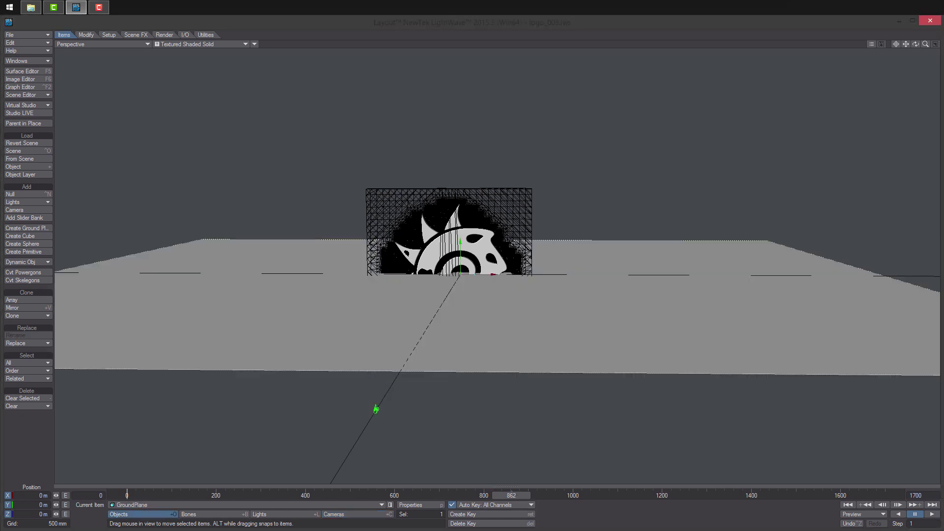
# - Stand the ground plane upright by setting its pitch to -90° at frame 0
pyautogui.press('y')
pyautogui.click(28, 505)
pyautogui.press('BackSpace')
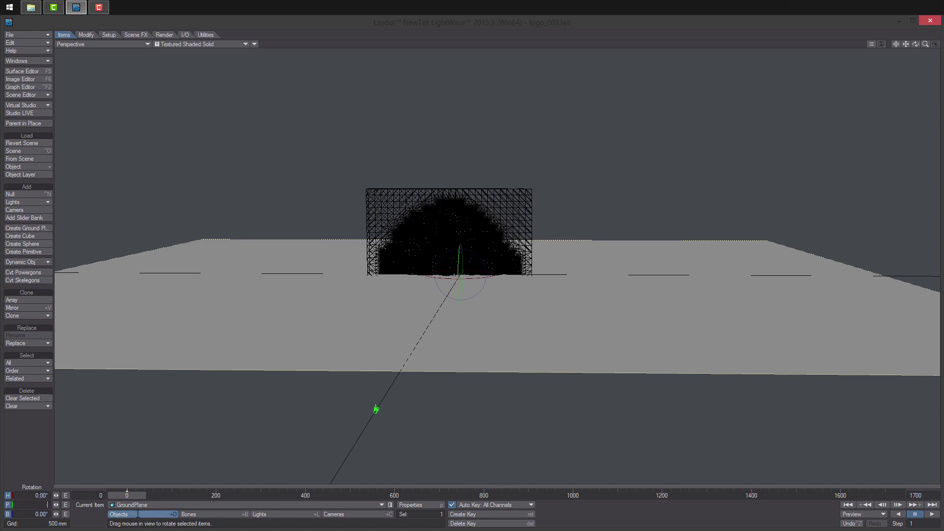
pyautogui.write('-90')
pyautogui.press('Return')
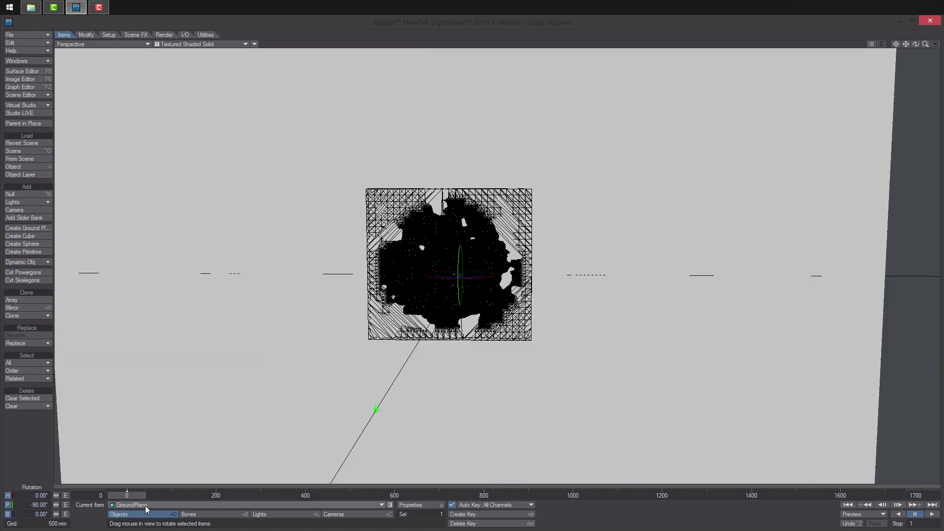
# - Move the ground plane back along Z to about 500 mm so it sits against the back face of the logo
pyautogui.press('2')
pyautogui.moveTo(925, 44); pyautogui.dragTo(935, 10)
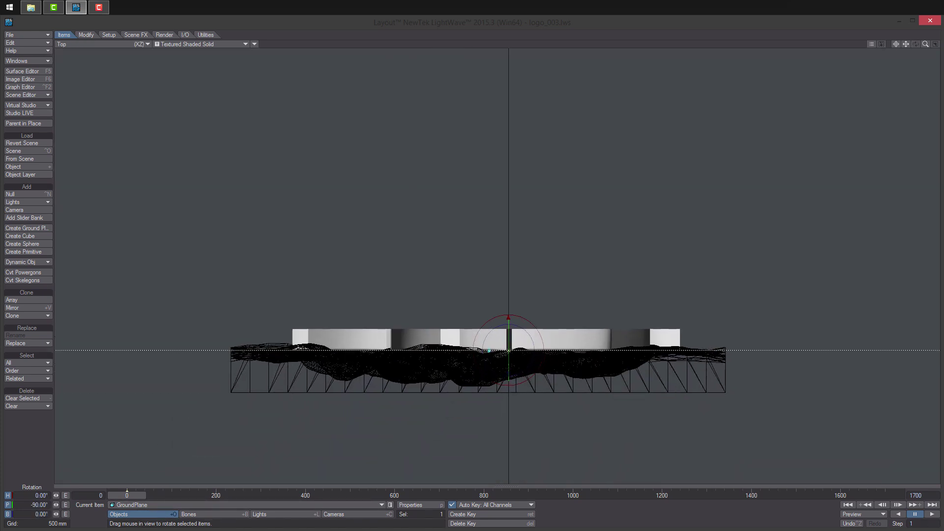
pyautogui.keyDown('alt'); pyautogui.moveTo(431, 375); pyautogui.dragTo(444, 347); pyautogui.keyUp('alt')
pyautogui.keyDown('ctrl'); pyautogui.keyDown('alt'); pyautogui.moveTo(346, 343); pyautogui.dragTo(520, 344); pyautogui.keyUp('alt'); pyautogui.keyUp('ctrl')
pyautogui.press('t')
pyautogui.moveTo(582, 423); pyautogui.dragTo(629, 350)
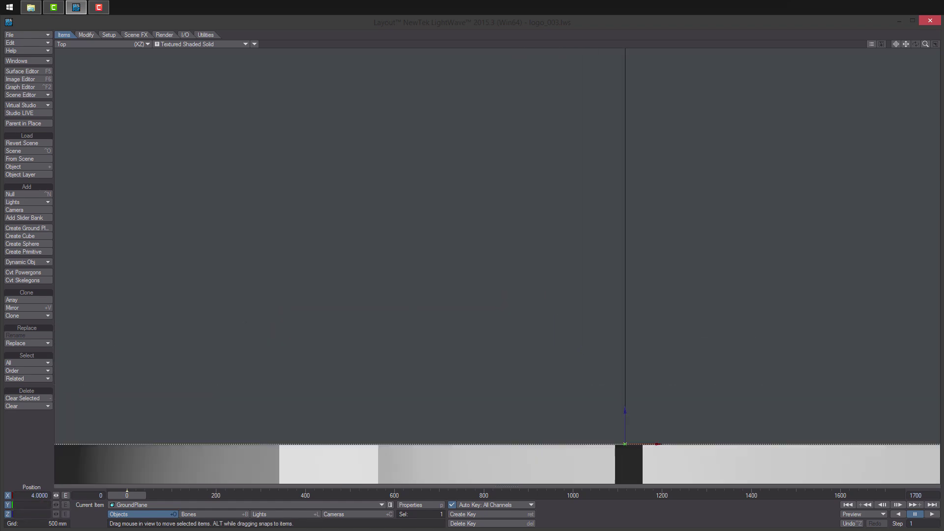
pyautogui.keyDown('alt'); pyautogui.moveTo(674, 479); pyautogui.dragTo(668, 246); pyautogui.keyUp('alt')
pyautogui.keyDown('alt'); pyautogui.moveTo(593, 49); pyautogui.dragTo(538, 247); pyautogui.keyUp('alt')
pyautogui.moveTo(509, 310); pyautogui.dragTo(536, 324)
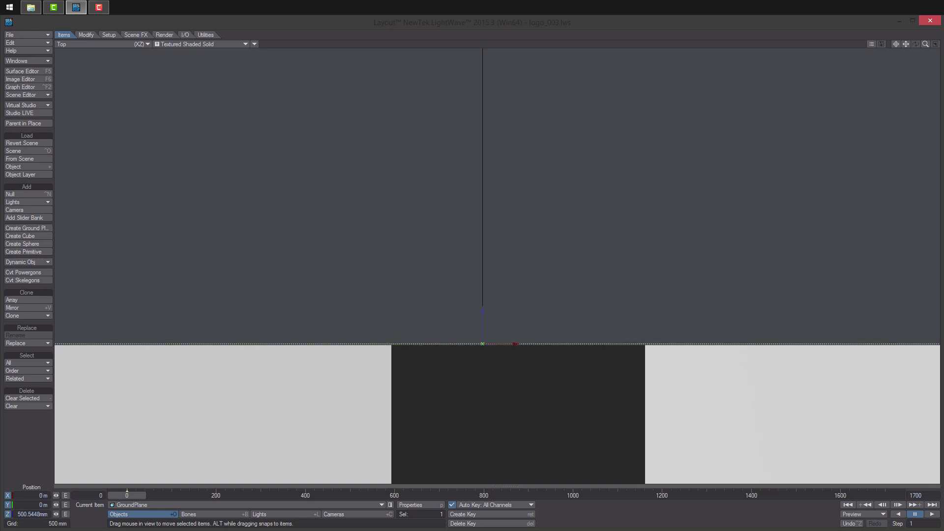
pyautogui.keyDown('ctrl'); pyautogui.keyDown('alt'); pyautogui.moveTo(526, 307); pyautogui.dragTo(627, 282); pyautogui.keyUp('alt'); pyautogui.keyUp('ctrl')
pyautogui.press('4')
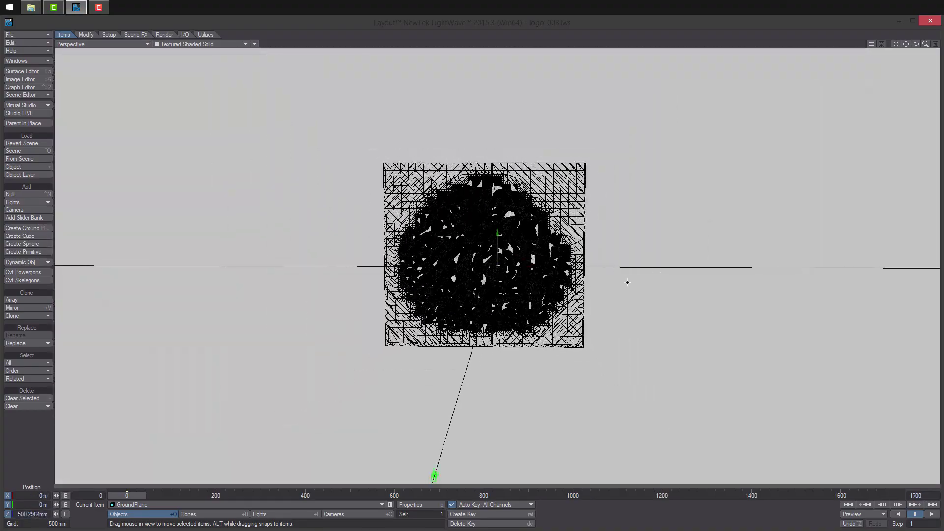
# - Show GroundPlane as a bounding box with a black item colour in the Scene Editor, and select spiral_control
pyautogui.click(36, 95)
pyautogui.click(35, 93)
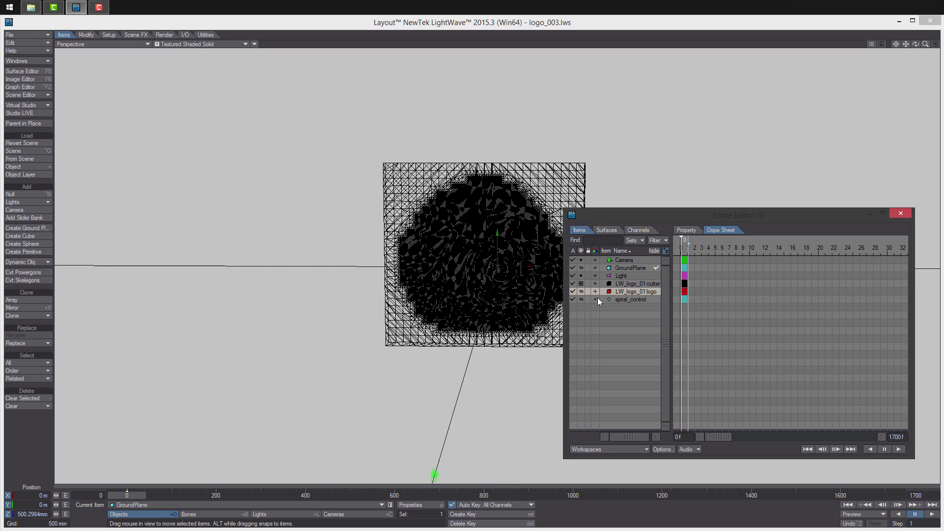
pyautogui.click(640, 268)
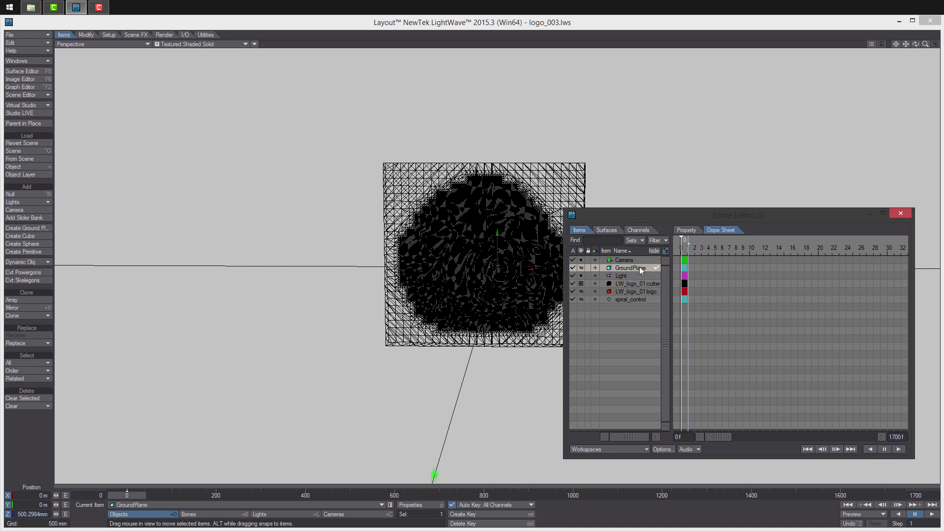
pyautogui.click(581, 268)
pyautogui.click(582, 281)
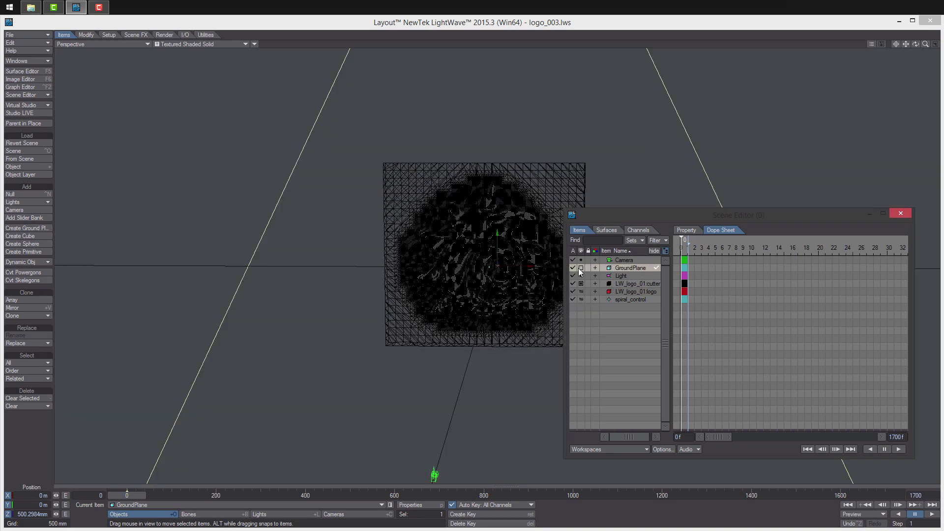
pyautogui.click(595, 267)
pyautogui.click(609, 276)
pyautogui.click(634, 300)
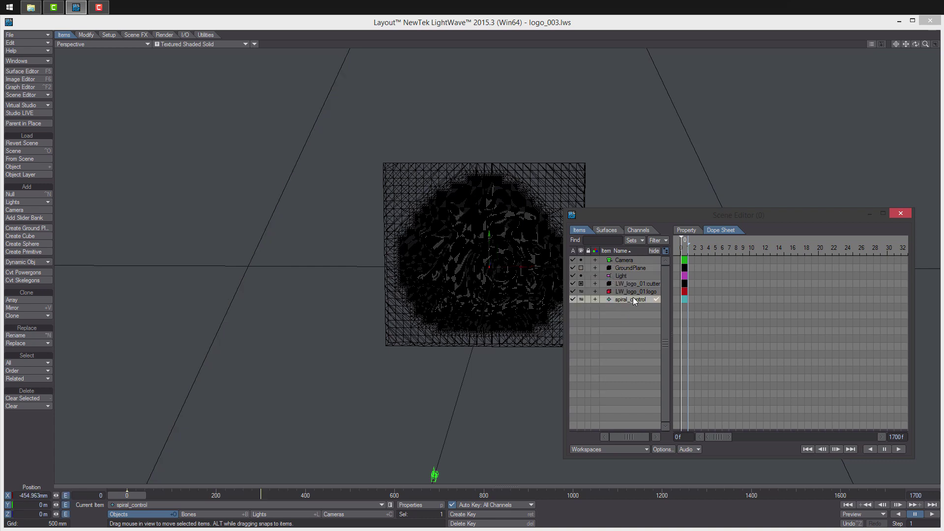
pyautogui.moveTo(791, 218); pyautogui.dragTo(740, 220)
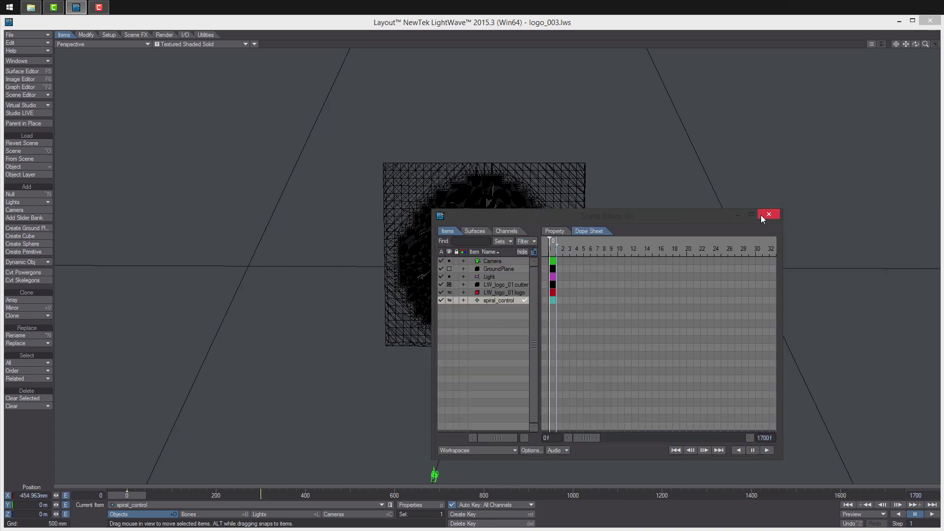
pyautogui.click(762, 218)
# - Set the Ground Plane surface colour to near black, RGB 5, 5, 5
pyautogui.click(23, 71)
pyautogui.click(660, 255)
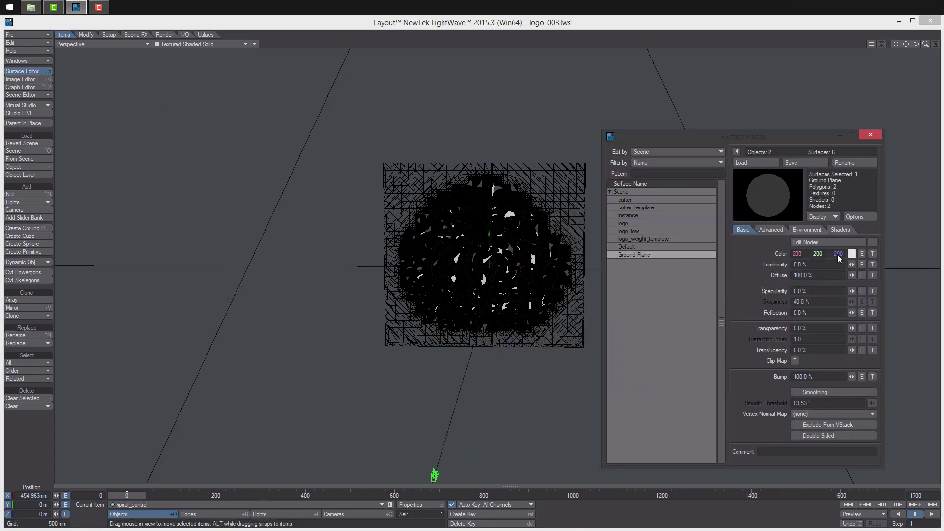
pyautogui.click(851, 254)
pyautogui.moveTo(569, 327); pyautogui.dragTo(569, 347)
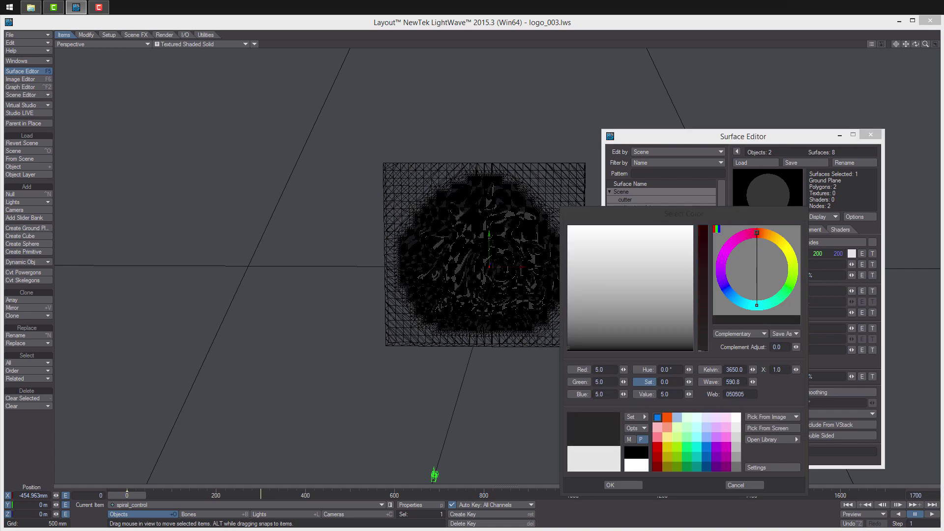
pyautogui.click(624, 485)
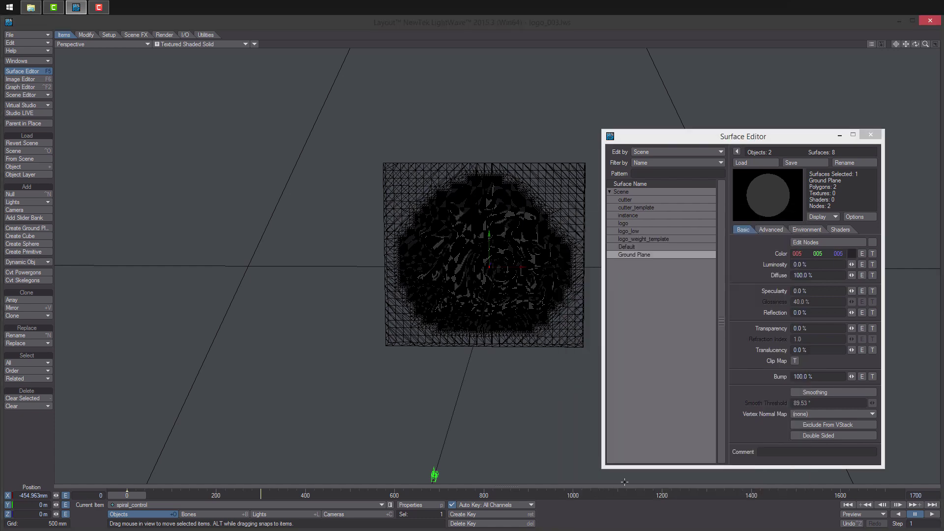
# - Give the cutter and logo surfaces an orange-red colour of RGB 255, 28, 0 and check them through the camera
pyautogui.click(651, 200)
pyautogui.keyDown('ctrl'); pyautogui.click(648, 224); pyautogui.keyUp('ctrl')
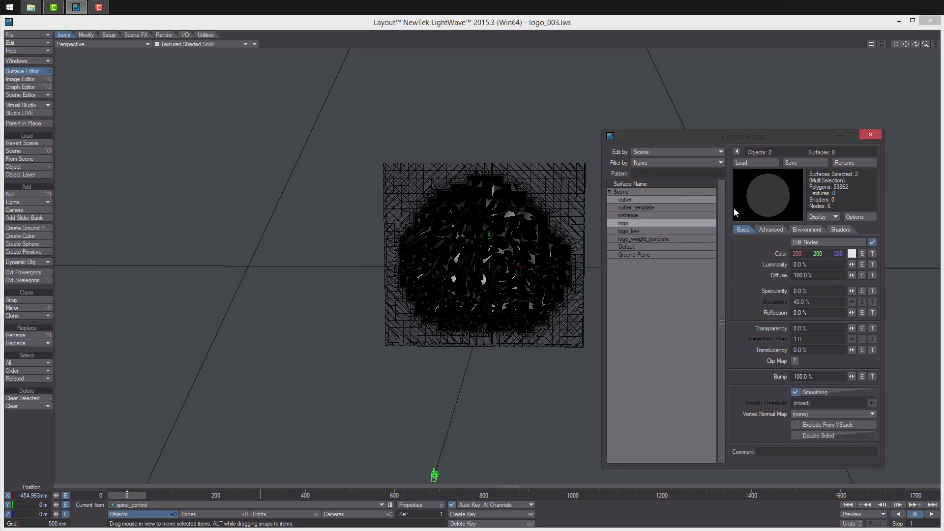
pyautogui.click(852, 253)
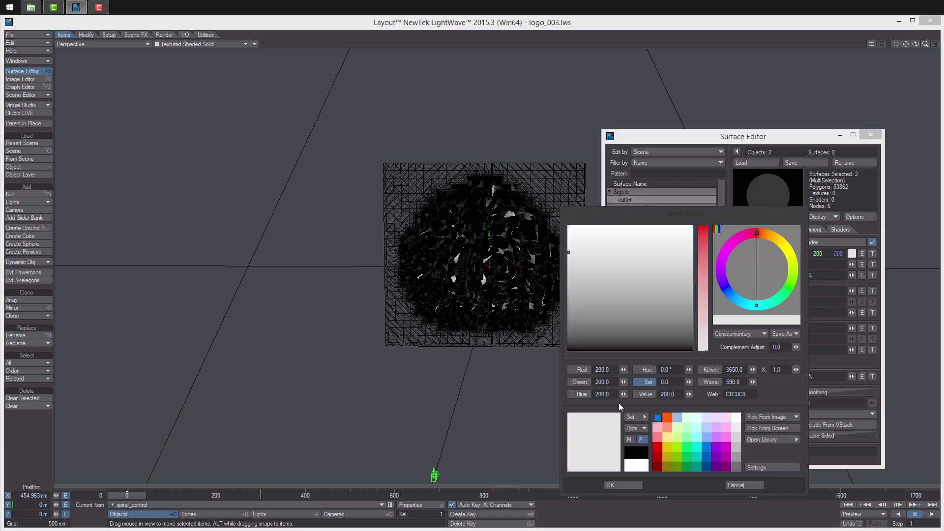
pyautogui.click(668, 417)
pyautogui.click(623, 485)
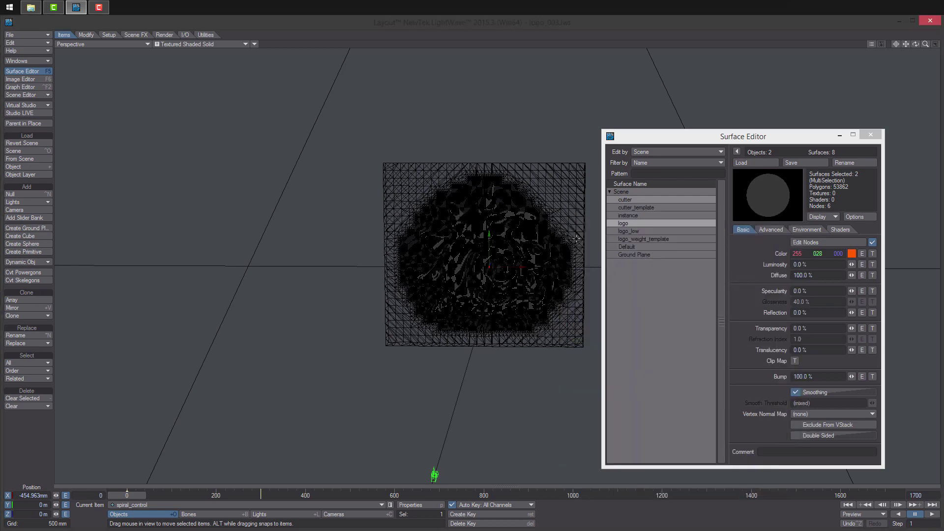
pyautogui.press('5')
pyautogui.press('6')
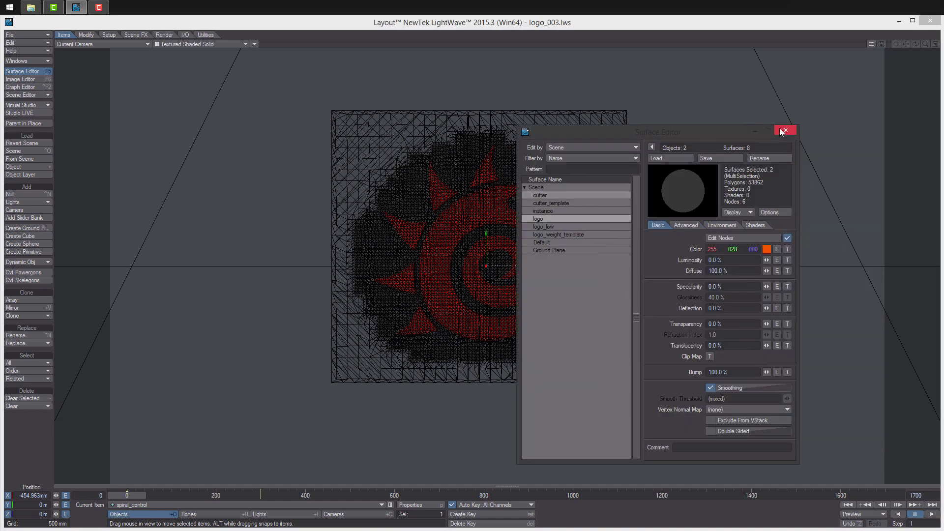
pyautogui.click(781, 130)
# - Scrub to about frame 296 to check the reveal and delete the spiral_control null from the scene
pyautogui.moveTo(142, 495); pyautogui.dragTo(276, 495)
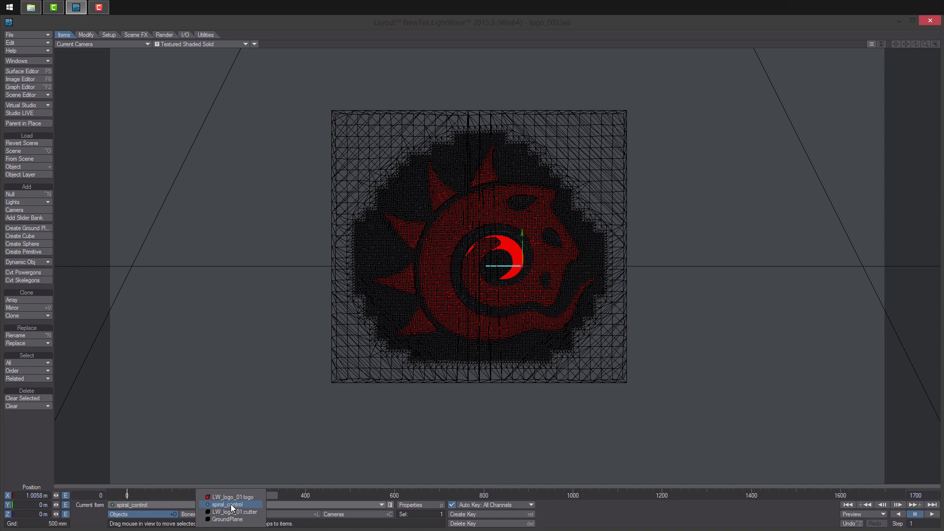
pyautogui.press('-')
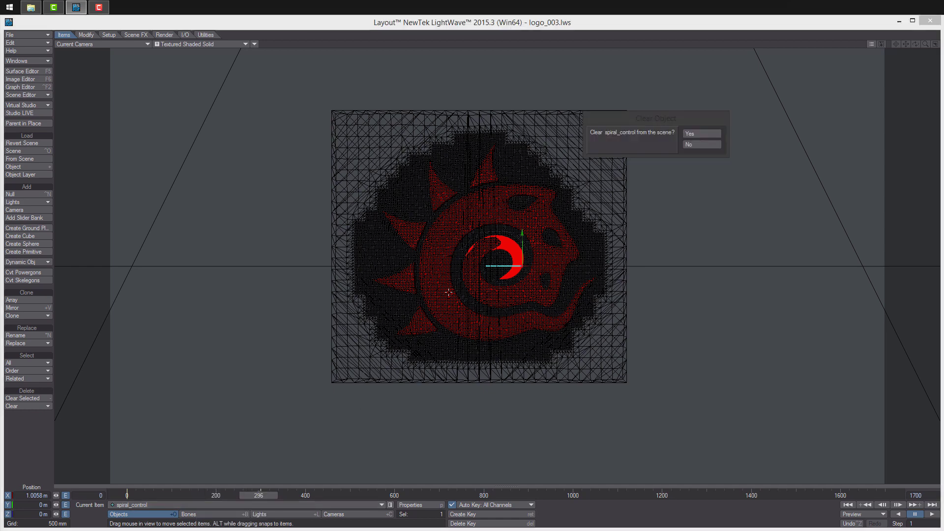
pyautogui.click(702, 133)
pyautogui.hotkey('shift', 'b')
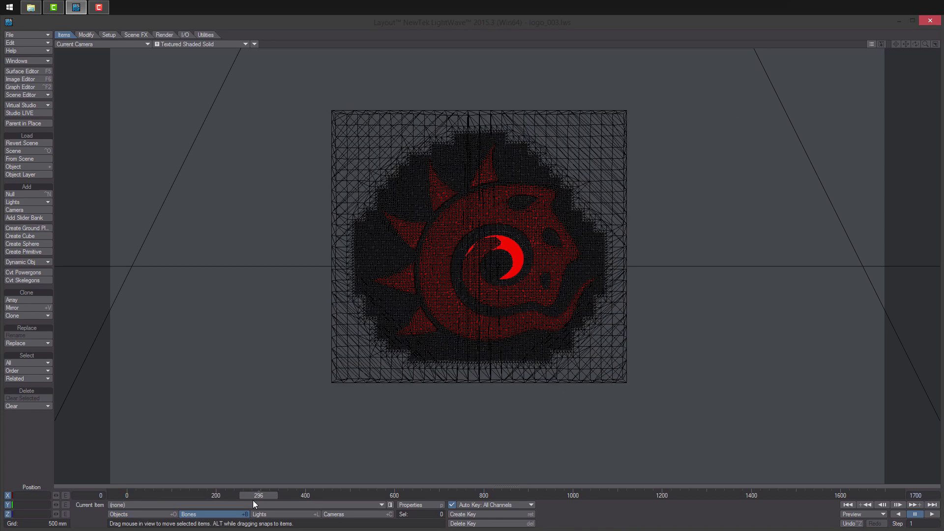
# - Go to frame 553 and open the texture of the backdrop's Textured Environment for editing
pyautogui.moveTo(253, 497); pyautogui.dragTo(374, 496)
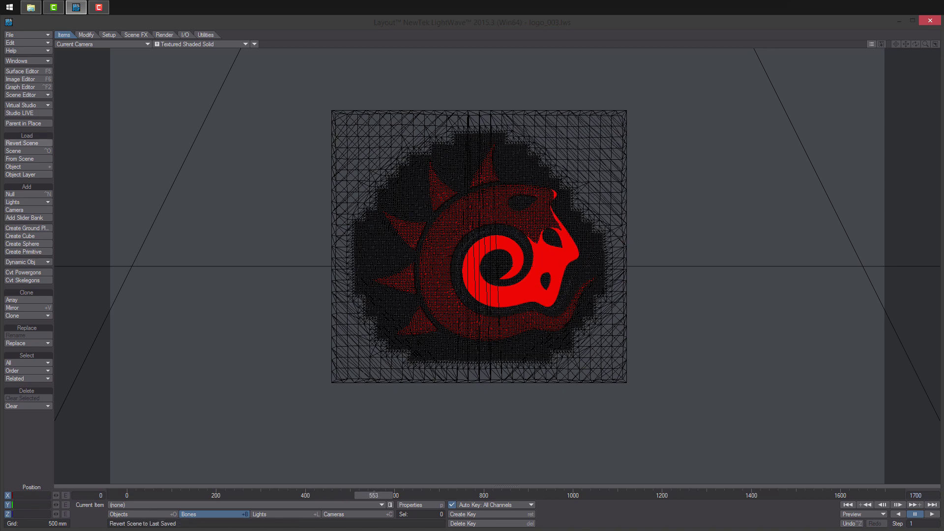
pyautogui.click(31, 61)
pyautogui.click(70, 155)
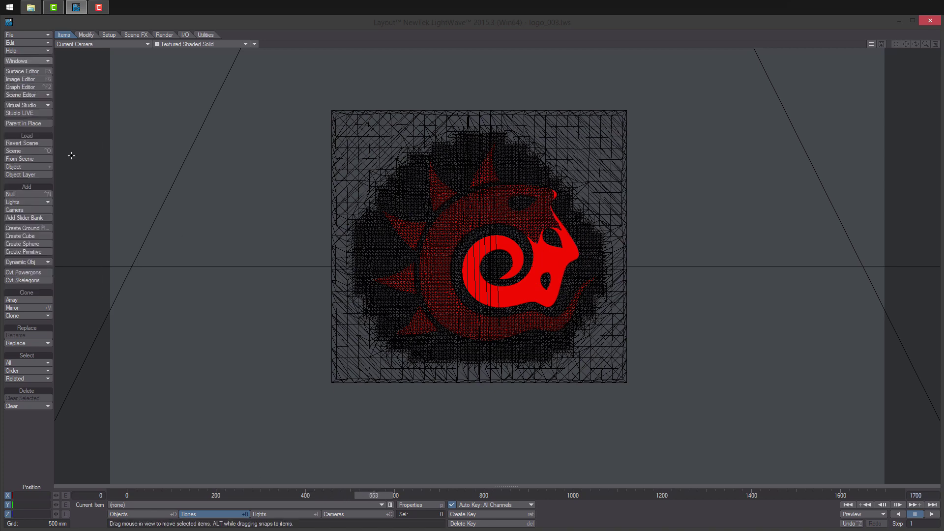
pyautogui.click(129, 309)
pyautogui.click(137, 346)
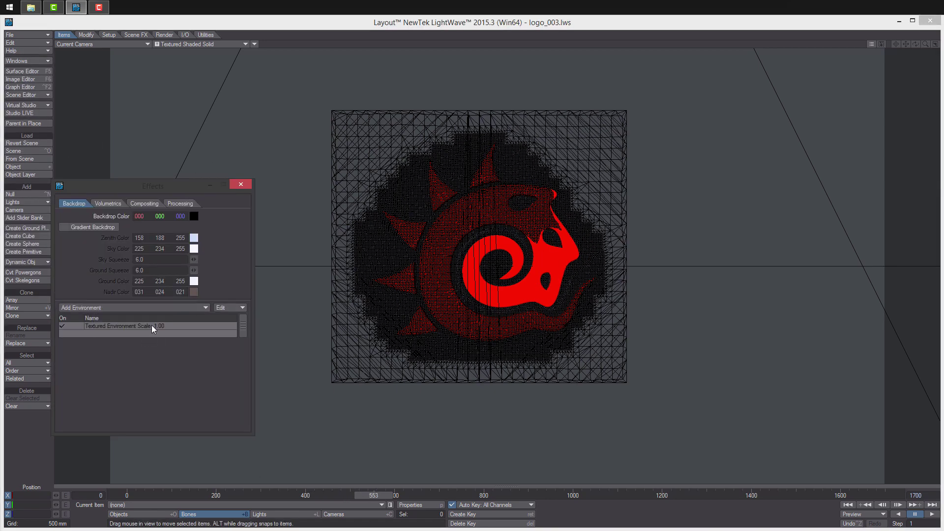
pyautogui.click(152, 325)
pyautogui.click(200, 377)
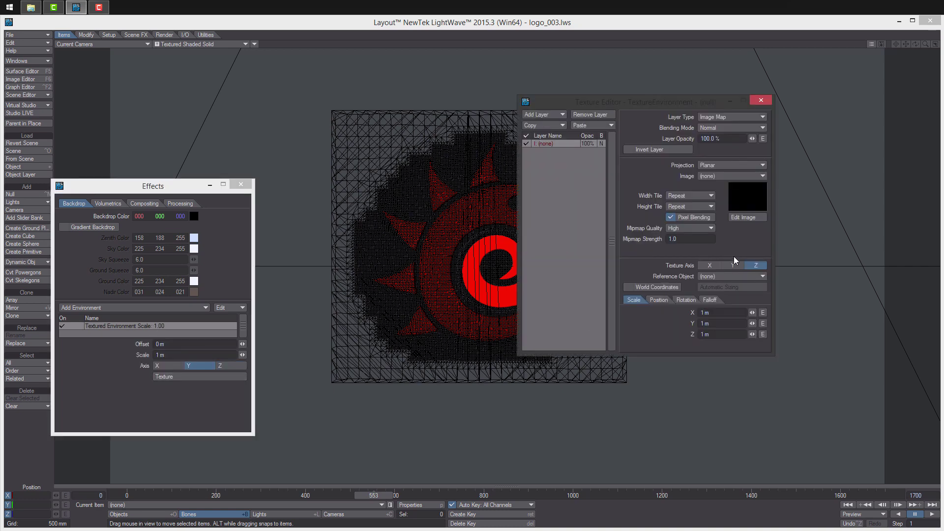
# - Set the environment texture to spherical projection and load the studio_small_05_4k image into it
pyautogui.click(728, 165)
pyautogui.click(722, 178)
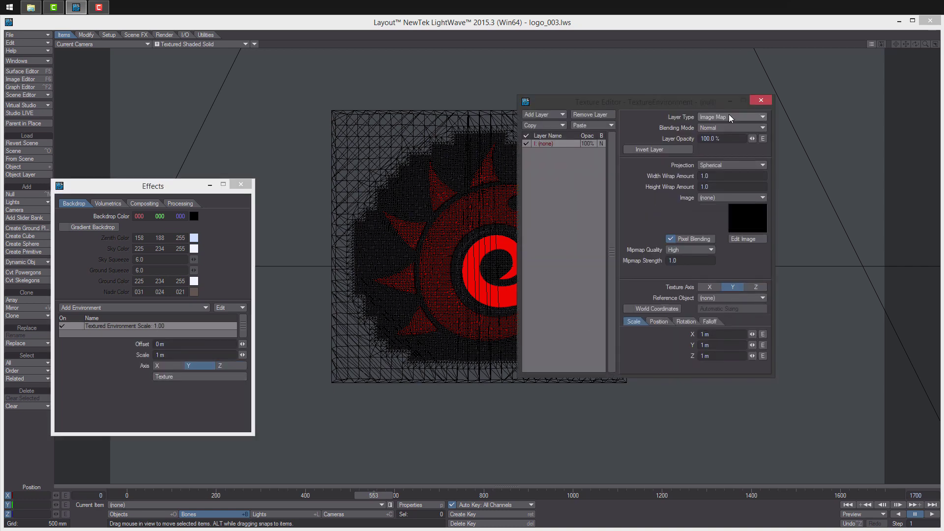
pyautogui.click(727, 204)
pyautogui.doubleClick(132, 99)
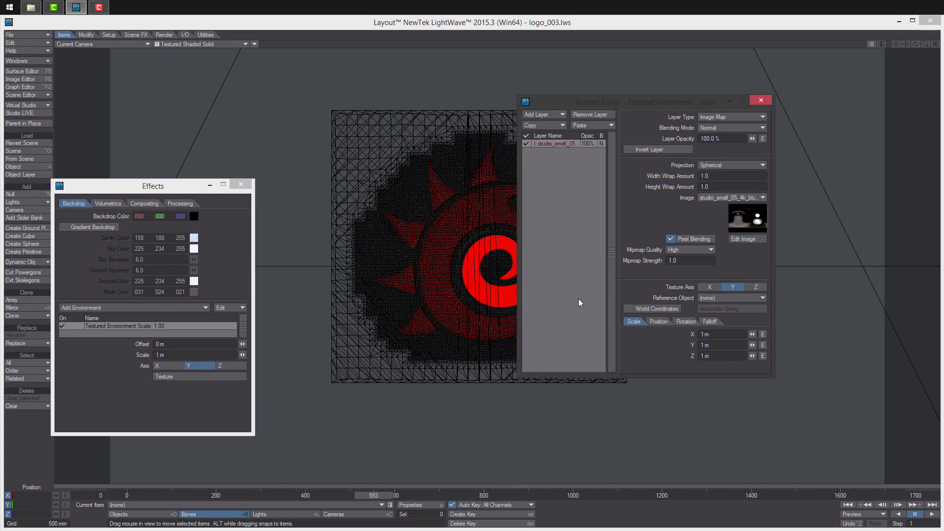
# - Set the environment texture's heading rotation to -45° and close the Effects window
pyautogui.click(687, 322)
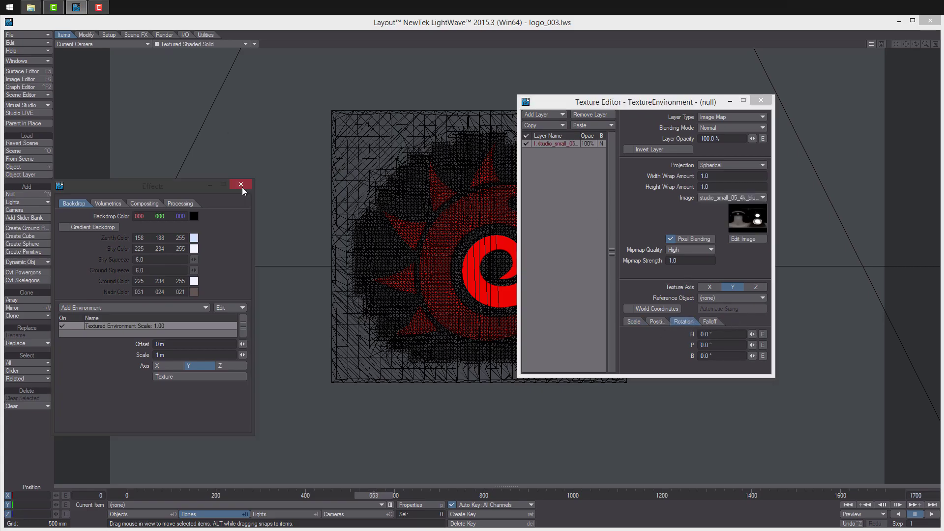
pyautogui.click(241, 185)
pyautogui.moveTo(565, 103); pyautogui.dragTo(682, 120)
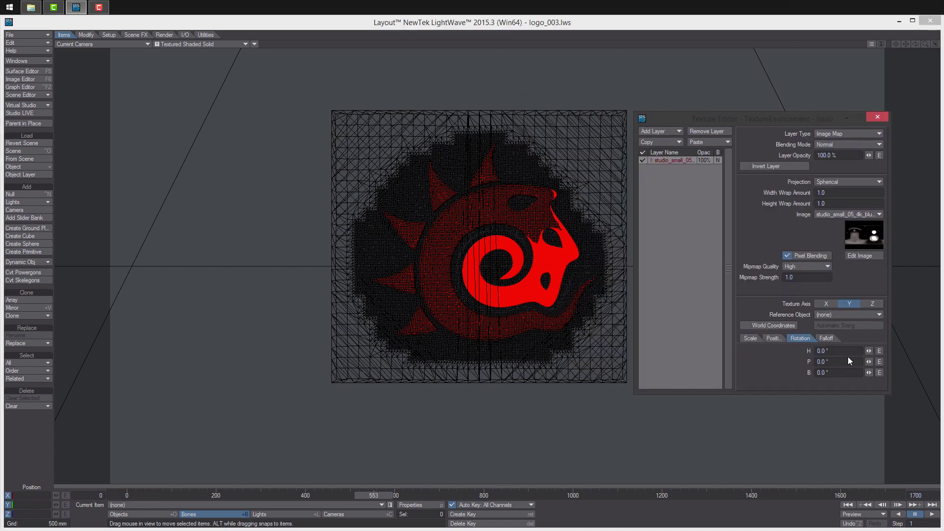
pyautogui.click(837, 351)
pyautogui.write('-')
pyautogui.write('44')
# - Preview the logo reveal in VPR at frames 708 and 1115, and look at the VPR options
pyautogui.click(209, 44)
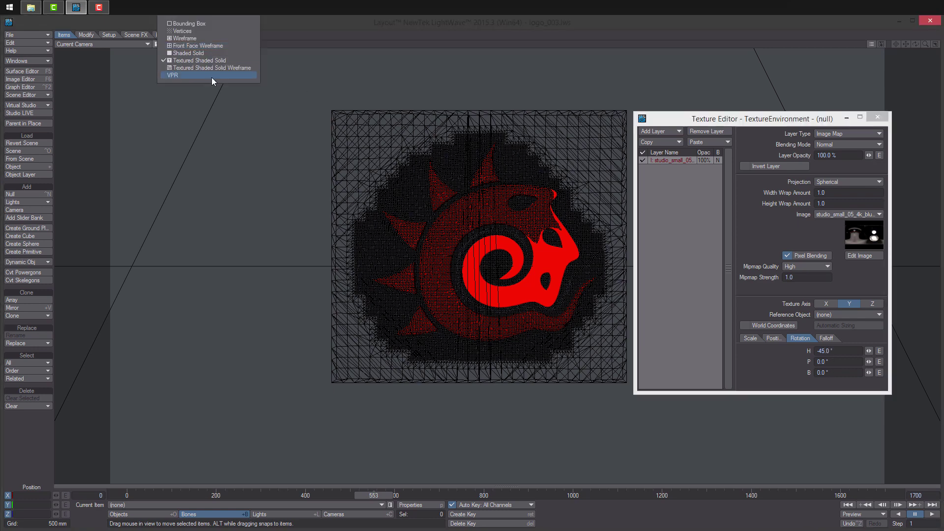
pyautogui.click(211, 76)
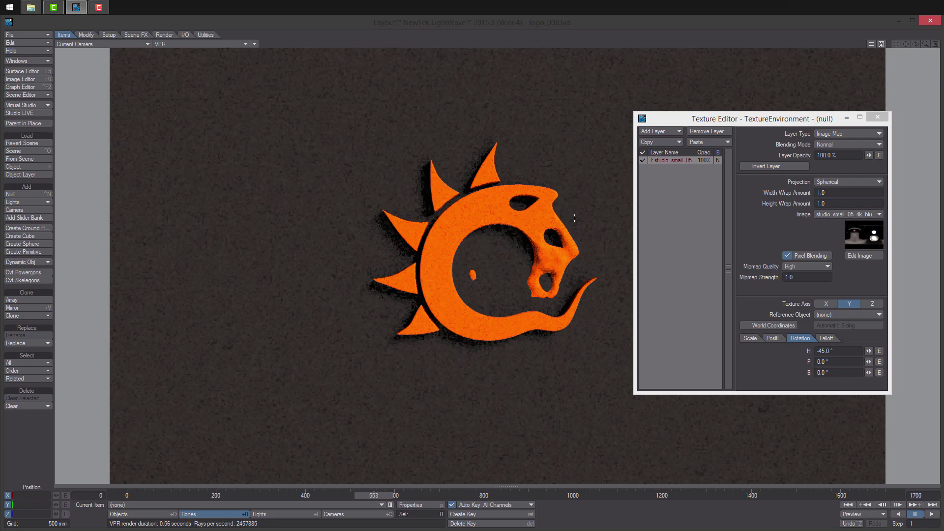
pyautogui.moveTo(371, 495)
pyautogui.mouseDown()
pyautogui.moveTo(362, 495)
pyautogui.moveTo(558, 491)
pyautogui.moveTo(584, 501)
pyautogui.moveTo(443, 495)
pyautogui.mouseUp()
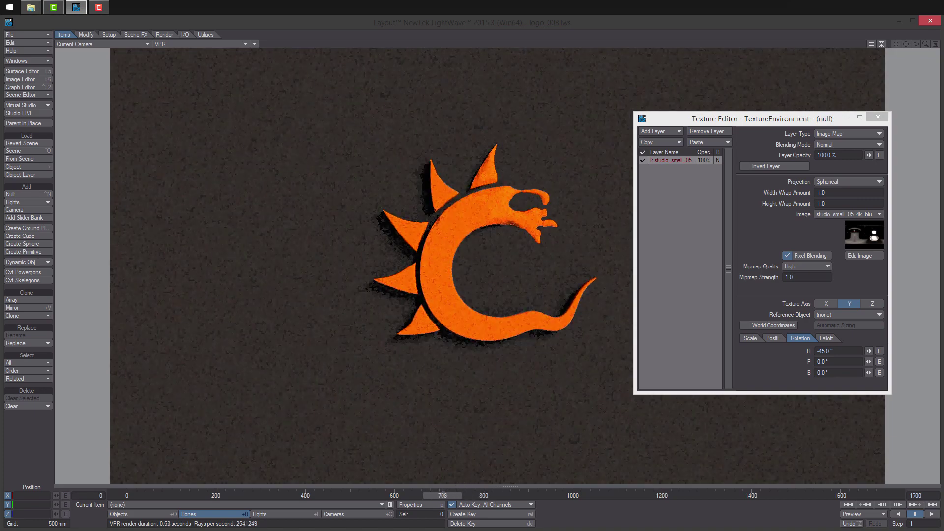
pyautogui.moveTo(443, 495)
pyautogui.mouseDown()
pyautogui.moveTo(138, 495)
pyautogui.moveTo(809, 495)
pyautogui.moveTo(624, 495)
pyautogui.mouseUp()
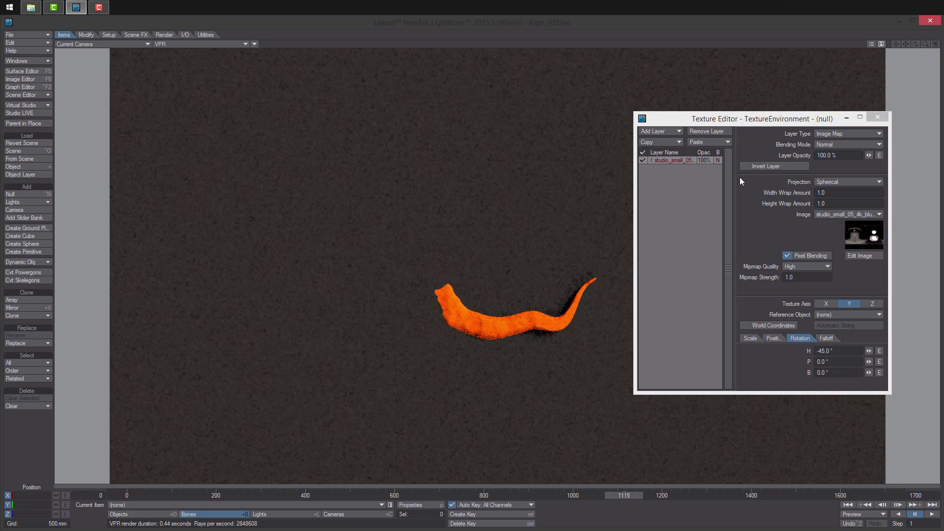
pyautogui.click(874, 44)
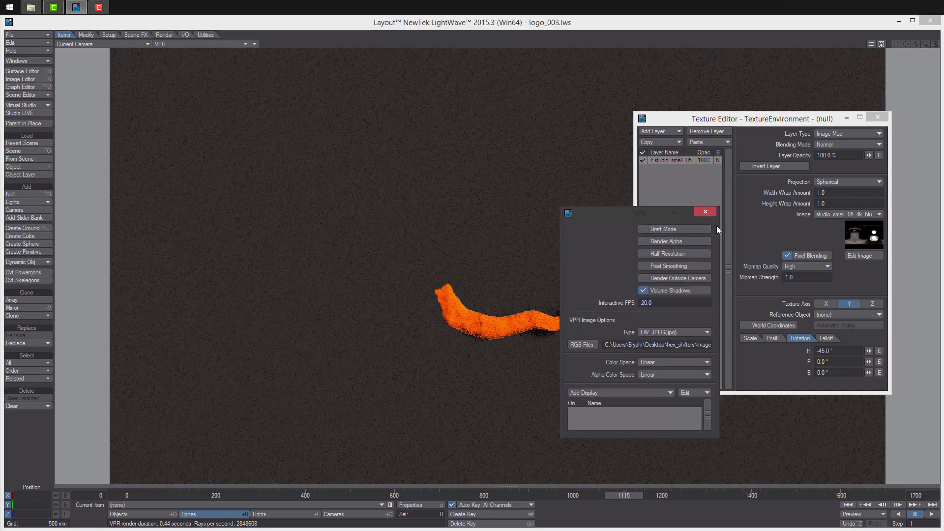
pyautogui.click(705, 210)
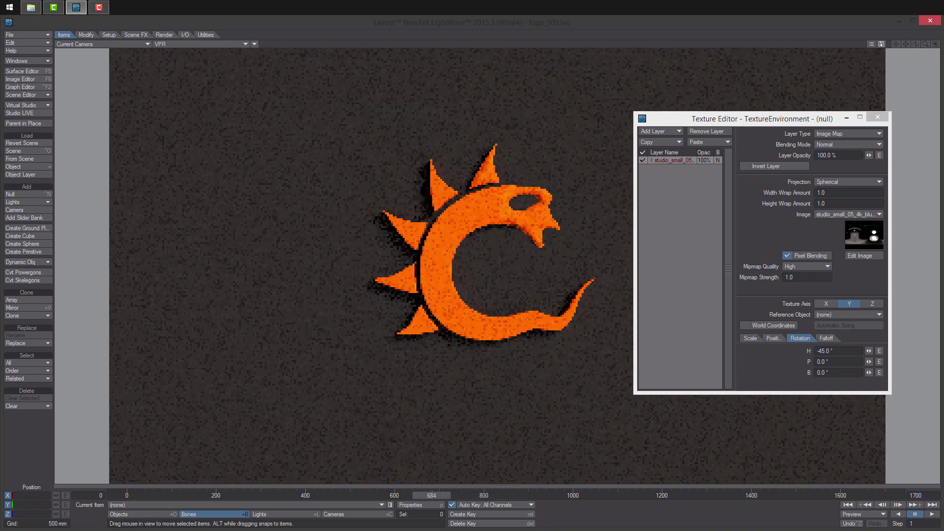
# - Restart the VPR preview at frame 684, set the environment texture's pitch rotation to 31.8° and close its editor
pyautogui.click(196, 45)
pyautogui.click(202, 71)
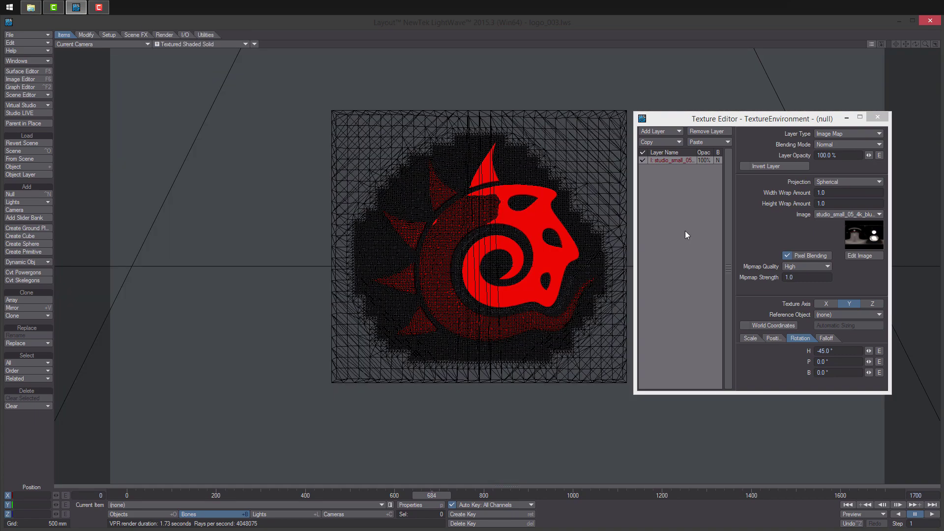
pyautogui.click(201, 44)
pyautogui.click(197, 79)
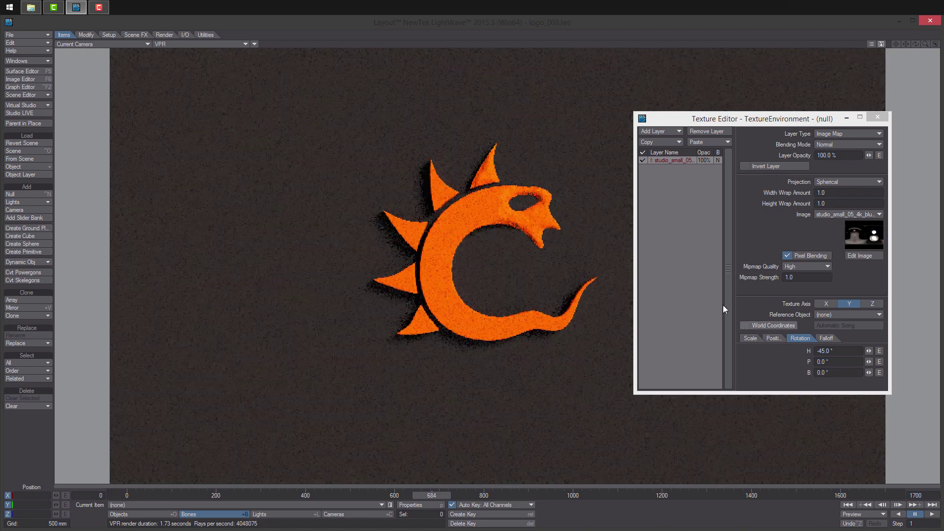
pyautogui.moveTo(869, 362)
pyautogui.mouseDown()
pyautogui.moveTo(849, 362)
pyautogui.moveTo(885, 362)
pyautogui.mouseUp()
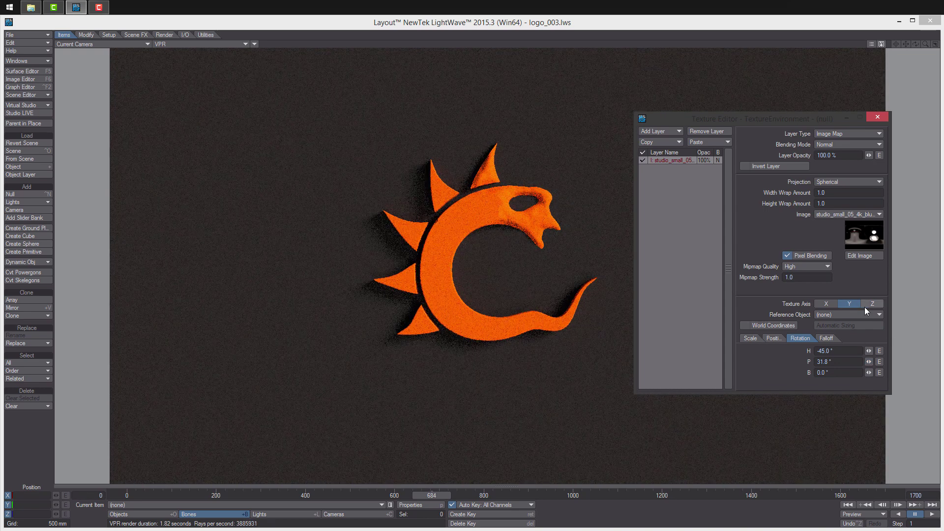
pyautogui.click(876, 118)
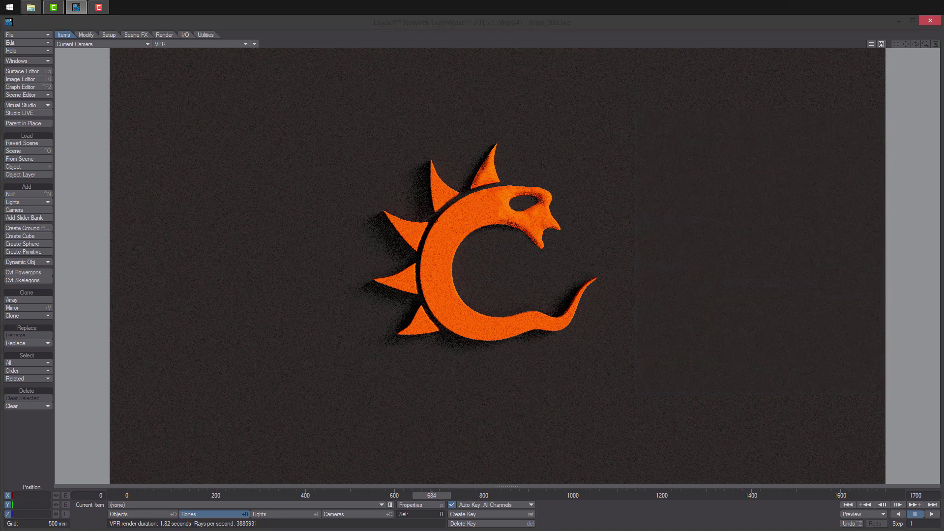
# - Return the viewport to Textured Shaded Solid and pull the camera back to Z -39.9155 m at frame 0
pyautogui.click(196, 44)
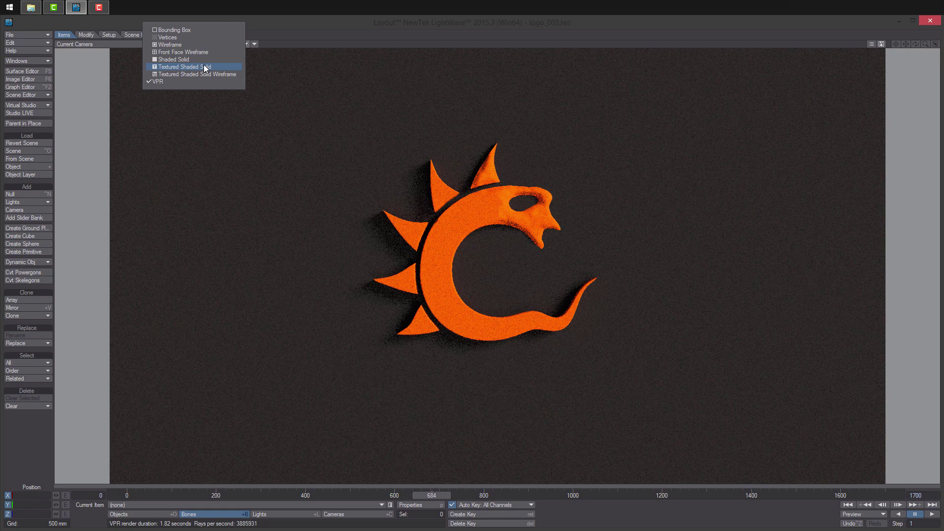
pyautogui.click(205, 68)
pyautogui.hotkey('shift', 'c')
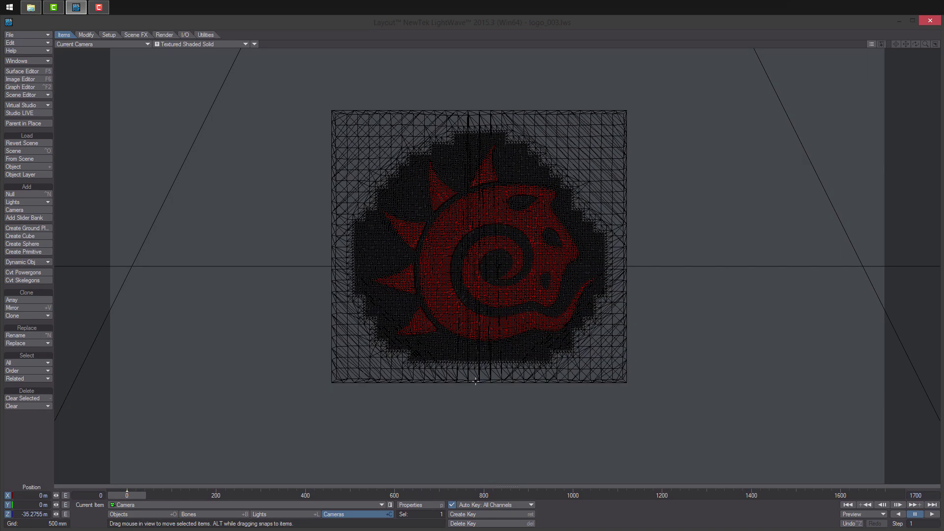
pyautogui.moveTo(56, 515); pyautogui.dragTo(17, 515)
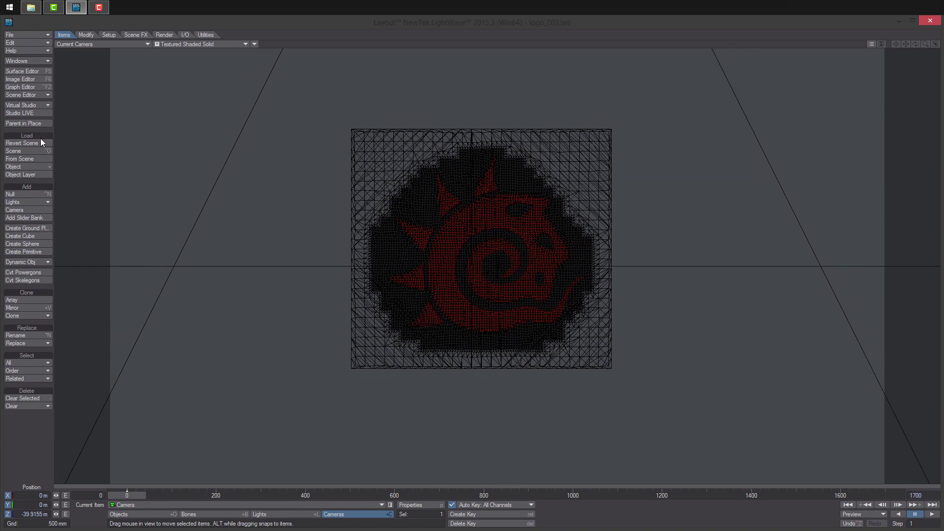
# - Open the node network of the cutter surface
pyautogui.click(25, 70)
pyautogui.moveTo(580, 127); pyautogui.dragTo(629, 110)
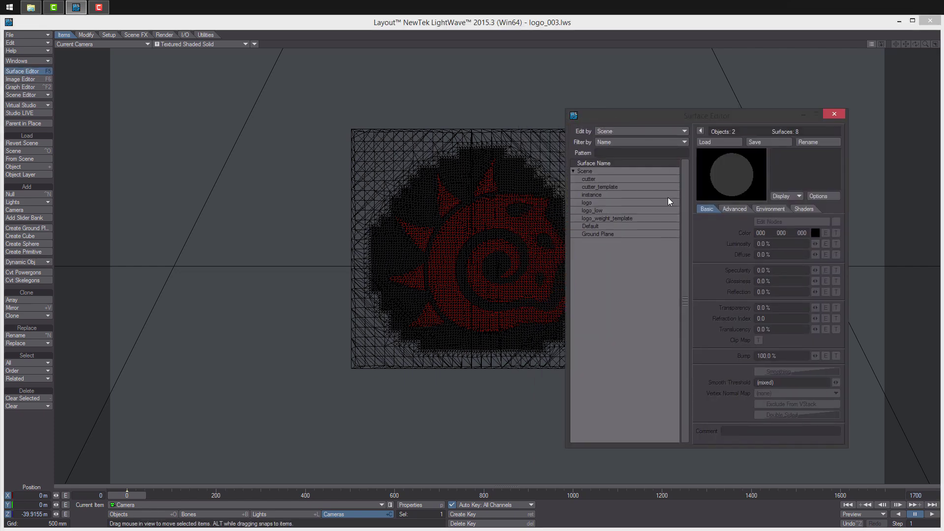
pyautogui.click(613, 203)
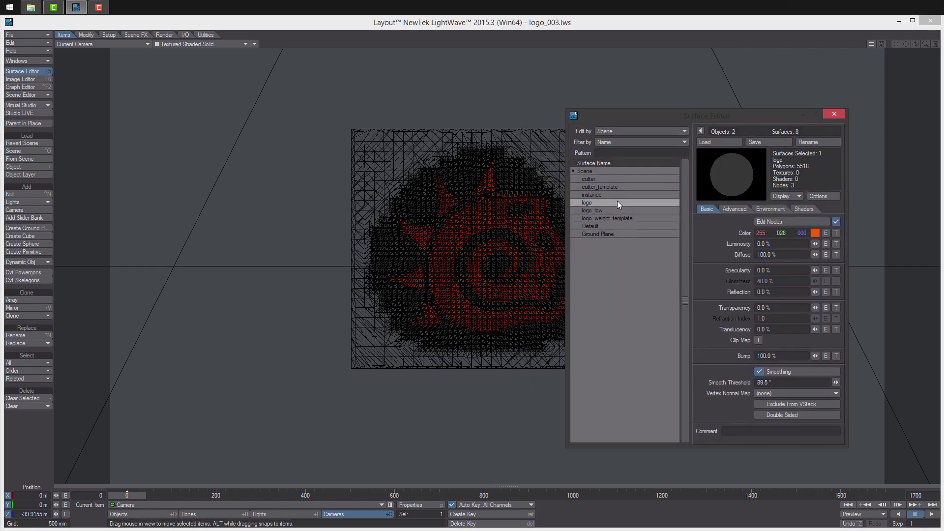
pyautogui.click(609, 179)
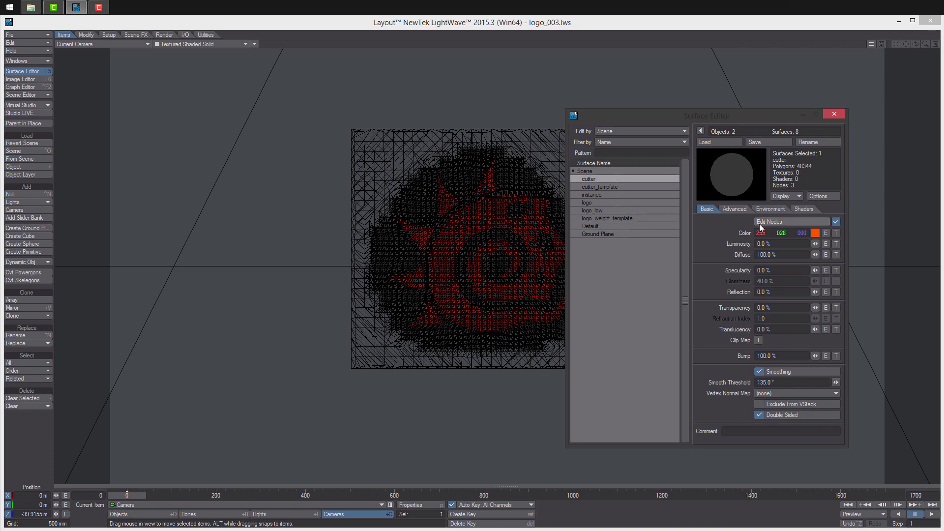
pyautogui.click(776, 224)
# - Make room in the cutter's node network, add a Gradient node, and connect the Boolean node's Distance to its Input
pyautogui.moveTo(713, 235); pyautogui.dragTo(610, 291)
pyautogui.moveTo(681, 270); pyautogui.dragTo(656, 268)
pyautogui.moveTo(813, 267); pyautogui.dragTo(821, 245)
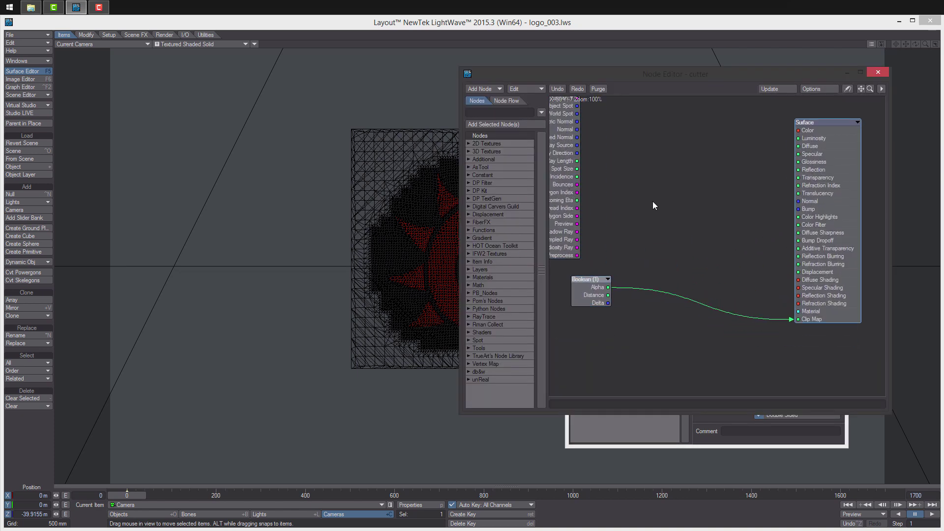
pyautogui.moveTo(653, 202); pyautogui.dragTo(715, 254)
pyautogui.moveTo(593, 223); pyautogui.dragTo(525, 204)
pyautogui.moveTo(655, 332); pyautogui.dragTo(629, 204)
pyautogui.rightClick(694, 181)
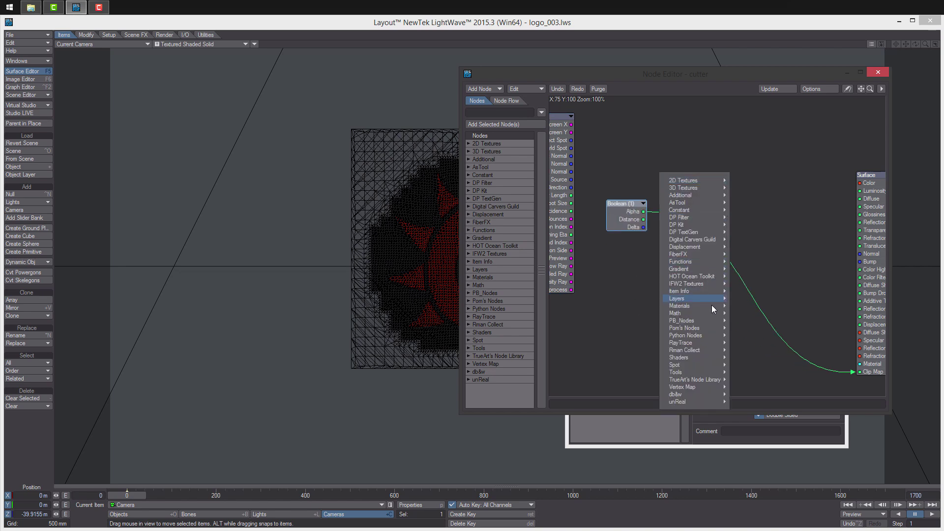
pyautogui.moveTo(713, 265)
pyautogui.click(750, 285)
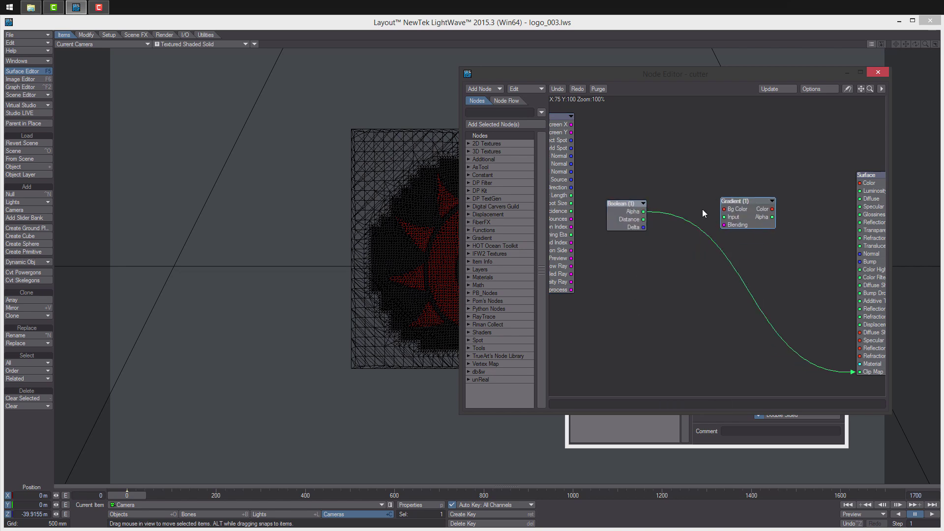
pyautogui.moveTo(644, 220); pyautogui.dragTo(707, 245)
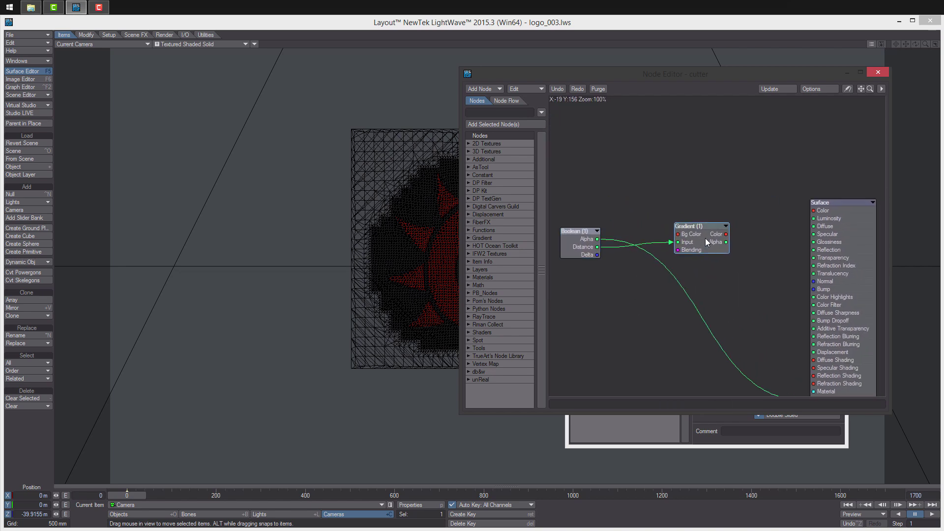
# - Set the gradient's first key colour to orange-red, RGB 255, 28, 0
pyautogui.doubleClick(705, 238)
pyautogui.click(712, 262)
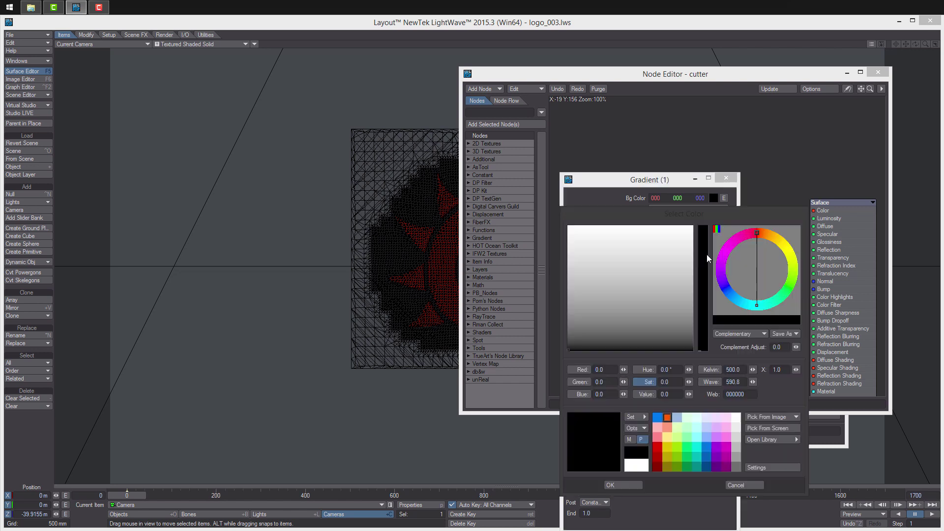
pyautogui.click(663, 421)
pyautogui.click(622, 485)
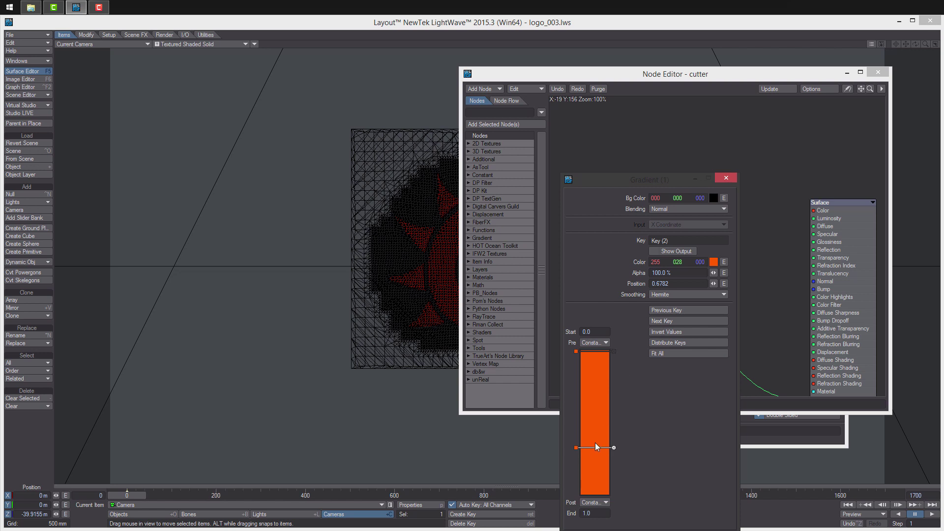
# - Place a second gradient key about two thirds of the way along and colour it white, RGB 255, 255, 255
pyautogui.moveTo(598, 448); pyautogui.dragTo(598, 437)
pyautogui.click(713, 262)
pyautogui.moveTo(706, 288); pyautogui.dragTo(704, 351)
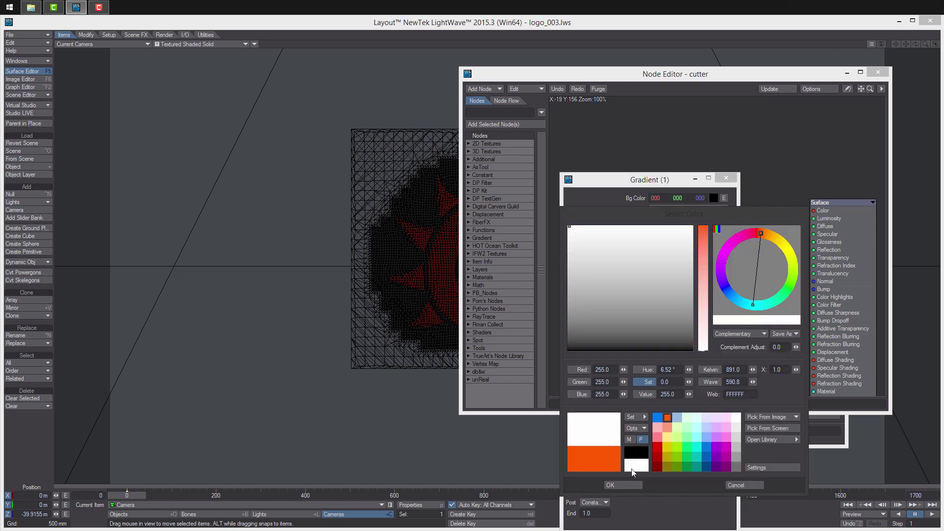
pyautogui.click(626, 485)
# - Close the gradient settings and connect the Gradient node's Color to the Surface node's Color input
pyautogui.click(726, 178)
pyautogui.keyDown('alt'); pyautogui.moveTo(736, 247); pyautogui.dragTo(816, 198); pyautogui.keyUp('alt')
pyautogui.moveTo(643, 76); pyautogui.dragTo(739, 106)
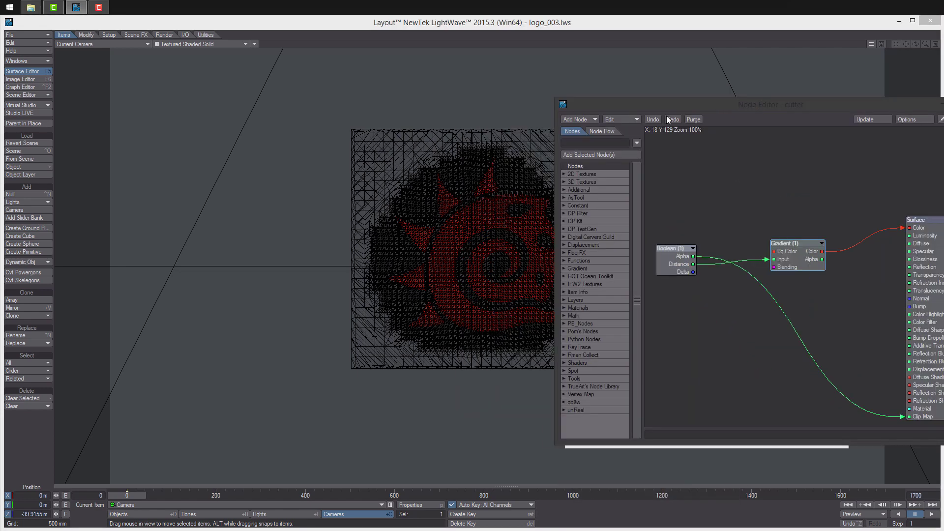
# - Switch the viewport to VPR and scrub to frame 632 to check the gradient colouring on the cut edge
pyautogui.click(205, 46)
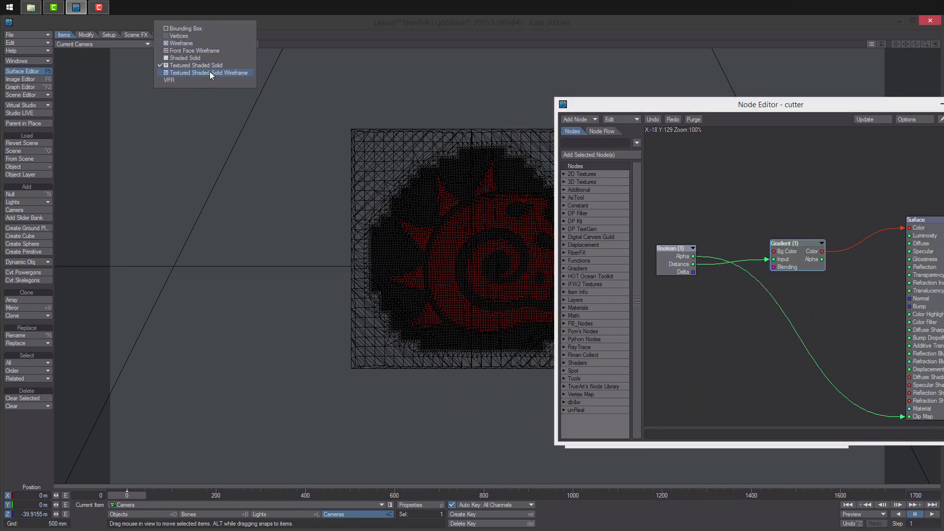
pyautogui.click(211, 78)
pyautogui.moveTo(618, 99); pyautogui.dragTo(722, 115)
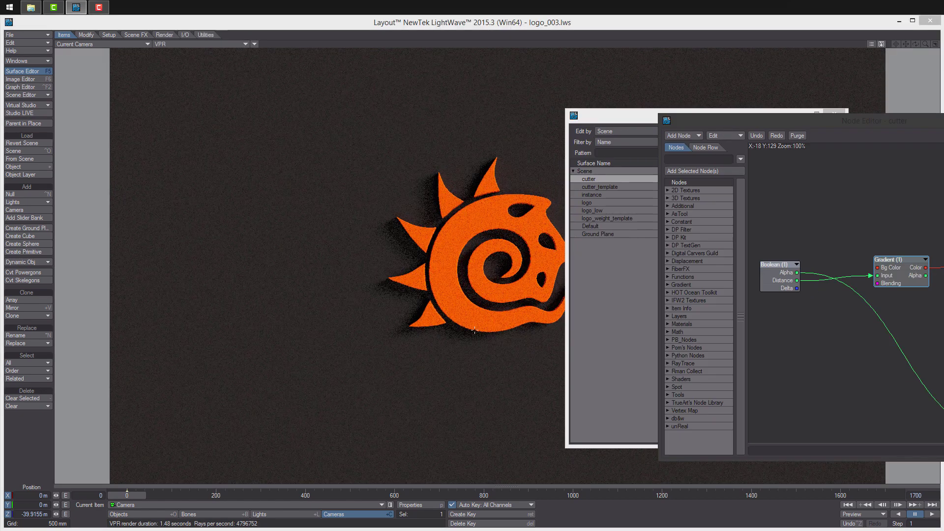
pyautogui.moveTo(385, 496); pyautogui.dragTo(411, 494)
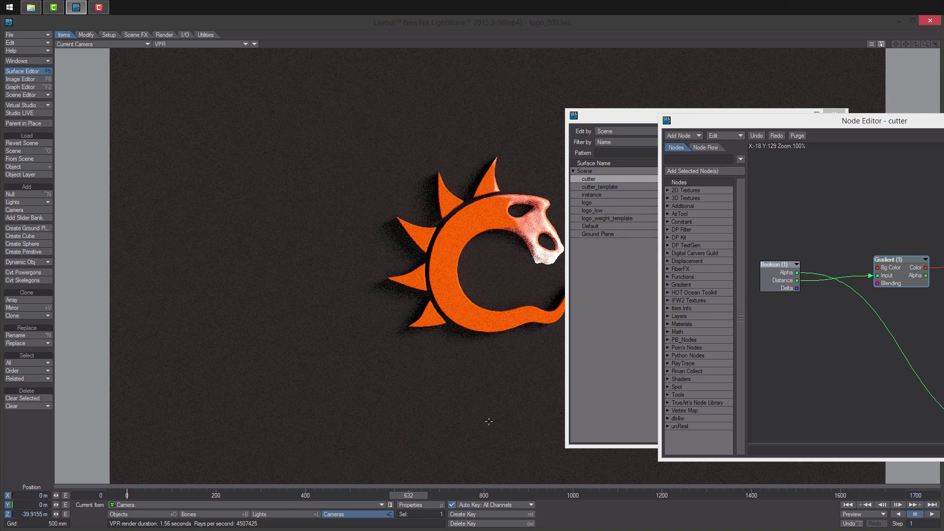
# - Scrub to frame 902 and move the Gradient node closer to the Surface node in the cutter's node network
pyautogui.click(531, 496)
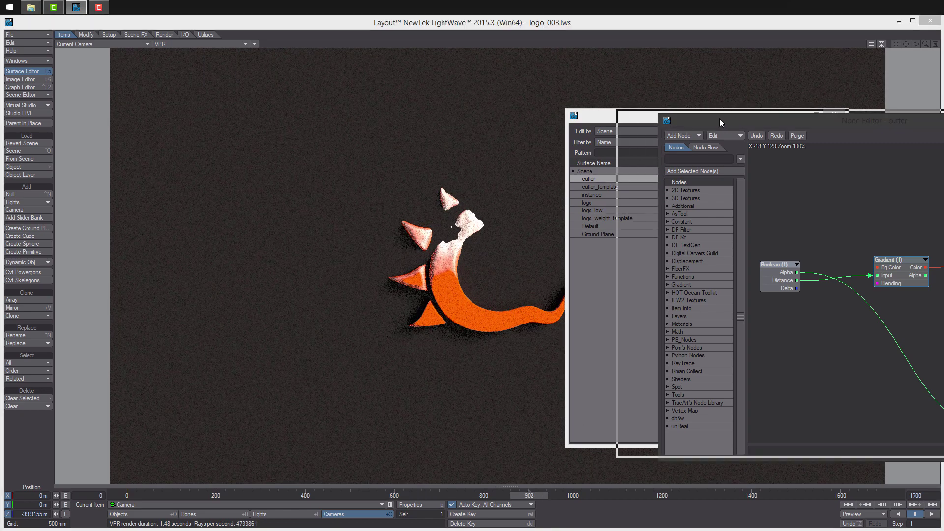
pyautogui.moveTo(719, 119); pyautogui.dragTo(673, 116)
pyautogui.moveTo(759, 320); pyautogui.dragTo(735, 314, button='middle')
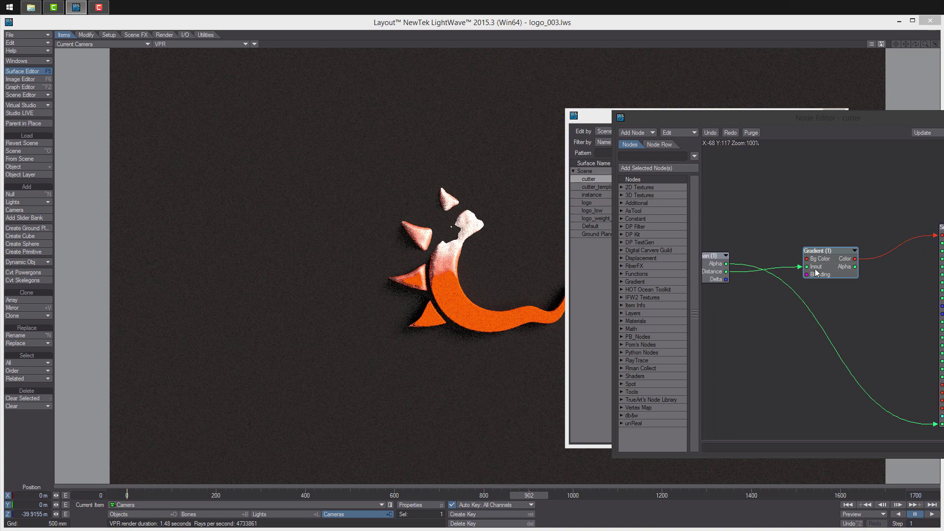
pyautogui.moveTo(816, 269); pyautogui.dragTo(843, 279)
pyautogui.moveTo(780, 332); pyautogui.dragTo(770, 327, button='middle')
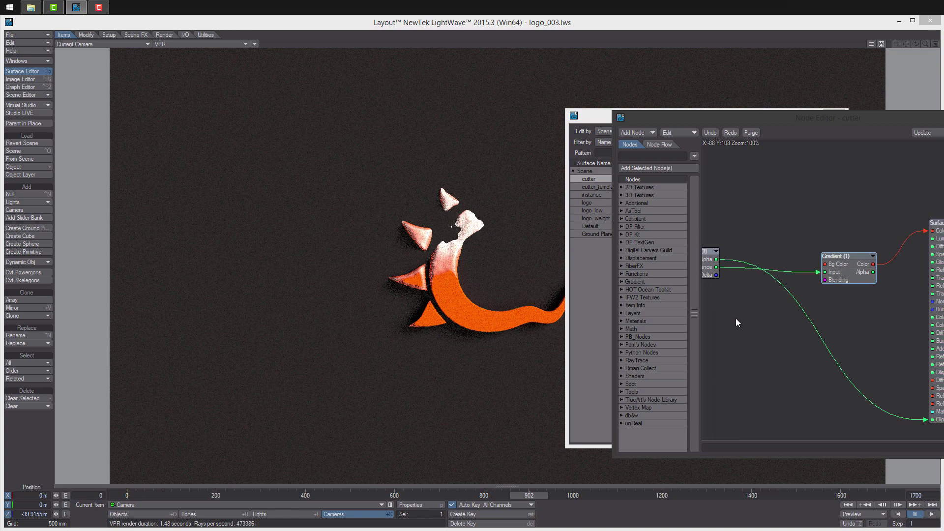
# - Save the scene over the existing logo_003.lws file
pyautogui.press('s')
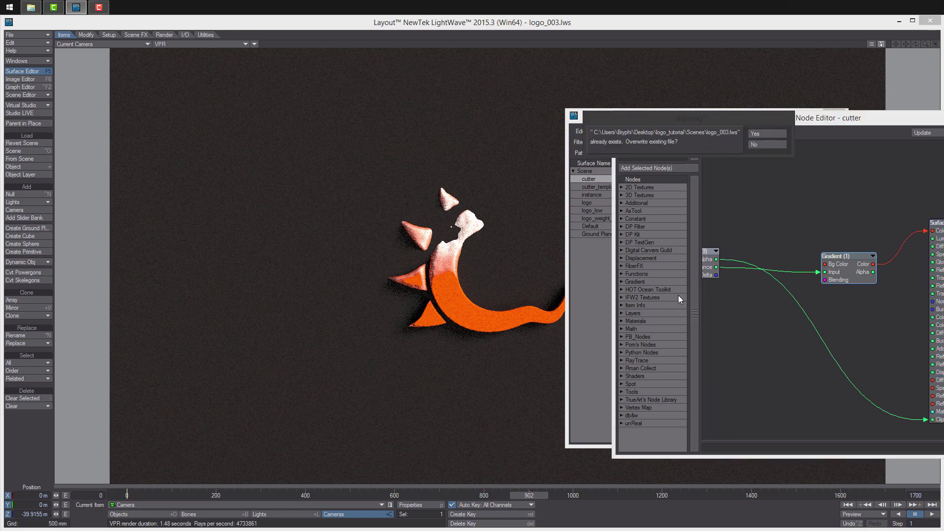
pyautogui.press('Return')
# - Add a db&w Colour Space node to the cutter surface's node network
pyautogui.rightClick(750, 303)
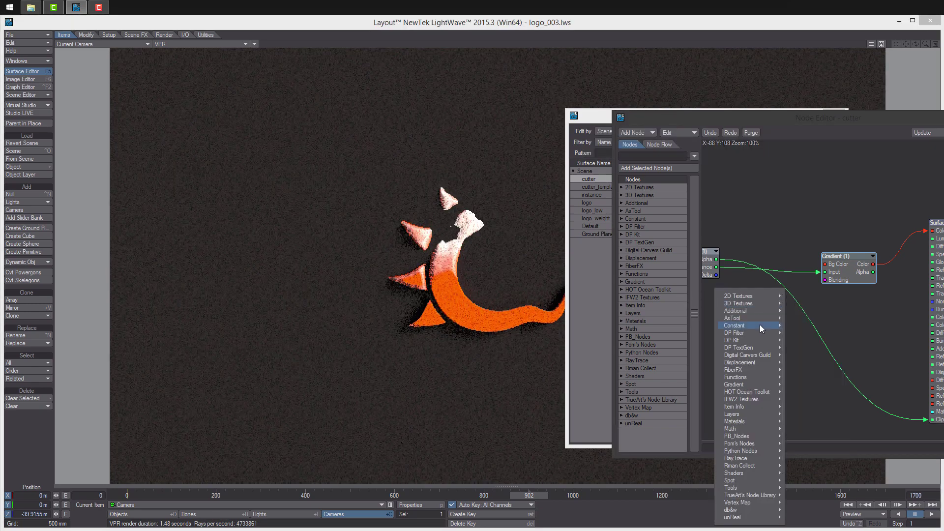
pyautogui.moveTo(760, 339)
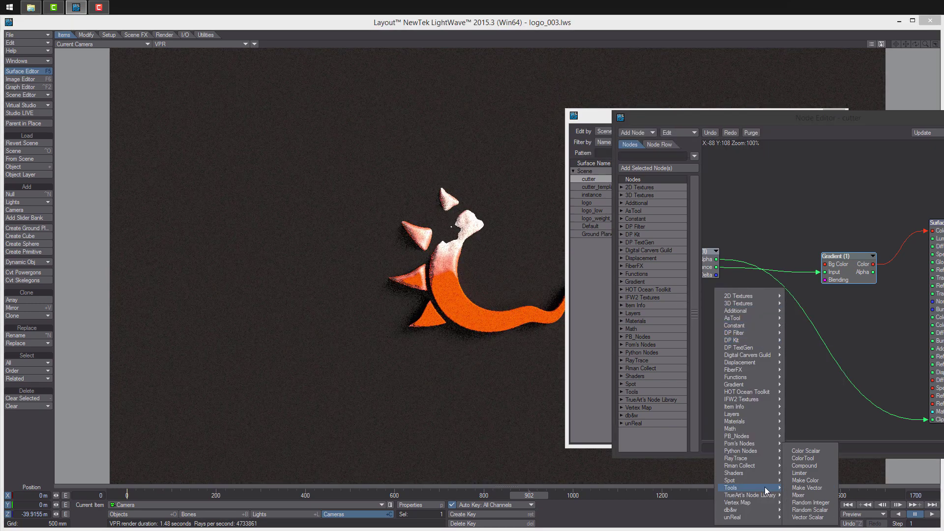
pyautogui.moveTo(757, 510)
pyautogui.moveTo(817, 466)
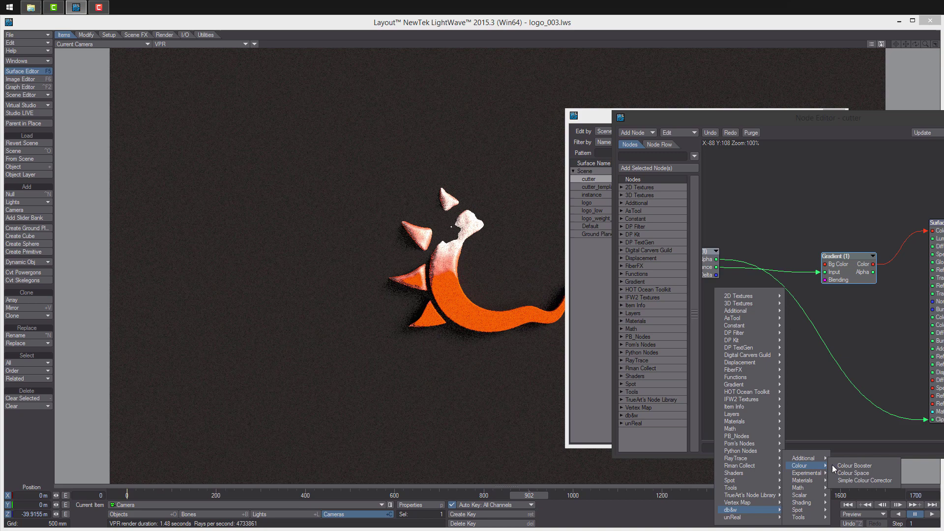
pyautogui.click(864, 474)
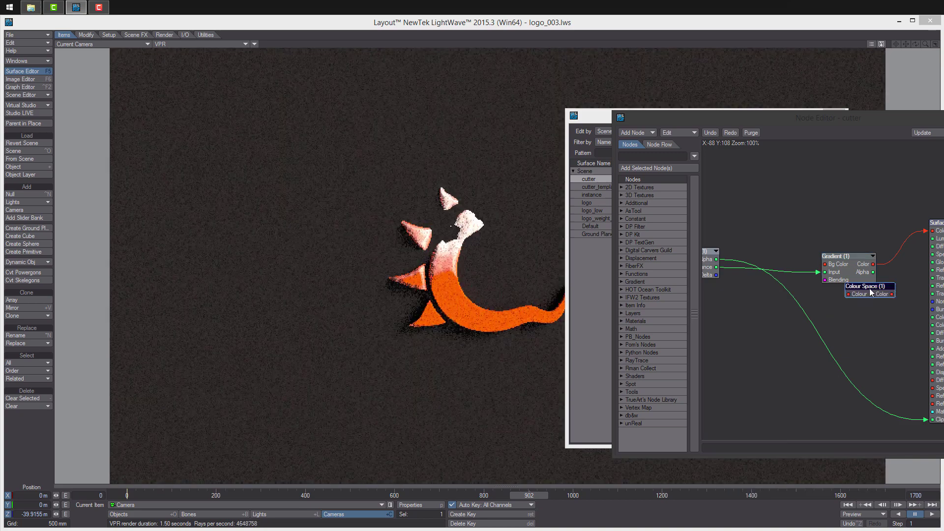
# - Set the Colour Space node to convert sRGB to Linear and wire it between the Boolean's Distance output and the Gradient's Input
pyautogui.doubleClick(760, 335)
pyautogui.click(822, 191)
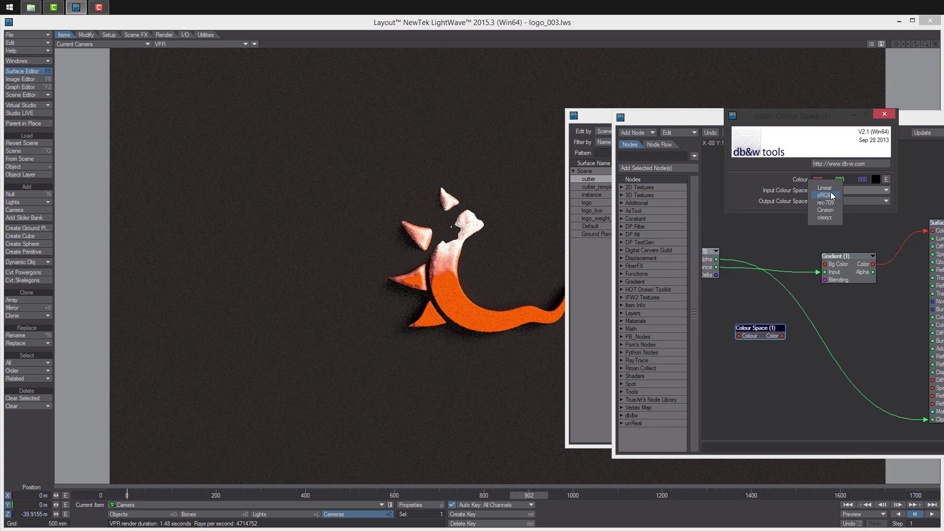
pyautogui.click(832, 194)
pyautogui.click(834, 202)
pyautogui.click(834, 200)
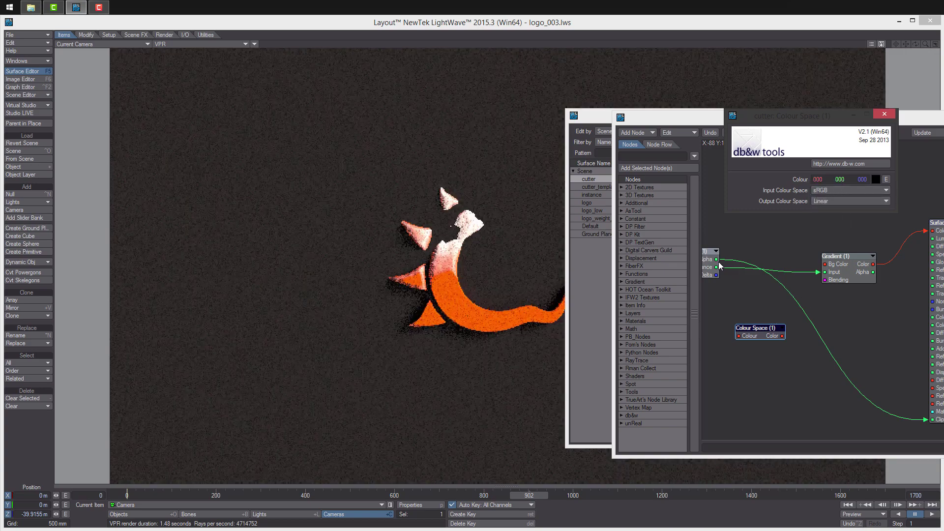
pyautogui.moveTo(717, 268); pyautogui.dragTo(825, 272)
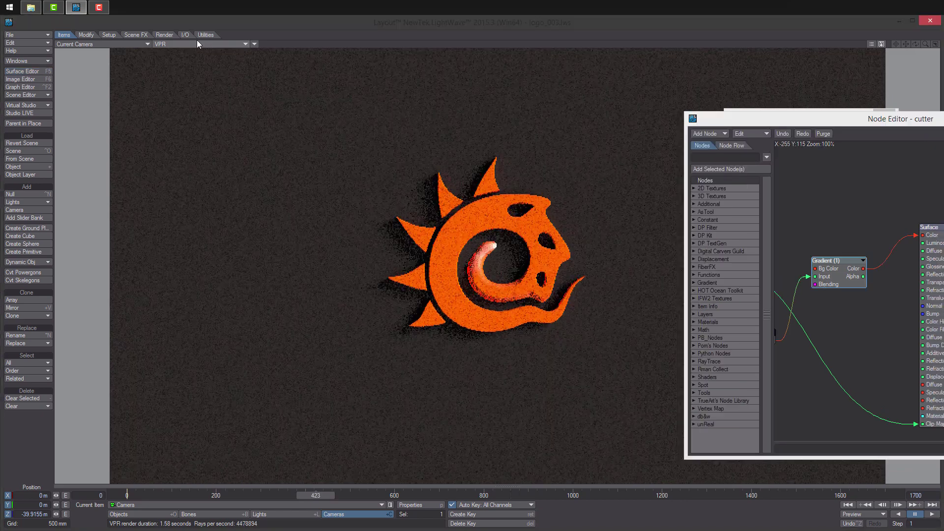
# - Switch the viewport to Textured Shaded Solid and save the scene again, overwriting logo_003.lws
pyautogui.click(198, 43)
pyautogui.click(197, 65)
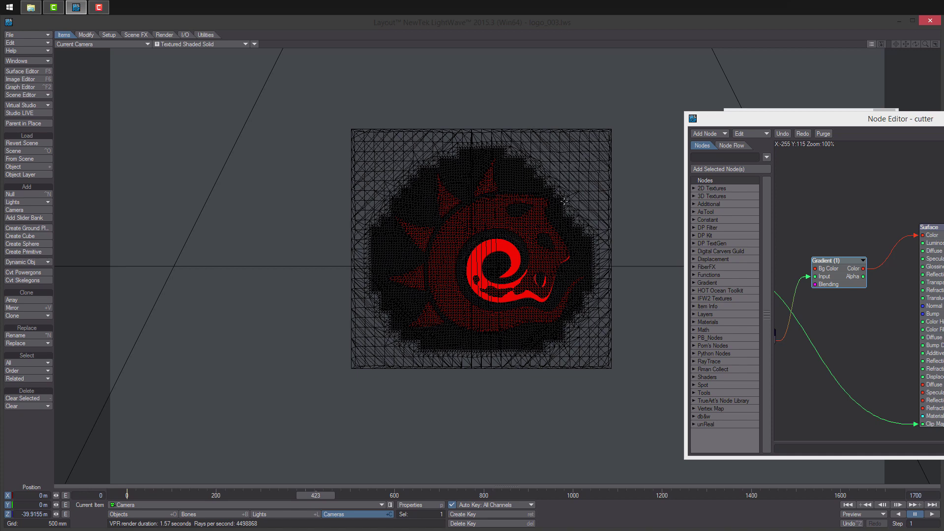
pyautogui.press('s')
pyautogui.press('Return')
pyautogui.press('s')
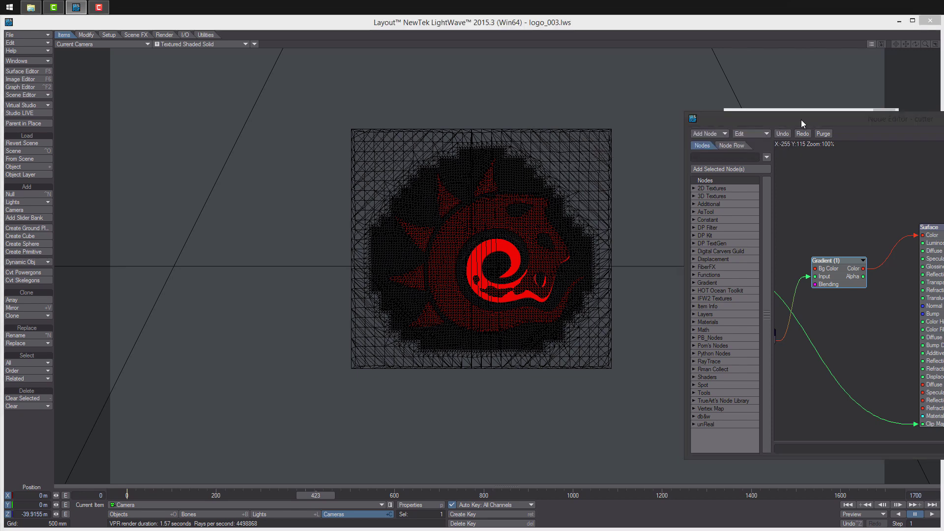
# - Close the cutter's node windows and add a Node Pixel Filter in the scene's image processing effects
pyautogui.moveTo(801, 120); pyautogui.dragTo(527, 109)
pyautogui.click(884, 114)
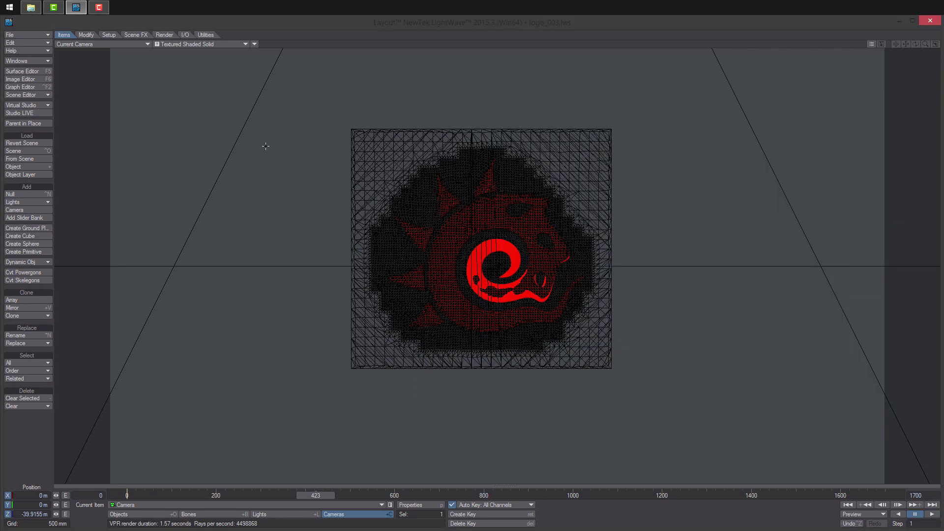
pyautogui.click(40, 60)
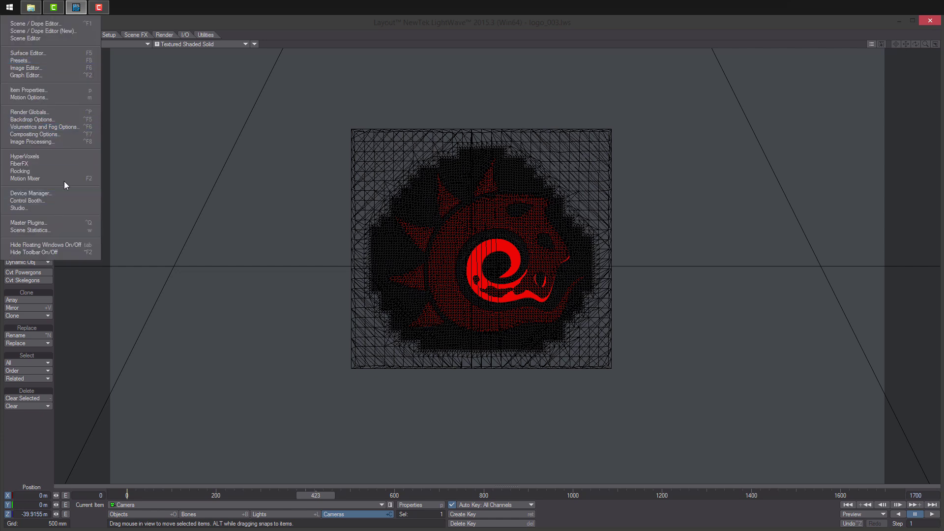
pyautogui.click(54, 141)
pyautogui.click(126, 324)
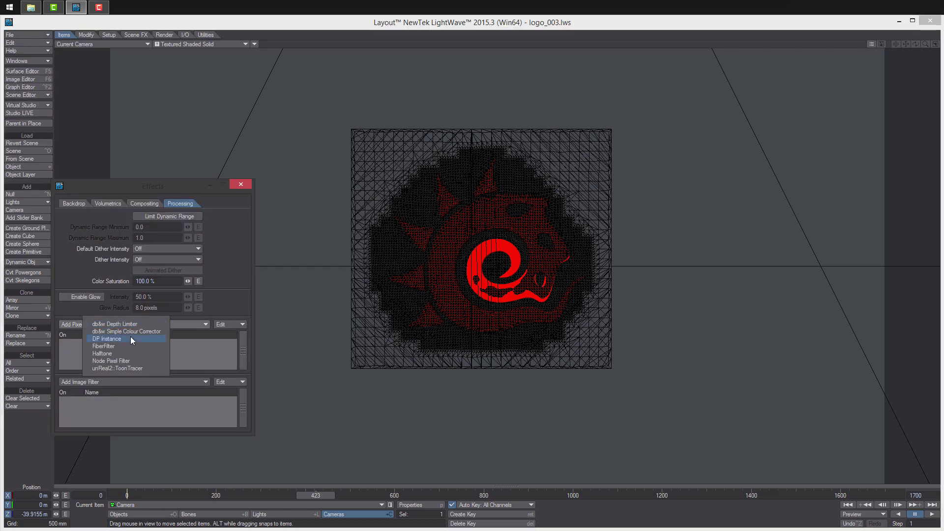
pyautogui.click(129, 361)
# - Open the Node Pixel Filter and enable the Normal Color buffer and MultiThread/Persp. AA on its PixelFilter node
pyautogui.doubleClick(162, 341)
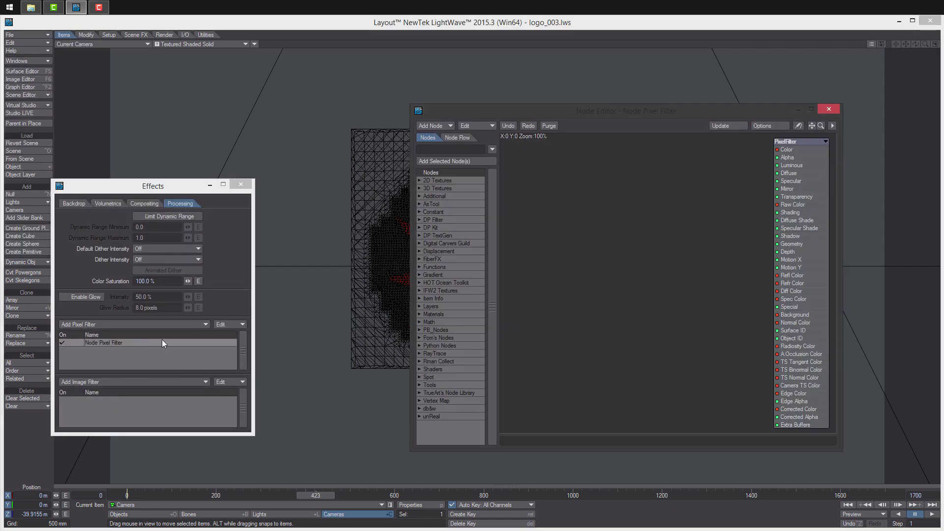
pyautogui.doubleClick(795, 255)
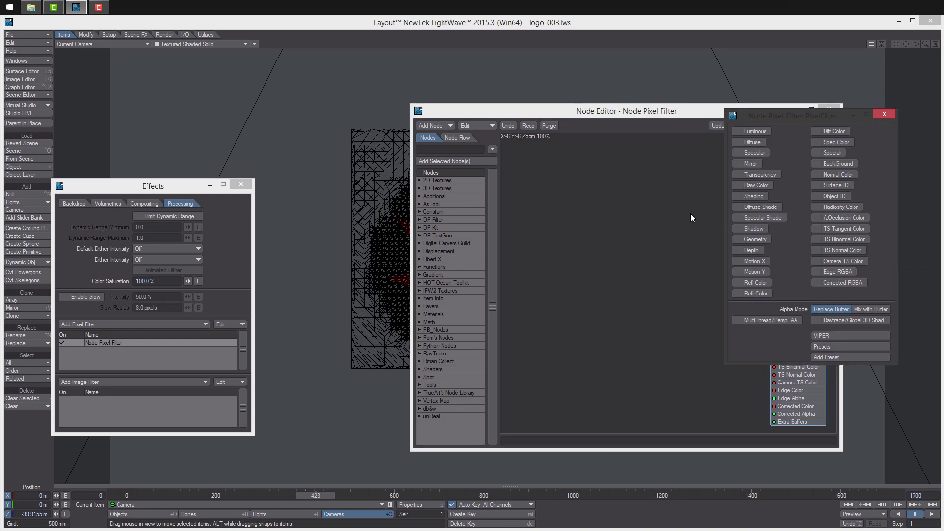
pyautogui.click(820, 175)
pyautogui.click(884, 114)
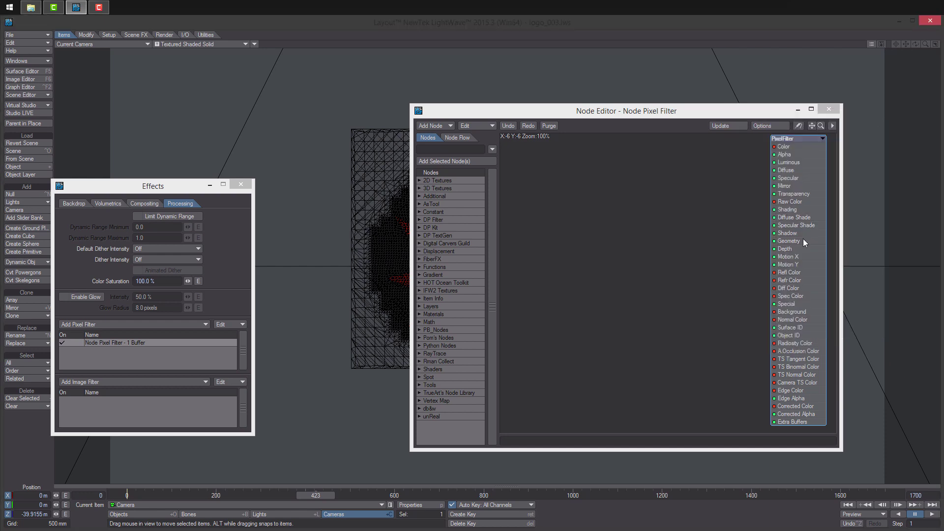
pyautogui.doubleClick(803, 240)
pyautogui.click(745, 320)
pyautogui.click(884, 114)
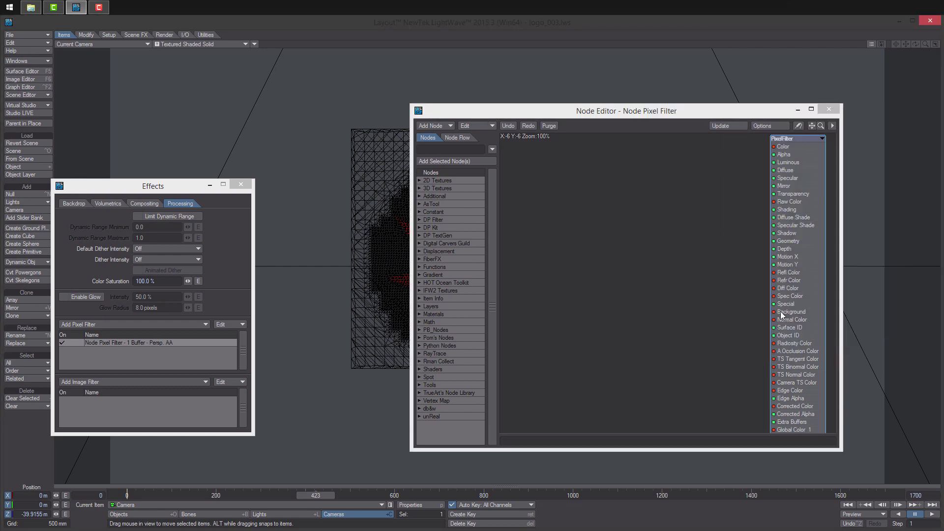
# - Add a DP Filter Render Buffer node and connect its Normal Color output to the PixelFilter's Global Color 1 input
pyautogui.rightClick(618, 245)
pyautogui.moveTo(628, 281)
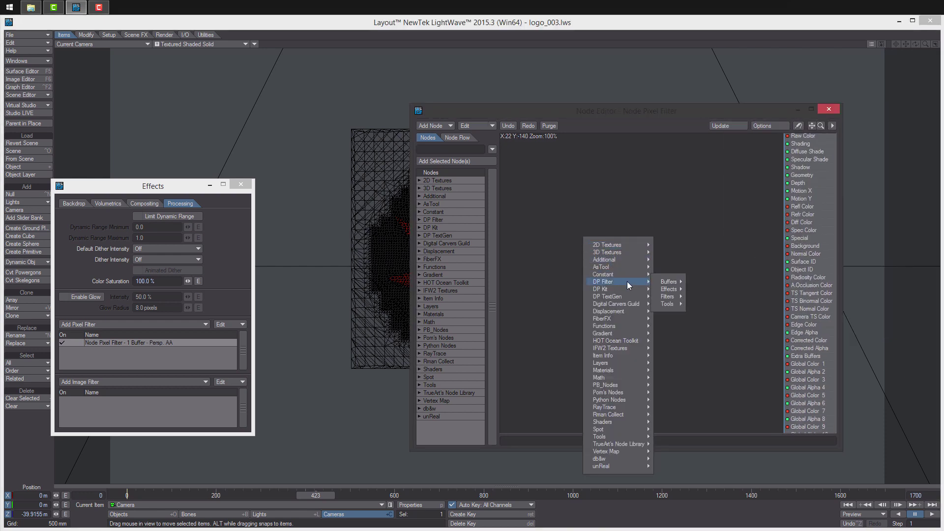
pyautogui.moveTo(670, 282)
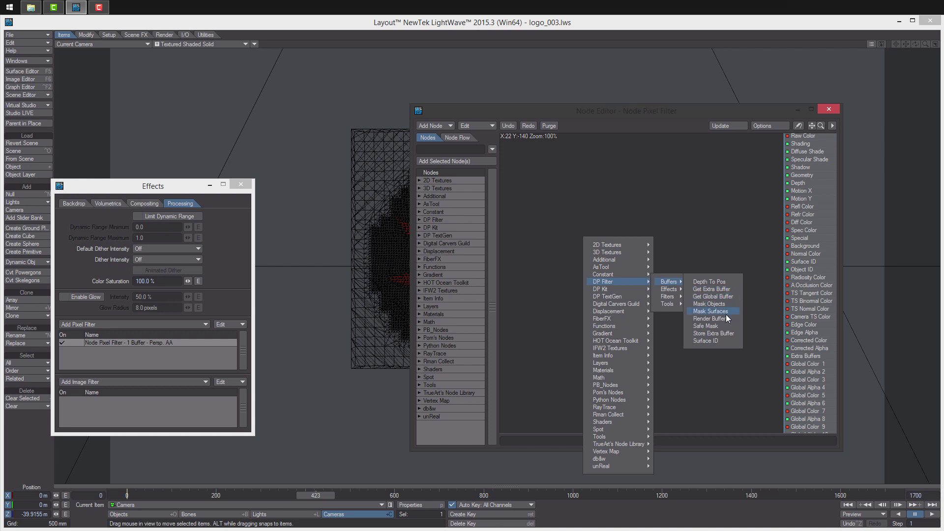
pyautogui.click(710, 319)
pyautogui.moveTo(611, 244); pyautogui.dragTo(549, 260)
pyautogui.moveTo(559, 322); pyautogui.dragTo(702, 328)
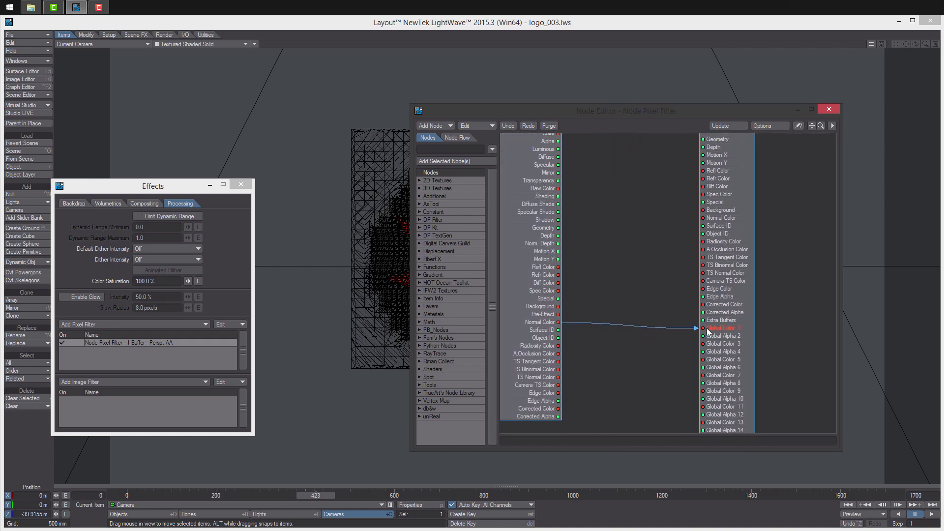
pyautogui.moveTo(531, 300); pyautogui.dragTo(594, 306)
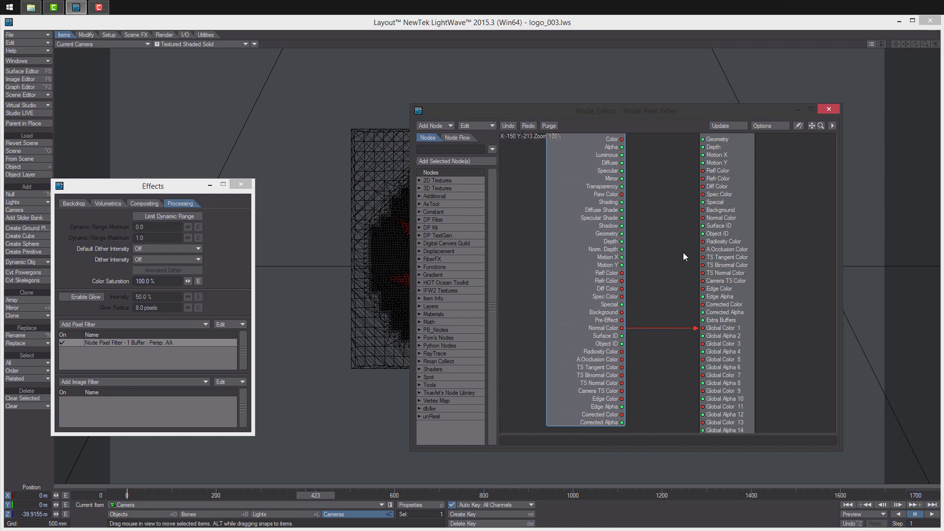
pyautogui.click(829, 110)
# - Add a Compositing Buffer Export image filter and include the RGBA buffer in it
pyautogui.click(129, 380)
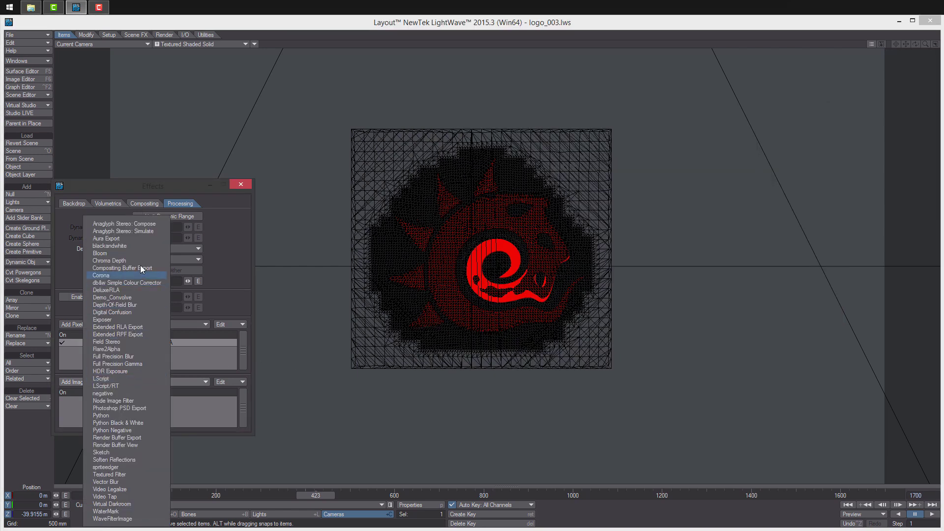
pyautogui.click(141, 266)
pyautogui.doubleClick(117, 400)
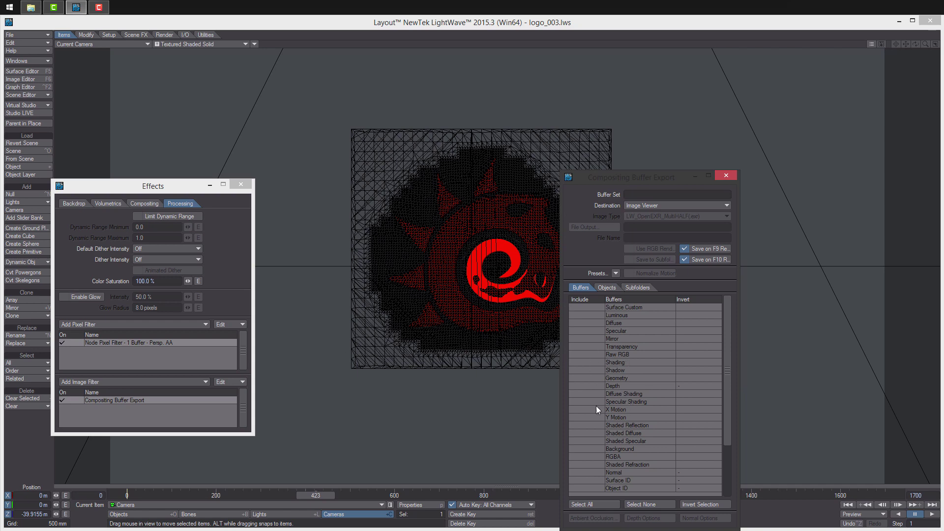
pyautogui.click(581, 449)
pyautogui.click(574, 456)
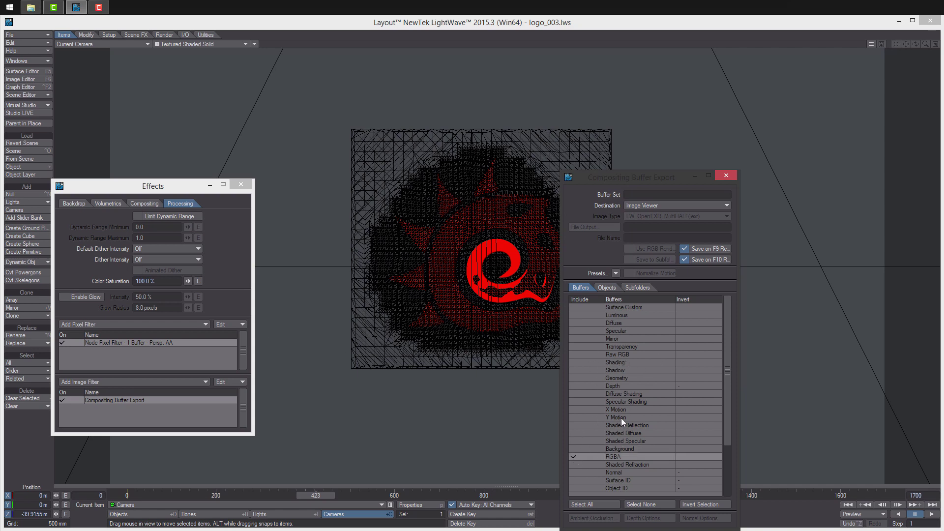
pyautogui.click(727, 176)
# - Add a Node Image Filter, open its node network and look over the ImageFilter node's options
pyautogui.click(148, 382)
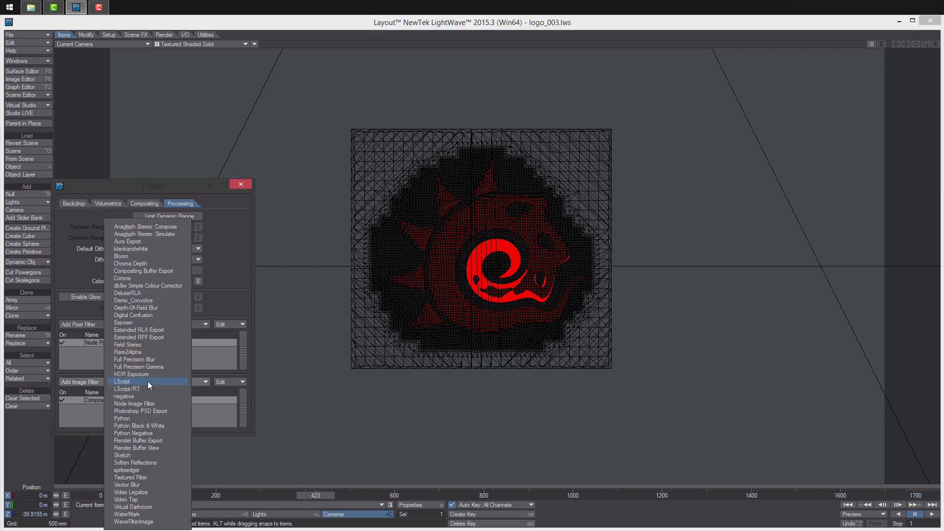
pyautogui.click(146, 404)
pyautogui.doubleClick(127, 408)
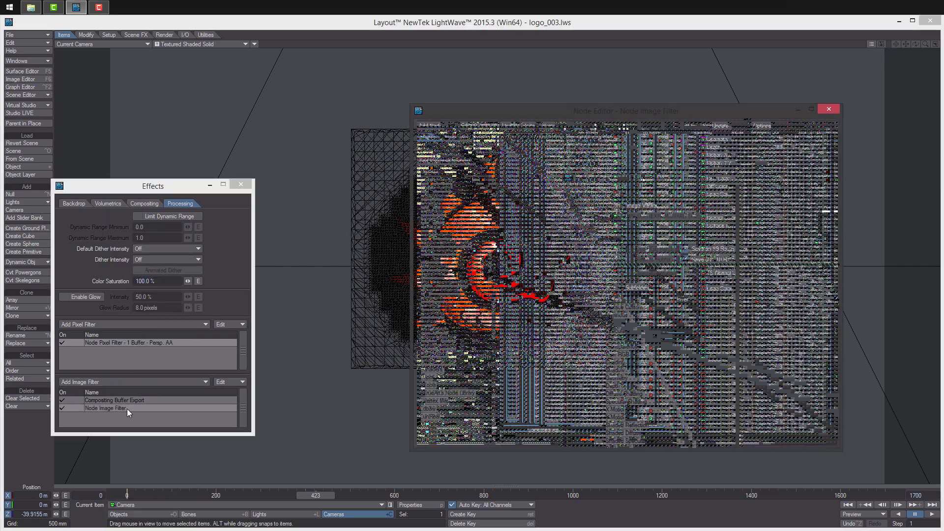
pyautogui.doubleClick(810, 283)
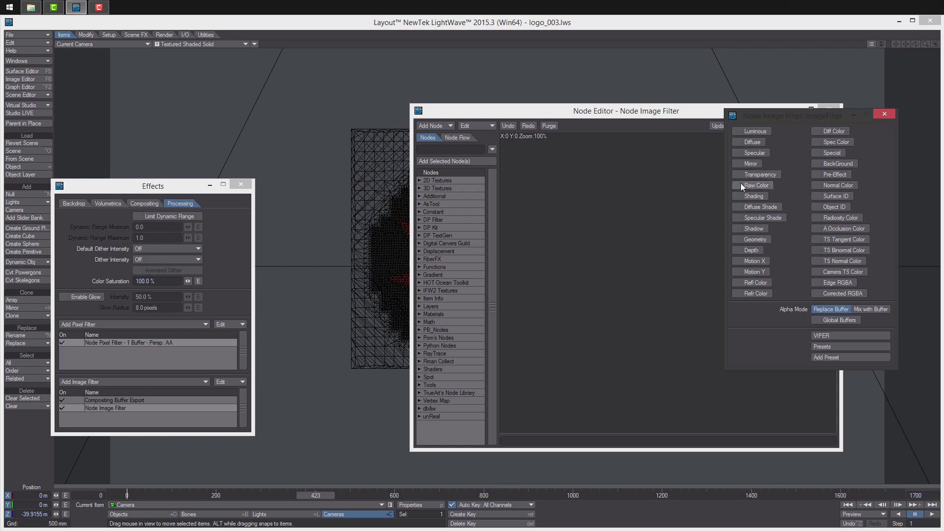
pyautogui.click(885, 114)
# - Add a DP Filter Get Global Buffer node and place it to the left of the ImageFilter node
pyautogui.rightClick(549, 192)
pyautogui.moveTo(595, 235)
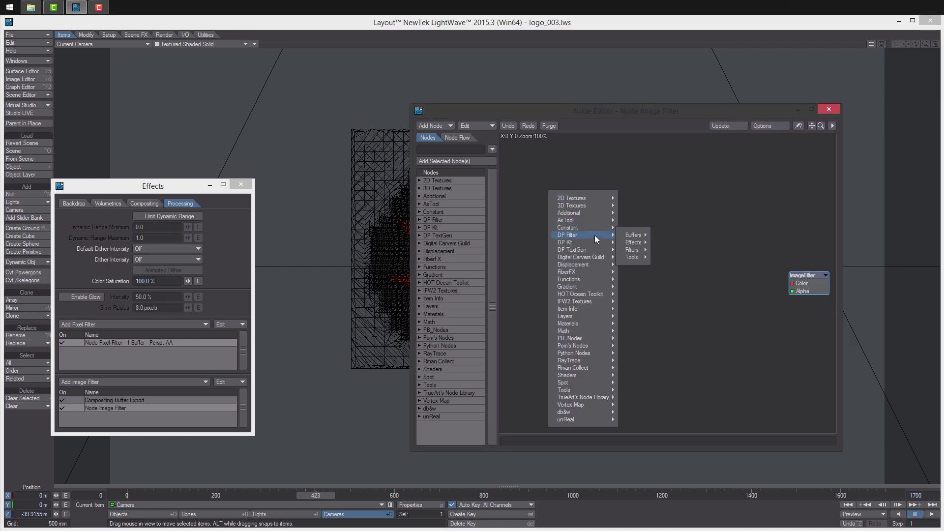
pyautogui.moveTo(633, 236)
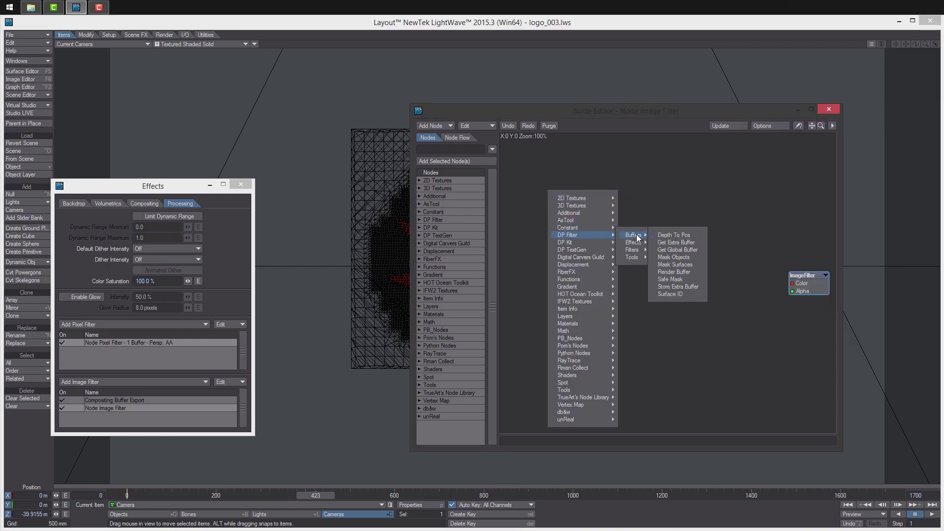
pyautogui.click(692, 250)
pyautogui.moveTo(671, 253); pyautogui.dragTo(598, 329)
# - Add a DP Filter Render Buffer node to the image filter network and place it above the Get Global Buffer node
pyautogui.rightClick(620, 273)
pyautogui.moveTo(665, 317)
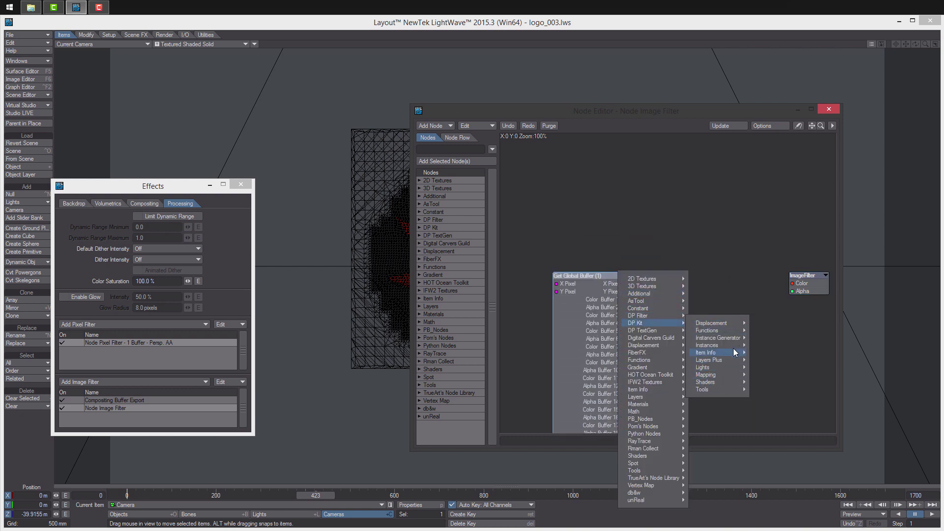
pyautogui.moveTo(705, 317)
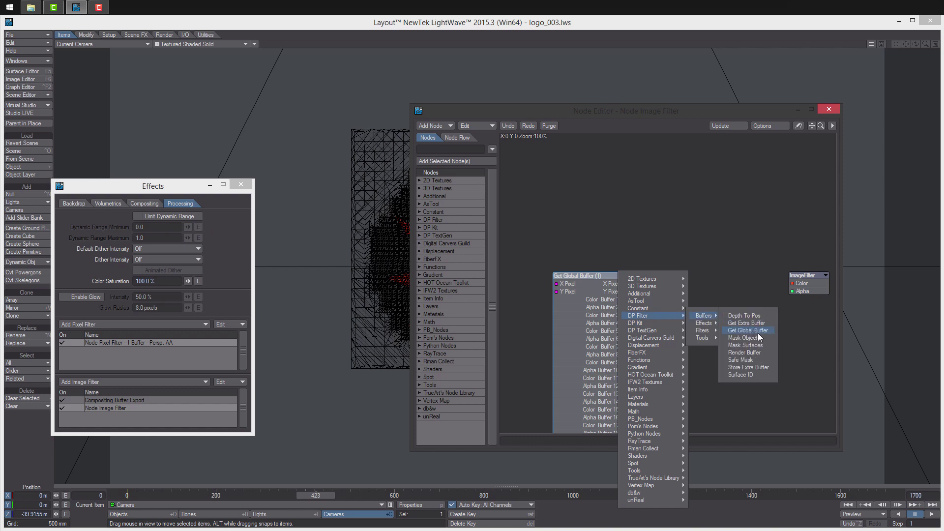
pyautogui.click(756, 353)
pyautogui.moveTo(677, 300); pyautogui.dragTo(586, 141)
# - Add an OpenImageDenoise node between the buffer nodes and the ImageFilter node, keeping HDR as its image type
pyautogui.rightClick(642, 332)
pyautogui.moveTo(653, 344)
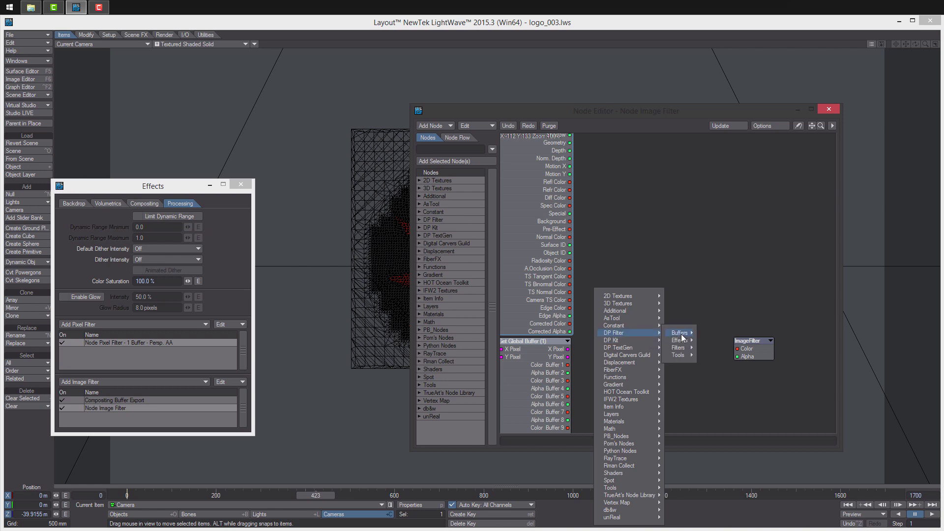
pyautogui.moveTo(687, 338)
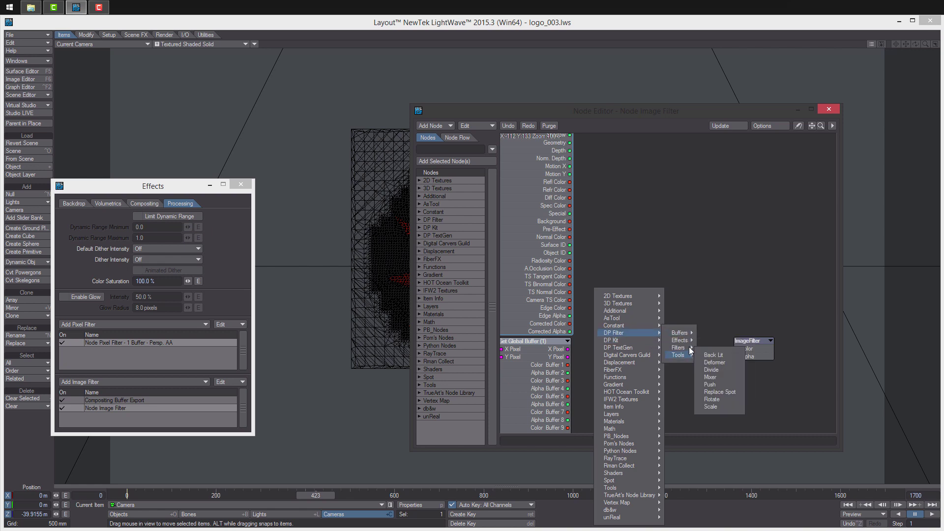
pyautogui.click(724, 436)
pyautogui.moveTo(748, 341); pyautogui.dragTo(775, 276)
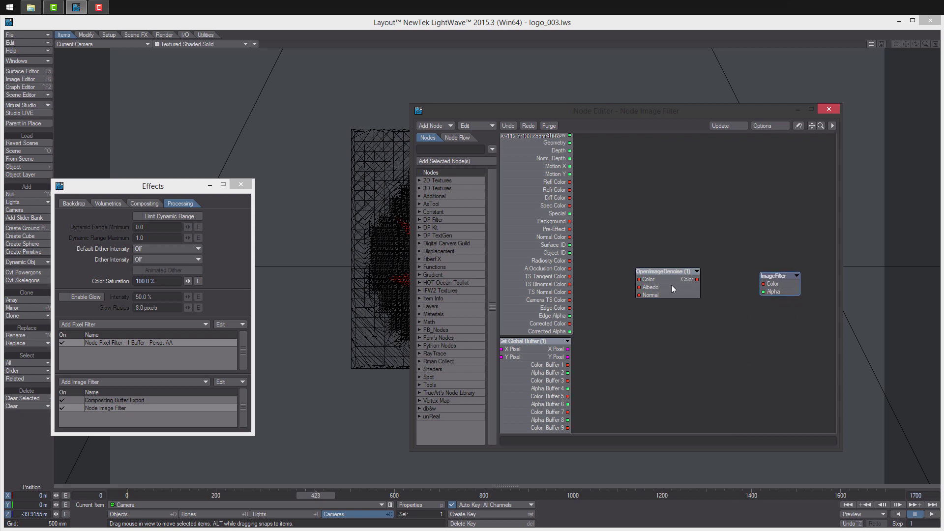
pyautogui.doubleClick(672, 285)
pyautogui.click(832, 131)
pyautogui.click(833, 132)
# - Connect the Render Buffer's Raw Color output to the denoiser's Albedo input and its Color output to the denoiser's Color input
pyautogui.moveTo(636, 140); pyautogui.dragTo(650, 232, button='middle')
pyautogui.moveTo(584, 196); pyautogui.dragTo(656, 380)
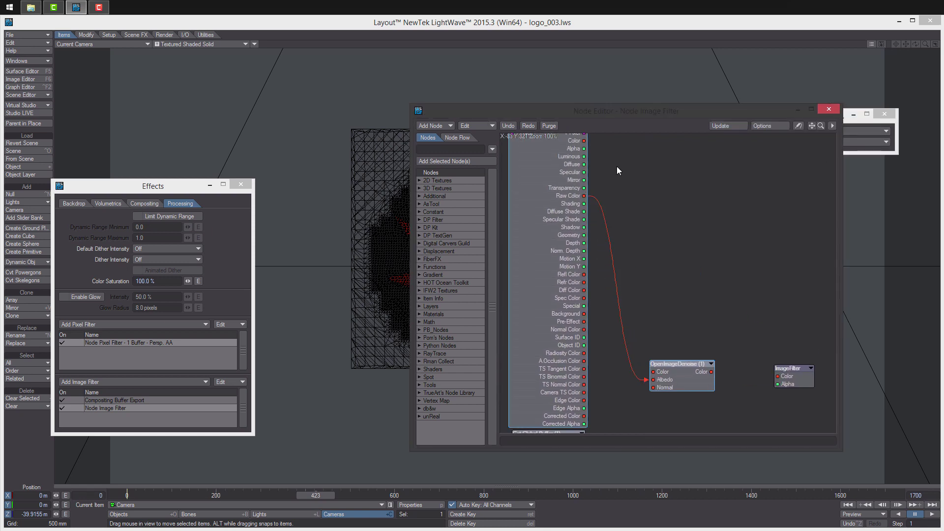
pyautogui.moveTo(585, 144); pyautogui.dragTo(653, 372)
pyautogui.moveTo(637, 417); pyautogui.dragTo(624, 338, button='middle')
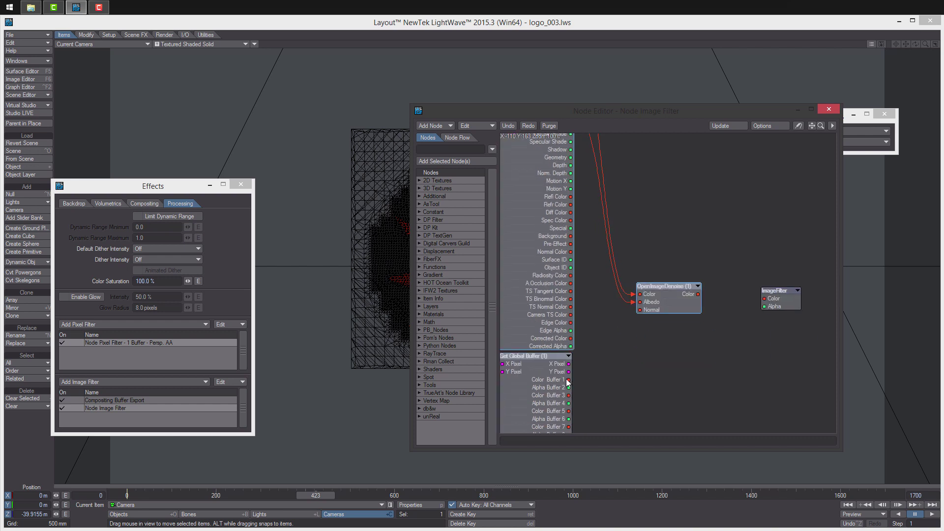
# - Connect Color Buffer 1 to the denoiser's Normal input and the denoiser's output to ImageFilter Color, and close the node and effects windows
pyautogui.moveTo(569, 379); pyautogui.dragTo(659, 309)
pyautogui.moveTo(680, 312); pyautogui.dragTo(679, 313)
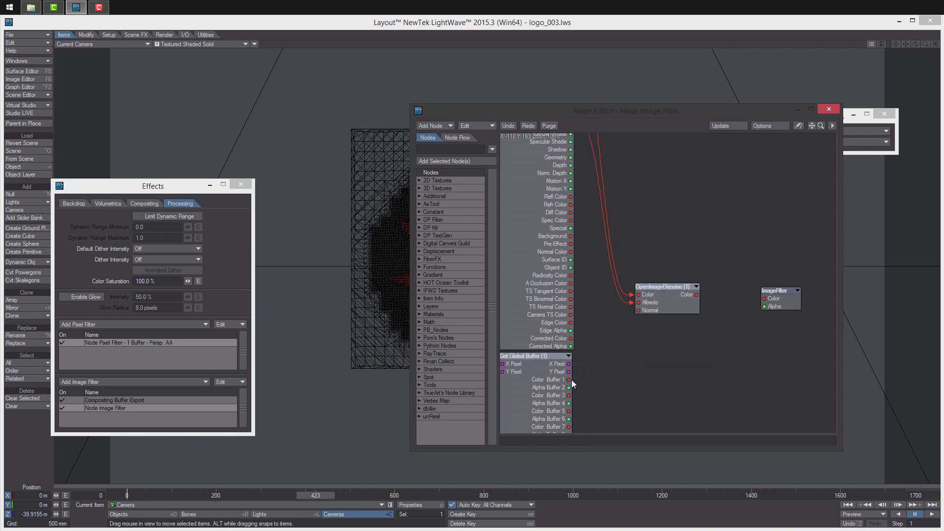
pyautogui.moveTo(569, 379); pyautogui.dragTo(638, 310)
pyautogui.moveTo(697, 294); pyautogui.dragTo(765, 298)
pyautogui.moveTo(756, 115); pyautogui.dragTo(695, 120)
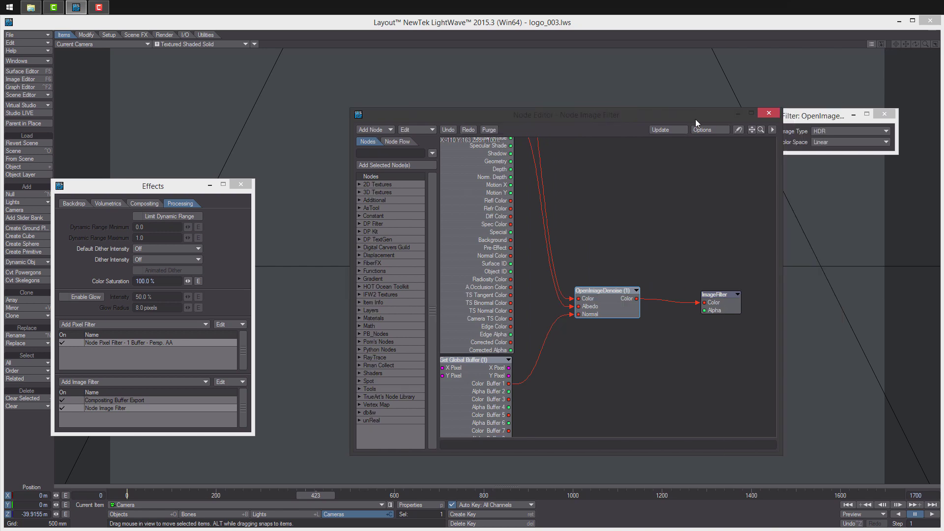
pyautogui.click(770, 115)
pyautogui.click(241, 184)
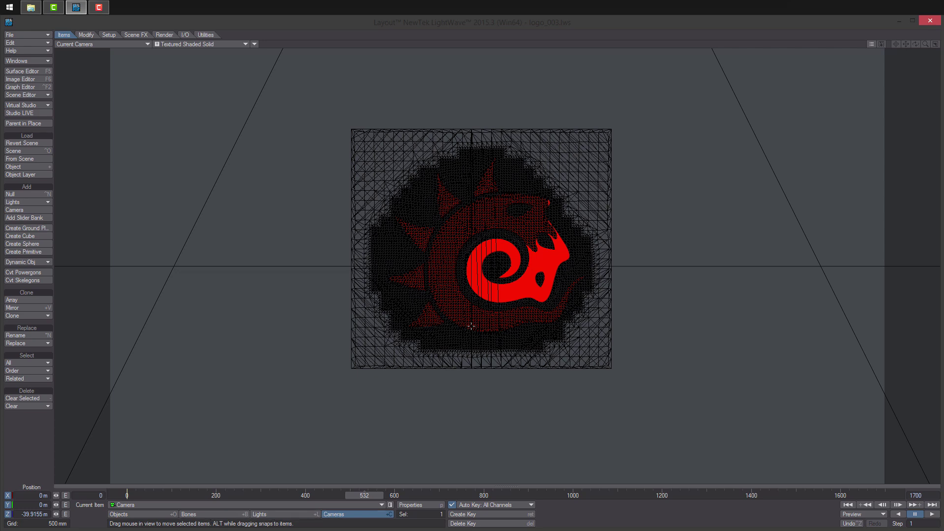
# - Render frame 532 through the camera with the denoising filter applied
pyautogui.press('4')
pyautogui.keyDown('alt'); pyautogui.moveTo(477, 317); pyautogui.dragTo(373, 266); pyautogui.keyUp('alt')
pyautogui.press('6')
pyautogui.press('F9')
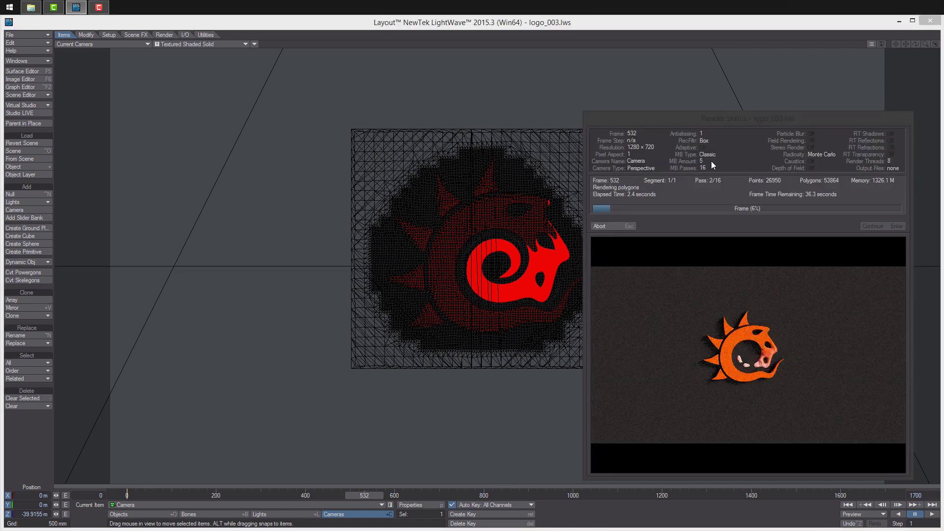
pyautogui.moveTo(720, 122); pyautogui.dragTo(681, 113)
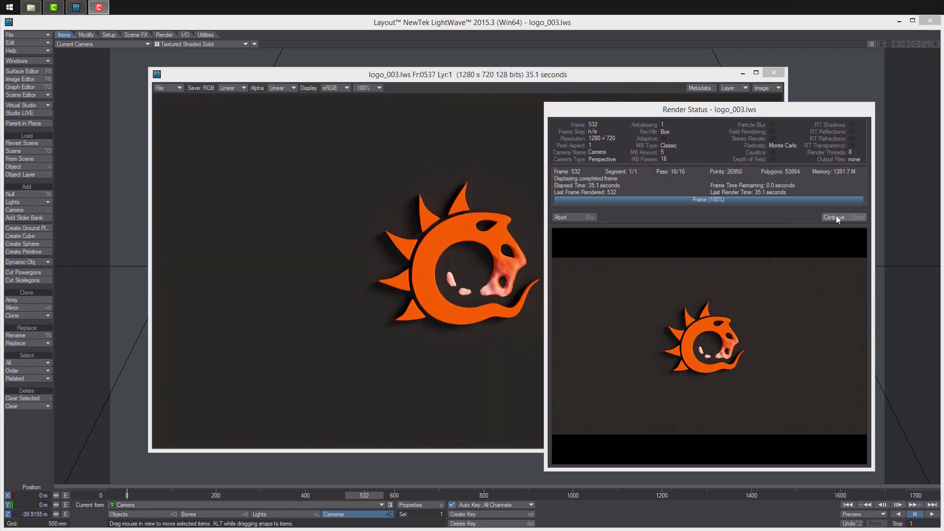
pyautogui.click(834, 217)
# - Compare the RGBA buffer layer with the denoised logo_003.lws layer in the rendered image, and close the image viewer
pyautogui.moveTo(498, 75); pyautogui.dragTo(485, 94)
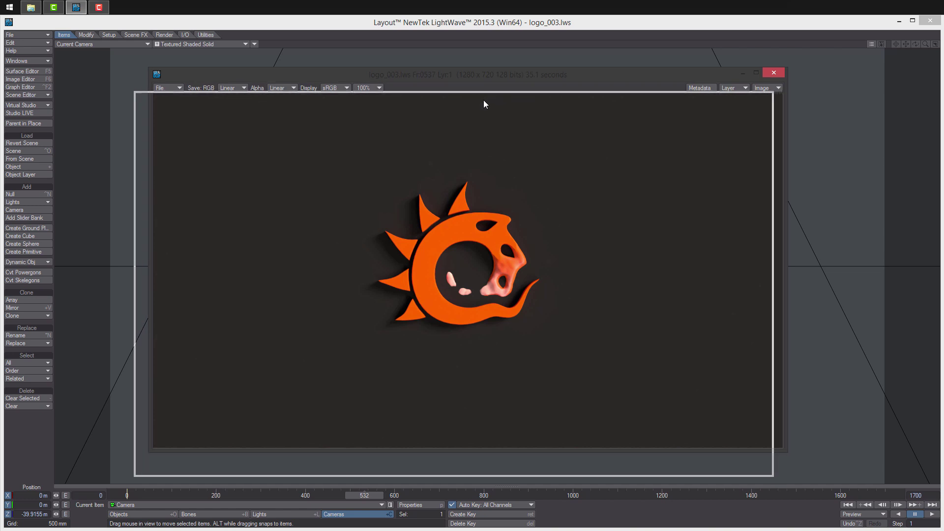
pyautogui.click(721, 106)
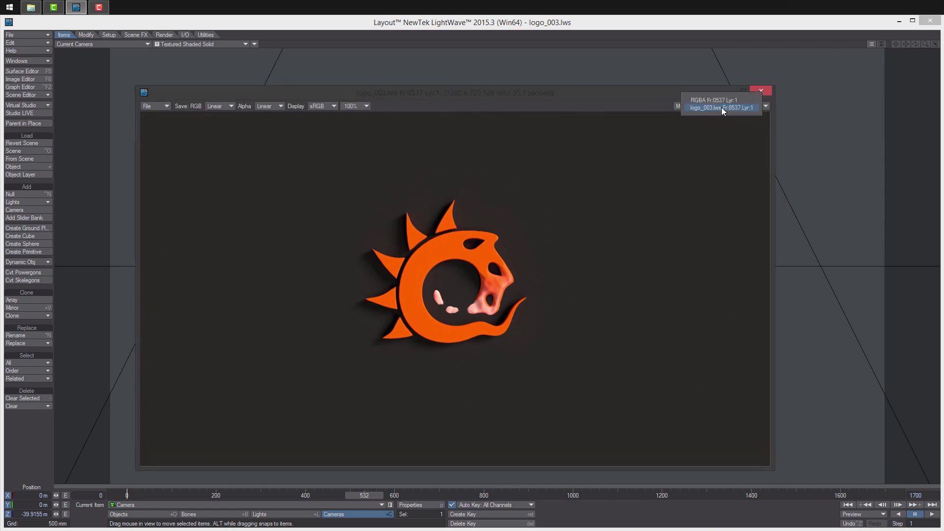
pyautogui.click(722, 103)
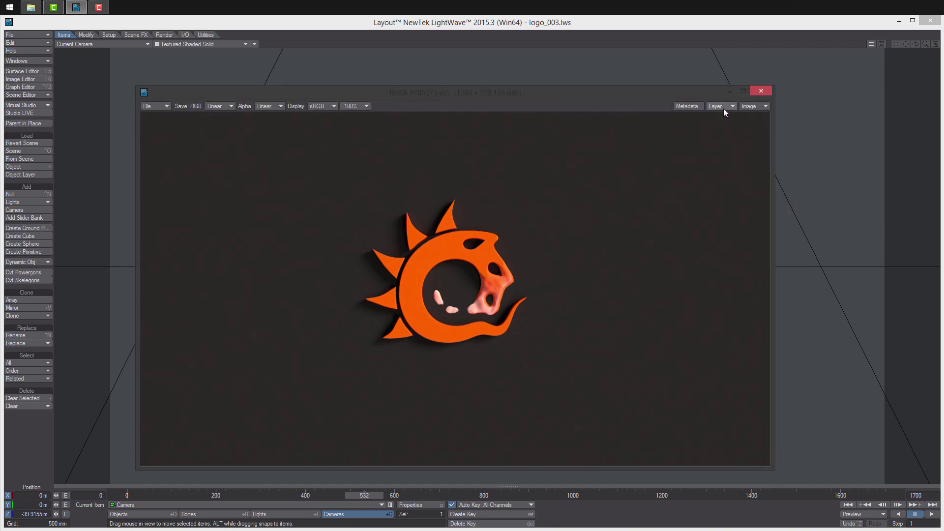
pyautogui.click(724, 107)
pyautogui.click(725, 112)
pyautogui.click(718, 106)
pyautogui.click(717, 101)
pyautogui.click(721, 107)
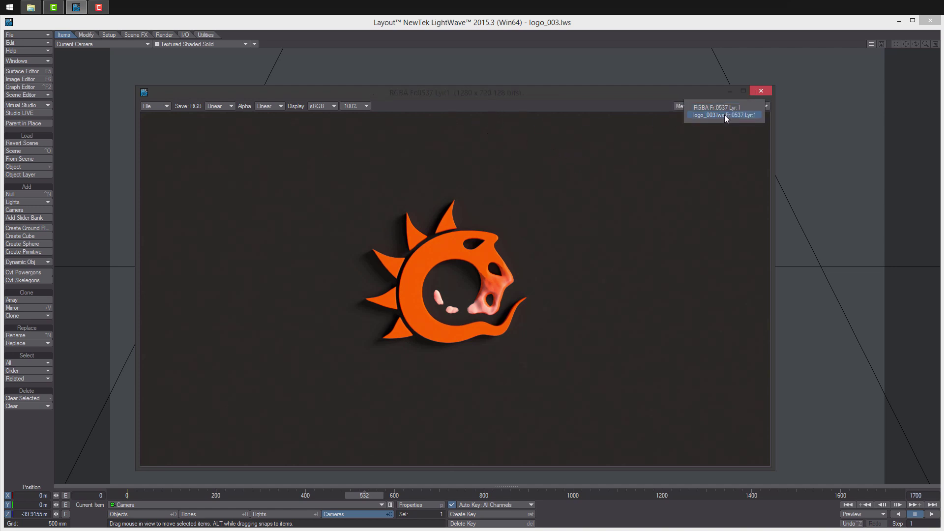
pyautogui.click(724, 114)
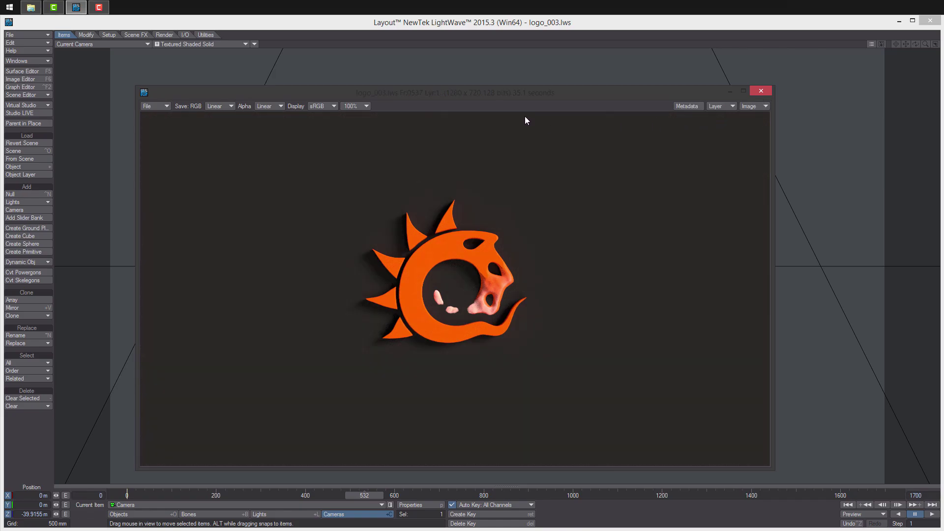
pyautogui.moveTo(501, 98); pyautogui.dragTo(509, 80)
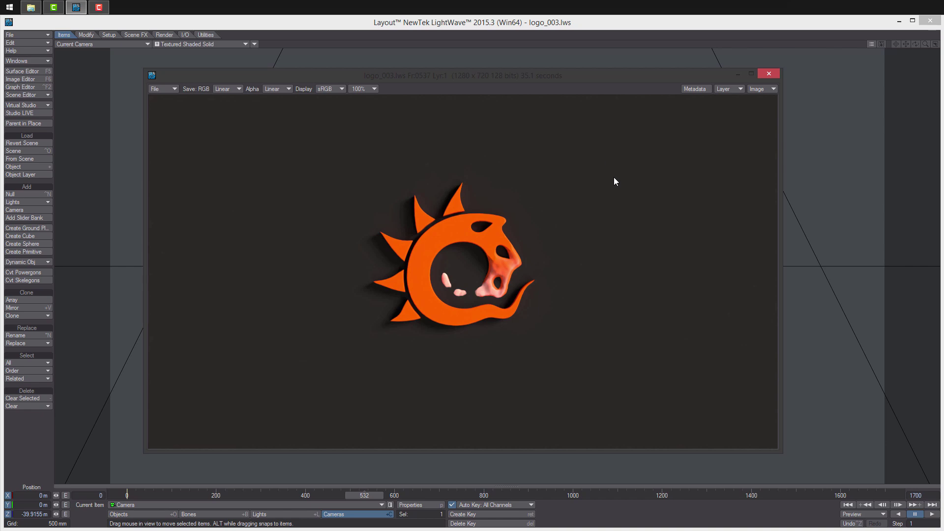
pyautogui.click(765, 75)
# - Go to frame 395 and save the scene over the existing file
pyautogui.moveTo(365, 496); pyautogui.dragTo(303, 496)
pyautogui.press('s')
pyautogui.press('Return')
# - Set the Ground Plane surface's colour to a dark grey of RGB 7, 7, 7
pyautogui.click(23, 71)
pyautogui.click(654, 225)
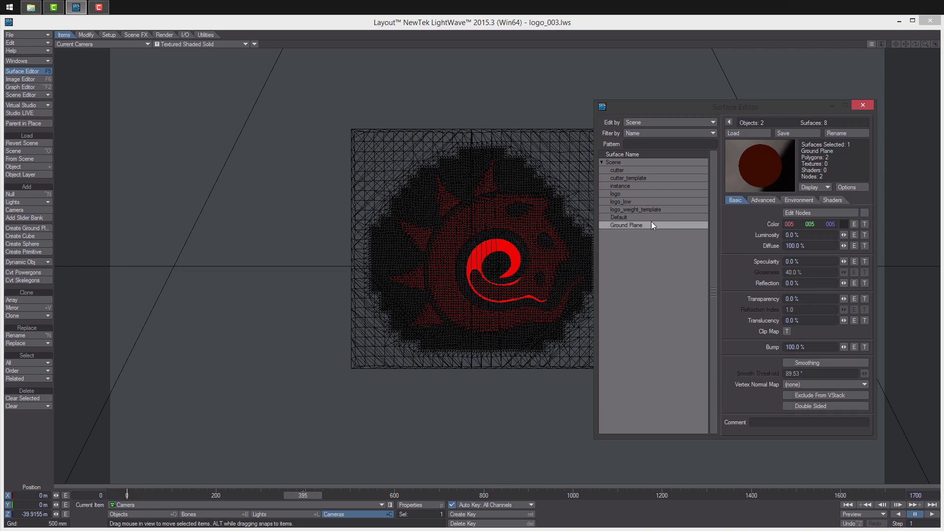
pyautogui.click(844, 224)
pyautogui.click(570, 314)
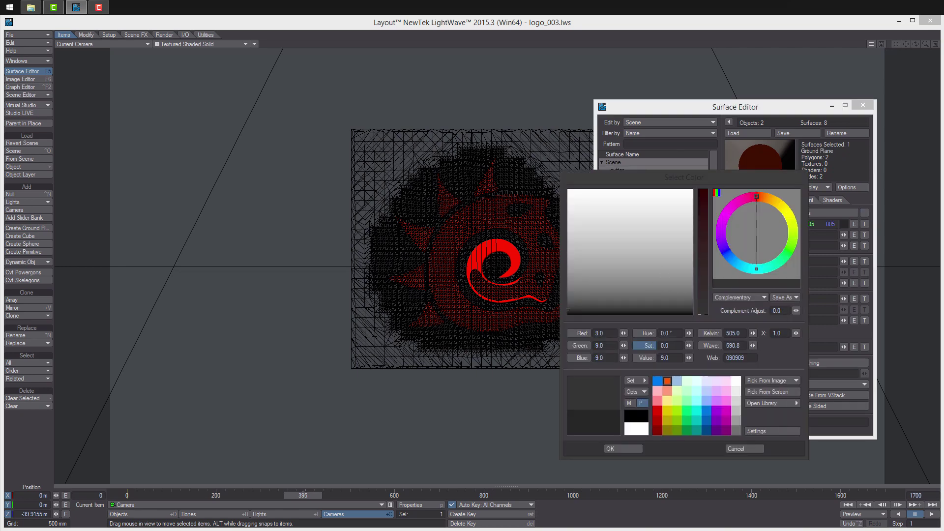
pyautogui.click(612, 448)
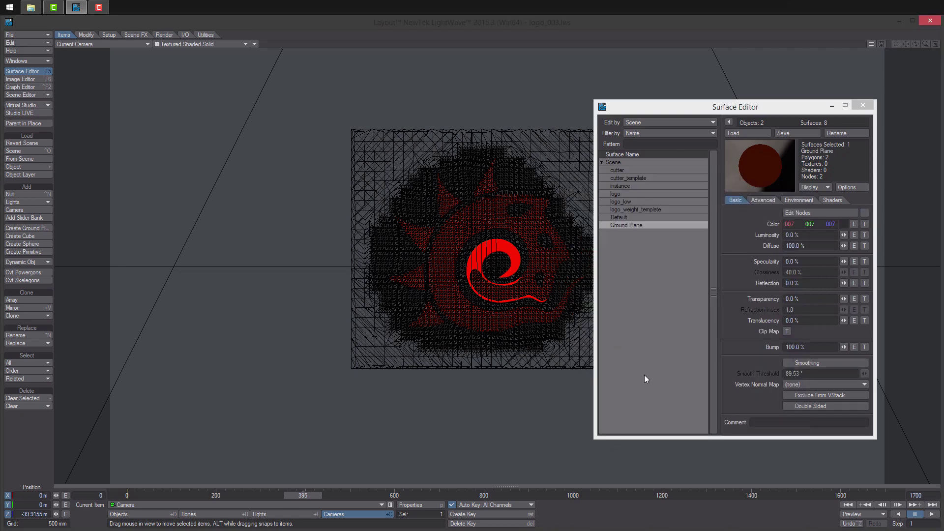
# - Set Diffuse to 75% on both the cutter and logo surfaces
pyautogui.click(654, 170)
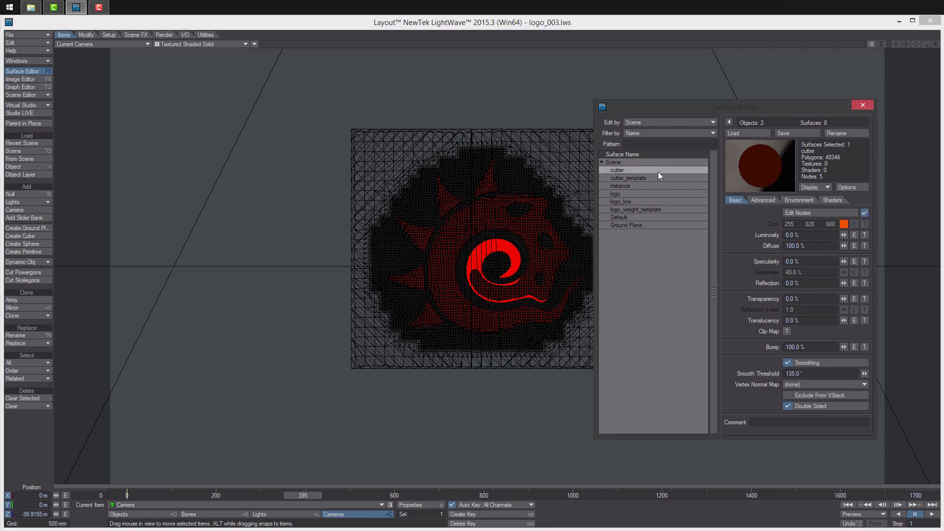
pyautogui.keyDown('ctrl'); pyautogui.click(653, 193); pyautogui.keyUp('ctrl')
pyautogui.click(811, 246)
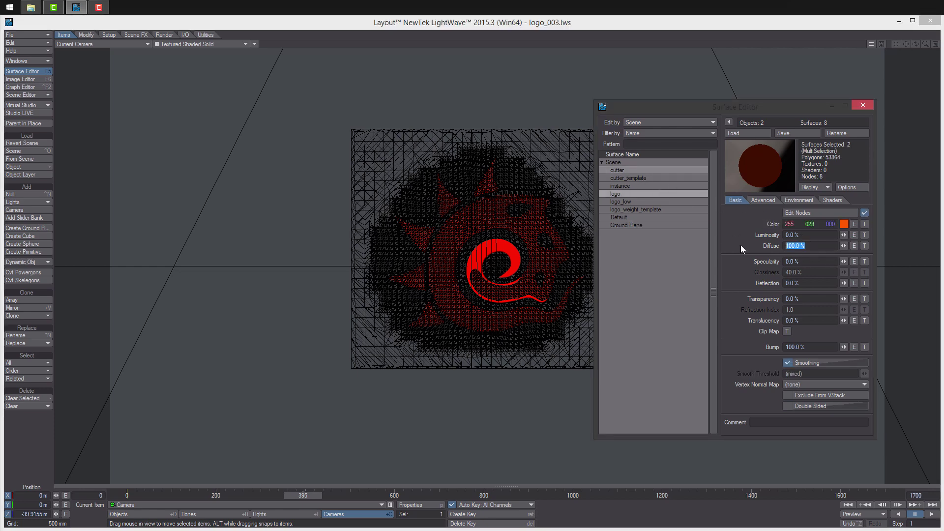
pyautogui.write('75')
pyautogui.press('Return')
# - Render a test frame to check the adjusted surfaces, and close the rendered image
pyautogui.press('F9')
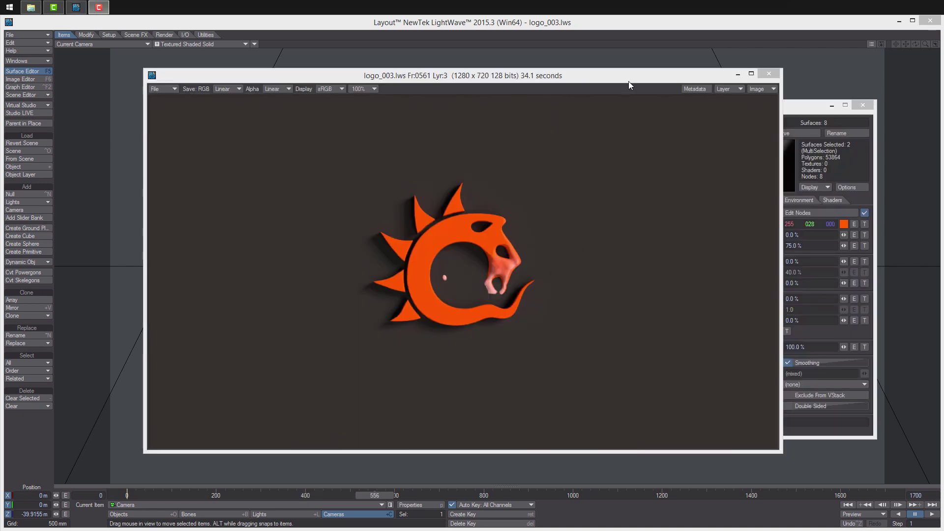
pyautogui.moveTo(629, 81)
pyautogui.mouseDown()
pyautogui.moveTo(640, 75)
pyautogui.moveTo(653, 92)
pyautogui.moveTo(635, 84)
pyautogui.mouseUp()
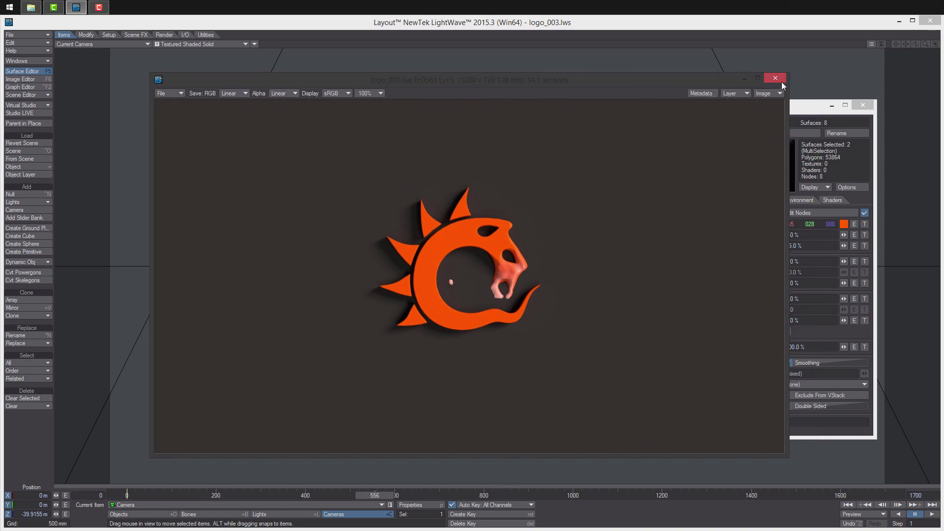
pyautogui.click(777, 78)
# - Close the Surface Editor and save the scene, overwriting logo_003.lws
pyautogui.moveTo(764, 100); pyautogui.dragTo(644, 100)
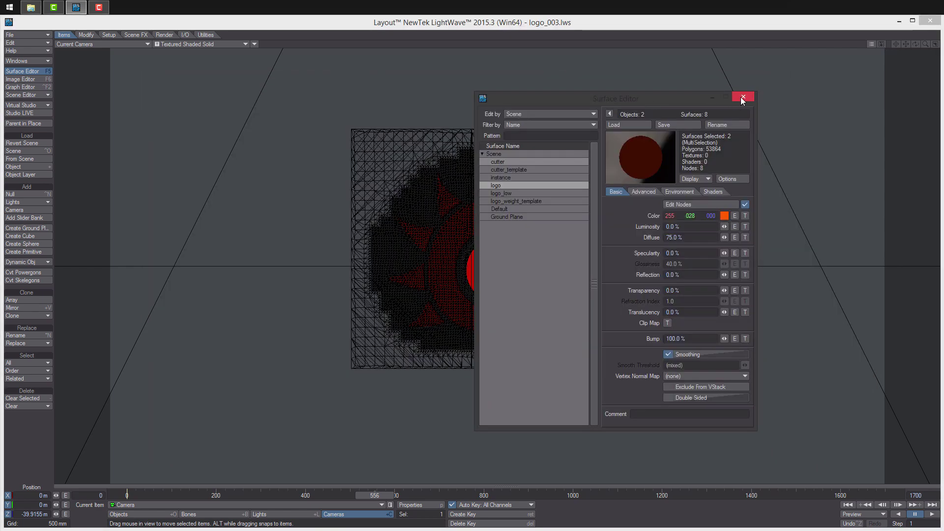
pyautogui.click(743, 98)
pyautogui.hotkey('ctrl', 's')
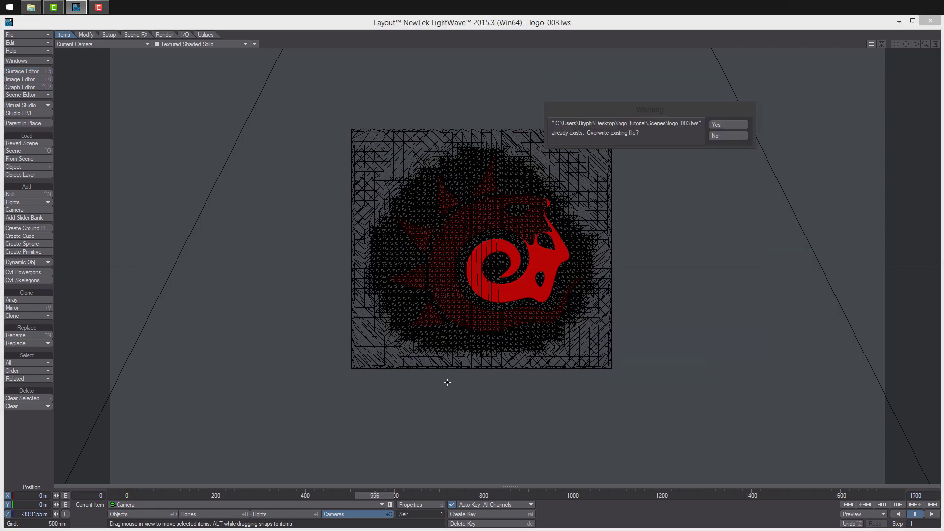
pyautogui.press('Return')
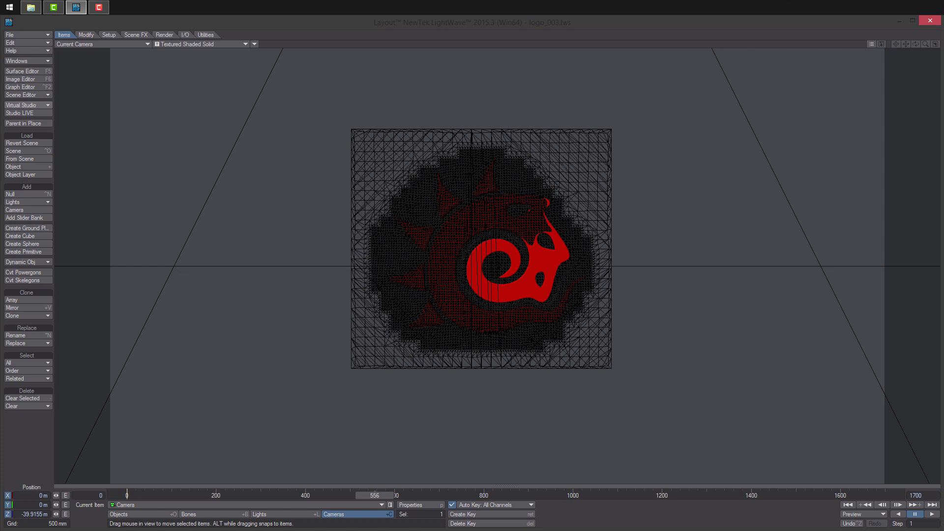
# - Save the scene under the new name logo_004.lws in the Scenes folder
pyautogui.click(22, 30)
pyautogui.moveTo(49, 56)
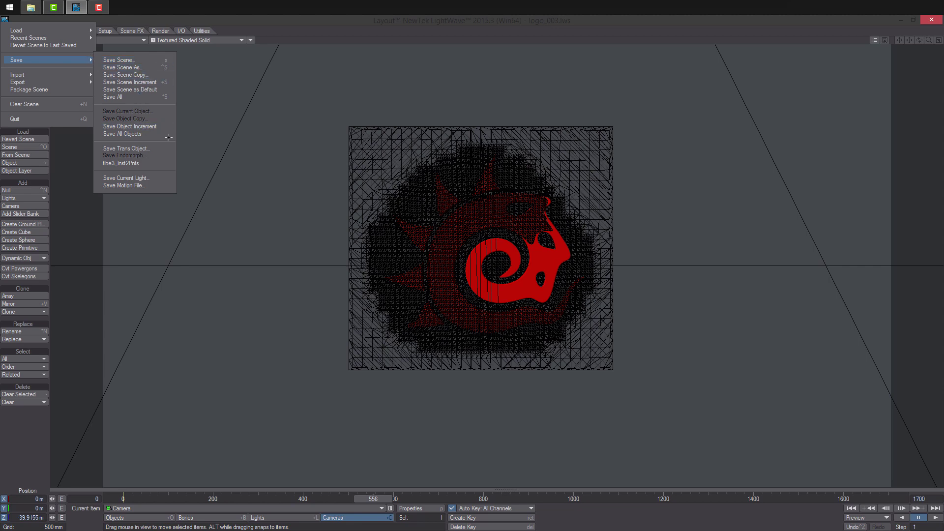
pyautogui.click(122, 68)
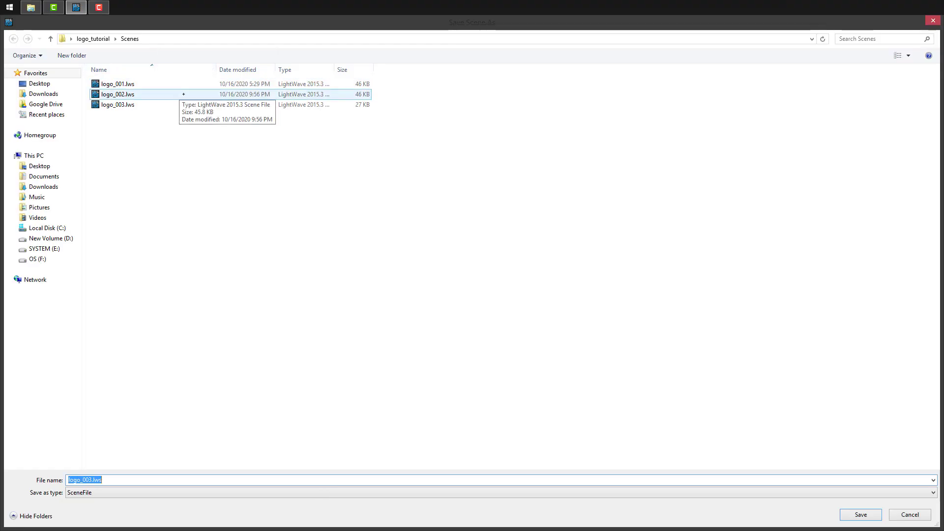
pyautogui.moveTo(92, 480); pyautogui.dragTo(89, 480)
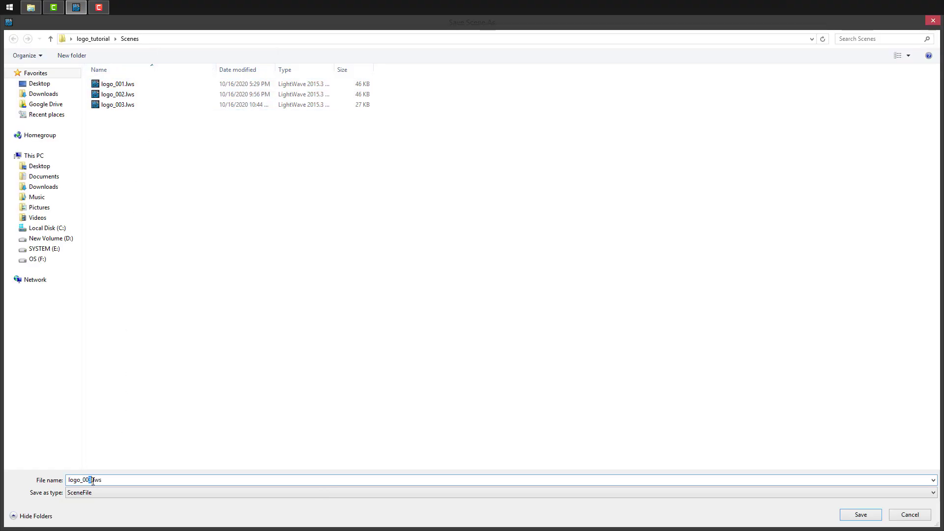
pyautogui.write('4')
pyautogui.press('Return')
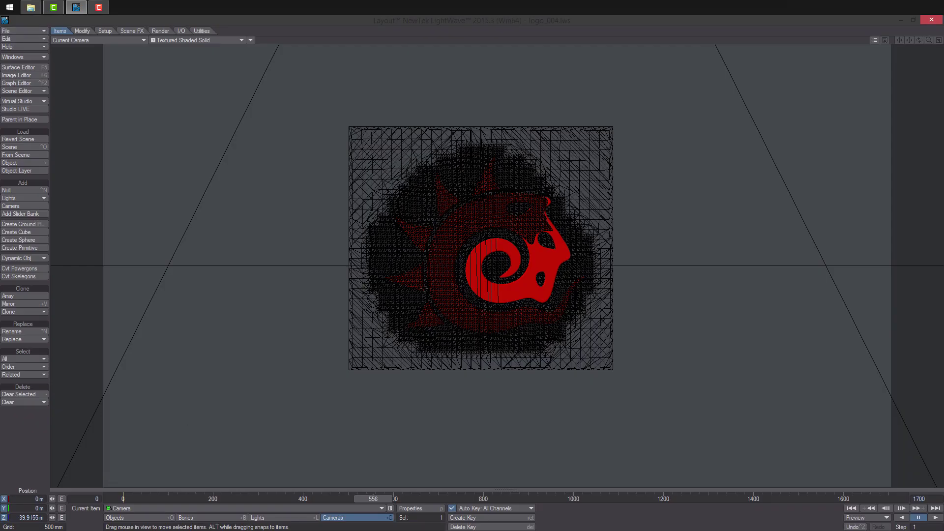
# - Replace the cutter object's MD Reader cache file with LW_logo_01_cutter_intro.mdd
pyautogui.press('4')
pyautogui.keyDown('alt'); pyautogui.moveTo(463, 286); pyautogui.dragTo(368, 281); pyautogui.keyUp('alt')
pyautogui.scroll(4, 413, 285)
pyautogui.keyDown('alt'); pyautogui.moveTo(620, 135); pyautogui.dragTo(595, 154); pyautogui.keyUp('alt')
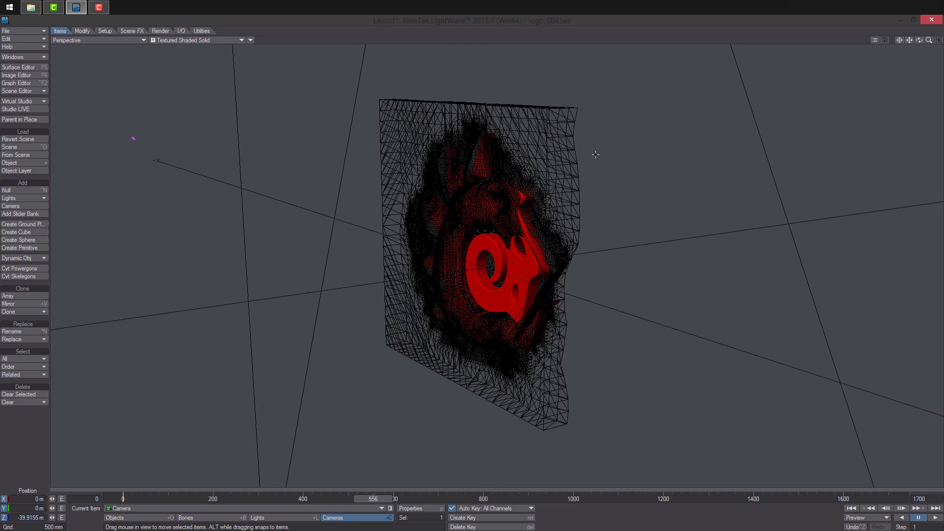
pyautogui.click(568, 113)
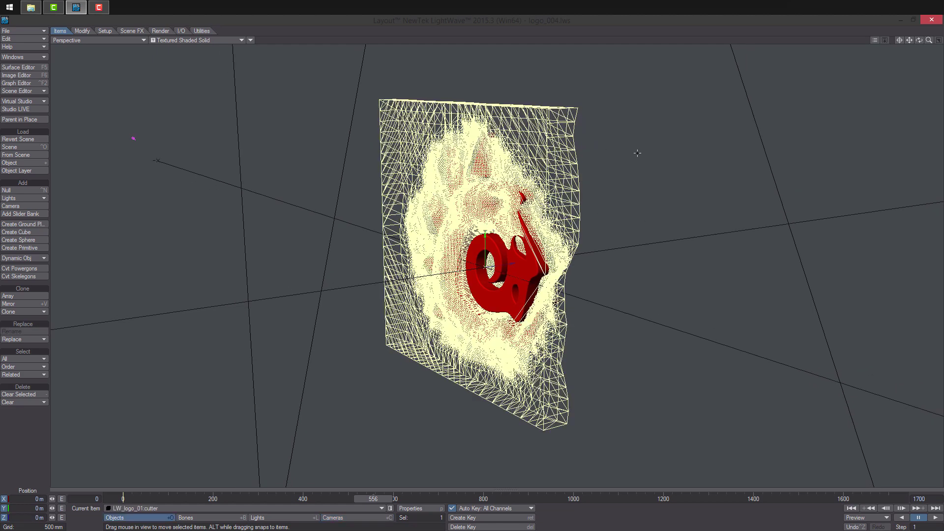
pyautogui.press('p')
pyautogui.doubleClick(751, 310)
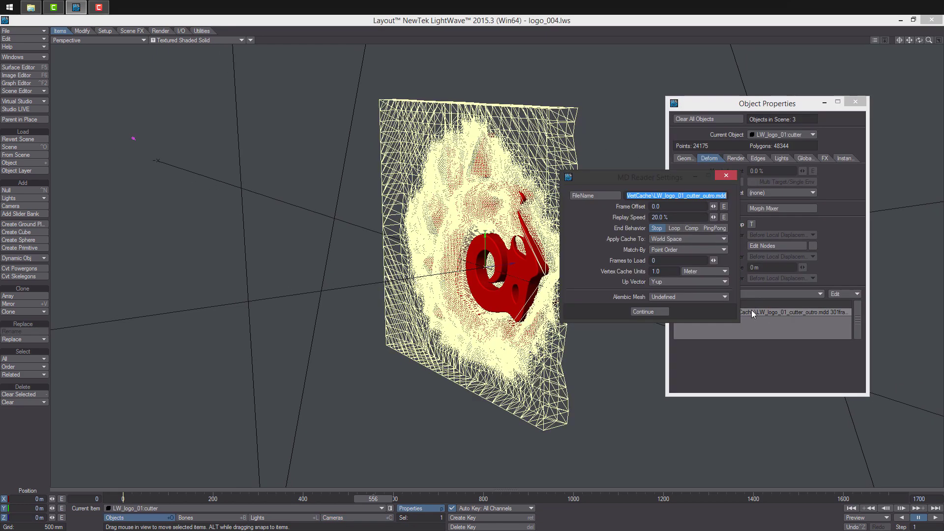
pyautogui.click(591, 196)
pyautogui.doubleClick(165, 84)
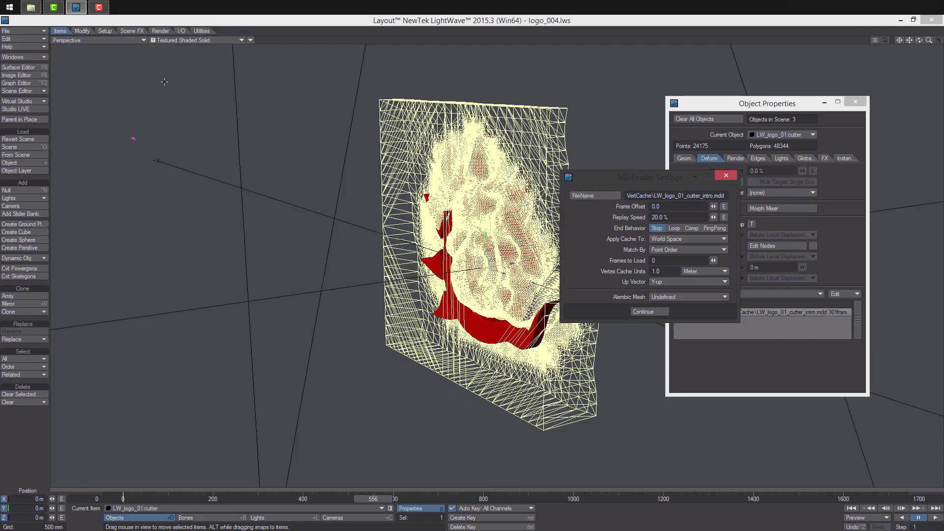
pyautogui.keyDown('alt'); pyautogui.moveTo(236, 143); pyautogui.dragTo(330, 152); pyautogui.keyUp('alt')
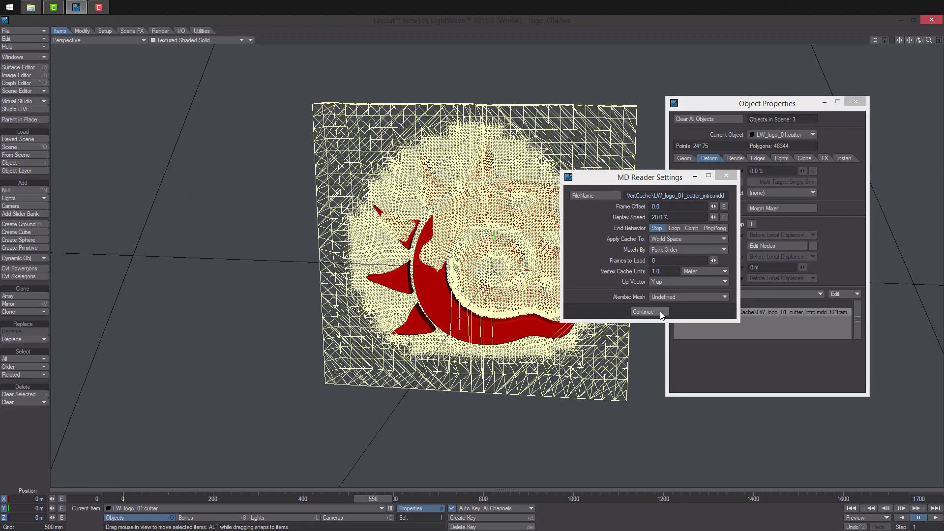
# - Accept the cutter's MD Reader settings and return the timeline to frame 0
pyautogui.click(644, 312)
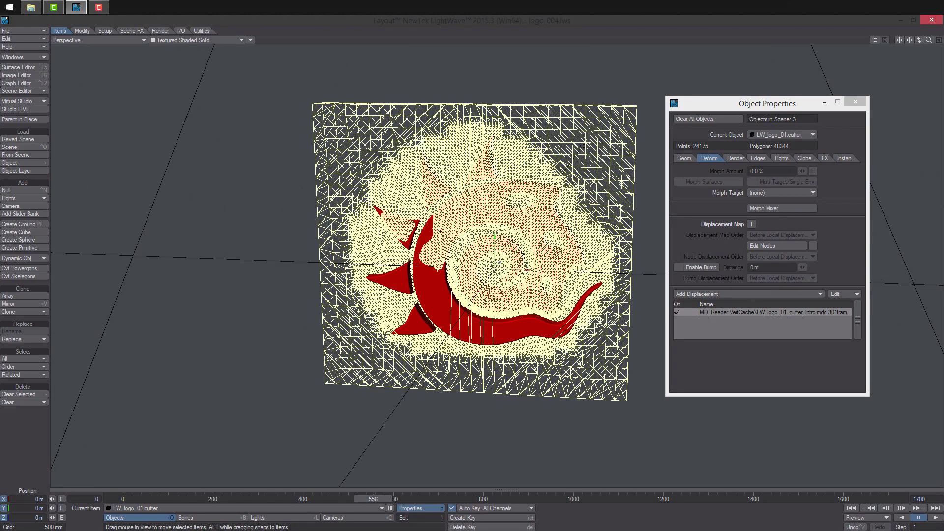
pyautogui.scroll(3, 497, 266)
pyautogui.keyDown('alt'); pyautogui.moveTo(497, 266); pyautogui.dragTo(487, 241); pyautogui.keyUp('alt')
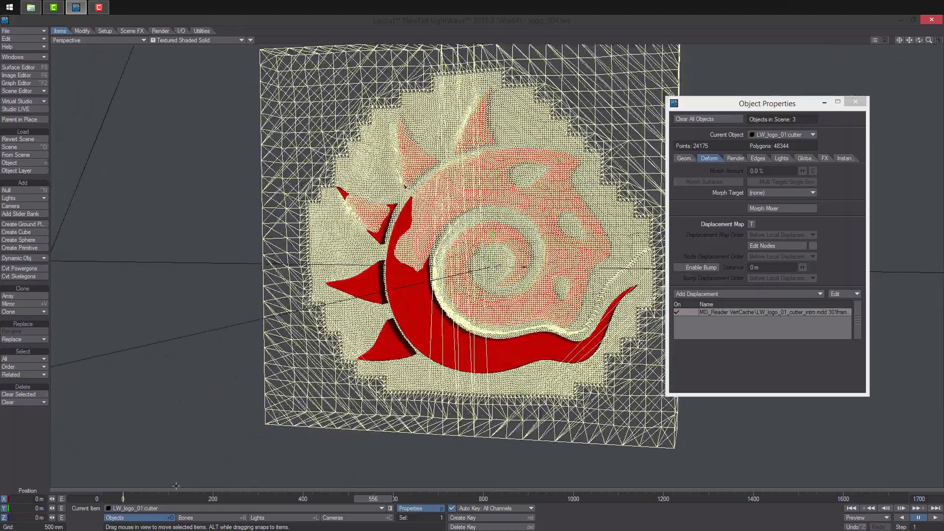
pyautogui.moveTo(384, 501); pyautogui.dragTo(123, 498)
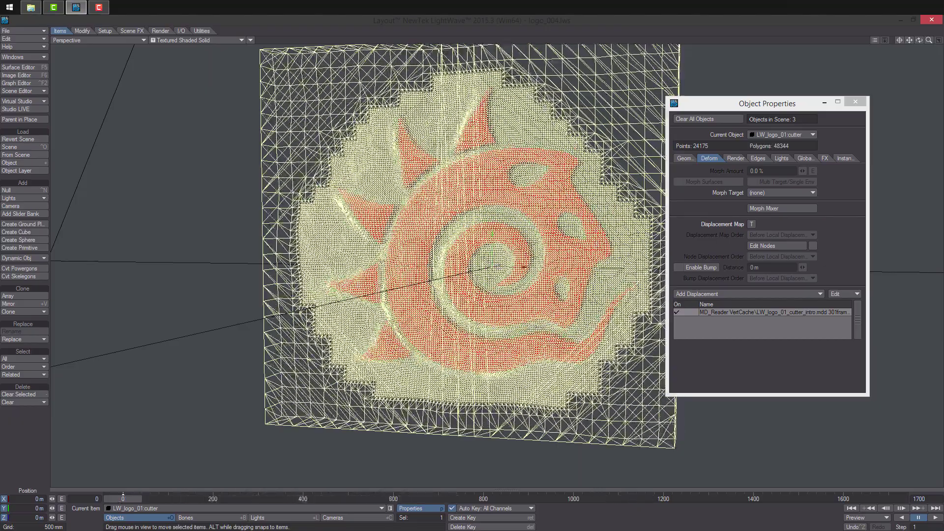
pyautogui.click(218, 517)
pyautogui.scroll(-4, 470, 265)
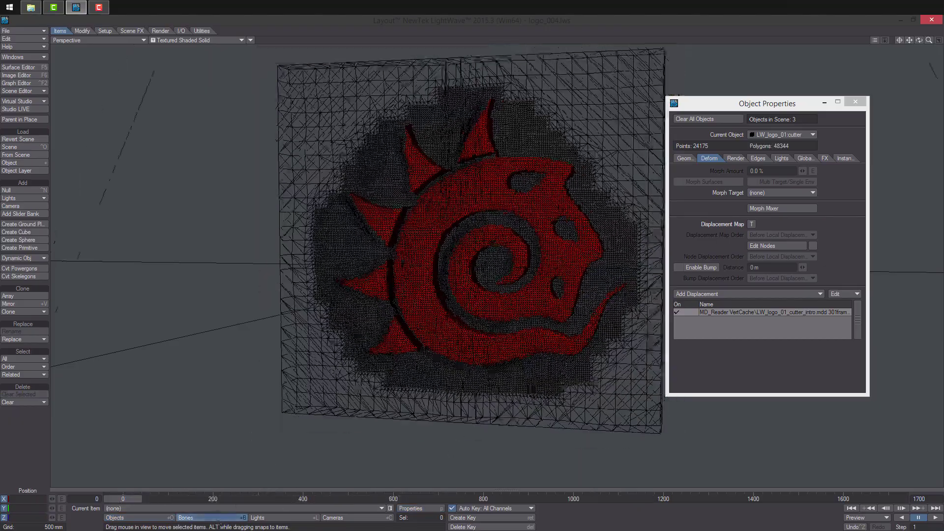
pyautogui.keyDown('alt'); pyautogui.moveTo(491, 265); pyautogui.dragTo(473, 265); pyautogui.keyUp('alt')
pyautogui.click(856, 101)
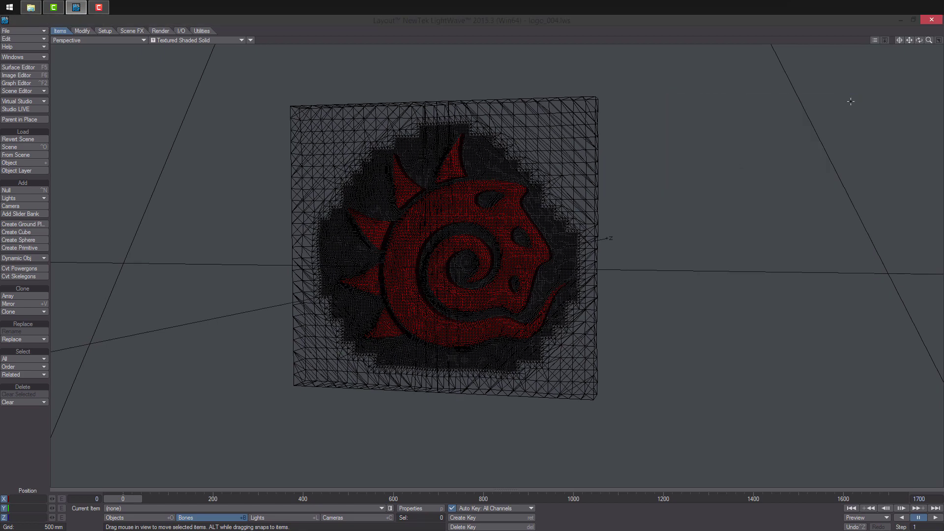
pyautogui.scroll(2, 852, 100)
pyautogui.keyDown('alt'); pyautogui.moveTo(619, 236); pyautogui.dragTo(587, 159); pyautogui.keyUp('alt')
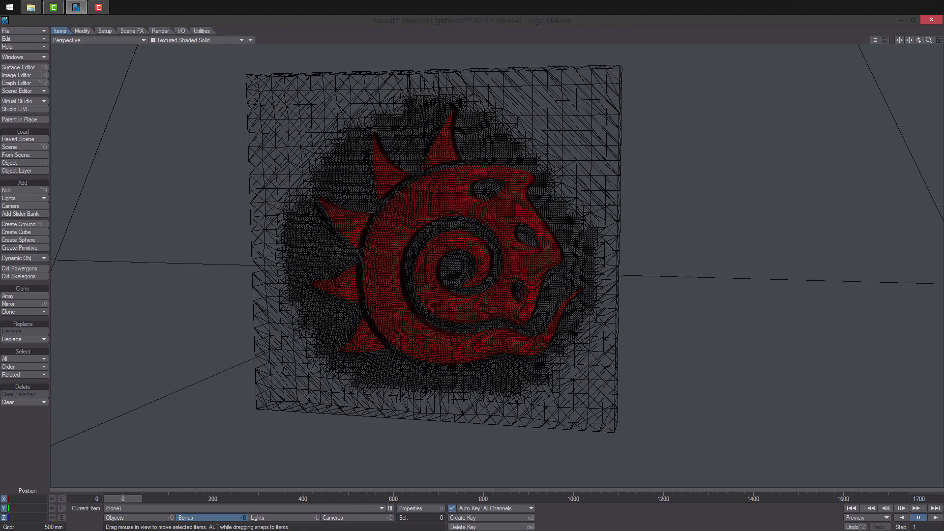
pyautogui.press('p')
# - Add an Emitter effect to the cutter object and change the emitter's Generate by option
pyautogui.click(170, 518)
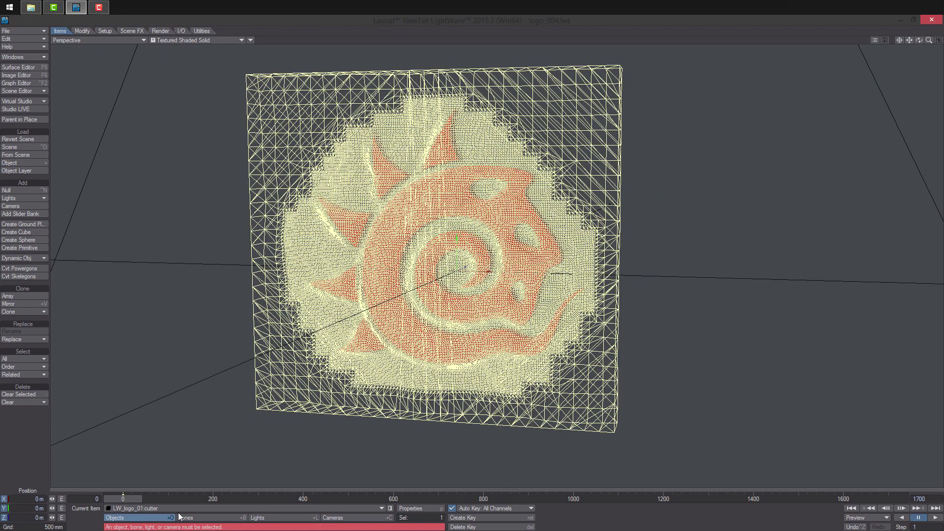
pyautogui.press('p')
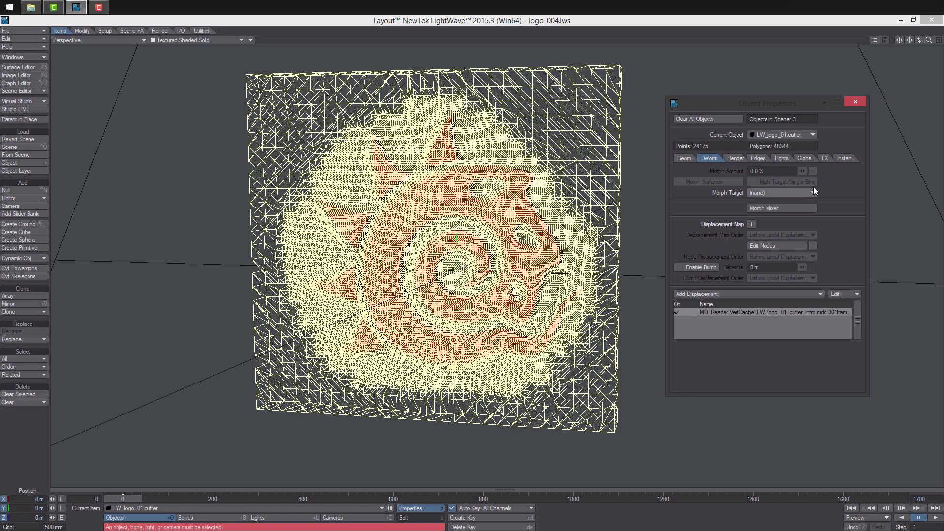
pyautogui.click(824, 158)
pyautogui.click(687, 171)
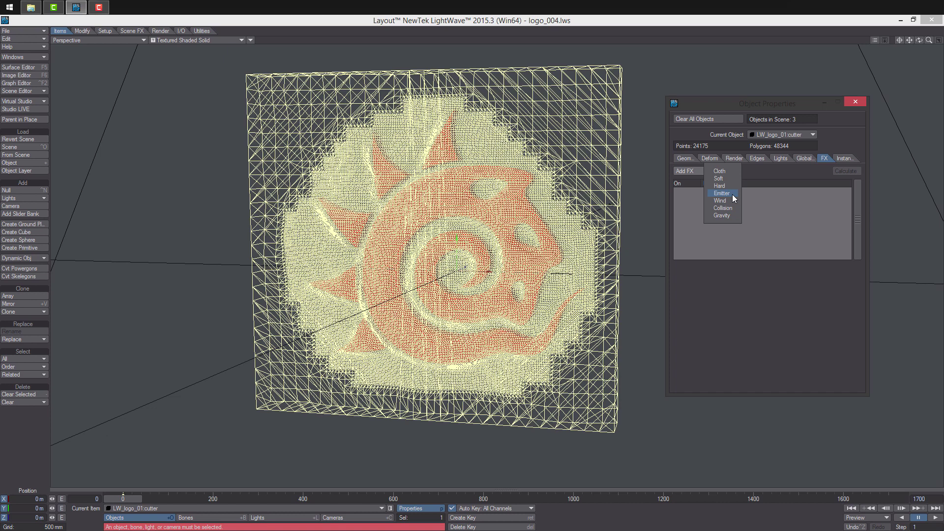
pyautogui.click(722, 194)
pyautogui.click(746, 191)
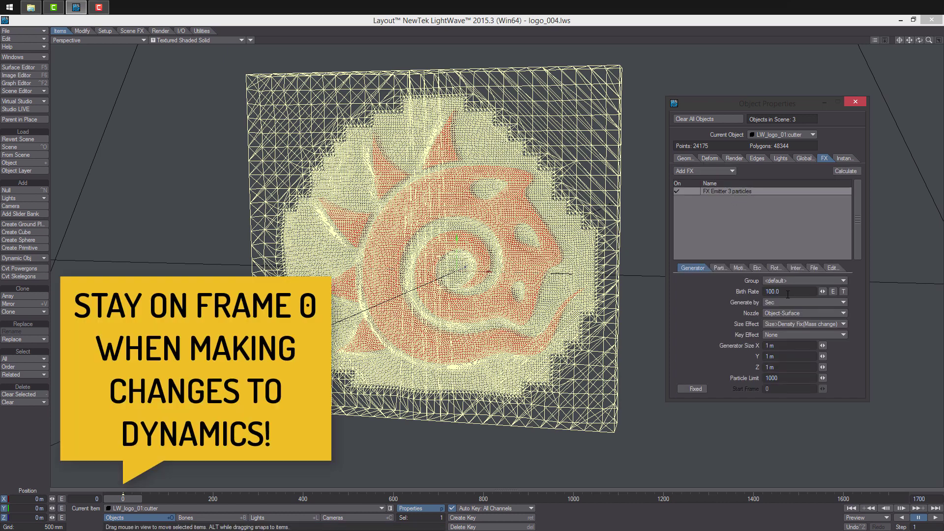
pyautogui.click(780, 303)
pyautogui.click(783, 296)
# - Set the emitter's particle life time to 400 frames with a variation of 1, and the particle weight variation to 2
pyautogui.click(722, 268)
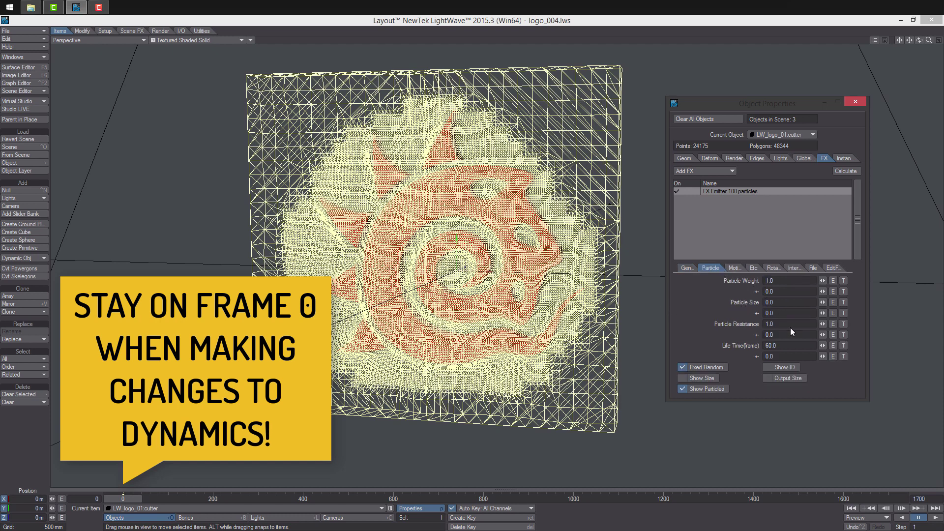
pyautogui.click(774, 345)
pyautogui.write('3')
pyautogui.write('400')
pyautogui.press('Return')
pyautogui.click(781, 358)
pyautogui.write('1')
pyautogui.press('Return')
pyautogui.click(772, 292)
pyautogui.write('2')
pyautogui.click(772, 335)
# - Open the emitter's Parent Motion percentage for editing
pyautogui.click(731, 268)
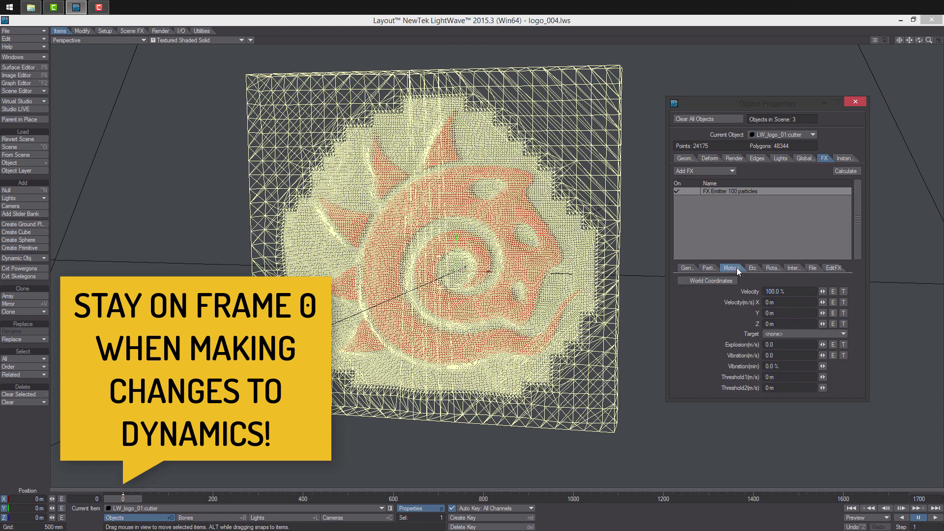
pyautogui.click(752, 268)
pyautogui.moveTo(787, 357); pyautogui.dragTo(733, 357)
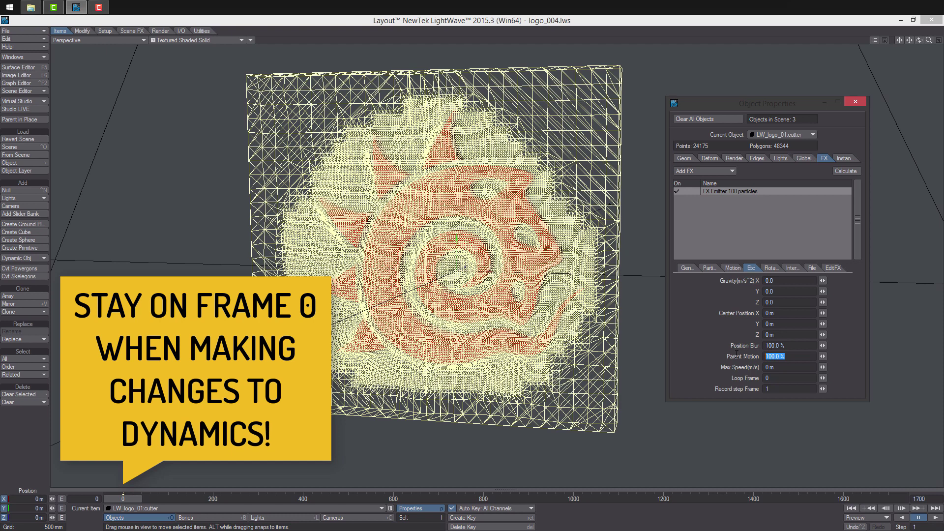
# - Set the particle emitter's Parent Motion to 0% and look through its Rotation, Interaction and File settings
pyautogui.write('0')
pyautogui.press('Return')
pyautogui.click(771, 269)
pyautogui.click(793, 267)
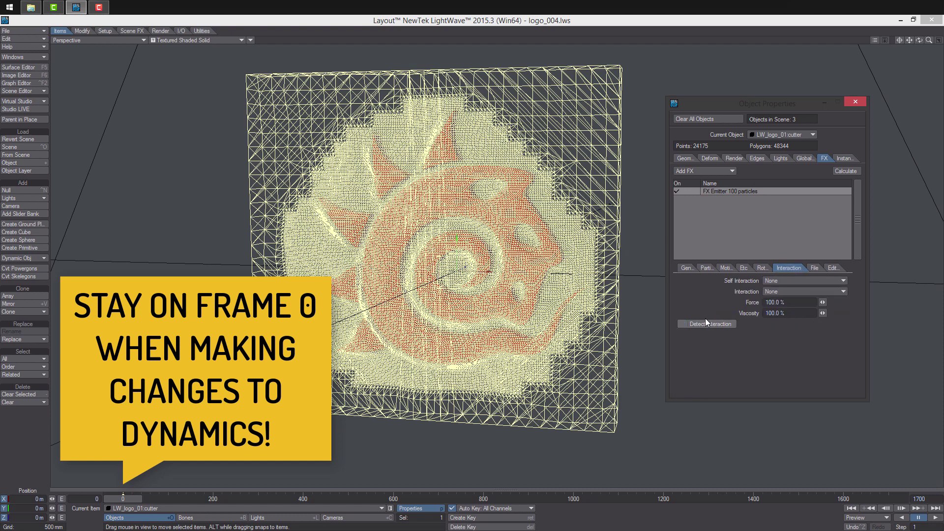
pyautogui.click(814, 269)
# - Set the cutter emitter's generator birth rate to 1000
pyautogui.click(690, 270)
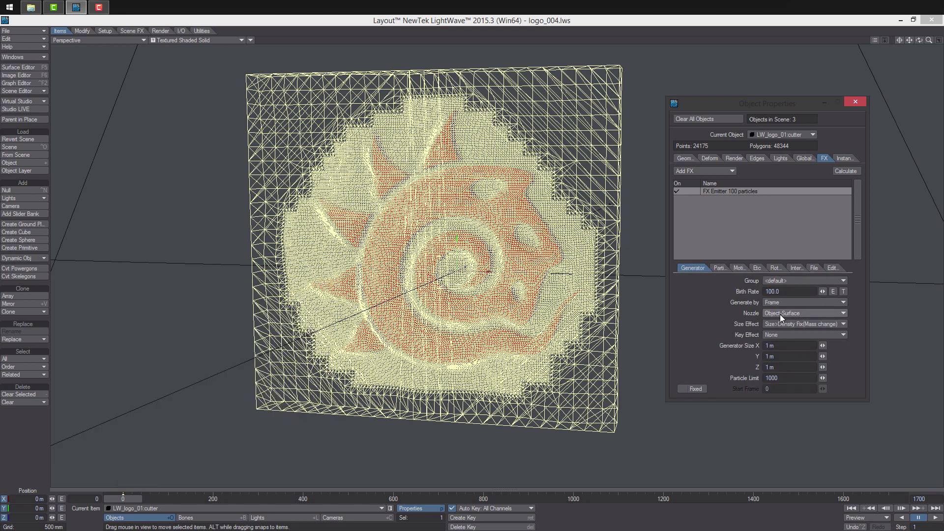
pyautogui.write('0')
pyautogui.press('Return')
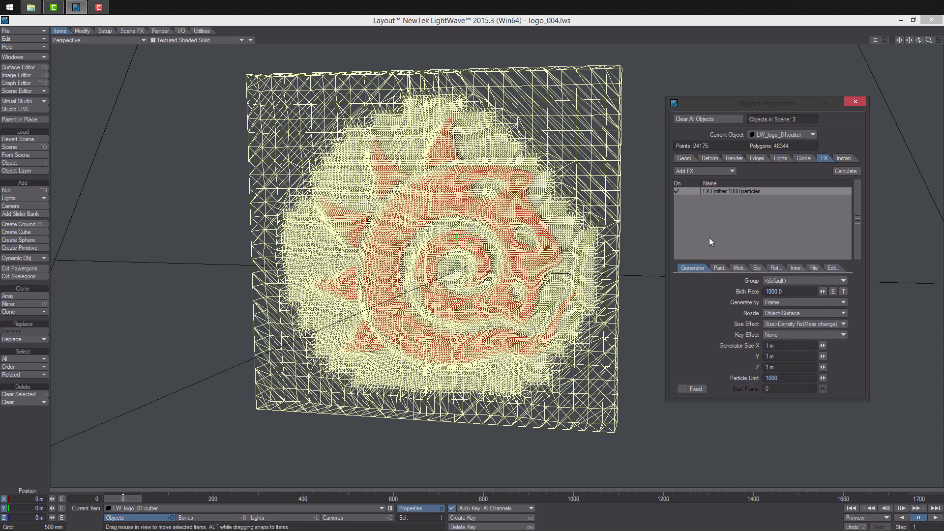
# - Texture the emitter's birth rate with a procedural Node Texture layer, value 1.0, using World Coordinates
pyautogui.keyDown('alt'); pyautogui.moveTo(640, 234); pyautogui.dragTo(579, 230); pyautogui.keyUp('alt')
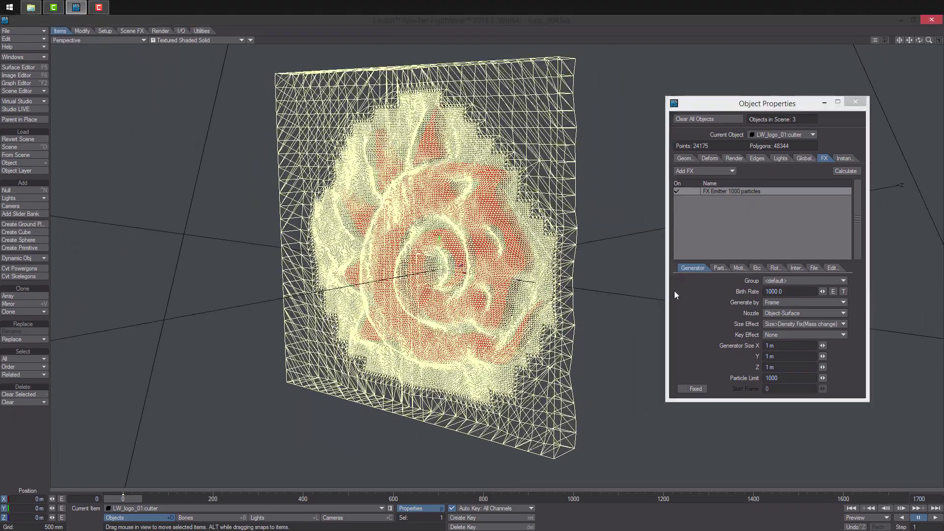
pyautogui.click(844, 291)
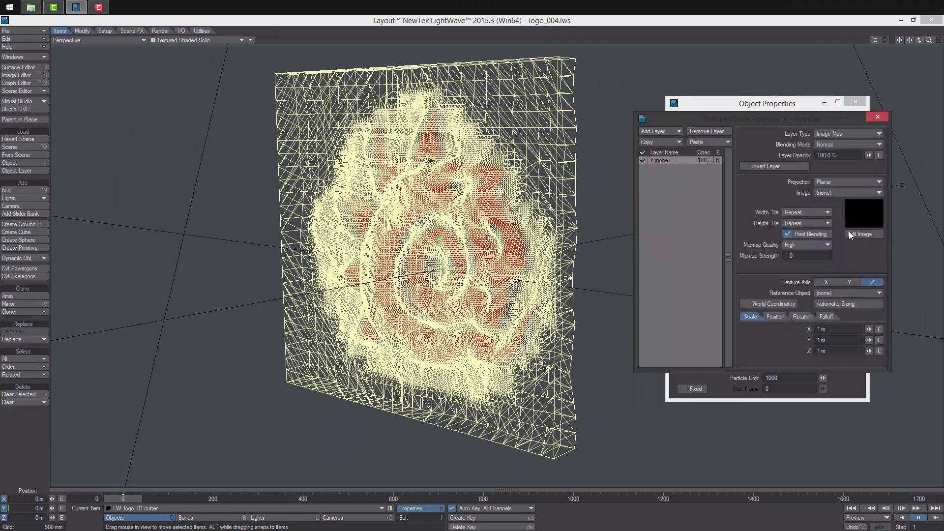
pyautogui.click(843, 133)
pyautogui.click(848, 146)
pyautogui.click(822, 182)
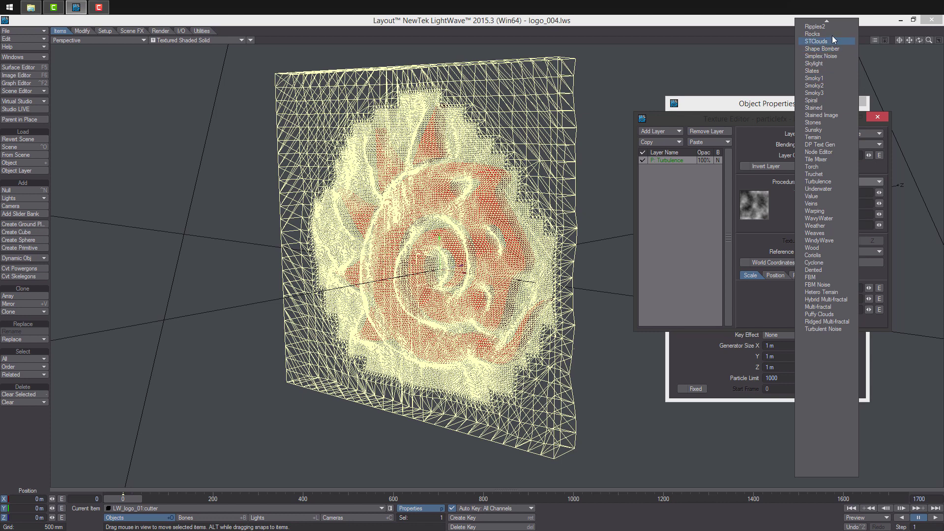
pyautogui.click(840, 52)
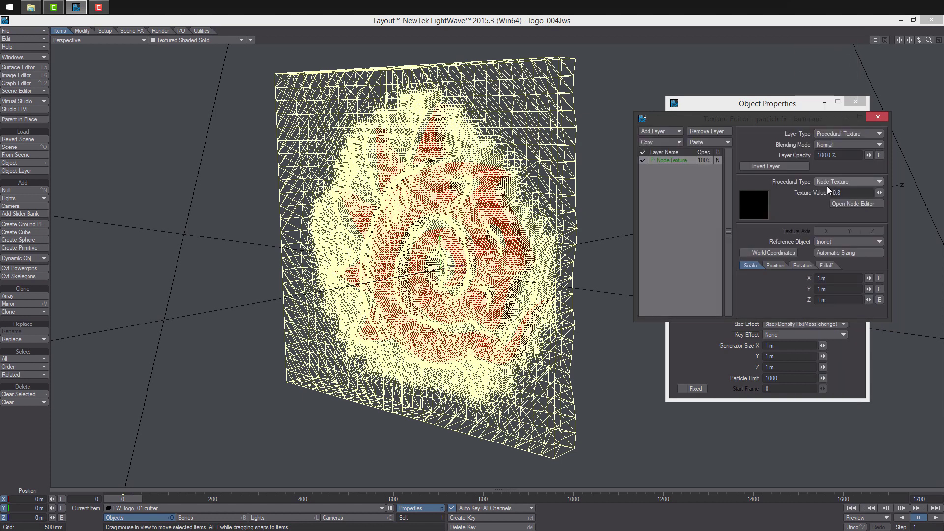
pyautogui.click(818, 194)
pyautogui.write('1')
pyautogui.press('Return')
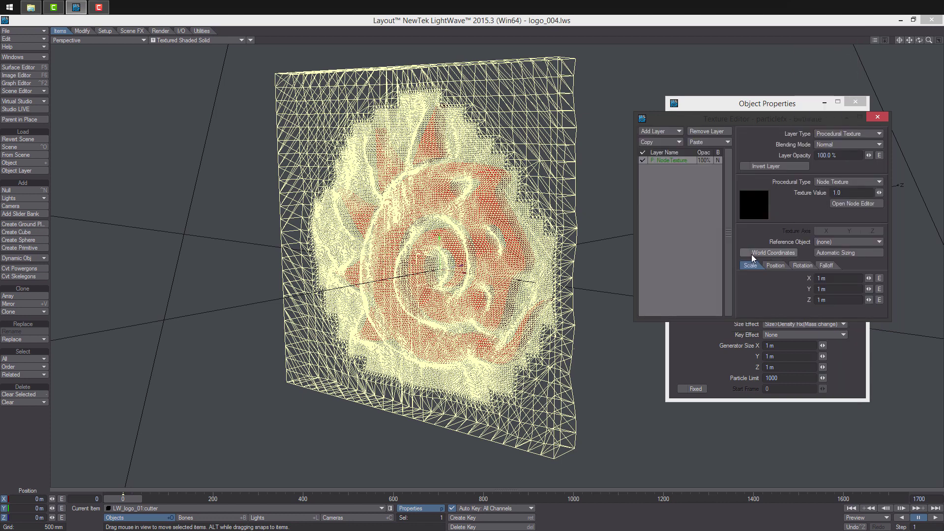
# - Add a DP Kit Boolean shader node to the birth rate texture and set its target object to LW_logo_01:logo
pyautogui.click(851, 203)
pyautogui.rightClick(572, 287)
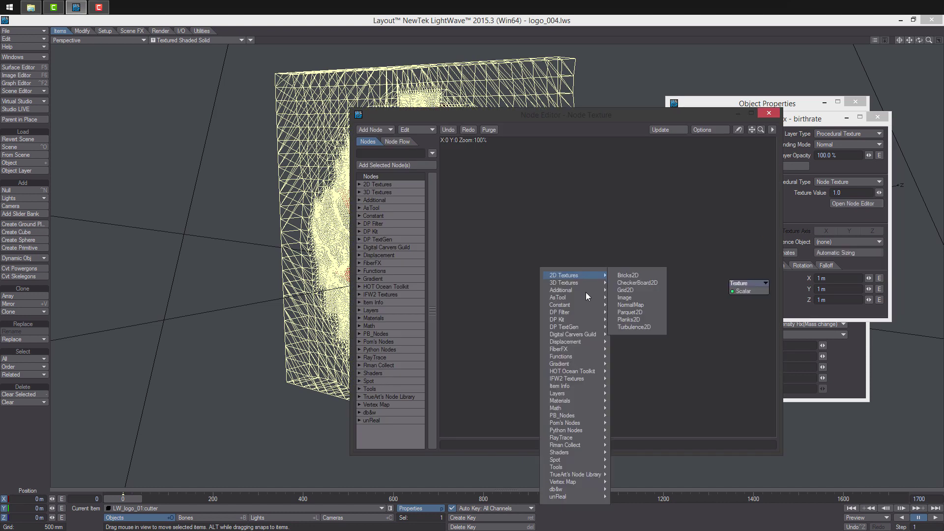
pyautogui.moveTo(593, 320)
pyautogui.moveTo(660, 379)
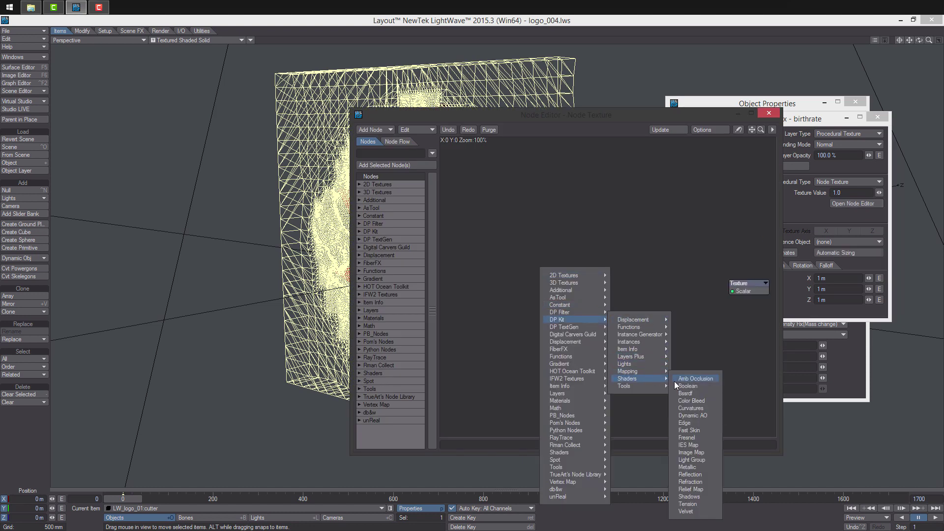
pyautogui.click(685, 386)
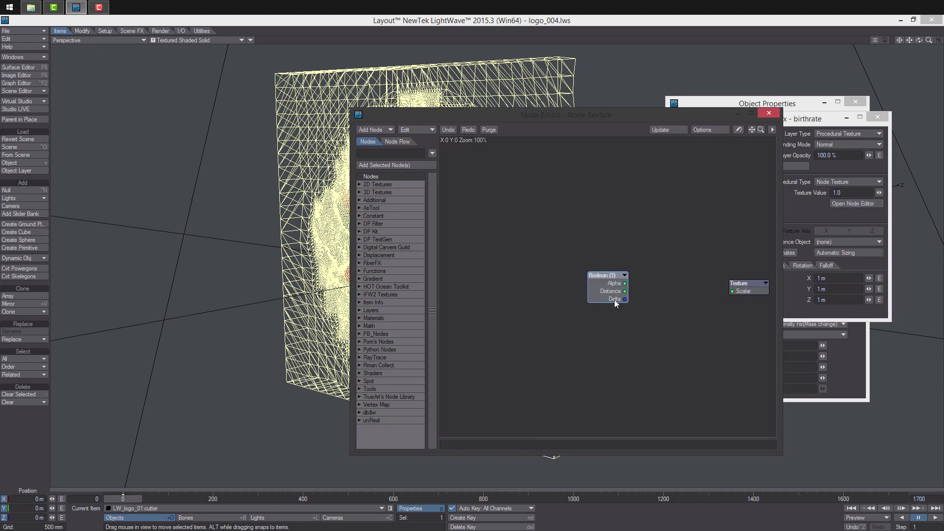
pyautogui.doubleClick(617, 274)
pyautogui.click(832, 129)
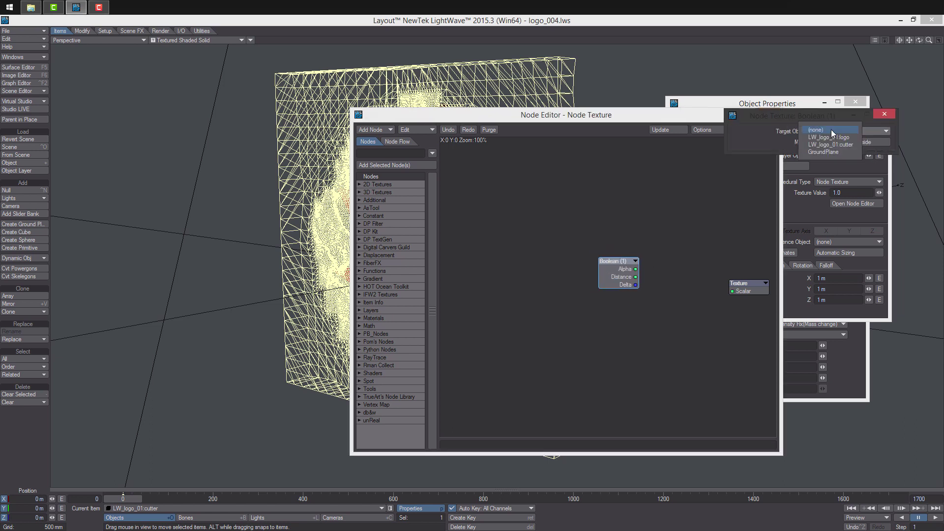
pyautogui.click(854, 136)
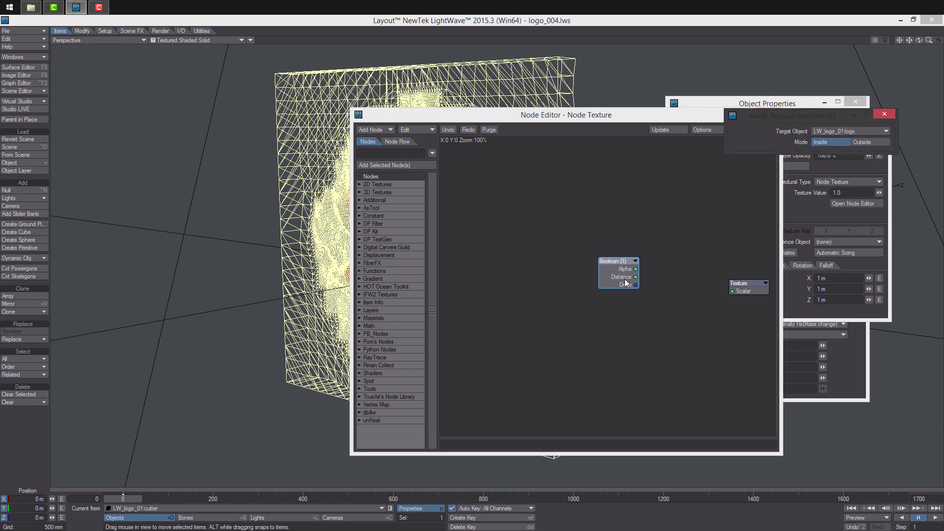
# - Connect the Boolean node's Alpha output to the Texture node's Scalar input and close the node editor
pyautogui.moveTo(734, 289); pyautogui.dragTo(705, 281)
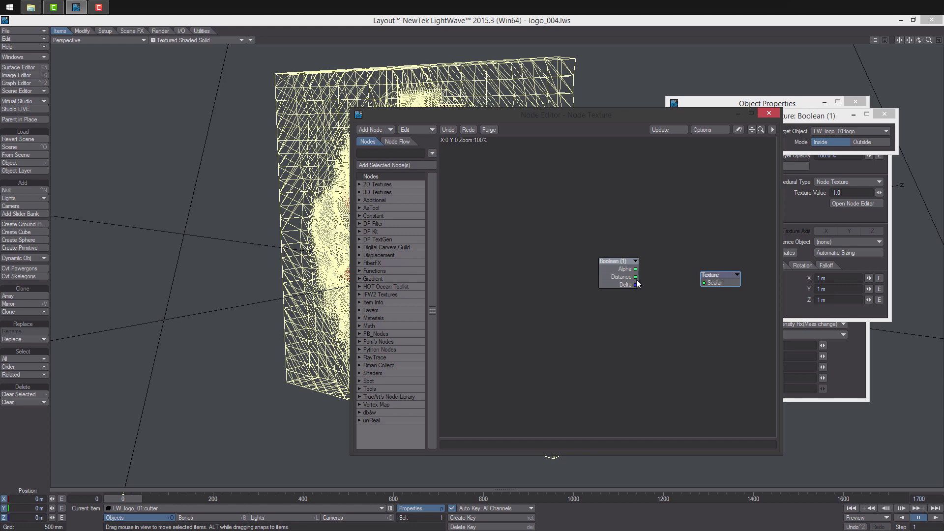
pyautogui.moveTo(635, 269); pyautogui.dragTo(709, 283)
pyautogui.click(769, 115)
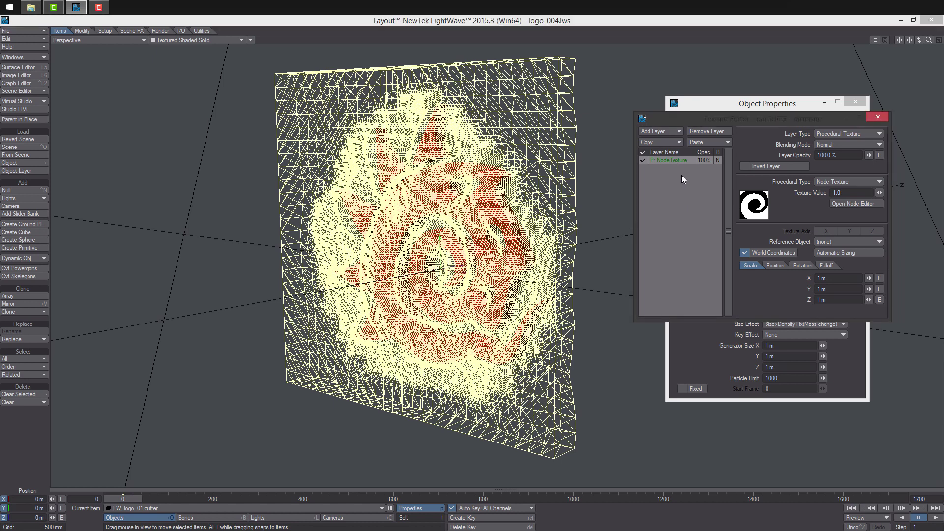
# - Add a Previous Layer gradient above the node texture, with a key of value -0.01 at parameter 1.0, and close the texture editor
pyautogui.click(668, 131)
pyautogui.click(682, 146)
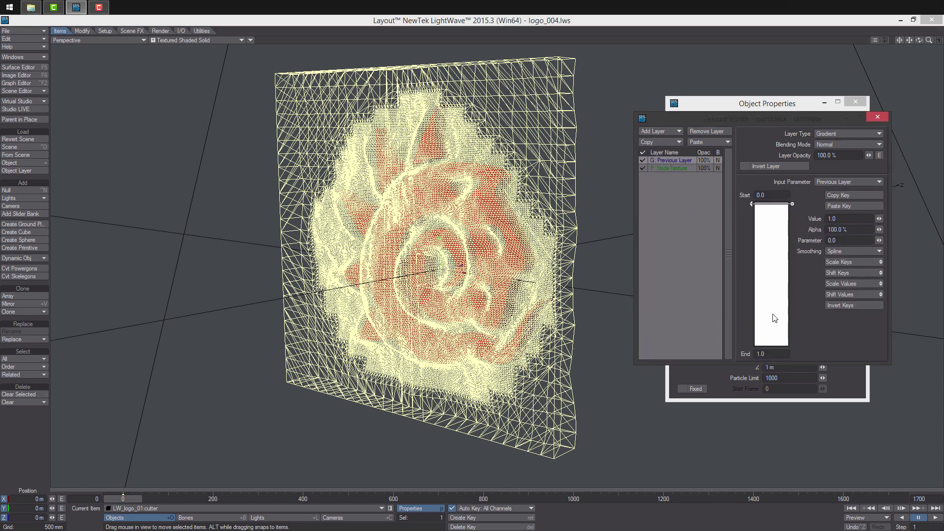
pyautogui.moveTo(776, 314); pyautogui.dragTo(771, 359)
pyautogui.write('-')
pyautogui.write('0.1')
pyautogui.press('Return')
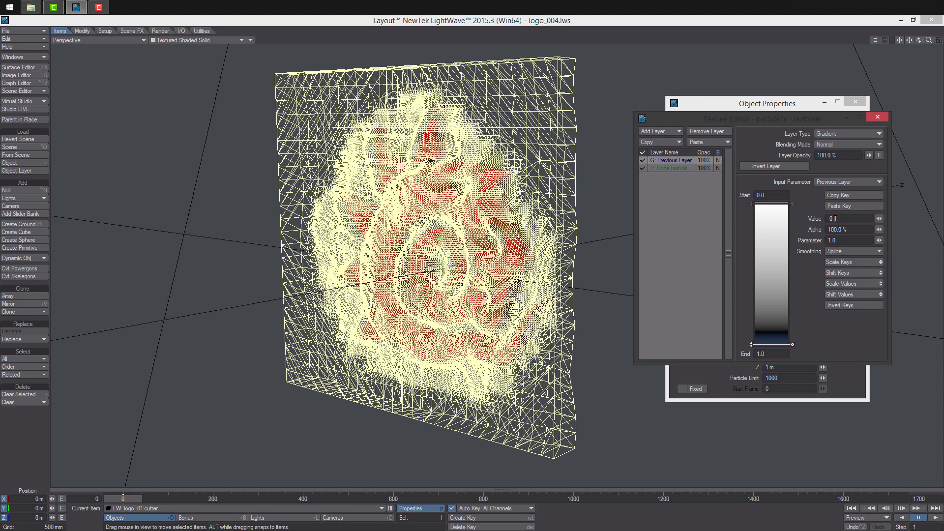
pyautogui.write('0')
pyautogui.press('Return')
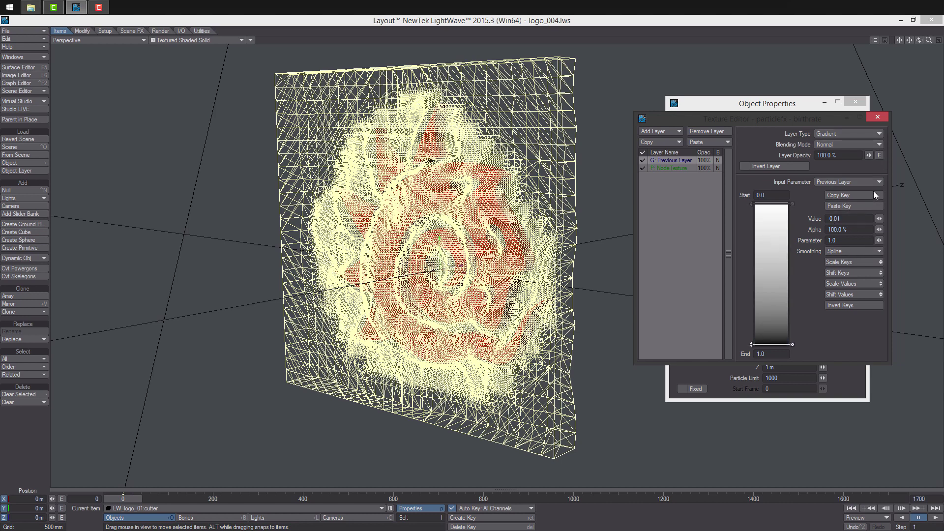
pyautogui.click(879, 117)
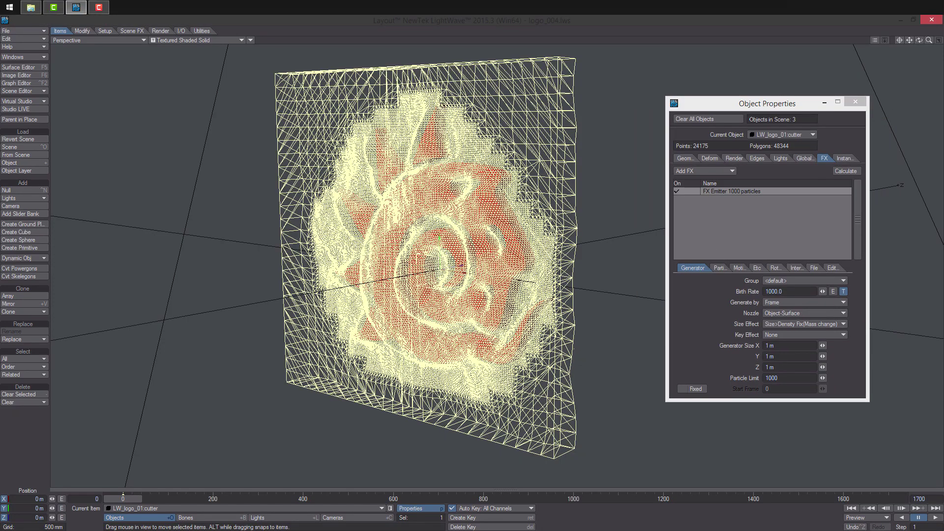
# - Disable the cutter's particle emitter and add a wind effector named "wind" to the scene
pyautogui.moveTo(919, 40)
pyautogui.mouseDown()
pyautogui.moveTo(906, 40)
pyautogui.moveTo(918, 41)
pyautogui.mouseUp()
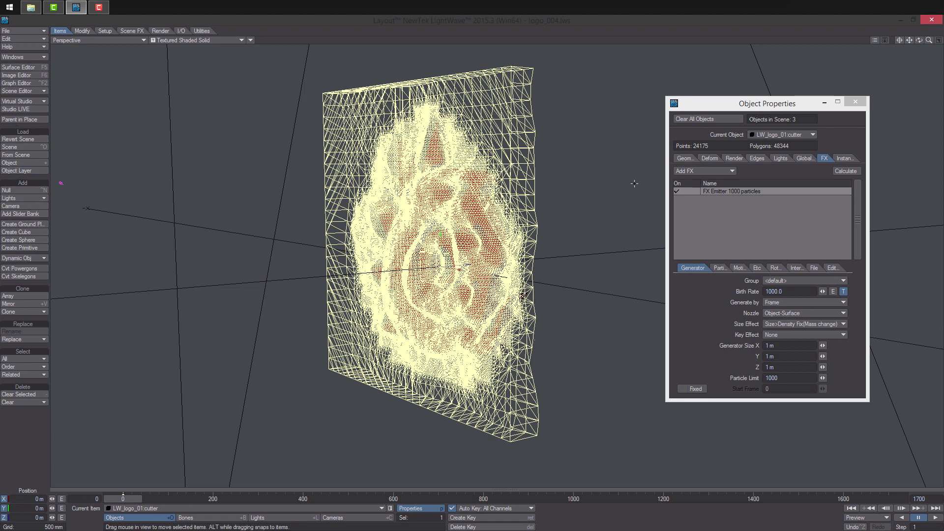
pyautogui.click(678, 192)
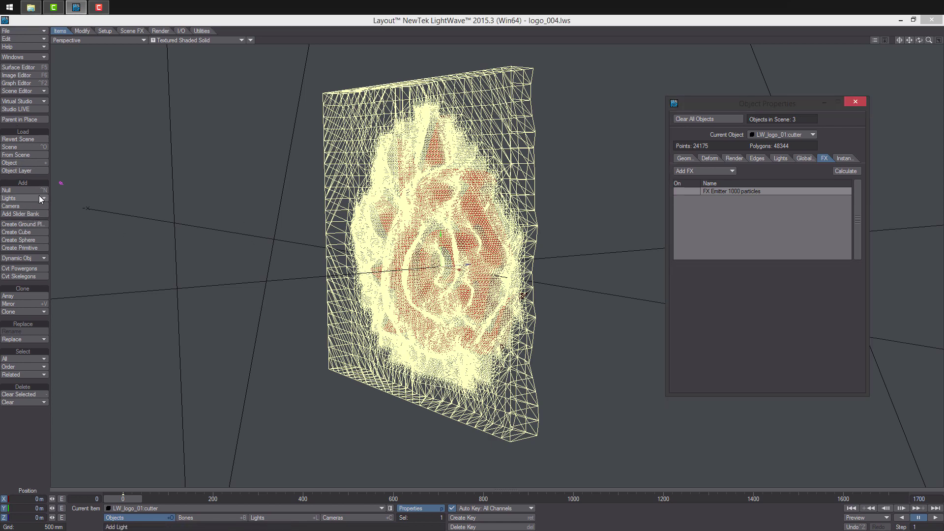
pyautogui.click(29, 257)
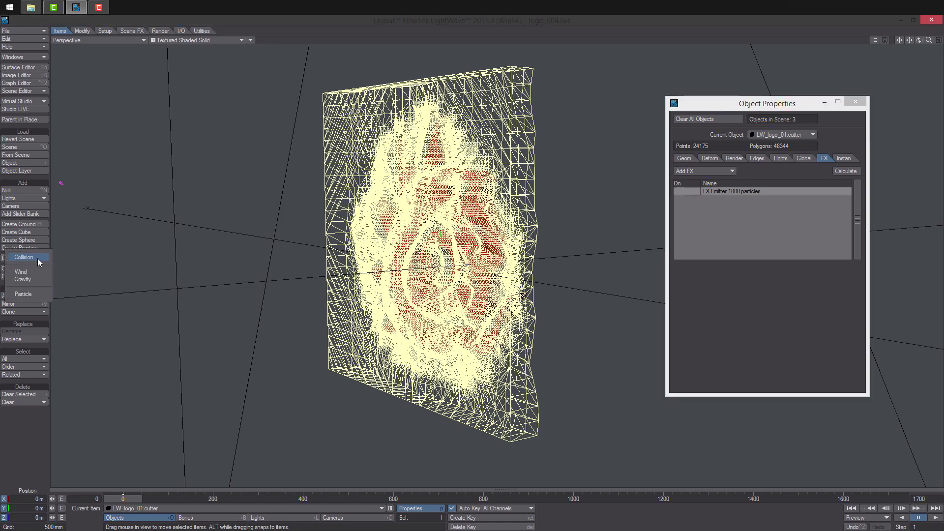
pyautogui.click(57, 274)
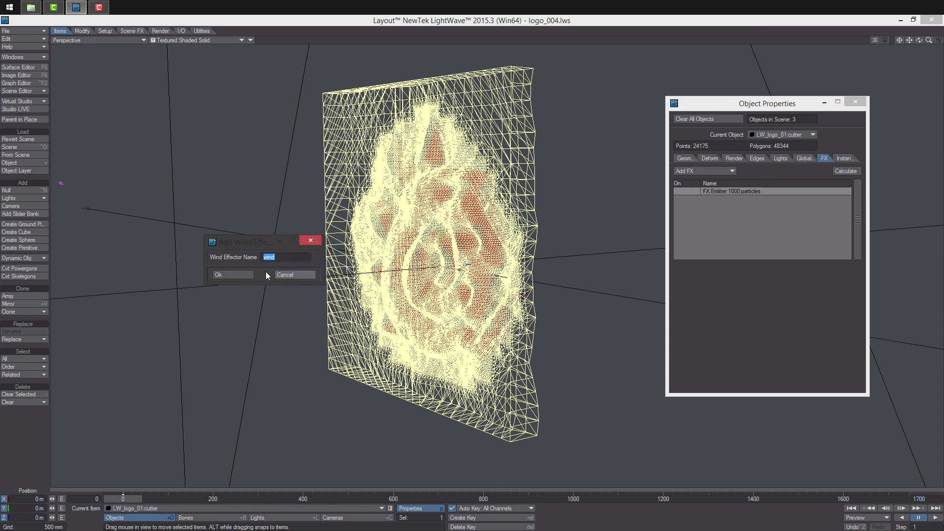
pyautogui.click(237, 273)
# - Set the wind's power to 100%, radius to 1 m, falloff mode to OFF and blend mode to Heavy Wind
pyautogui.keyDown('alt'); pyautogui.moveTo(536, 212); pyautogui.dragTo(611, 207); pyautogui.keyUp('alt')
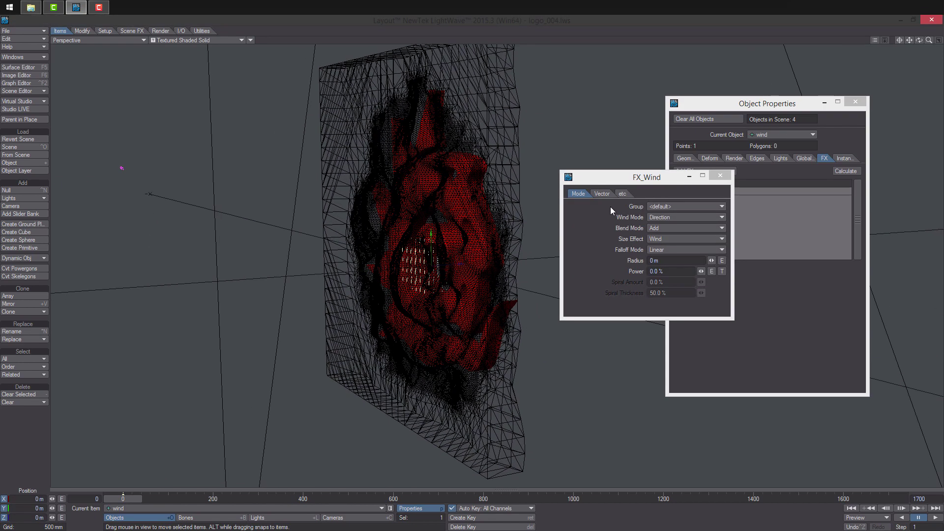
pyautogui.click(659, 271)
pyautogui.write('100')
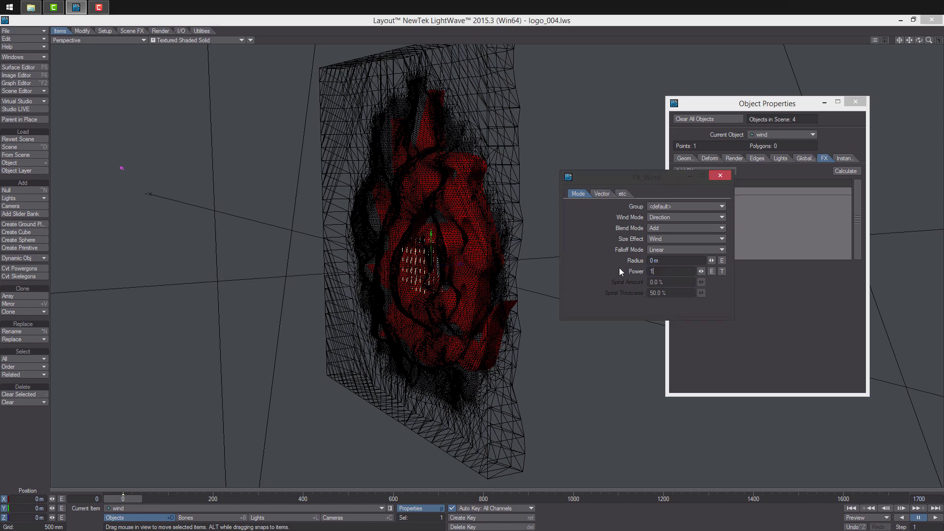
pyautogui.press('Return')
pyautogui.click(672, 261)
pyautogui.click(681, 251)
pyautogui.click(686, 260)
pyautogui.click(670, 217)
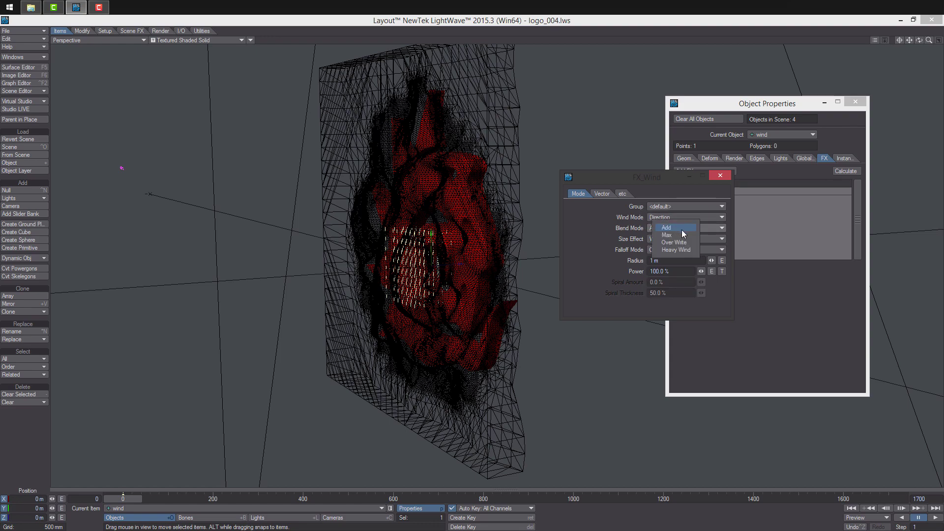
pyautogui.click(689, 251)
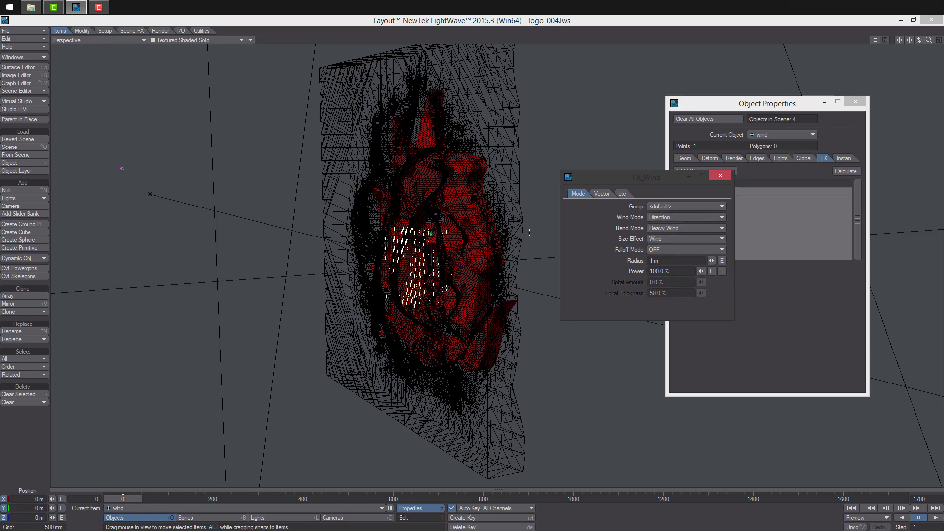
# - Move the wind effector along Z to about 5.09 m, clear of the front of the logo
pyautogui.click(602, 193)
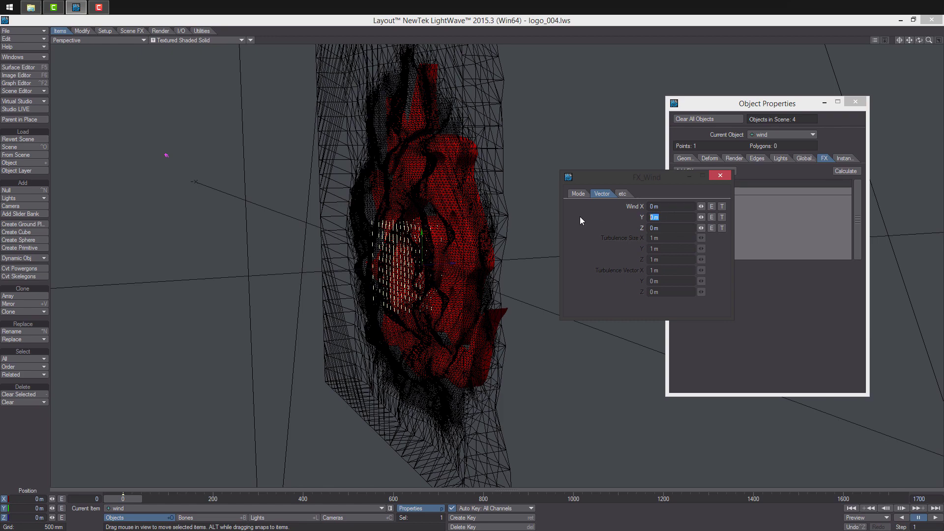
pyautogui.keyDown('alt'); pyautogui.moveTo(471, 244); pyautogui.dragTo(414, 244); pyautogui.keyUp('alt')
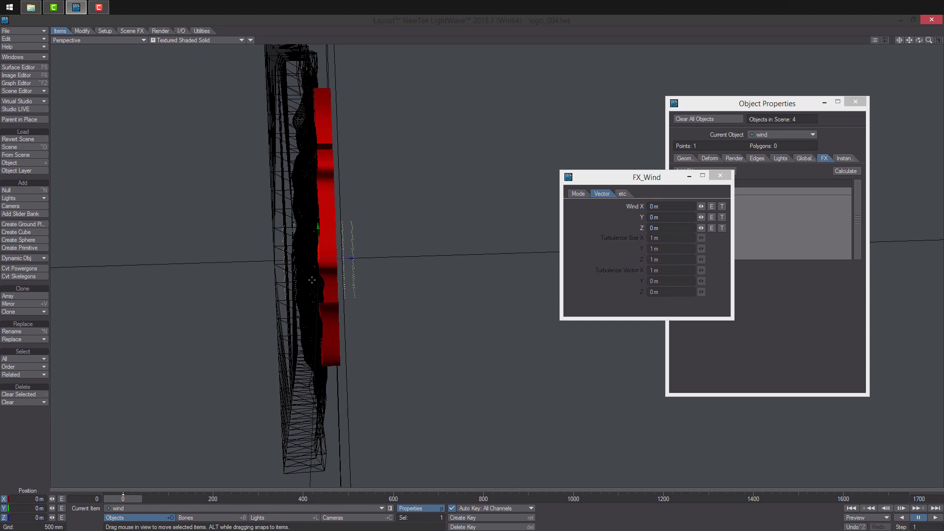
pyautogui.moveTo(353, 259); pyautogui.dragTo(590, 273)
pyautogui.keyDown('alt'); pyautogui.moveTo(393, 258); pyautogui.dragTo(155, 250); pyautogui.keyUp('alt')
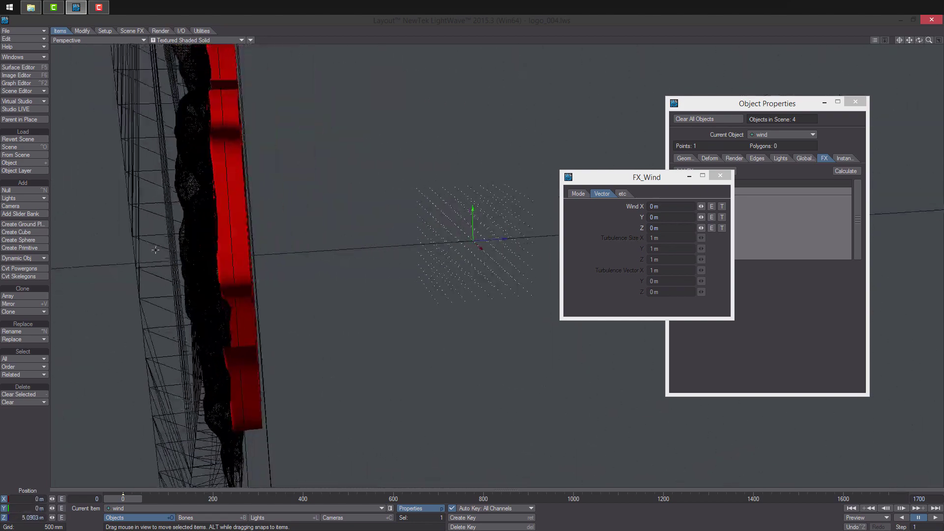
# - Texture the wind vector with a procedural Node Texture layer and set its texture value to 100%
pyautogui.moveTo(596, 177); pyautogui.dragTo(656, 172)
pyautogui.click(783, 211)
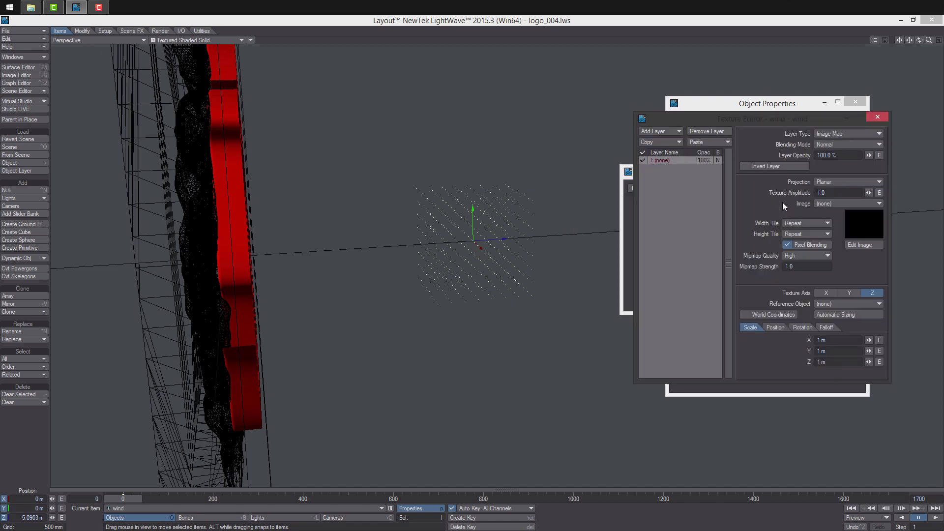
pyautogui.click(849, 134)
pyautogui.click(846, 142)
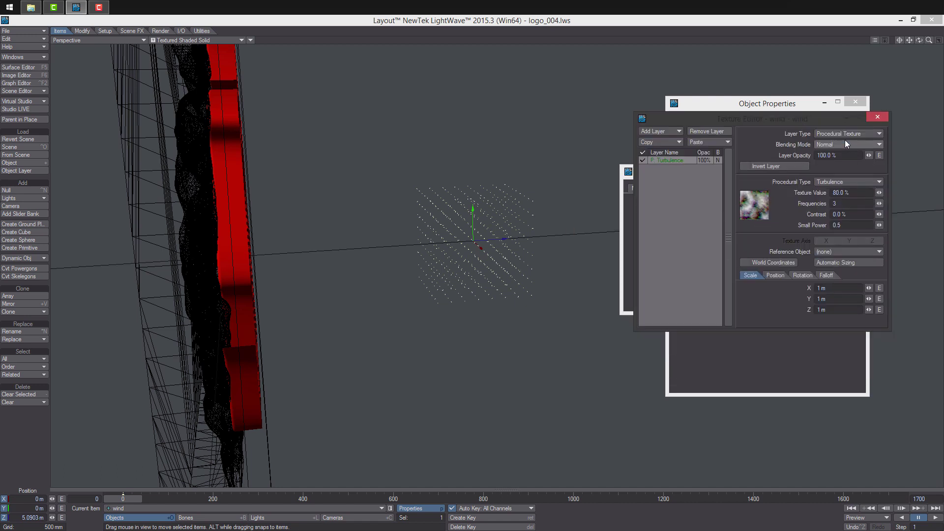
pyautogui.click(848, 181)
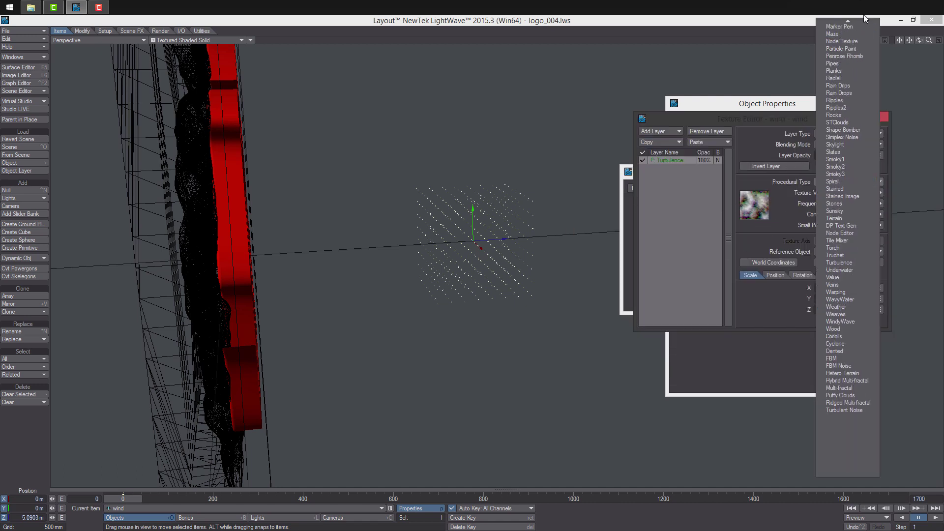
pyautogui.click(858, 70)
pyautogui.moveTo(853, 192); pyautogui.dragTo(788, 187)
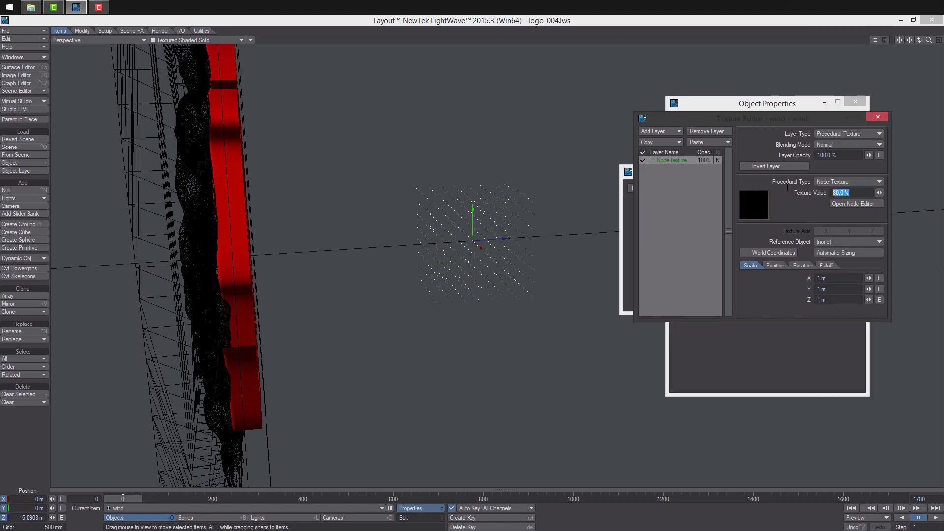
pyautogui.write('100')
pyautogui.press('Return')
# - Open the node network of the wind's texture and add a Spot Info node and a vector Subtract node
pyautogui.click(858, 204)
pyautogui.rightClick(603, 237)
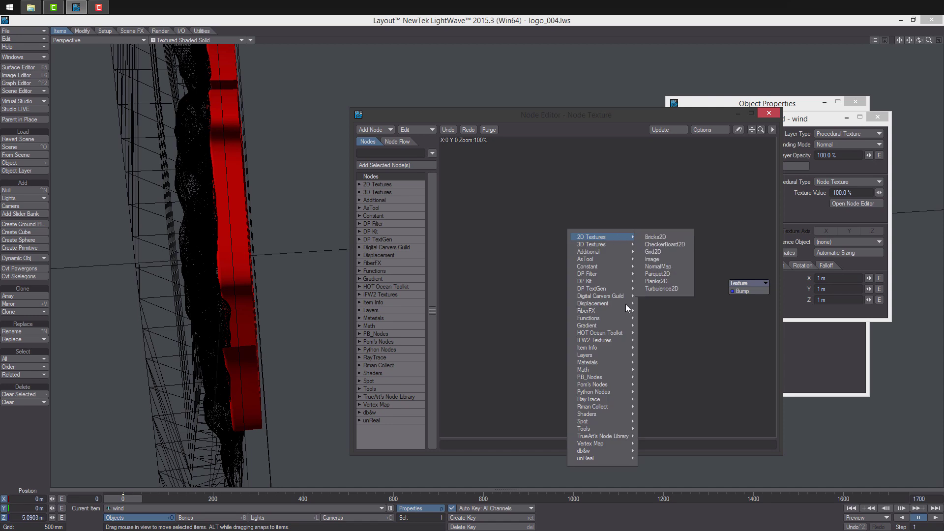
pyautogui.moveTo(620, 421)
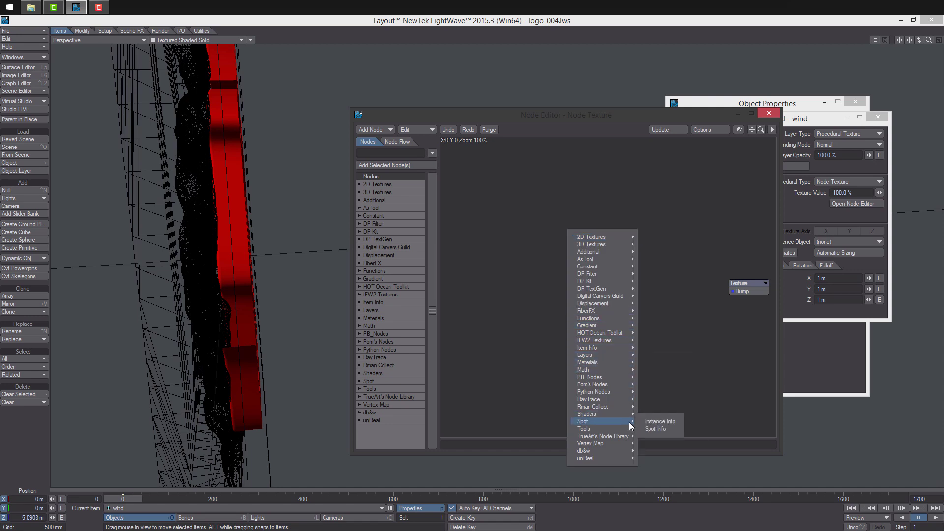
pyautogui.click(672, 431)
pyautogui.rightClick(633, 211)
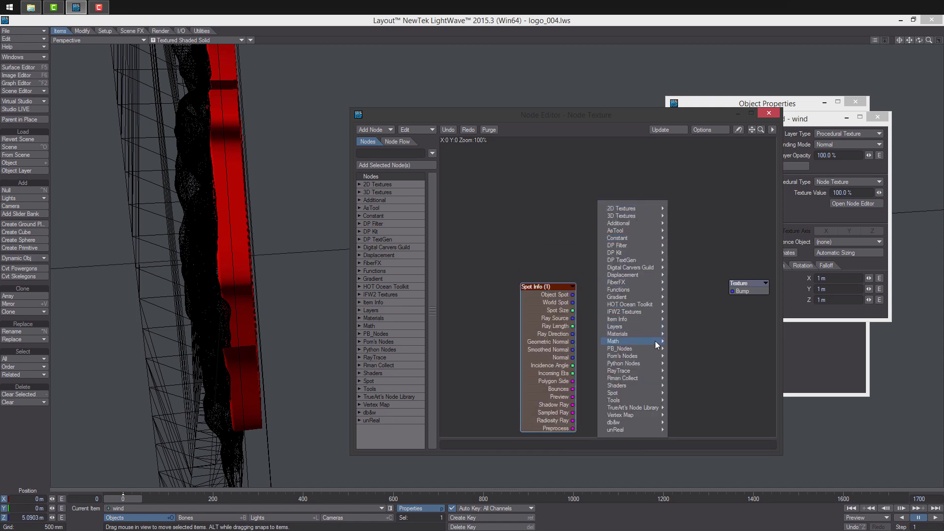
pyautogui.moveTo(657, 344)
pyautogui.moveTo(686, 341)
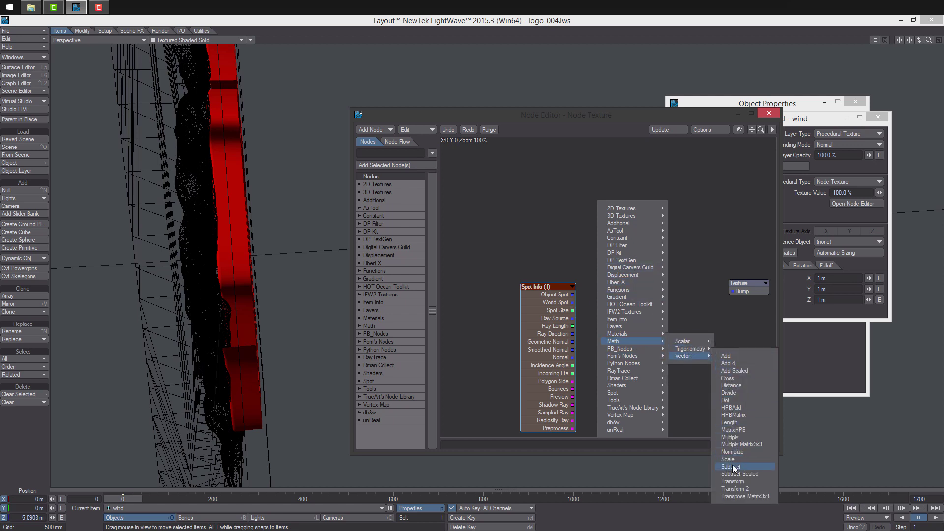
pyautogui.click(734, 468)
pyautogui.moveTo(613, 287); pyautogui.dragTo(651, 234)
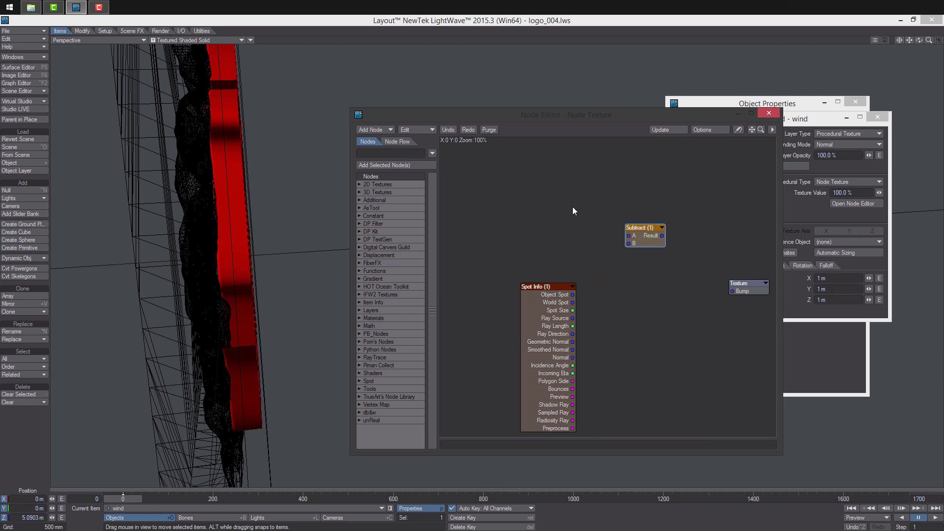
# - Add a DP Kit Item Info node with its item set to wind and place it above the Spot Info node
pyautogui.rightClick(538, 191)
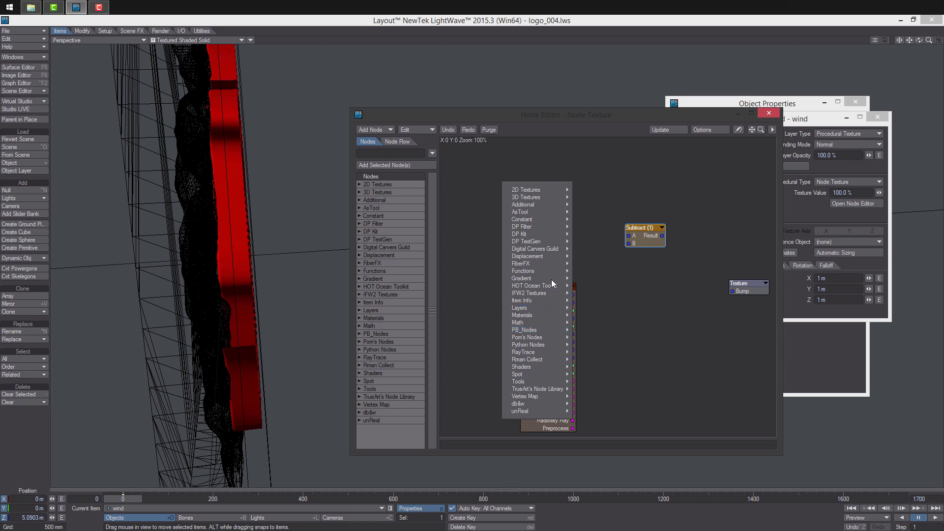
pyautogui.moveTo(547, 235)
pyautogui.moveTo(607, 262)
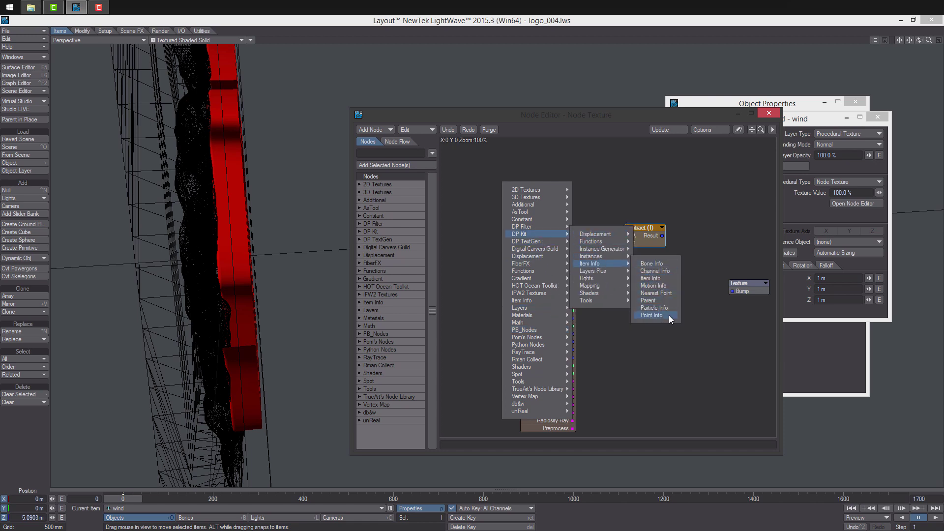
pyautogui.click(666, 281)
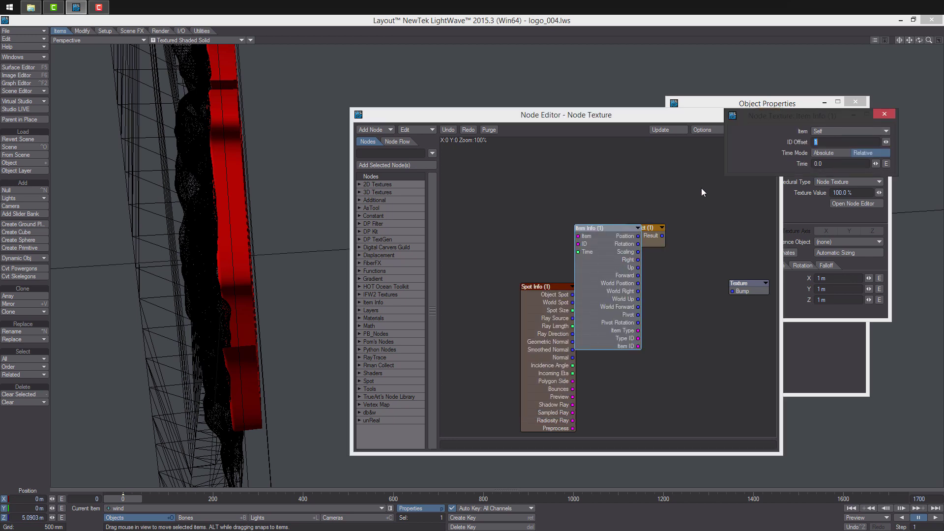
pyautogui.click(837, 131)
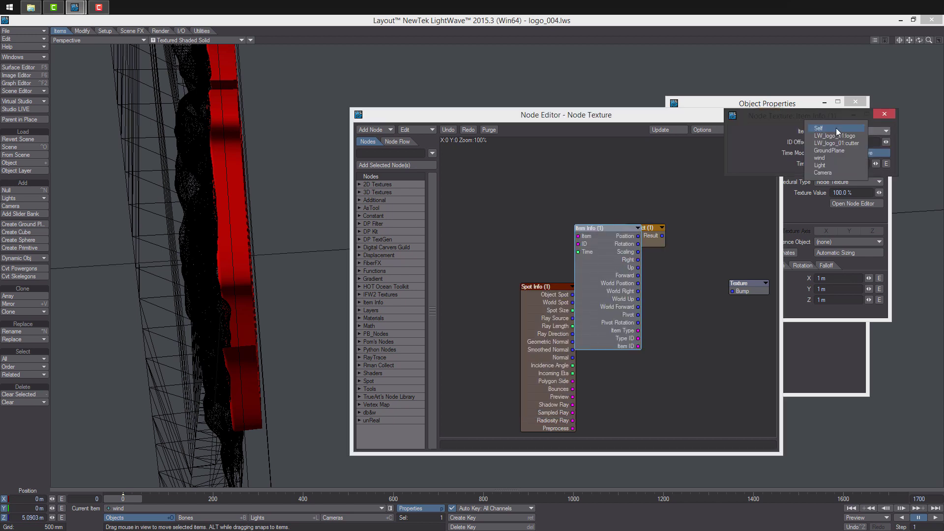
pyautogui.click(843, 158)
pyautogui.moveTo(615, 256); pyautogui.dragTo(551, 187)
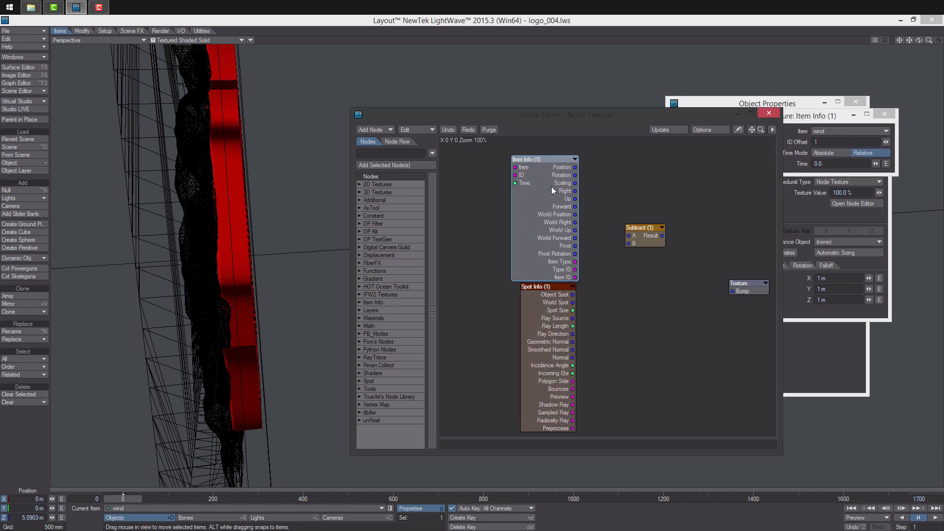
pyautogui.moveTo(552, 208); pyautogui.dragTo(552, 231, button='middle')
pyautogui.moveTo(563, 286); pyautogui.dragTo(561, 271)
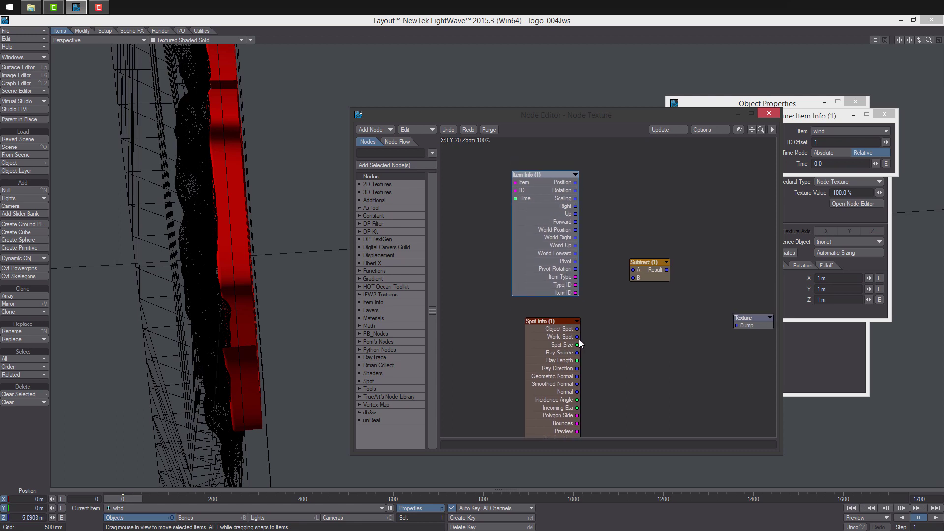
# - Subtract Spot Info's World Spot (B) from Item Info's World Position (A) and feed the Result into the Texture's Bump input
pyautogui.moveTo(577, 337); pyautogui.dragTo(637, 278)
pyautogui.moveTo(575, 230); pyautogui.dragTo(633, 270)
pyautogui.moveTo(673, 283); pyautogui.dragTo(610, 276, button='middle')
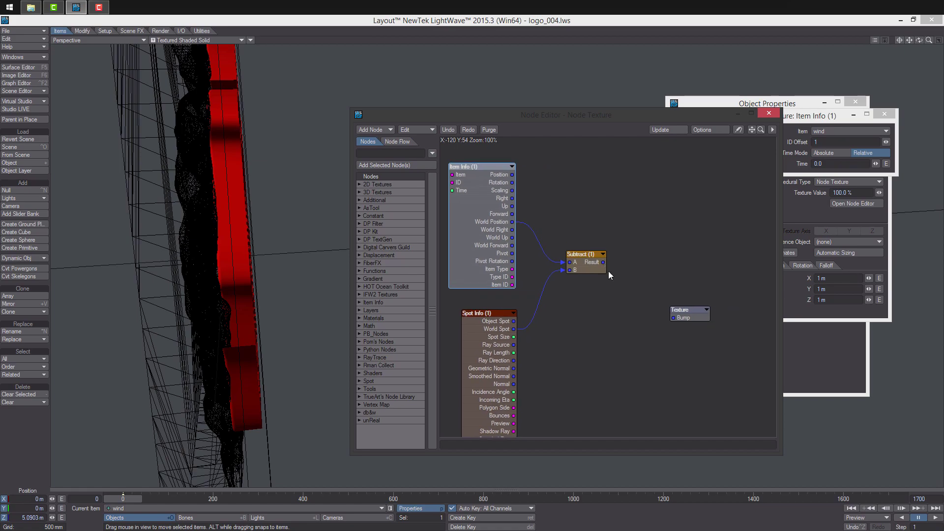
pyautogui.moveTo(603, 262); pyautogui.dragTo(674, 318)
pyautogui.moveTo(548, 120); pyautogui.dragTo(735, 227)
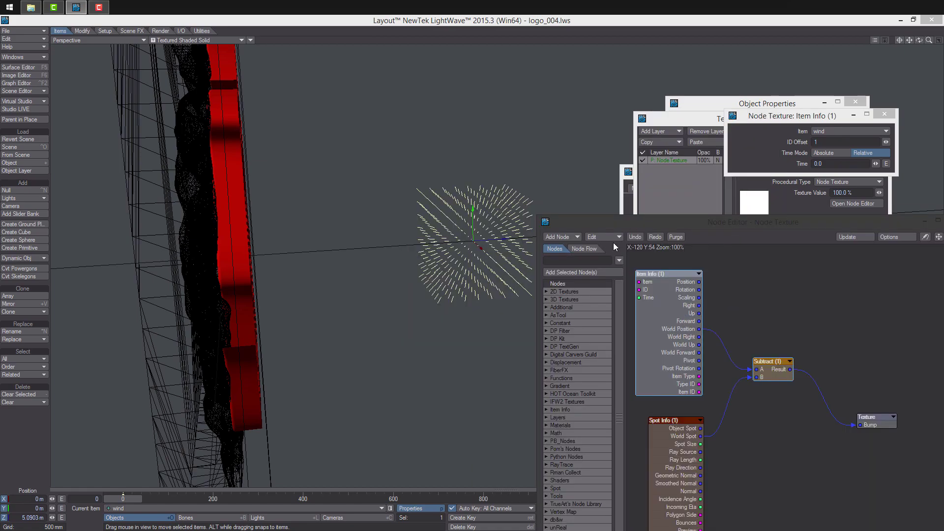
pyautogui.keyDown('alt'); pyautogui.moveTo(497, 265); pyautogui.dragTo(644, 305); pyautogui.keyUp('alt')
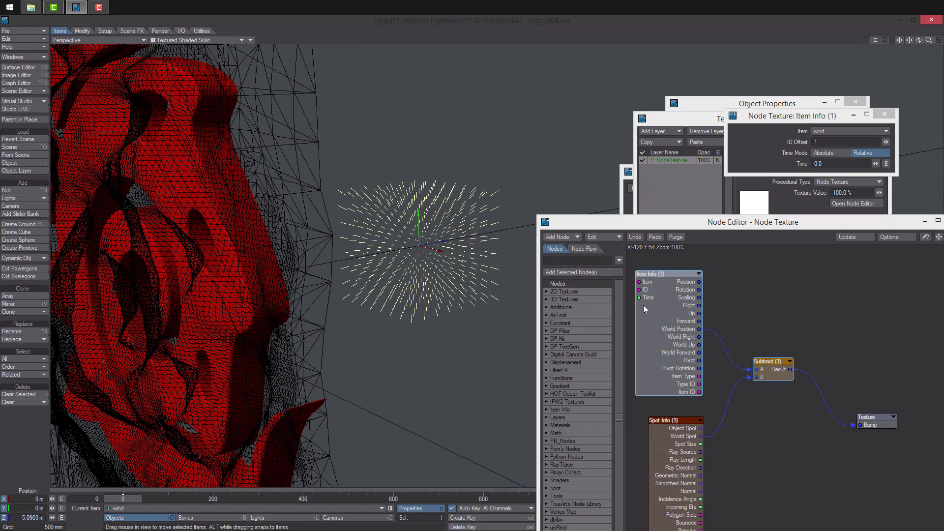
# - Insert a vector Normalize node between the Subtract result and the Texture's Bump input
pyautogui.rightClick(723, 307)
pyautogui.moveTo(770, 431)
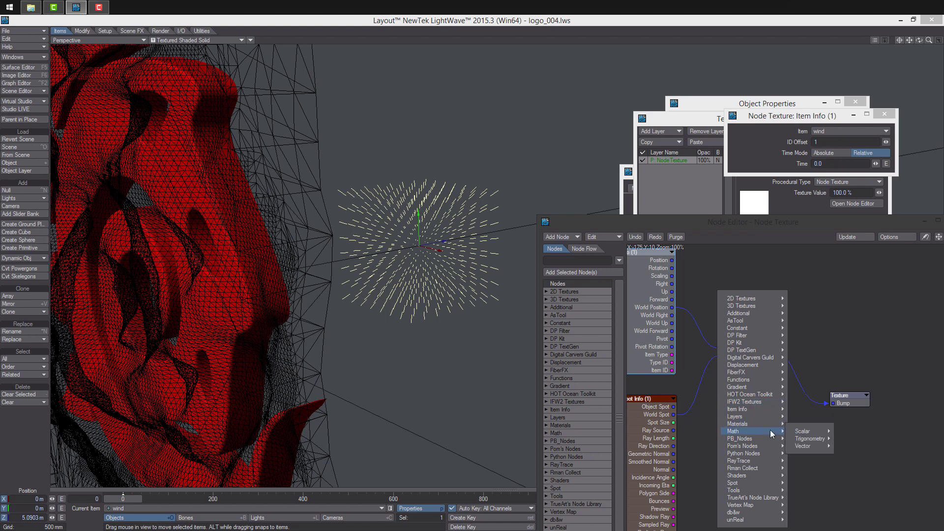
pyautogui.moveTo(803, 445)
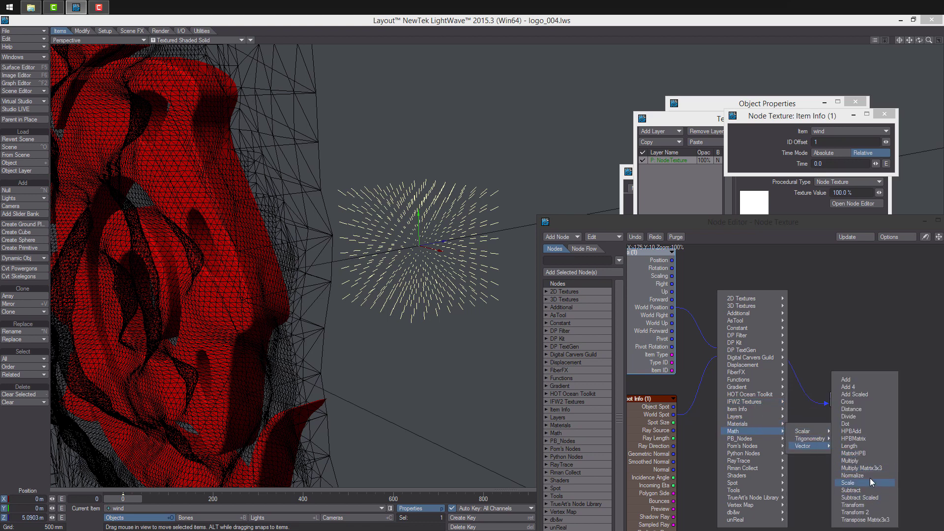
pyautogui.click(870, 478)
pyautogui.moveTo(763, 348); pyautogui.dragTo(840, 402)
pyautogui.moveTo(844, 401); pyautogui.dragTo(878, 396)
pyautogui.moveTo(801, 395); pyautogui.dragTo(824, 405)
# - Move the wind effector along Z to about 16.26 m and close the node, texture and properties windows
pyautogui.keyDown('alt'); pyautogui.moveTo(492, 315); pyautogui.dragTo(562, 231); pyautogui.keyUp('alt')
pyautogui.scroll(-5, 472, 290)
pyautogui.moveTo(723, 225); pyautogui.dragTo(543, 248)
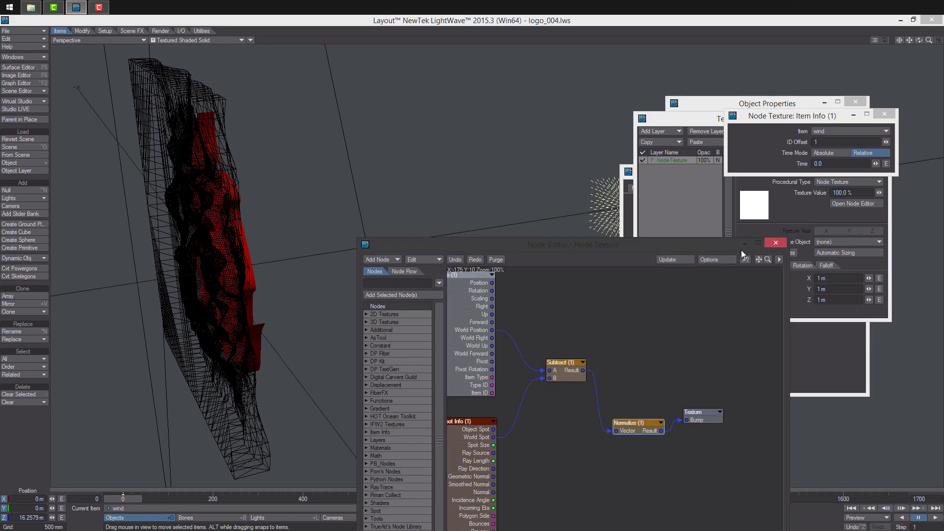
pyautogui.click(776, 243)
pyautogui.click(872, 117)
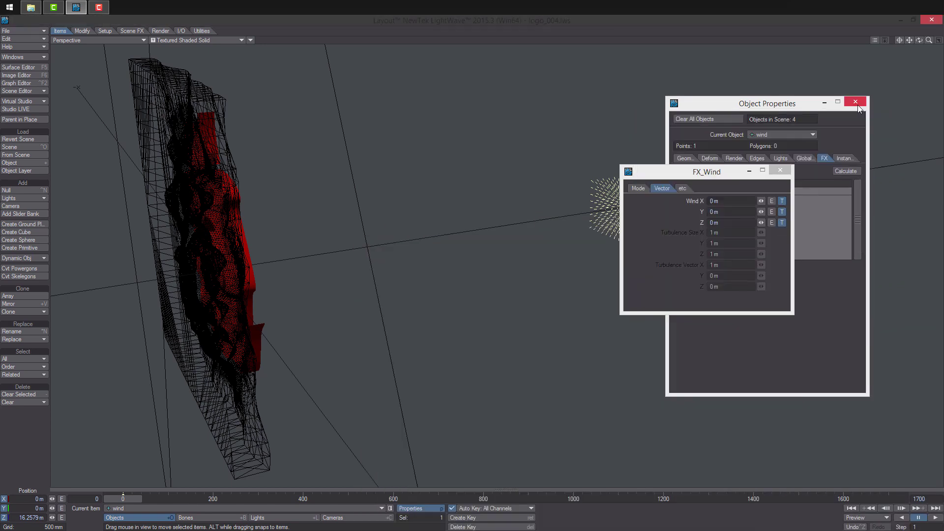
pyautogui.click(856, 102)
pyautogui.click(788, 171)
# - Move the wind effector farther away from the logo along Z, to about 34.05 m
pyautogui.keyDown('alt'); pyautogui.moveTo(783, 178); pyautogui.dragTo(937, 235); pyautogui.keyUp('alt')
pyautogui.moveTo(788, 241); pyautogui.dragTo(791, 241)
pyautogui.scroll(-2, 791, 241)
pyautogui.moveTo(850, 242); pyautogui.dragTo(825, 250)
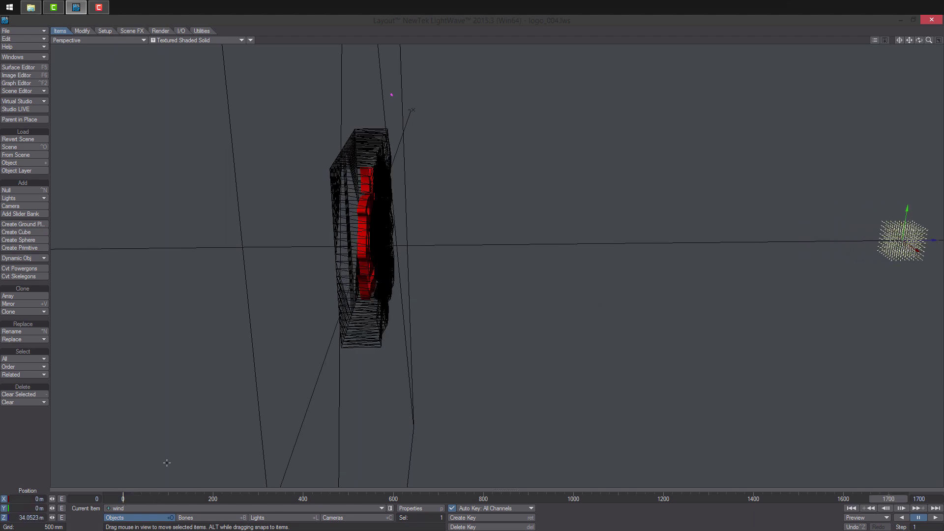
# - Animate the wind effector by moving it back along Z toward the logo at frame 1700, and return to frame 0
pyautogui.moveTo(927, 240); pyautogui.dragTo(662, 243)
pyautogui.keyDown('alt'); pyautogui.moveTo(618, 291); pyautogui.dragTo(768, 319); pyautogui.keyUp('alt')
pyautogui.keyDown('alt'); pyautogui.moveTo(521, 295); pyautogui.dragTo(534, 485); pyautogui.keyUp('alt')
pyautogui.moveTo(476, 501); pyautogui.dragTo(123, 499)
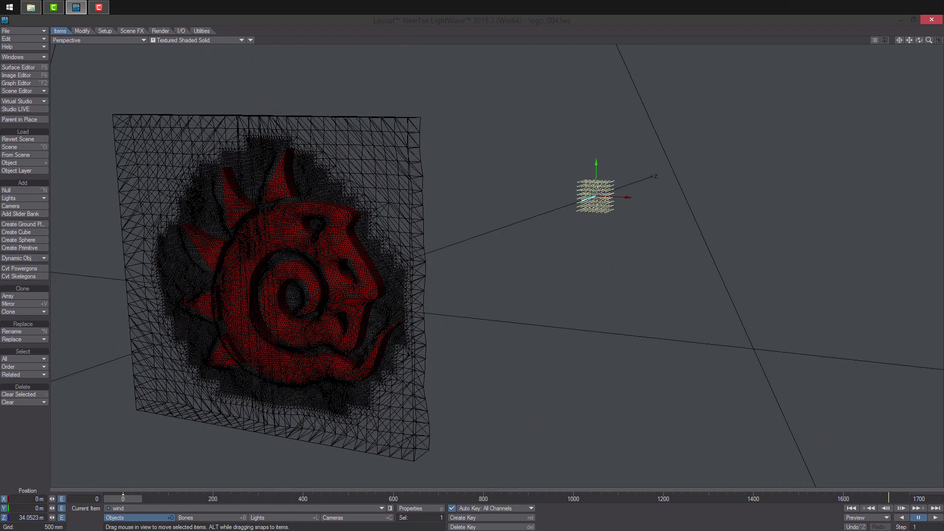
# - Open the FX properties of LW_logo_01:cutter and save all objects
pyautogui.moveTo(585, 393)
pyautogui.keyDown('ctrl'); pyautogui.keyDown('alt'); pyautogui.mouseDown()
pyautogui.moveTo(533, 392)
pyautogui.moveTo(585, 392)
pyautogui.mouseUp(); pyautogui.keyUp('alt'); pyautogui.keyUp('ctrl')
pyautogui.keyDown('alt'); pyautogui.keyDown('shift'); pyautogui.moveTo(526, 354); pyautogui.dragTo(527, 355); pyautogui.keyUp('shift'); pyautogui.keyUp('alt')
pyautogui.press('Up')
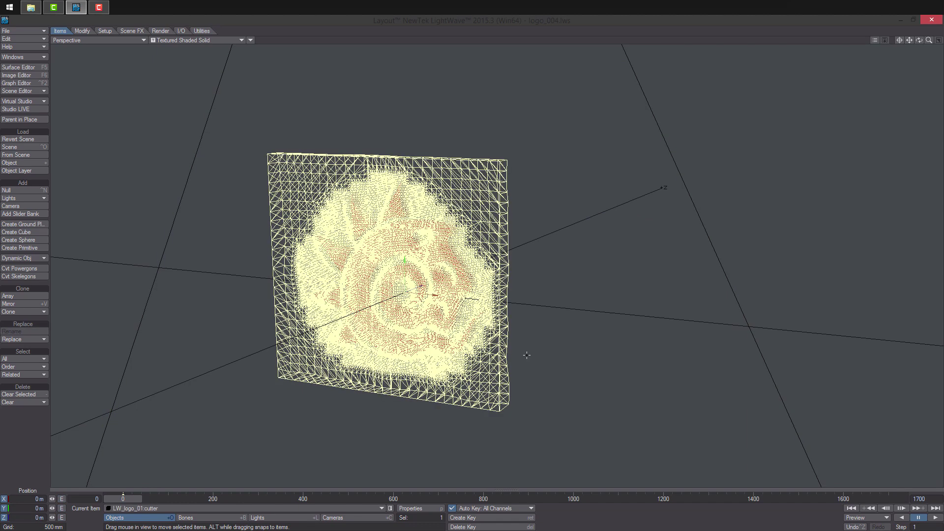
pyautogui.press('p')
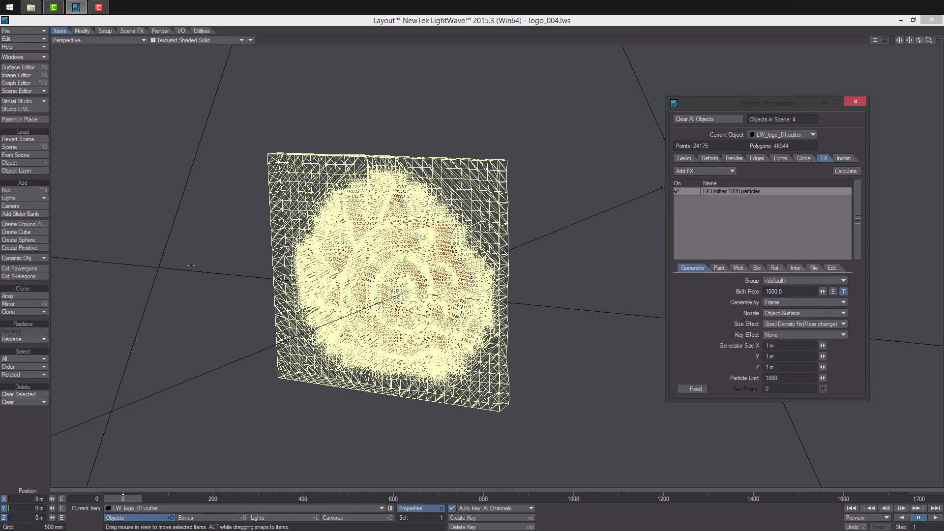
pyautogui.keyDown('alt'); pyautogui.moveTo(625, 112); pyautogui.dragTo(771, 126); pyautogui.keyUp('alt')
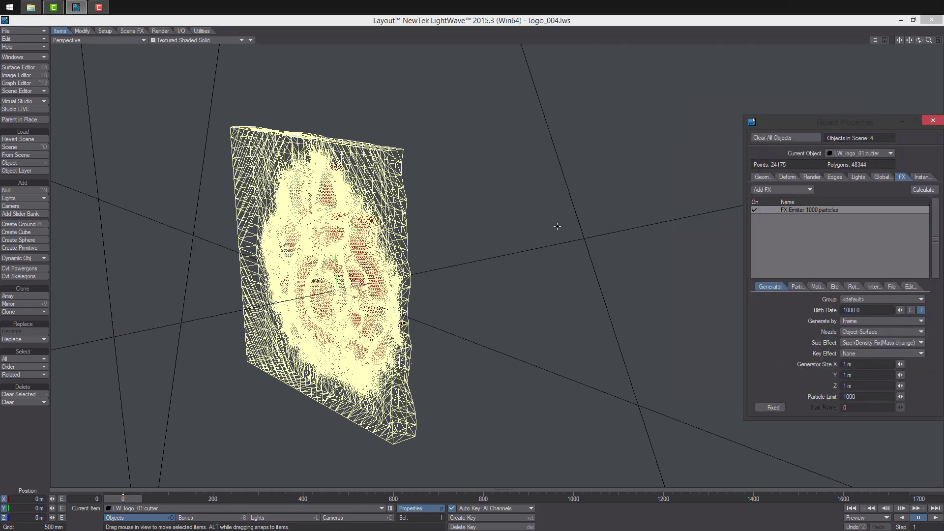
pyautogui.keyDown('alt'); pyautogui.moveTo(556, 226); pyautogui.dragTo(439, 232); pyautogui.keyUp('alt')
pyautogui.hotkey('ctrl', 's')
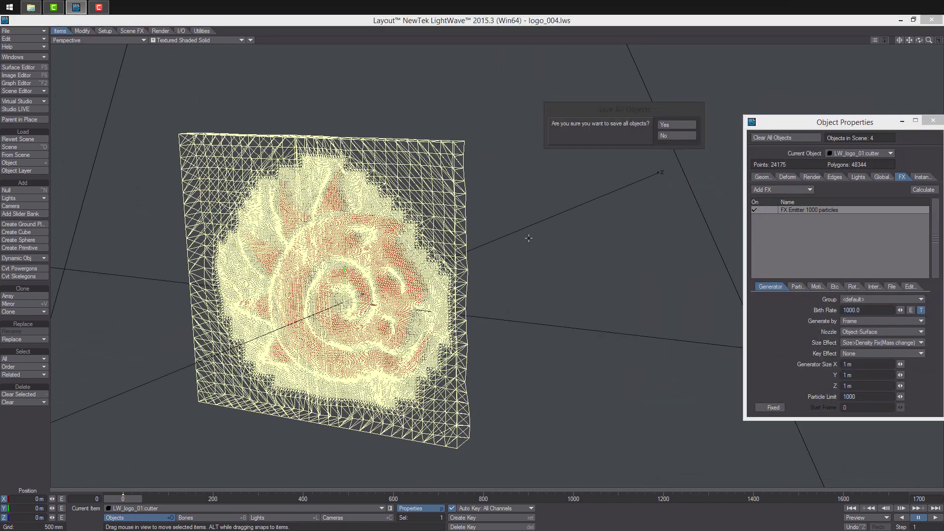
pyautogui.press('Return')
# - Calculate the cutter emitter's particle dynamics, stop partway and examine how the particles travel toward the wind effector
pyautogui.keyDown('alt'); pyautogui.moveTo(529, 266); pyautogui.dragTo(546, 280); pyautogui.keyUp('alt')
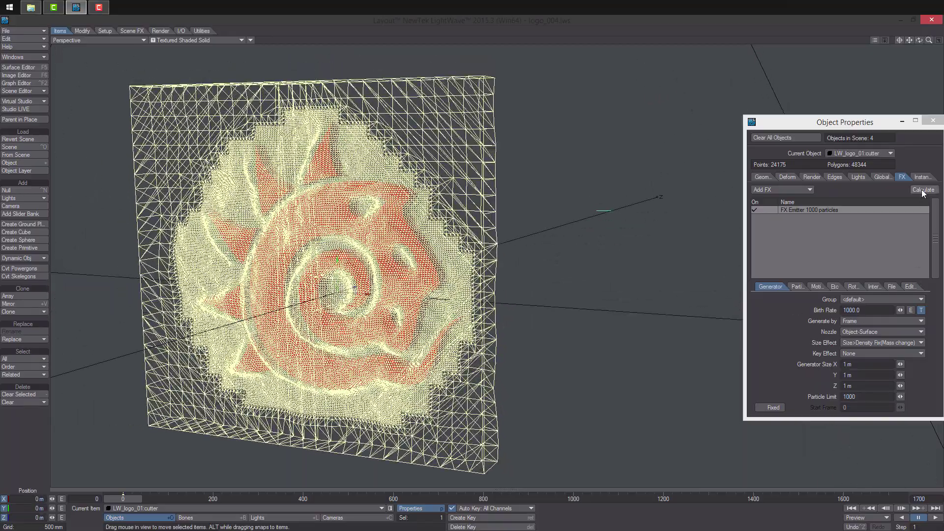
pyautogui.keyDown('alt'); pyautogui.moveTo(528, 340); pyautogui.dragTo(657, 274); pyautogui.keyUp('alt')
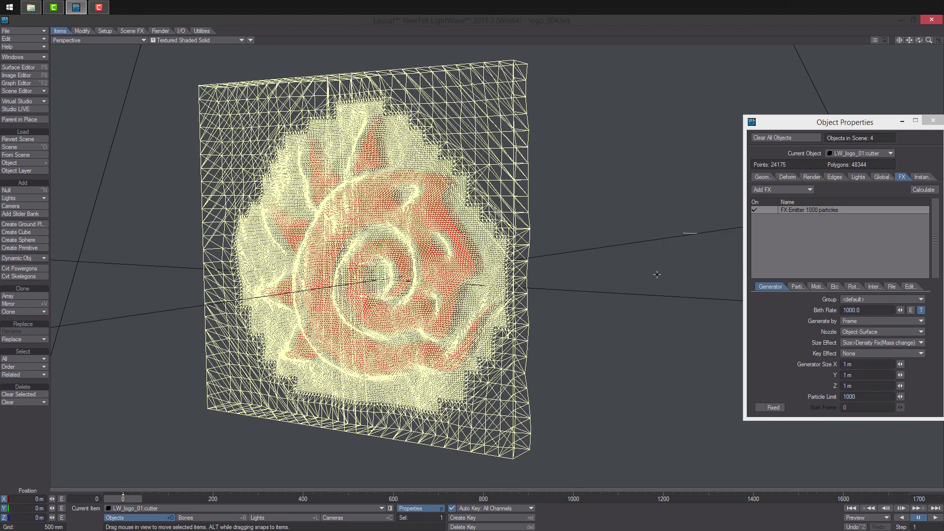
pyautogui.click(925, 191)
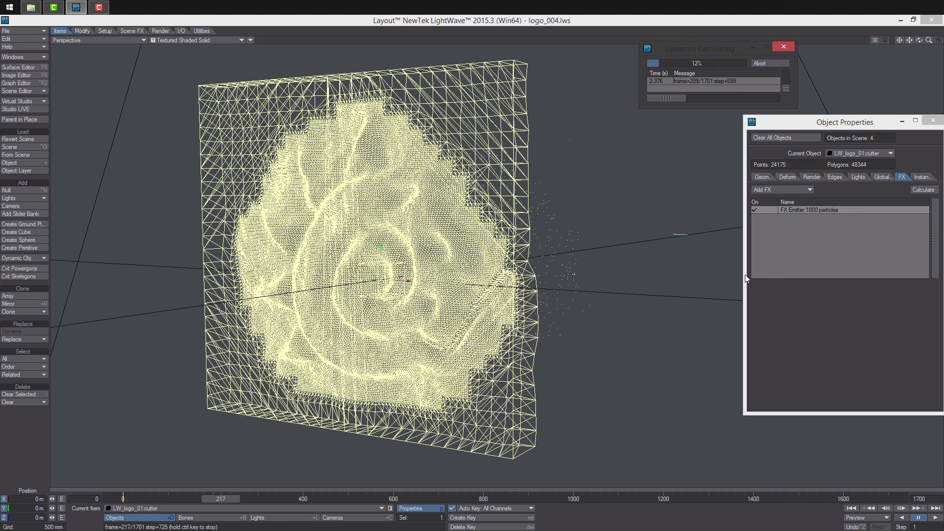
pyautogui.press('ctrl')
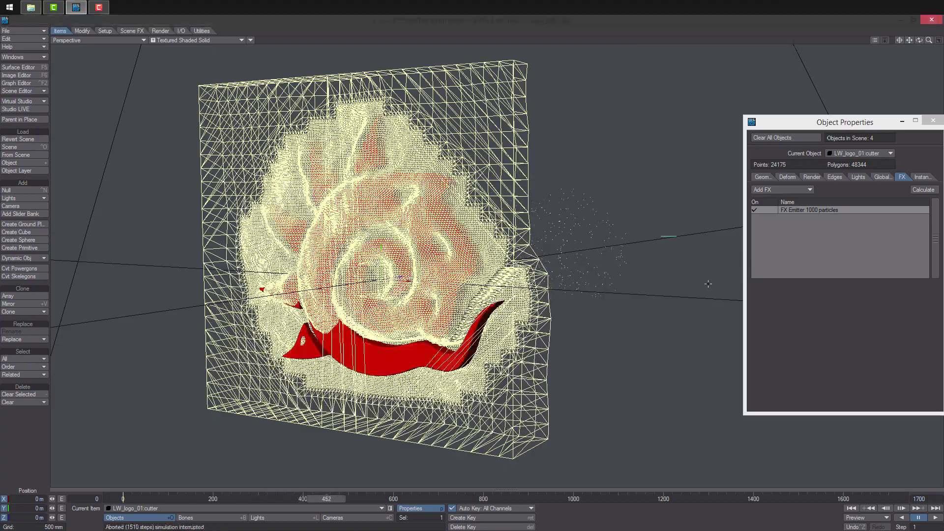
pyautogui.keyDown('alt'); pyautogui.moveTo(641, 260); pyautogui.dragTo(734, 253); pyautogui.keyUp('alt')
pyautogui.click(814, 209)
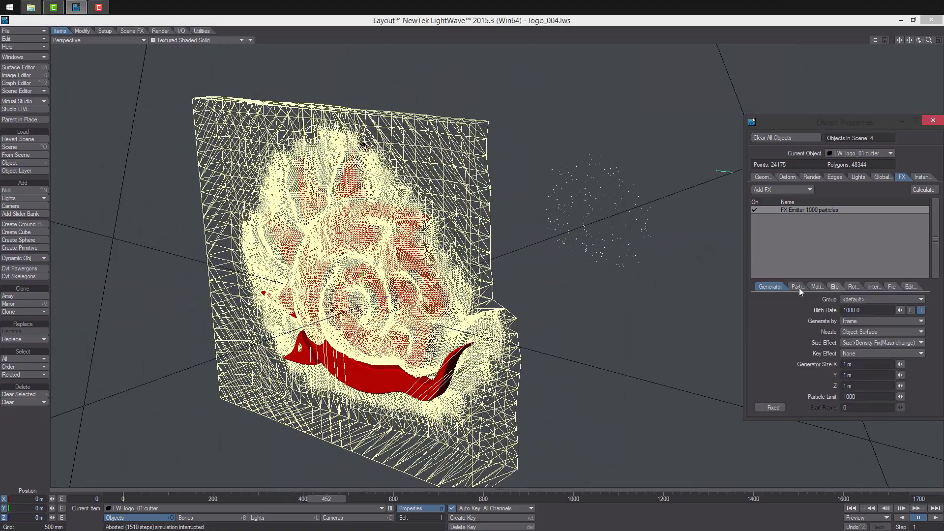
pyautogui.keyDown('alt'); pyautogui.keyDown('shift'); pyautogui.moveTo(654, 296); pyautogui.dragTo(637, 294); pyautogui.keyUp('shift'); pyautogui.keyUp('alt')
pyautogui.keyDown('alt'); pyautogui.keyDown('shift'); pyautogui.moveTo(709, 178); pyautogui.dragTo(668, 178); pyautogui.keyUp('shift'); pyautogui.keyUp('alt')
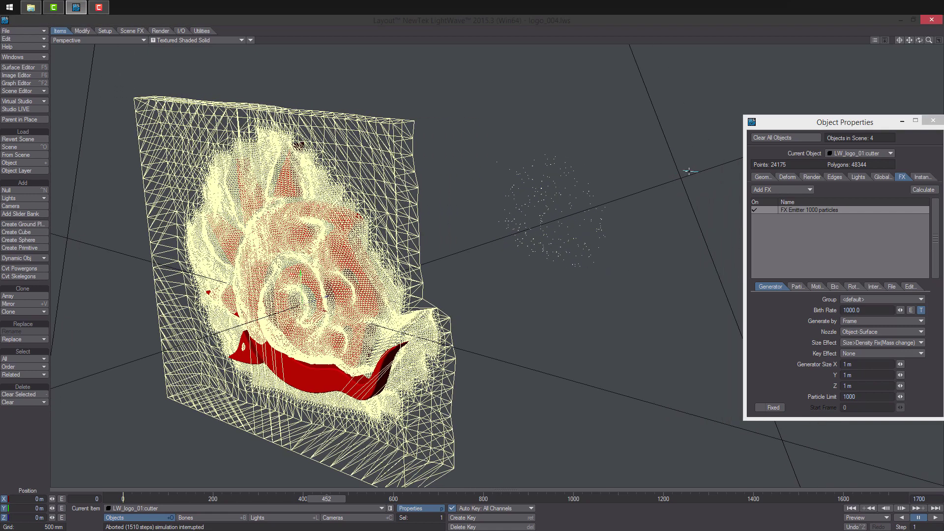
# - Return to frame 0 and open the node network behind the wind effector's Wind X vector texture
pyautogui.click(690, 171)
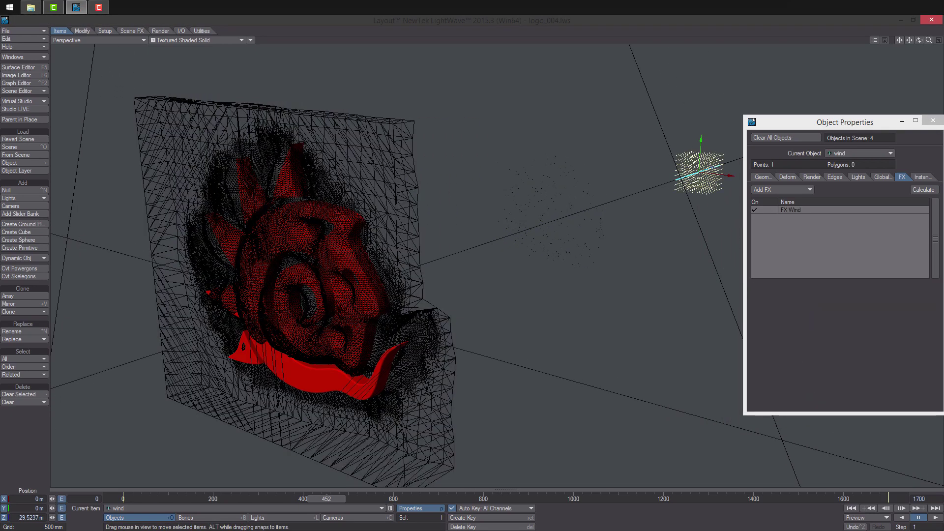
pyautogui.click(820, 210)
pyautogui.moveTo(306, 499); pyautogui.dragTo(122, 498)
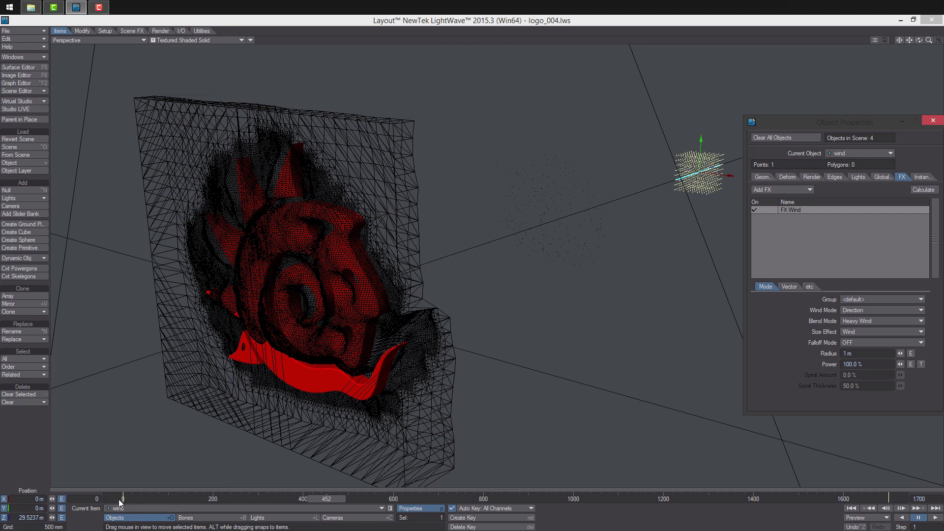
pyautogui.click(790, 286)
pyautogui.click(921, 300)
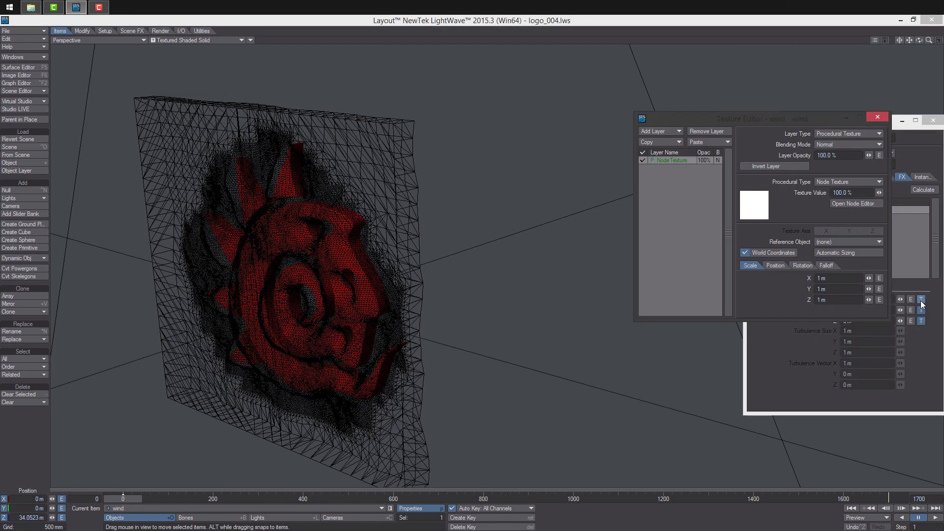
pyautogui.click(846, 203)
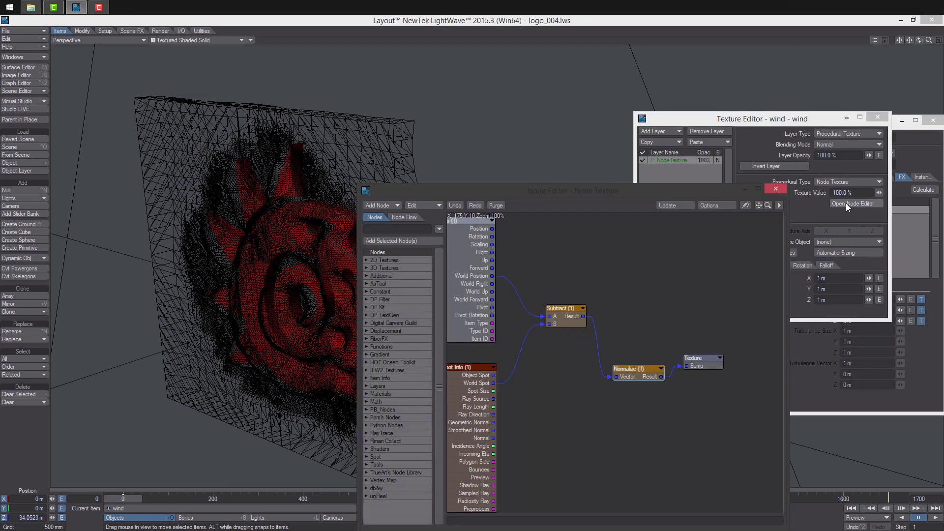
# - Swap the Subtract node's inputs so World Spot feeds A and World Position feeds B, and close the node and texture editors
pyautogui.rightClick(630, 385)
pyautogui.moveTo(618, 412)
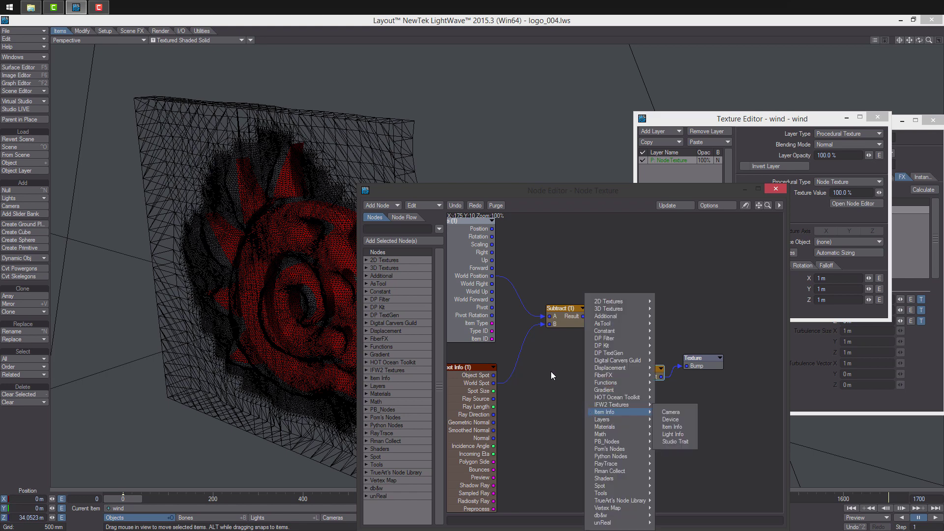
pyautogui.click(550, 347)
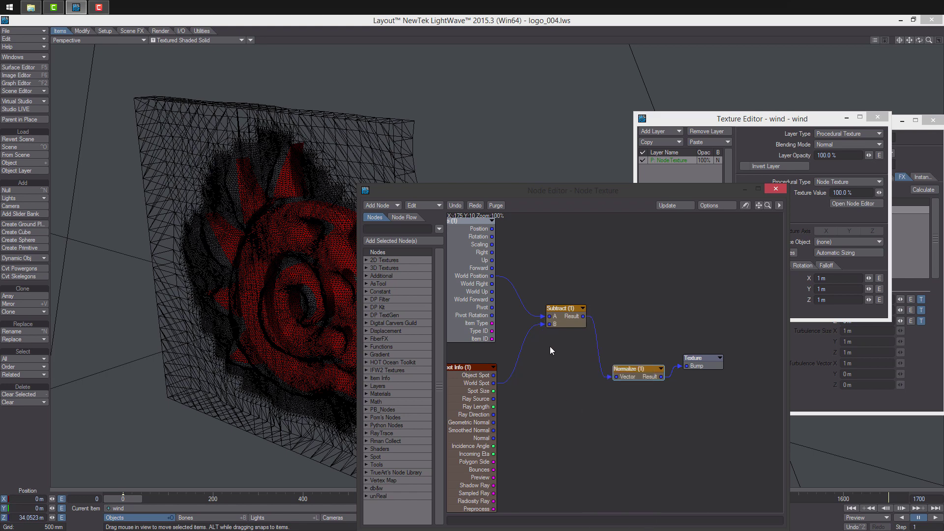
pyautogui.moveTo(550, 324); pyautogui.dragTo(549, 316)
pyautogui.moveTo(492, 276); pyautogui.dragTo(549, 325)
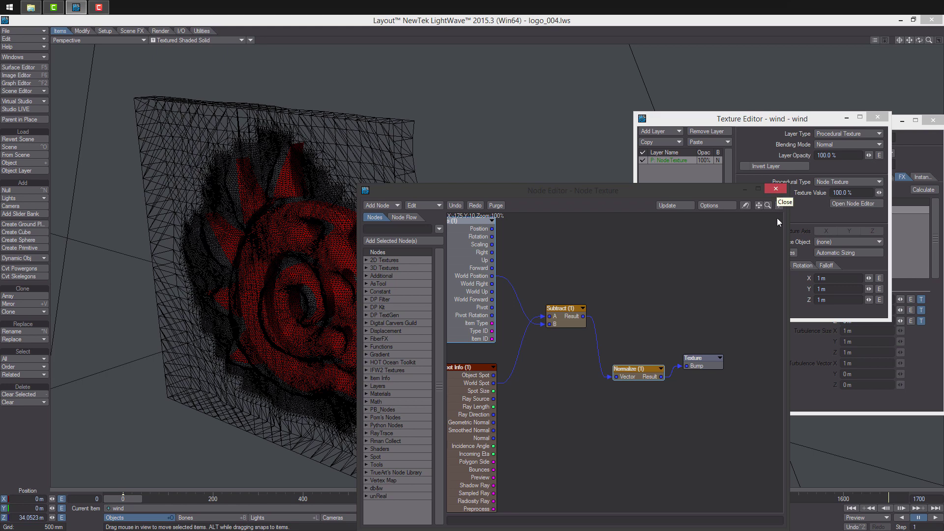
pyautogui.click(777, 189)
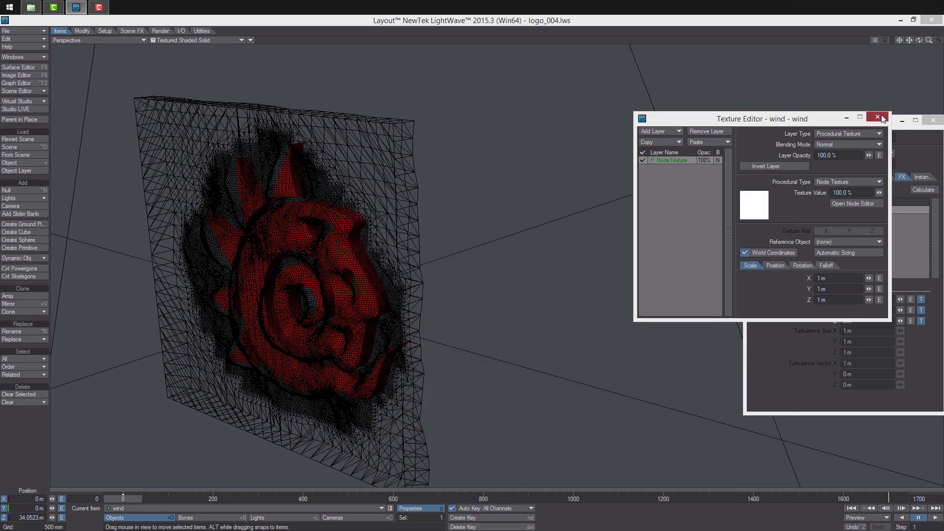
pyautogui.click(878, 117)
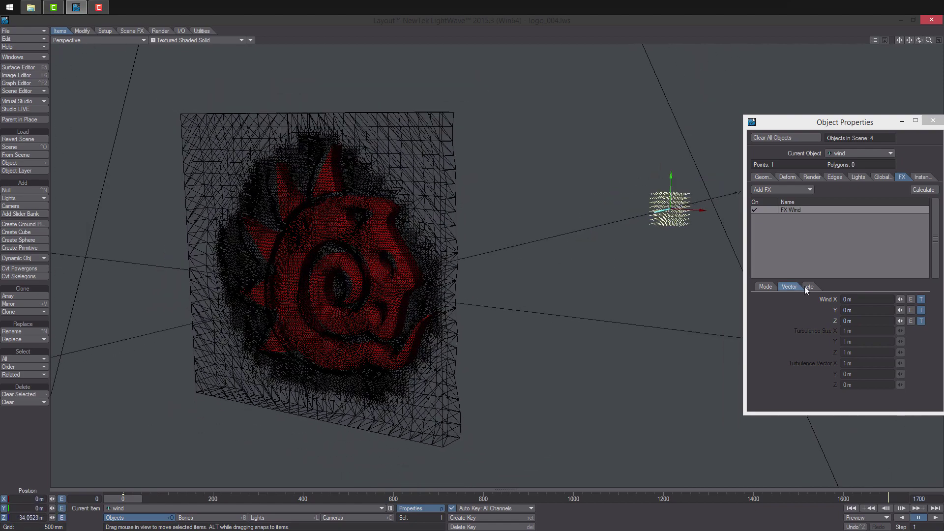
# - Invert the keys of the Previous Layer gradient in the LW_logo_01:cutter emitter's Birth Rate texture
pyautogui.click(863, 154)
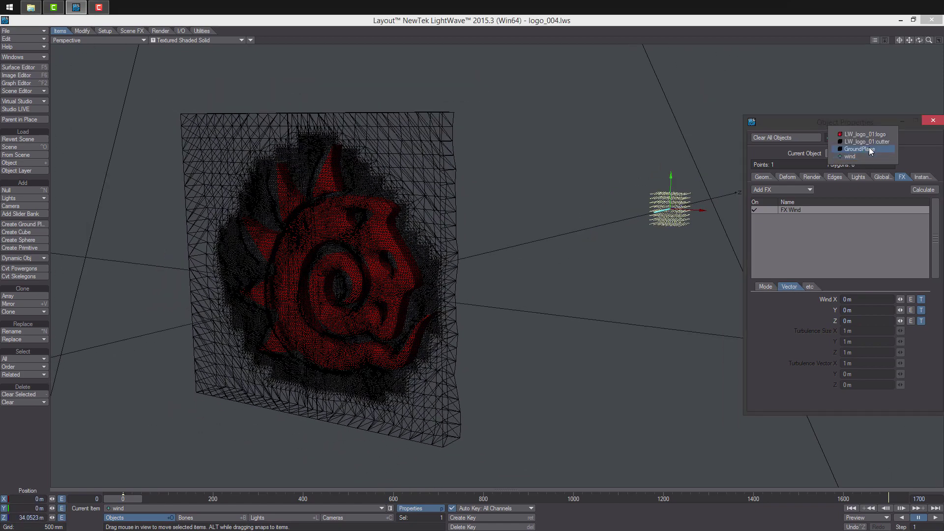
pyautogui.click(872, 141)
pyautogui.click(841, 209)
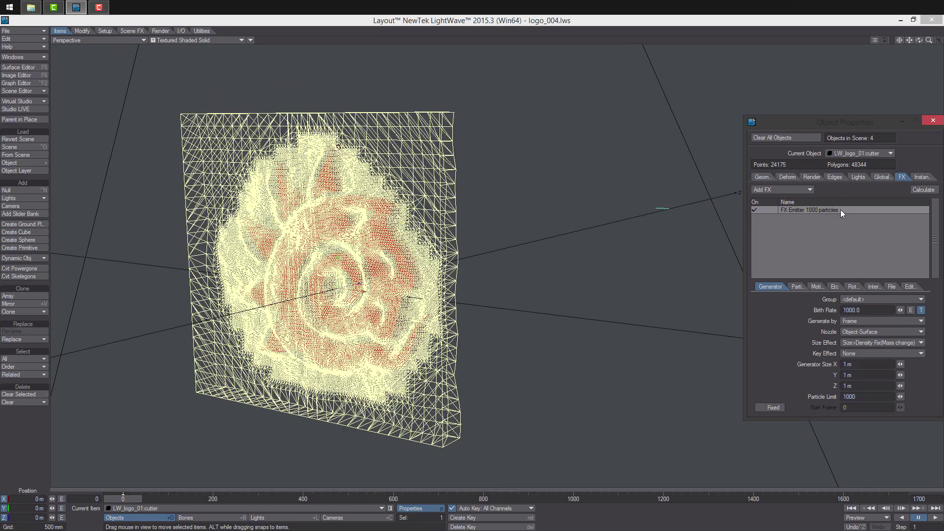
pyautogui.click(923, 311)
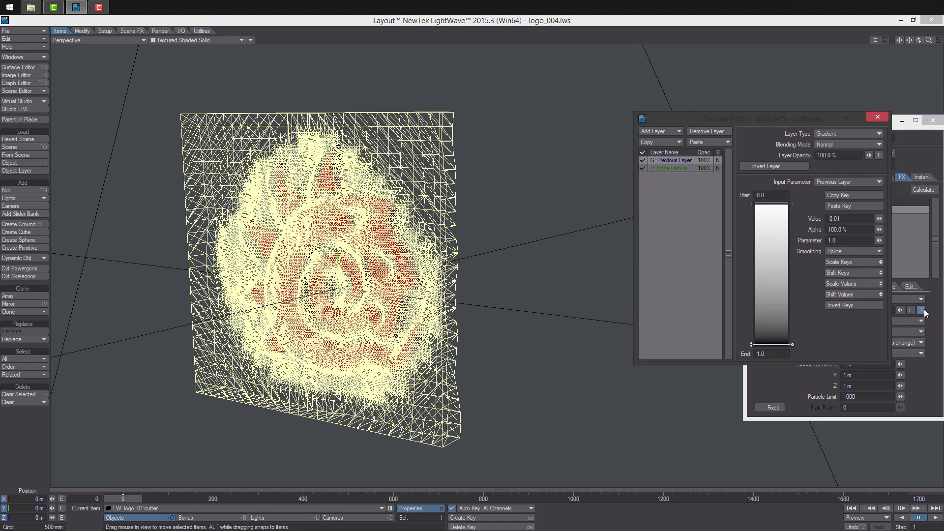
pyautogui.click(685, 167)
pyautogui.click(674, 161)
pyautogui.click(845, 305)
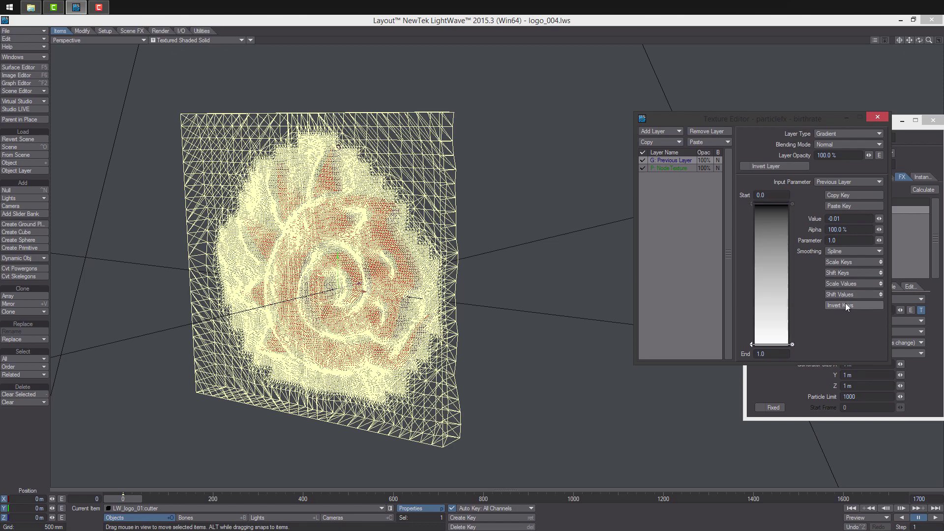
pyautogui.click(876, 119)
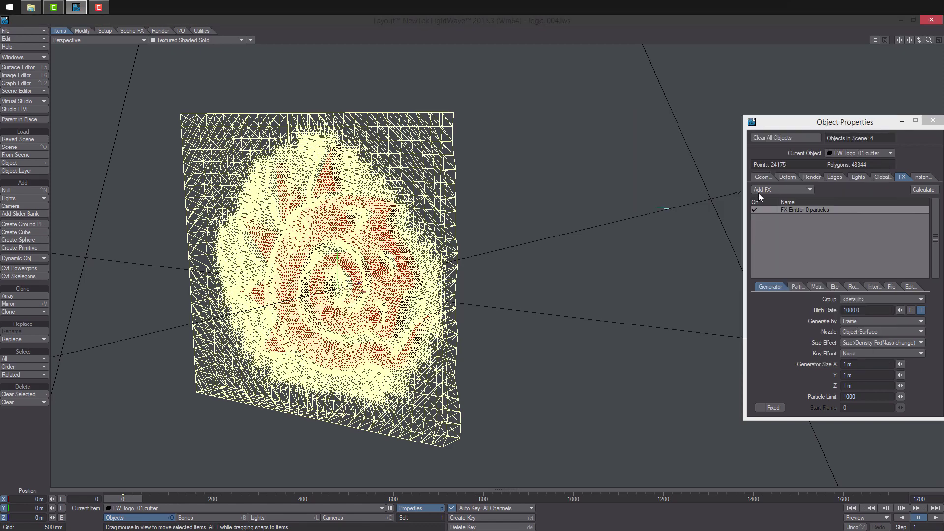
# - Calculate the cutter emitter's dynamics partway and examine around frame 200 where the first particles emerge relative to the revealed logo
pyautogui.keyDown('alt'); pyautogui.moveTo(570, 239); pyautogui.dragTo(589, 241); pyautogui.keyUp('alt')
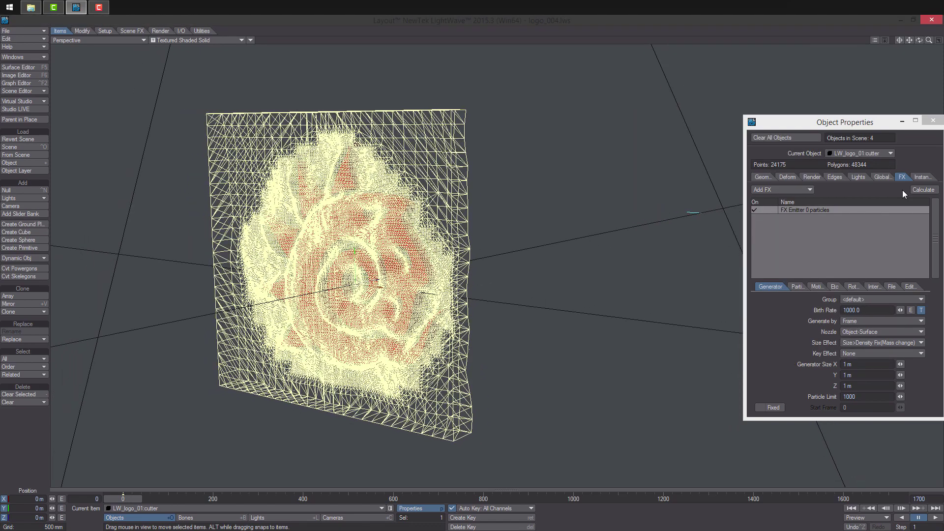
pyautogui.click(924, 191)
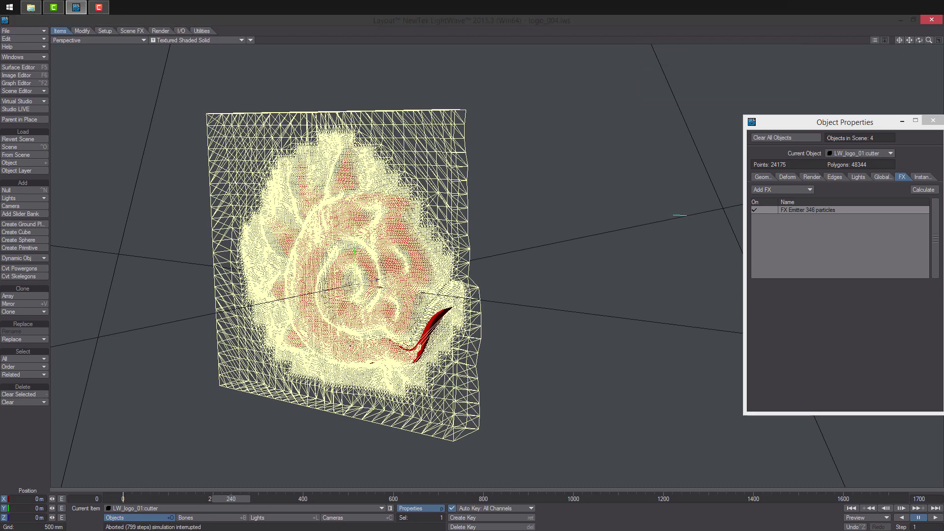
pyautogui.moveTo(919, 40); pyautogui.dragTo(831, 41)
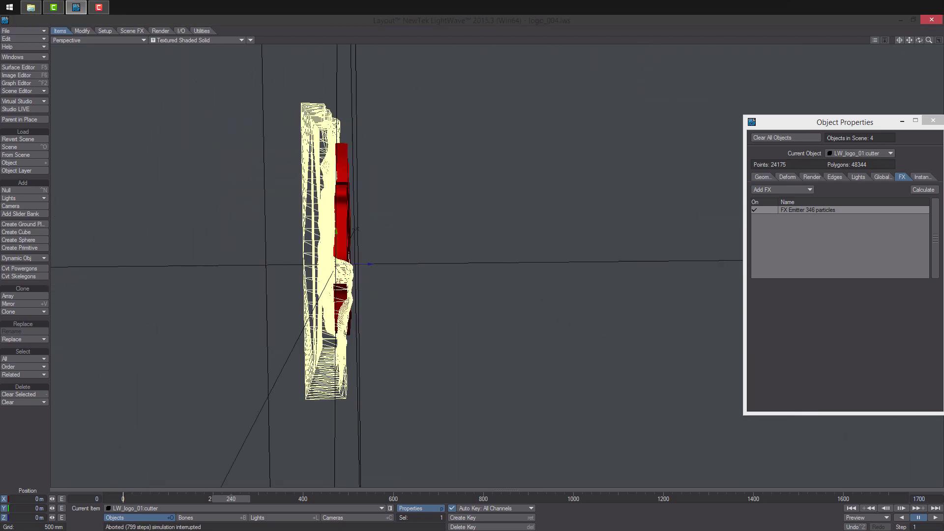
pyautogui.keyDown('alt'); pyautogui.moveTo(340, 275); pyautogui.dragTo(269, 466); pyautogui.keyUp('alt')
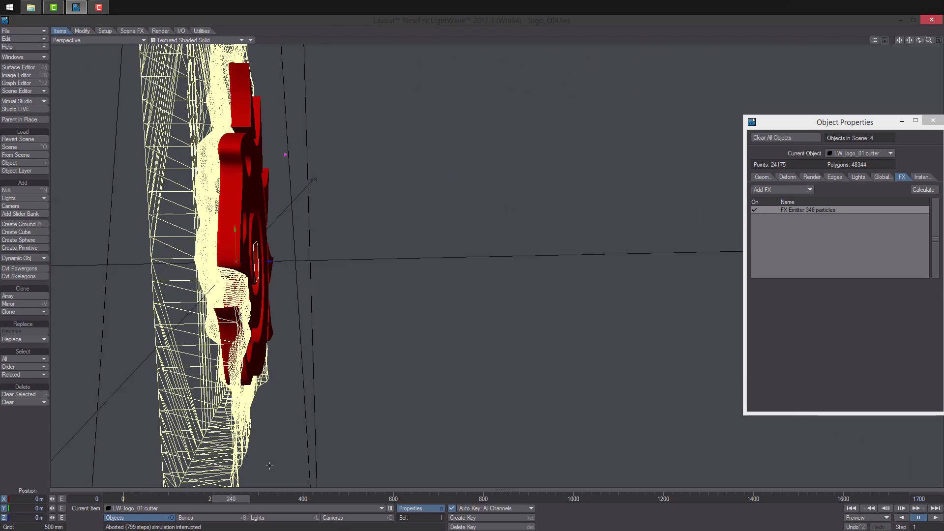
pyautogui.moveTo(239, 497); pyautogui.dragTo(215, 498)
pyautogui.moveTo(246, 394)
pyautogui.keyDown('alt'); pyautogui.mouseDown()
pyautogui.moveTo(387, 295)
pyautogui.moveTo(236, 394)
pyautogui.mouseUp(); pyautogui.keyUp('alt')
pyautogui.moveTo(216, 498)
pyautogui.mouseDown()
pyautogui.moveTo(186, 498)
pyautogui.moveTo(222, 499)
pyautogui.moveTo(213, 499)
pyautogui.mouseUp()
pyautogui.keyDown('alt'); pyautogui.moveTo(246, 393); pyautogui.dragTo(433, 322); pyautogui.keyUp('alt')
pyautogui.scroll(-3, 428, 327)
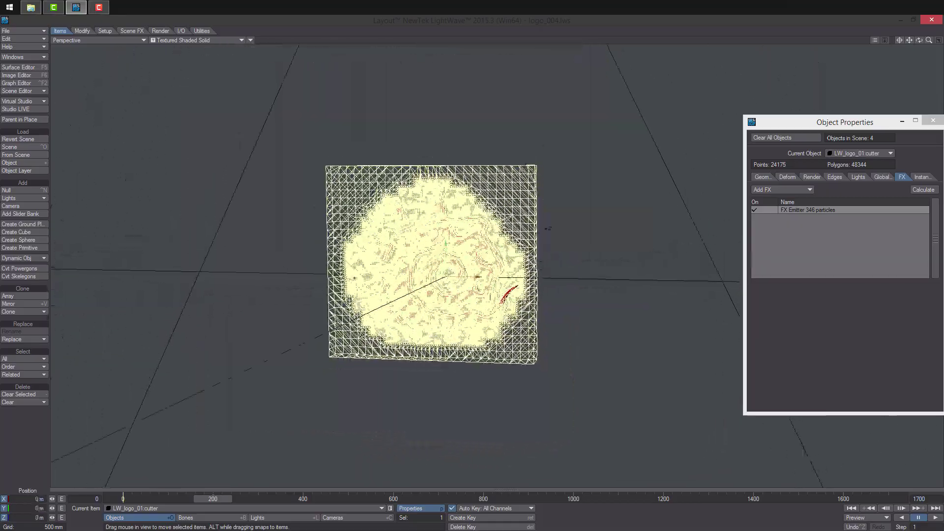
pyautogui.scroll(3, 379, 261)
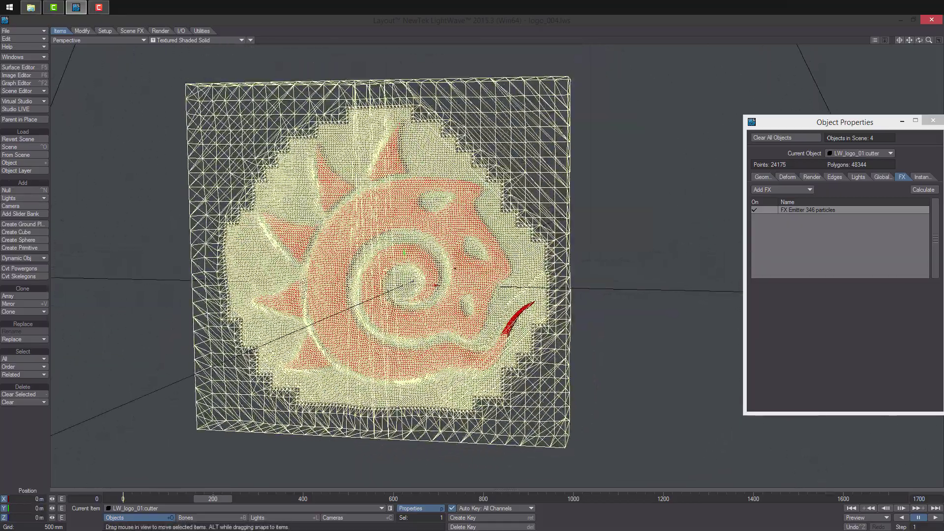
pyautogui.scroll(-1, 456, 269)
pyautogui.moveTo(221, 498); pyautogui.dragTo(130, 498)
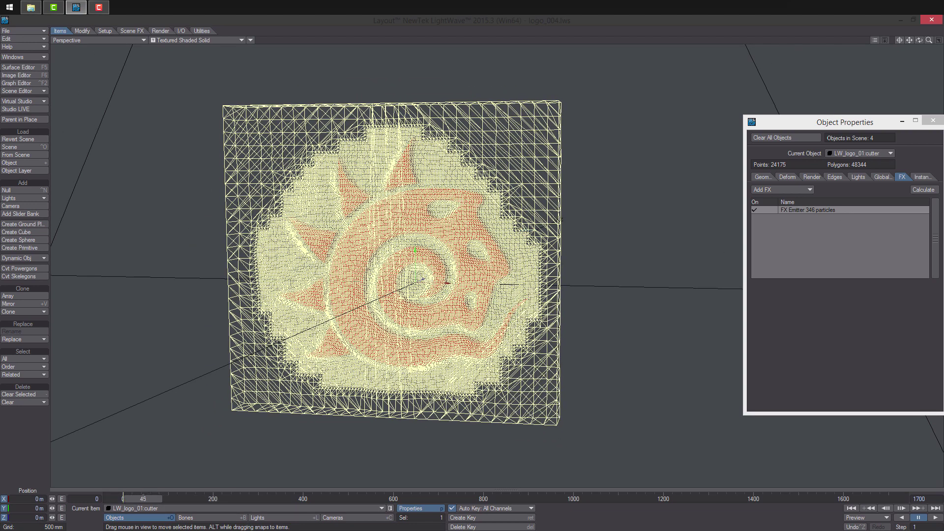
# - Enable Fixed on the cutter emitter with start frame 40, and calculate a short stretch of the dynamics as a test
pyautogui.doubleClick(831, 210)
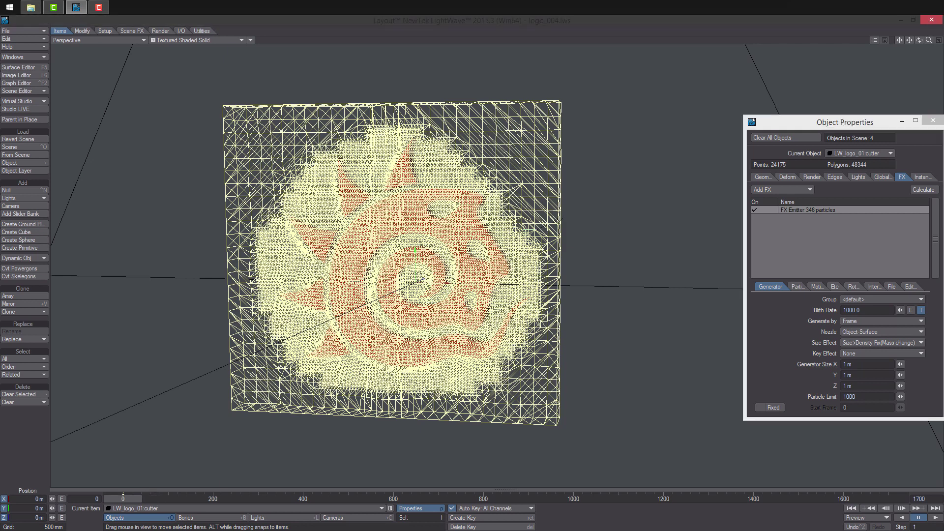
pyautogui.click(768, 407)
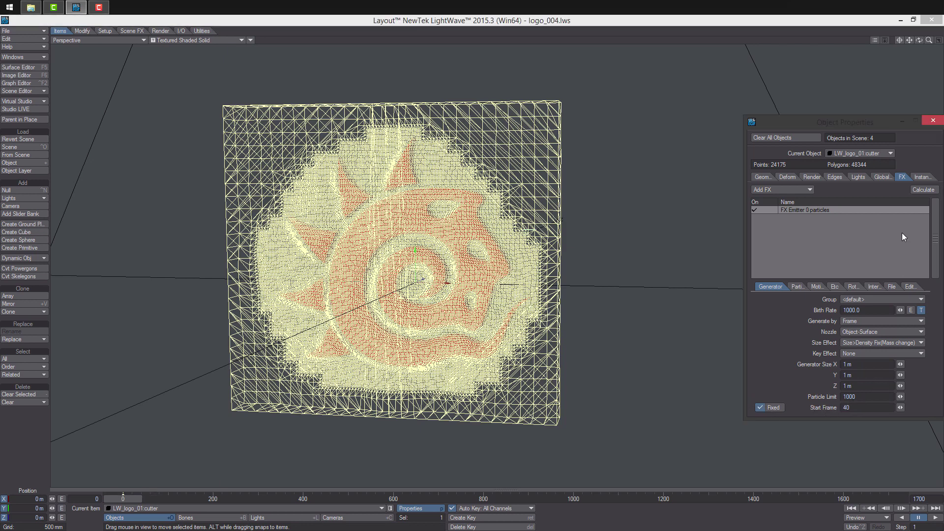
pyautogui.click(922, 192)
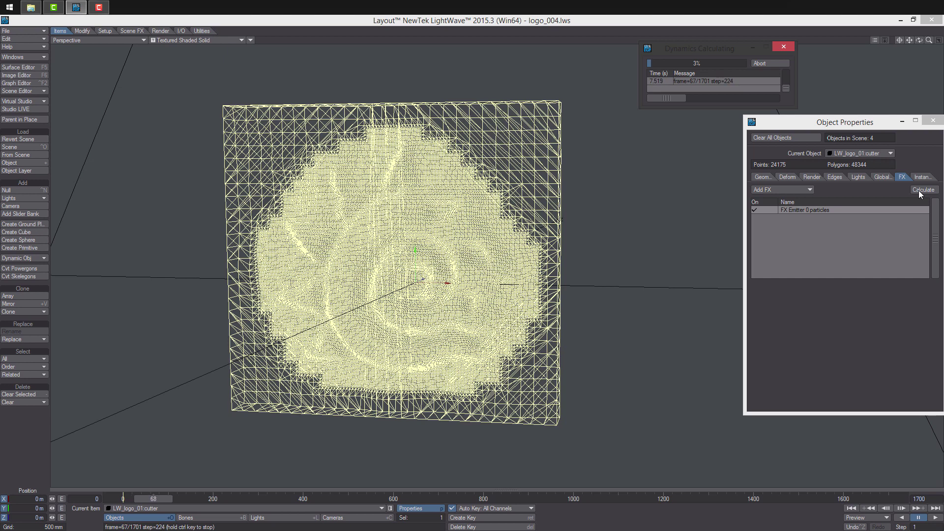
pyautogui.press('ctrl')
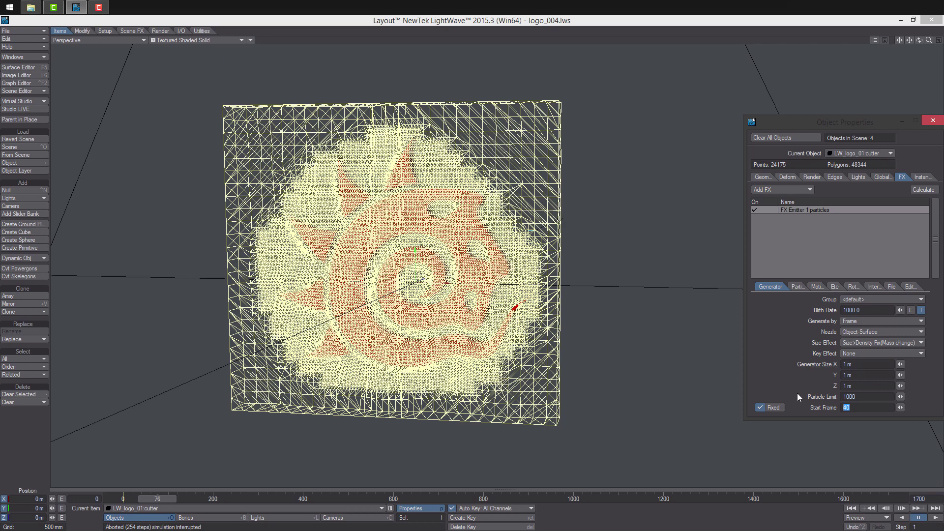
# - Set the cutter emitter's start frame to 55 and return to frame 0
pyautogui.write('550')
pyautogui.press('BackSpace')
pyautogui.press('Return')
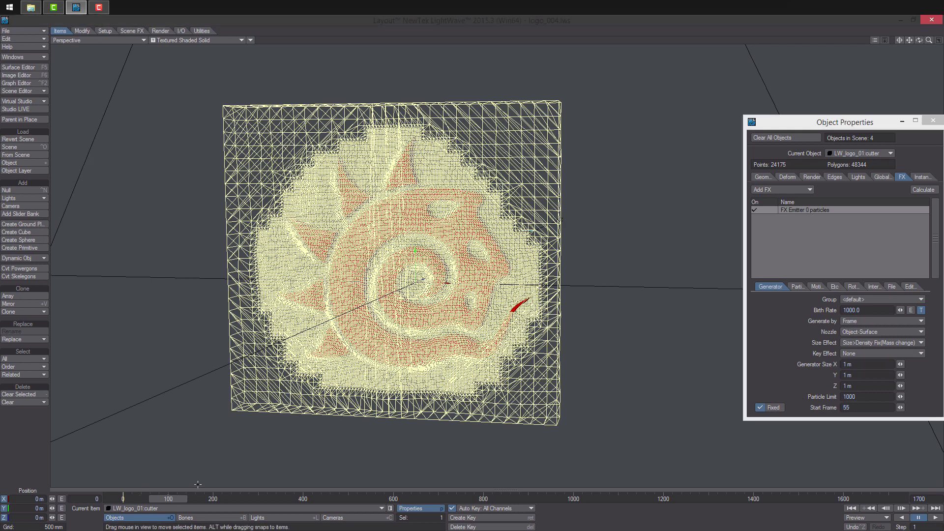
pyautogui.click(125, 501)
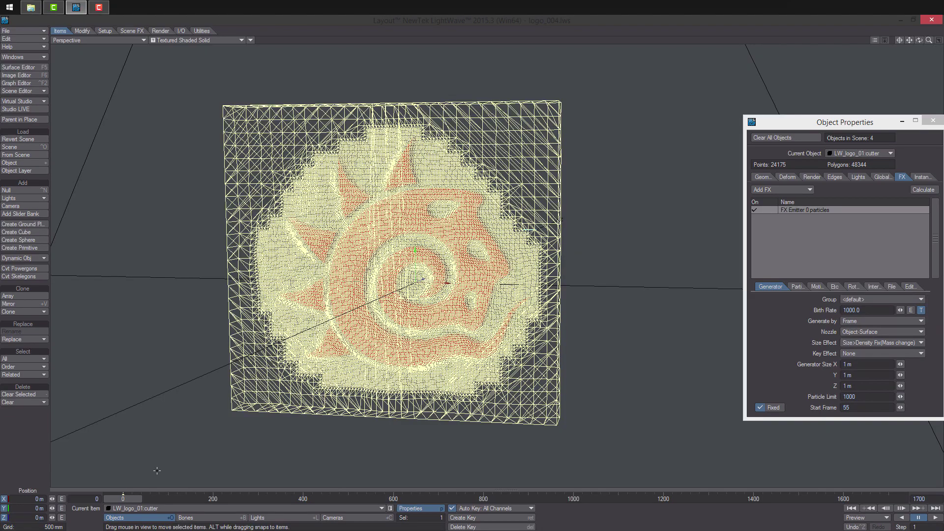
# - Calculate the cutter emitter's particle dynamics over most of the timeline and stop it near frame 1490
pyautogui.keyDown('alt'); pyautogui.moveTo(157, 471); pyautogui.dragTo(356, 361); pyautogui.keyUp('alt')
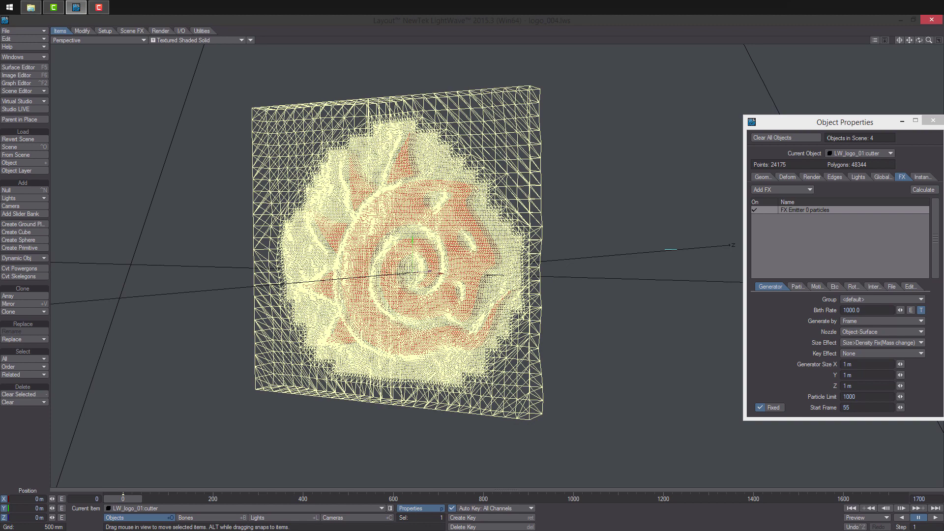
pyautogui.scroll(-3, 607, 277)
pyautogui.keyDown('alt'); pyautogui.moveTo(603, 272); pyautogui.dragTo(590, 266); pyautogui.keyUp('alt')
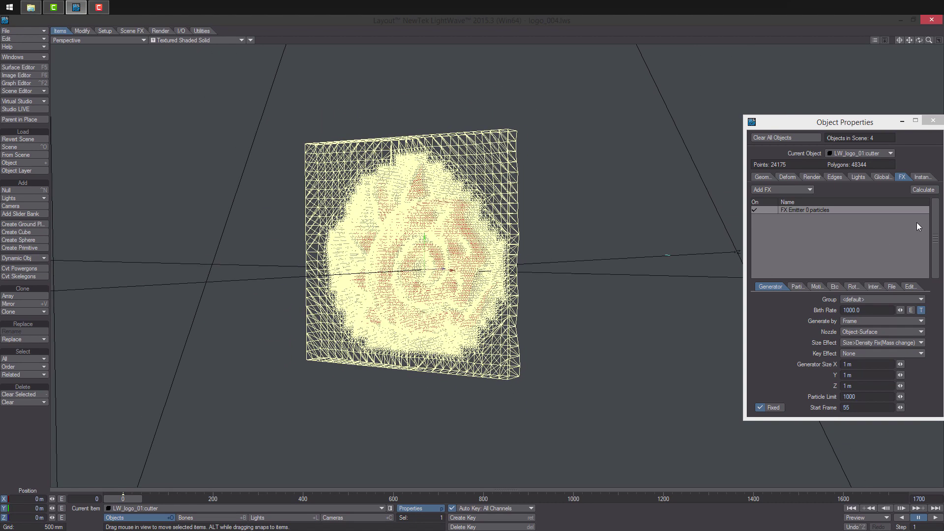
pyautogui.click(917, 192)
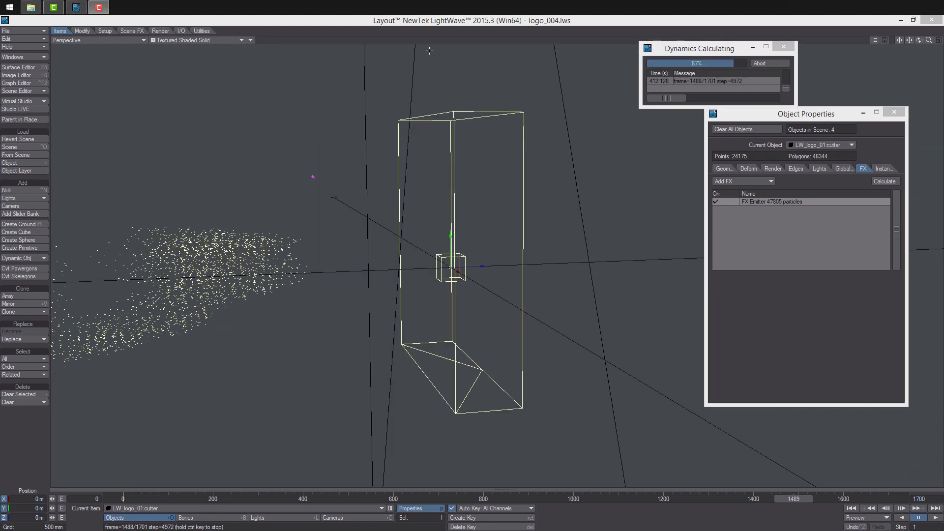
pyautogui.press('ctrl')
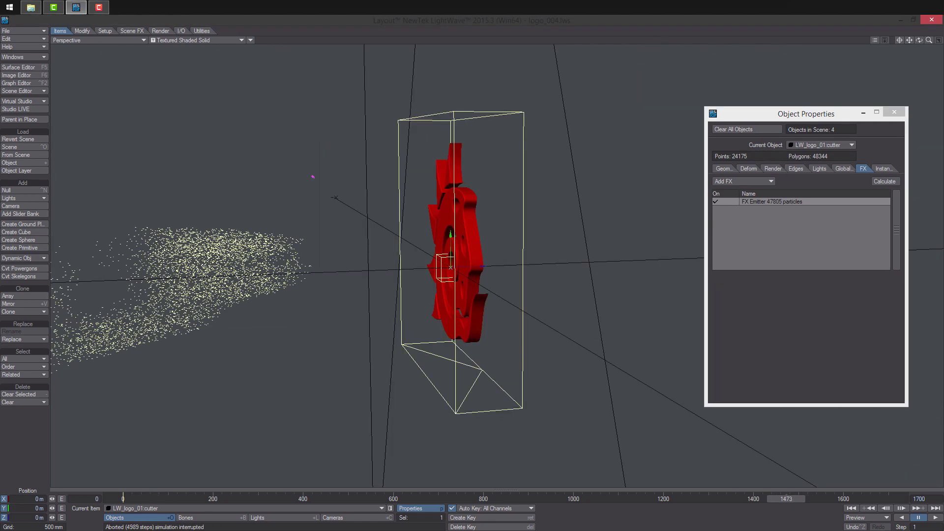
# - Scrub through the calculated frames and examine the particle stream leaving the logo from several angles
pyautogui.moveTo(786, 499); pyautogui.dragTo(448, 499)
pyautogui.keyDown('alt'); pyautogui.moveTo(458, 344); pyautogui.dragTo(581, 344); pyautogui.keyUp('alt')
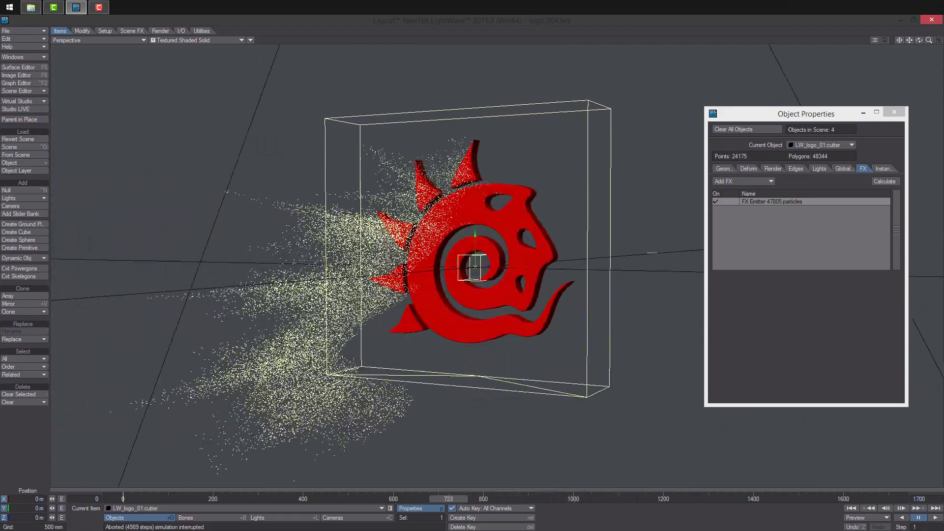
pyautogui.keyDown('alt'); pyautogui.moveTo(446, 447); pyautogui.dragTo(481, 438); pyautogui.keyUp('alt')
pyautogui.moveTo(456, 498); pyautogui.dragTo(706, 499)
pyautogui.keyDown('alt'); pyautogui.moveTo(443, 393); pyautogui.dragTo(486, 399); pyautogui.keyUp('alt')
pyautogui.moveTo(706, 499); pyautogui.dragTo(511, 498)
pyautogui.keyDown('alt'); pyautogui.moveTo(492, 394); pyautogui.dragTo(546, 469); pyautogui.keyUp('alt')
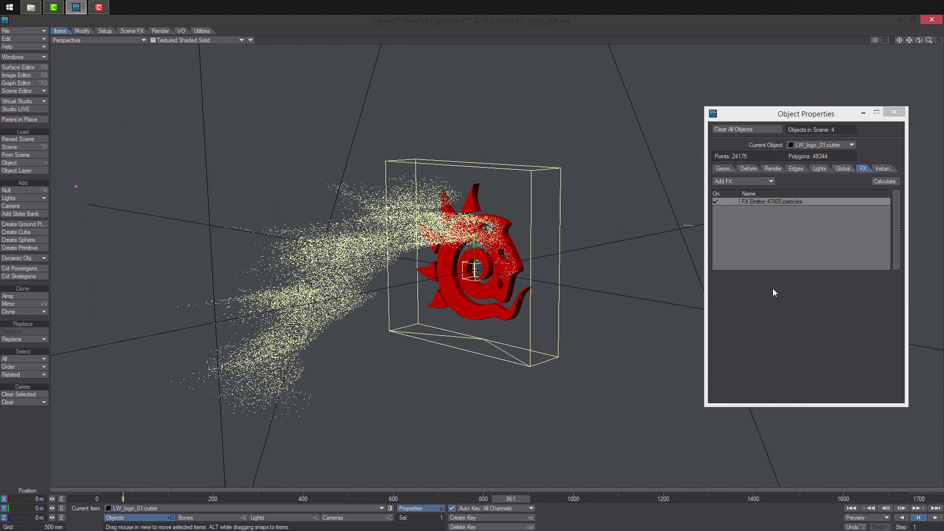
# - Save the cutter emitter's calculated particle motion as cutter.pfx in the Dynamics folder
pyautogui.click(773, 202)
pyautogui.click(854, 278)
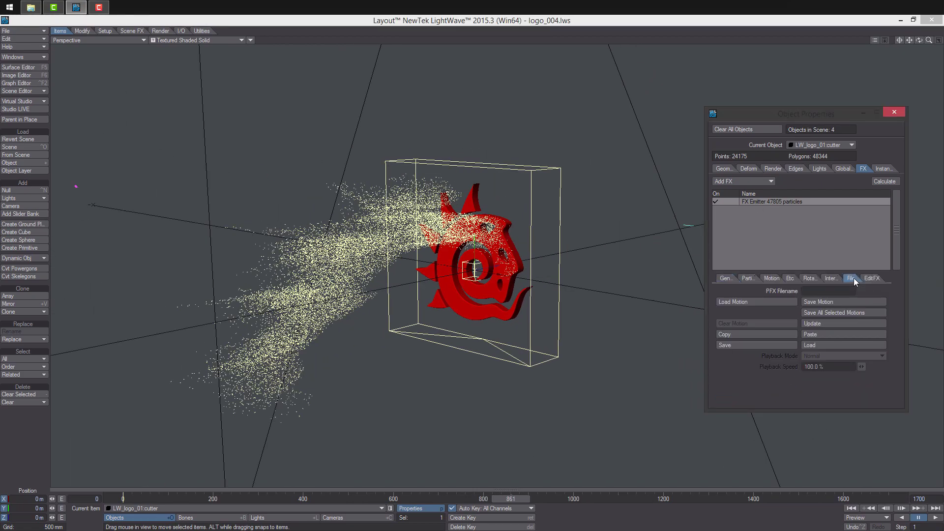
pyautogui.click(823, 300)
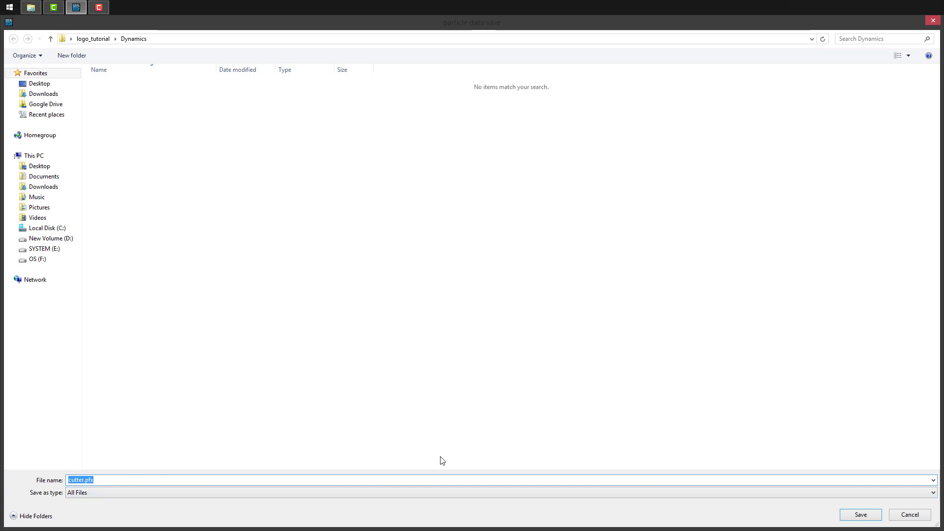
pyautogui.click(862, 514)
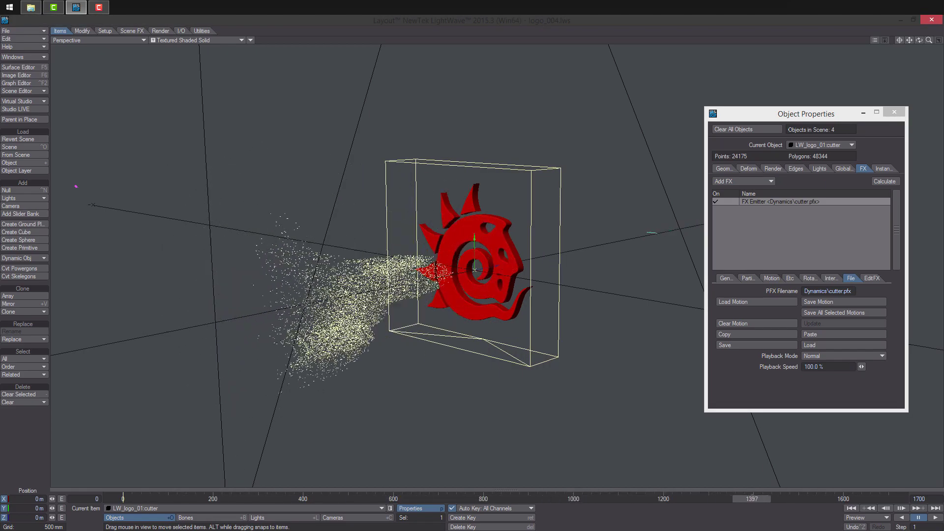
# - Make a perspective preview of the saved particle motion through frame 1500 with frame step 1, play it back and end it
pyautogui.keyDown('alt'); pyautogui.moveTo(487, 363); pyautogui.dragTo(467, 325); pyautogui.keyUp('alt')
pyautogui.scroll(3, 517, 363)
pyautogui.moveTo(627, 499); pyautogui.dragTo(246, 499)
pyautogui.keyDown('alt'); pyautogui.moveTo(671, 351); pyautogui.dragTo(556, 311); pyautogui.keyUp('alt')
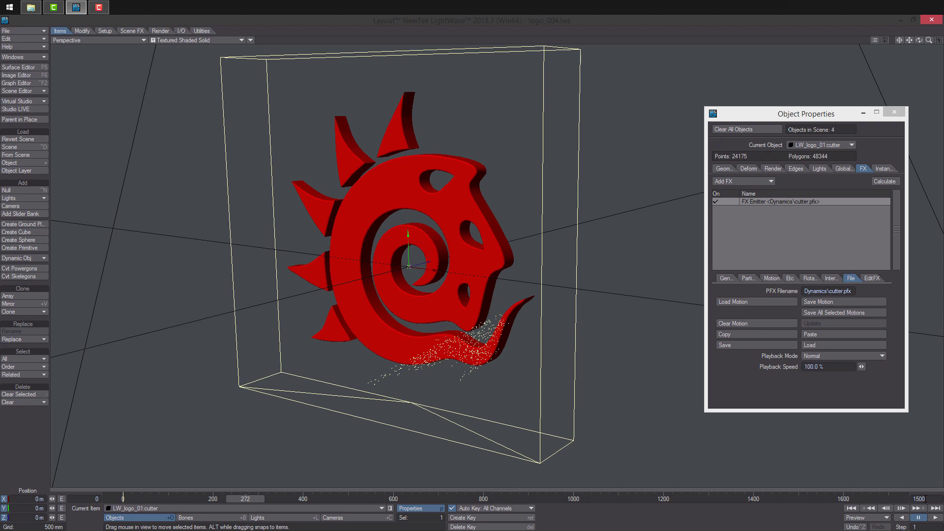
pyautogui.click(871, 518)
pyautogui.click(868, 477)
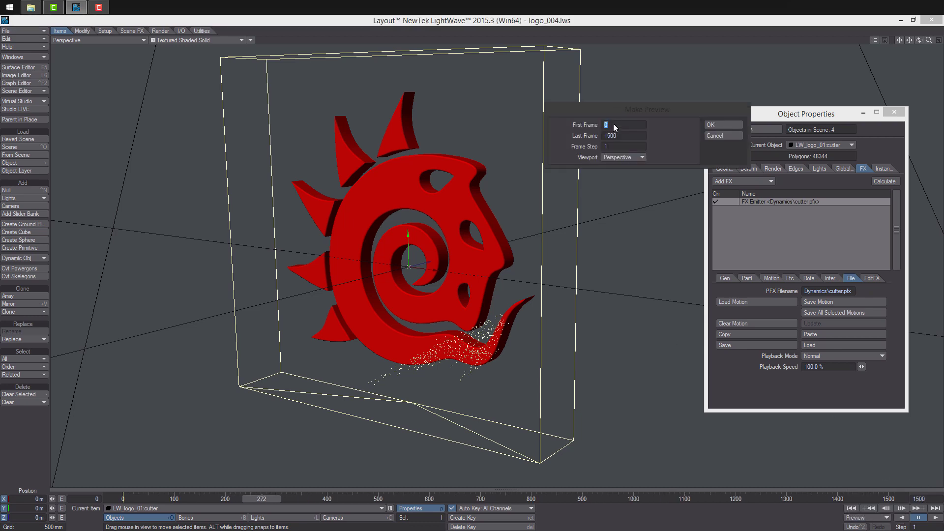
pyautogui.press('Return')
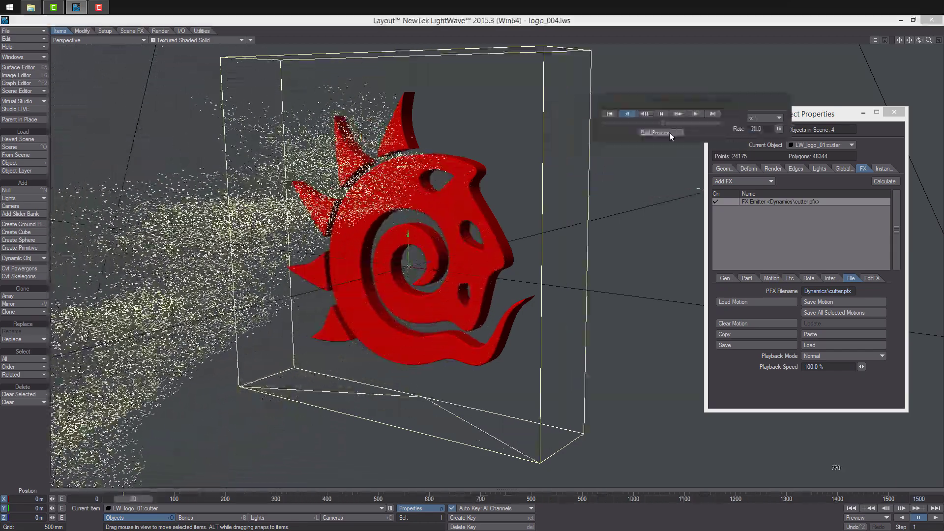
pyautogui.click(669, 132)
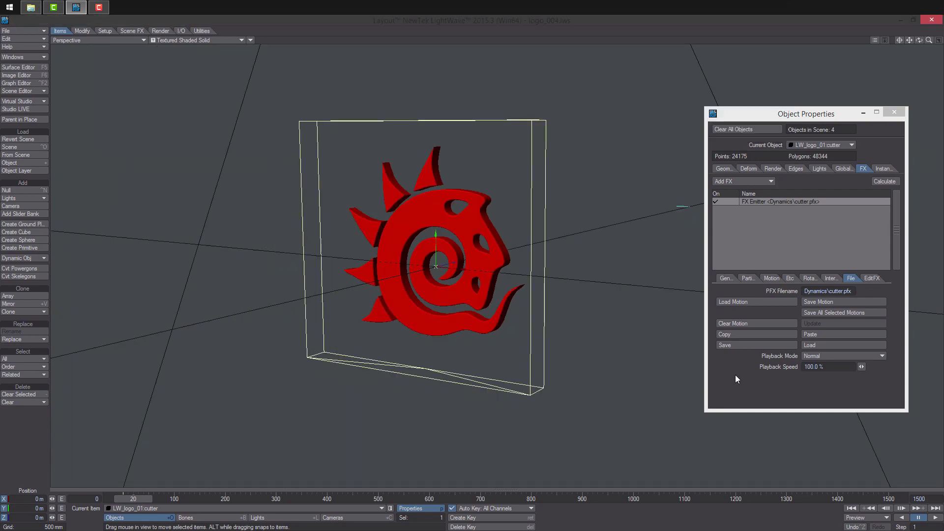
# - Set the power of the existing wind effector to 50%
pyautogui.moveTo(134, 501)
pyautogui.mouseDown()
pyautogui.moveTo(400, 500)
pyautogui.moveTo(123, 500)
pyautogui.moveTo(889, 500)
pyautogui.moveTo(123, 499)
pyautogui.mouseUp()
pyautogui.click(809, 145)
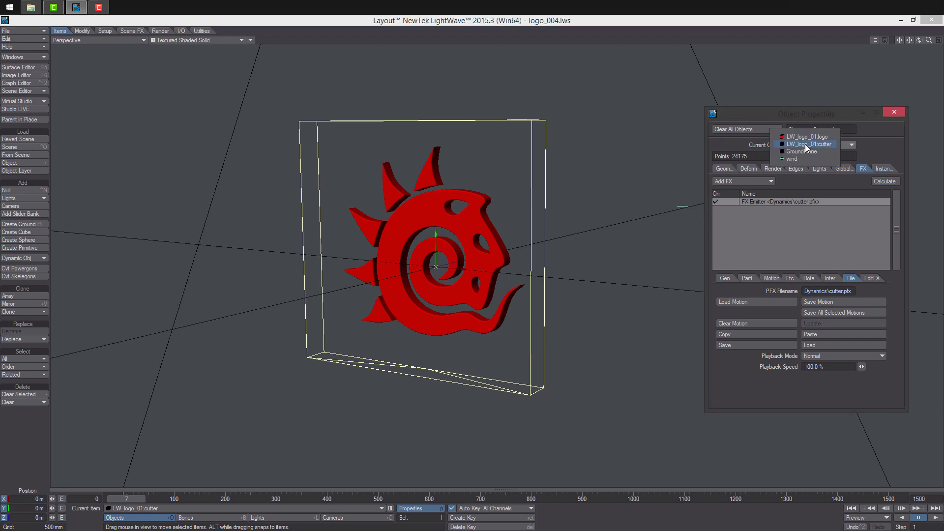
pyautogui.click(809, 158)
pyautogui.click(769, 202)
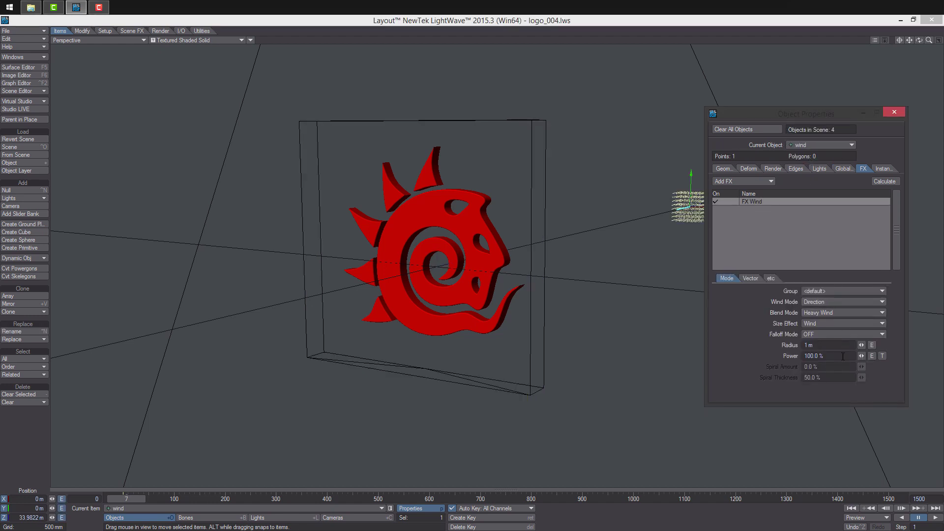
pyautogui.click(828, 359)
pyautogui.press('Return')
# - Add a second wind effector named wind and set its power to 20%
pyautogui.keyDown('ctrl'); pyautogui.keyDown('alt'); pyautogui.moveTo(629, 264); pyautogui.dragTo(622, 315); pyautogui.keyUp('alt'); pyautogui.keyUp('ctrl')
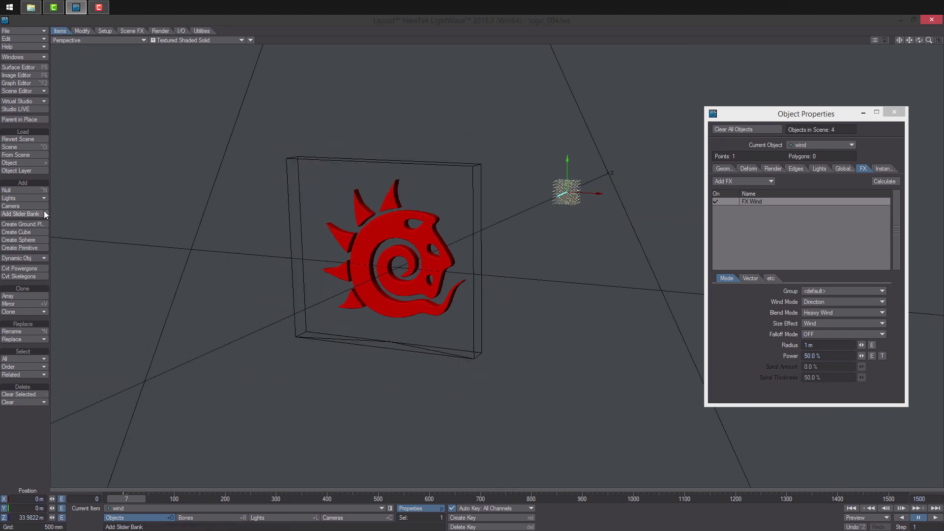
pyautogui.click(33, 257)
pyautogui.click(43, 257)
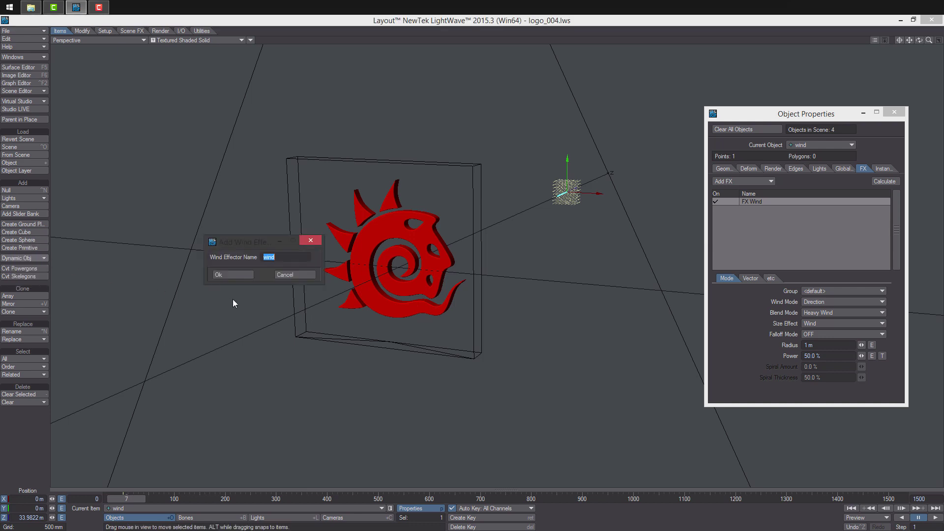
pyautogui.click(232, 275)
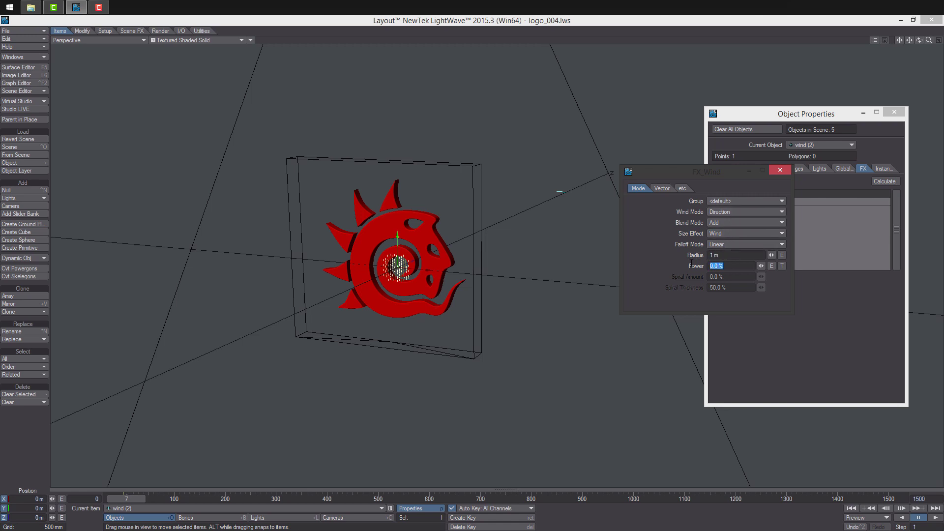
pyautogui.write('0')
pyautogui.press('Return')
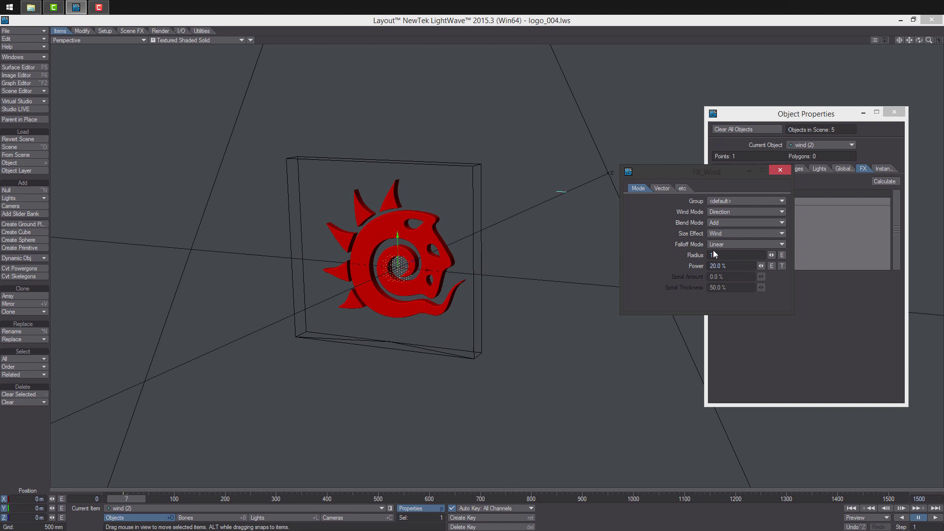
# - Turn the second wind's falloff mode off, keeping the Add blend mode and the Wind size effect
pyautogui.click(727, 222)
pyautogui.click(694, 217)
pyautogui.click(733, 232)
pyautogui.click(738, 234)
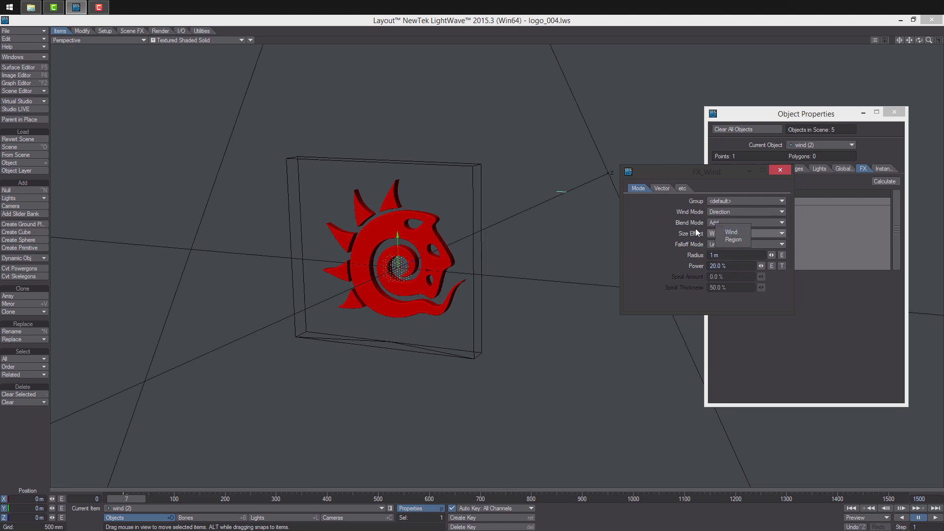
pyautogui.click(730, 257)
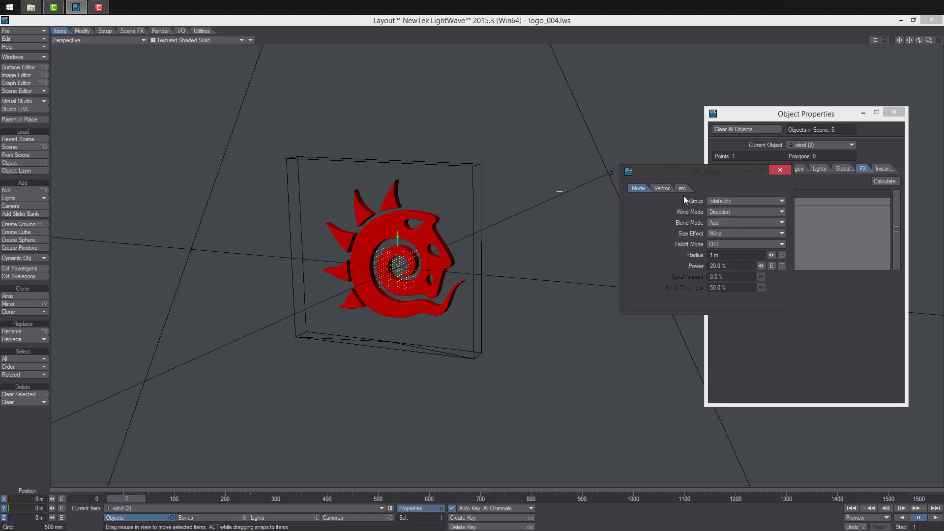
# - Set the second wind's X, Y and Z wind vector values to 0 m
pyautogui.click(662, 189)
pyautogui.write('0')
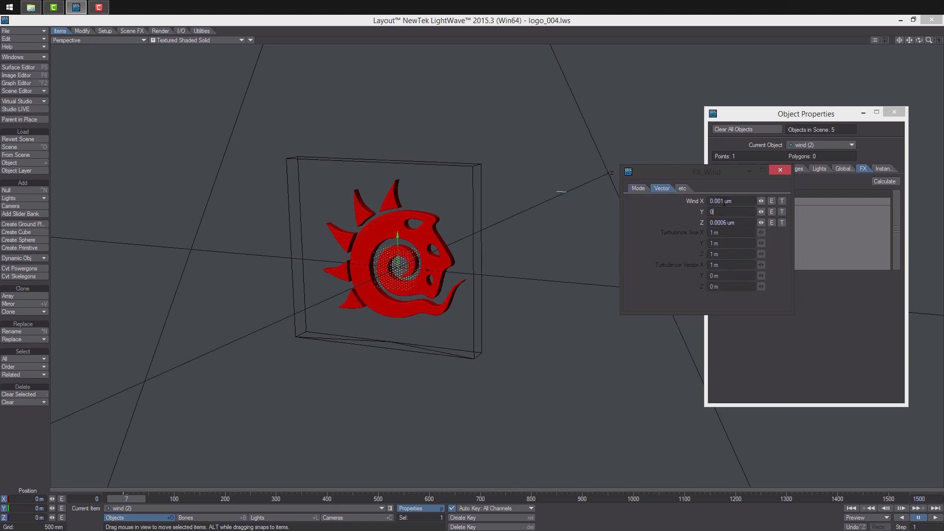
pyautogui.moveTo(734, 201); pyautogui.dragTo(713, 208)
pyautogui.write('0')
# - Texture the second wind's vector with a Flow Noise procedural layer
pyautogui.click(782, 201)
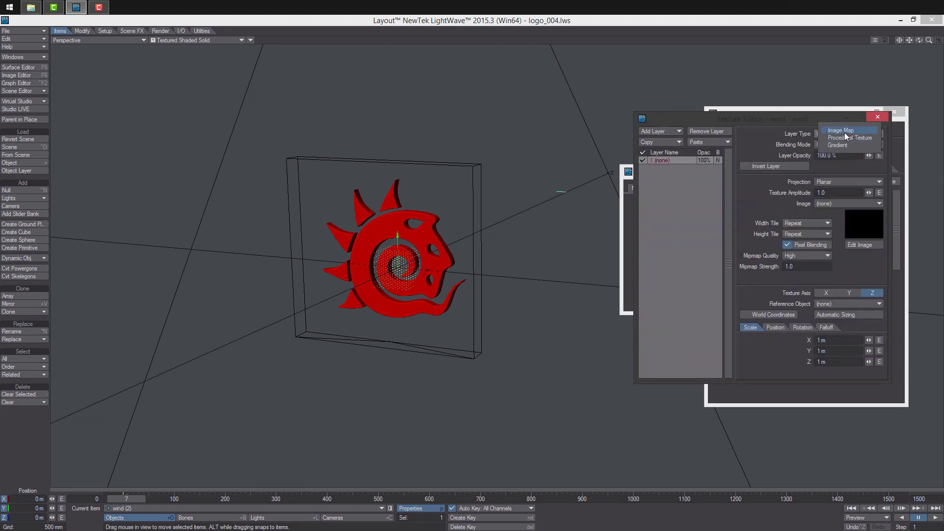
pyautogui.click(845, 137)
pyautogui.click(853, 181)
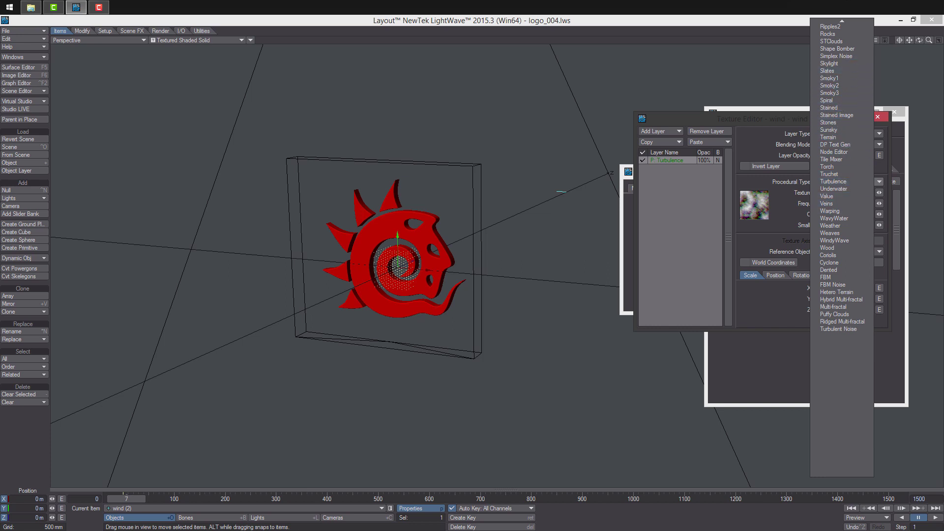
pyautogui.scroll(7, 848, 59)
pyautogui.scroll(5, 851, 36)
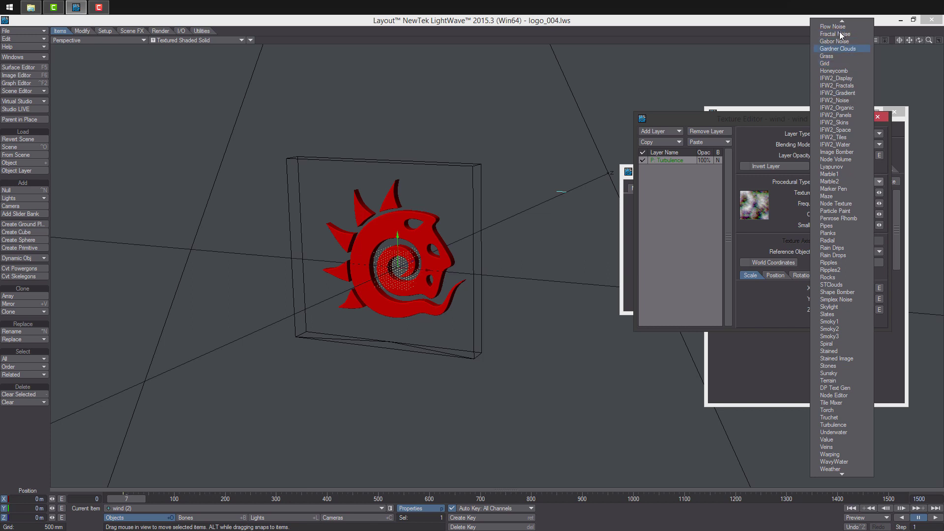
pyautogui.click(836, 26)
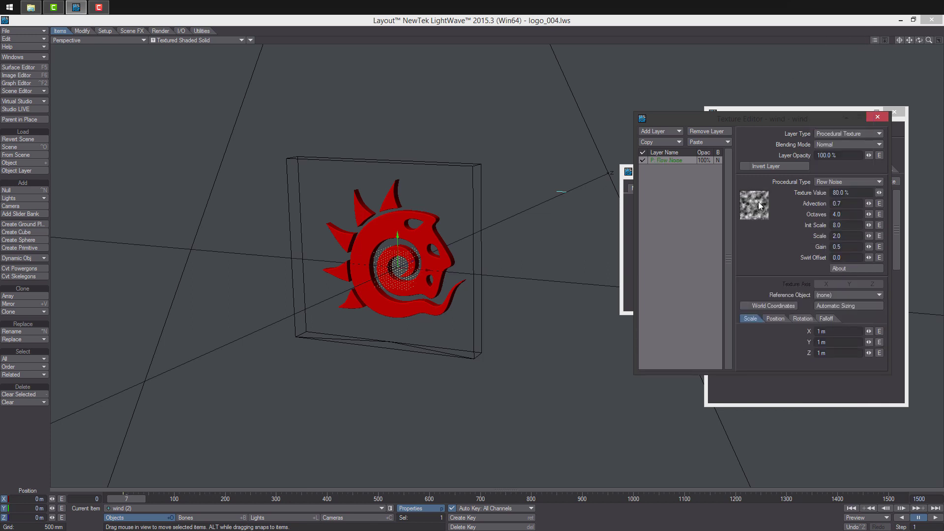
# - Set the Flow Noise texture's scale to 2 m on all axes and its octaves to 2.0, and enable world coordinates
pyautogui.scroll(5, 566, 255)
pyautogui.click(820, 332)
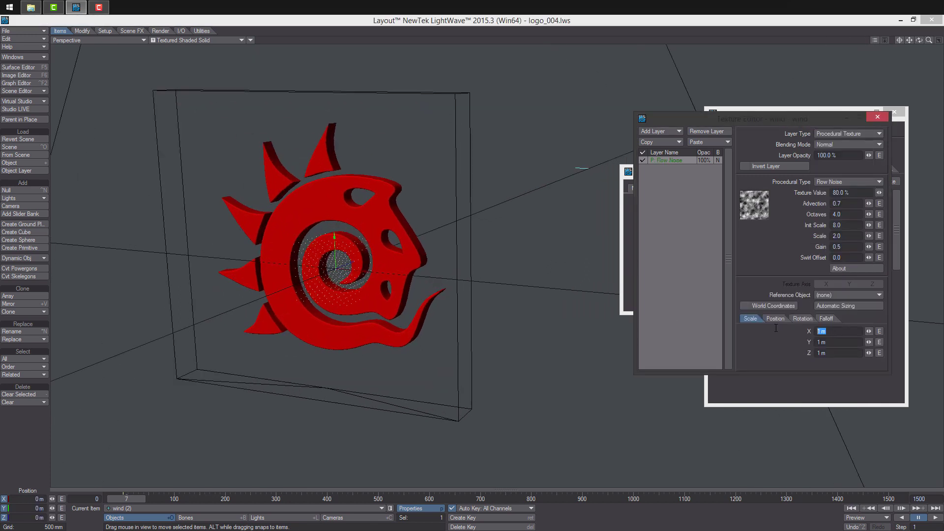
pyautogui.write('2')
pyautogui.click(832, 342)
pyautogui.keyDown('ctrl'); pyautogui.keyDown('alt'); pyautogui.moveTo(547, 254); pyautogui.dragTo(938, 211); pyautogui.keyUp('alt'); pyautogui.keyUp('ctrl')
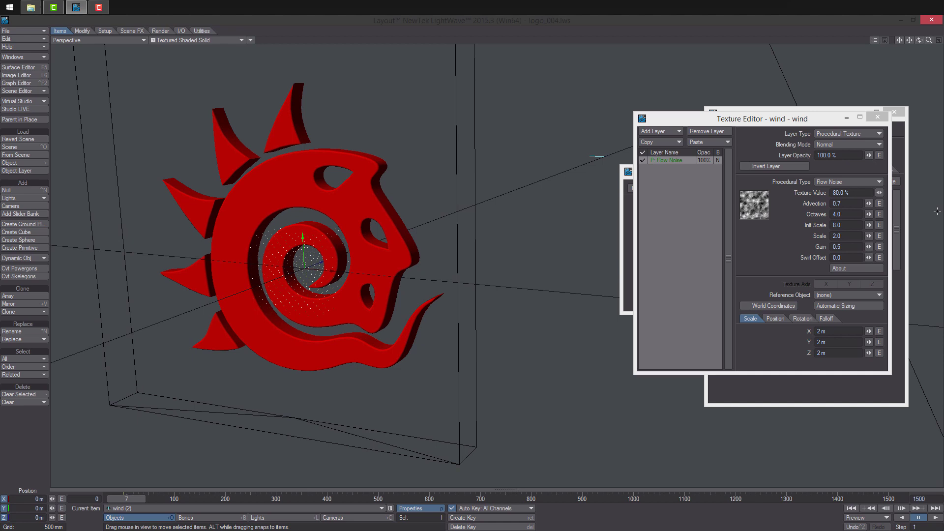
pyautogui.click(841, 214)
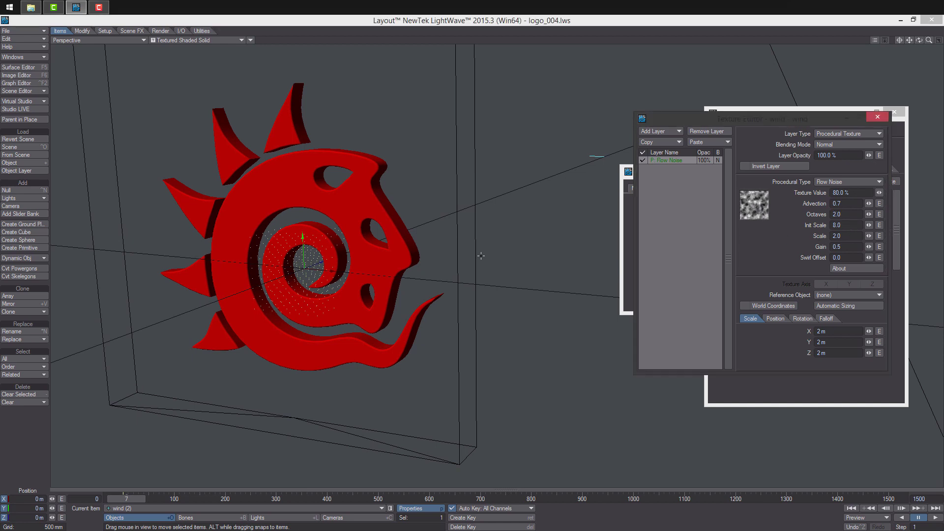
pyautogui.moveTo(481, 256)
pyautogui.keyDown('alt'); pyautogui.mouseDown()
pyautogui.moveTo(440, 264)
pyautogui.moveTo(484, 266)
pyautogui.moveTo(440, 248)
pyautogui.moveTo(500, 256)
pyautogui.moveTo(478, 265)
pyautogui.mouseUp(); pyautogui.keyUp('alt')
pyautogui.click(748, 307)
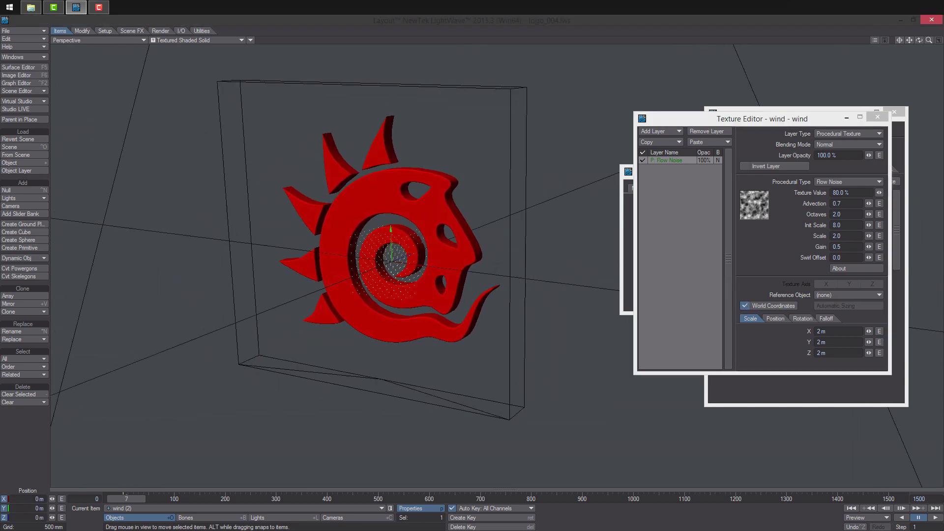
# - Return the timeline to frame 0 and close the wind settings and its texture editor
pyautogui.keyDown('alt'); pyautogui.moveTo(394, 376); pyautogui.dragTo(345, 381); pyautogui.keyUp('alt')
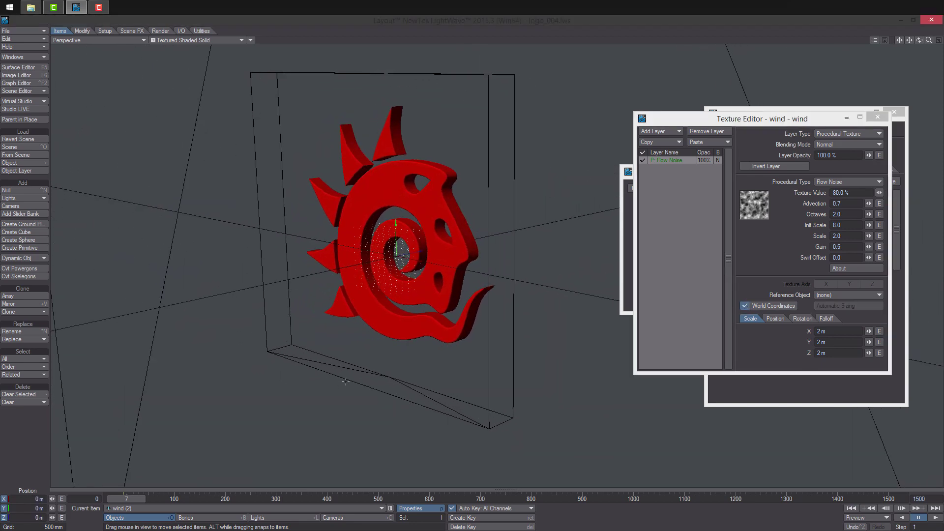
pyautogui.keyDown('ctrl'); pyautogui.keyDown('alt'); pyautogui.moveTo(341, 229); pyautogui.dragTo(423, 229); pyautogui.keyUp('alt'); pyautogui.keyUp('ctrl')
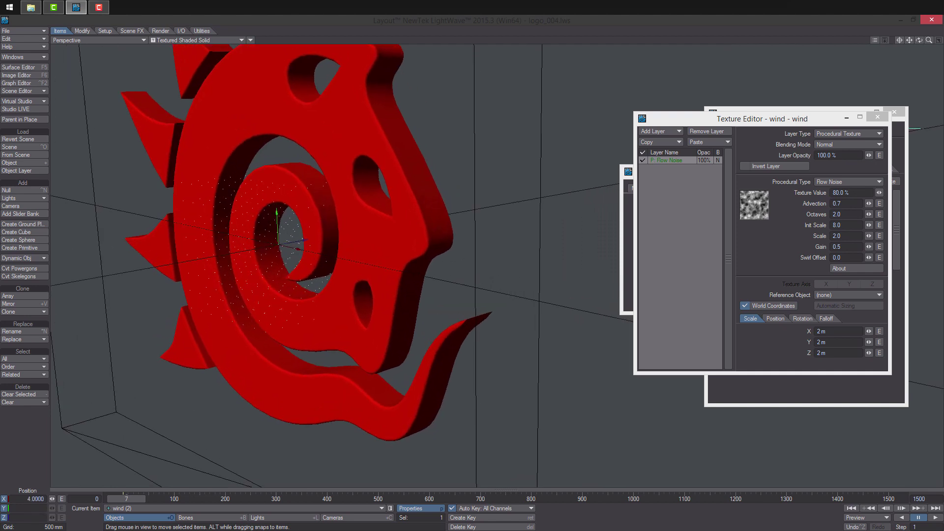
pyautogui.moveTo(141, 498); pyautogui.dragTo(123, 495)
pyautogui.click(627, 234)
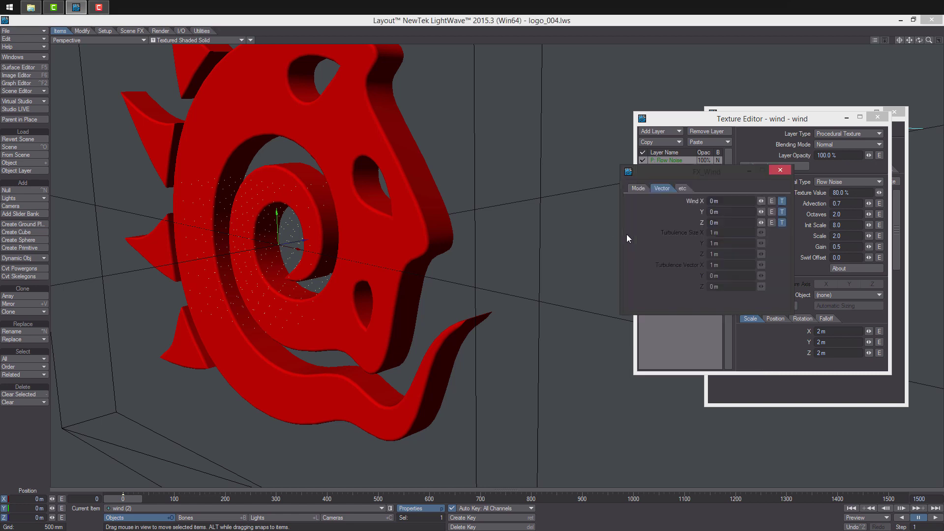
pyautogui.click(781, 170)
pyautogui.click(877, 117)
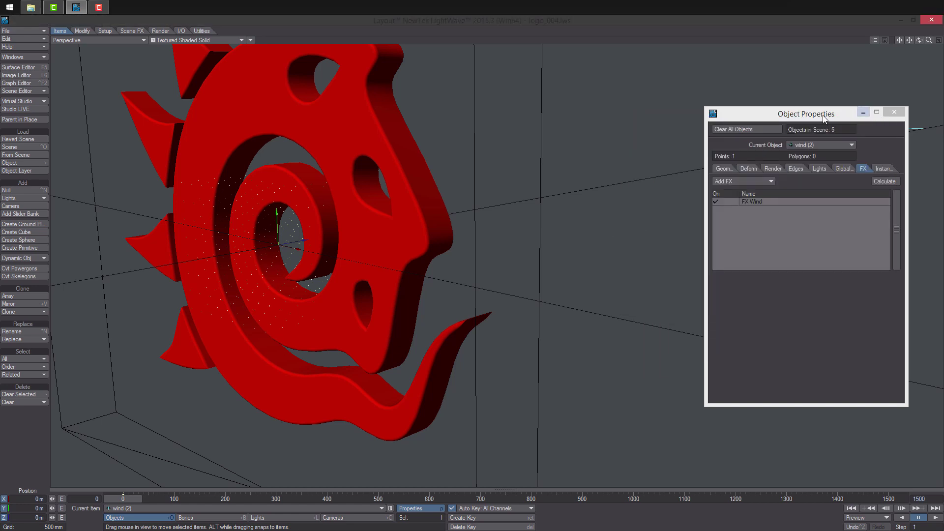
# - Compare the mode settings of both wind effectors and examine the second wind's Flow Noise texture and vectors around the logo
pyautogui.click(836, 145)
pyautogui.click(812, 138)
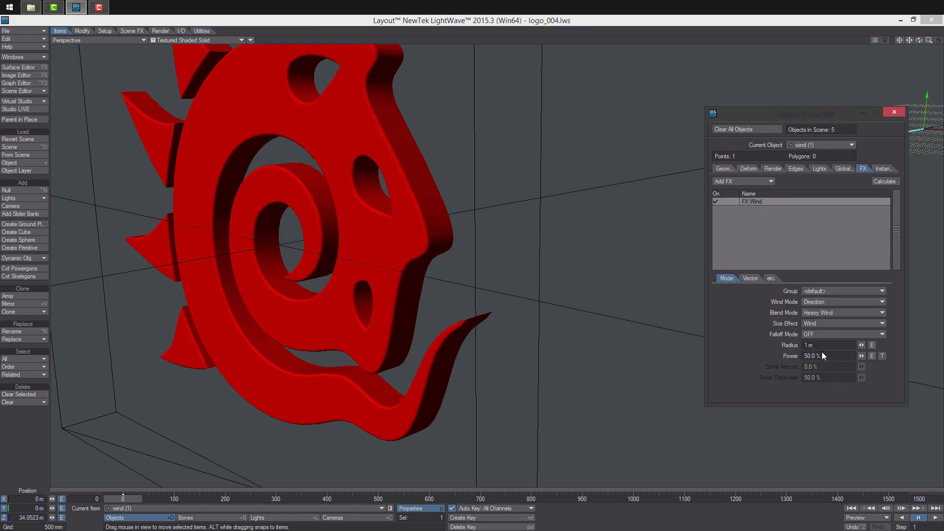
pyautogui.click(810, 149)
pyautogui.click(813, 153)
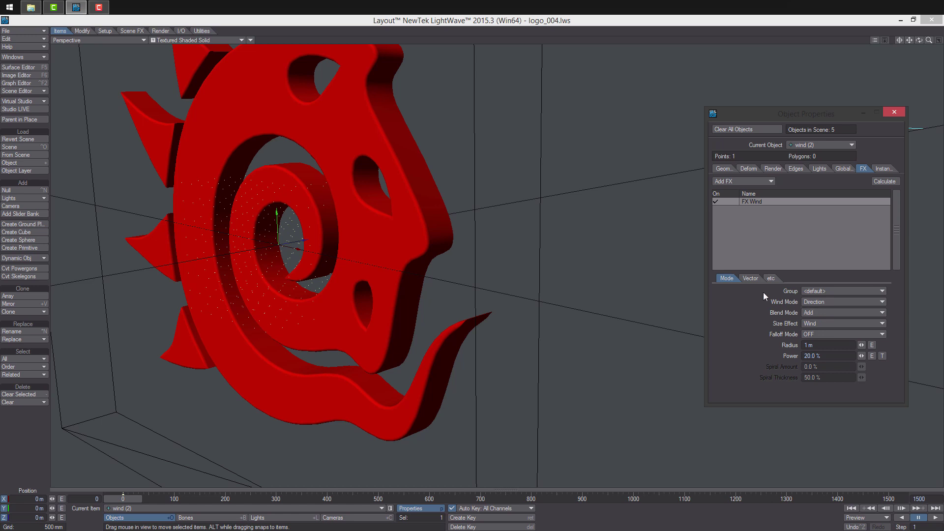
pyautogui.click(750, 278)
pyautogui.click(882, 291)
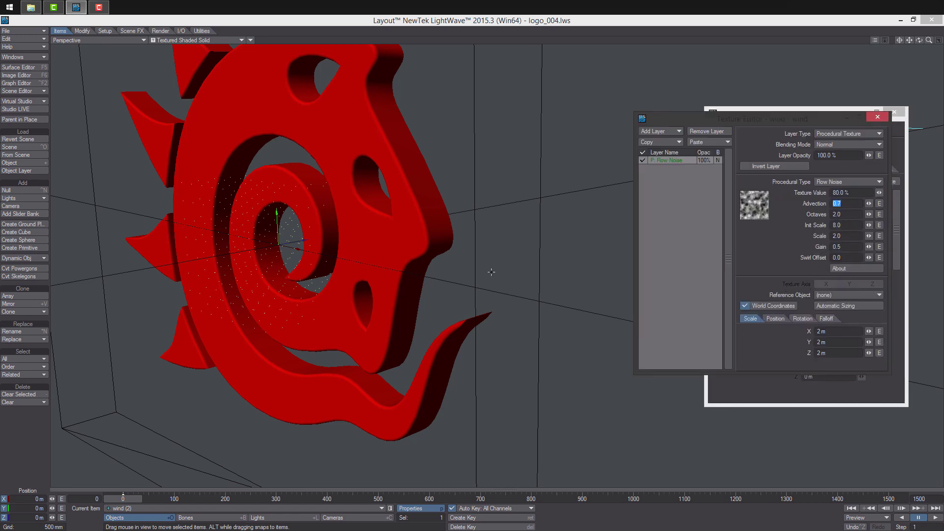
pyautogui.click(743, 381)
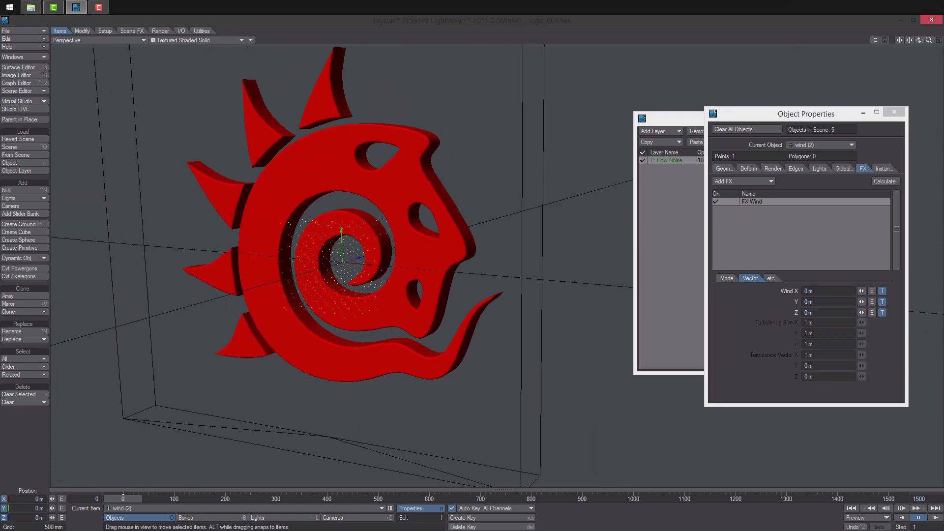
pyautogui.keyDown('ctrl'); pyautogui.keyDown('alt'); pyautogui.moveTo(236, 220); pyautogui.dragTo(211, 219); pyautogui.keyUp('alt'); pyautogui.keyUp('ctrl')
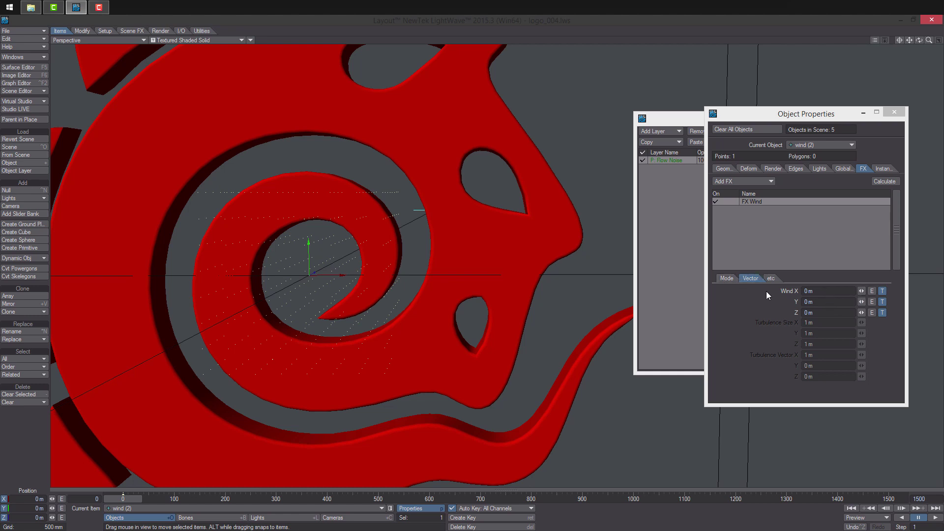
# - Check the blend mode options of the second wind and keep its blend mode at Add
pyautogui.click(727, 278)
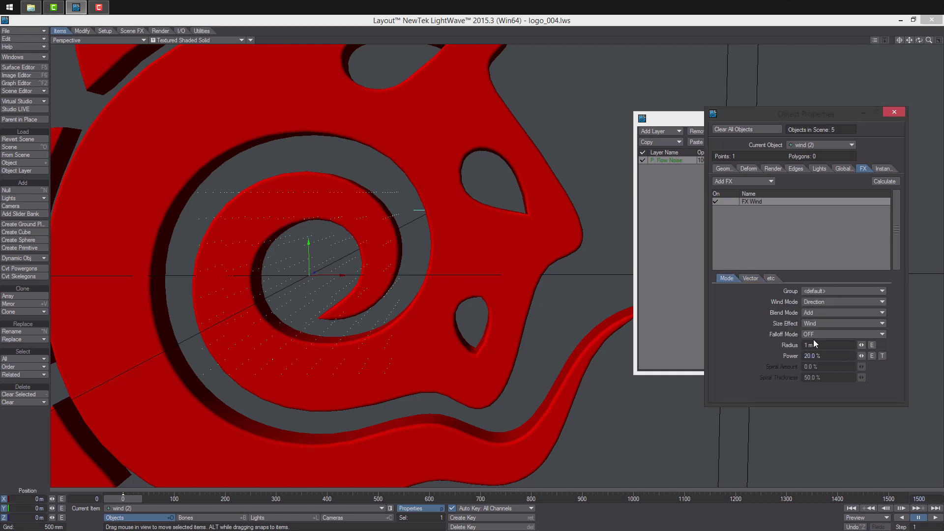
pyautogui.click(802, 356)
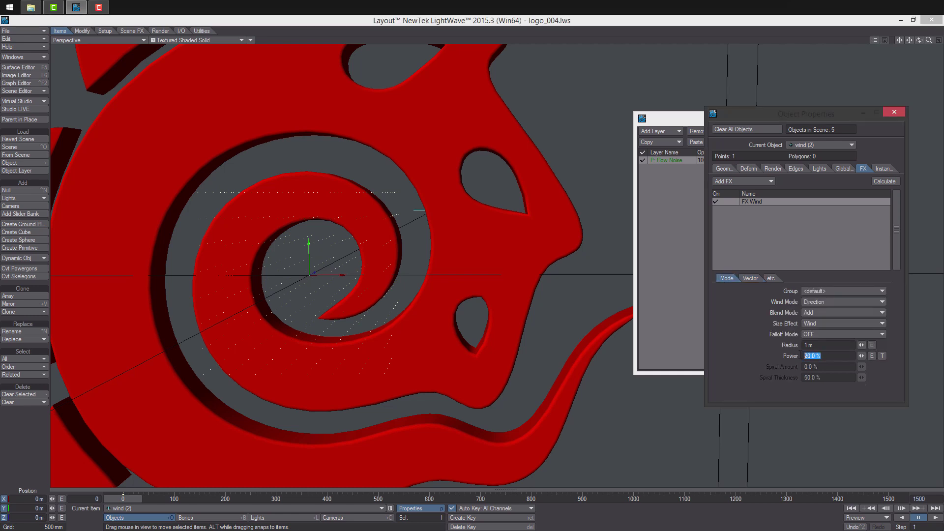
pyautogui.click(822, 313)
pyautogui.click(831, 332)
pyautogui.click(829, 314)
pyautogui.click(830, 311)
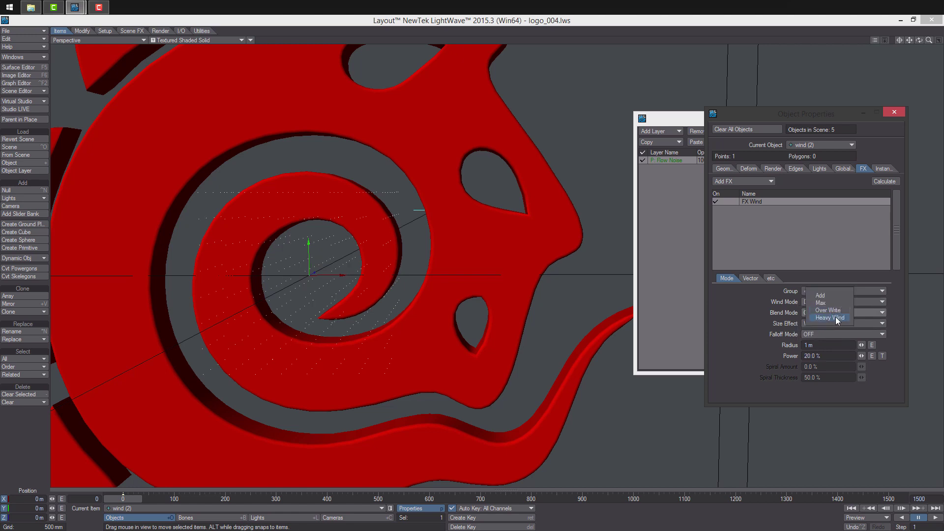
pyautogui.click(827, 295)
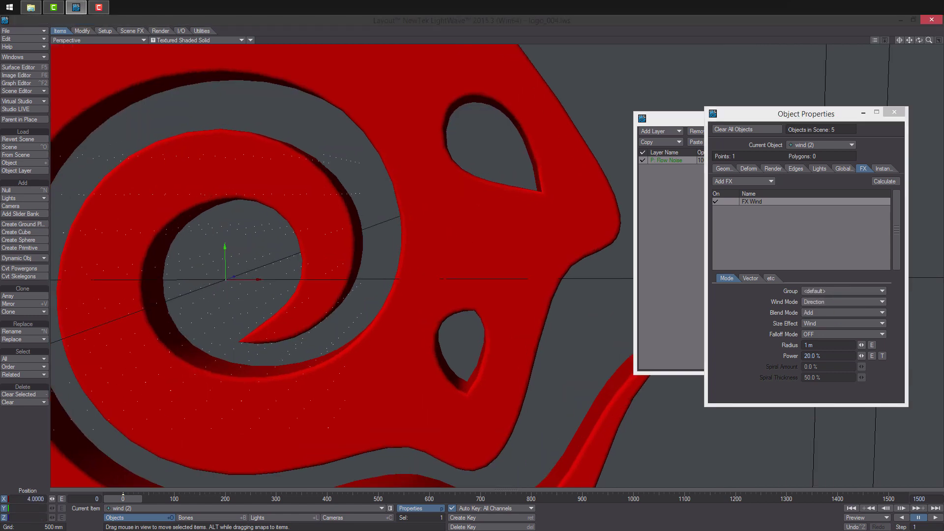
# - Try a power of 200% on the second wind, then set the power back to 20%
pyautogui.click(826, 355)
pyautogui.write('2')
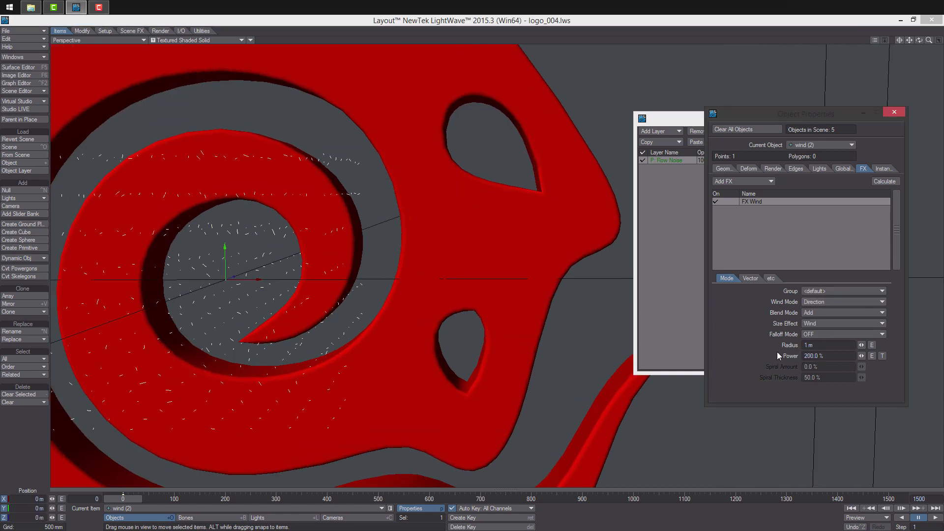
pyautogui.keyDown('ctrl'); pyautogui.keyDown('alt'); pyautogui.moveTo(552, 291); pyautogui.dragTo(443, 310); pyautogui.keyUp('alt'); pyautogui.keyUp('ctrl')
pyautogui.moveTo(831, 357); pyautogui.dragTo(778, 347)
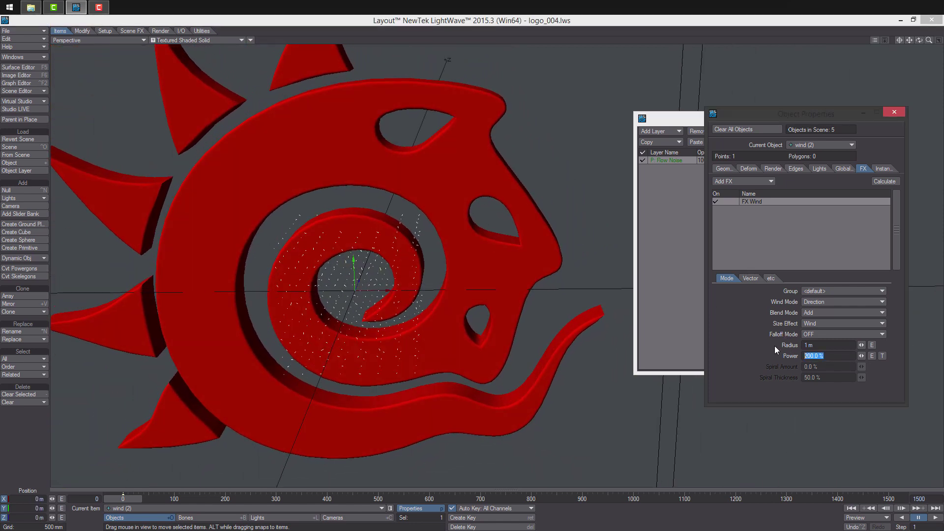
pyautogui.write('20')
pyautogui.keyDown('ctrl'); pyautogui.keyDown('alt'); pyautogui.moveTo(495, 258); pyautogui.dragTo(389, 268); pyautogui.keyUp('alt'); pyautogui.keyUp('ctrl')
# - Clear the stored particle motion of the LW_logo_01:cutter emitter with the timeline at frame 0
pyautogui.click(503, 245)
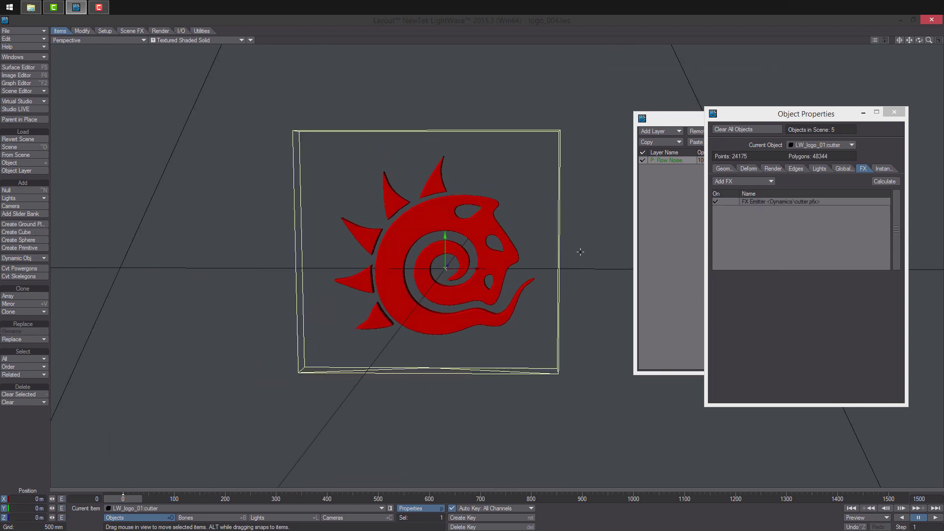
pyautogui.click(885, 181)
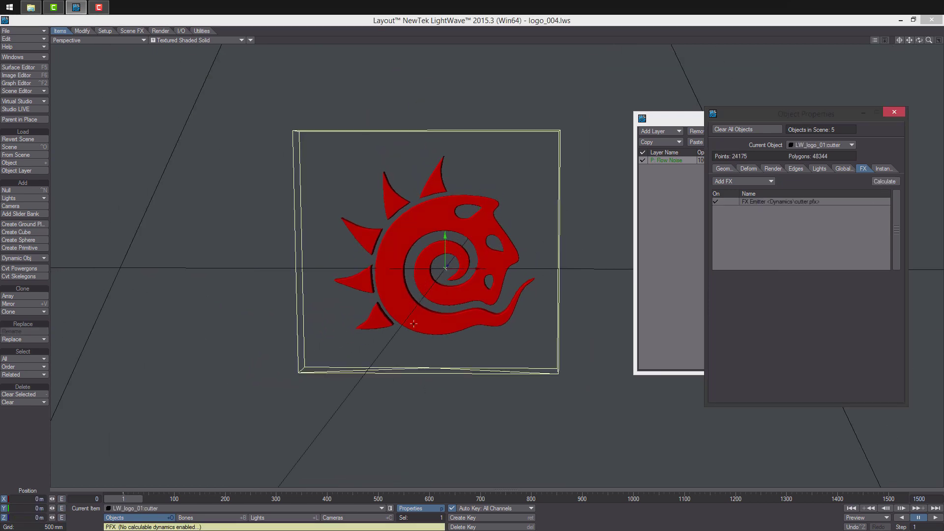
pyautogui.click(781, 202)
pyautogui.click(851, 278)
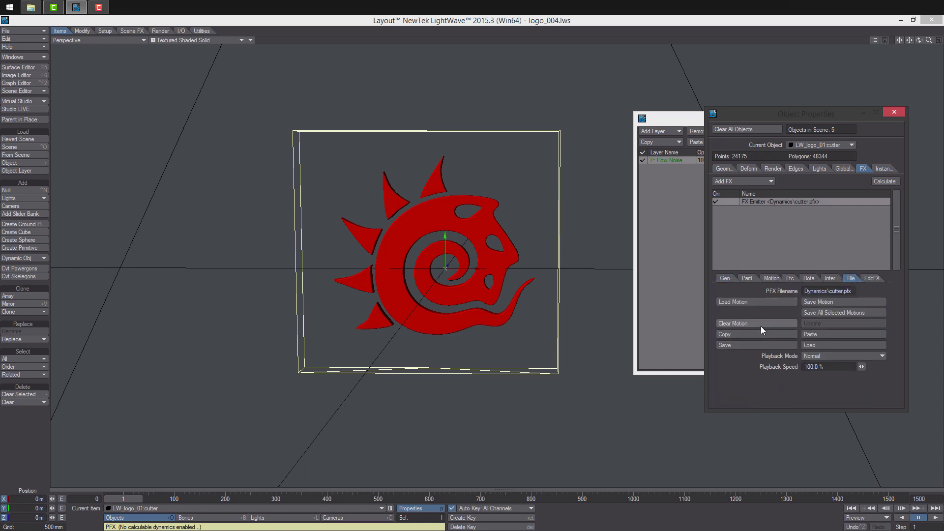
pyautogui.moveTo(121, 500); pyautogui.dragTo(115, 500)
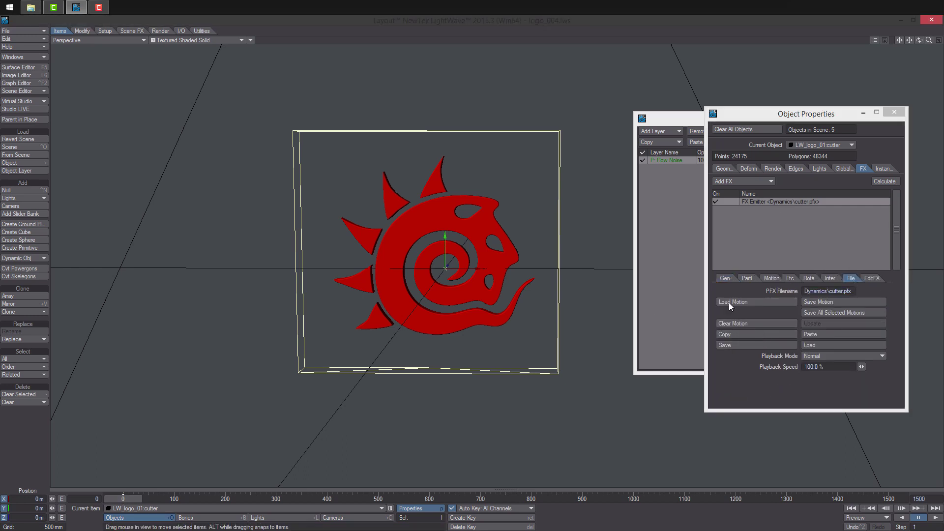
pyautogui.click(752, 324)
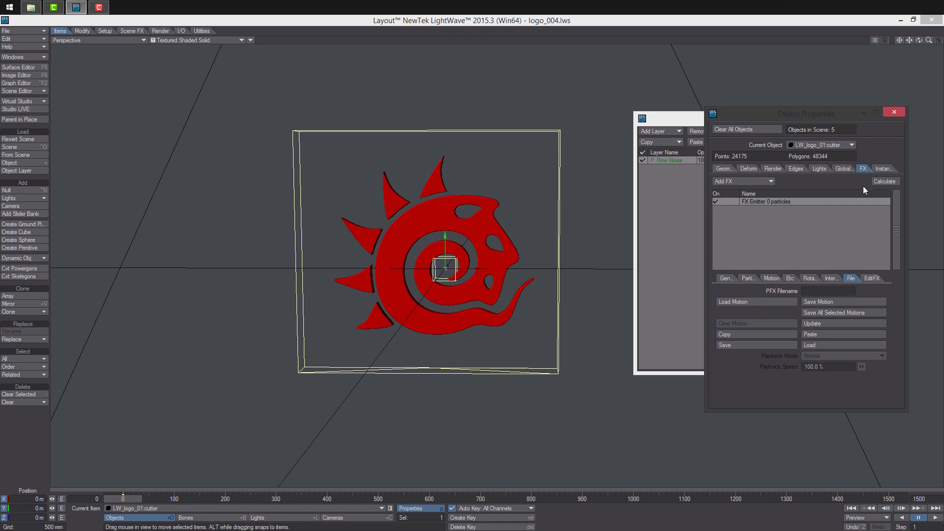
# - Calculate the cutter emitter's particle dynamics, stop at about frame 1000, and scrub back to the start while checking the motion from several angles
pyautogui.click(883, 182)
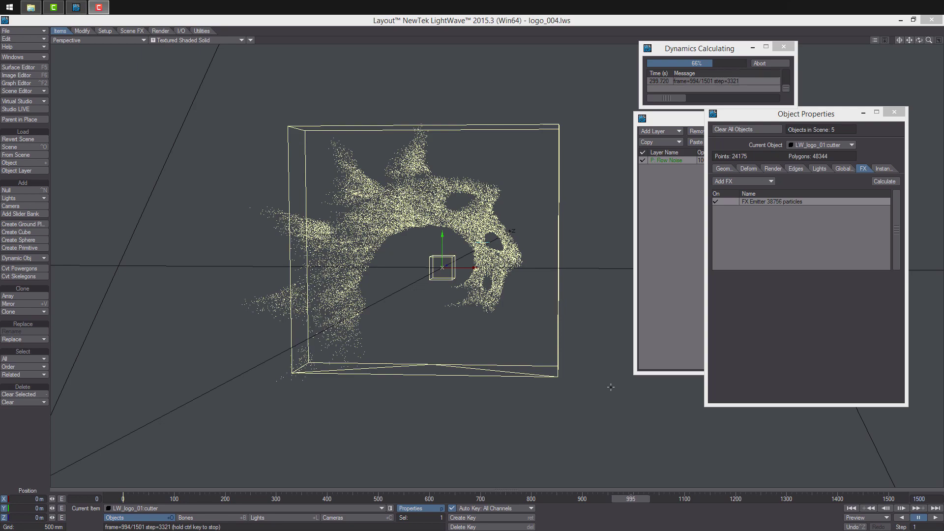
pyautogui.press('ctrl')
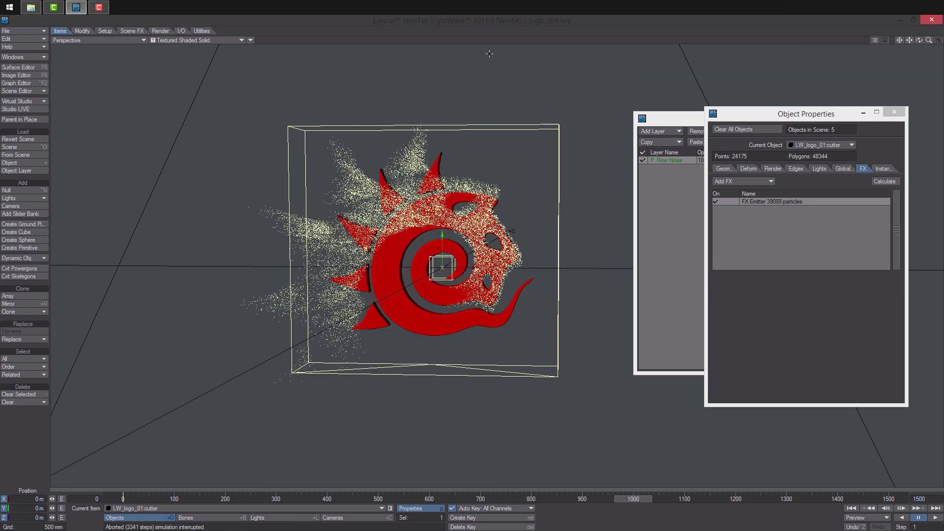
pyautogui.moveTo(634, 499); pyautogui.dragTo(460, 499)
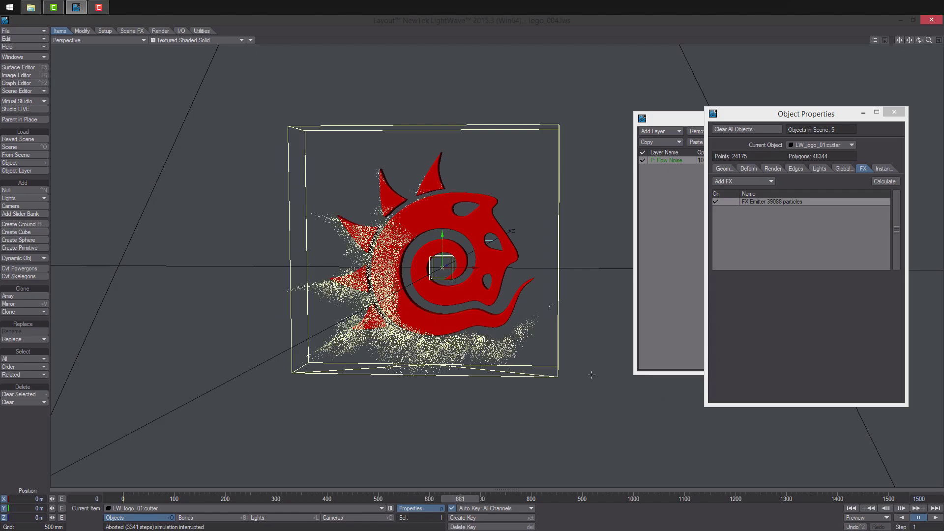
pyautogui.keyDown('alt'); pyautogui.moveTo(591, 375); pyautogui.dragTo(499, 457); pyautogui.keyUp('alt')
pyautogui.moveTo(470, 501); pyautogui.dragTo(414, 499)
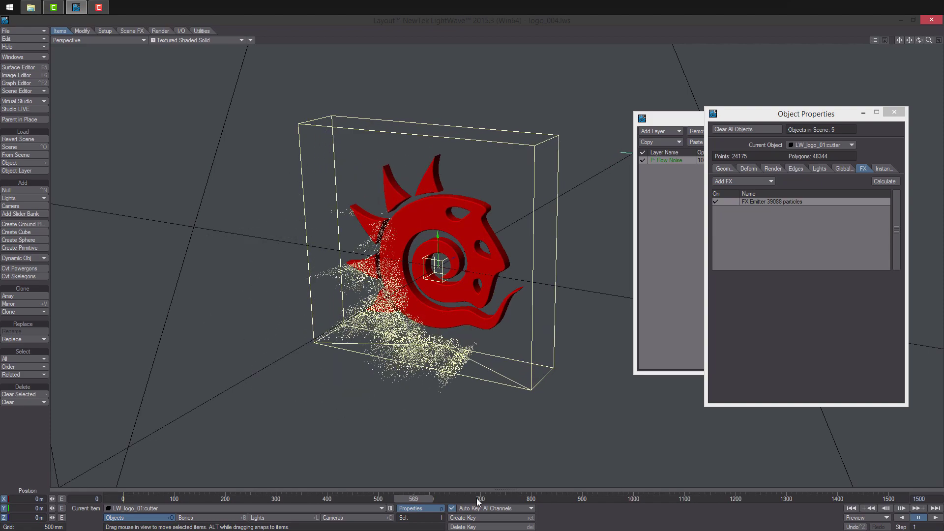
pyautogui.keyDown('alt'); pyautogui.moveTo(427, 428); pyautogui.dragTo(421, 384); pyautogui.keyUp('alt')
pyautogui.moveTo(426, 506); pyautogui.dragTo(124, 499)
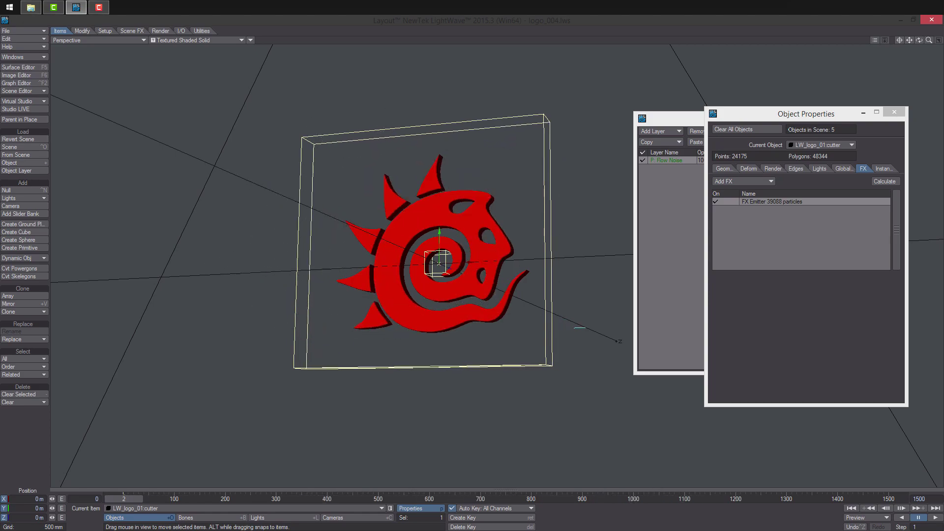
pyautogui.keyDown('alt'); pyautogui.moveTo(418, 339); pyautogui.dragTo(376, 271); pyautogui.keyUp('alt')
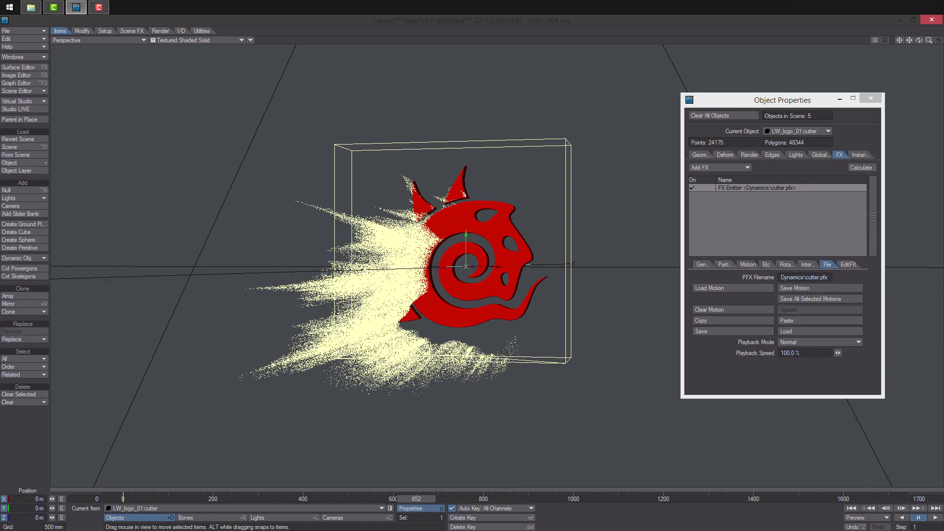
# - Review the cached particle motion through the camera and examine the cutter emitter's generator and particle settings
pyautogui.press('6')
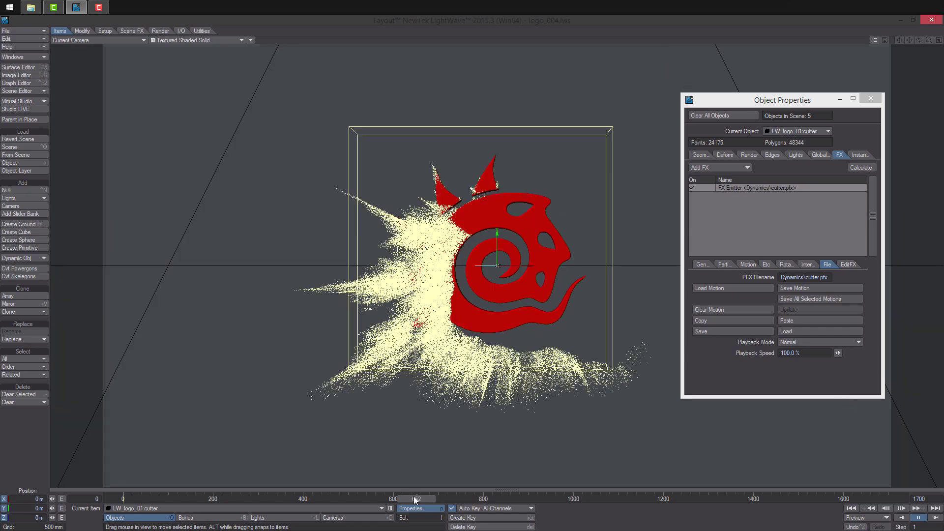
pyautogui.moveTo(416, 500)
pyautogui.mouseDown()
pyautogui.moveTo(846, 499)
pyautogui.moveTo(170, 500)
pyautogui.moveTo(411, 500)
pyautogui.mouseUp()
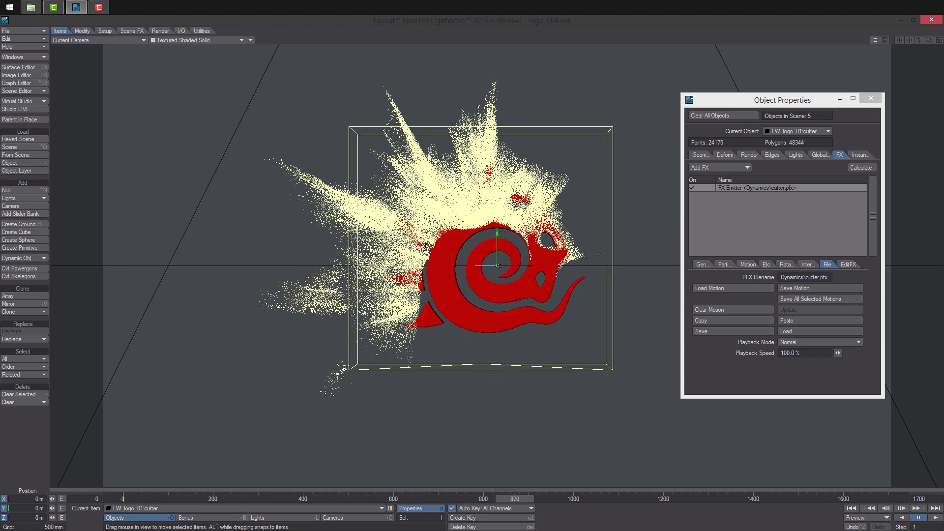
pyautogui.click(709, 266)
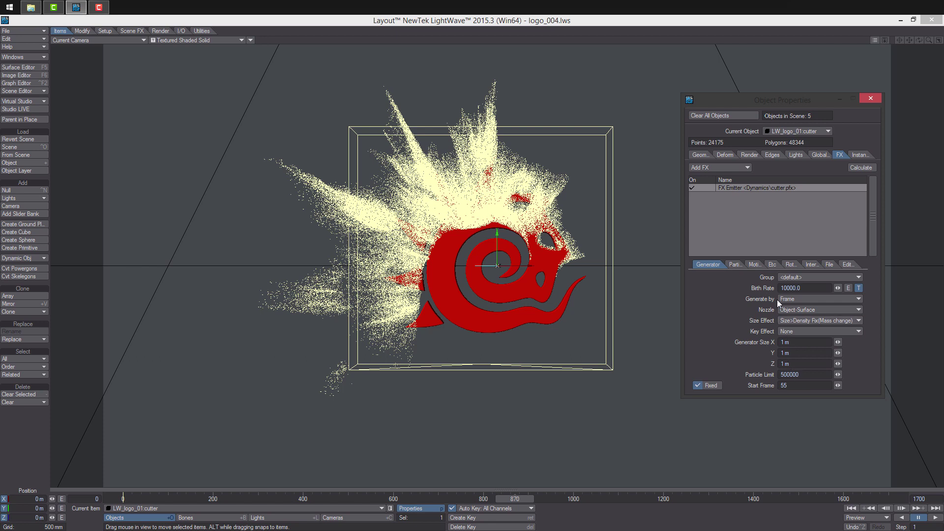
pyautogui.click(735, 264)
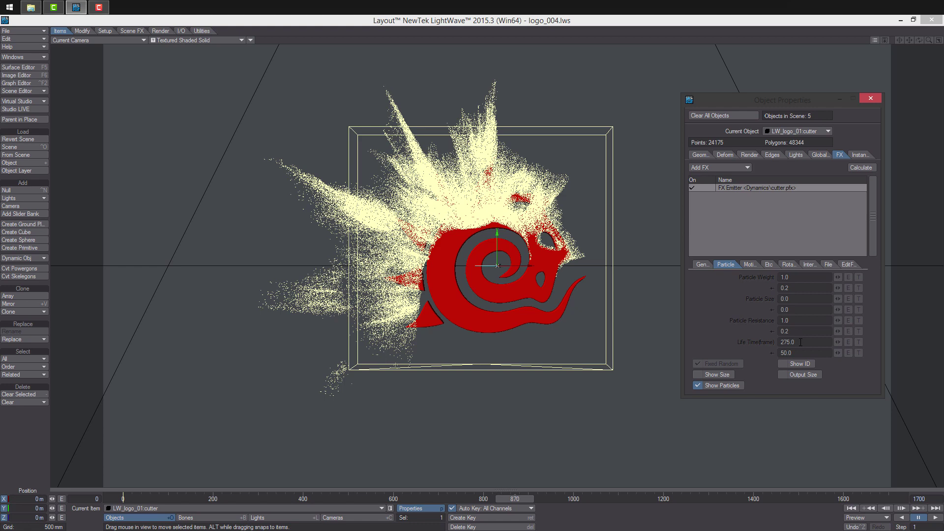
# - Examine the mode settings of wind (1), including its blend mode and power
pyautogui.click(783, 131)
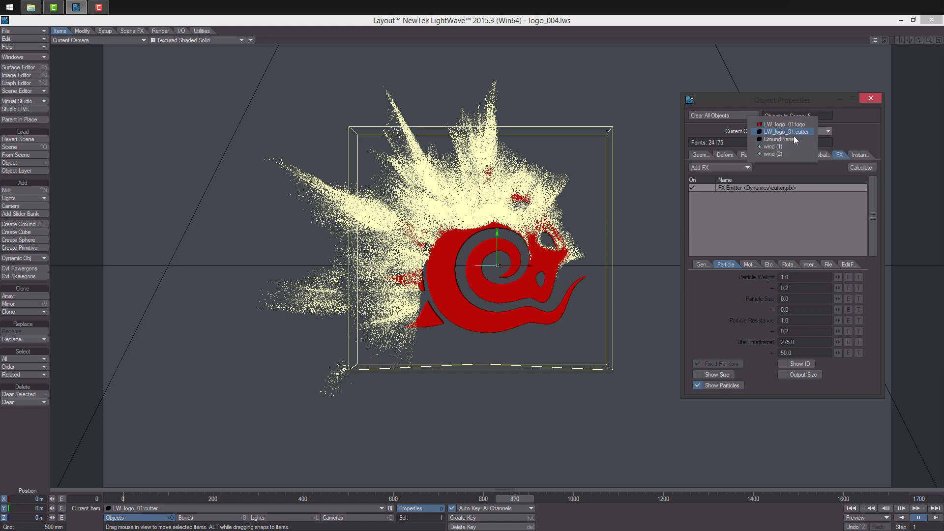
pyautogui.click(794, 147)
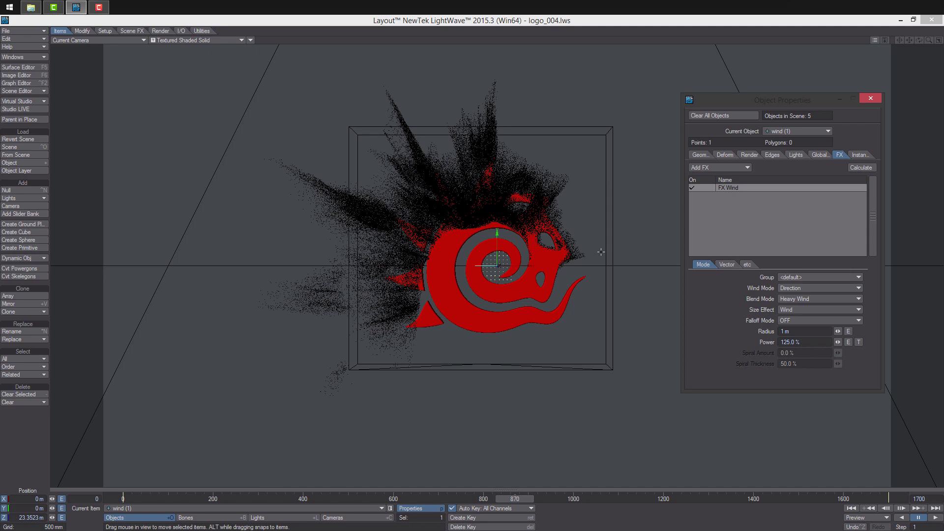
pyautogui.click(714, 291)
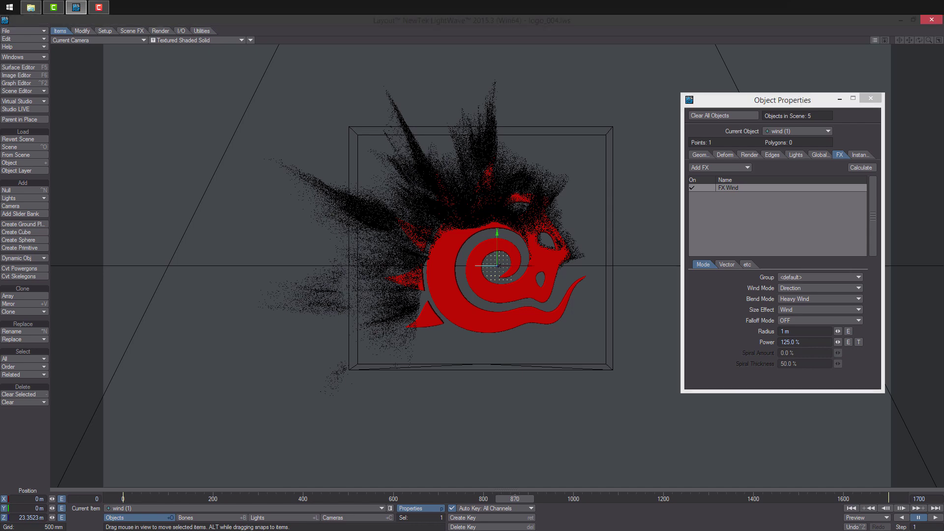
# - Examine the mode settings of wind (2) and the scale and rotation of its Flow Noise vector texture
pyautogui.click(797, 131)
pyautogui.click(787, 138)
pyautogui.press('4')
pyautogui.keyDown('alt'); pyautogui.moveTo(669, 266); pyautogui.dragTo(578, 275); pyautogui.keyUp('alt')
pyautogui.click(756, 190)
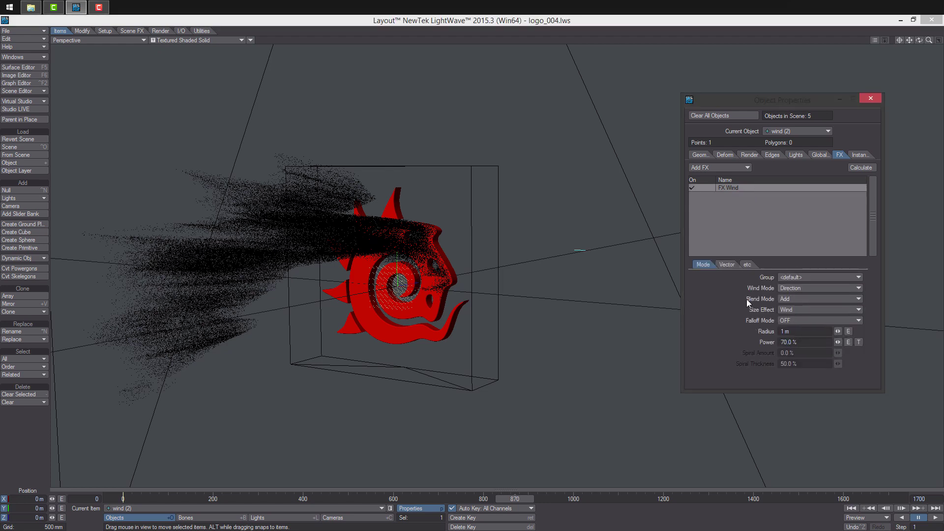
pyautogui.click(728, 264)
pyautogui.click(859, 273)
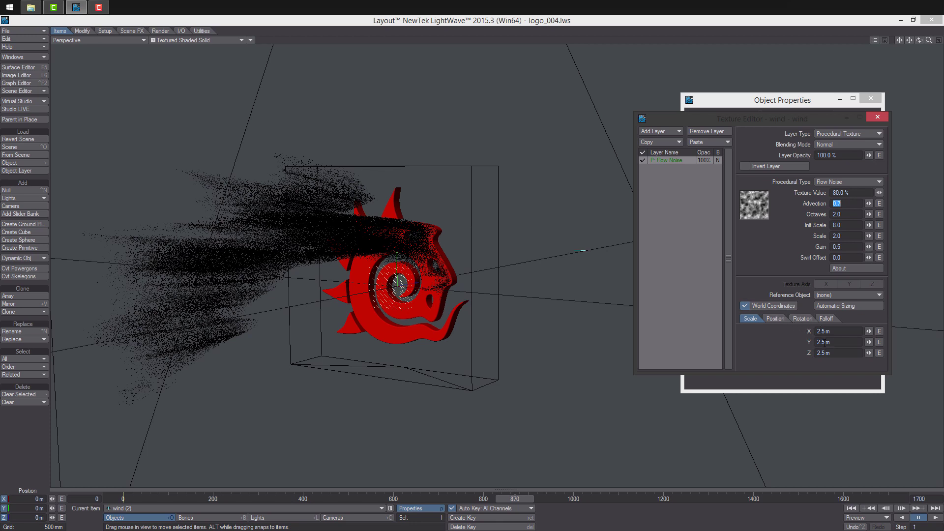
pyautogui.click(802, 318)
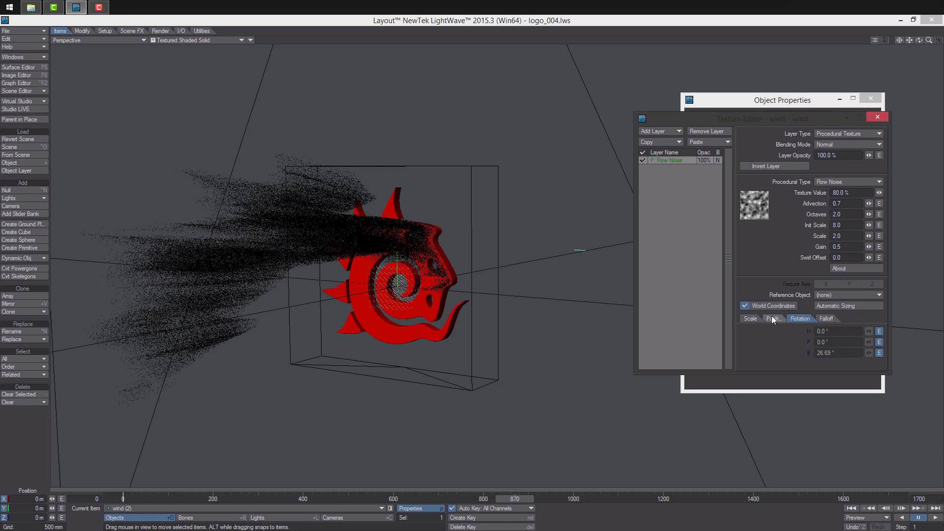
pyautogui.click(878, 118)
# - Select wind (1), scrub the timeline to review how it drives the particles, and return to frame 0
pyautogui.click(582, 250)
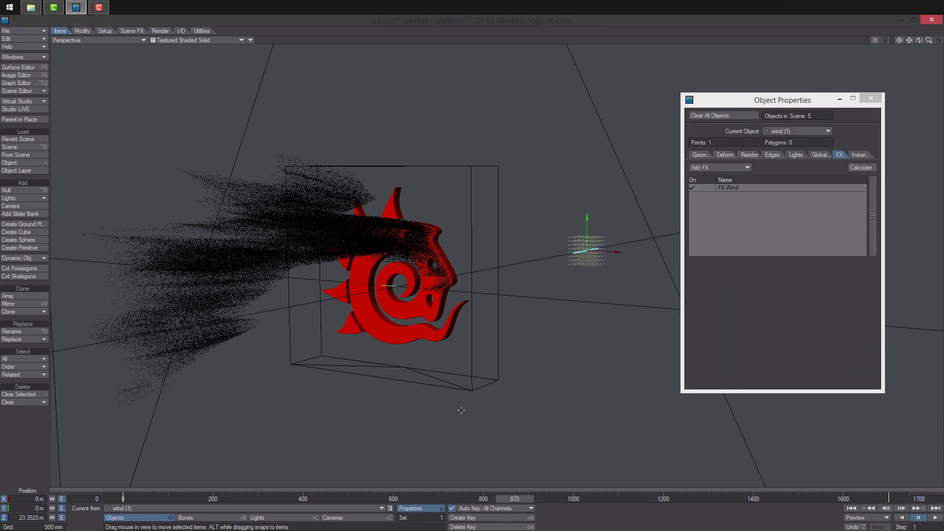
pyautogui.moveTo(515, 498); pyautogui.dragTo(857, 498)
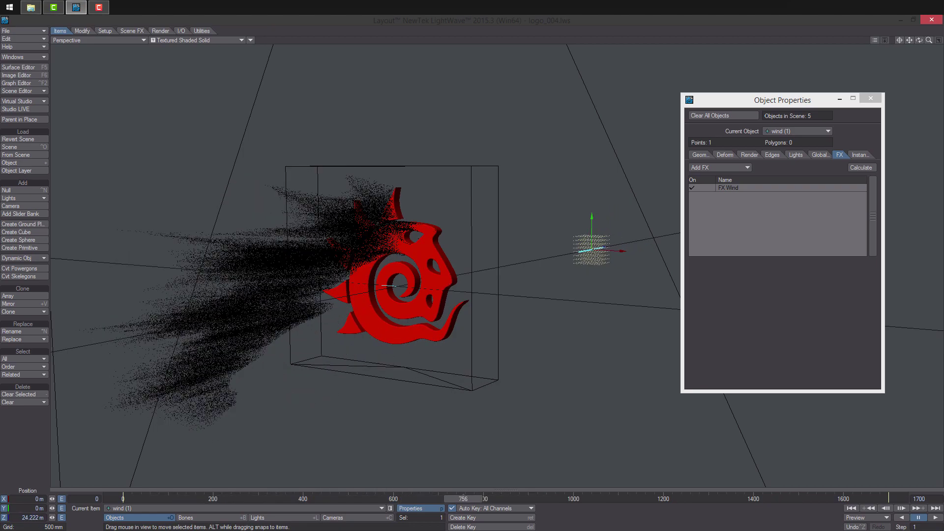
pyautogui.moveTo(929, 40); pyautogui.dragTo(939, 41)
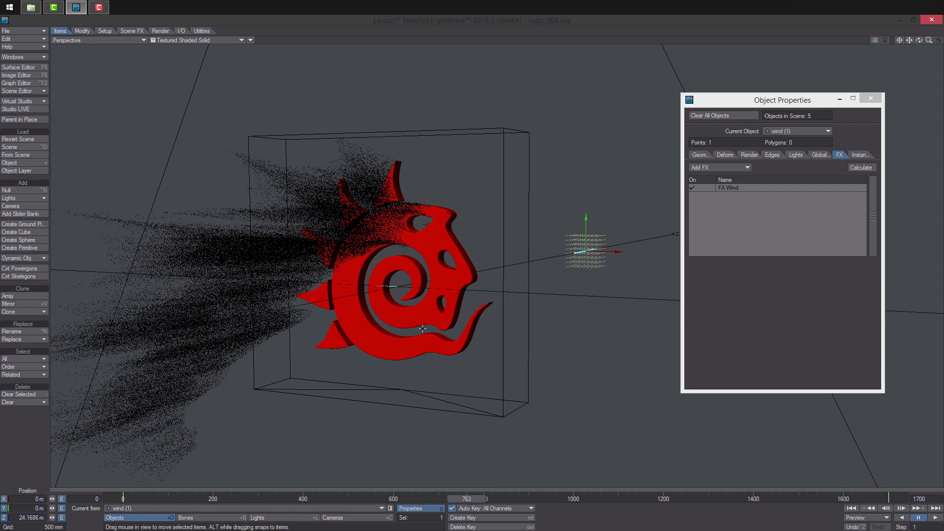
pyautogui.scroll(-4, 445, 474)
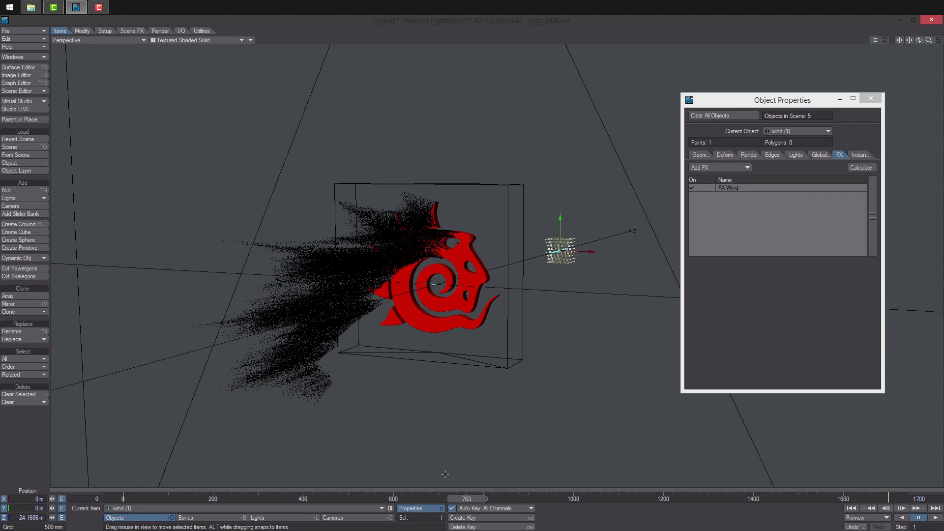
pyautogui.moveTo(479, 500); pyautogui.dragTo(123, 500)
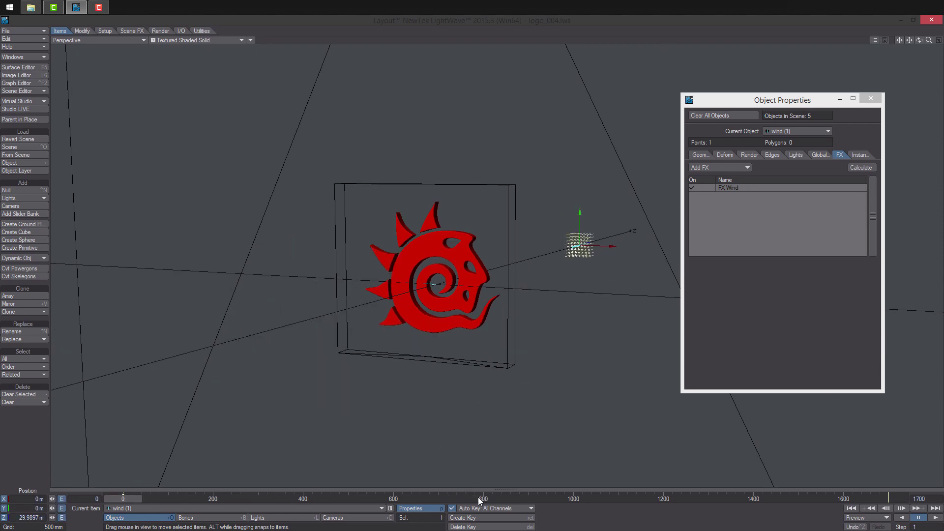
# - Clear the stored motion of the LW_logo_01:cutter emitter and save the scene
pyautogui.click(814, 132)
pyautogui.click(817, 115)
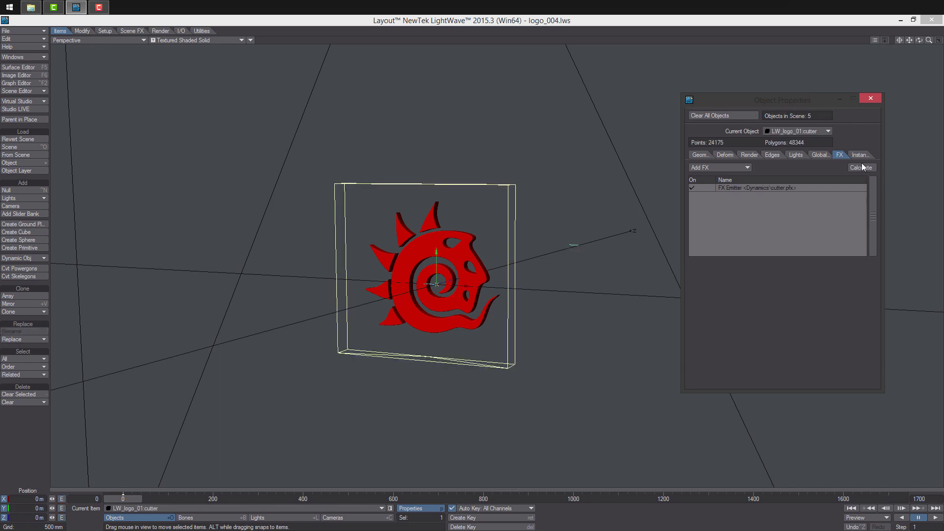
pyautogui.click(796, 187)
pyautogui.click(830, 264)
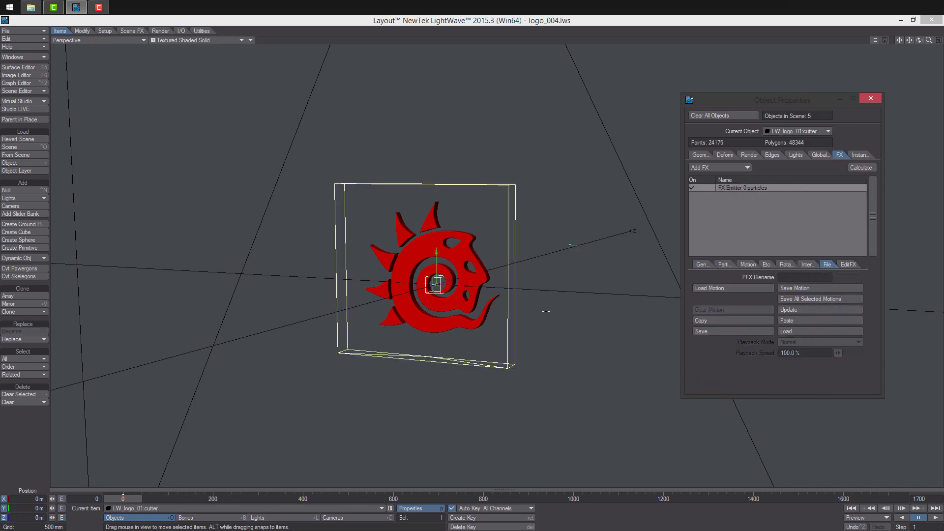
pyautogui.press('s')
pyautogui.press('Return')
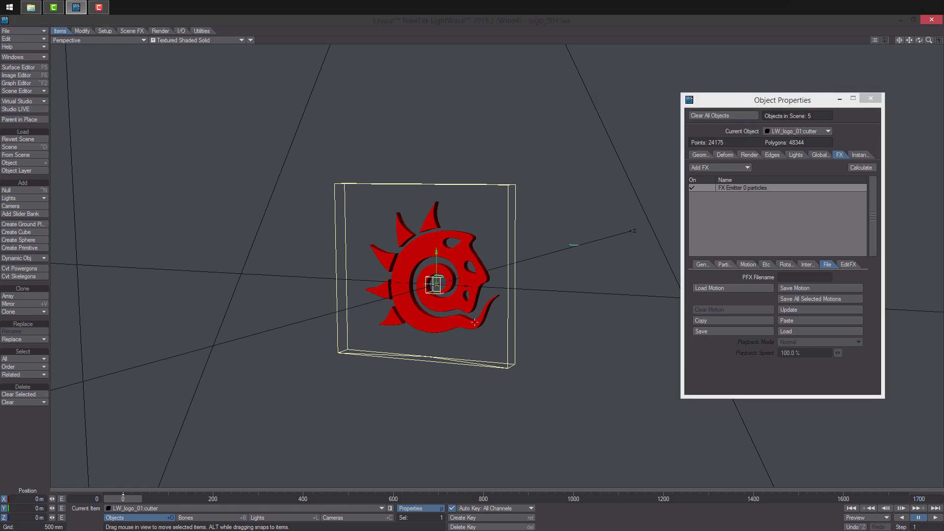
# - Save the scene under the new file name logo_005.lws in the Scenes folder
pyautogui.keyDown('alt'); pyautogui.moveTo(427, 237); pyautogui.dragTo(414, 220); pyautogui.keyUp('alt')
pyautogui.click(15, 31)
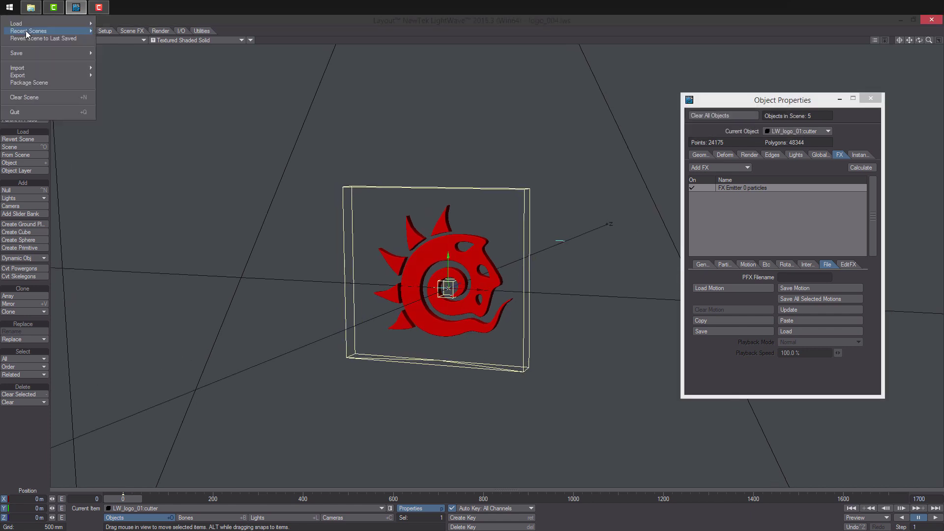
pyautogui.moveTo(49, 53)
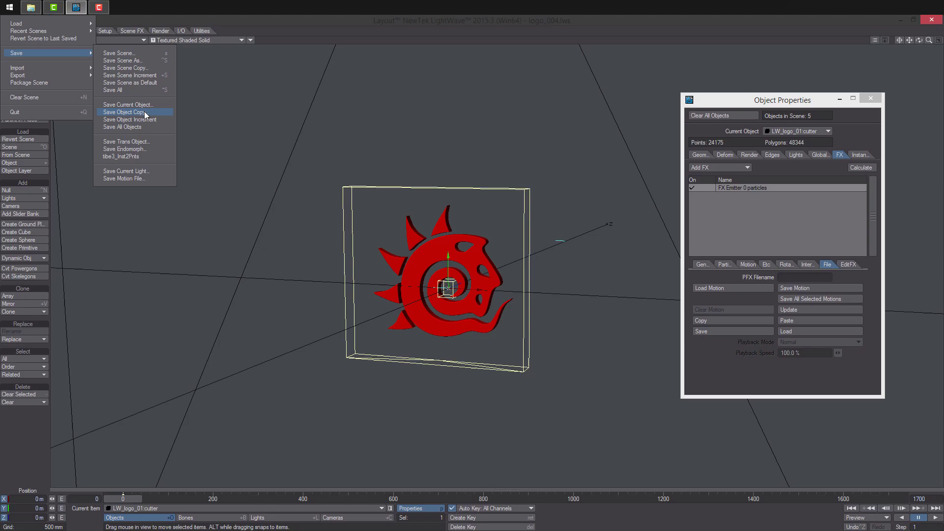
pyautogui.click(140, 60)
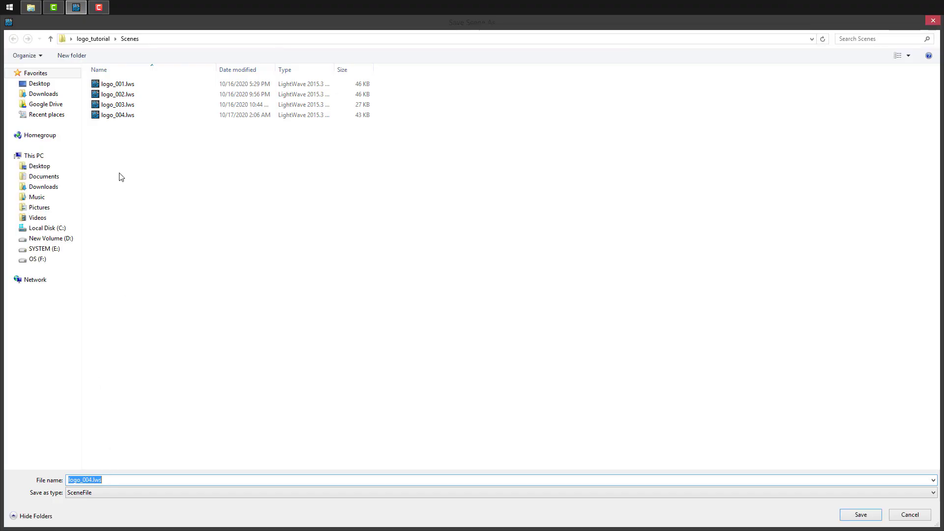
pyautogui.click(92, 481)
pyautogui.press('BackSpace')
pyautogui.write('5')
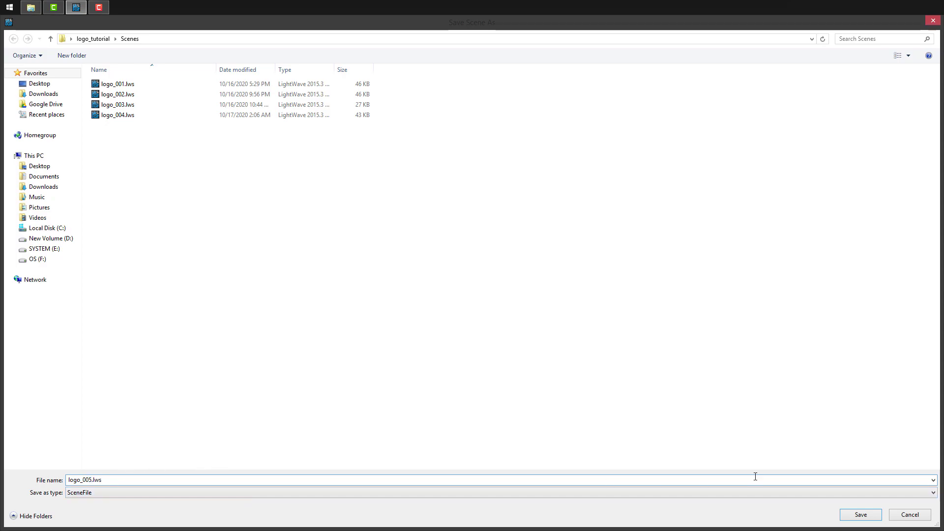
pyautogui.click(861, 514)
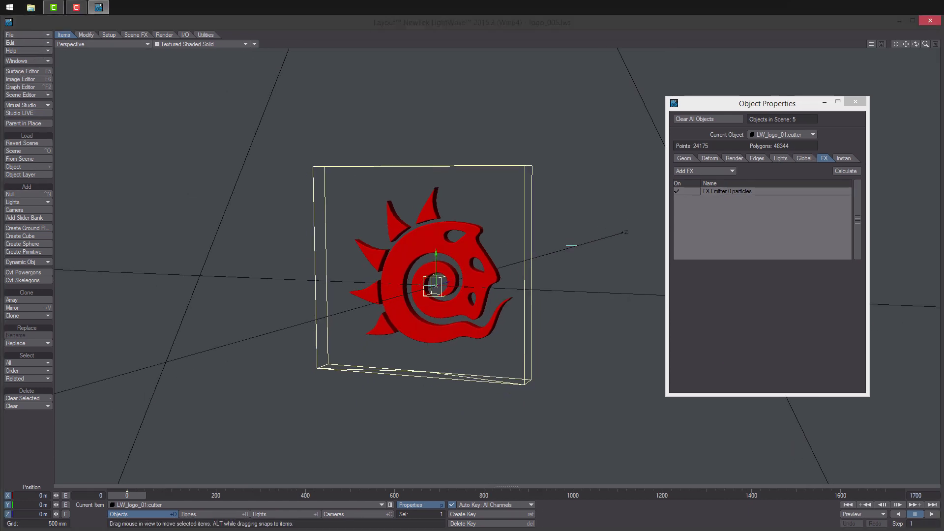
# - Remove the FX Emitter from the LW_logo_01:cutter object
pyautogui.rightClick(736, 192)
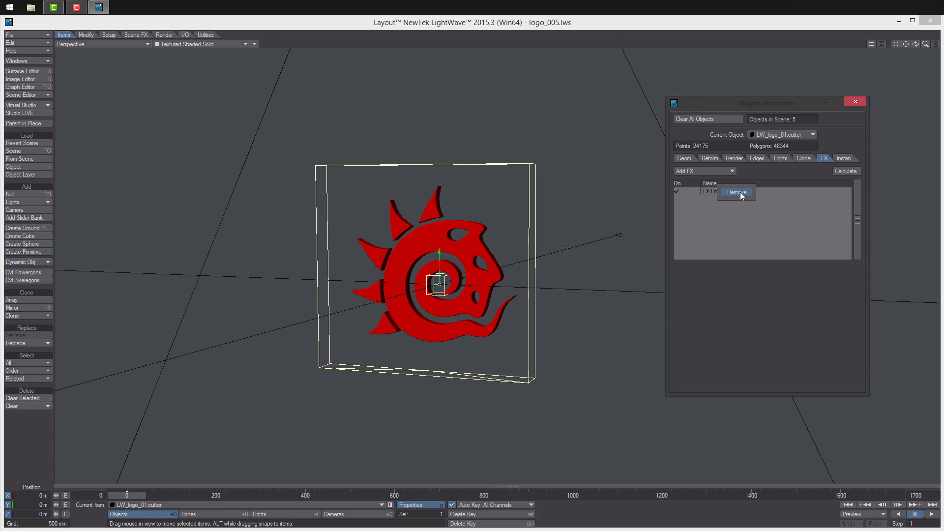
pyautogui.click(741, 194)
pyautogui.moveTo(926, 44); pyautogui.dragTo(929, 44)
pyautogui.keyDown('ctrl'); pyautogui.keyDown('alt'); pyautogui.moveTo(546, 237); pyautogui.dragTo(535, 238); pyautogui.keyUp('alt'); pyautogui.keyUp('ctrl')
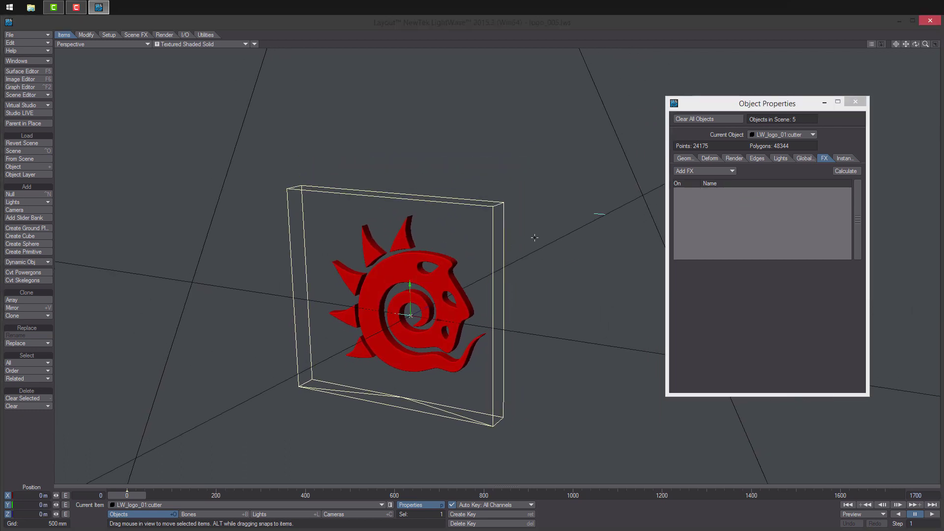
# - Disable the FX Wind on both the wind (1) and wind (2) objects
pyautogui.click(782, 135)
pyautogui.click(767, 150)
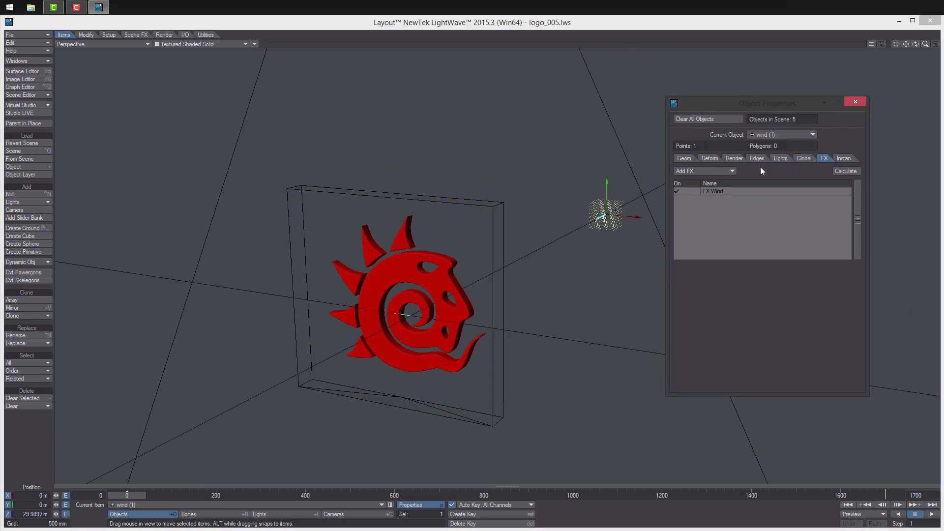
pyautogui.click(771, 134)
pyautogui.click(768, 145)
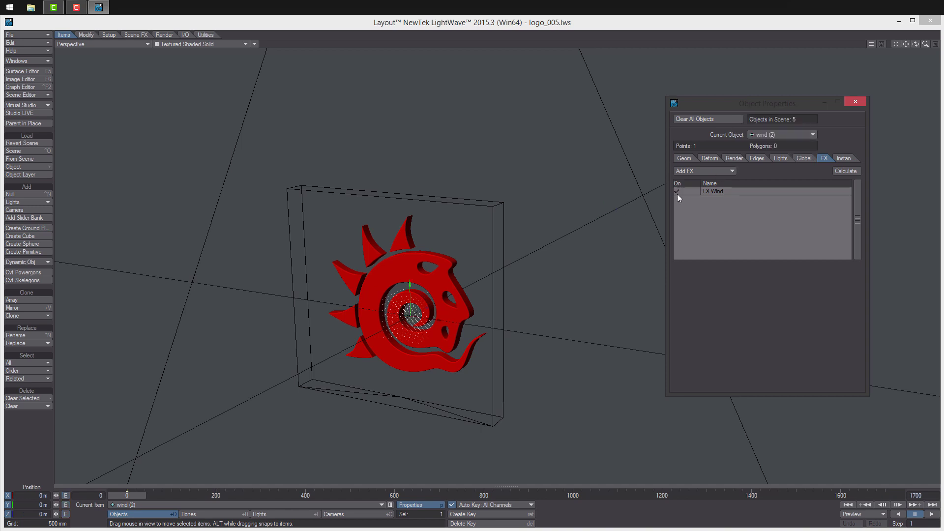
pyautogui.keyDown('ctrl'); pyautogui.keyDown('alt'); pyautogui.moveTo(524, 259); pyautogui.dragTo(521, 232); pyautogui.keyUp('alt'); pyautogui.keyUp('ctrl')
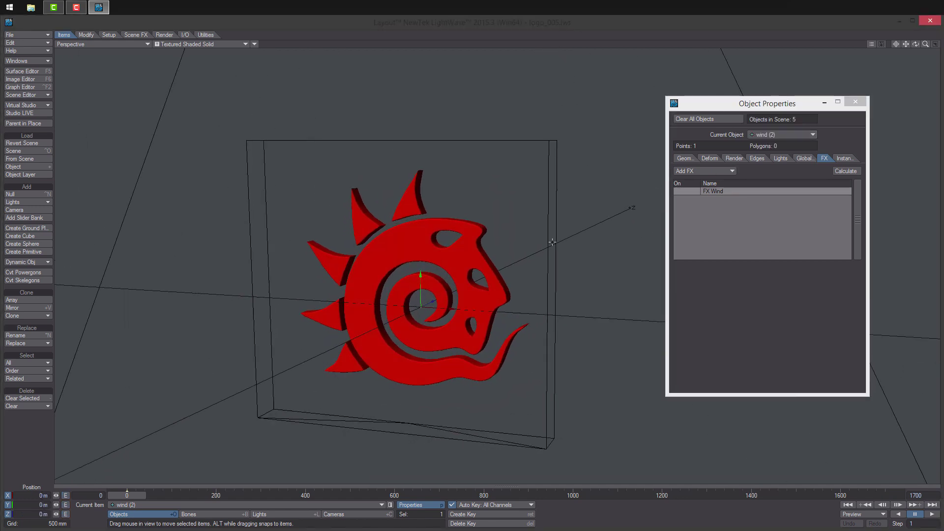
# - Load only layer 6, instance, from the LW_logo_01.lwo object file into the scene
pyautogui.click(27, 35)
pyautogui.moveTo(58, 33)
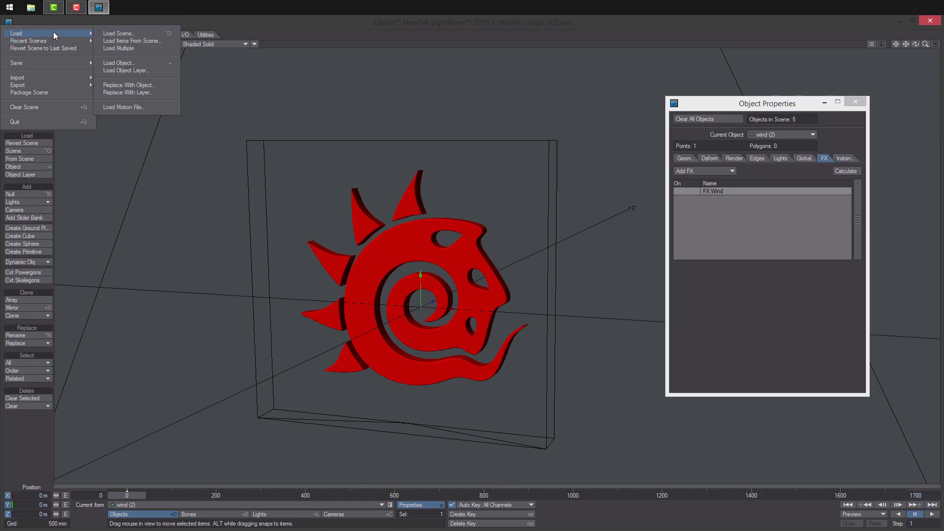
pyautogui.click(138, 70)
pyautogui.doubleClick(157, 86)
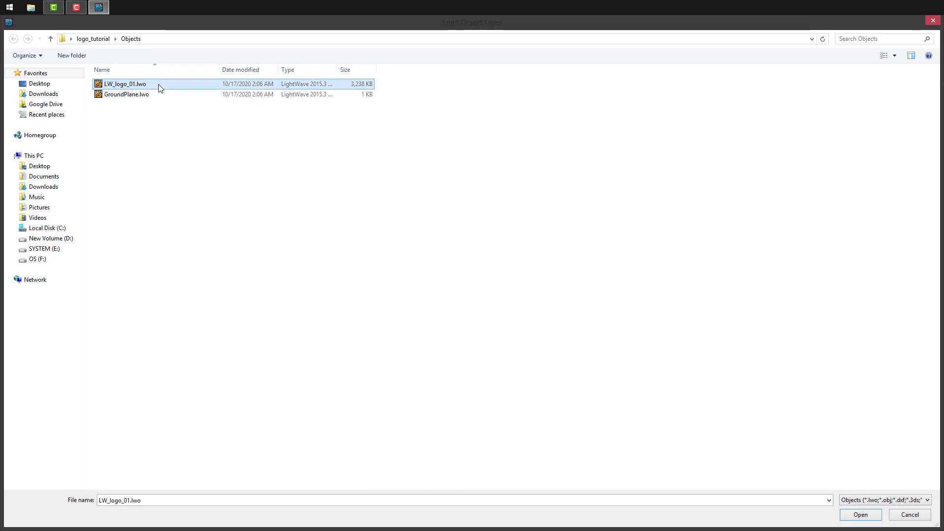
pyautogui.click(675, 117)
pyautogui.click(652, 151)
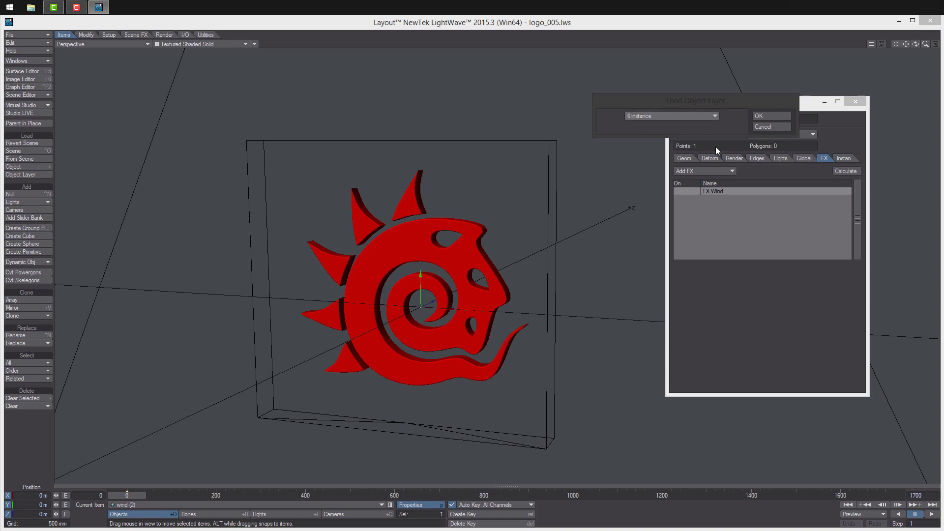
pyautogui.click(789, 116)
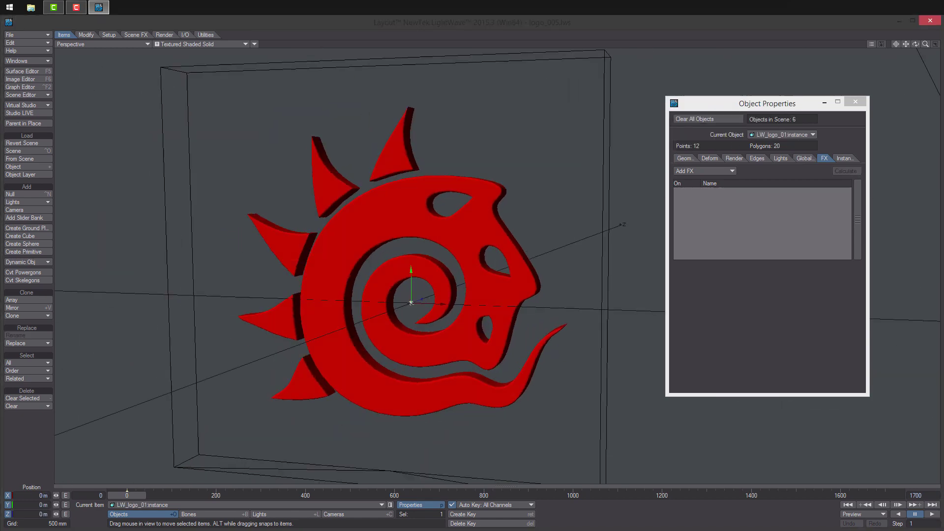
# - Add an Emitter effect to the LW_logo_01:instance object and open its settings
pyautogui.click(703, 170)
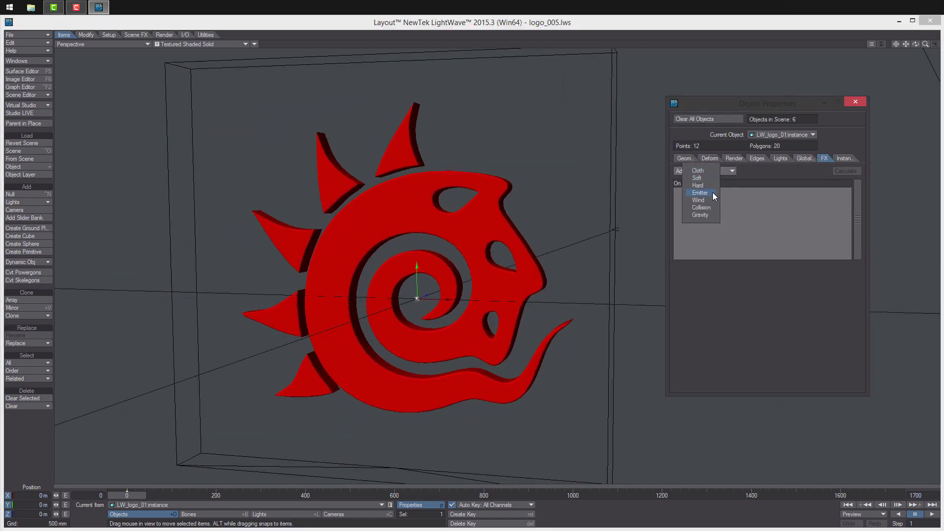
pyautogui.click(712, 193)
pyautogui.click(754, 191)
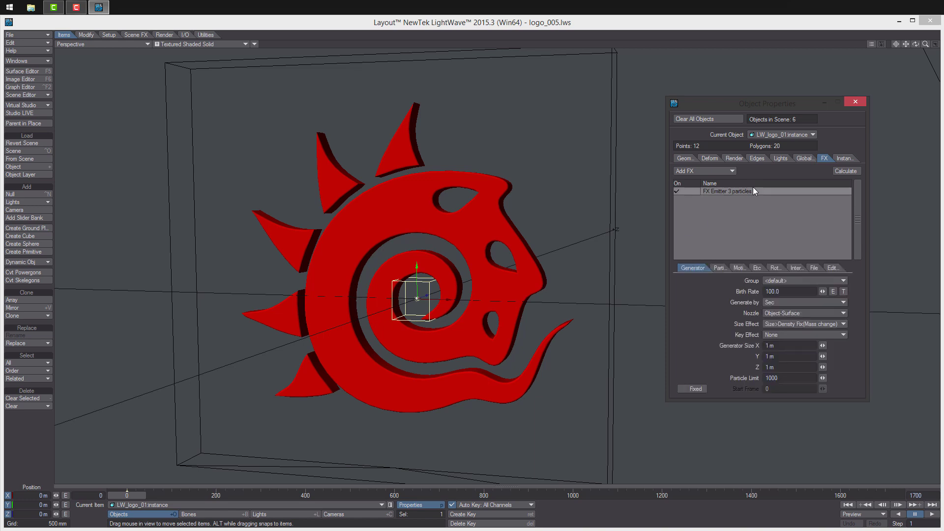
# - Load the saved motion file cutter.pfx into the new emitter and scrub to frame 488 to review the particles
pyautogui.click(816, 267)
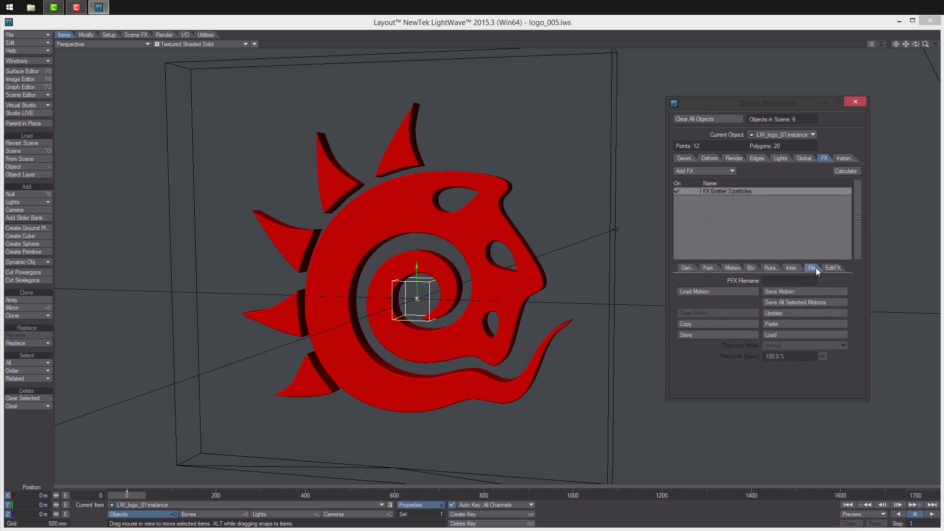
pyautogui.click(748, 292)
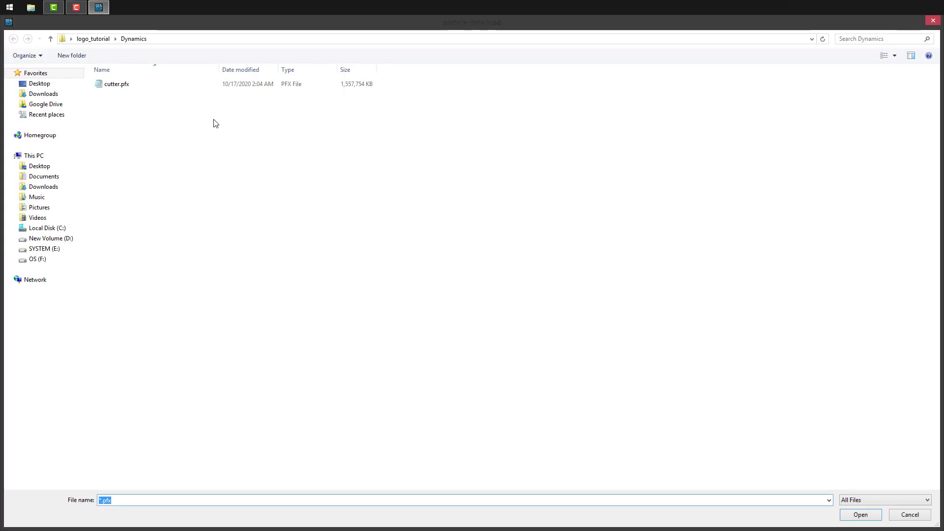
pyautogui.doubleClick(128, 85)
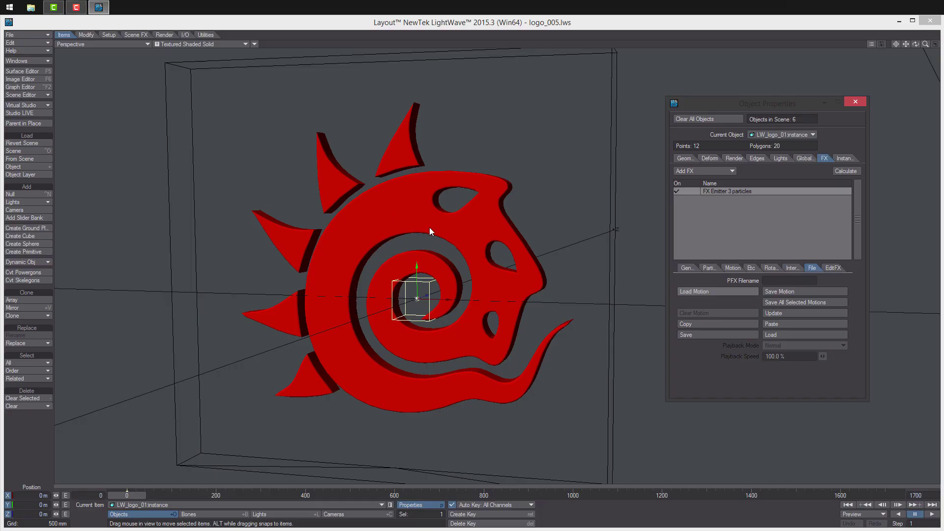
pyautogui.moveTo(133, 496); pyautogui.dragTo(345, 496)
pyautogui.keyDown('alt'); pyautogui.moveTo(416, 315); pyautogui.dragTo(418, 285); pyautogui.keyUp('alt')
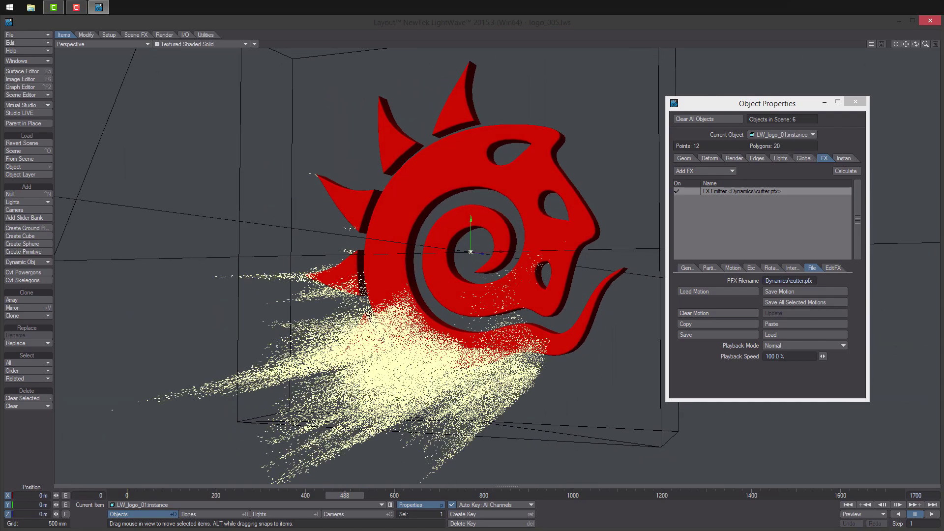
# - Add a DP Instancer to the LW_logo_01:instance object with its preview set to None and motion blur steps to 1
pyautogui.click(845, 158)
pyautogui.click(725, 171)
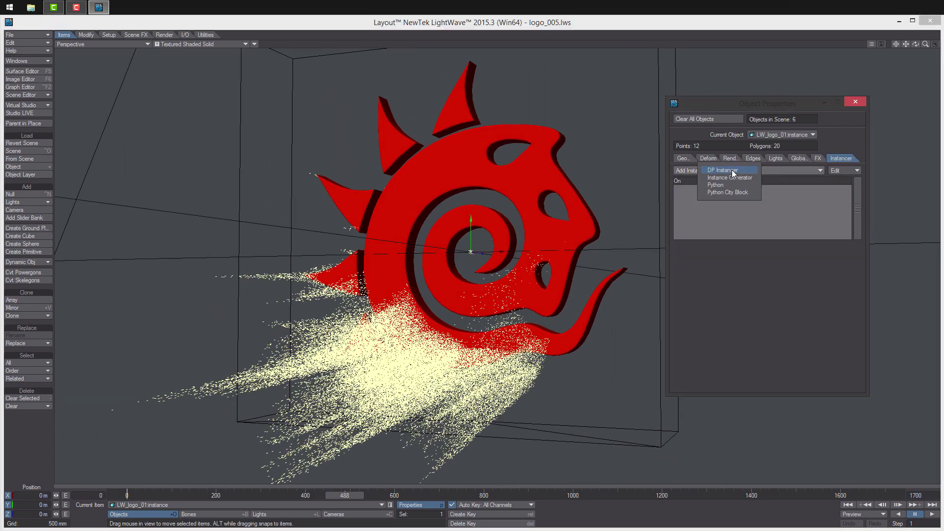
pyautogui.click(738, 170)
pyautogui.doubleClick(739, 187)
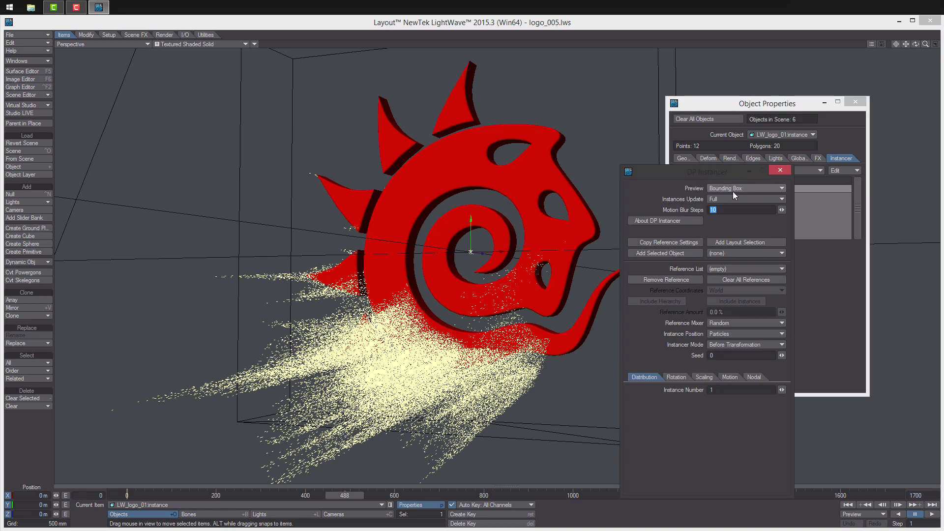
pyautogui.click(733, 189)
pyautogui.click(737, 174)
pyautogui.write('1')
# - Add LW_logo_01:instance as the instancer's reference, with the Grouped reference mixer and the Transformed & Displaced instancer mode
pyautogui.click(728, 250)
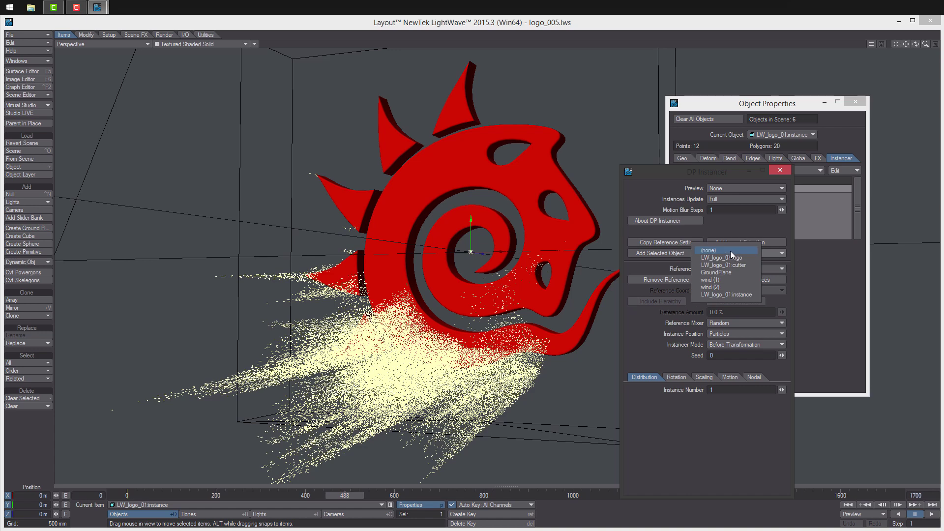
pyautogui.click(738, 294)
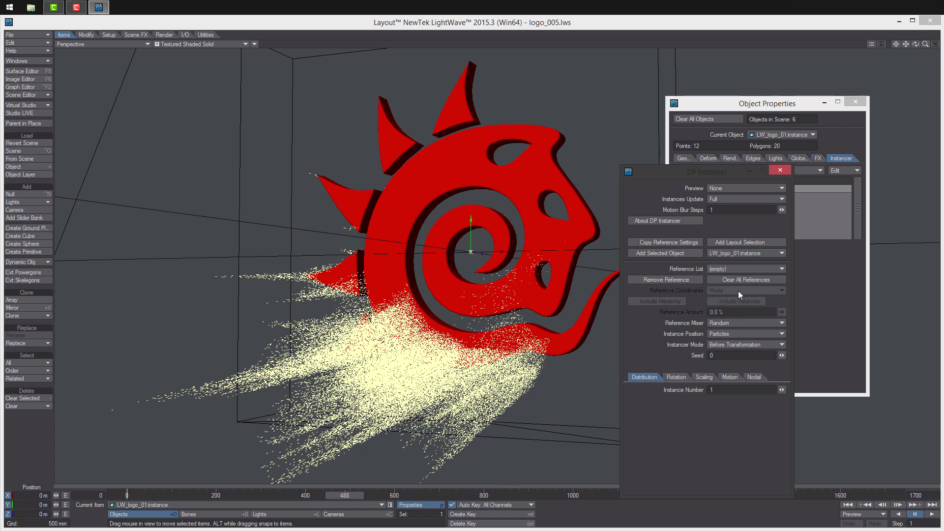
pyautogui.click(682, 253)
pyautogui.click(737, 322)
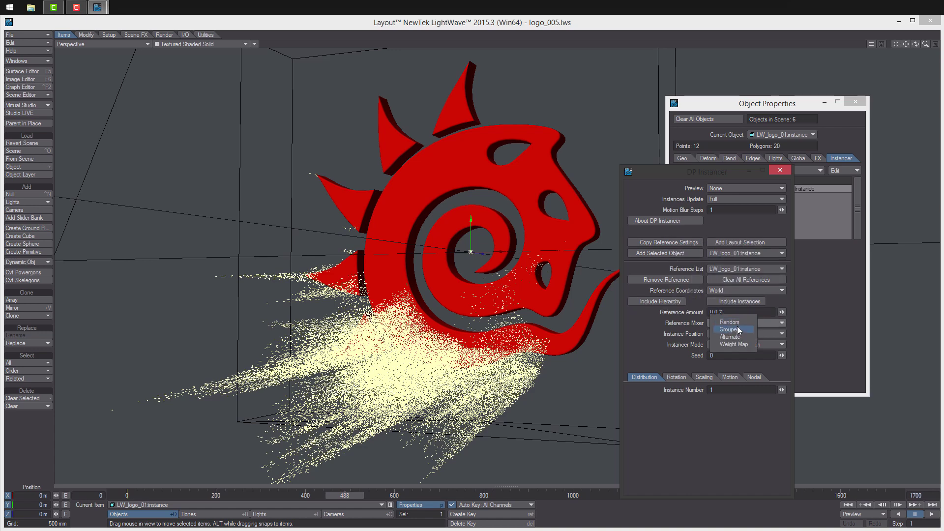
pyautogui.click(738, 330)
pyautogui.moveTo(706, 172); pyautogui.dragTo(621, 141)
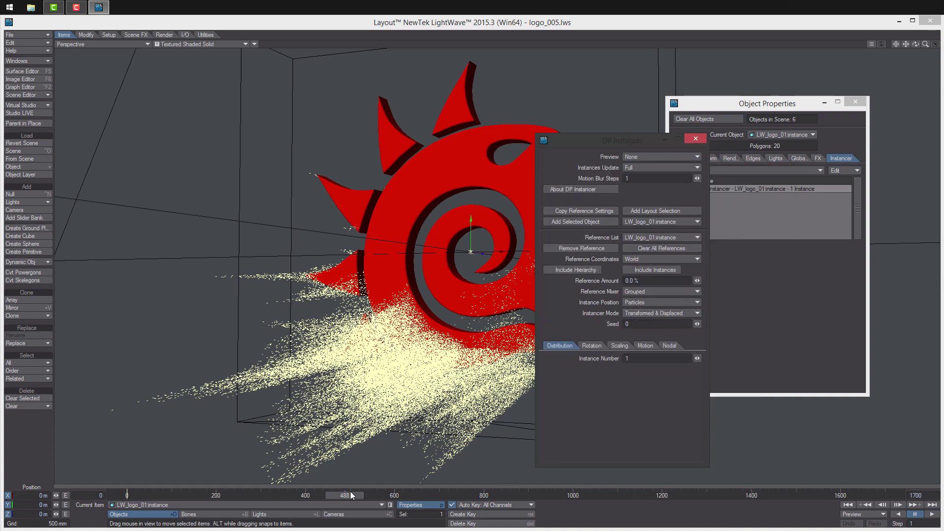
# - Raise the instance number in stages from 50000 through 150000 to 200000, scrubbing the timeline to check it, and return to frame 0
pyautogui.moveTo(350, 494)
pyautogui.mouseDown()
pyautogui.moveTo(314, 495)
pyautogui.moveTo(344, 495)
pyautogui.mouseUp()
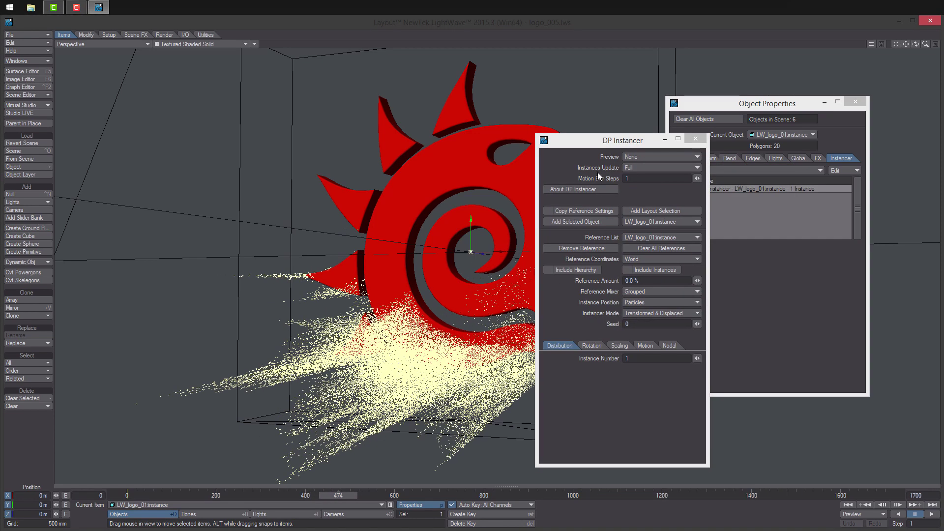
pyautogui.moveTo(697, 358); pyautogui.dragTo(782, 359)
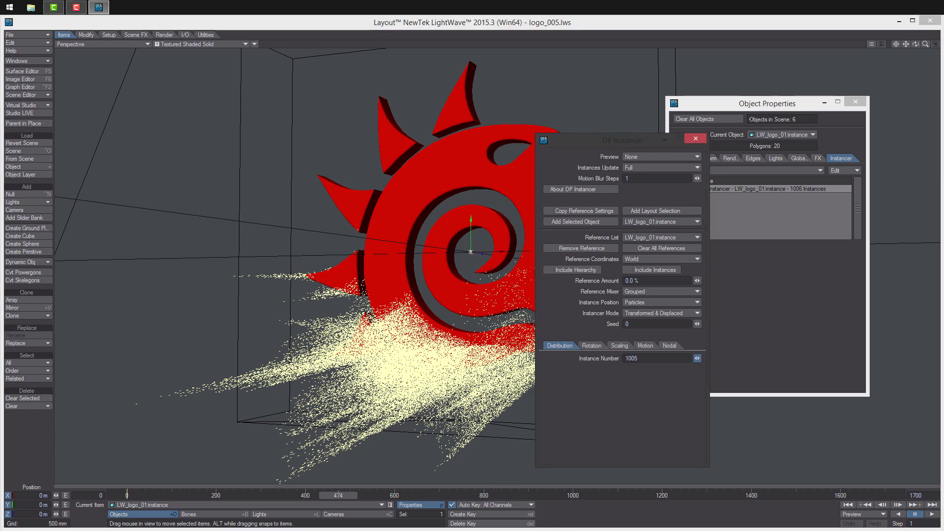
pyautogui.click(642, 358)
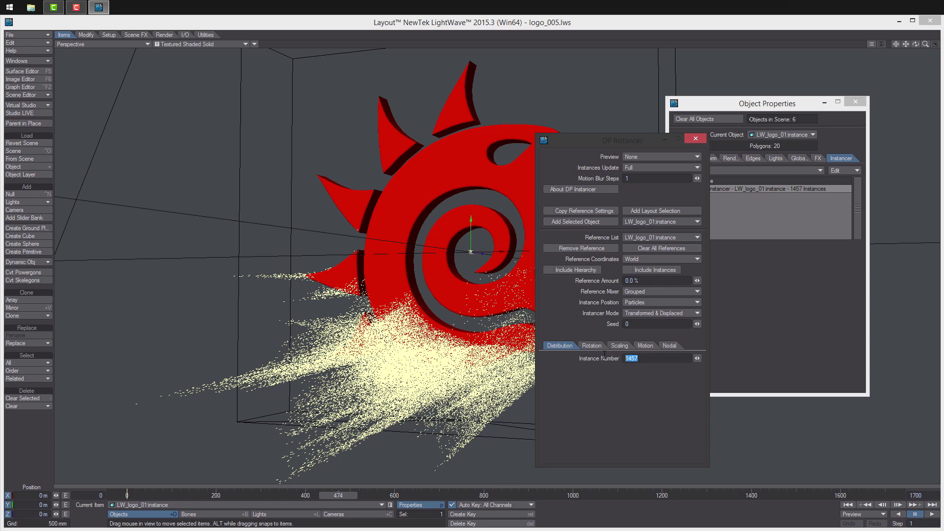
pyautogui.write('50000')
pyautogui.press('Return')
pyautogui.write('10')
pyautogui.moveTo(348, 493); pyautogui.dragTo(429, 494)
pyautogui.click(630, 358)
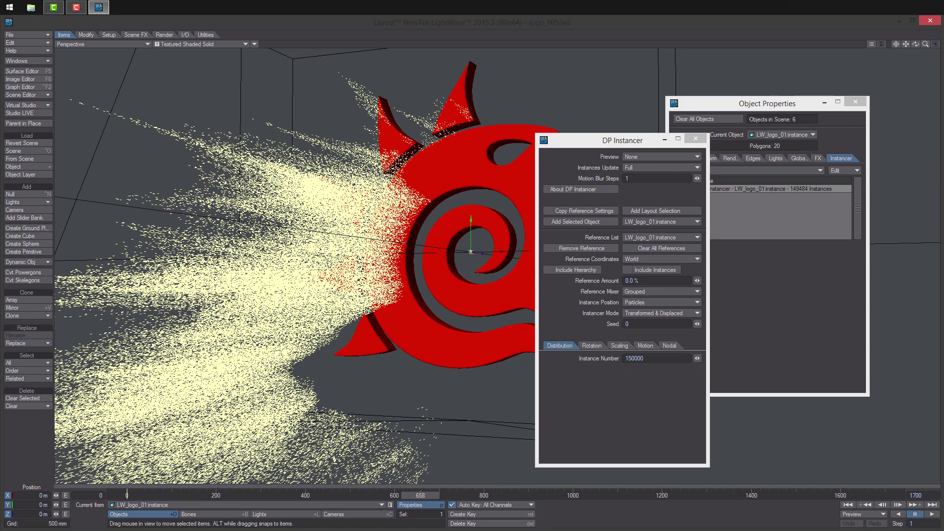
pyautogui.click(633, 359)
pyautogui.click(633, 359)
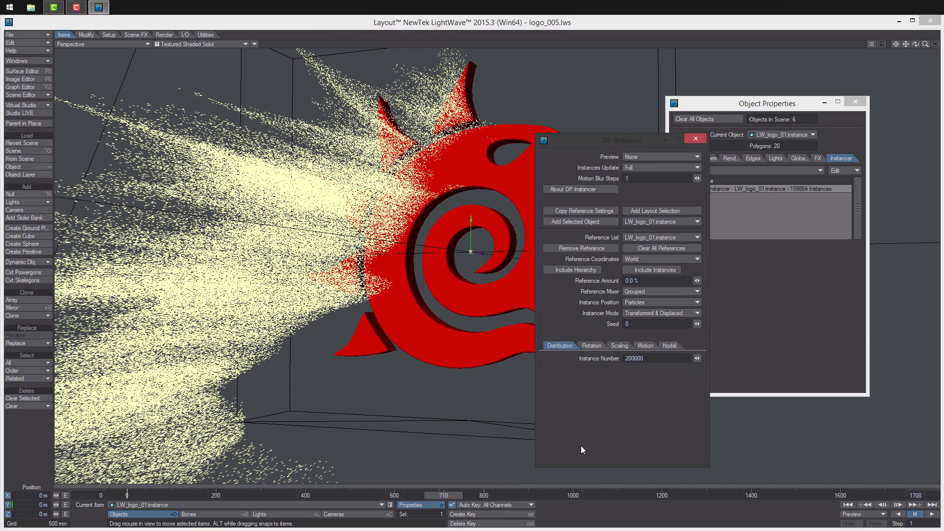
pyautogui.moveTo(448, 492); pyautogui.dragTo(450, 492)
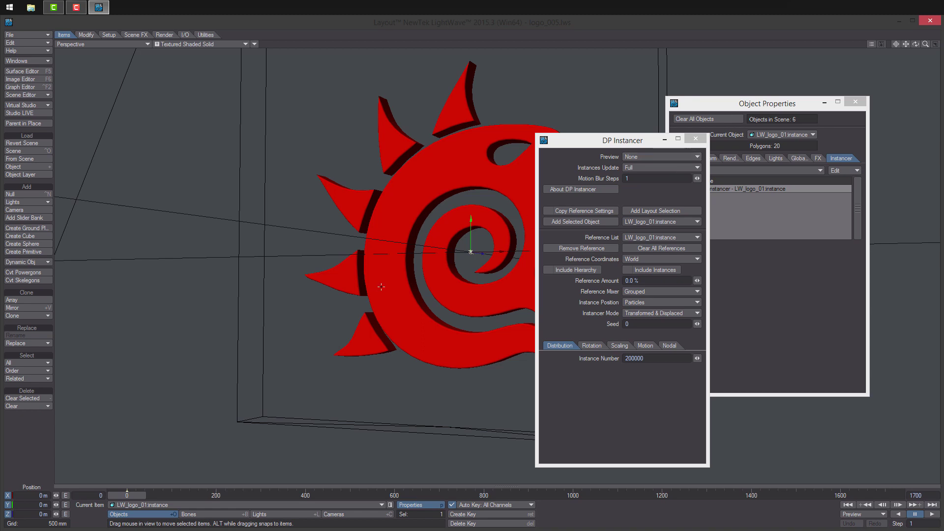
# - Move the DP Instancer window aside and bring the whole logo into clear view
pyautogui.scroll(-3, 506, 153)
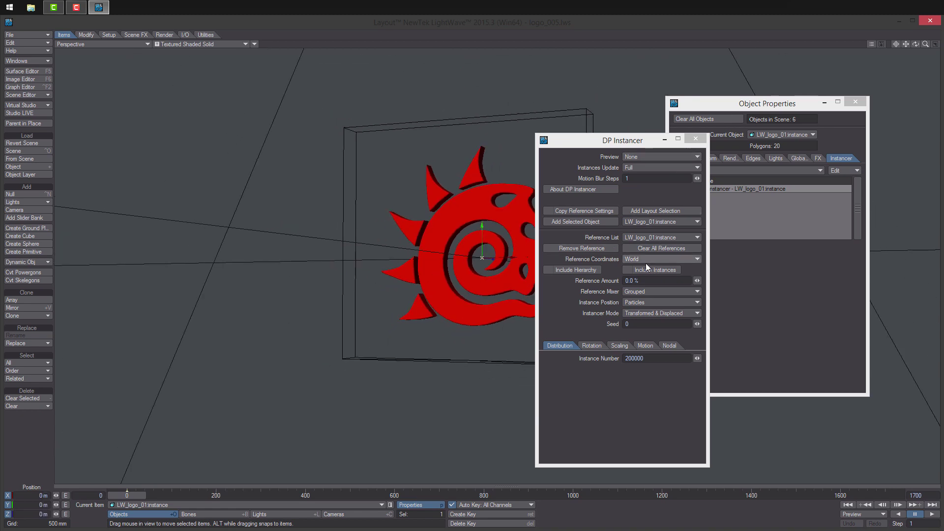
pyautogui.click(704, 142)
pyautogui.moveTo(704, 142); pyautogui.dragTo(761, 135)
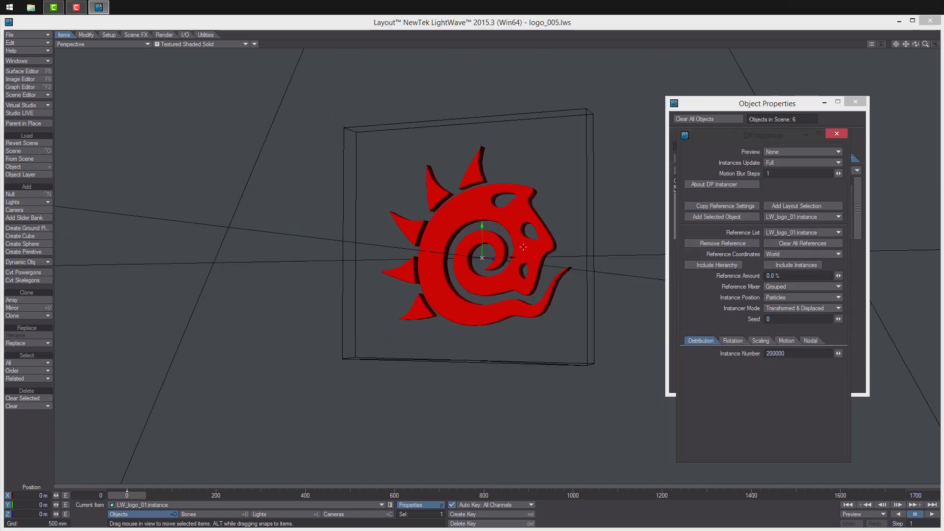
pyautogui.keyDown('alt'); pyautogui.moveTo(541, 206); pyautogui.dragTo(516, 226); pyautogui.keyUp('alt')
pyautogui.moveTo(767, 137); pyautogui.dragTo(817, 135)
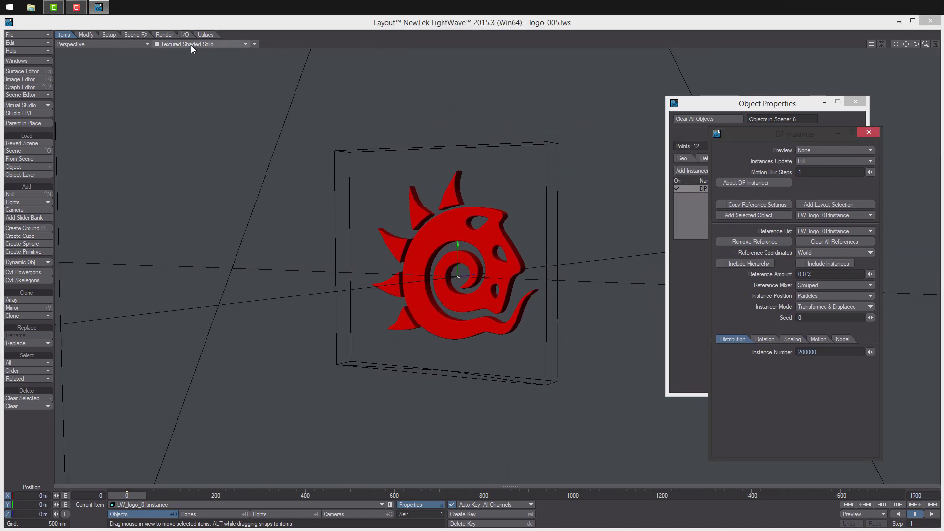
# - Preview the instanced particles in VPR at frames 380 and 832, and return the viewport to Textured Shaded Solid
pyautogui.click(191, 45)
pyautogui.click(191, 79)
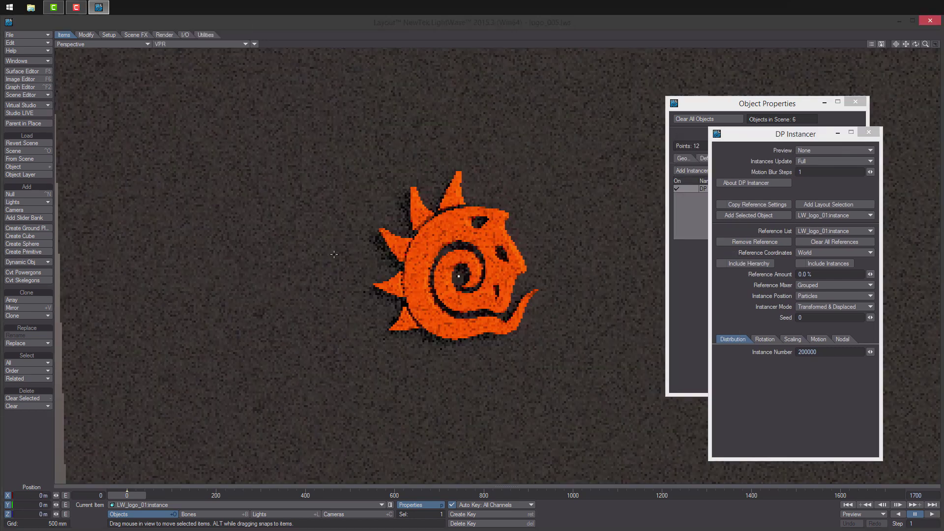
pyautogui.click(296, 492)
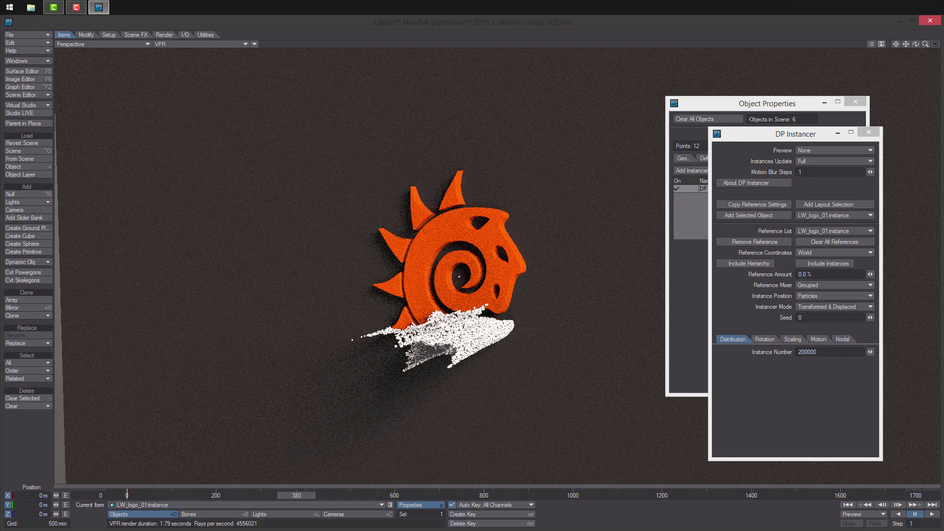
pyautogui.moveTo(297, 496); pyautogui.dragTo(499, 495)
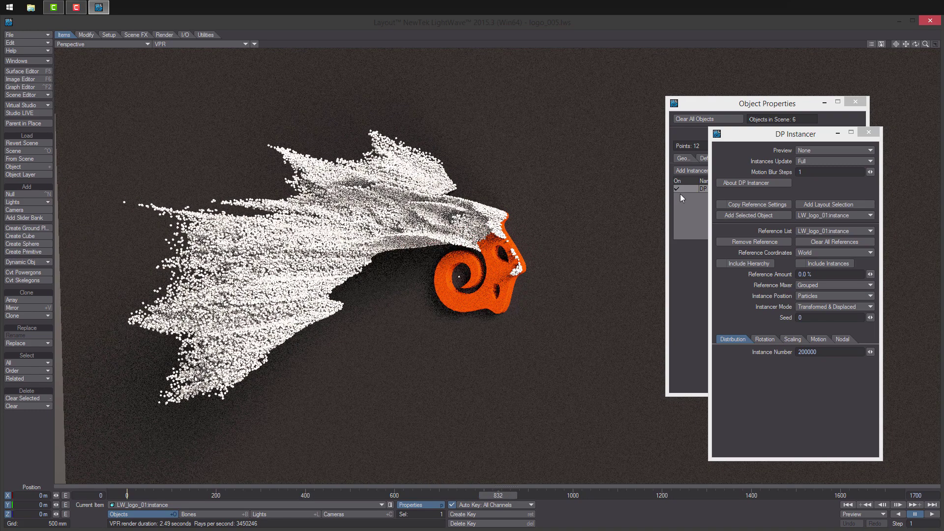
pyautogui.click(219, 43)
pyautogui.click(229, 67)
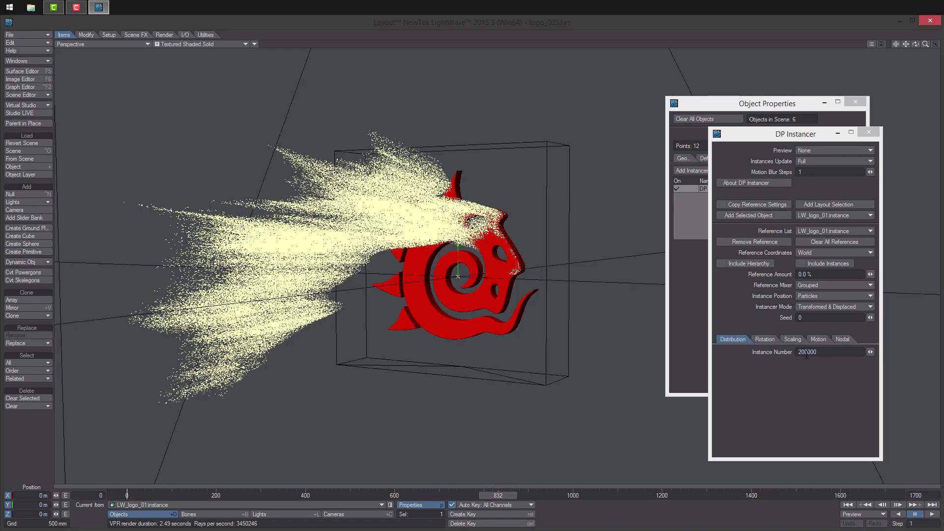
# - Set the DP Instancer's minimum X, Y and Z scaling to 50%
pyautogui.click(768, 339)
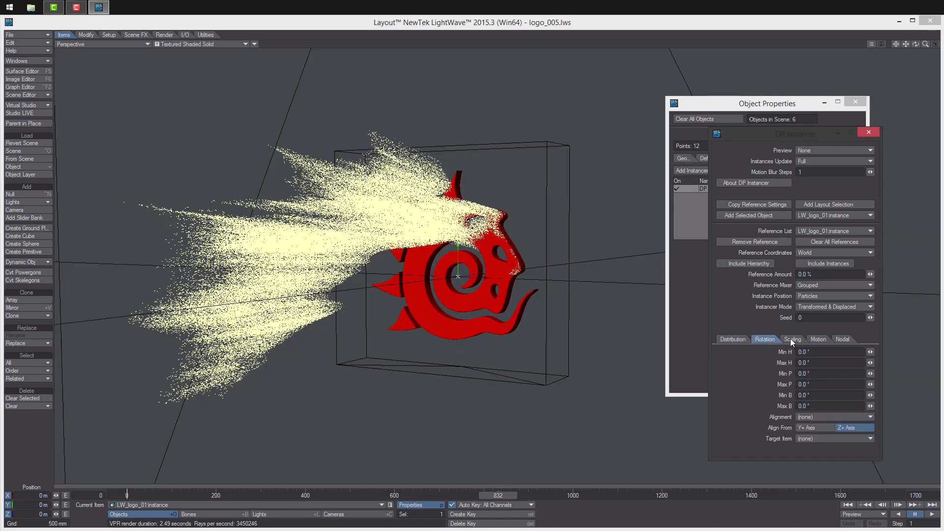
pyautogui.click(792, 339)
pyautogui.click(818, 351)
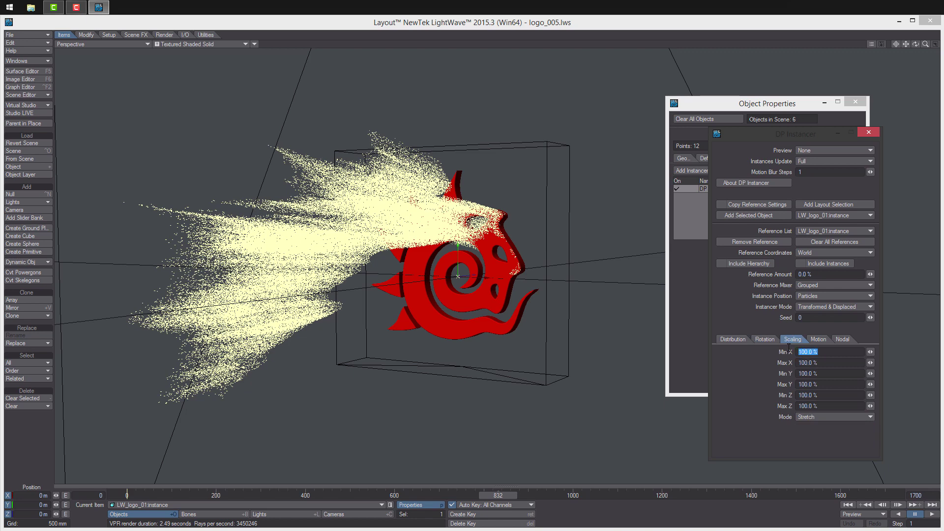
pyautogui.write('50')
pyautogui.click(823, 374)
pyautogui.moveTo(817, 395); pyautogui.dragTo(779, 395)
pyautogui.write('50')
pyautogui.press('Return')
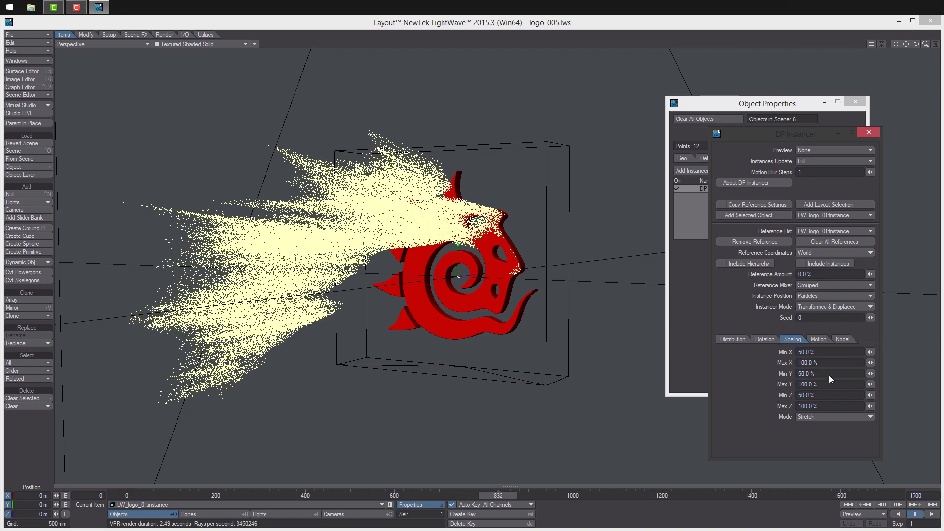
# - Set the DP Instancer's maximum X, Y and Z scaling to 75%
pyautogui.moveTo(819, 362); pyautogui.dragTo(779, 363)
pyautogui.write('75')
pyautogui.moveTo(783, 384); pyautogui.dragTo(816, 384)
pyautogui.write('5')
pyautogui.moveTo(818, 406); pyautogui.dragTo(795, 406)
pyautogui.write('75')
pyautogui.press('Return')
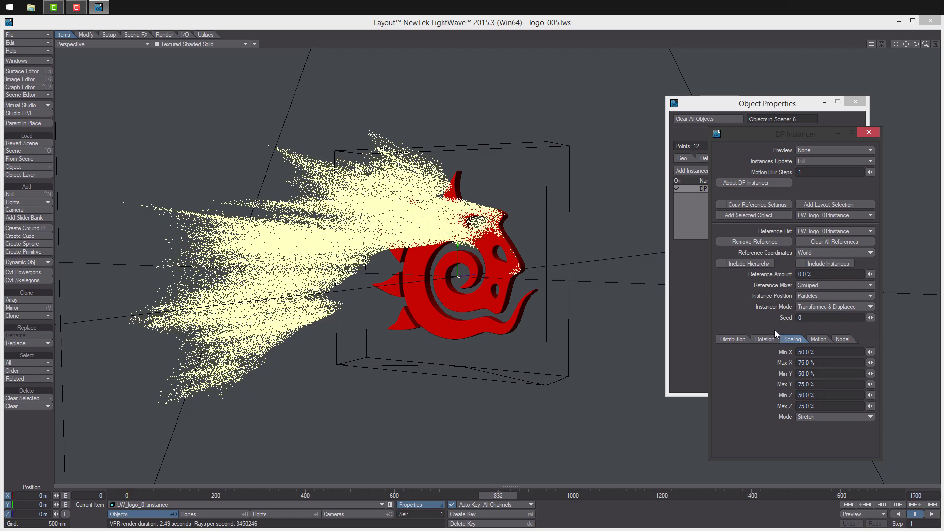
# - Preview the rescaled instances in VPR and move the timeline to frame 747
pyautogui.click(209, 44)
pyautogui.click(209, 82)
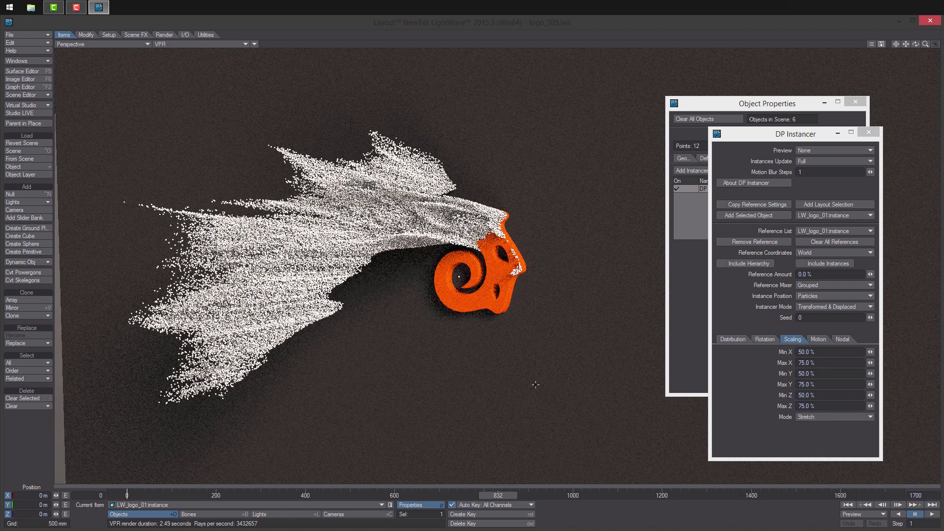
pyautogui.click(618, 496)
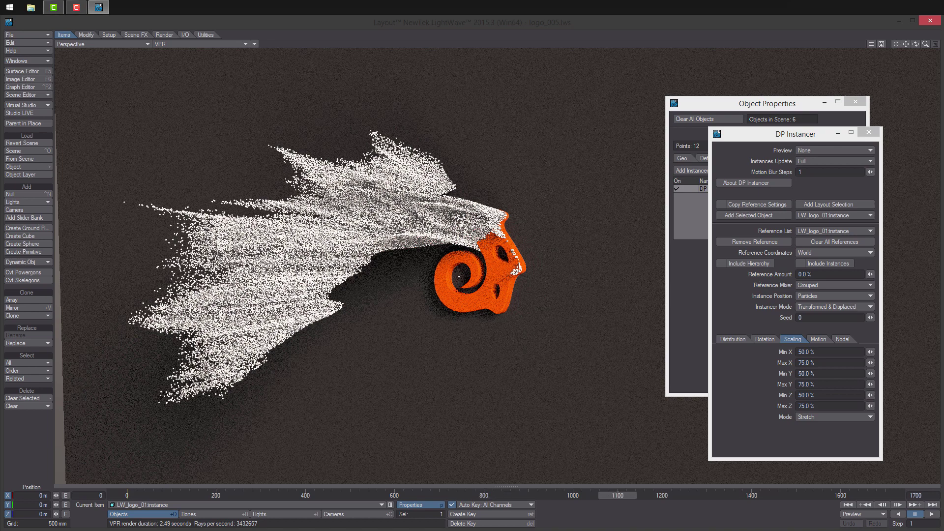
pyautogui.click(461, 495)
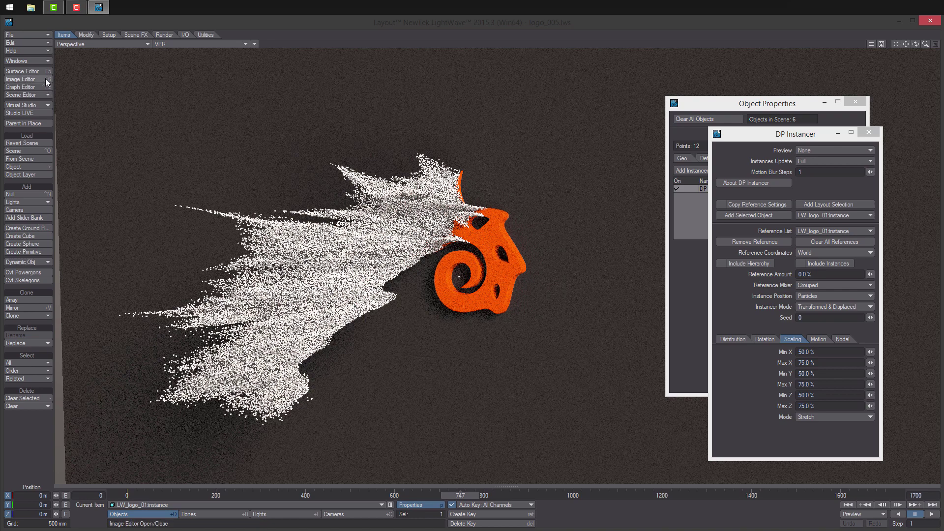
# - Deactivate the LW_logo_01:instance item in the Scene Editor and close the editor
pyautogui.click(27, 61)
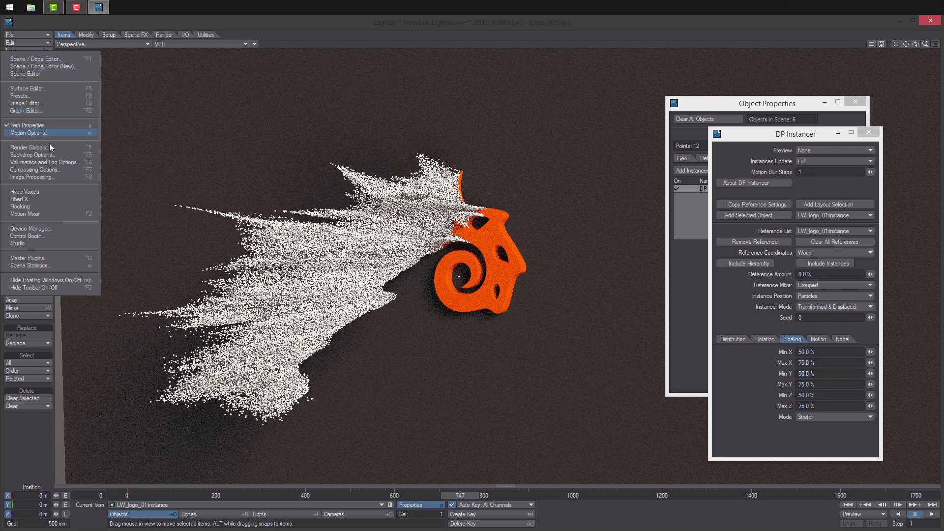
pyautogui.click(51, 72)
pyautogui.click(606, 191)
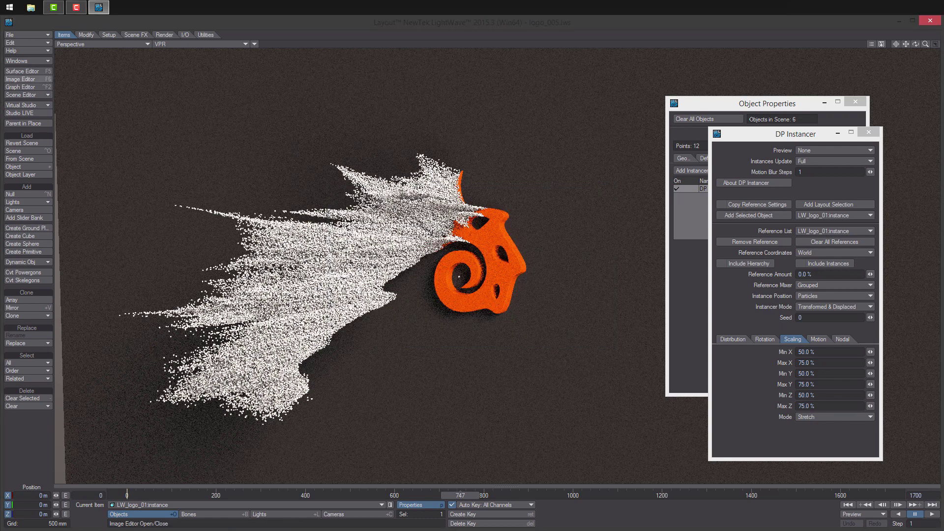
pyautogui.click(28, 95)
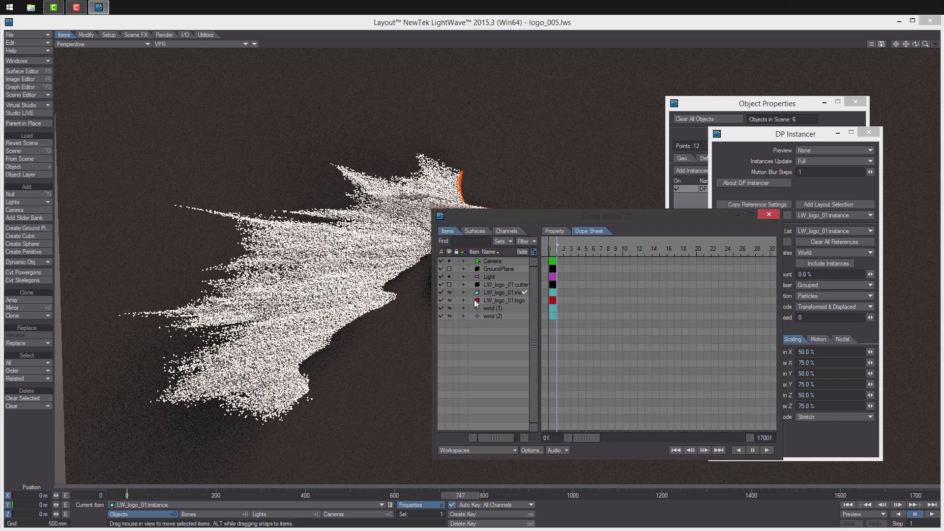
pyautogui.moveTo(519, 219); pyautogui.dragTo(670, 224)
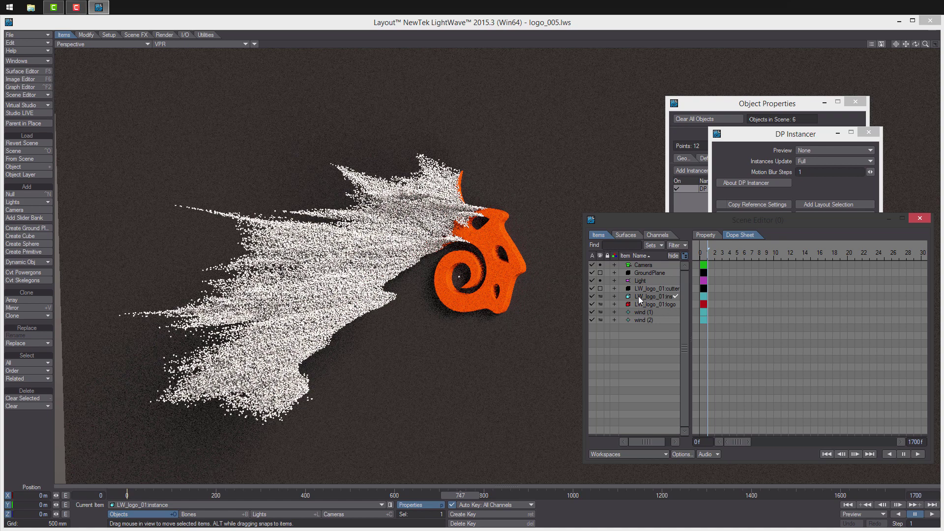
pyautogui.click(593, 295)
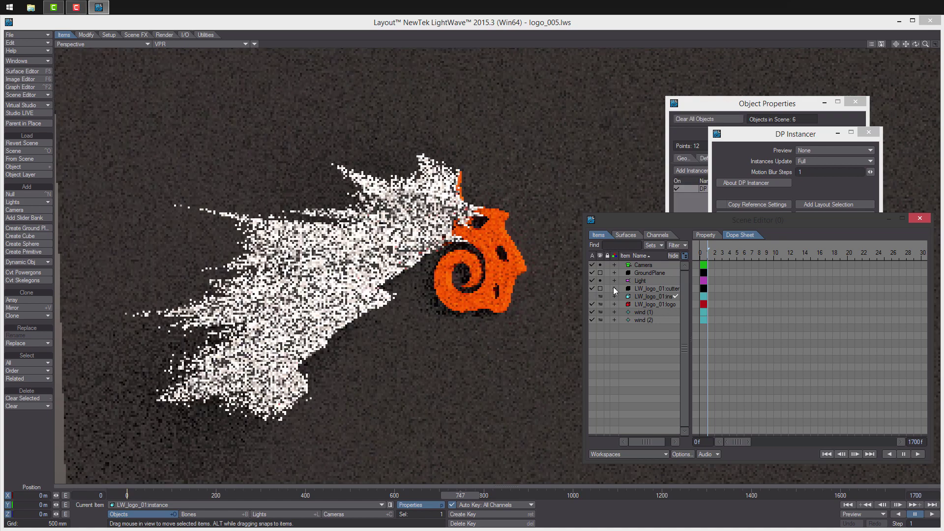
pyautogui.moveTo(754, 223); pyautogui.dragTo(611, 216)
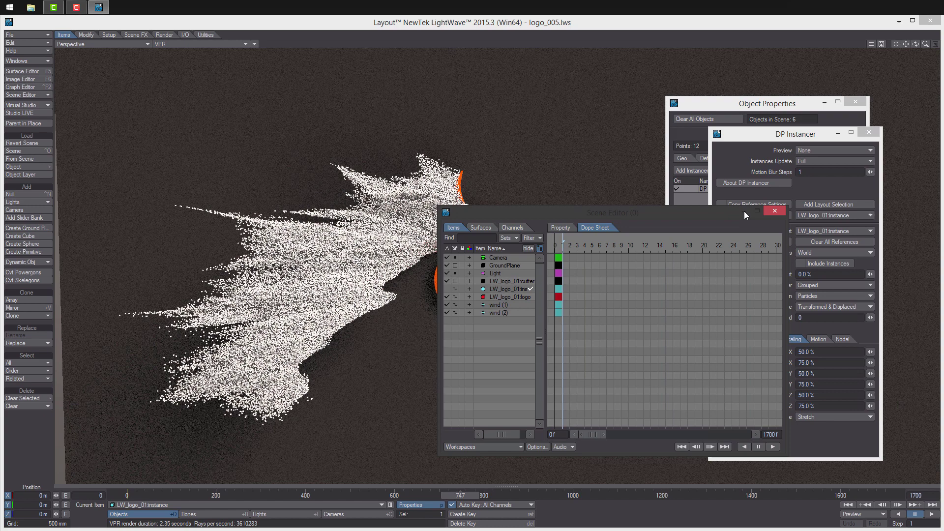
pyautogui.click(778, 211)
# - Check the VPR render through the camera, restore Textured Shaded Solid shading, and close the DP Instancer and Object Properties windows
pyautogui.press('6')
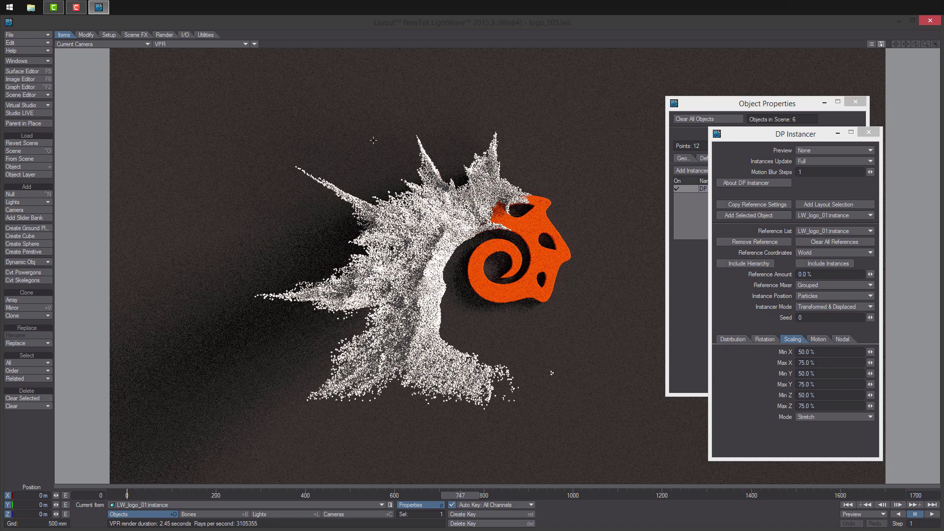
pyautogui.click(209, 45)
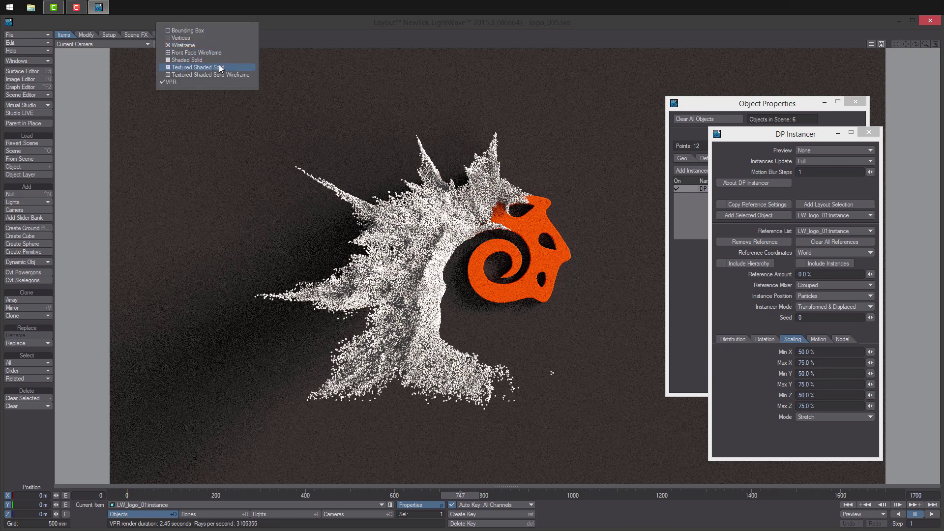
pyautogui.click(220, 69)
pyautogui.click(869, 133)
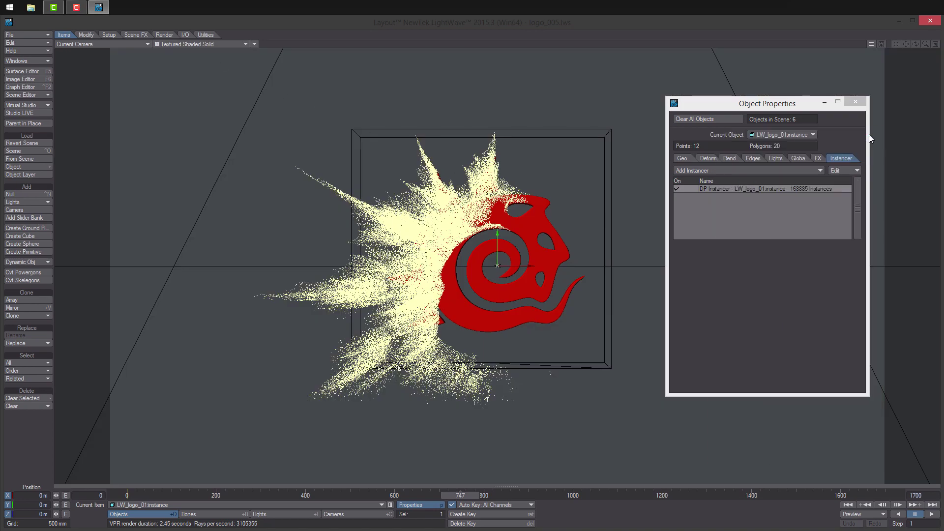
pyautogui.click(864, 123)
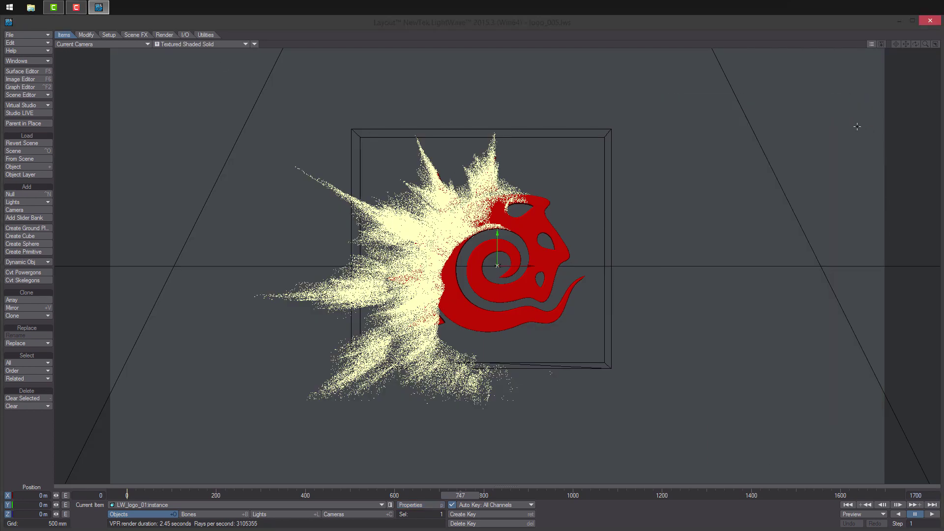
# - Copy the Boolean, Colour Space and Gradient nodes from the cutter surface's node network and close its Node Editor
pyautogui.click(26, 72)
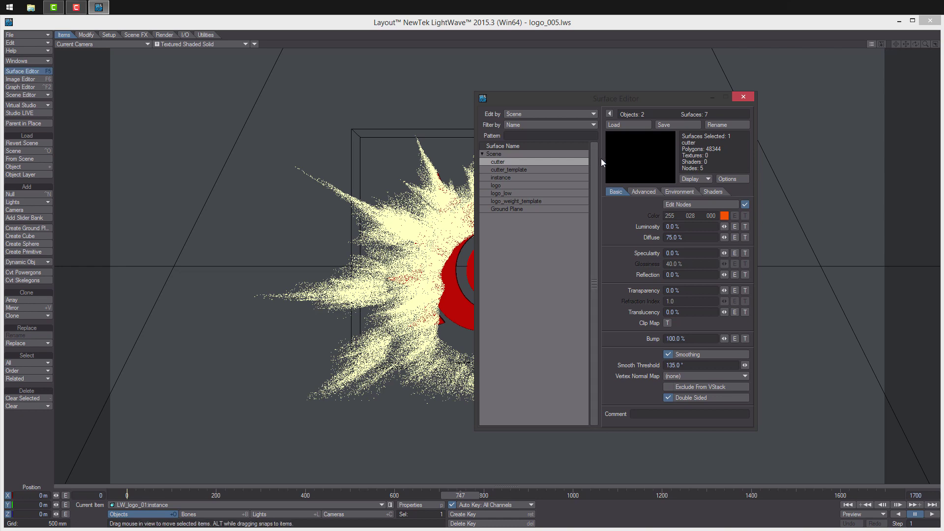
pyautogui.moveTo(665, 98); pyautogui.dragTo(827, 125)
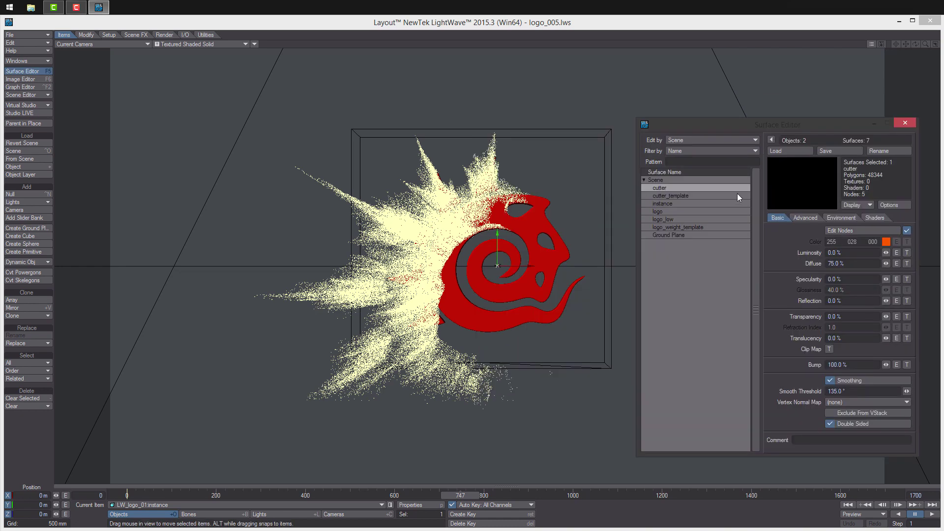
pyautogui.click(690, 196)
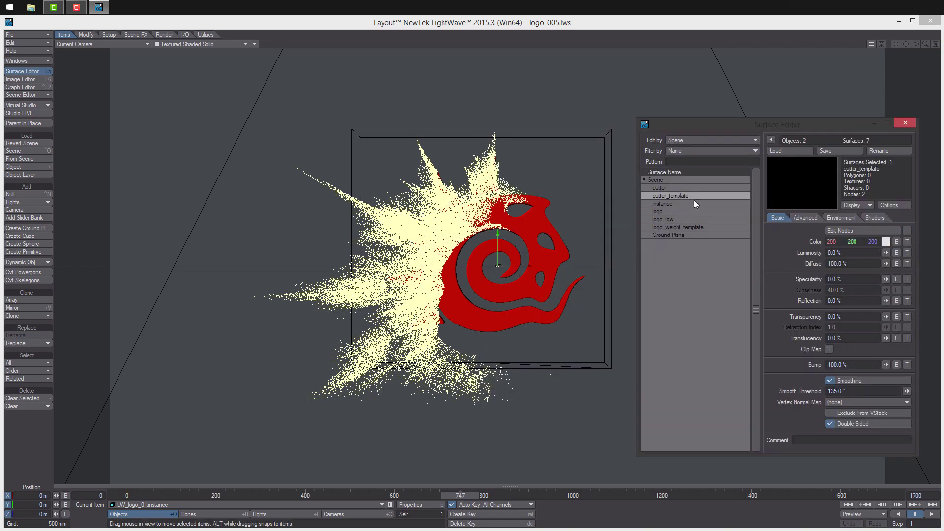
pyautogui.click(695, 189)
pyautogui.click(851, 231)
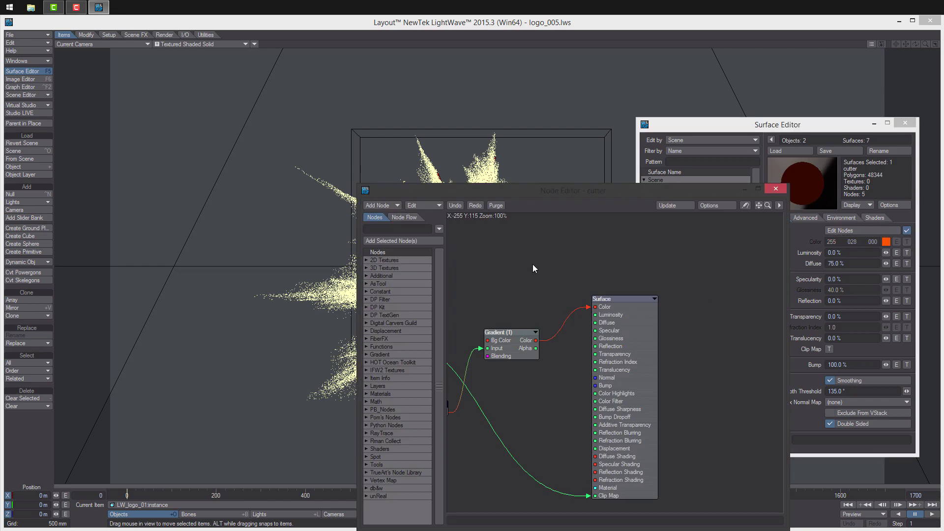
pyautogui.keyDown('alt'); pyautogui.moveTo(534, 265); pyautogui.dragTo(669, 267); pyautogui.keyUp('alt')
pyautogui.moveTo(521, 279); pyautogui.dragTo(663, 419)
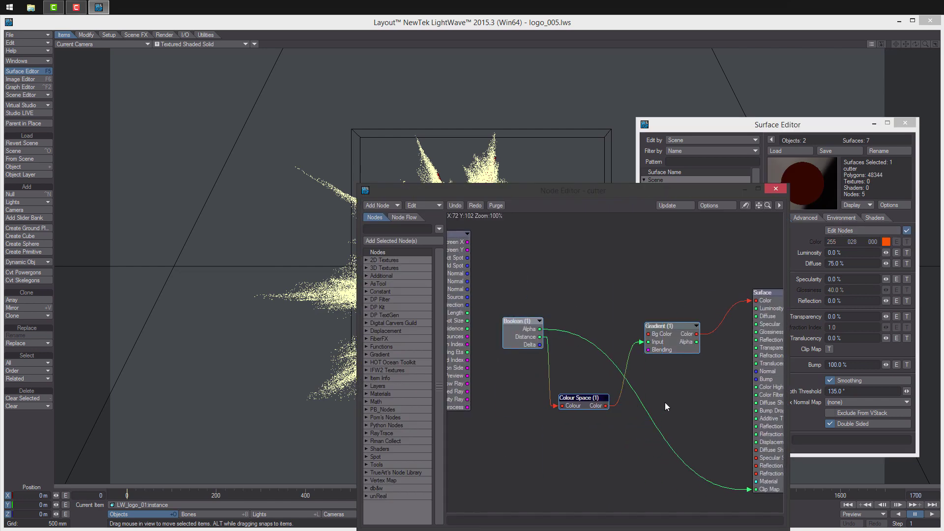
pyautogui.click(776, 189)
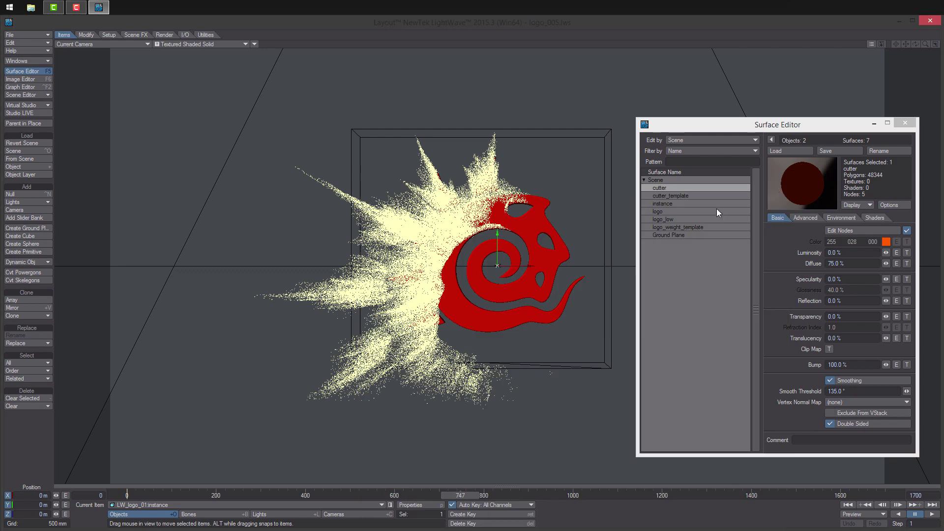
# - Enable nodes on the instance surface and paste the copied Boolean, Colour Space and Gradient nodes into its network
pyautogui.click(679, 202)
pyautogui.click(908, 230)
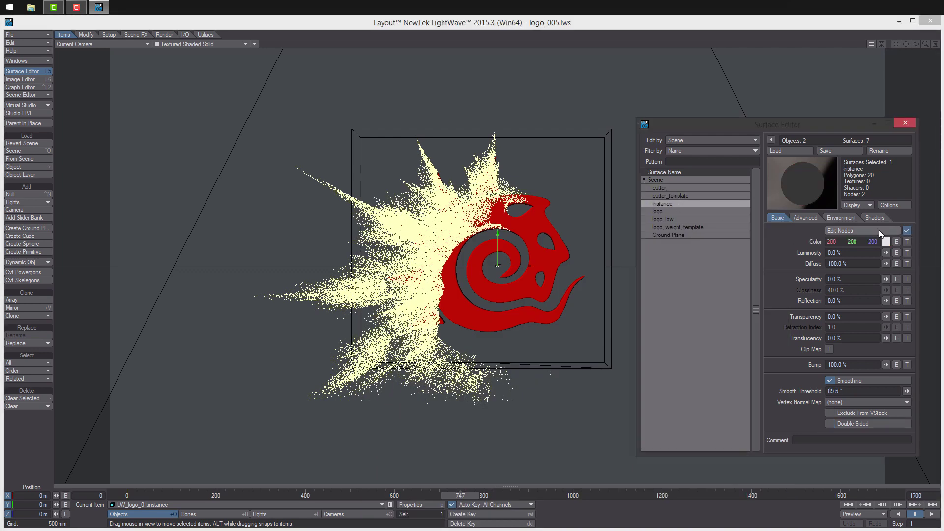
pyautogui.click(855, 230)
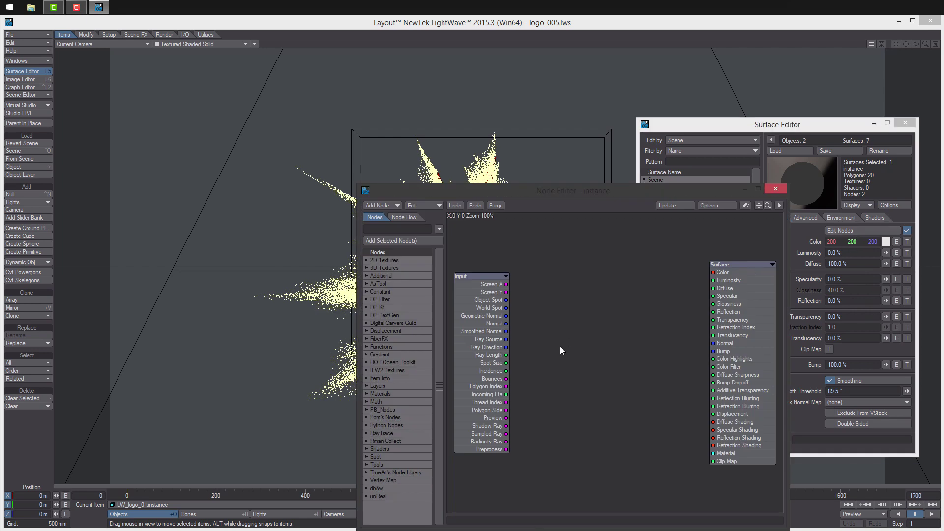
pyautogui.hotkey('ctrl', 'v')
pyautogui.keyDown('alt'); pyautogui.moveTo(577, 331); pyautogui.dragTo(635, 304); pyautogui.keyUp('alt')
pyautogui.moveTo(533, 341); pyautogui.dragTo(493, 303)
pyautogui.keyDown('alt'); pyautogui.moveTo(581, 327); pyautogui.dragTo(553, 302); pyautogui.keyUp('alt')
# - Add a DP Kit Particle Info node to the instance surface and set its emitter to LW_logo_01:instance
pyautogui.rightClick(542, 297)
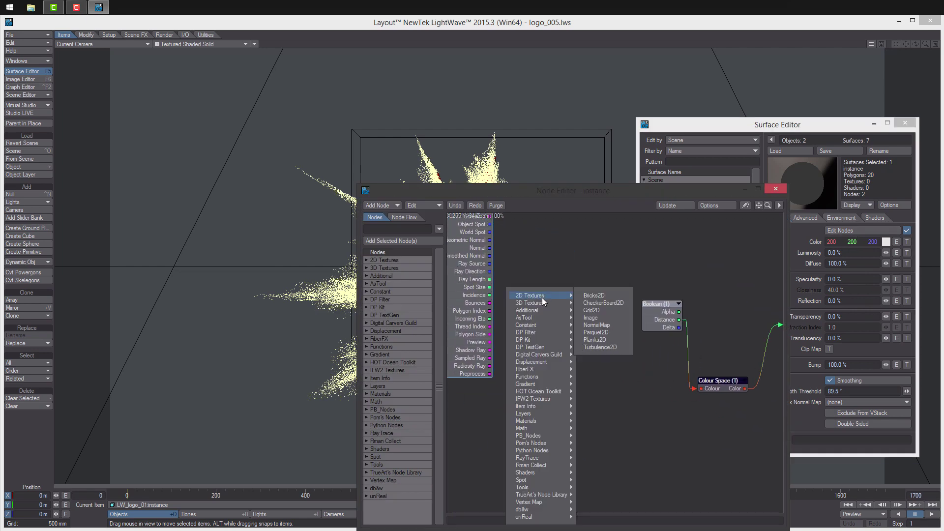
pyautogui.moveTo(523, 340)
pyautogui.moveTo(597, 348)
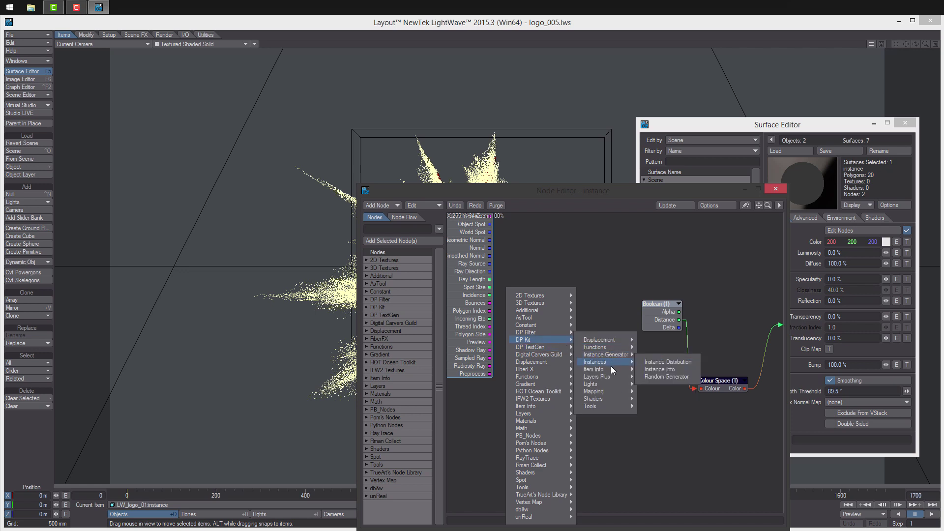
pyautogui.moveTo(605, 370)
pyautogui.click(654, 413)
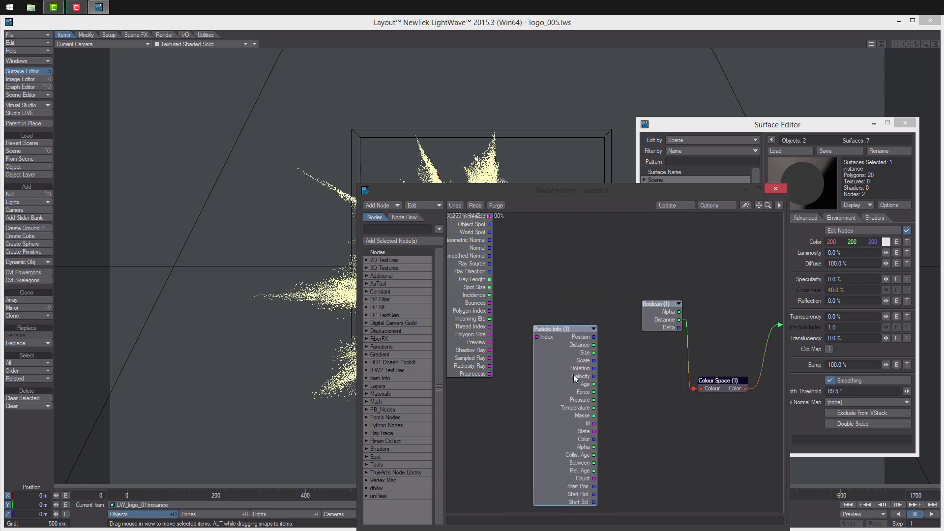
pyautogui.click(851, 131)
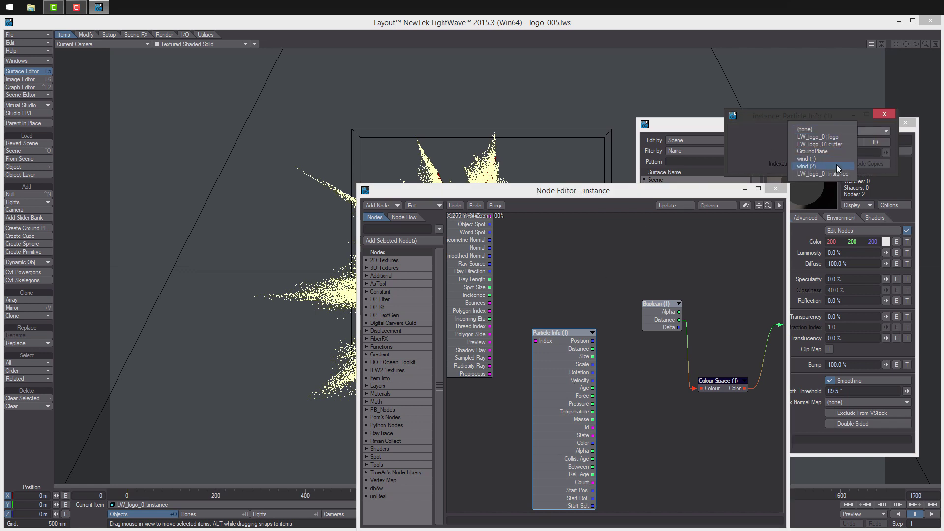
pyautogui.click(839, 174)
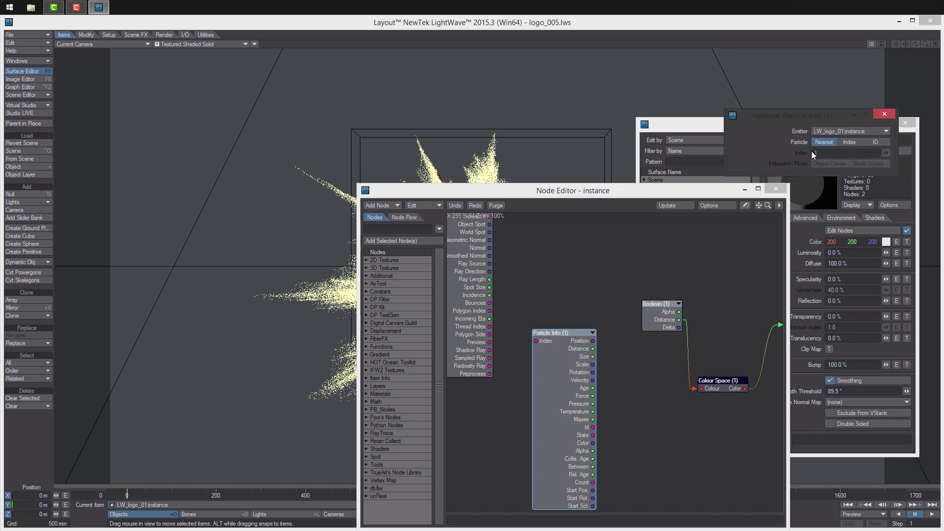
pyautogui.click(885, 113)
# - Add a Replace Spot node to the instance surface network and arrange it between the Particle Info, Boolean and Colour Space nodes
pyautogui.rightClick(553, 266)
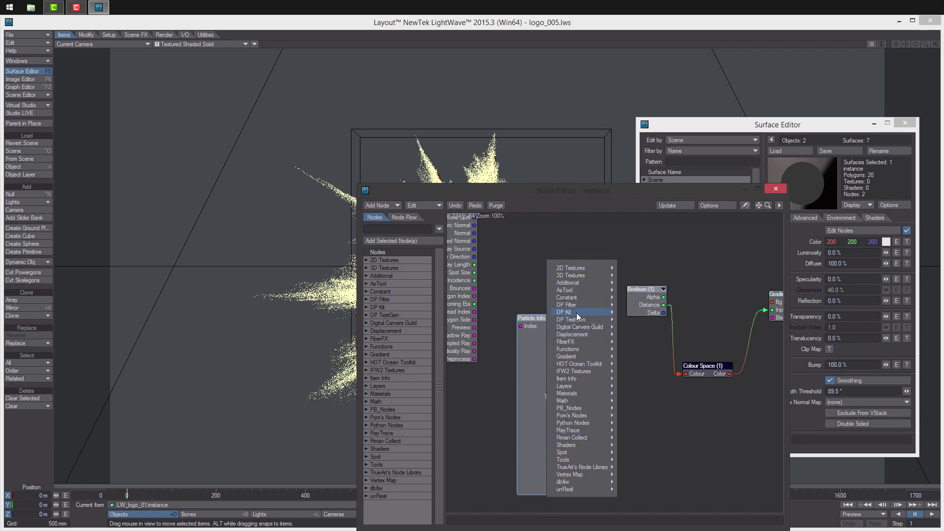
pyautogui.moveTo(577, 313)
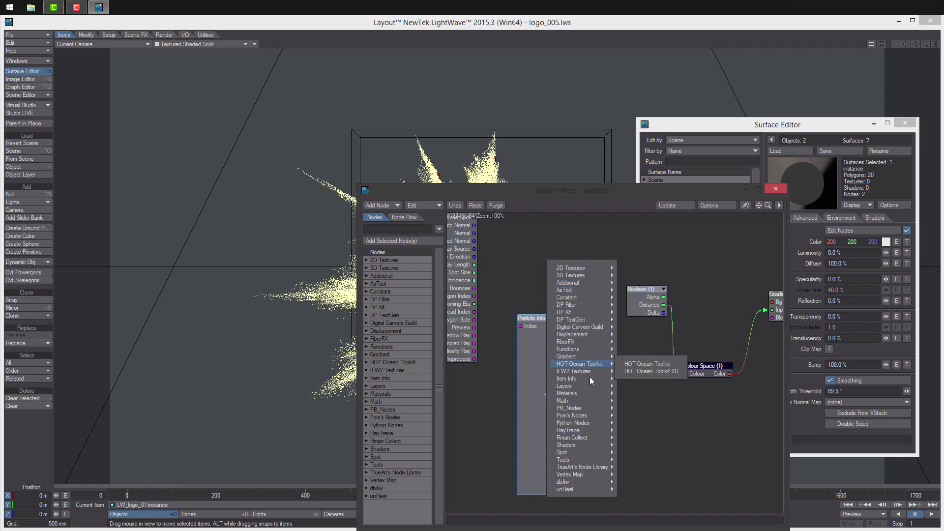
pyautogui.moveTo(580, 397)
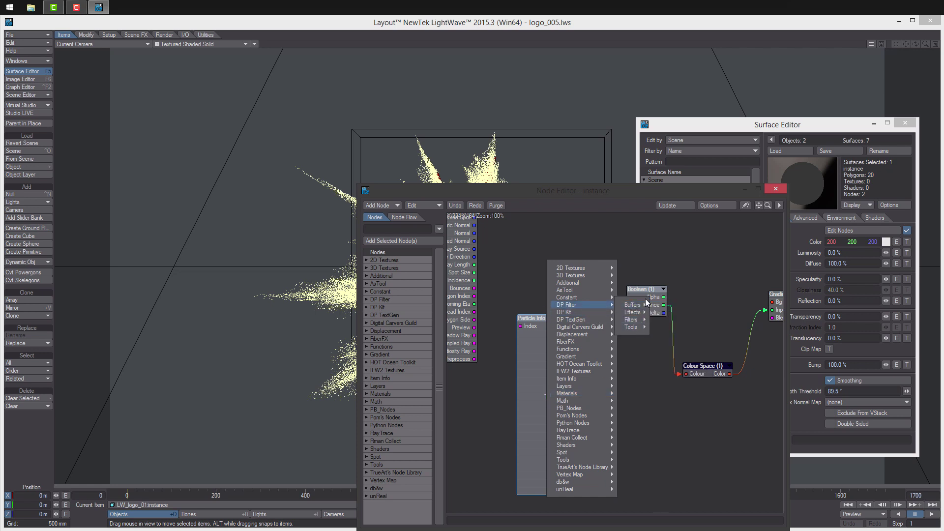
pyautogui.moveTo(634, 327)
pyautogui.click(669, 364)
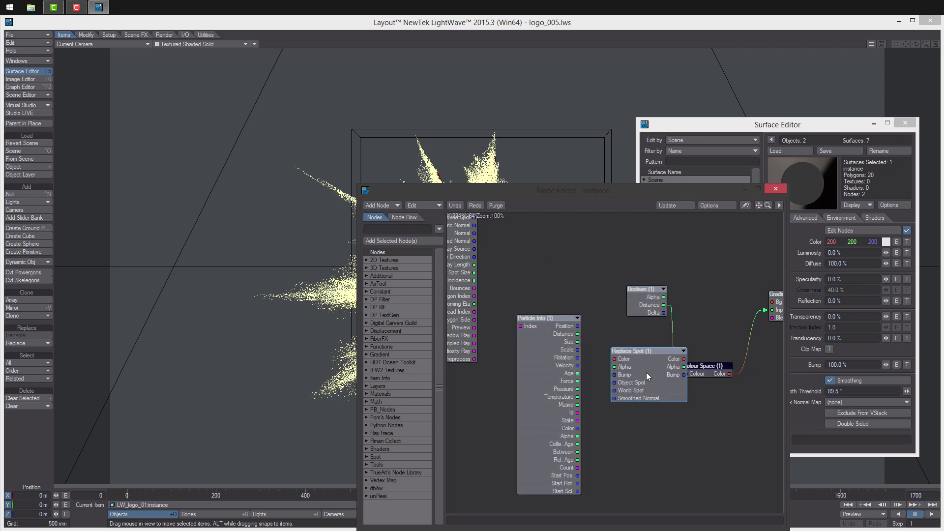
pyautogui.keyDown('alt'); pyautogui.moveTo(630, 355); pyautogui.dragTo(673, 426); pyautogui.keyUp('alt')
pyautogui.moveTo(516, 356); pyautogui.dragTo(494, 354)
pyautogui.moveTo(587, 398); pyautogui.dragTo(571, 401)
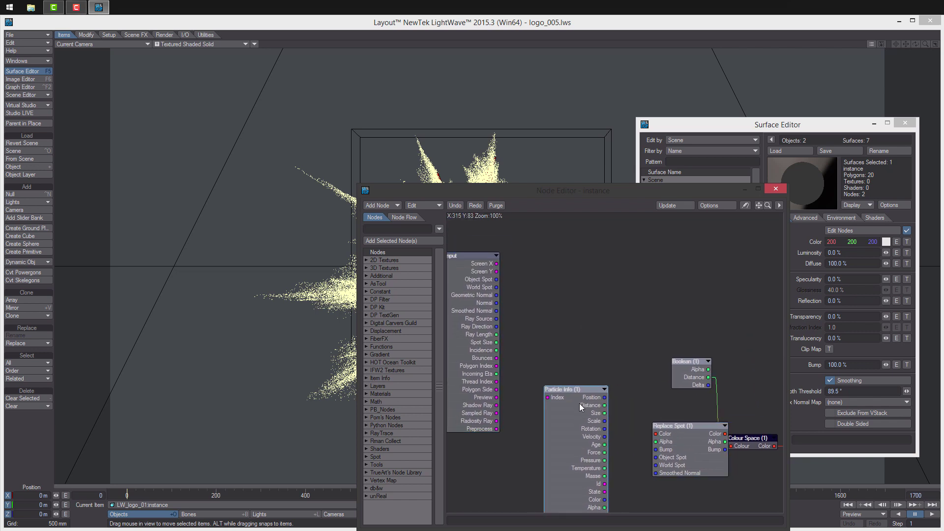
pyautogui.moveTo(680, 453); pyautogui.dragTo(665, 408)
pyautogui.moveTo(689, 360); pyautogui.dragTo(668, 283)
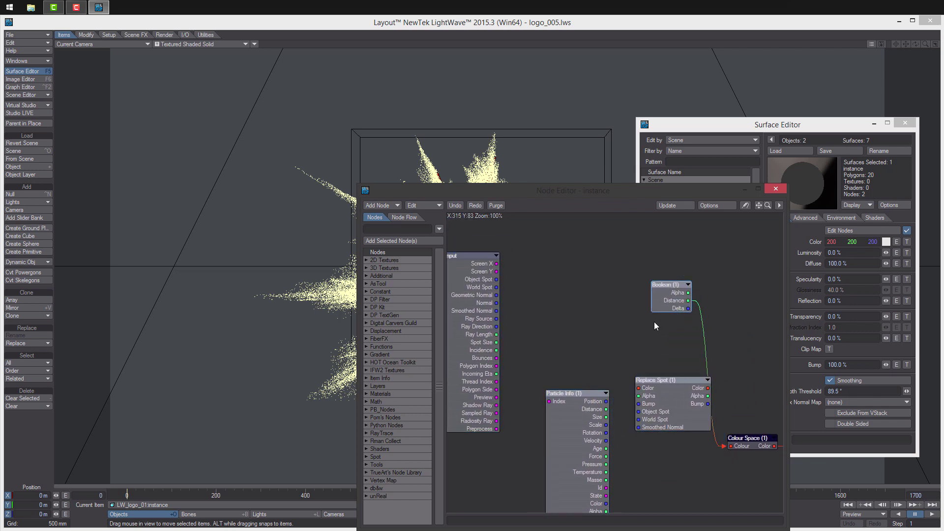
# - Connect the Particle Info node's Start Pos output to the Replace Spot node's World Spot input and tidy the node layout
pyautogui.keyDown('alt'); pyautogui.moveTo(647, 347); pyautogui.dragTo(658, 279); pyautogui.keyUp('alt')
pyautogui.moveTo(599, 406); pyautogui.dragTo(591, 374)
pyautogui.moveTo(610, 451); pyautogui.dragTo(666, 349)
pyautogui.keyDown('alt'); pyautogui.moveTo(674, 336); pyautogui.dragTo(654, 407); pyautogui.keyUp('alt')
pyautogui.moveTo(586, 395); pyautogui.dragTo(553, 391)
pyautogui.keyDown('alt'); pyautogui.moveTo(587, 380); pyautogui.dragTo(571, 380); pyautogui.keyUp('alt')
pyautogui.moveTo(731, 426); pyautogui.dragTo(750, 383)
pyautogui.keyDown('alt'); pyautogui.moveTo(718, 352); pyautogui.dragTo(738, 336); pyautogui.keyUp('alt')
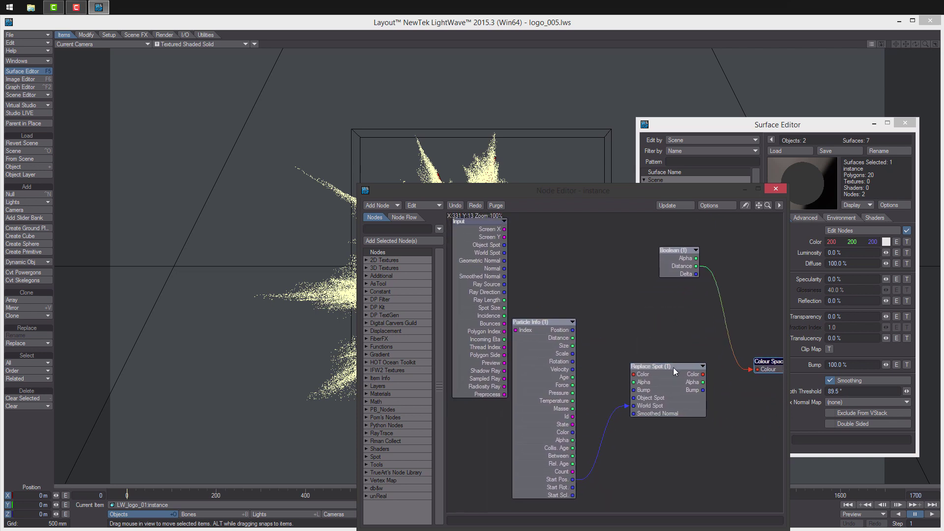
pyautogui.keyDown('alt'); pyautogui.moveTo(629, 286); pyautogui.dragTo(687, 328); pyautogui.keyUp('alt')
# - Add a DP Kit Ray Intersect node and place it between the Input and Boolean nodes
pyautogui.moveTo(528, 306); pyautogui.dragTo(523, 263)
pyautogui.rightClick(606, 264)
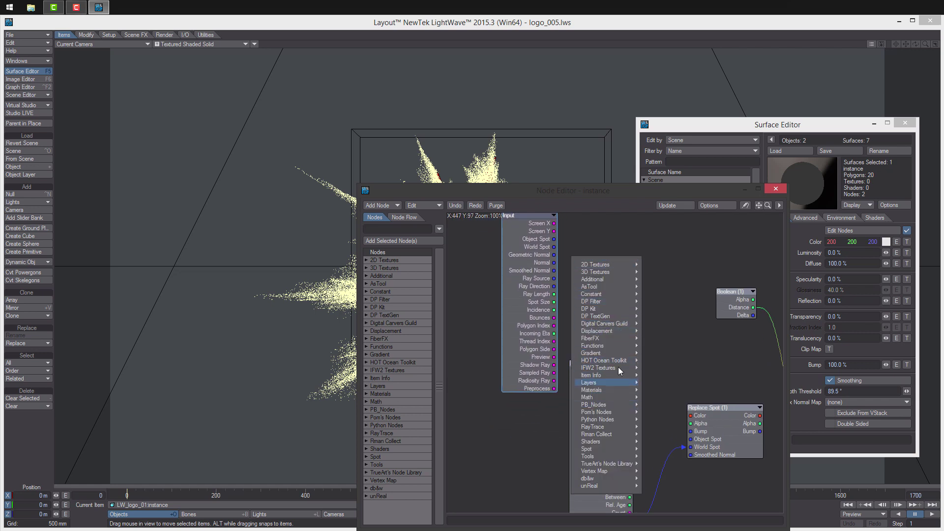
pyautogui.moveTo(614, 309)
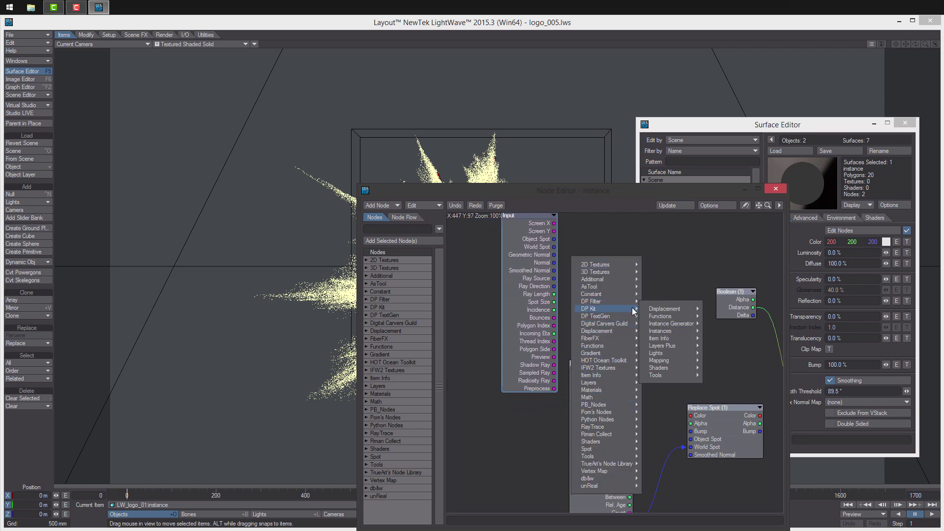
pyautogui.moveTo(679, 369)
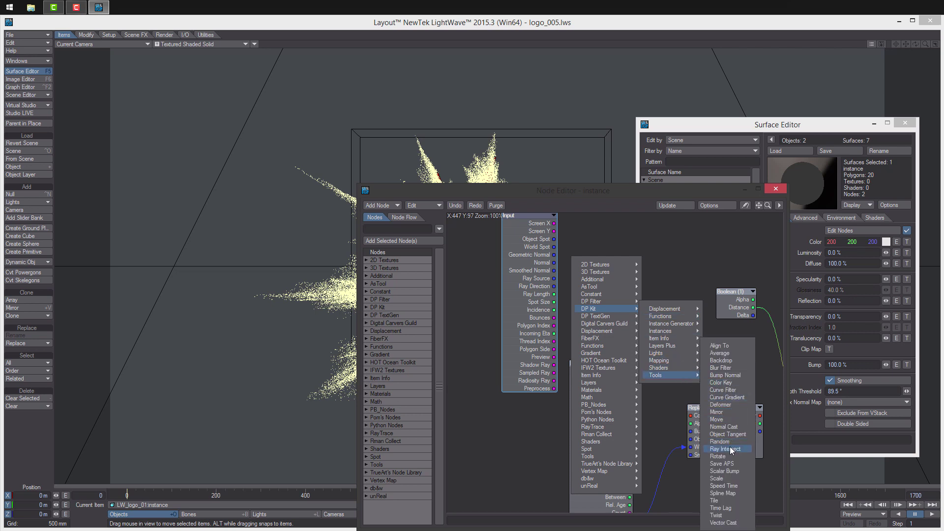
pyautogui.click(730, 449)
pyautogui.moveTo(730, 446); pyautogui.dragTo(639, 315)
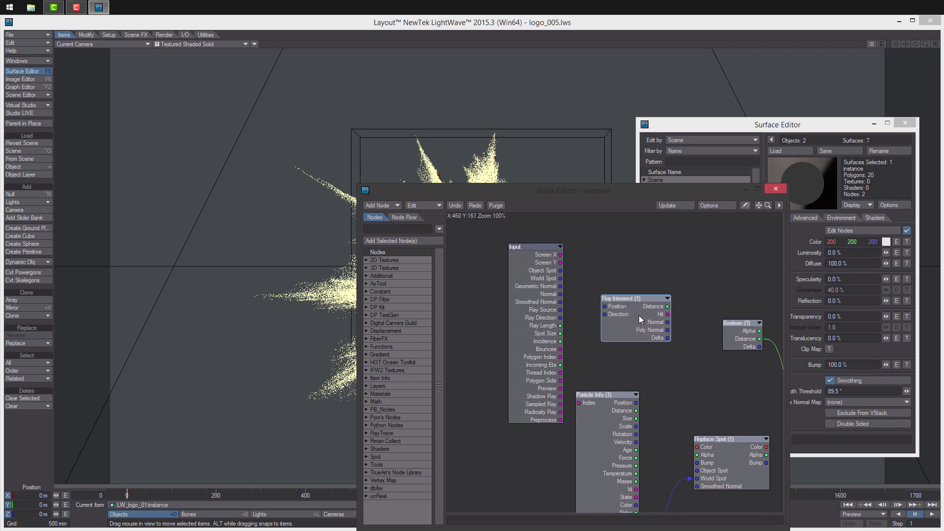
pyautogui.moveTo(639, 315); pyautogui.dragTo(640, 334, button='middle')
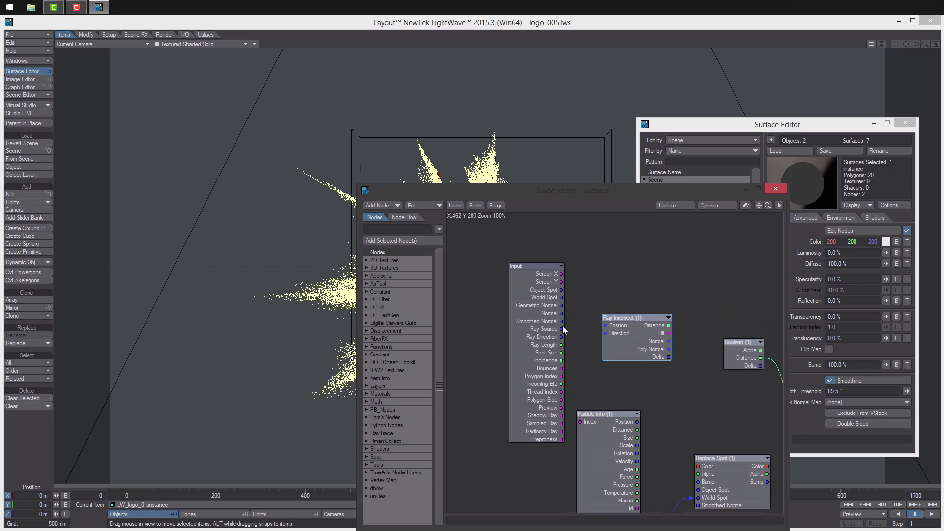
# - Connect the Input node's Ray Source to Ray Intersect's Direction and set the Ray Intersect target object to LW_logo_01:logo
pyautogui.moveTo(563, 329); pyautogui.dragTo(610, 339)
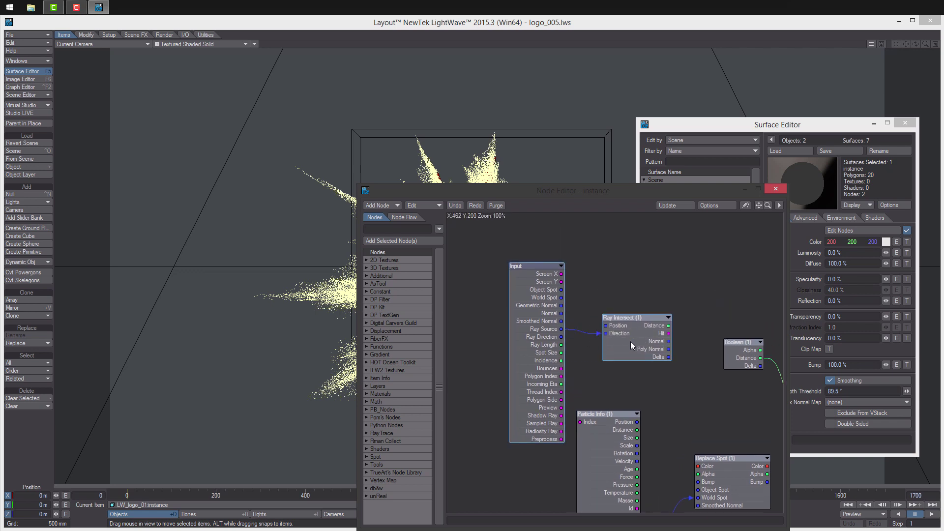
pyautogui.doubleClick(633, 342)
pyautogui.click(826, 131)
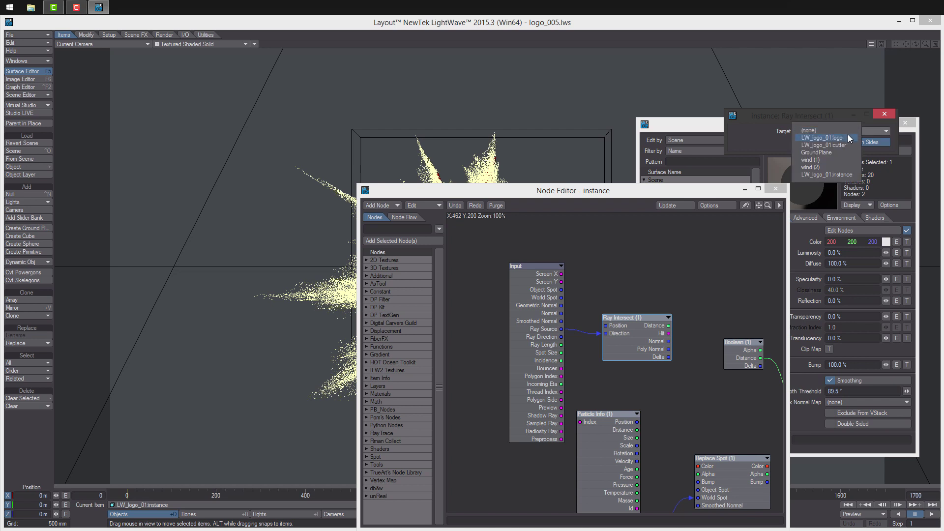
pyautogui.click(847, 140)
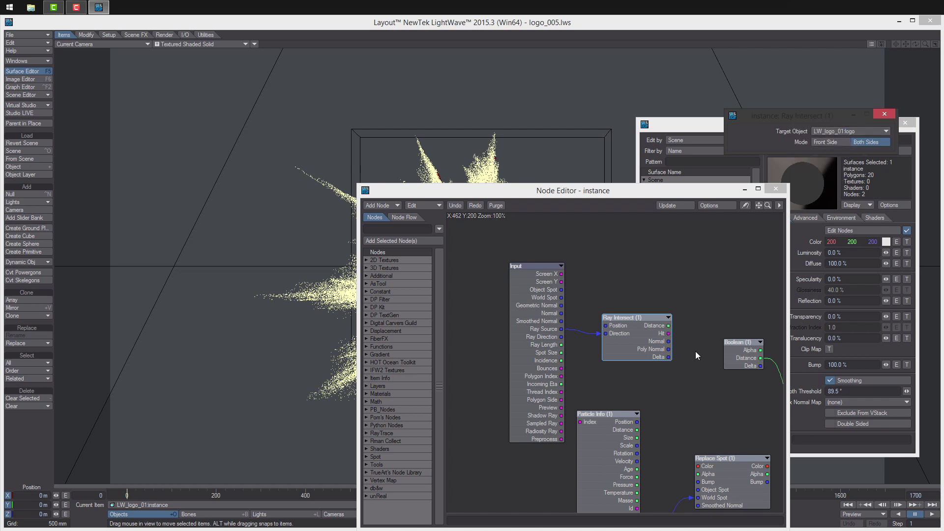
# - Connect Ray Intersect's Distance to Replace Spot's Alpha input, and Replace Spot's Alpha output to Colour Space's Colour
pyautogui.moveTo(695, 351); pyautogui.dragTo(628, 315)
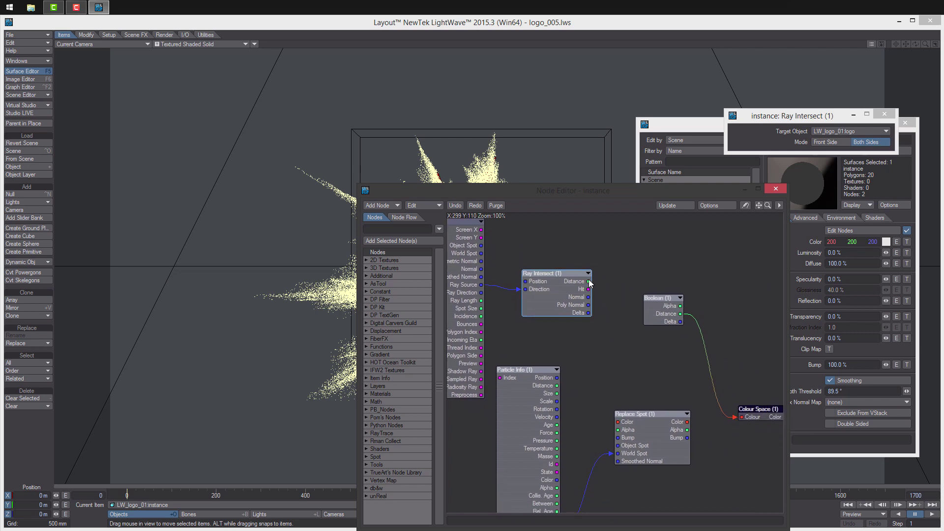
pyautogui.moveTo(589, 282); pyautogui.dragTo(663, 393)
pyautogui.moveTo(579, 301); pyautogui.dragTo(616, 345)
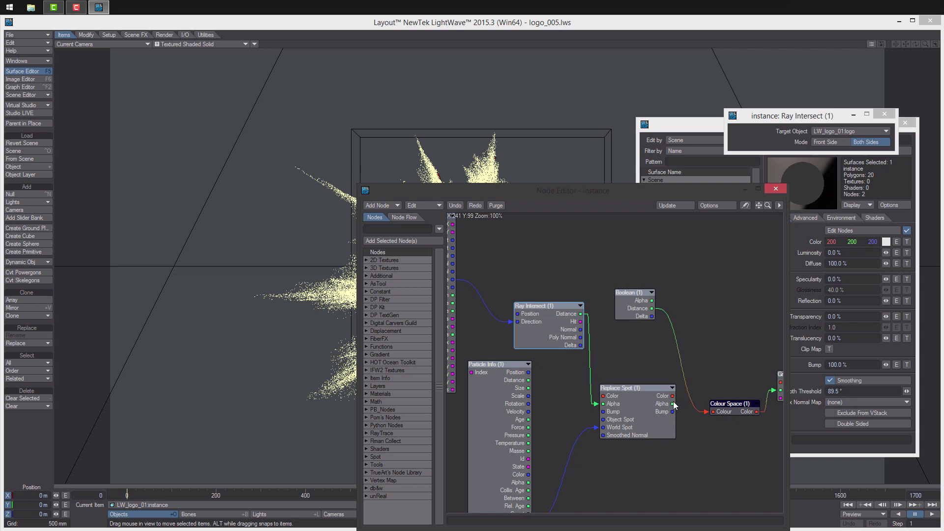
pyautogui.moveTo(672, 405); pyautogui.dragTo(714, 412)
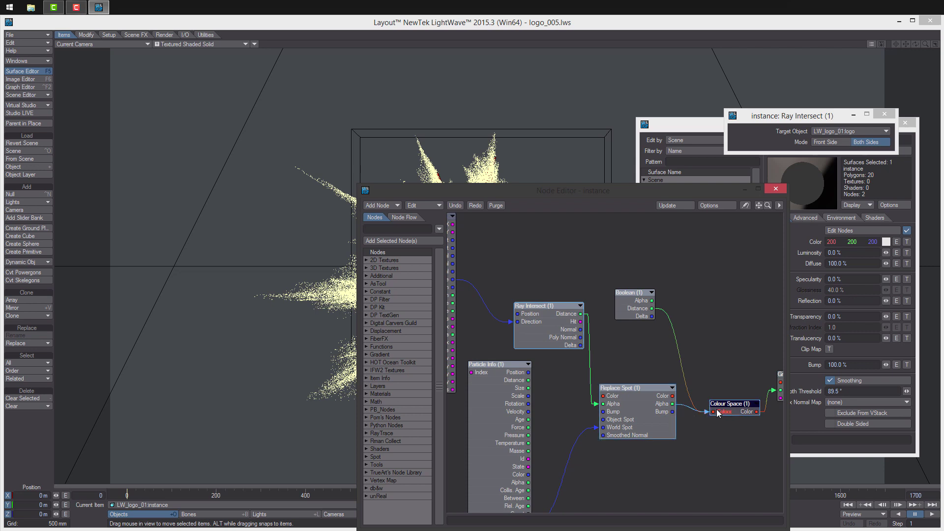
# - Check the Boolean node's settings, then delete the node from the instance surface network
pyautogui.moveTo(674, 333); pyautogui.dragTo(630, 295)
pyautogui.doubleClick(635, 302)
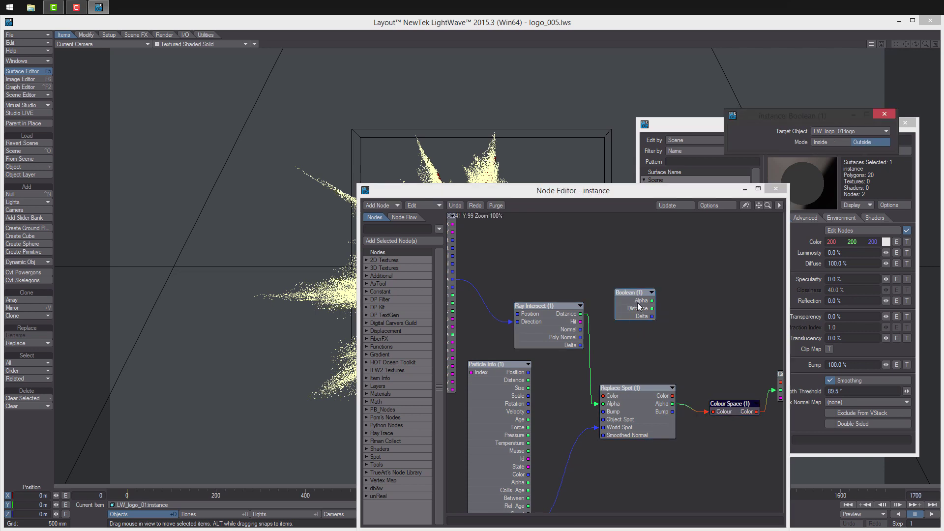
pyautogui.click(879, 115)
pyautogui.moveTo(705, 330); pyautogui.dragTo(564, 299)
pyautogui.press('Delete')
# - Connect the Gradient node's Color output to the Surface node's Color input and close the Node Editor
pyautogui.keyDown('alt'); pyautogui.moveTo(709, 320); pyautogui.dragTo(619, 308); pyautogui.keyUp('alt')
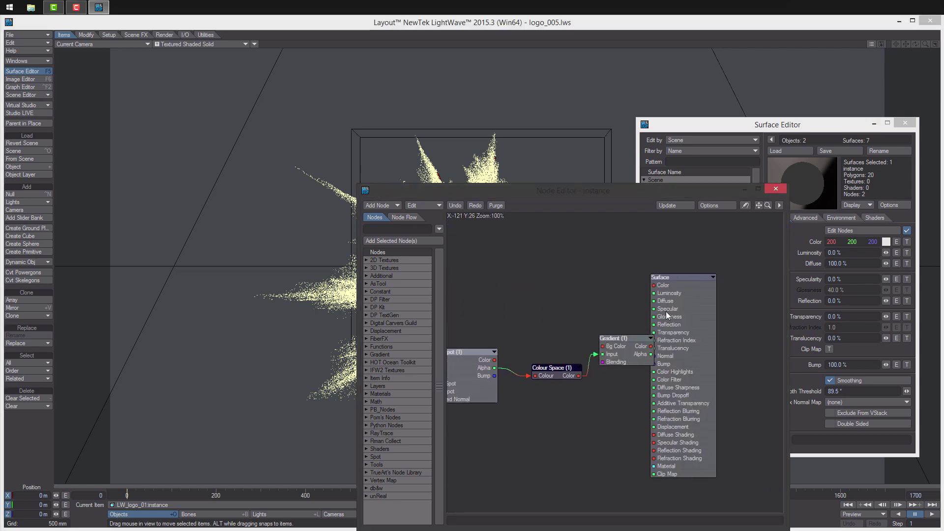
pyautogui.moveTo(676, 316); pyautogui.dragTo(723, 333)
pyautogui.moveTo(651, 347); pyautogui.dragTo(701, 303)
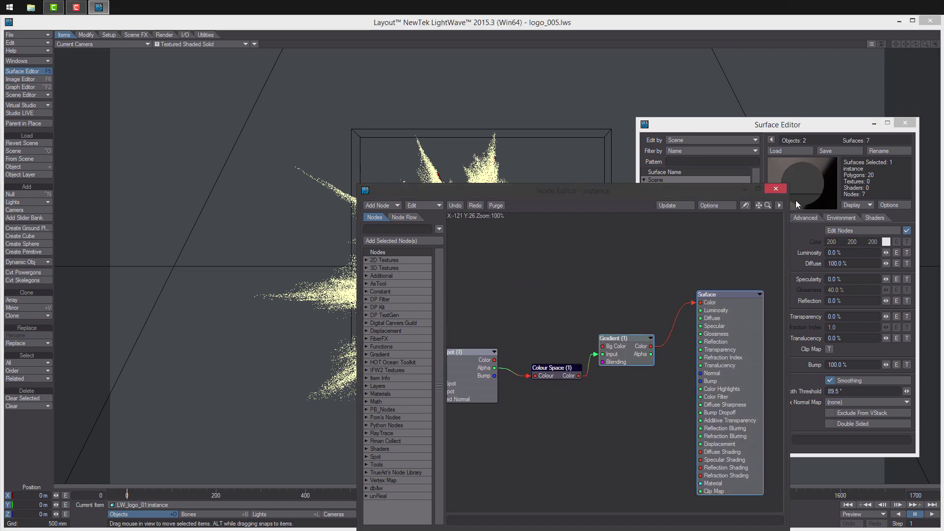
pyautogui.click(776, 188)
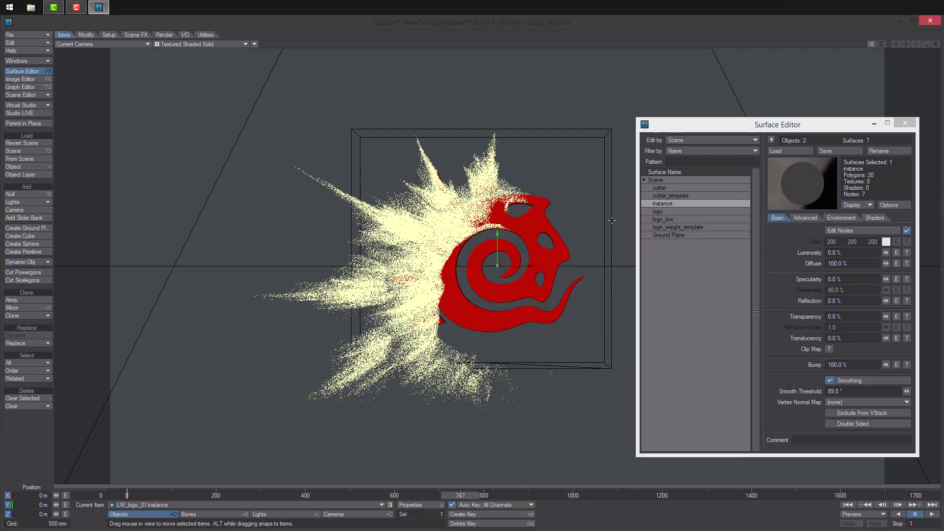
# - Preview the scene in VPR and set the light's ambient intensity to 10%
pyautogui.click(189, 44)
pyautogui.click(189, 80)
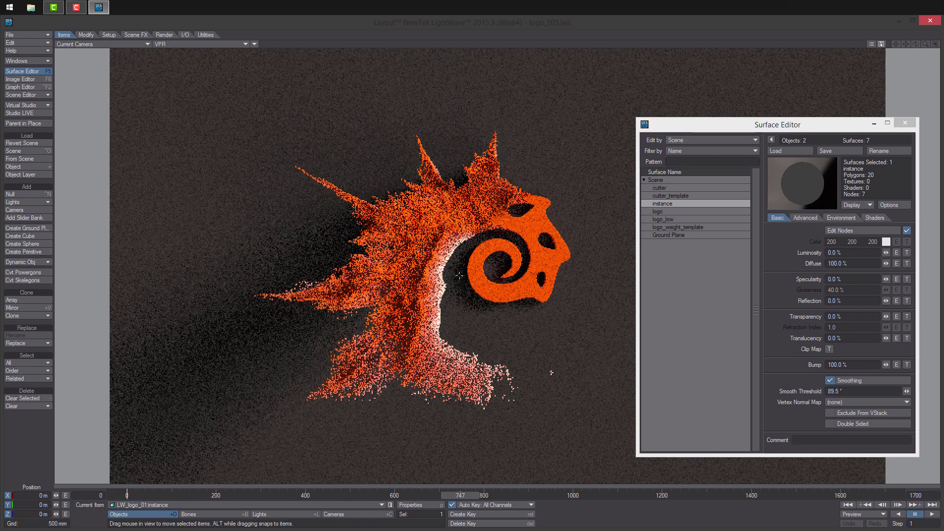
pyautogui.click(285, 514)
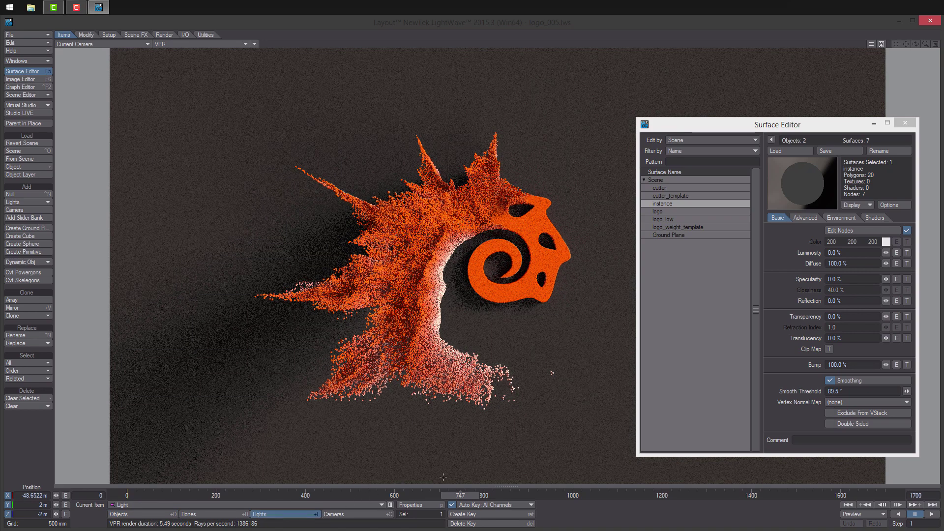
pyautogui.click(424, 506)
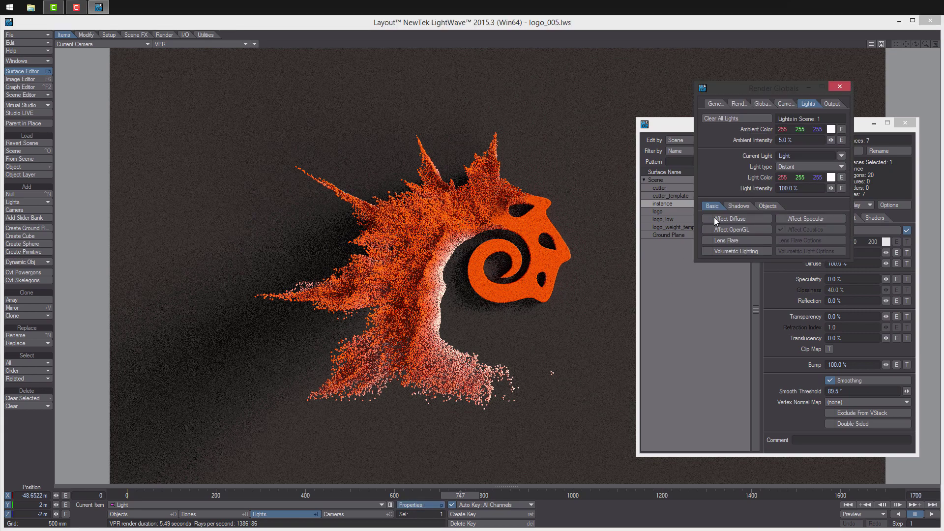
pyautogui.click(801, 140)
pyautogui.write('10')
pyautogui.press('Return')
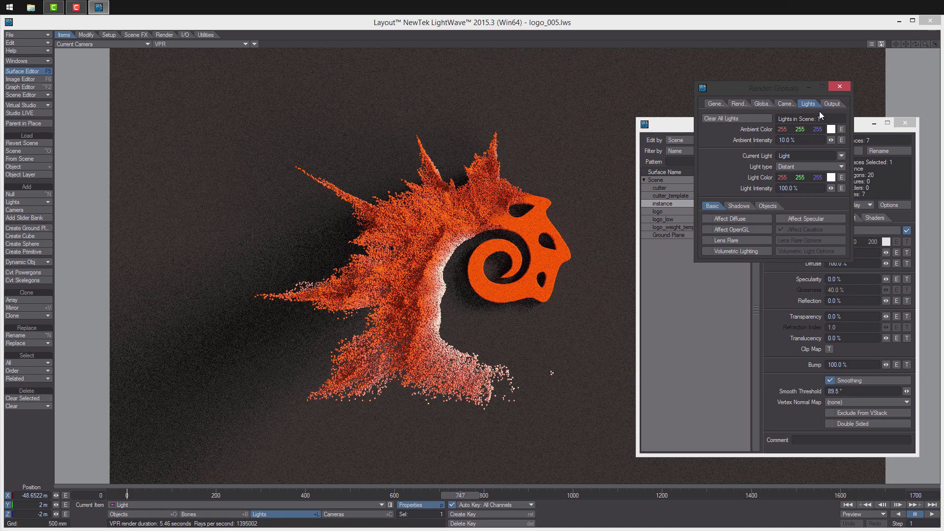
pyautogui.click(836, 87)
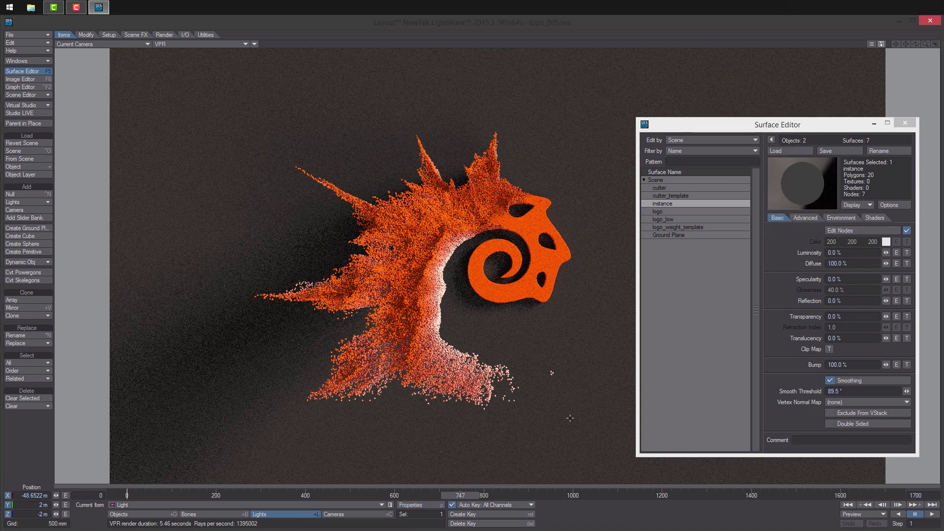
# - Check the VPR render at frames 1016 and 838, and switch the viewport to Shaded Solid
pyautogui.moveTo(460, 495); pyautogui.dragTo(586, 495)
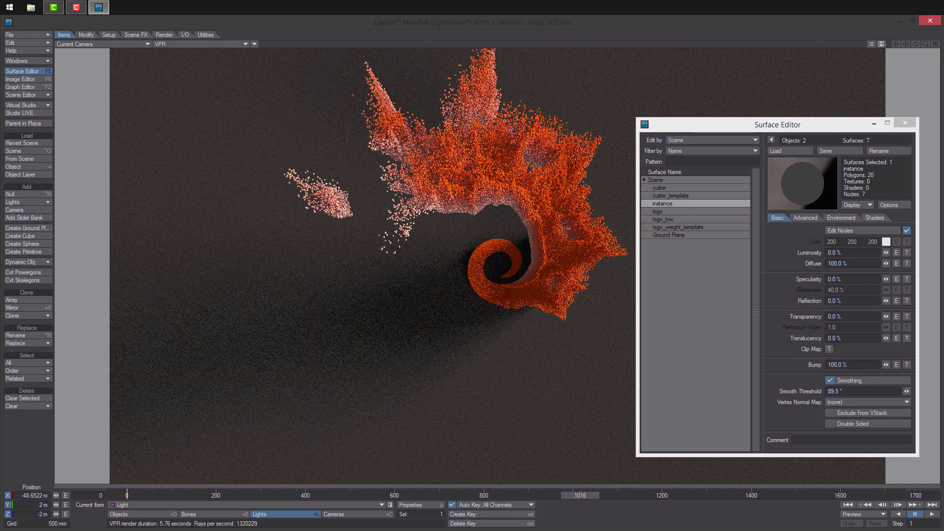
pyautogui.click(500, 492)
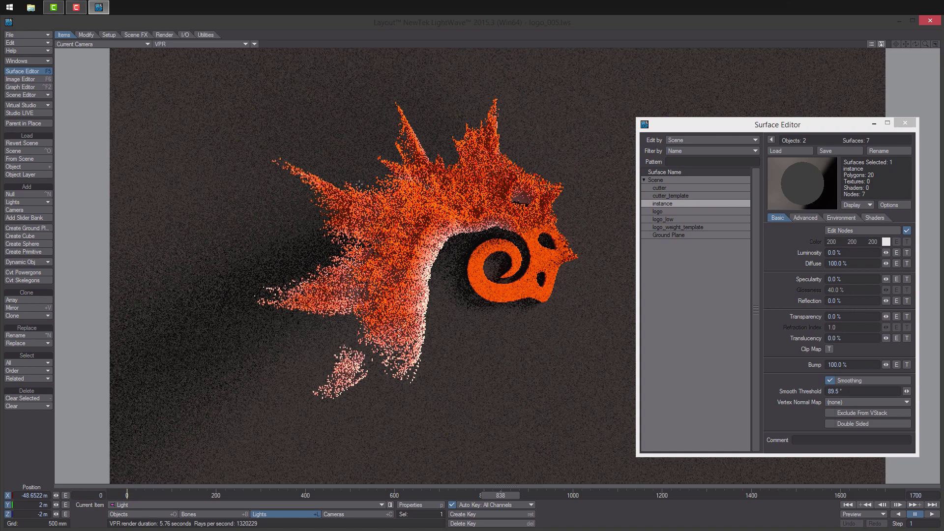
pyautogui.click(199, 43)
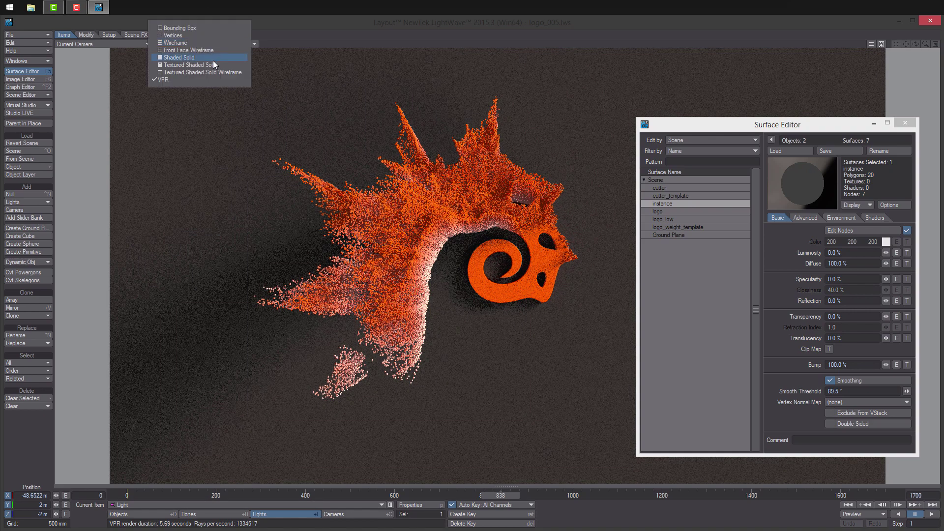
pyautogui.click(213, 60)
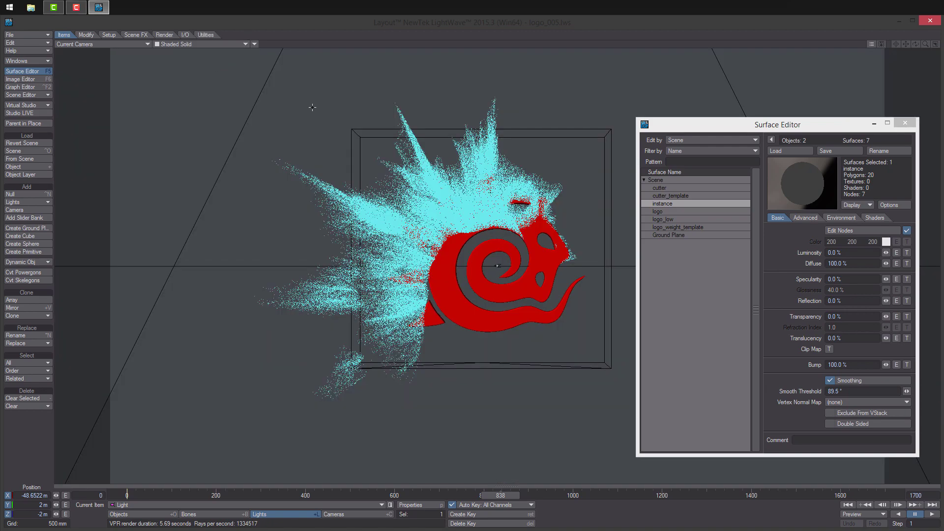
pyautogui.click(416, 506)
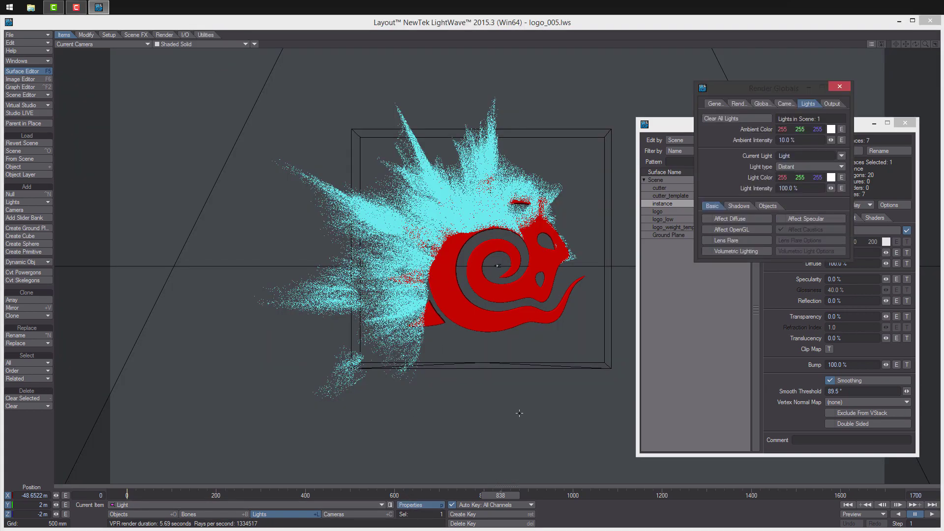
pyautogui.click(840, 87)
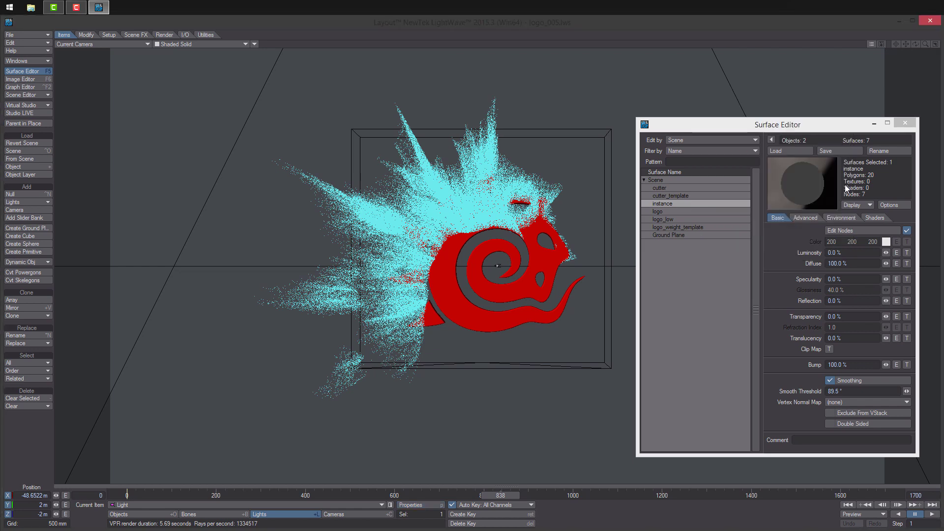
pyautogui.click(808, 217)
pyautogui.click(777, 220)
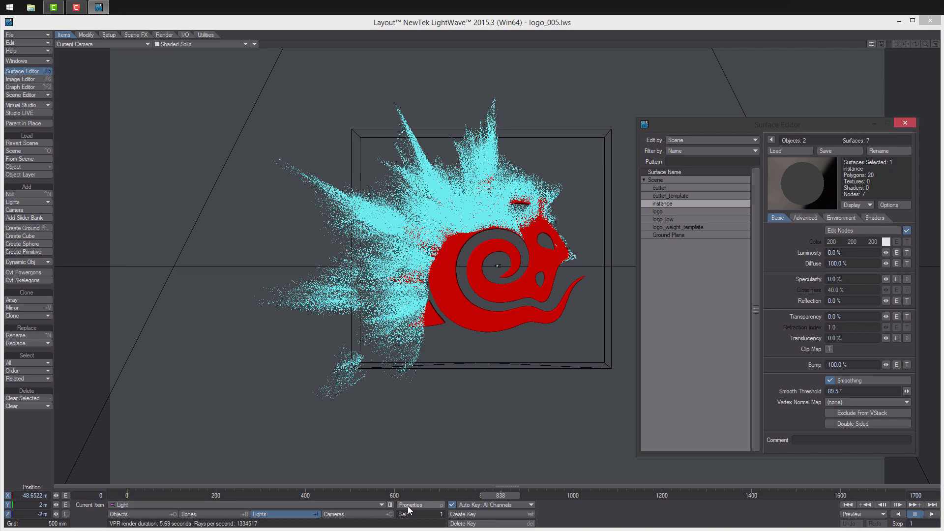
# - Make the LW_logo_01:instance object the current item
pyautogui.click(148, 512)
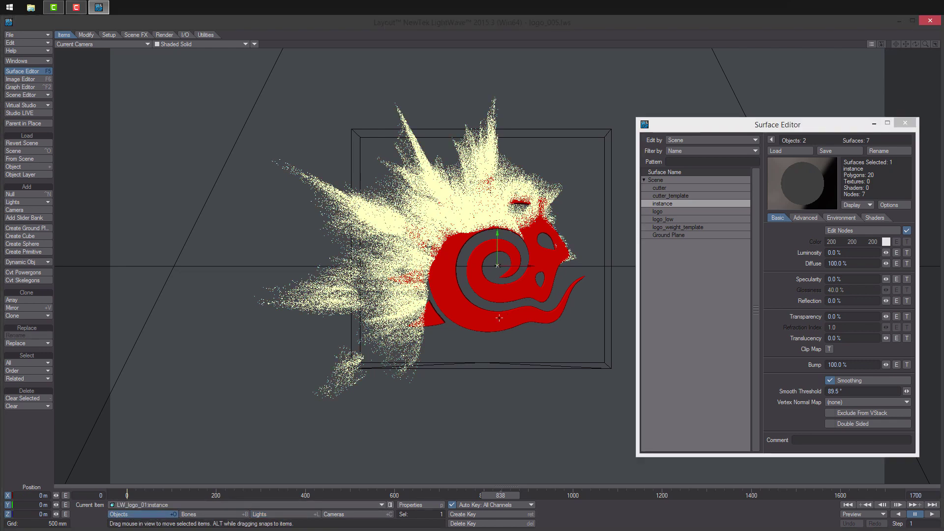
# - In the DP Instancer on LW_logo_01:instance, set minimum X, Y and Z scaling to 30% and maximum X, Y and Z scaling to 60%
pyautogui.press('p')
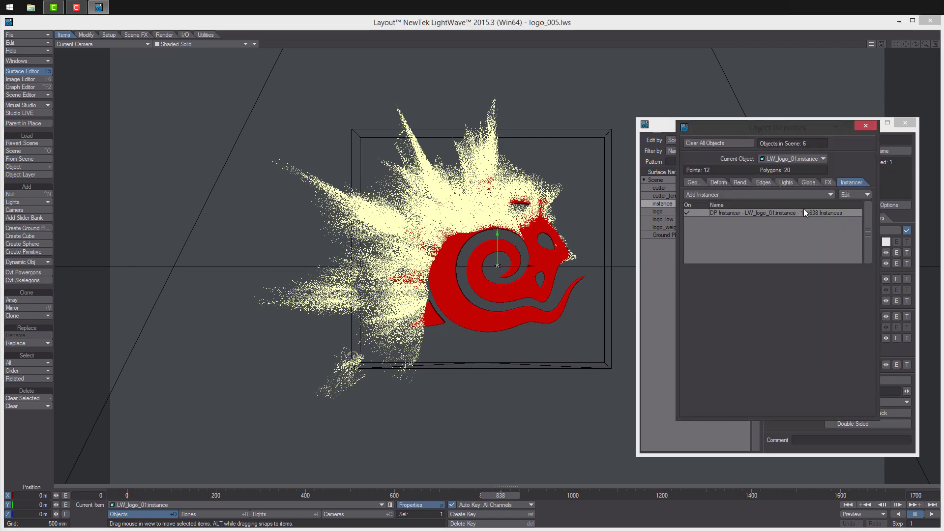
pyautogui.doubleClick(789, 213)
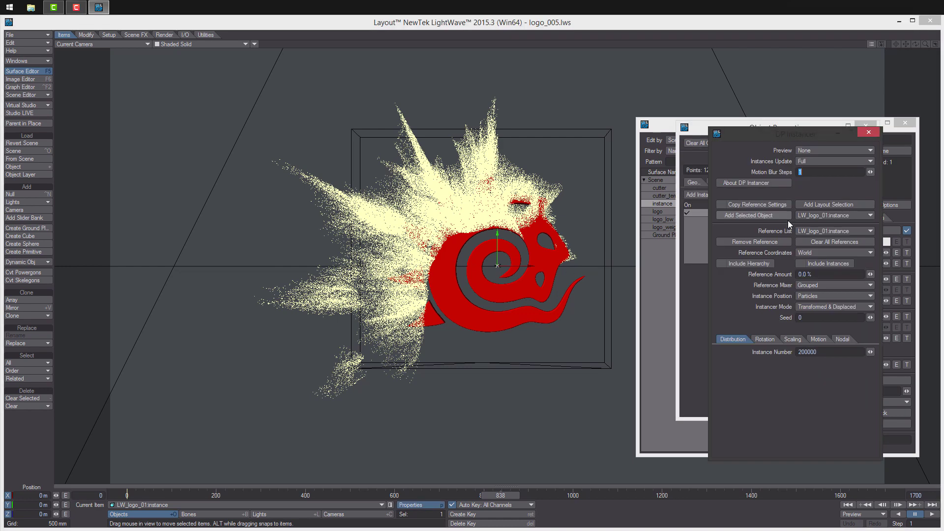
pyautogui.click(799, 339)
pyautogui.click(800, 352)
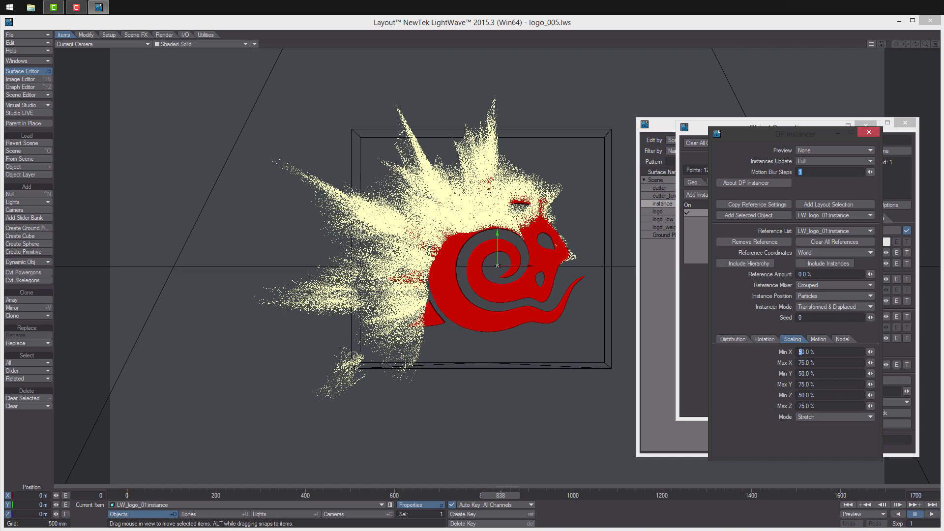
pyautogui.write('3')
pyautogui.click(798, 373)
pyautogui.write('30')
pyautogui.doubleClick(802, 395)
pyautogui.write('300')
pyautogui.doubleClick(799, 406)
pyautogui.press('BackSpace')
pyautogui.doubleClick(801, 384)
pyautogui.write('60')
pyautogui.doubleClick(798, 364)
pyautogui.write('60')
# - Check the rescaled instances in VPR, then close the open editors and set the viewport to Textured Shaded Solid
pyautogui.click(205, 44)
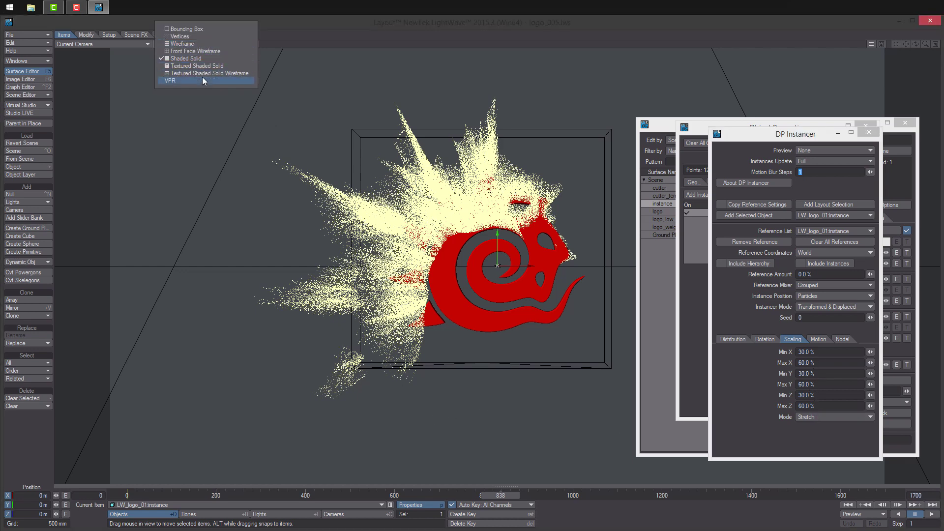
pyautogui.click(202, 79)
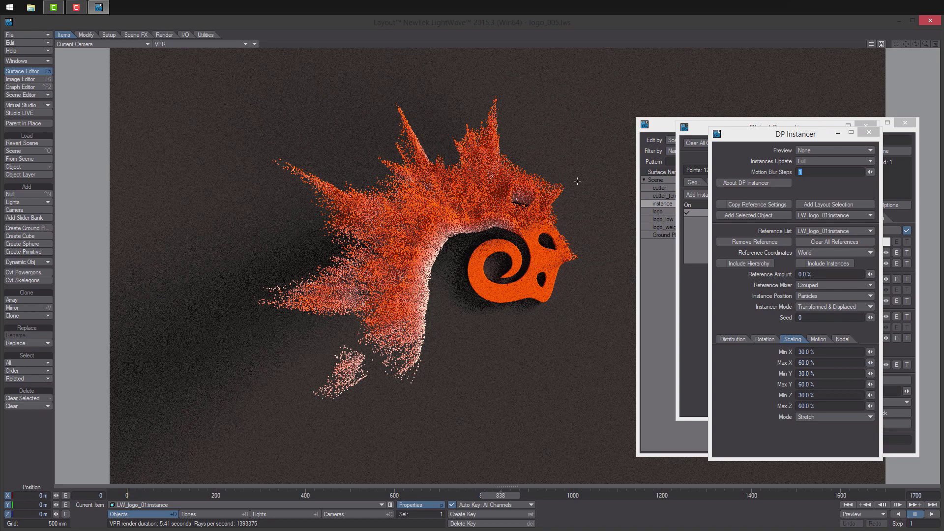
pyautogui.click(871, 133)
pyautogui.click(865, 124)
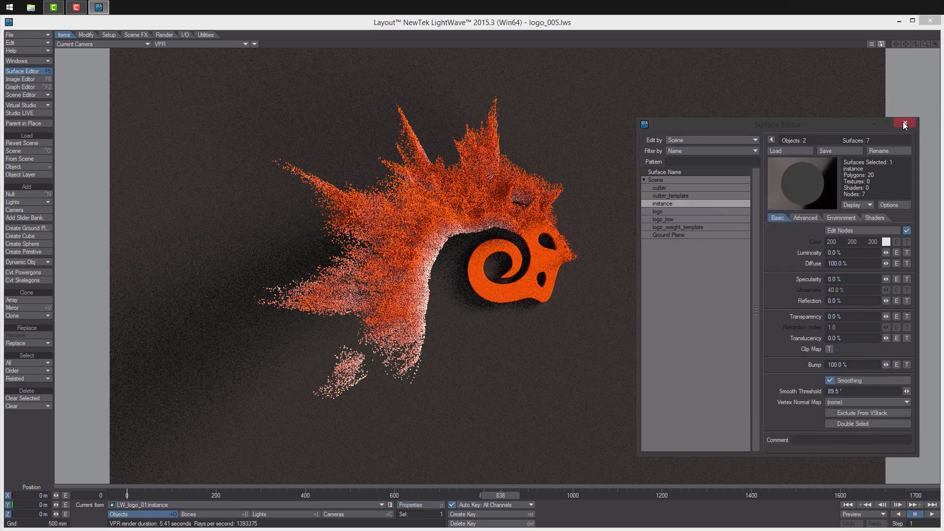
pyautogui.click(905, 124)
pyautogui.click(209, 44)
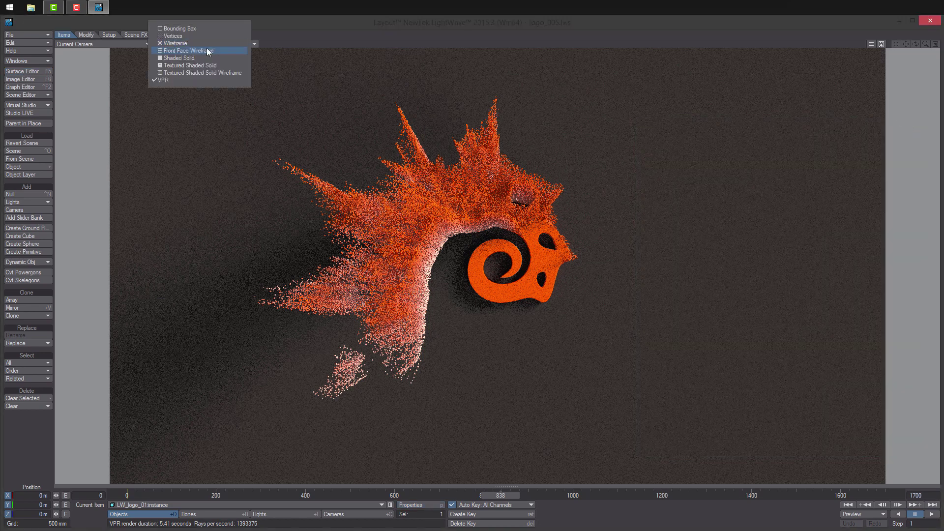
pyautogui.click(213, 67)
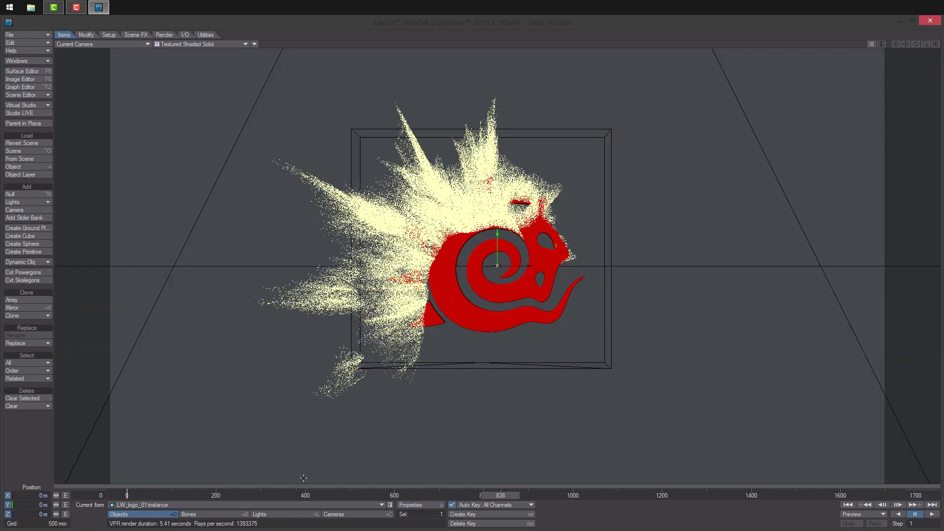
# - Save the scene and render frame 838 through the camera to examine the instanced particles
pyautogui.press('s')
pyautogui.press('Return')
pyautogui.click(359, 514)
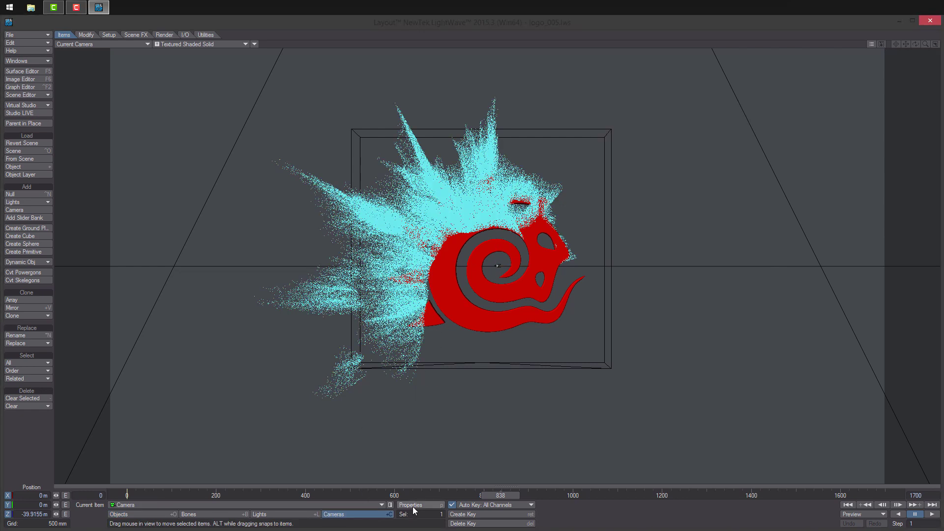
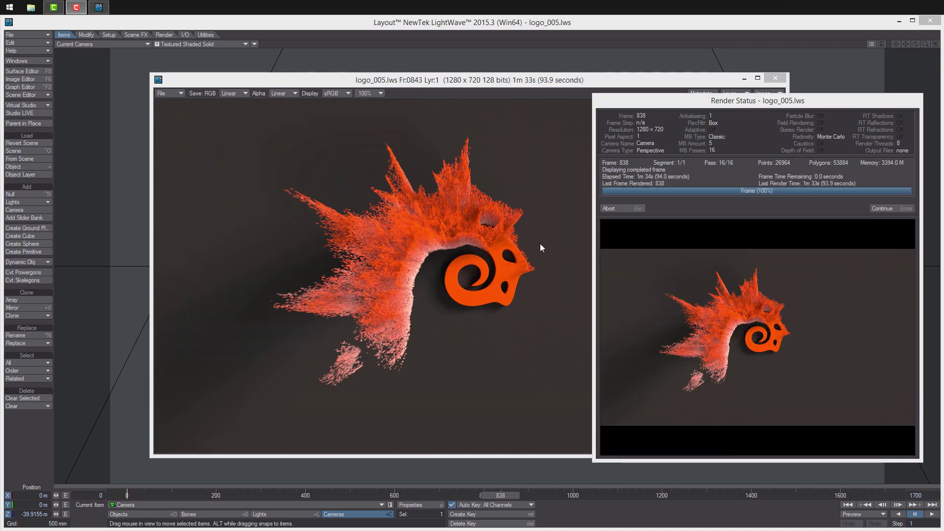
pyautogui.click(884, 209)
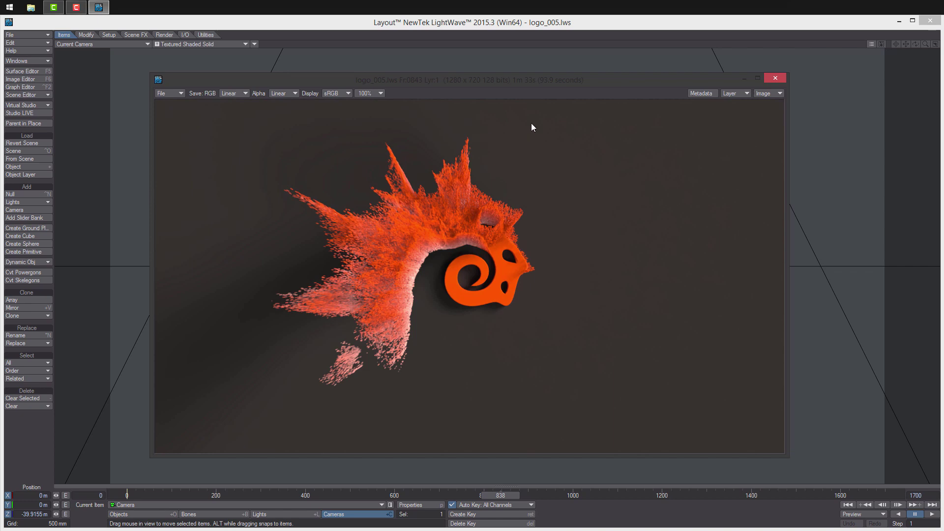
pyautogui.moveTo(489, 80); pyautogui.dragTo(508, 75)
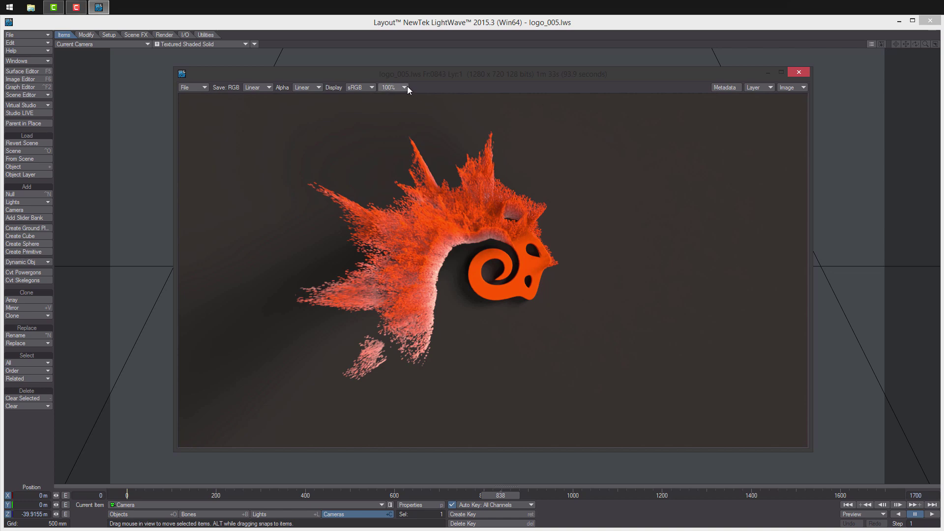
pyautogui.moveTo(485, 74); pyautogui.dragTo(453, 69)
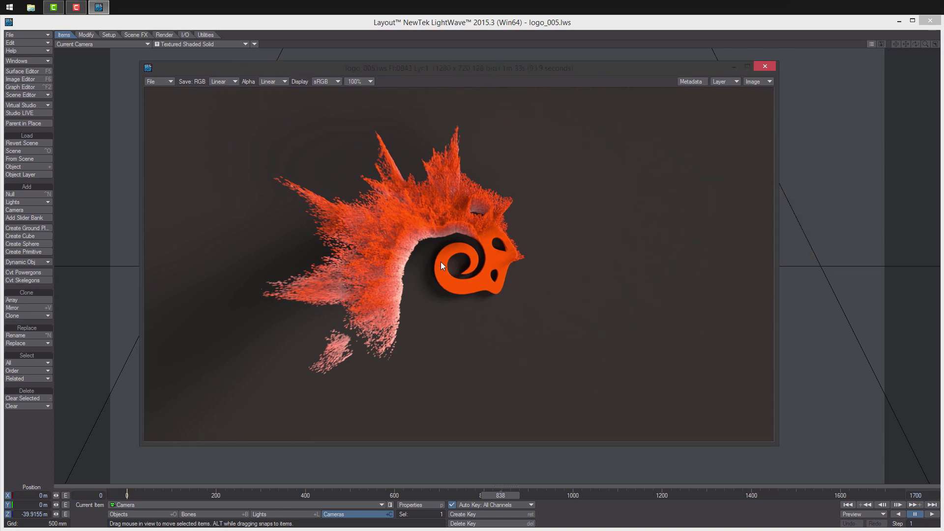
# - Set the light's ambient intensity to 5%
pyautogui.click(283, 514)
pyautogui.click(413, 504)
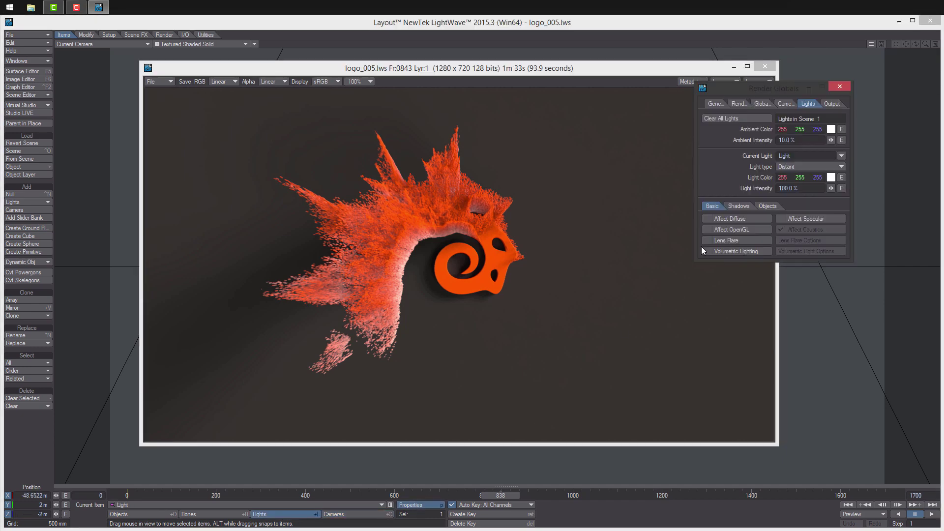
pyautogui.click(798, 138)
pyautogui.write('5')
pyautogui.press('Return')
pyautogui.click(841, 87)
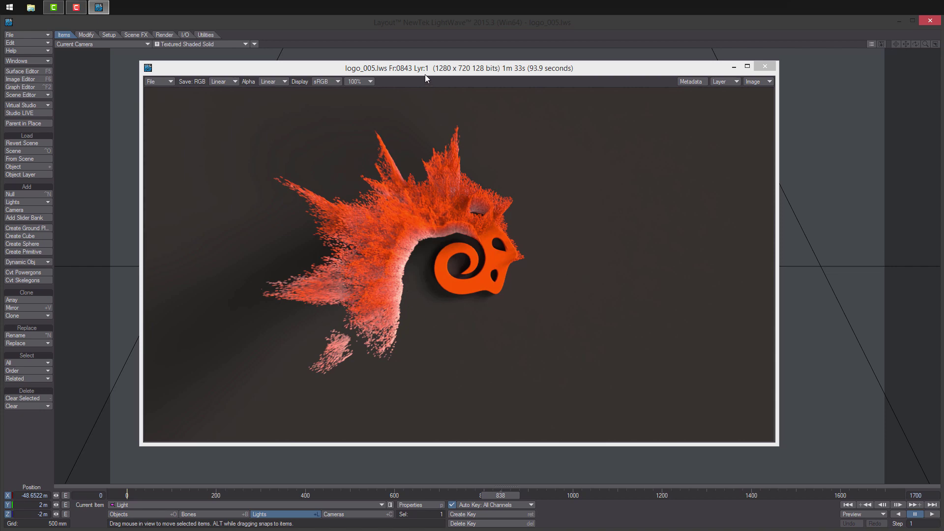
# - Raise the DP Instancer's minimum X, Y and Z scaling on LW_logo_01:instance to 40%
pyautogui.moveTo(423, 69)
pyautogui.mouseDown()
pyautogui.moveTo(445, 71)
pyautogui.moveTo(418, 63)
pyautogui.mouseUp()
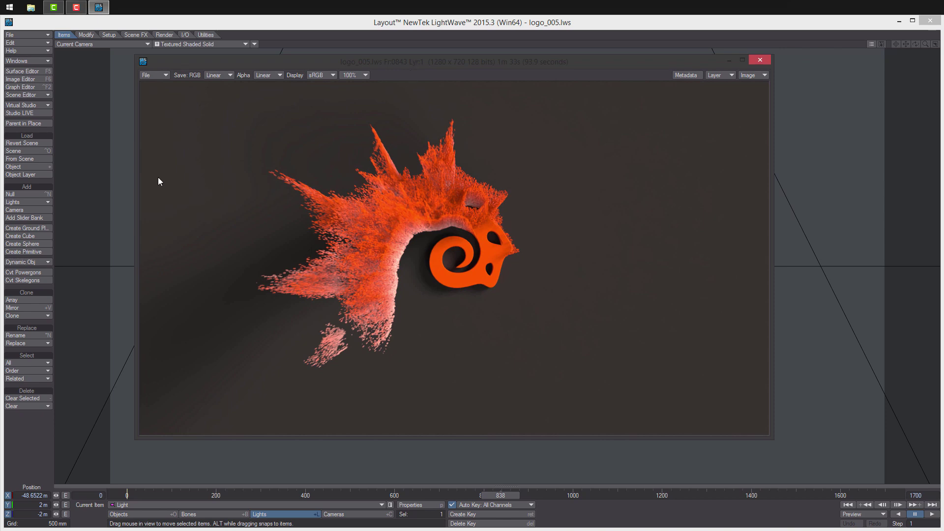
pyautogui.click(368, 513)
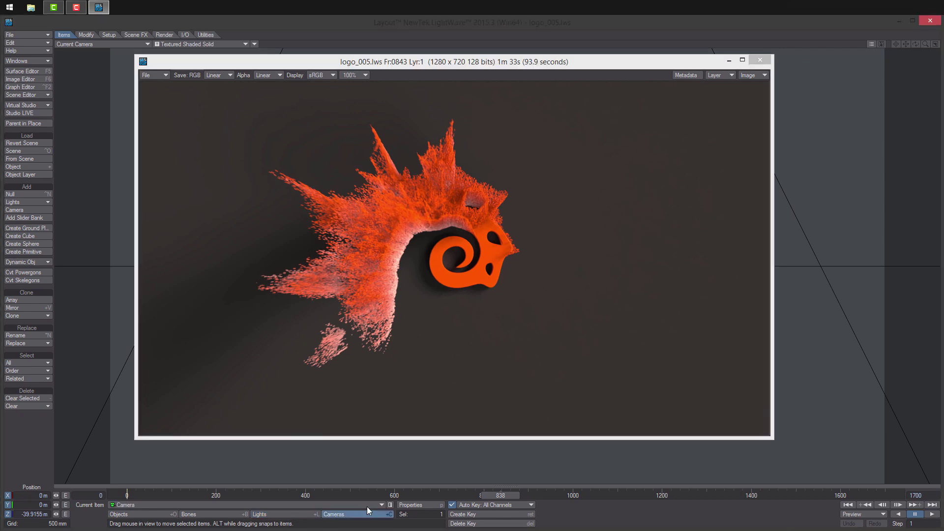
pyautogui.click(166, 514)
pyautogui.click(410, 505)
pyautogui.doubleClick(783, 214)
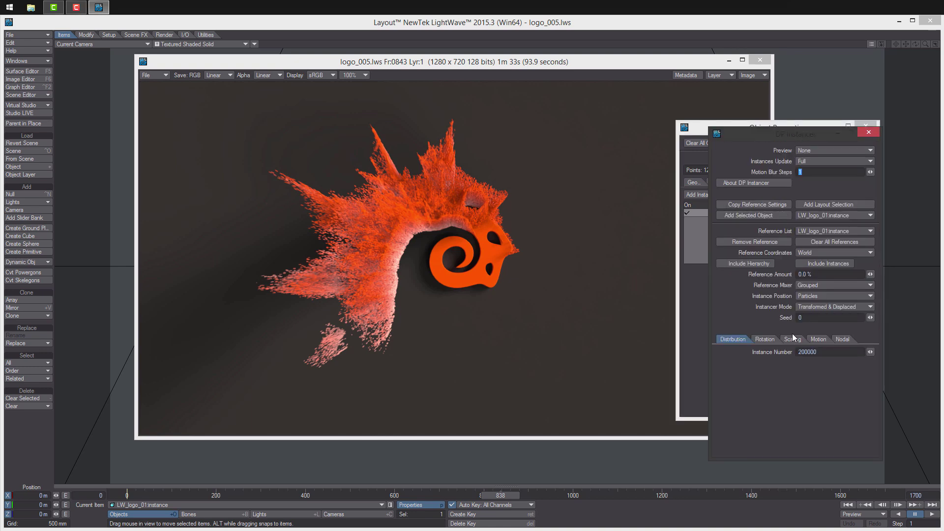
pyautogui.click(792, 339)
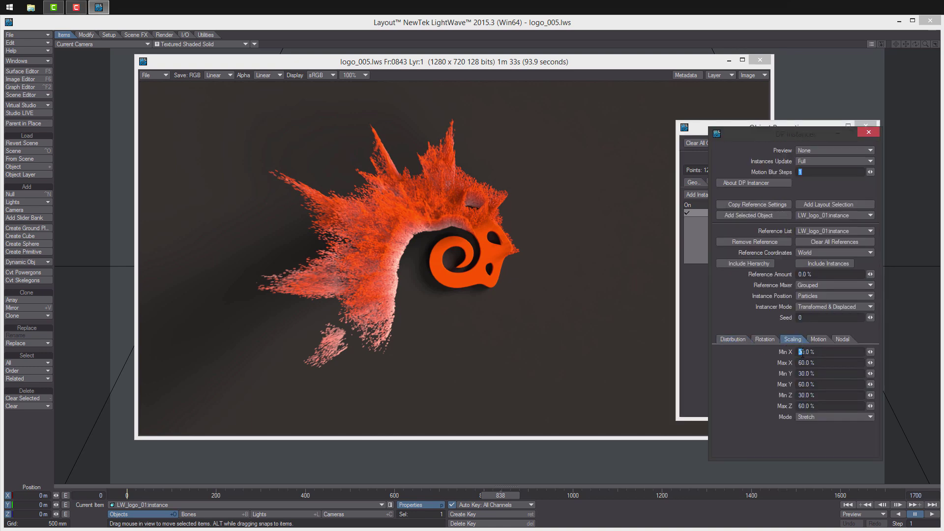
pyautogui.write('5')
pyautogui.click(800, 352)
pyautogui.write('4')
pyautogui.press('BackSpace')
pyautogui.write('4')
pyautogui.click(801, 395)
pyautogui.press('BackSpace')
pyautogui.write('4')
pyautogui.click(869, 132)
pyautogui.click(865, 123)
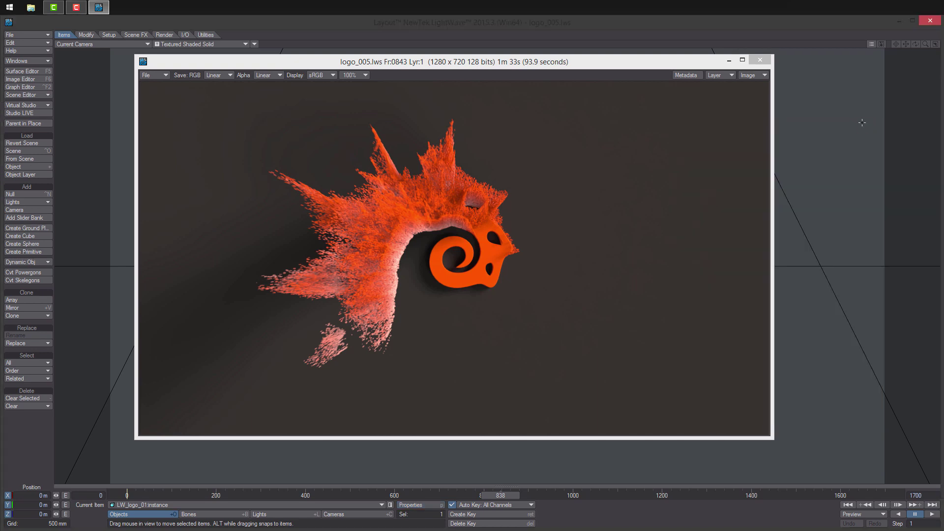
# - Render frame 574 to check the instances and save the scene
pyautogui.press('s')
pyautogui.click(764, 127)
pyautogui.click(761, 60)
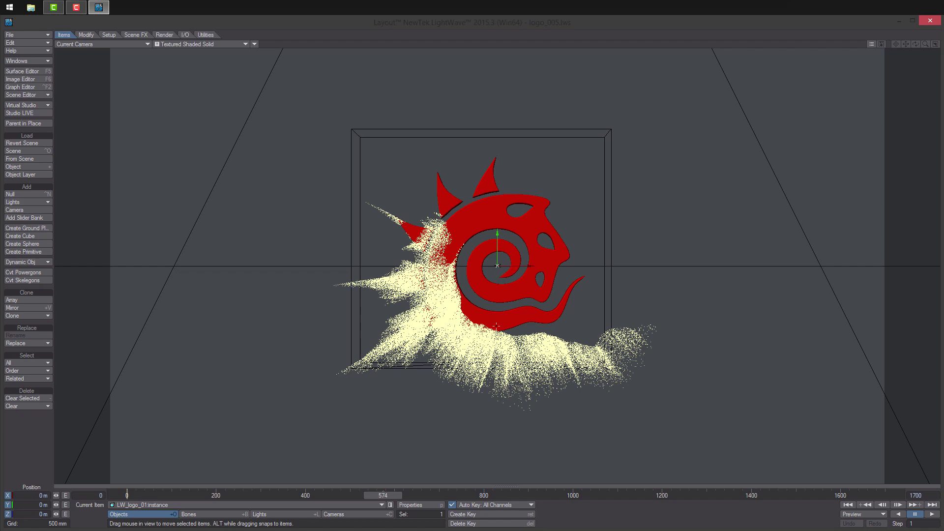
pyautogui.press('F9')
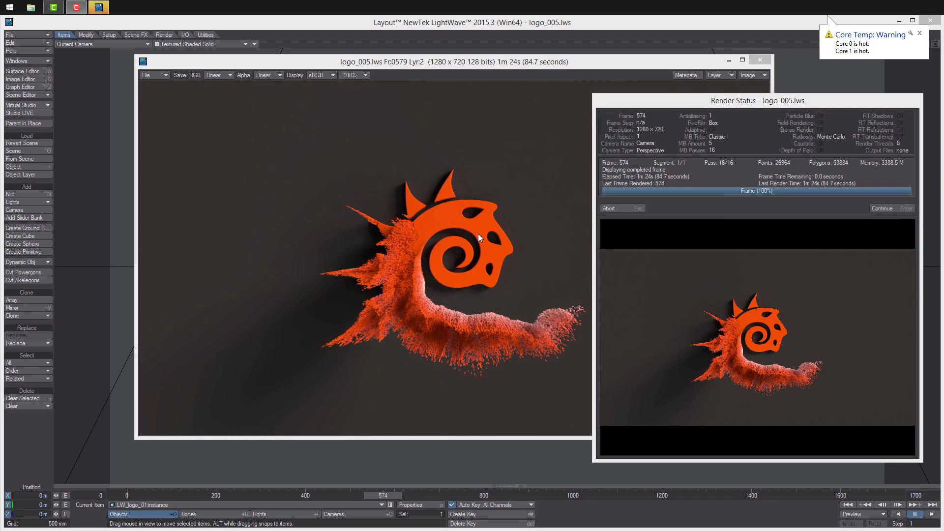
pyautogui.click(881, 209)
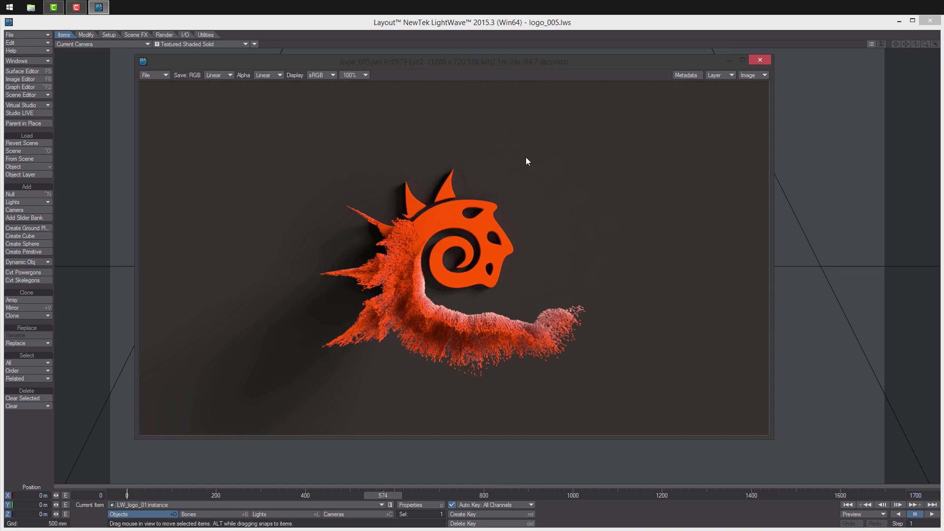
pyautogui.moveTo(402, 63); pyautogui.dragTo(424, 76)
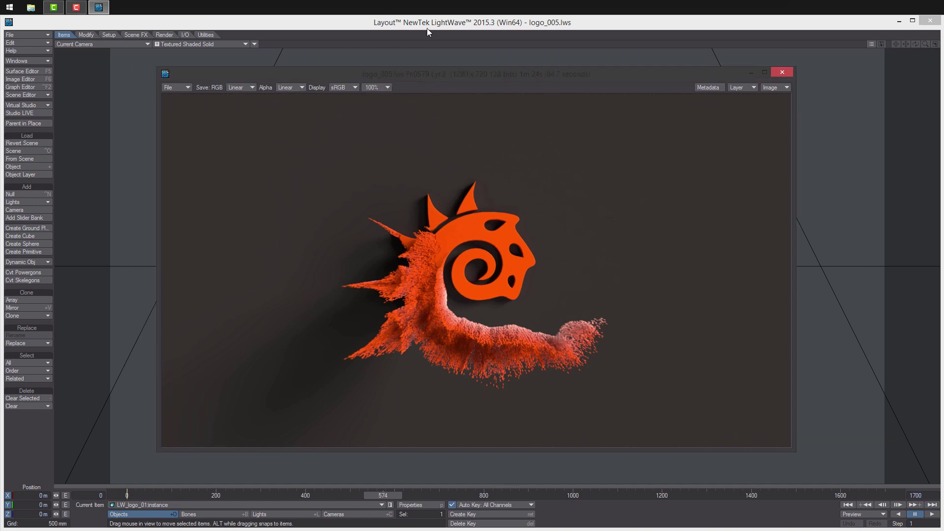
pyautogui.hotkey('ctrl', 's')
pyautogui.press('Return')
pyautogui.press('Return')
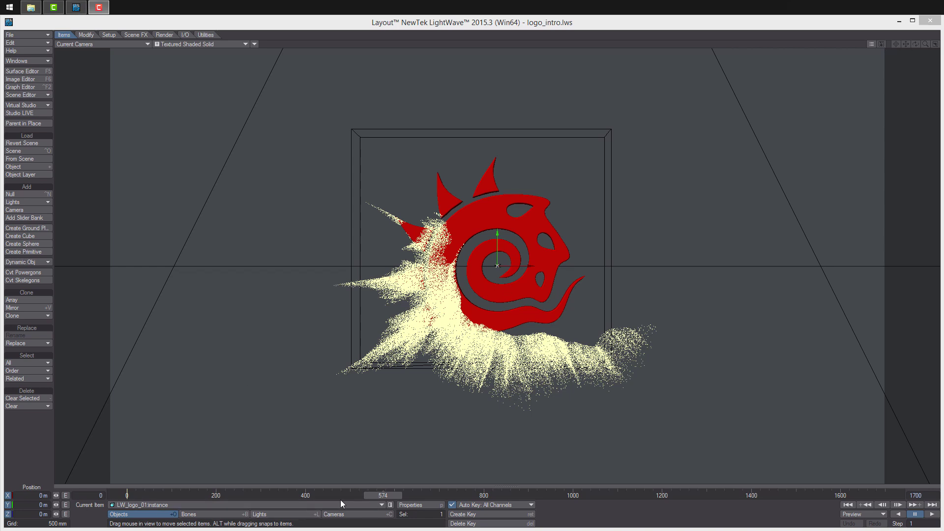
# - Return to frame 0 and pull the camera back to a Z position of -47.6055 m
pyautogui.moveTo(377, 495); pyautogui.dragTo(127, 495)
pyautogui.click(335, 517)
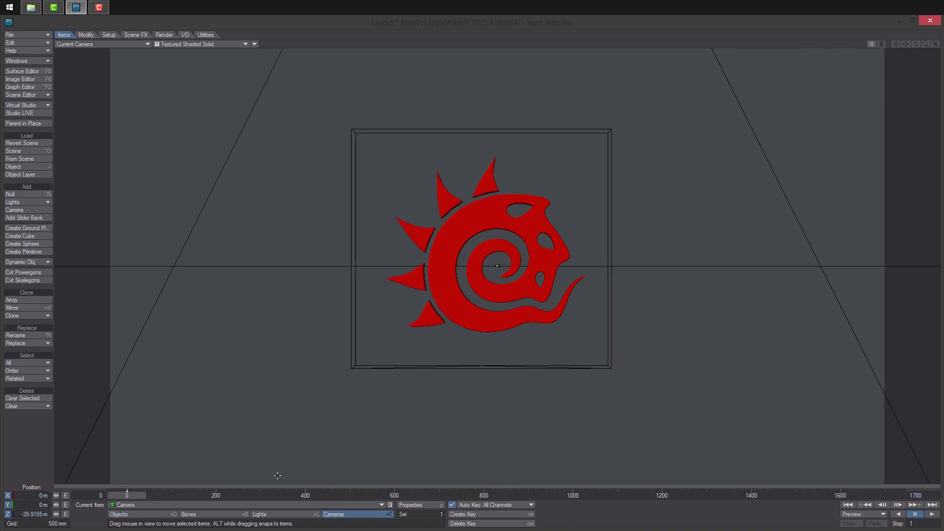
pyautogui.moveTo(57, 515); pyautogui.dragTo(19, 514)
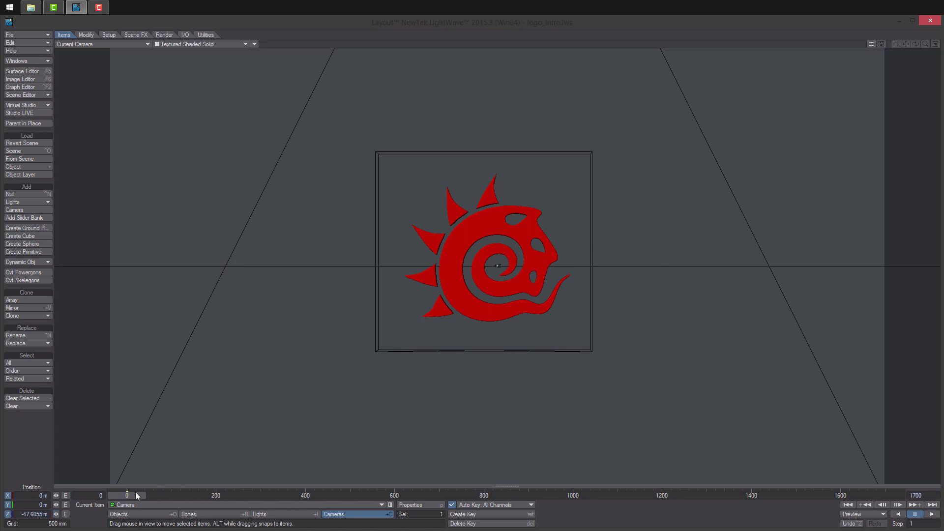
# - Set the DP Instancer's scaling mode on LW_logo_01:instance to Size
pyautogui.click(144, 515)
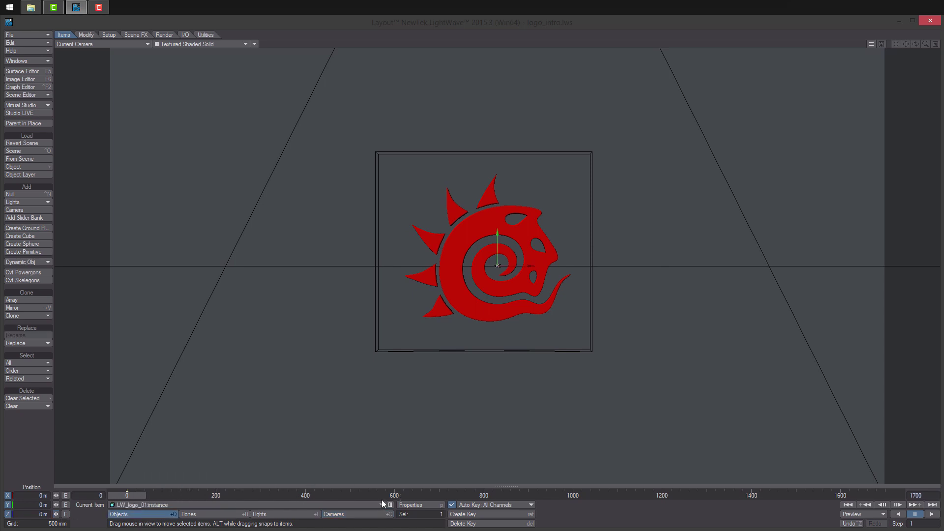
pyautogui.click(408, 506)
pyautogui.click(850, 158)
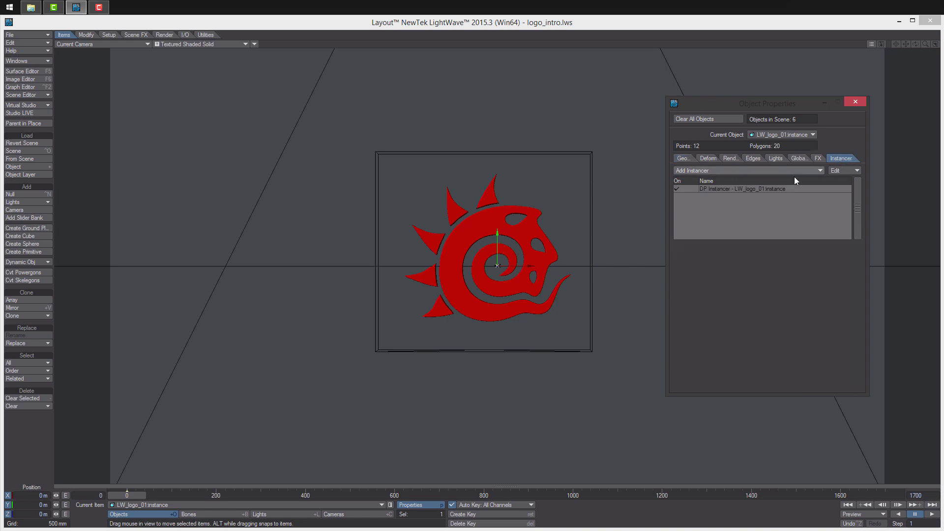
pyautogui.doubleClick(783, 188)
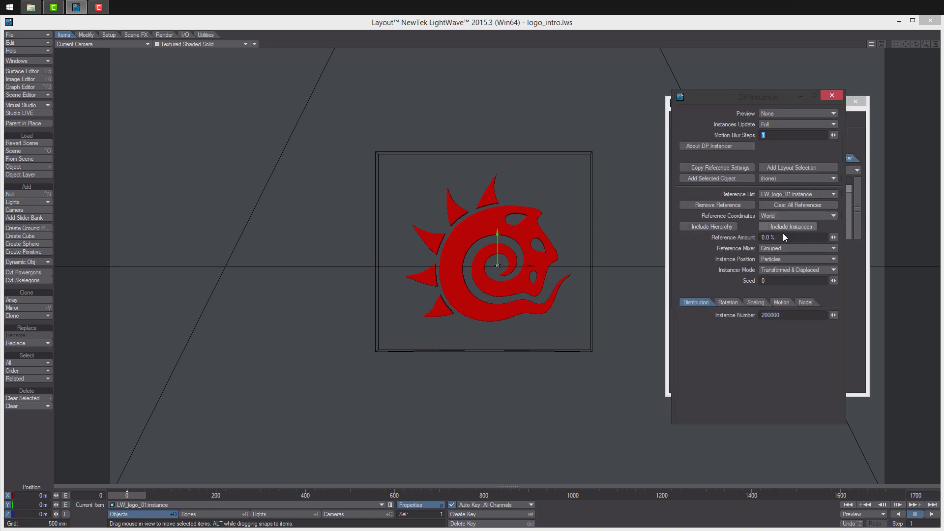
pyautogui.moveTo(778, 98); pyautogui.dragTo(744, 97)
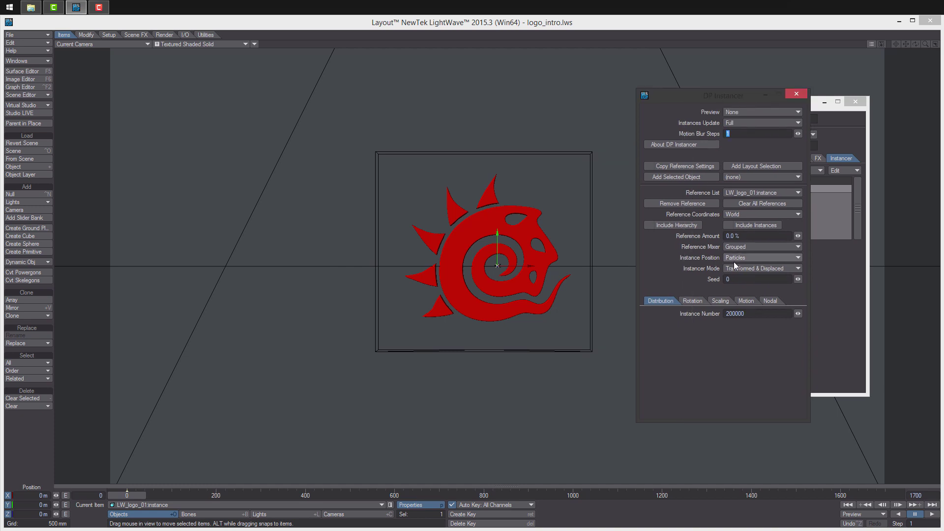
pyautogui.click(722, 301)
pyautogui.click(755, 378)
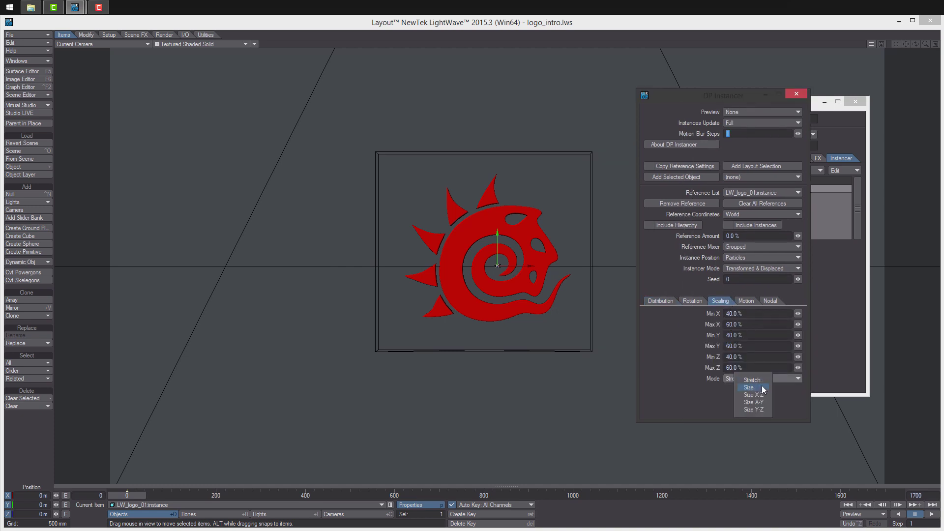
pyautogui.click(753, 387)
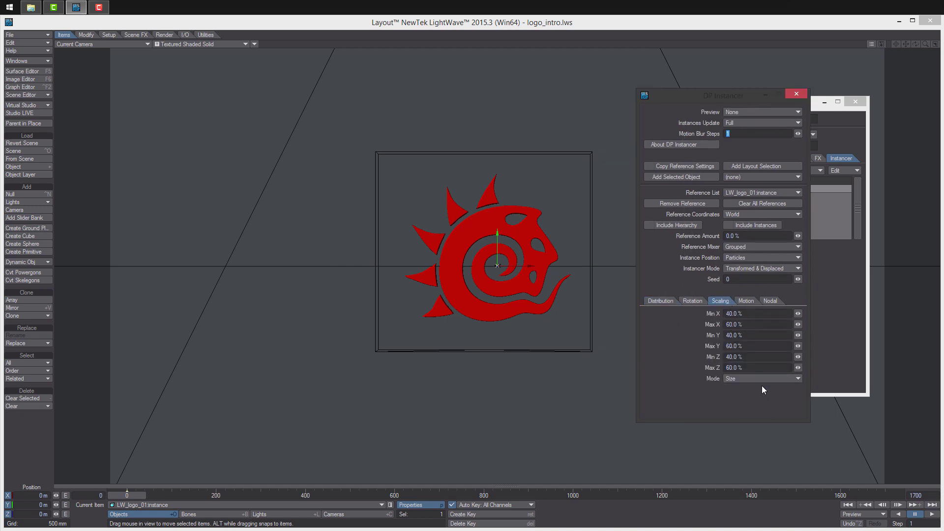
pyautogui.click(797, 93)
pyautogui.click(871, 104)
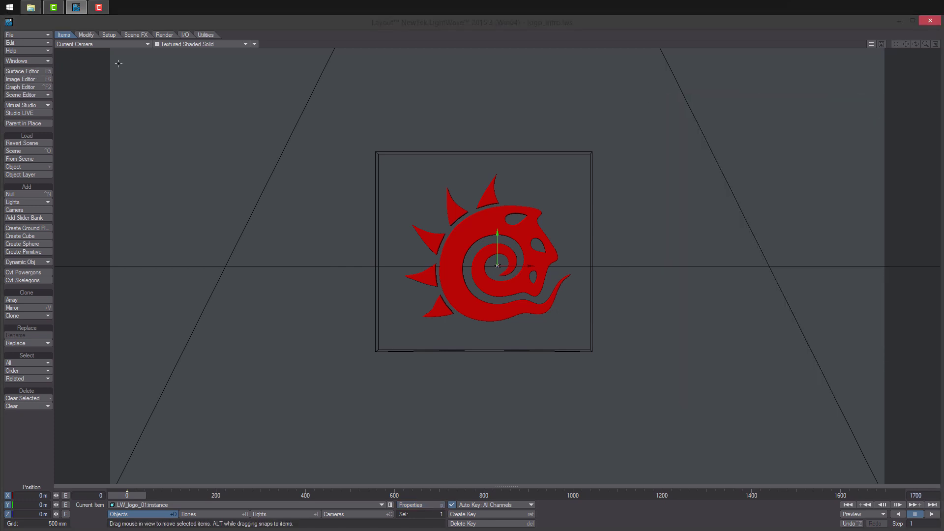
# - Open the camera's properties in Render Globals and go to frame 691
pyautogui.click(336, 514)
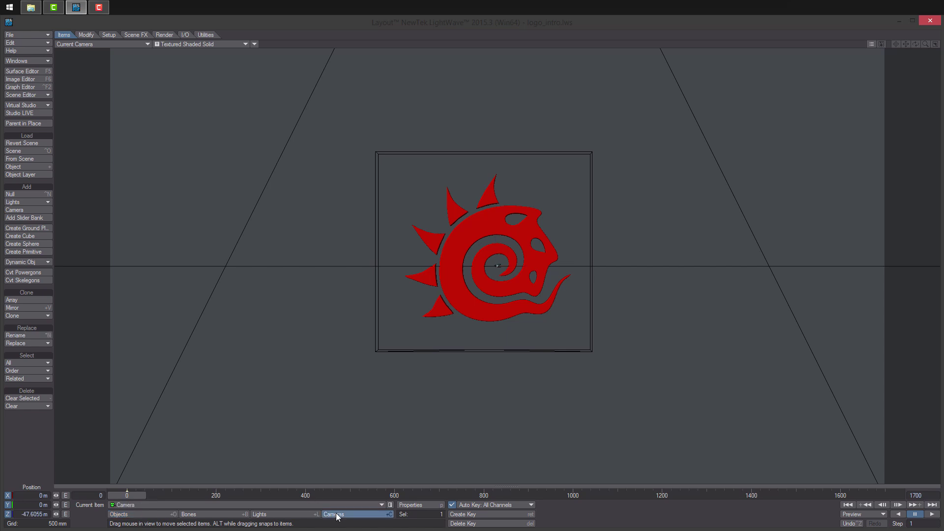
pyautogui.click(419, 506)
pyautogui.moveTo(155, 107); pyautogui.dragTo(797, 61)
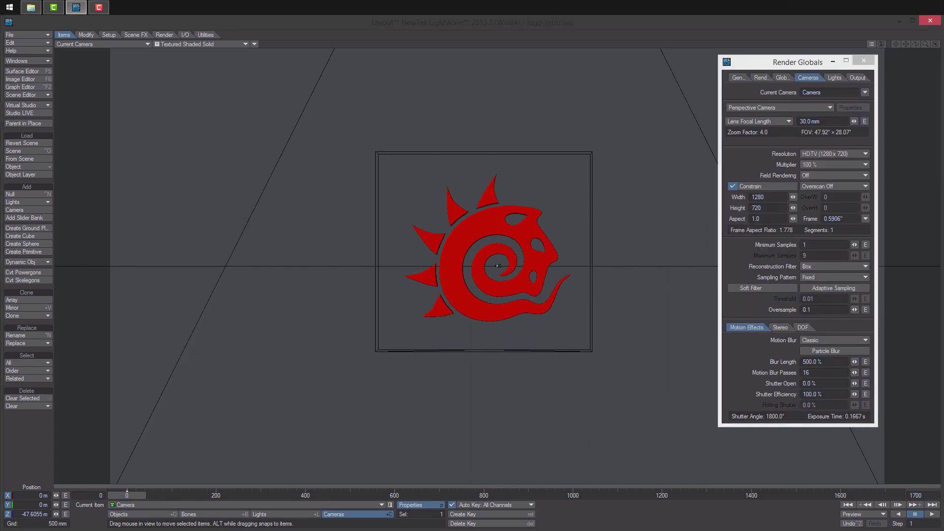
pyautogui.click(396, 495)
pyautogui.click(473, 497)
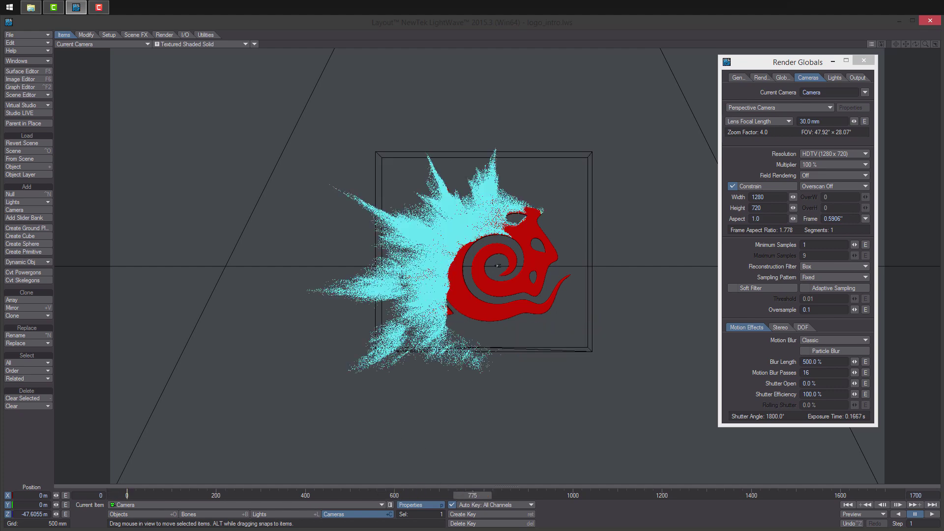
pyautogui.click(435, 496)
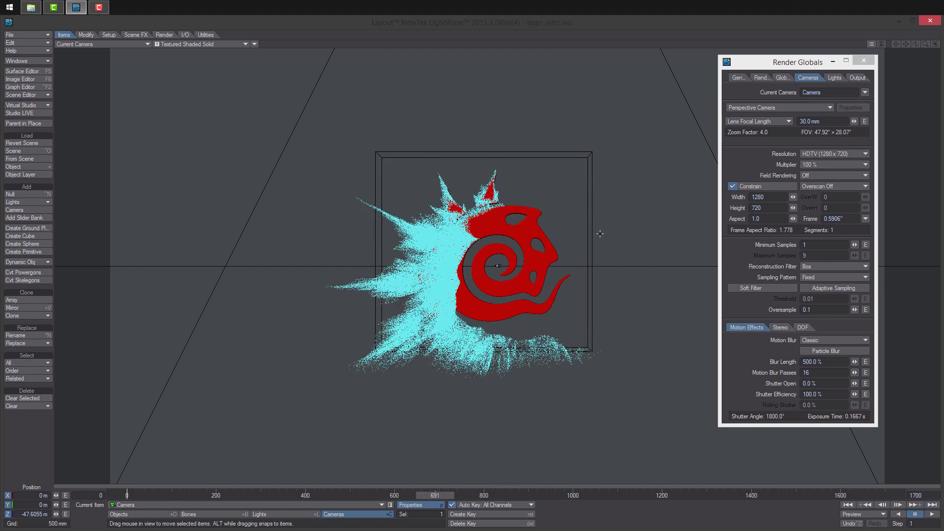
# - Set the Ray Recursion Limit in the render settings to 16
pyautogui.moveTo(760, 63); pyautogui.dragTo(699, 80)
pyautogui.click(704, 99)
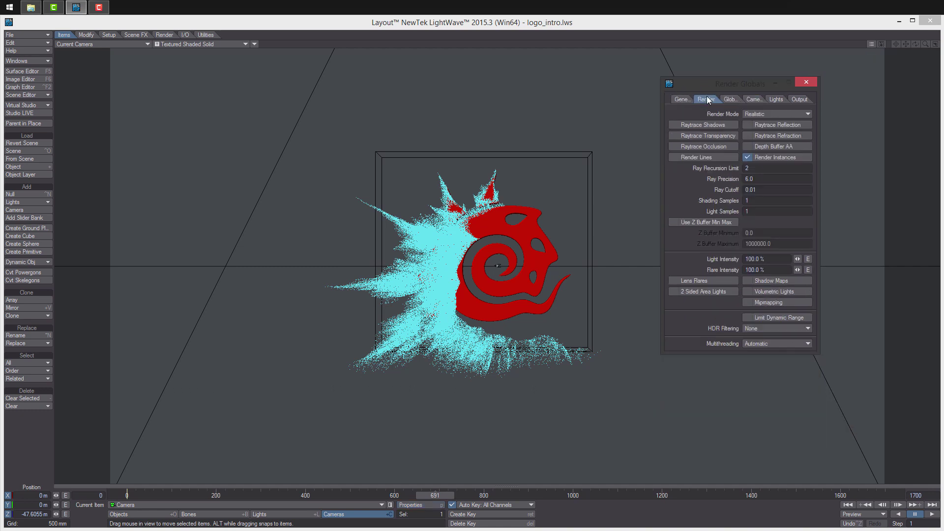
pyautogui.click(757, 167)
pyautogui.write('16')
# - Set the radiosity Indirect Bounces to 1, check the camera and light settings, and close Render Globals
pyautogui.click(730, 99)
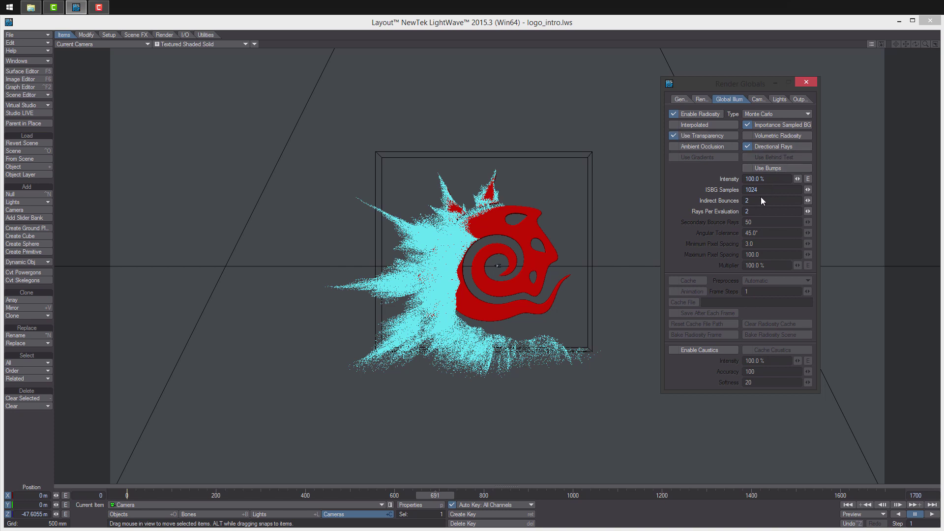
pyautogui.moveTo(754, 201); pyautogui.dragTo(731, 199)
pyautogui.click(758, 99)
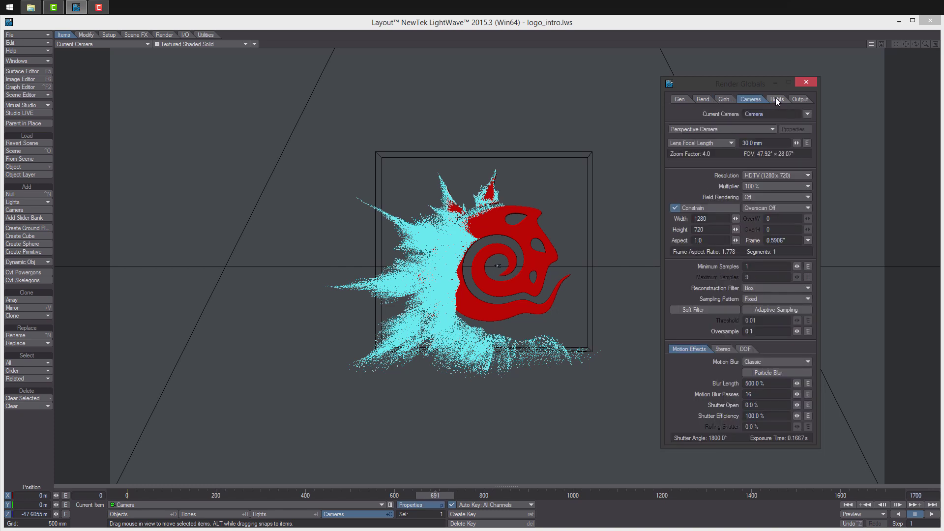
pyautogui.click(776, 98)
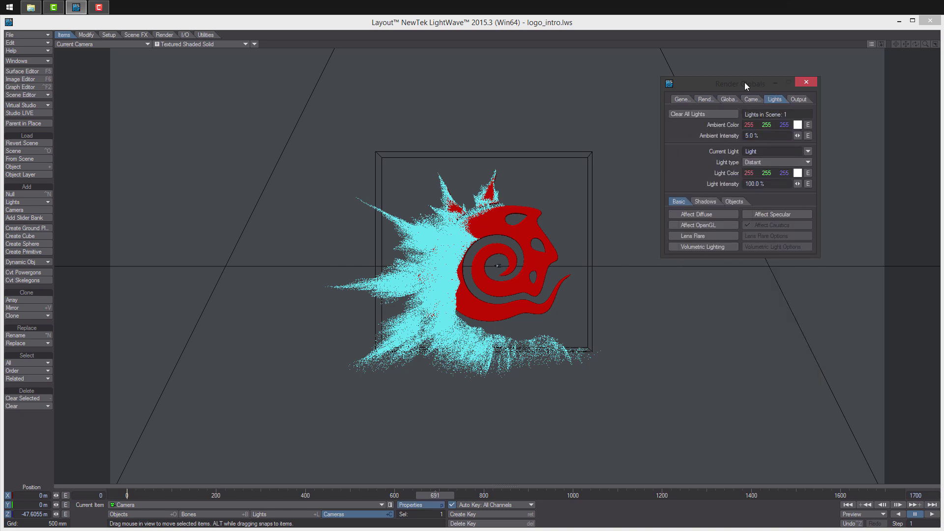
pyautogui.moveTo(745, 82); pyautogui.dragTo(745, 101)
pyautogui.click(806, 101)
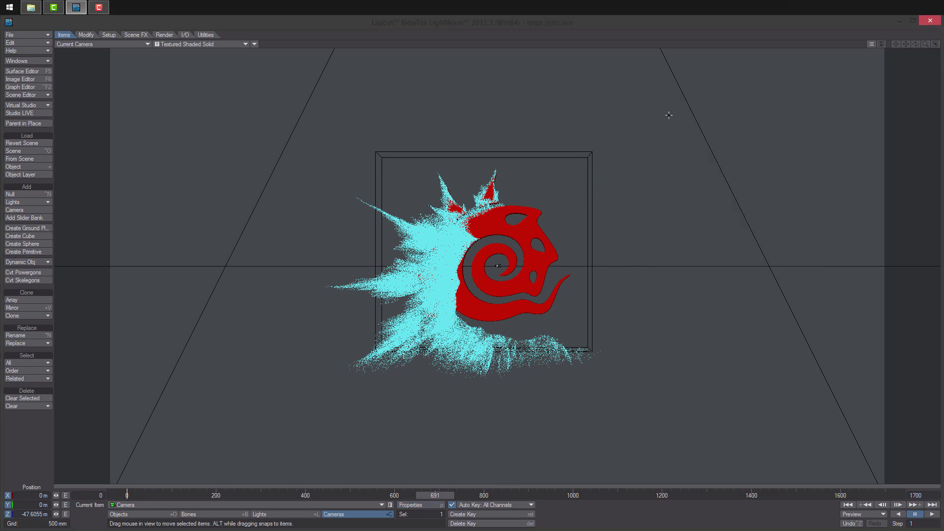
# - Set the Diffuse of the cutter, instance and logo surfaces to 75% in the Surface Editor
pyautogui.click(164, 35)
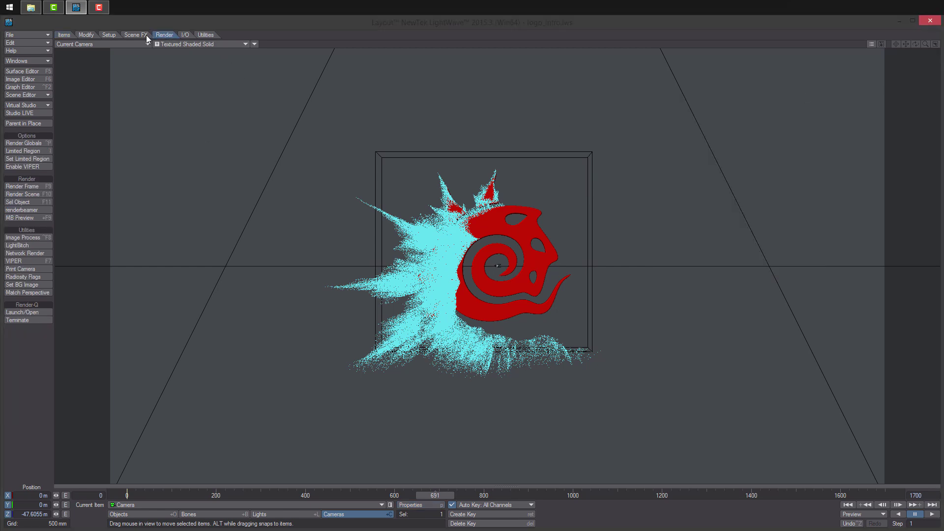
pyautogui.click(28, 72)
pyautogui.moveTo(727, 164); pyautogui.dragTo(769, 124)
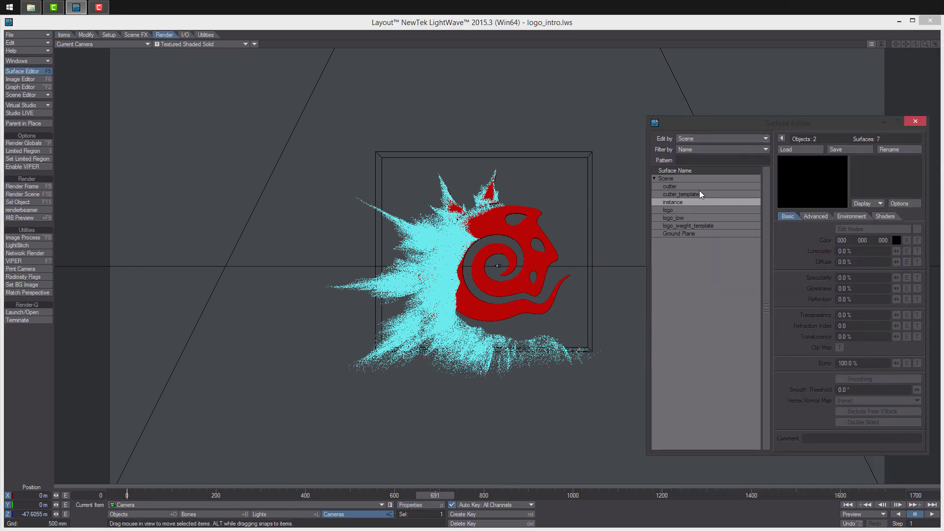
pyautogui.click(700, 188)
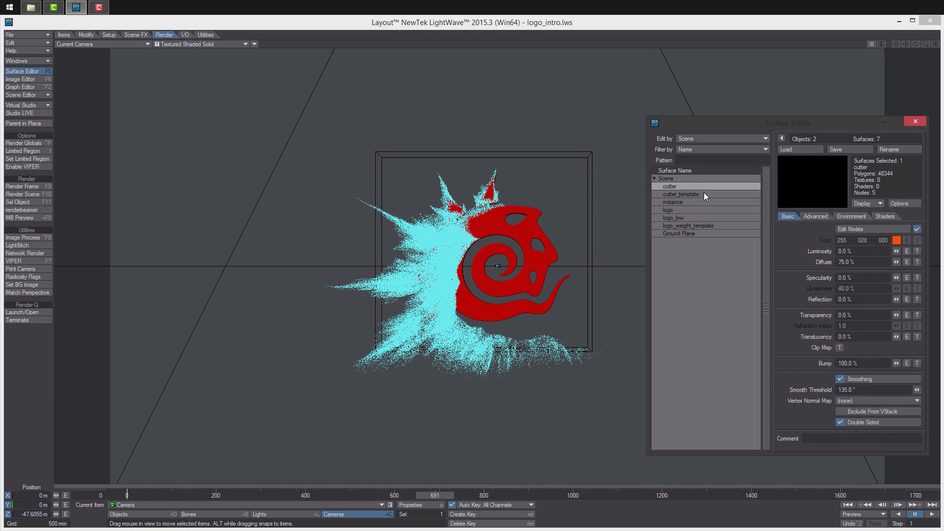
pyautogui.keyDown('ctrl'); pyautogui.click(705, 201); pyautogui.keyUp('ctrl')
pyautogui.keyDown('ctrl'); pyautogui.click(703, 210); pyautogui.keyUp('ctrl')
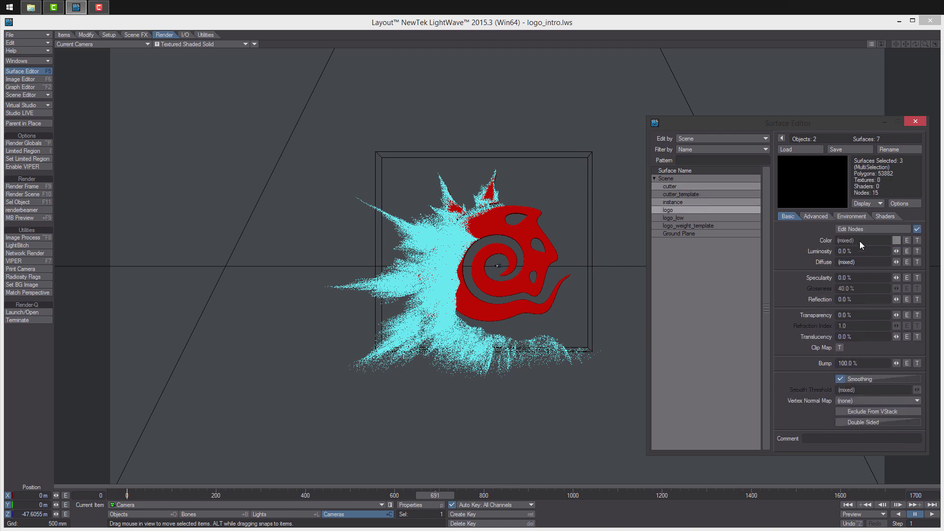
pyautogui.click(866, 262)
pyautogui.write('75')
pyautogui.press('Return')
pyautogui.click(721, 247)
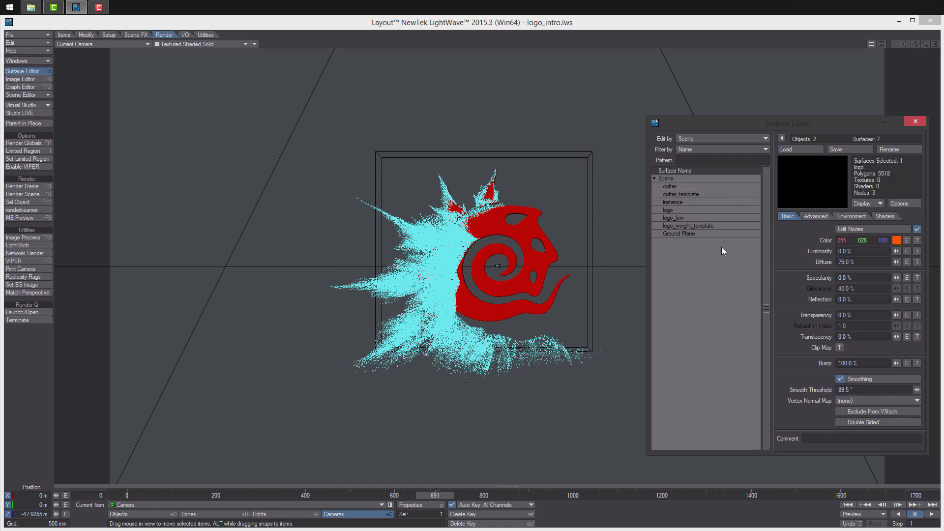
# - Add a Gradient node to the instance surface's node network and feed its Input from the particle info node's Rel. Age
pyautogui.click(690, 203)
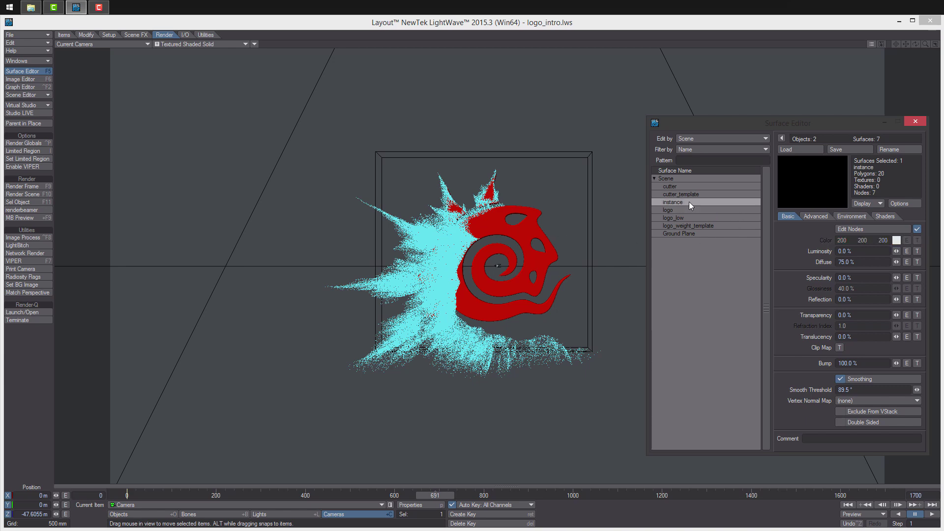
pyautogui.click(853, 228)
pyautogui.keyDown('alt'); pyautogui.moveTo(762, 291); pyautogui.dragTo(659, 297); pyautogui.keyUp('alt')
pyautogui.rightClick(659, 297)
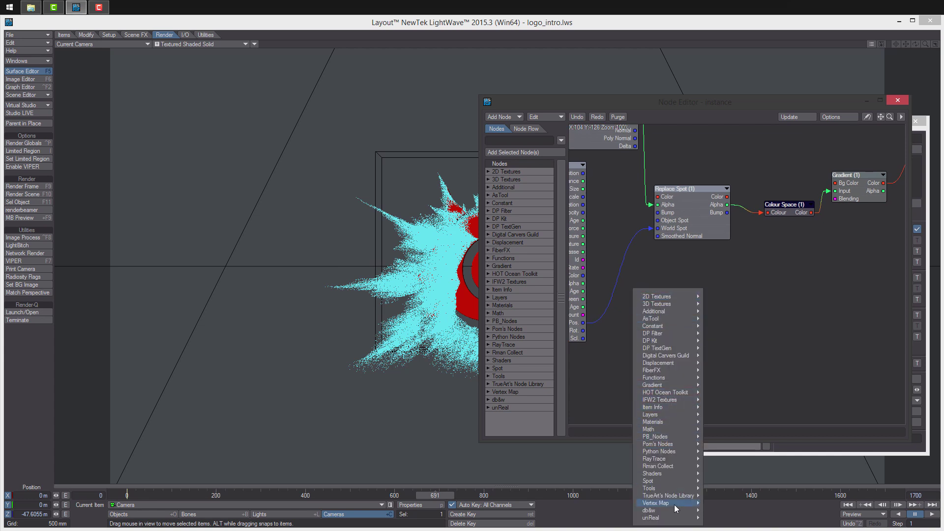
pyautogui.moveTo(679, 386)
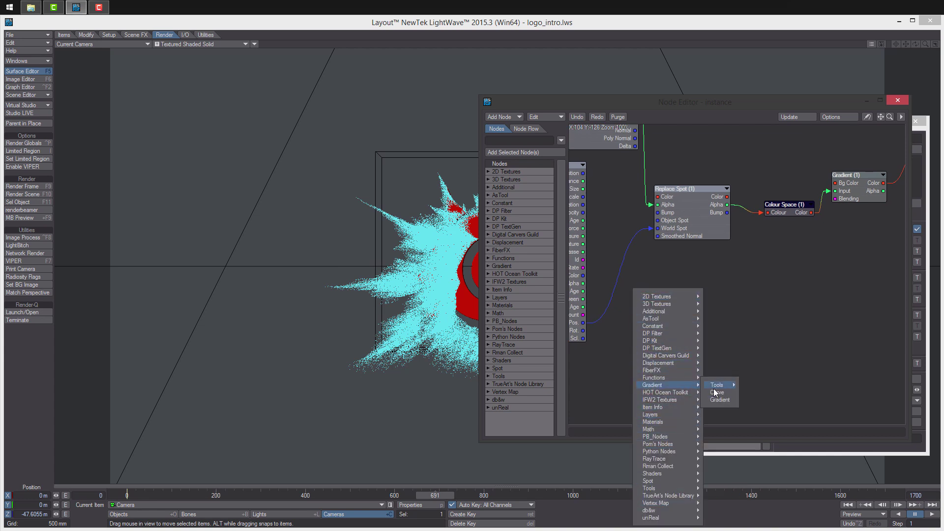
pyautogui.click(721, 395)
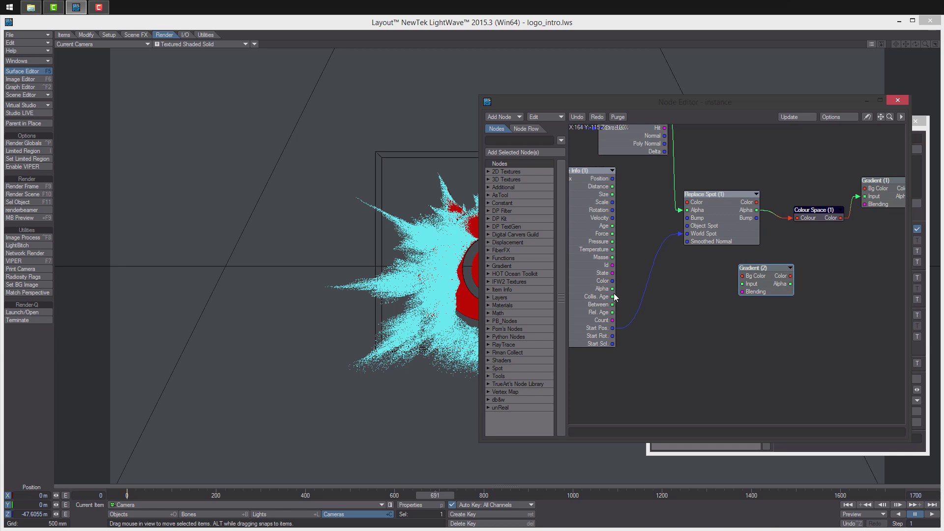
pyautogui.moveTo(612, 312); pyautogui.dragTo(743, 285)
# - Give Gradient (2) a 100% alpha key at about 0.53 and a second key with 0% alpha at about 0.6
pyautogui.keyDown('alt'); pyautogui.moveTo(811, 299); pyautogui.dragTo(799, 273); pyautogui.keyUp('alt')
pyautogui.doubleClick(798, 273)
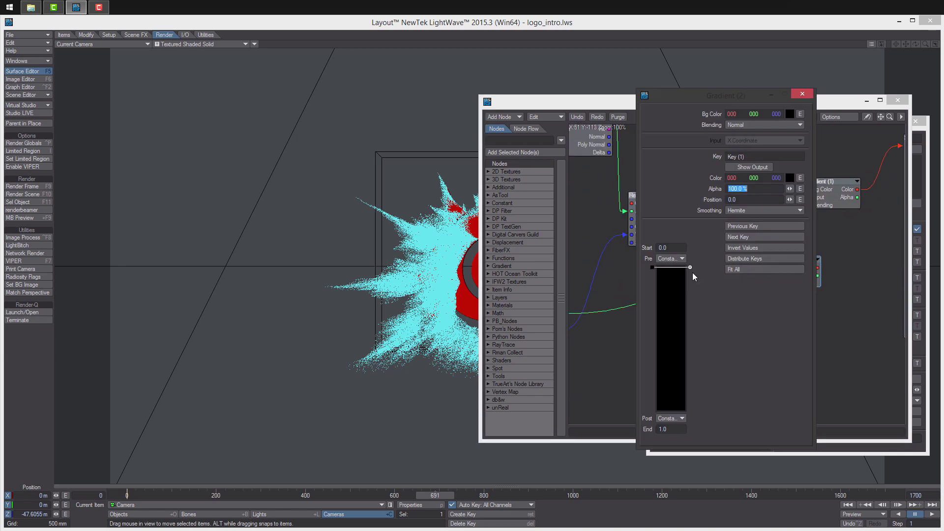
pyautogui.moveTo(680, 375); pyautogui.dragTo(673, 416)
pyautogui.write('0')
pyautogui.press('Return')
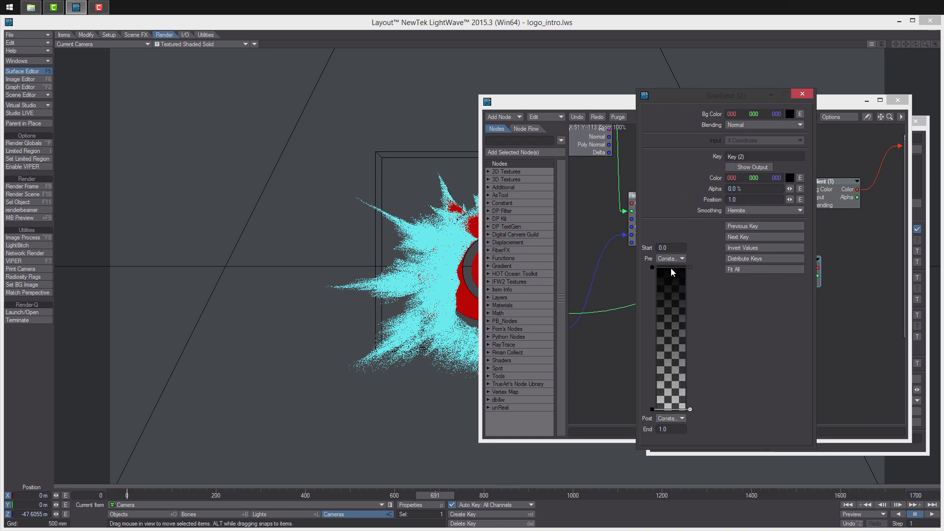
pyautogui.moveTo(671, 267)
pyautogui.mouseDown()
pyautogui.moveTo(682, 365)
pyautogui.moveTo(683, 347)
pyautogui.mouseUp()
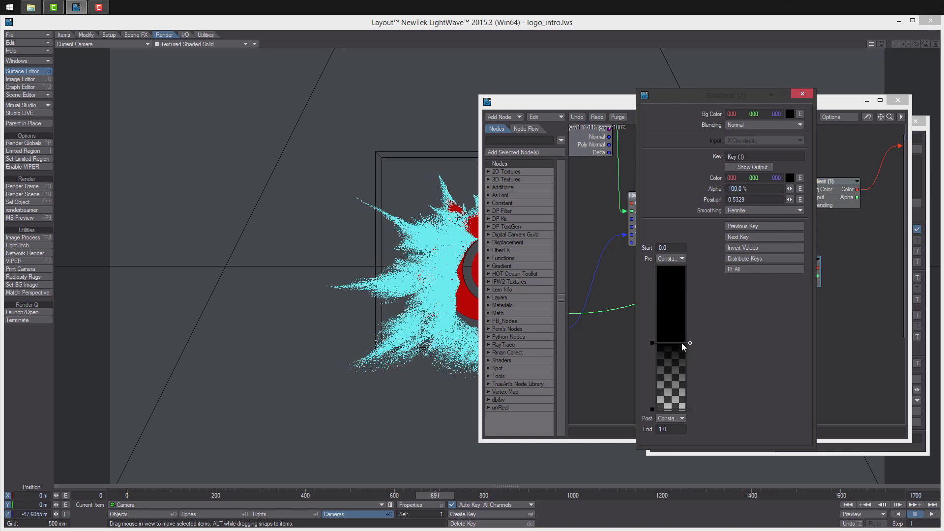
pyautogui.moveTo(677, 410); pyautogui.dragTo(679, 352)
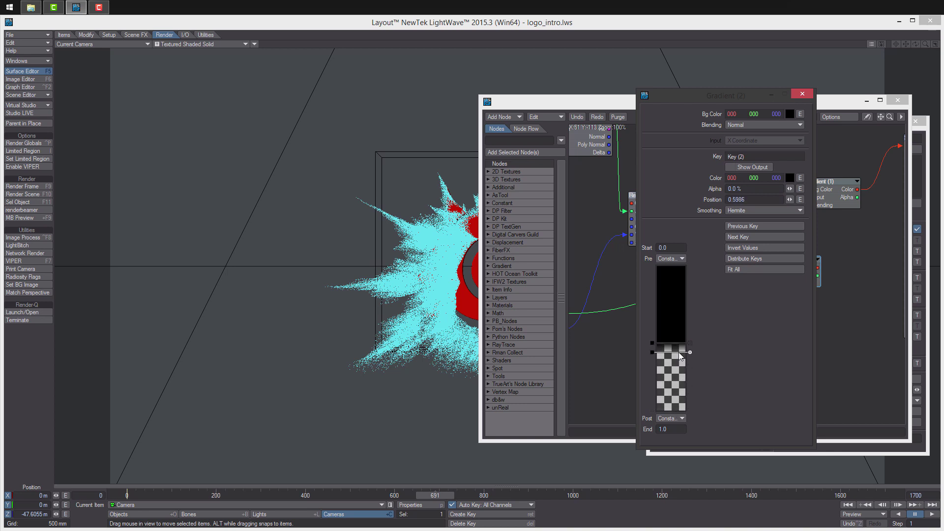
pyautogui.click(802, 95)
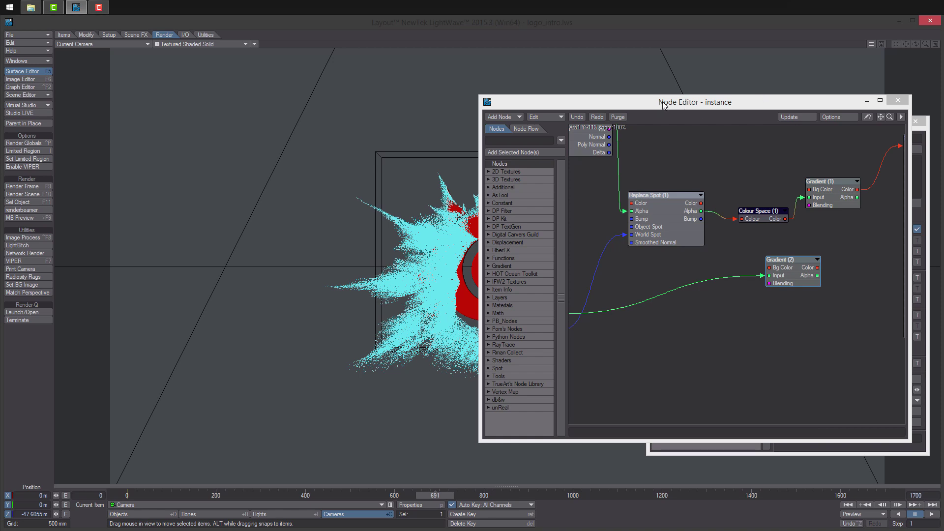
# - Preview the particle frame with VPR and return to the shaded viewport display
pyautogui.moveTo(664, 105); pyautogui.dragTo(772, 118)
pyautogui.click(212, 44)
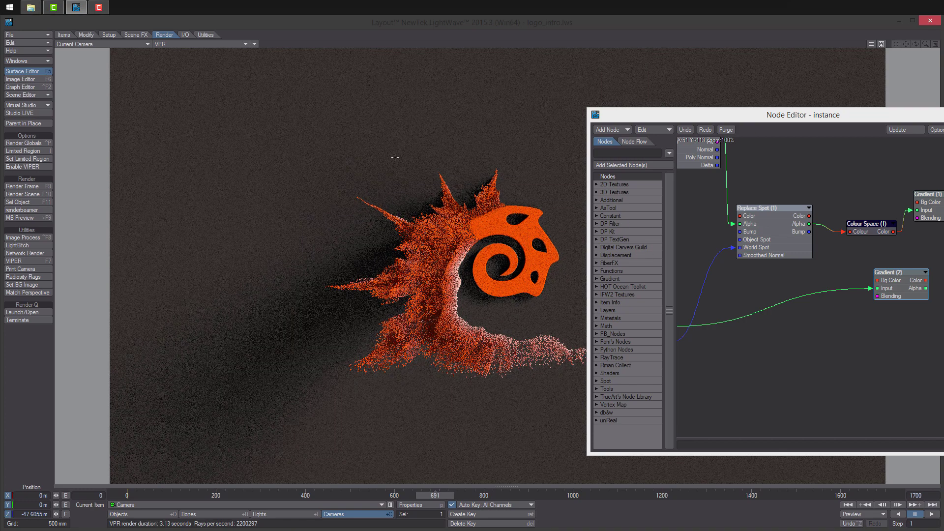
pyautogui.click(203, 42)
pyautogui.click(219, 61)
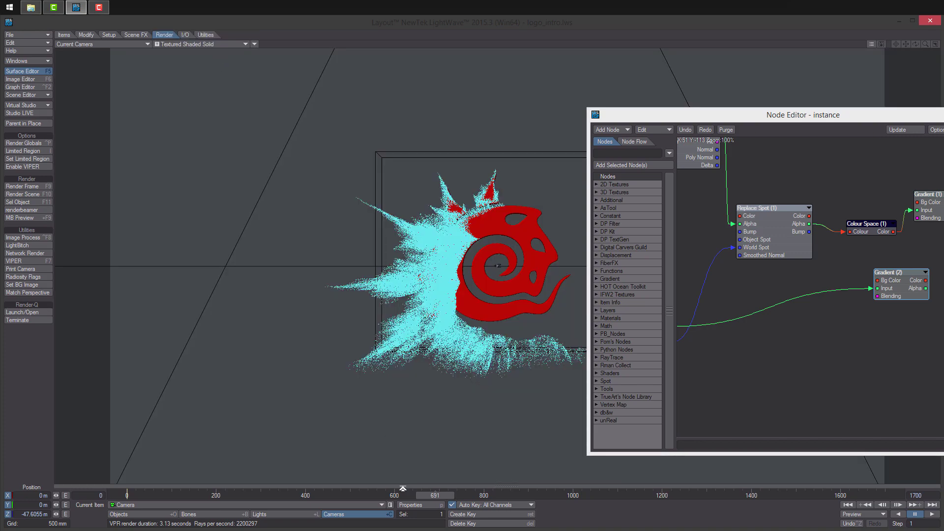
# - Review the render, camera and global illumination settings in Render Globals
pyautogui.hotkey('ctrl', 'p')
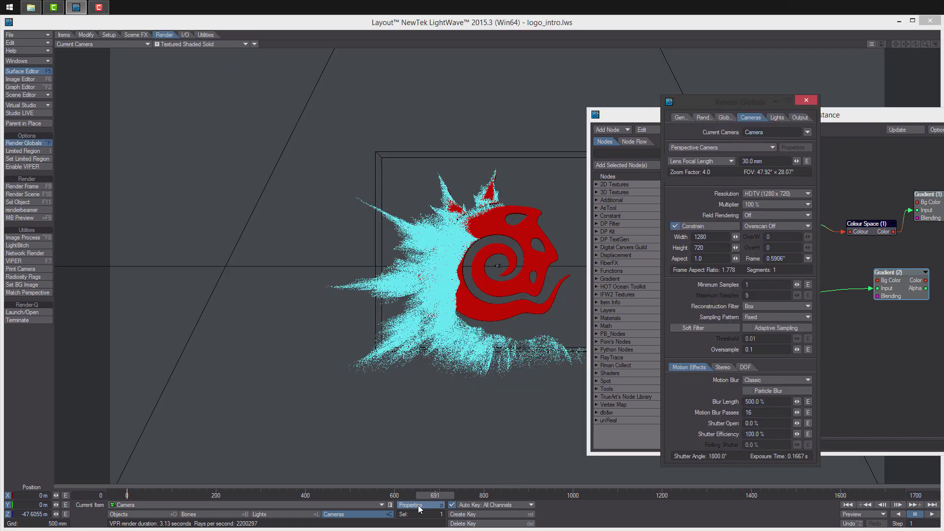
pyautogui.click(706, 118)
pyautogui.click(751, 118)
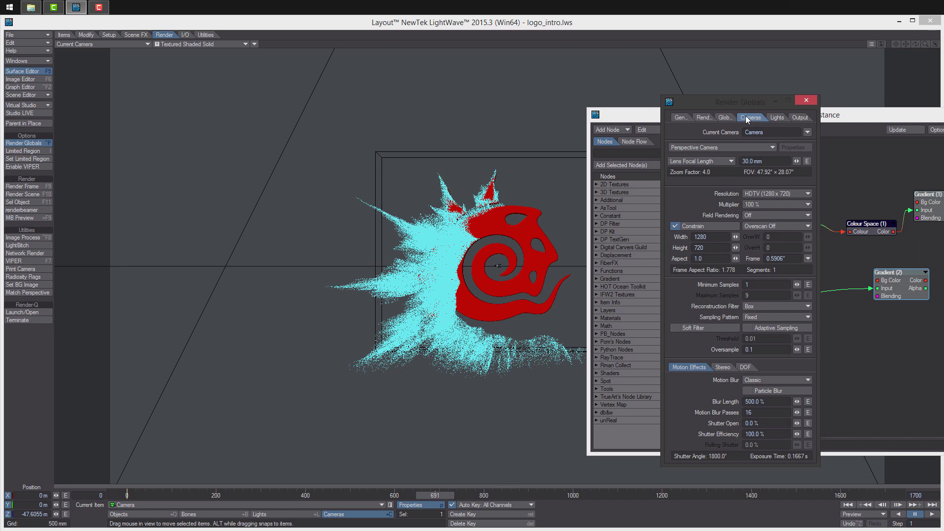
pyautogui.click(724, 118)
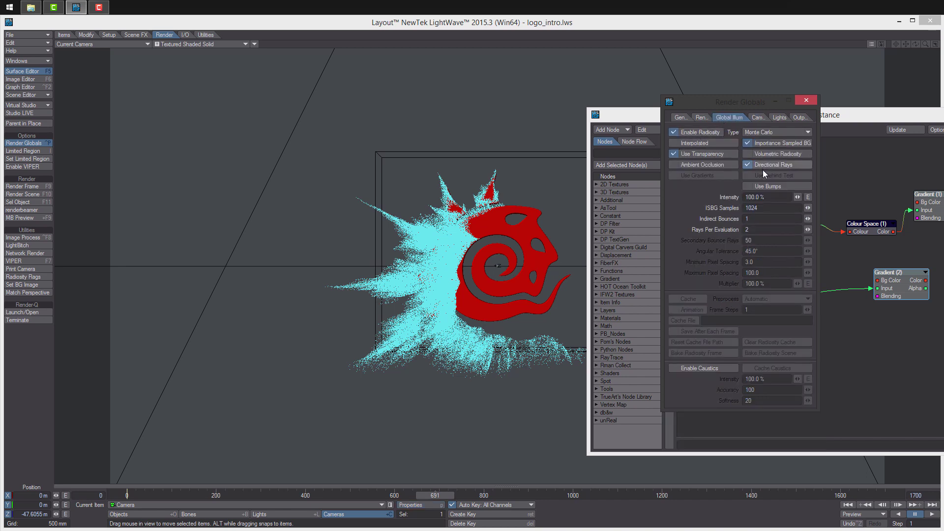
pyautogui.click(804, 100)
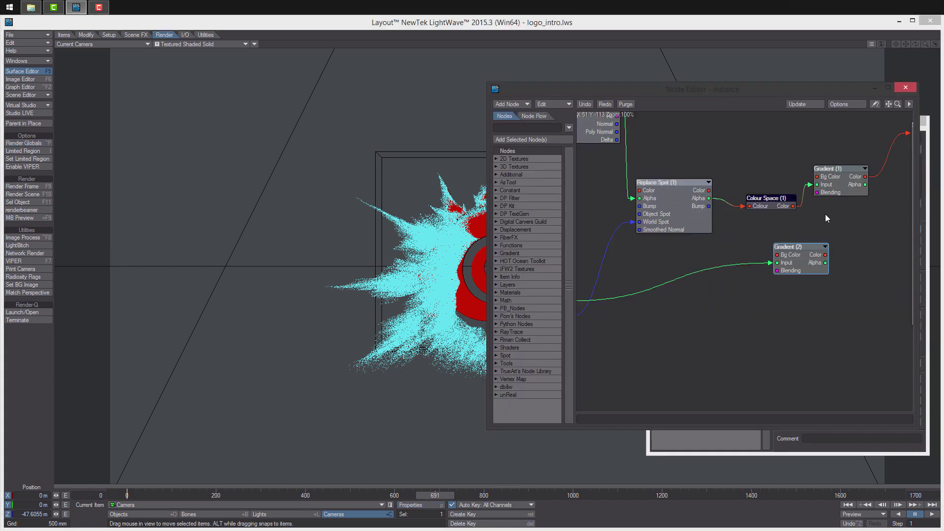
# - Connect Gradient (2)'s Alpha to the instance surface's Transparency and preview the result with VPR
pyautogui.keyDown('alt'); pyautogui.moveTo(826, 214); pyautogui.dragTo(752, 205); pyautogui.keyUp('alt')
pyautogui.moveTo(752, 255); pyautogui.dragTo(843, 172)
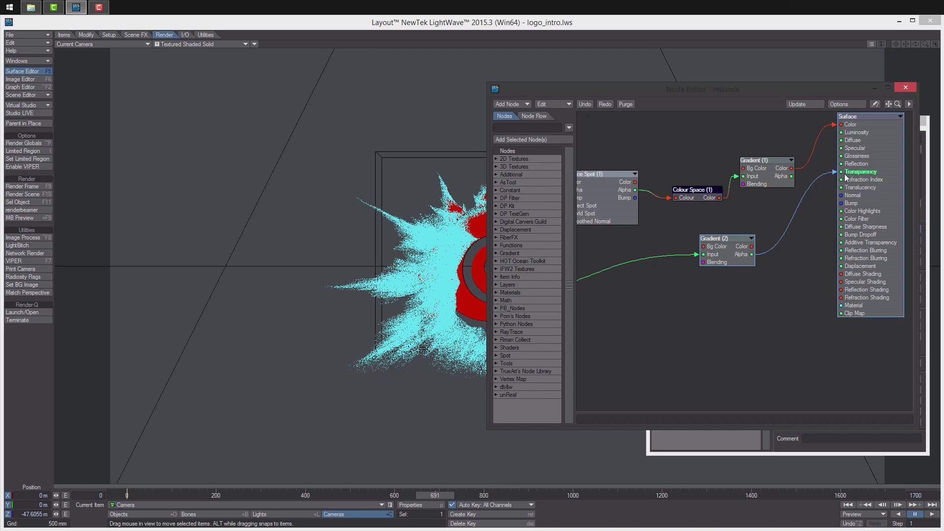
pyautogui.moveTo(597, 94); pyautogui.dragTo(724, 111)
pyautogui.click(202, 44)
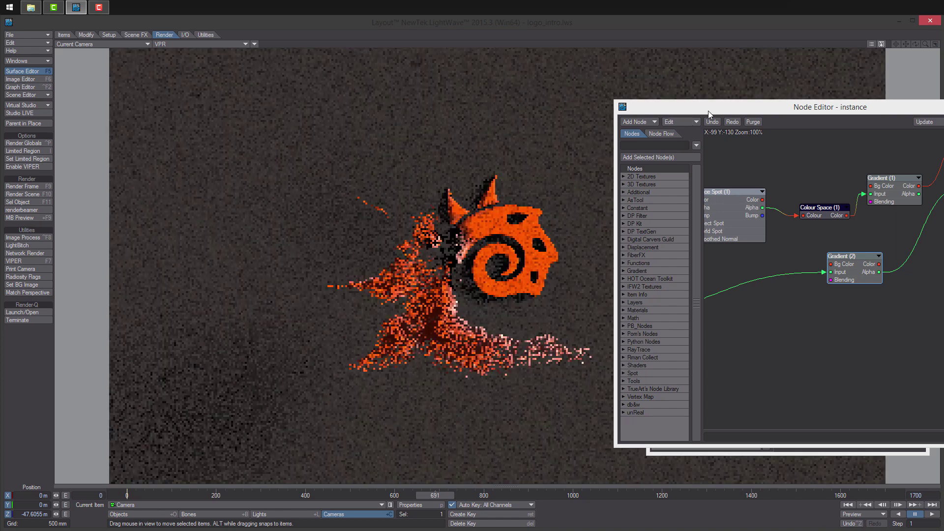
# - Invert the values of Gradient (2) and move its 100% alpha key to position 1.0
pyautogui.moveTo(709, 111); pyautogui.dragTo(630, 85)
pyautogui.doubleClick(790, 236)
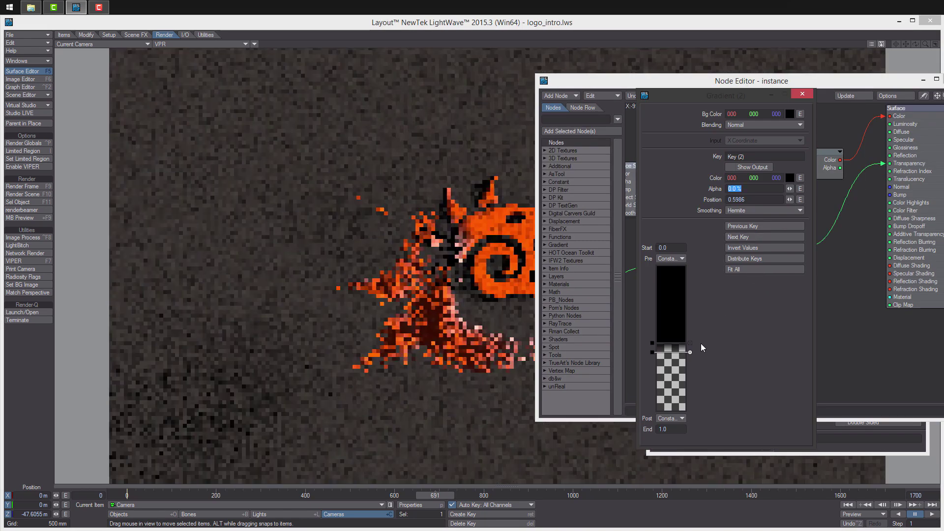
pyautogui.click(765, 248)
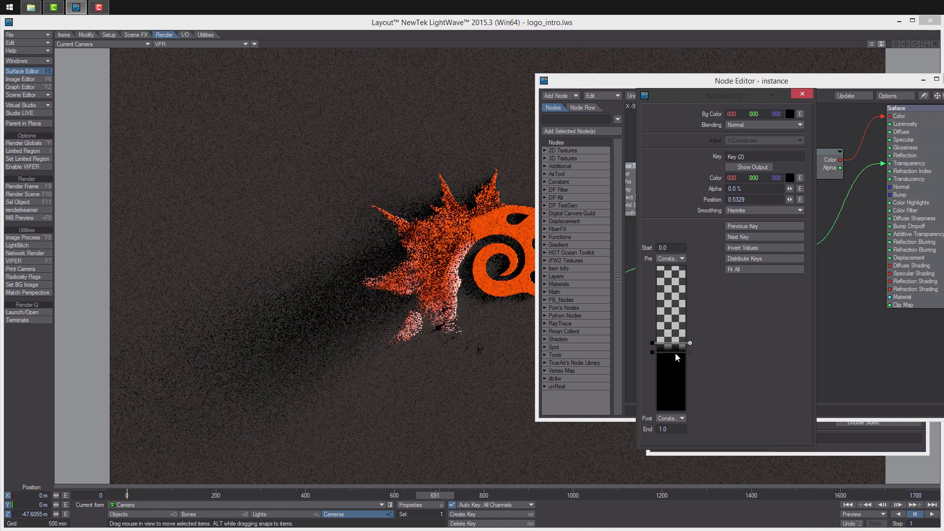
pyautogui.moveTo(676, 354); pyautogui.dragTo(674, 419)
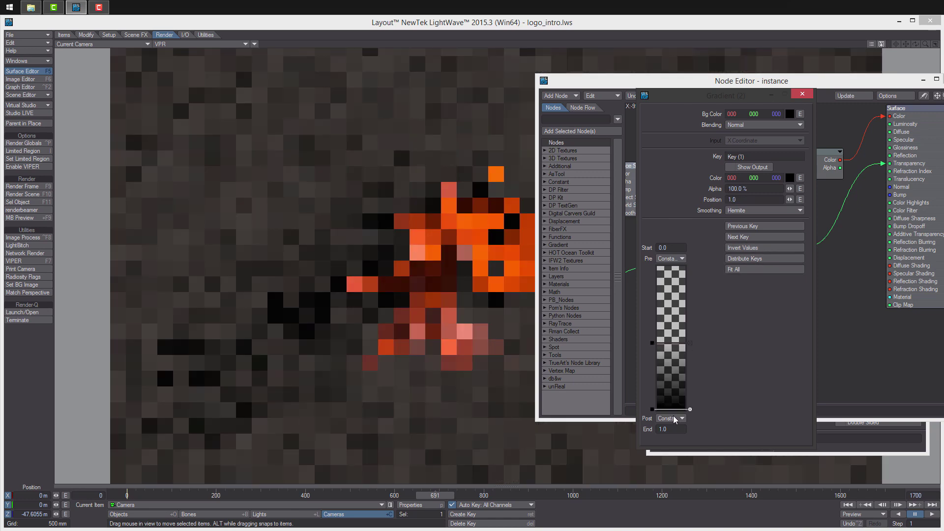
# - Add a 0% alpha key at position 0.75 in Gradient (2) and close the instance surface's node setup
pyautogui.click(675, 341)
pyautogui.doubleClick(733, 199)
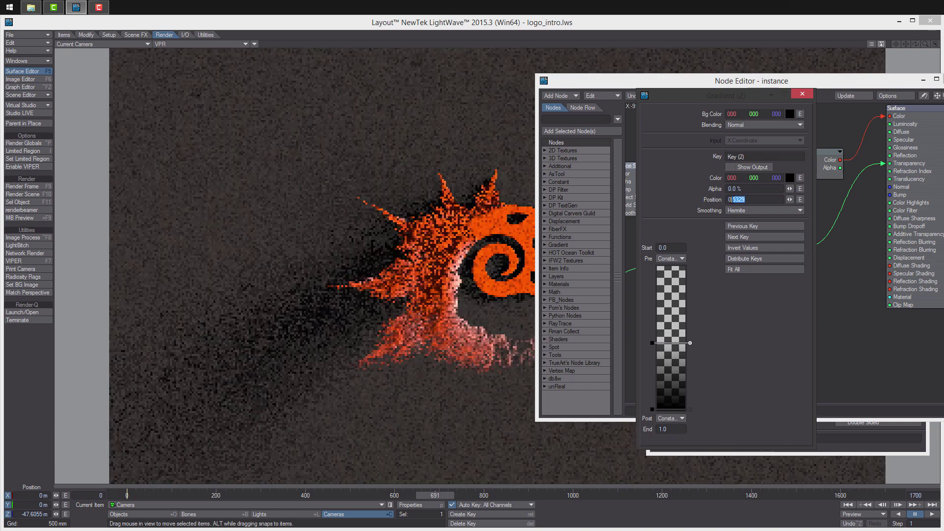
pyautogui.write('75')
pyautogui.press('Return')
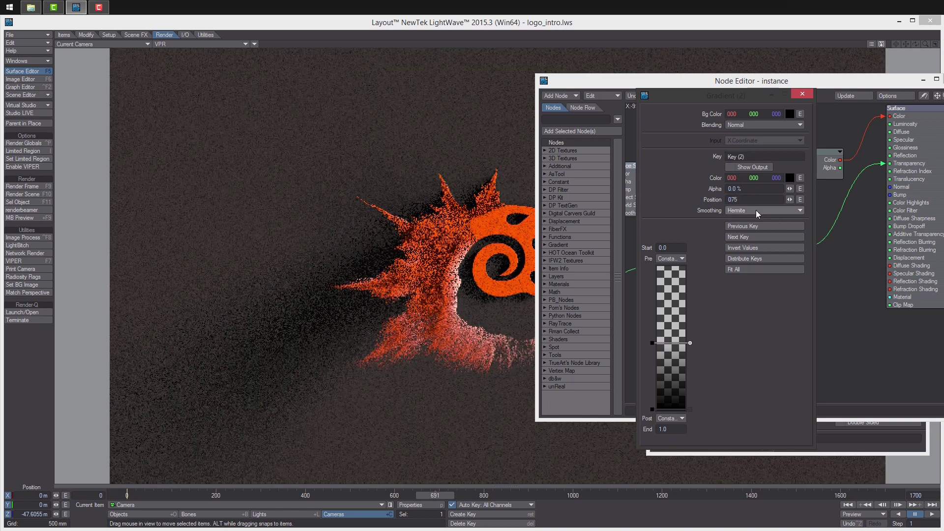
pyautogui.click(731, 200)
pyautogui.write('.')
pyautogui.press('Return')
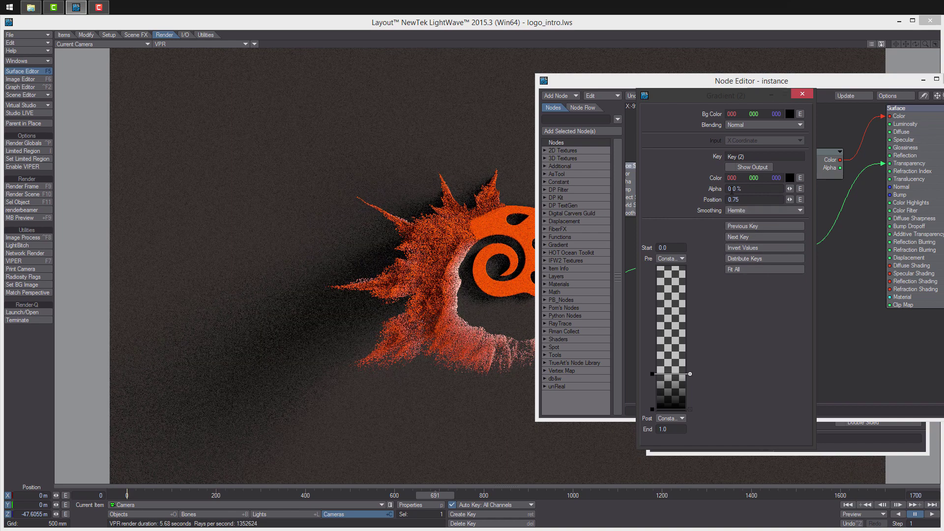
pyautogui.click(802, 93)
pyautogui.moveTo(804, 84); pyautogui.dragTo(683, 111)
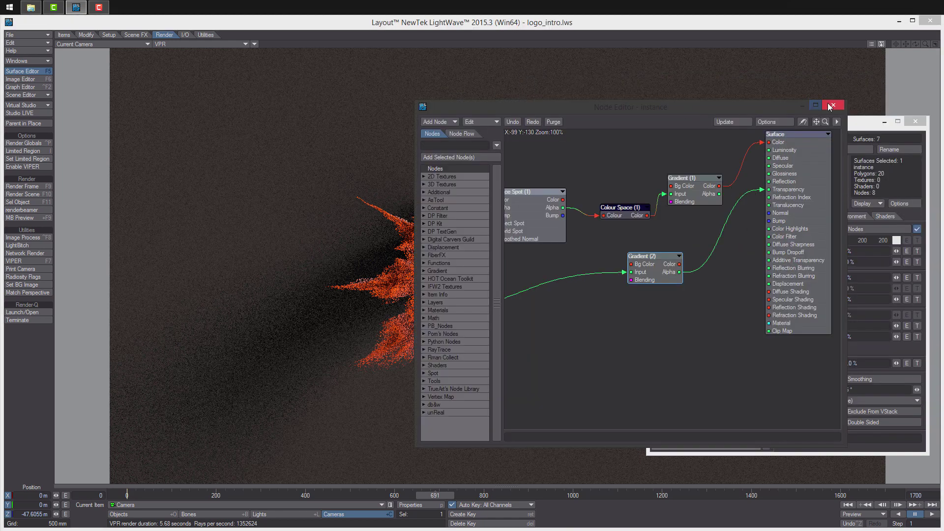
pyautogui.click(831, 105)
# - Give the Ground Plane surface's Color a procedural Turbulence texture scaled to 10 m on X, Y and Z
pyautogui.moveTo(764, 122); pyautogui.dragTo(773, 77)
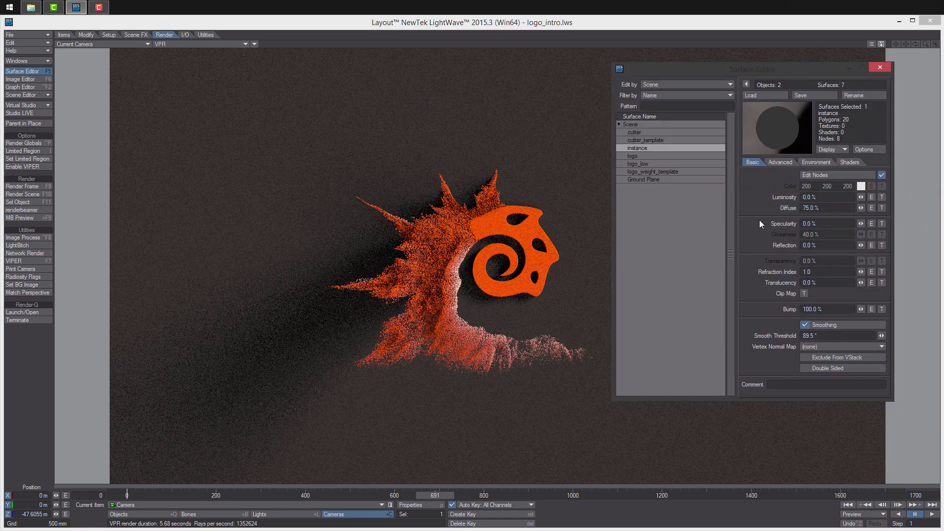
pyautogui.click(682, 179)
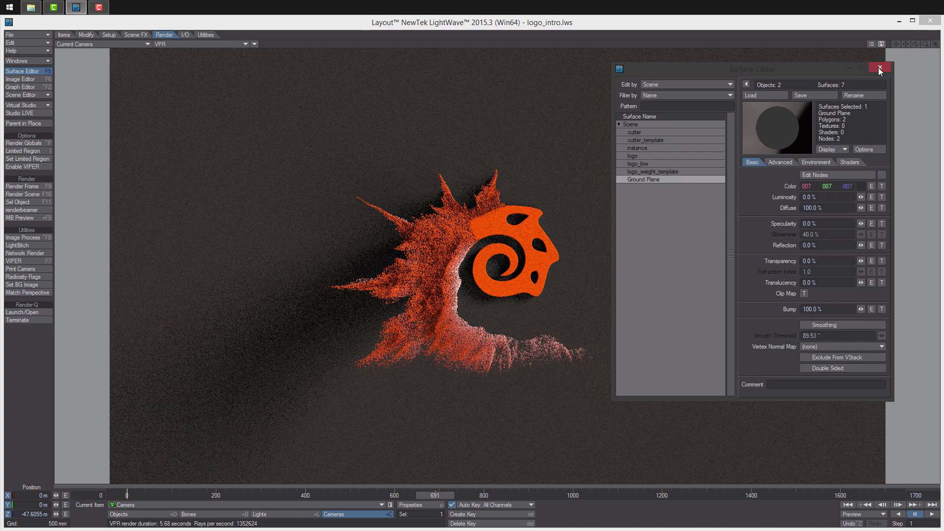
pyautogui.click(882, 186)
pyautogui.click(855, 136)
pyautogui.click(860, 142)
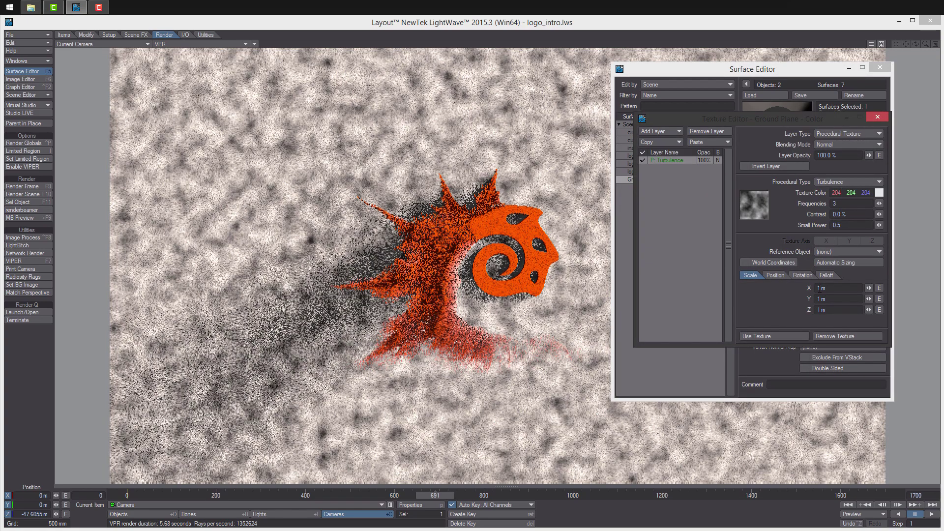
pyautogui.write('0')
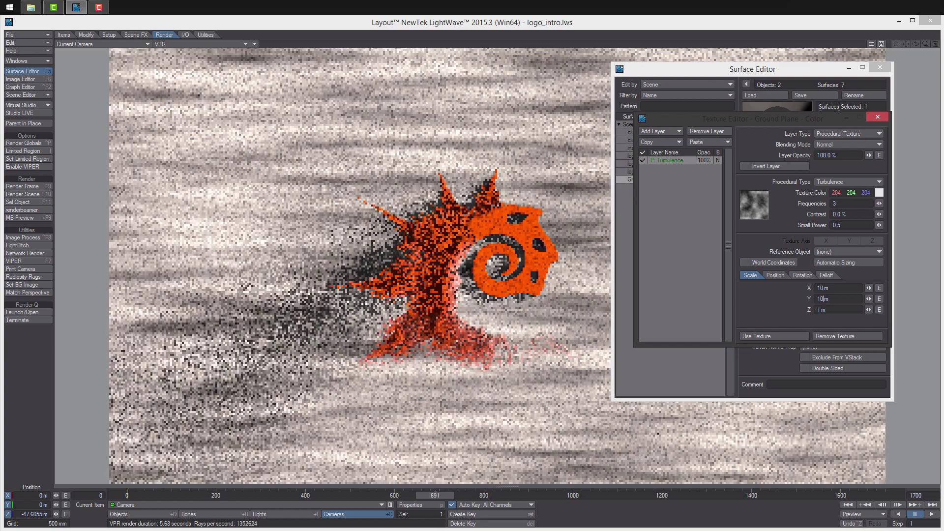
pyautogui.click(820, 309)
pyautogui.write('0')
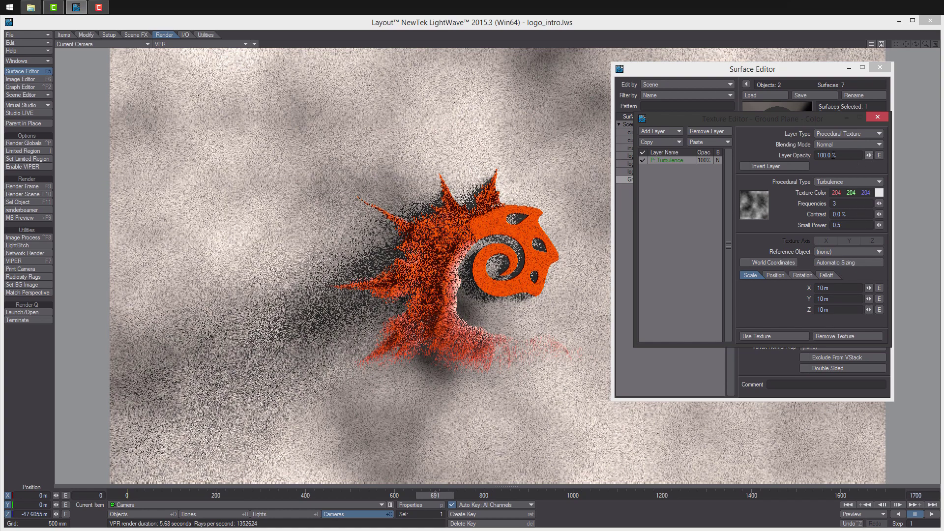
# - Add a gradient layer driven by the previous layer and colour its start key dark grey (5, 5, 5)
pyautogui.click(675, 146)
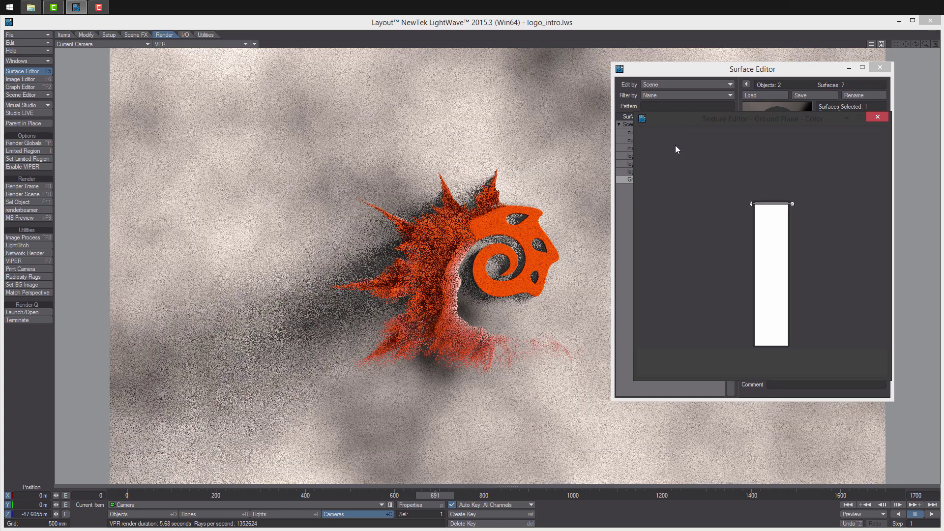
pyautogui.click(879, 219)
pyautogui.moveTo(685, 196); pyautogui.dragTo(644, 233)
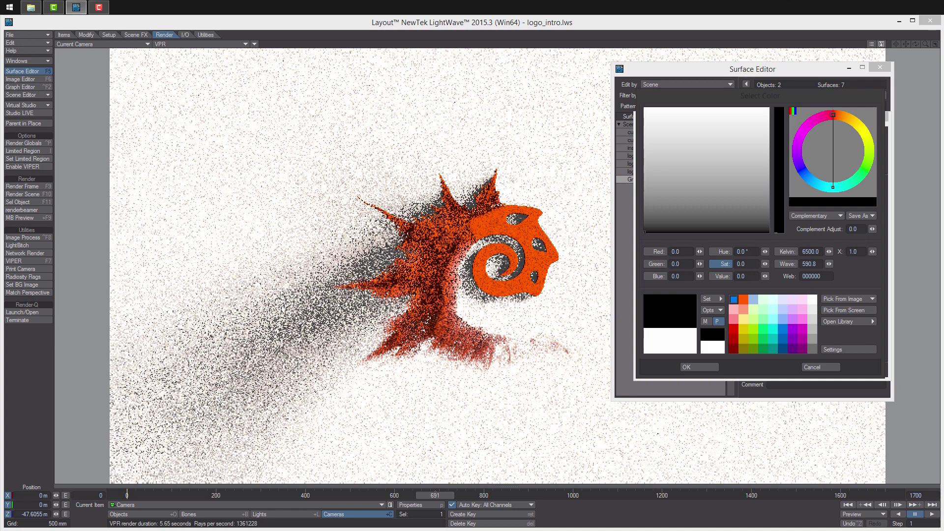
pyautogui.click(699, 367)
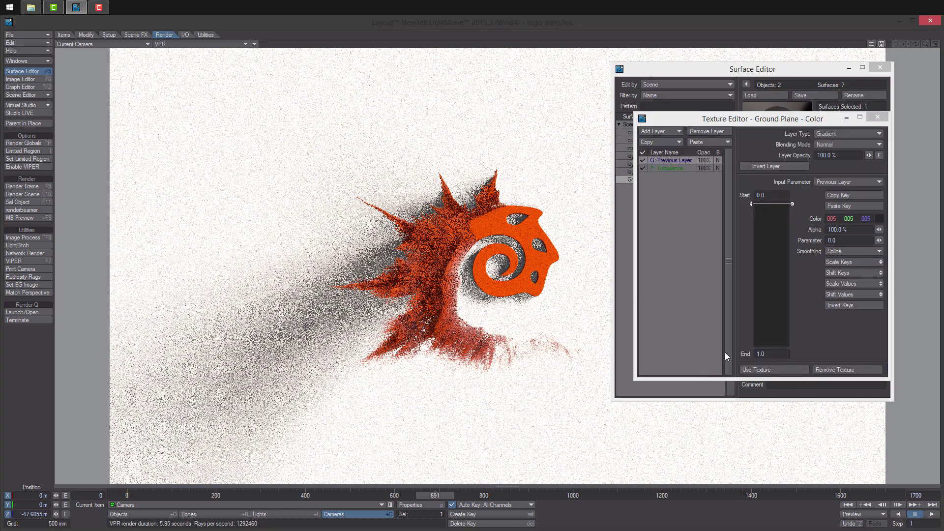
# - Add a key at parameter 1.0 to the Ground Plane's colour gradient and set its colour to 10, 10, 10
pyautogui.click(879, 119)
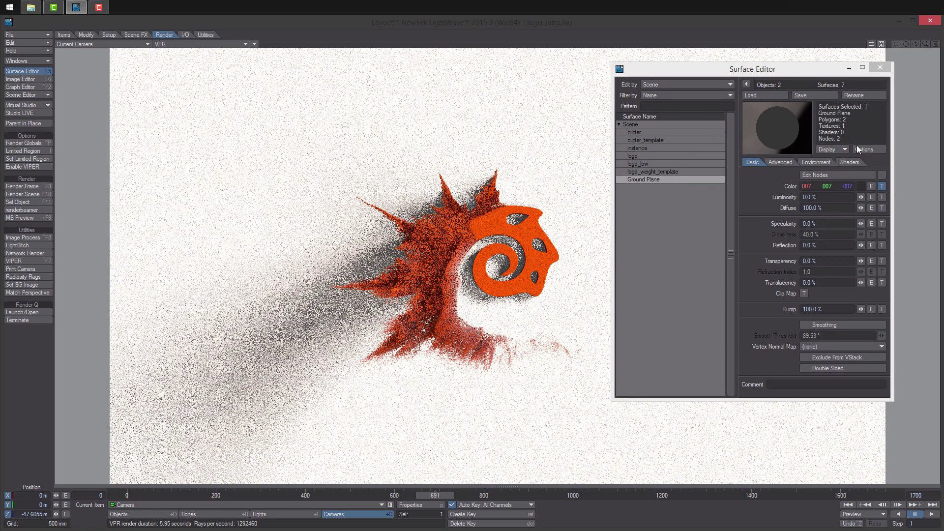
pyautogui.click(856, 185)
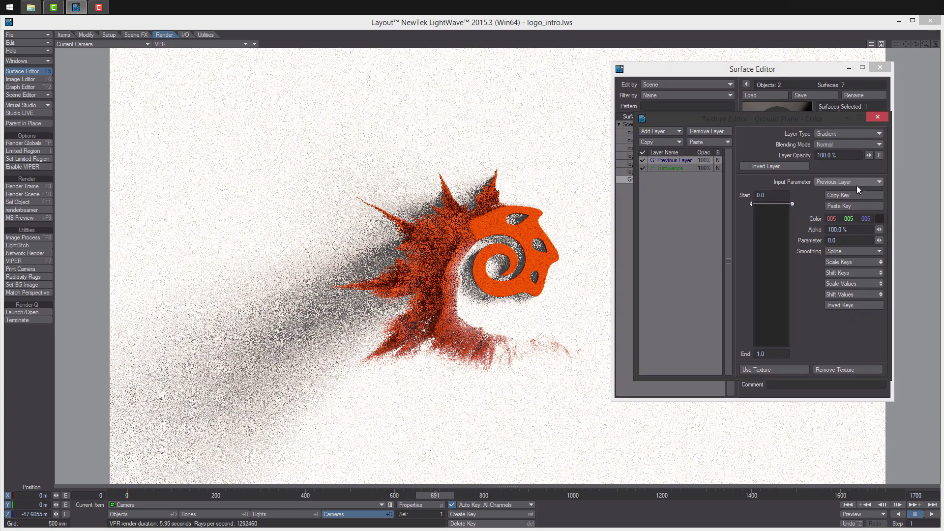
pyautogui.click(680, 167)
pyautogui.click(675, 159)
pyautogui.click(672, 170)
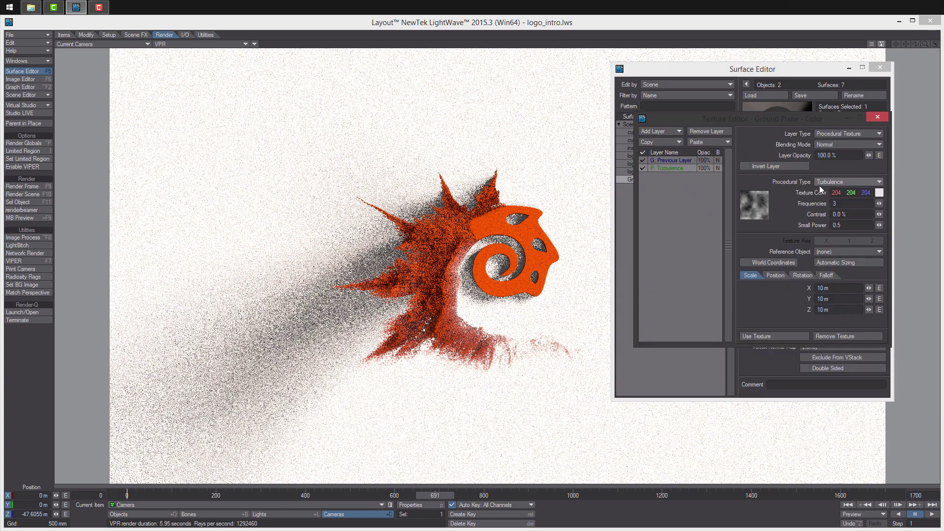
pyautogui.click(674, 160)
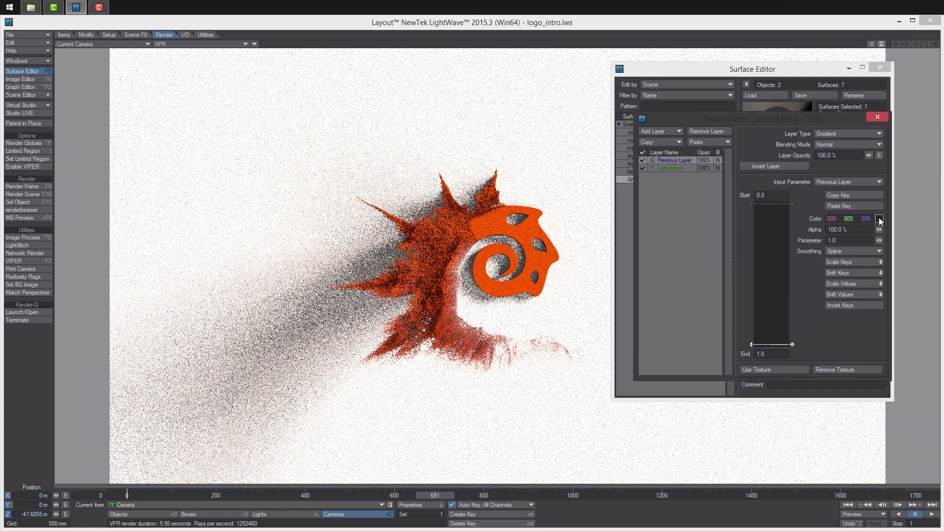
pyautogui.click(879, 219)
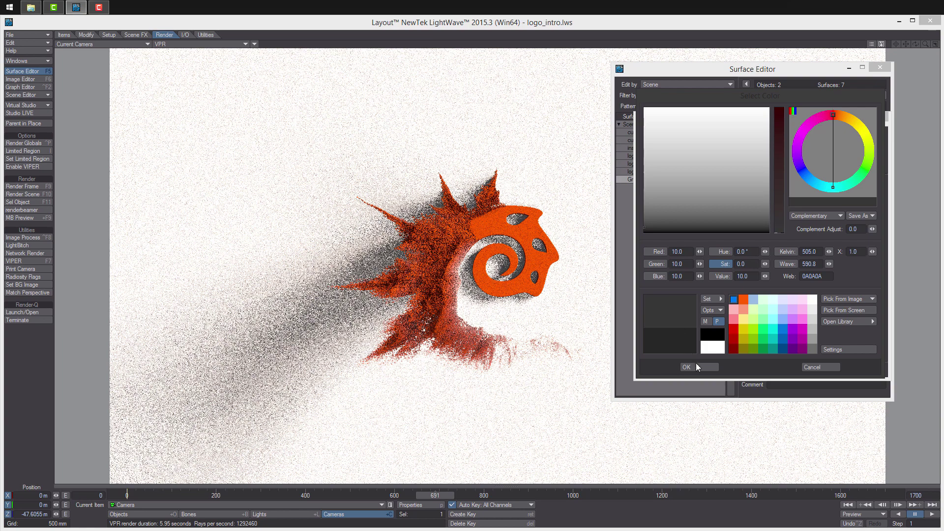
pyautogui.click(696, 367)
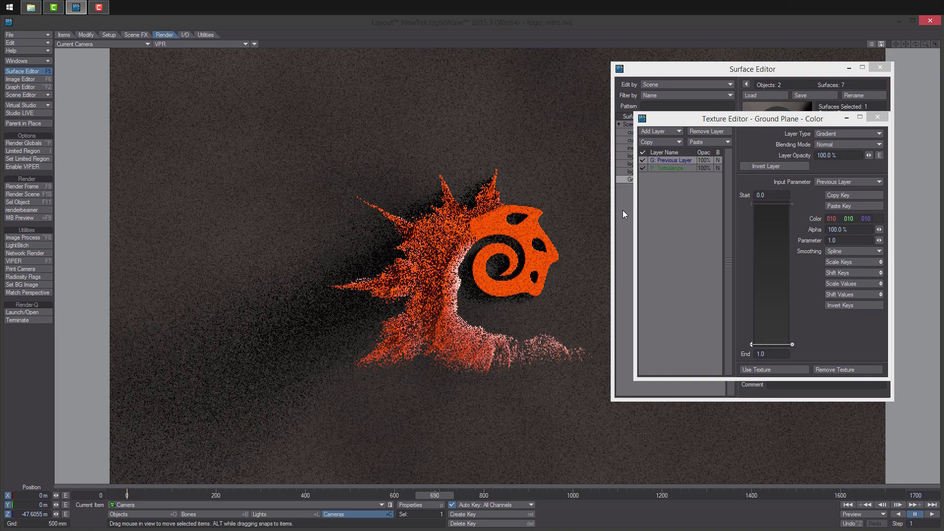
# - Darken the ground gradient's end key colour to 9, 9, 9
pyautogui.moveTo(679, 120); pyautogui.dragTo(649, 289)
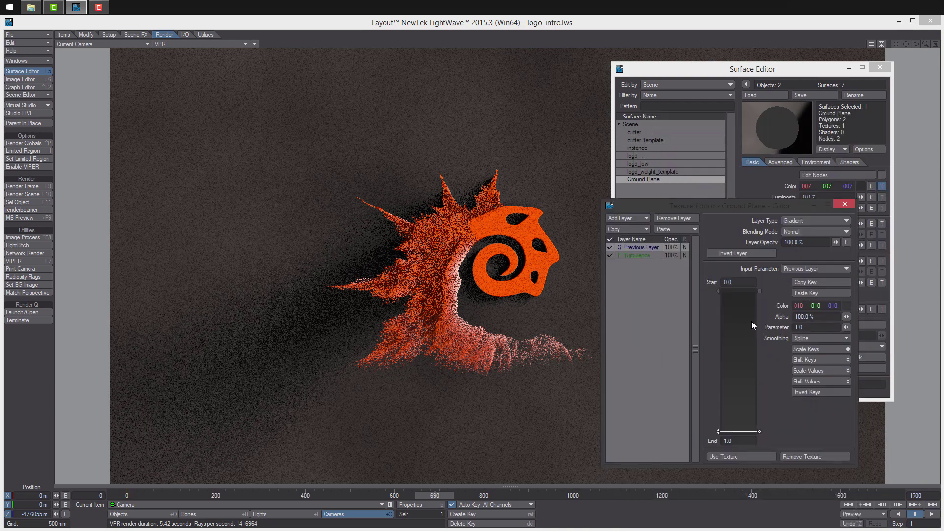
pyautogui.click(846, 306)
pyautogui.moveTo(653, 226); pyautogui.dragTo(644, 228)
pyautogui.click(701, 368)
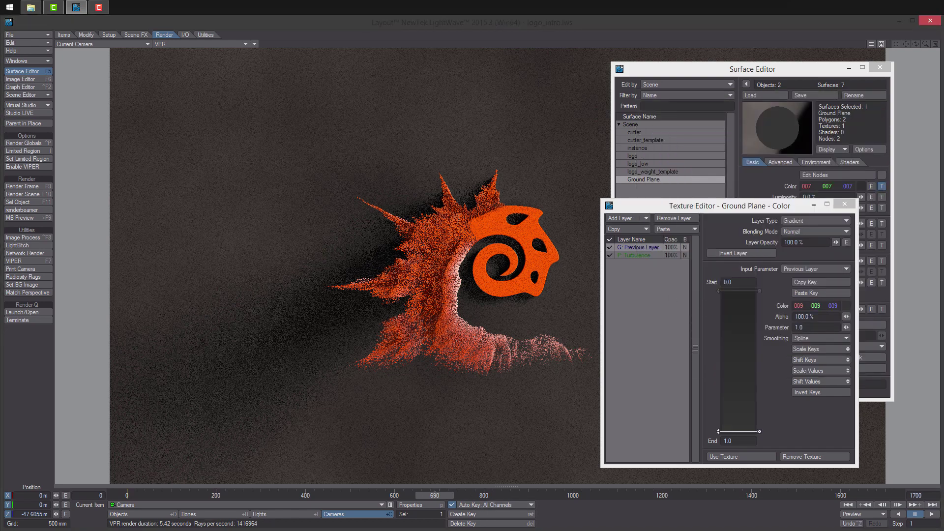
# - Check the textured ground in VPR at frame 770 and open the viewport display mode choices
pyautogui.click(471, 495)
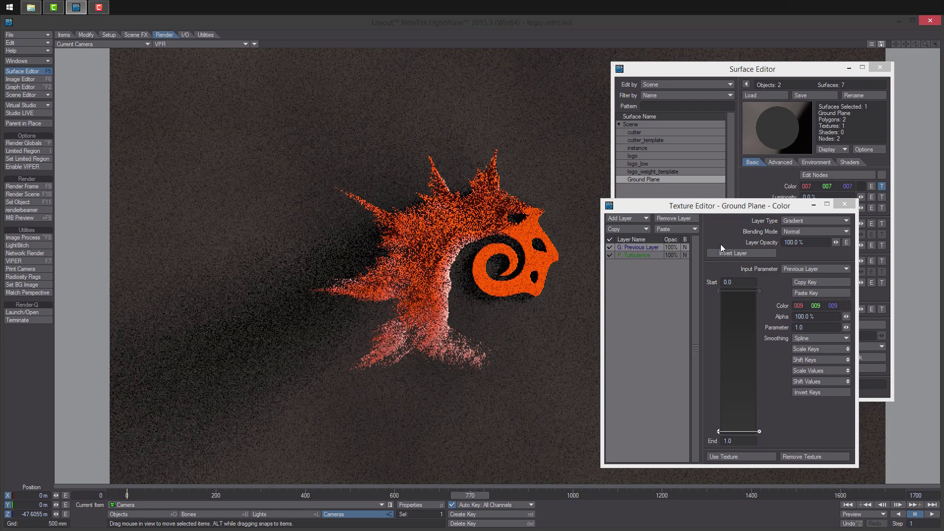
pyautogui.click(845, 205)
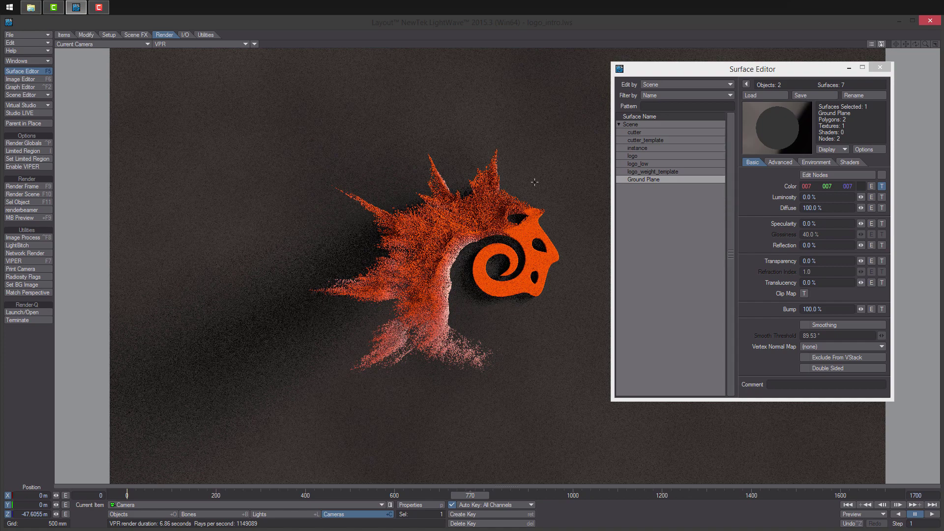
pyautogui.click(214, 45)
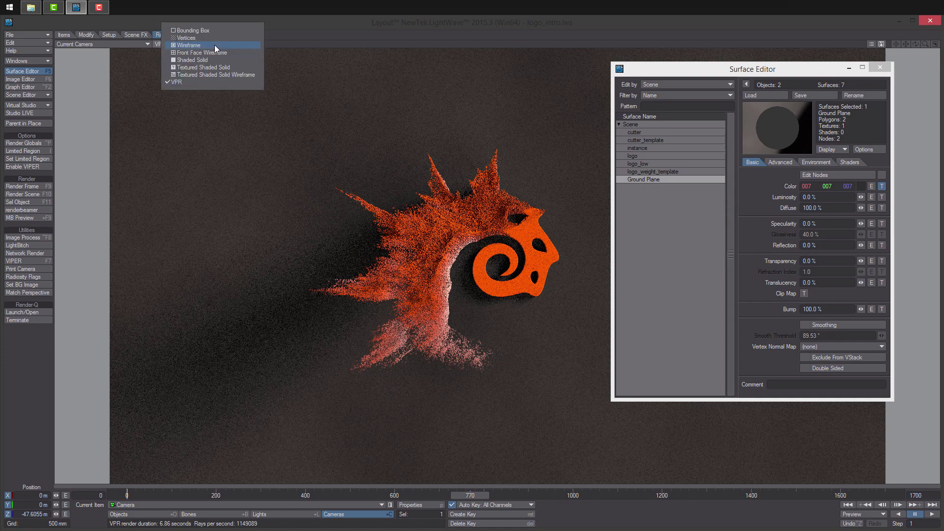
# - Switch the viewport to Textured Shaded Solid, close the Surface Editor, and save the scene before rendering the current frame
pyautogui.click(234, 67)
pyautogui.click(880, 68)
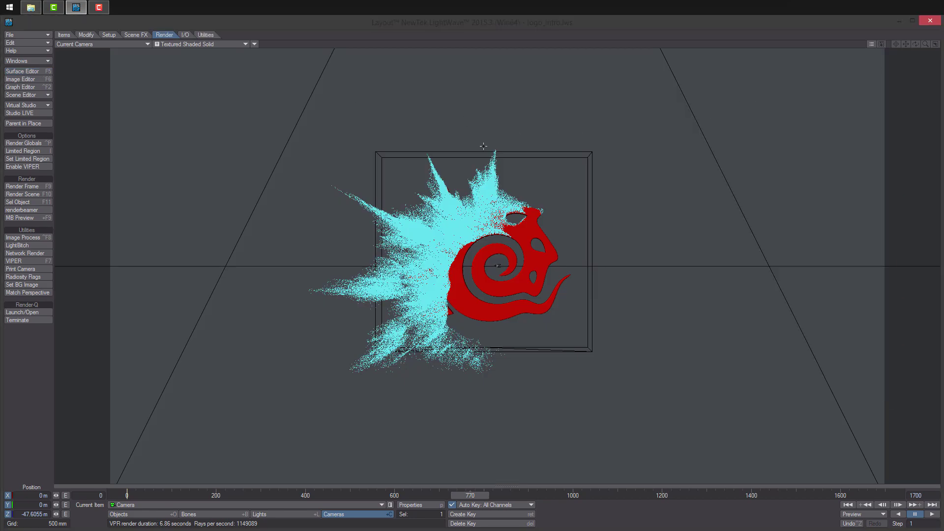
pyautogui.press('s')
pyautogui.press('Return')
pyautogui.press('F9')
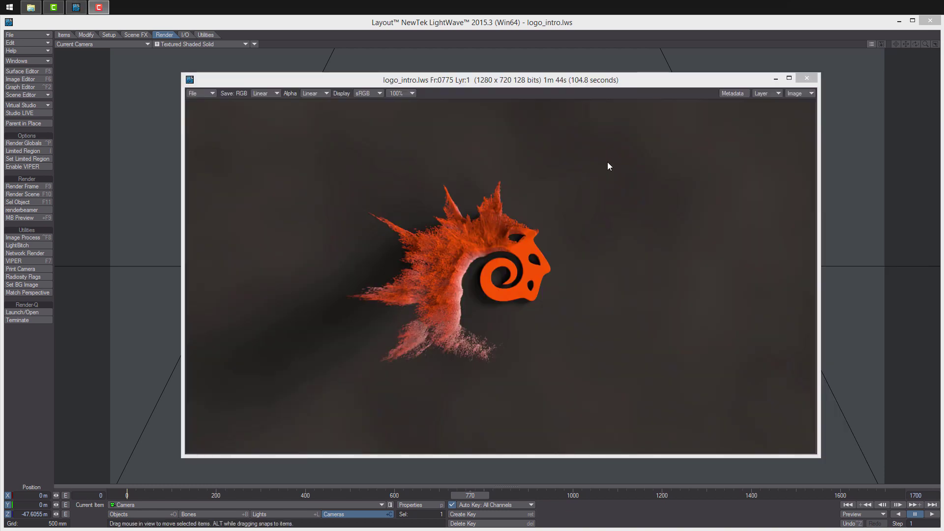
# - Compare the RGBA layer with the logo_intro.lws layer of the rendered frame 775
pyautogui.click(769, 96)
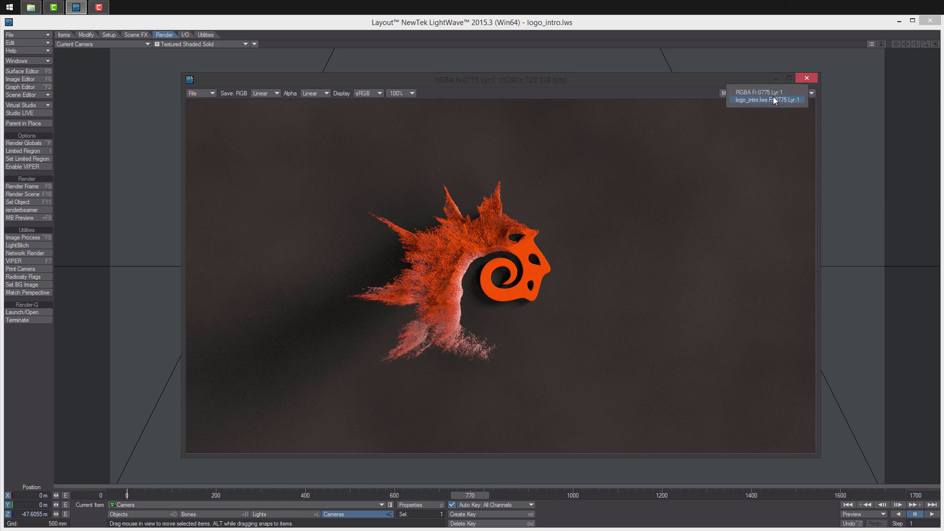
pyautogui.click(773, 100)
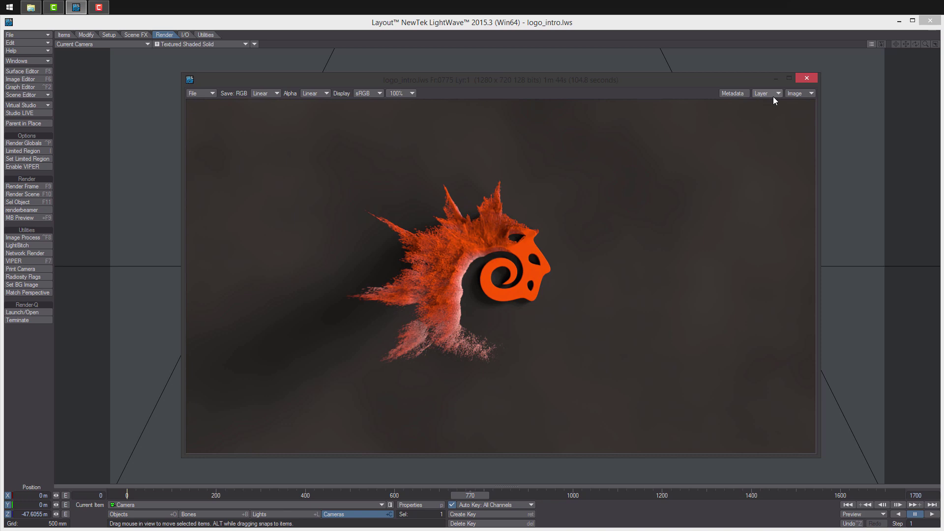
pyautogui.click(773, 97)
pyautogui.click(769, 87)
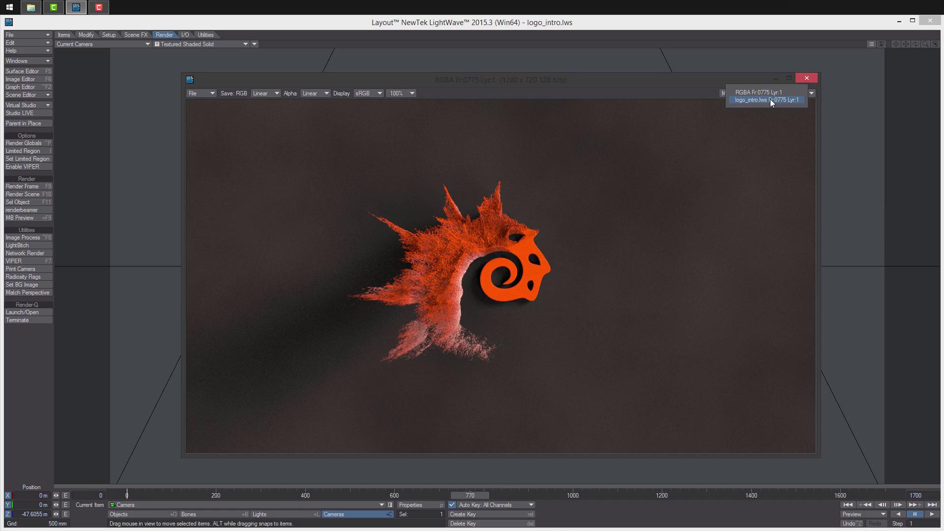
pyautogui.click(770, 100)
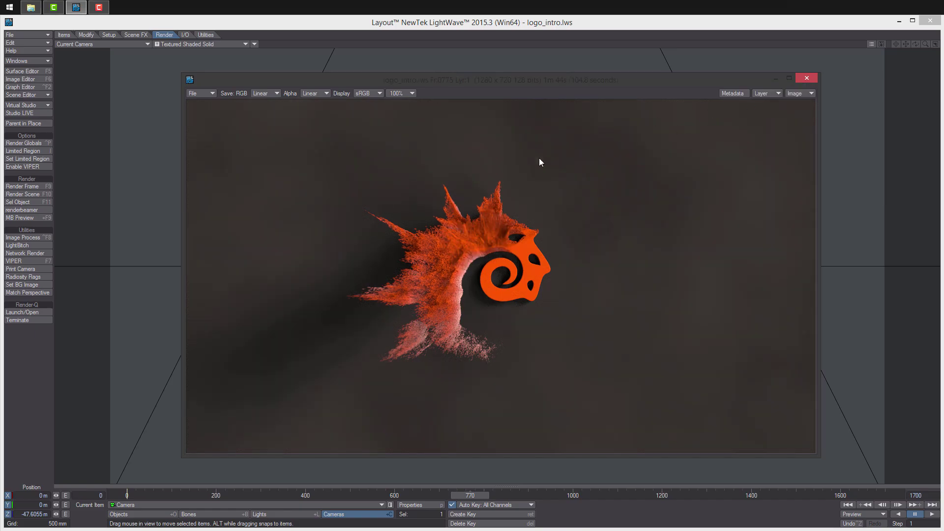
# - Set the gradient's end key in the Ground Plane surface's color texture to the gray 8, 8, 8
pyautogui.click(32, 71)
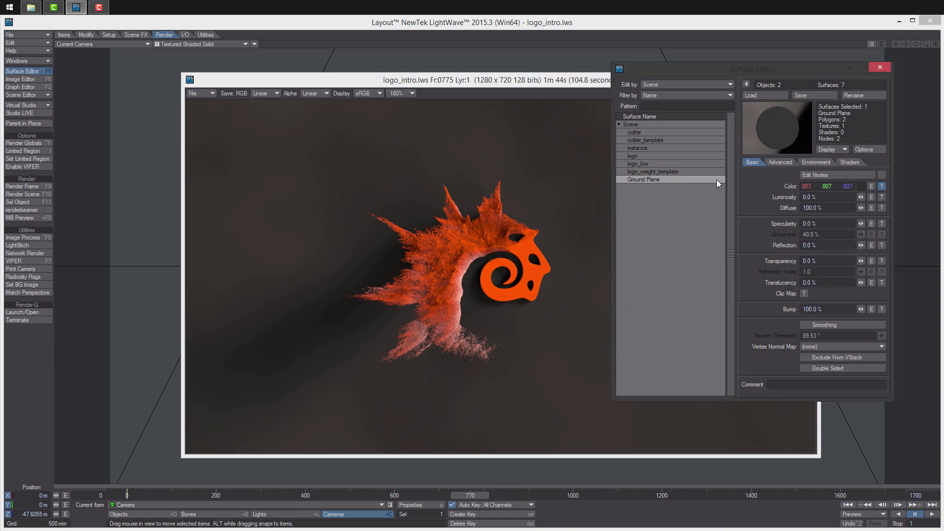
pyautogui.click(884, 186)
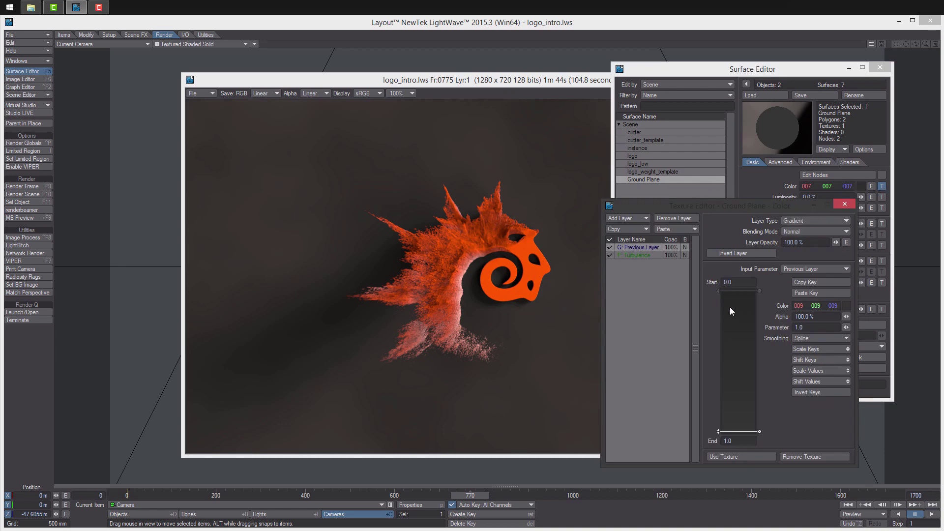
pyautogui.moveTo(749, 435); pyautogui.dragTo(750, 438)
pyautogui.click(846, 308)
pyautogui.click(746, 290)
pyautogui.click(745, 432)
pyautogui.click(846, 307)
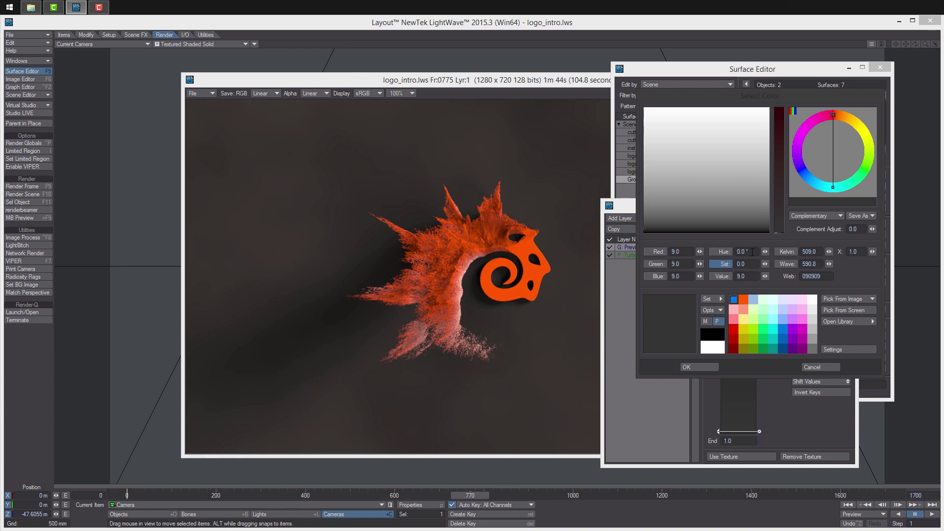
pyautogui.click(725, 251)
pyautogui.click(723, 276)
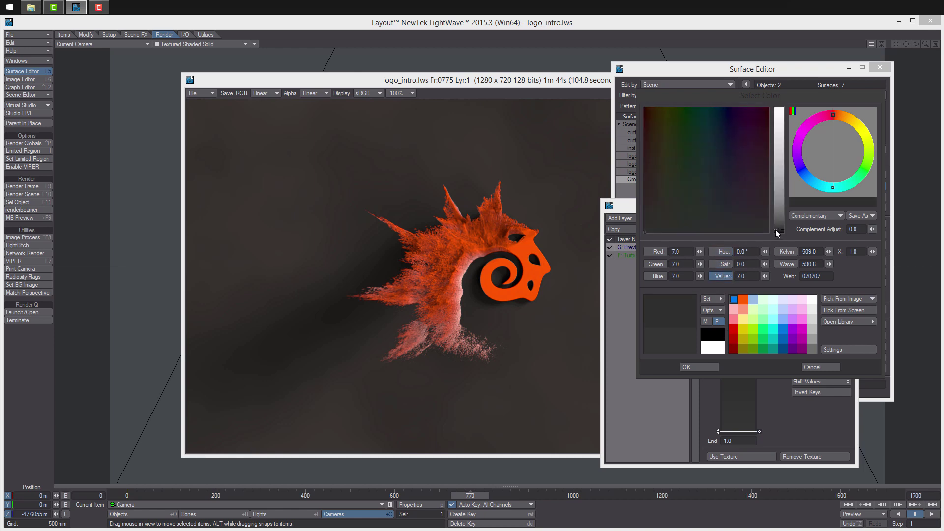
pyautogui.click(697, 367)
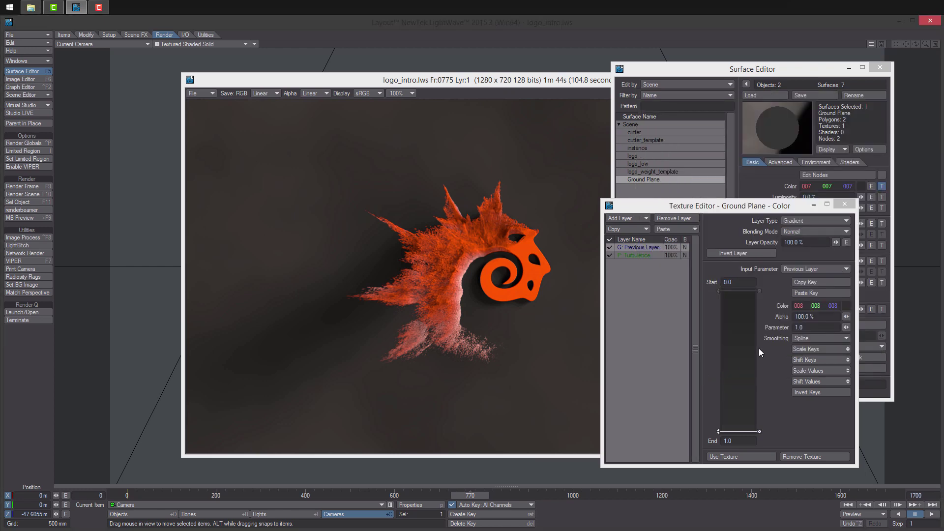
# - Close the Texture Editor and Surface Editor and save the scene
pyautogui.click(845, 204)
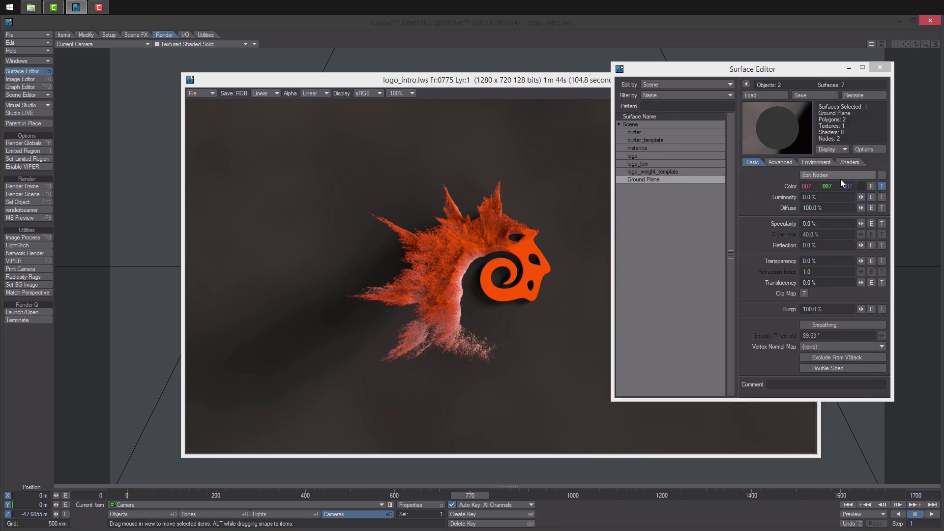
pyautogui.click(880, 67)
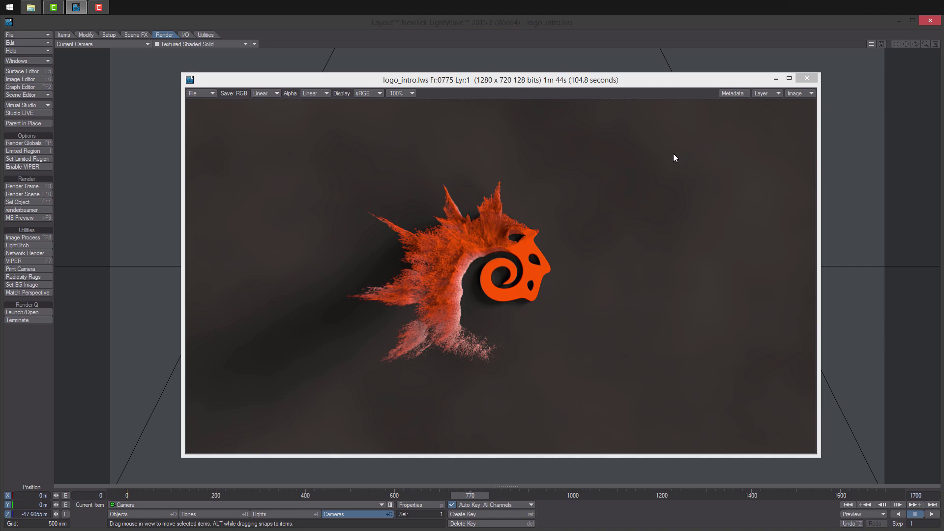
pyautogui.press('s')
pyautogui.press('Return')
pyautogui.press('Return')
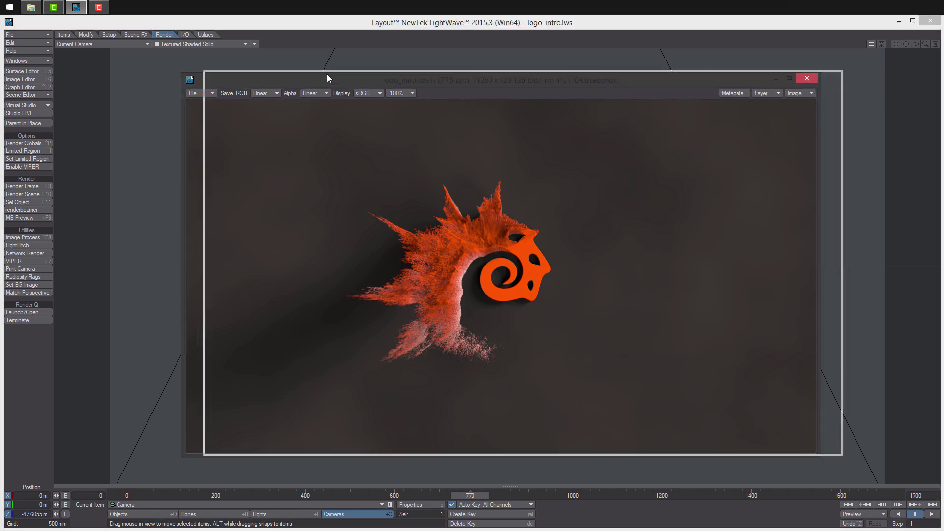
# - Open the Compositing Buffer Export image filter's settings and set its destination to Image Files
pyautogui.moveTo(326, 75); pyautogui.dragTo(351, 65)
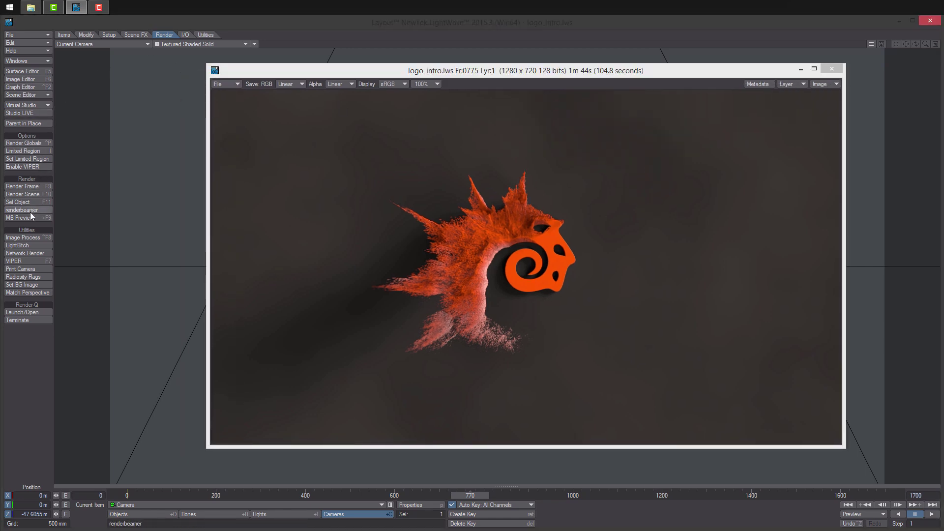
pyautogui.click(31, 237)
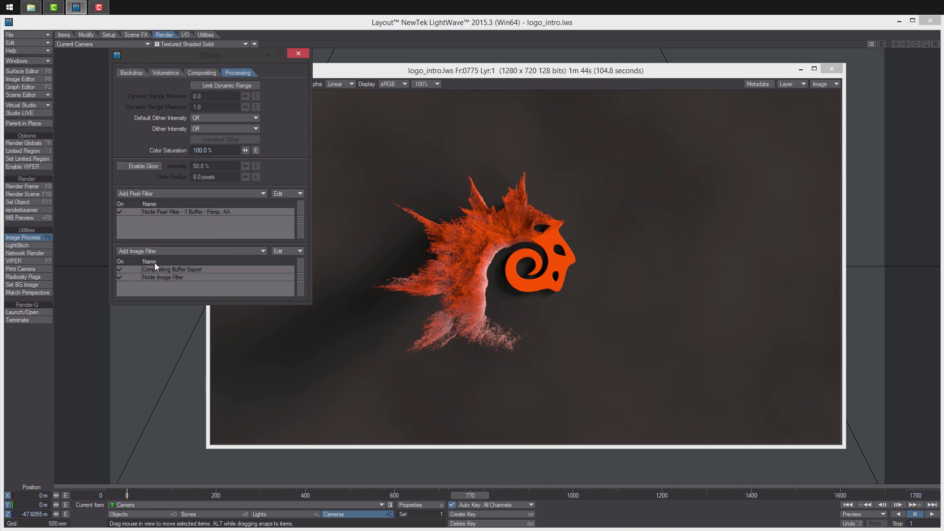
pyautogui.doubleClick(170, 268)
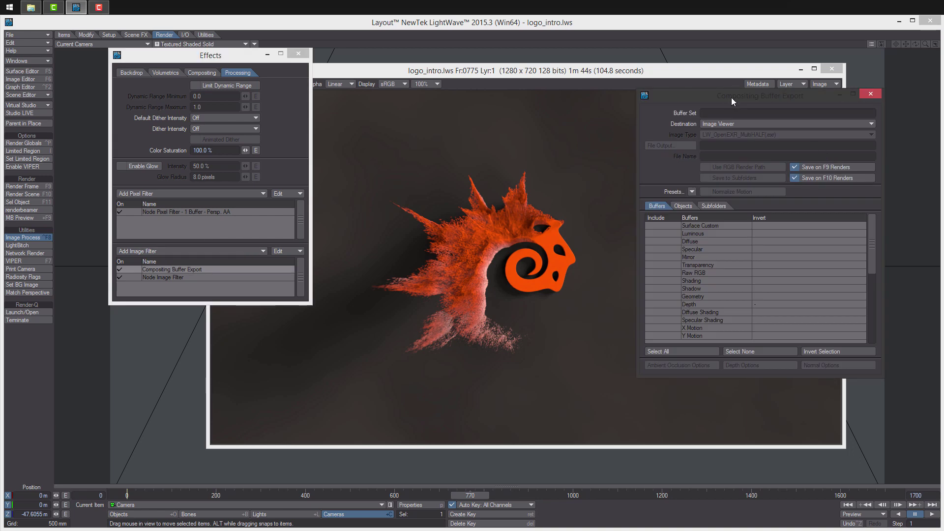
pyautogui.moveTo(732, 100); pyautogui.dragTo(643, 101)
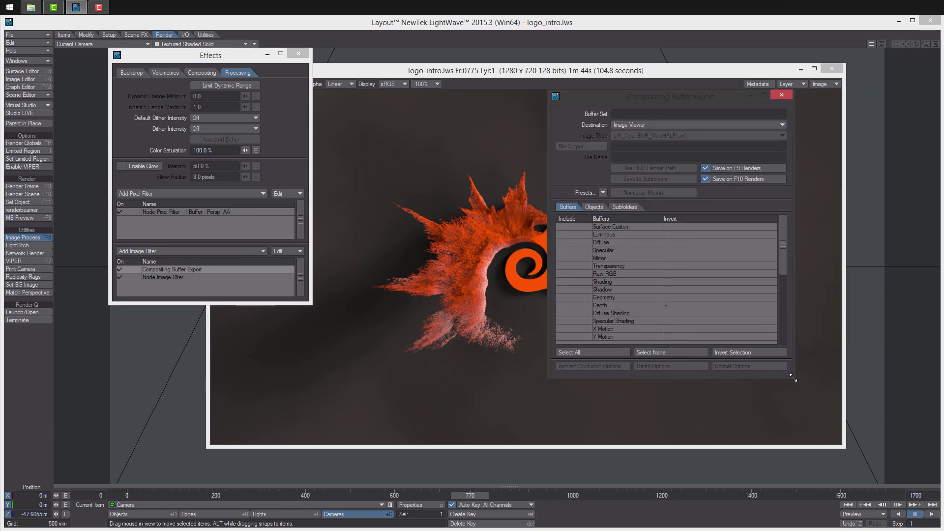
pyautogui.moveTo(793, 378); pyautogui.dragTo(827, 424)
pyautogui.click(634, 126)
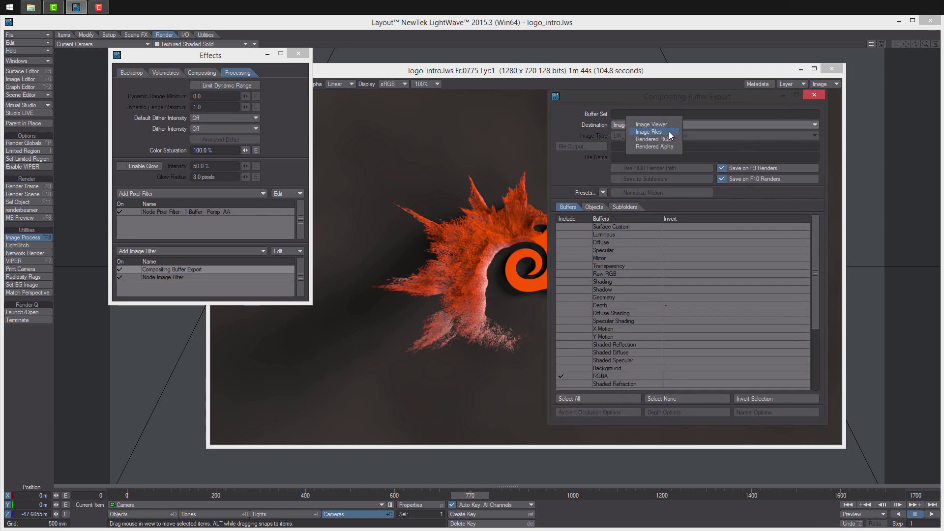
pyautogui.click(668, 132)
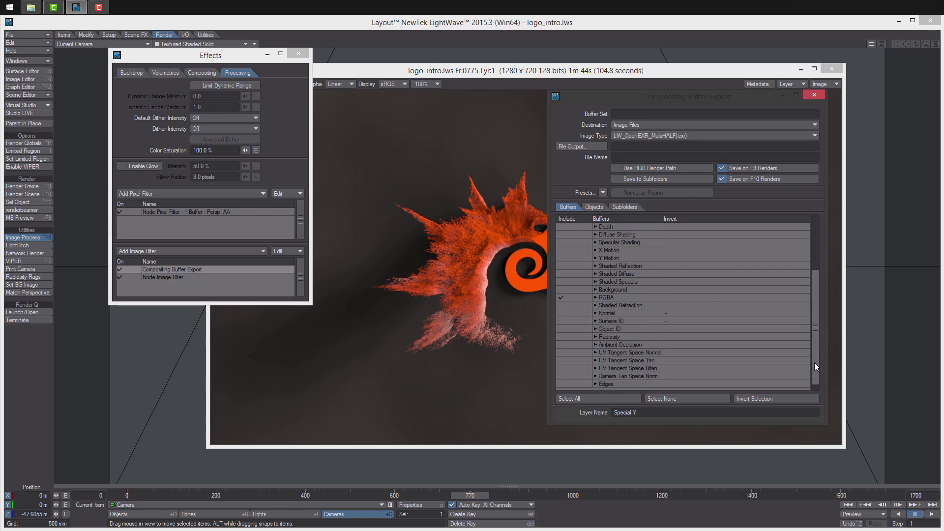
# - Include the Raw RGB buffer in the export and turn off saving on F9 renders
pyautogui.click(596, 274)
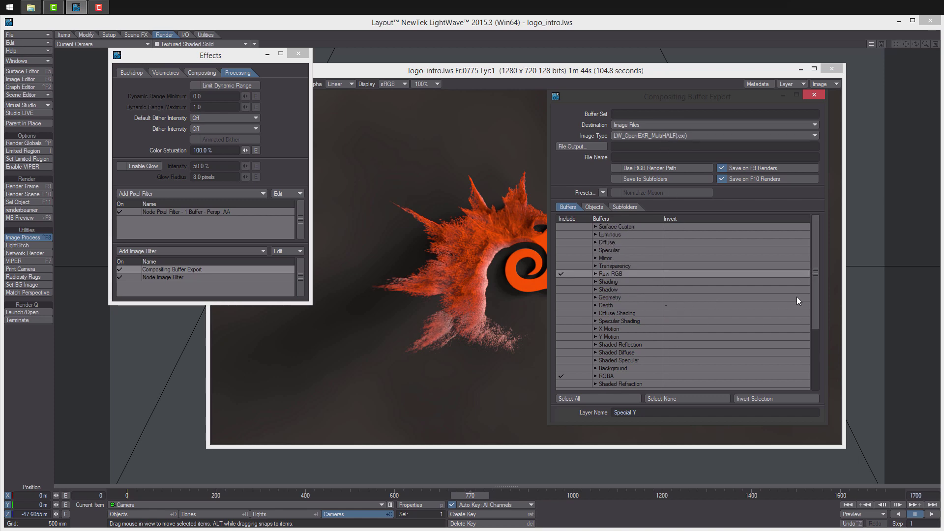
pyautogui.moveTo(815, 276); pyautogui.dragTo(815, 255)
pyautogui.click(721, 168)
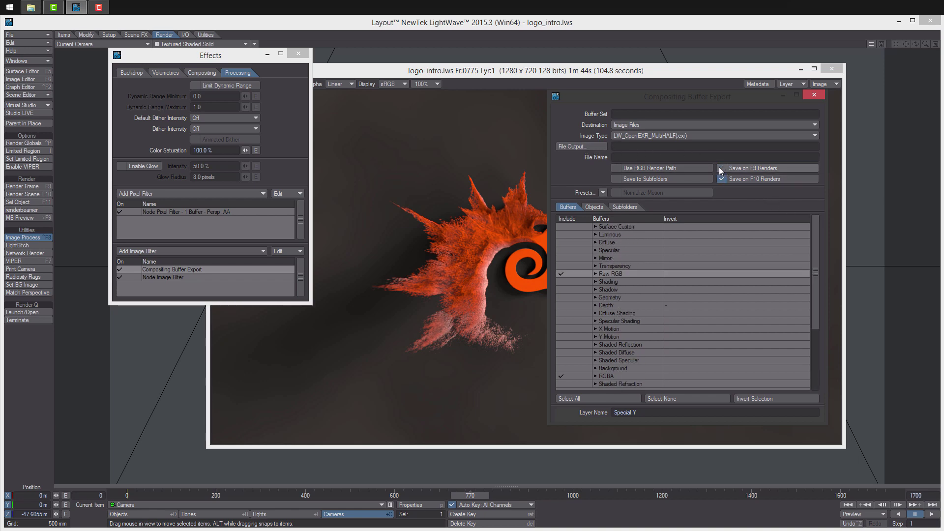
# - Start choosing the export's output file and create and open a new folder named intro inside Renders
pyautogui.click(583, 146)
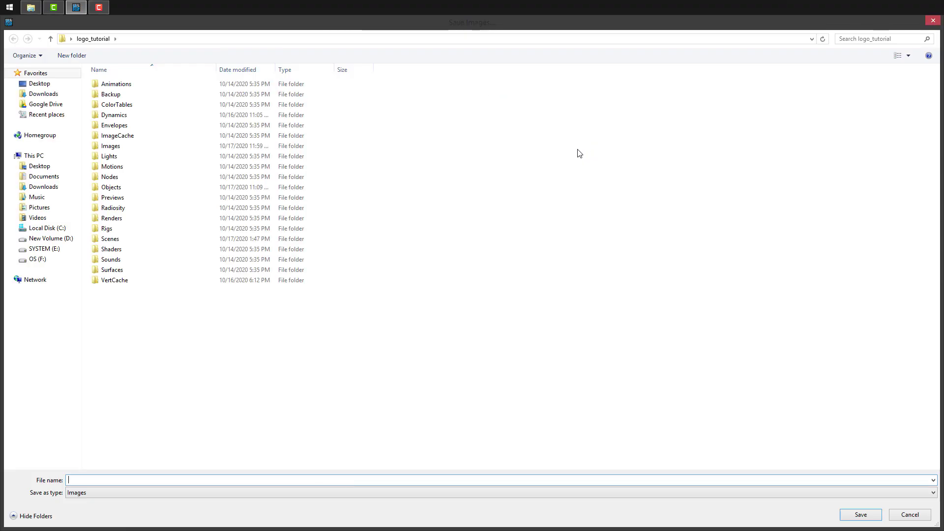
pyautogui.doubleClick(147, 218)
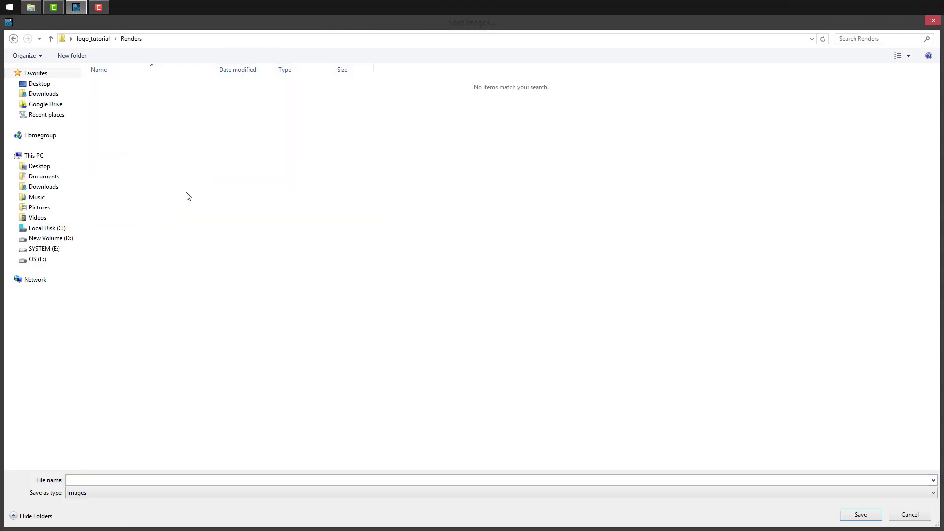
pyautogui.rightClick(193, 134)
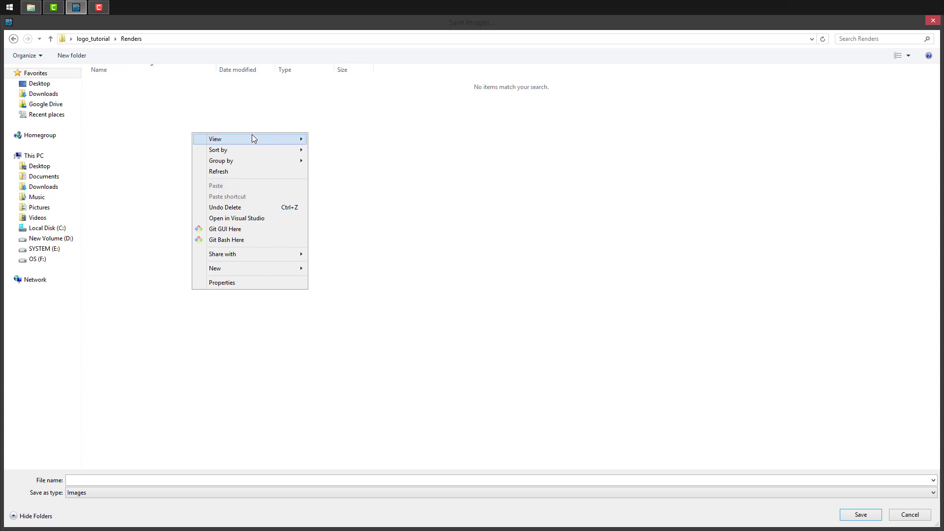
pyautogui.moveTo(291, 270)
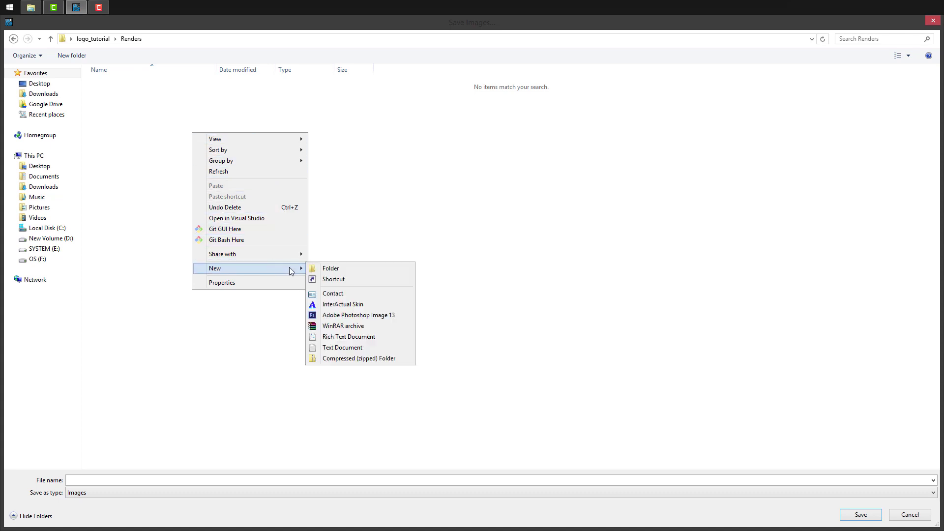
pyautogui.click(330, 268)
pyautogui.write('intro')
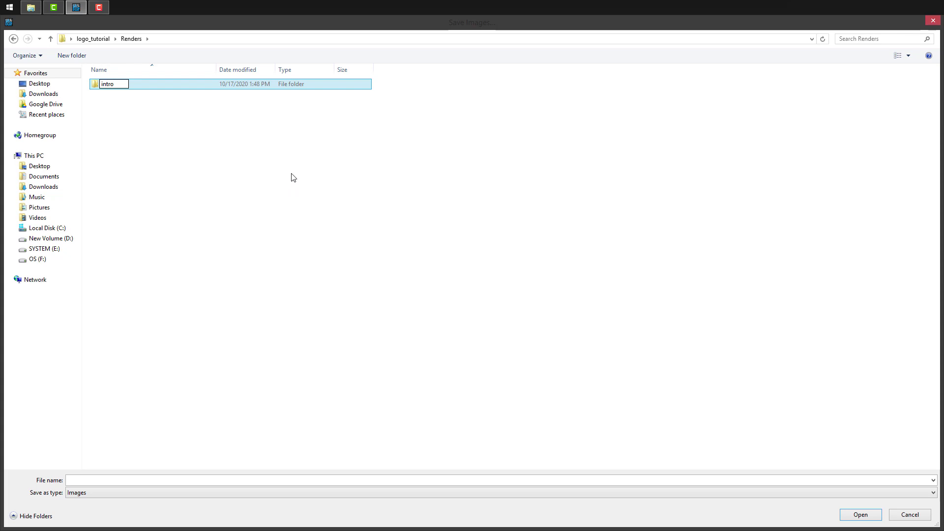
pyautogui.press('Return')
pyautogui.doubleClick(101, 85)
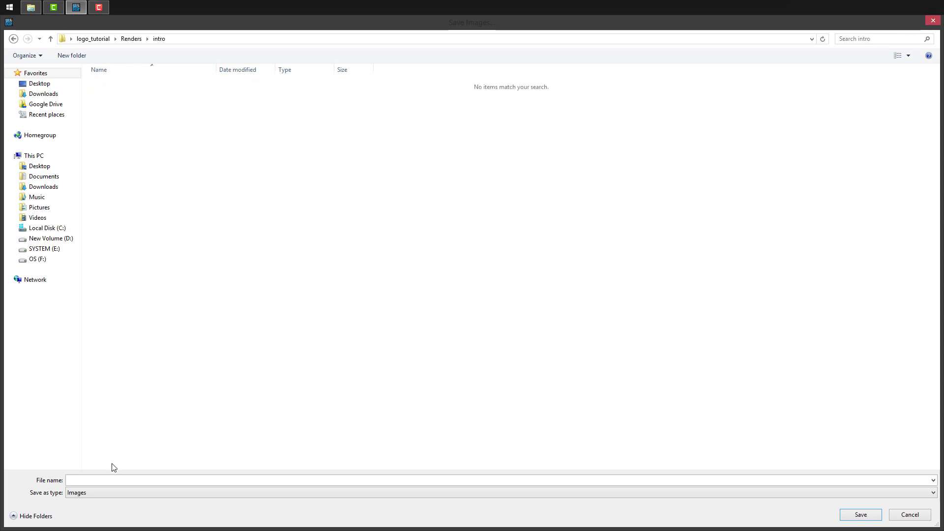
# - Name the exported buffer file intro and save the output path in the intro folder
pyautogui.click(111, 481)
pyautogui.write('intr')
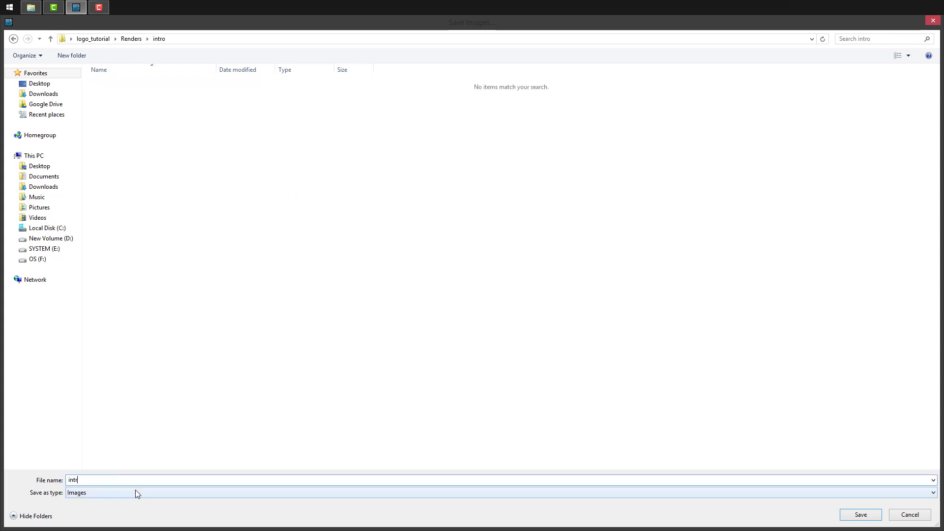
pyautogui.write('0')
pyautogui.write('o')
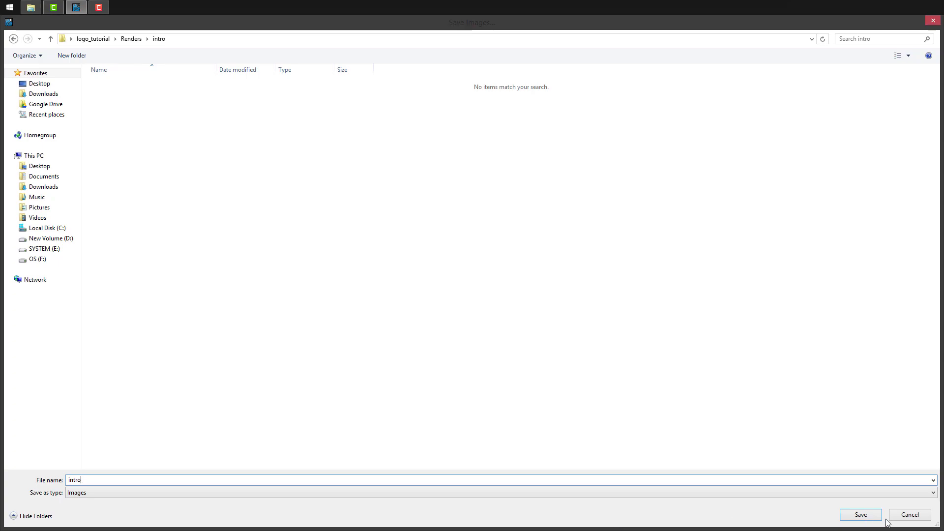
pyautogui.click(861, 515)
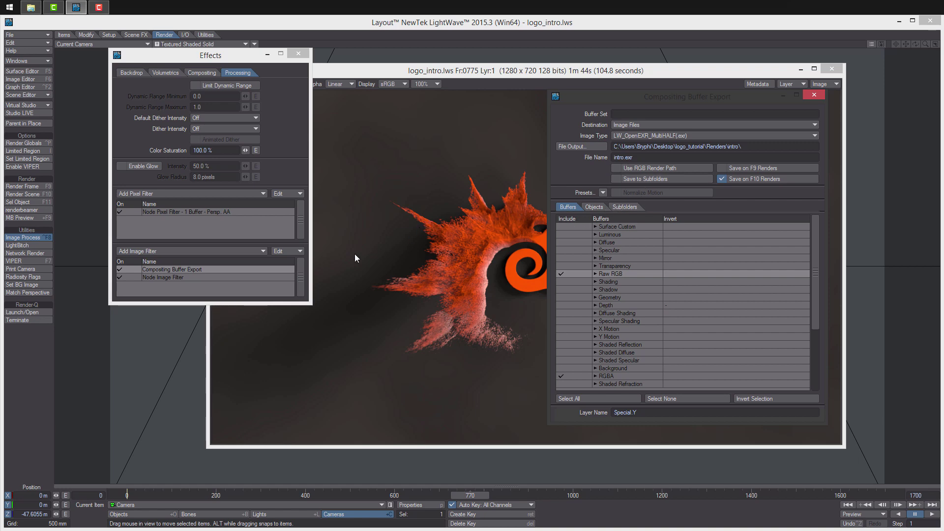
# - Open the Node Image Filter's node network and disconnect the OpenImageDenoise color output from the ImageFilter node
pyautogui.click(185, 277)
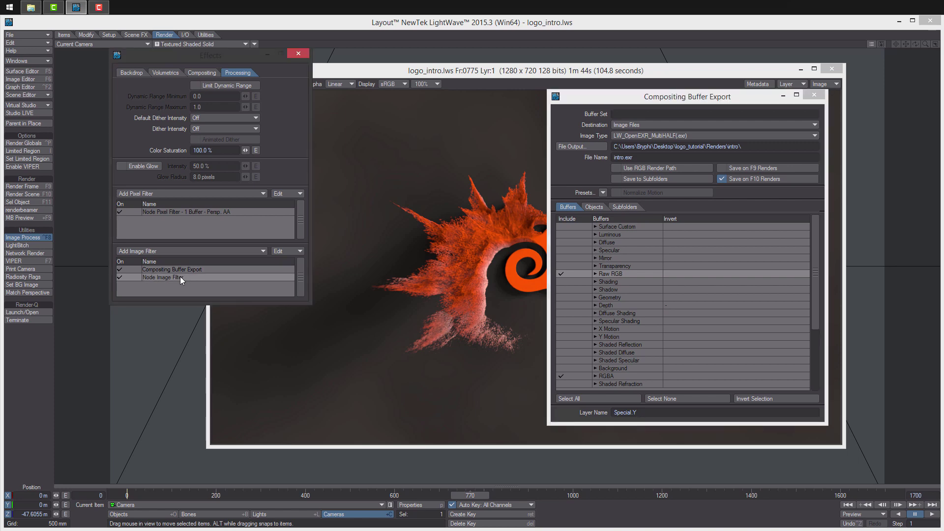
pyautogui.doubleClick(180, 277)
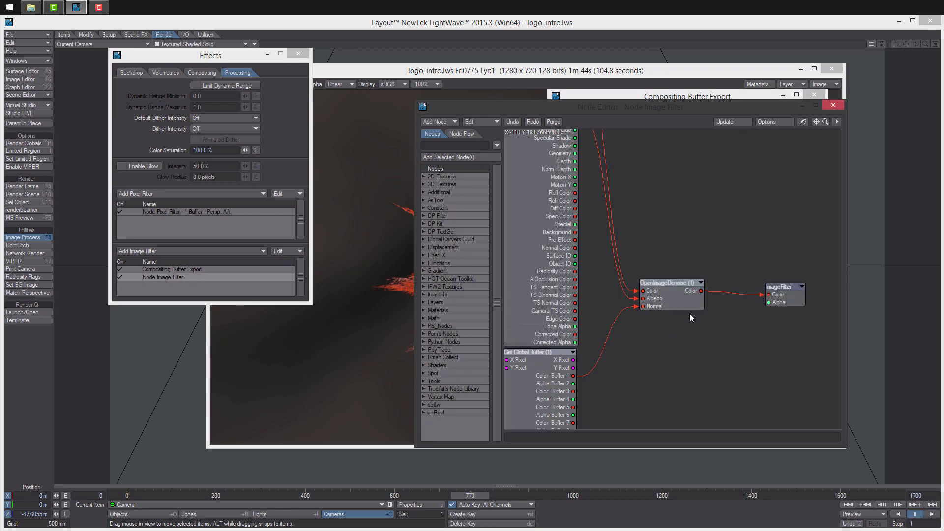
pyautogui.moveTo(762, 294); pyautogui.dragTo(738, 315)
# - Open the settings of the Get Global Buffer node in the image filter network
pyautogui.keyDown('alt'); pyautogui.moveTo(703, 352); pyautogui.dragTo(725, 287); pyautogui.keyUp('alt')
pyautogui.keyDown('alt'); pyautogui.moveTo(706, 370); pyautogui.dragTo(668, 275); pyautogui.keyUp('alt')
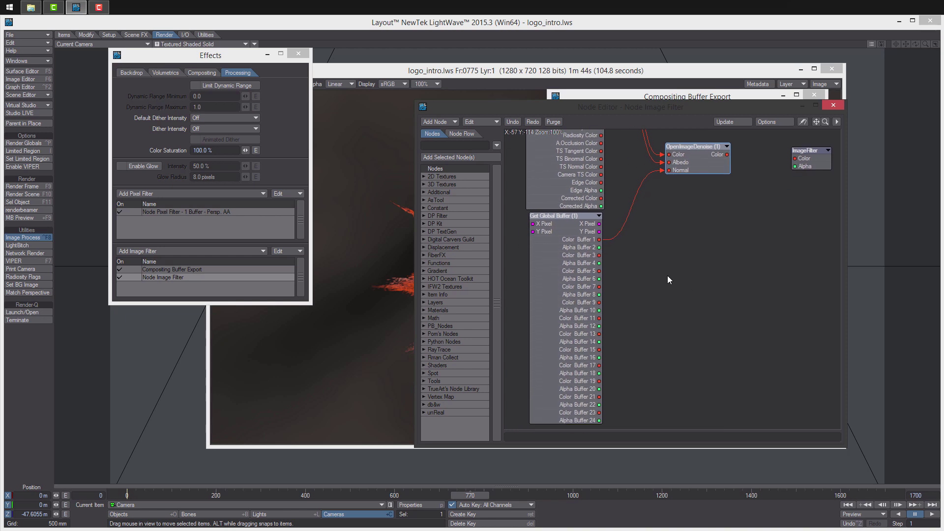
pyautogui.rightClick(668, 275)
pyautogui.moveTo(666, 271)
pyautogui.doubleClick(567, 281)
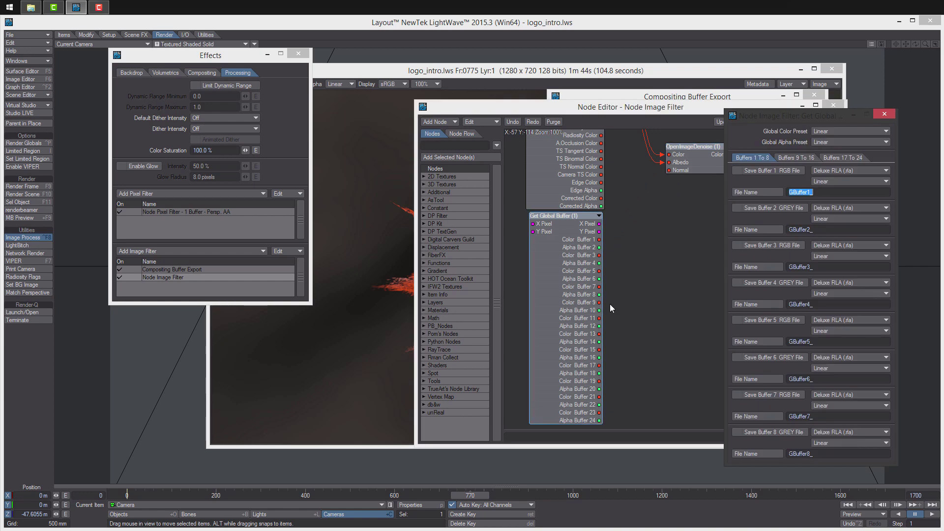
# - Set buffer 1 of the Get Global Buffer node to LW_OpenEXR_RGBFP(.exr) and its output file to normal_aa in Renders\intro
pyautogui.click(845, 169)
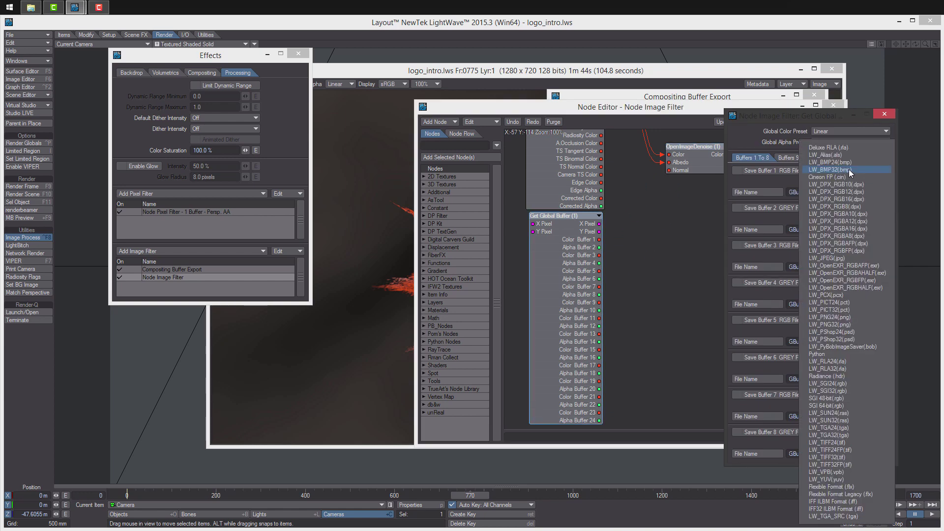
pyautogui.click(874, 281)
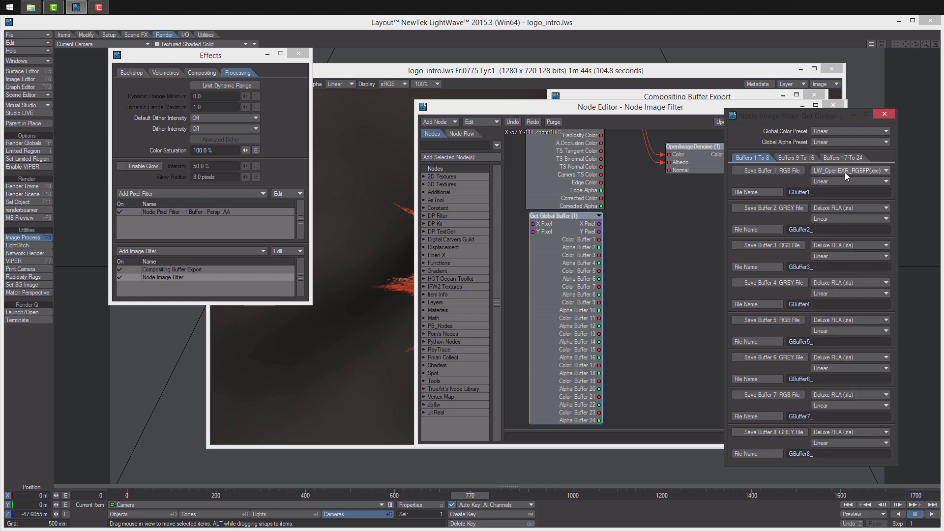
pyautogui.click(759, 194)
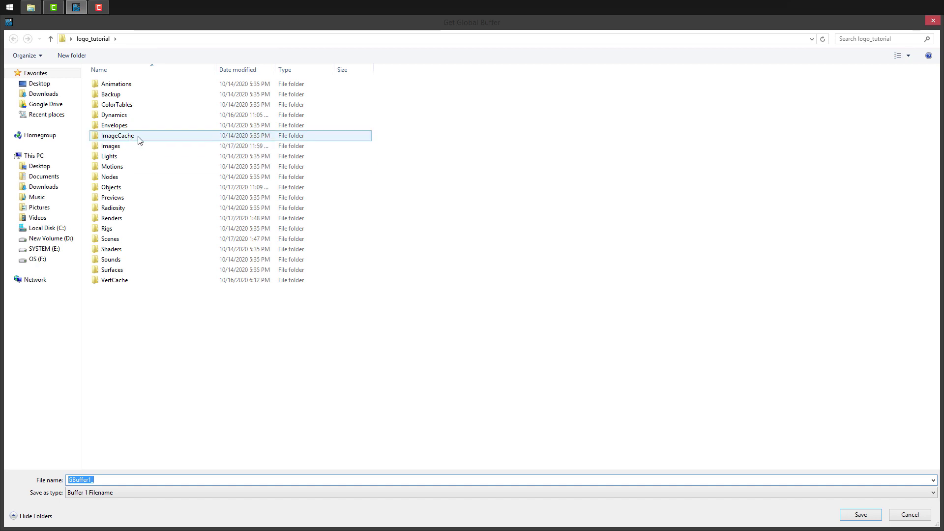
pyautogui.doubleClick(132, 218)
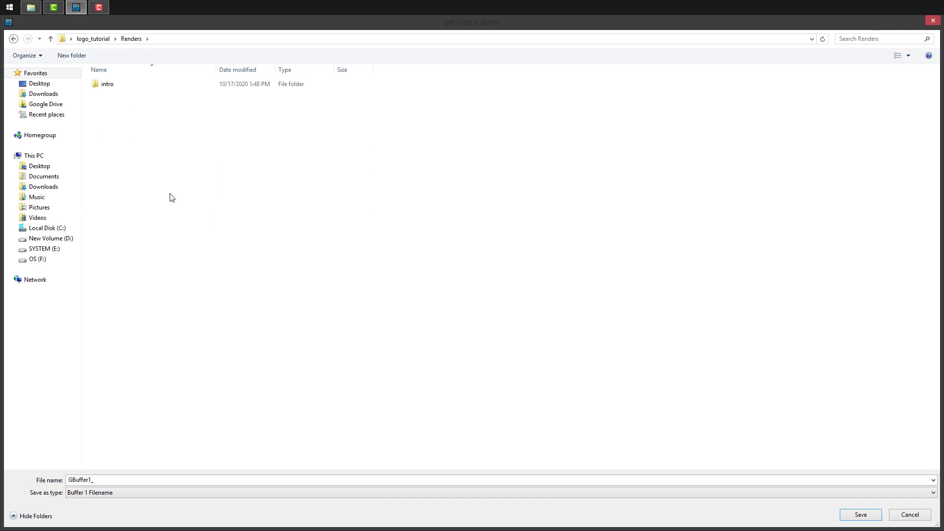
pyautogui.doubleClick(114, 87)
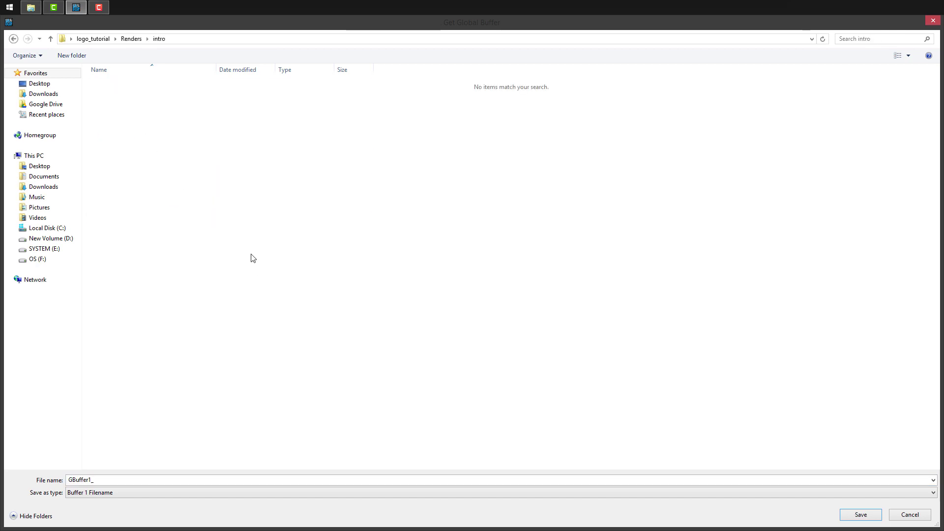
pyautogui.doubleClick(76, 480)
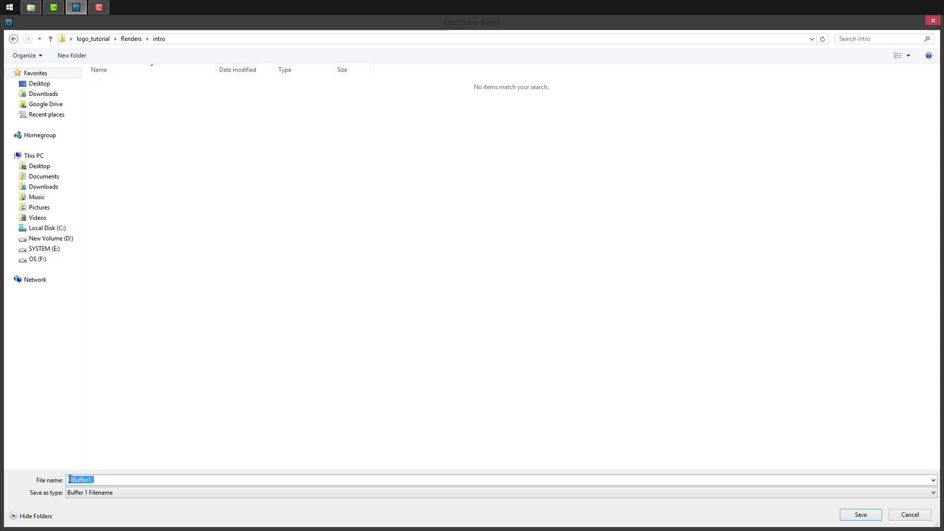
pyautogui.write('normal_aa')
pyautogui.click(861, 515)
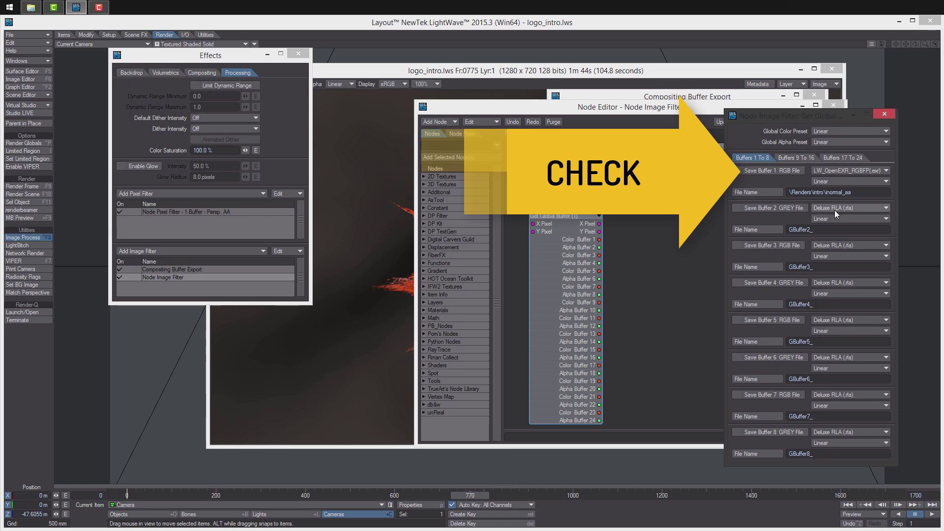
# - Rename buffer 1's output file to into_normal_aa, save it in the logo_tutorial folder and close the node's settings
pyautogui.click(760, 193)
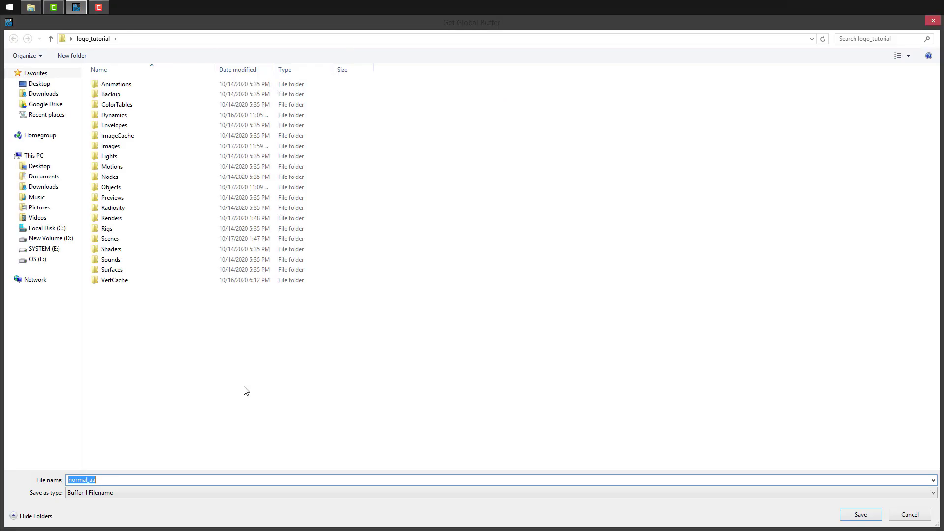
pyautogui.click(70, 481)
pyautogui.write('in')
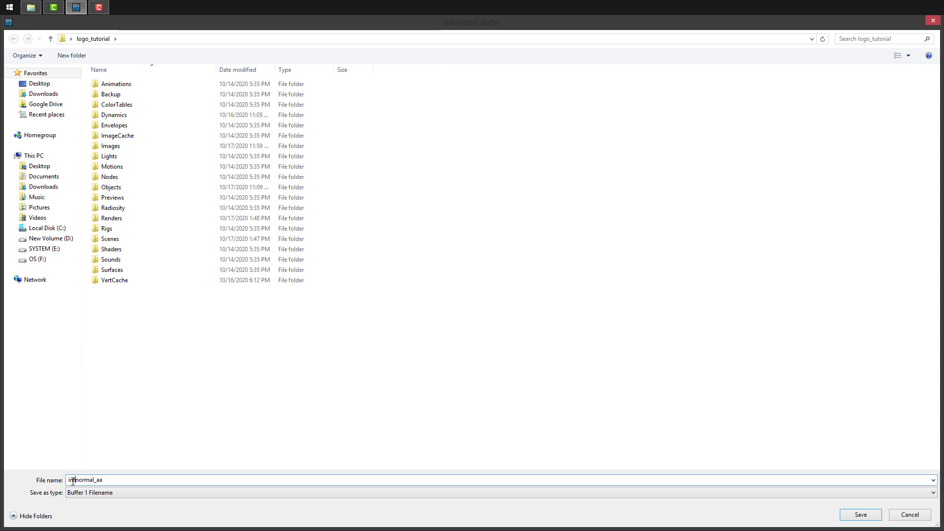
pyautogui.write('to_')
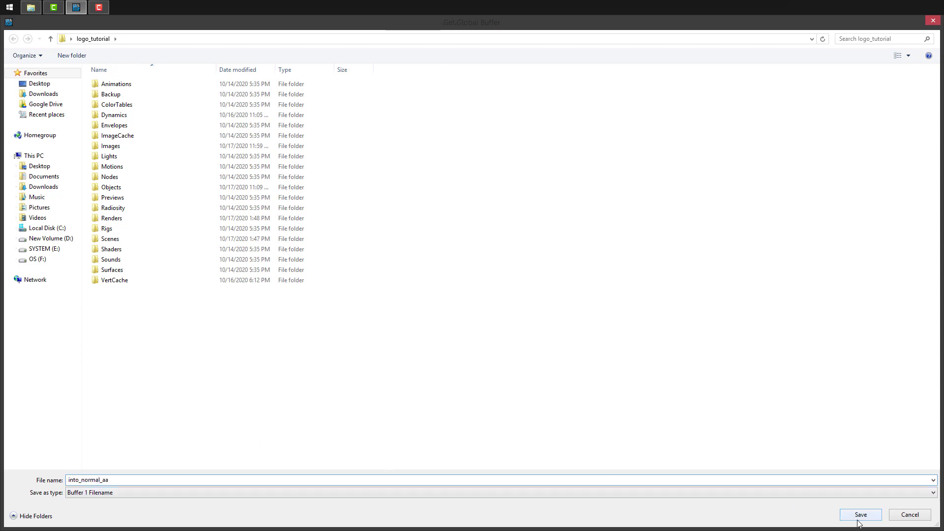
pyautogui.click(858, 519)
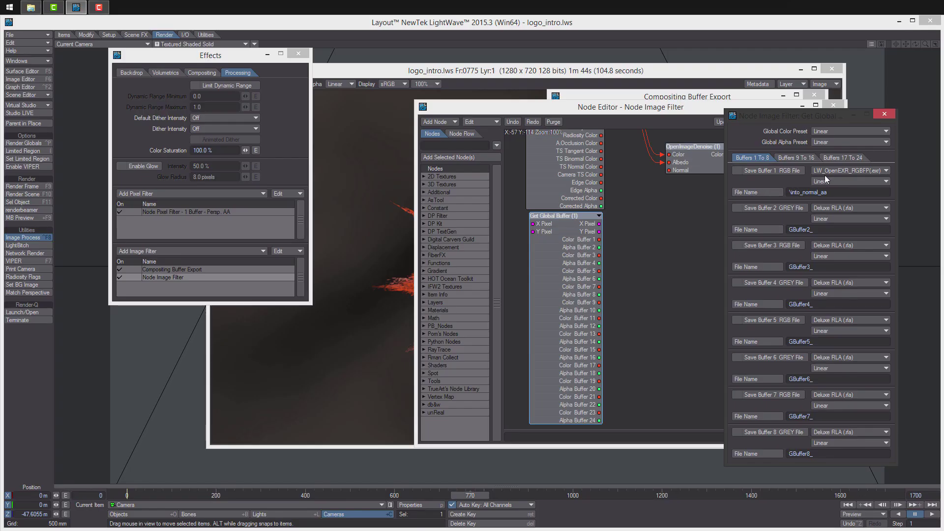
pyautogui.click(885, 113)
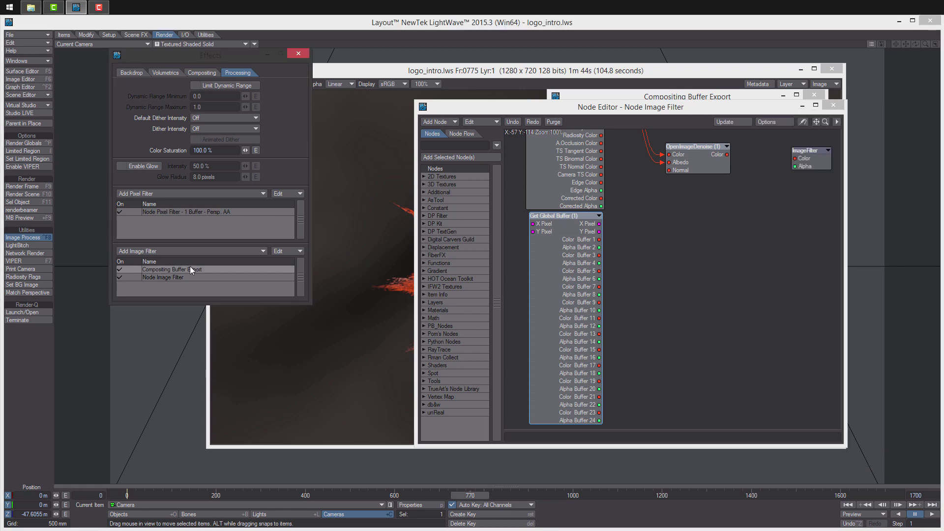
# - Set the Compositing Buffer Export's image type to LW_OpenEXR_RGBFP(.exr) and close its settings
pyautogui.doubleClick(189, 269)
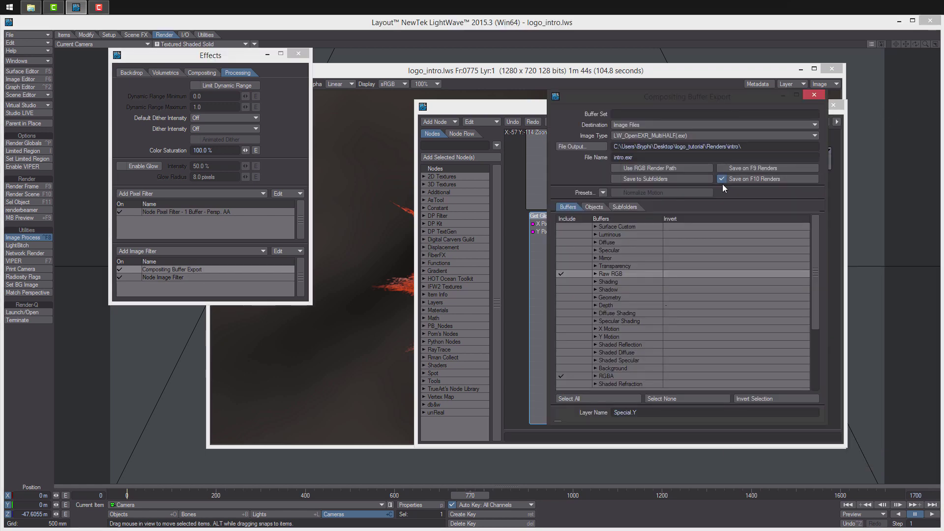
pyautogui.click(703, 135)
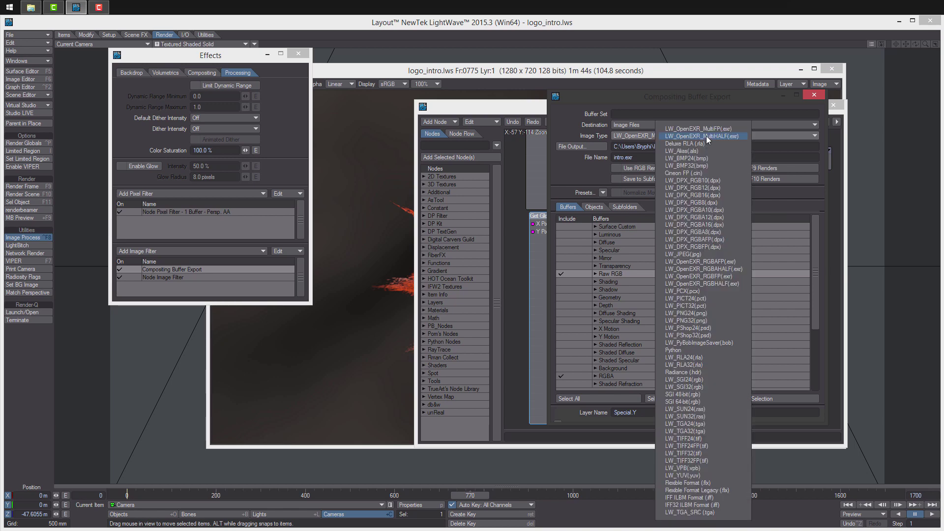
pyautogui.click(726, 276)
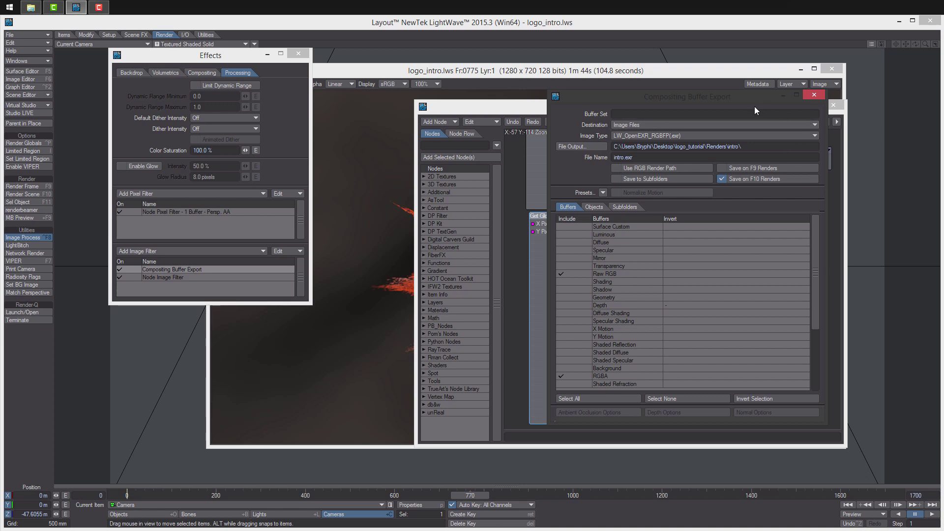
pyautogui.click(815, 95)
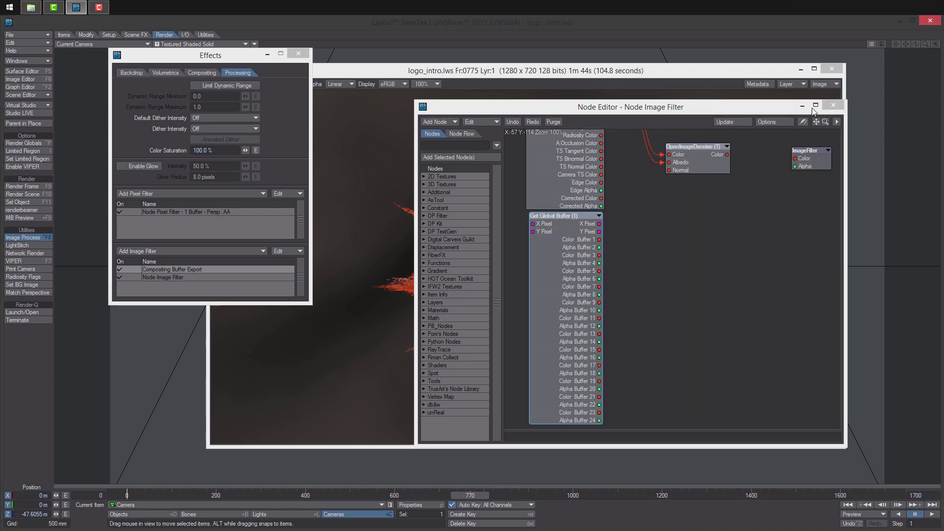
# - Delete the OpenImageDenoise node and the render buffer node feeding it, move Get Global Buffer nearer to ImageFilter, and close the node network
pyautogui.keyDown('alt'); pyautogui.moveTo(759, 171); pyautogui.dragTo(580, 244); pyautogui.keyUp('alt')
pyautogui.press('Delete')
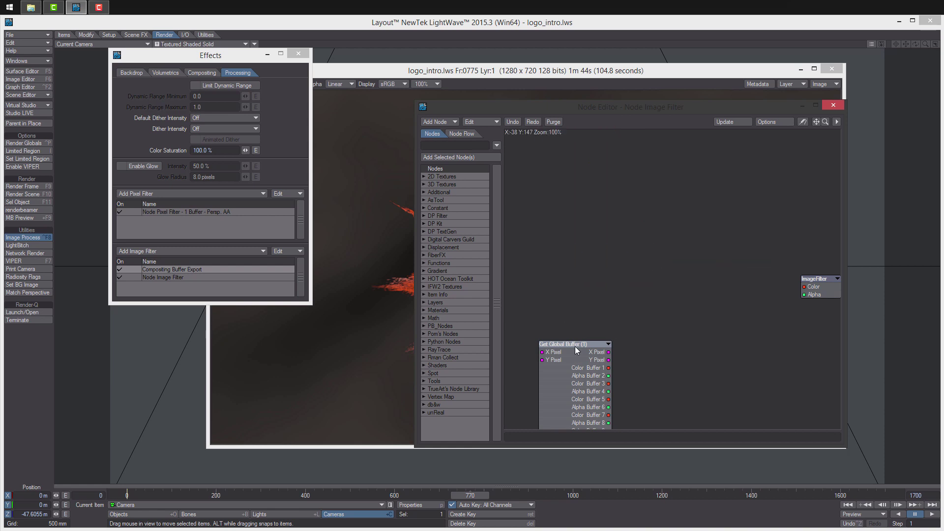
pyautogui.moveTo(574, 347); pyautogui.dragTo(666, 213)
pyautogui.click(839, 108)
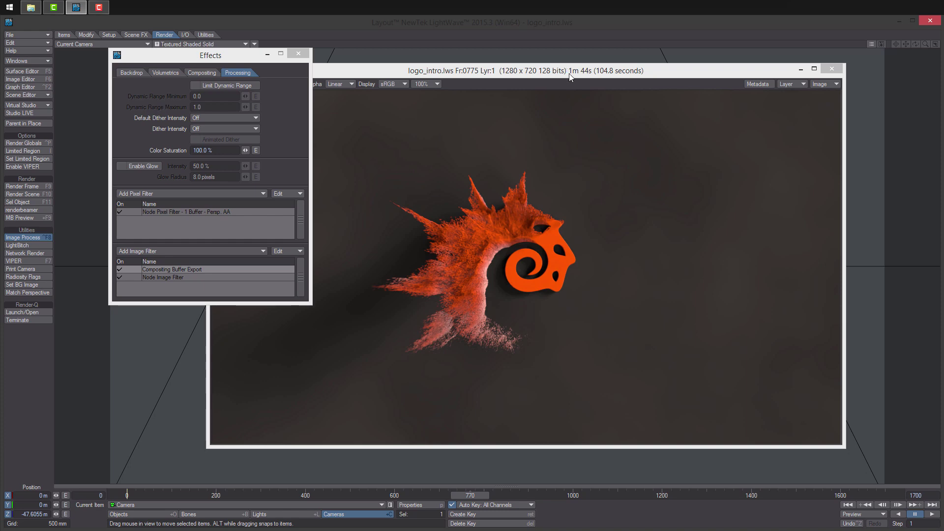
# - Close the Effects window and set the Render Globals frame range to first 0, last 1700 and step 10
pyautogui.moveTo(571, 73); pyautogui.dragTo(592, 78)
pyautogui.click(298, 54)
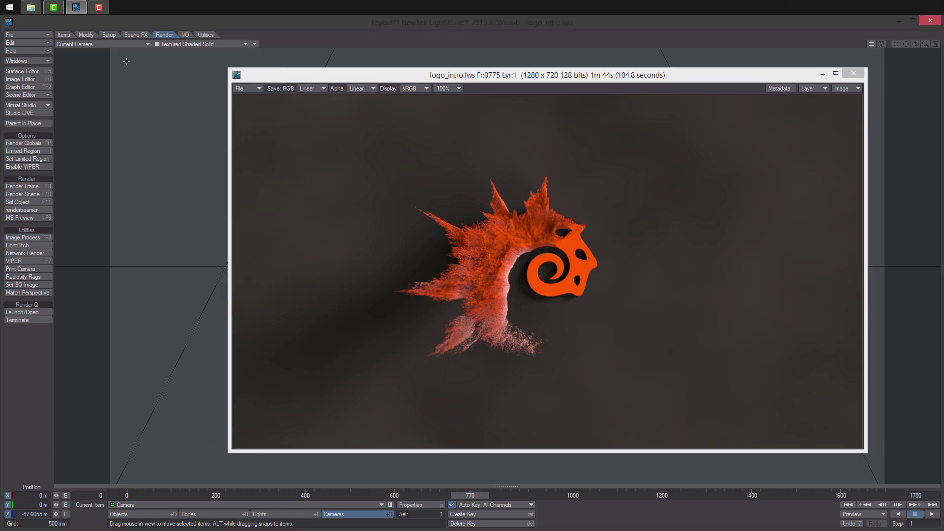
pyautogui.click(39, 143)
pyautogui.moveTo(707, 101); pyautogui.dragTo(590, 126)
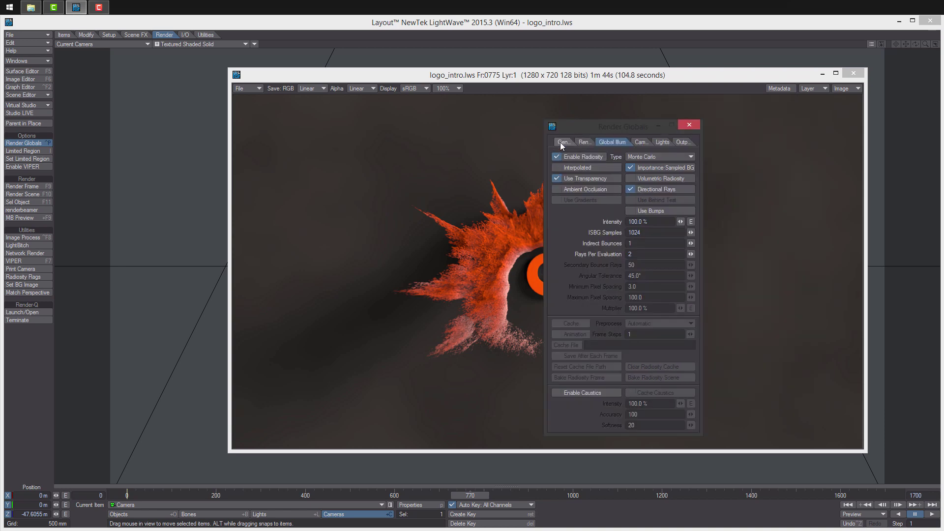
pyautogui.click(561, 142)
pyautogui.click(581, 166)
pyautogui.write('0')
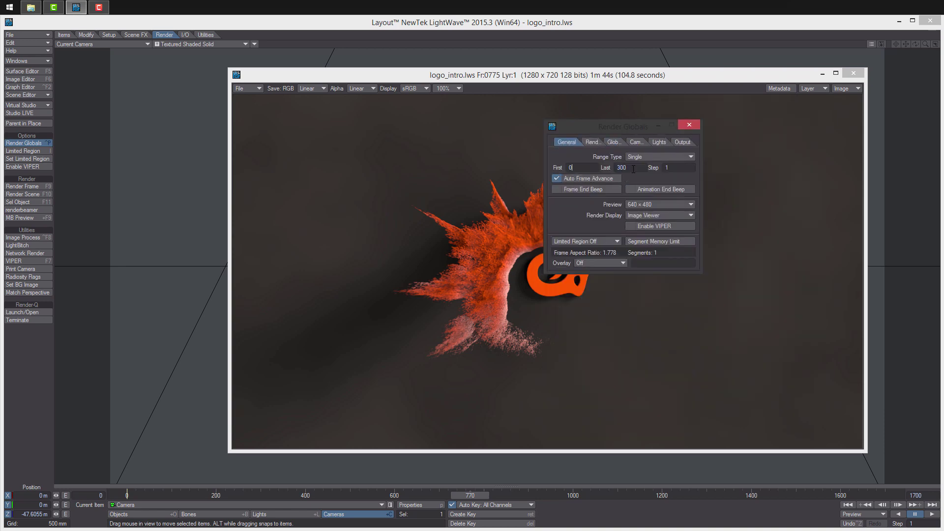
pyautogui.click(628, 169)
pyautogui.write('170')
pyautogui.click(672, 167)
pyautogui.write('1')
# - Set the render Preview to Off and Render Display to none, and close Render Globals and the rendered image
pyautogui.click(670, 203)
pyautogui.click(670, 202)
pyautogui.click(661, 213)
pyautogui.click(680, 202)
pyautogui.moveTo(618, 129); pyautogui.dragTo(541, 119)
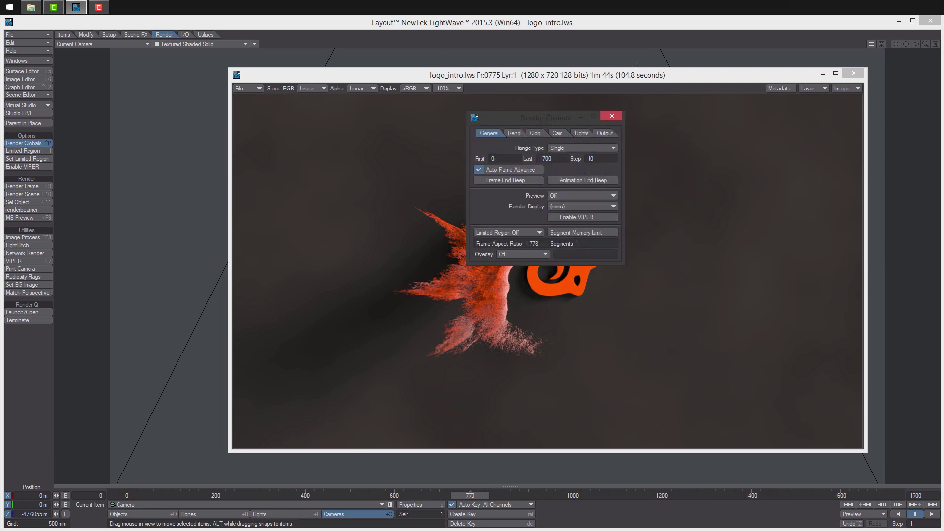
pyautogui.click(519, 133)
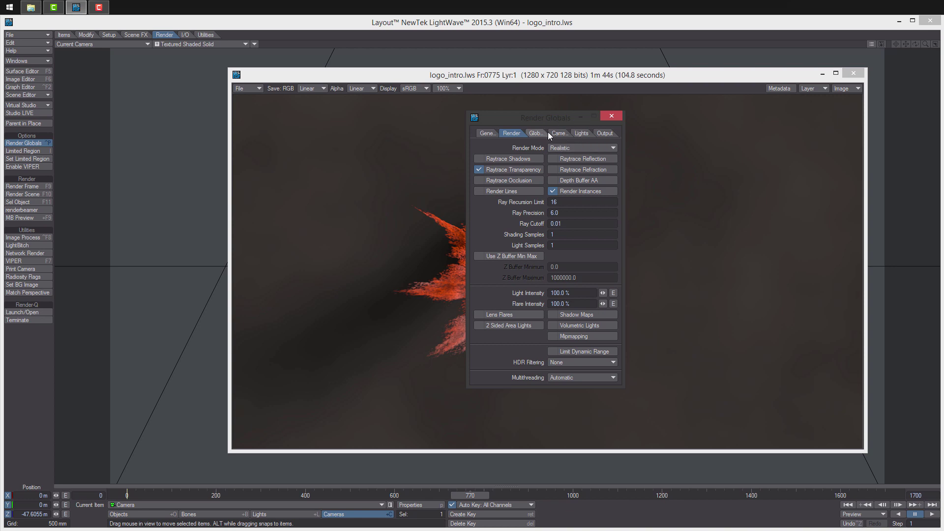
pyautogui.click(611, 116)
pyautogui.moveTo(834, 78); pyautogui.dragTo(784, 69)
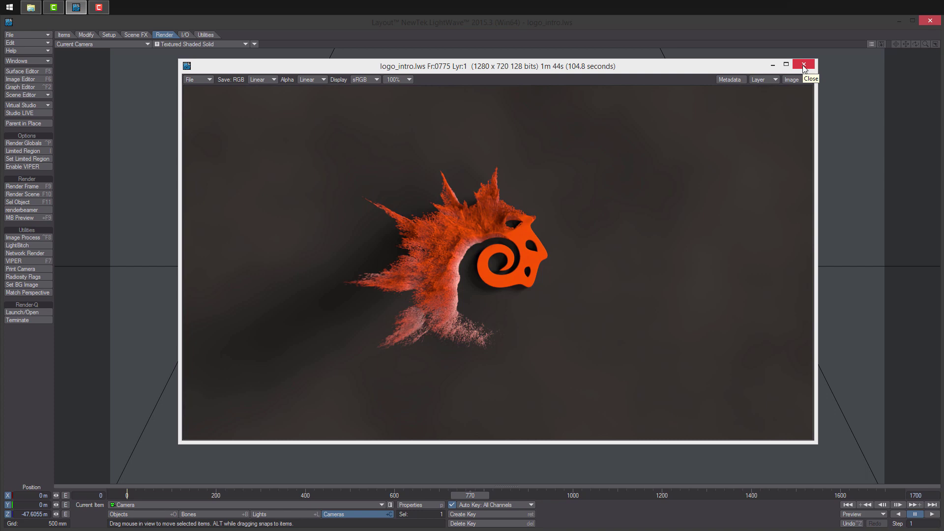
pyautogui.click(805, 66)
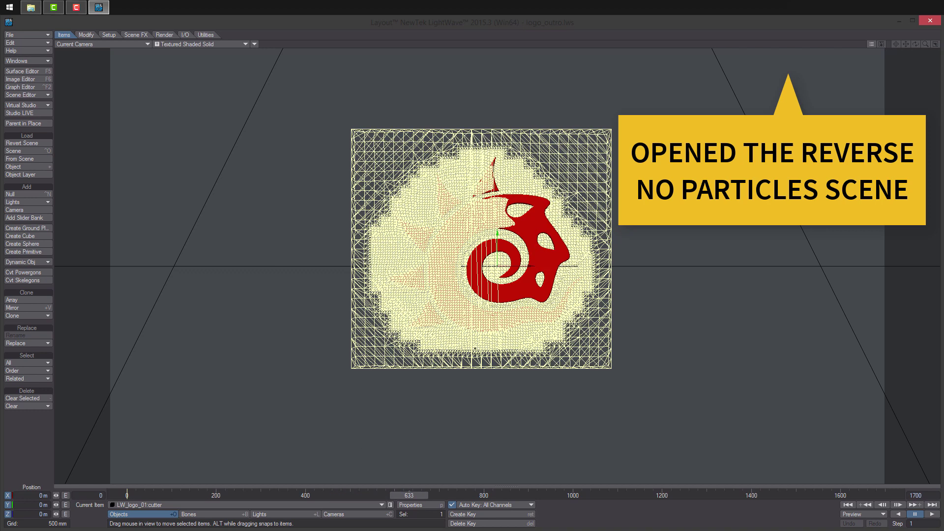
pyautogui.press('F9')
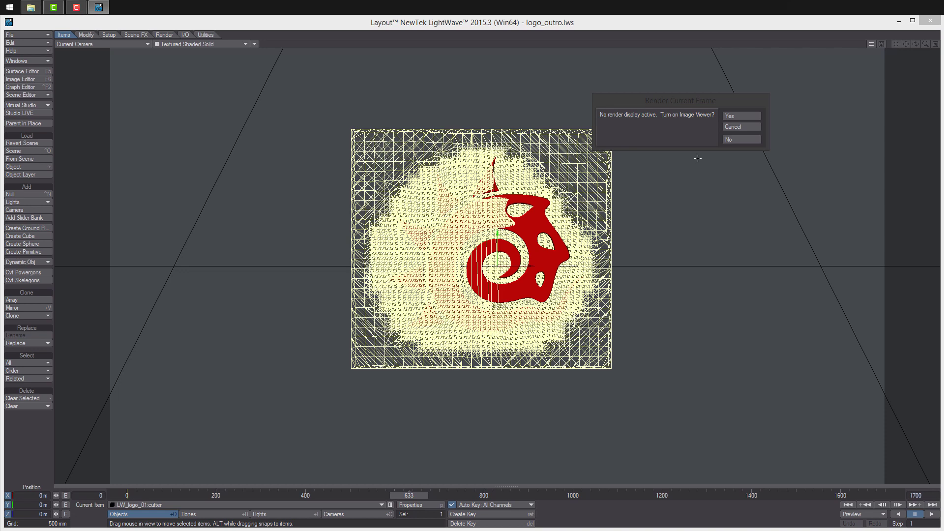
pyautogui.click(737, 115)
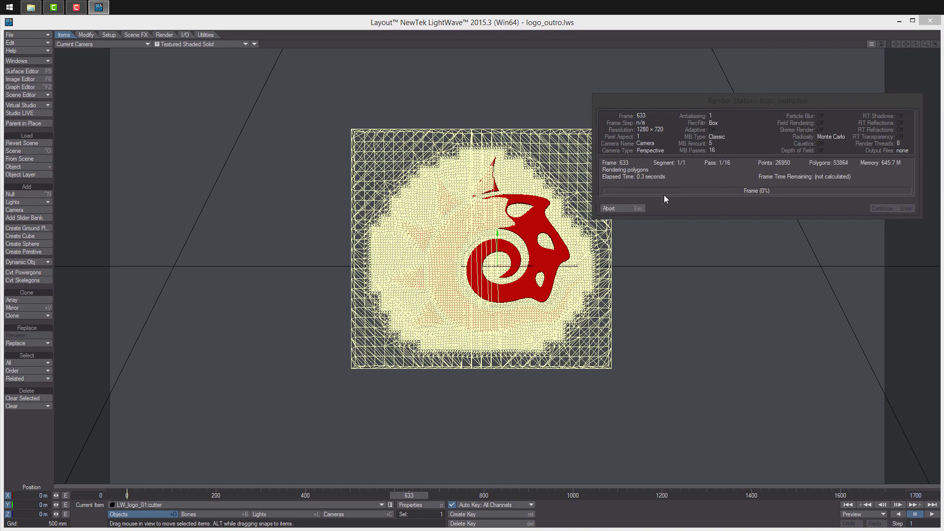
pyautogui.click(639, 209)
# - Load only the Camera from logo_intro.lws into the logo_outro scene, leaving out all other items
pyautogui.click(164, 35)
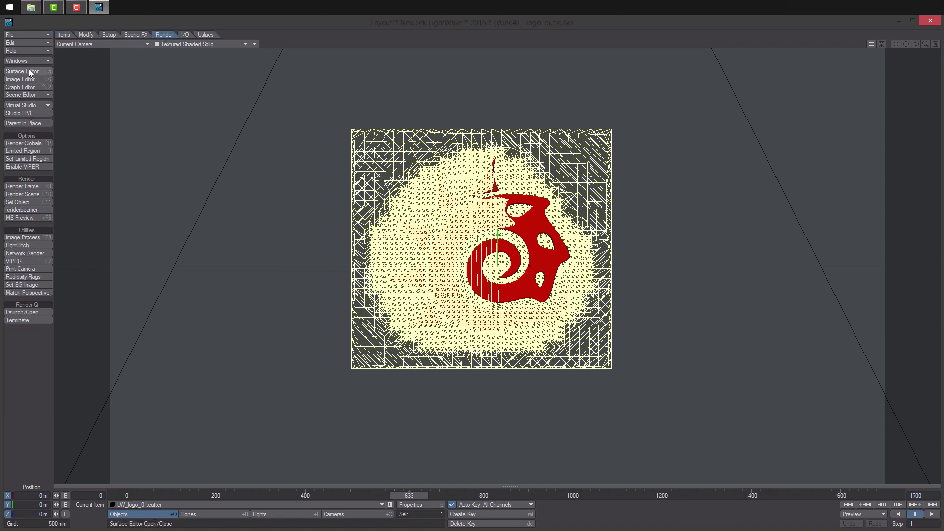
pyautogui.click(24, 35)
pyautogui.moveTo(37, 33)
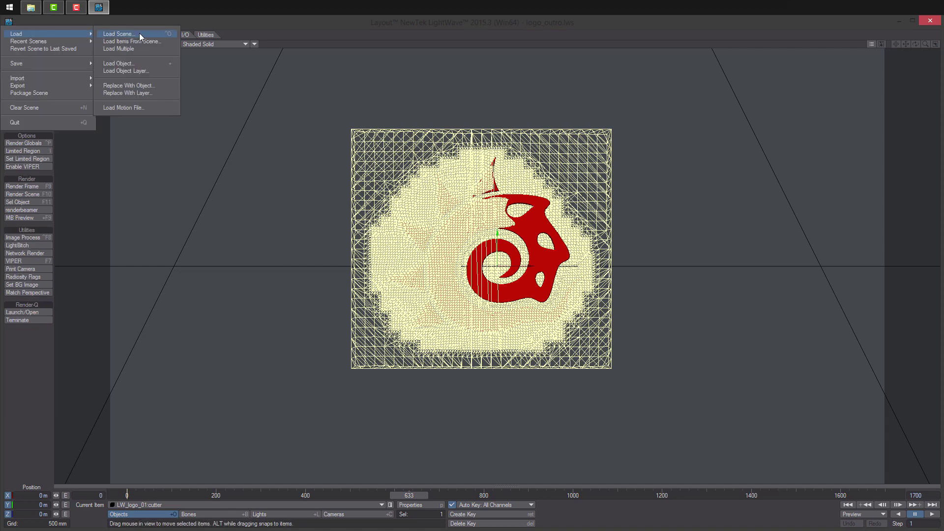
pyautogui.click(149, 44)
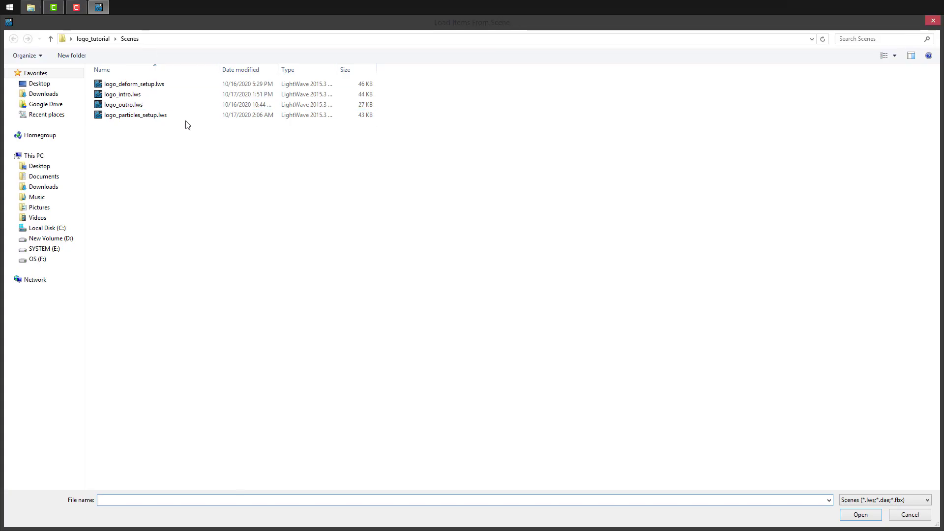
pyautogui.doubleClick(138, 98)
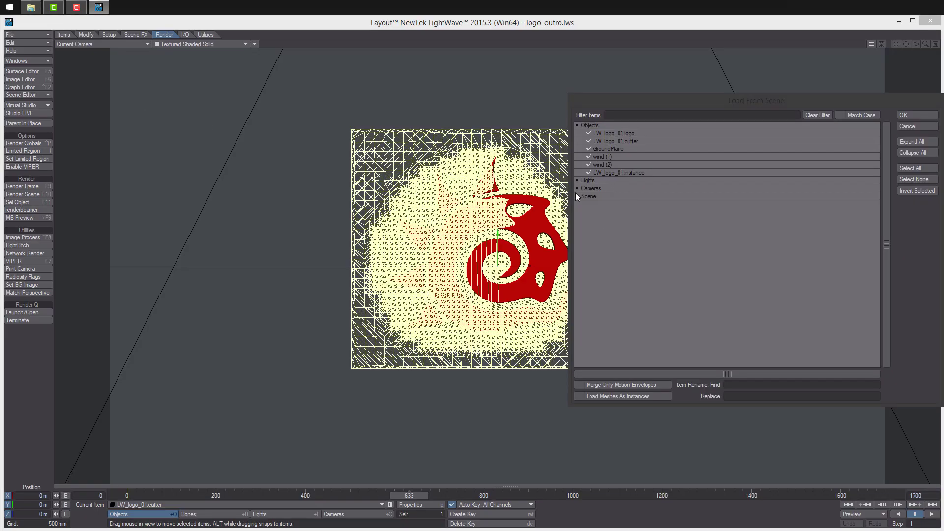
pyautogui.click(578, 190)
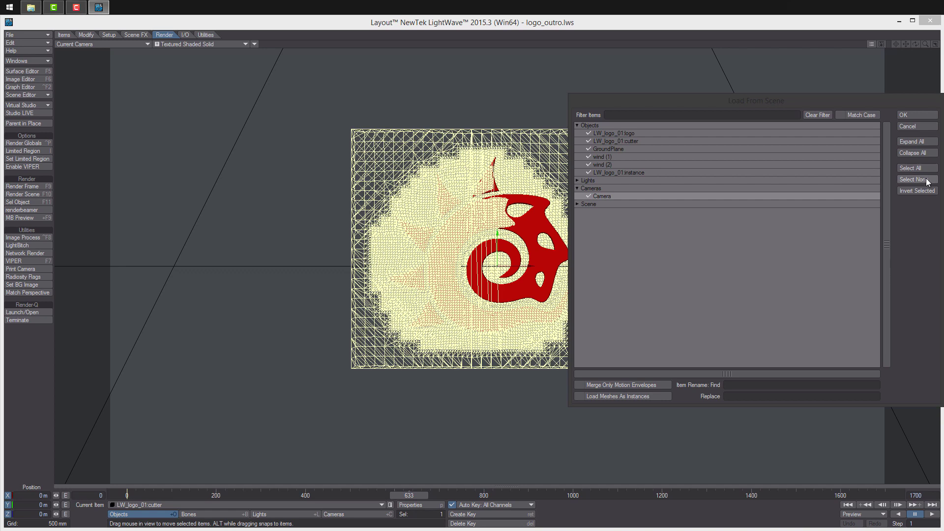
pyautogui.click(928, 182)
pyautogui.click(589, 197)
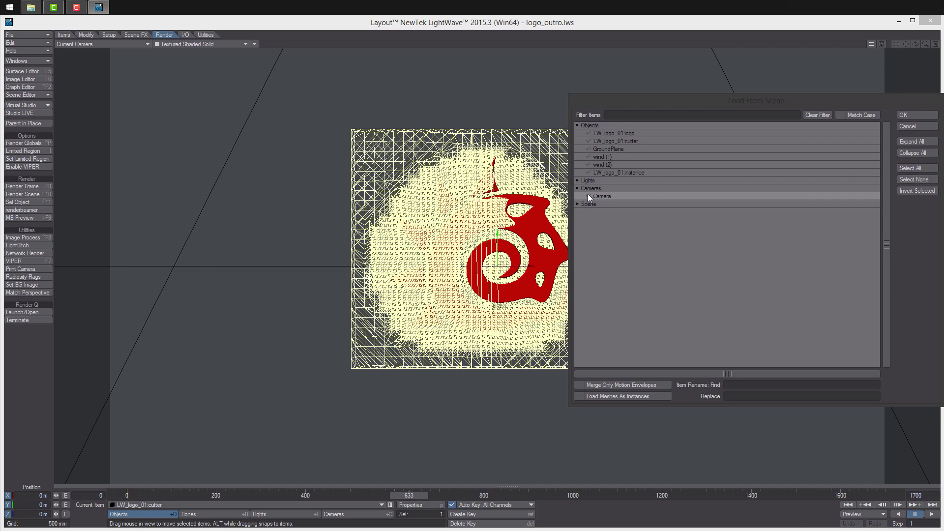
pyautogui.click(910, 119)
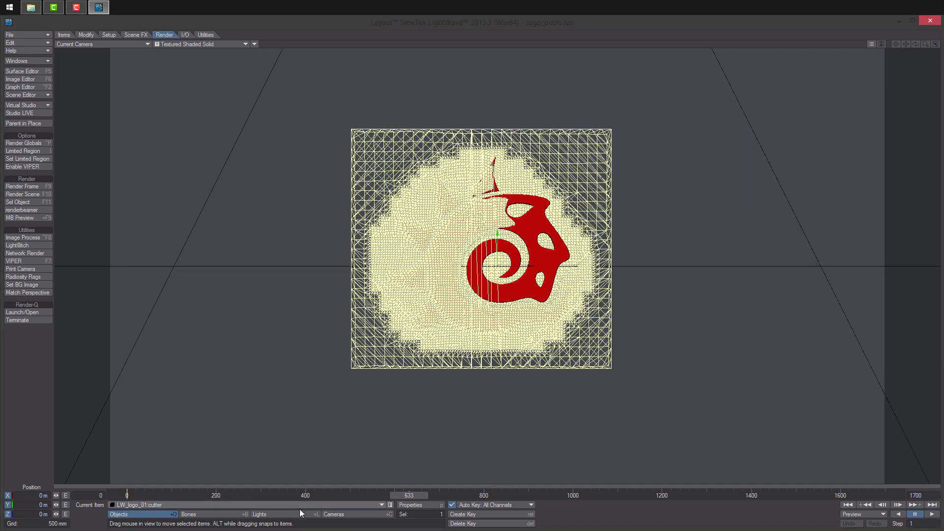
# - Compare the views of the scene's two cameras and remove Camera (1), keeping the camera loaded from the intro scene
pyautogui.click(320, 513)
pyautogui.click(262, 505)
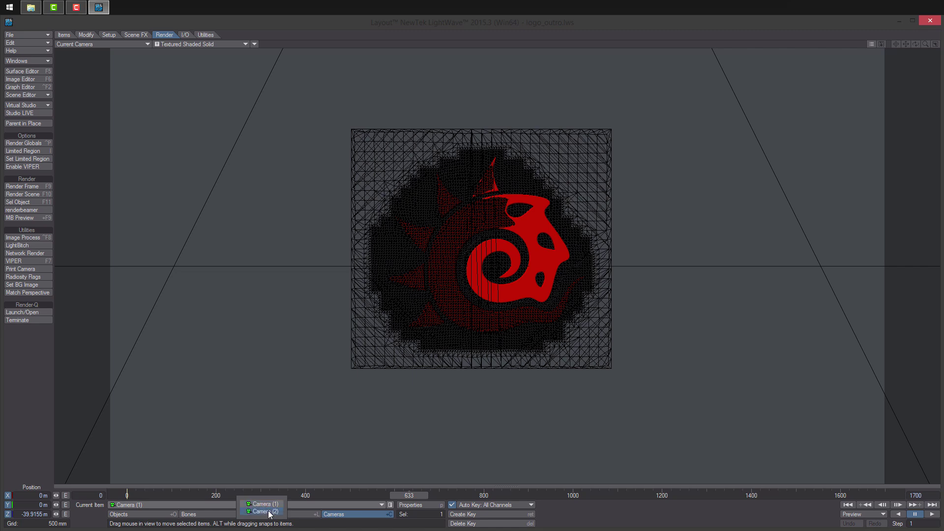
pyautogui.click(270, 514)
pyautogui.click(196, 505)
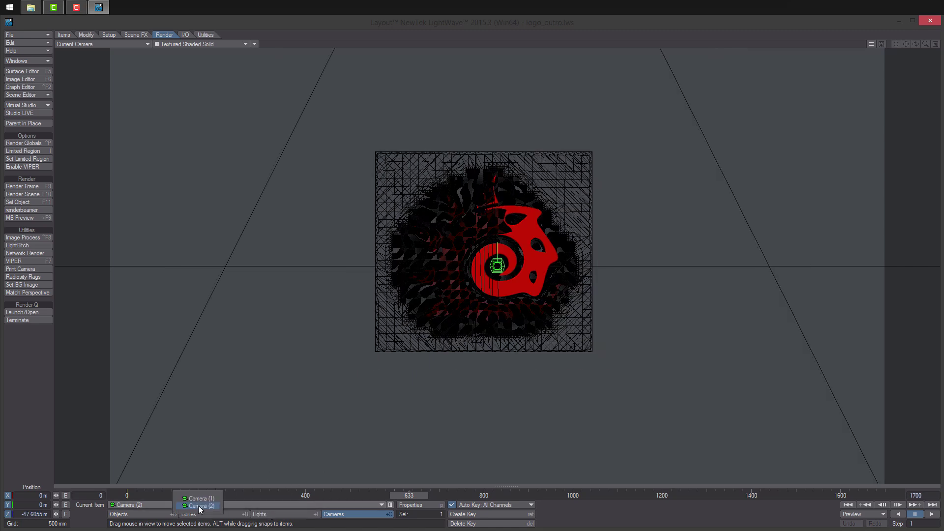
pyautogui.click(200, 499)
pyautogui.press('-')
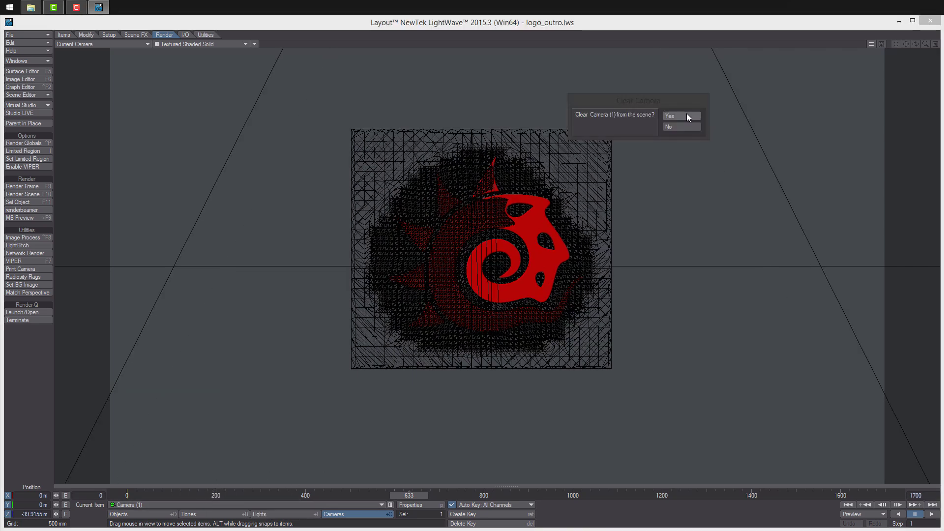
pyautogui.click(691, 116)
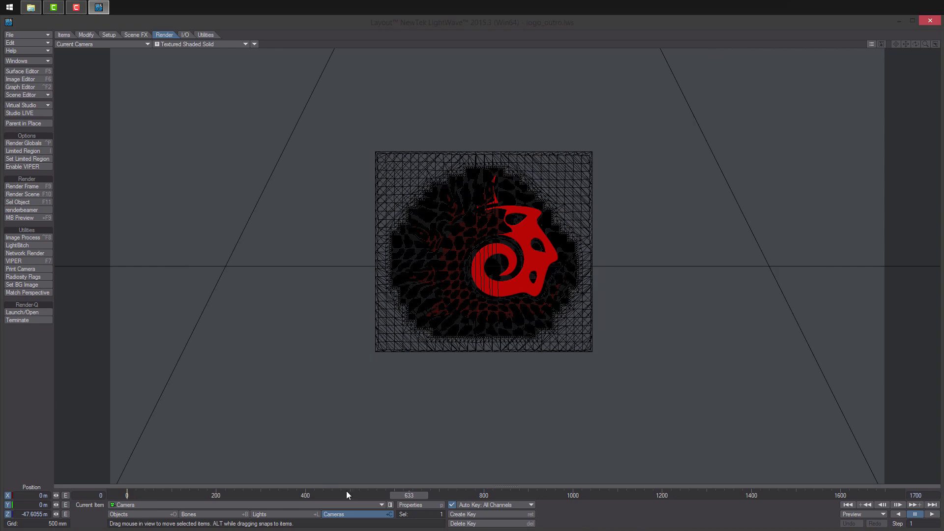
# - Scrub the timeline to frame 765 and review the Lights, Global Illumination and Render settings in Render Globals
pyautogui.moveTo(407, 495); pyautogui.dragTo(468, 496)
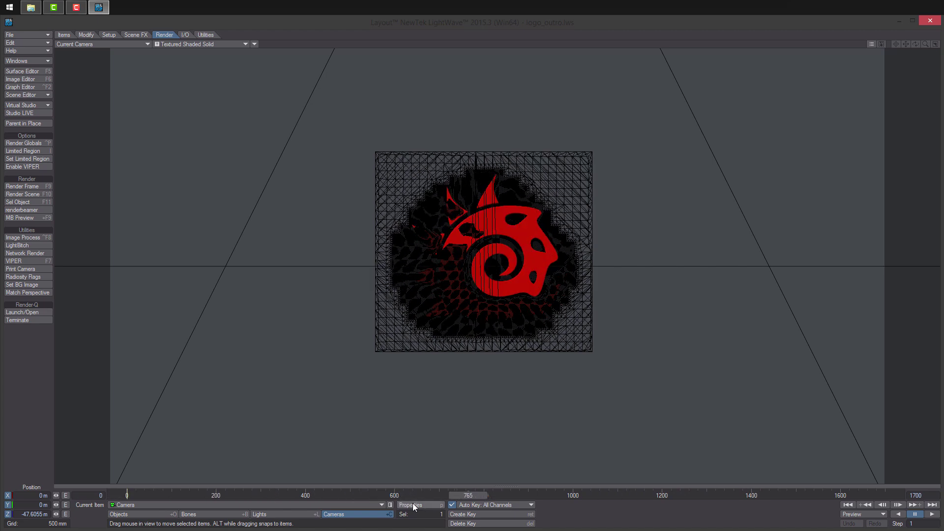
pyautogui.click(412, 505)
pyautogui.click(581, 134)
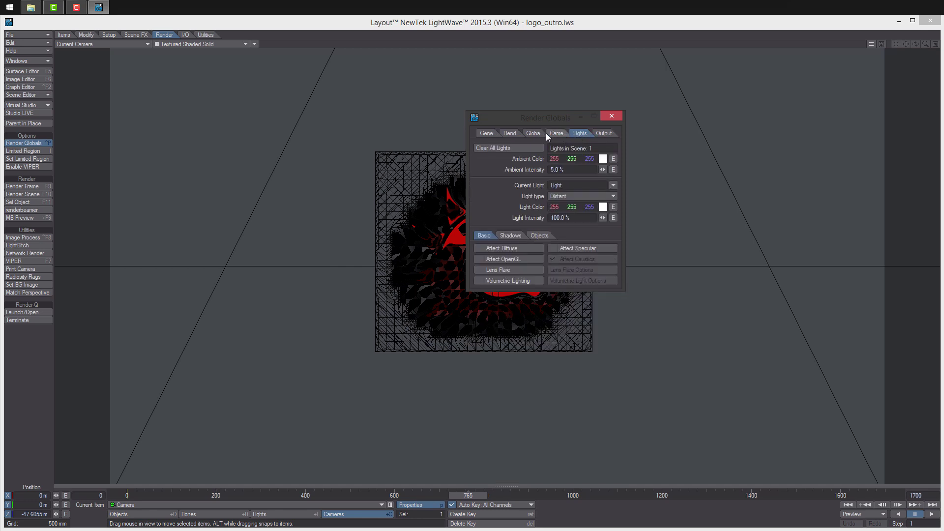
pyautogui.click(532, 133)
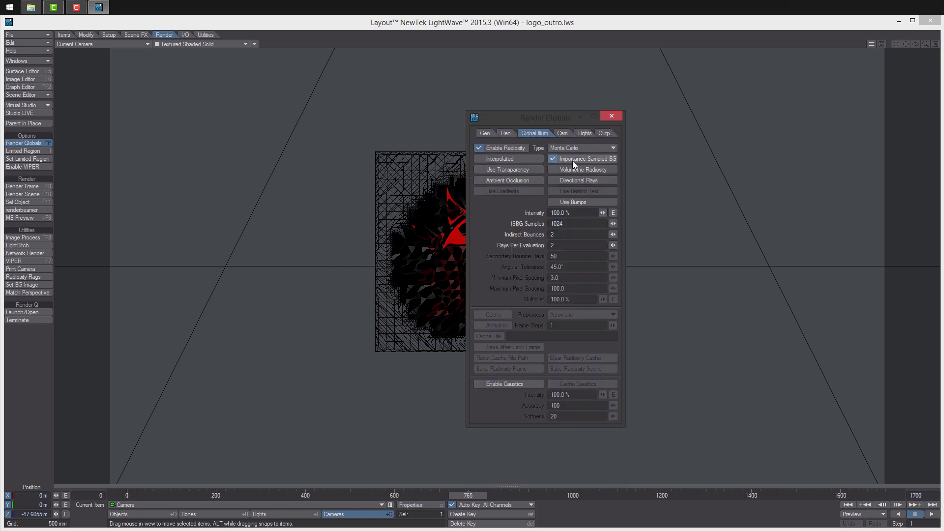
pyautogui.write('1')
pyautogui.press('Return')
pyautogui.click(564, 133)
pyautogui.click(580, 132)
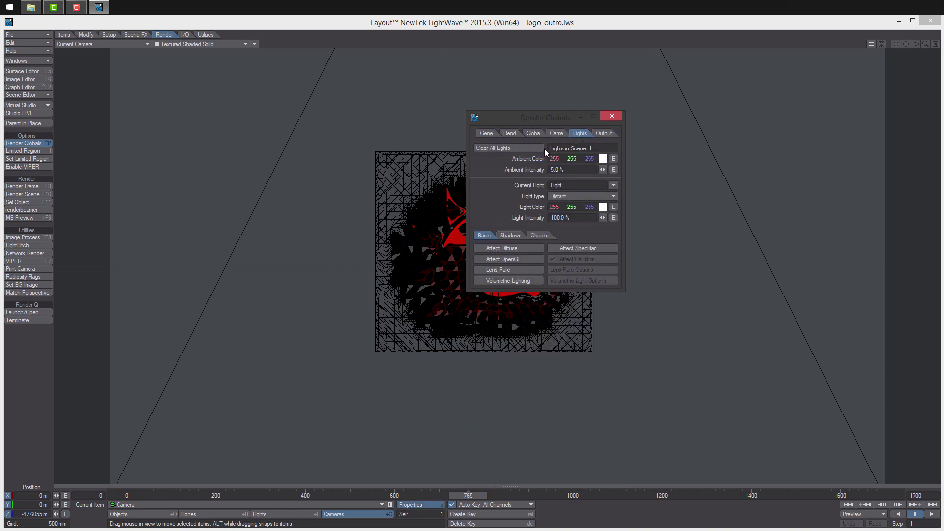
pyautogui.click(532, 133)
pyautogui.click(511, 133)
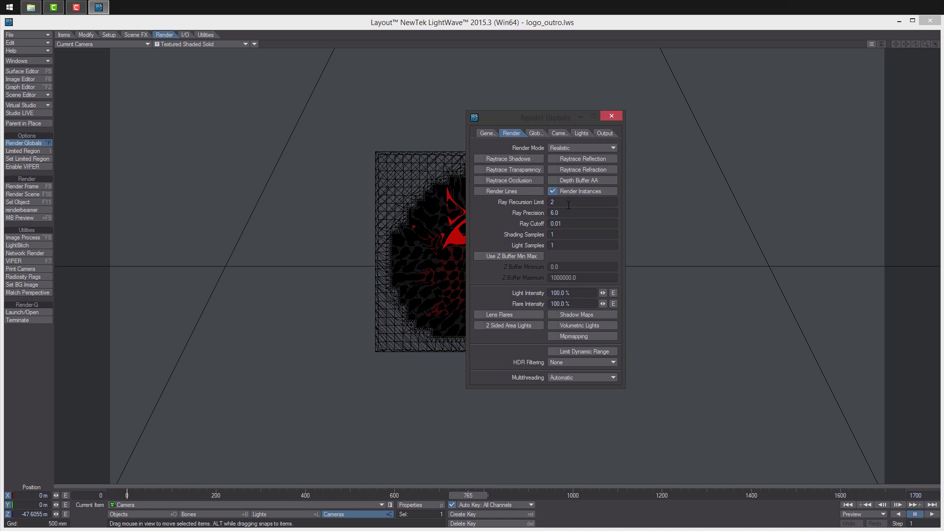
pyautogui.moveTo(538, 119); pyautogui.dragTo(677, 157)
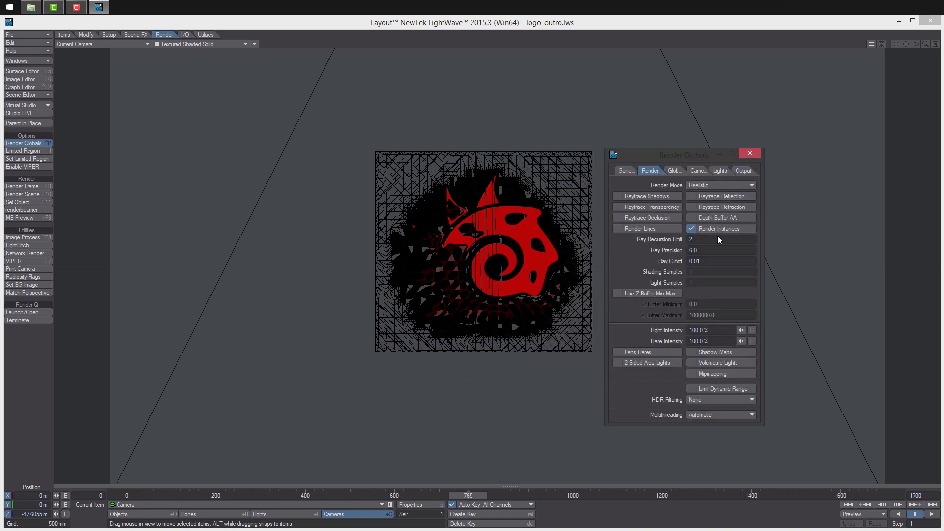
# - Set the render range to first 0, last 1700 and step 10 with a 640 × 480 Preview, and close Render Globals
pyautogui.click(627, 170)
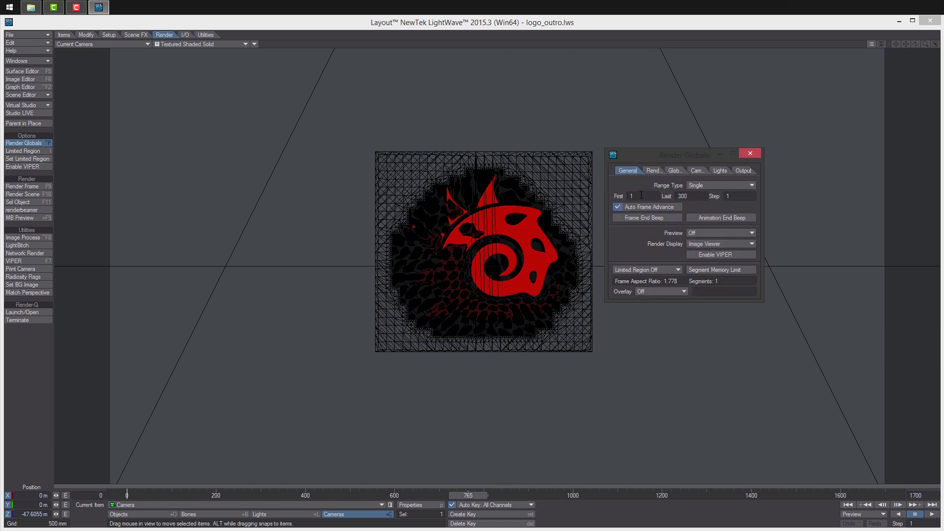
pyautogui.write('0')
pyautogui.click(697, 197)
pyautogui.write('1700')
pyautogui.press('Return')
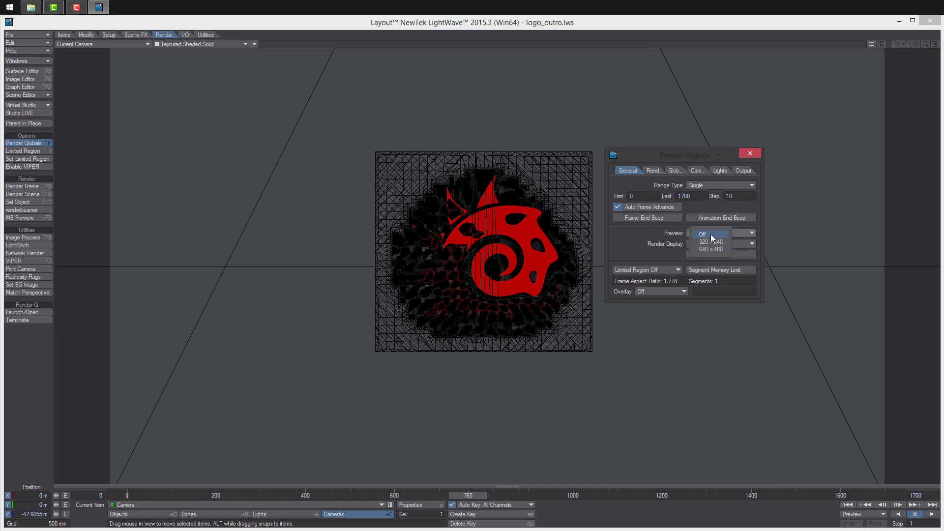
pyautogui.click(711, 250)
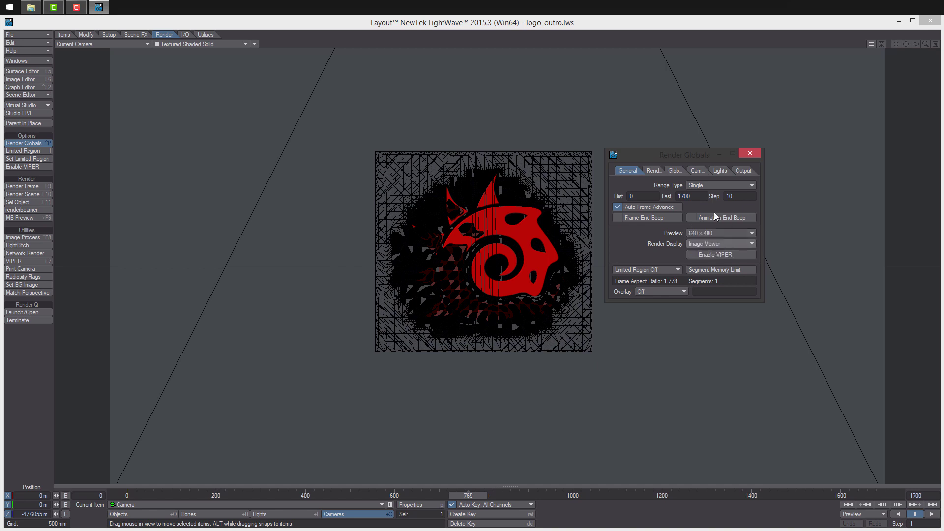
pyautogui.click(751, 154)
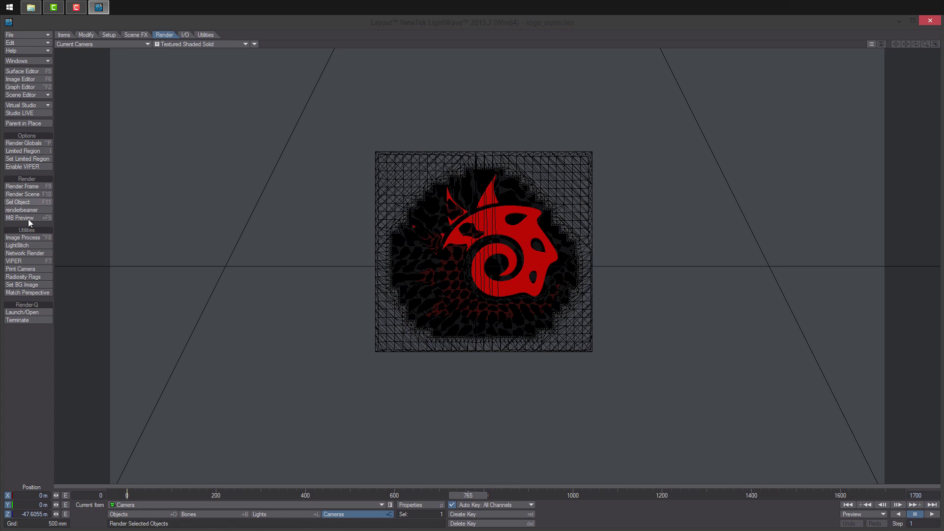
# - Set Compositing Buffer Export to Image Files as LW_OpenEXR_RGBFP(.exr), include the Raw RGB buffer and turn off Save on F9 Renders
pyautogui.click(28, 236)
pyautogui.doubleClick(194, 269)
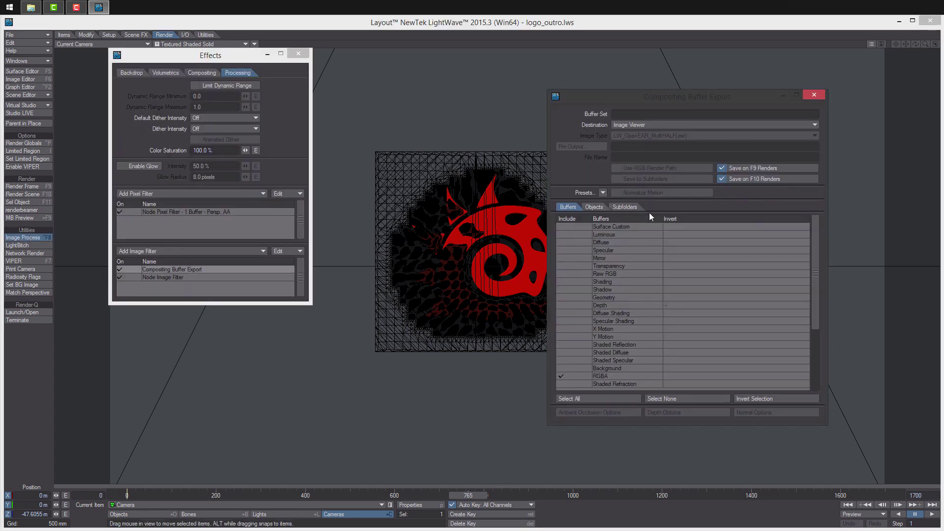
pyautogui.click(703, 126)
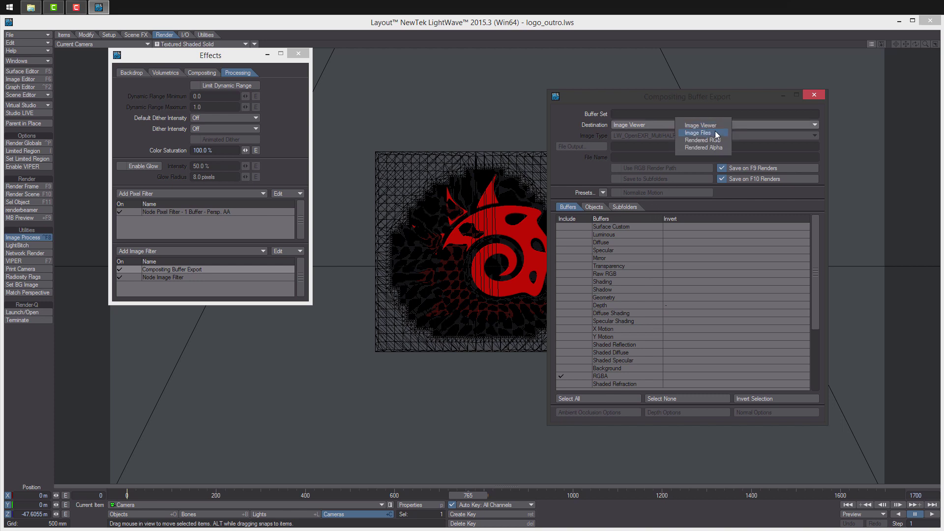
pyautogui.click(715, 131)
pyautogui.click(701, 137)
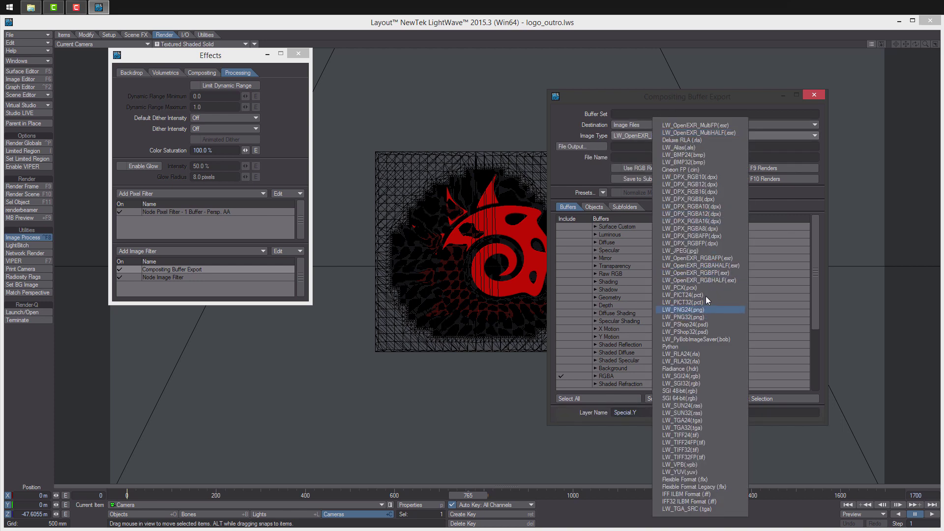
pyautogui.click(727, 274)
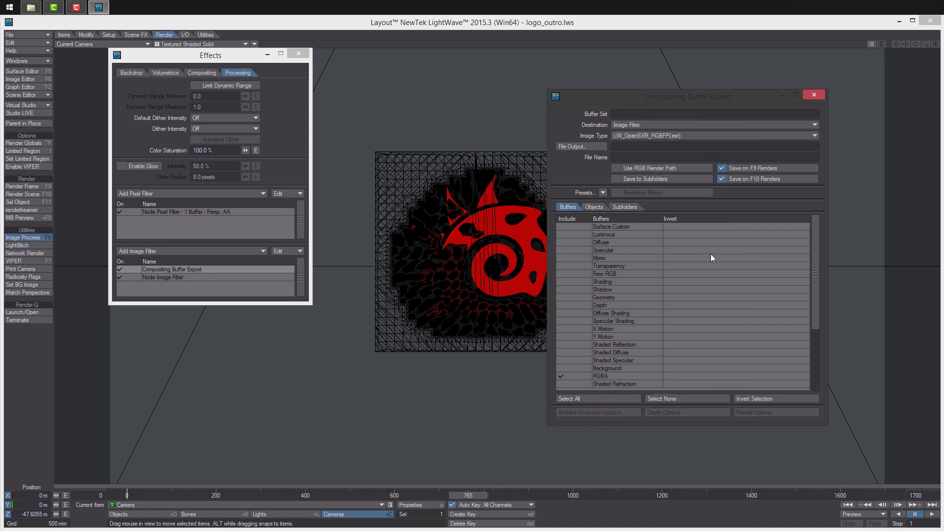
pyautogui.click(567, 274)
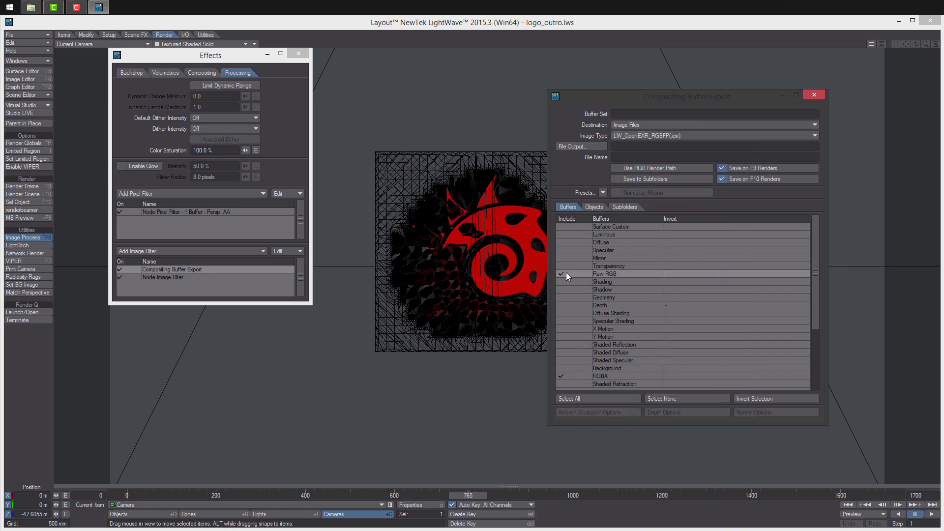
pyautogui.click(721, 168)
# - For the buffer export's file output, create a folder named outro inside the Renders folder and open it
pyautogui.click(573, 146)
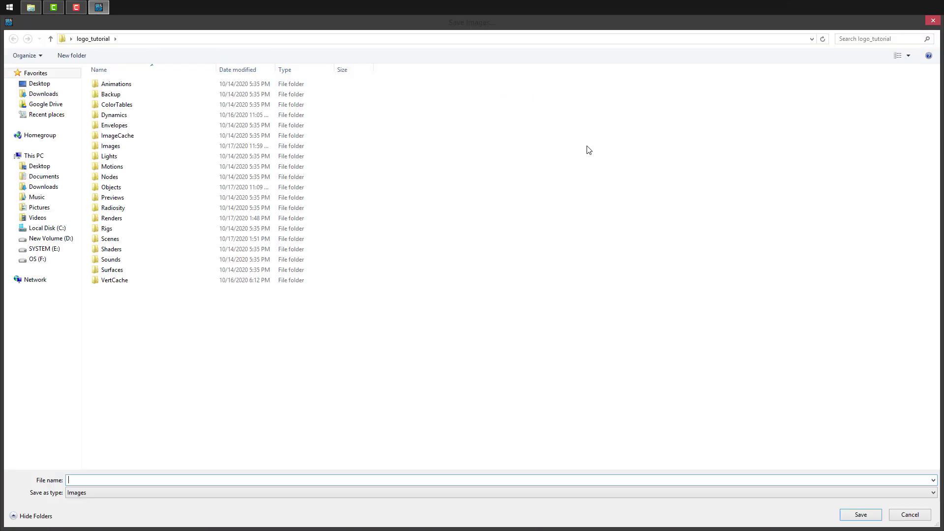
pyautogui.doubleClick(145, 218)
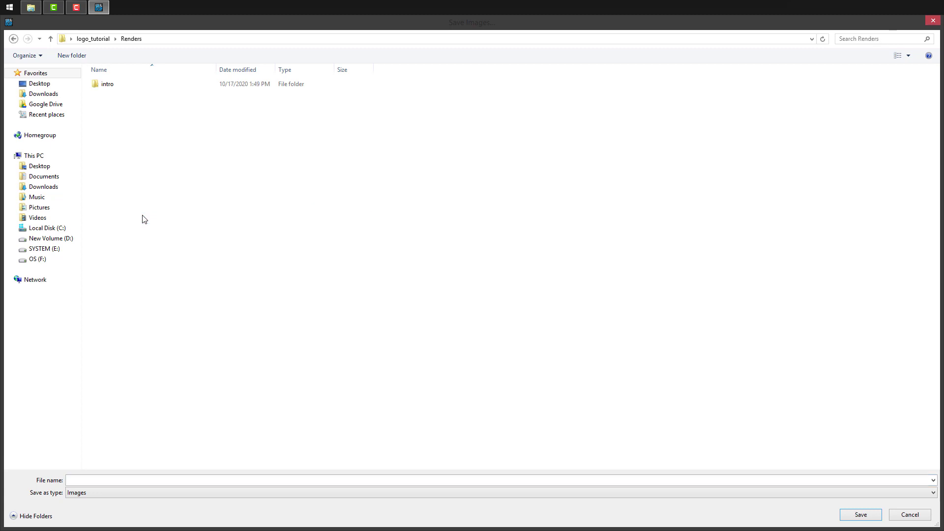
pyautogui.rightClick(148, 127)
pyautogui.moveTo(228, 261)
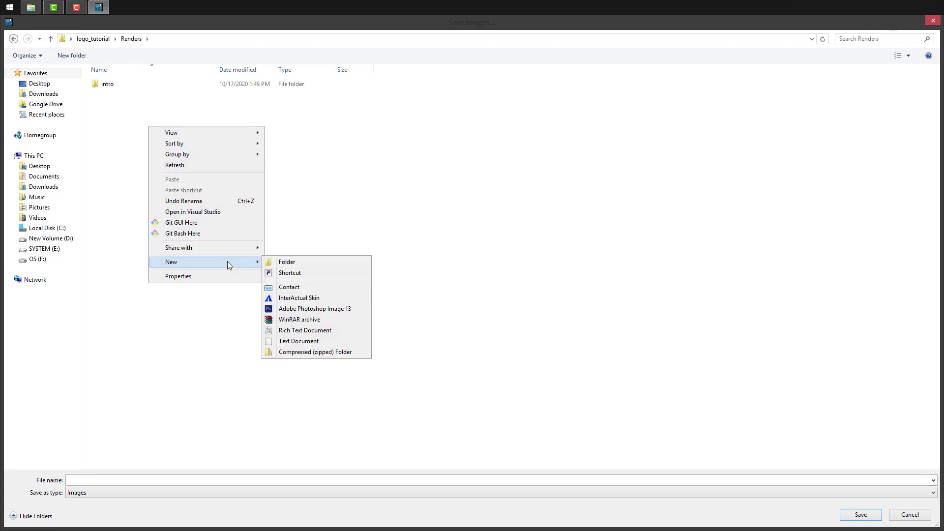
pyautogui.click(290, 263)
pyautogui.write('outr')
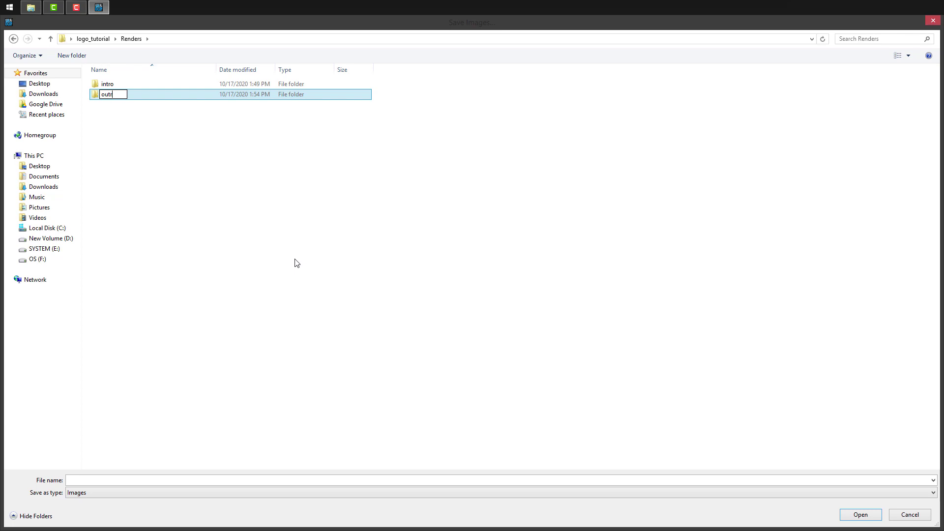
pyautogui.write('o')
pyautogui.click(148, 120)
pyautogui.doubleClick(106, 95)
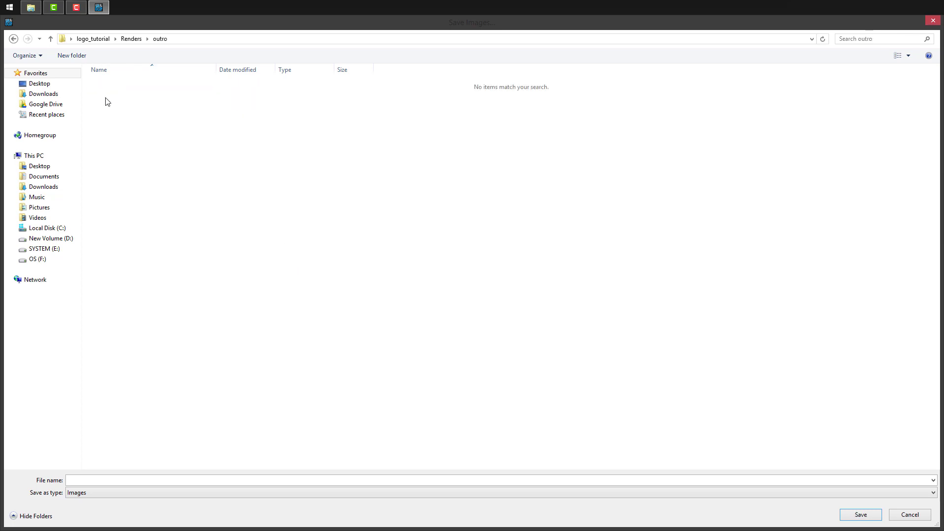
# - Name the buffer export's output file outro and save it in the outro folder
pyautogui.click(95, 480)
pyautogui.write('outro')
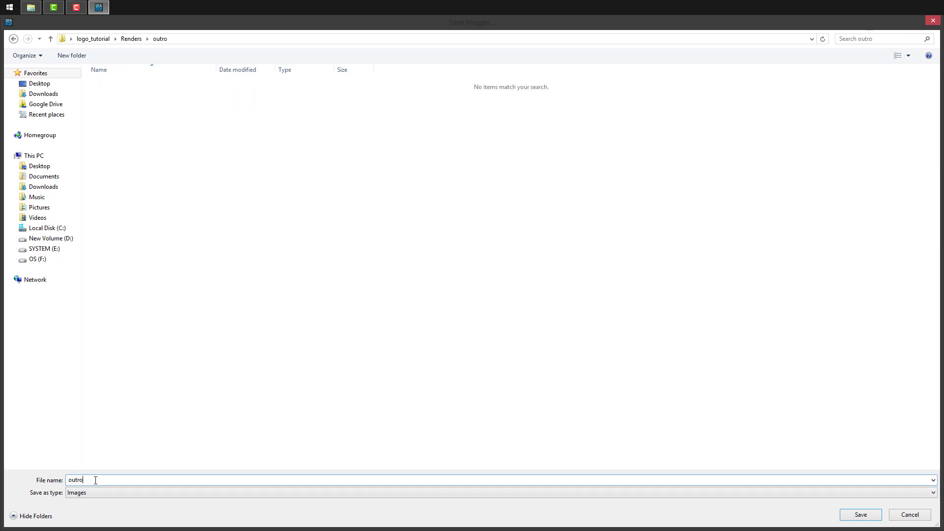
pyautogui.click(854, 517)
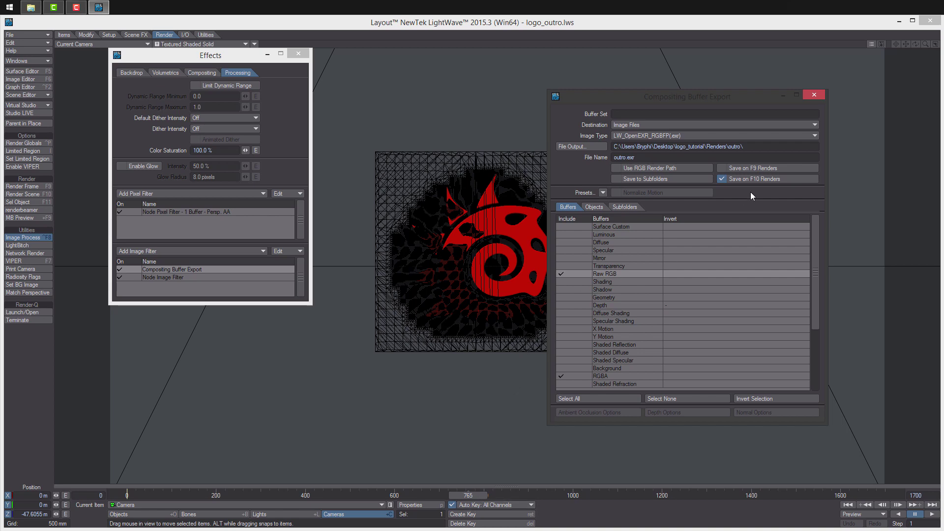
# - In the Node Image Filter network, delete the OpenImageDenoise node and the render buffer node feeding it, and move Get Global Buffer nearer to ImageFilter
pyautogui.doubleClick(179, 277)
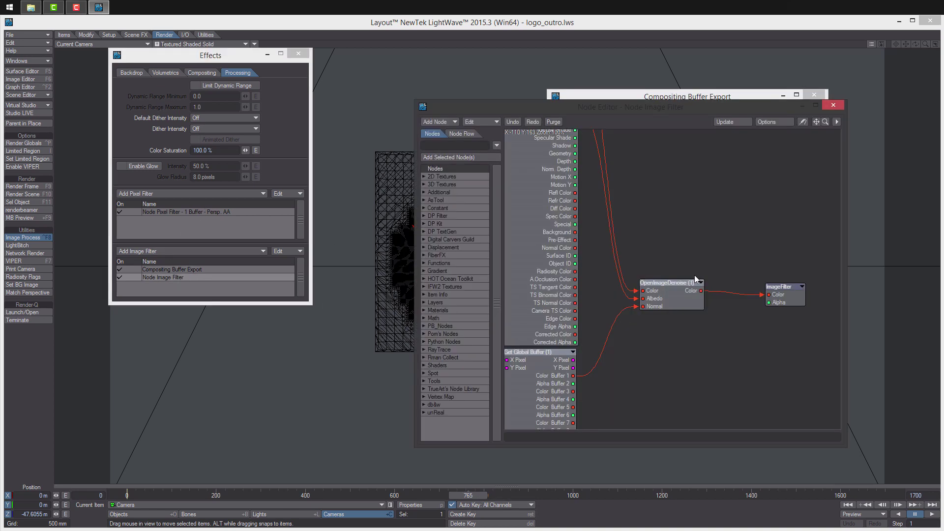
pyautogui.moveTo(685, 212); pyautogui.dragTo(561, 284)
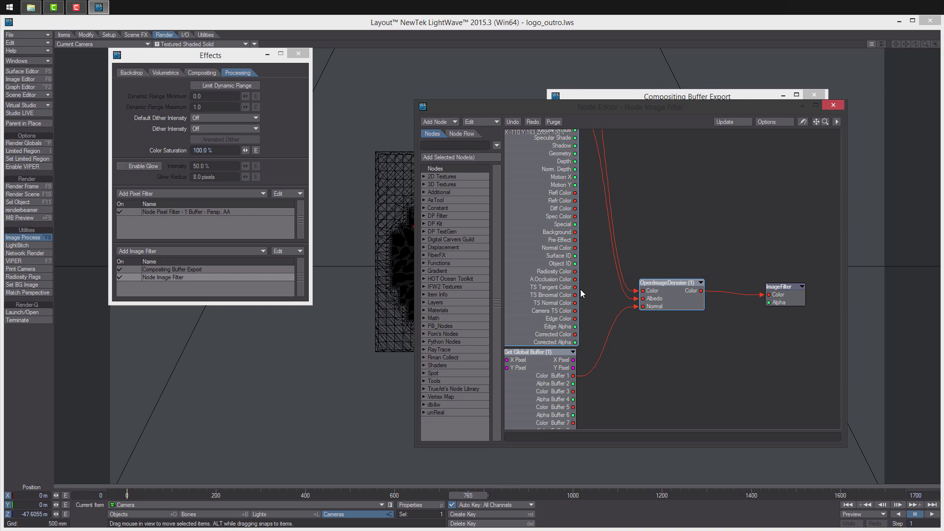
pyautogui.press('Delete')
pyautogui.moveTo(545, 386); pyautogui.dragTo(609, 287)
# - Set the Get Global Buffer node's Buffer 1 RGB file format to LW_OpenEXR_RGBFP(.exr)
pyautogui.doubleClick(609, 286)
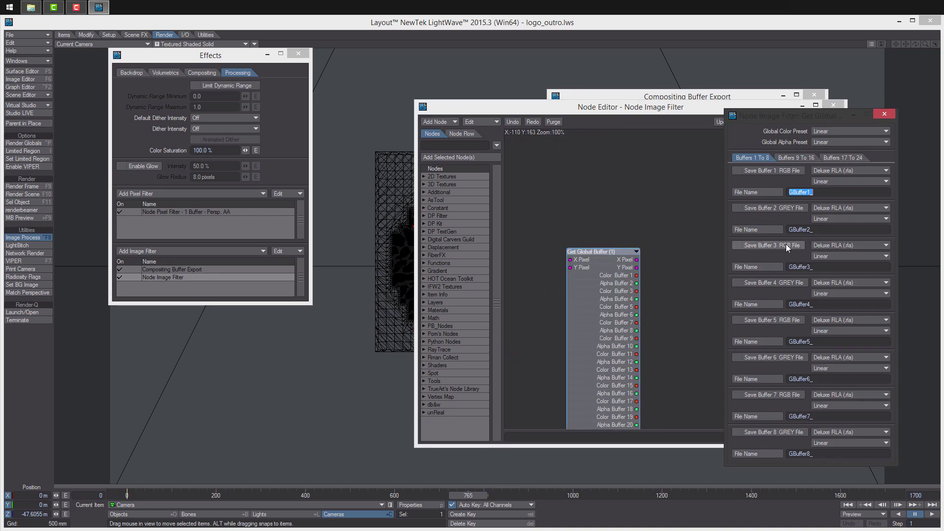
pyautogui.click(847, 171)
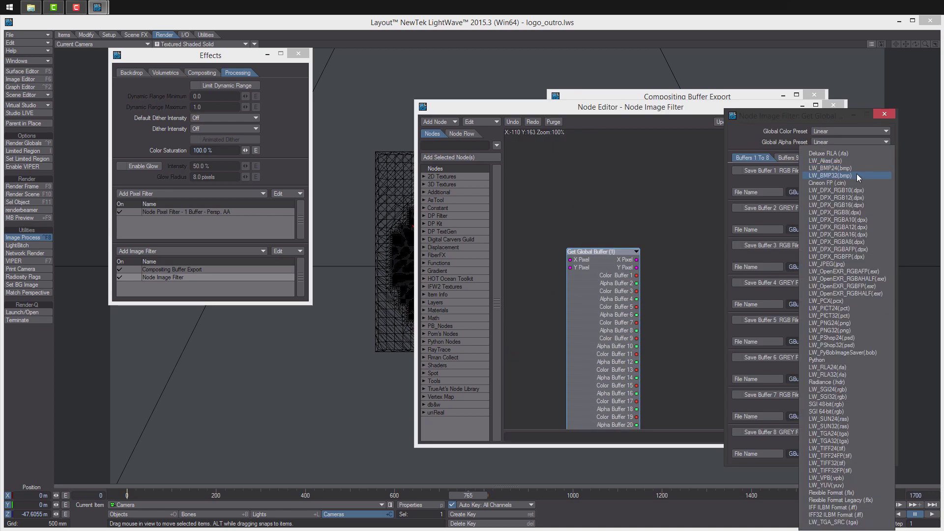
pyautogui.click(869, 288)
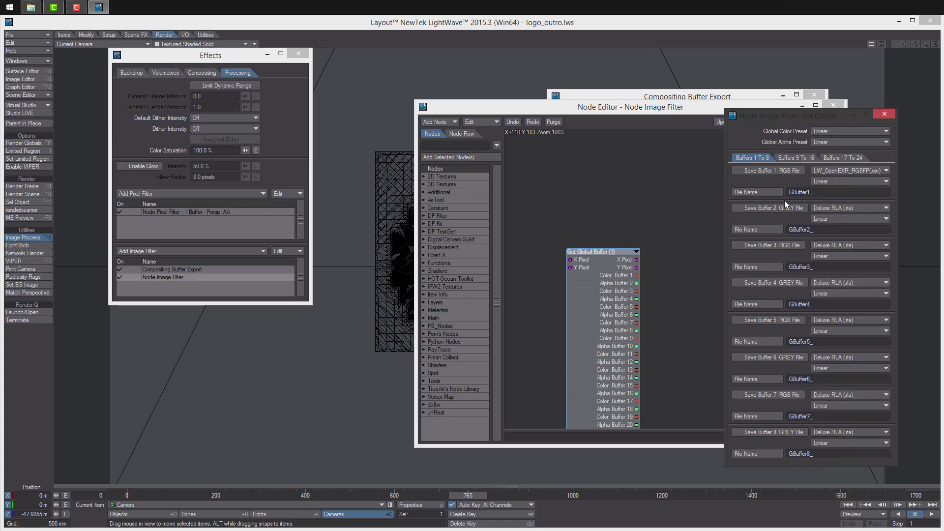
# - Save the Get Global Buffer node's Buffer 1 output as outro_normal_aa in the outro folder inside Renders
pyautogui.click(758, 192)
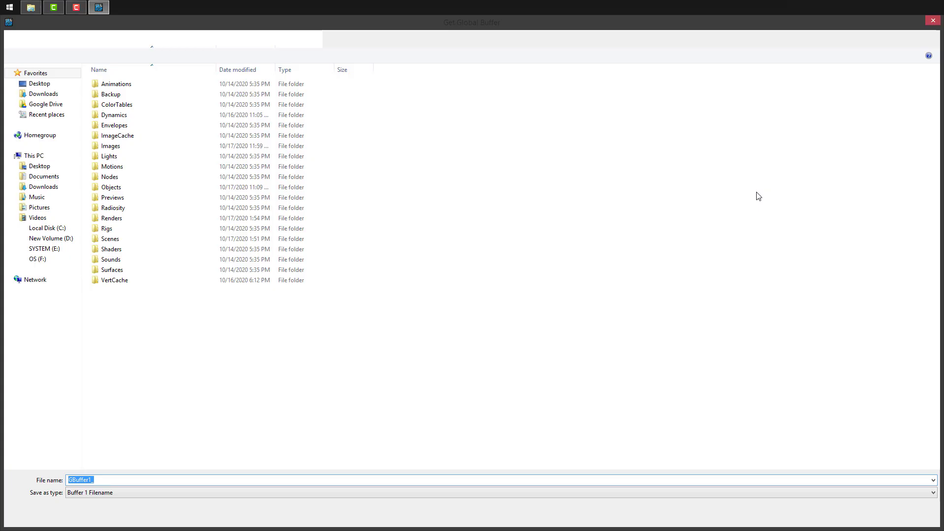
pyautogui.doubleClick(139, 218)
pyautogui.doubleClick(120, 94)
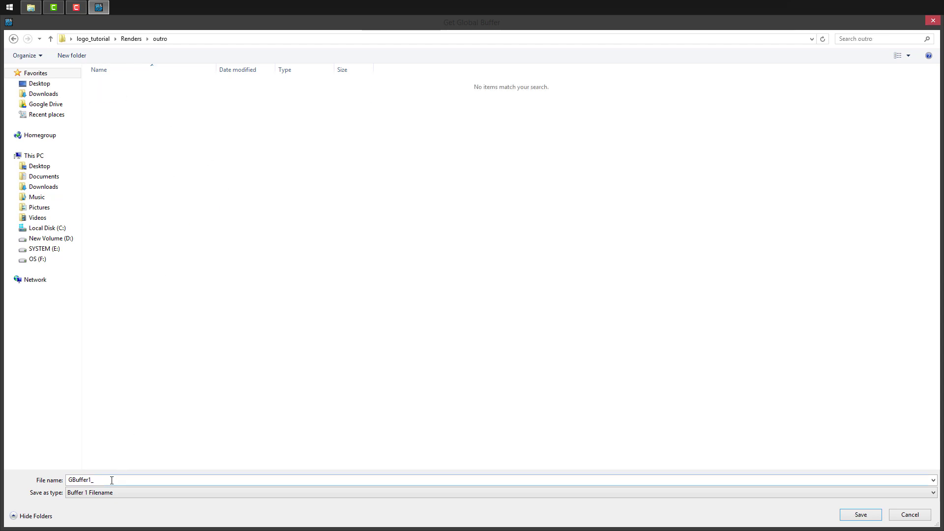
pyautogui.doubleClick(93, 480)
pyautogui.write('outro')
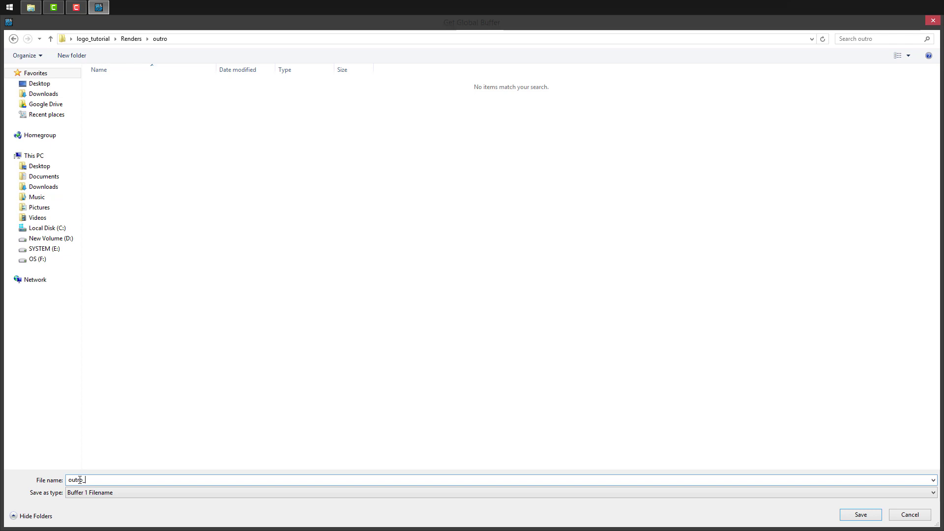
pyautogui.write('_normal-')
pyautogui.press('BackSpace')
pyautogui.write(')')
pyautogui.press('BackSpace')
pyautogui.press('BackSpace')
pyautogui.press('BackSpace')
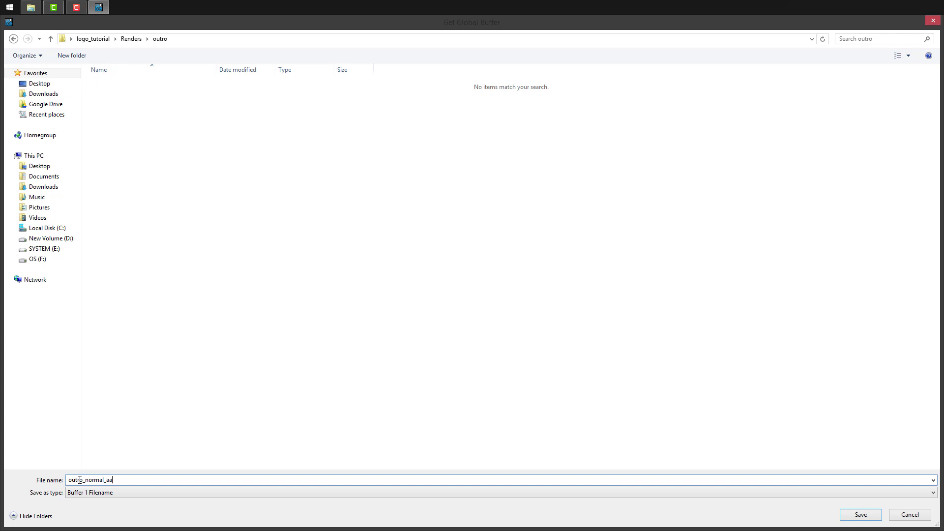
pyautogui.click(854, 516)
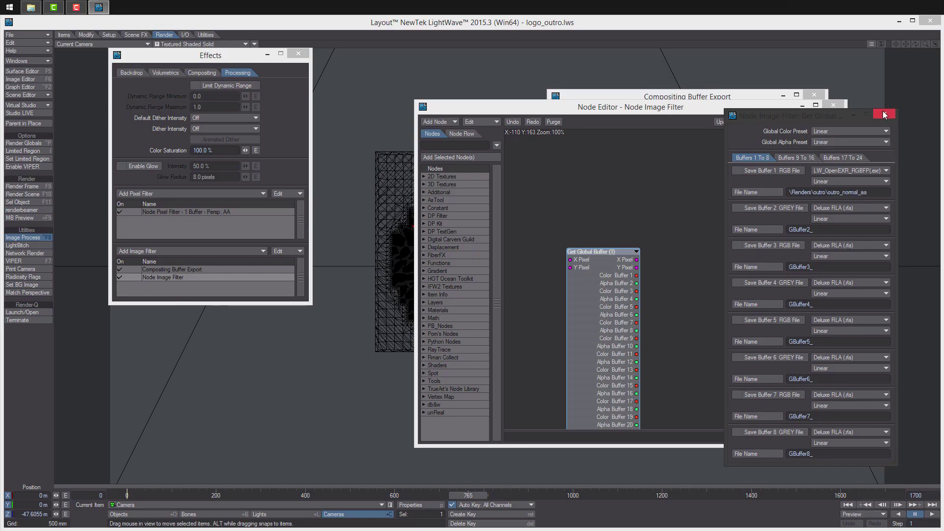
# - Close the Get Global Buffer settings, the Node Image Filter's Node Editor and the Compositing Buffer Export window
pyautogui.moveTo(792, 122); pyautogui.dragTo(500, 114)
pyautogui.click(601, 108)
pyautogui.click(834, 105)
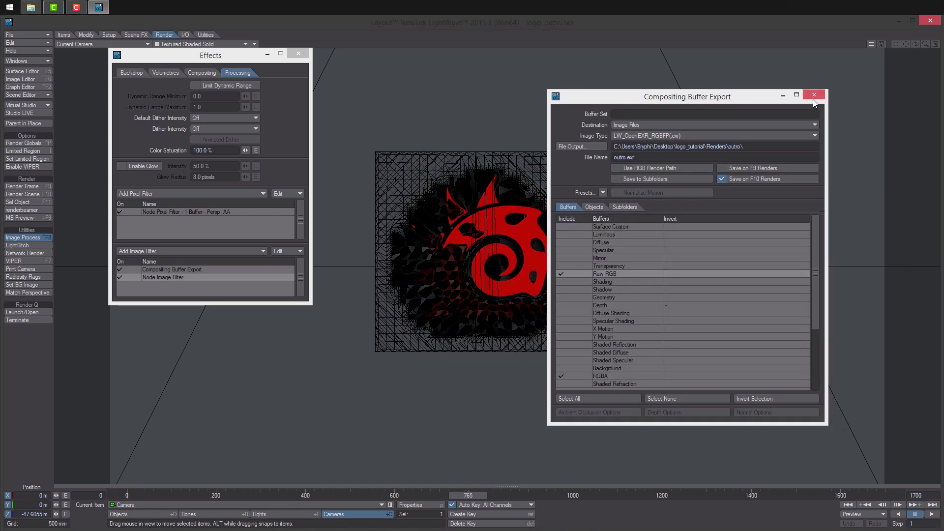
pyautogui.click(813, 96)
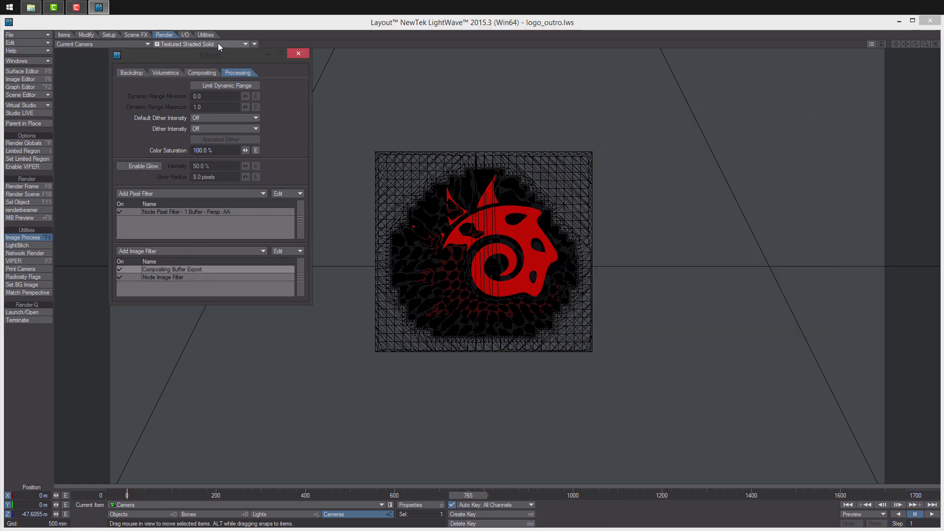
# - Inspect the cutter and Ground Plane surfaces in the Surface Editor, and close it along with the Effects window
pyautogui.moveTo(210, 52); pyautogui.dragTo(296, 67)
pyautogui.click(288, 226)
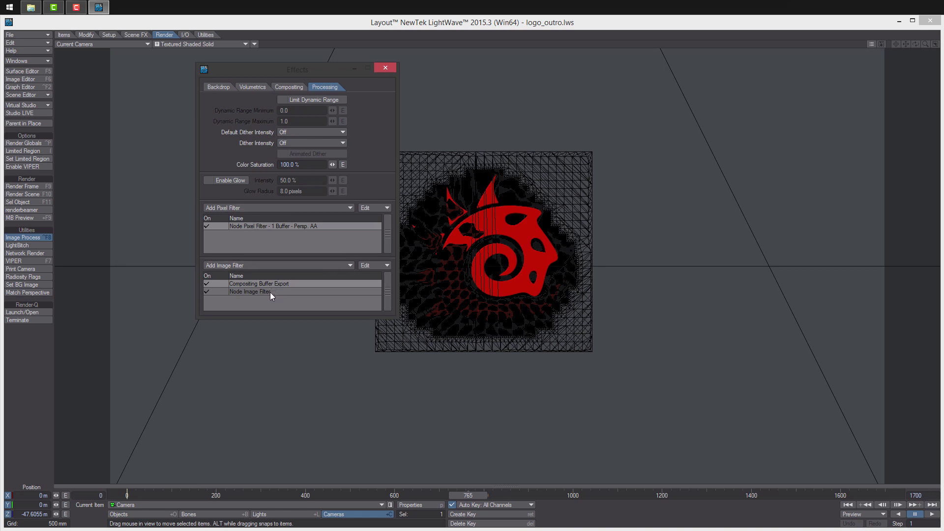
pyautogui.click(34, 71)
pyautogui.click(666, 134)
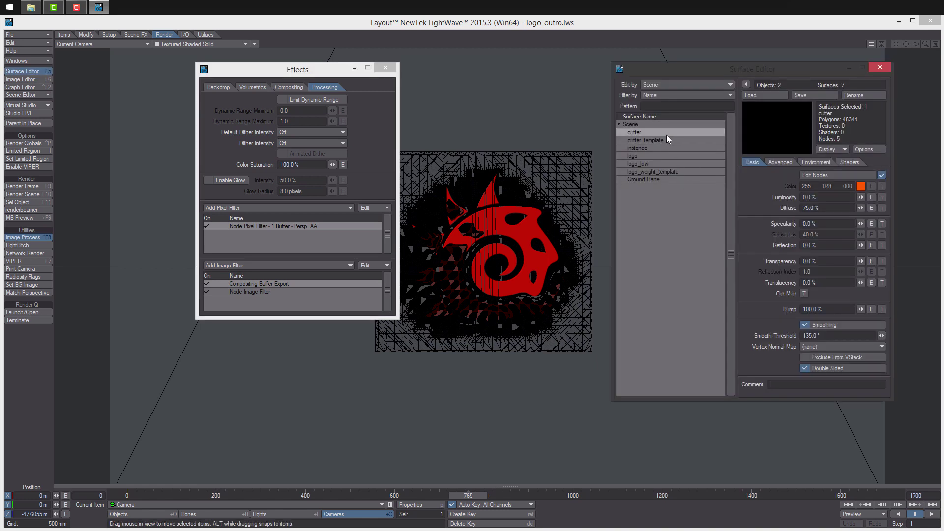
pyautogui.click(663, 179)
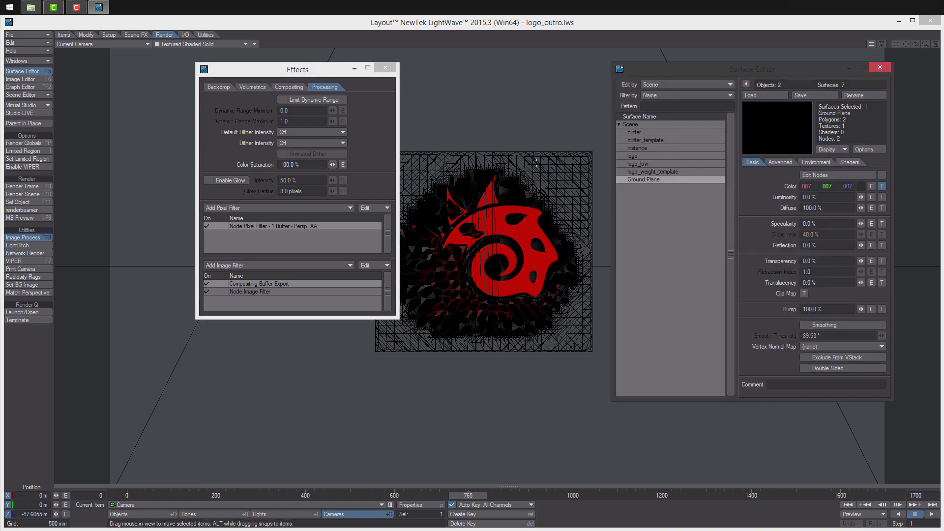
pyautogui.click(385, 67)
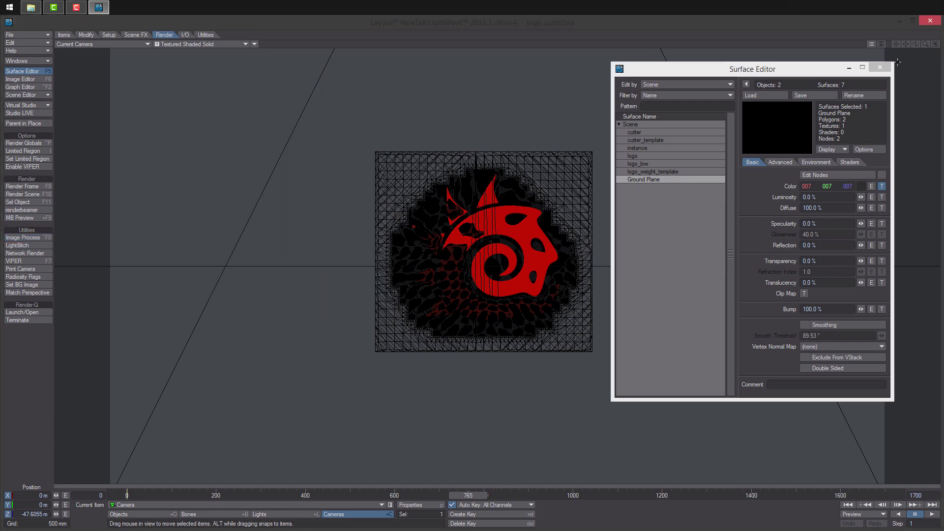
pyautogui.click(881, 67)
# - Save the outro scene and render frame 765 as a test, closing the finished image after viewing it
pyautogui.press('s')
pyautogui.press('Return')
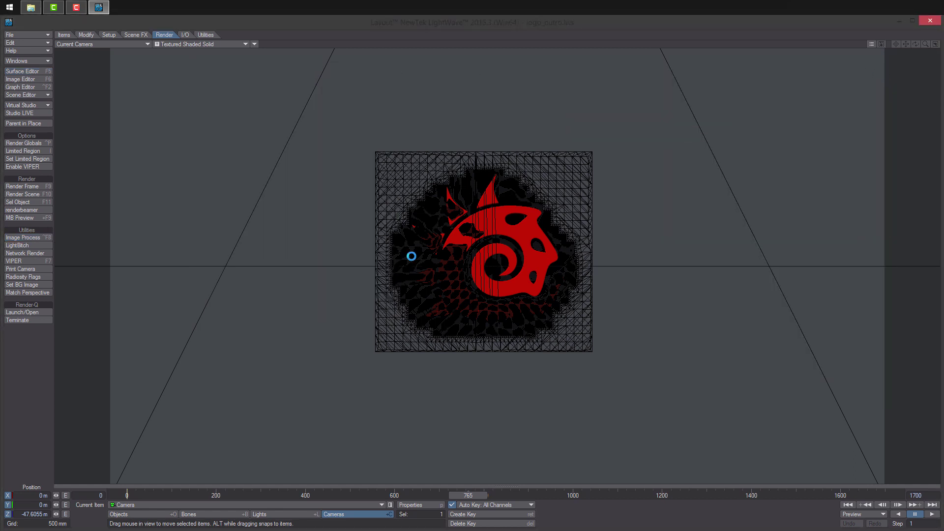
pyautogui.press('F9')
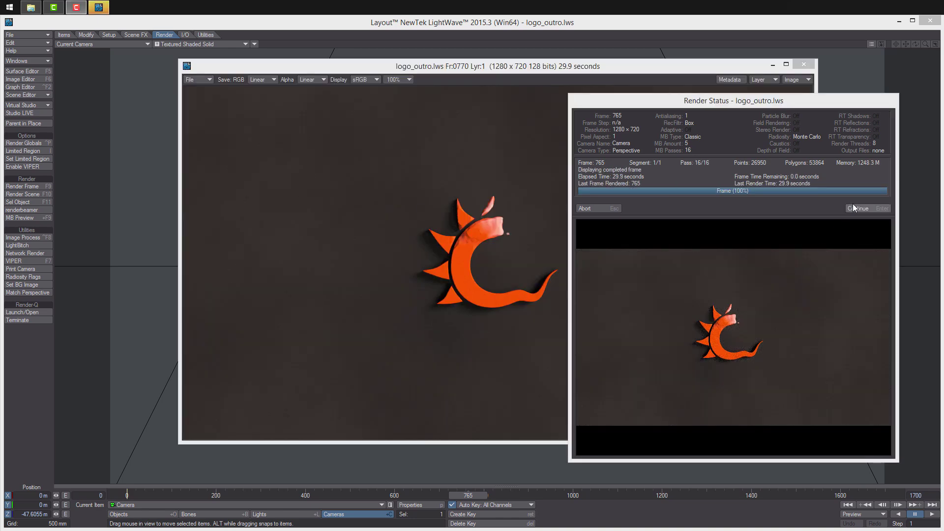
pyautogui.click(859, 208)
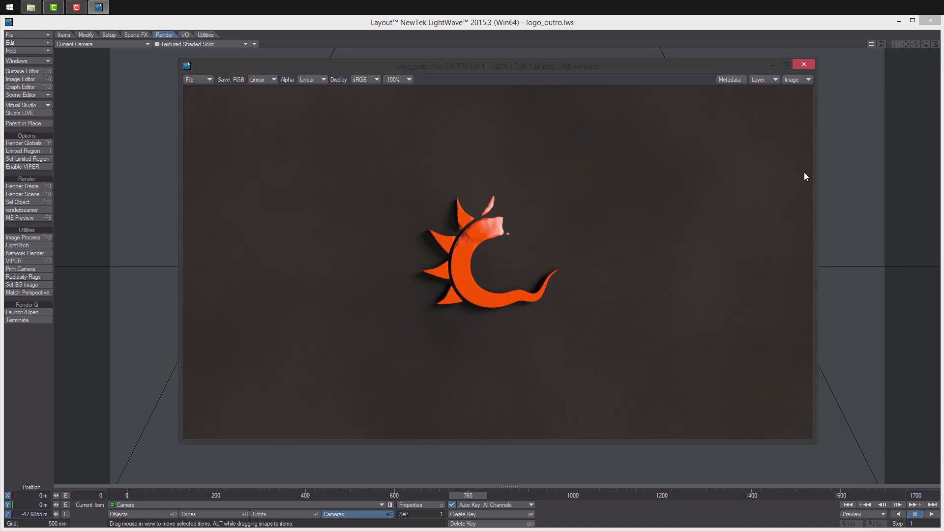
pyautogui.click(770, 81)
pyautogui.moveTo(606, 69); pyautogui.dragTo(586, 78)
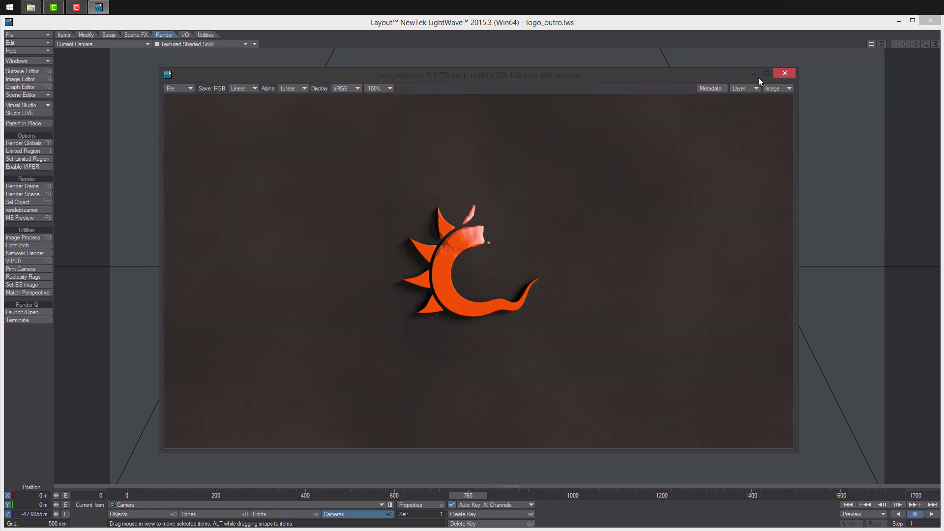
pyautogui.click(786, 75)
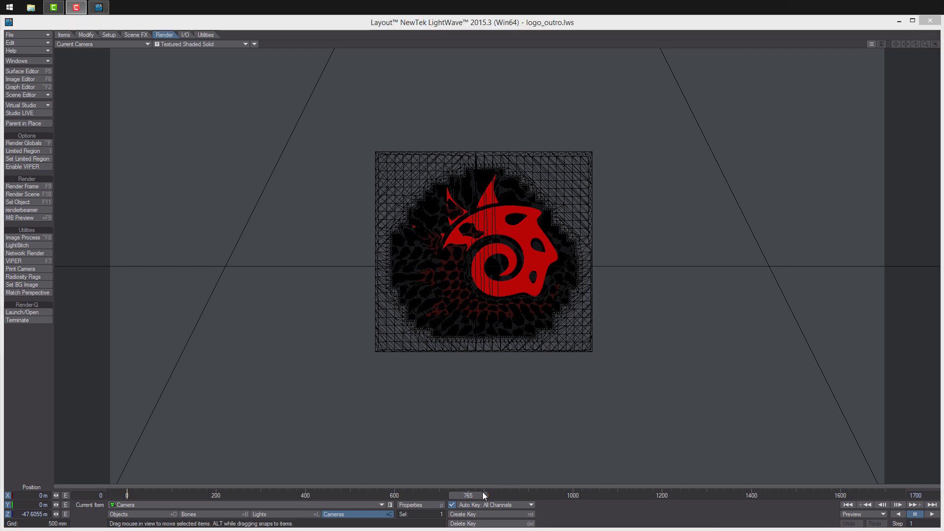
# - Scrub the timeline to frame 528 and cycle through the scene's logo and cutter objects to inspect them
pyautogui.moveTo(479, 495); pyautogui.dragTo(317, 495)
pyautogui.moveTo(473, 496); pyautogui.dragTo(362, 496)
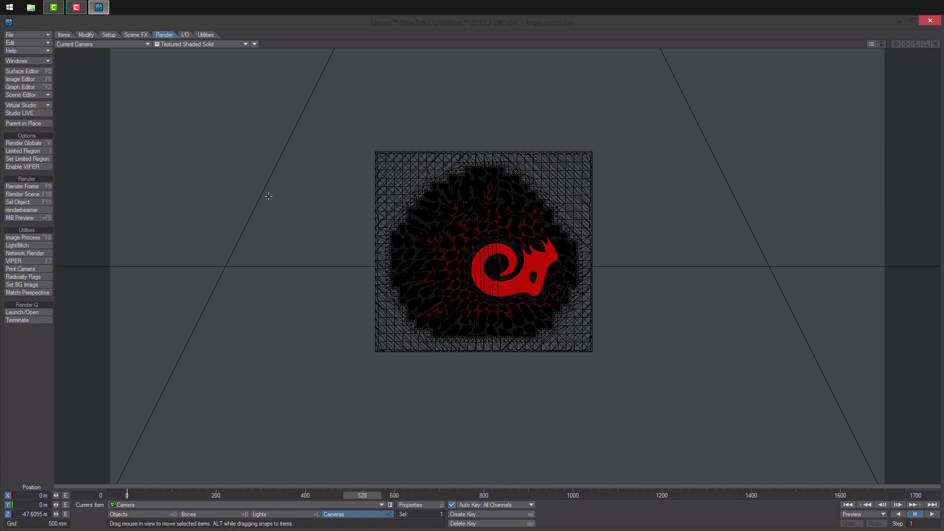
pyautogui.click(550, 268)
pyautogui.click(451, 311)
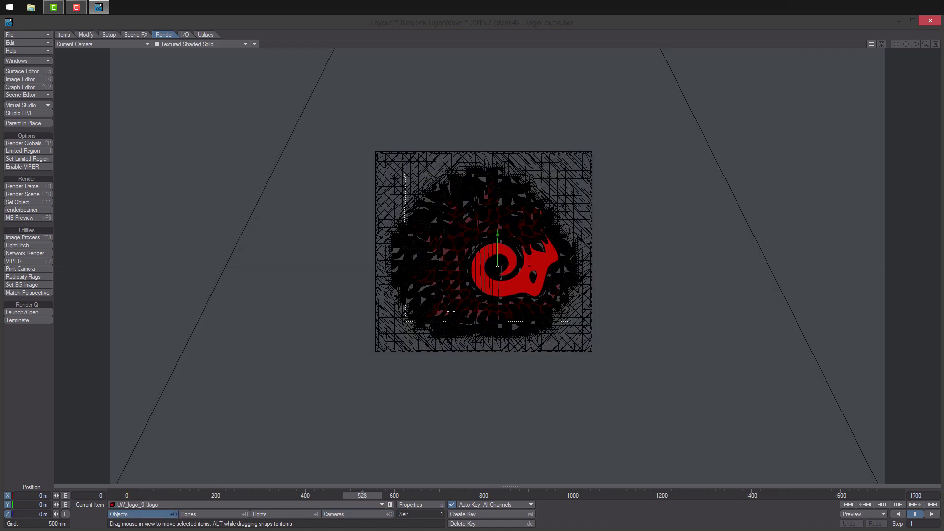
pyautogui.press('Down')
pyautogui.press('Down')
pyautogui.press('Down')
pyautogui.press('Down')
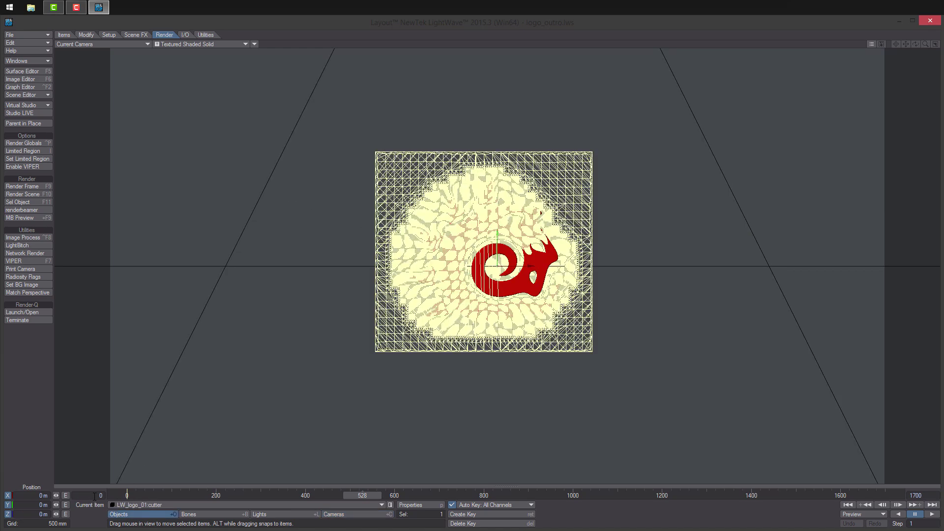
pyautogui.press('Up')
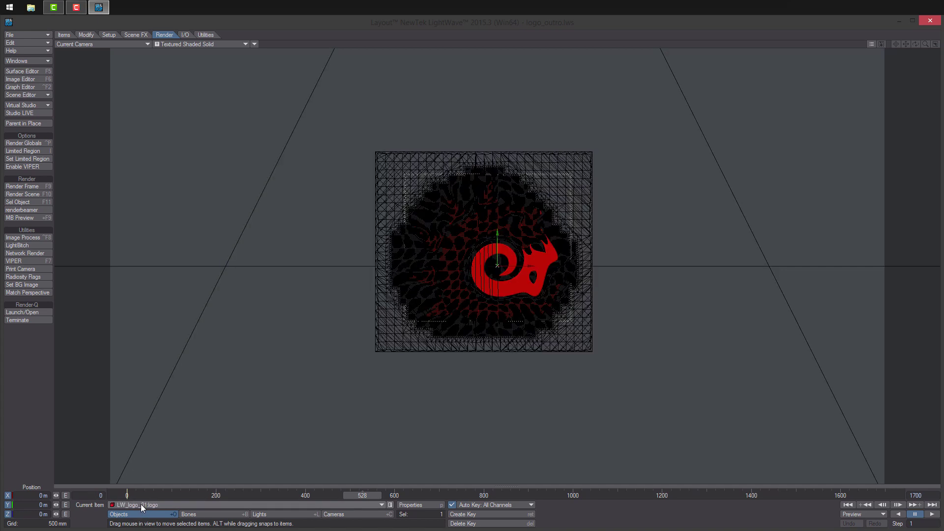
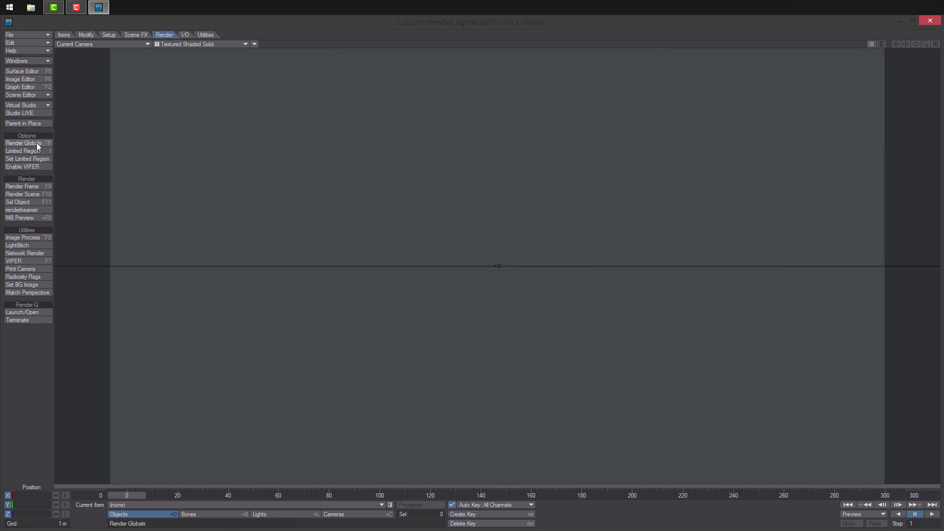
# - Review the Render Display and Preview options in Render Globals, leaving them at (none) and Off
pyautogui.click(24, 143)
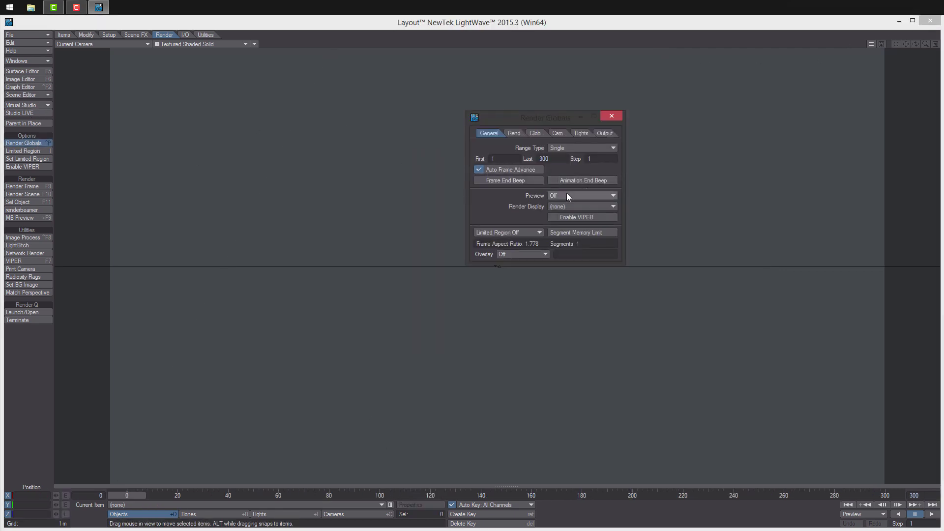
pyautogui.click(579, 207)
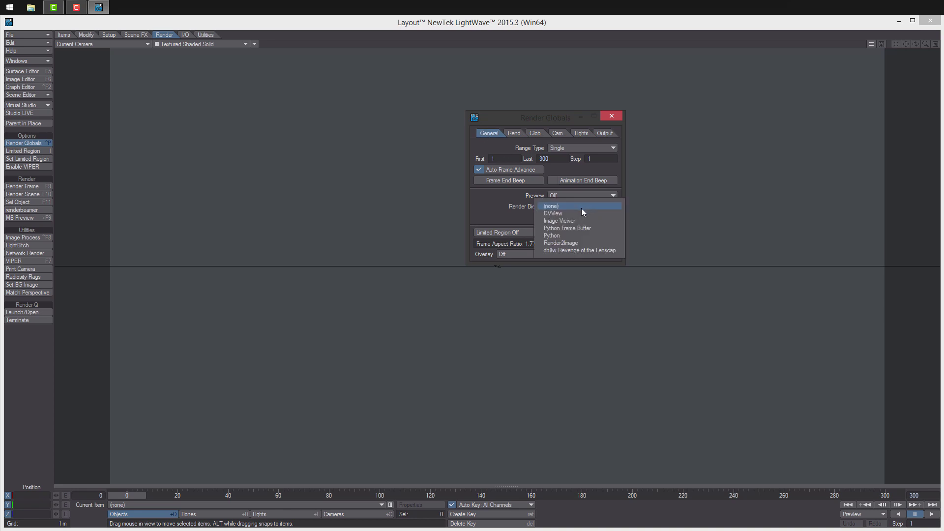
pyautogui.click(571, 205)
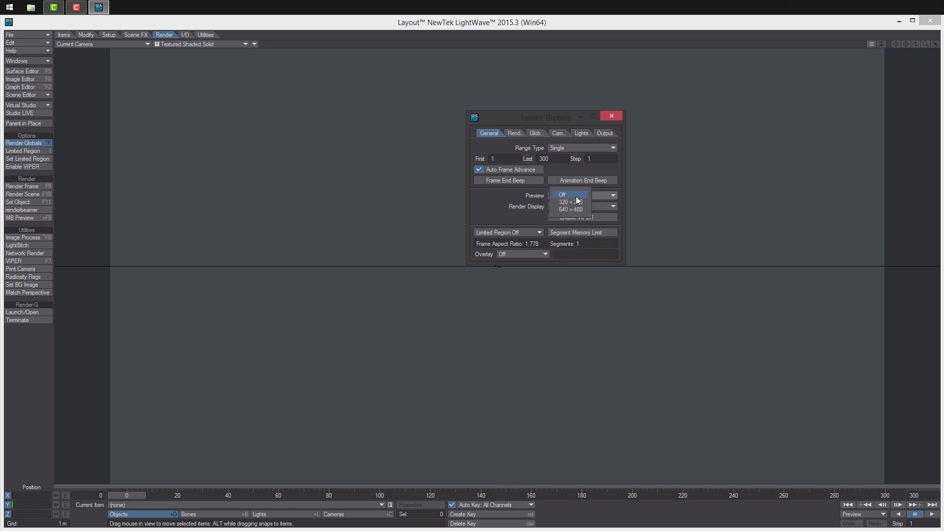
pyautogui.click(577, 197)
pyautogui.click(565, 205)
pyautogui.click(568, 204)
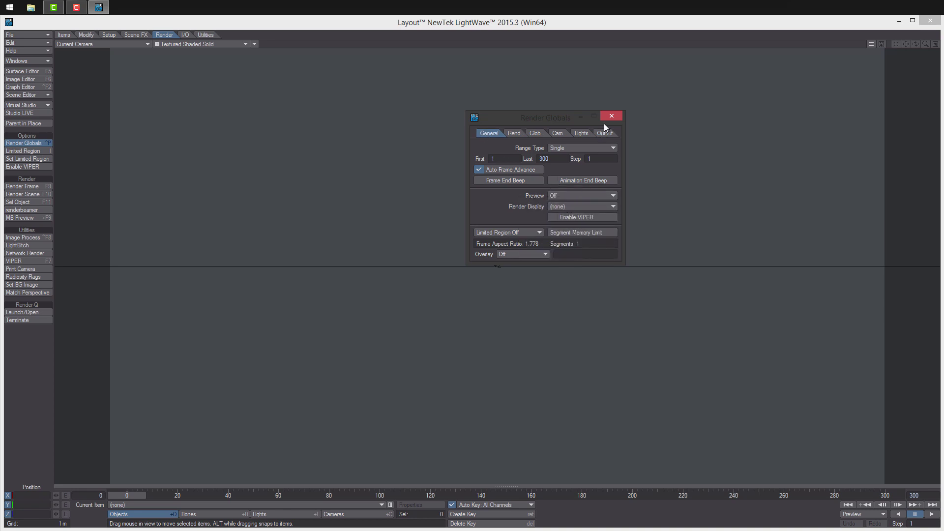
pyautogui.click(611, 116)
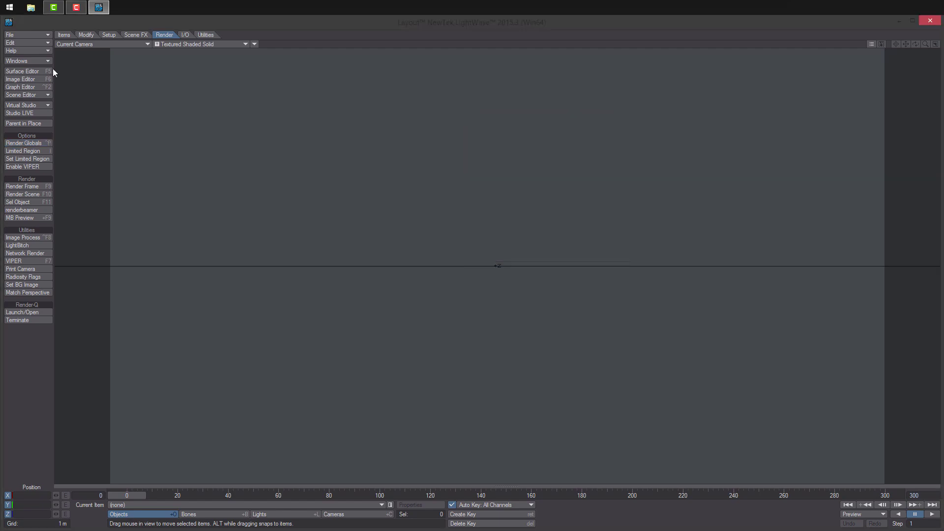
# - Open the Render-Q and add the logo_intro.lws and logo_outro.lws scenes to its queue
pyautogui.click(34, 314)
pyautogui.click(674, 183)
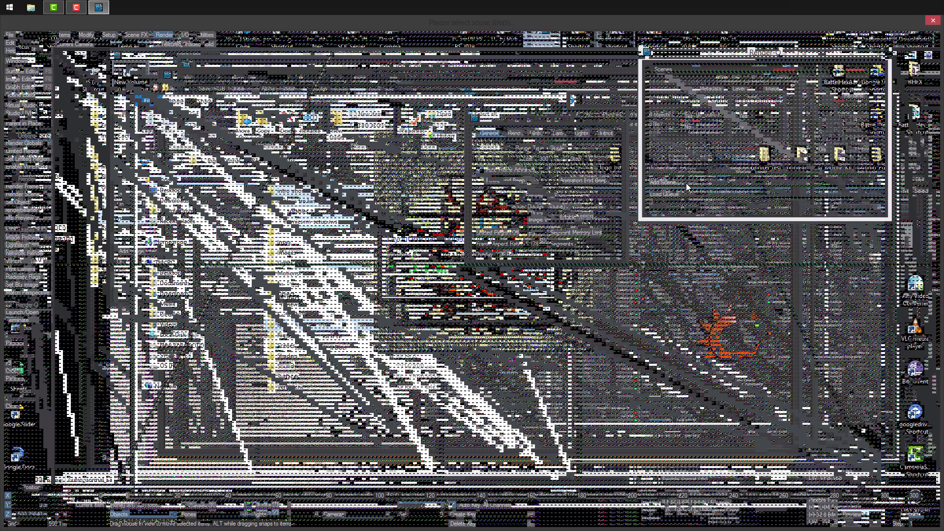
pyautogui.click(150, 96)
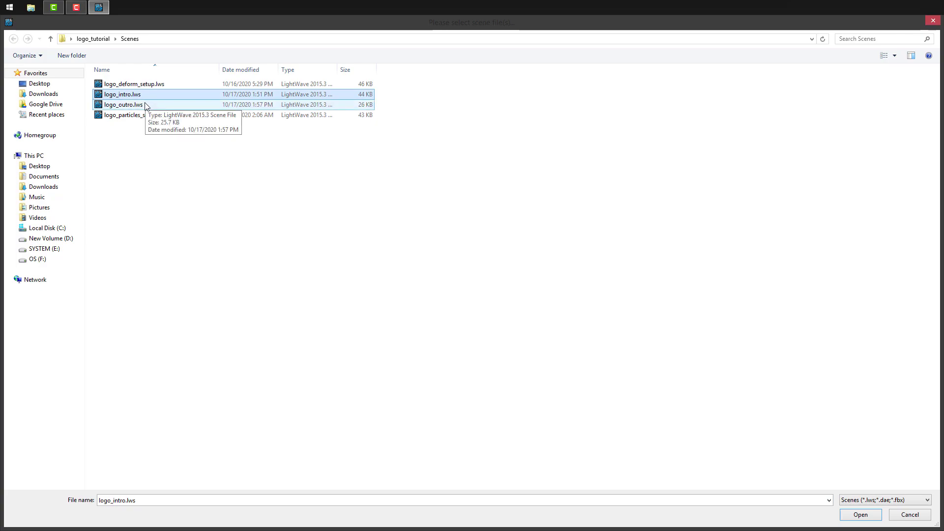
pyautogui.keyDown('ctrl'); pyautogui.click(148, 104); pyautogui.keyUp('ctrl')
pyautogui.click(860, 515)
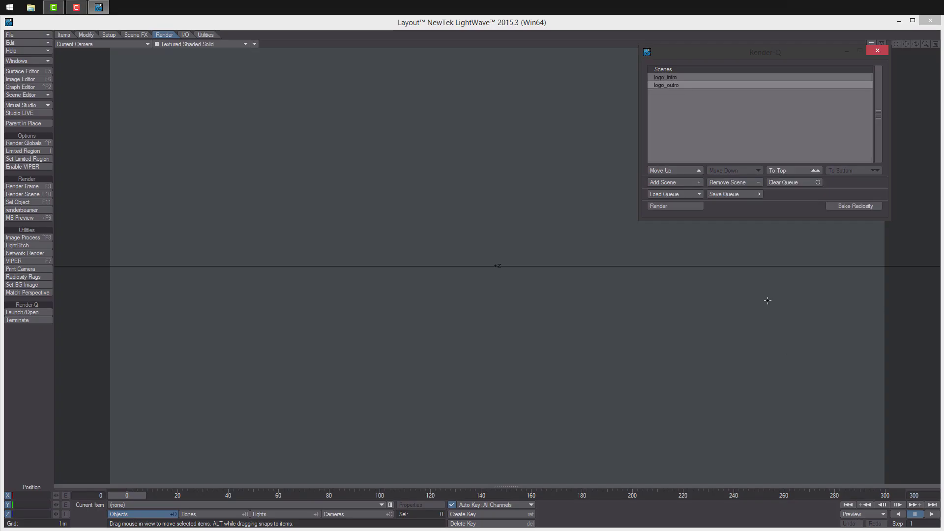
pyautogui.click(681, 78)
pyautogui.click(682, 85)
pyautogui.click(682, 78)
pyautogui.moveTo(707, 59); pyautogui.dragTo(682, 79)
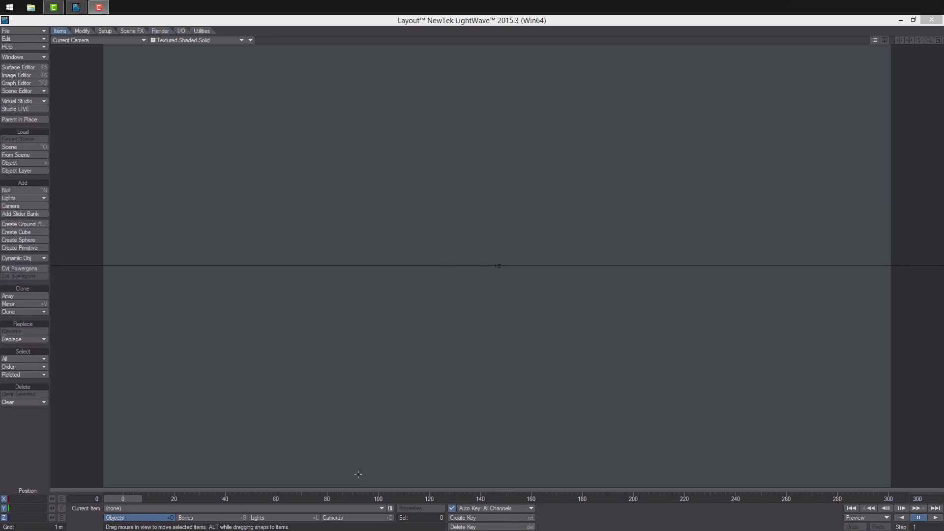
# - In the camera properties, set the reconstruction filter to Box and the sampling pattern to Fixed, with adaptive sampling off
pyautogui.click(359, 518)
pyautogui.click(573, 323)
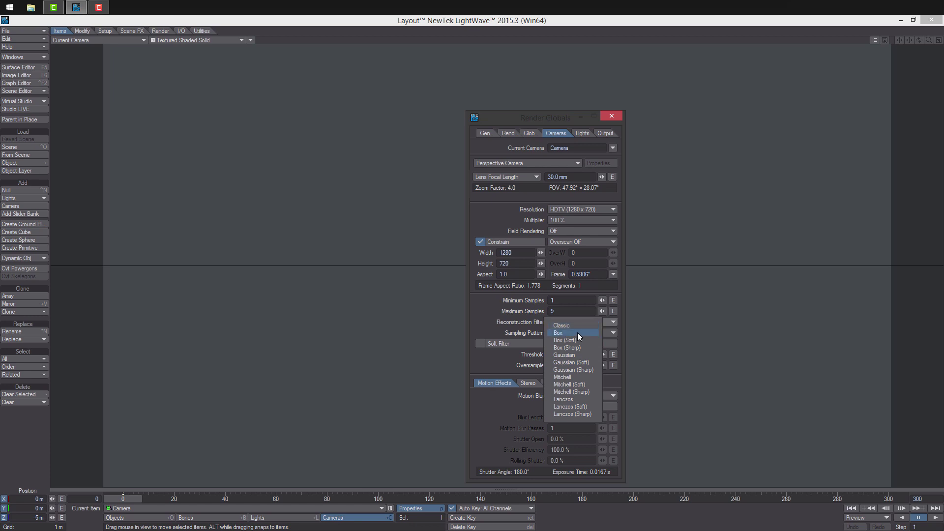
pyautogui.click(577, 333)
pyautogui.click(574, 333)
pyautogui.click(573, 341)
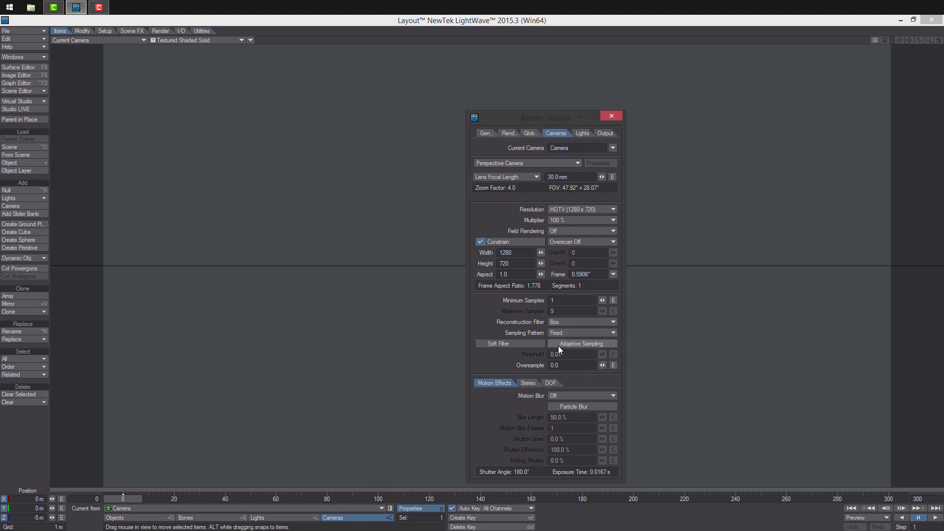
pyautogui.click(560, 344)
# - In Render Globals, set the render range to first frame 0 and last frame 3400 with a step of 10
pyautogui.moveTo(527, 119); pyautogui.dragTo(602, 119)
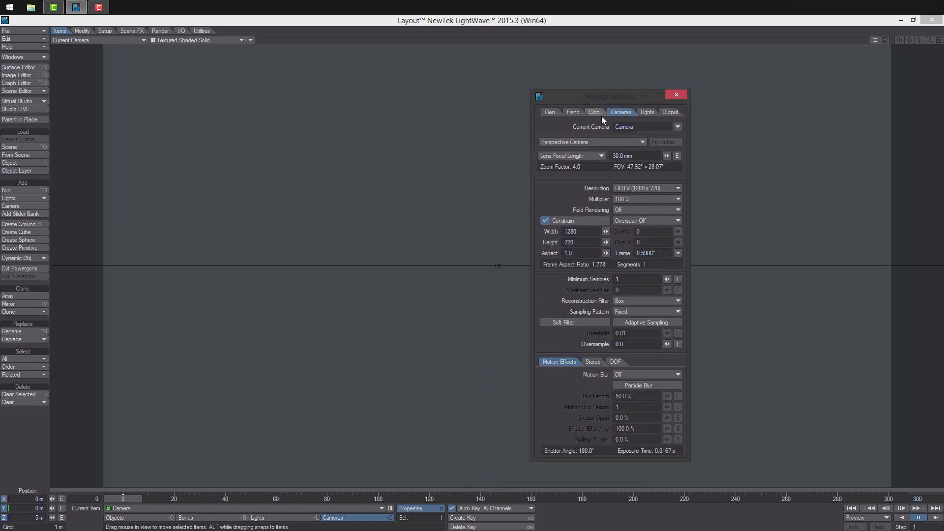
pyautogui.click(554, 113)
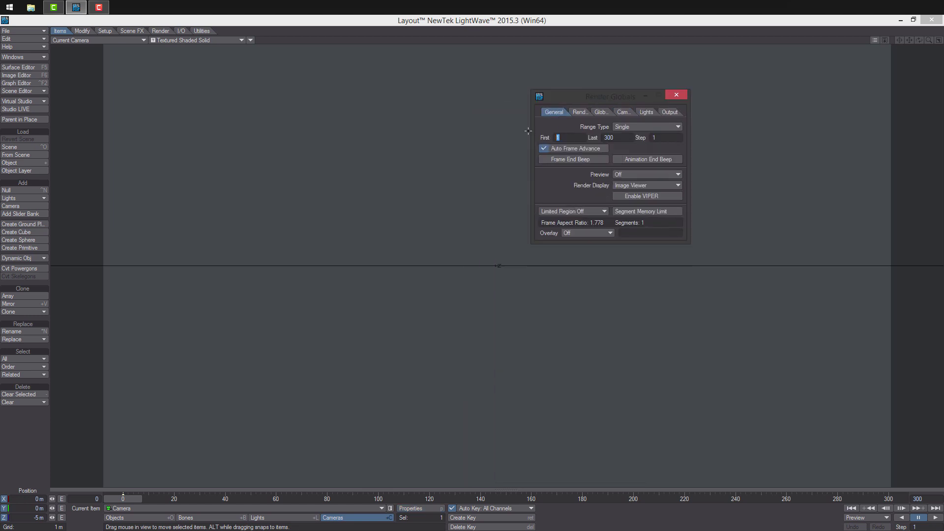
pyautogui.write('0')
pyautogui.press('Tab')
pyautogui.write('3400')
pyautogui.press('Tab')
# - Set the timeline's end frame to 3400 and the render preview size to 640 × 480
pyautogui.moveTo(927, 500); pyautogui.dragTo(906, 499)
pyautogui.write('2')
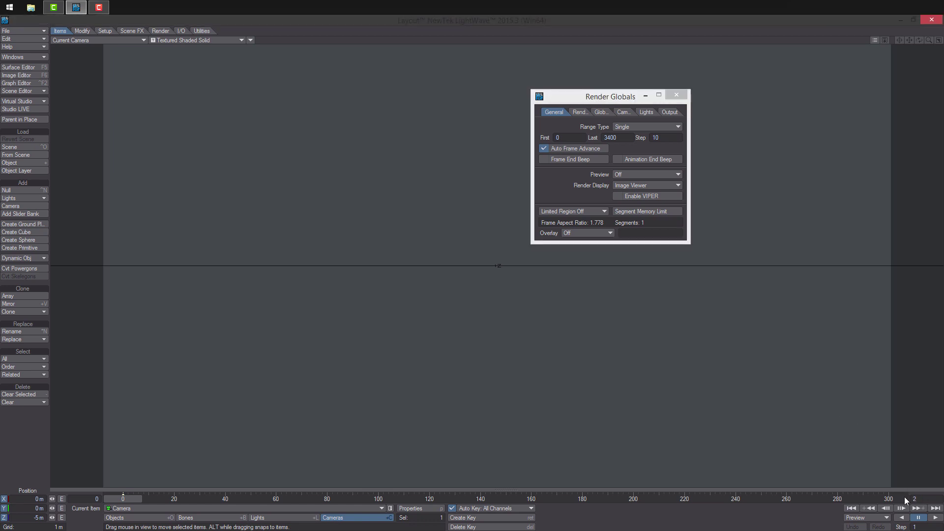
pyautogui.write('400')
pyautogui.press('Return')
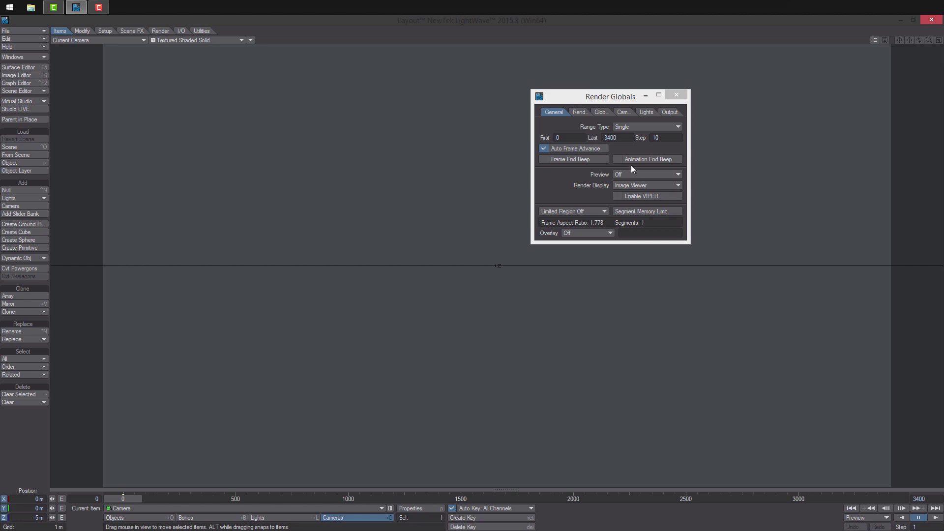
pyautogui.click(644, 175)
pyautogui.click(639, 187)
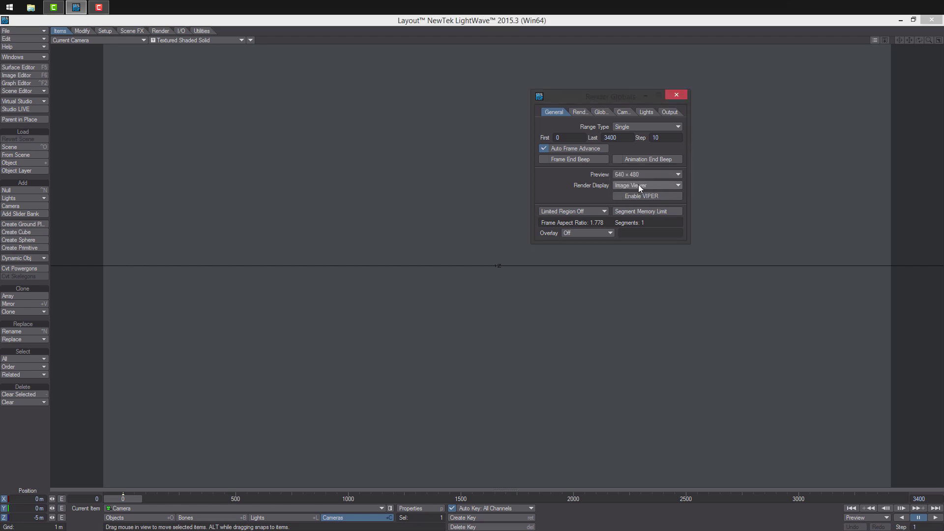
# - Turn off raytraced shadows, transparency, reflection and refraction, as well as instance rendering, in the render settings
pyautogui.click(581, 114)
pyautogui.click(551, 169)
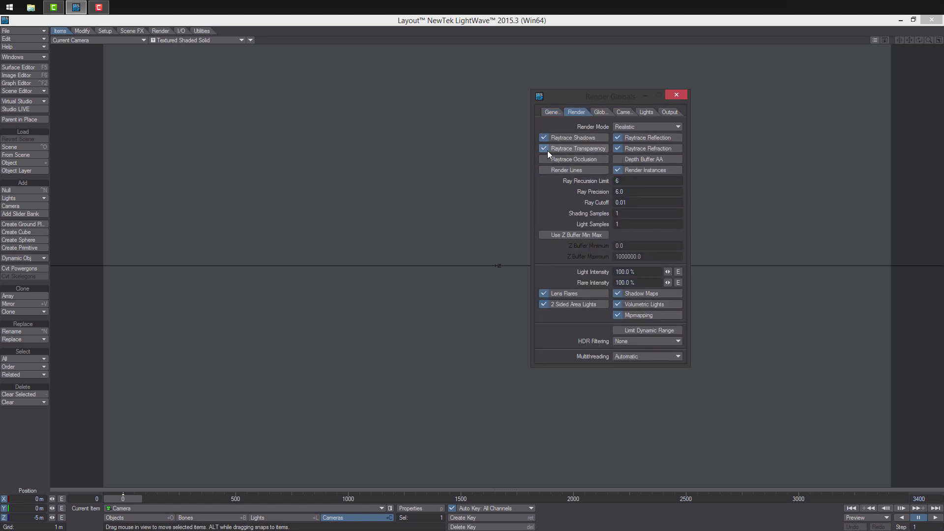
pyautogui.click(547, 149)
pyautogui.click(554, 138)
pyautogui.click(619, 137)
pyautogui.click(598, 138)
pyautogui.click(619, 149)
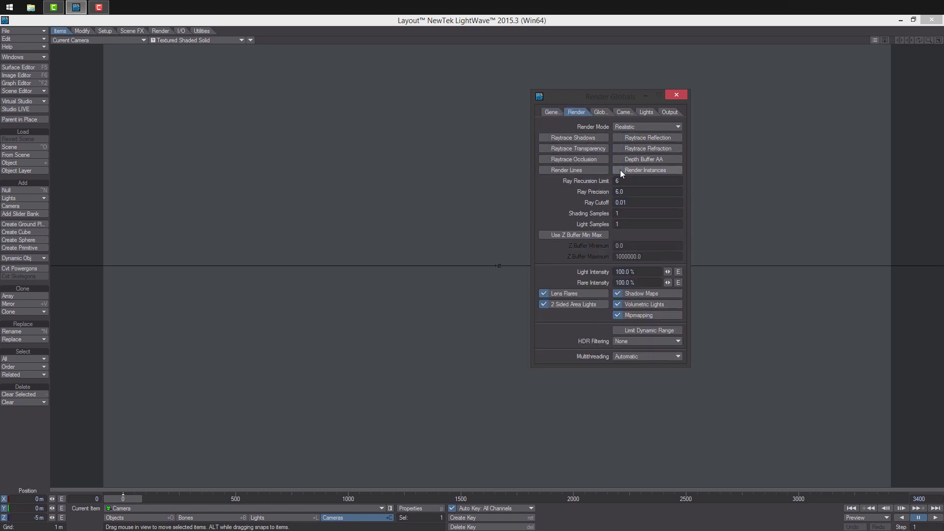
pyautogui.click(621, 170)
# - Disable shadow maps, volumetric lights, mipmapping, lens flares and 2 sided area lights in the render settings
pyautogui.click(624, 294)
pyautogui.click(622, 305)
pyautogui.click(621, 316)
pyautogui.click(579, 294)
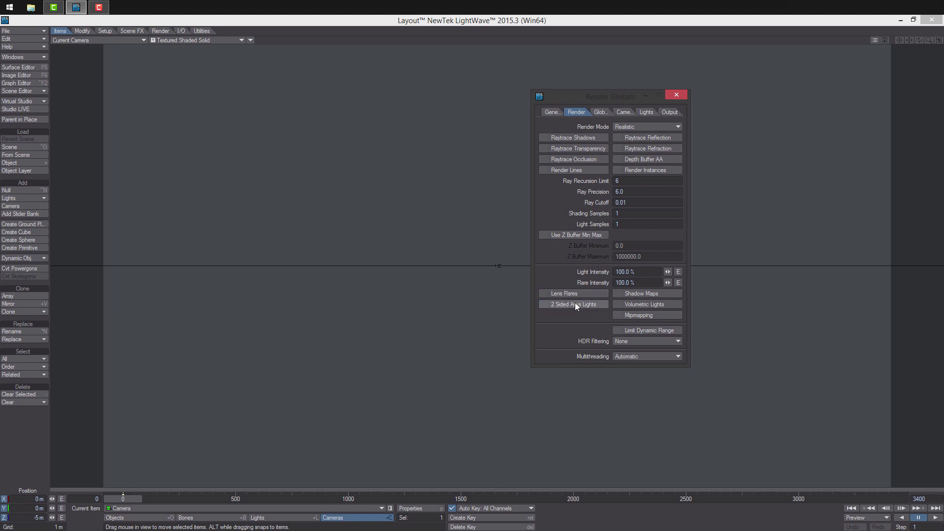
pyautogui.click(575, 304)
# - In the global light settings, set ambient intensity to 0% and stop the light affecting specular, diffuse and OpenGL
pyautogui.click(603, 112)
pyautogui.click(645, 113)
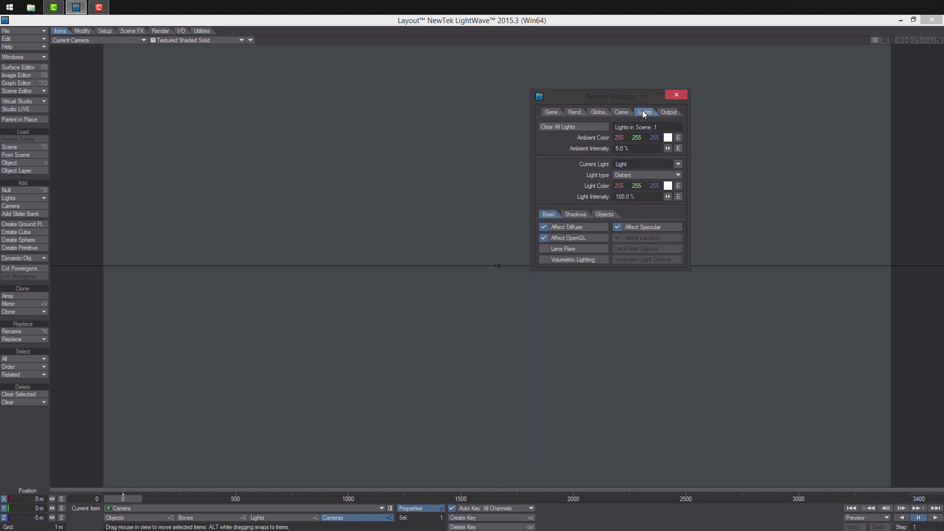
pyautogui.moveTo(668, 148); pyautogui.dragTo(657, 149)
pyautogui.click(628, 227)
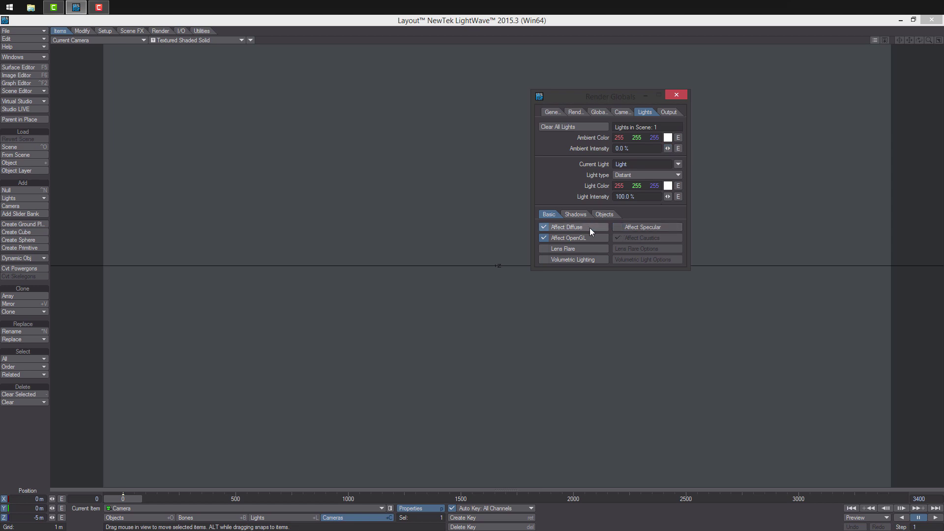
pyautogui.click(589, 228)
pyautogui.click(589, 238)
# - Close Render Globals and render a test of the current frame, then dismiss the rendered image
pyautogui.click(554, 112)
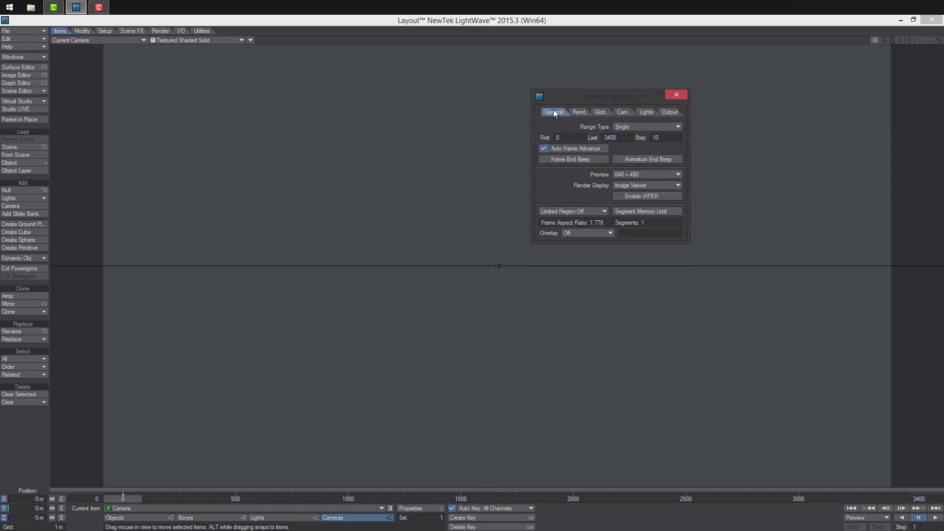
pyautogui.click(677, 96)
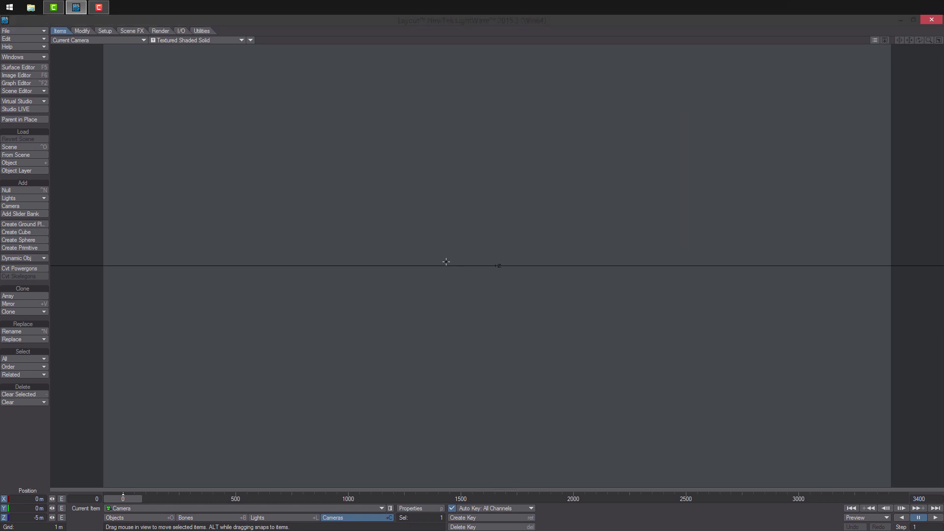
pyautogui.press('F9')
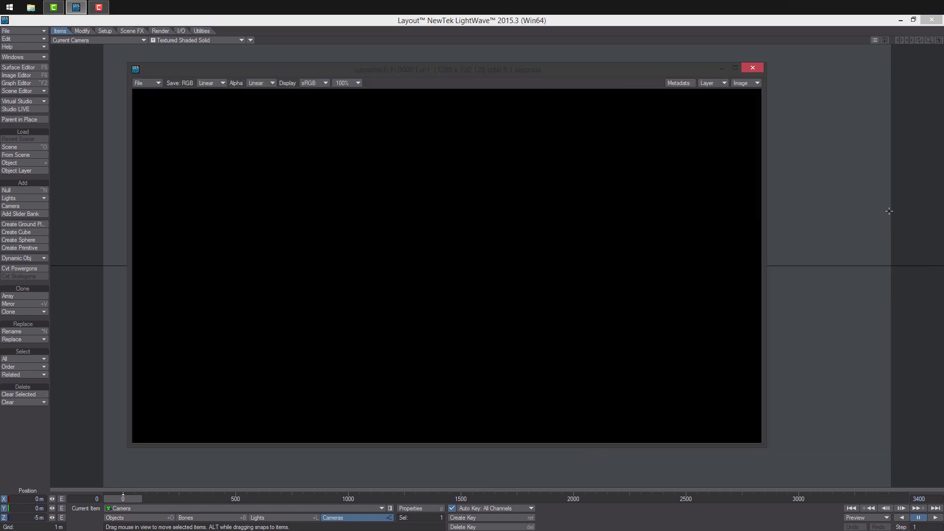
pyautogui.click(752, 68)
# - Load normal.exr0000.exr from the Outtro normal folder into the Image Editor
pyautogui.click(17, 75)
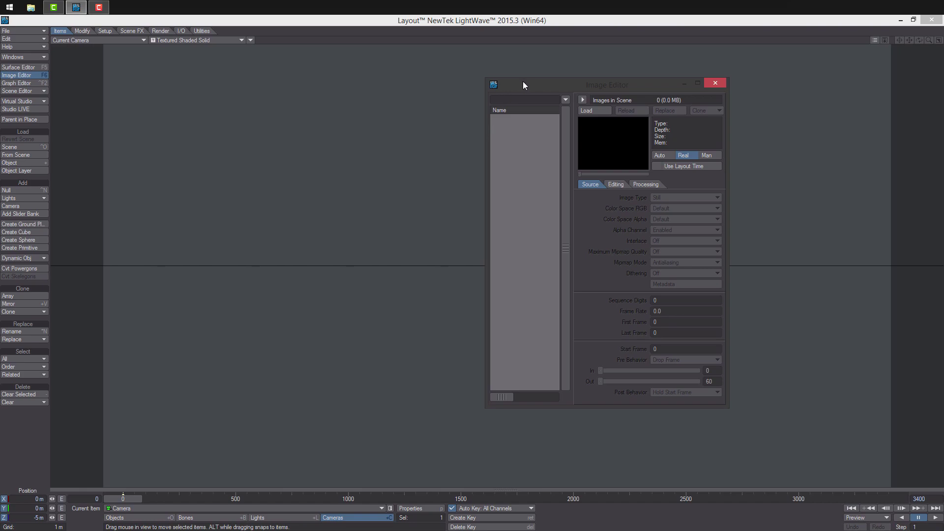
pyautogui.moveTo(524, 85); pyautogui.dragTo(368, 84)
pyautogui.click(389, 108)
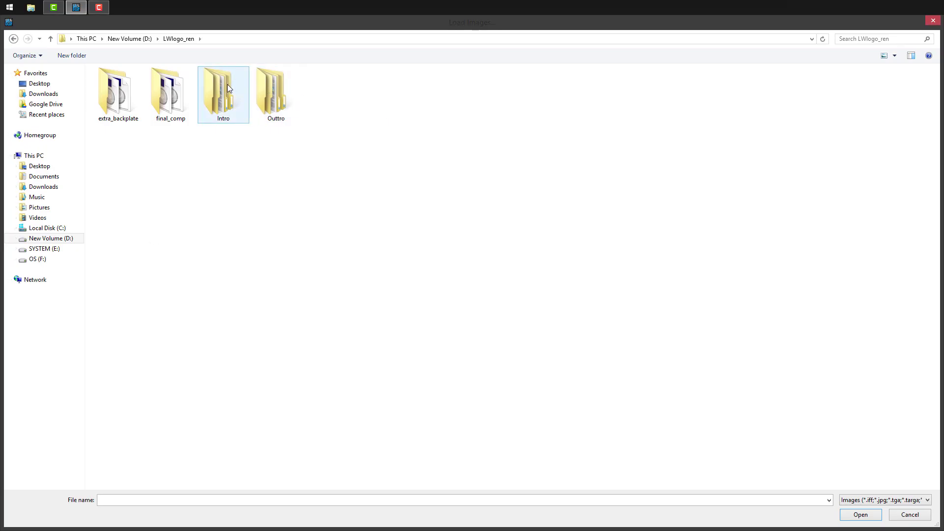
pyautogui.doubleClick(274, 91)
pyautogui.doubleClick(122, 95)
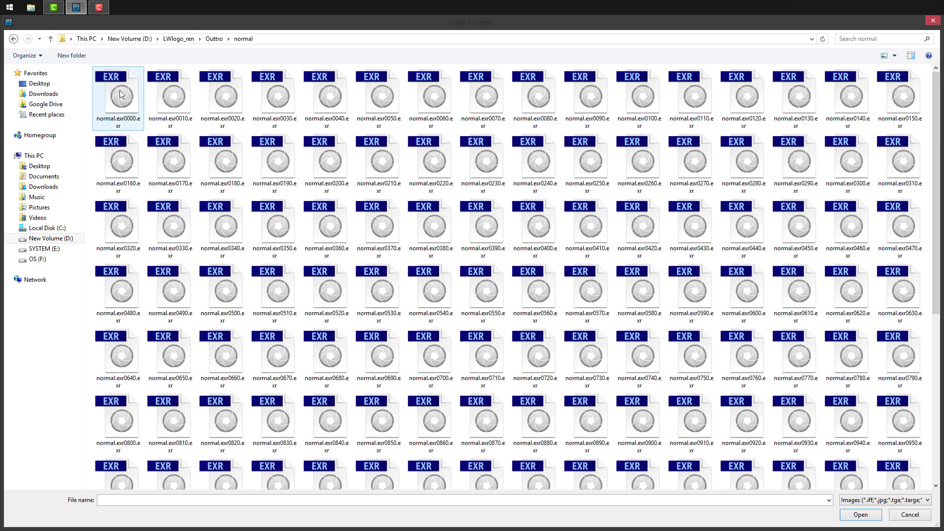
pyautogui.click(134, 94)
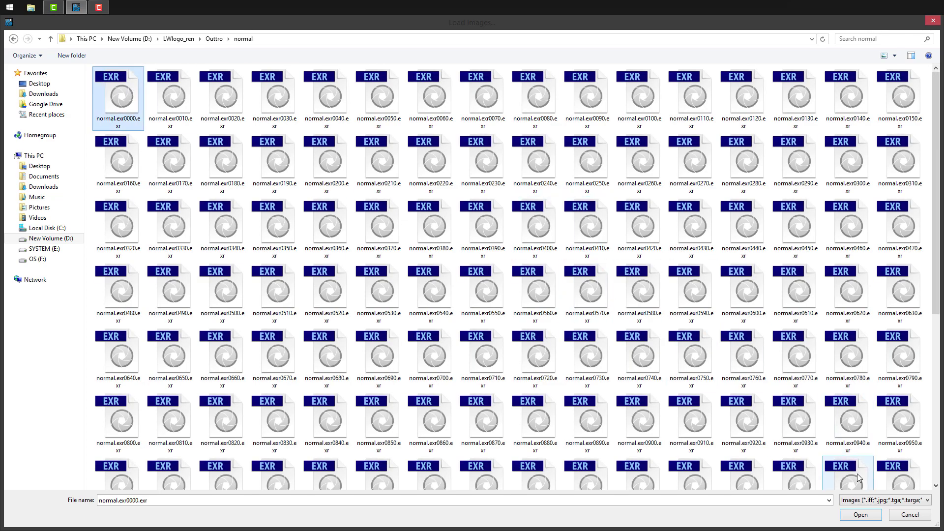
pyautogui.click(861, 514)
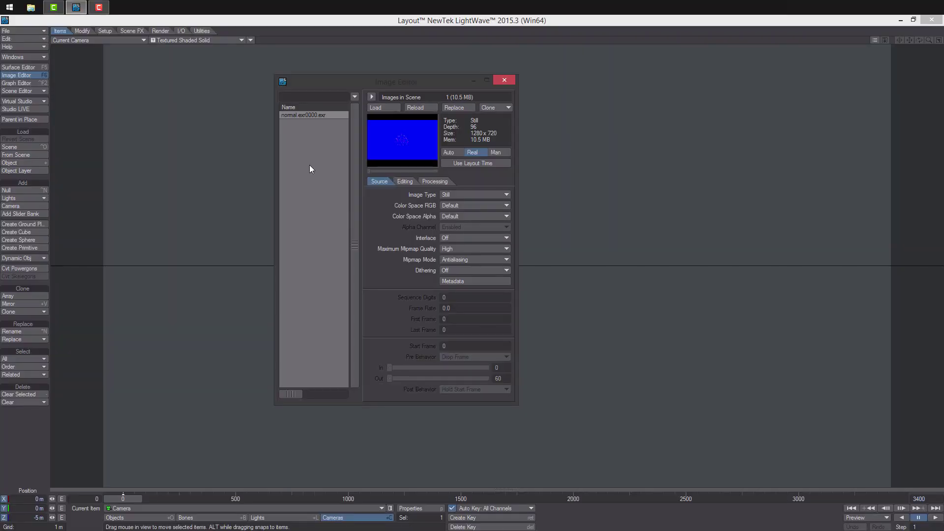
# - Make the normal image a Sequence with first frame 0 and last frame 1700
pyautogui.click(471, 195)
pyautogui.click(486, 207)
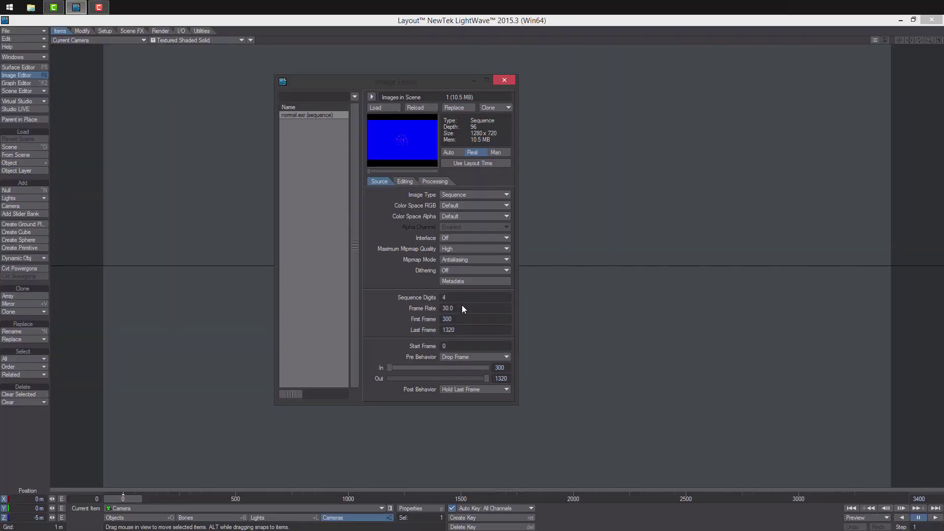
pyautogui.doubleClick(457, 320)
pyautogui.write('0')
pyautogui.press('Tab')
pyautogui.write('1700')
pyautogui.press('Return')
pyautogui.click(469, 238)
# - Load outro_Raw RGB0000.exr from the Outtro raw folder as an additional image
pyautogui.click(375, 107)
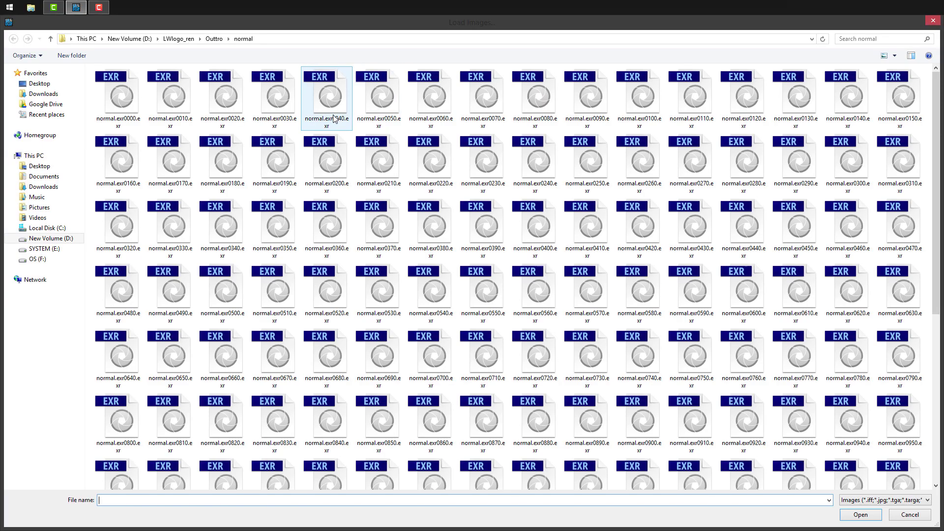
pyautogui.click(215, 39)
pyautogui.doubleClick(170, 96)
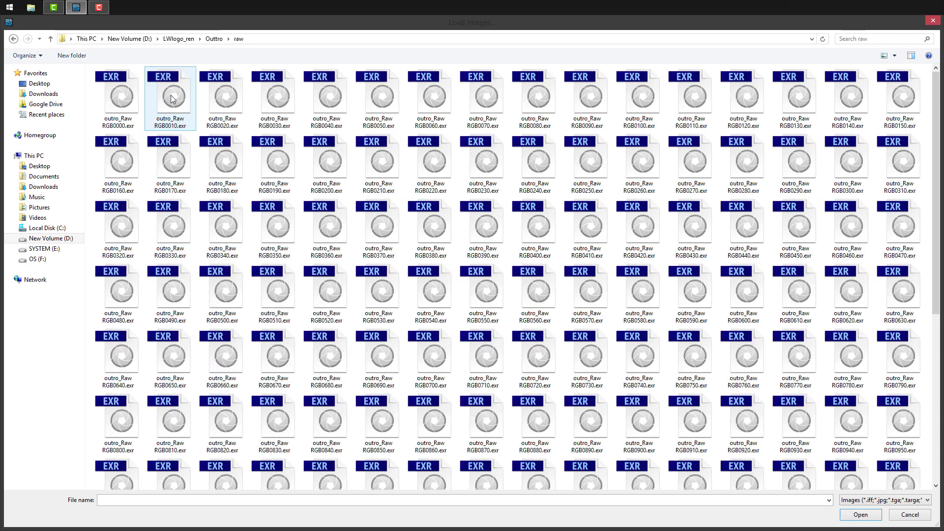
pyautogui.click(134, 113)
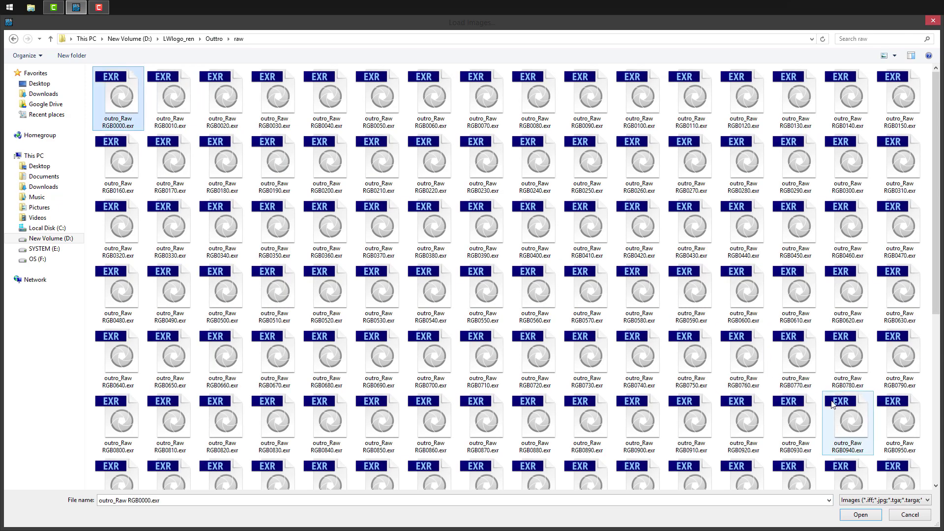
pyautogui.click(869, 514)
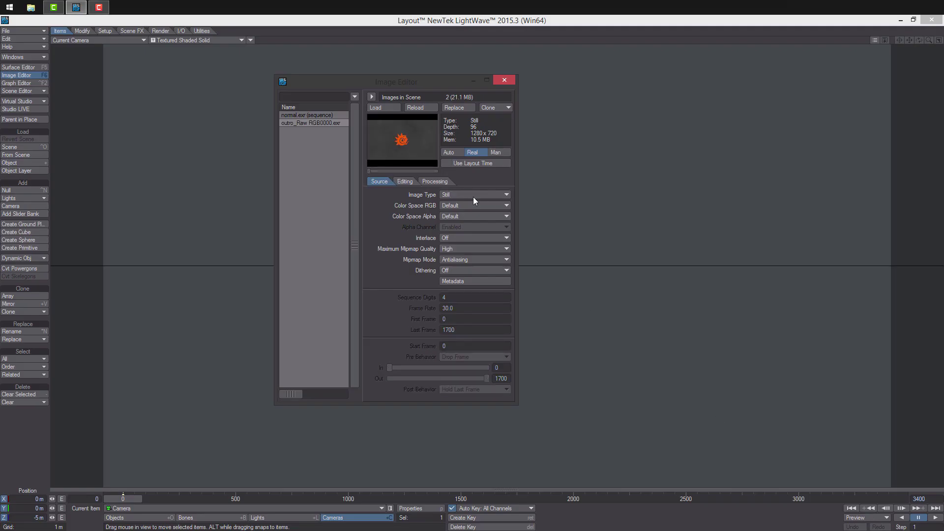
# - Make the raw RGB image a Sequence running from first frame 0 to last frame 1700
pyautogui.click(472, 197)
pyautogui.click(471, 199)
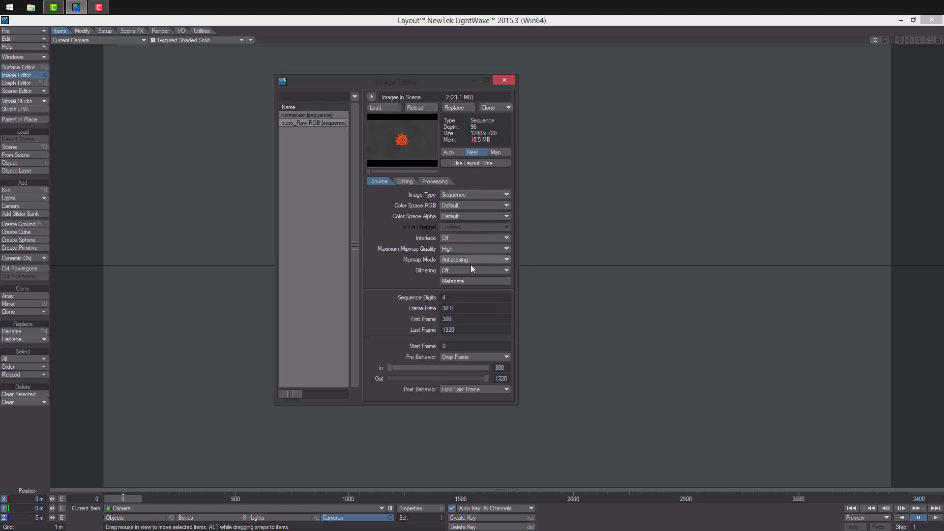
pyautogui.click(450, 319)
pyautogui.write('0')
pyautogui.press('Tab')
pyautogui.write('17')
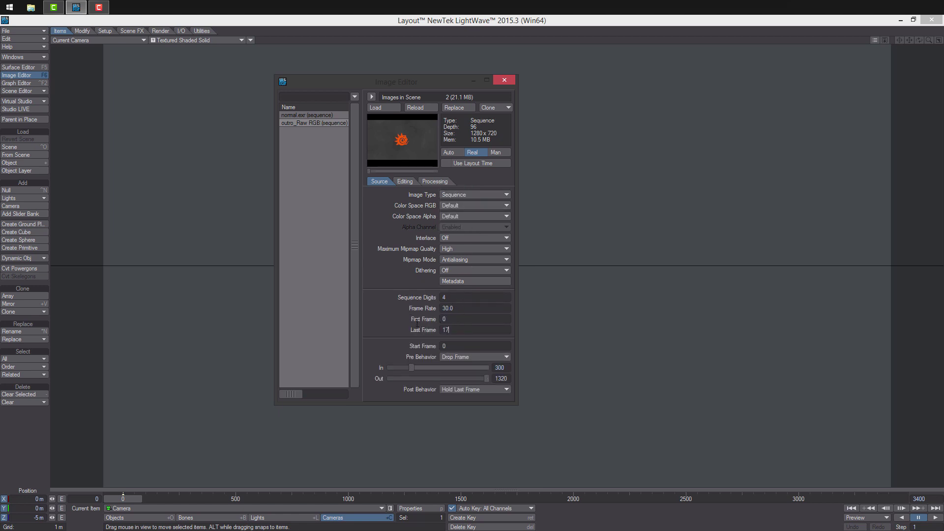
pyautogui.write('00')
pyautogui.press('Return')
# - Set the maximum mipmap quality of the raw RGB sequence to Off
pyautogui.click(469, 239)
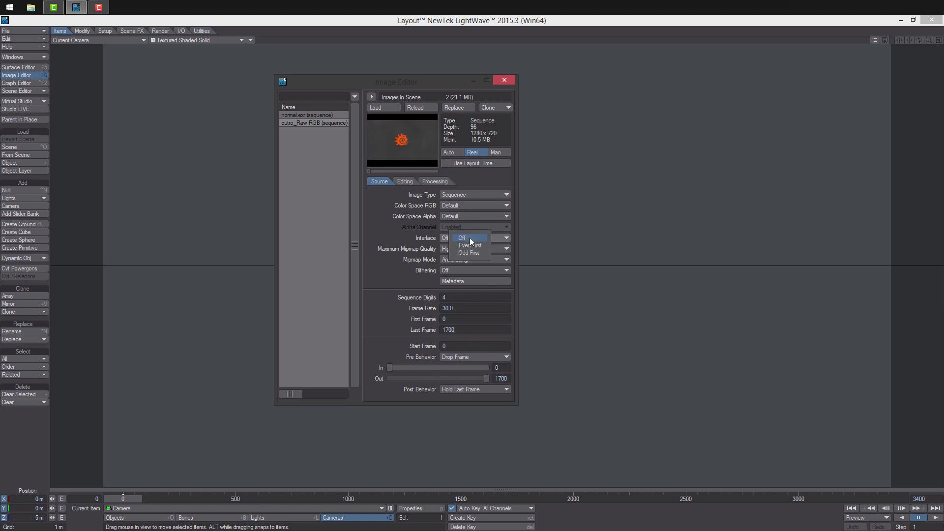
pyautogui.click(317, 122)
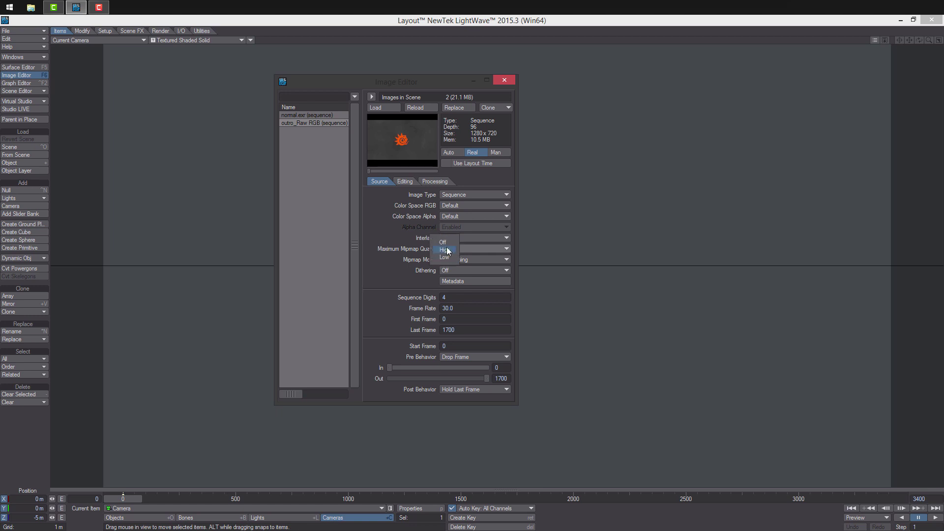
pyautogui.click(449, 249)
pyautogui.click(447, 238)
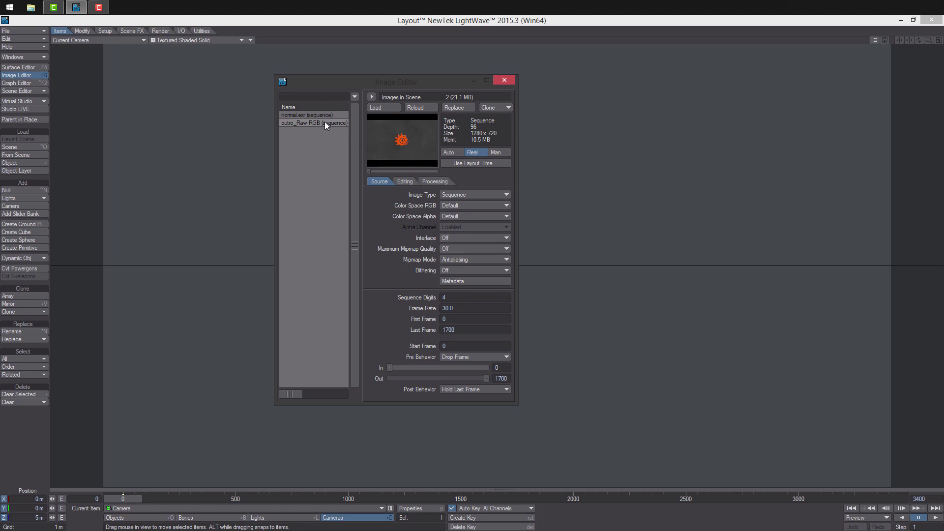
# - Load outro_RGBA0000.exr from the Outtro rgb folder and set its image type to Sequence
pyautogui.click(392, 108)
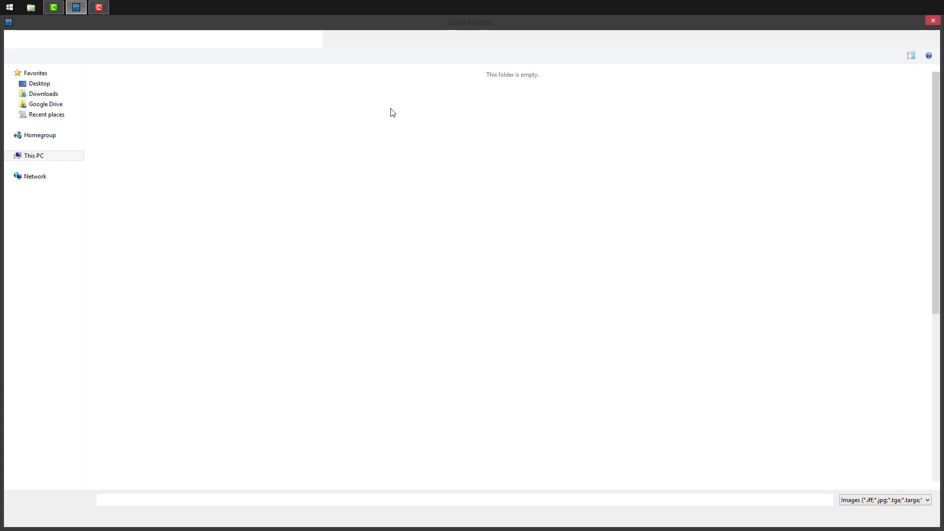
pyautogui.click(214, 38)
pyautogui.doubleClick(218, 90)
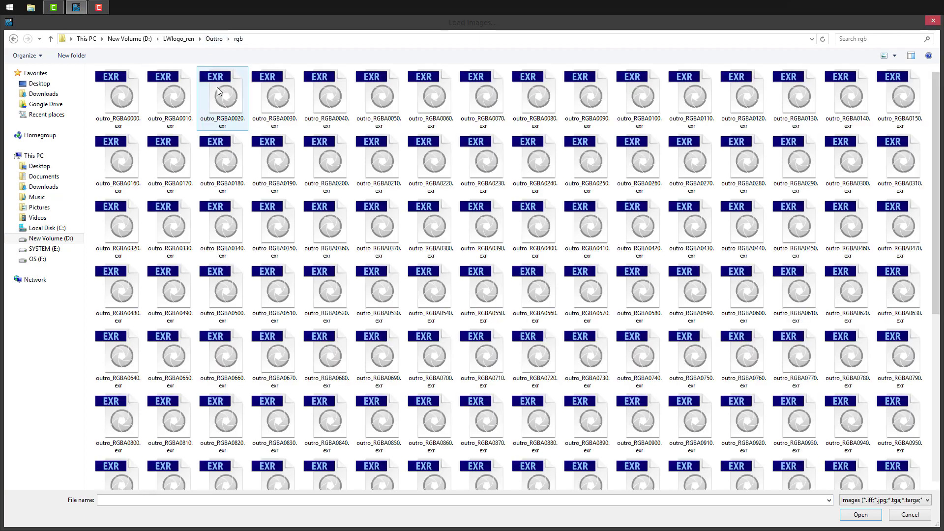
pyautogui.click(114, 97)
pyautogui.click(860, 514)
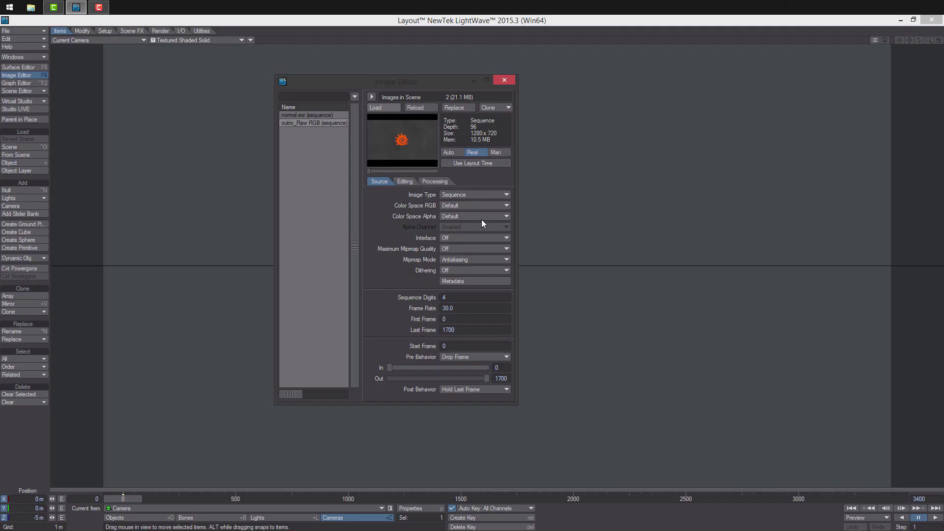
pyautogui.click(465, 216)
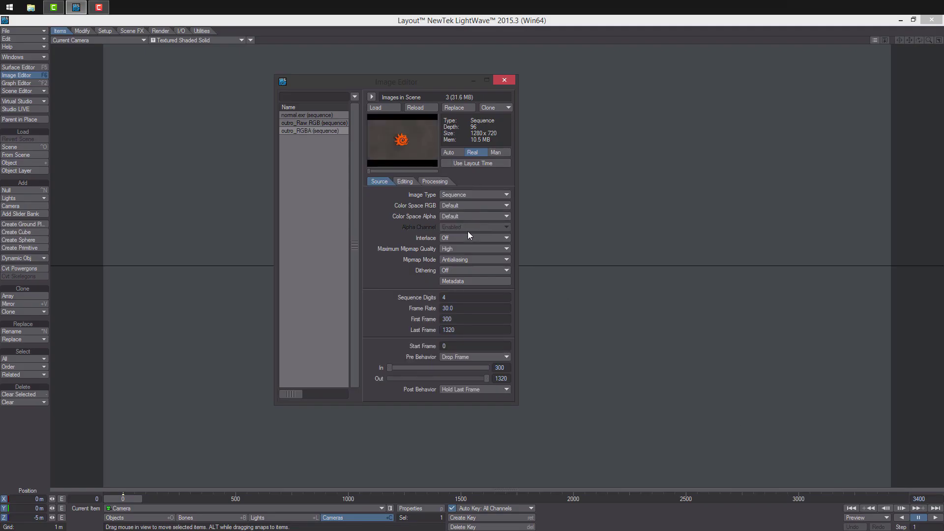
# - Set the RGBA sequence's first frame to 0 and last frame to 1700
pyautogui.click(462, 318)
pyautogui.moveTo(438, 317); pyautogui.dragTo(411, 325)
pyautogui.write('0')
pyautogui.press('Return')
pyautogui.write('1700')
pyautogui.press('Return')
pyautogui.moveTo(410, 364); pyautogui.dragTo(367, 369)
# - Set the RGBA sequence's maximum mipmap quality to Off and close the Image Editor
pyautogui.click(474, 249)
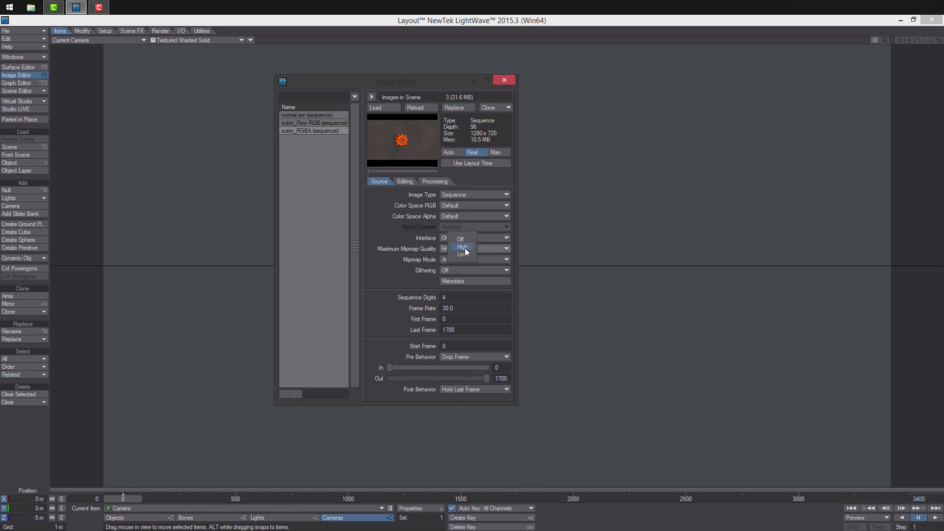
pyautogui.click(460, 237)
pyautogui.moveTo(420, 83); pyautogui.dragTo(451, 80)
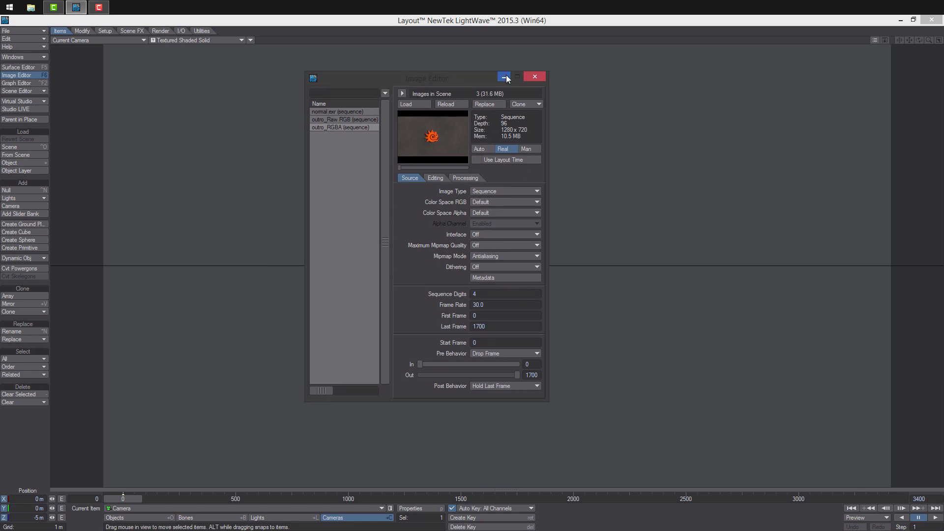
pyautogui.click(535, 77)
# - Open the image processing effects and add a Node Image Filter as an image filter
pyautogui.click(27, 57)
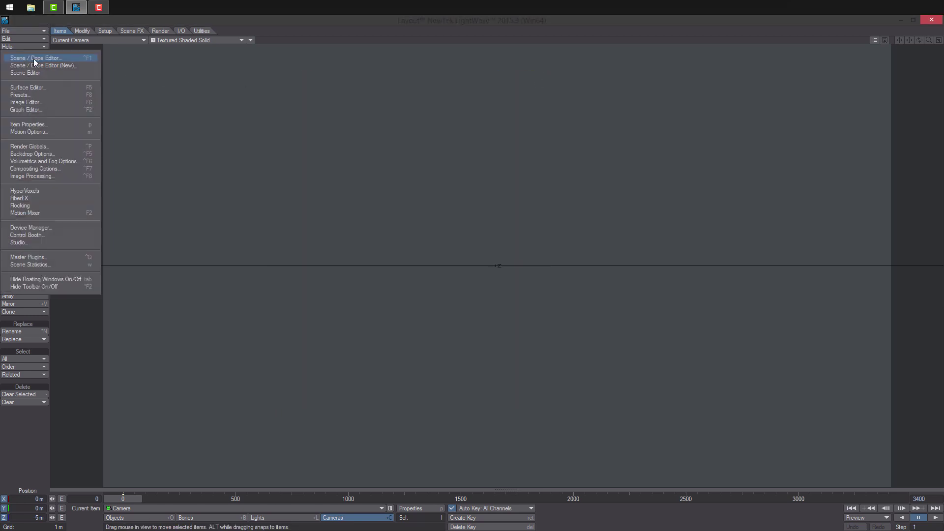
pyautogui.click(63, 175)
pyautogui.click(182, 251)
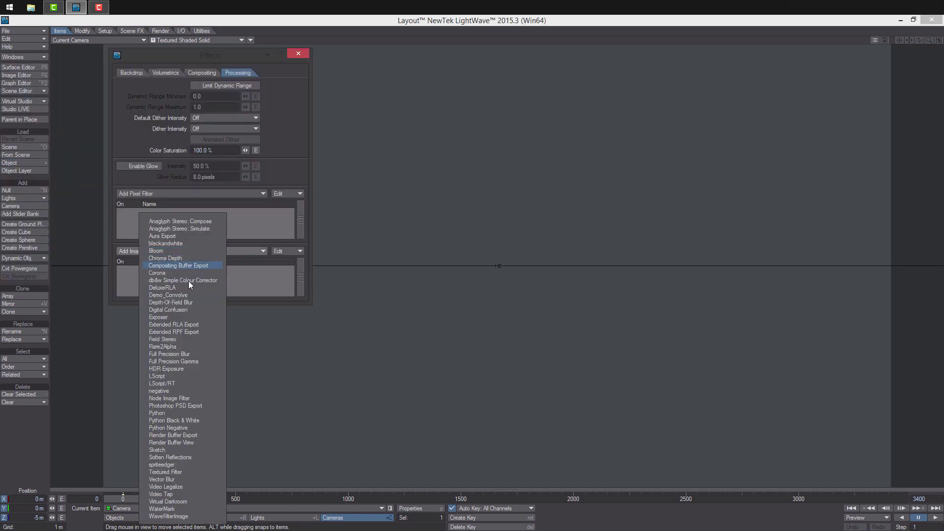
pyautogui.click(176, 398)
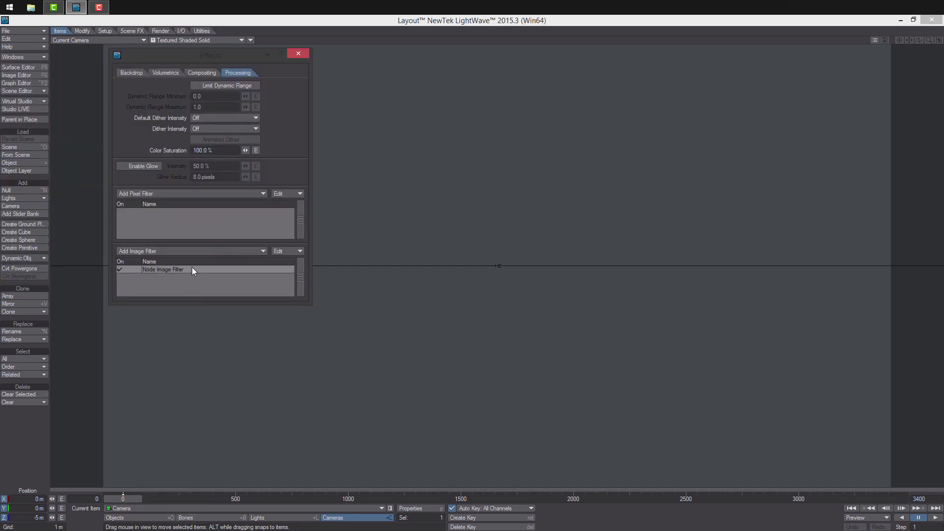
# - Open the Node Image Filter's node network and add an Image Map node
pyautogui.doubleClick(193, 271)
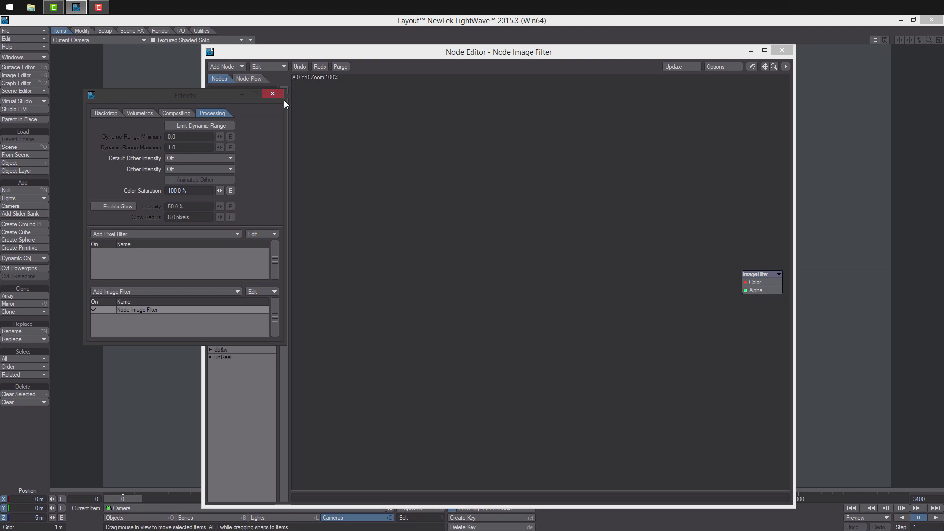
pyautogui.rightClick(389, 156)
pyautogui.moveTo(405, 207)
pyautogui.moveTo(471, 208)
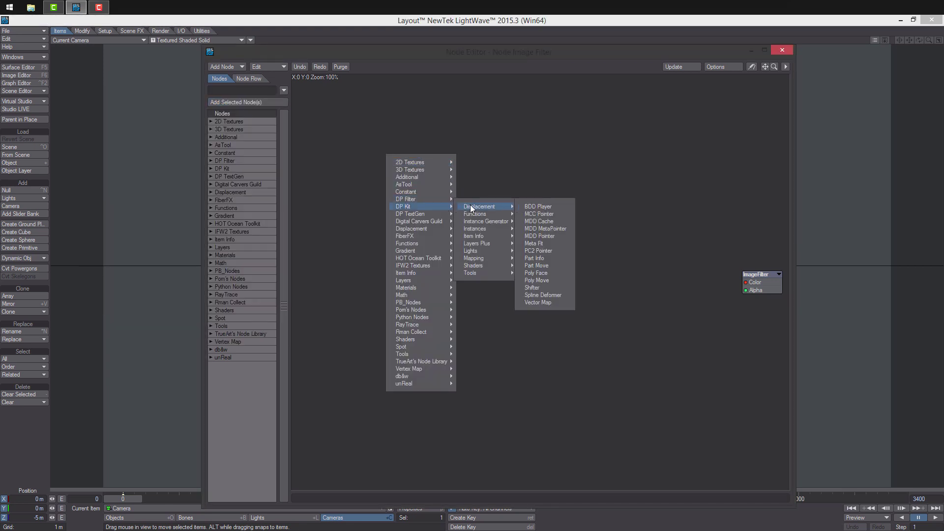
pyautogui.moveTo(491, 238)
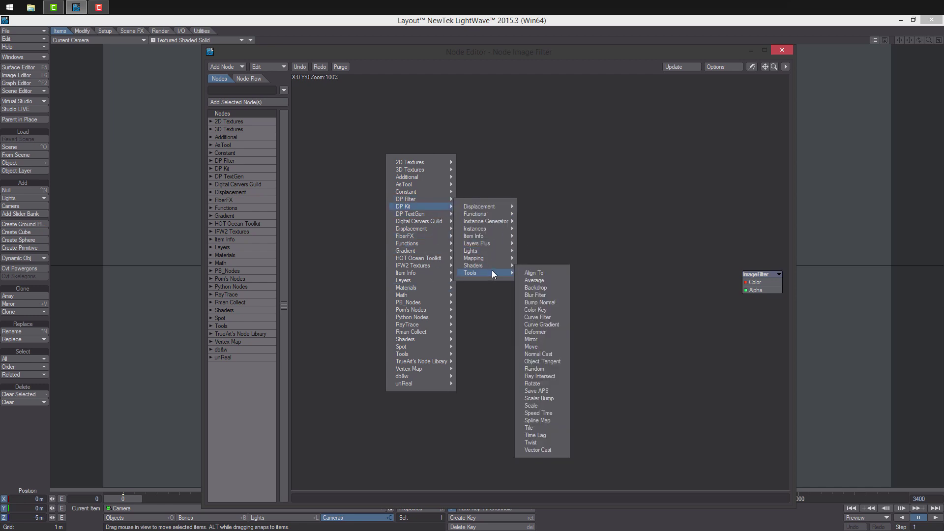
pyautogui.moveTo(492, 267)
pyautogui.click(550, 341)
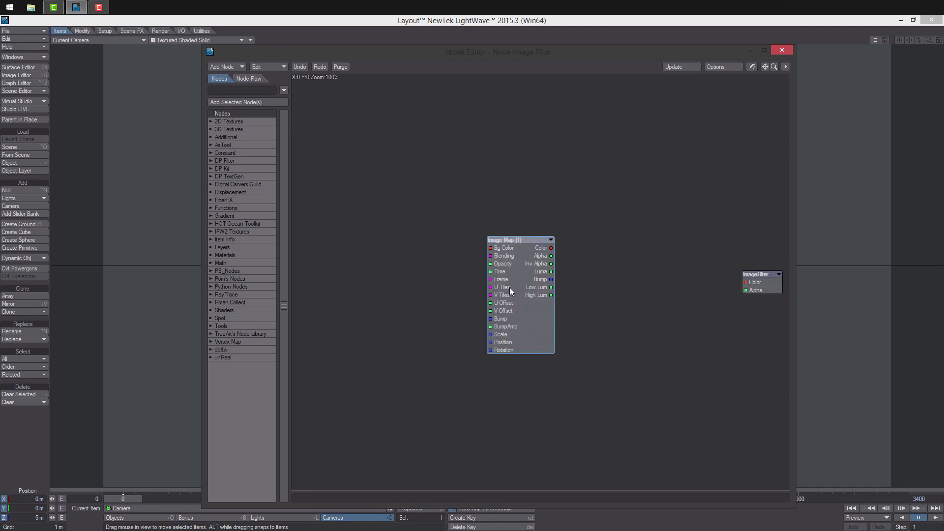
# - Set the Image Map node's image to outro_RGBA (sequence) and move the node up beside the ImageFilter output node
pyautogui.doubleClick(482, 254)
pyautogui.click(846, 142)
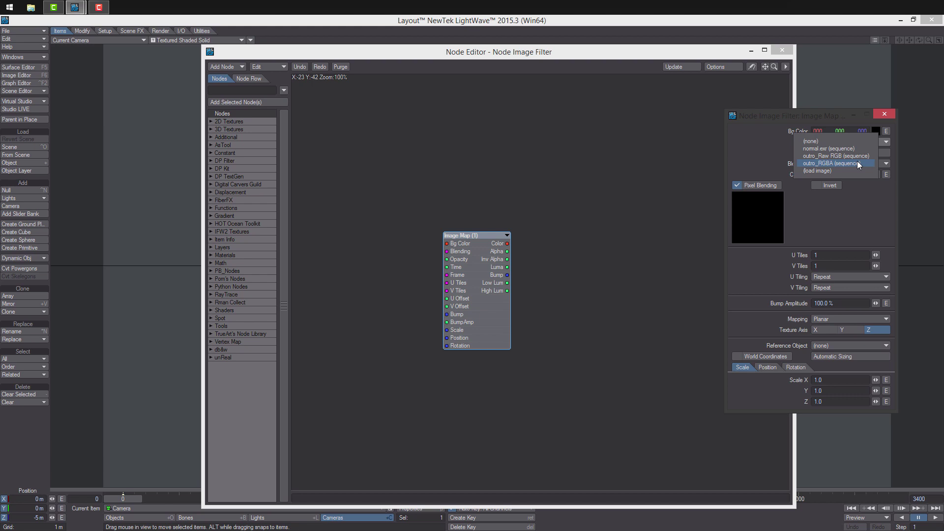
pyautogui.click(858, 162)
pyautogui.moveTo(489, 292); pyautogui.dragTo(479, 240)
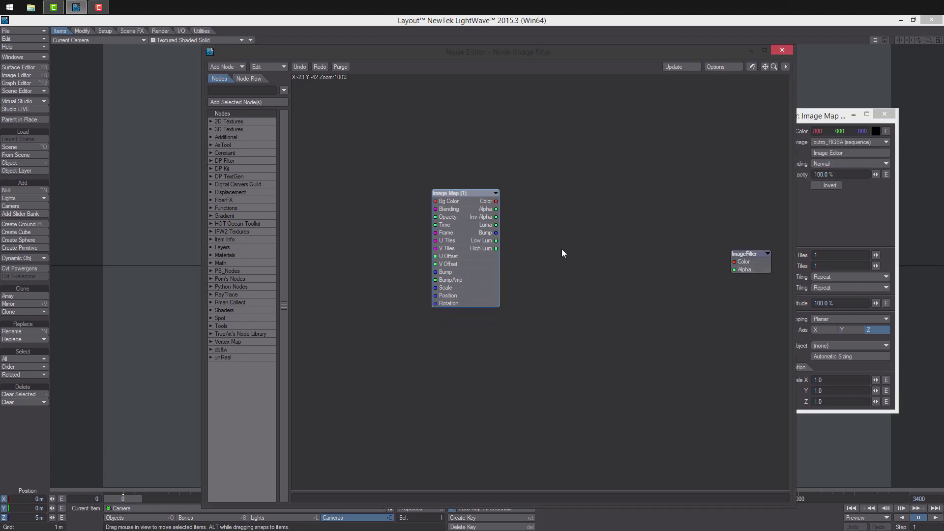
pyautogui.keyDown('alt'); pyautogui.moveTo(562, 249); pyautogui.dragTo(535, 238); pyautogui.keyUp('alt')
# - Add a DP Filter OpenImageDenoise node between the two nodes and set its image type to HDR
pyautogui.rightClick(536, 240)
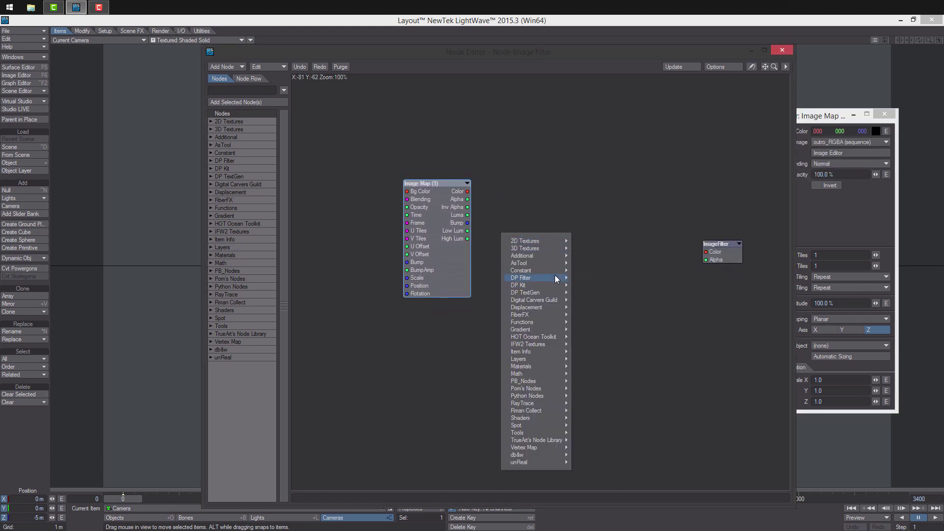
pyautogui.moveTo(556, 279)
pyautogui.moveTo(597, 294)
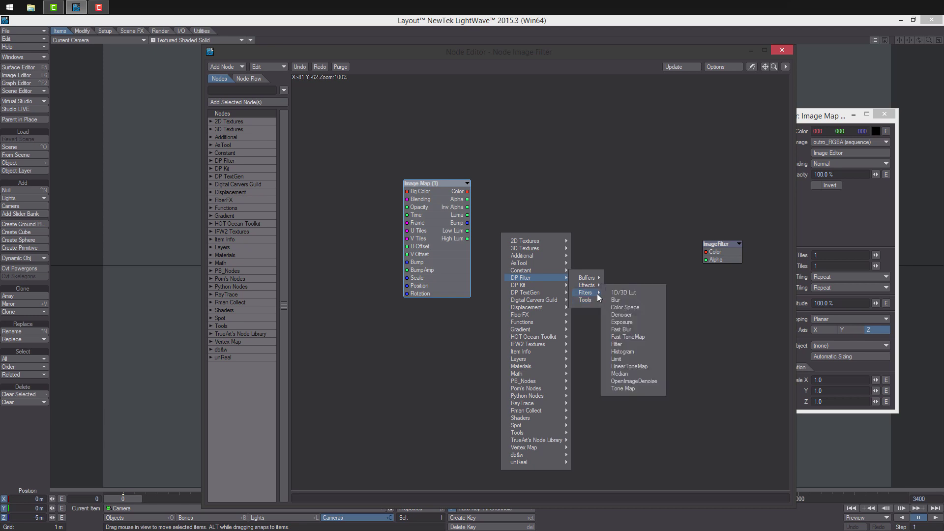
pyautogui.click(634, 381)
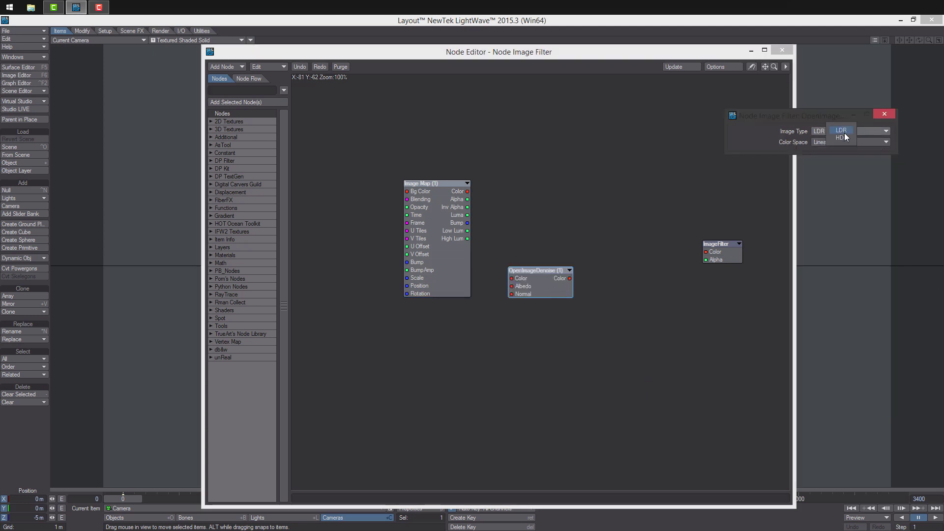
pyautogui.click(845, 133)
pyautogui.click(848, 141)
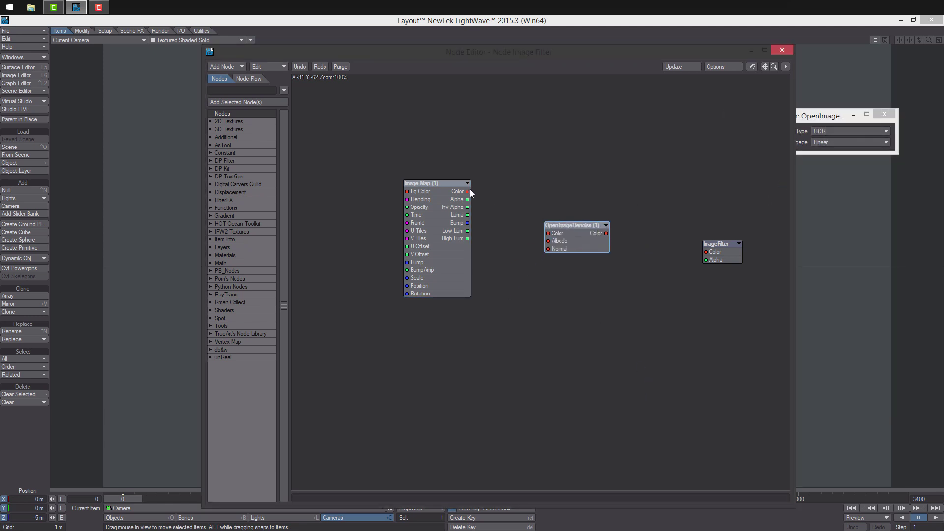
# - Connect the Image Map's Color output to the denoiser's Color input, and place a copy of the Image Map node below the original
pyautogui.moveTo(470, 191); pyautogui.dragTo(548, 233)
pyautogui.moveTo(432, 231); pyautogui.dragTo(435, 192)
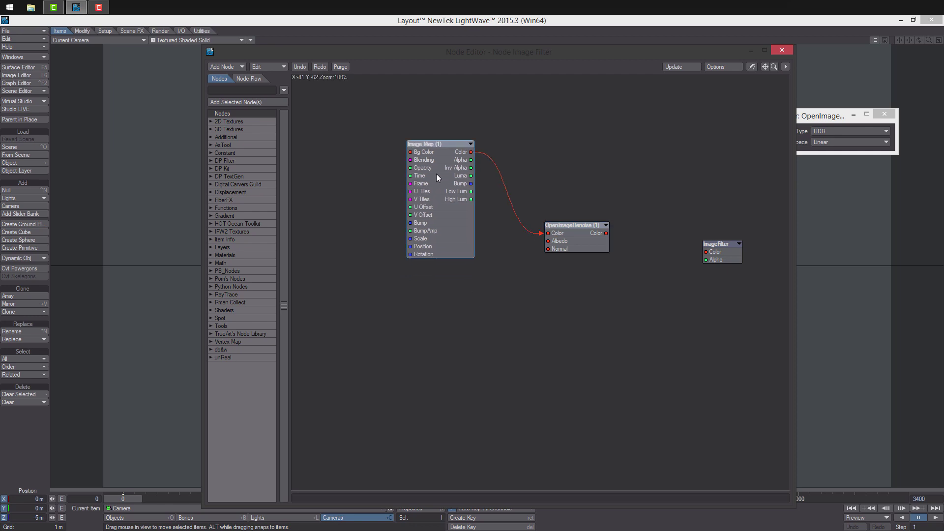
pyautogui.hotkey('ctrl', 'c')
pyautogui.hotkey('ctrl', 'v')
pyautogui.moveTo(541, 266); pyautogui.dragTo(453, 303)
# - Turn off Pixel Blending on both Image Map nodes
pyautogui.click(444, 225)
pyautogui.doubleClick(444, 225)
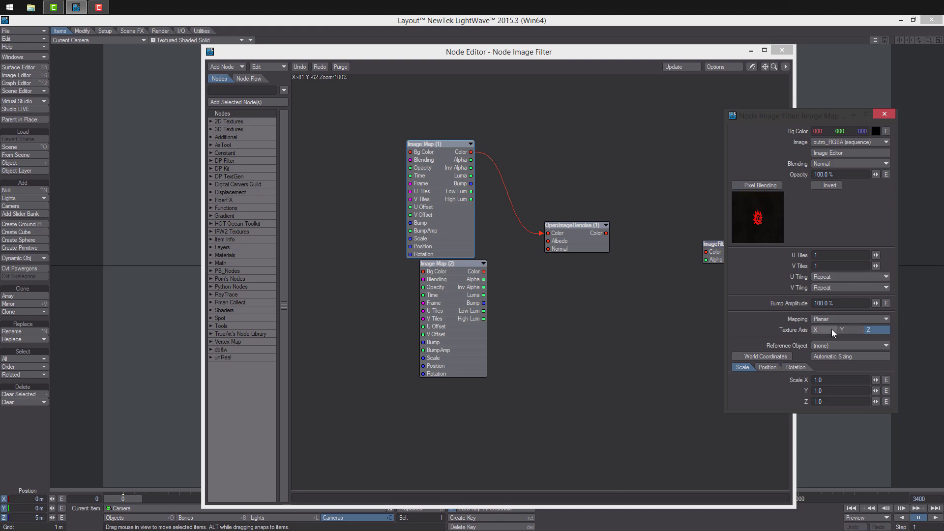
pyautogui.click(885, 115)
pyautogui.doubleClick(459, 288)
pyautogui.click(733, 185)
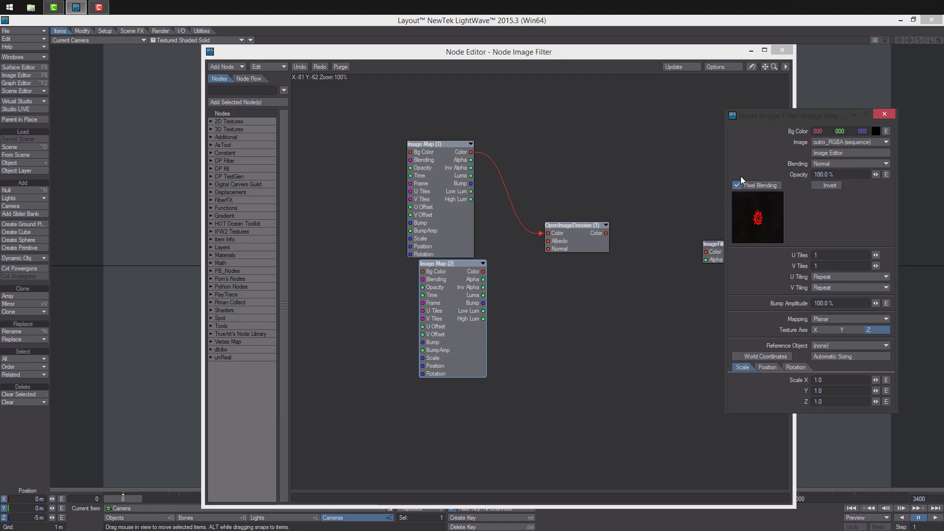
# - Set the second Image Map's image to outro_Raw RGB (sequence) and connect its Color output to the denoiser's Albedo input
pyautogui.click(847, 142)
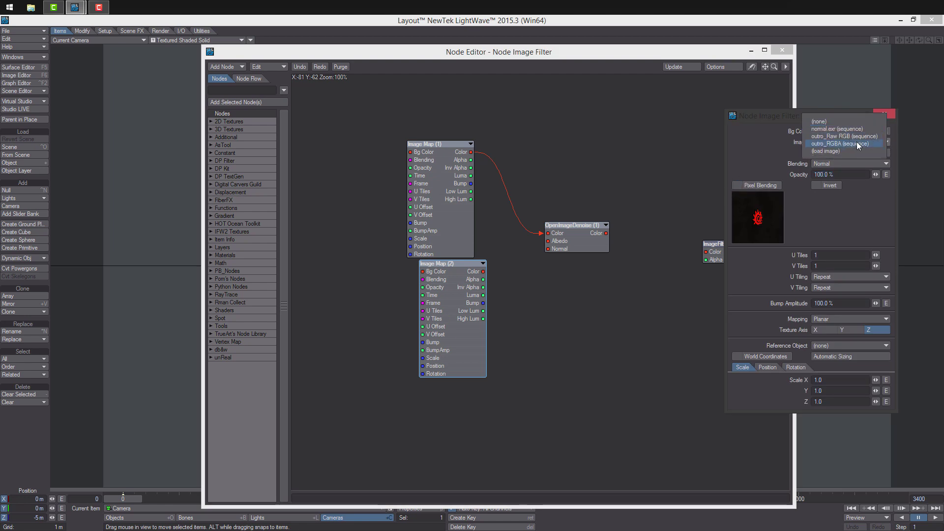
pyautogui.click(853, 137)
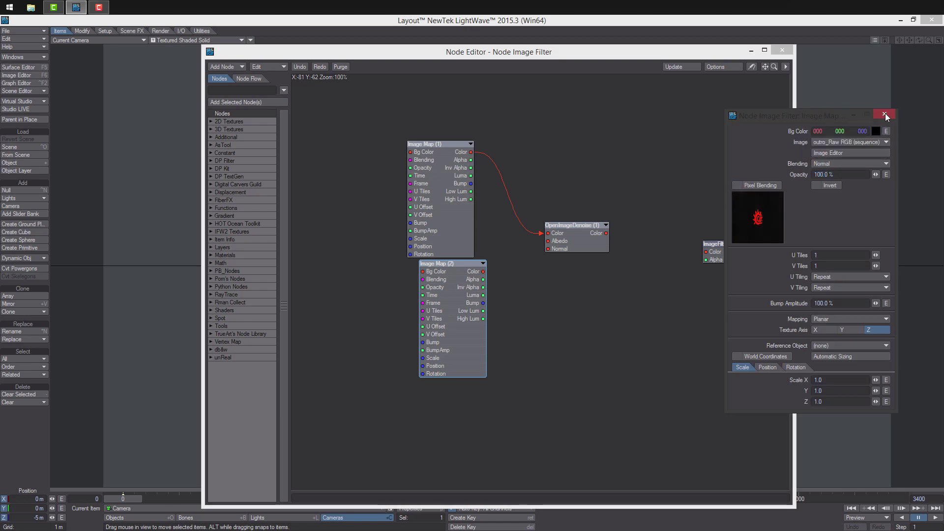
pyautogui.click(886, 113)
pyautogui.moveTo(463, 290); pyautogui.dragTo(548, 241)
pyautogui.moveTo(457, 223); pyautogui.dragTo(452, 192)
pyautogui.moveTo(444, 310); pyautogui.dragTo(442, 278)
# - Duplicate the second Image Map node and place the copy below it
pyautogui.keyDown('alt'); pyautogui.moveTo(435, 365); pyautogui.dragTo(426, 331); pyautogui.keyUp('alt')
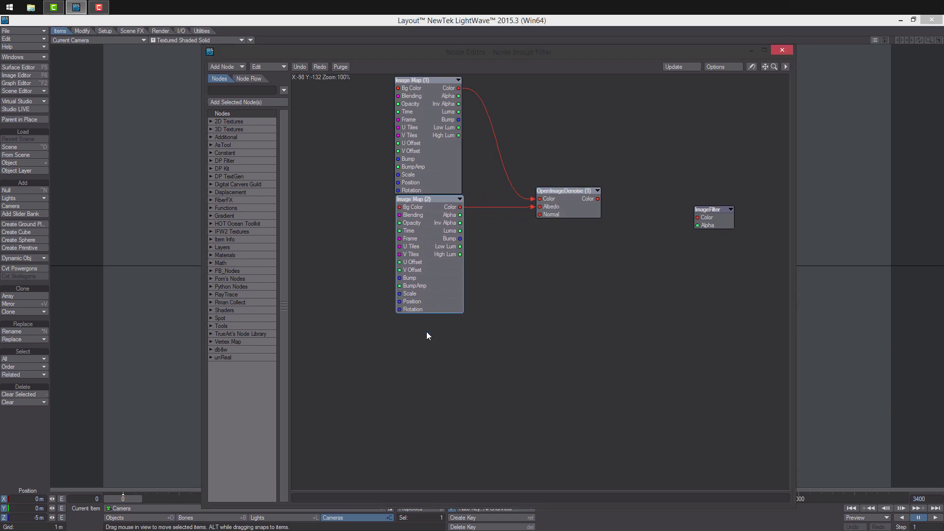
pyautogui.rightClick(426, 332)
pyautogui.click(558, 277)
pyautogui.hotkey('ctrl', 'c')
pyautogui.hotkey('ctrl', 'v')
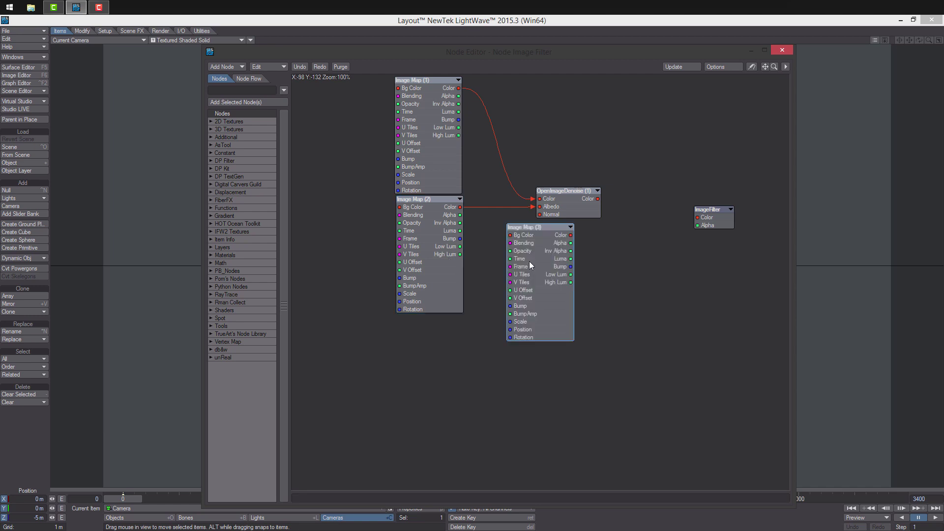
pyautogui.moveTo(529, 261); pyautogui.dragTo(427, 352)
# - Set the third Image Map's image to normal.exr (sequence)
pyautogui.doubleClick(427, 352)
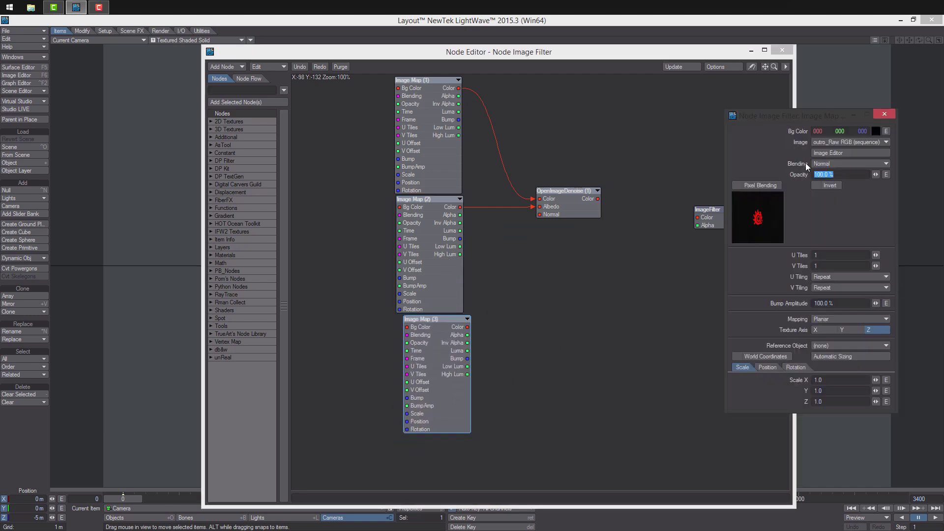
pyautogui.click(846, 146)
pyautogui.click(861, 133)
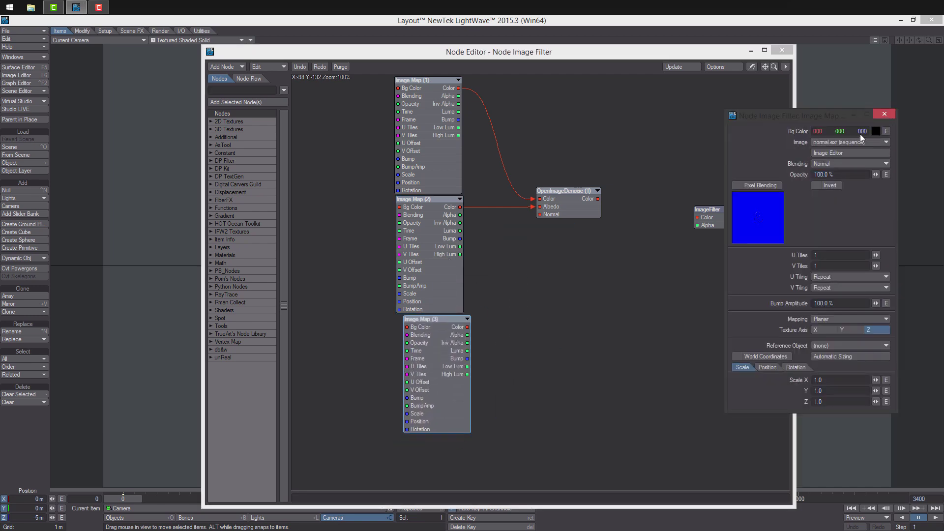
pyautogui.click(884, 114)
# - Connect the third Image Map's Color output to the denoiser's Normal input, and the denoiser's Color output to the ImageFilter's Color
pyautogui.moveTo(449, 358); pyautogui.dragTo(440, 360)
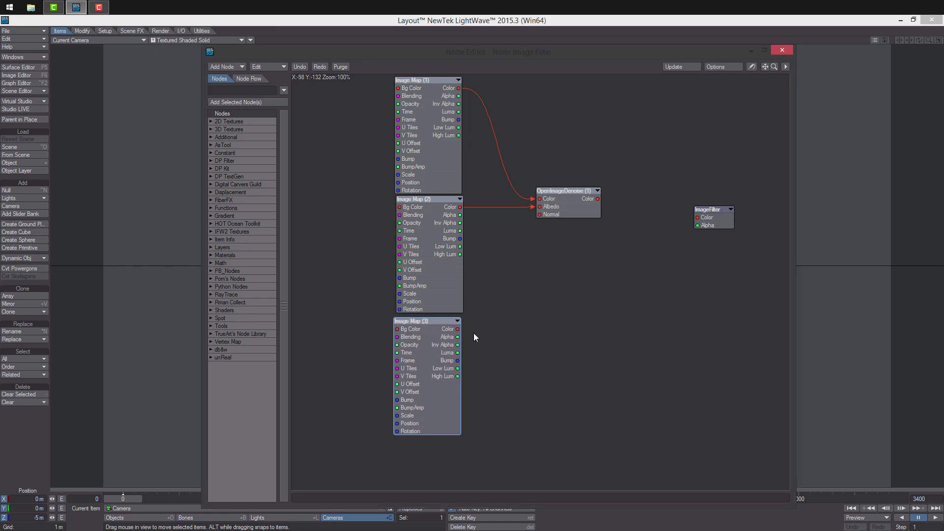
pyautogui.moveTo(458, 329); pyautogui.dragTo(540, 215)
pyautogui.moveTo(597, 199); pyautogui.dragTo(716, 211)
# - Render frame 587 to check the denoised image, then close the render view
pyautogui.moveTo(429, 54); pyautogui.dragTo(637, 83)
pyautogui.moveTo(123, 499); pyautogui.dragTo(255, 498)
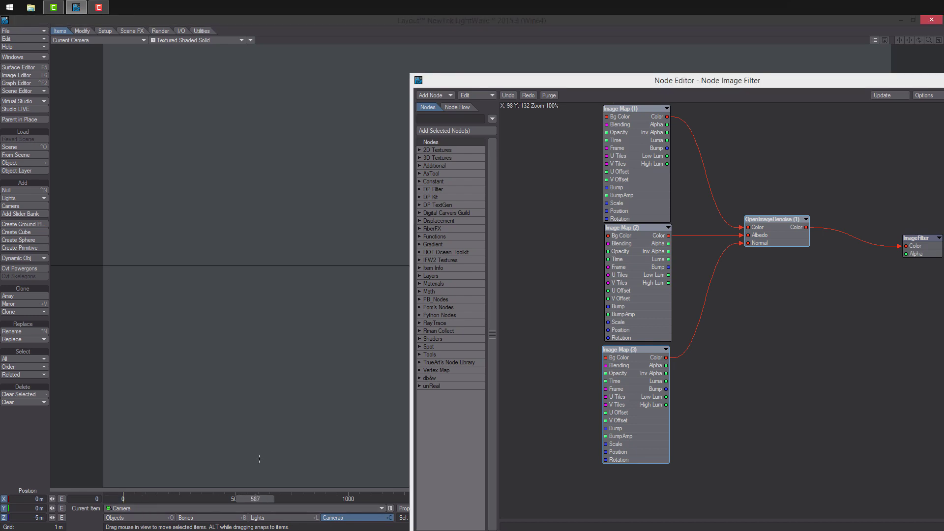
pyautogui.press('F9')
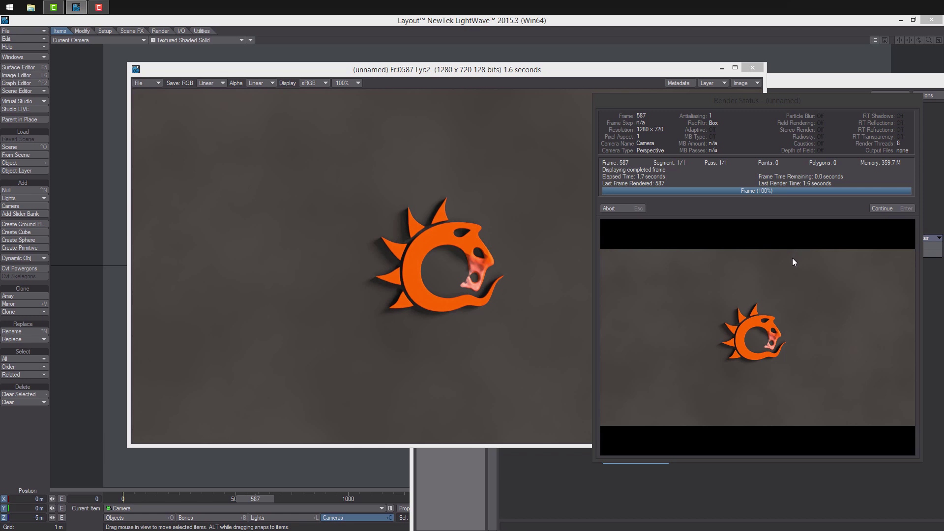
pyautogui.click(907, 207)
pyautogui.click(753, 68)
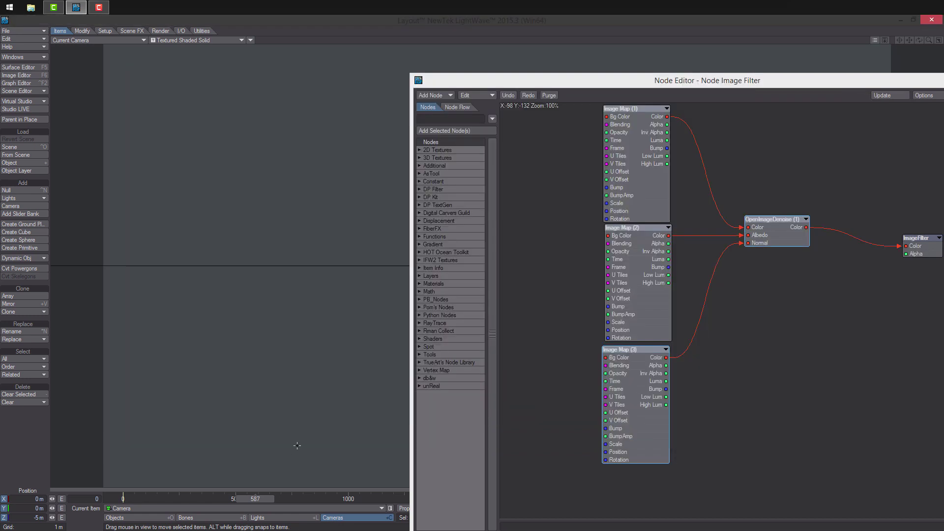
# - Render frame 1017 to check the denoised logo animation, then close the render view
pyautogui.press('End')
pyautogui.press('F9')
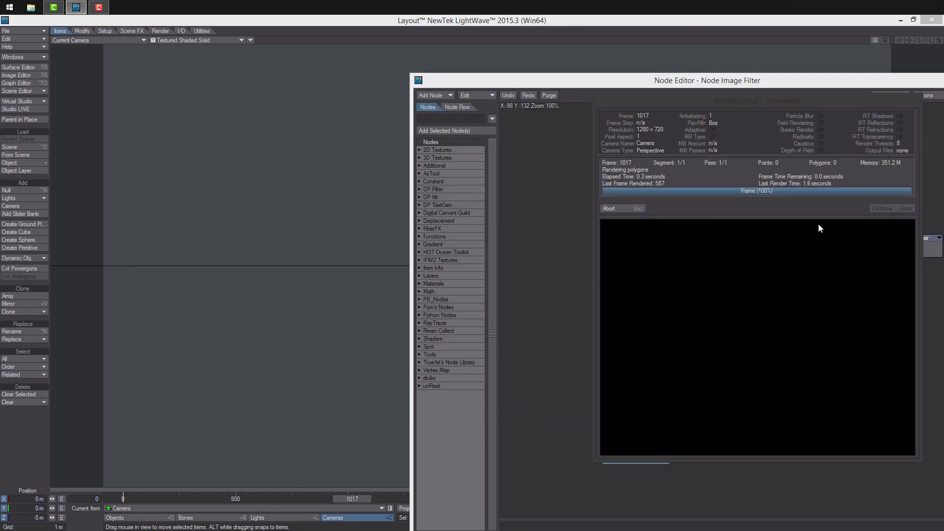
pyautogui.click(892, 203)
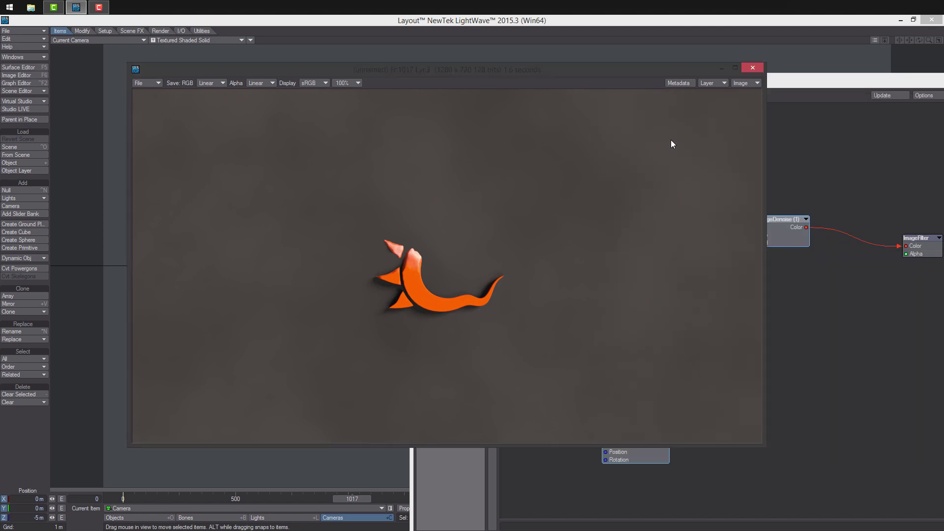
pyautogui.click(753, 67)
# - Render frame 1933 to check the image past the end of the sequences, then close the render view
pyautogui.moveTo(615, 80); pyautogui.dragTo(808, 210)
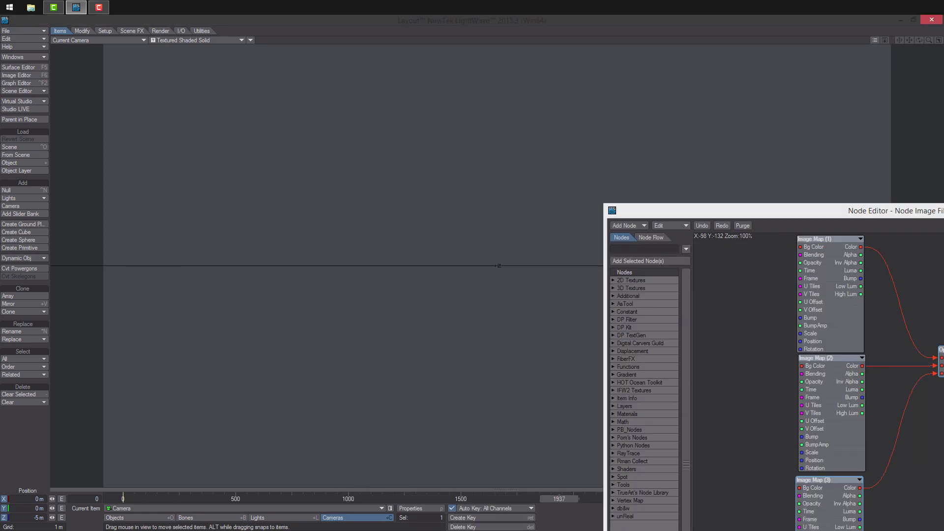
pyautogui.press('F9')
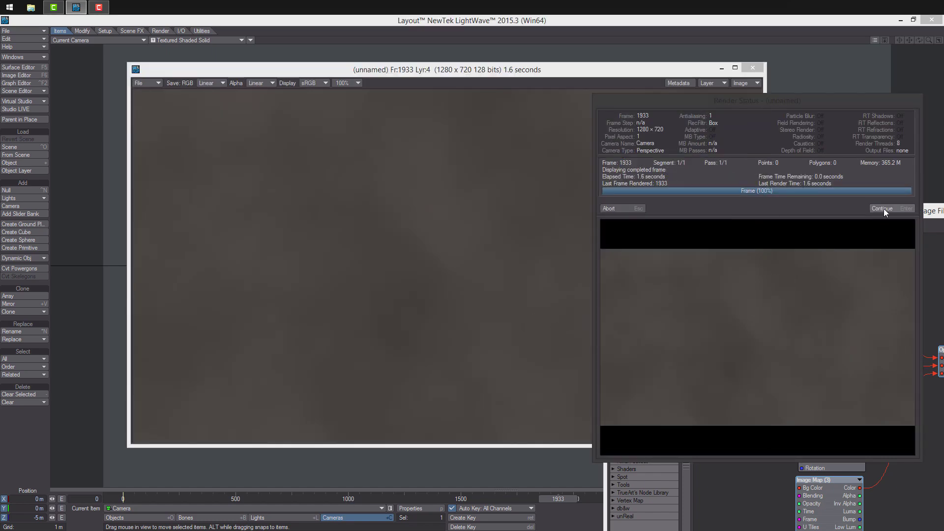
pyautogui.click(881, 208)
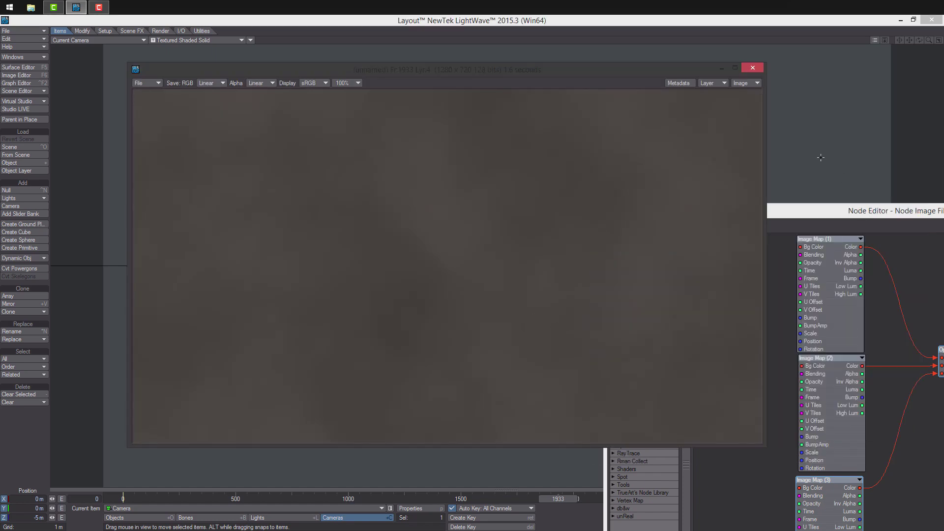
pyautogui.click(753, 67)
# - Bring the node network back into full view and align the third Image Map node directly beneath the other two
pyautogui.moveTo(793, 211); pyautogui.dragTo(403, 38)
pyautogui.keyDown('alt'); pyautogui.moveTo(507, 179); pyautogui.dragTo(559, 249); pyautogui.keyUp('alt')
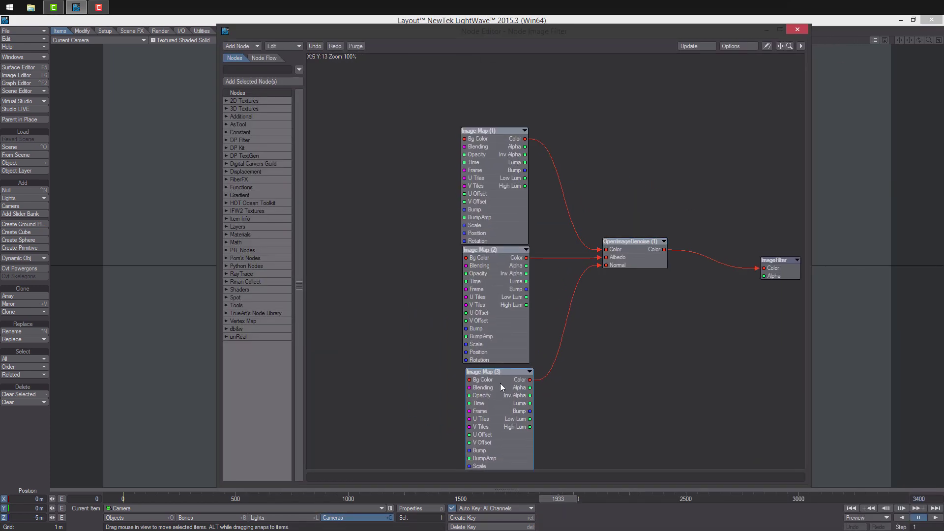
pyautogui.click(500, 382)
pyautogui.keyDown('alt'); pyautogui.moveTo(393, 210); pyautogui.dragTo(410, 181); pyautogui.keyUp('alt')
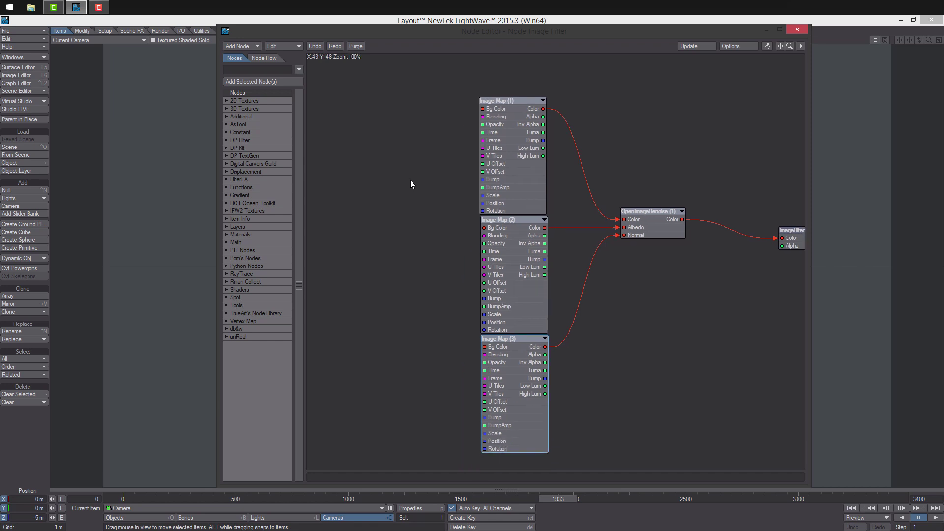
# - Add a Constant Scalar node, place it beside the Image Map nodes on their input side, and open its properties
pyautogui.rightClick(362, 176)
pyautogui.moveTo(375, 205)
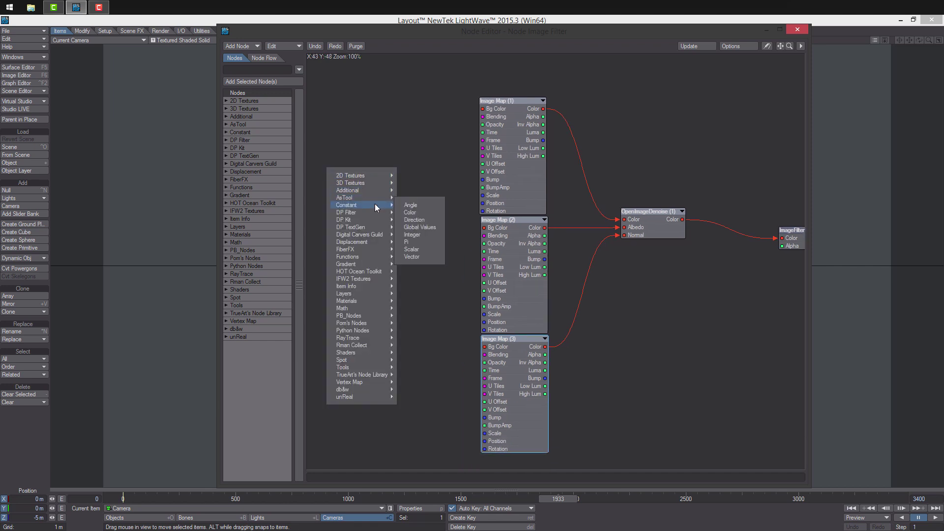
pyautogui.click(412, 249)
pyautogui.moveTo(554, 257); pyautogui.dragTo(401, 208)
pyautogui.doubleClick(400, 208)
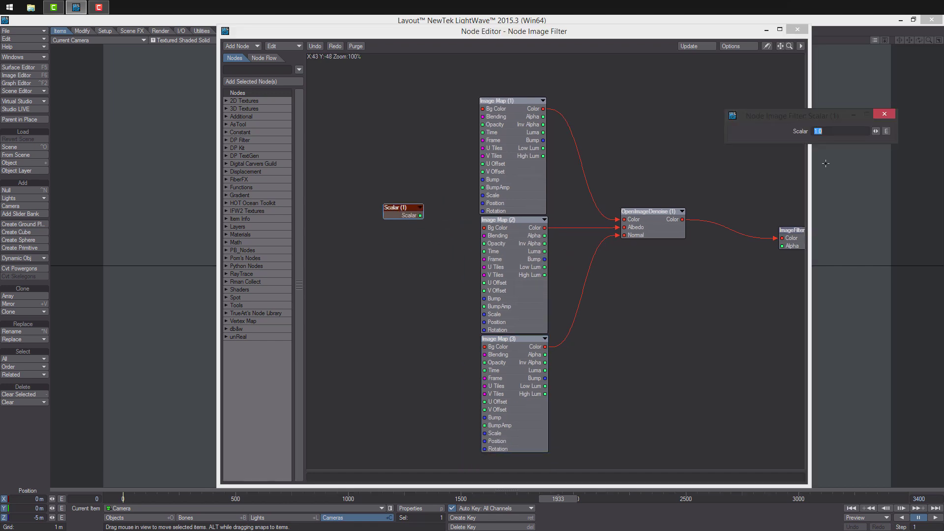
# - Open the Scalar node's envelope and set the value of its frame 0 key to 1700
pyautogui.click(885, 132)
pyautogui.click(140, 306)
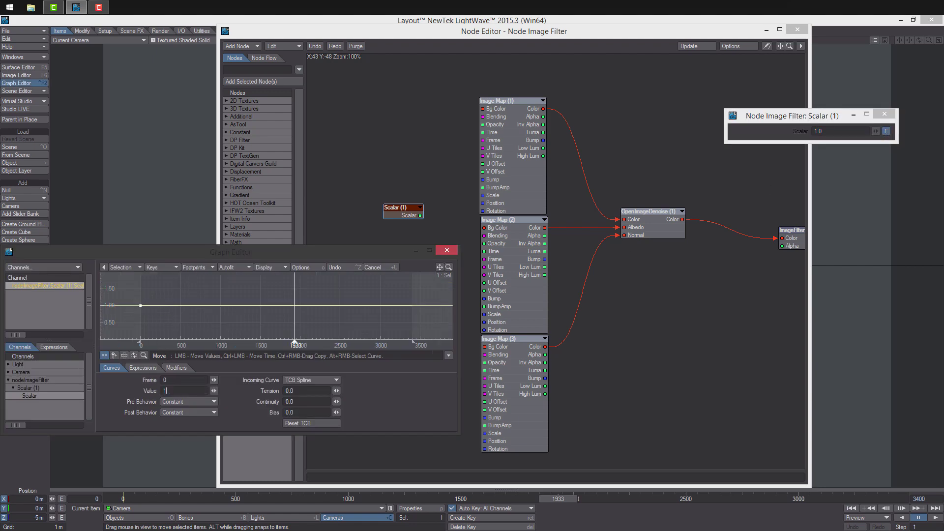
pyautogui.write('1700')
pyautogui.press('Return')
# - Add a second key at frame 1700 with value 0 to the Scalar envelope and close the Graph Editor
pyautogui.moveTo(234, 301)
pyautogui.keyDown('ctrl'); pyautogui.keyDown('alt'); pyautogui.mouseDown()
pyautogui.moveTo(214, 339)
pyautogui.moveTo(218, 362)
pyautogui.moveTo(219, 310)
pyautogui.mouseUp(); pyautogui.keyUp('alt'); pyautogui.keyUp('ctrl')
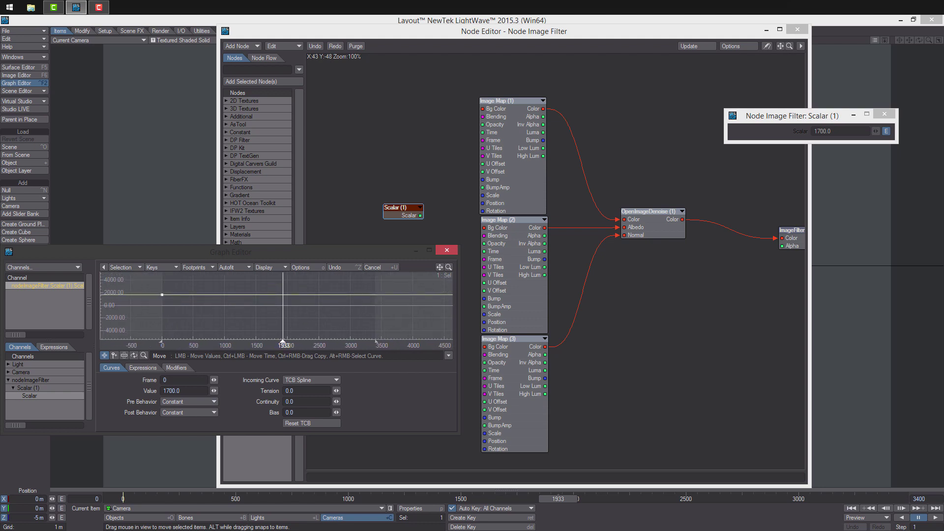
pyautogui.click(115, 355)
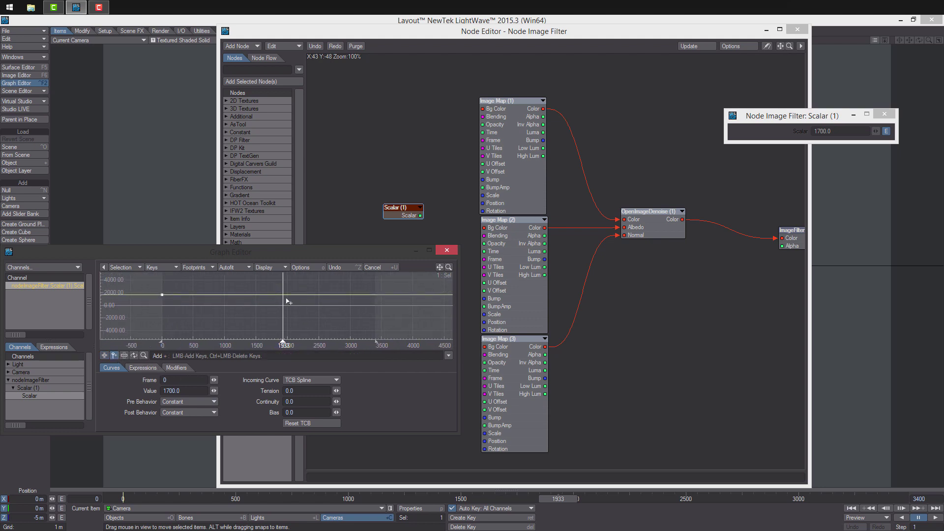
pyautogui.click(268, 295)
pyautogui.doubleClick(179, 380)
pyautogui.write('17')
pyautogui.write('0')
pyautogui.press('Return')
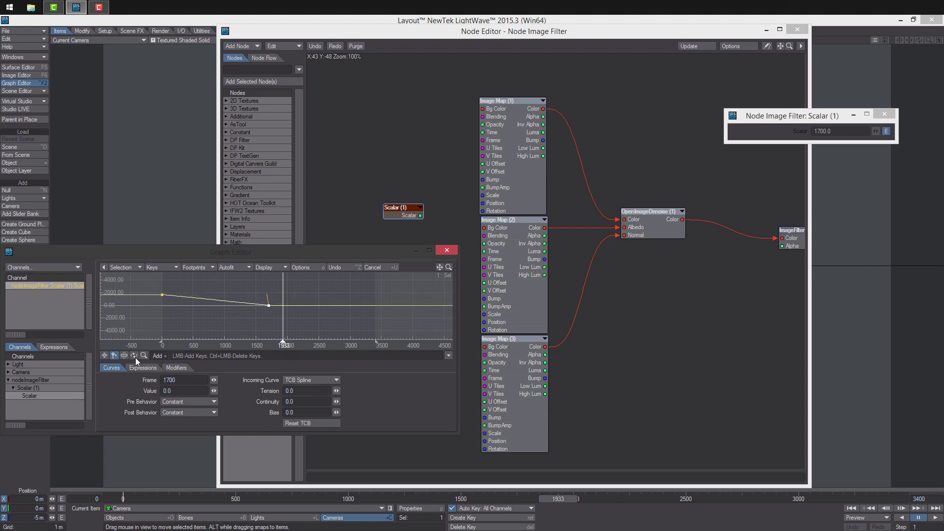
pyautogui.click(447, 251)
# - Move the Node Editor aside, render frame 351 to check the image, and close the render view
pyautogui.moveTo(406, 38); pyautogui.dragTo(526, 44)
pyautogui.click(191, 426)
pyautogui.moveTo(164, 496); pyautogui.dragTo(184, 498)
pyautogui.press('F9')
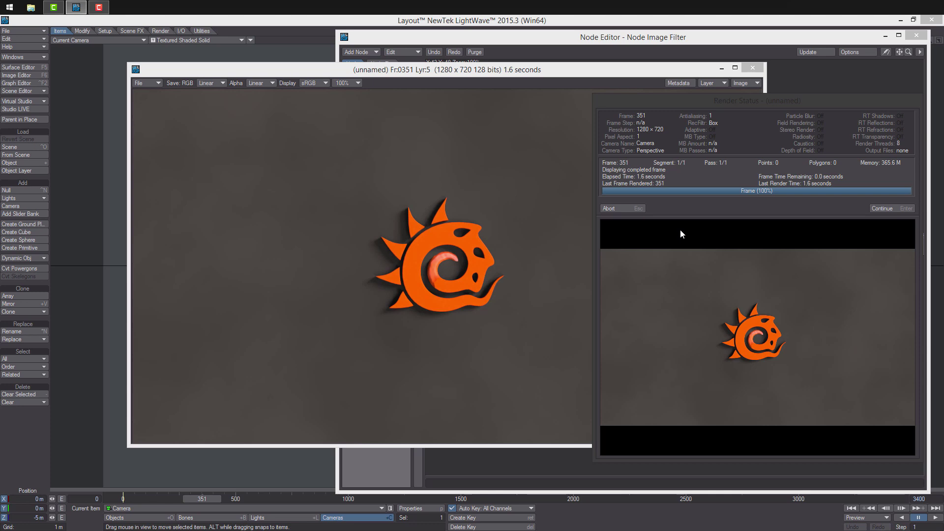
pyautogui.click(892, 209)
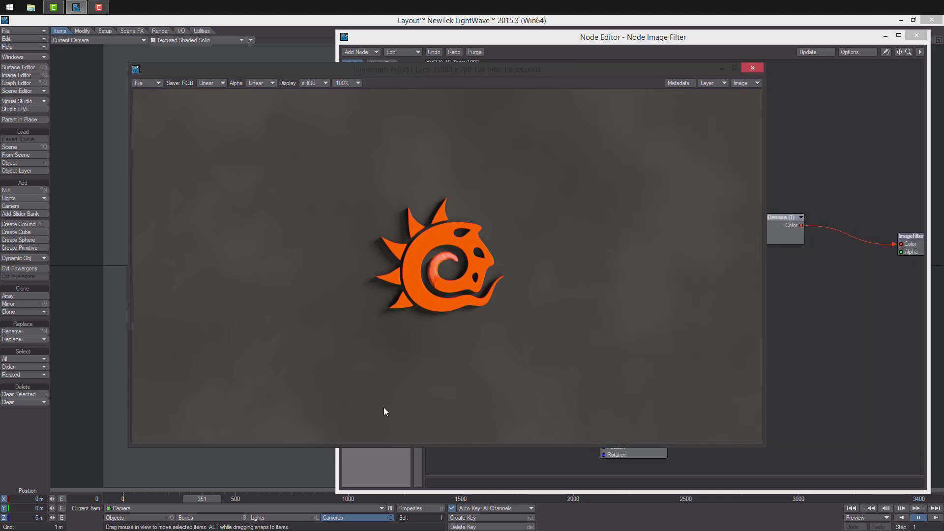
pyautogui.click(753, 69)
# - Connect the Scalar node's output to the Frame inputs of all three Image Map nodes
pyautogui.moveTo(539, 221); pyautogui.dragTo(609, 265)
pyautogui.moveTo(541, 244); pyautogui.dragTo(539, 170, button='middle')
pyautogui.moveTo(537, 146); pyautogui.dragTo(499, 173)
pyautogui.moveTo(497, 171); pyautogui.dragTo(584, 197, button='middle')
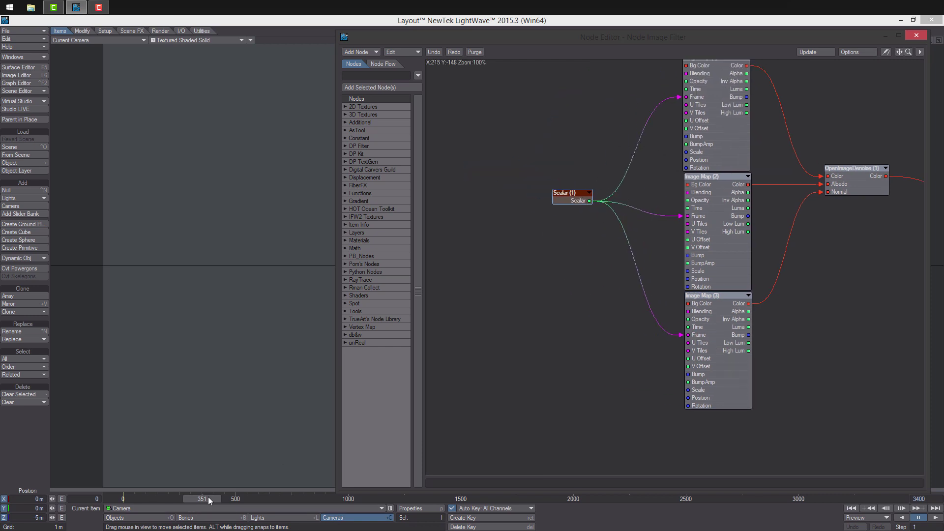
# - Render frame 313 to check the envelope-driven playback, and close the render view
pyautogui.moveTo(208, 497)
pyautogui.mouseDown()
pyautogui.moveTo(219, 497)
pyautogui.moveTo(199, 497)
pyautogui.mouseUp()
pyautogui.press('F9')
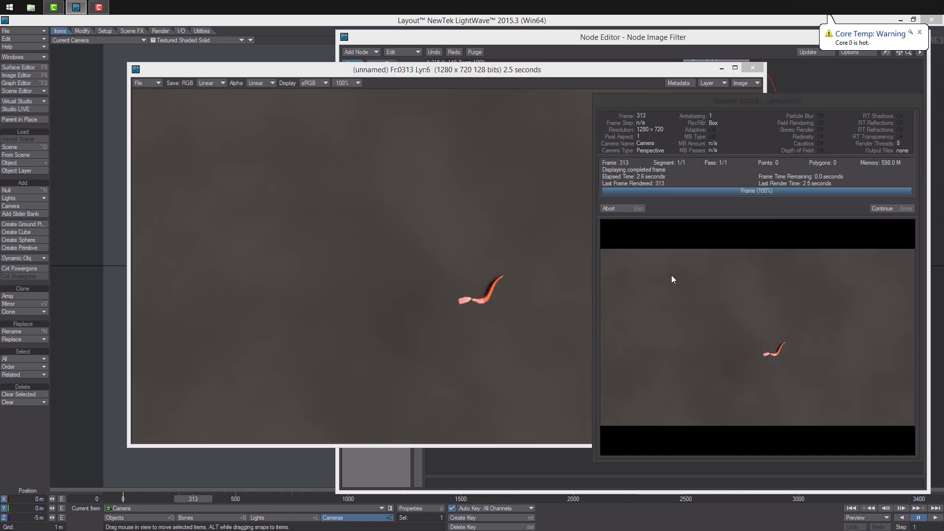
pyautogui.click(885, 209)
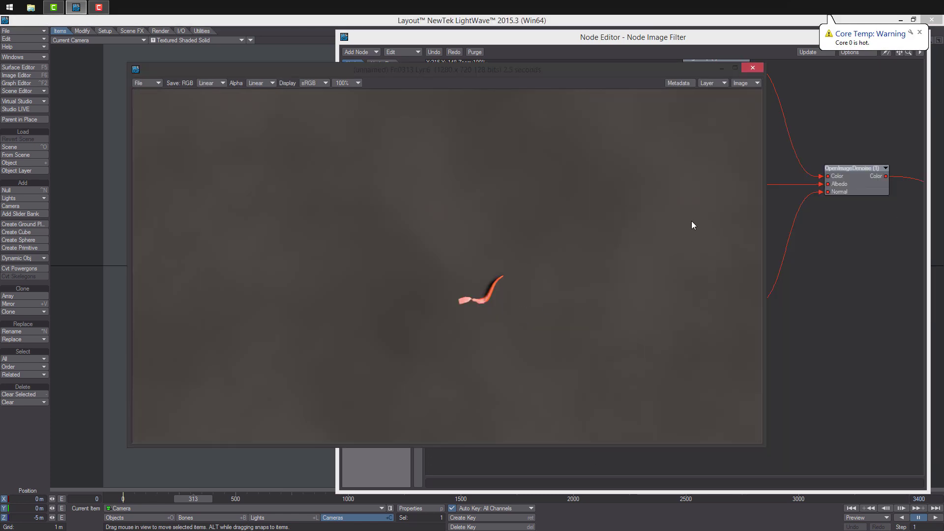
pyautogui.click(748, 67)
# - Render frame 533 to compare the logo's progress with the earlier frame, and close the render view
pyautogui.moveTo(201, 499); pyautogui.dragTo(243, 498)
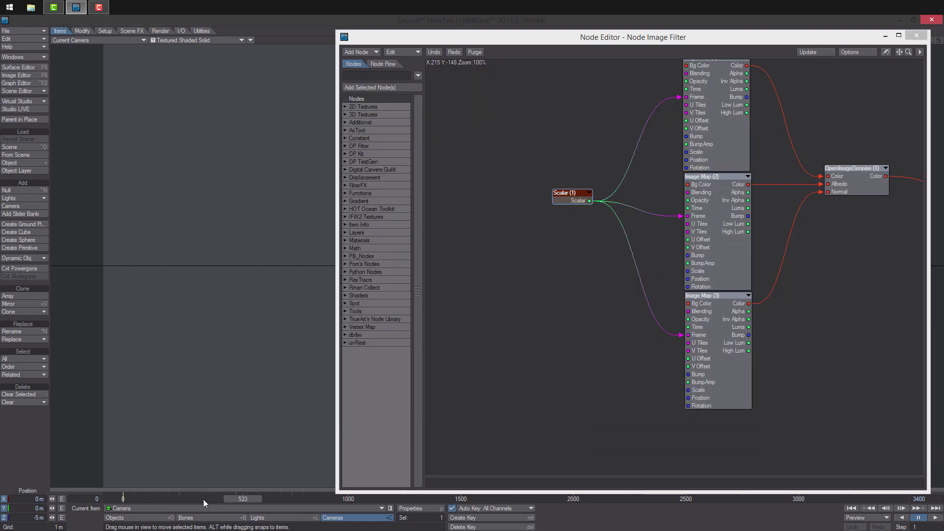
pyautogui.press('F9')
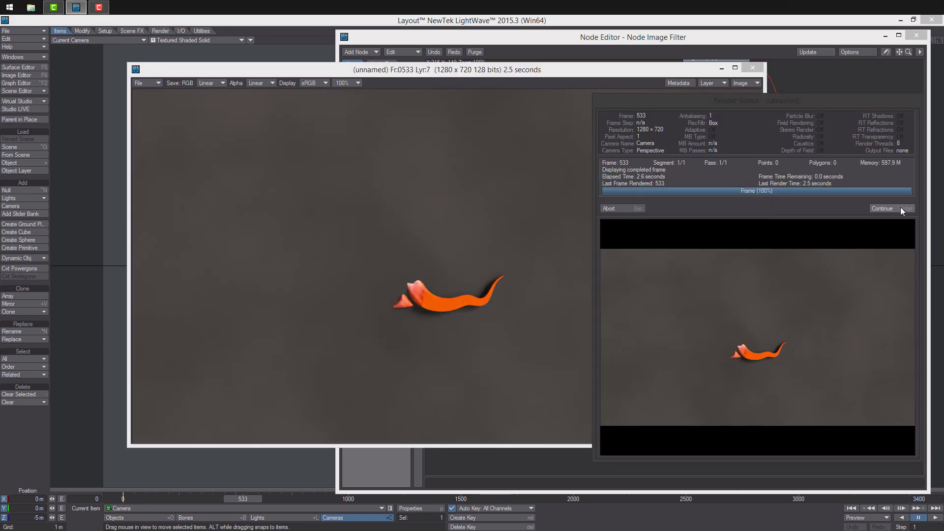
pyautogui.click(901, 207)
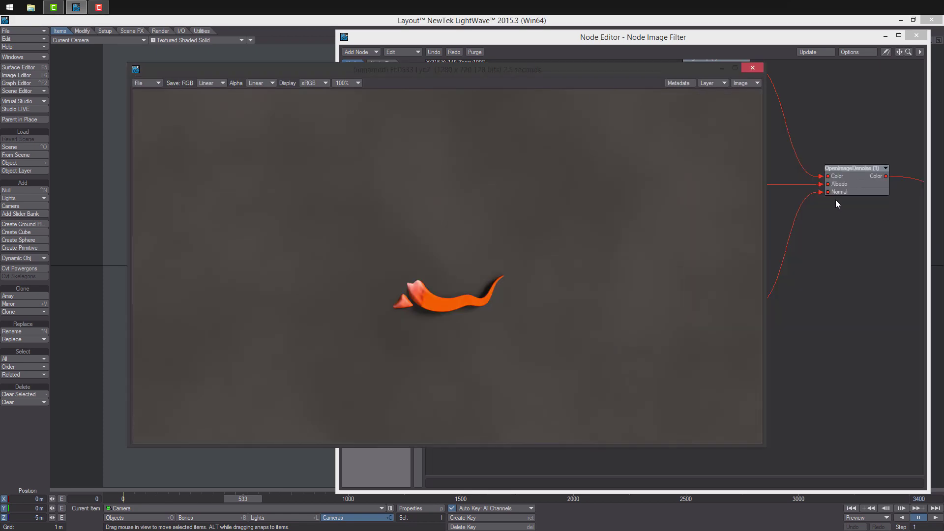
pyautogui.click(753, 69)
# - Look over the node network, from the Scalar node through the Image Map nodes to the denoiser and the filter output
pyautogui.keyDown('alt'); pyautogui.moveTo(630, 217); pyautogui.dragTo(567, 286); pyautogui.keyUp('alt')
pyautogui.moveTo(517, 268); pyautogui.dragTo(504, 259)
pyautogui.keyDown('alt'); pyautogui.moveTo(574, 269); pyautogui.dragTo(552, 230); pyautogui.keyUp('alt')
pyautogui.moveTo(640, 349); pyautogui.dragTo(640, 347)
pyautogui.keyDown('alt'); pyautogui.moveTo(872, 260); pyautogui.dragTo(780, 260); pyautogui.keyUp('alt')
pyautogui.moveTo(817, 227); pyautogui.dragTo(902, 234)
pyautogui.keyDown('alt'); pyautogui.moveTo(745, 248); pyautogui.dragTo(821, 259); pyautogui.keyUp('alt')
pyautogui.moveTo(758, 220); pyautogui.dragTo(794, 231)
pyautogui.keyDown('alt'); pyautogui.moveTo(659, 400); pyautogui.dragTo(743, 340); pyautogui.keyUp('alt')
pyautogui.moveTo(740, 421); pyautogui.dragTo(759, 317)
# - Load intro_normal.exr0000.exr from the LWlogo_ren Intro normal folder into the Image Editor
pyautogui.click(24, 74)
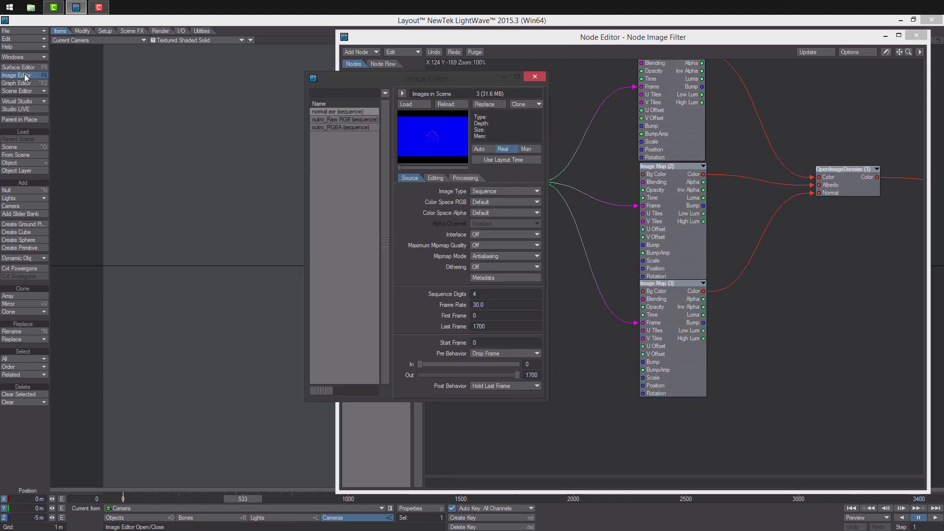
pyautogui.click(418, 104)
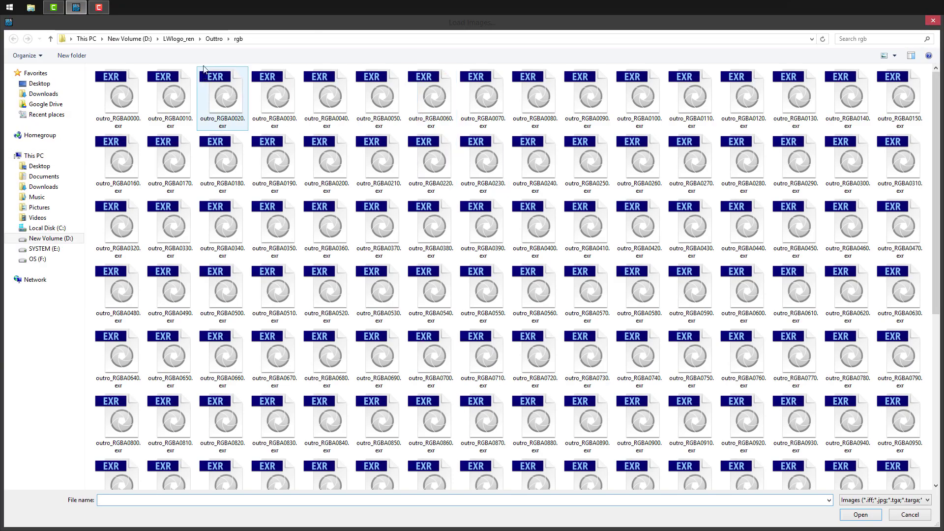
pyautogui.click(178, 39)
pyautogui.doubleClick(214, 86)
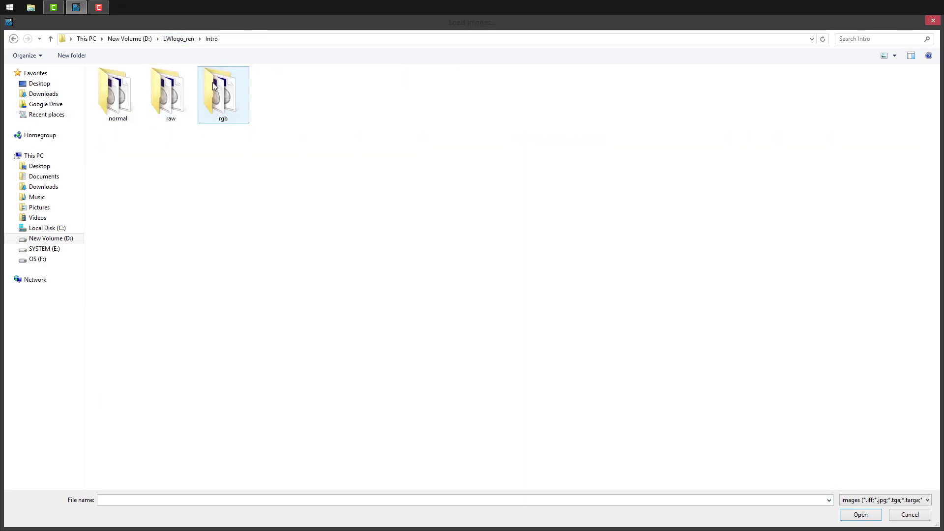
pyautogui.doubleClick(116, 95)
pyautogui.click(118, 98)
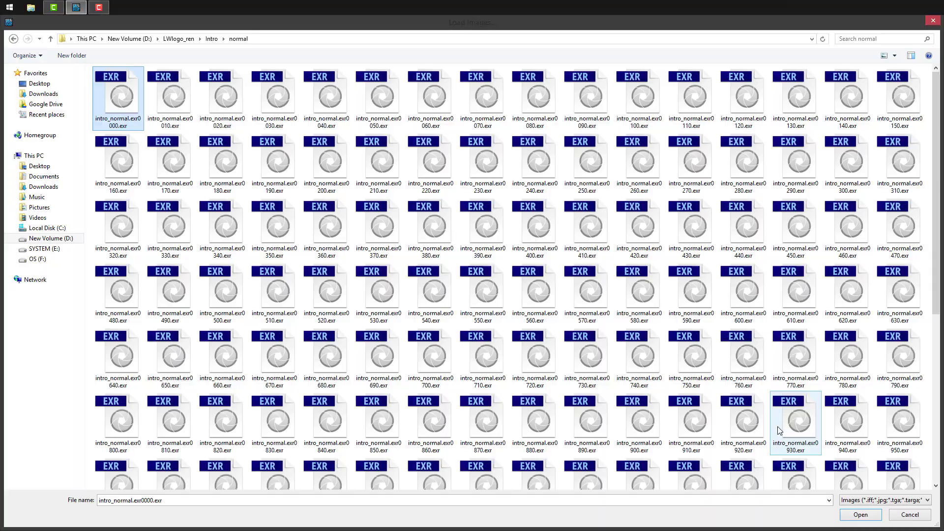
pyautogui.click(861, 514)
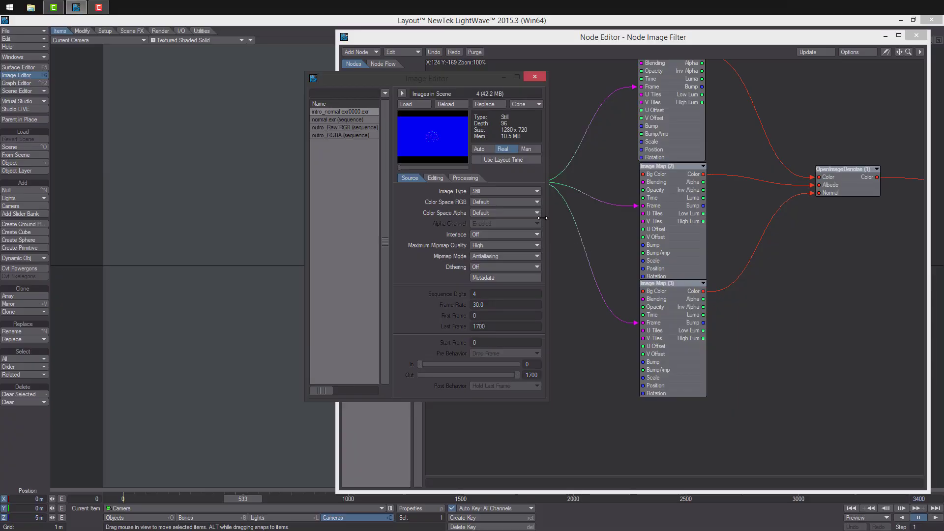
# - Make intro_normal.exr a sequence with maximum mipmap quality Off, first frame 0, last frame 1700 and In point 0
pyautogui.click(495, 238)
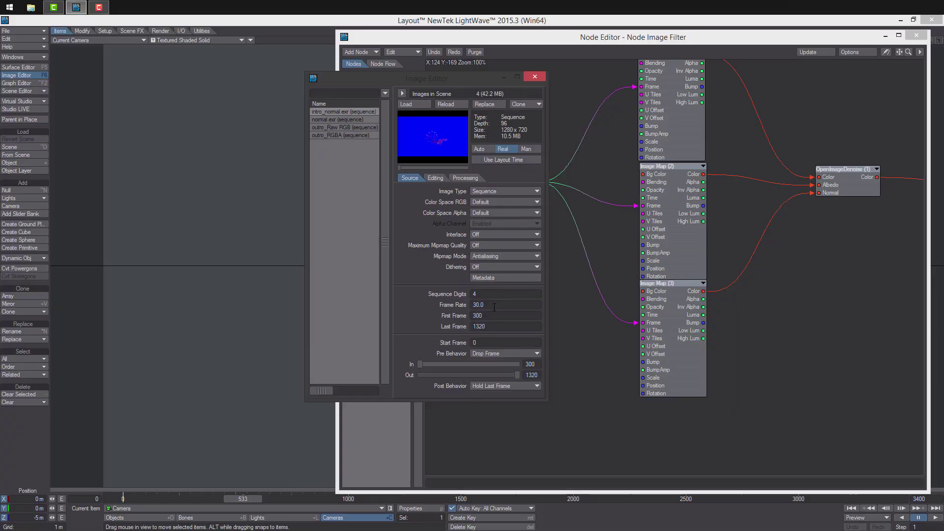
pyautogui.click(495, 306)
pyautogui.press('Tab')
pyautogui.click(490, 326)
pyautogui.write('1700')
pyautogui.moveTo(437, 364); pyautogui.dragTo(419, 364)
# - Load intro_Raw RGB0000.exr from the Intro raw folder
pyautogui.click(412, 104)
pyautogui.click(214, 39)
pyautogui.doubleClick(169, 93)
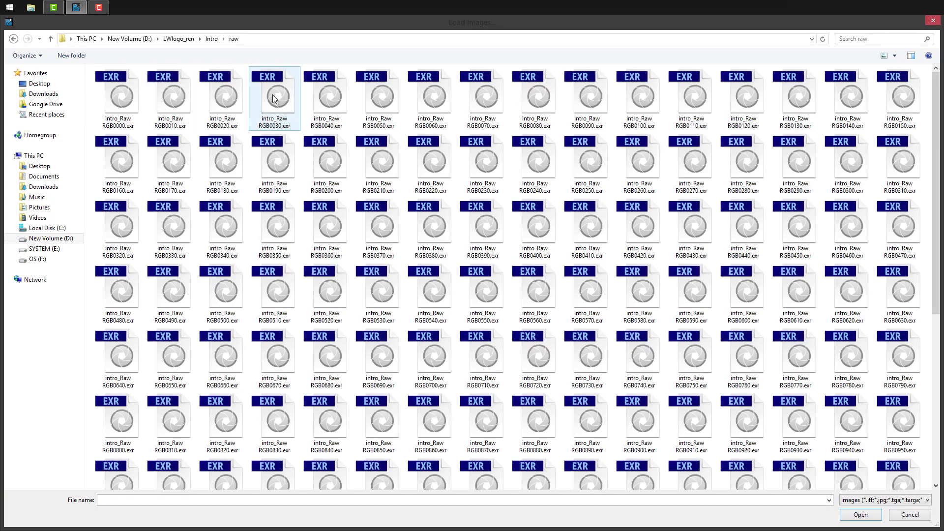
pyautogui.click(129, 90)
pyautogui.click(860, 515)
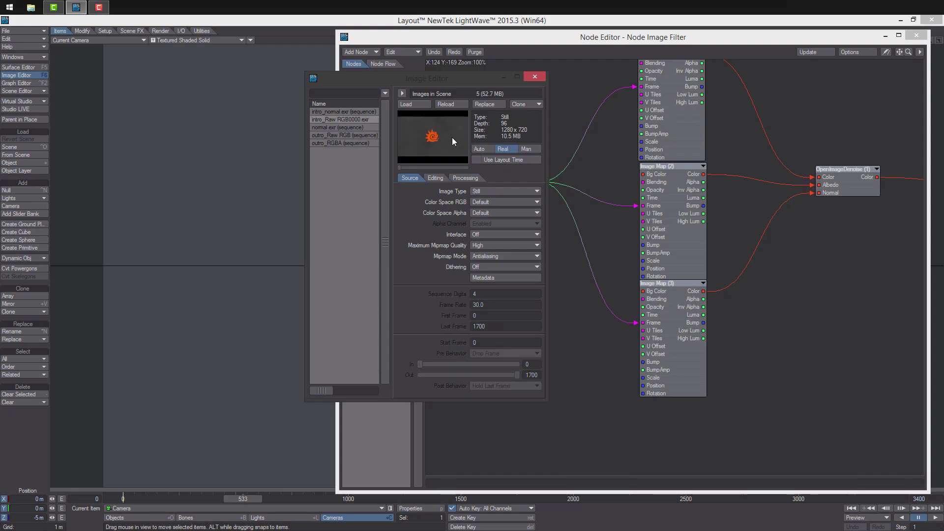
# - Make intro_Raw RGB a sequence with maximum mipmap quality Off, first frame 0, last frame 1700 and In point 0
pyautogui.click(486, 188)
pyautogui.click(492, 199)
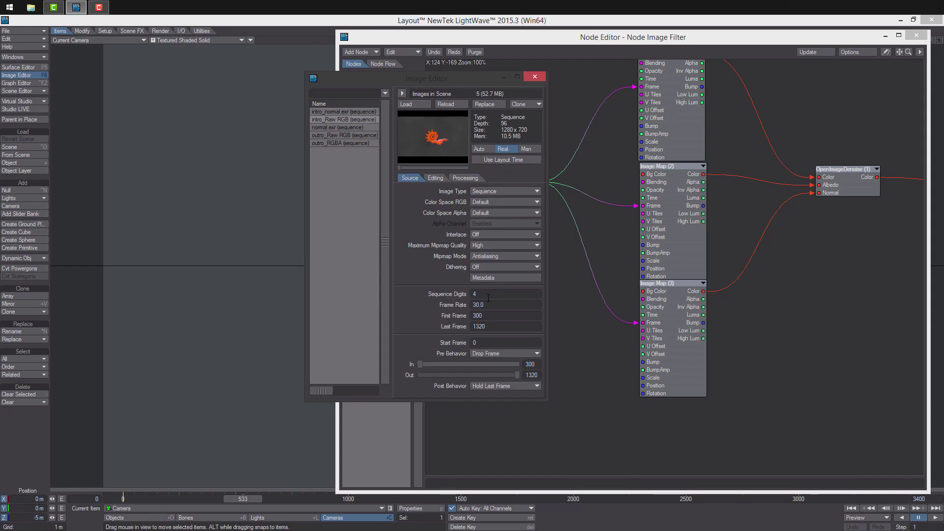
pyautogui.click(494, 244)
pyautogui.click(495, 250)
pyautogui.moveTo(491, 305); pyautogui.dragTo(467, 303)
pyautogui.click(489, 316)
pyautogui.click(492, 326)
pyautogui.write('1')
pyautogui.press('Return')
pyautogui.moveTo(439, 365); pyautogui.dragTo(403, 359)
# - Load intro_RGBA0000.exr from the Intro rgb folder
pyautogui.click(418, 102)
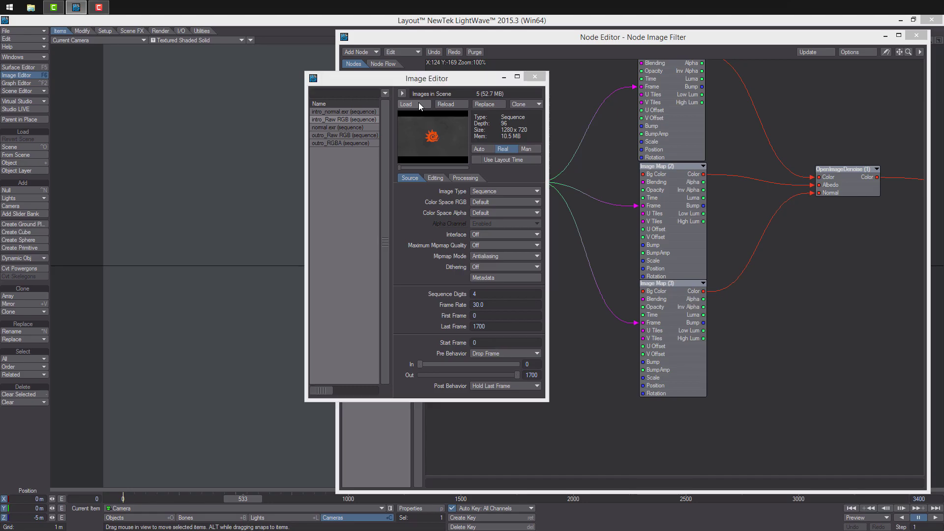
pyautogui.click(211, 38)
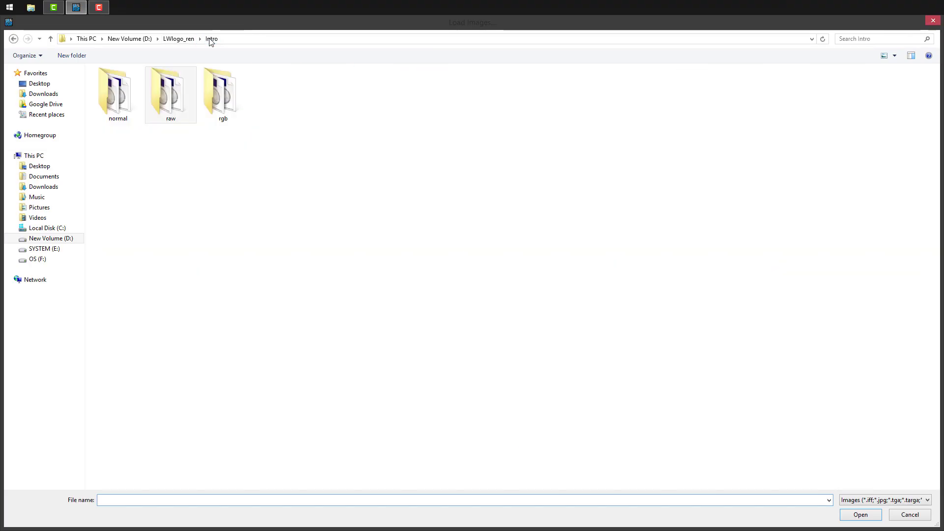
pyautogui.doubleClick(220, 81)
pyautogui.click(118, 96)
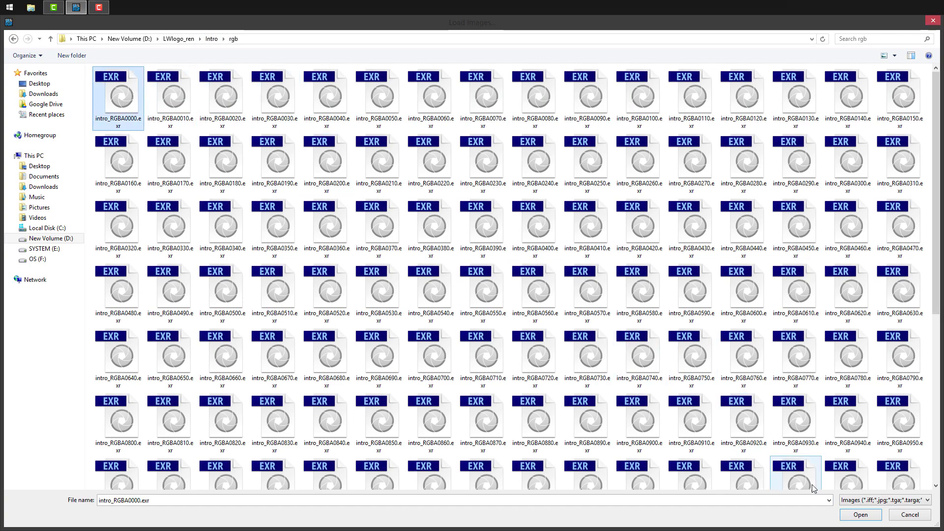
pyautogui.click(861, 515)
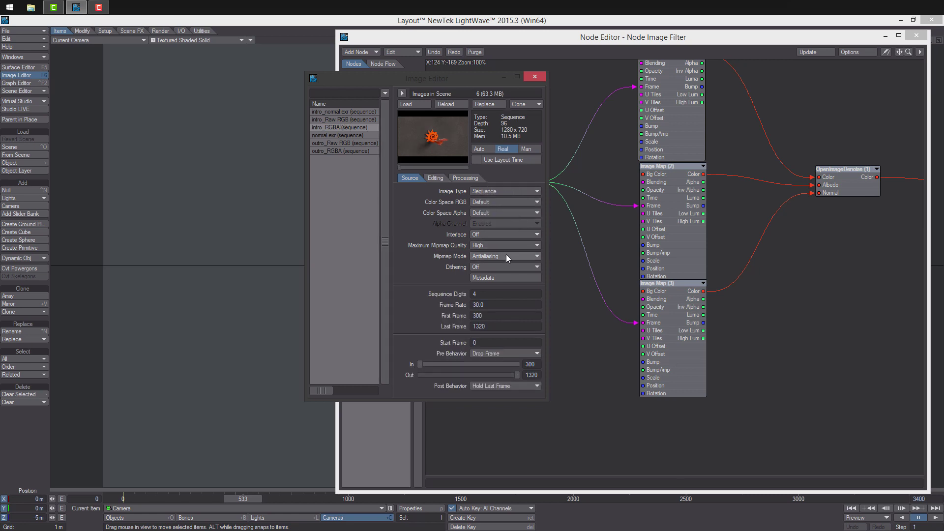
# - Set intro_RGBA's first frame to 0, match its last frame, In point and mipmap quality to the other intro sequences, and close the Image Editor
pyautogui.write('0')
pyautogui.press('Return')
pyautogui.click(488, 326)
pyautogui.write('1')
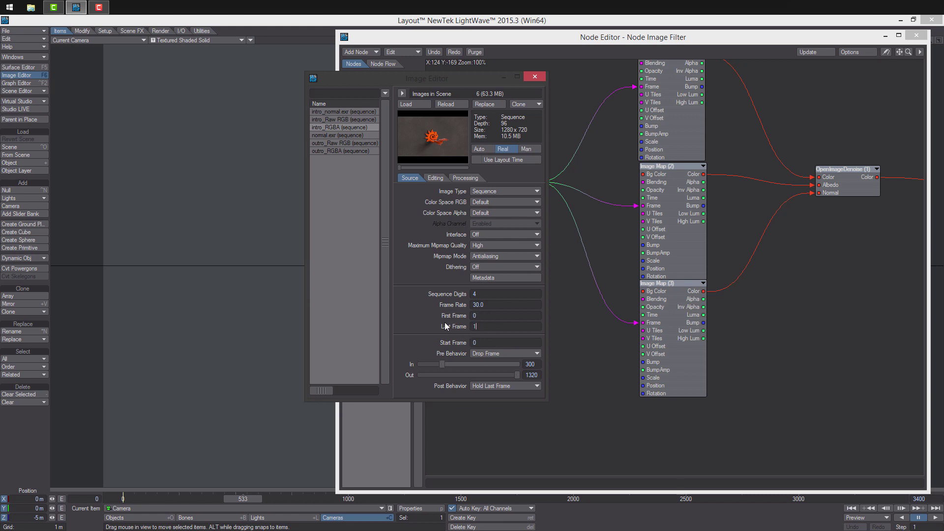
pyautogui.moveTo(441, 364); pyautogui.dragTo(394, 362)
pyautogui.click(503, 244)
pyautogui.click(504, 194)
pyautogui.click(535, 77)
# - Duplicate the three Image Map nodes and place the copies beneath the originals
pyautogui.moveTo(554, 218); pyautogui.dragTo(538, 213)
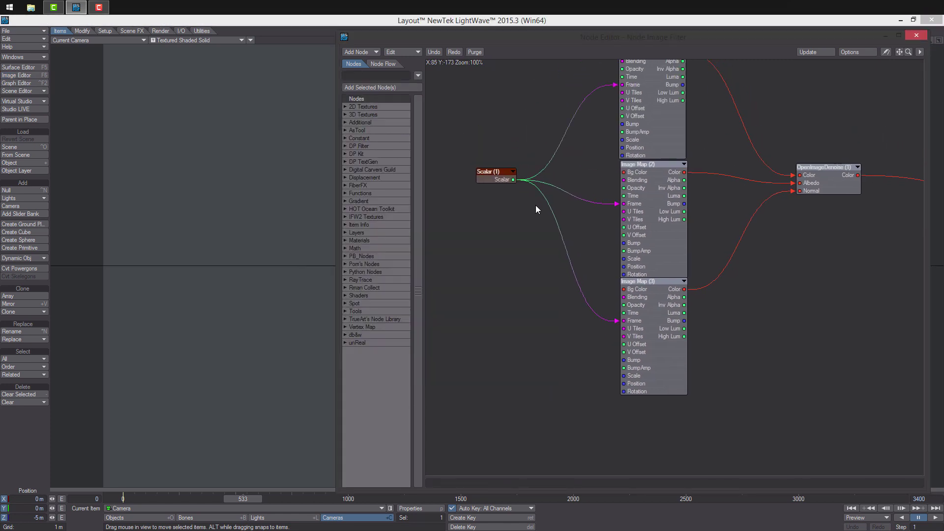
pyautogui.hotkey('ctrl', 'v')
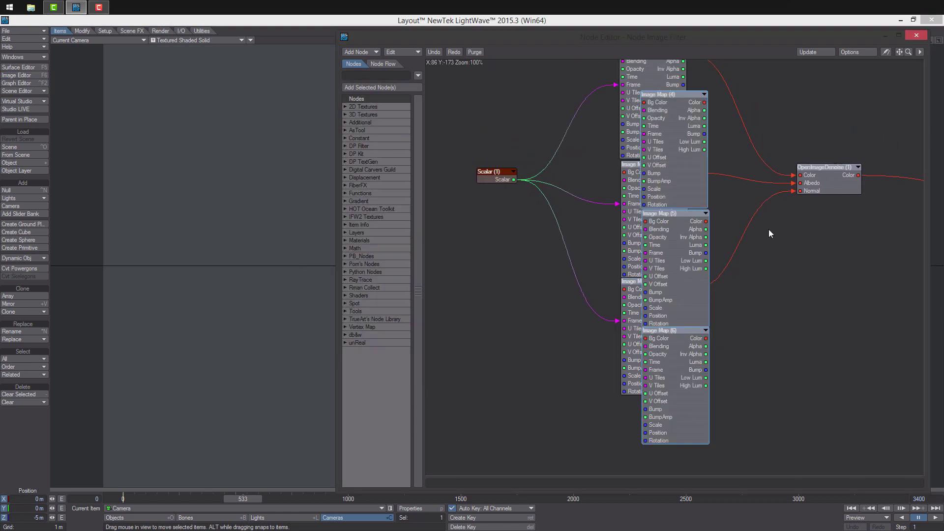
pyautogui.moveTo(769, 229); pyautogui.dragTo(773, 159)
pyautogui.moveTo(704, 93); pyautogui.dragTo(689, 263)
pyautogui.moveTo(687, 258)
pyautogui.keyDown('alt'); pyautogui.mouseDown()
pyautogui.moveTo(695, 288)
pyautogui.moveTo(724, 315)
pyautogui.moveTo(687, 275)
pyautogui.mouseUp(); pyautogui.keyUp('alt')
# - Set the image of the Image Map (4) node to intro_RGBA (sequence)
pyautogui.doubleClick(686, 276)
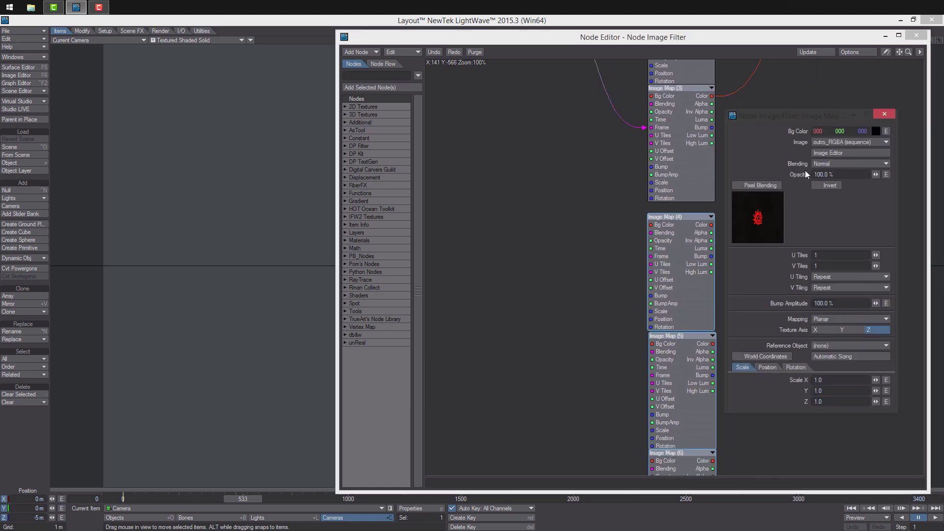
pyautogui.click(845, 143)
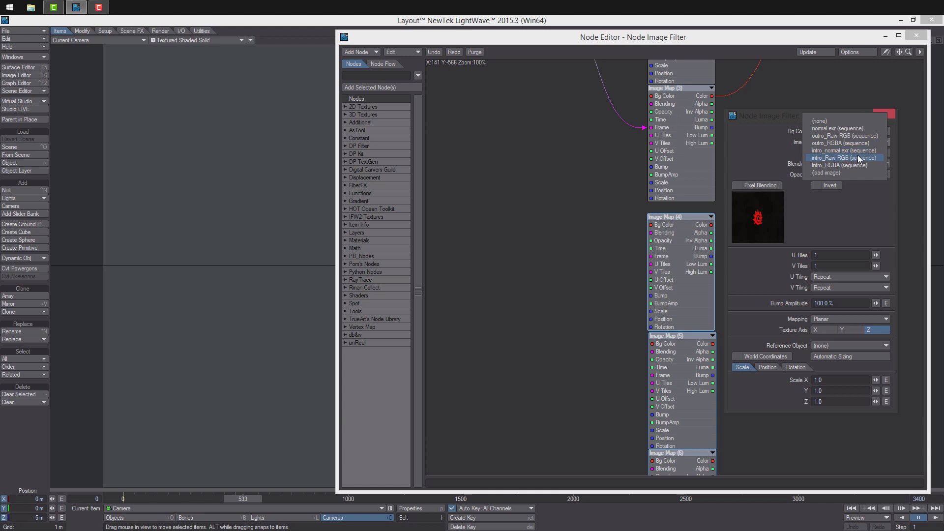
pyautogui.click(860, 165)
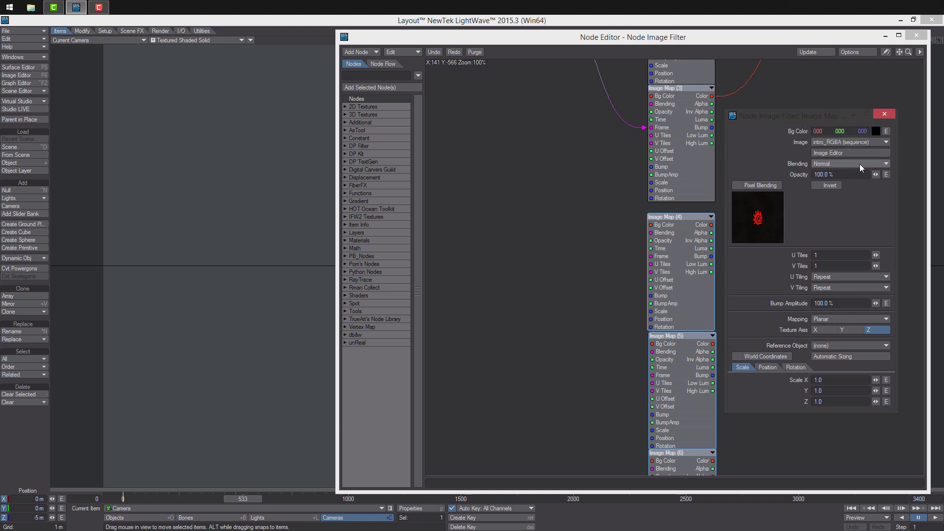
# - Set the image of the Image Map (5) node to intro_Raw RGB (sequence)
pyautogui.moveTo(629, 269); pyautogui.dragTo(597, 185, button='middle')
pyautogui.doubleClick(638, 295)
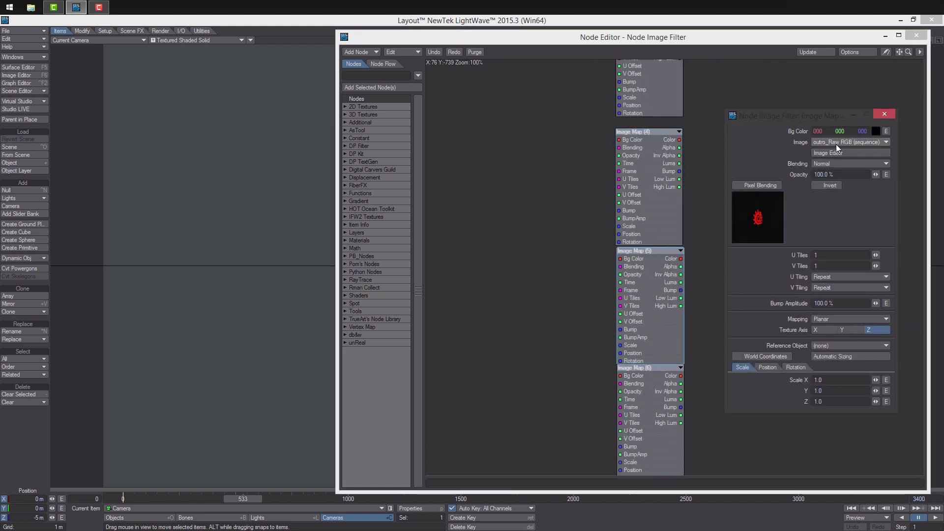
pyautogui.click(852, 143)
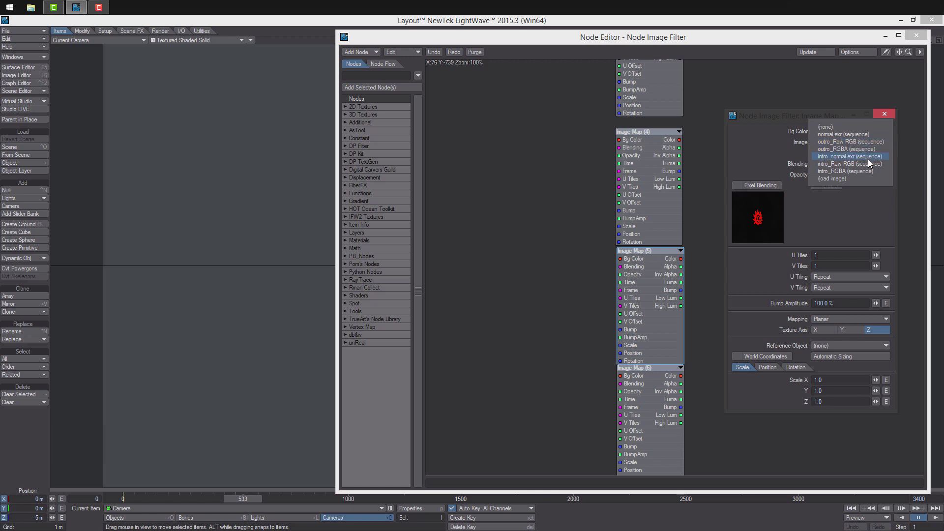
pyautogui.click(866, 163)
# - Open the Image Map (6) node's properties and choose normal.exr (sequence) as its image
pyautogui.moveTo(649, 391); pyautogui.dragTo(661, 302, button='middle')
pyautogui.doubleClick(662, 305)
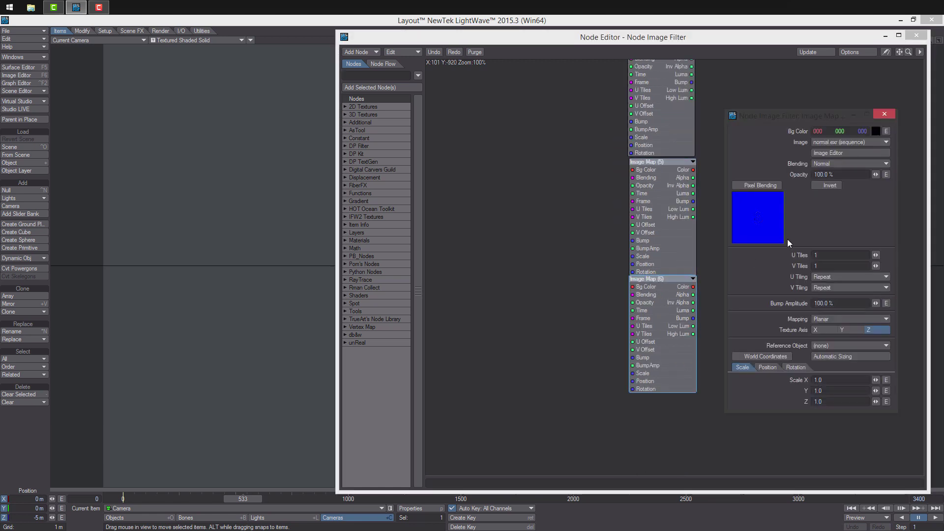
pyautogui.click(844, 144)
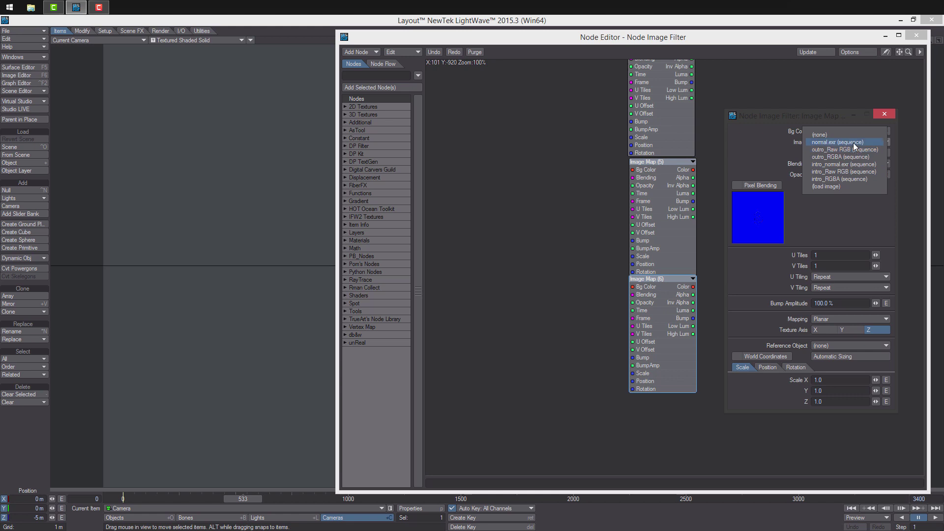
pyautogui.click(854, 143)
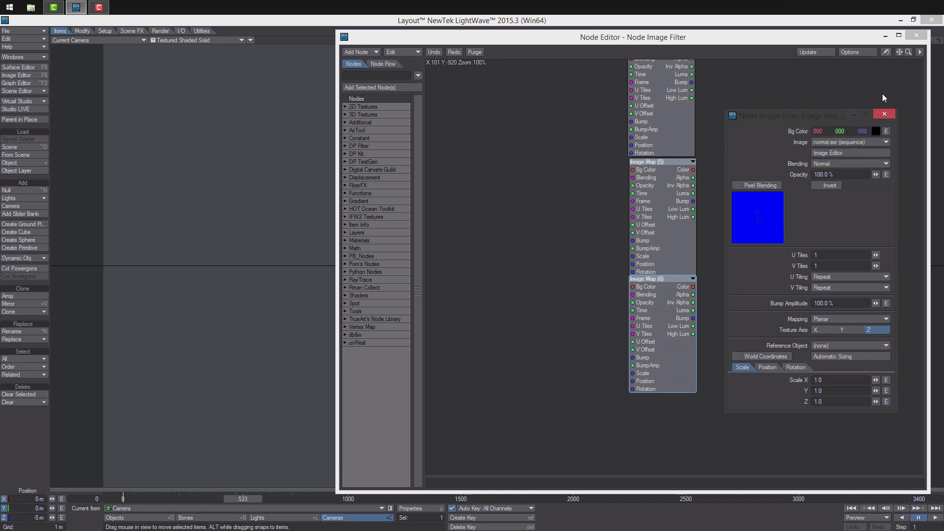
# - Duplicate the Scalar (1) node and place the copy beside the Image Map (4), (5) and (6) nodes
pyautogui.click(884, 113)
pyautogui.moveTo(772, 121); pyautogui.dragTo(680, 367, button='middle')
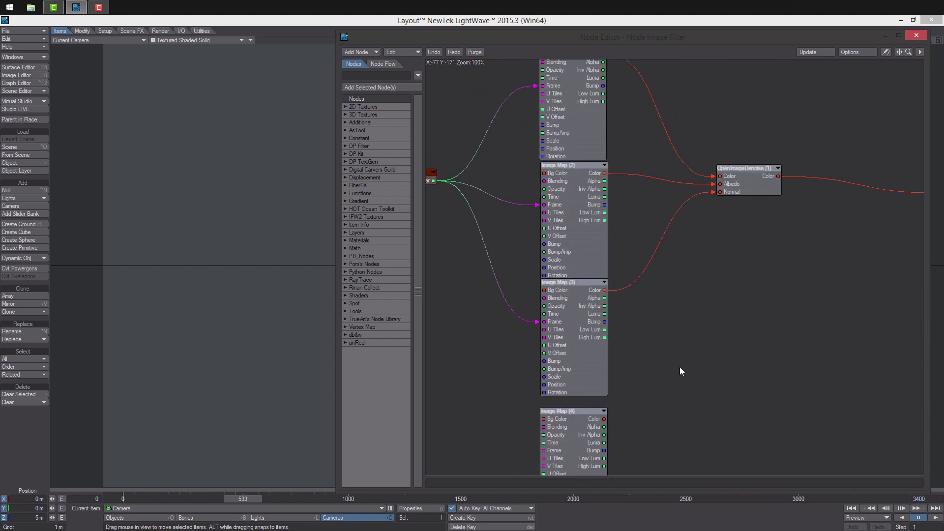
pyautogui.moveTo(720, 188); pyautogui.dragTo(721, 229, button='middle')
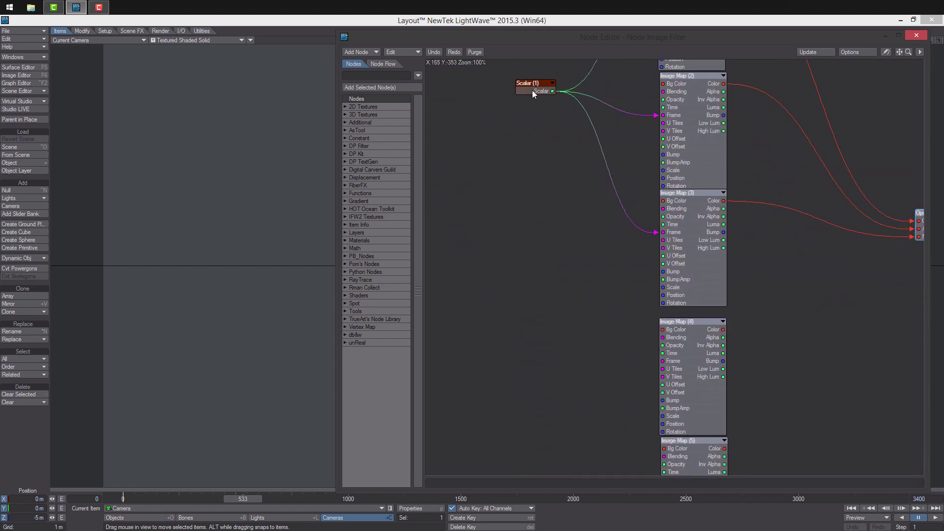
pyautogui.hotkey('ctrl', 'c')
pyautogui.hotkey('ctrl', 'v')
pyautogui.moveTo(568, 282); pyautogui.dragTo(561, 179, button='middle')
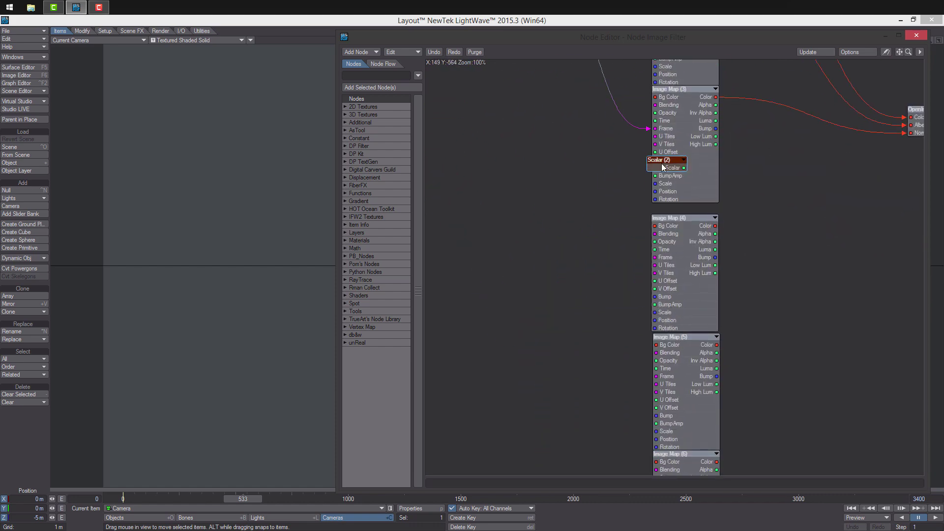
pyautogui.moveTo(662, 163); pyautogui.dragTo(536, 348)
pyautogui.moveTo(547, 312); pyautogui.dragTo(563, 147, button='middle')
pyautogui.moveTo(562, 179); pyautogui.dragTo(551, 199)
pyautogui.moveTo(552, 199); pyautogui.dragTo(550, 296, button='middle')
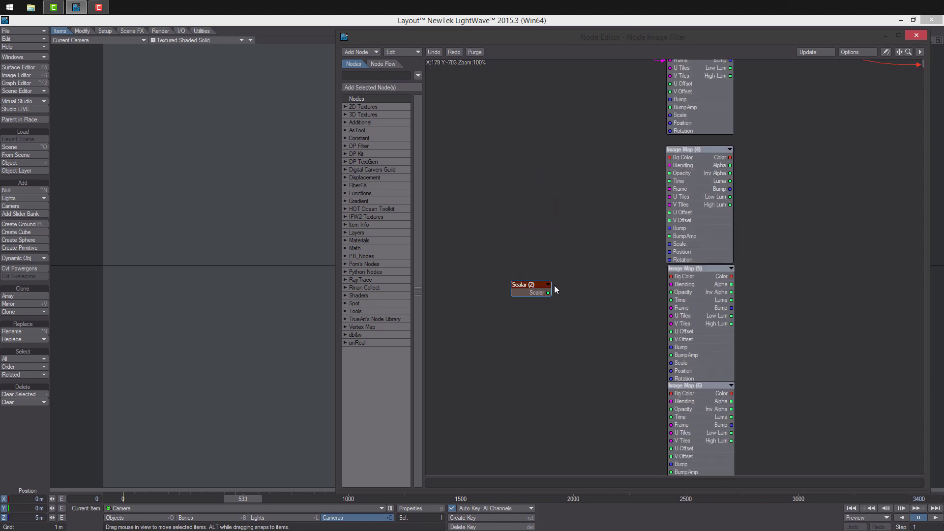
# - Connect the Scalar (2) output to the Frame inputs of Image Map (4), (5) and (6)
pyautogui.moveTo(549, 293); pyautogui.dragTo(671, 308)
pyautogui.moveTo(608, 313); pyautogui.dragTo(594, 267, button='middle')
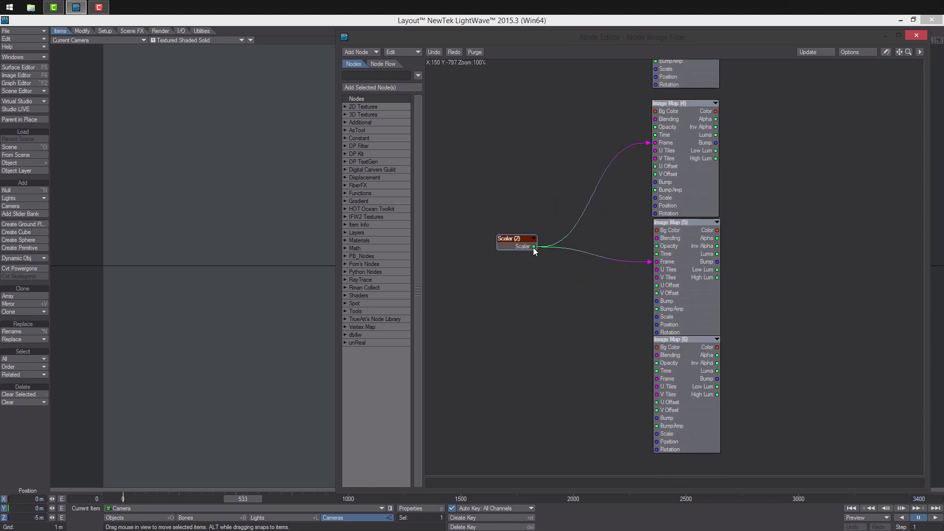
pyautogui.moveTo(534, 248); pyautogui.dragTo(657, 380)
# - Open the Scalar (2) envelope and set the value of its key at frame 0 to 0
pyautogui.doubleClick(514, 242)
pyautogui.click(887, 132)
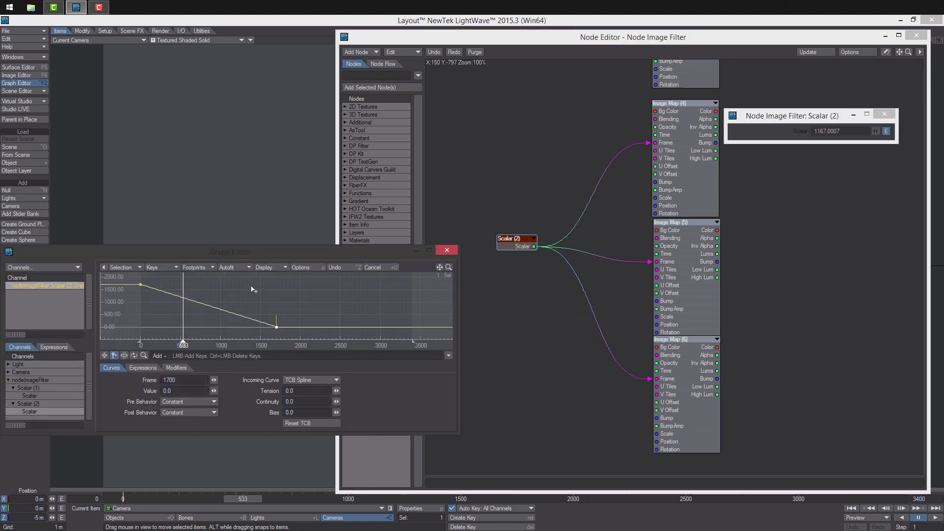
pyautogui.moveTo(134, 278); pyautogui.dragTo(299, 343)
pyautogui.moveTo(249, 309); pyautogui.dragTo(304, 343)
pyautogui.click(178, 380)
pyautogui.click(140, 285)
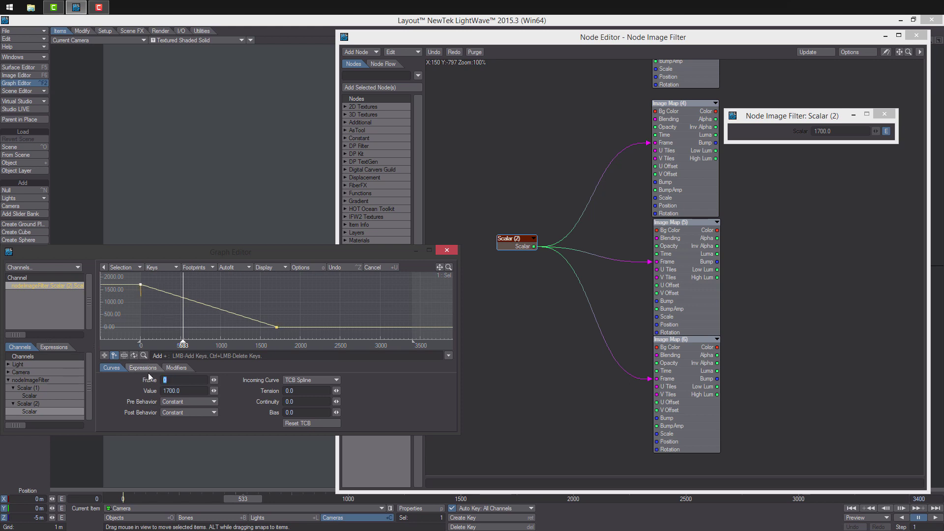
pyautogui.click(185, 389)
pyautogui.moveTo(136, 387); pyautogui.dragTo(134, 388)
pyautogui.write('0')
pyautogui.press('Return')
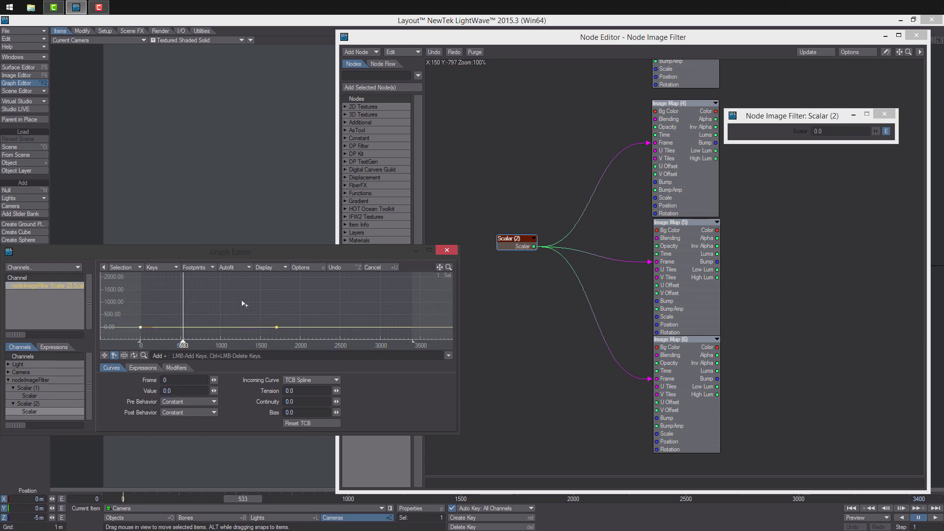
# - Set the last key of the Scalar (2) envelope to value 1700 and move it to frame 3400
pyautogui.moveTo(243, 302); pyautogui.dragTo(313, 340, button='right')
pyautogui.click(133, 388)
pyautogui.write('1700')
pyautogui.press('Return')
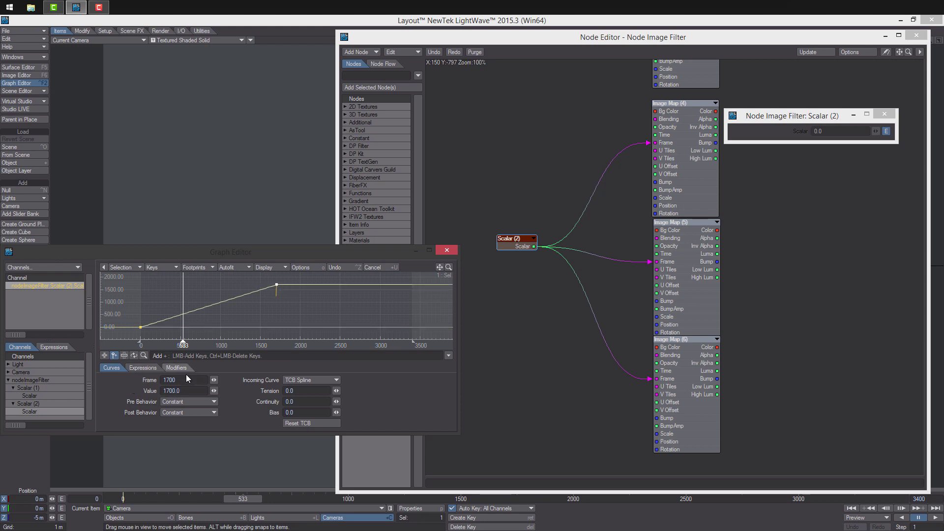
pyautogui.click(150, 379)
pyautogui.write('3400')
pyautogui.press('Return')
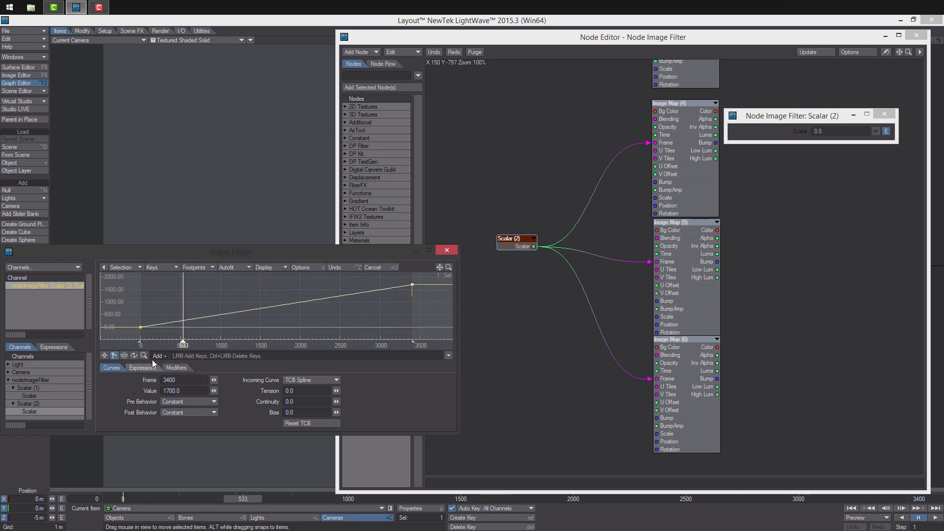
# - Move the first key of the Scalar (2) envelope to frame 1700 and close the Graph Editor
pyautogui.click(141, 327)
pyautogui.write('1700')
pyautogui.press('Return')
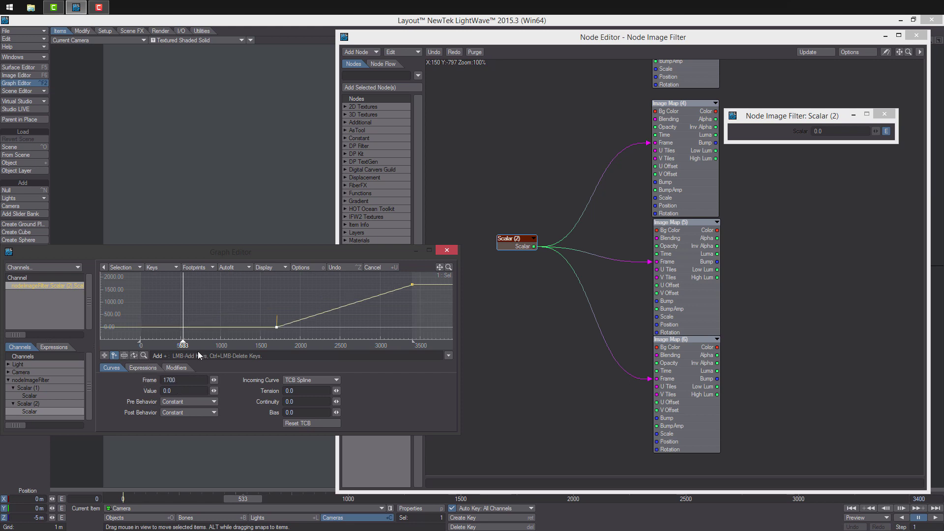
pyautogui.click(446, 251)
# - Reposition the OpenImageDenoise (1) and Scalar (2) nodes to make room in the node network
pyautogui.moveTo(577, 188); pyautogui.dragTo(496, 243, button='middle')
pyautogui.moveTo(614, 180); pyautogui.dragTo(538, 286, button='middle')
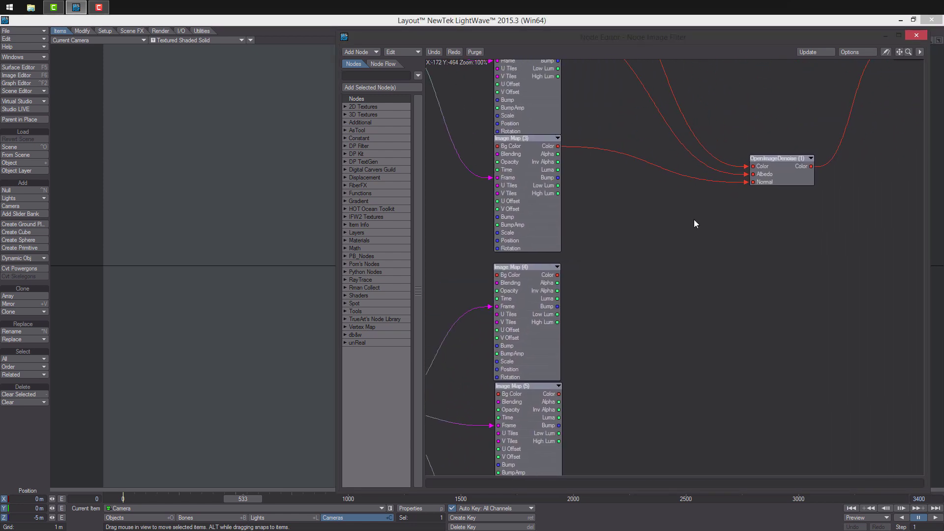
pyautogui.moveTo(779, 174); pyautogui.dragTo(816, 229)
pyautogui.moveTo(603, 319); pyautogui.dragTo(769, 183, button='middle')
pyautogui.moveTo(545, 267); pyautogui.dragTo(514, 289)
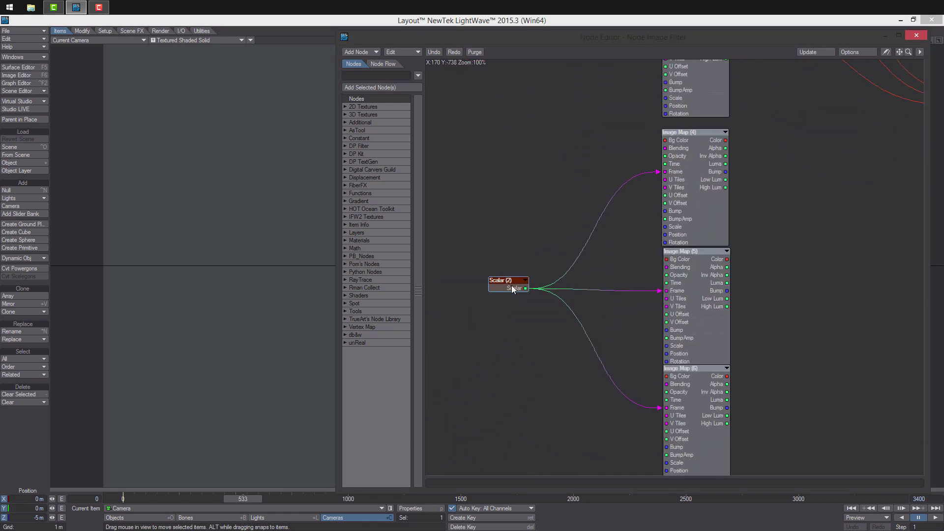
pyautogui.moveTo(515, 289); pyautogui.dragTo(451, 332, button='middle')
pyautogui.moveTo(659, 219)
pyautogui.mouseDown(button='middle')
pyautogui.moveTo(712, 331)
pyautogui.moveTo(693, 242)
pyautogui.moveTo(666, 218)
pyautogui.mouseUp(button='middle')
# - Add a Mixer node and place it just below the OpenImageDenoise (1) node
pyautogui.rightClick(663, 232)
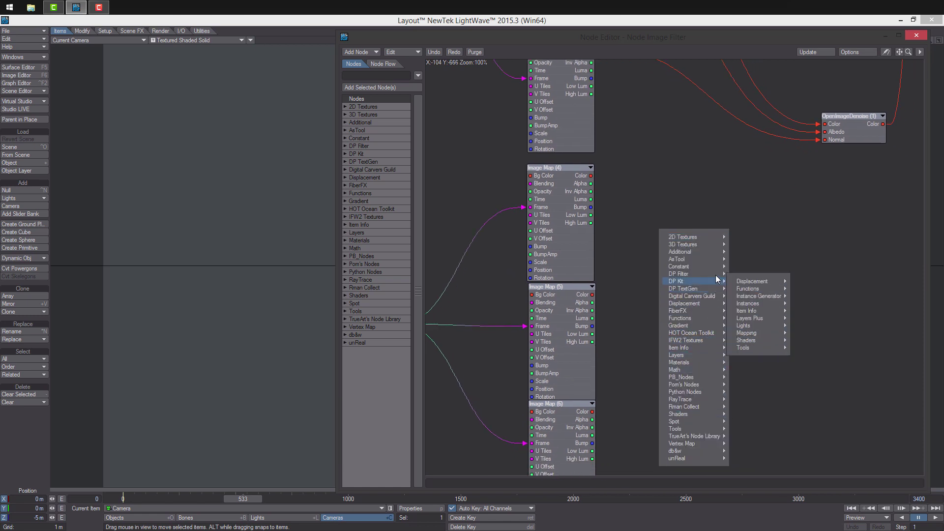
pyautogui.moveTo(718, 274)
pyautogui.moveTo(755, 297)
pyautogui.click(784, 318)
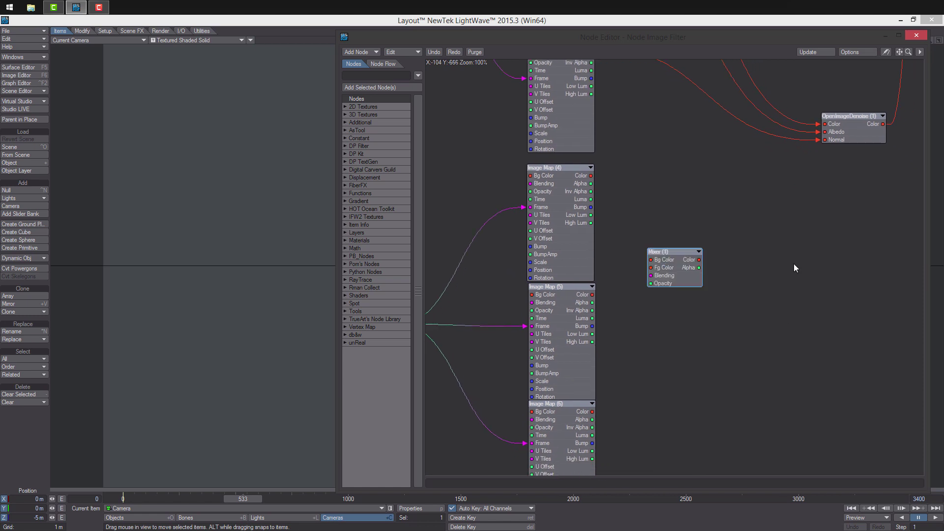
pyautogui.moveTo(794, 264); pyautogui.dragTo(781, 309, button='middle')
pyautogui.moveTo(660, 309); pyautogui.dragTo(730, 245)
pyautogui.moveTo(730, 245); pyautogui.dragTo(733, 279, button='middle')
pyautogui.moveTo(730, 283); pyautogui.dragTo(749, 282)
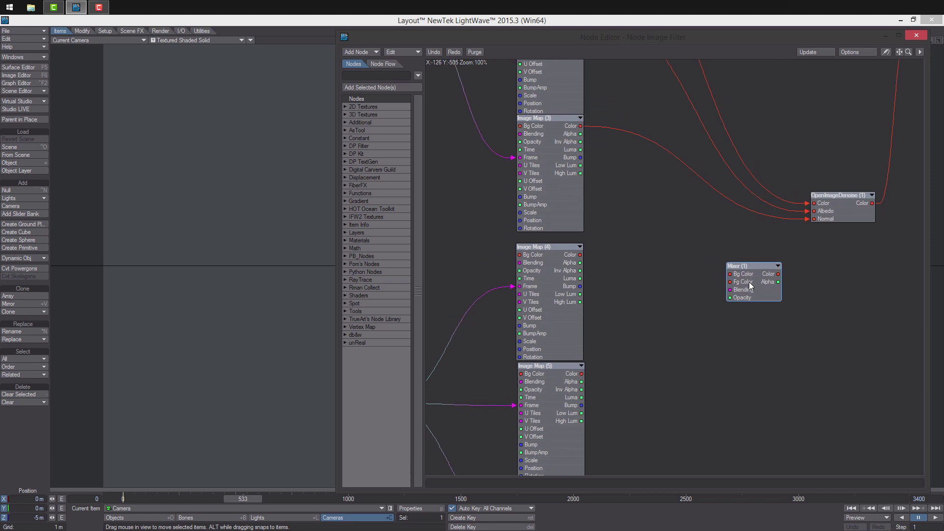
# - Duplicate the Mixer node twice, stack the three mixers in a column and move them beside the first Image Map nodes
pyautogui.hotkey('ctrl', 'c')
pyautogui.hotkey('ctrl', 'v')
pyautogui.hotkey('ctrl', 'v')
pyautogui.moveTo(676, 266); pyautogui.dragTo(778, 380)
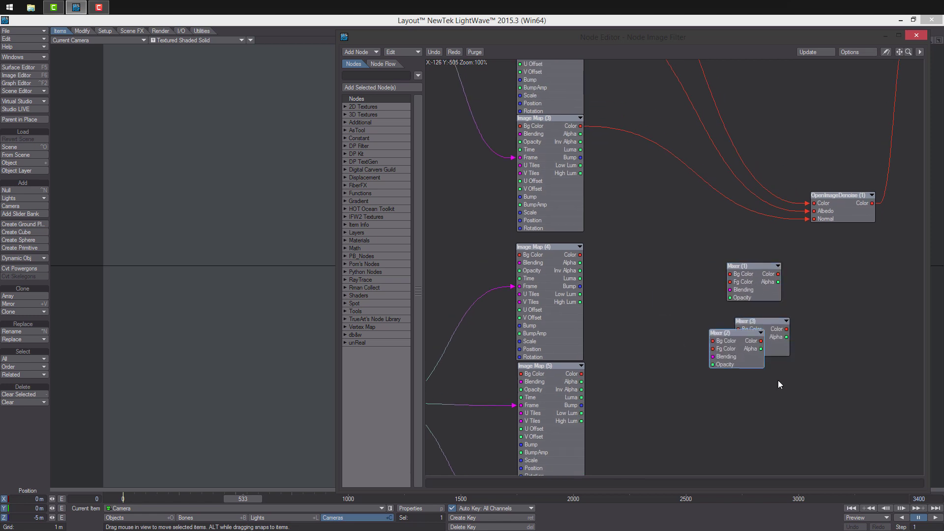
pyautogui.moveTo(770, 338); pyautogui.dragTo(763, 323)
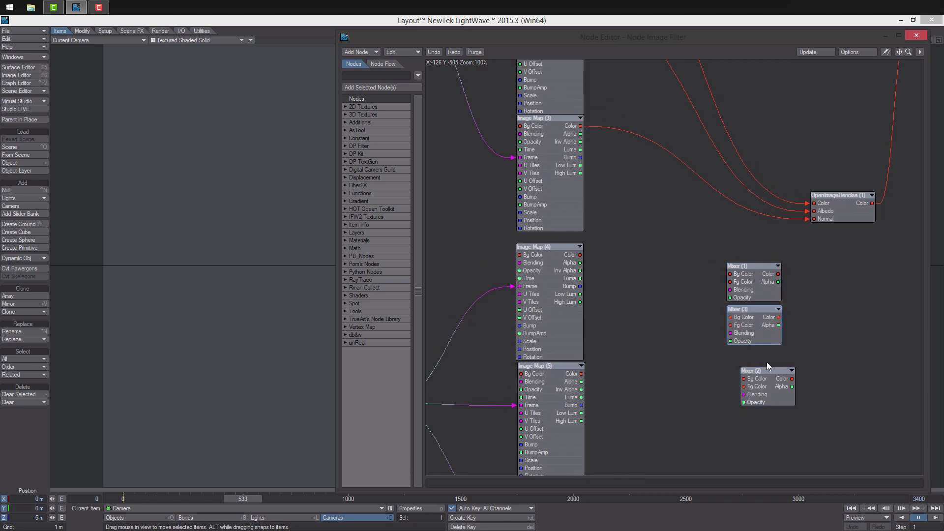
pyautogui.moveTo(768, 370); pyautogui.dragTo(763, 365)
pyautogui.moveTo(675, 226); pyautogui.dragTo(615, 239, button='middle')
pyautogui.moveTo(748, 427); pyautogui.dragTo(692, 319)
pyautogui.moveTo(693, 317); pyautogui.dragTo(686, 93)
pyautogui.moveTo(686, 96); pyautogui.dragTo(676, 304, button='middle')
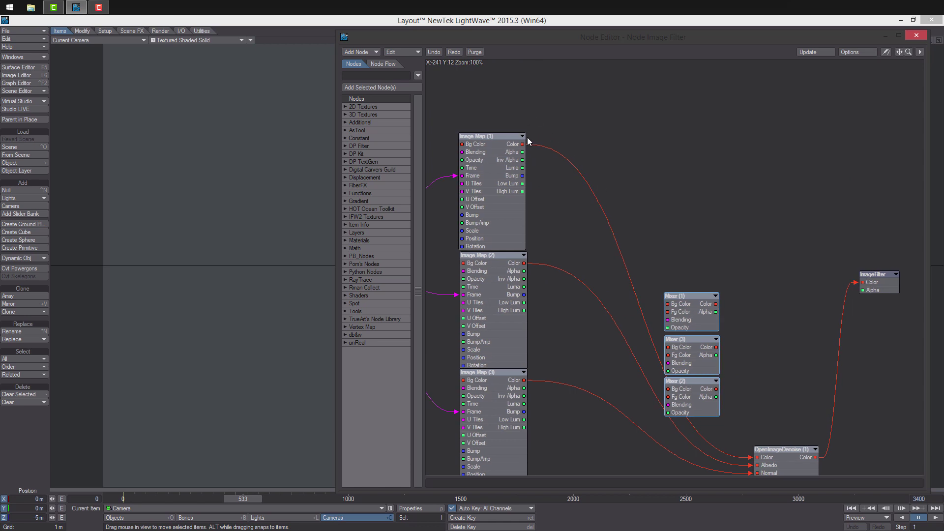
# - Connect the Color outputs of Image Map (1), (2) and (3) to the Bg Color inputs of Mixer (1), (3) and (2)
pyautogui.moveTo(522, 144); pyautogui.dragTo(667, 304)
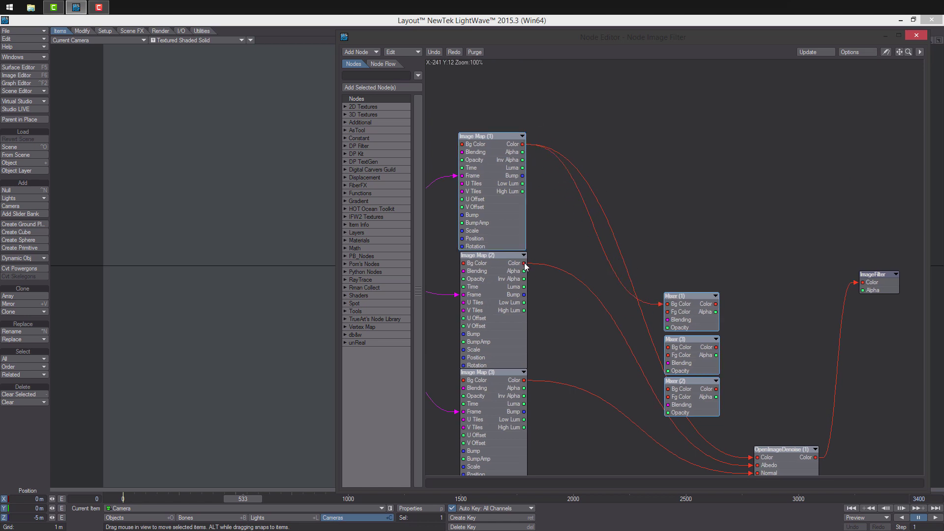
pyautogui.moveTo(525, 263); pyautogui.dragTo(665, 347)
pyautogui.moveTo(523, 383); pyautogui.dragTo(668, 389)
# - Move the mixers down and connect the Color outputs of Image Map (4), (5) and (6) to Fg Color of Mixer (1), (3) and (2)
pyautogui.moveTo(660, 428); pyautogui.dragTo(639, 340, button='middle')
pyautogui.moveTo(742, 306); pyautogui.dragTo(678, 209)
pyautogui.moveTo(677, 221); pyautogui.dragTo(674, 390)
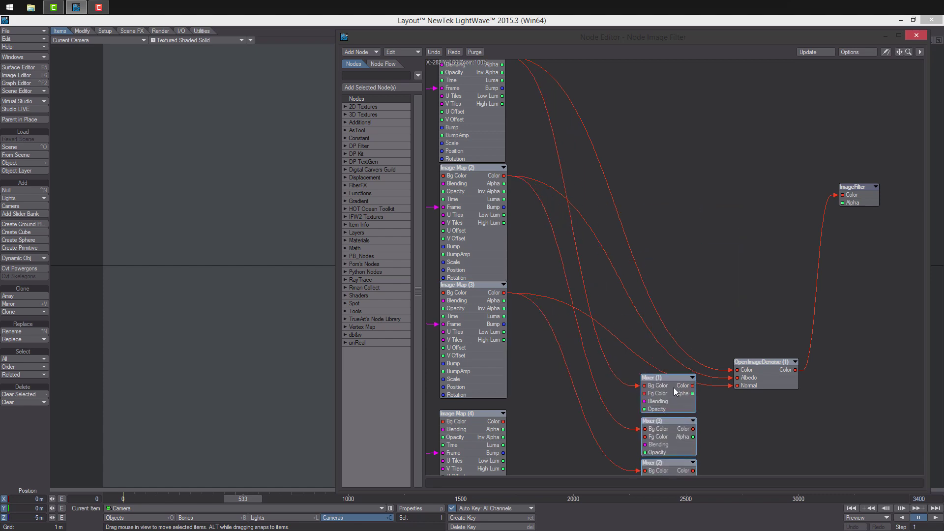
pyautogui.moveTo(673, 390); pyautogui.dragTo(689, 206, button='middle')
pyautogui.moveTo(688, 206); pyautogui.dragTo(738, 277)
pyautogui.moveTo(521, 237); pyautogui.dragTo(711, 280)
pyautogui.moveTo(523, 356); pyautogui.dragTo(708, 324)
pyautogui.moveTo(681, 344); pyautogui.dragTo(681, 251, button='middle')
pyautogui.moveTo(522, 380); pyautogui.dragTo(710, 273)
# - Move the OpenImageDenoise (1) node and the three mixers farther away from the Image Map nodes
pyautogui.moveTo(711, 273); pyautogui.dragTo(620, 353, button='middle')
pyautogui.moveTo(693, 231); pyautogui.dragTo(782, 210)
pyautogui.moveTo(722, 425); pyautogui.dragTo(661, 335)
pyautogui.moveTo(647, 348); pyautogui.dragTo(713, 322)
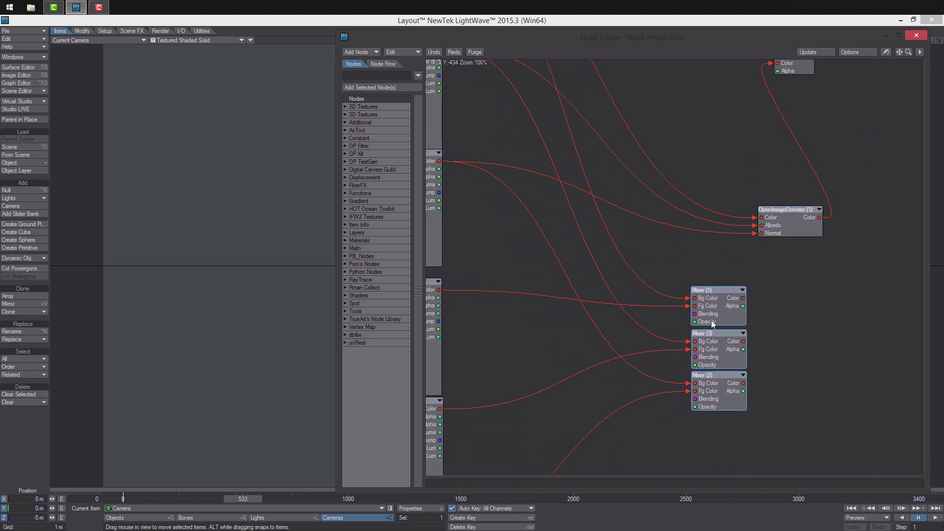
# - Add a constant Scalar node and place it between the Image Map nodes and the mixers
pyautogui.moveTo(563, 343); pyautogui.dragTo(614, 308, button='middle')
pyautogui.rightClick(596, 290)
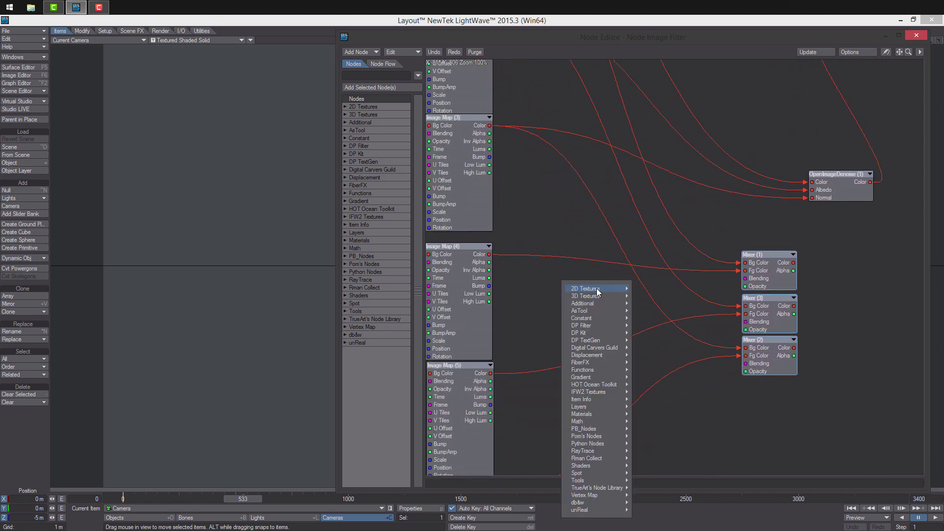
pyautogui.moveTo(605, 409)
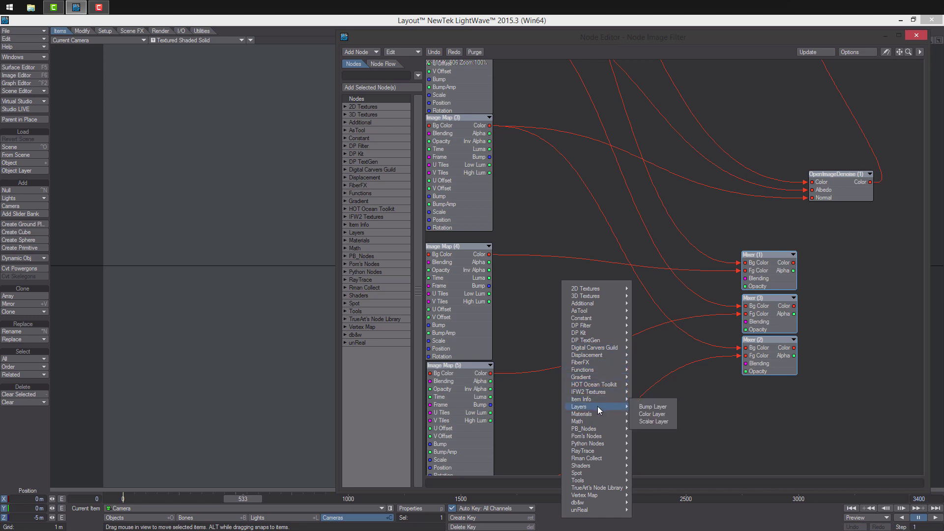
pyautogui.rightClick(657, 291)
pyautogui.moveTo(666, 318)
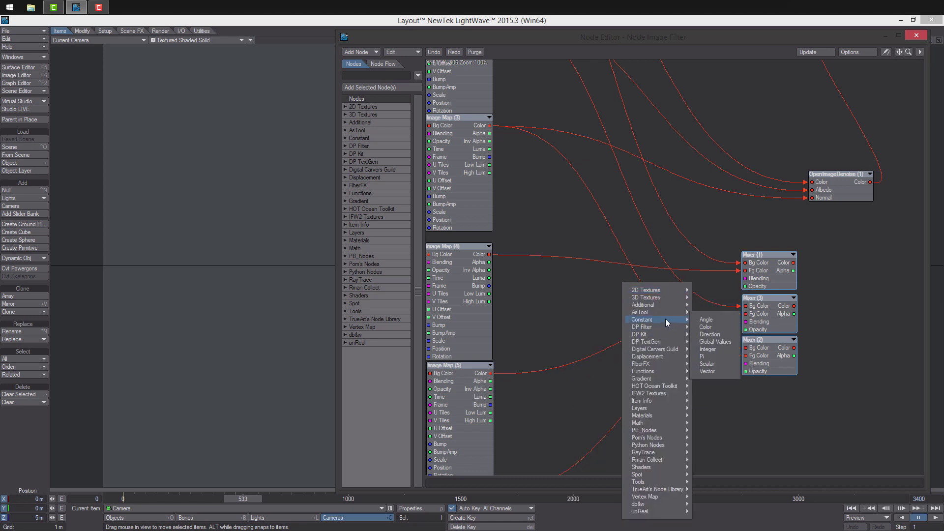
pyautogui.click(717, 366)
pyautogui.moveTo(679, 267); pyautogui.dragTo(621, 318)
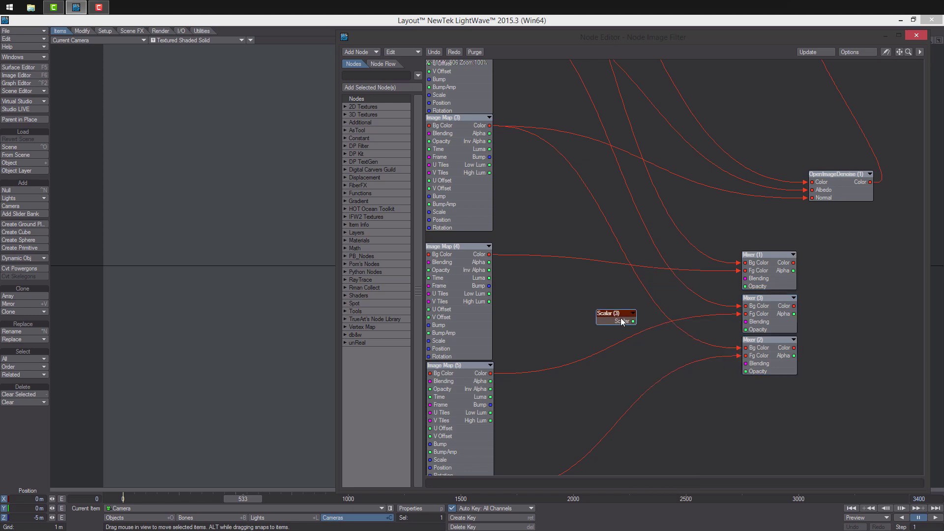
# - Create an envelope for Scalar (3) and add a key at frame 1700 with value 0 and a Stepped incoming curve
pyautogui.doubleClick(621, 318)
pyautogui.click(886, 130)
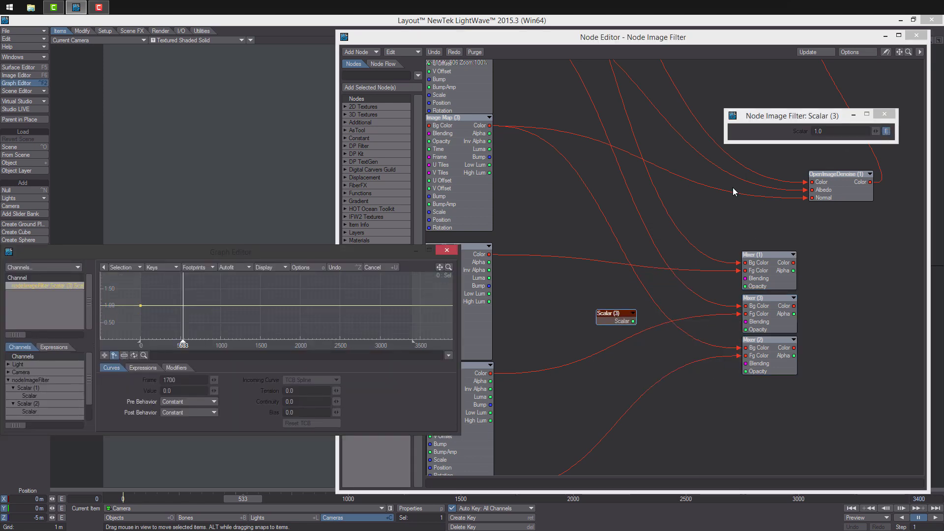
pyautogui.click(274, 310)
pyautogui.click(181, 383)
pyautogui.write('1')
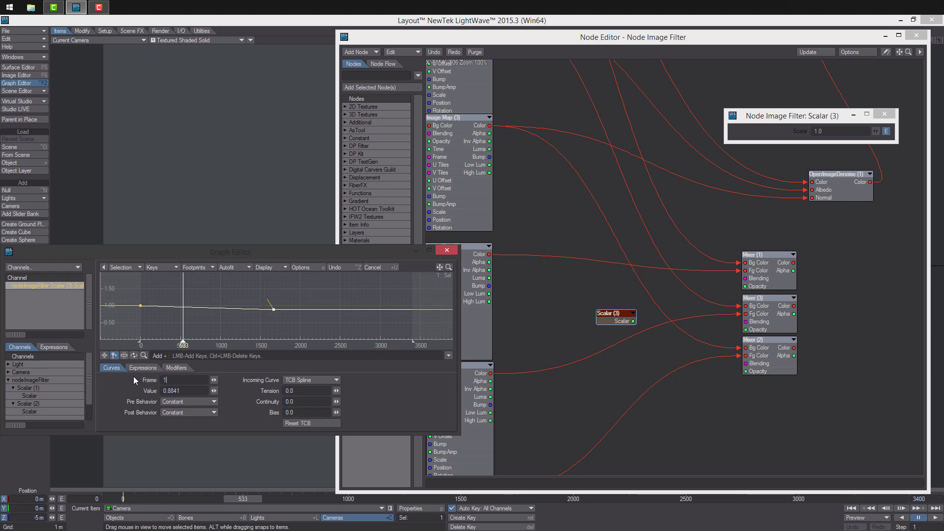
pyautogui.write('700')
pyautogui.press('Return')
pyautogui.click(180, 391)
pyautogui.write('0')
pyautogui.press('Return')
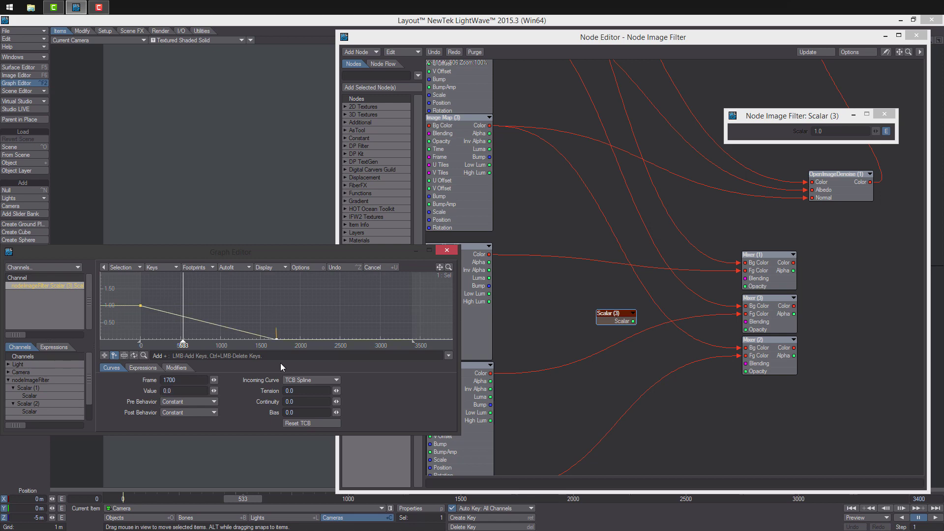
pyautogui.click(315, 380)
pyautogui.click(322, 407)
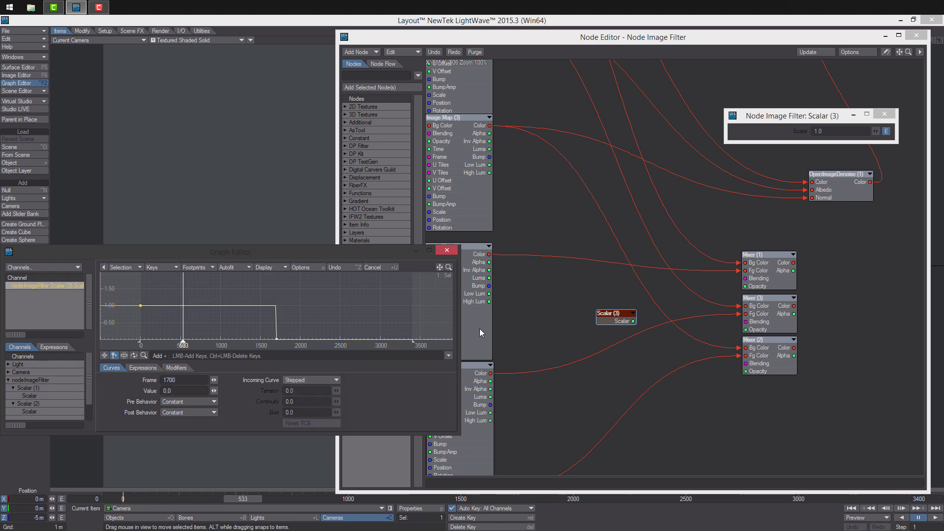
# - Connect the Scalar (3) output to the Opacity inputs of all three mixers
pyautogui.moveTo(635, 322); pyautogui.dragTo(739, 286)
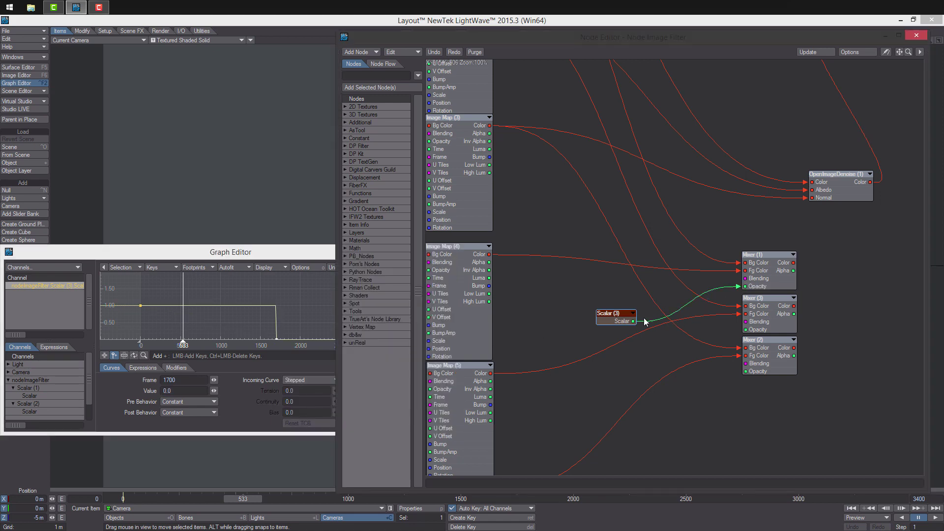
pyautogui.moveTo(634, 321); pyautogui.dragTo(747, 330)
pyautogui.moveTo(634, 322); pyautogui.dragTo(747, 373)
# - Connect the Color outputs of Mixer (1), (3) and (2) to the Color, Albedo and Normal inputs of OpenImageDenoise (1)
pyautogui.moveTo(819, 286); pyautogui.dragTo(790, 326, button='middle')
pyautogui.moveTo(798, 390); pyautogui.dragTo(731, 276)
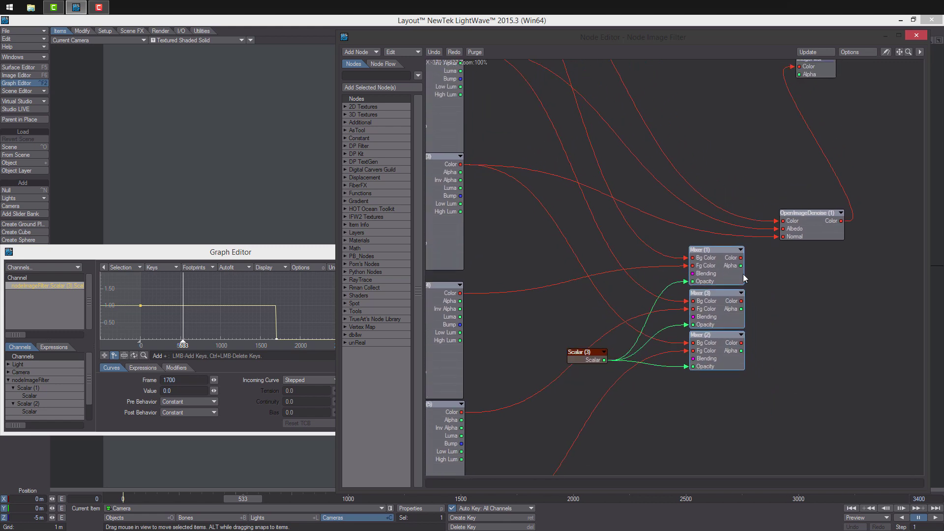
pyautogui.moveTo(745, 276); pyautogui.dragTo(721, 303, button='middle')
pyautogui.moveTo(718, 285); pyautogui.dragTo(761, 247)
pyautogui.moveTo(722, 329); pyautogui.dragTo(760, 255)
pyautogui.moveTo(719, 369); pyautogui.dragTo(760, 263)
pyautogui.moveTo(751, 328); pyautogui.dragTo(782, 345, button='middle')
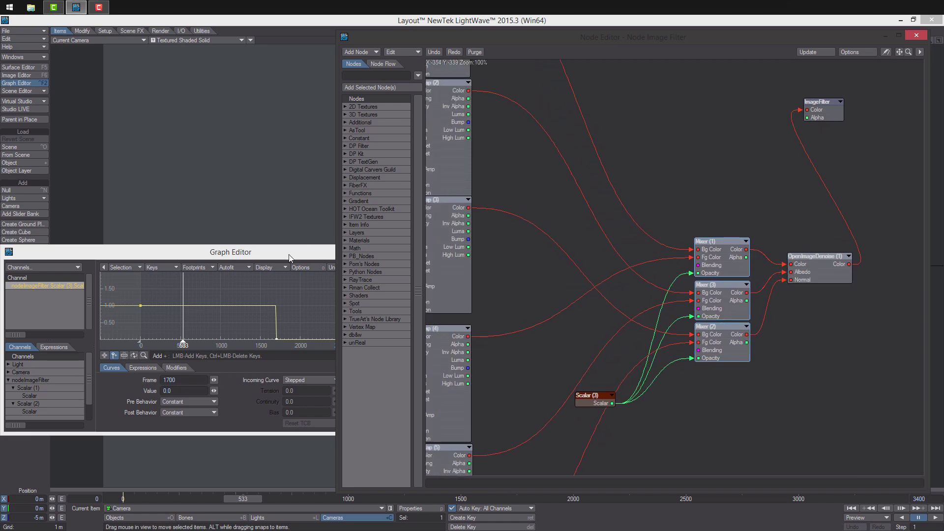
# - Move the Graph Editor aside and close both the Node Editor and the Graph Editor
pyautogui.moveTo(290, 258); pyautogui.dragTo(622, 262)
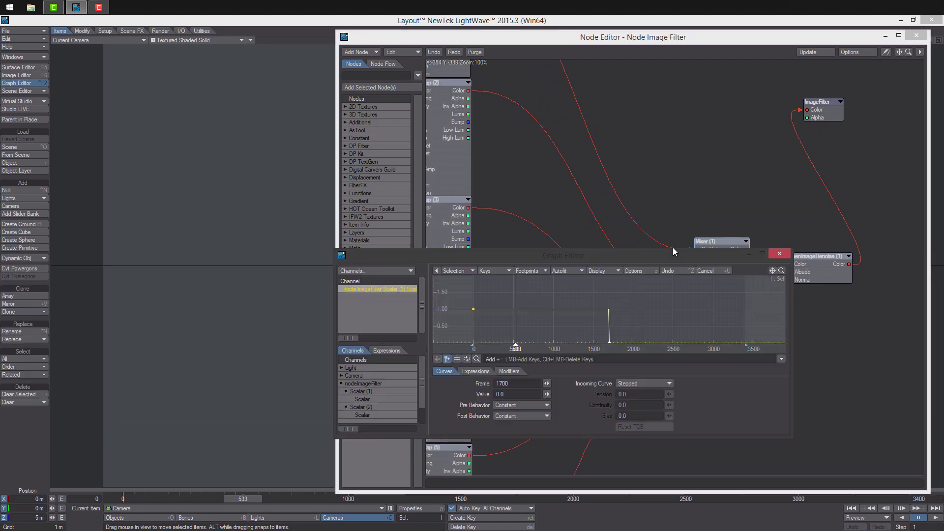
pyautogui.click(923, 36)
pyautogui.click(780, 254)
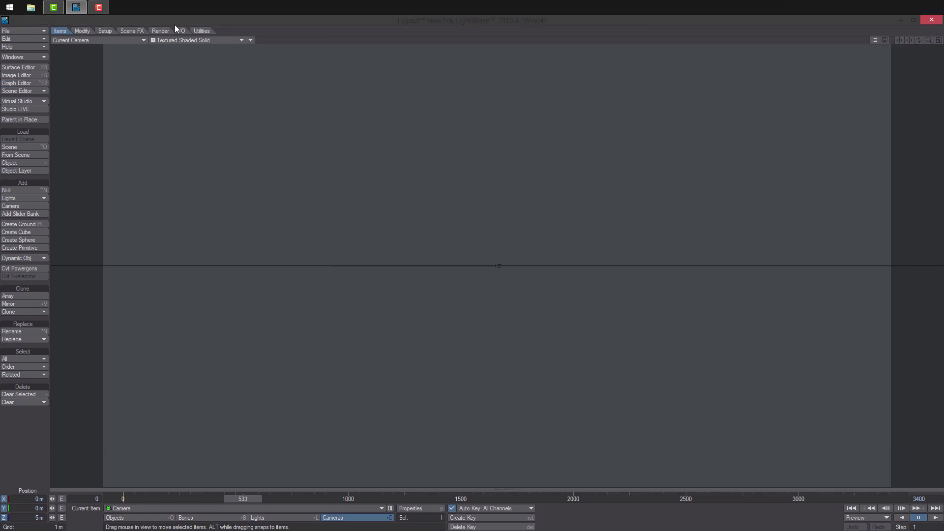
# - Open the image processing effects settings and test-render frame 2236
pyautogui.click(145, 31)
pyautogui.click(160, 30)
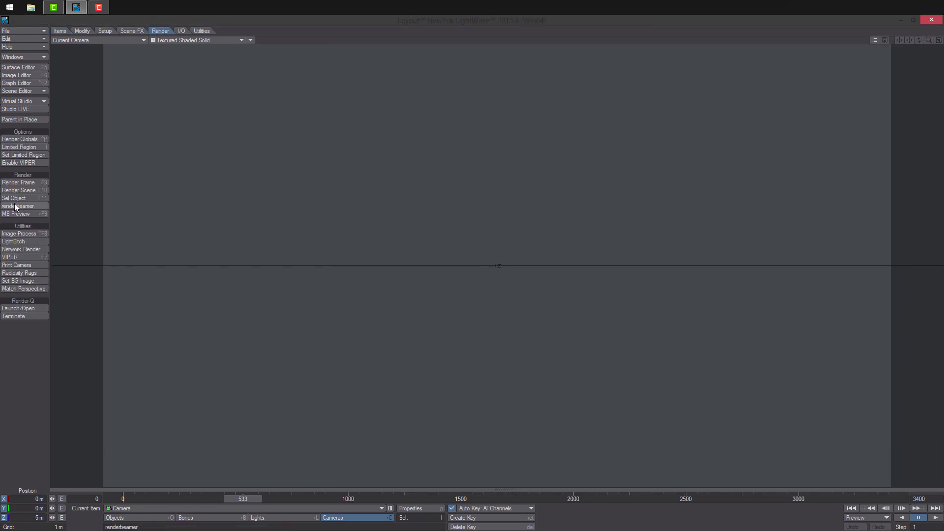
pyautogui.click(19, 234)
pyautogui.moveTo(173, 96); pyautogui.dragTo(123, 58)
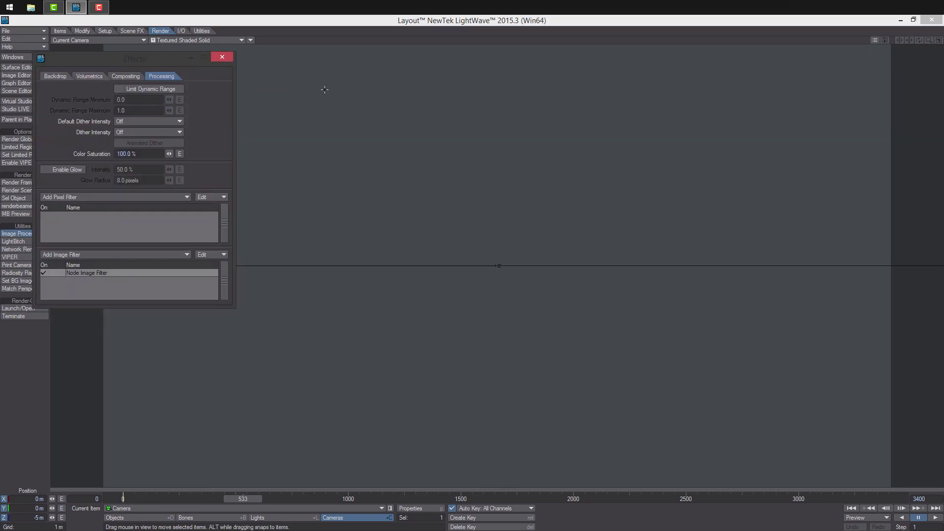
pyautogui.moveTo(243, 500); pyautogui.dragTo(627, 500)
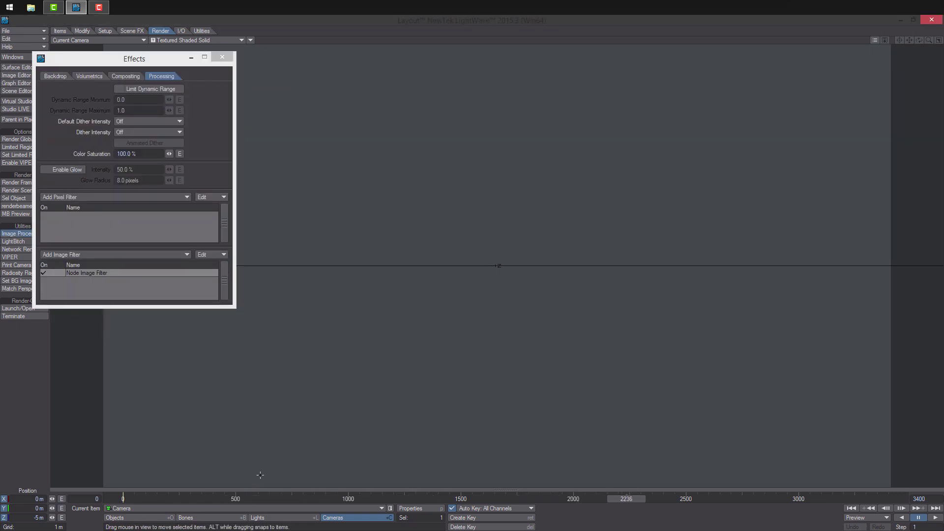
pyautogui.press('F9')
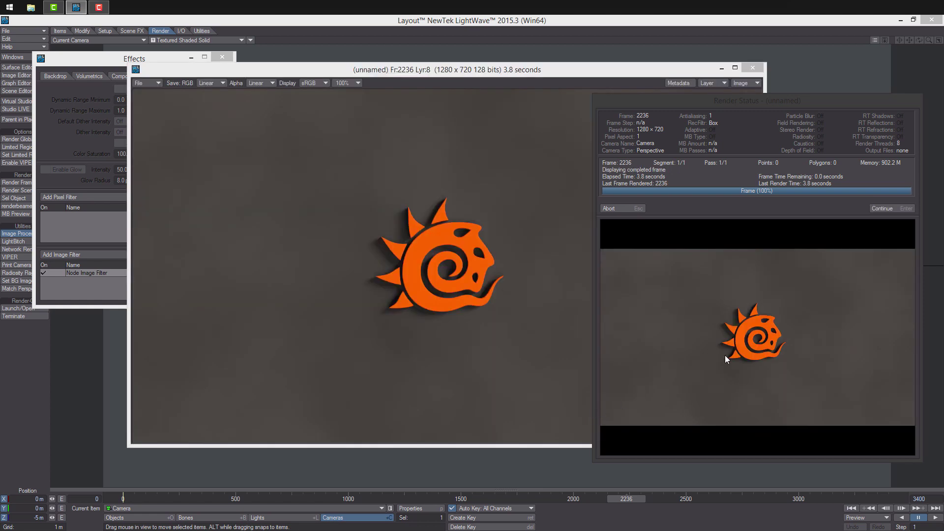
pyautogui.click(883, 209)
# - Test-render frame 824 and close the rendered image viewer
pyautogui.moveTo(627, 500); pyautogui.dragTo(309, 499)
pyautogui.press('F9')
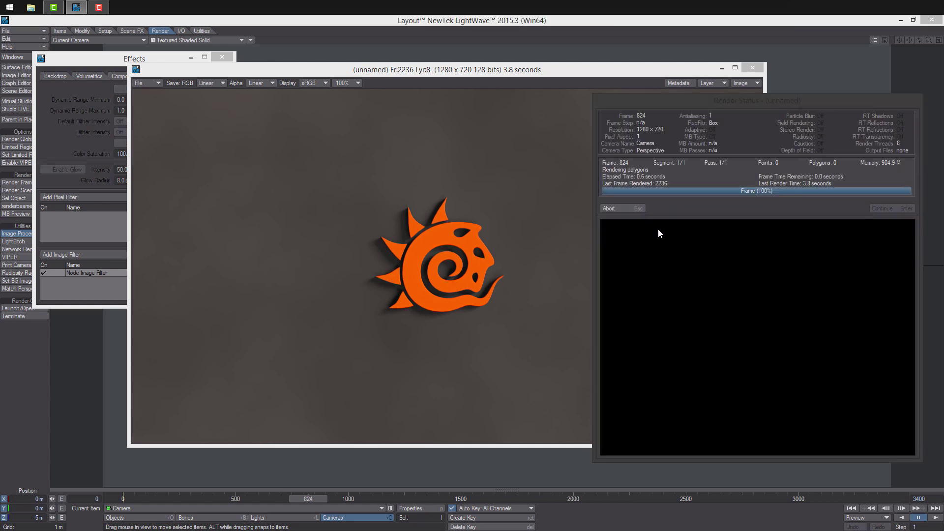
pyautogui.click(893, 209)
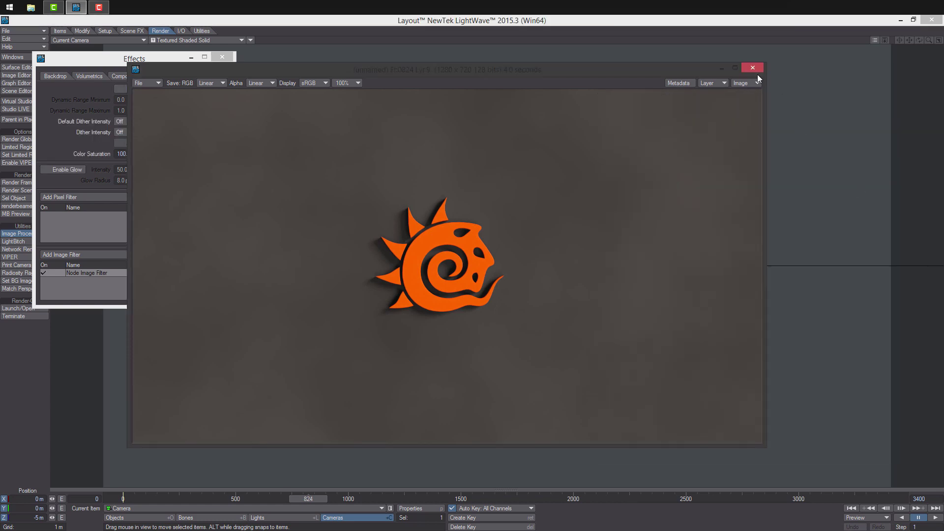
pyautogui.click(752, 67)
# - Open the Scalar (3) envelope from the Node Image Filter and reverse its keys, giving 0 at frame 0 and 1 at frame 1700
pyautogui.doubleClick(148, 273)
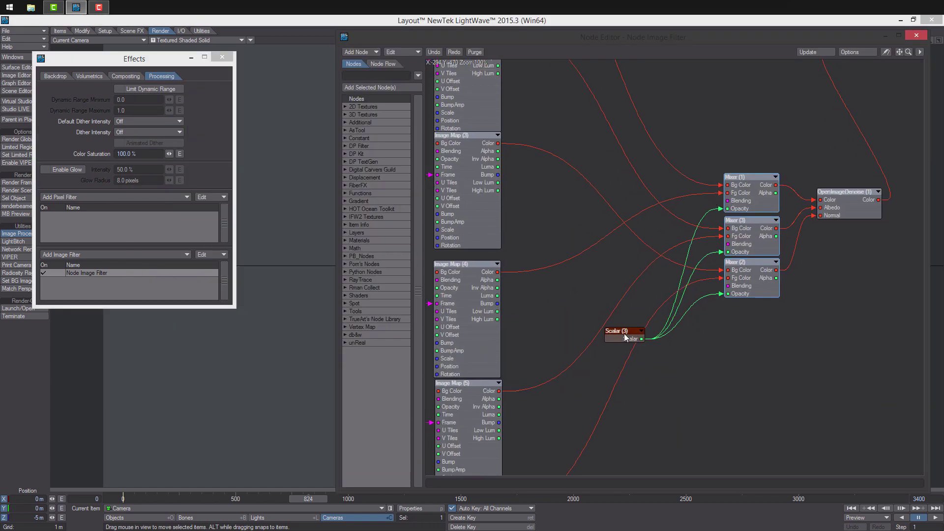
pyautogui.doubleClick(626, 338)
pyautogui.click(887, 131)
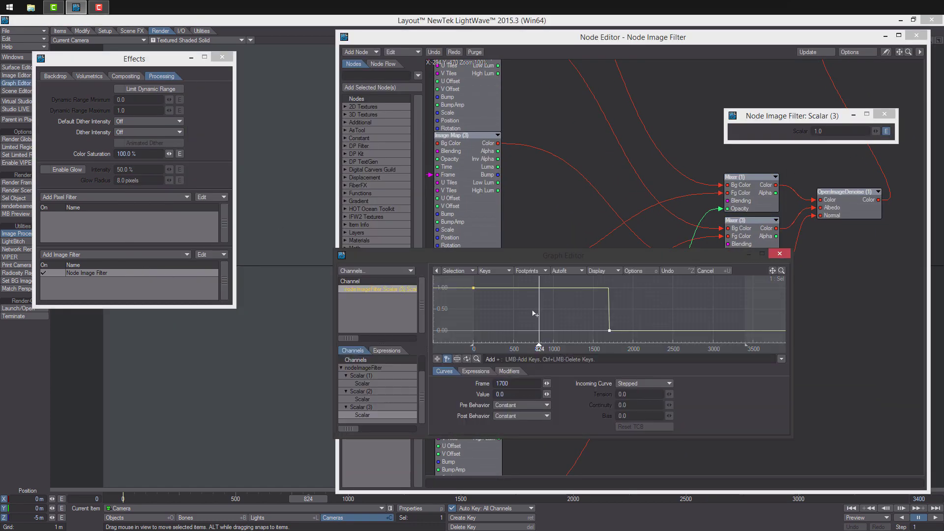
pyautogui.moveTo(462, 282); pyautogui.dragTo(659, 351, button='right')
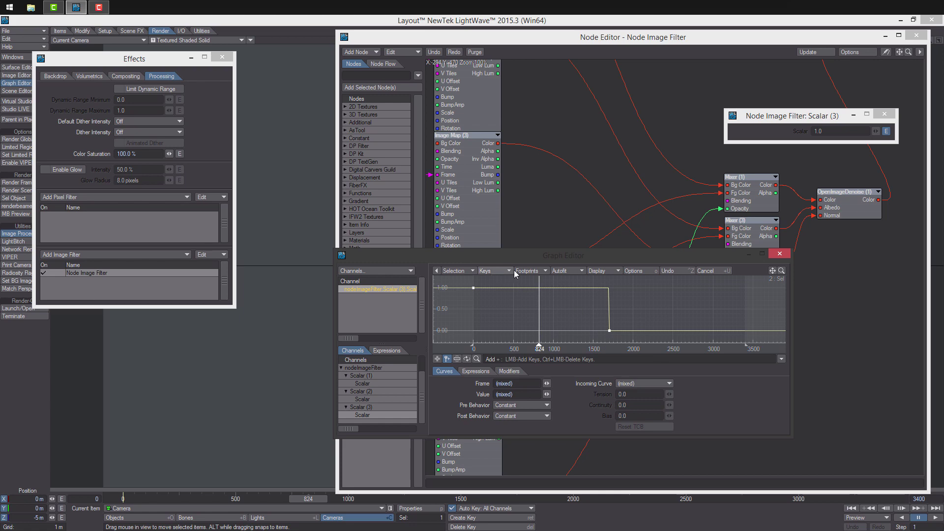
pyautogui.click(497, 271)
pyautogui.click(502, 317)
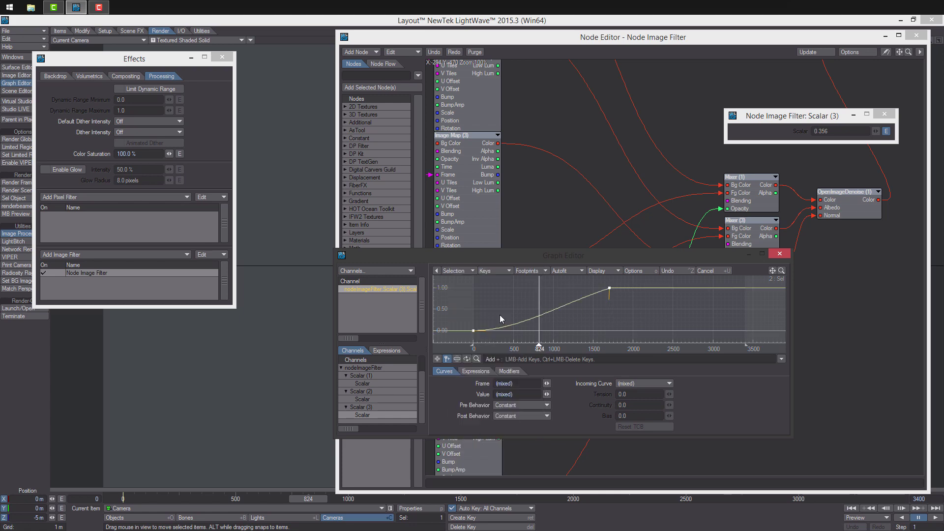
# - Set the incoming curve of both Scalar (3) keys to Stepped and close the Graph Editor
pyautogui.click(627, 388)
pyautogui.click(618, 371)
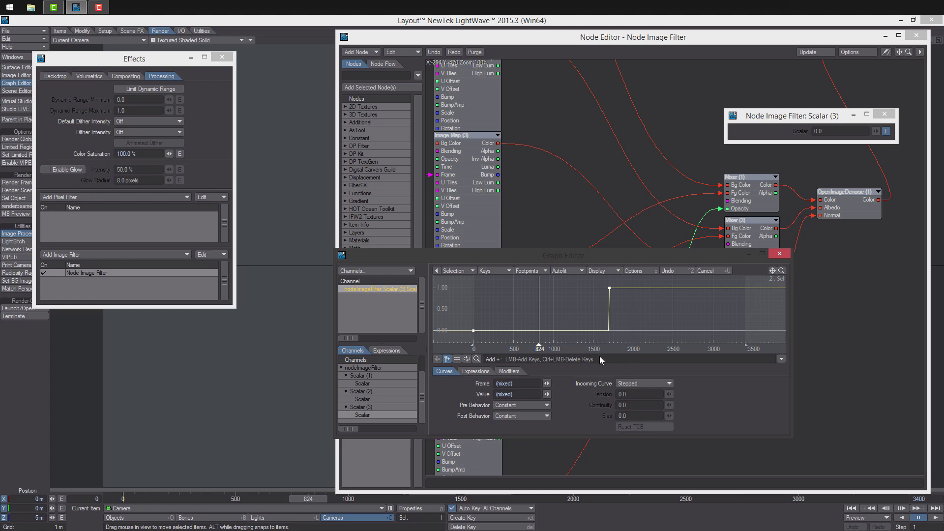
pyautogui.click(642, 384)
pyautogui.click(627, 376)
pyautogui.click(780, 253)
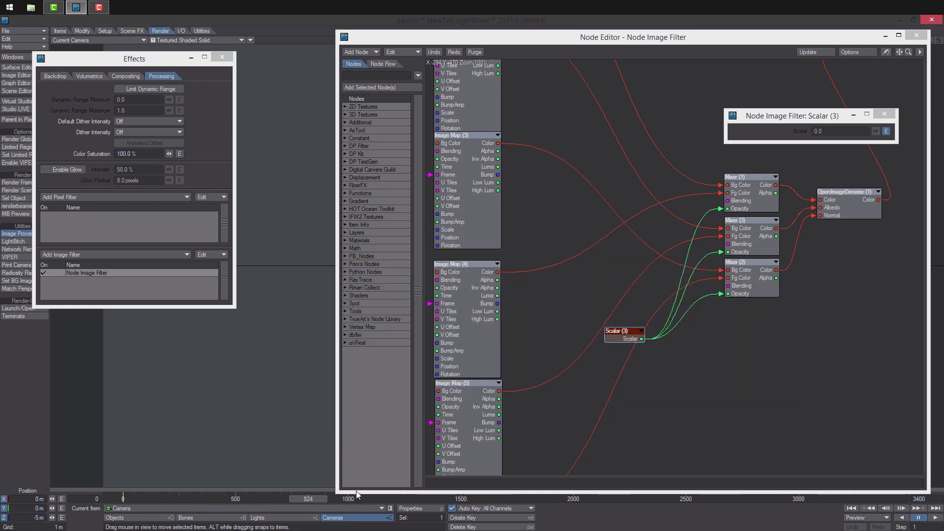
# - Test-render frame 2066 and close the rendered image viewer
pyautogui.press('F9')
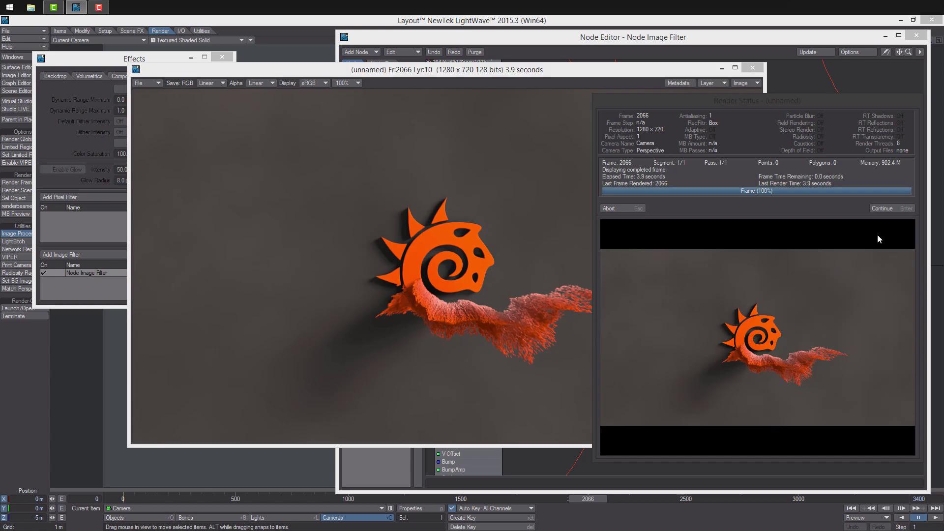
pyautogui.click(882, 208)
pyautogui.click(753, 69)
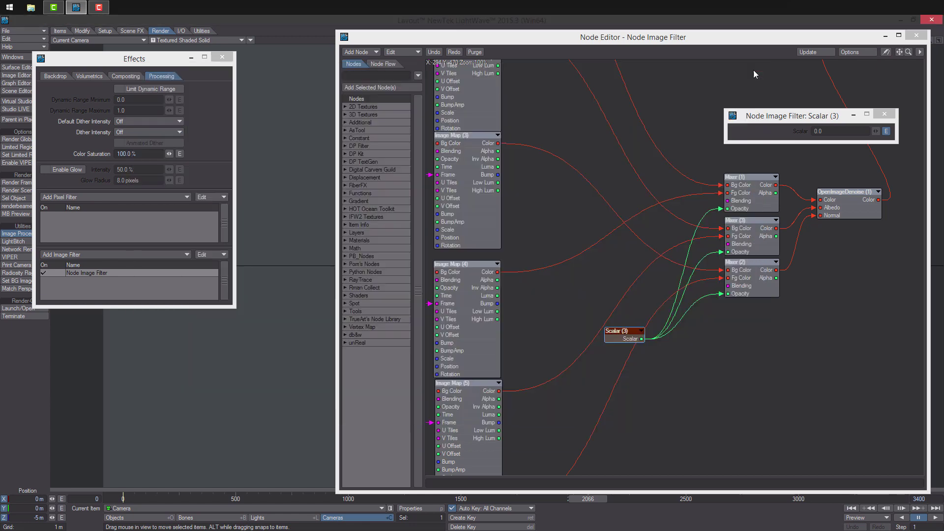
# - Test-render frames 747 and 1452, closing the rendered image viewer at the end
pyautogui.moveTo(598, 501); pyautogui.dragTo(291, 500)
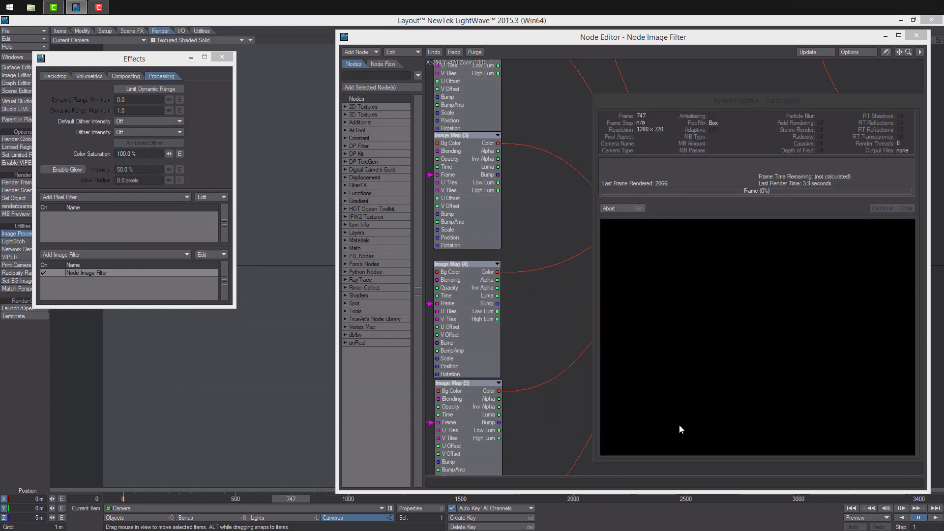
pyautogui.press('F9')
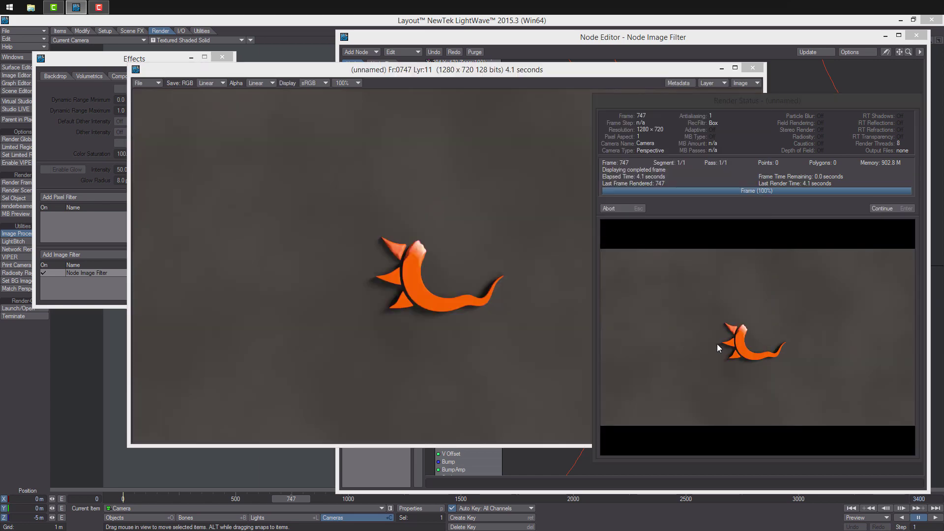
pyautogui.click(896, 210)
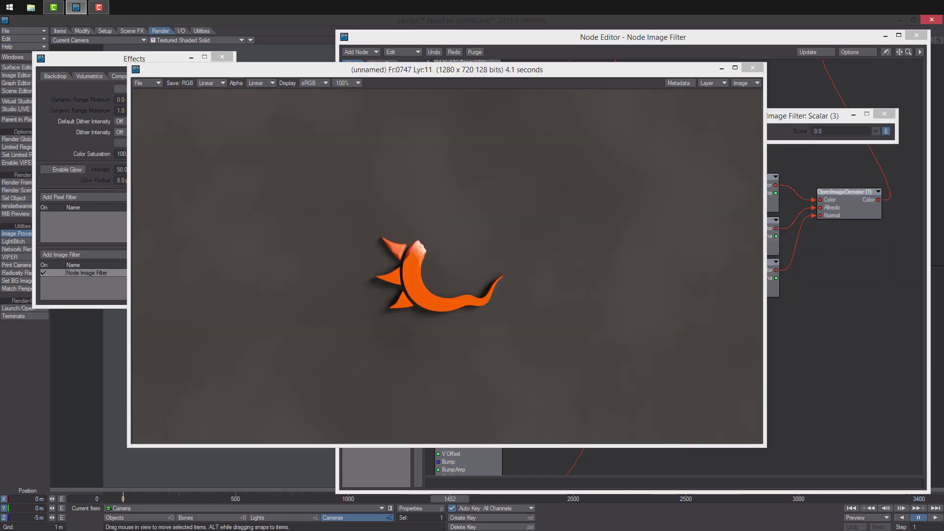
pyautogui.press('F9')
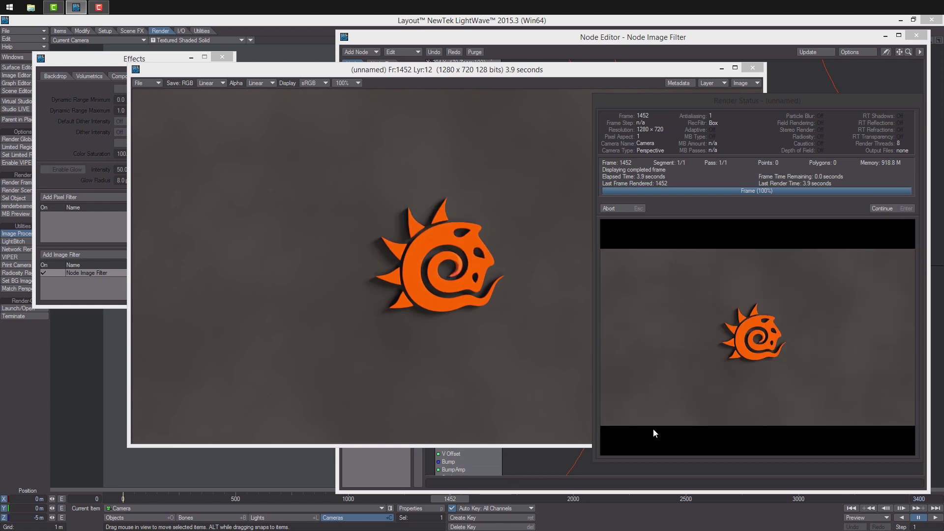
pyautogui.click(882, 208)
pyautogui.click(749, 71)
# - Move the ImageFilter output node well away from OpenImageDenoise (1) to make room for more nodes between them
pyautogui.moveTo(689, 217); pyautogui.dragTo(462, 317, button='middle')
pyautogui.moveTo(626, 139); pyautogui.dragTo(830, 258)
pyautogui.moveTo(689, 313); pyautogui.dragTo(664, 228, button='middle')
pyautogui.moveTo(796, 199); pyautogui.dragTo(854, 221)
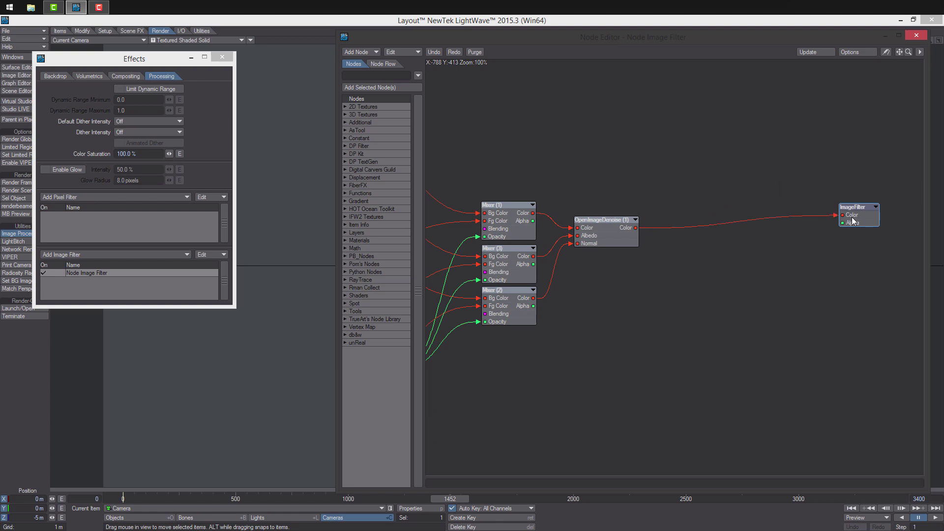
pyautogui.moveTo(857, 220); pyautogui.dragTo(767, 189, button='middle')
pyautogui.moveTo(766, 190); pyautogui.dragTo(870, 202)
# - Add a DP Filter Bloom node and wire its Color between OpenImageDenoise (1) and ImageFilter
pyautogui.rightClick(613, 275)
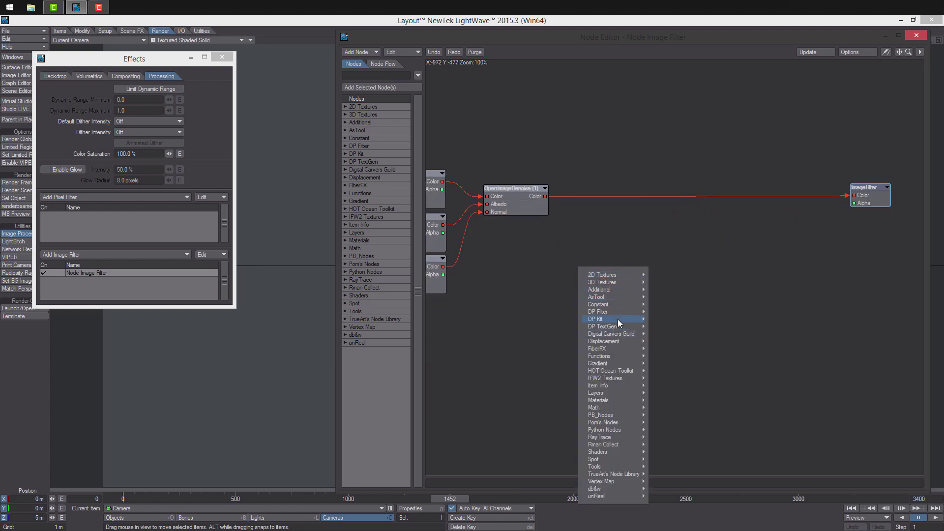
pyautogui.moveTo(619, 312)
pyautogui.moveTo(665, 319)
pyautogui.click(702, 327)
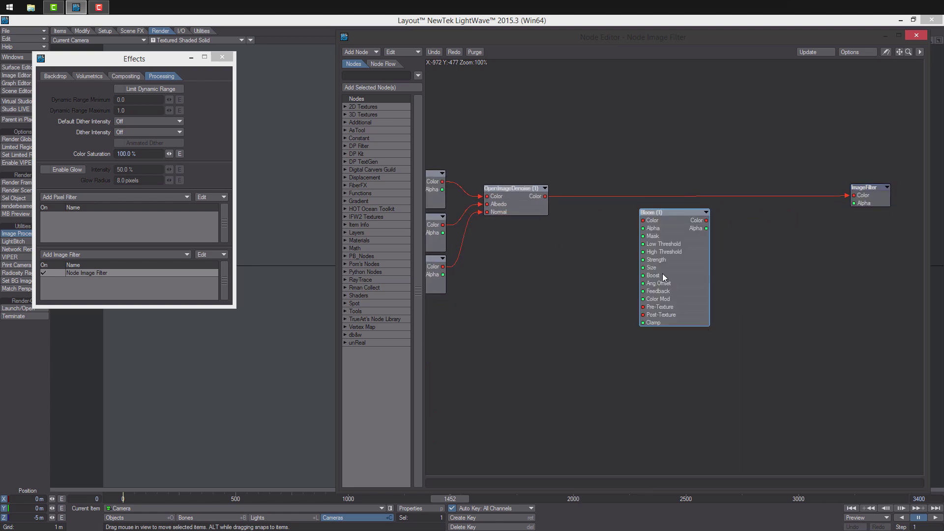
pyautogui.moveTo(660, 274); pyautogui.dragTo(635, 259)
pyautogui.moveTo(545, 197); pyautogui.dragTo(618, 206)
pyautogui.moveTo(682, 206); pyautogui.dragTo(859, 195)
pyautogui.moveTo(865, 196); pyautogui.dragTo(818, 217, button='middle')
# - Set Bloom (1) to 75% Low Threshold, Very High quality and 50% Strength, and close its settings
pyautogui.doubleClick(613, 261)
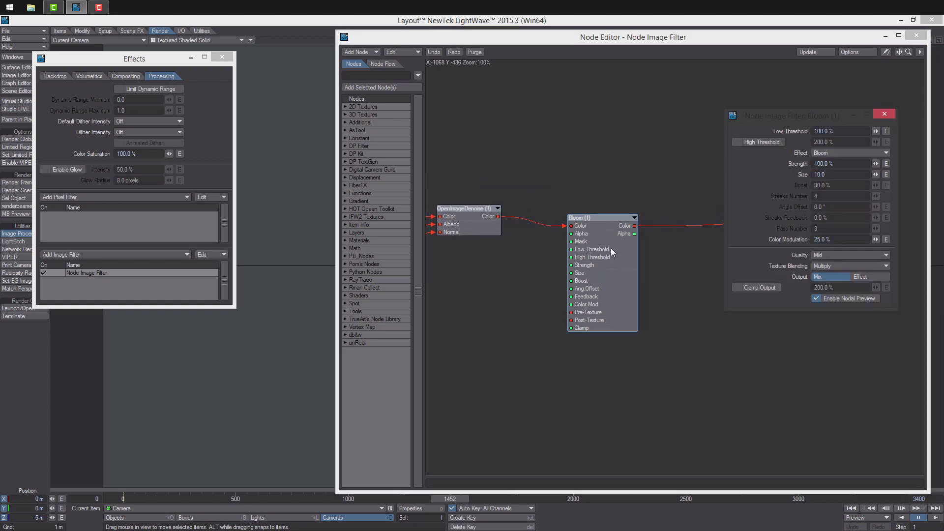
pyautogui.click(841, 132)
pyautogui.click(831, 255)
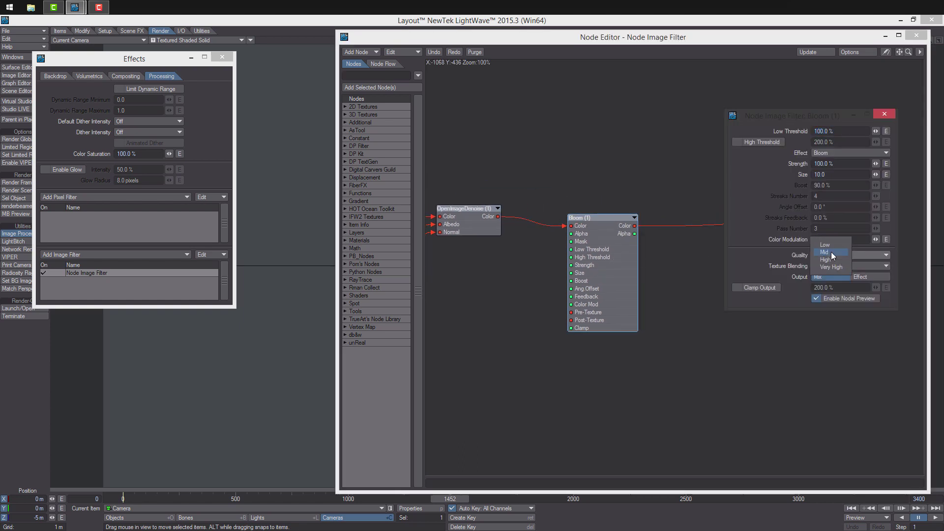
pyautogui.click(831, 271)
pyautogui.write('75')
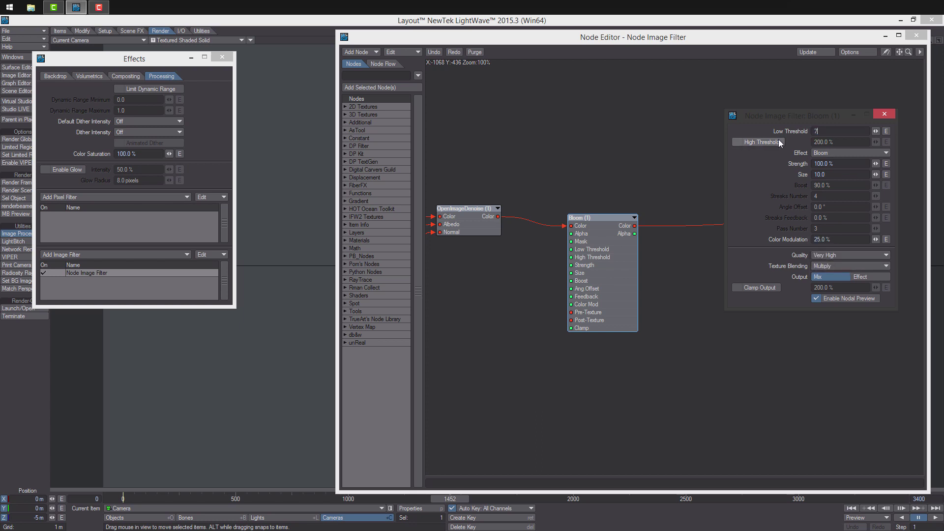
pyautogui.press('Return')
pyautogui.click(840, 174)
pyautogui.click(842, 164)
pyautogui.write('50')
pyautogui.press('Return')
pyautogui.click(885, 114)
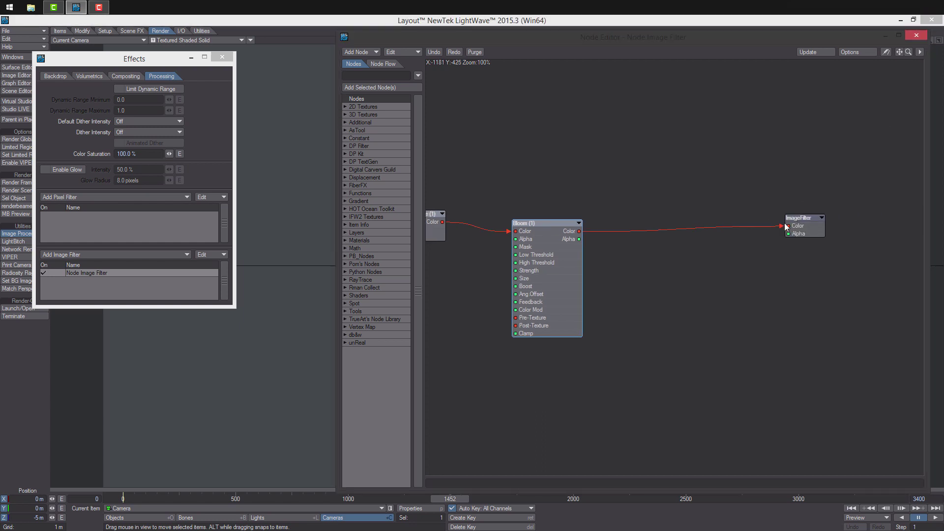
# - Add a DP Filter Fast ToneMap node and wire its Color between Bloom (1) and ImageFilter
pyautogui.rightClick(659, 245)
pyautogui.moveTo(667, 282)
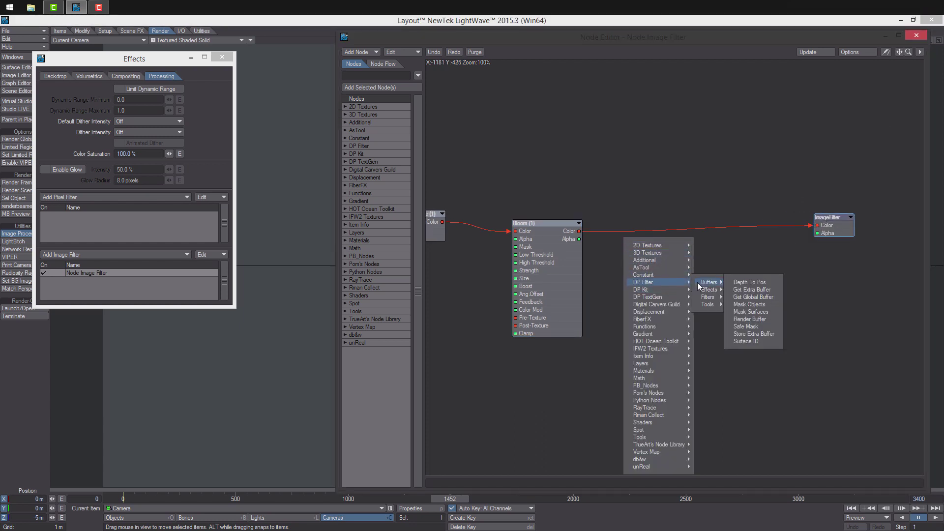
pyautogui.moveTo(720, 291)
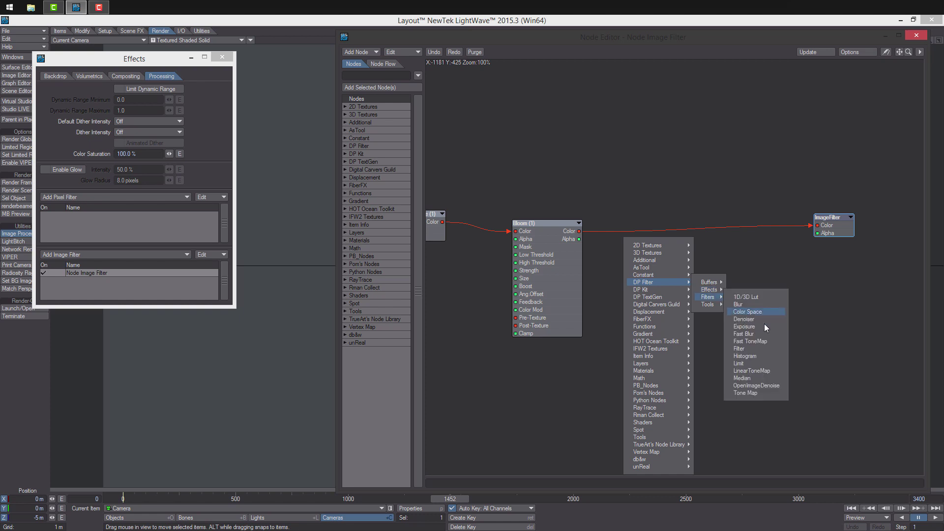
pyautogui.click(771, 346)
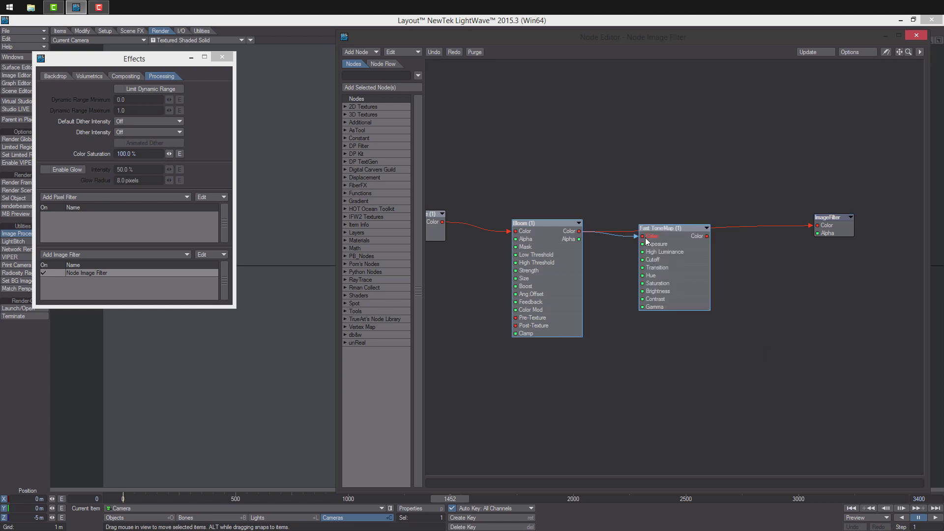
# - Set the Fast ToneMap (1) type to Unreal and its mode to Per Channel
pyautogui.doubleClick(685, 253)
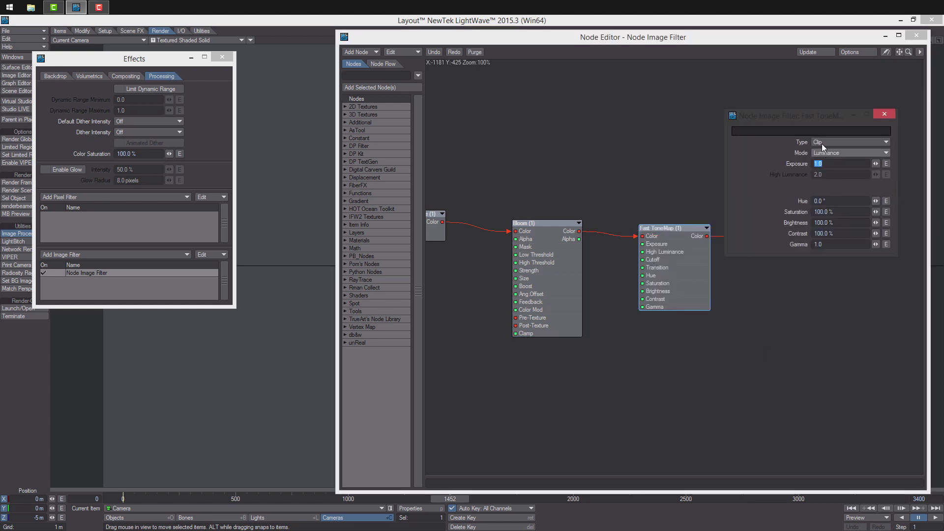
pyautogui.click(837, 142)
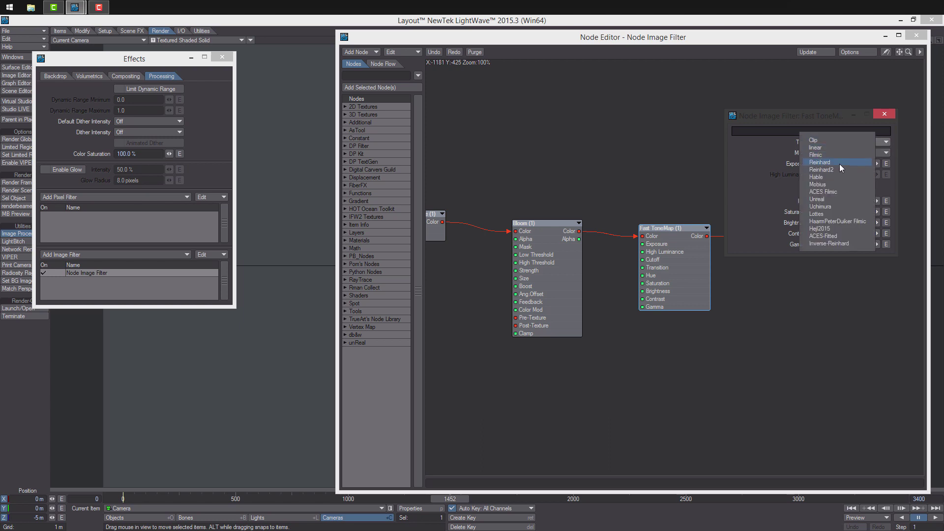
pyautogui.click(844, 200)
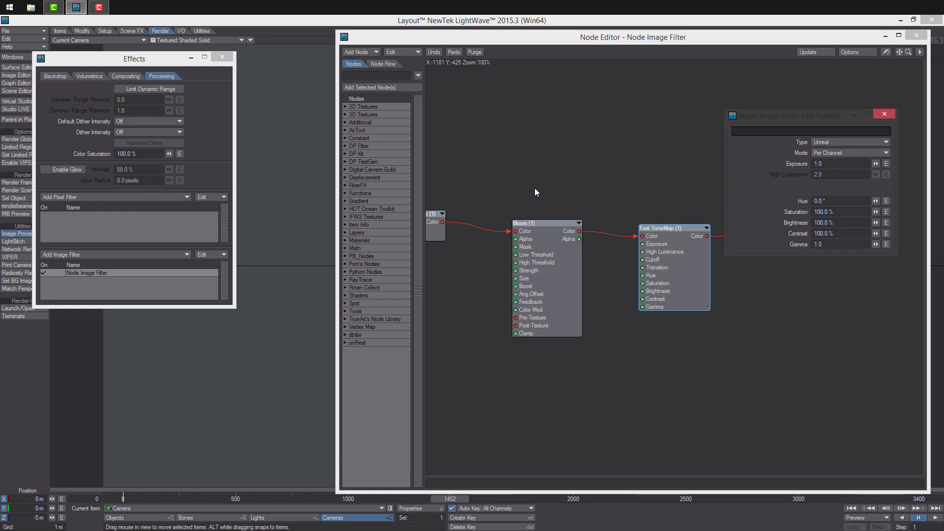
# - Test-render frames 1452 and 2251 with the bloom and tone mapping applied
pyautogui.press('F9')
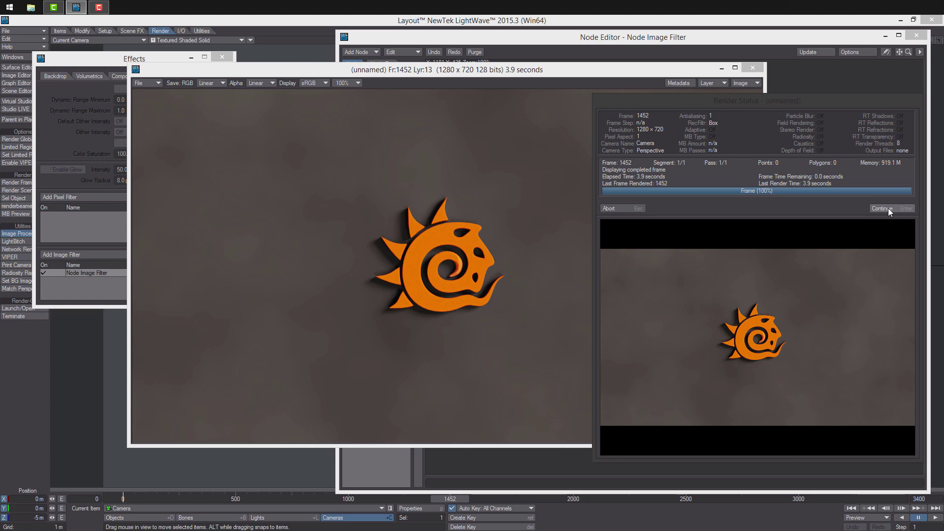
pyautogui.click(889, 208)
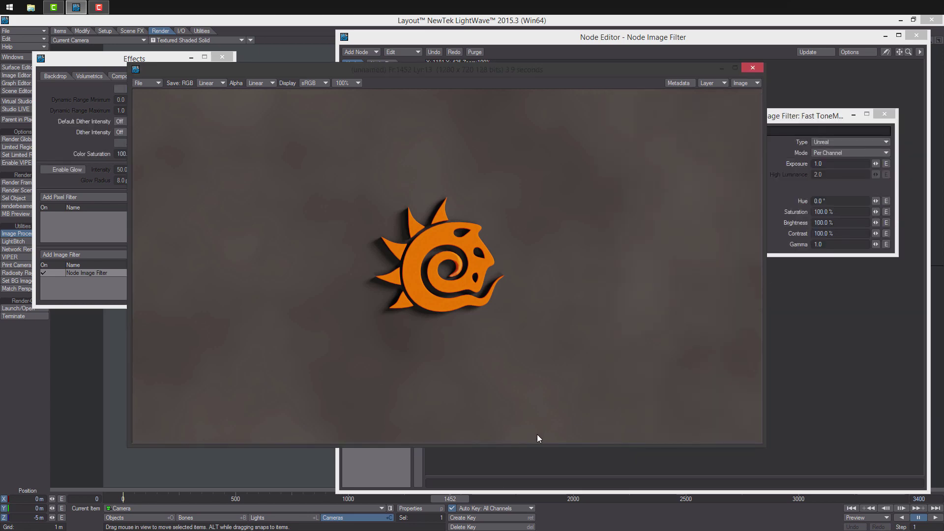
pyautogui.click(562, 498)
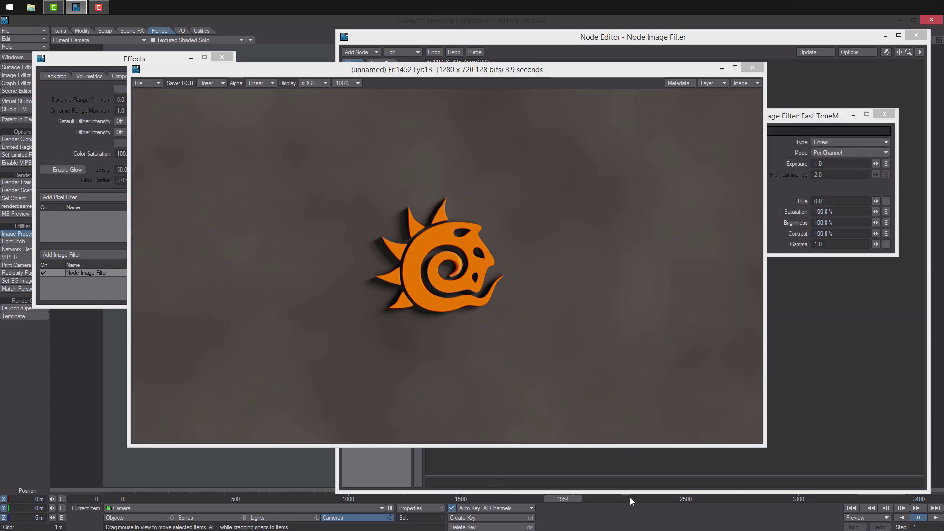
pyautogui.click(630, 498)
pyautogui.press('F9')
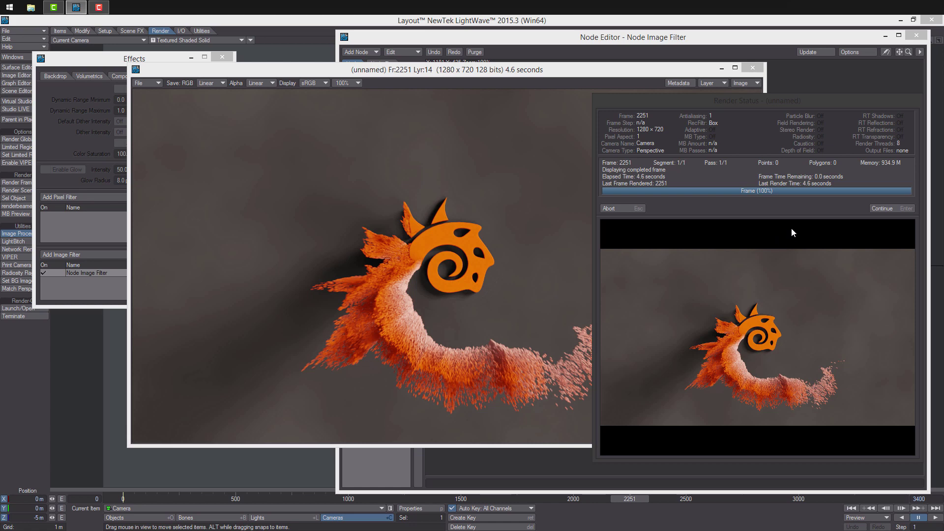
# - Dismiss the finished test render and move the Fast ToneMap settings and node editor beside the Effects window
pyautogui.click(882, 208)
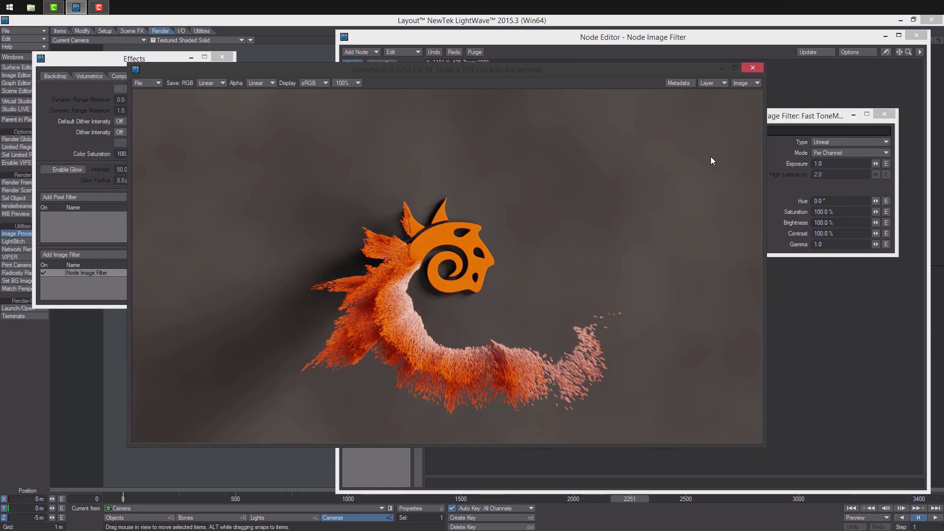
pyautogui.click(752, 69)
pyautogui.moveTo(796, 112); pyautogui.dragTo(648, 68)
pyautogui.keyDown('alt'); pyautogui.moveTo(697, 266); pyautogui.dragTo(607, 310); pyautogui.keyUp('alt')
pyautogui.moveTo(592, 51); pyautogui.dragTo(621, 168)
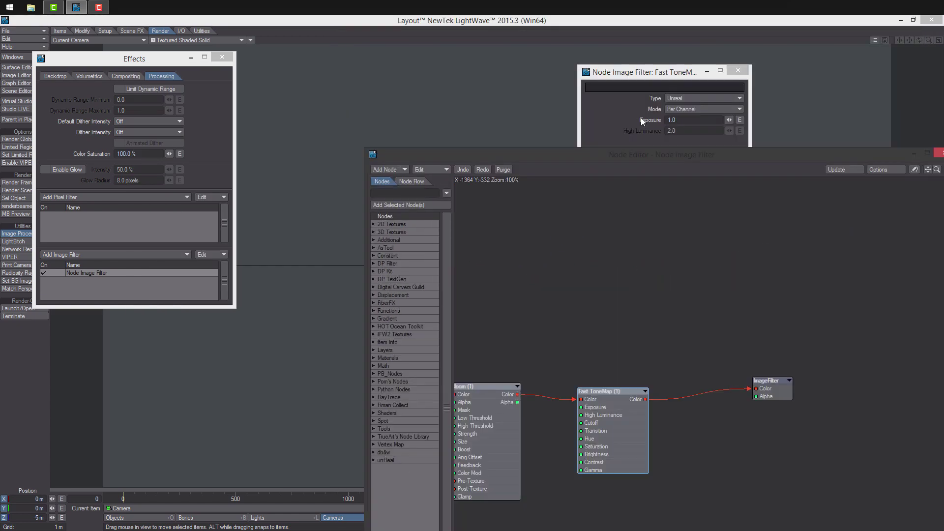
pyautogui.moveTo(615, 69); pyautogui.dragTo(490, 51)
pyautogui.moveTo(690, 157); pyautogui.dragTo(684, 57)
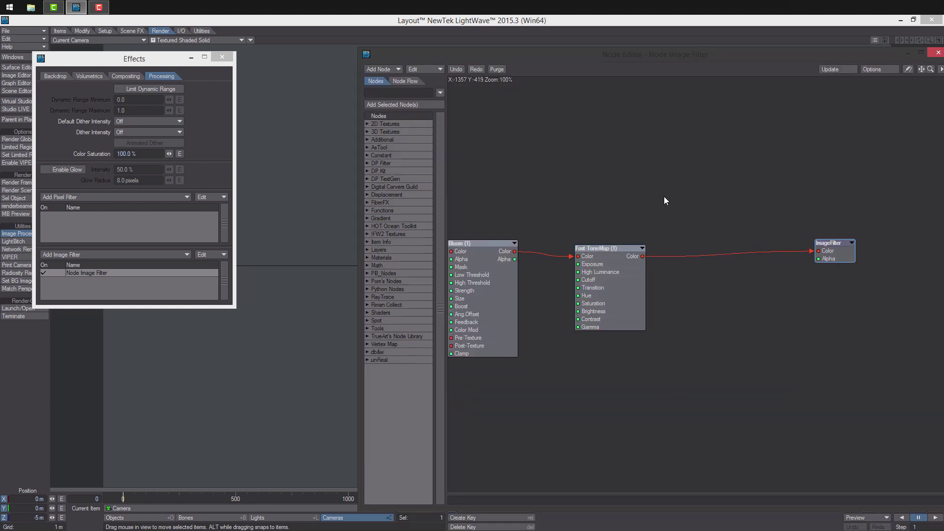
# - Add a DP Filter CameraResponse node and wire its Color between Fast ToneMap (1) and ImageFilter
pyautogui.rightClick(666, 200)
pyautogui.moveTo(689, 233)
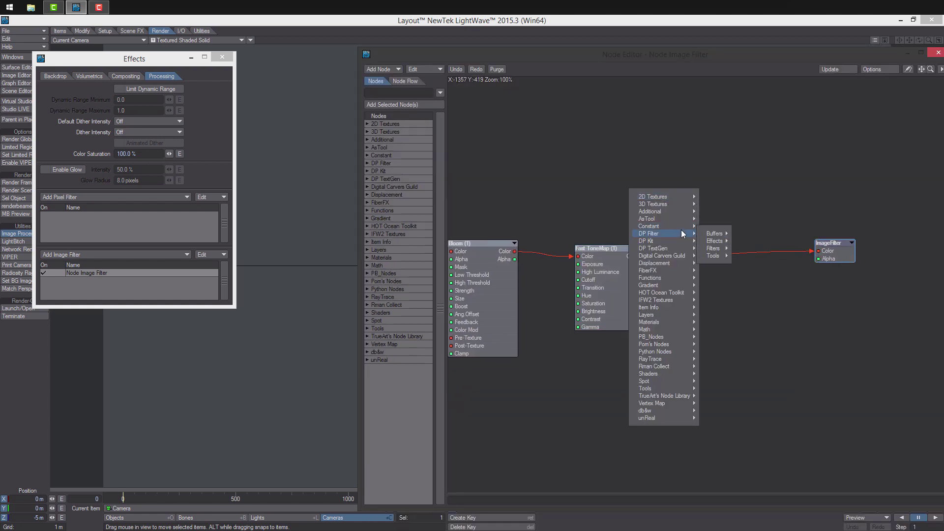
pyautogui.moveTo(714, 241)
pyautogui.click(775, 256)
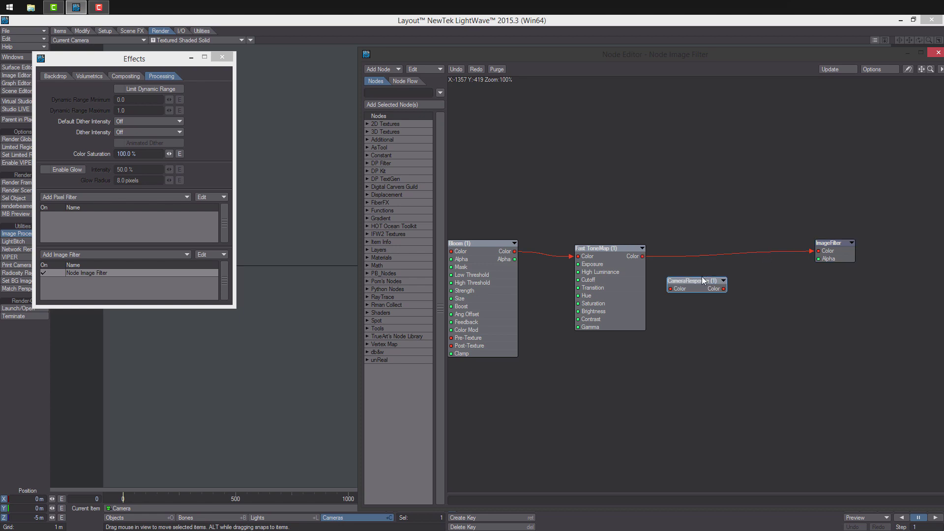
pyautogui.moveTo(654, 275); pyautogui.dragTo(718, 260)
pyautogui.moveTo(643, 256); pyautogui.dragTo(819, 251)
pyautogui.moveTo(847, 259); pyautogui.dragTo(875, 275)
# - Load agfacolor-hdc-200-plusCD.crf as the CRF file of CameraResponse (1)
pyautogui.doubleClick(719, 266)
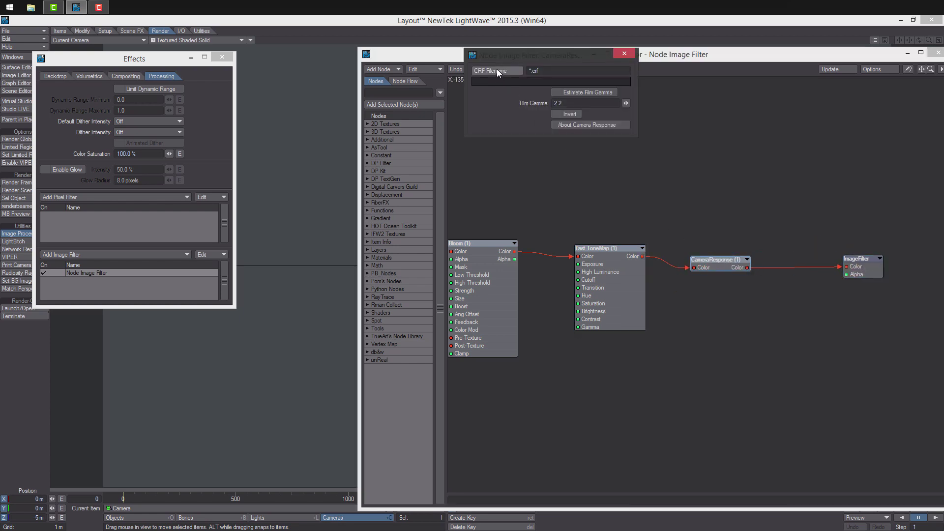
pyautogui.click(498, 72)
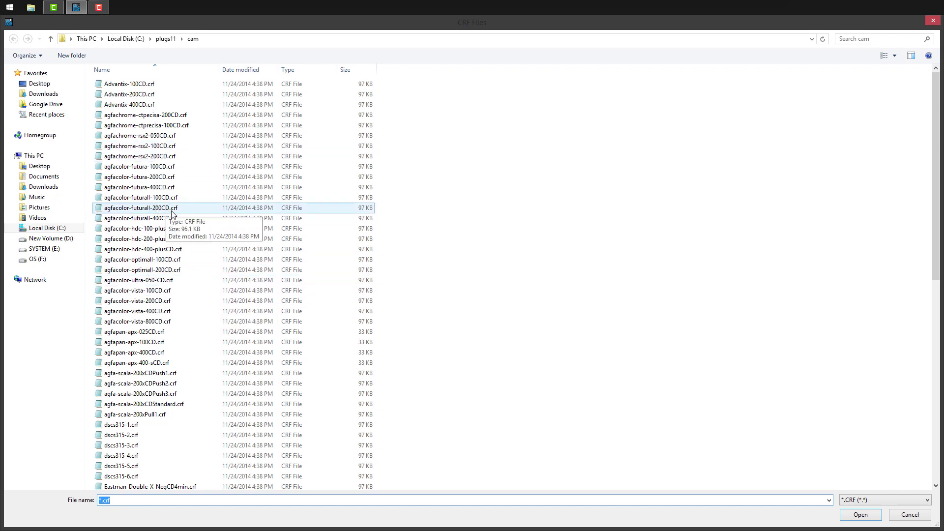
pyautogui.moveTo(929, 210); pyautogui.dragTo(923, 192)
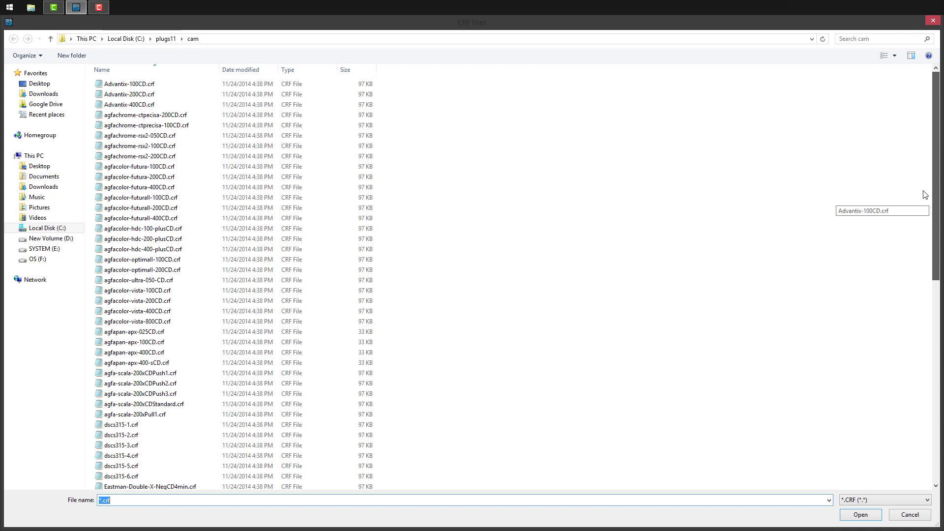
pyautogui.doubleClick(149, 239)
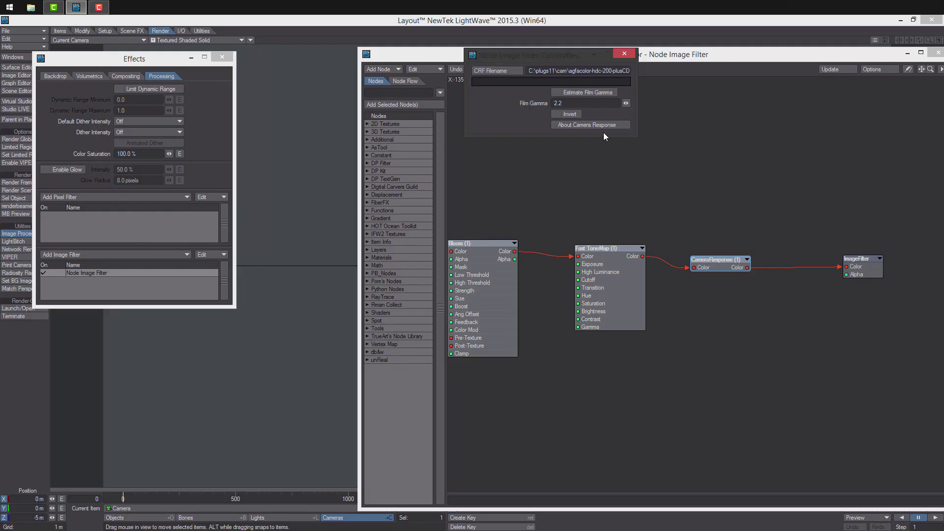
# - Test-render frame 2251 with the camera response applied, and return to the node editor
pyautogui.keyDown('alt'); pyautogui.moveTo(778, 253); pyautogui.dragTo(728, 255); pyautogui.keyUp('alt')
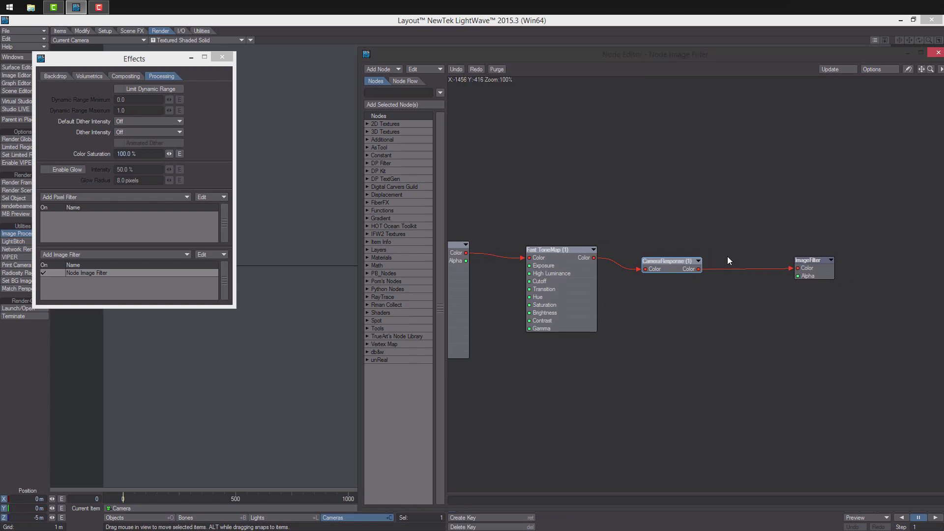
pyautogui.press('F9')
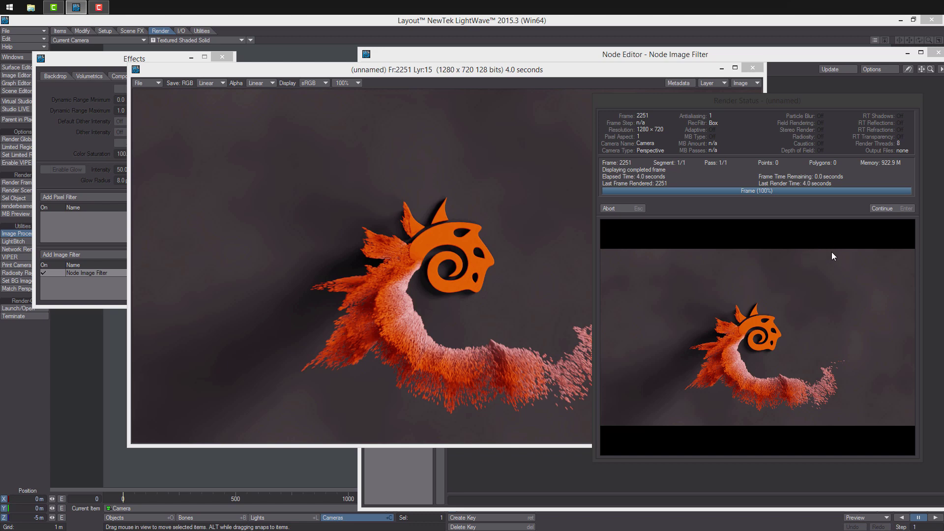
pyautogui.click(883, 209)
pyautogui.moveTo(526, 72); pyautogui.dragTo(498, 66)
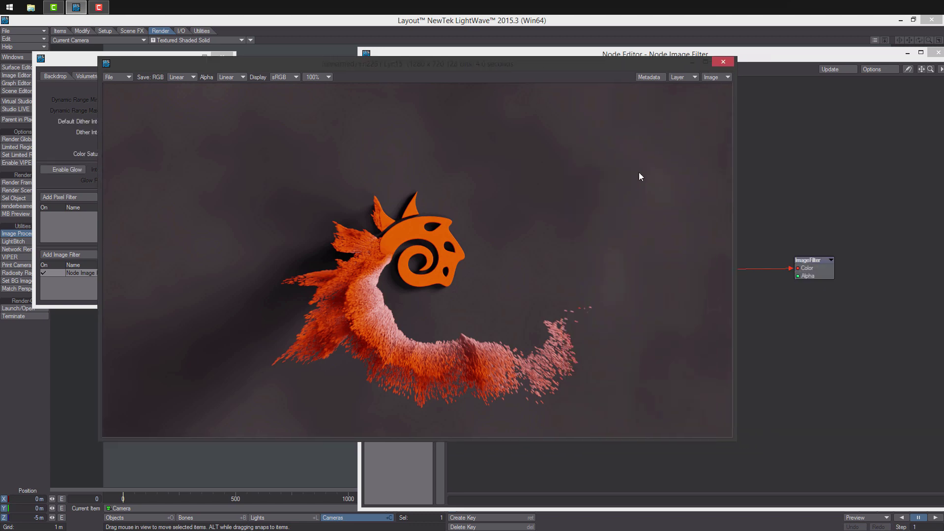
pyautogui.click(760, 200)
# - Add a DP Filter Vignetting node and a DP Filter Dispersion node
pyautogui.rightClick(707, 182)
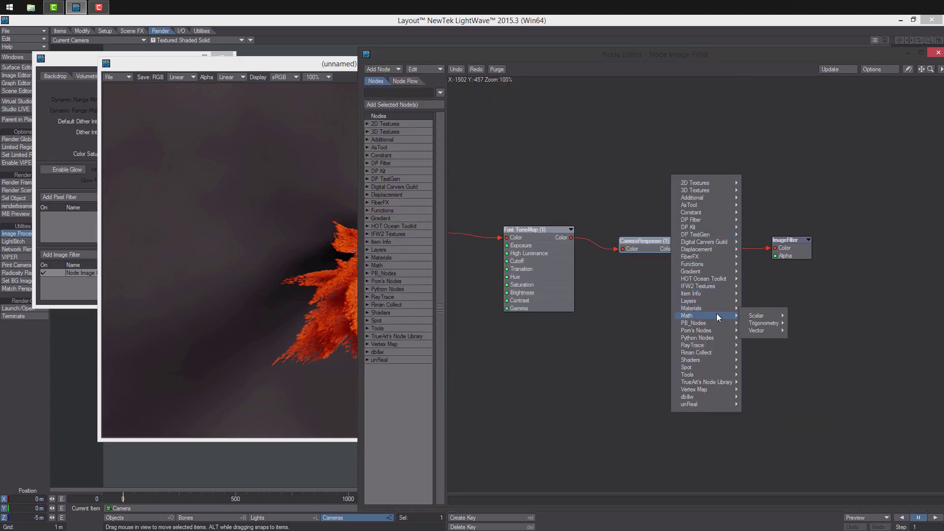
pyautogui.moveTo(704, 219)
pyautogui.moveTo(758, 227)
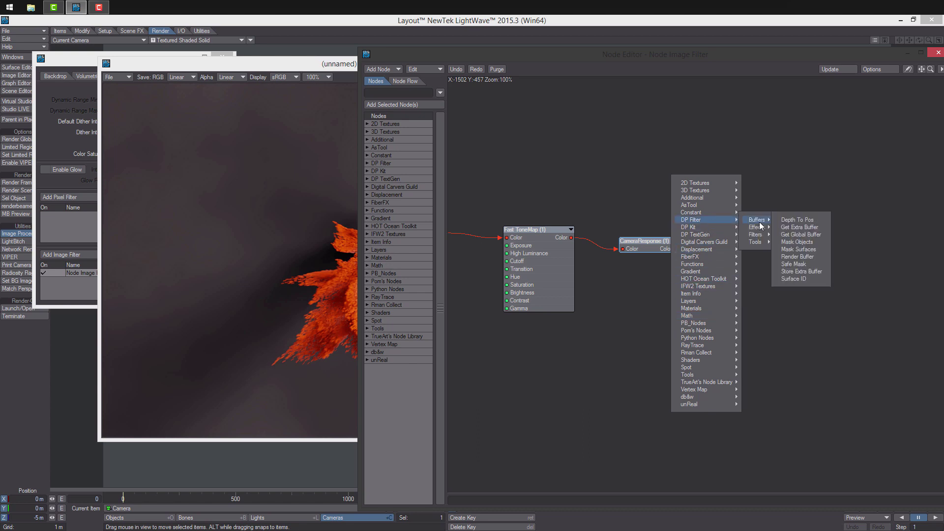
pyautogui.click(803, 300)
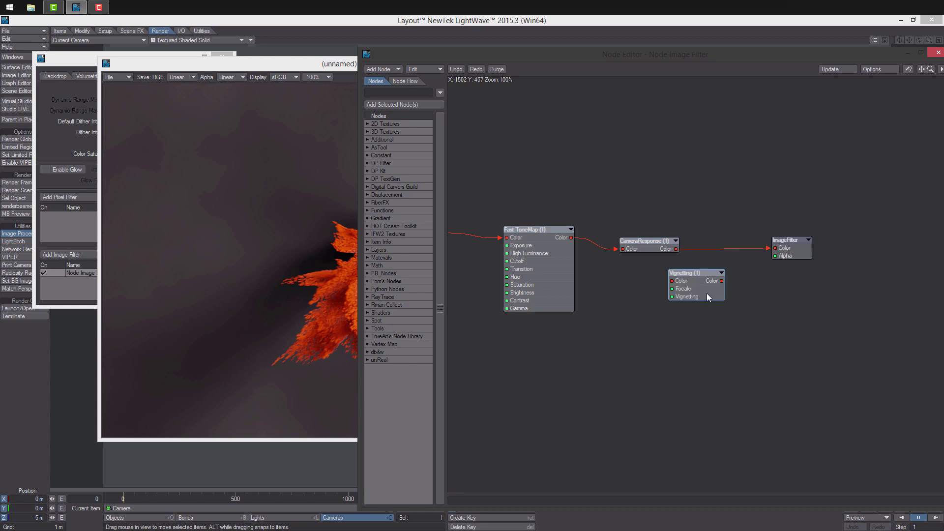
pyautogui.rightClick(684, 321)
pyautogui.moveTo(689, 329)
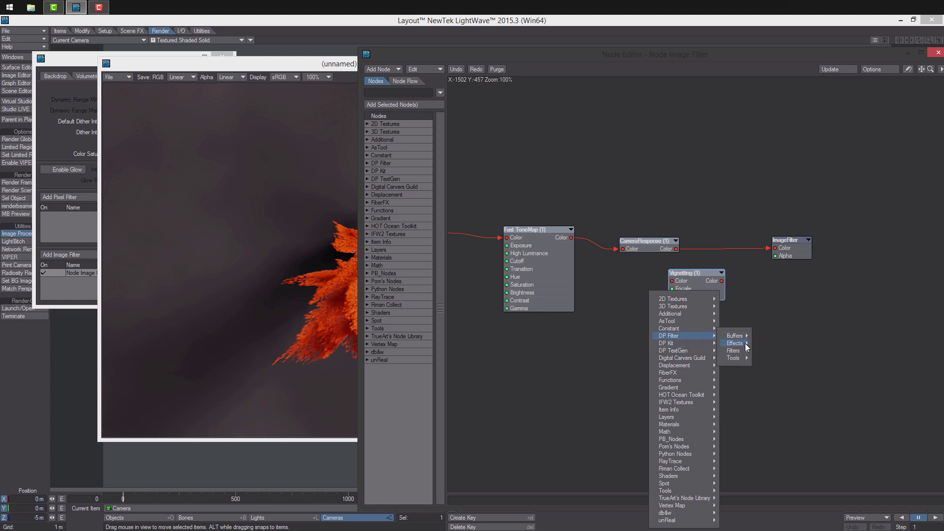
pyautogui.moveTo(737, 344)
pyautogui.click(771, 380)
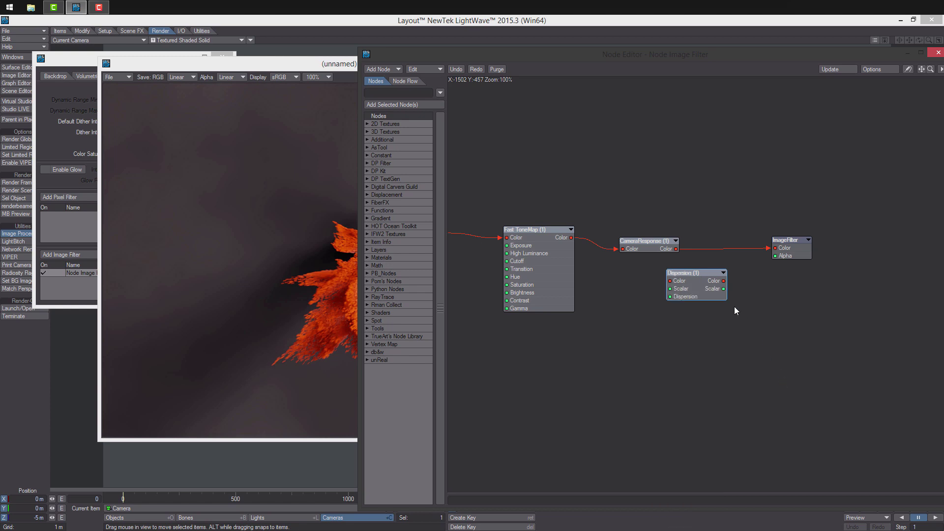
# - Spread out the new nodes and chain Color from CameraResponse (1) through Dispersion (1) and Vignetting (1) to ImageFilter
pyautogui.moveTo(680, 309); pyautogui.dragTo(715, 285)
pyautogui.moveTo(783, 244); pyautogui.dragTo(861, 233)
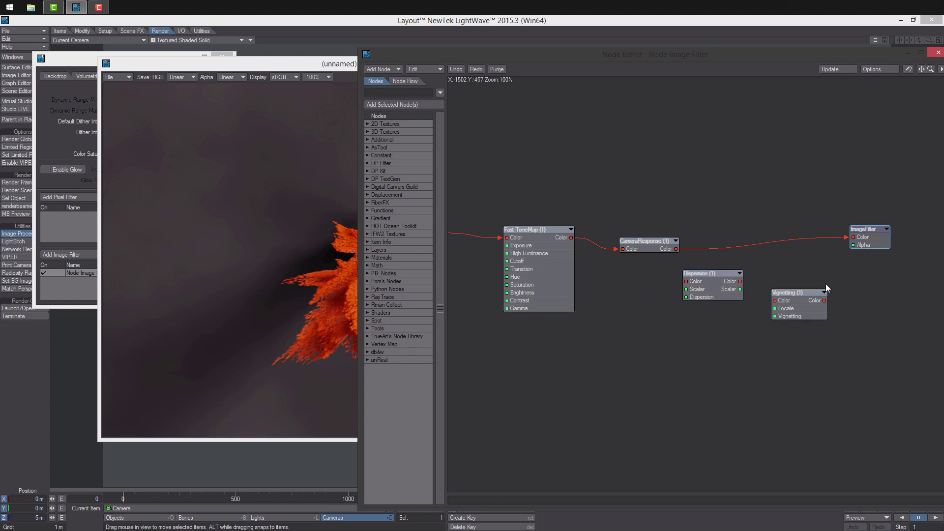
pyautogui.moveTo(818, 293); pyautogui.dragTo(848, 286)
pyautogui.moveTo(719, 283); pyautogui.dragTo(735, 273)
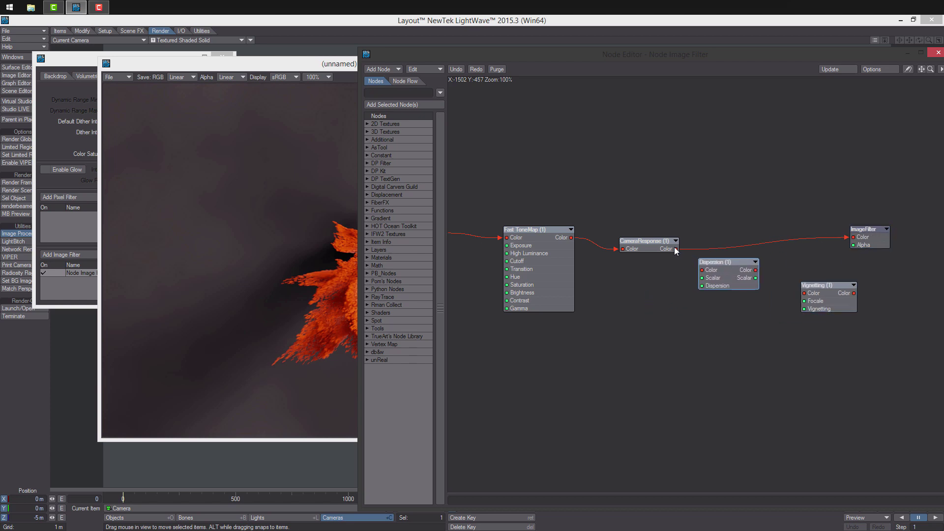
pyautogui.moveTo(677, 249); pyautogui.dragTo(804, 293)
pyautogui.moveTo(864, 239); pyautogui.dragTo(887, 246)
pyautogui.moveTo(854, 293); pyautogui.dragTo(914, 244)
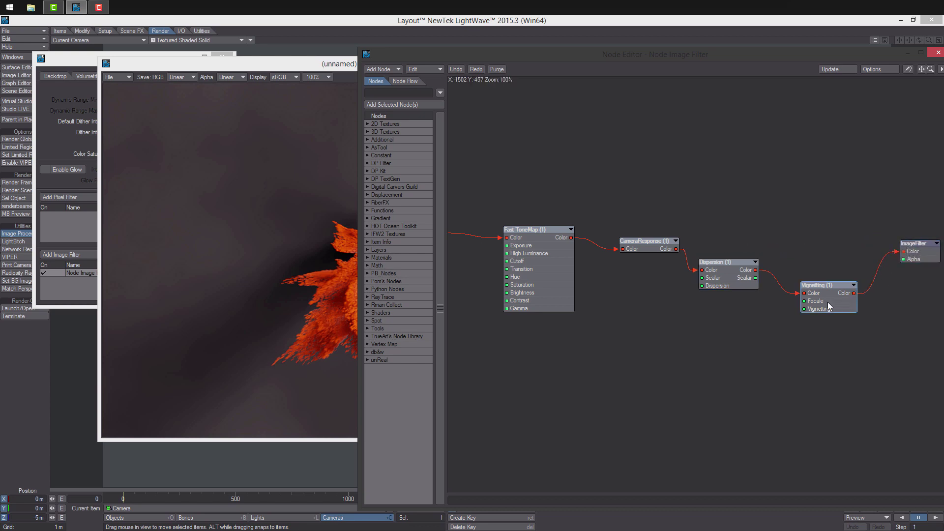
# - Set Vignetting (1) to a 35 mm Focale and a Vignetting value of 10
pyautogui.doubleClick(829, 298)
pyautogui.click(563, 93)
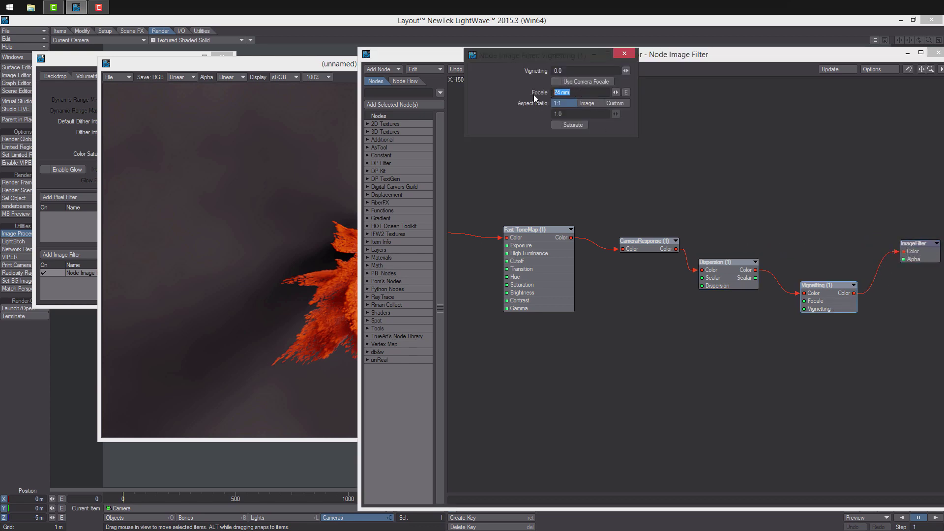
pyautogui.write('35')
pyautogui.press('Return')
pyautogui.click(572, 69)
pyautogui.write('10')
# - Set the Dispersion amount of Dispersion (1) to 2%
pyautogui.click(743, 282)
pyautogui.moveTo(573, 71); pyautogui.dragTo(507, 75)
pyautogui.write('10')
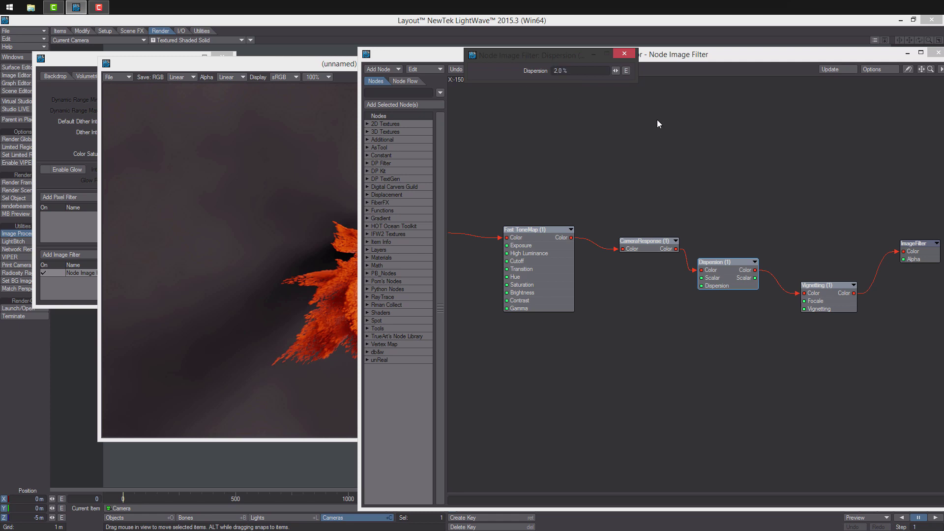
# - Line up the Vignetting and ImageFilter nodes and test-render frame 2251 with dispersion and vignetting applied
pyautogui.moveTo(760, 224); pyautogui.dragTo(698, 219, button='middle')
pyautogui.moveTo(846, 244); pyautogui.dragTo(874, 261)
pyautogui.moveTo(771, 289); pyautogui.dragTo(776, 272)
pyautogui.moveTo(781, 269); pyautogui.dragTo(778, 266, button='middle')
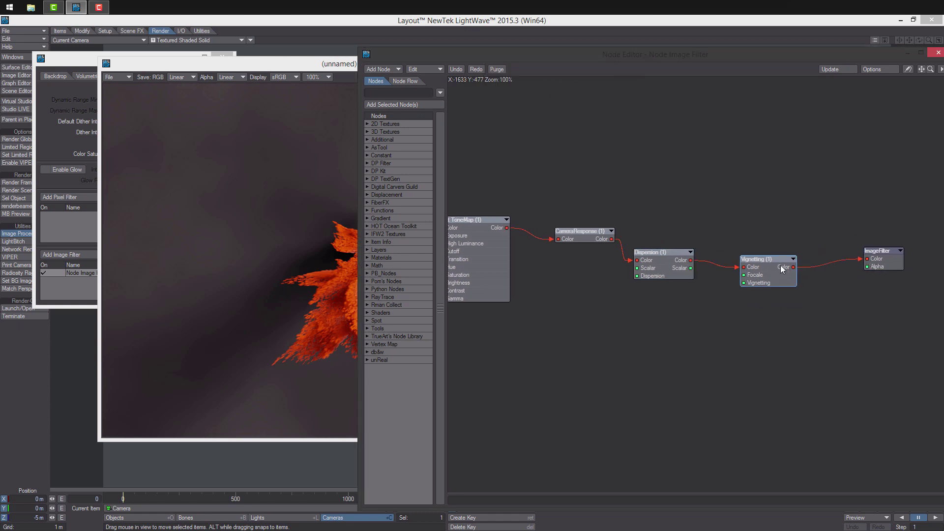
pyautogui.press('F9')
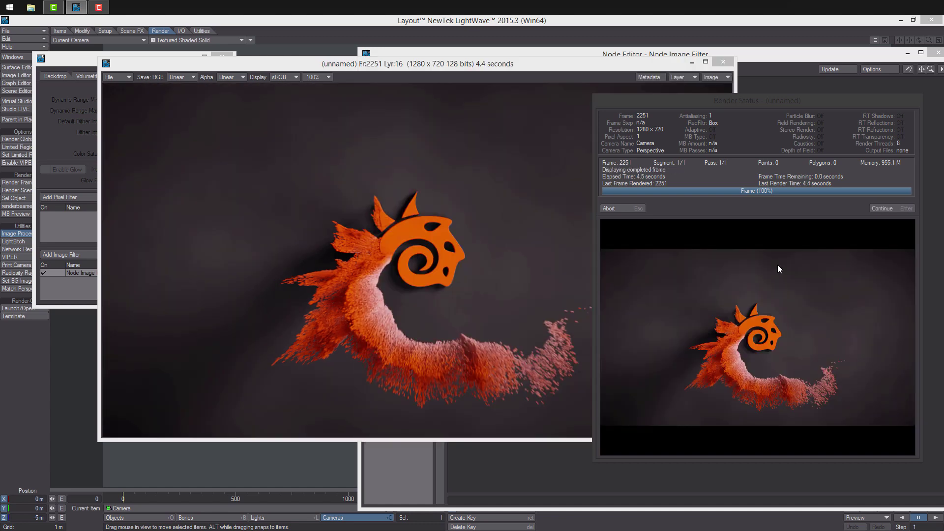
pyautogui.click(880, 209)
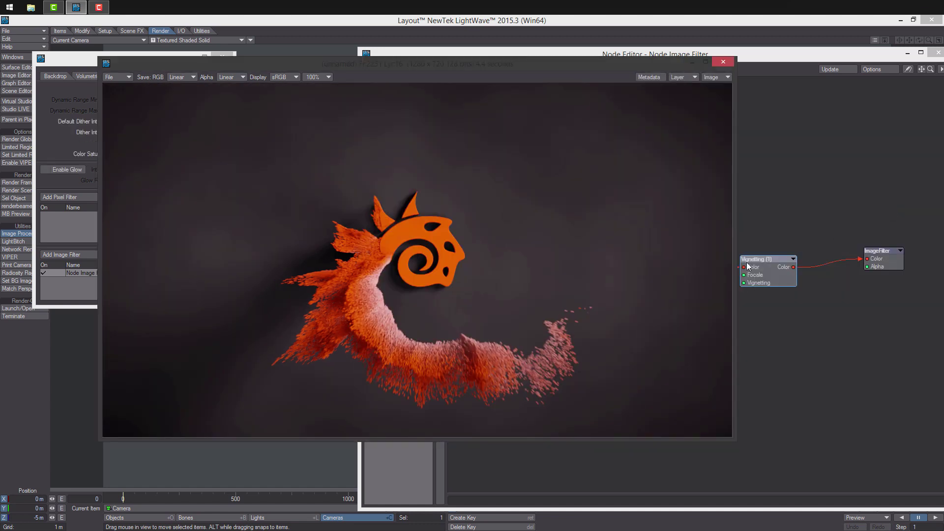
# - Raise the Exposure of Fast ToneMap (1) slightly and close its settings
pyautogui.keyDown('alt'); pyautogui.moveTo(789, 187); pyautogui.dragTo(809, 181); pyautogui.keyUp('alt')
pyautogui.keyDown('alt'); pyautogui.moveTo(700, 182); pyautogui.dragTo(792, 182); pyautogui.keyUp('alt')
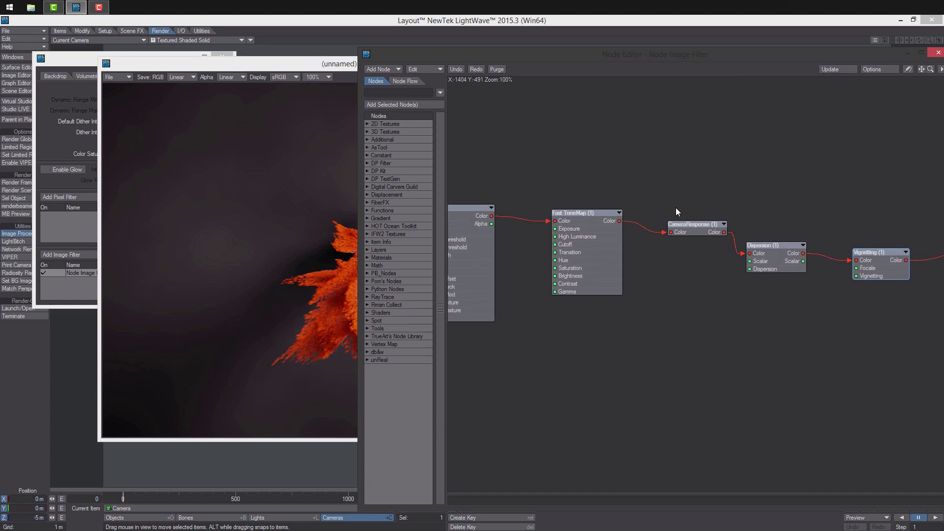
pyautogui.keyDown('alt'); pyautogui.moveTo(676, 207); pyautogui.dragTo(711, 208); pyautogui.keyUp('alt')
pyautogui.doubleClick(631, 258)
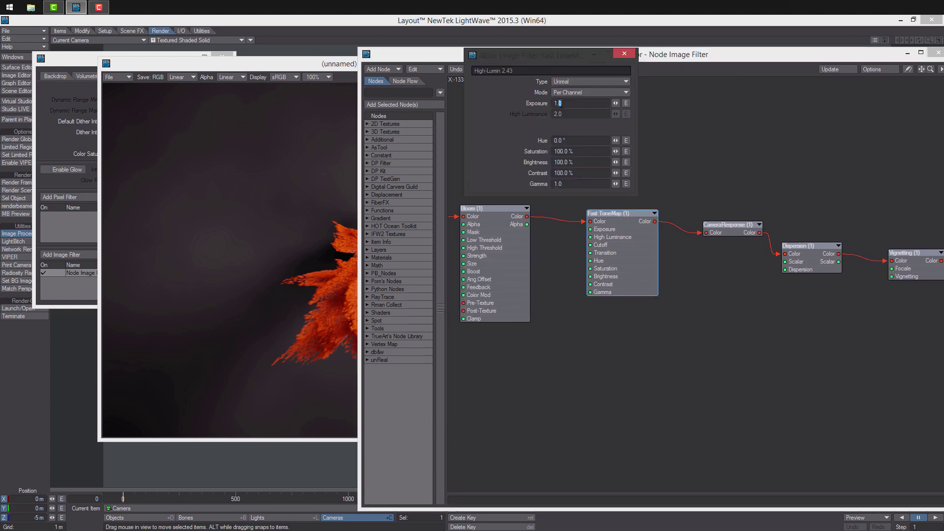
pyautogui.click(625, 53)
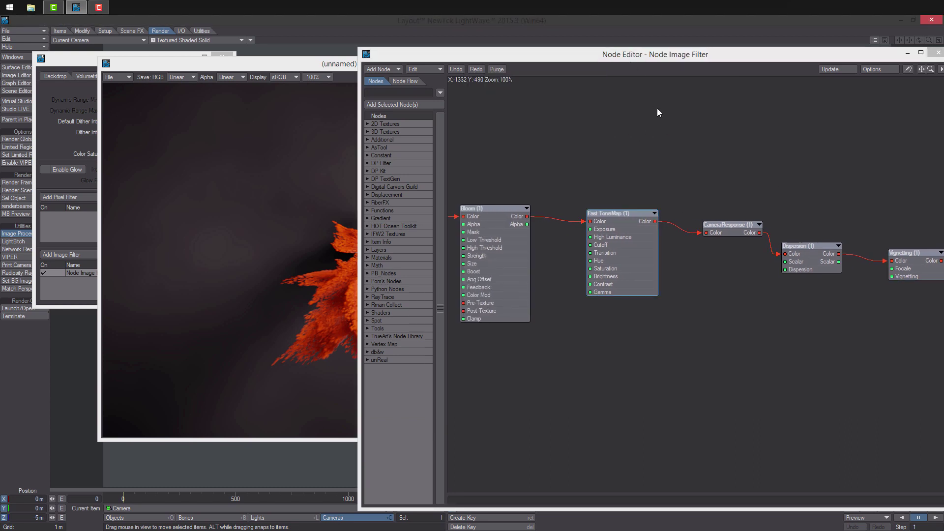
# - Test-render frame 2251 again with the adjusted tone-mapping exposure
pyautogui.press('F9')
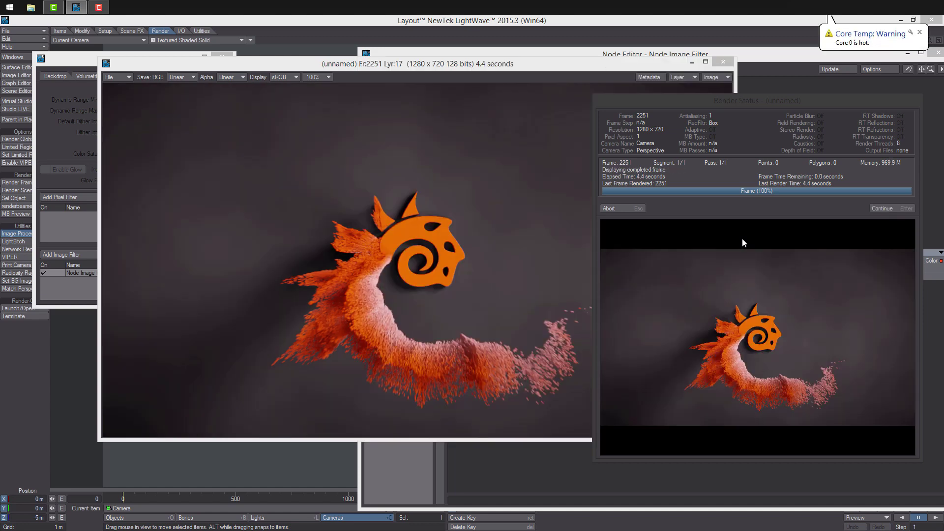
pyautogui.click(882, 208)
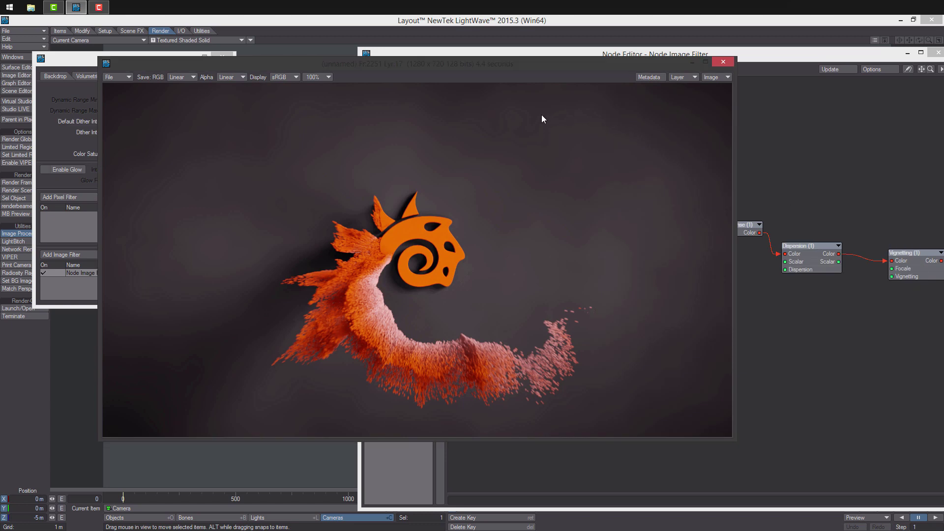
pyautogui.moveTo(479, 66); pyautogui.dragTo(455, 58)
# - Add a DP Filter Mixer node and place it below the link between Vignetting (1) and ImageFilter
pyautogui.moveTo(717, 57); pyautogui.dragTo(603, 58)
pyautogui.keyDown('alt'); pyautogui.moveTo(721, 191); pyautogui.dragTo(542, 171); pyautogui.keyUp('alt')
pyautogui.rightClick(631, 304)
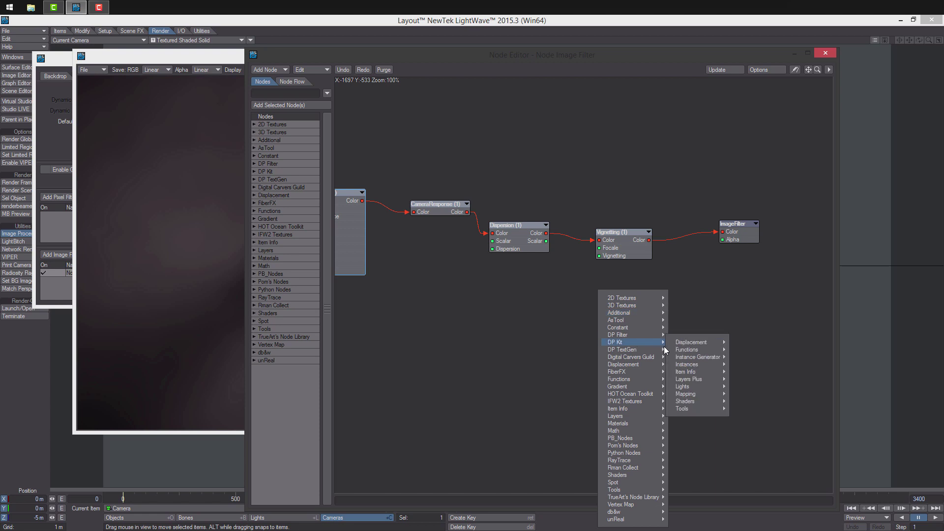
pyautogui.moveTo(621, 335)
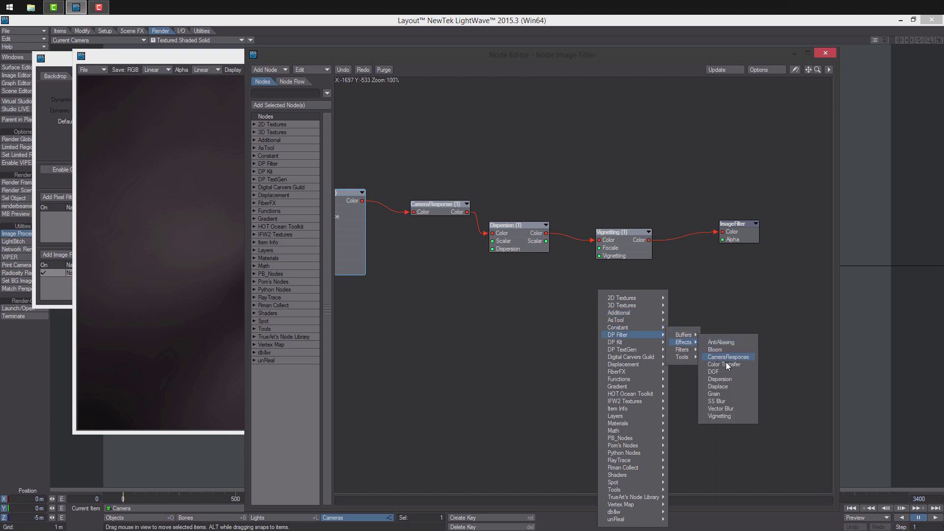
pyautogui.moveTo(693, 358)
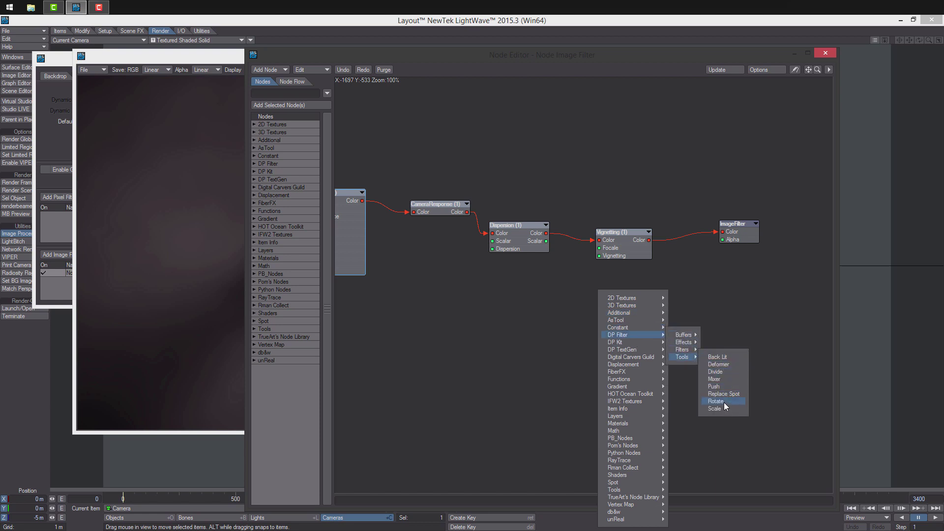
pyautogui.click(718, 379)
pyautogui.moveTo(580, 270); pyautogui.dragTo(692, 266)
# - Add a DP Filter Grain node and place it between Vignetting (1) and Mixer (4)
pyautogui.rightClick(606, 300)
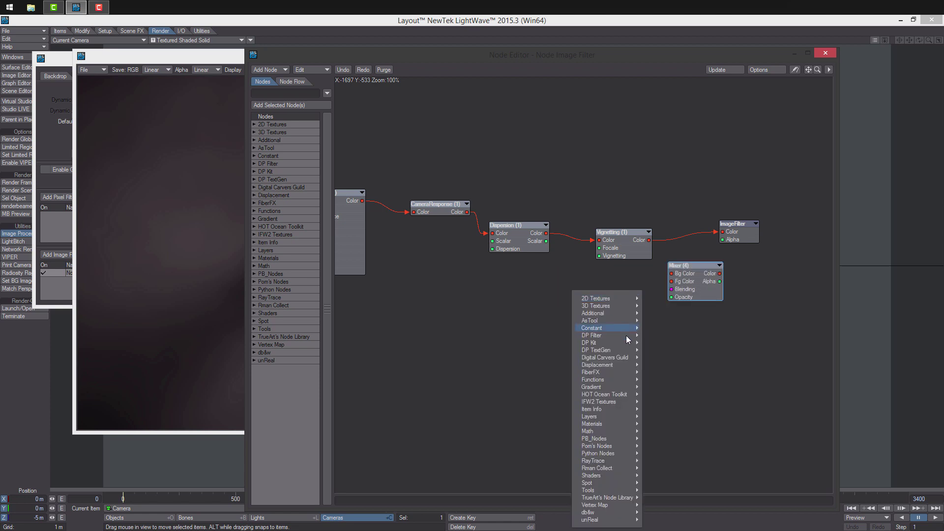
pyautogui.moveTo(629, 336)
pyautogui.moveTo(659, 336)
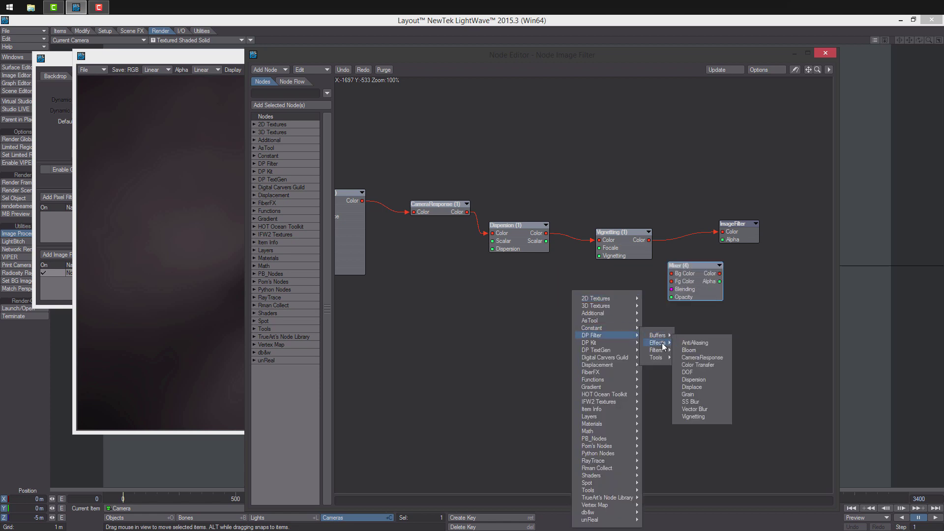
pyautogui.click(687, 395)
pyautogui.moveTo(689, 266); pyautogui.dragTo(749, 266)
pyautogui.moveTo(575, 268); pyautogui.dragTo(649, 275)
# - Route the Vignetting (1) color through Grain (1) into the Bg Color of Mixer (4), and connect the mixer's Color to ImageFilter
pyautogui.moveTo(678, 279); pyautogui.dragTo(694, 291)
pyautogui.moveTo(762, 286); pyautogui.dragTo(783, 294)
pyautogui.moveTo(721, 233); pyautogui.dragTo(714, 242)
pyautogui.moveTo(724, 287); pyautogui.dragTo(752, 282)
pyautogui.moveTo(736, 240); pyautogui.dragTo(812, 275)
pyautogui.moveTo(785, 293); pyautogui.dragTo(727, 297, button='middle')
pyautogui.moveTo(760, 279); pyautogui.dragTo(783, 290)
# - Check the Grain (1) settings, move the node editor aside and test-render frame 2251 with the grain
pyautogui.click(632, 297)
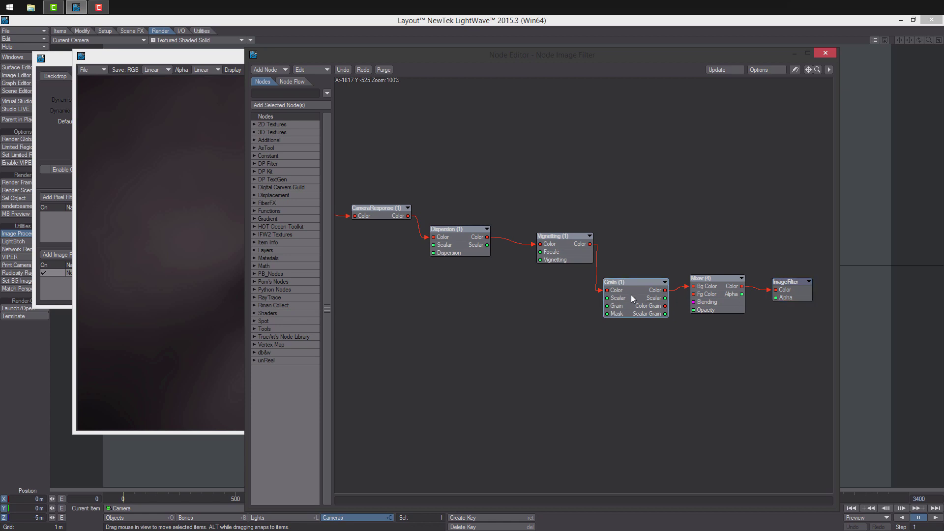
pyautogui.doubleClick(633, 298)
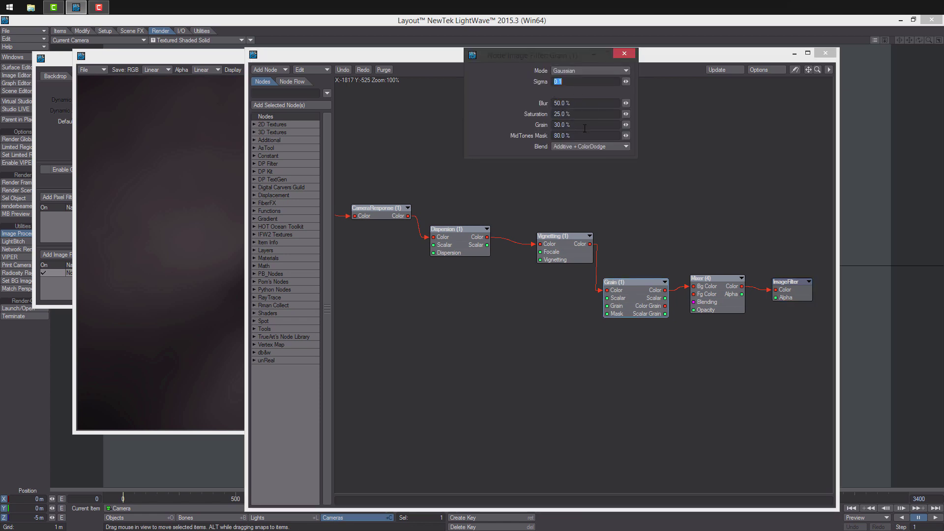
pyautogui.click(623, 54)
pyautogui.moveTo(432, 54); pyautogui.dragTo(588, 85)
pyautogui.moveTo(506, 91); pyautogui.dragTo(681, 117)
pyautogui.press('F9')
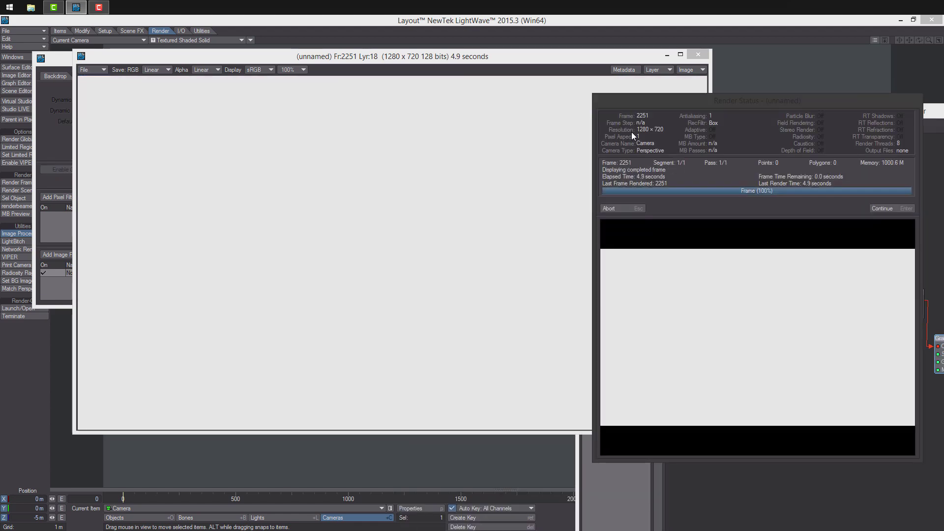
pyautogui.click(889, 209)
# - Reconnect the Grain (1) color to the Fg Color input of Mixer (4) and test-render frame 2251 again
pyautogui.keyDown('alt'); pyautogui.moveTo(927, 306); pyautogui.dragTo(756, 261); pyautogui.keyUp('alt')
pyautogui.press('F9')
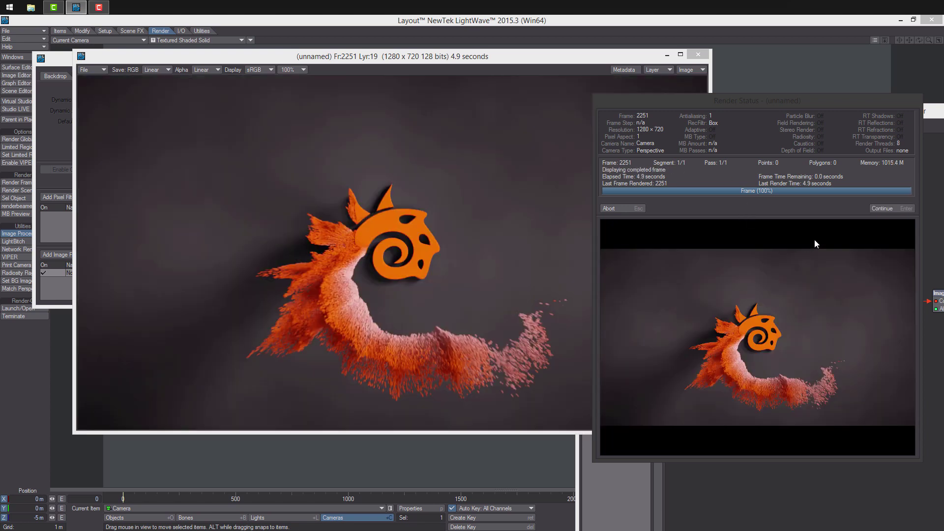
pyautogui.click(880, 208)
# - Uncover the timeline, go to frame 742 and test-render it with the grain applied
pyautogui.moveTo(461, 60); pyautogui.dragTo(453, 42)
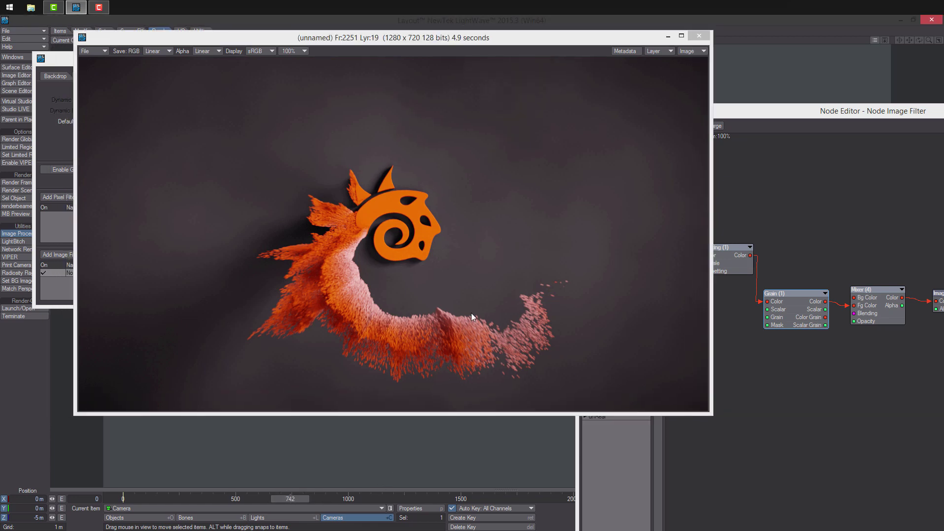
pyautogui.press('F9')
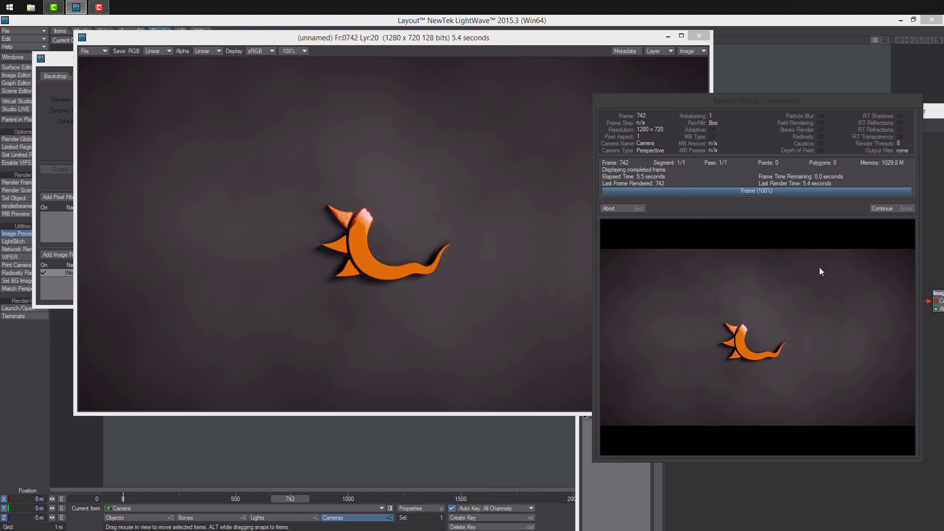
pyautogui.click(913, 211)
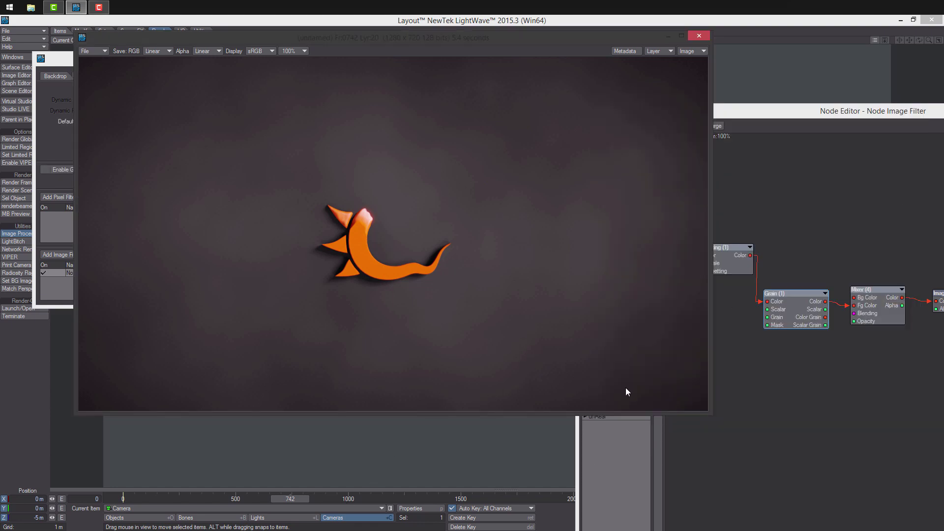
# - Go to frame 572, test-render it and close the rendered image window
pyautogui.click(485, 498)
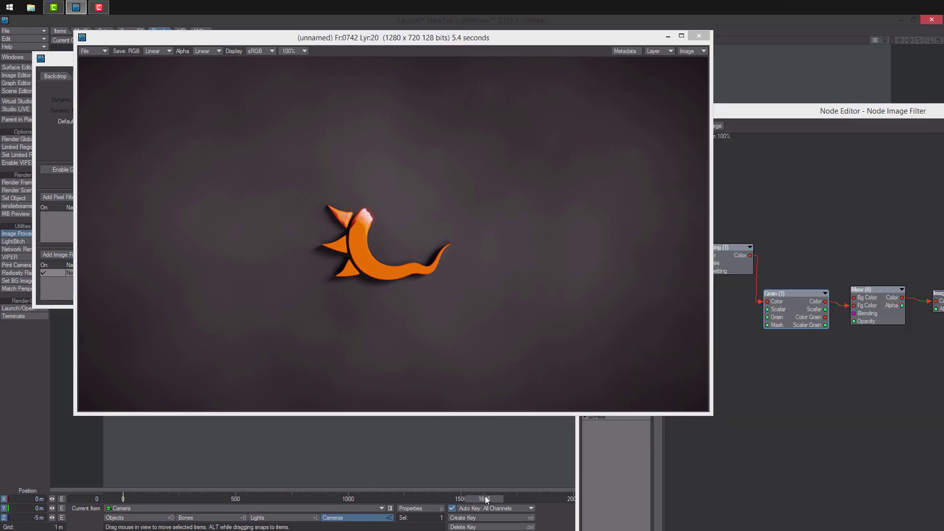
pyautogui.click(250, 498)
pyautogui.press('F9')
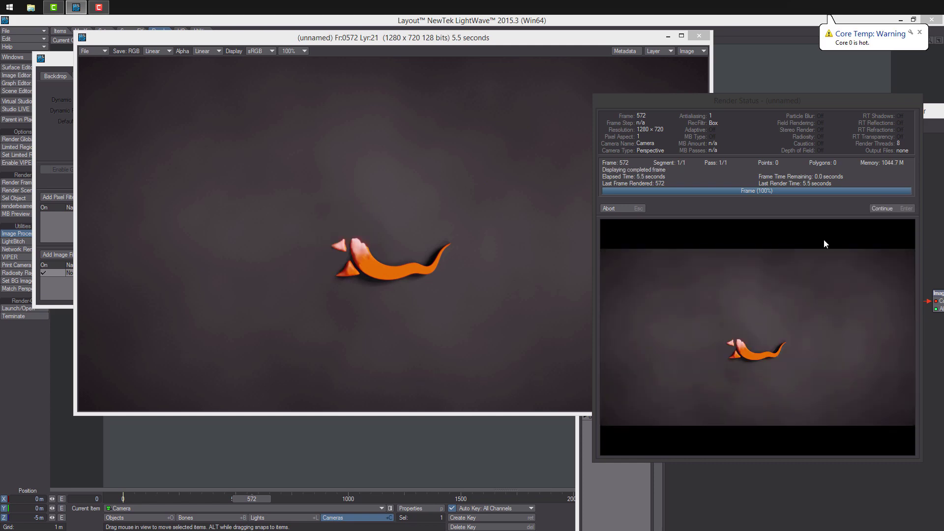
pyautogui.click(886, 208)
pyautogui.click(694, 38)
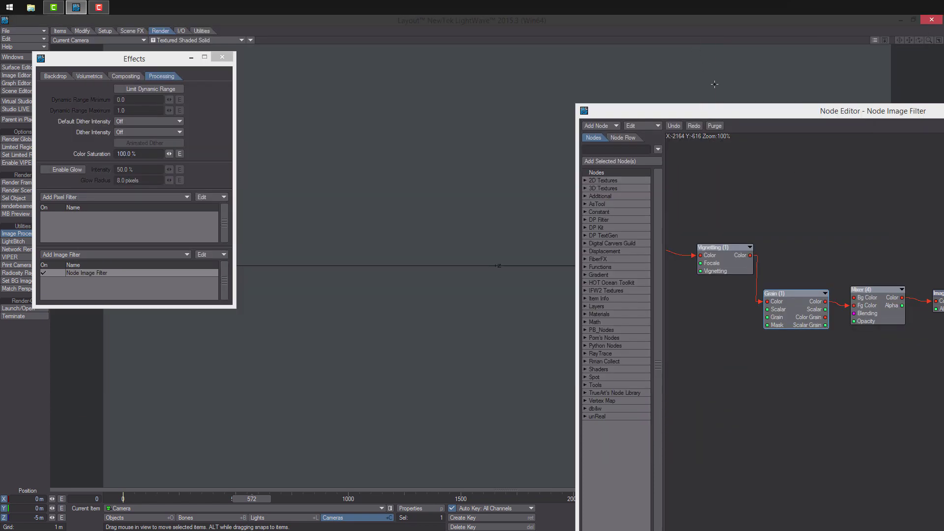
# - Review the whole node network from the image maps to ImageFilter, and close the node editor and the Effects window
pyautogui.moveTo(689, 107); pyautogui.dragTo(385, 82)
pyautogui.moveTo(847, 102); pyautogui.dragTo(828, 125)
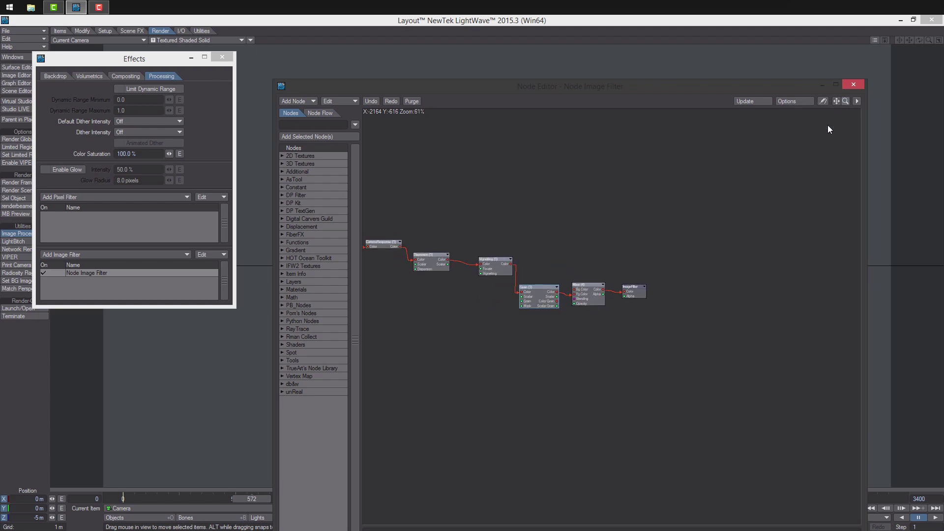
pyautogui.keyDown('alt'); pyautogui.moveTo(517, 187); pyautogui.dragTo(704, 220); pyautogui.keyUp('alt')
pyautogui.keyDown('alt'); pyautogui.moveTo(477, 190); pyautogui.dragTo(691, 226); pyautogui.keyUp('alt')
pyautogui.keyDown('alt'); pyautogui.moveTo(552, 215); pyautogui.dragTo(629, 215); pyautogui.keyUp('alt')
pyautogui.moveTo(491, 372); pyautogui.dragTo(489, 326)
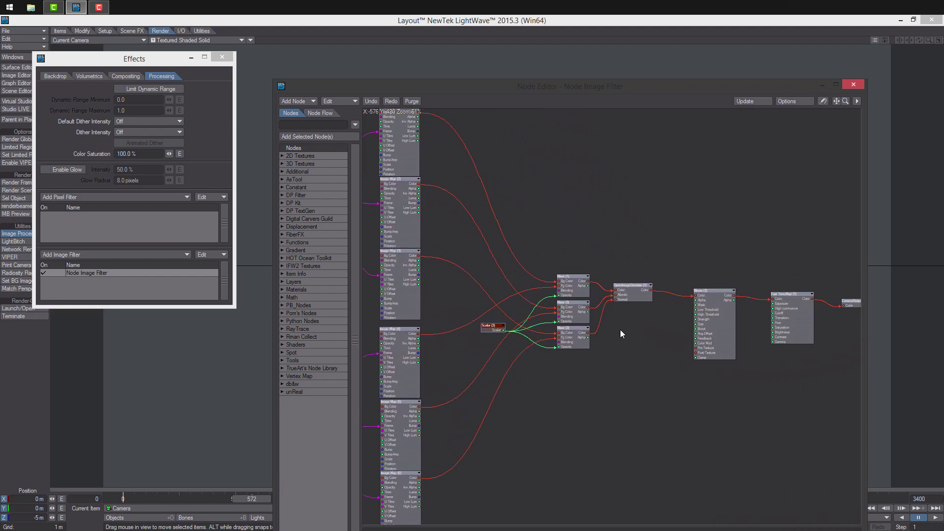
pyautogui.keyDown('alt'); pyautogui.moveTo(669, 317); pyautogui.dragTo(494, 326); pyautogui.keyUp('alt')
pyautogui.keyDown('alt'); pyautogui.moveTo(615, 316); pyautogui.dragTo(510, 319); pyautogui.keyUp('alt')
pyautogui.moveTo(685, 341); pyautogui.dragTo(673, 341)
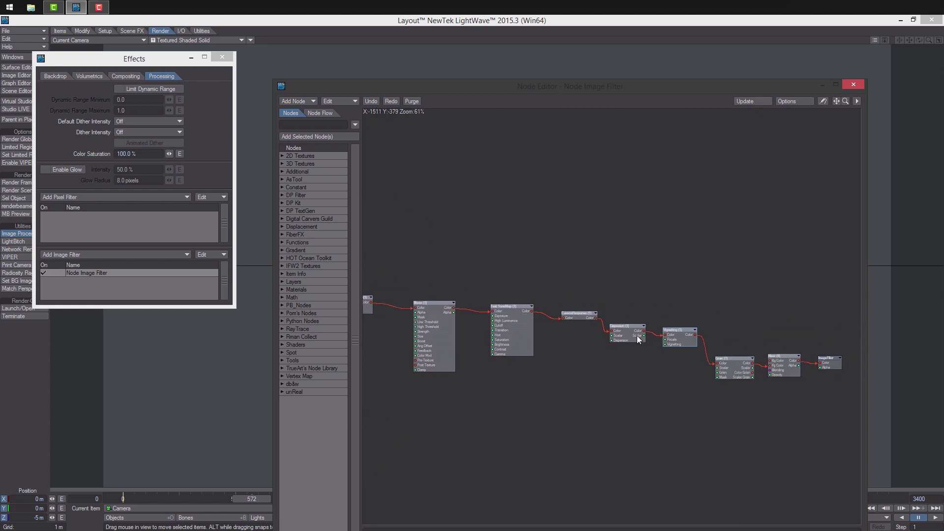
pyautogui.moveTo(612, 330); pyautogui.dragTo(610, 325)
pyautogui.click(855, 87)
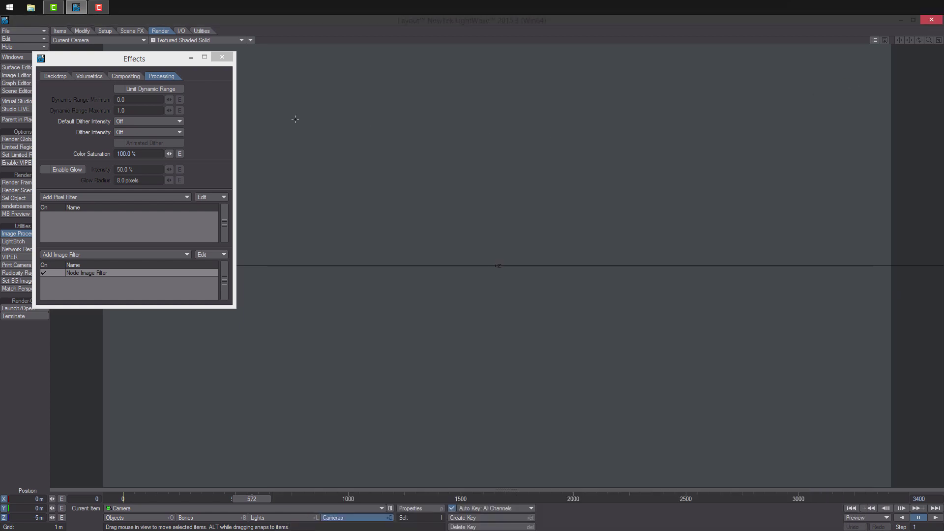
pyautogui.click(222, 57)
# - Save the scene as logo_comp.lws in the logo_tutorial Scenes folder
pyautogui.hotkey('shift', 's')
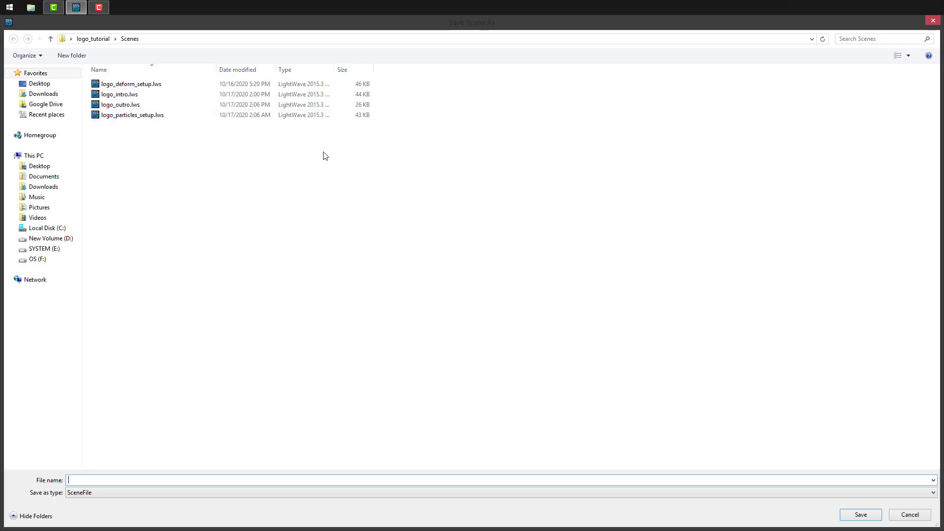
pyautogui.click(138, 108)
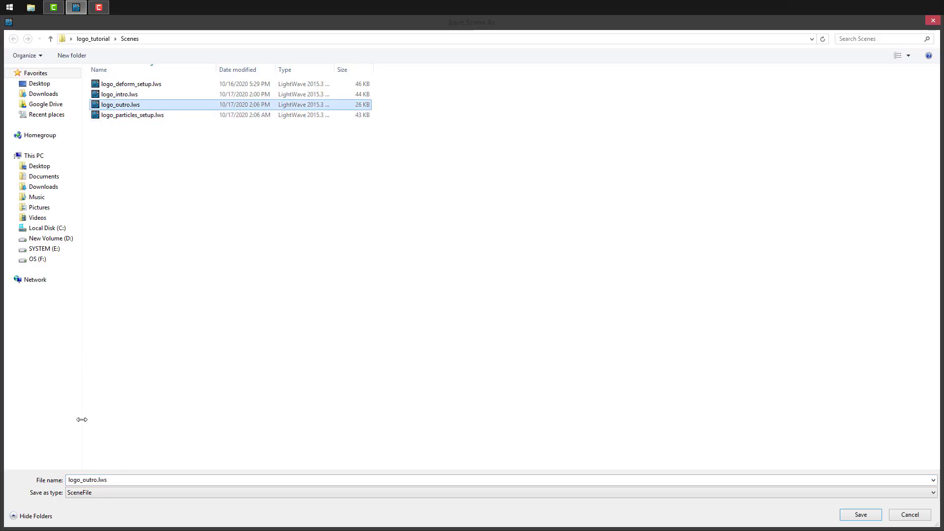
pyautogui.click(97, 481)
pyautogui.moveTo(97, 481); pyautogui.dragTo(83, 483)
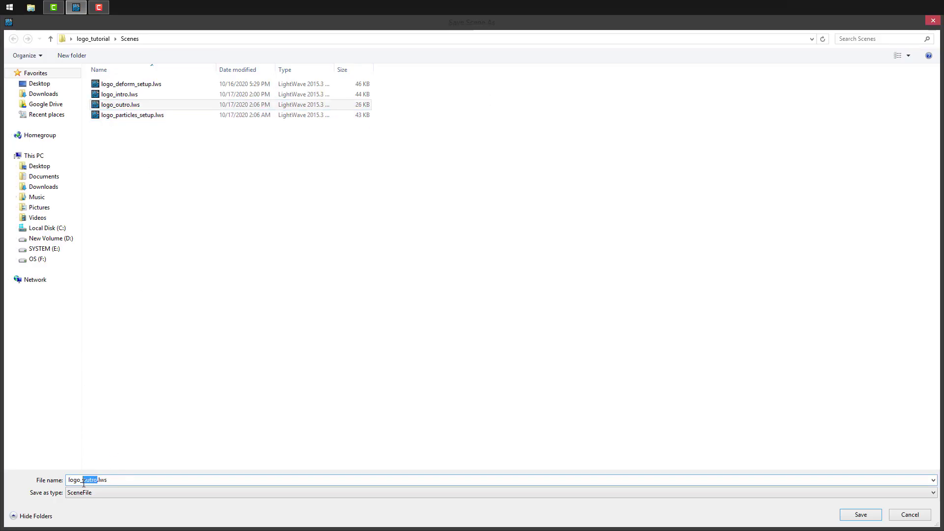
pyautogui.write('comp')
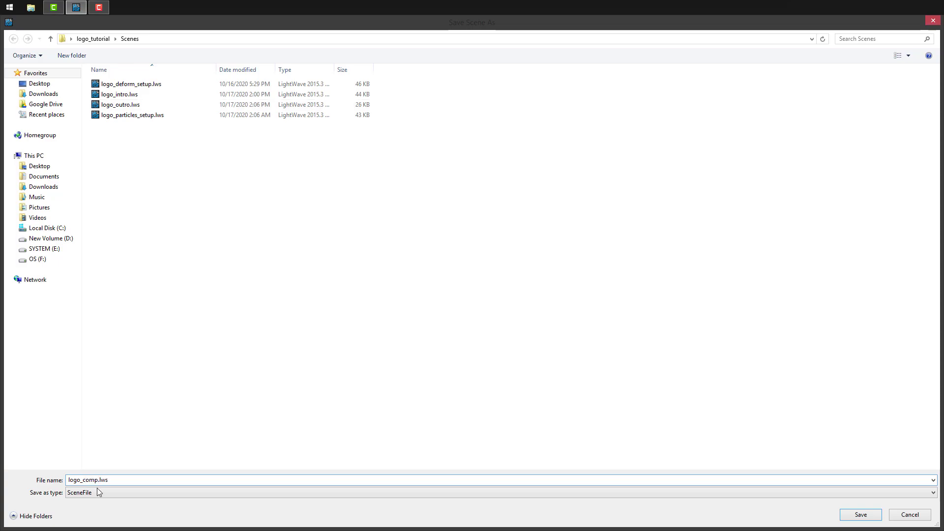
pyautogui.press('Return')
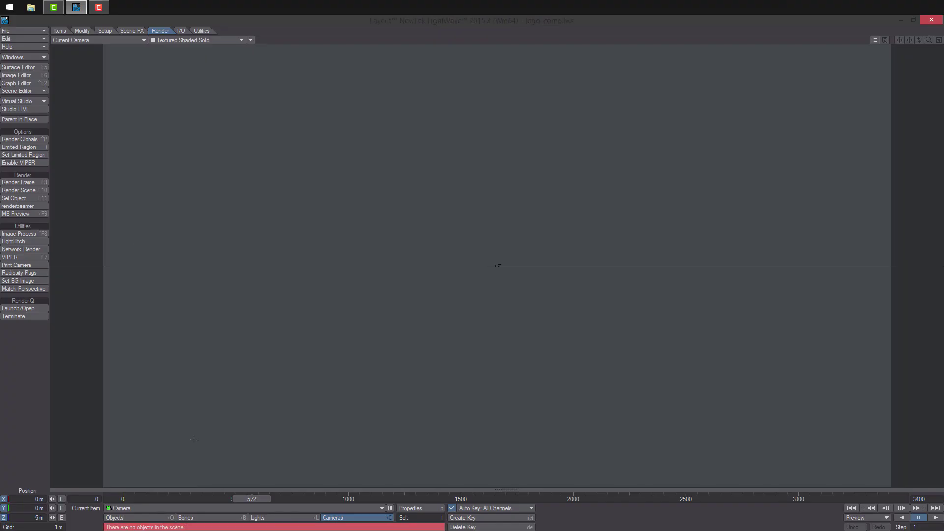